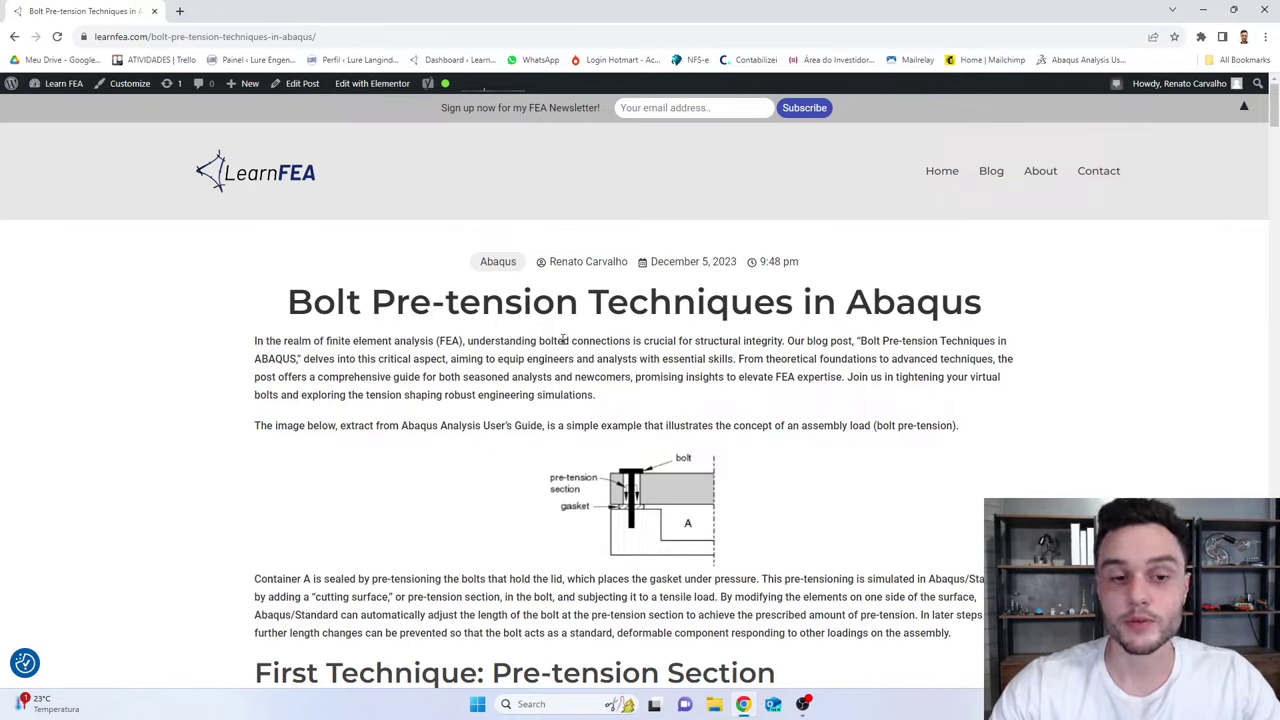
Examine the introduction of the Bolt Pre-tension Techniques in Abaqus article, including the assembly-load and pre-tension section illustrations
{"action": "left_click_drag", "start_coordinate": [411, 309], "coordinate": [935, 318]}
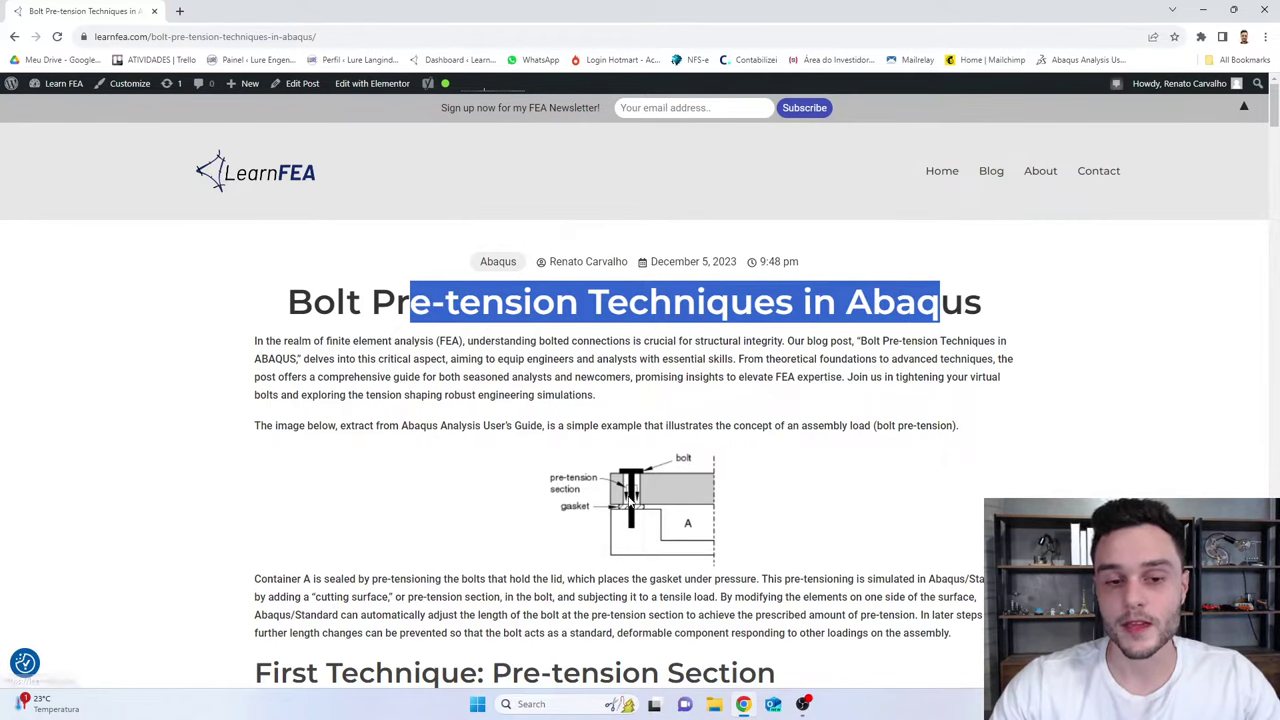
{"action": "left_click", "coordinate": [632, 372]}
{"action": "scroll", "coordinate": [500, 288], "scroll_direction": "down", "scroll_amount": 1}
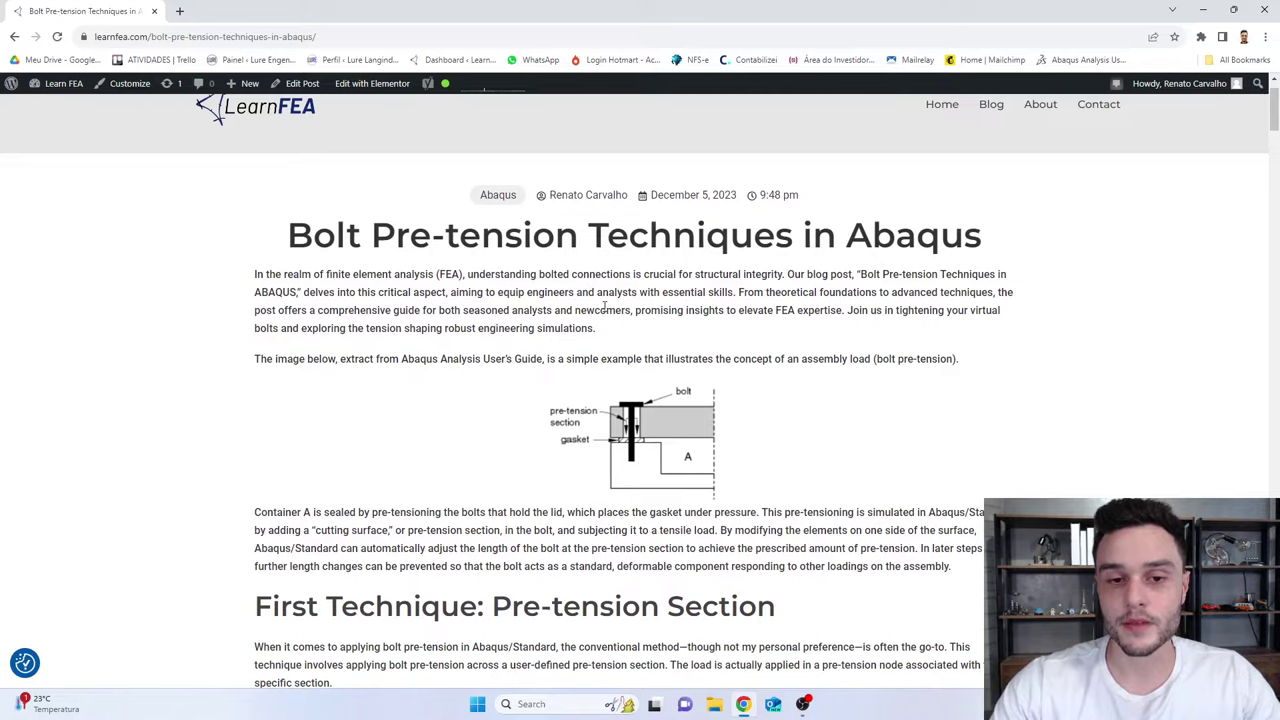
{"action": "scroll", "coordinate": [586, 248], "scroll_direction": "down", "scroll_amount": 2}
{"action": "scroll", "coordinate": [623, 430], "scroll_direction": "down", "scroll_amount": 2}
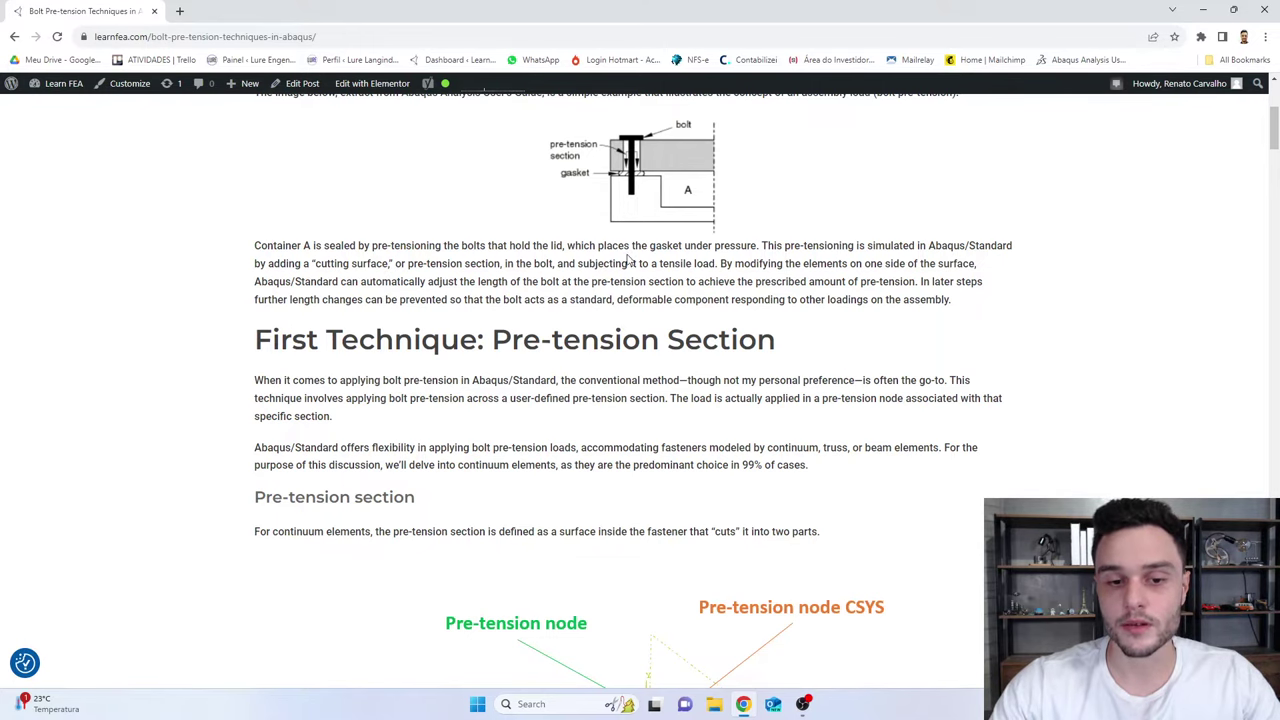
{"action": "scroll", "coordinate": [628, 260], "scroll_direction": "down", "scroll_amount": 2}
{"action": "scroll", "coordinate": [640, 280], "scroll_direction": "down", "scroll_amount": 6}
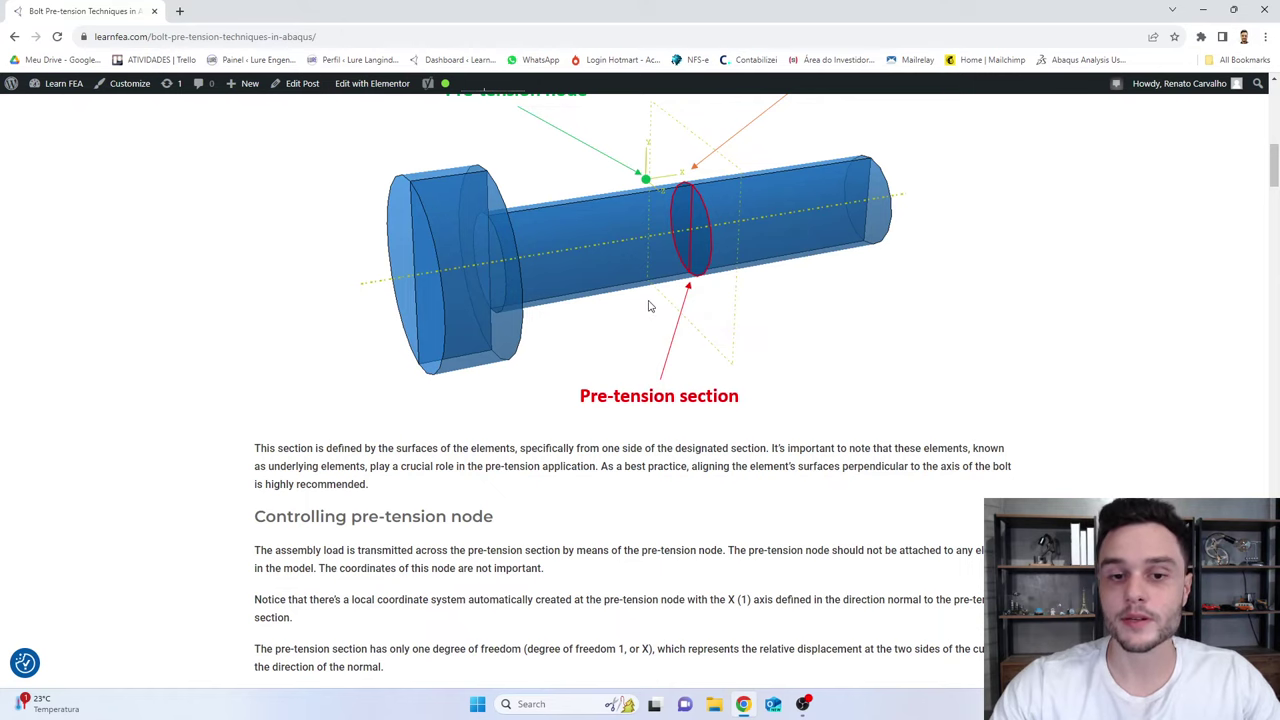
{"action": "scroll", "coordinate": [646, 312], "scroll_direction": "up", "scroll_amount": 5}
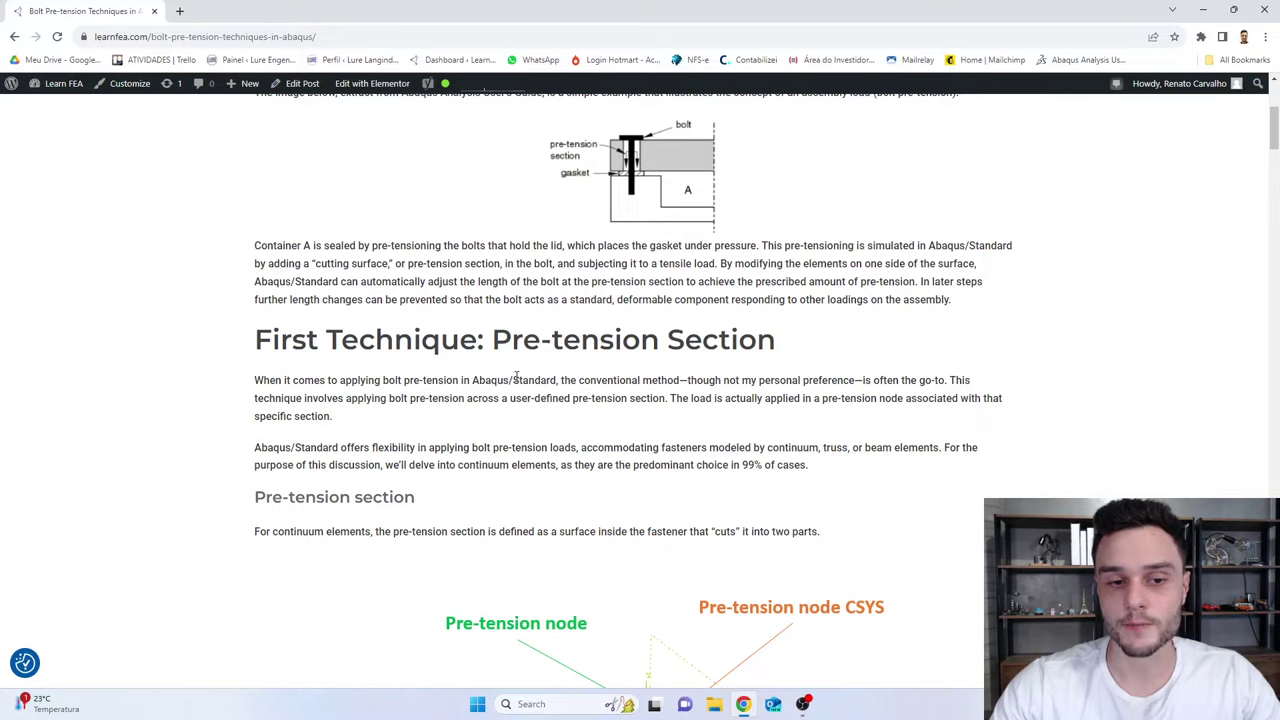
Highlight the Pre-tension Section heading of the first technique and look through the article to the Translator Connector heading of the second
{"action": "left_click_drag", "start_coordinate": [421, 340], "coordinate": [777, 341]}
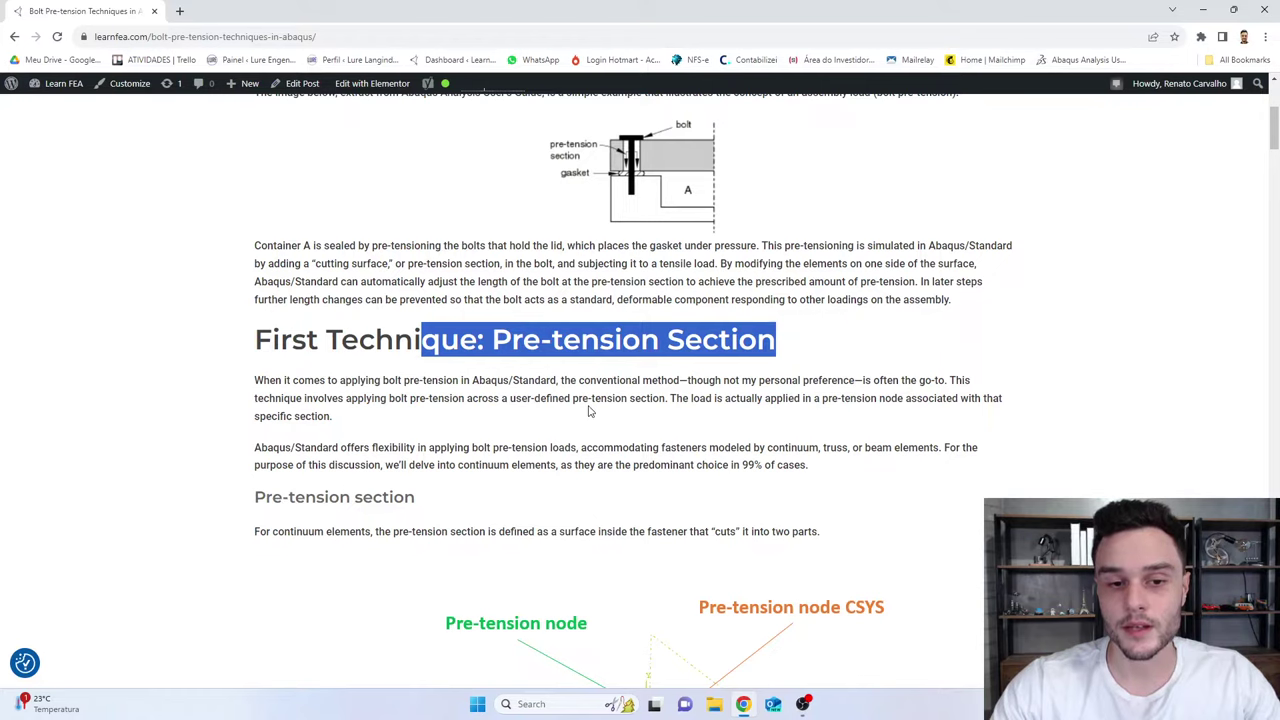
{"action": "left_click", "coordinate": [464, 342]}
{"action": "left_click_drag", "start_coordinate": [492, 338], "coordinate": [853, 358]}
{"action": "scroll", "coordinate": [510, 334], "scroll_direction": "down", "scroll_amount": 8}
{"action": "scroll", "coordinate": [580, 296], "scroll_direction": "down", "scroll_amount": 12}
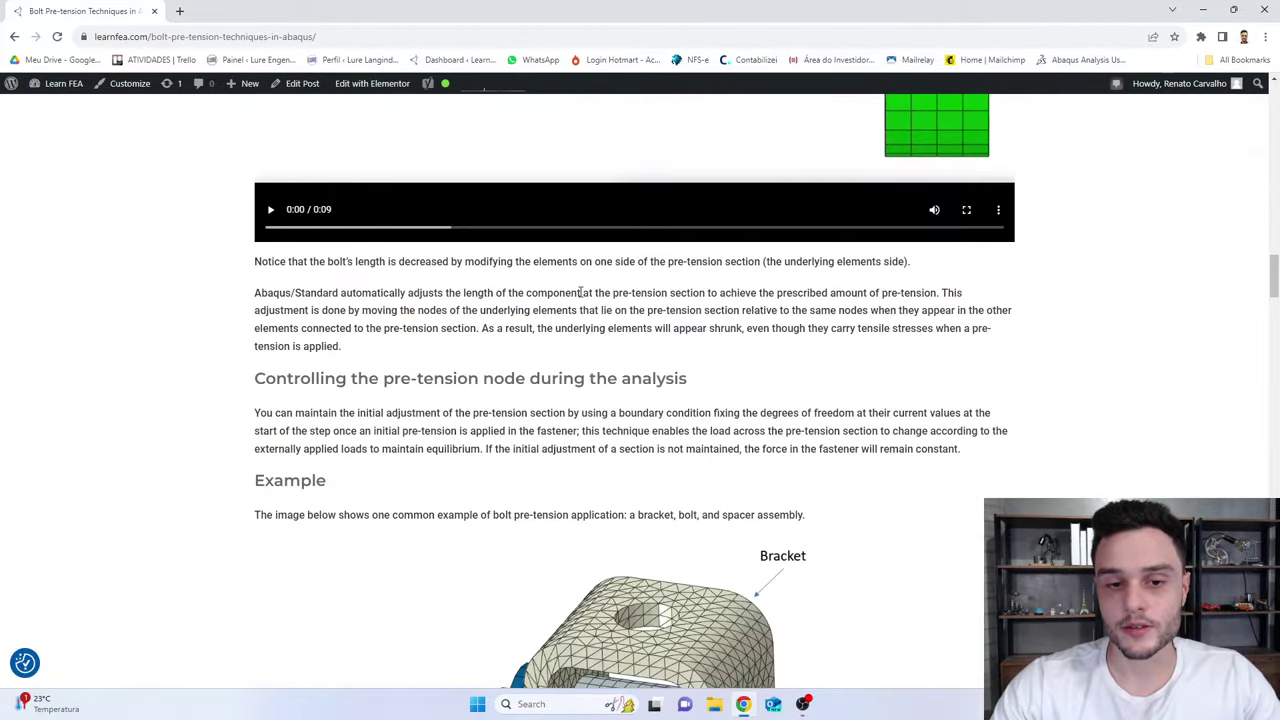
{"action": "scroll", "coordinate": [580, 292], "scroll_direction": "down", "scroll_amount": 11}
{"action": "scroll", "coordinate": [547, 348], "scroll_direction": "up", "scroll_amount": 2}
{"action": "left_click_drag", "start_coordinate": [523, 352], "coordinate": [893, 367]}
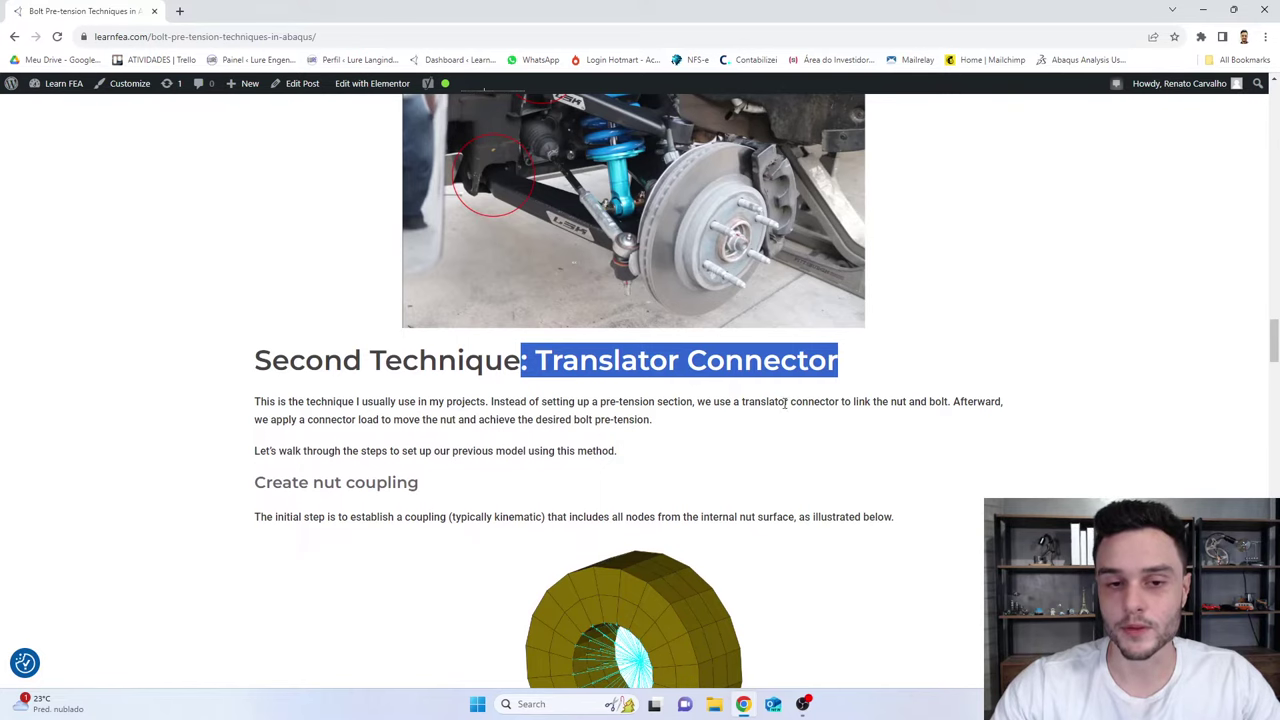
Examine the example bracket, bolt, nut and spacer assembly and the vehicle suspension photo in the article
{"action": "scroll", "coordinate": [785, 401], "scroll_direction": "up", "scroll_amount": 5}
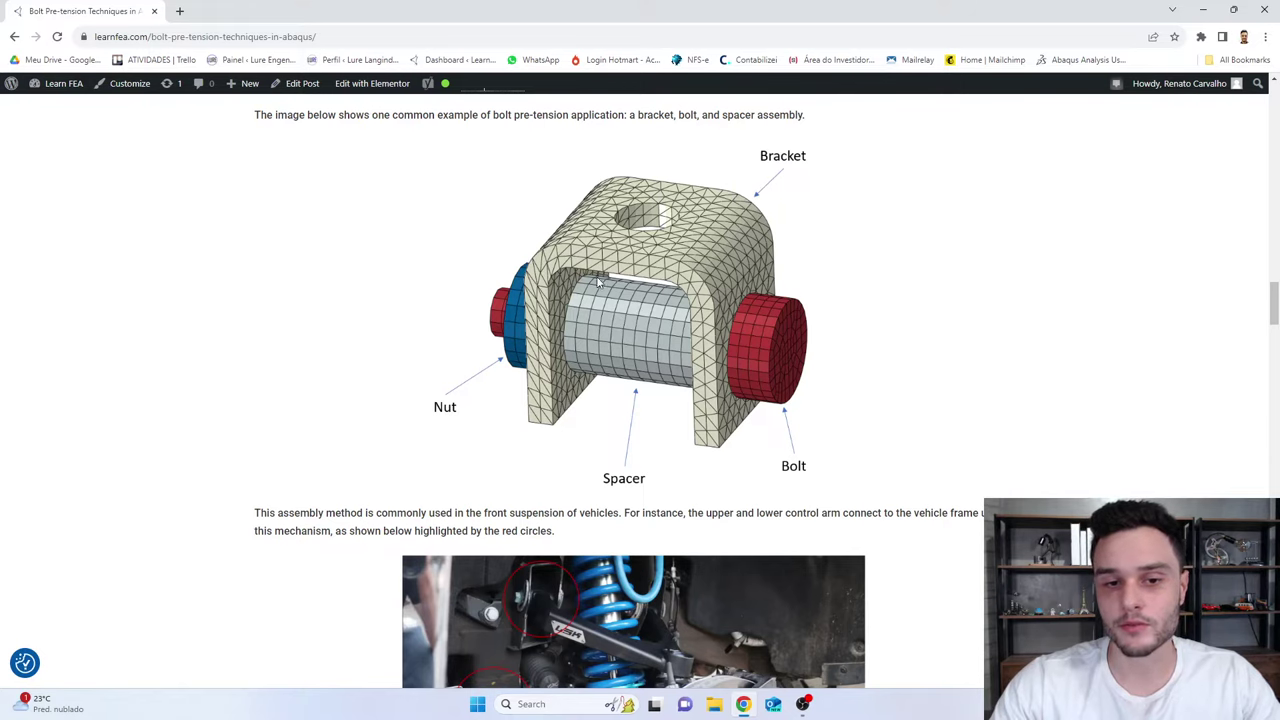
{"action": "scroll", "coordinate": [600, 343], "scroll_direction": "down", "scroll_amount": 2}
{"action": "scroll", "coordinate": [600, 343], "scroll_direction": "up", "scroll_amount": 3}
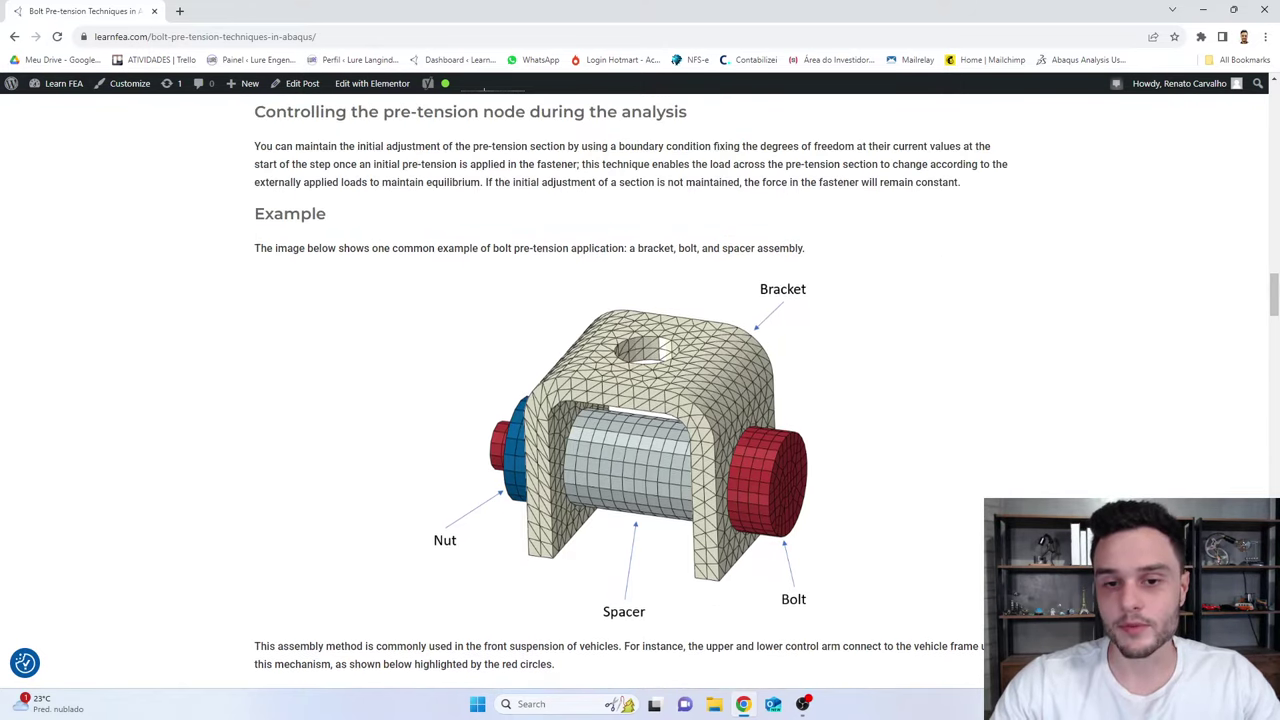
{"action": "scroll", "coordinate": [668, 288], "scroll_direction": "down", "scroll_amount": 2}
{"action": "scroll", "coordinate": [600, 266], "scroll_direction": "down", "scroll_amount": 2}
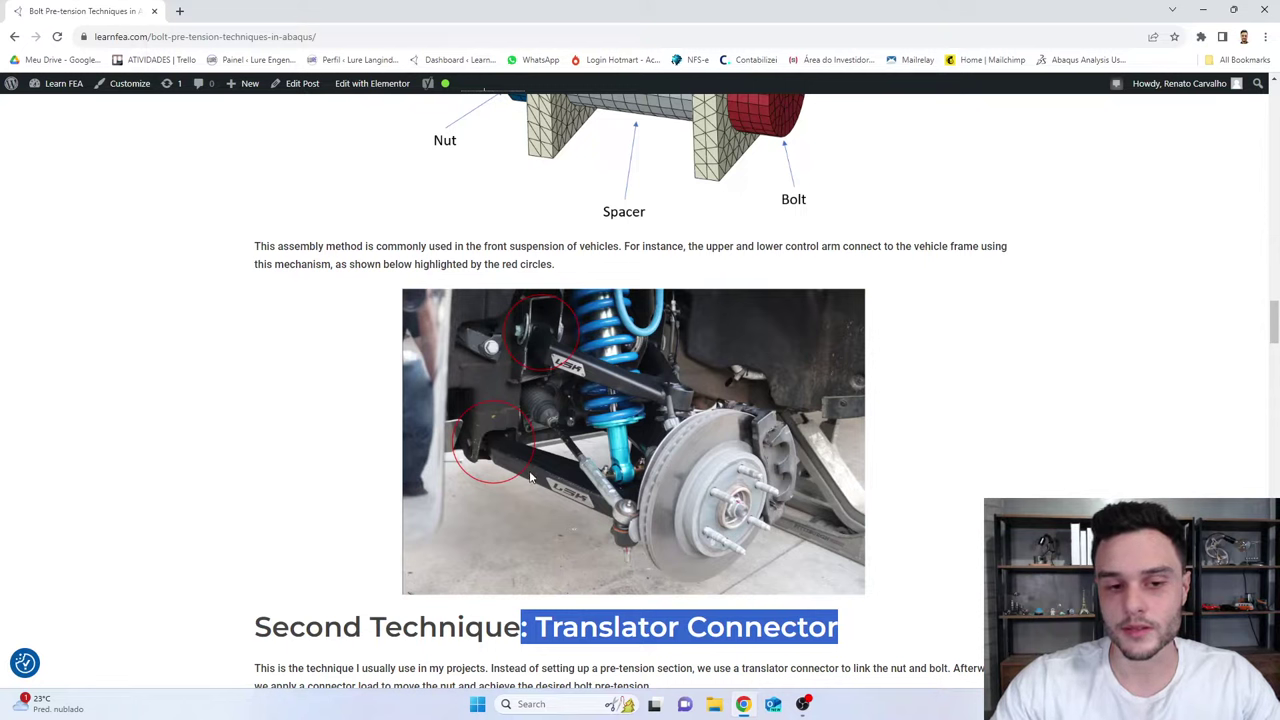
{"action": "scroll", "coordinate": [530, 478], "scroll_direction": "up", "scroll_amount": 4}
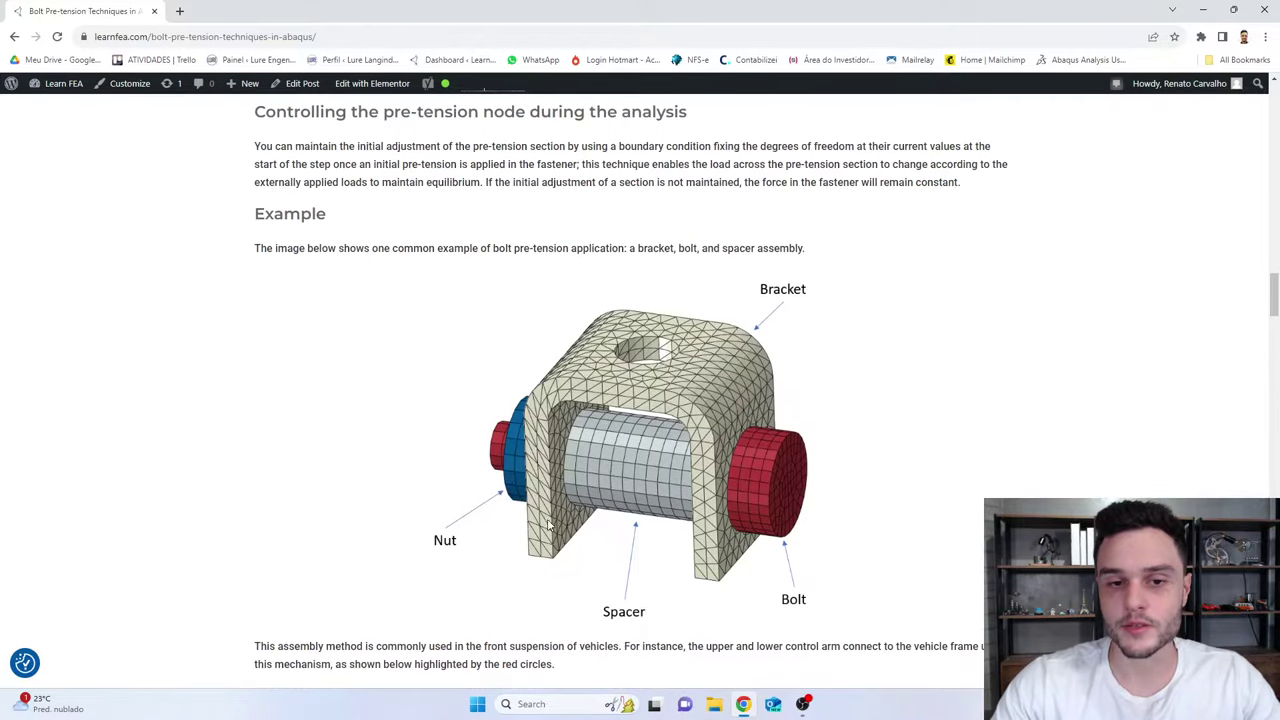
{"action": "scroll", "coordinate": [648, 341], "scroll_direction": "down", "scroll_amount": 9}
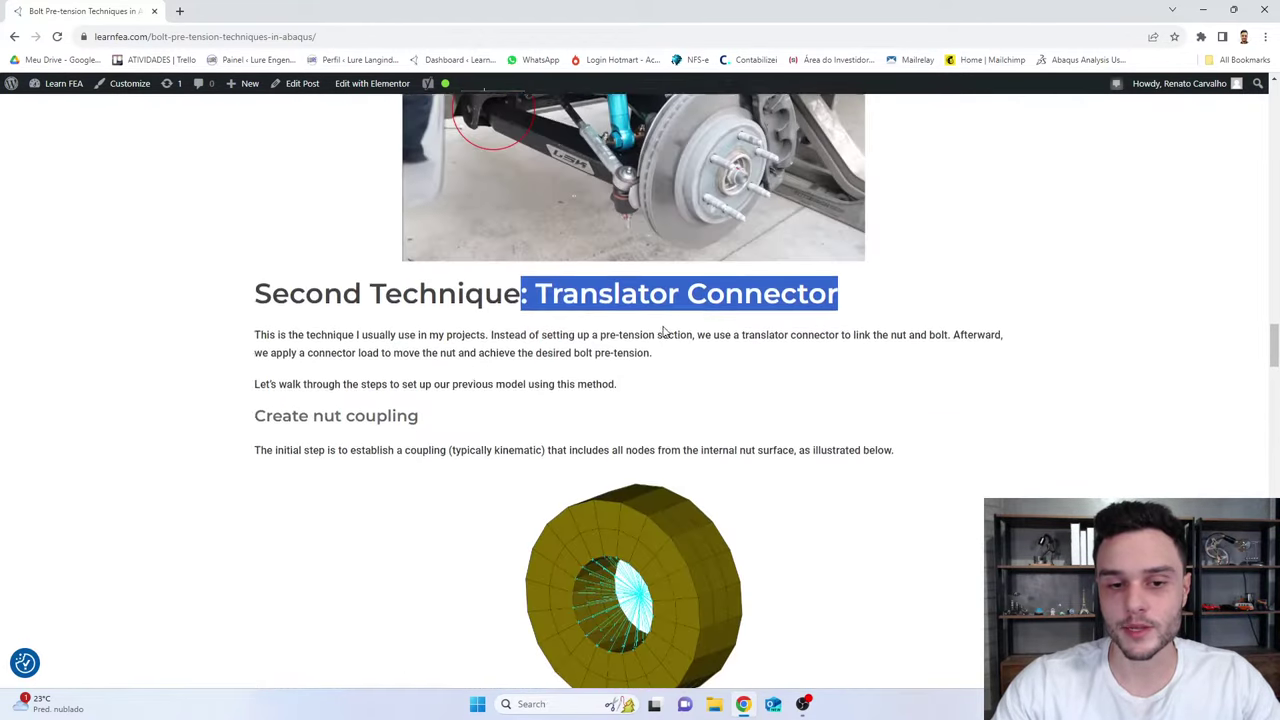
Examine the Translator Connector technique, from the nut and bolt couplings and their reference nodes through to the article's conclusion
{"action": "scroll", "coordinate": [633, 322], "scroll_direction": "up", "scroll_amount": 1}
{"action": "scroll", "coordinate": [633, 322], "scroll_direction": "up", "scroll_amount": 1}
{"action": "left_click", "coordinate": [472, 304]}
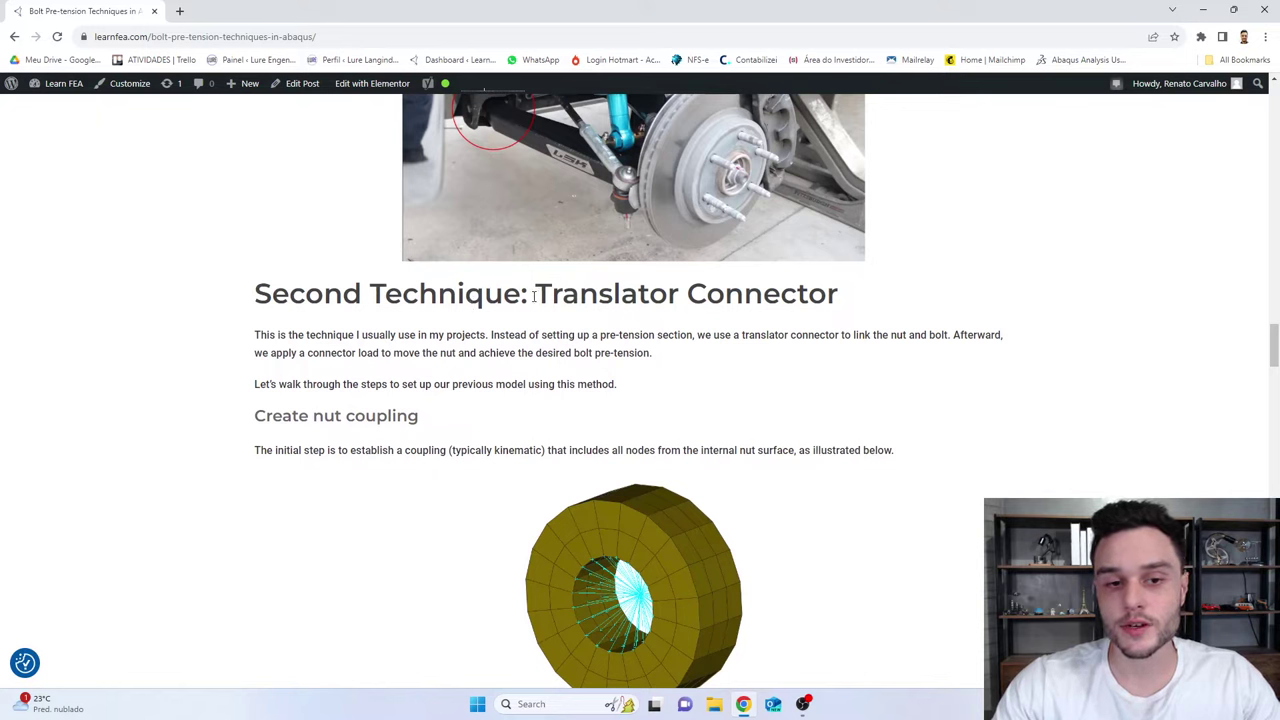
{"action": "left_click_drag", "start_coordinate": [534, 296], "coordinate": [994, 294]}
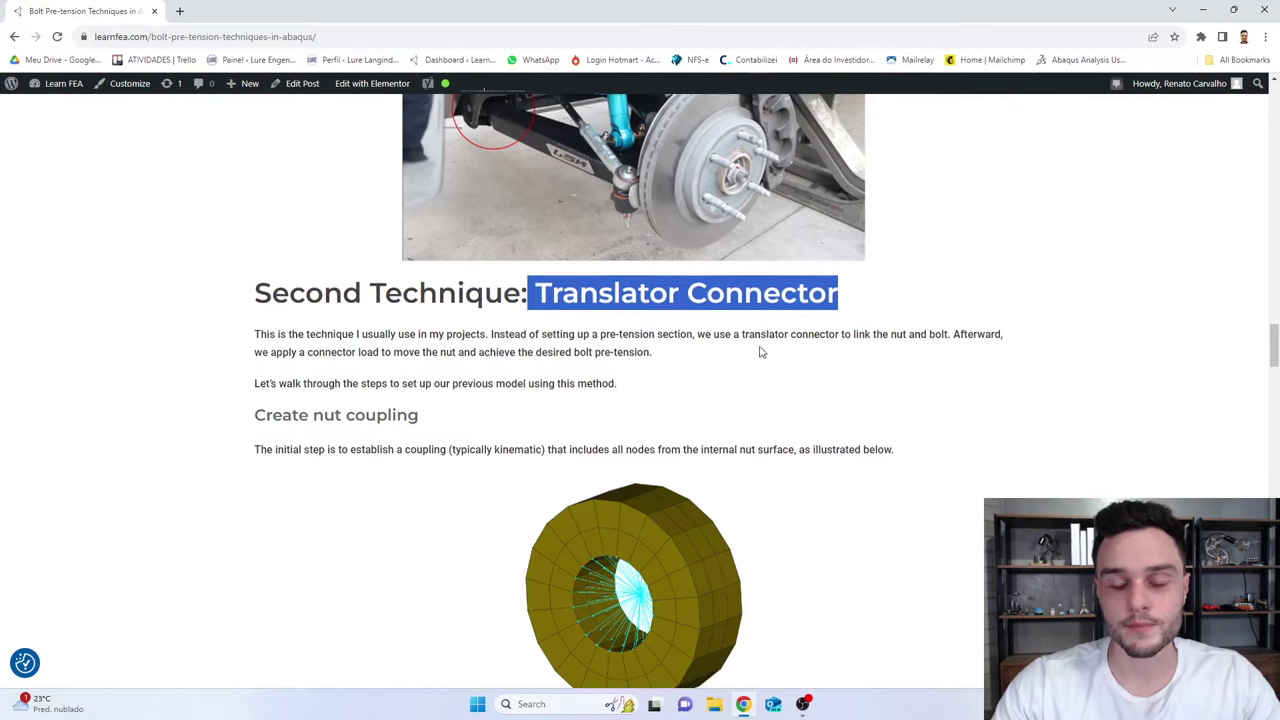
{"action": "scroll", "coordinate": [767, 332], "scroll_direction": "down", "scroll_amount": 1}
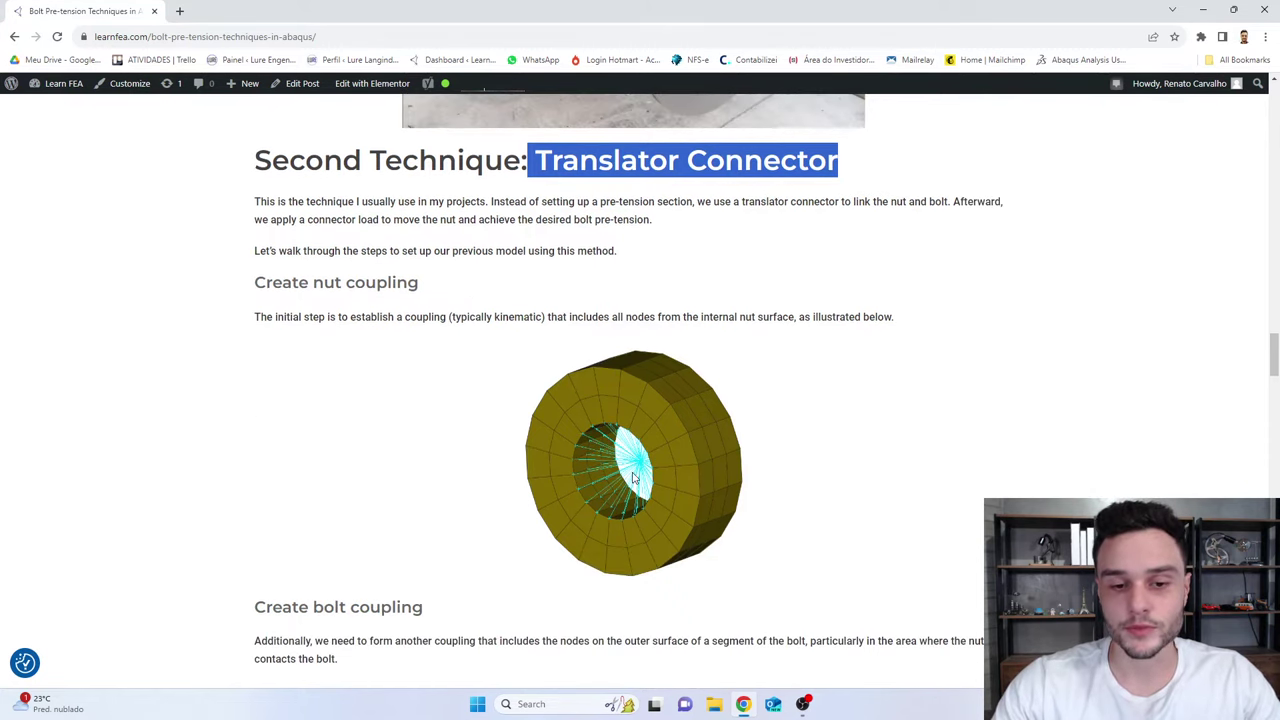
{"action": "scroll", "coordinate": [632, 478], "scroll_direction": "down", "scroll_amount": 1}
{"action": "scroll", "coordinate": [612, 434], "scroll_direction": "down", "scroll_amount": 3}
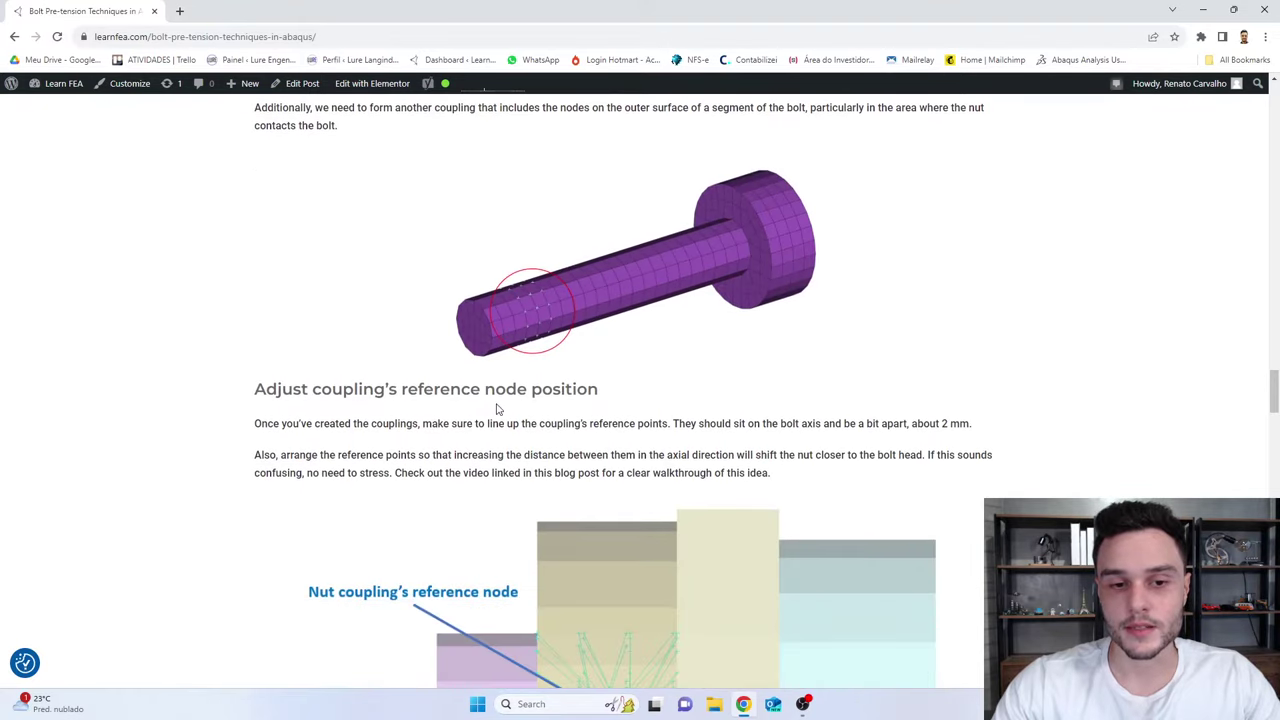
{"action": "scroll", "coordinate": [700, 376], "scroll_direction": "down", "scroll_amount": 4}
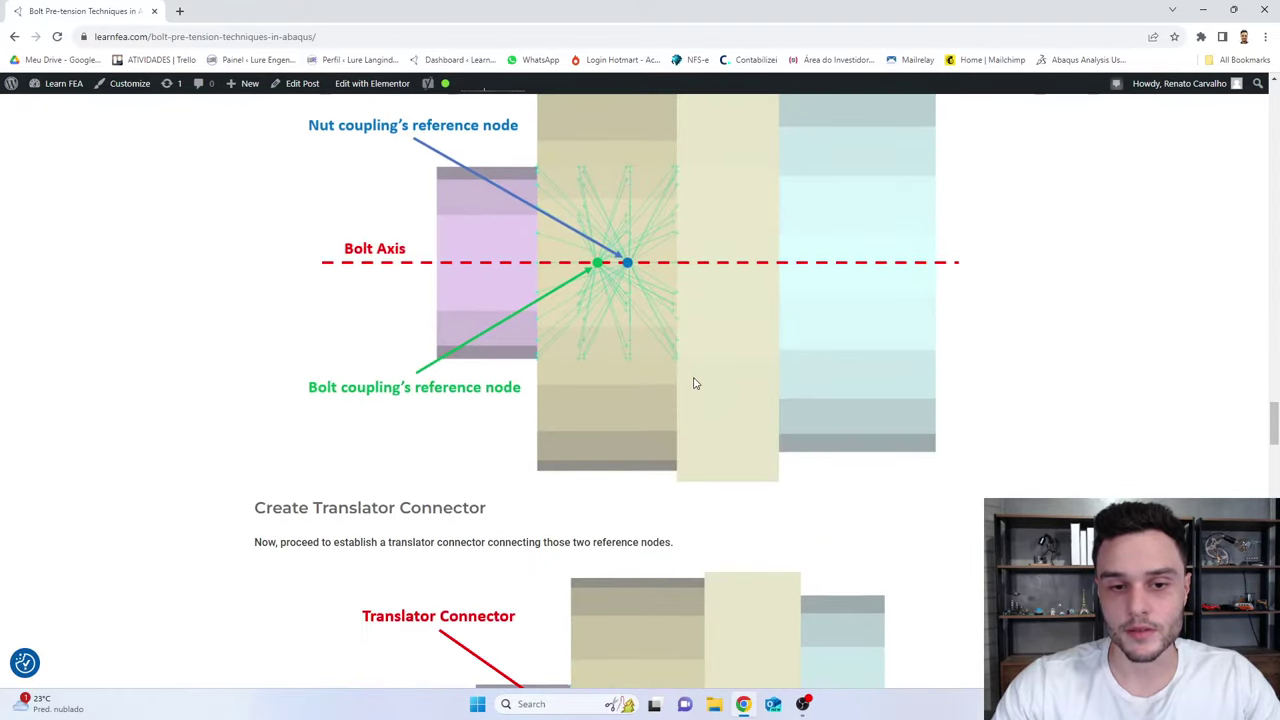
{"action": "scroll", "coordinate": [645, 362], "scroll_direction": "up", "scroll_amount": 1}
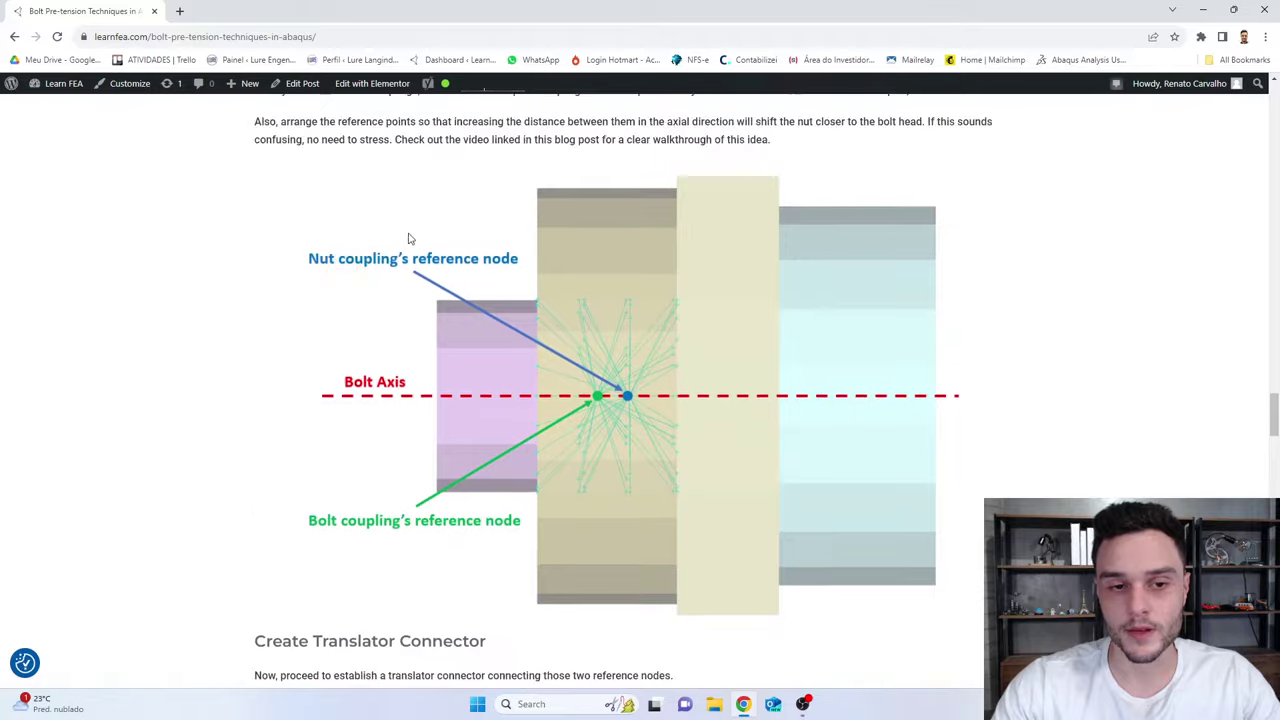
{"action": "scroll", "coordinate": [595, 423], "scroll_direction": "down", "scroll_amount": 12}
{"action": "scroll", "coordinate": [598, 415], "scroll_direction": "down", "scroll_amount": 11}
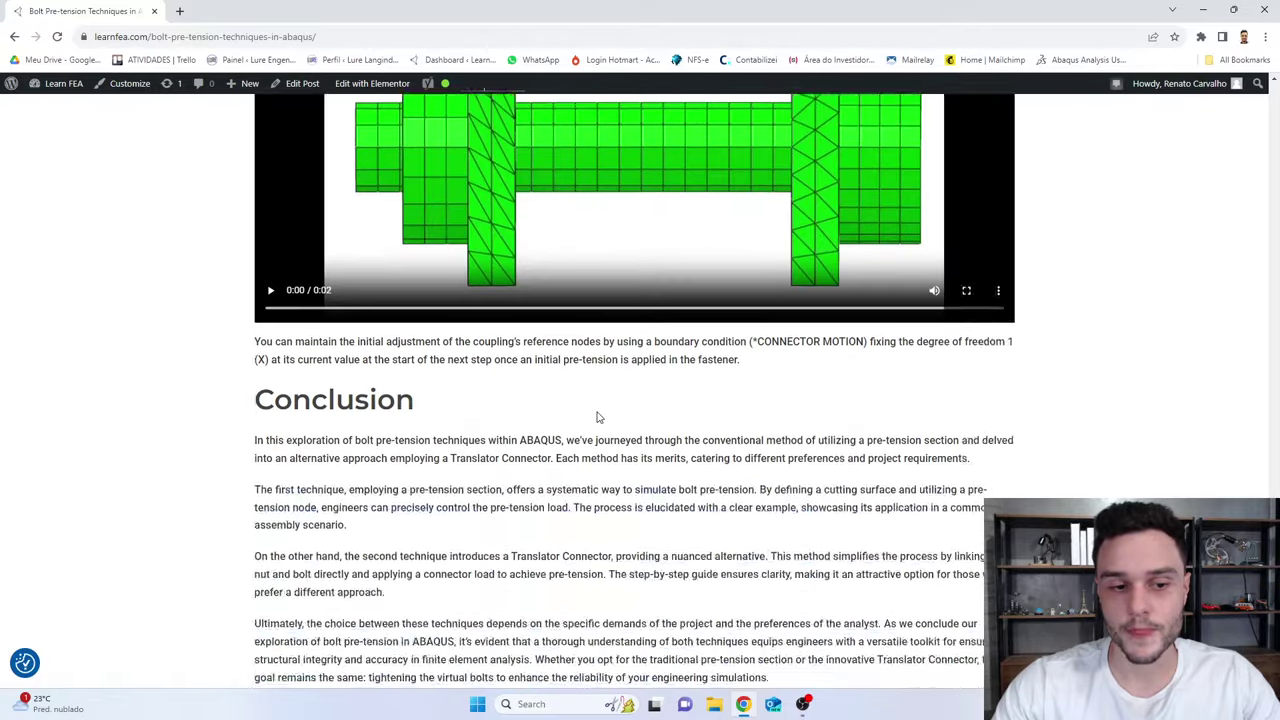
{"action": "scroll", "coordinate": [604, 436], "scroll_direction": "down", "scroll_amount": 3}
{"action": "scroll", "coordinate": [1131, 454], "scroll_direction": "up", "scroll_amount": 18}
{"action": "left_click_drag", "start_coordinate": [1268, 468], "coordinate": [1270, 100]}
Show the desktop and launch Abaqus CAE
{"action": "key", "text": "super+d"}
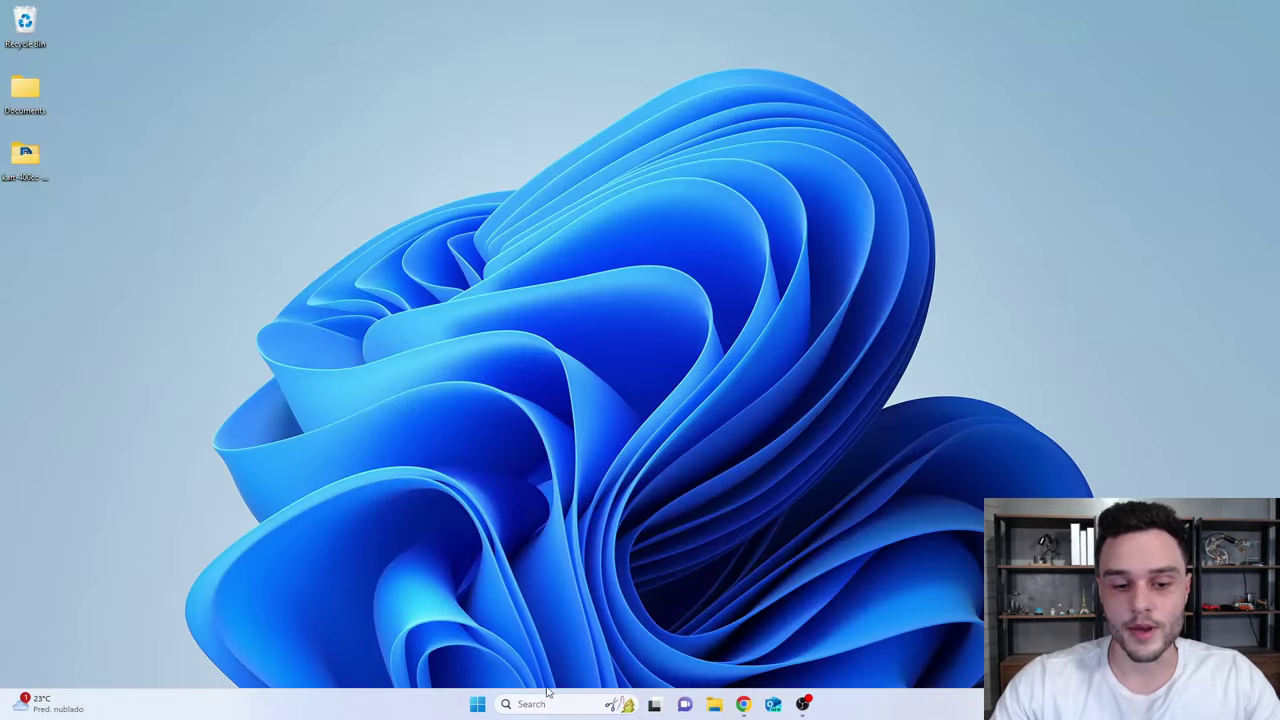
{"action": "left_click", "coordinate": [477, 704]}
{"action": "type", "text": "aba"}
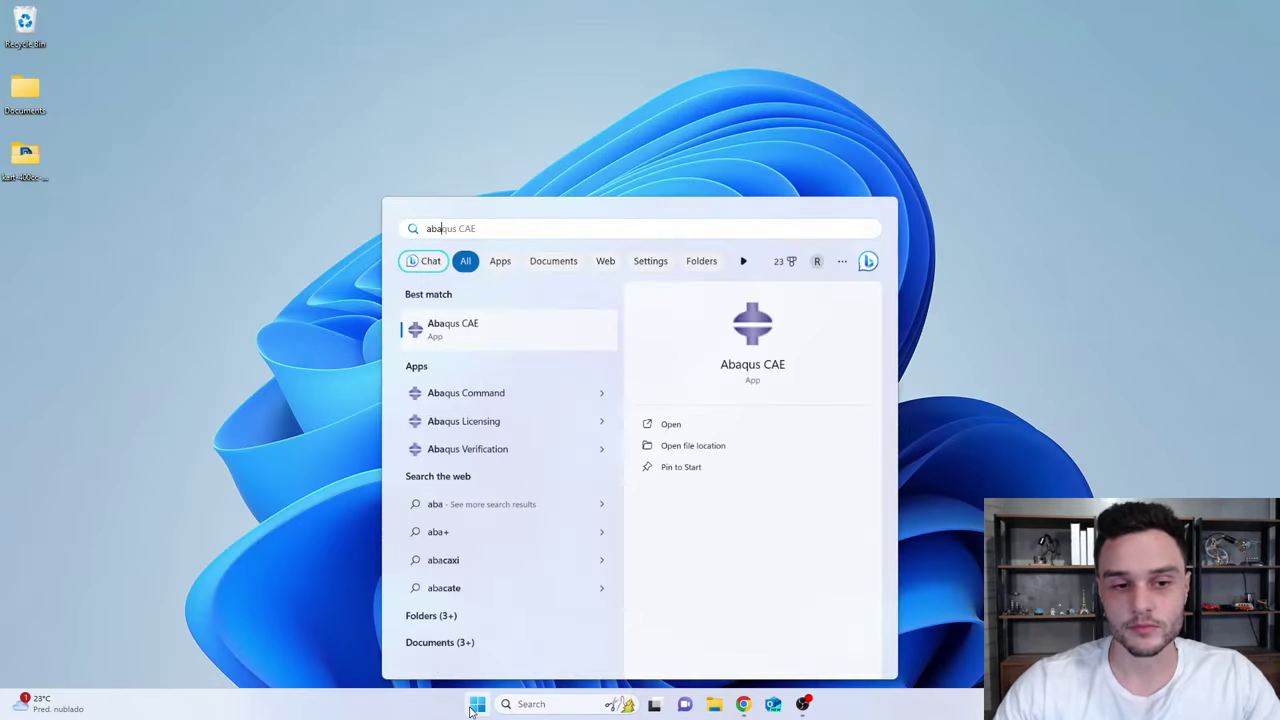
{"action": "key", "text": "Return"}
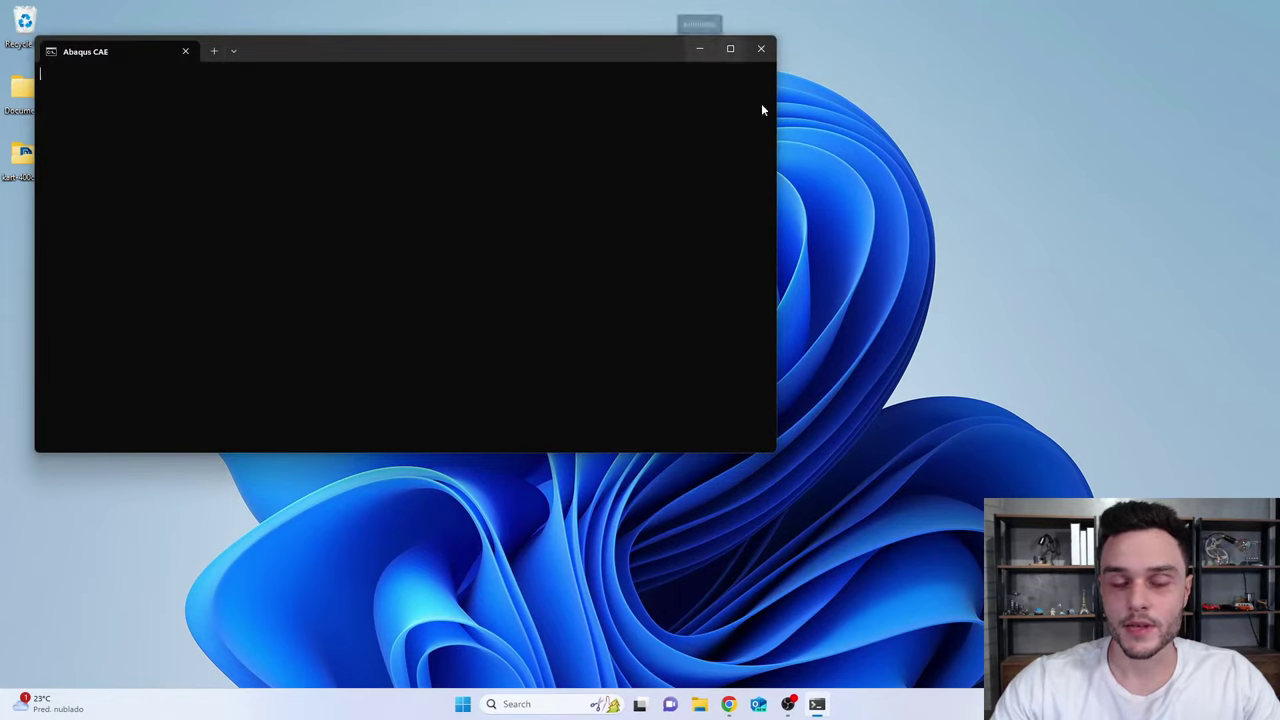
{"action": "right_click", "coordinate": [925, 130]}
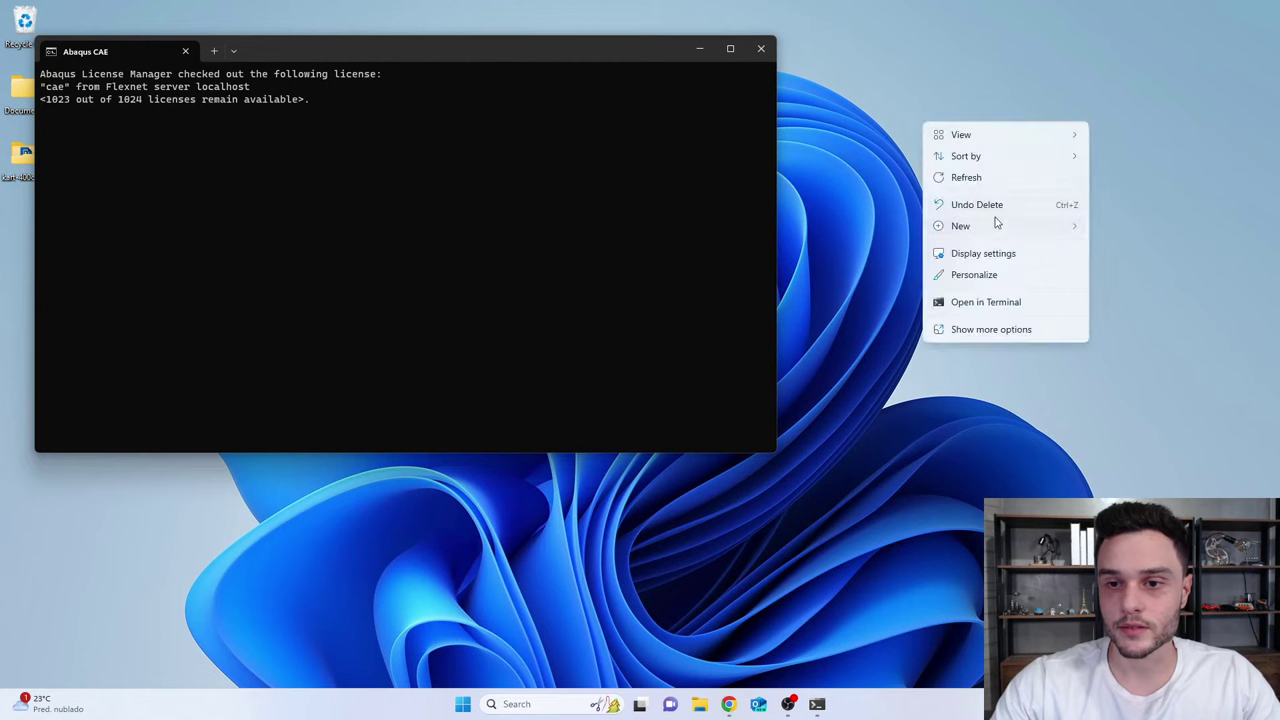
{"action": "mouse_move", "coordinate": [995, 223]}
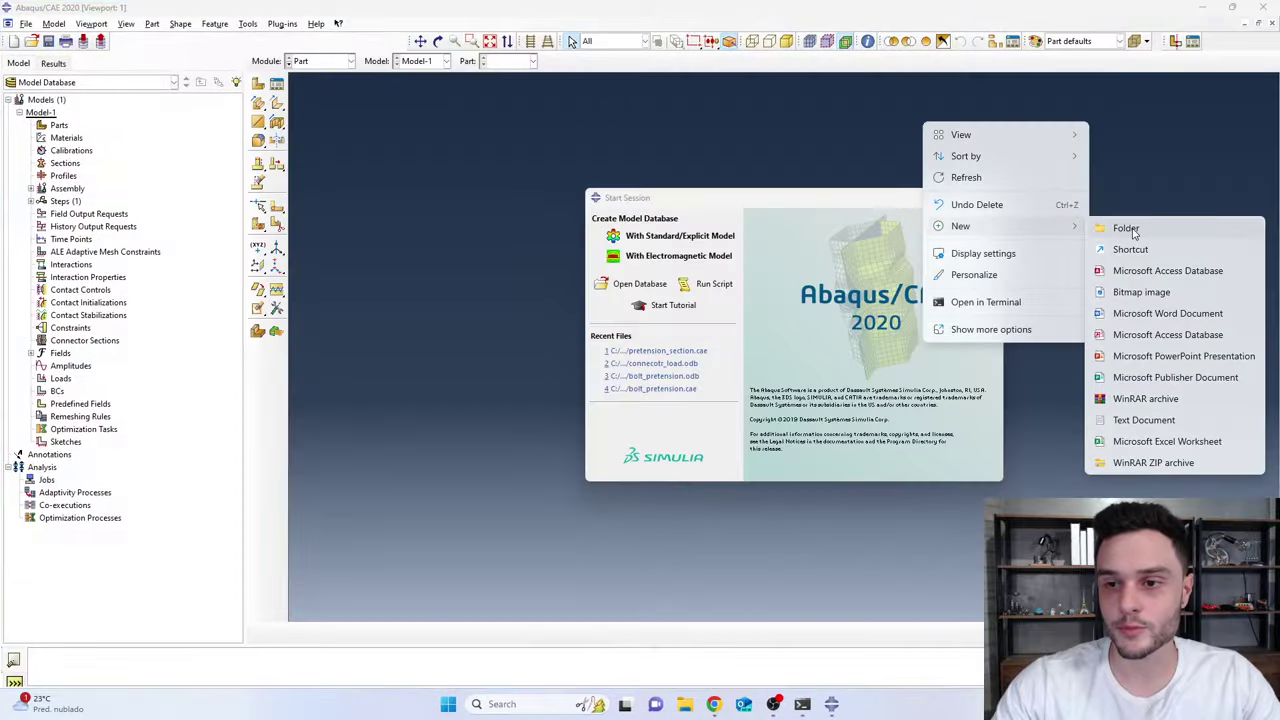
{"action": "left_click", "coordinate": [406, 183]}
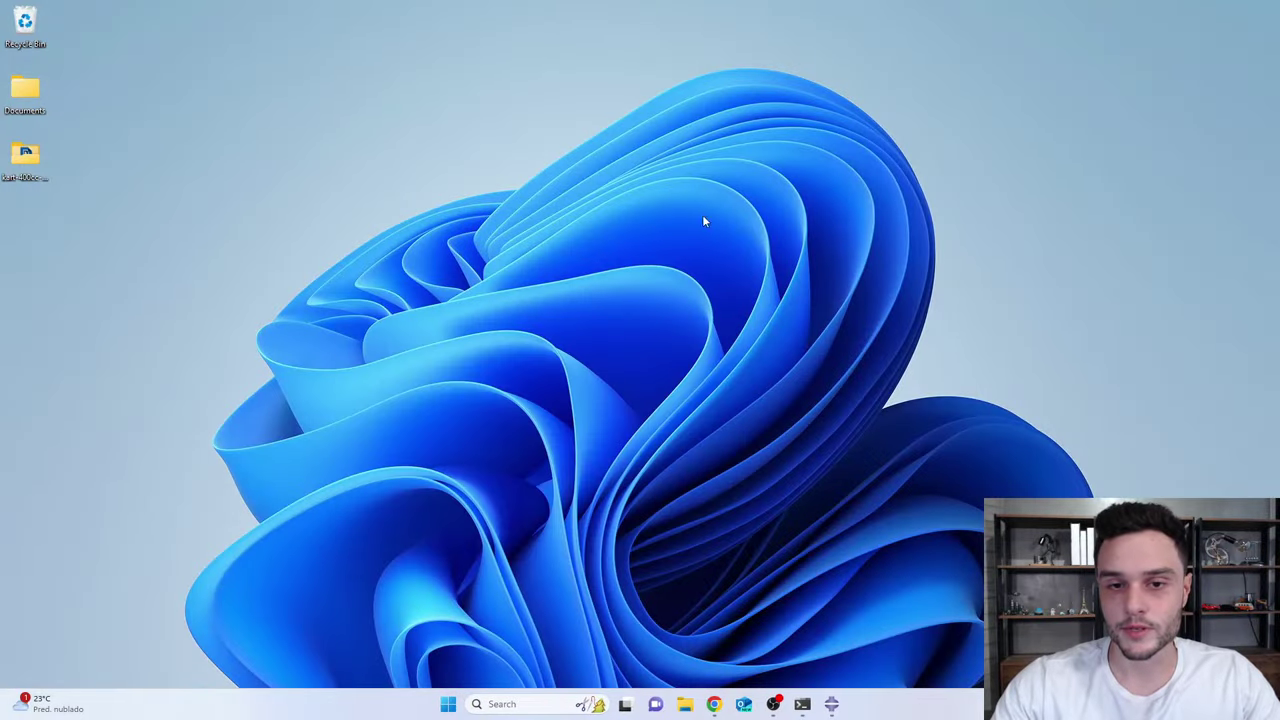
Create a new folder on the desktop named Bolt_pre_tension_model
{"action": "right_click", "coordinate": [728, 170]}
{"action": "mouse_move", "coordinate": [795, 272]}
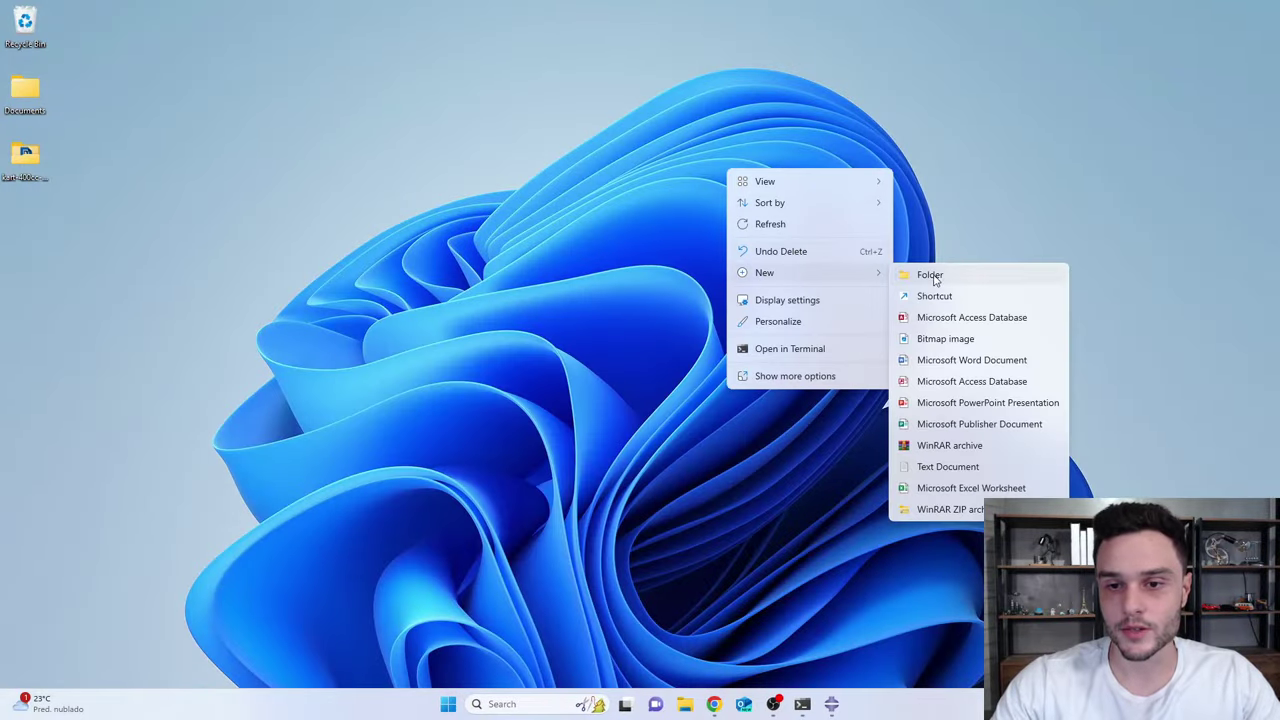
{"action": "left_click", "coordinate": [930, 275]}
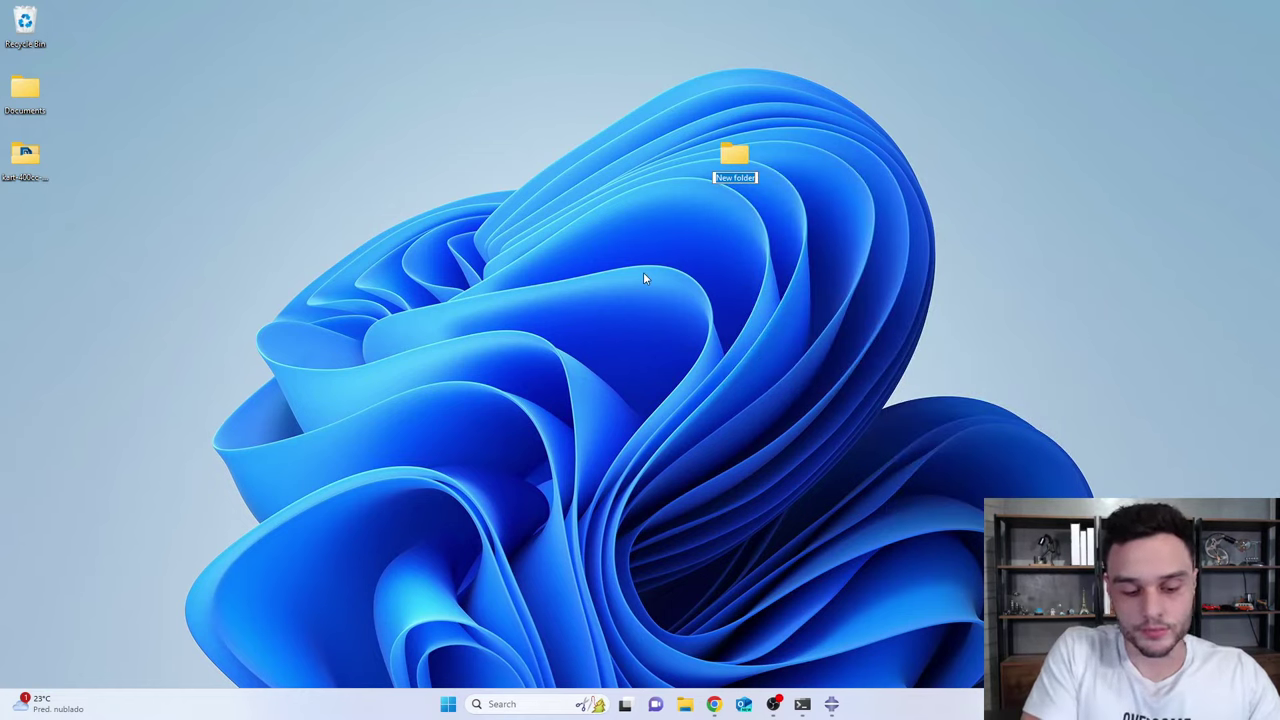
{"action": "type", "text": "Bolt_pre_tension"}
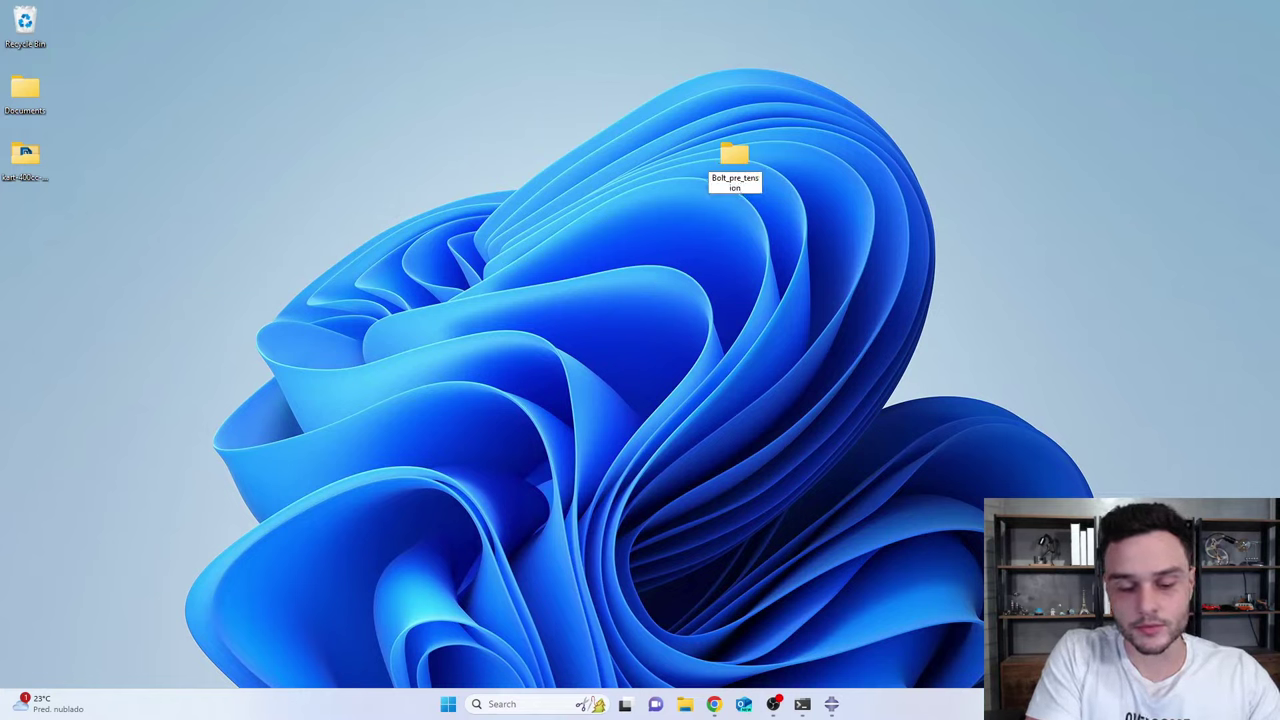
{"action": "type", "text": "_model"}
{"action": "key", "text": "Return"}
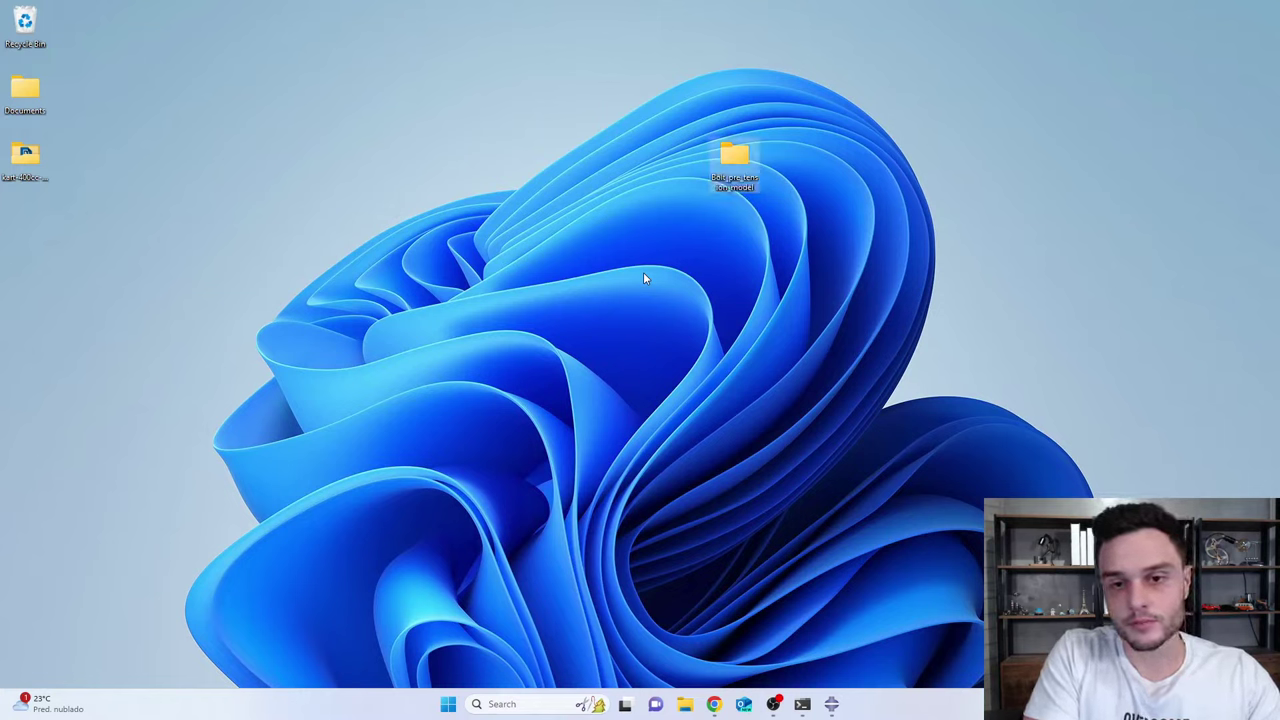
Open the Bolt_pre_tension_model folder to view its full path, then minimize its window
{"action": "key", "text": "Return"}
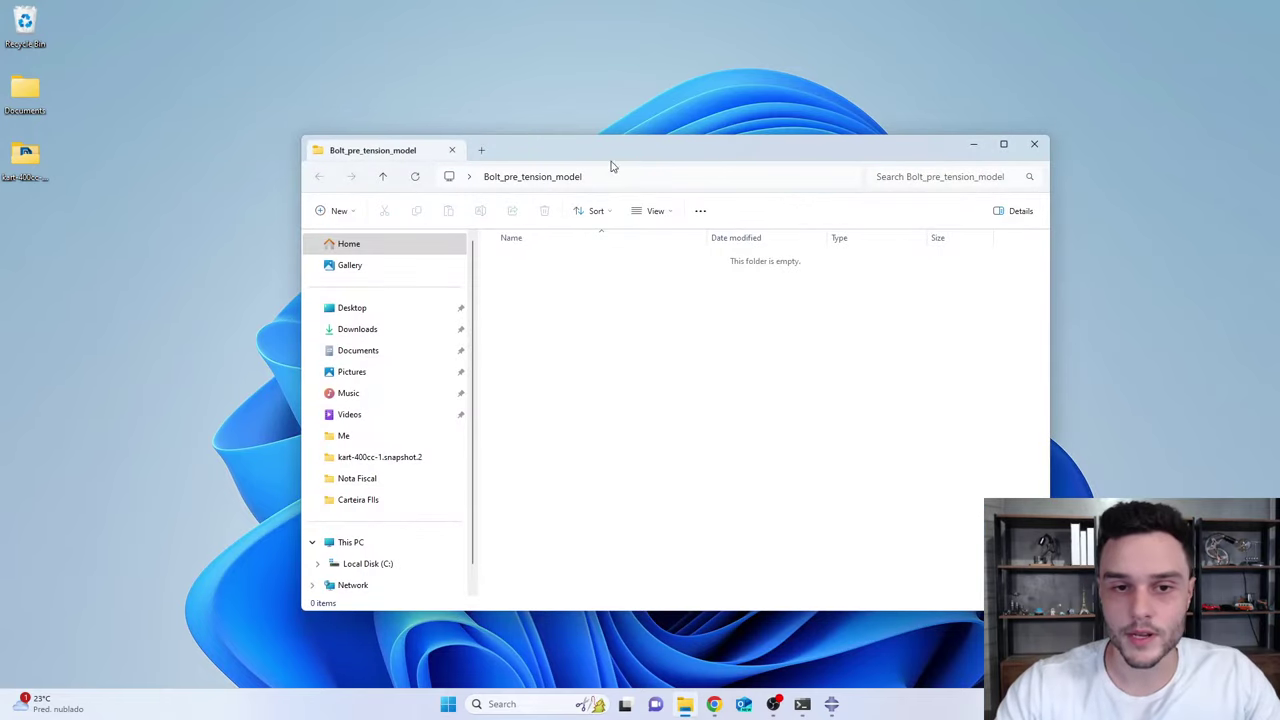
{"action": "left_click", "coordinate": [615, 178]}
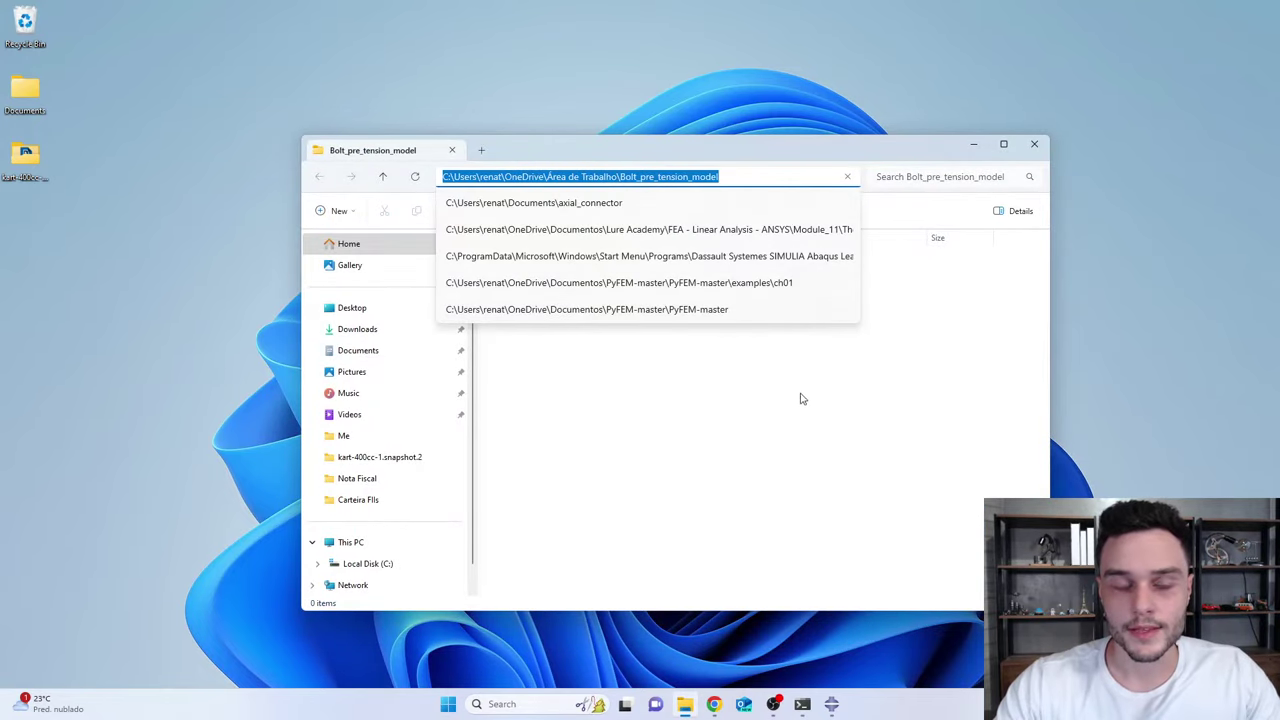
{"action": "left_click", "coordinate": [877, 383]}
{"action": "left_click", "coordinate": [974, 145]}
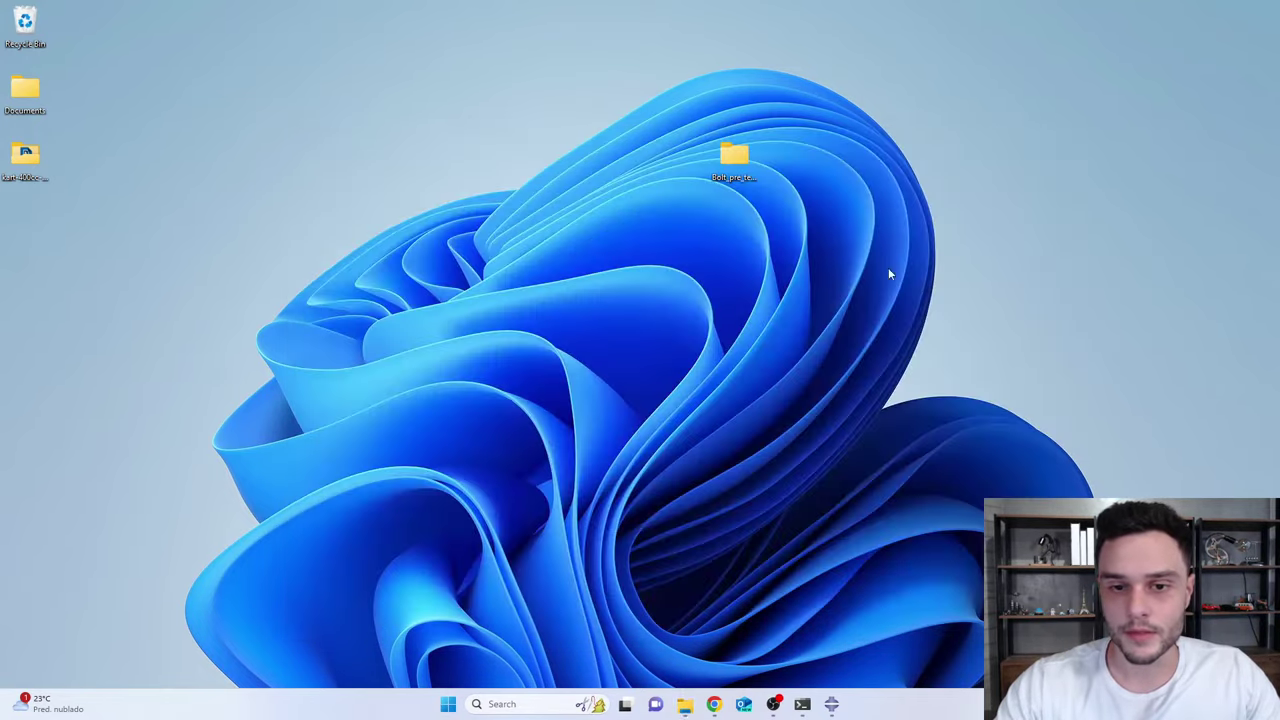
Switch to Abaqus/CAE and create a new model database with a Standard/Explicit model
{"action": "left_click", "coordinate": [831, 704]}
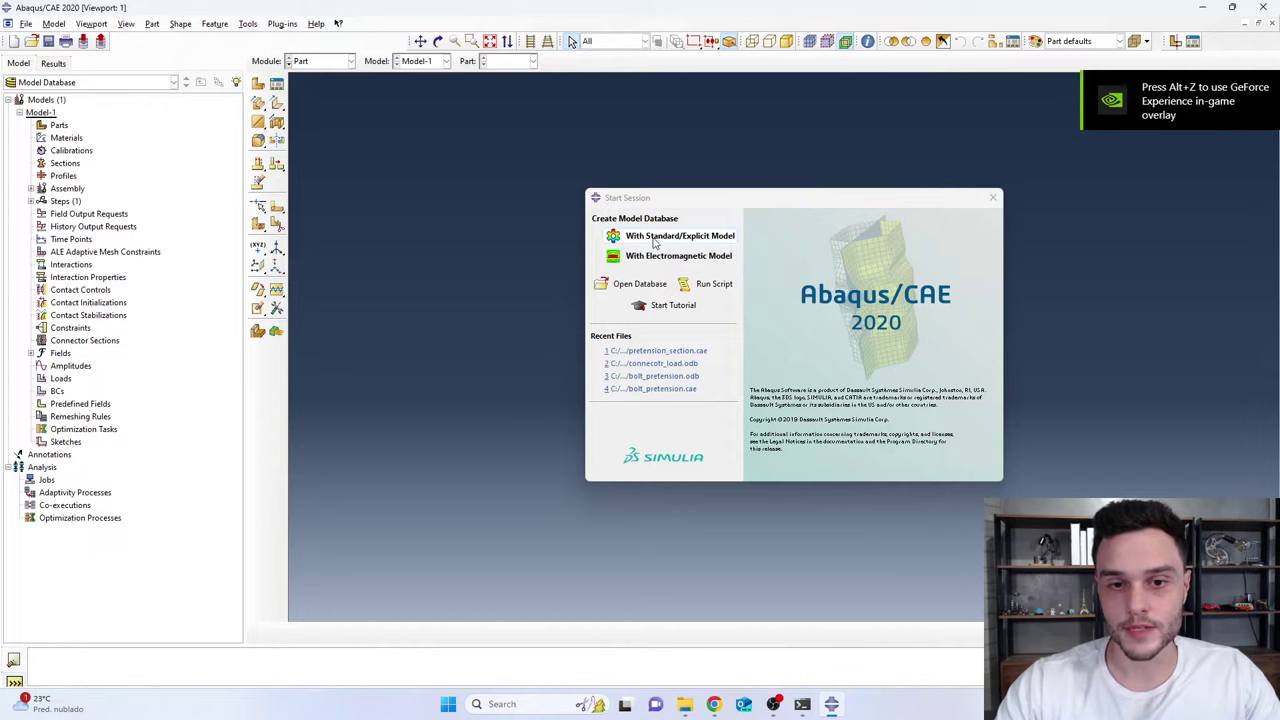
{"action": "left_click", "coordinate": [716, 237]}
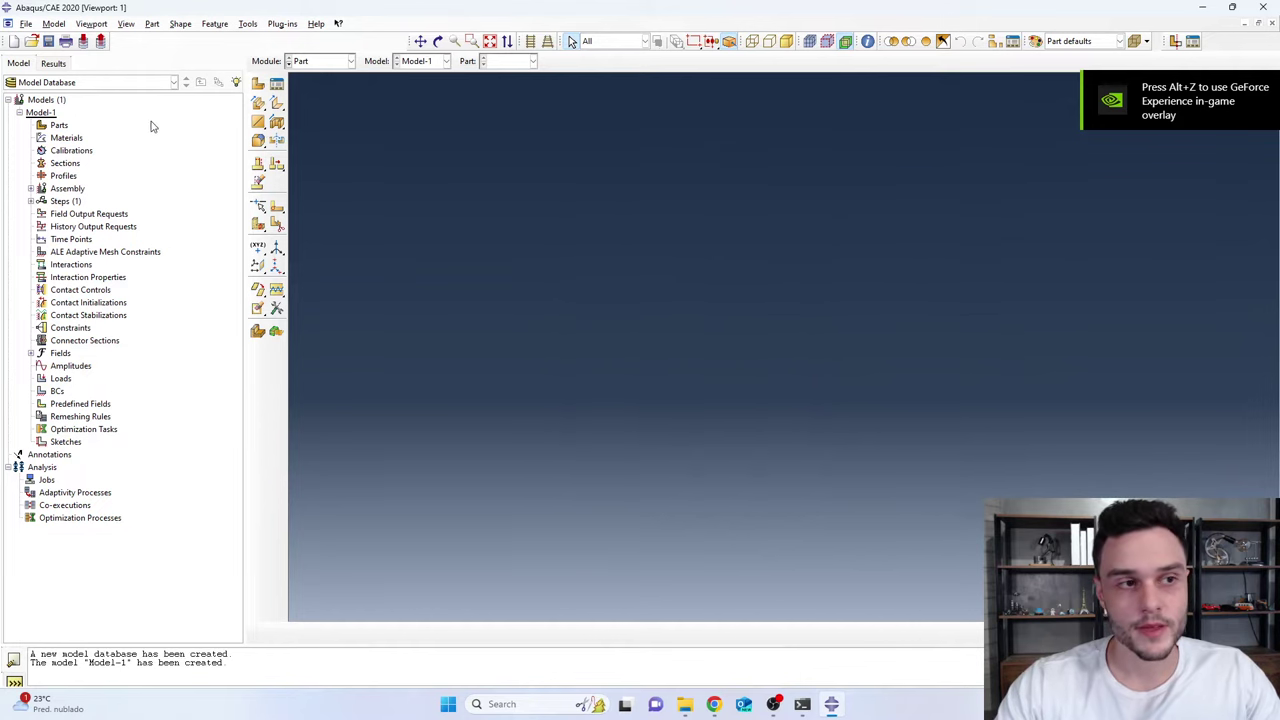
Set the work directory to the Bolt_pre_tension_model folder on the desktop
{"action": "left_click", "coordinate": [25, 24]}
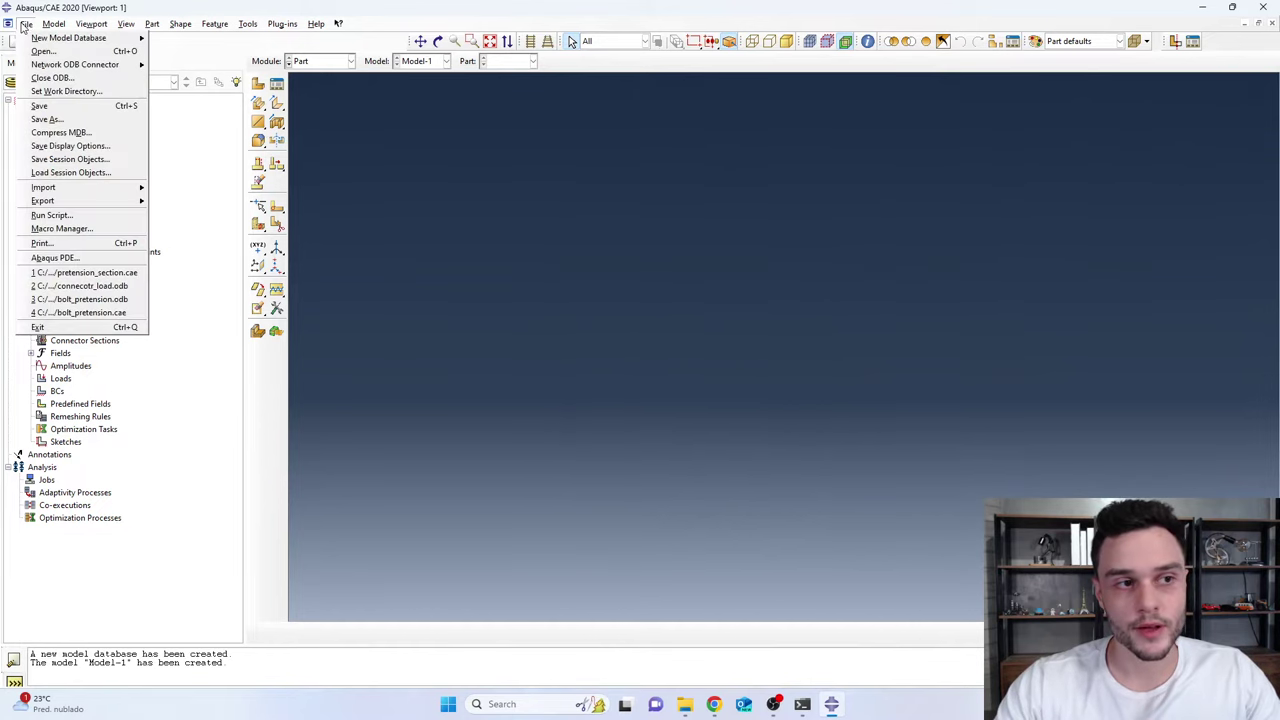
{"action": "left_click", "coordinate": [48, 92]}
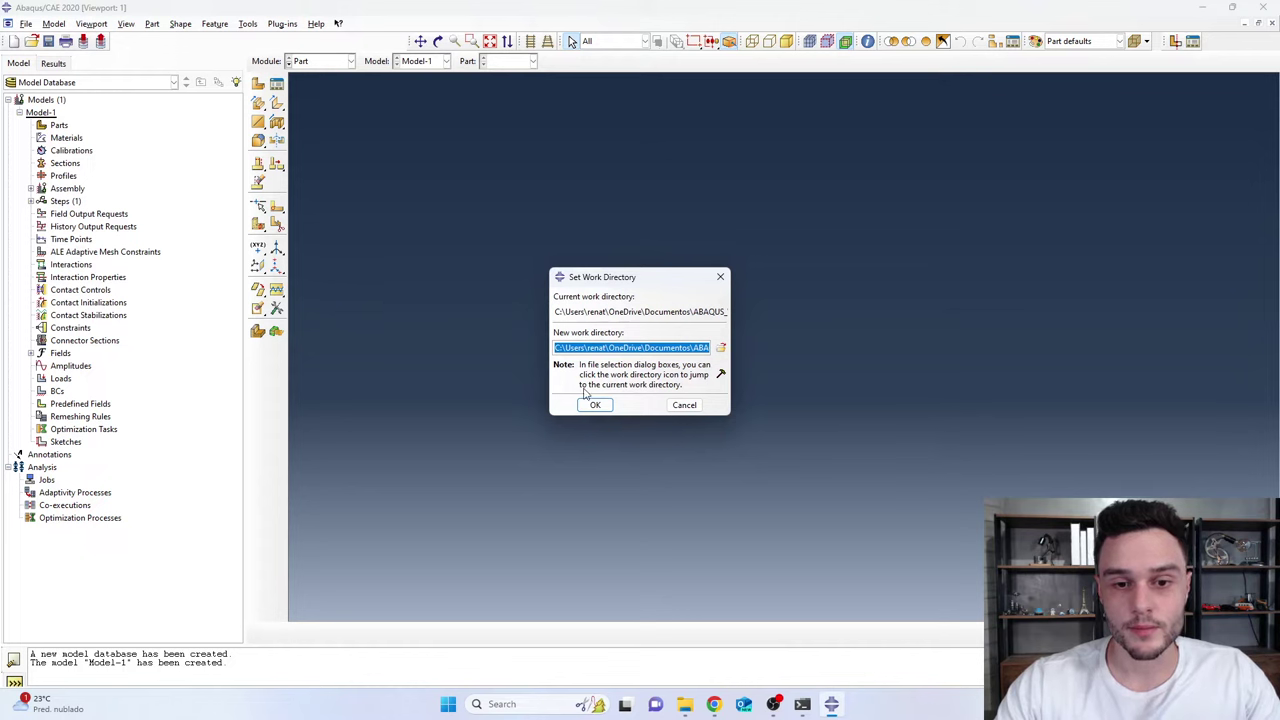
{"action": "key", "text": "ctrl+v"}
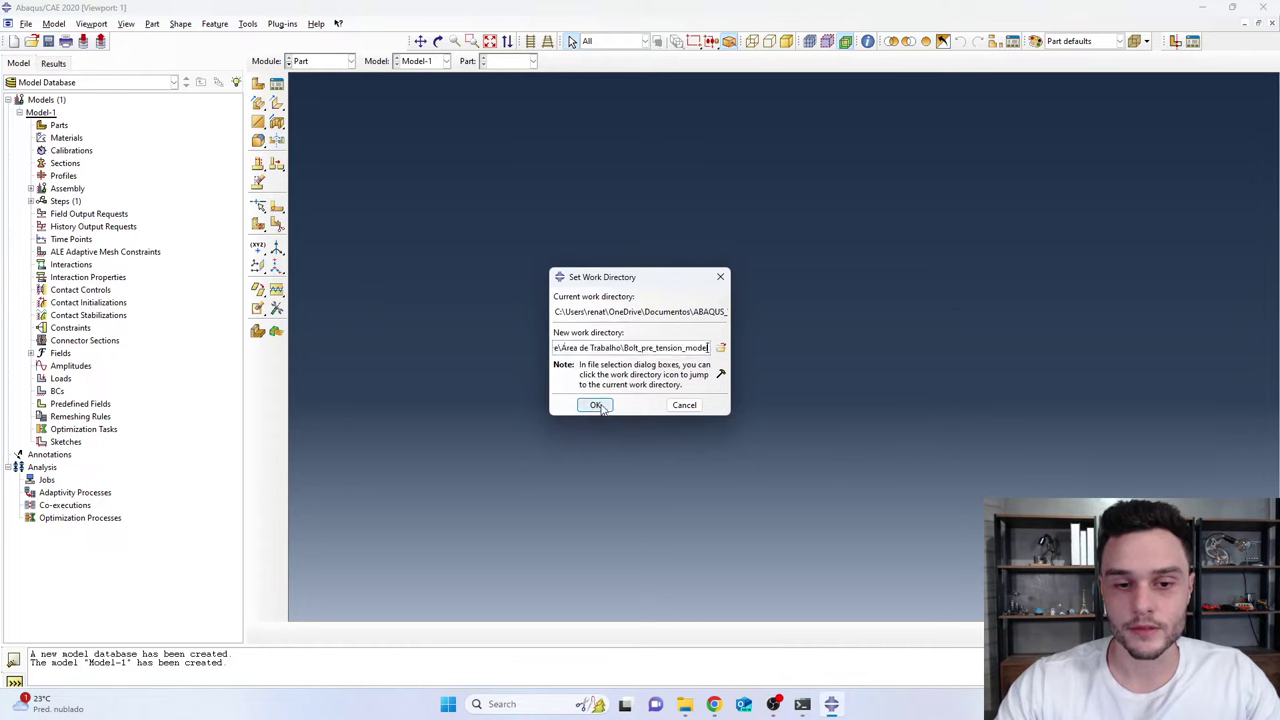
{"action": "left_click", "coordinate": [596, 405]}
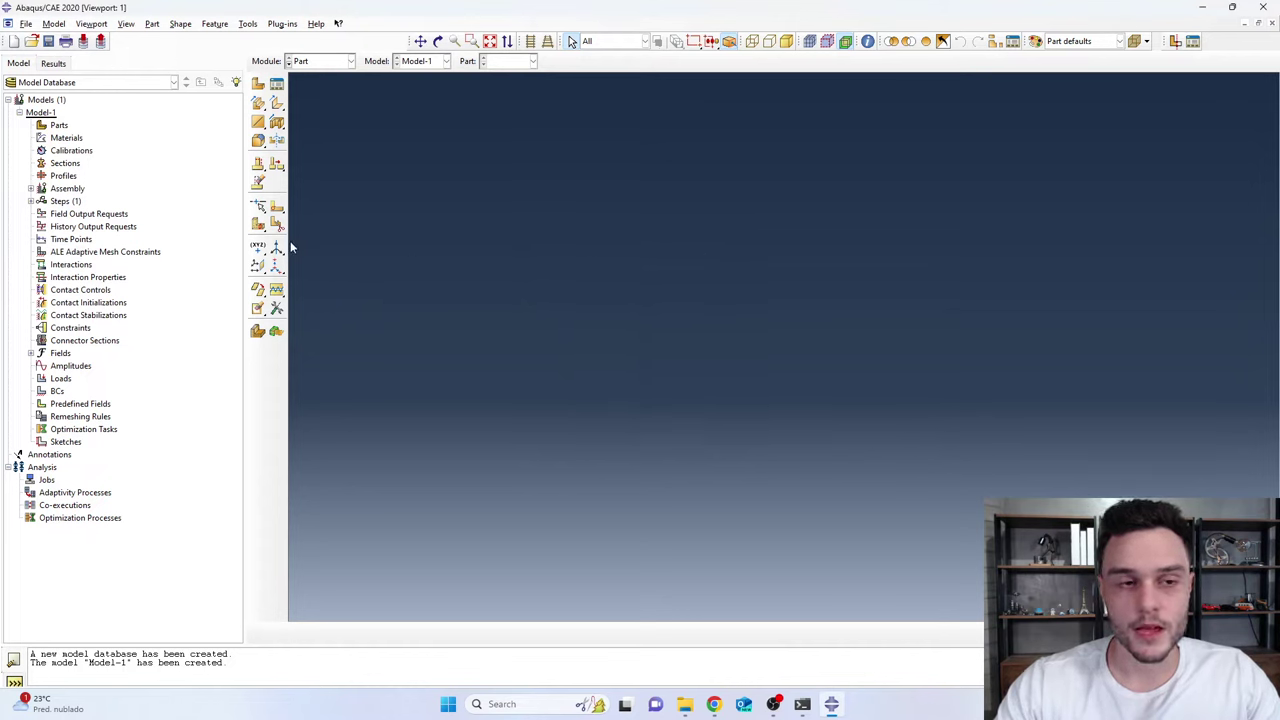
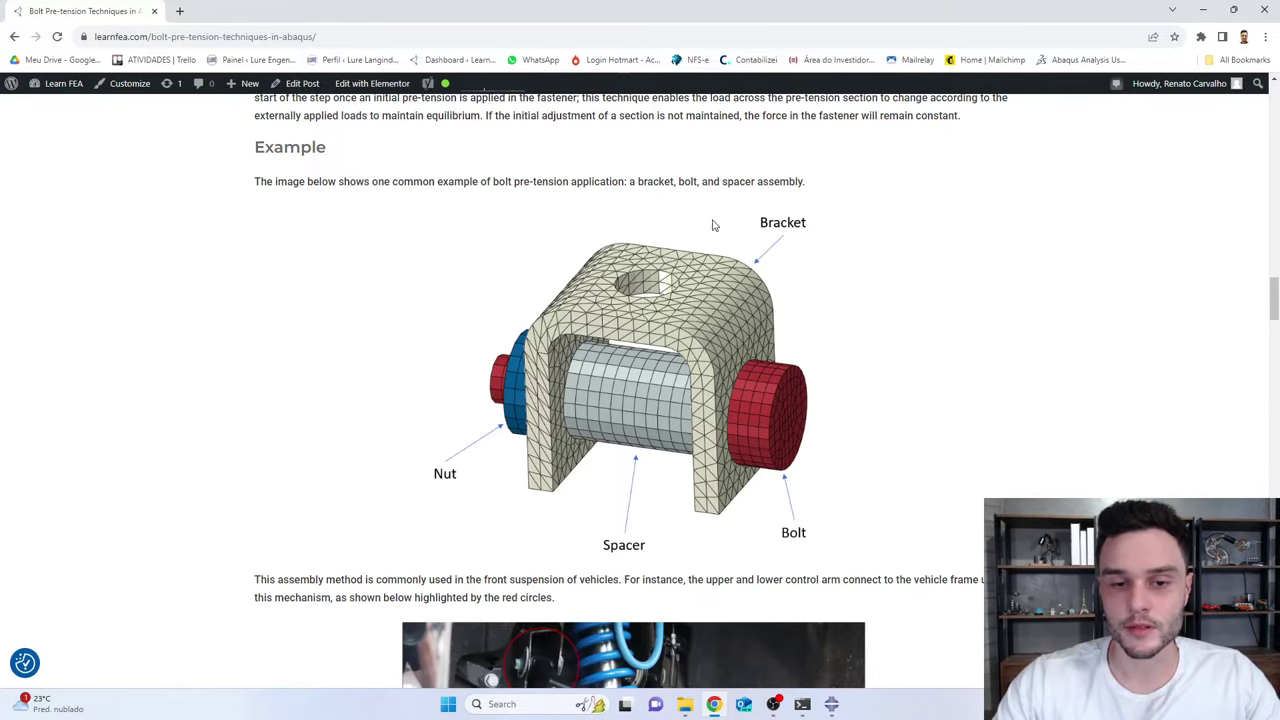
Switch to Abaqus/CAE and create a 3D deformable solid extrusion part named bracket with approximate size 200, checking the reference assembly image
{"action": "left_click", "coordinate": [831, 704]}
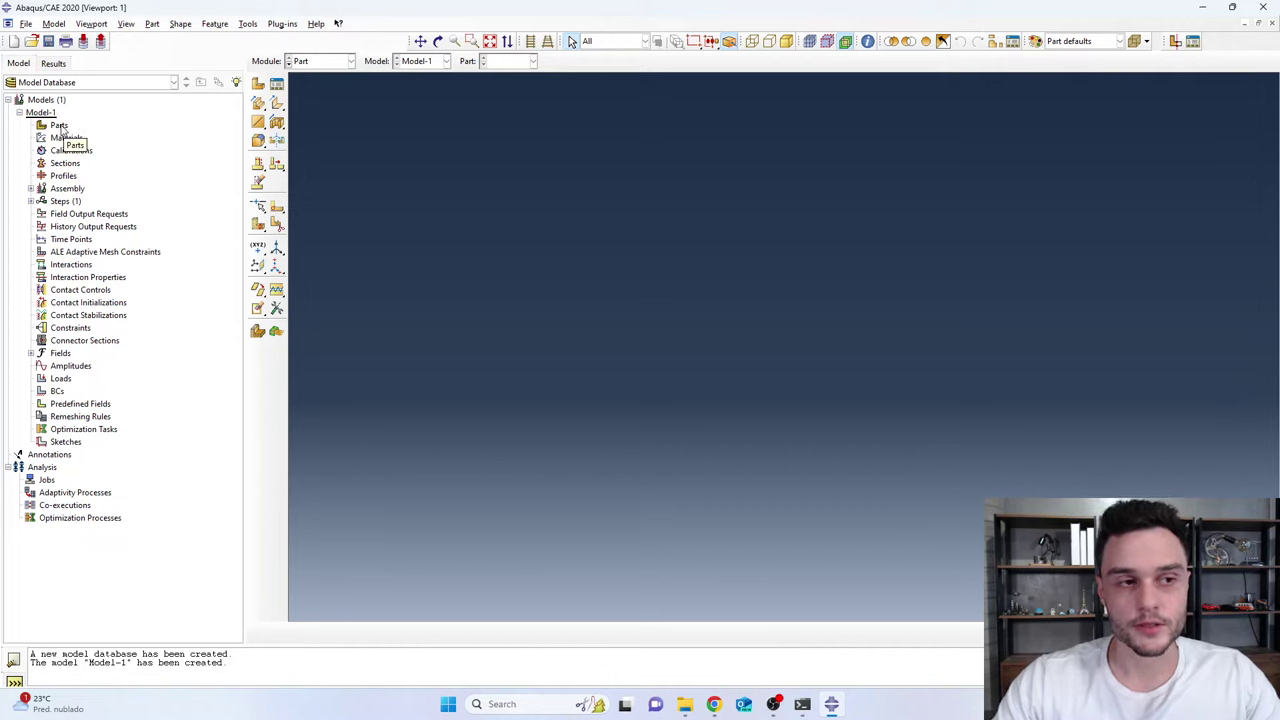
{"action": "double_click", "coordinate": [60, 126]}
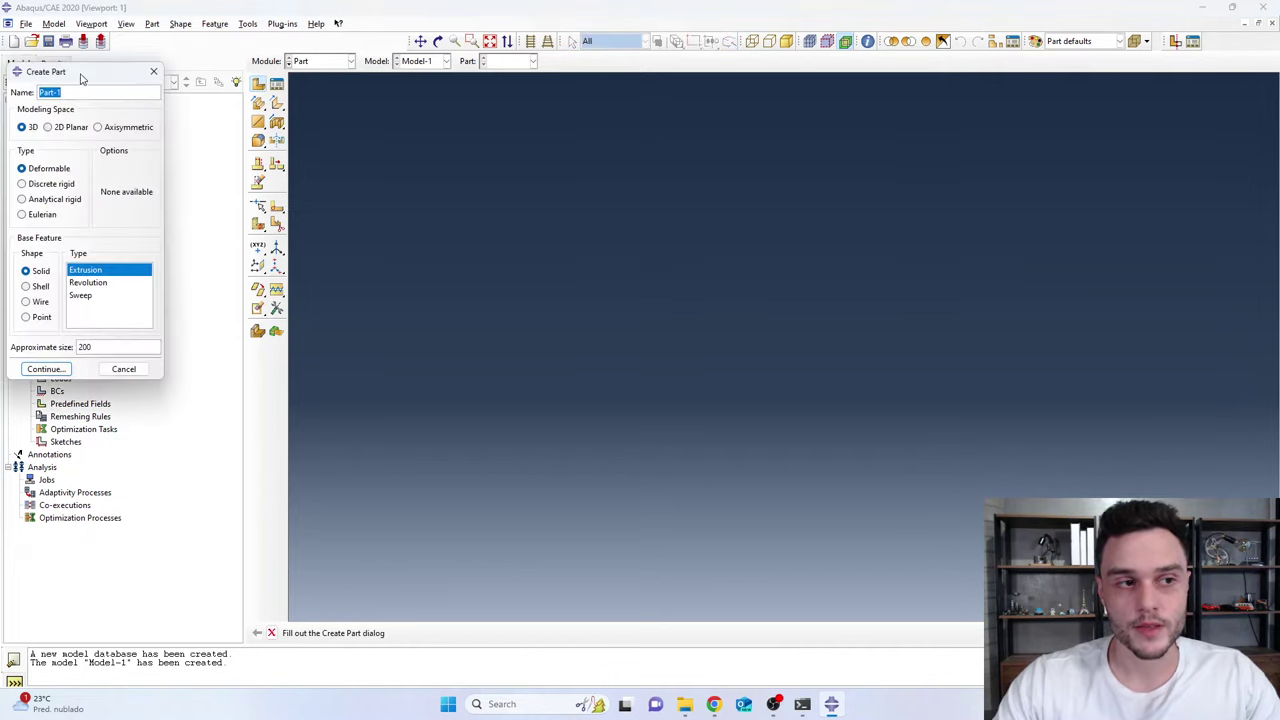
{"action": "left_click_drag", "start_coordinate": [83, 80], "coordinate": [622, 87]}
{"action": "type", "text": "bracket"}
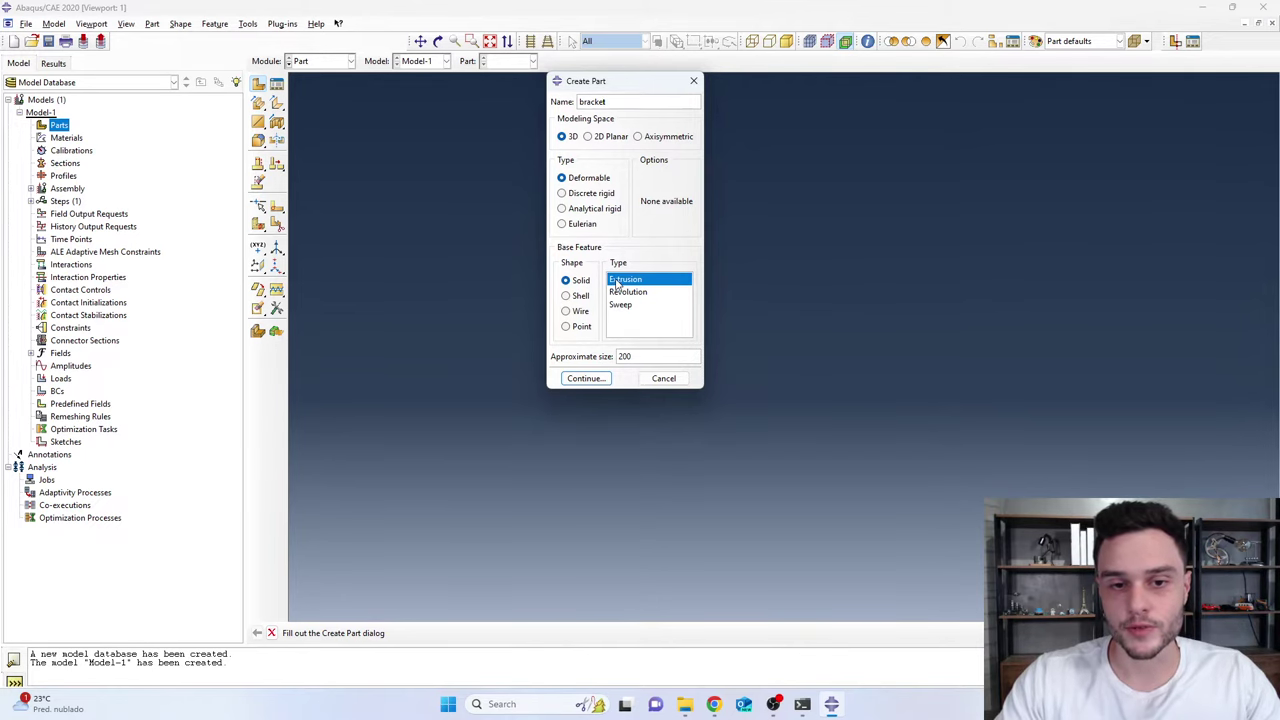
{"action": "key", "text": "alt+Tab"}
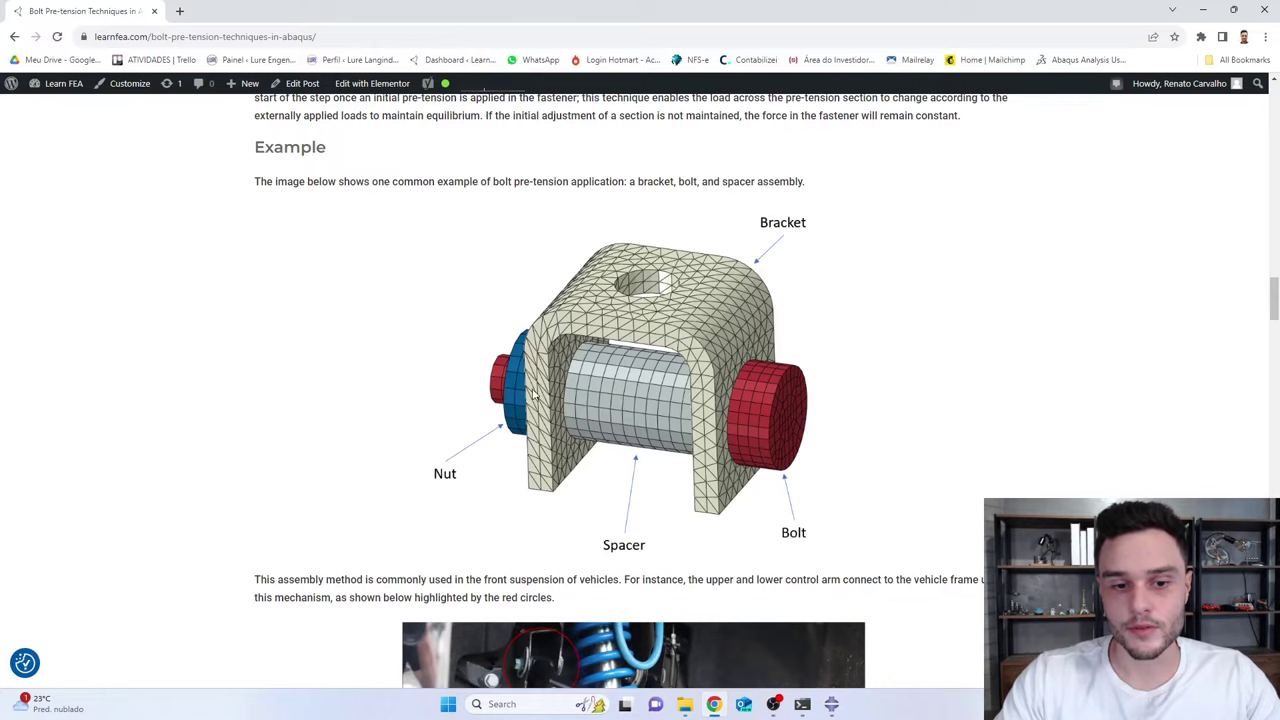
{"action": "key", "text": "alt+Tab"}
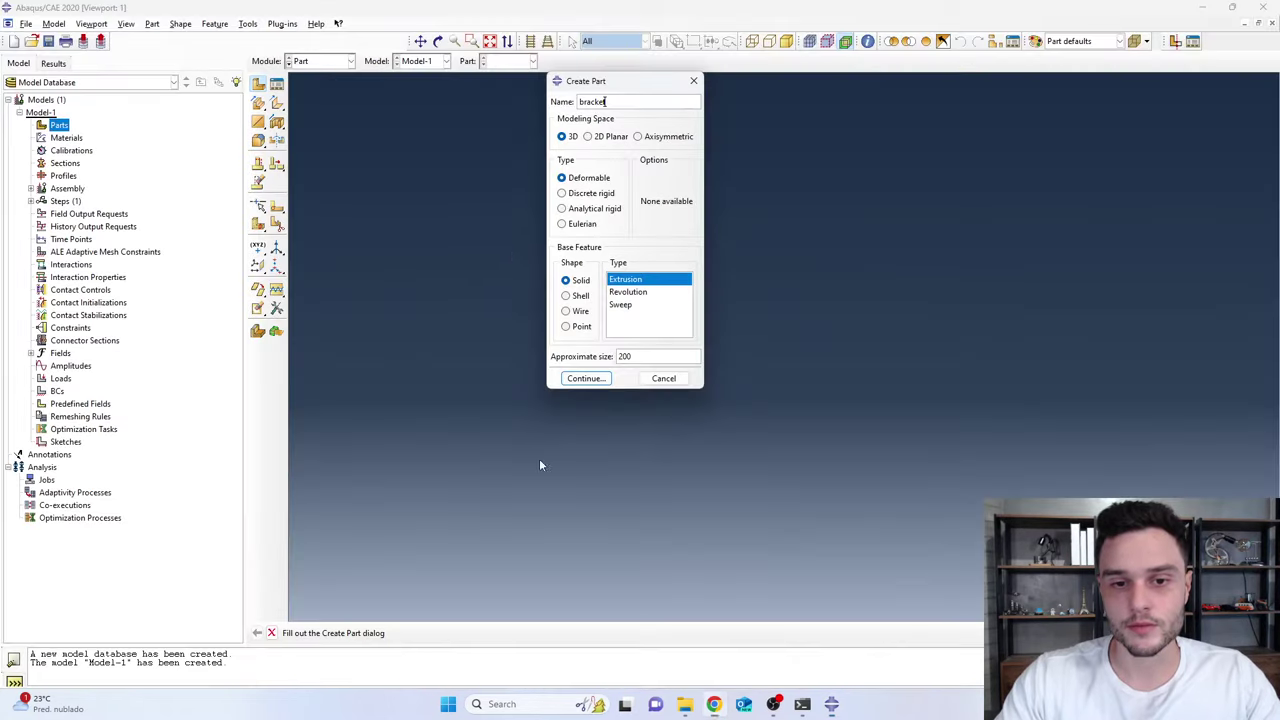
{"action": "left_click", "coordinate": [585, 379]}
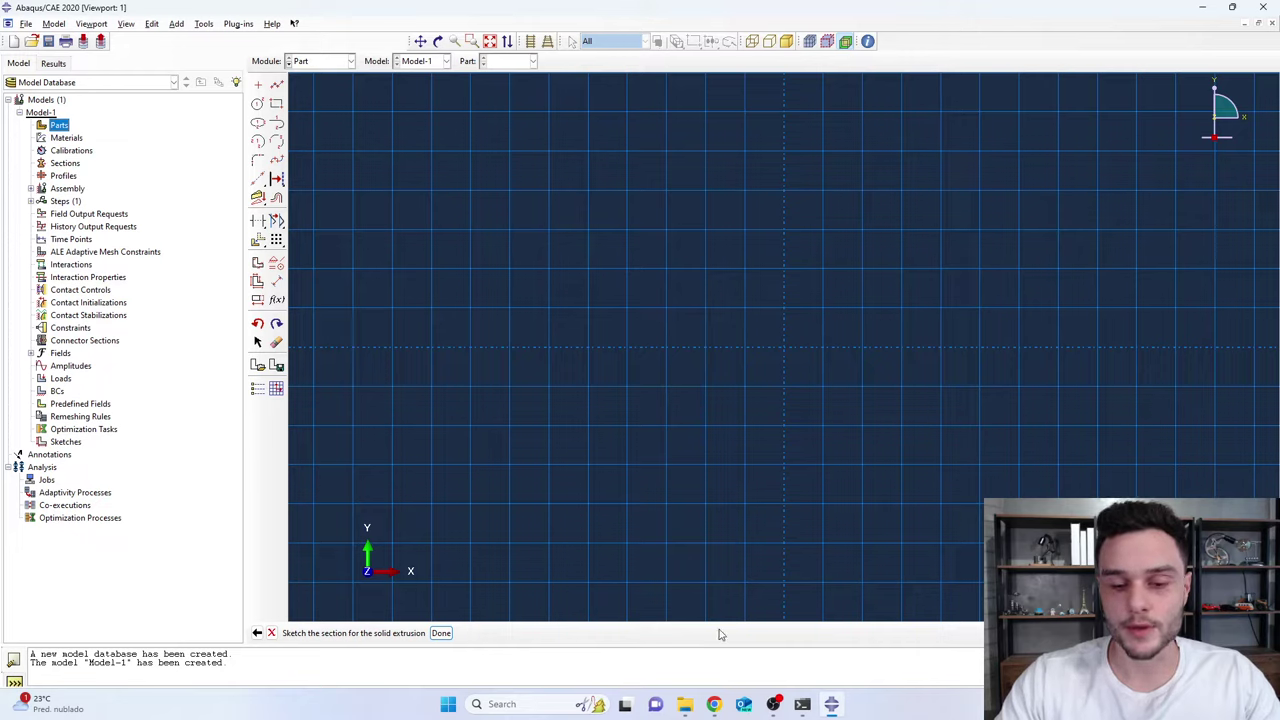
Switch to Chrome, search images for "abaqus unit table" in a new tab, and view the TECHNIA consistent units table
{"action": "left_click", "coordinate": [713, 704]}
{"action": "left_click", "coordinate": [181, 11]}
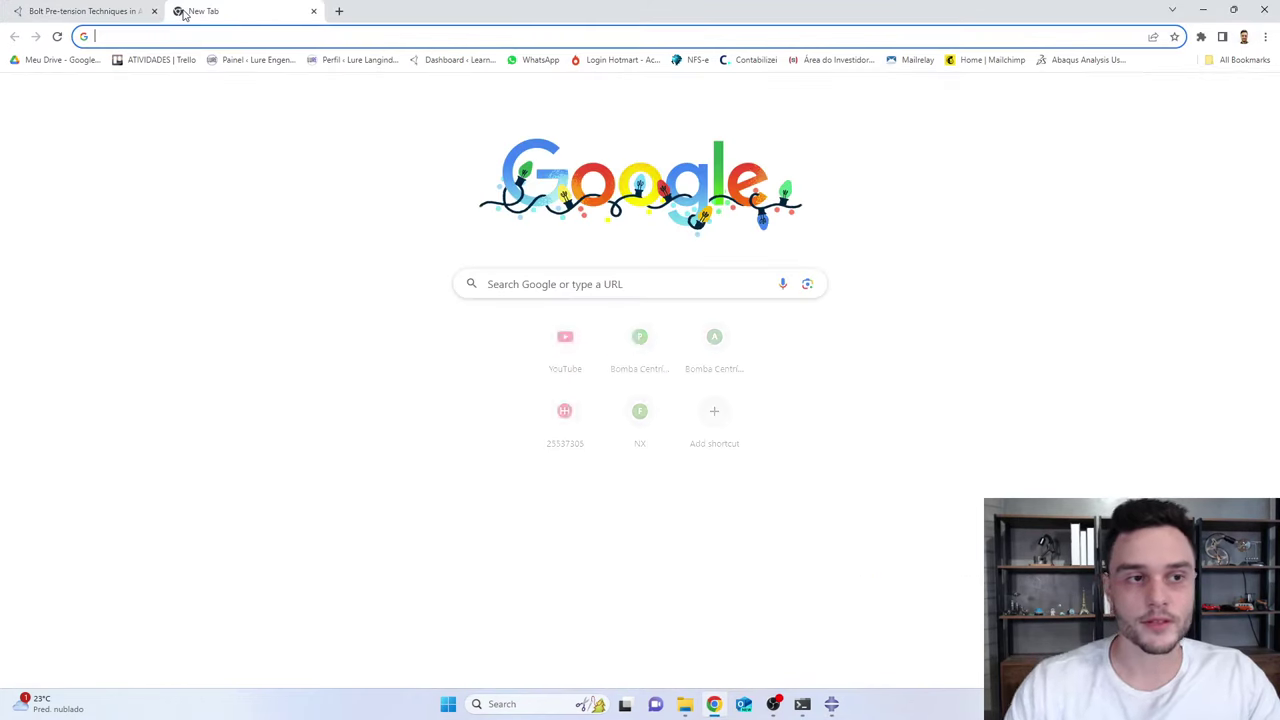
{"action": "type", "text": "abaqus unit table"}
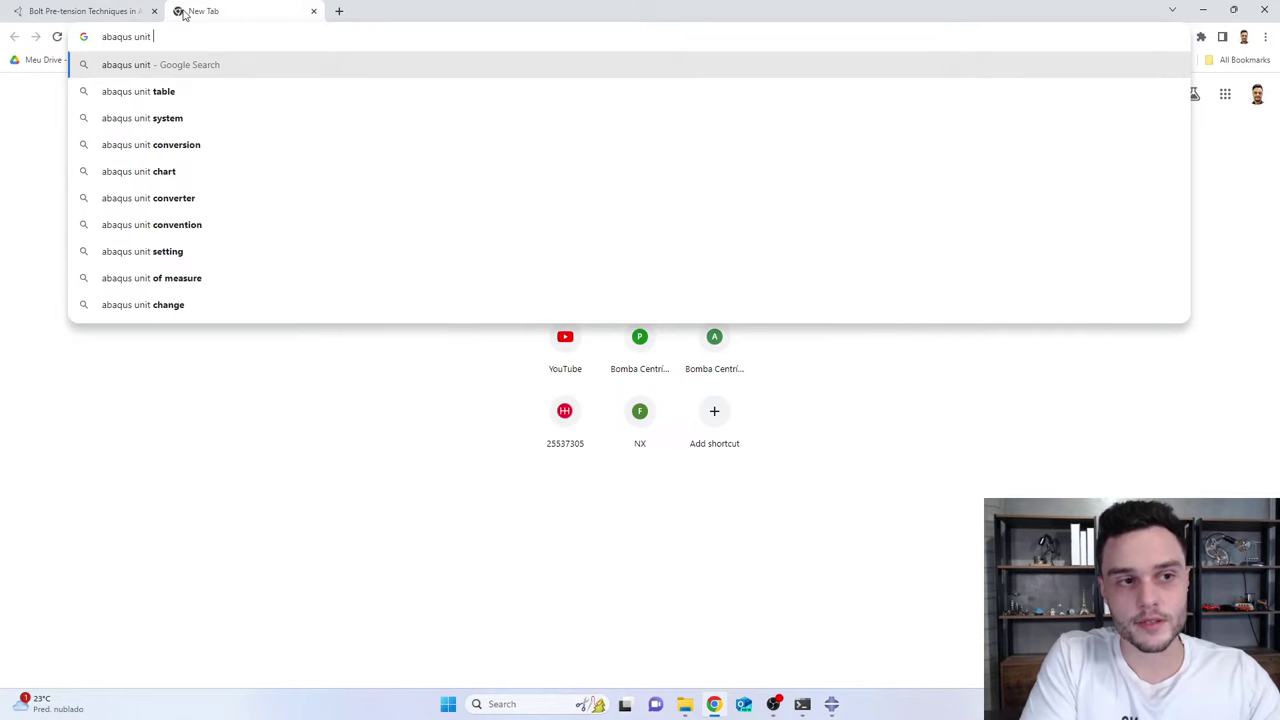
{"action": "key", "text": "Return"}
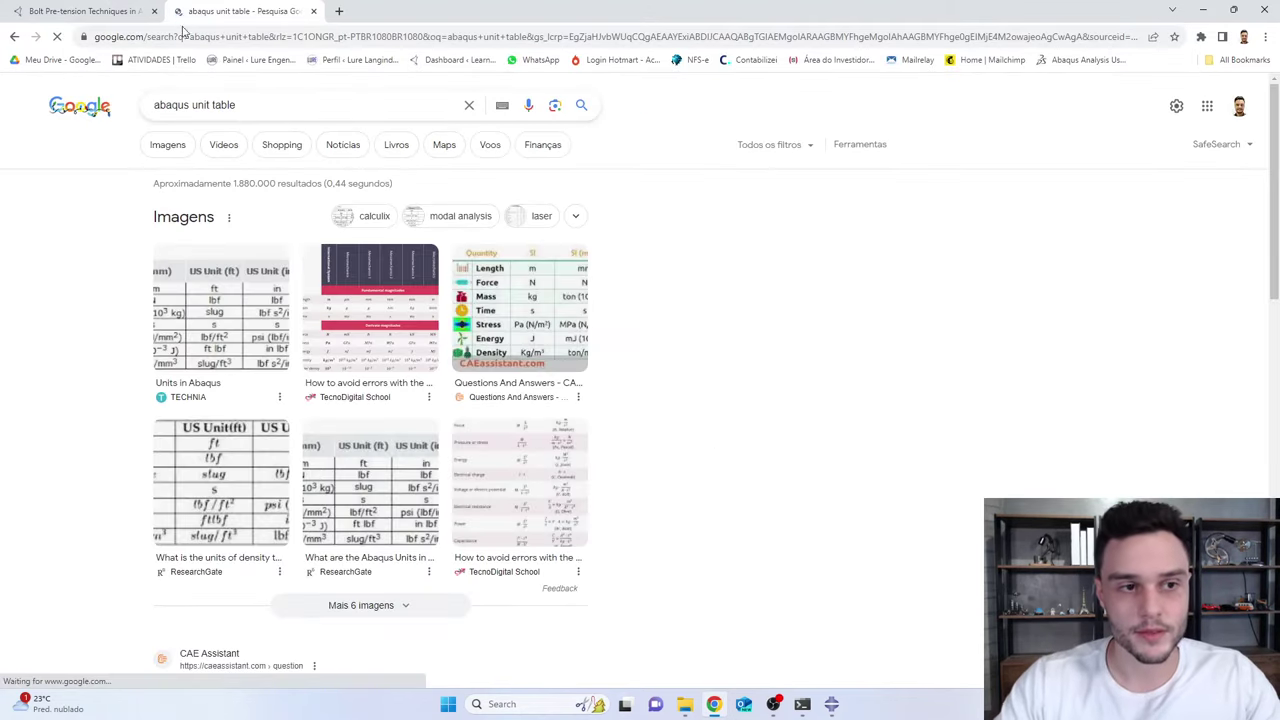
{"action": "left_click", "coordinate": [170, 146]}
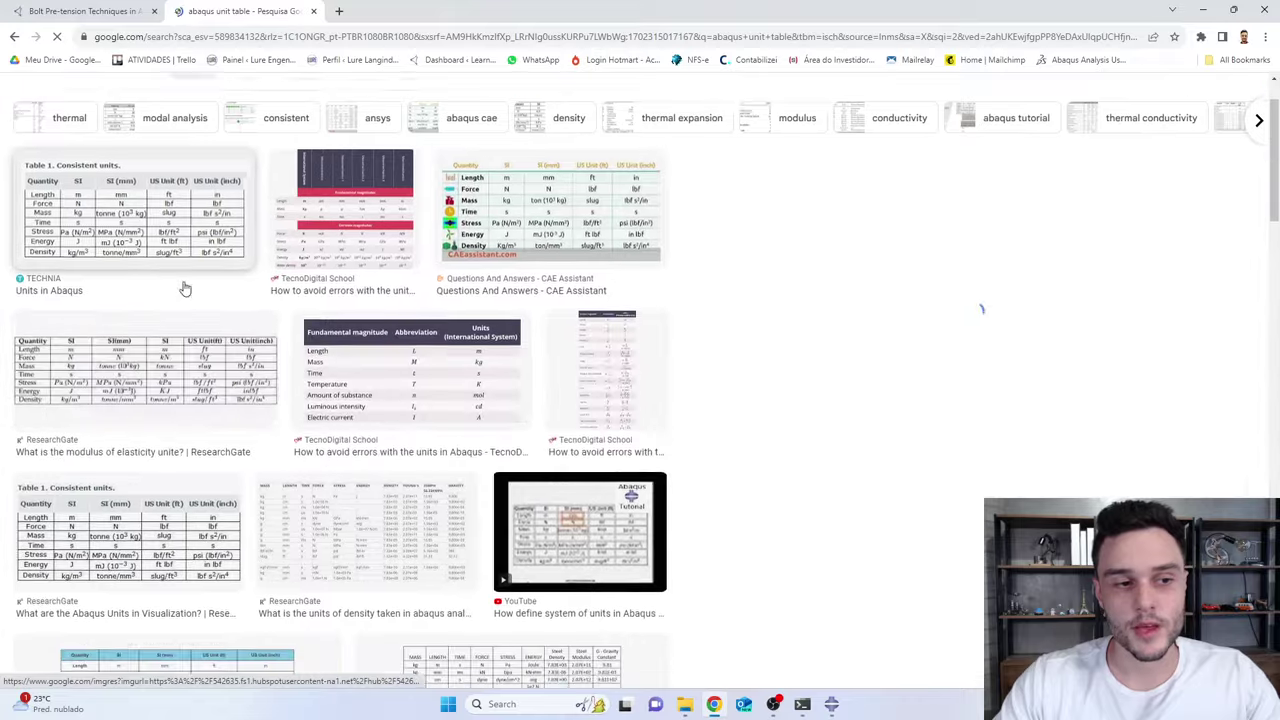
{"action": "left_click", "coordinate": [182, 284]}
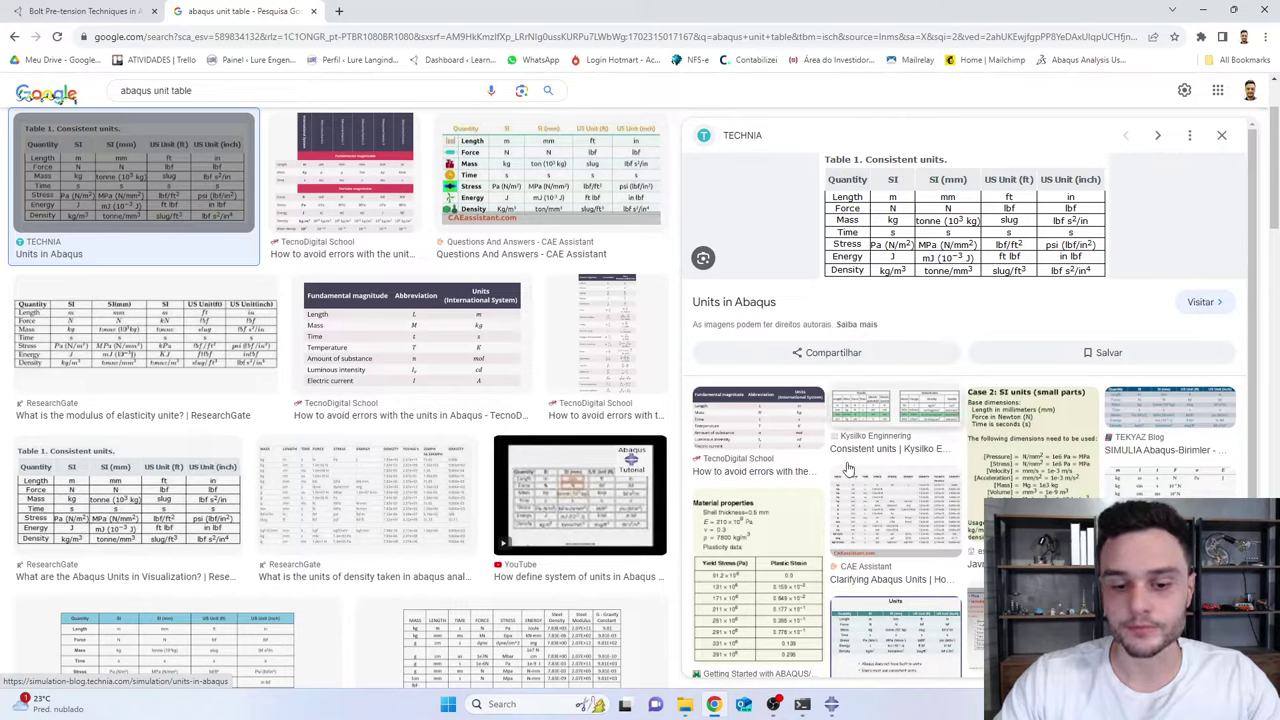
Back in Abaqus/CAE, sketch a closed inverted-U bracket profile with connected lines, top edge at about y 40 and outer right side at about x 47.5
{"action": "left_click", "coordinate": [832, 704]}
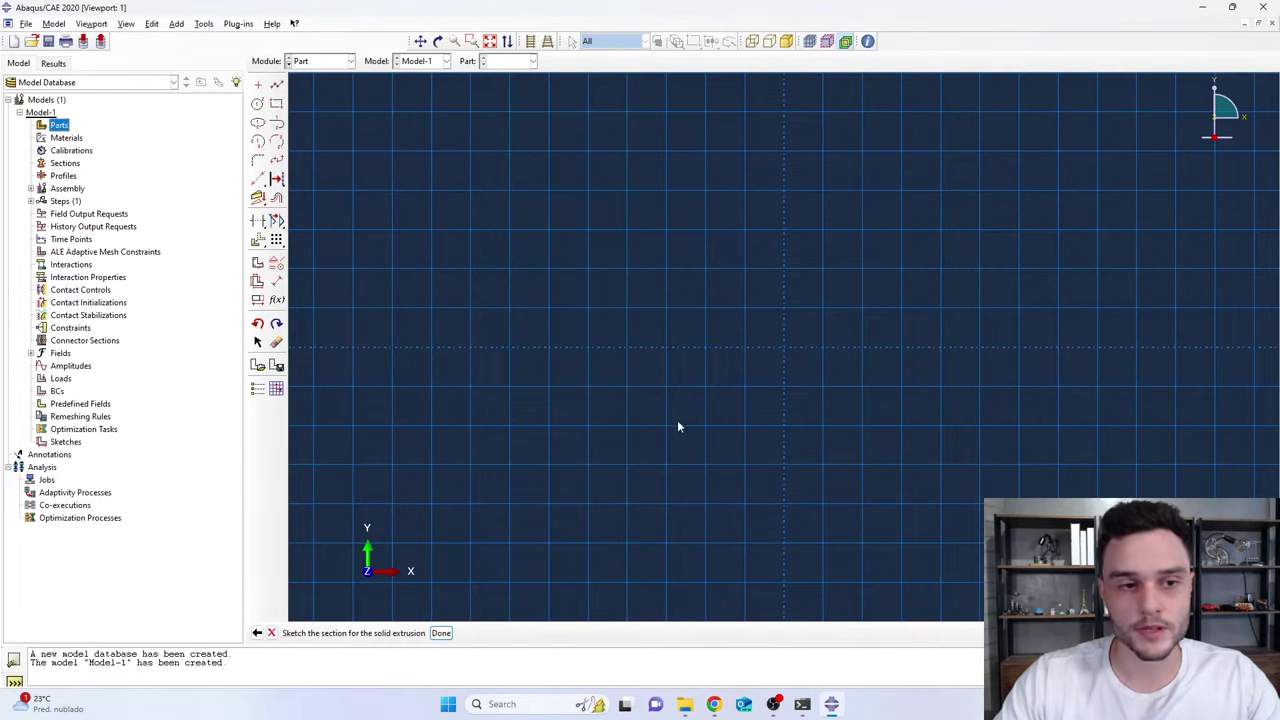
{"action": "left_click", "coordinate": [276, 87]}
{"action": "scroll", "coordinate": [630, 365], "scroll_direction": "up", "scroll_amount": 2}
{"action": "scroll", "coordinate": [605, 400], "scroll_direction": "down", "scroll_amount": 2}
{"action": "left_click", "coordinate": [527, 469]}
{"action": "left_click", "coordinate": [526, 142]}
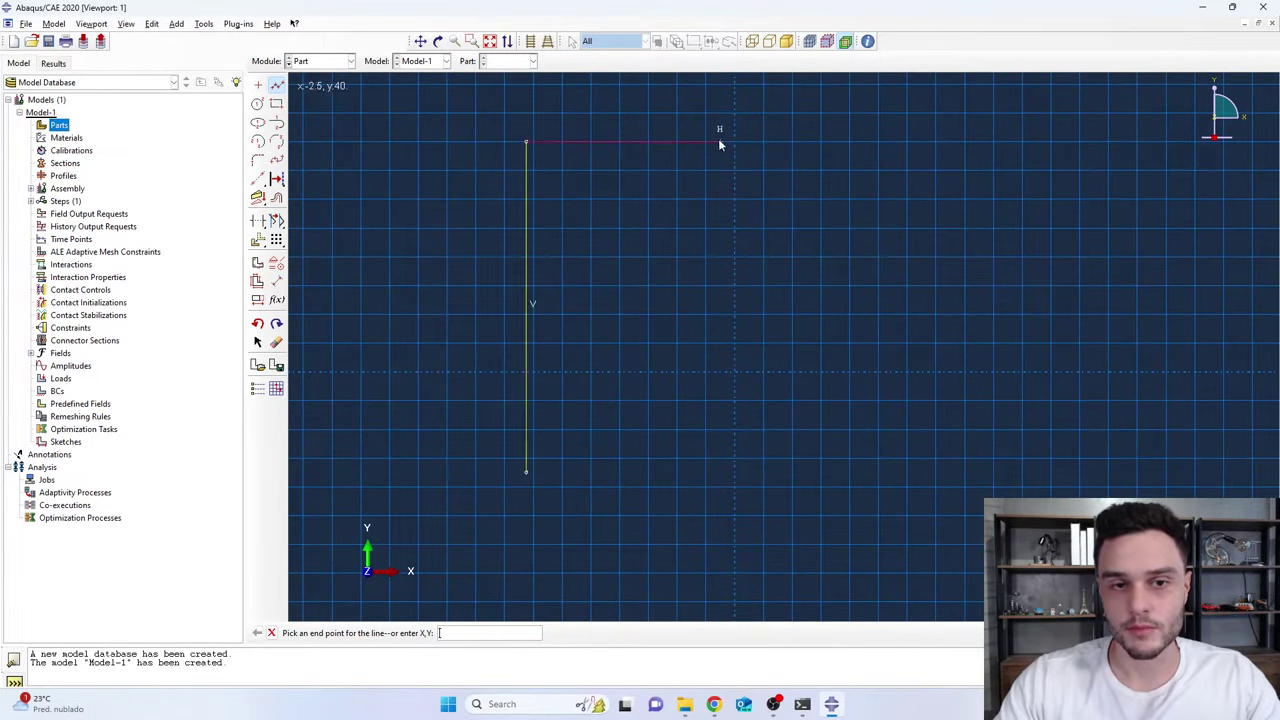
{"action": "left_click", "coordinate": [1008, 141]}
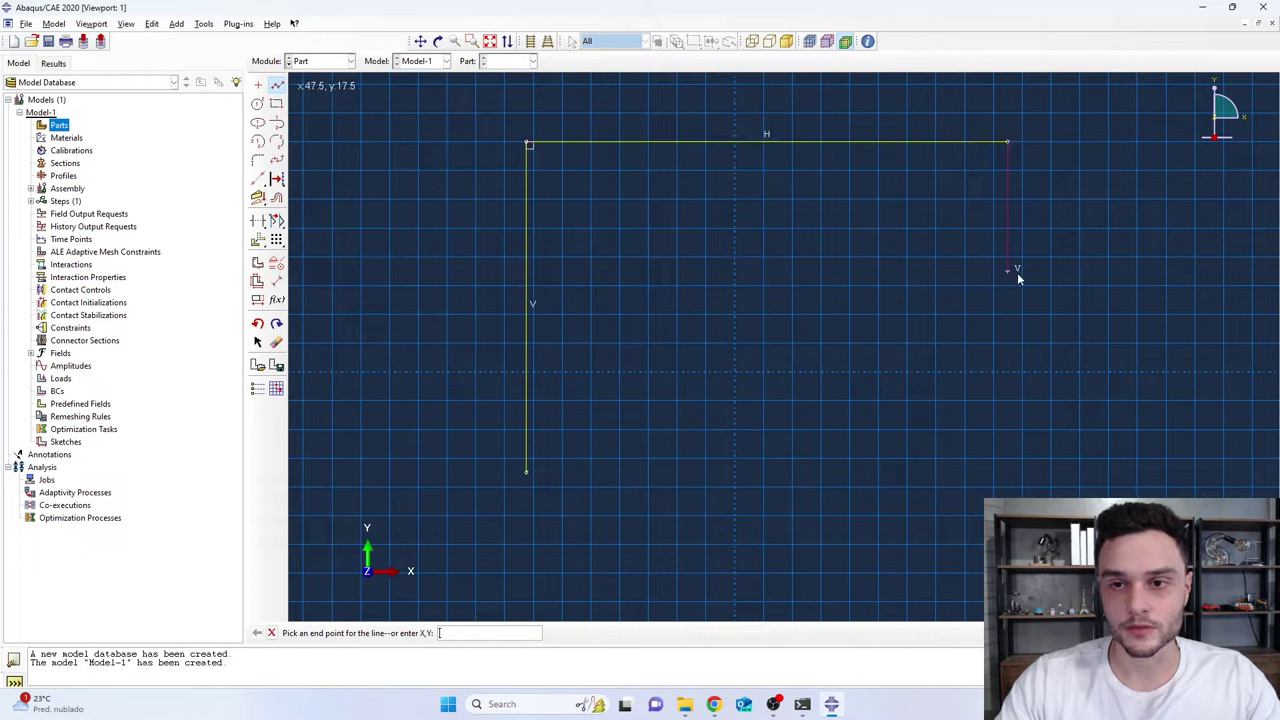
{"action": "left_click", "coordinate": [1006, 480]}
{"action": "left_click", "coordinate": [923, 478]}
{"action": "left_click", "coordinate": [921, 221]}
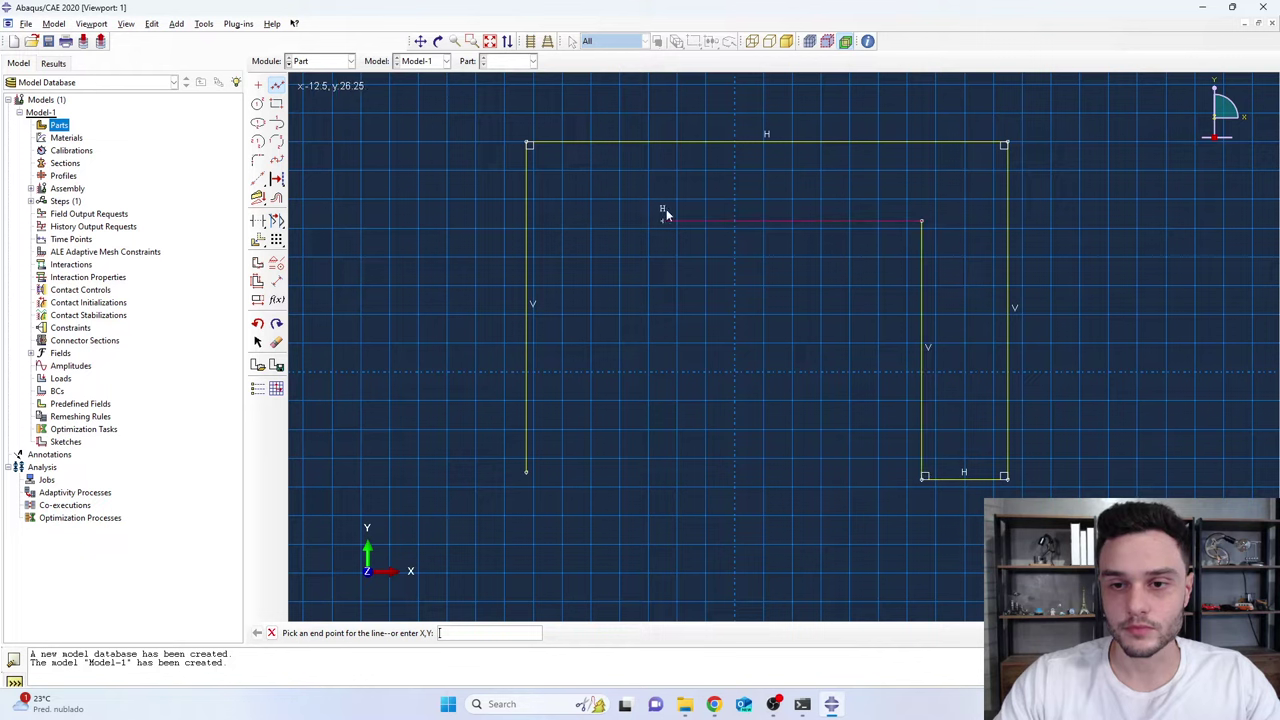
{"action": "left_click", "coordinate": [600, 222]}
{"action": "left_click", "coordinate": [596, 494]}
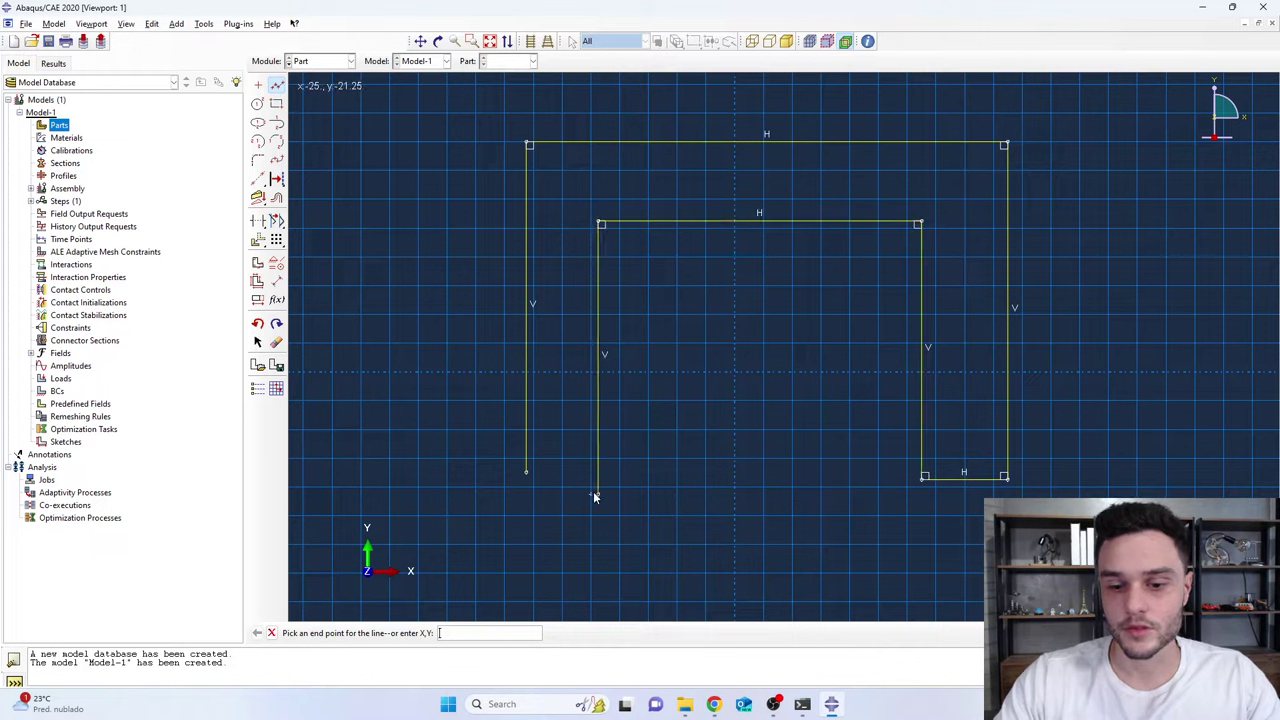
{"action": "left_click", "coordinate": [526, 472]}
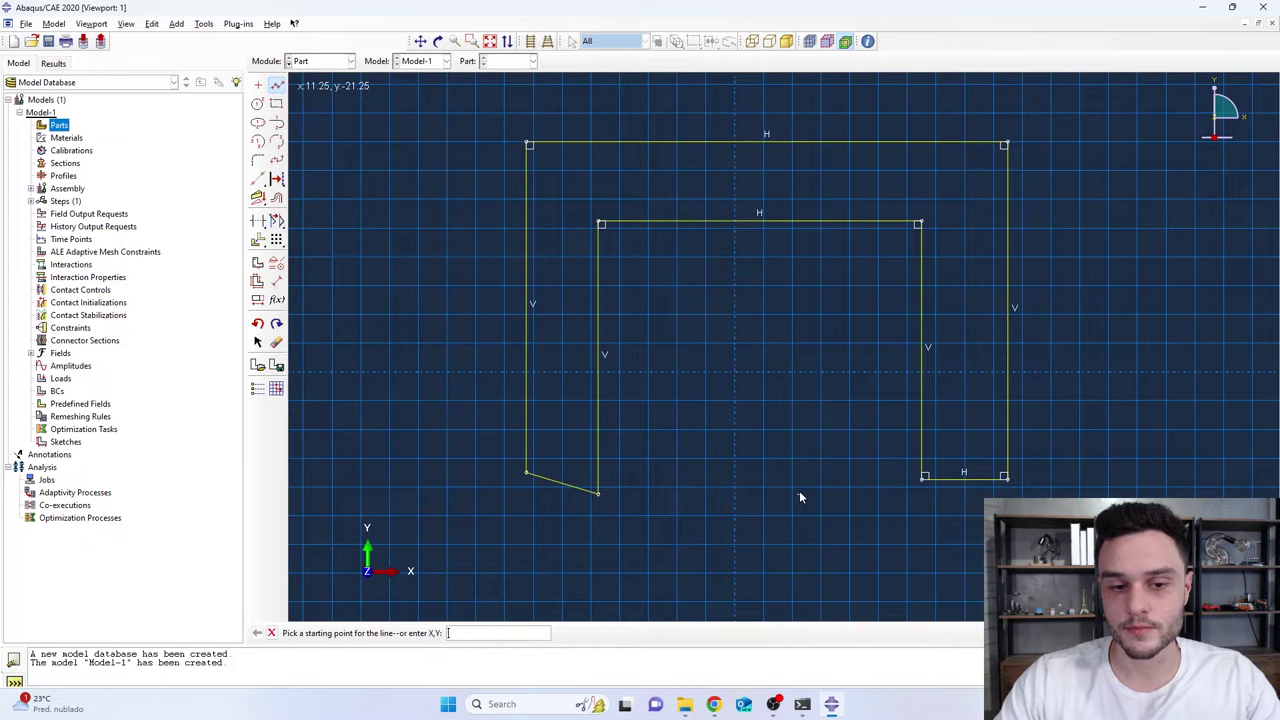
Apply a horizontal constraint to the slanted bottom line of the bracket profile's left leg
{"action": "left_click", "coordinate": [277, 265]}
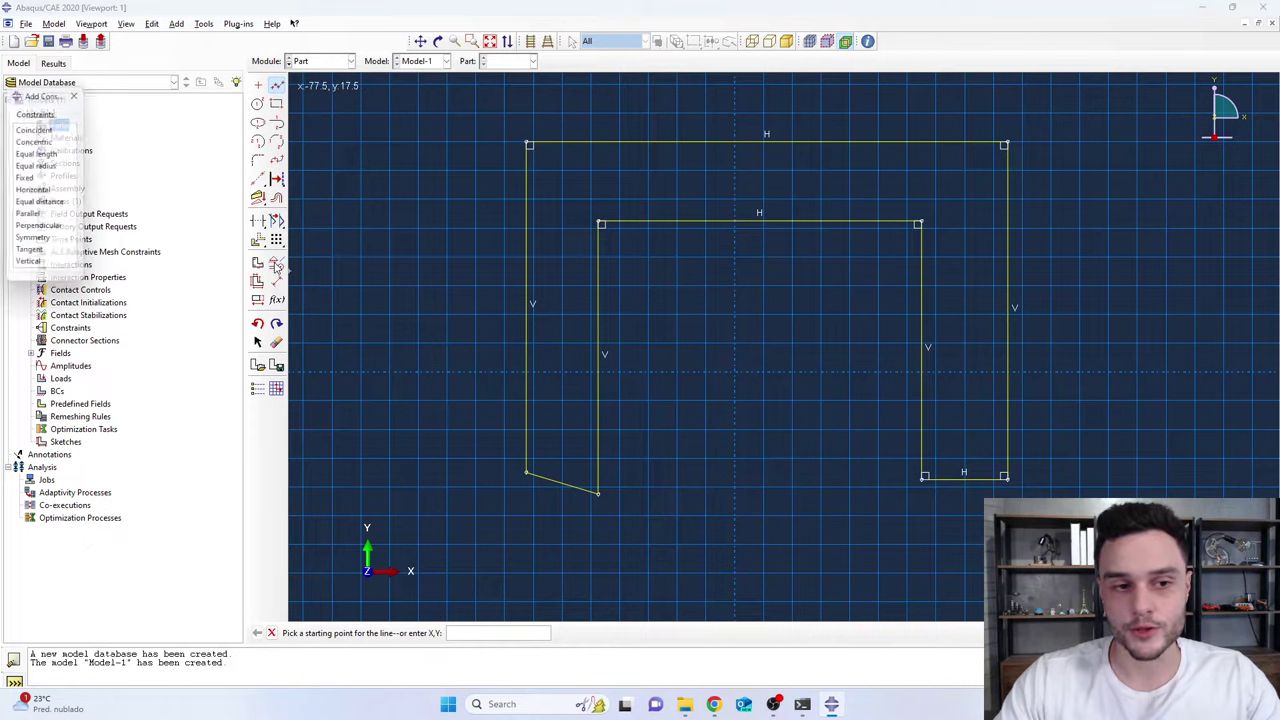
{"action": "left_click_drag", "start_coordinate": [25, 84], "coordinate": [311, 106]}
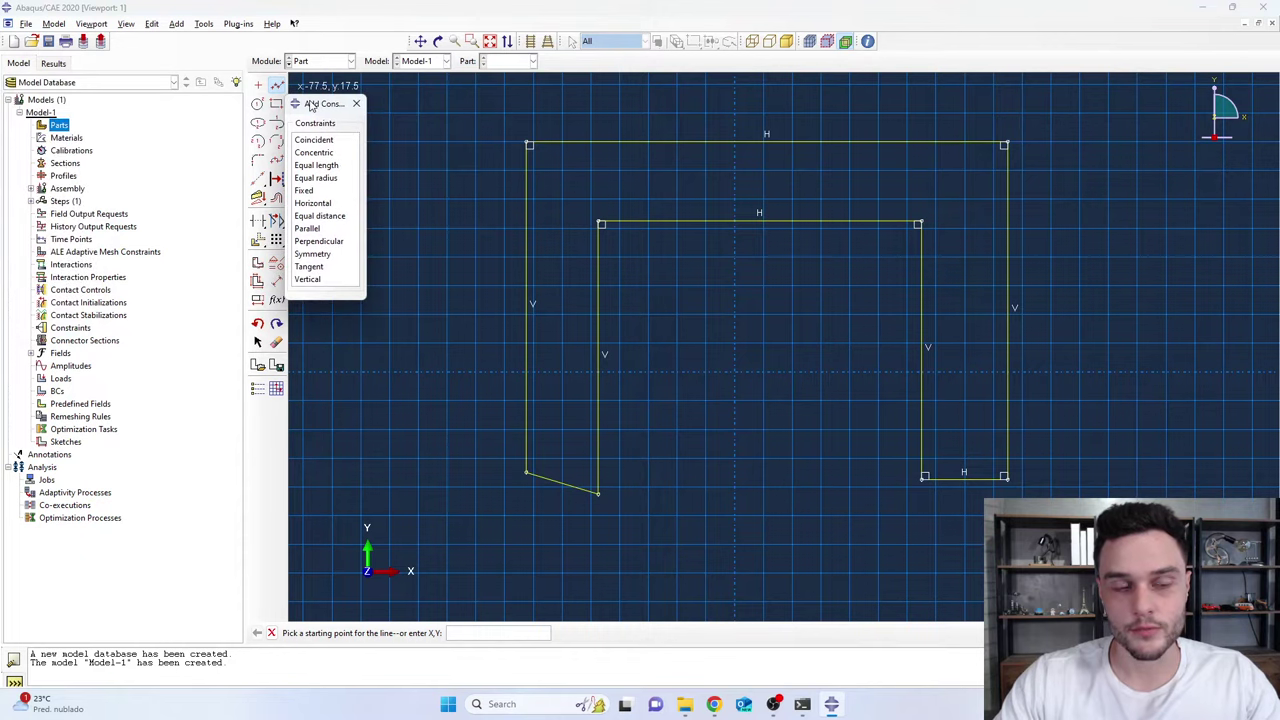
{"action": "left_click", "coordinate": [318, 204]}
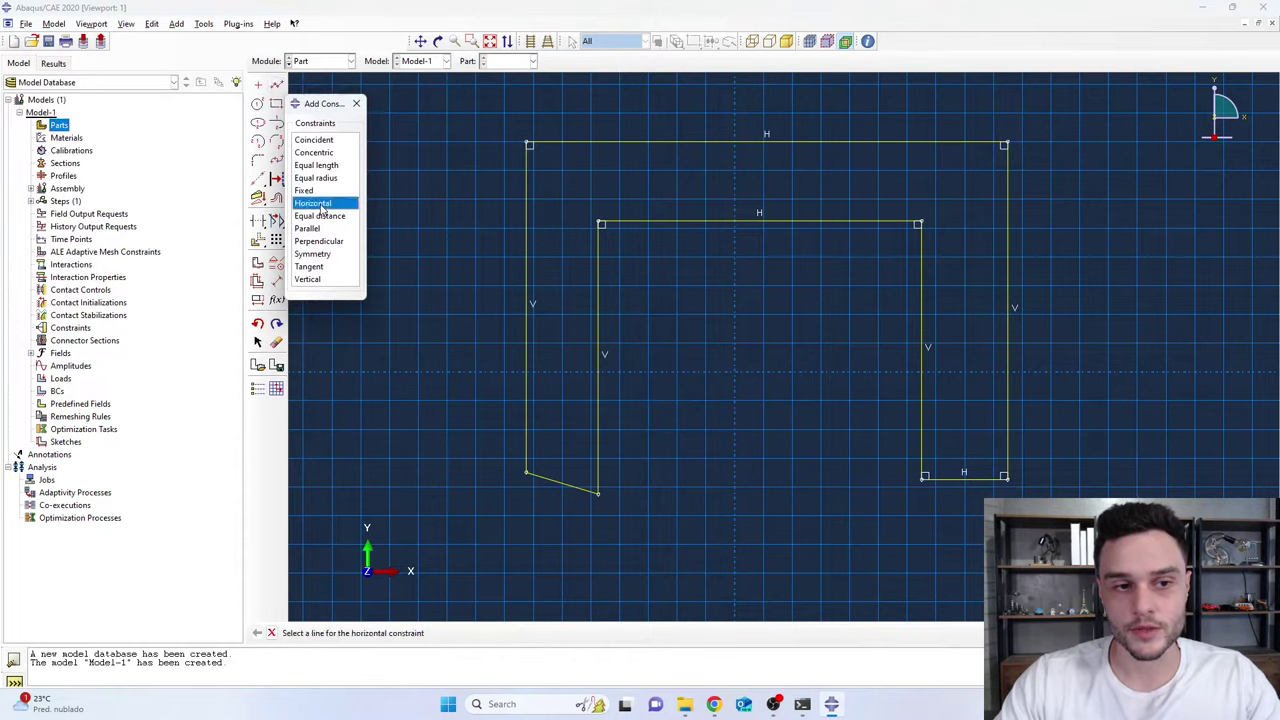
{"action": "left_click", "coordinate": [565, 486]}
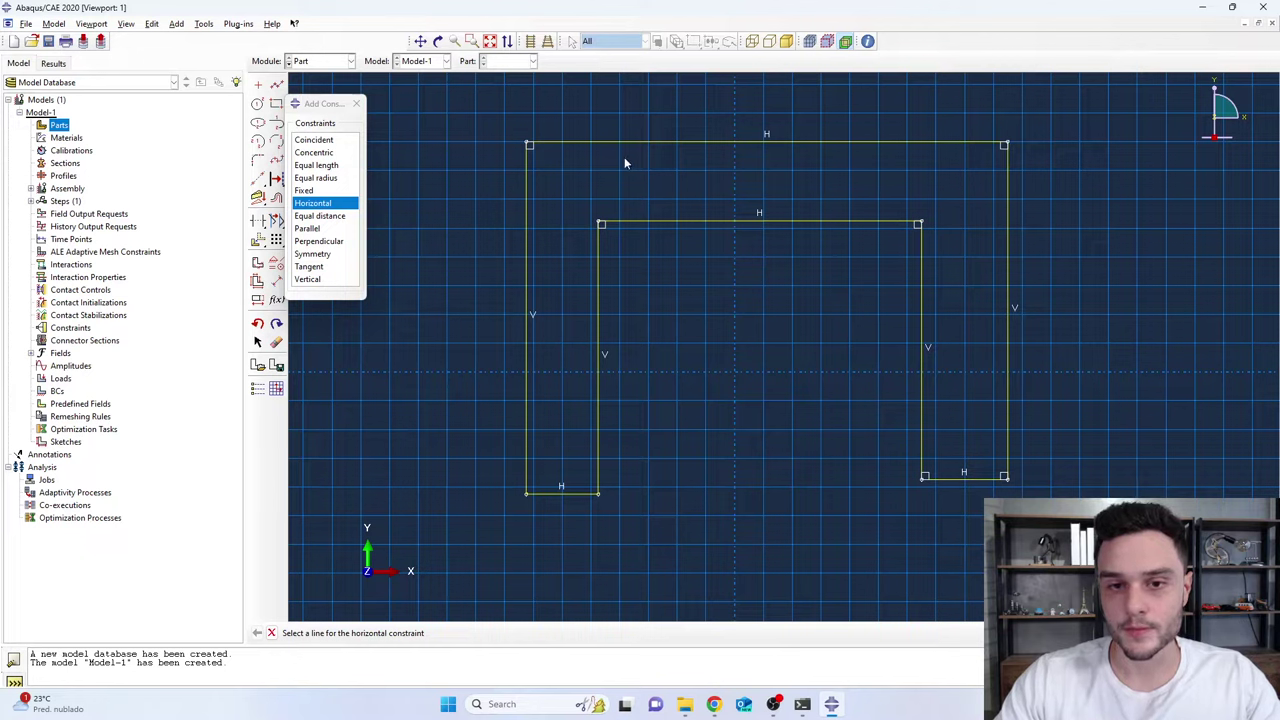
Apply a coincident constraint between the bottom lines of the left and right legs
{"action": "left_click_drag", "start_coordinate": [325, 104], "coordinate": [309, 95]}
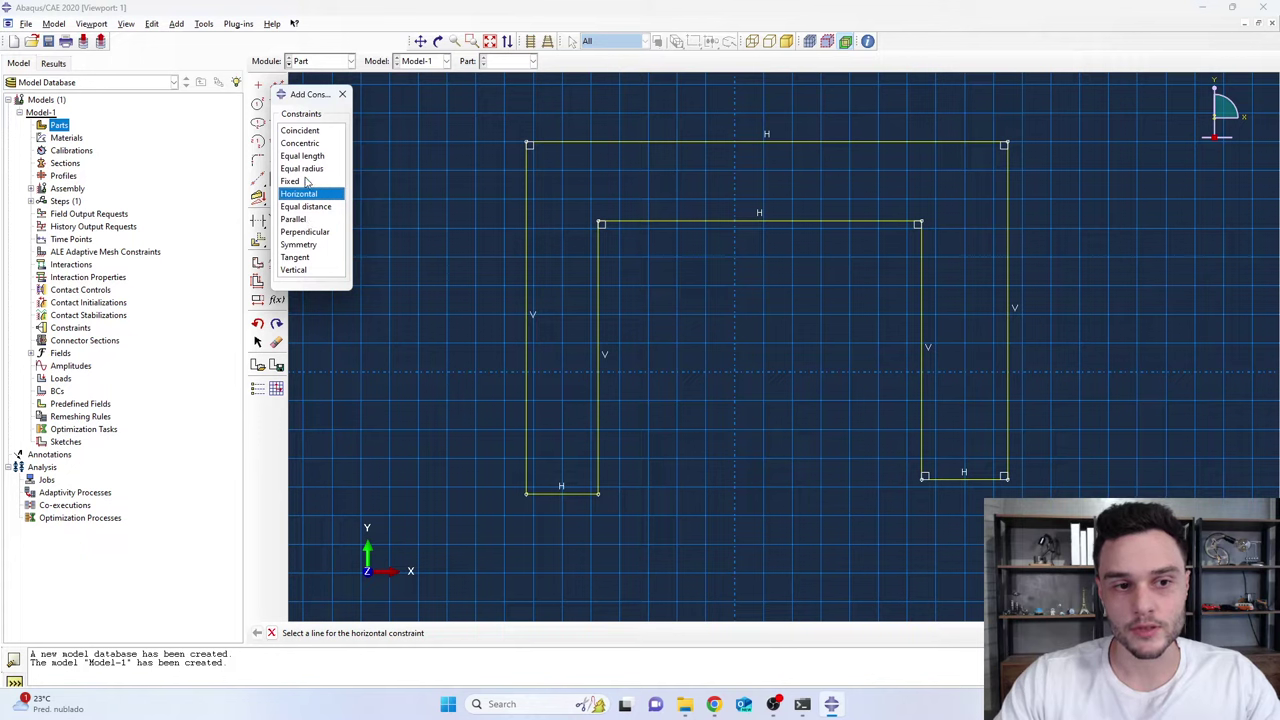
{"action": "left_click", "coordinate": [303, 131]}
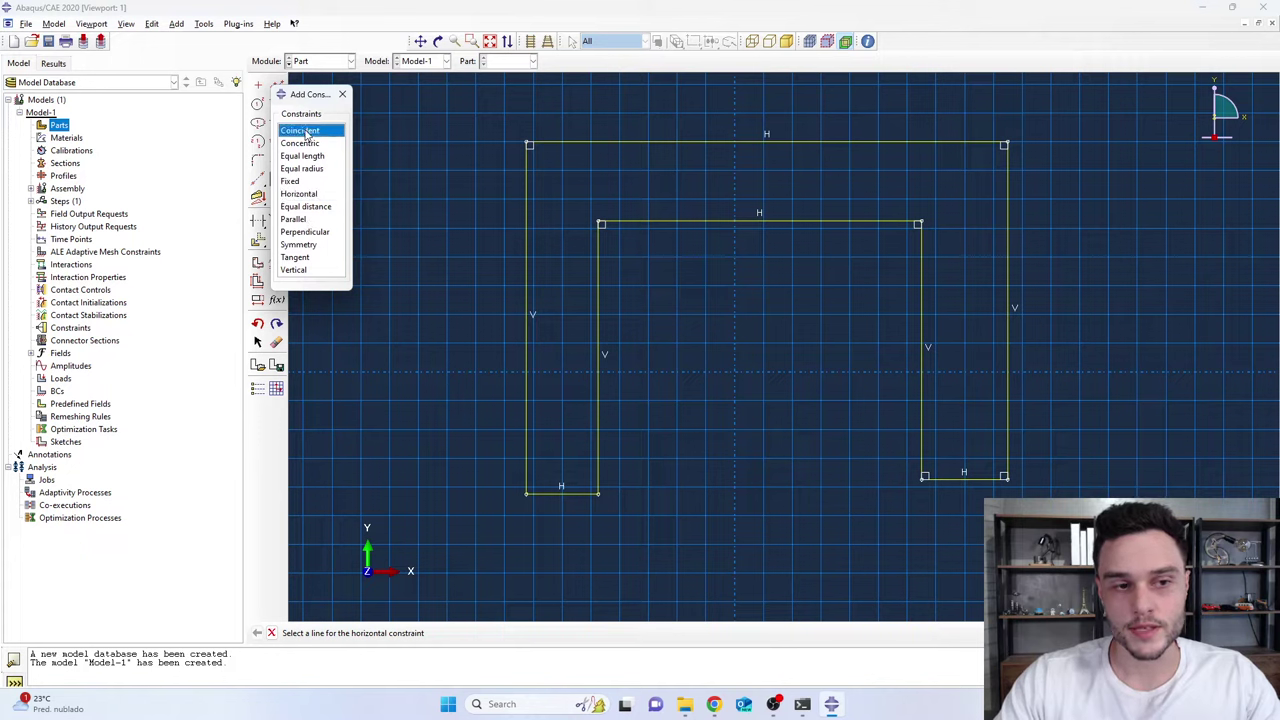
{"action": "left_click", "coordinate": [572, 493]}
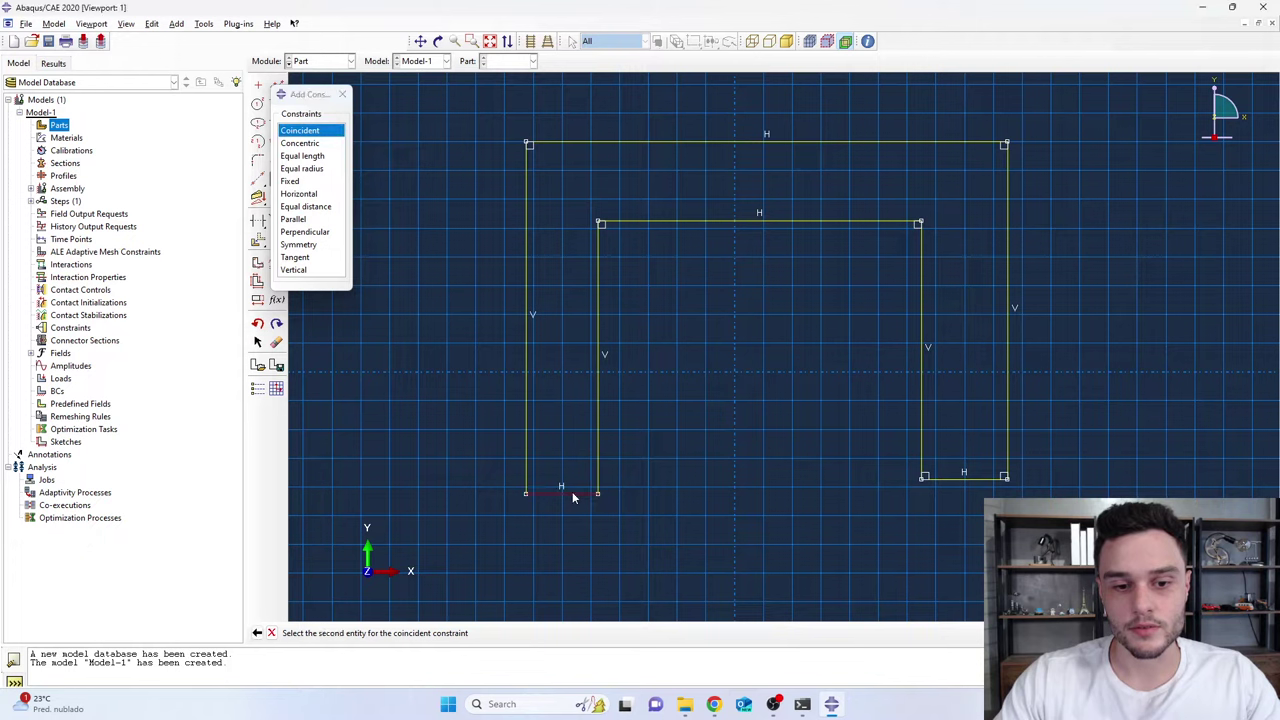
{"action": "left_click", "coordinate": [970, 484]}
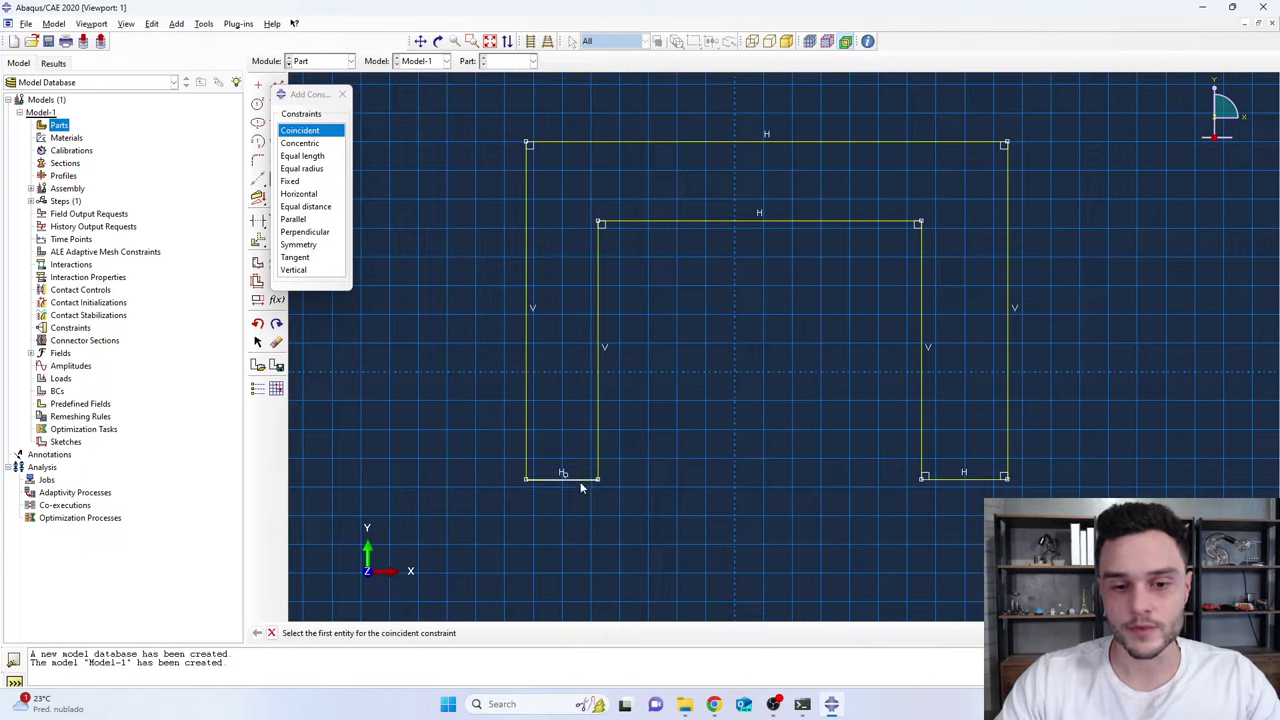
Apply an equal length constraint to the bottom lines of both legs and close the constraints dialog
{"action": "left_click", "coordinate": [320, 93]}
{"action": "left_click_drag", "start_coordinate": [320, 93], "coordinate": [324, 88]}
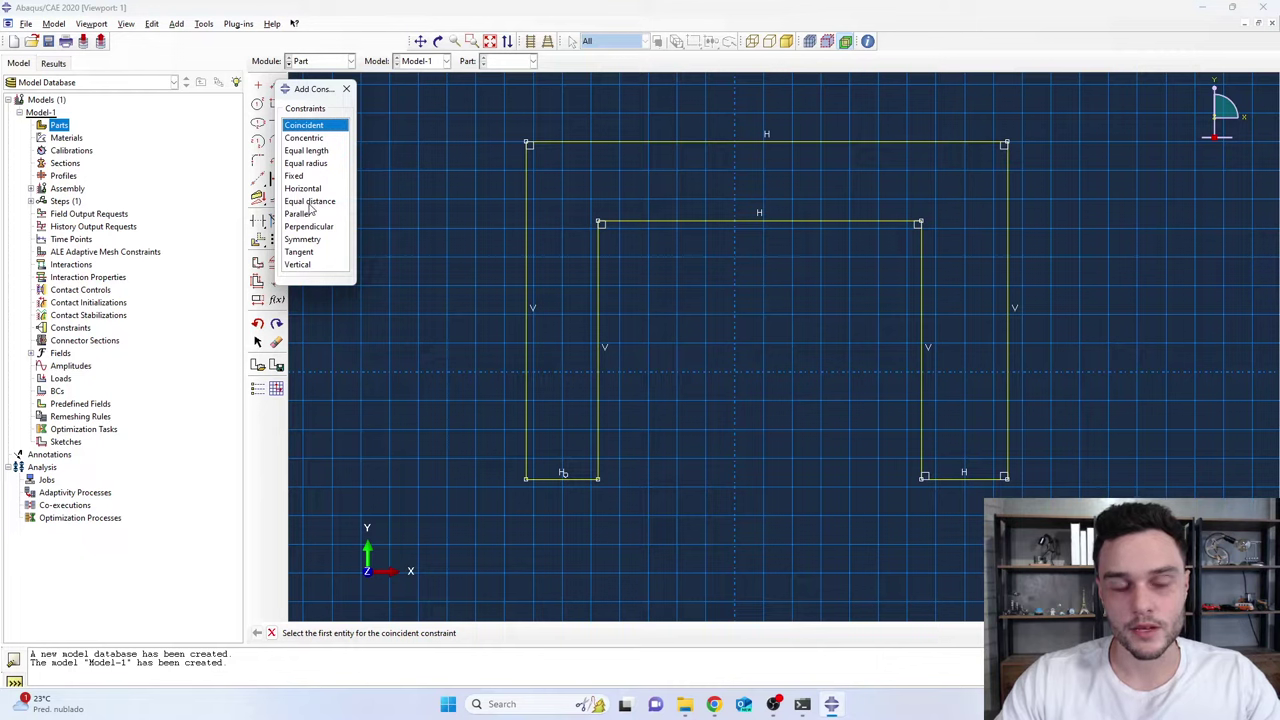
{"action": "left_click", "coordinate": [314, 151]}
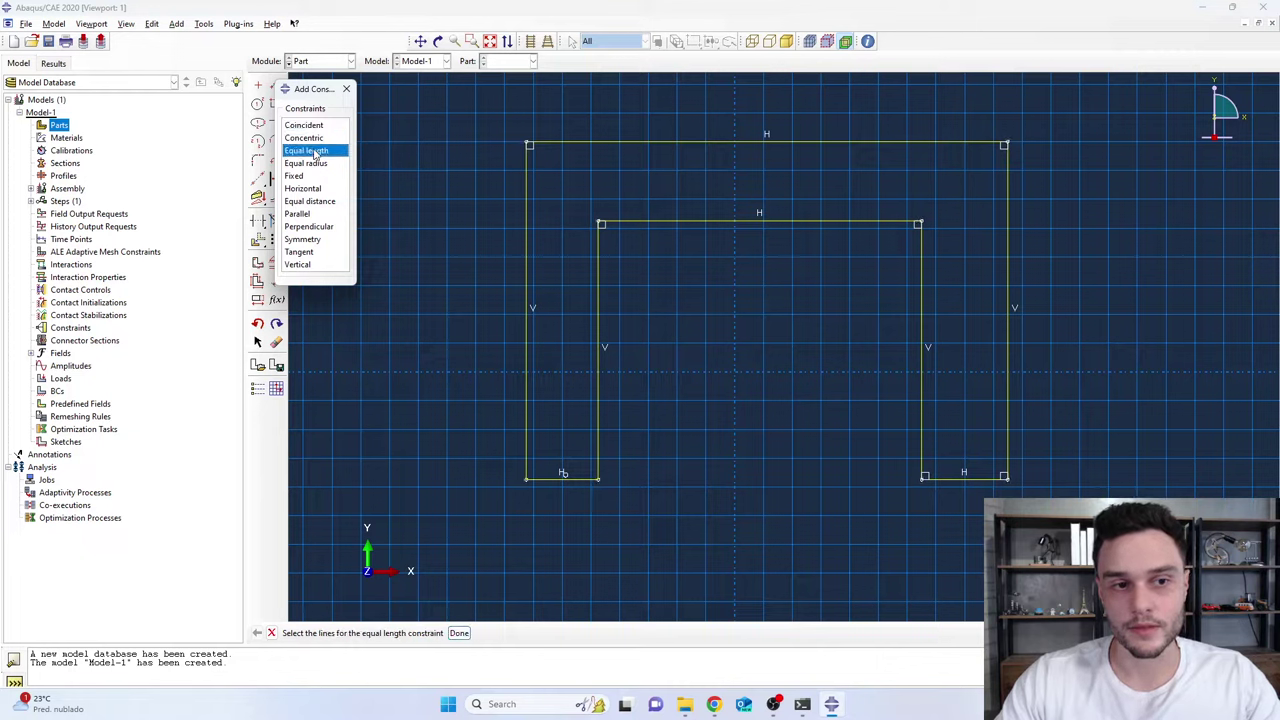
{"action": "left_click", "coordinate": [577, 480]}
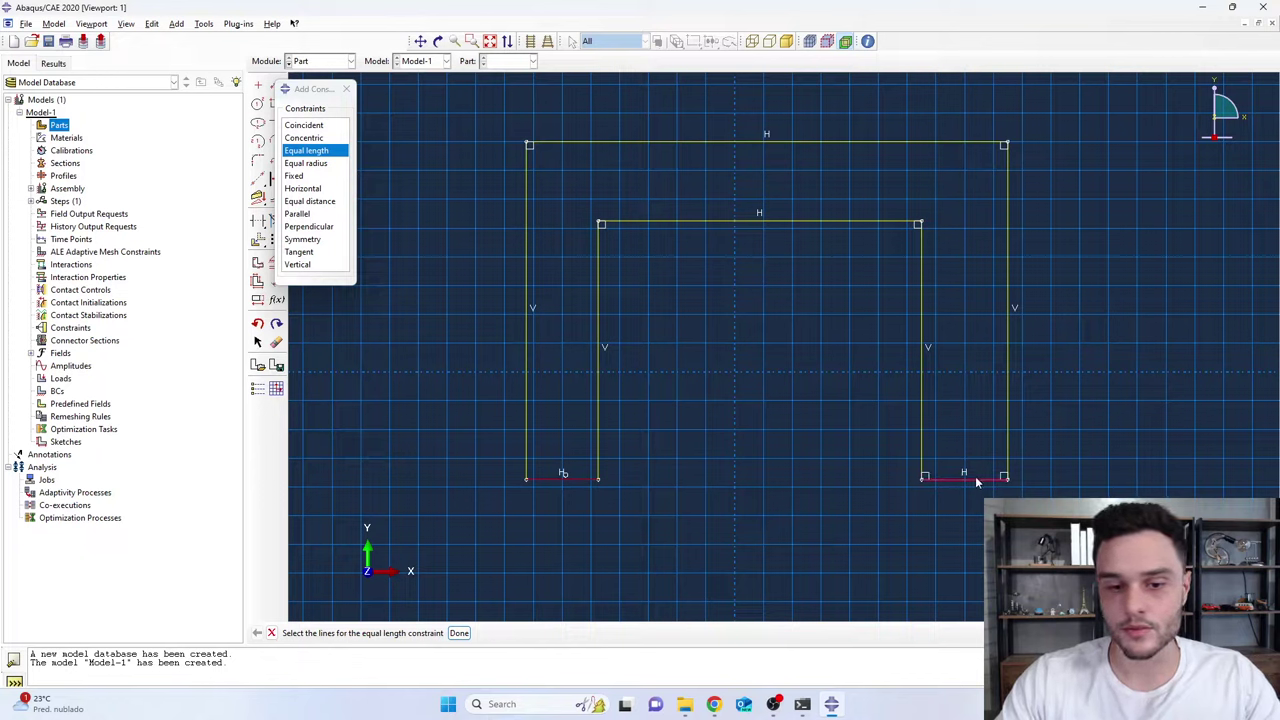
{"action": "left_click", "coordinate": [459, 633]}
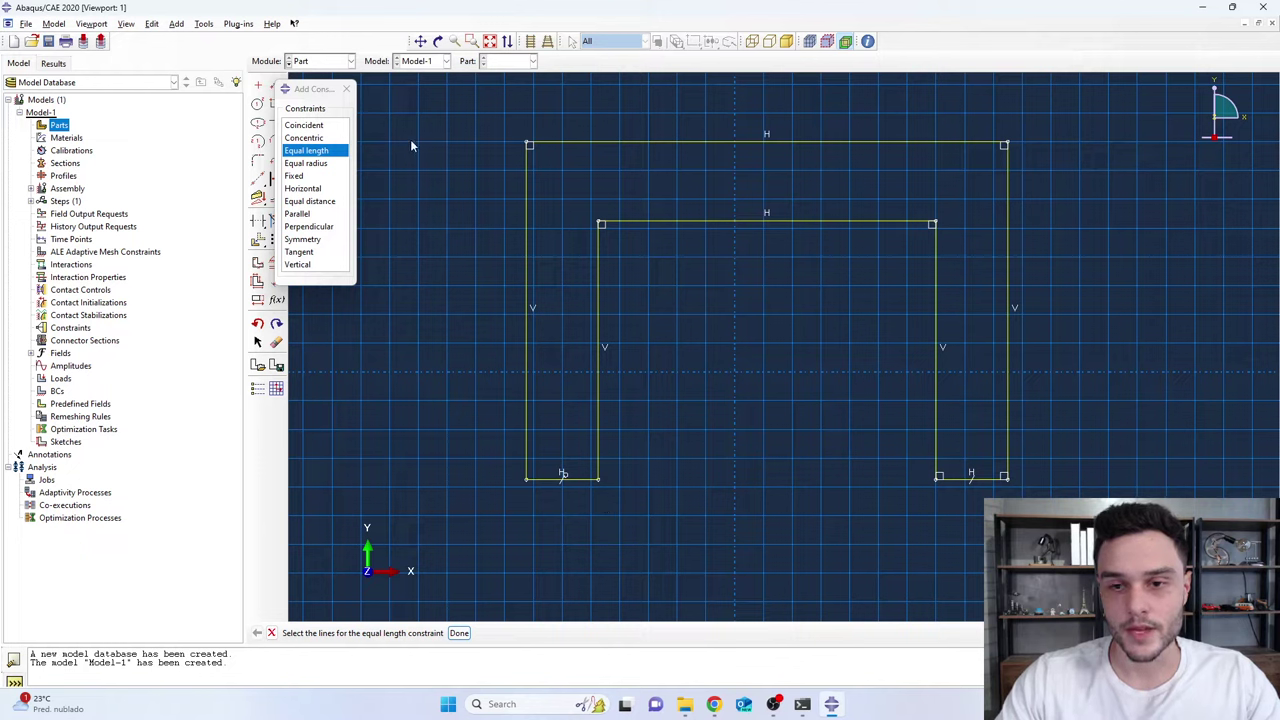
{"action": "left_click", "coordinate": [345, 90]}
{"action": "scroll", "coordinate": [484, 380], "scroll_direction": "down", "scroll_amount": 1}
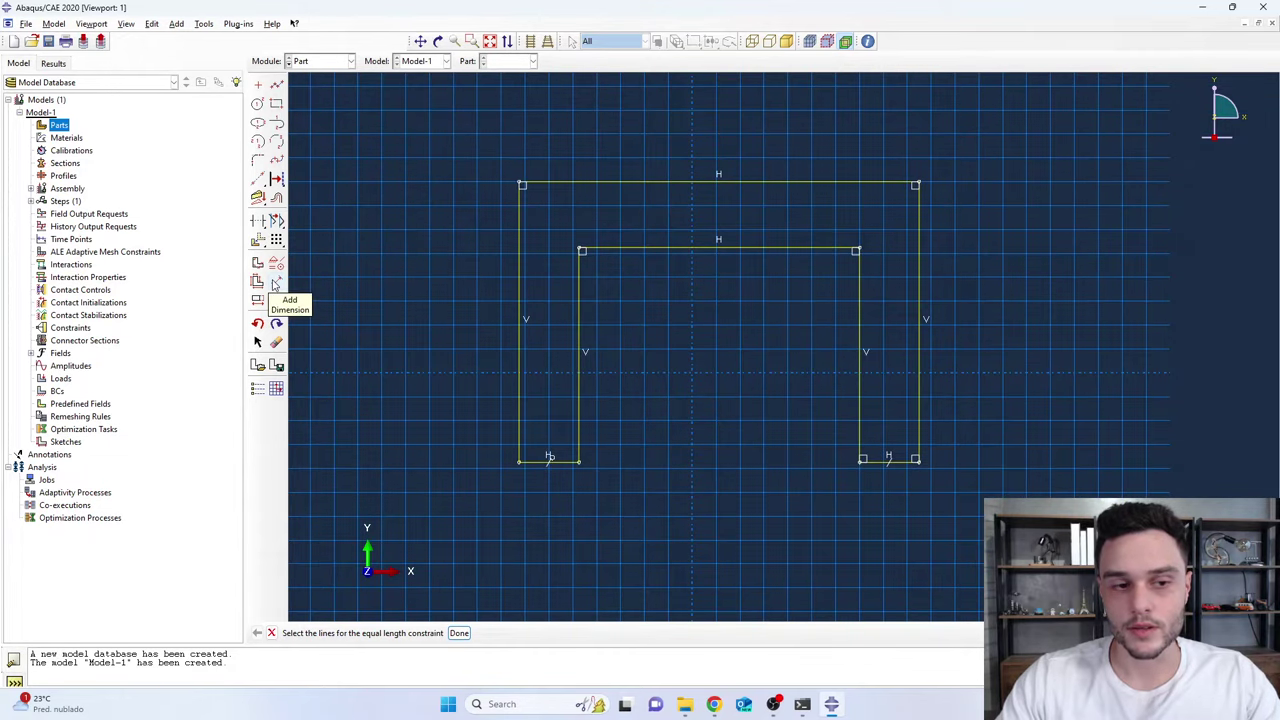
Dimension the bracket's overall width between the outer vertical lines of both legs and set it to 60
{"action": "left_click", "coordinate": [276, 284]}
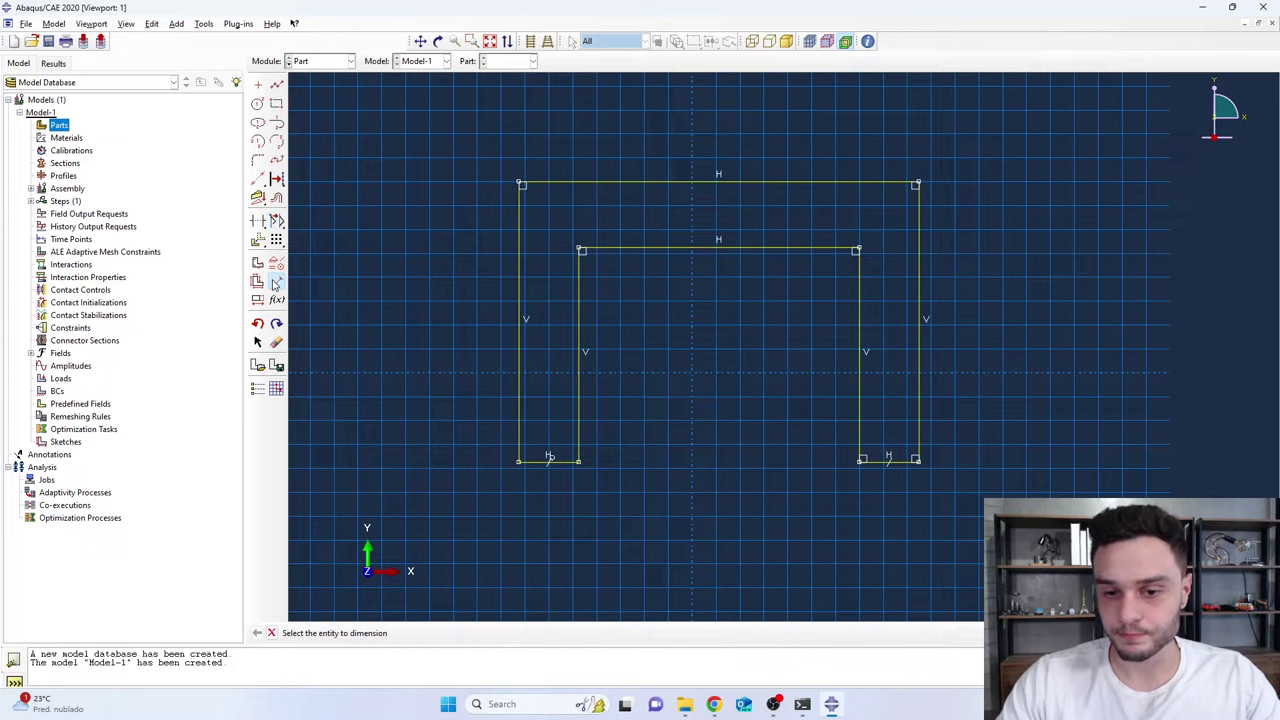
{"action": "left_click", "coordinate": [518, 378]}
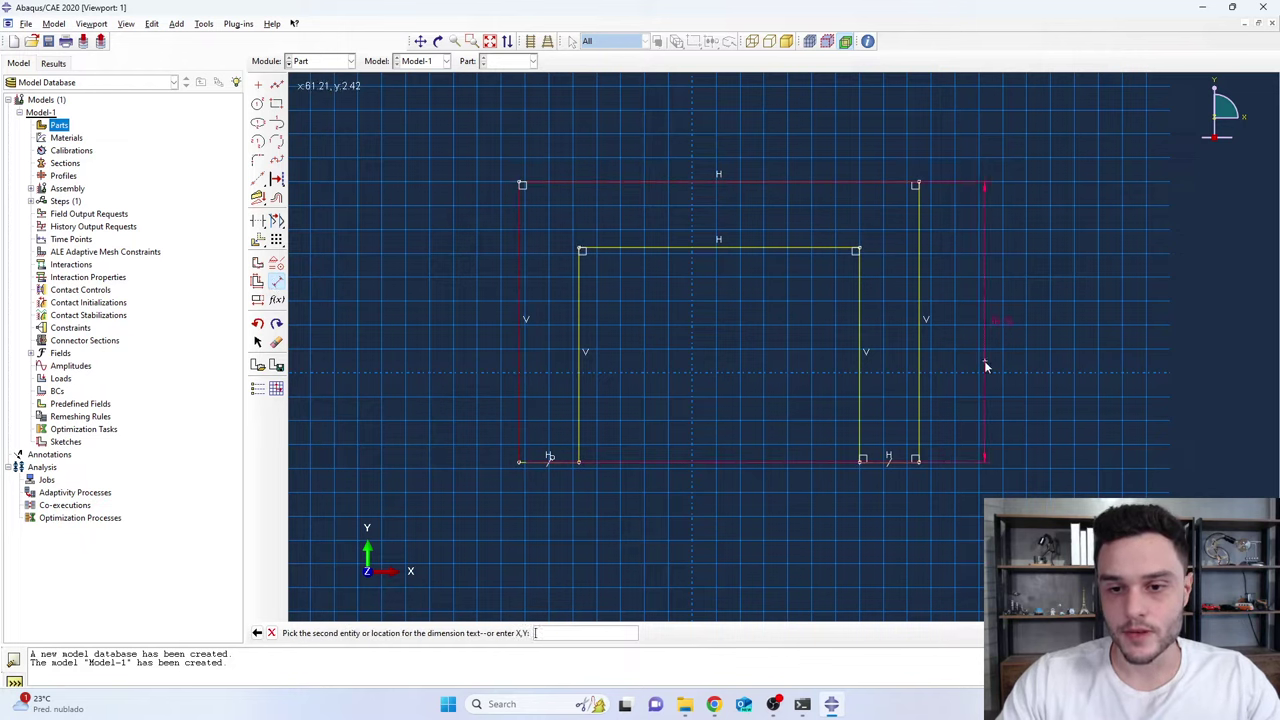
{"action": "left_click", "coordinate": [920, 355]}
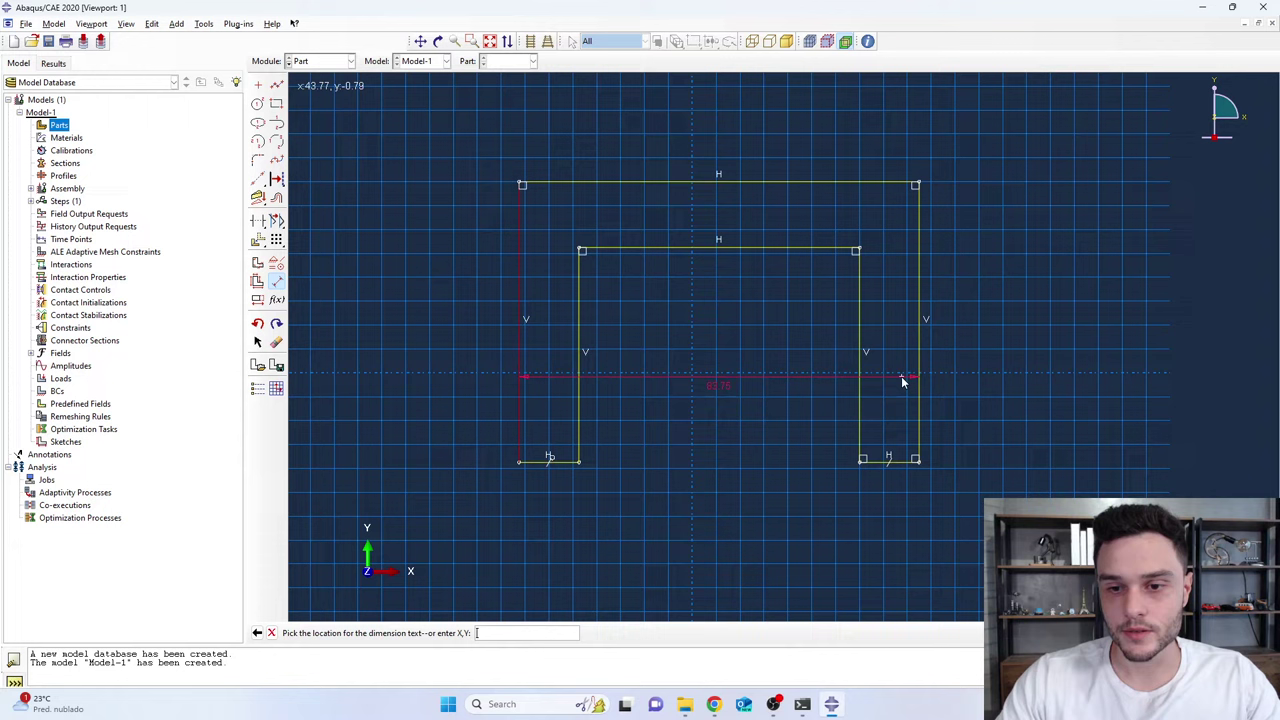
{"action": "left_click", "coordinate": [764, 520]}
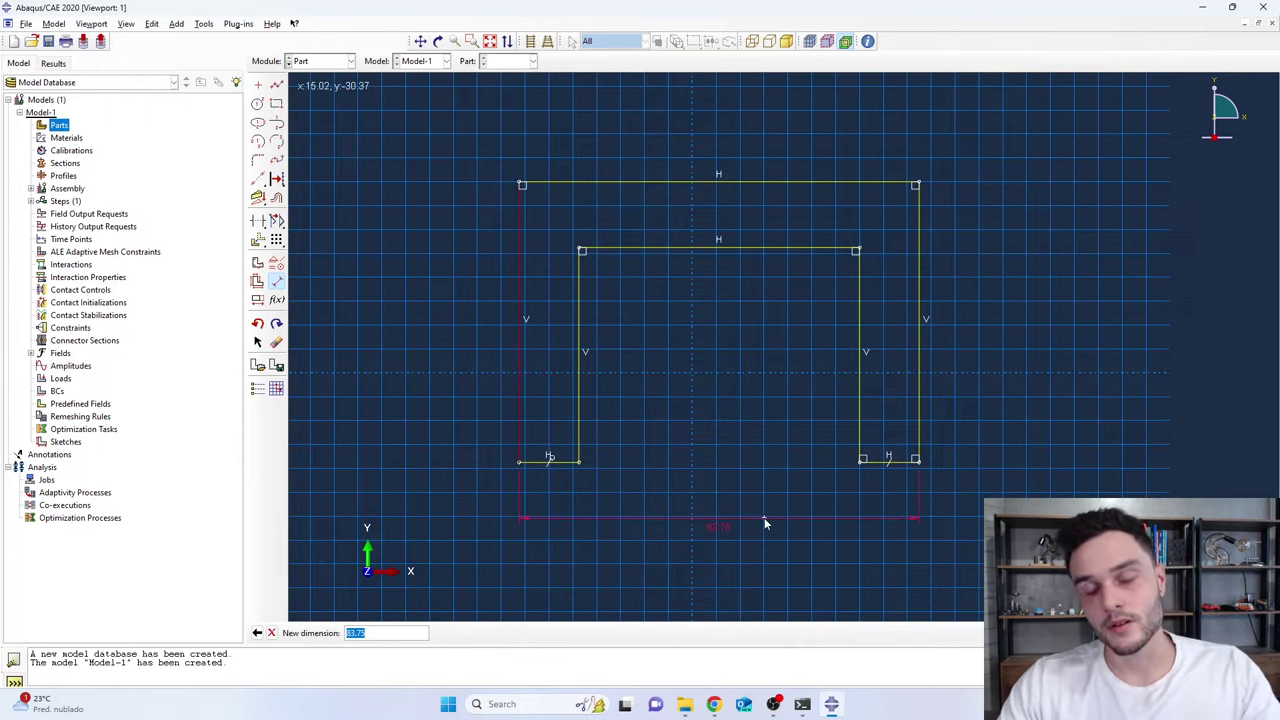
{"action": "type", "text": "60"}
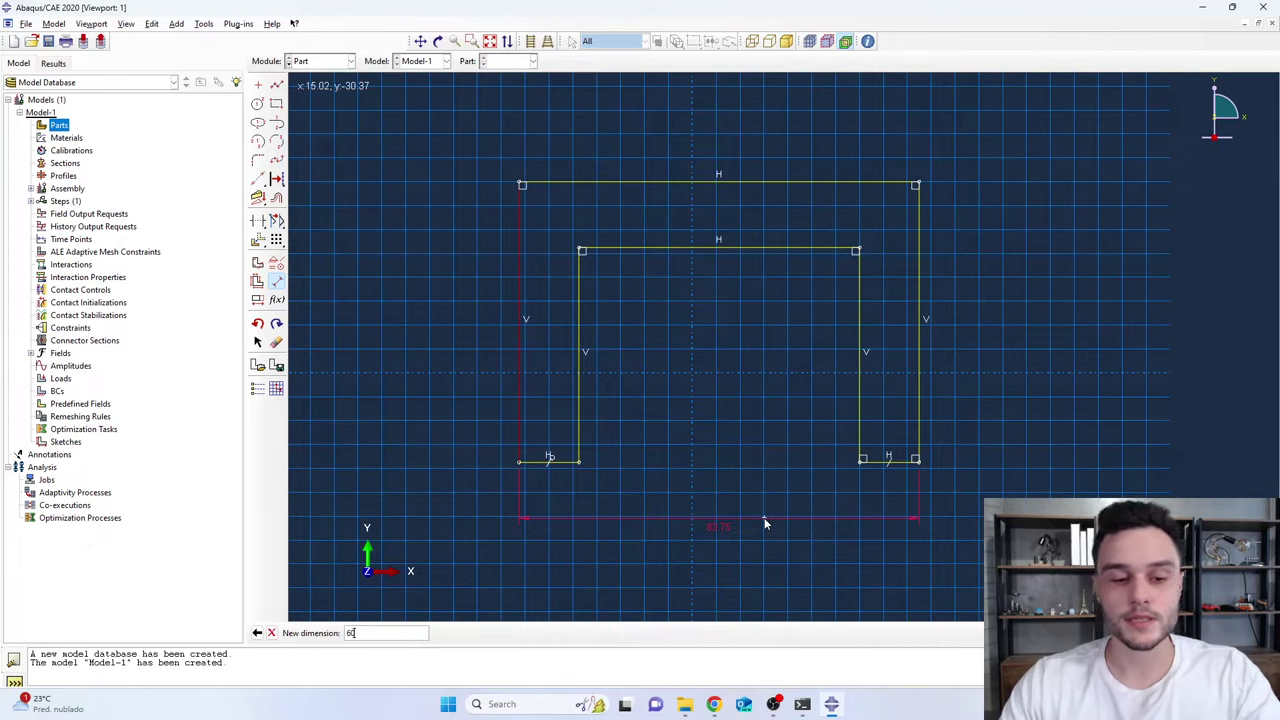
{"action": "key", "text": "Return"}
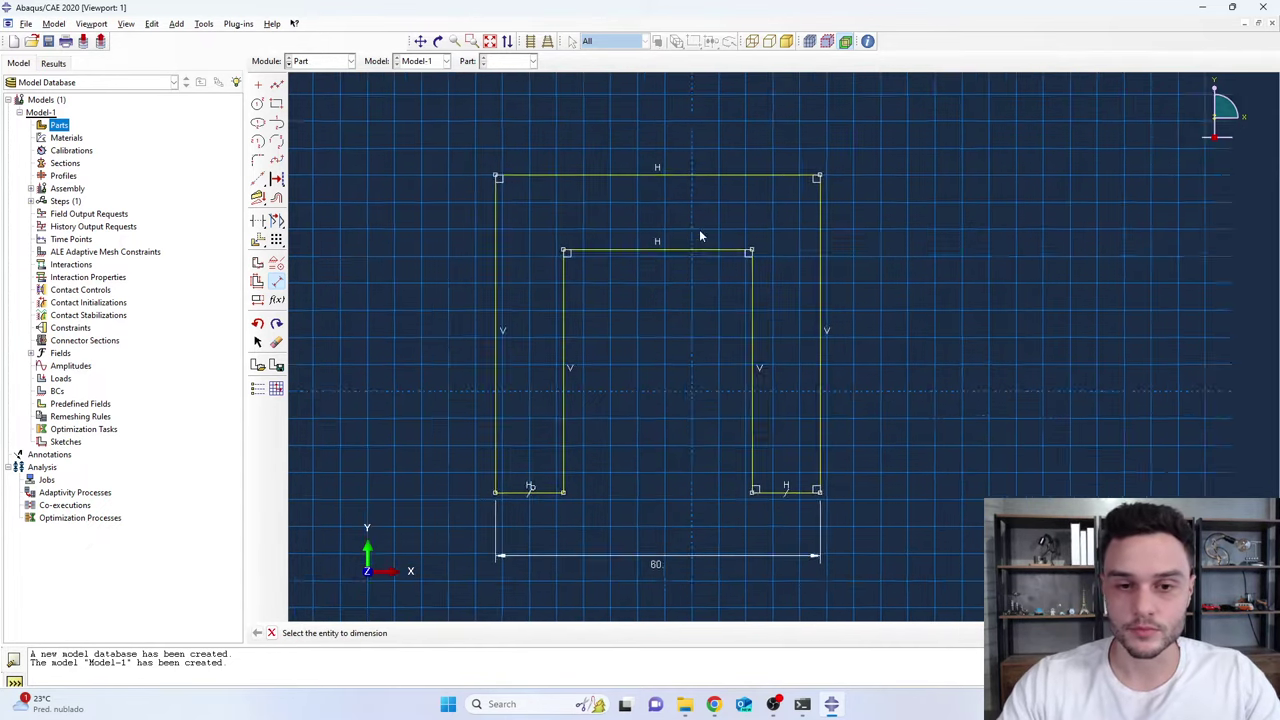
Dimension the bottom line of the left leg and set the leg thickness to 6.35
{"action": "left_click", "coordinate": [566, 441]}
{"action": "left_click", "coordinate": [556, 461]}
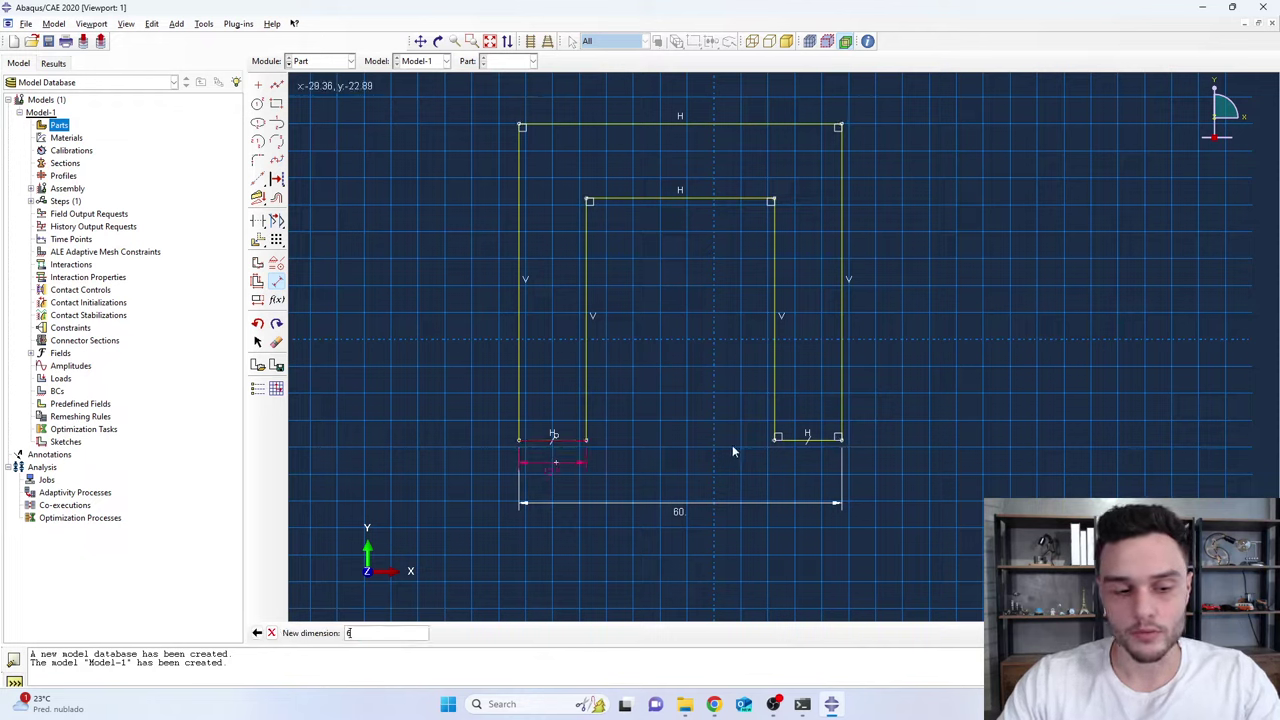
{"action": "type", "text": "6."}
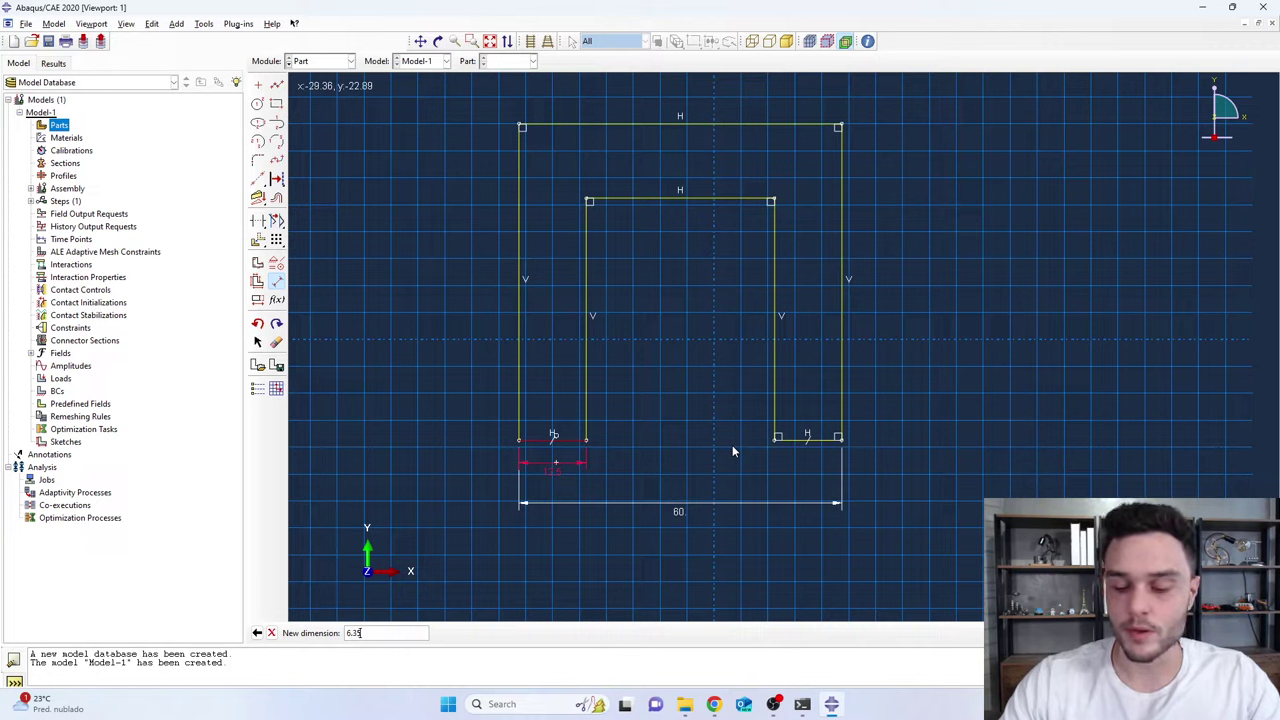
{"action": "type", "text": "35"}
{"action": "key", "text": "Return"}
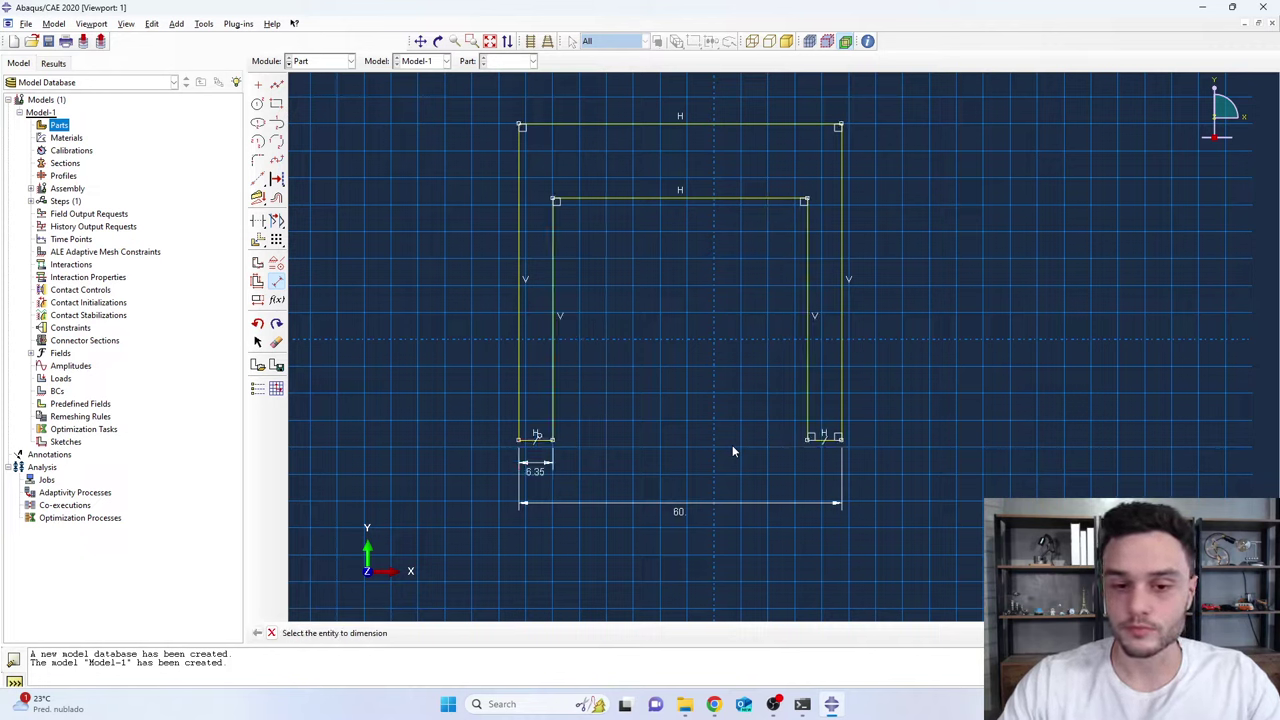
Dimension the distance between the inner and outer top lines of the bracket and set it to 6.35
{"action": "scroll", "coordinate": [688, 478], "scroll_direction": "up", "scroll_amount": 3}
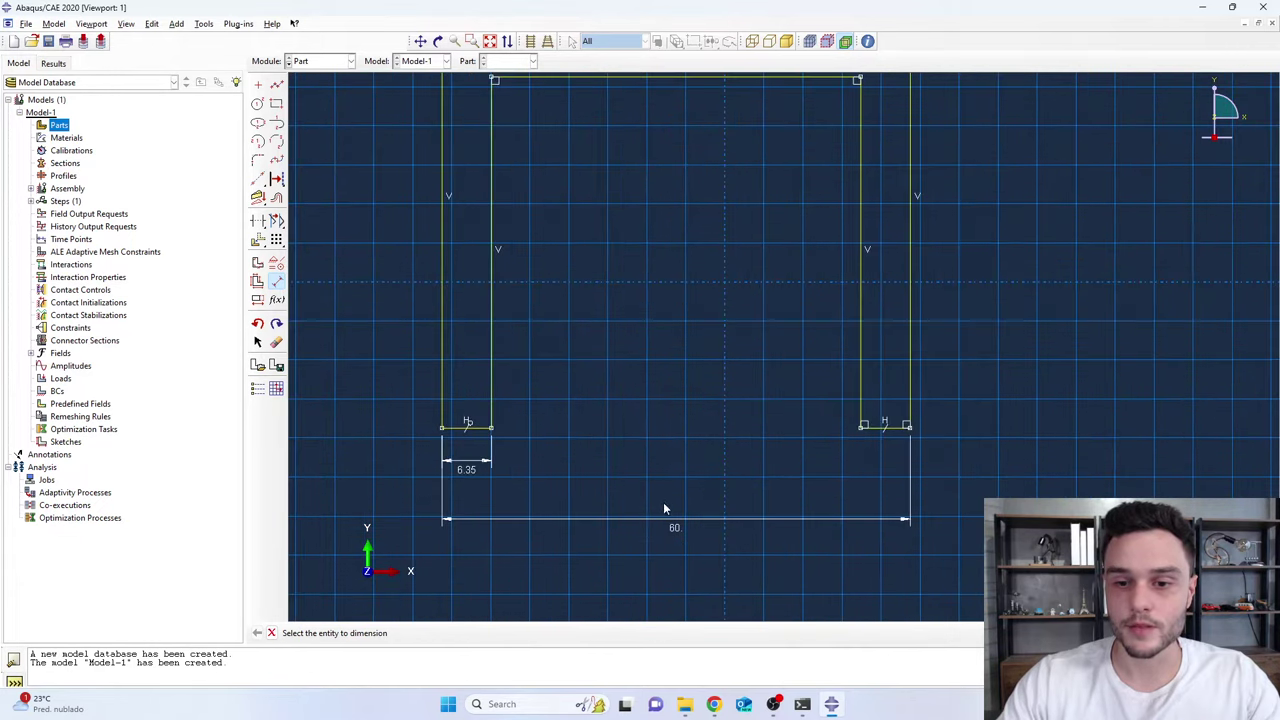
{"action": "scroll", "coordinate": [663, 508], "scroll_direction": "down", "scroll_amount": 2}
{"action": "scroll", "coordinate": [590, 245], "scroll_direction": "up", "scroll_amount": 1}
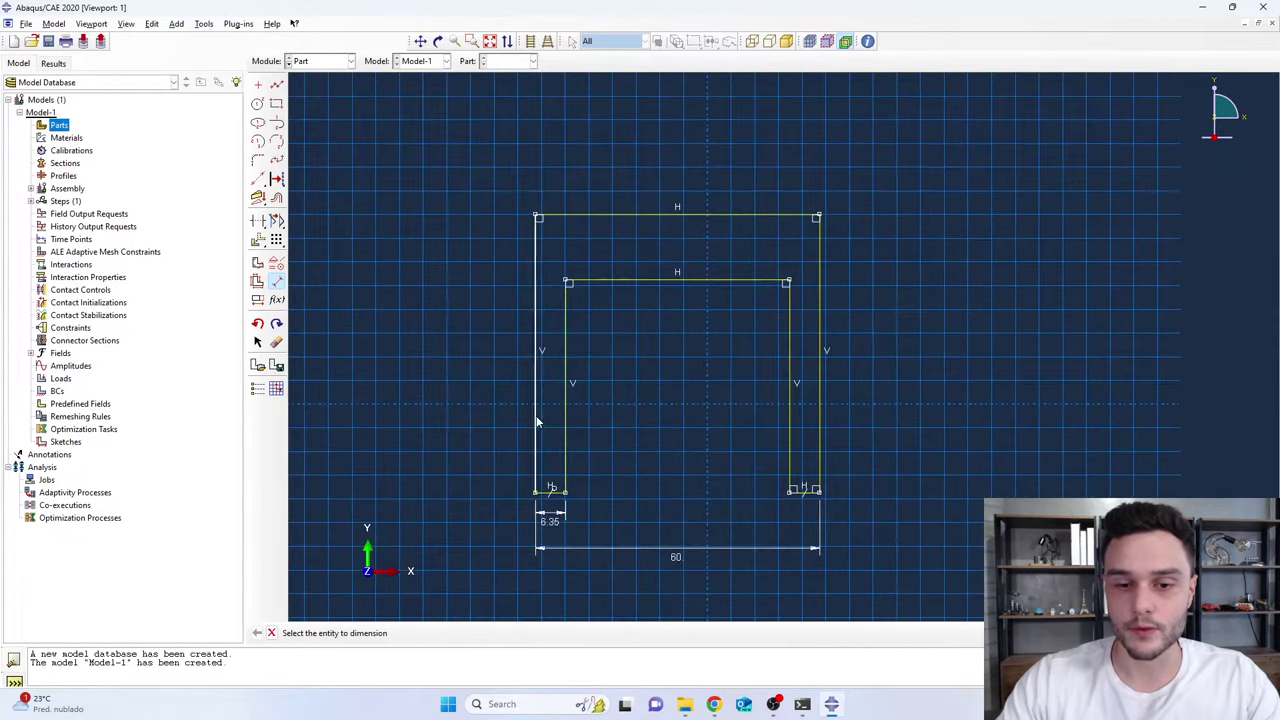
{"action": "scroll", "coordinate": [593, 270], "scroll_direction": "up", "scroll_amount": 1}
{"action": "left_click", "coordinate": [594, 283]}
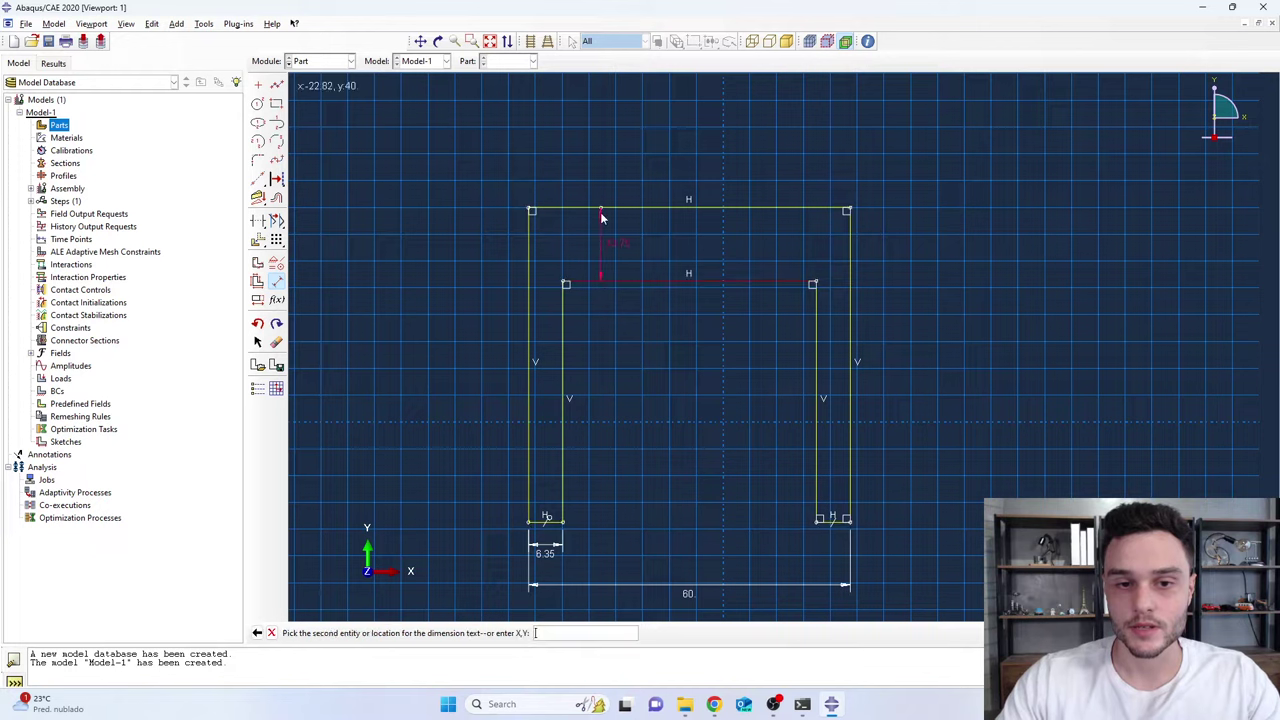
{"action": "left_click", "coordinate": [488, 243]}
{"action": "type", "text": "6.25"}
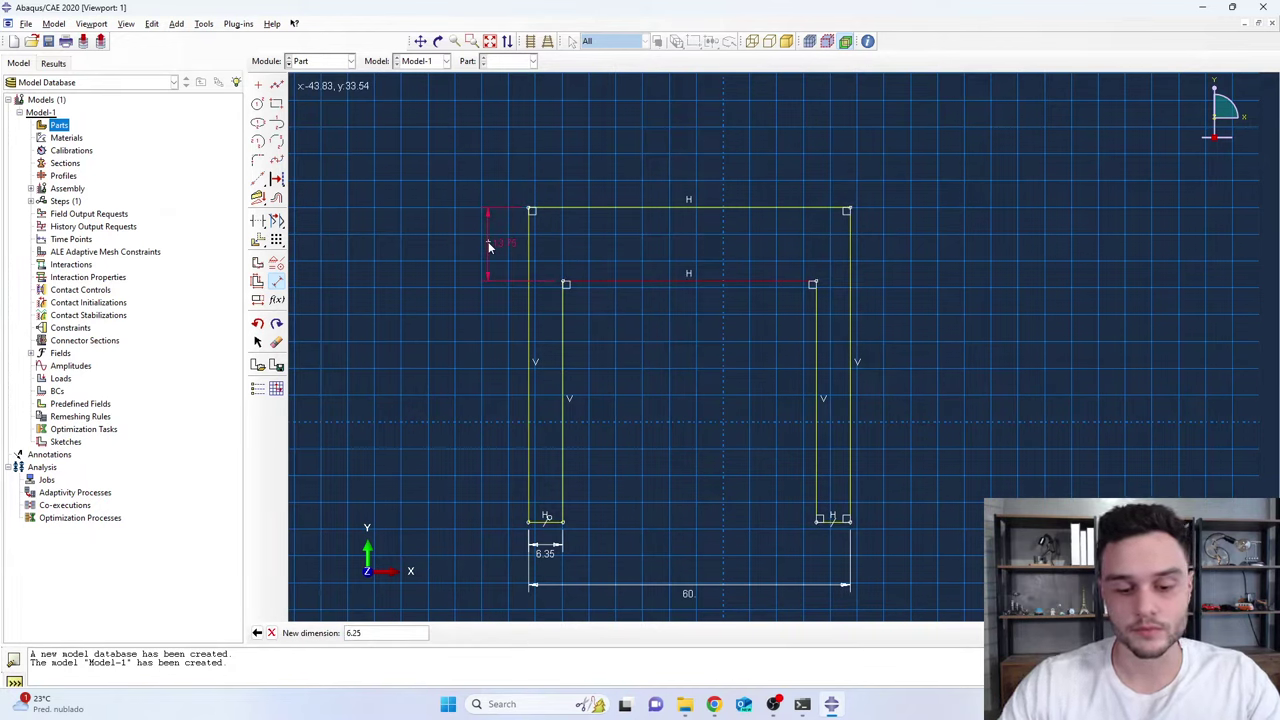
{"action": "type", "text": "35"}
{"action": "key", "text": "Return"}
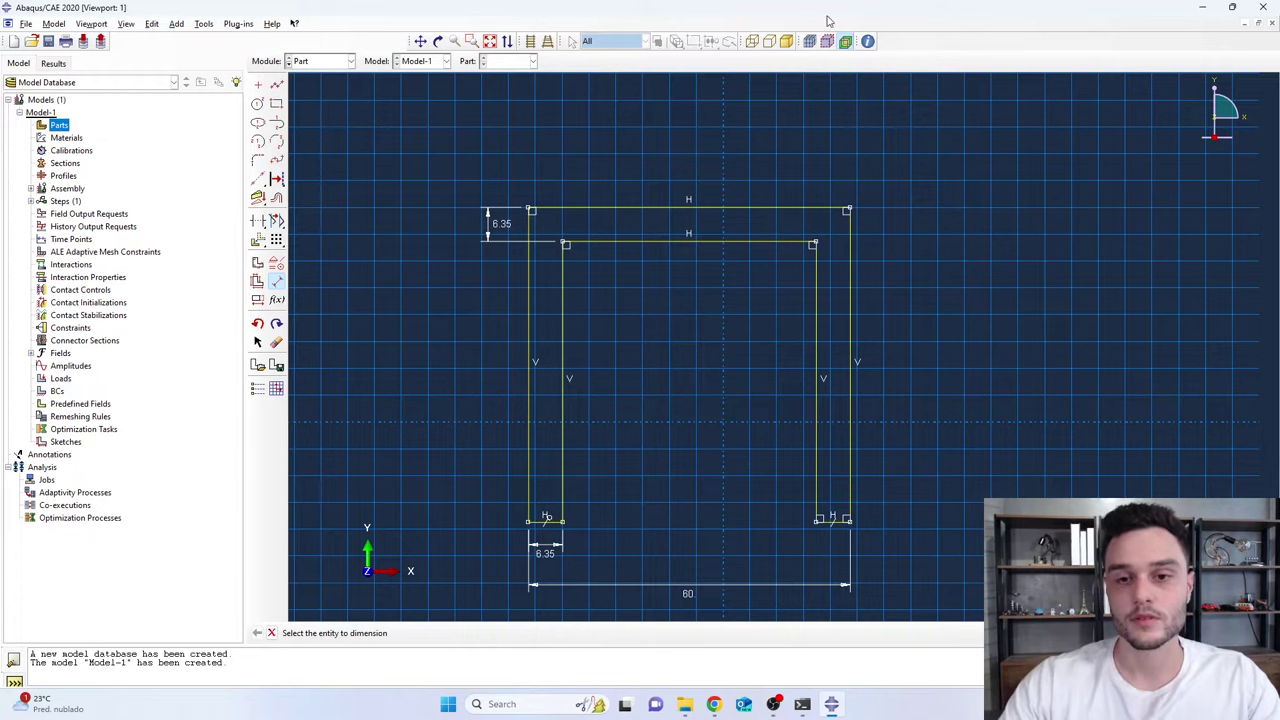
Dimension the overall height from the left leg's bottom line to the outer top line and set it to 60
{"action": "scroll", "coordinate": [657, 187], "scroll_direction": "up", "scroll_amount": 1}
{"action": "scroll", "coordinate": [612, 165], "scroll_direction": "down", "scroll_amount": 2}
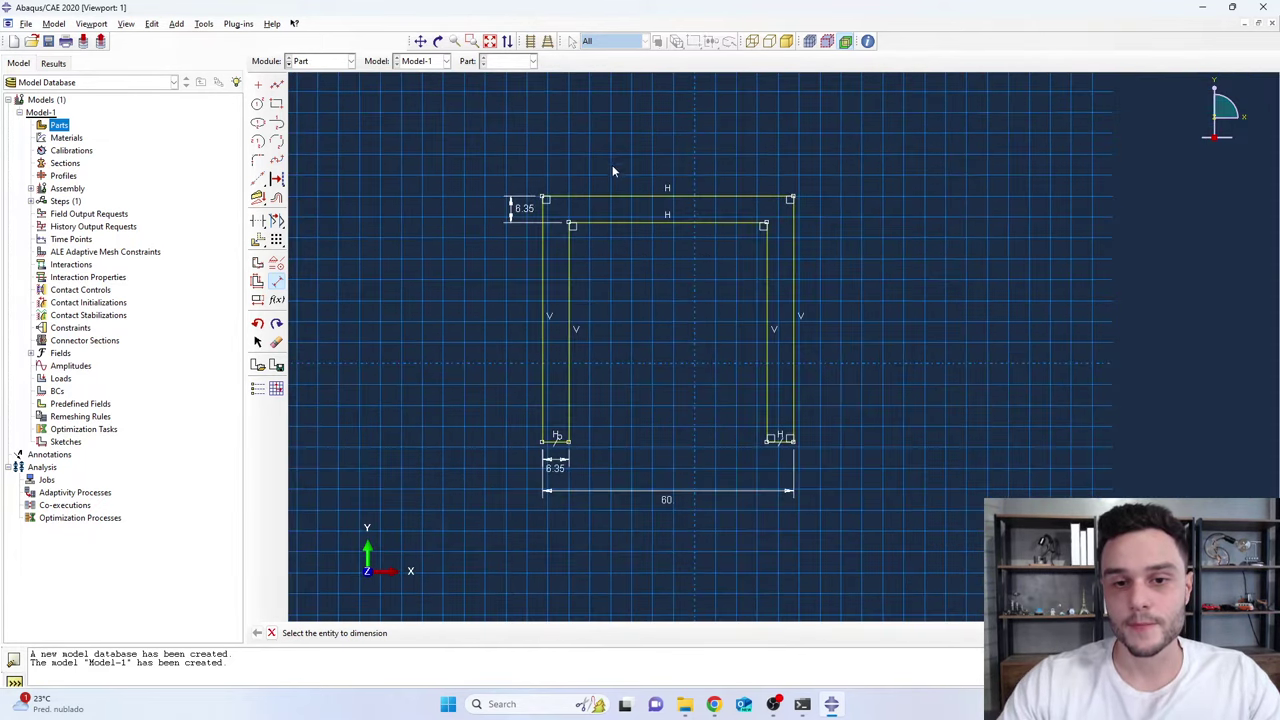
{"action": "scroll", "coordinate": [574, 423], "scroll_direction": "up", "scroll_amount": 1}
{"action": "left_click", "coordinate": [551, 442]}
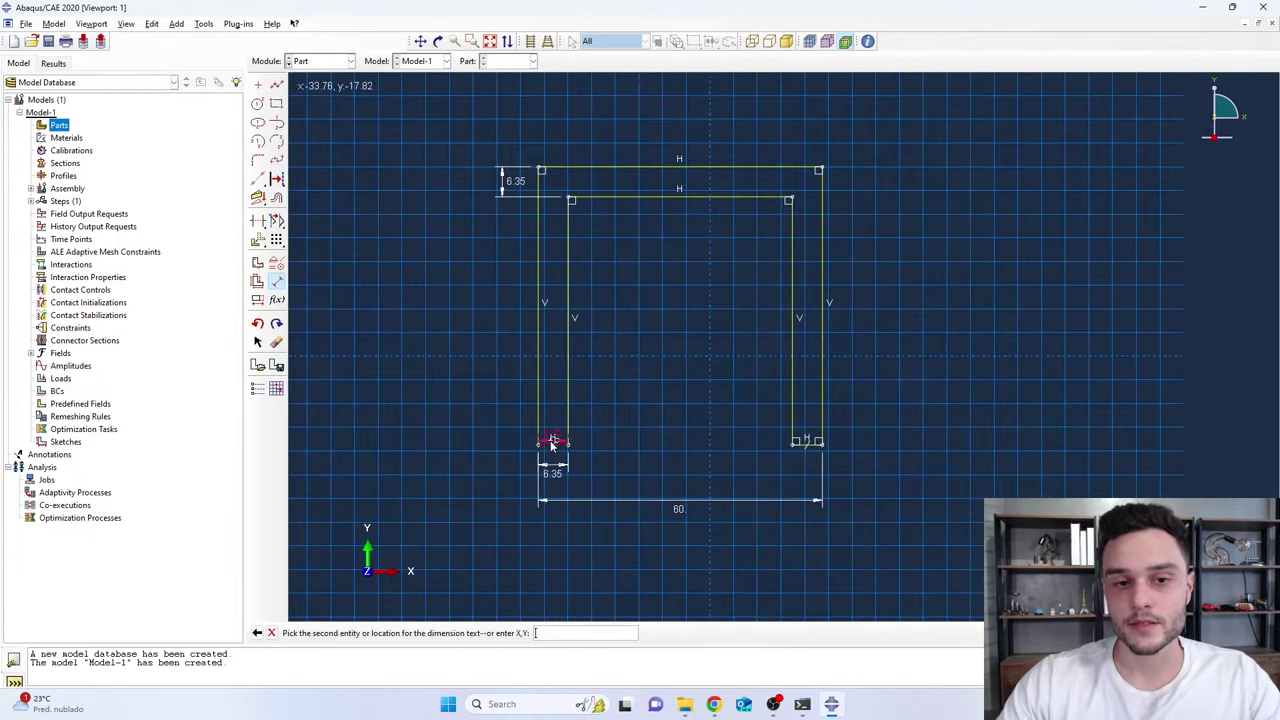
{"action": "left_click", "coordinate": [599, 169]}
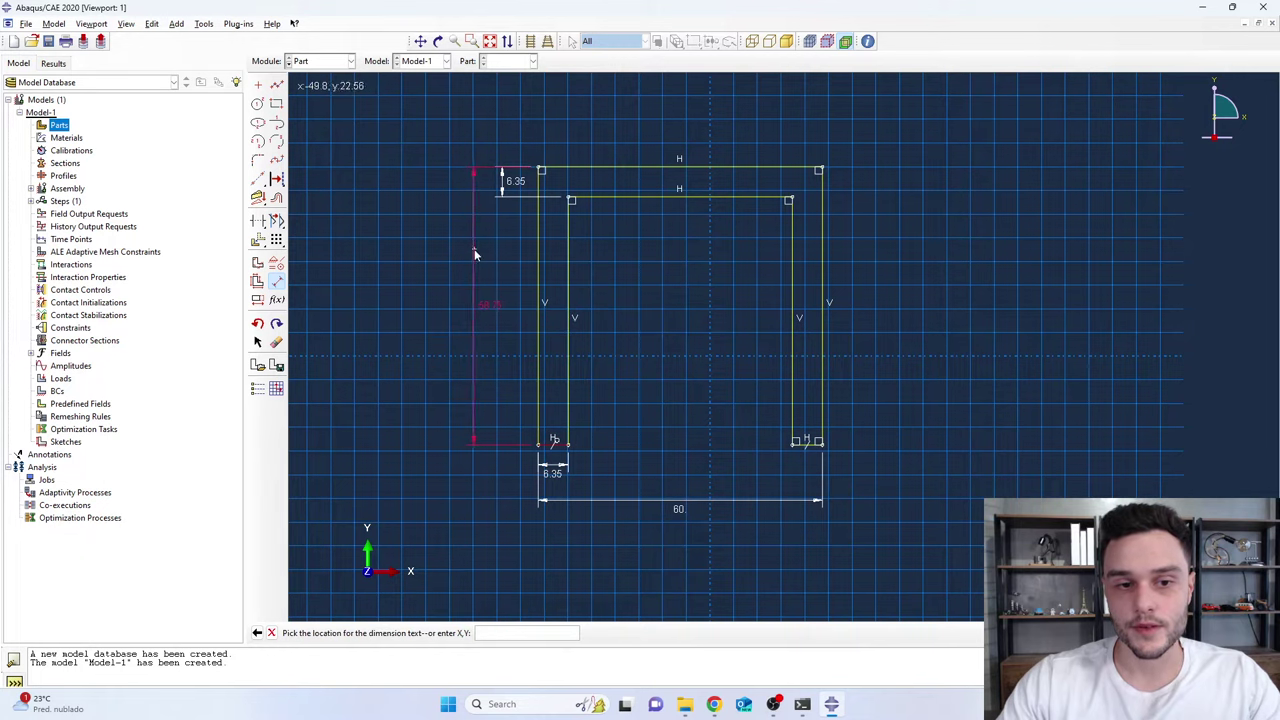
{"action": "left_click", "coordinate": [475, 255]}
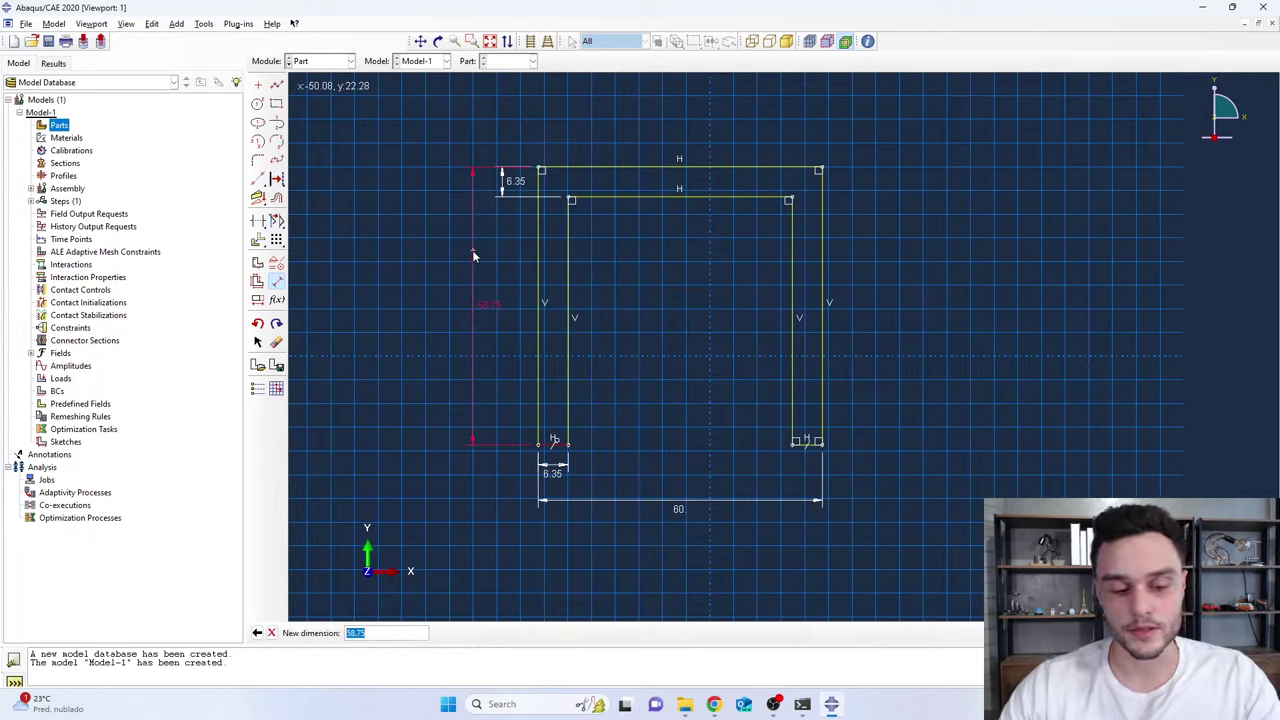
{"action": "type", "text": "60"}
{"action": "key", "text": "Return"}
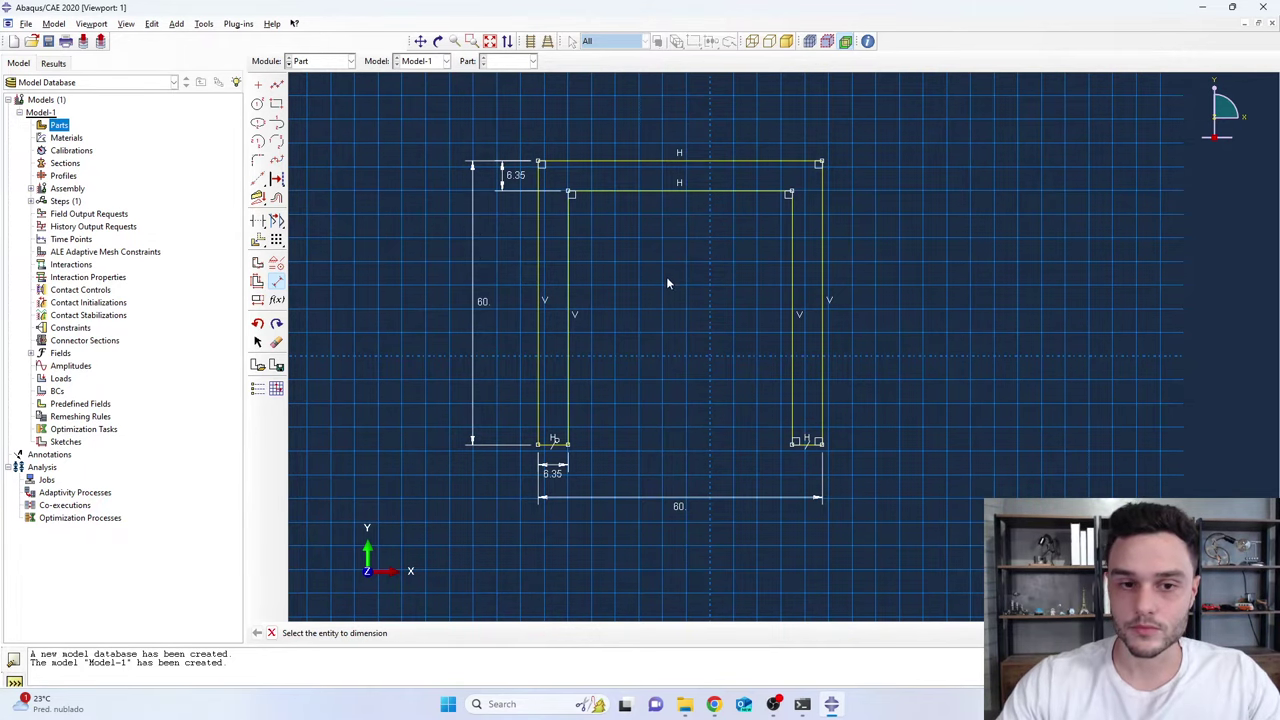
Fillet both inner upper corners of the bracket profile with a radius of 6.35
{"action": "scroll", "coordinate": [668, 284], "scroll_direction": "down", "scroll_amount": 2}
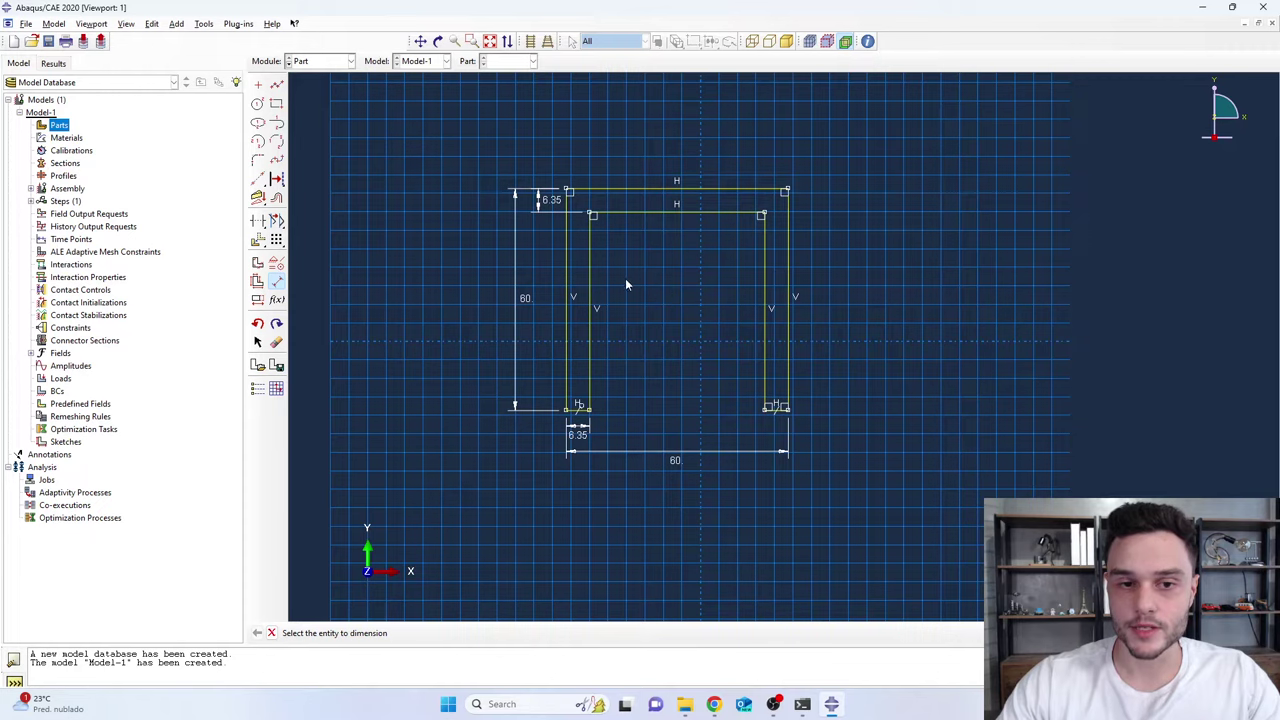
{"action": "scroll", "coordinate": [577, 294], "scroll_direction": "up", "scroll_amount": 1}
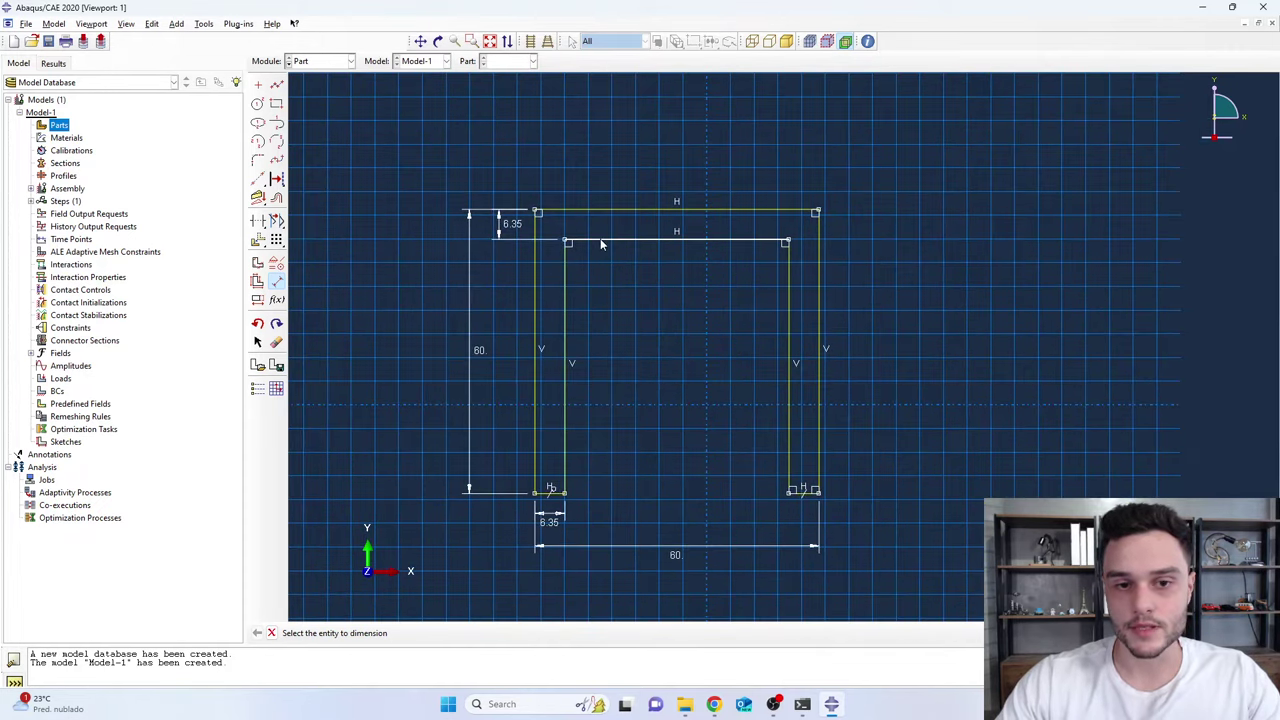
{"action": "scroll", "coordinate": [566, 297], "scroll_direction": "up", "scroll_amount": 2}
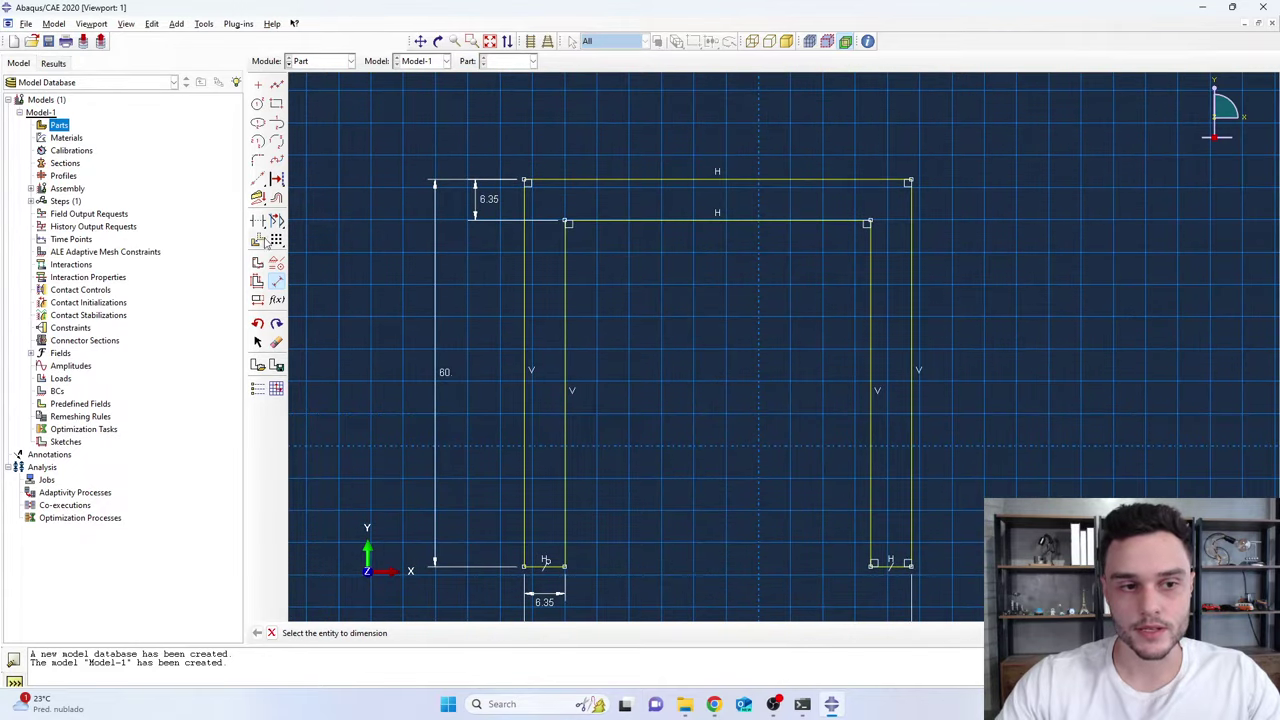
{"action": "left_click", "coordinate": [259, 160]}
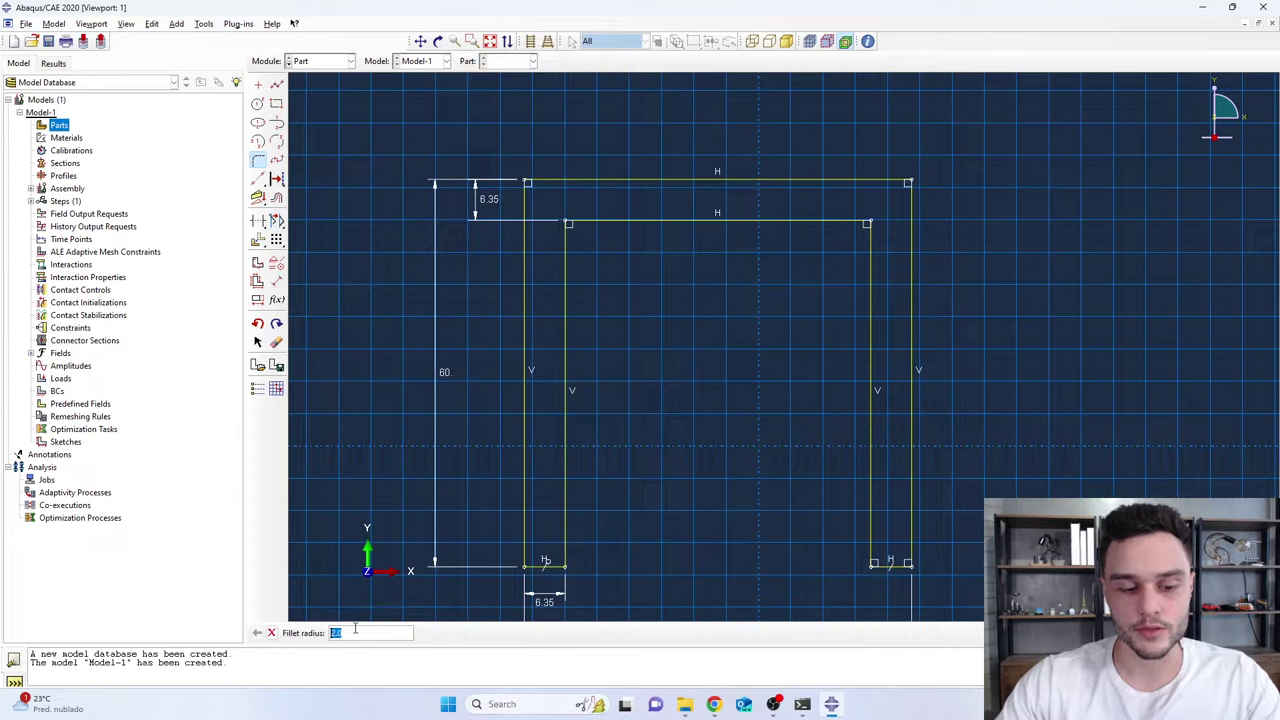
{"action": "type", "text": "6.35"}
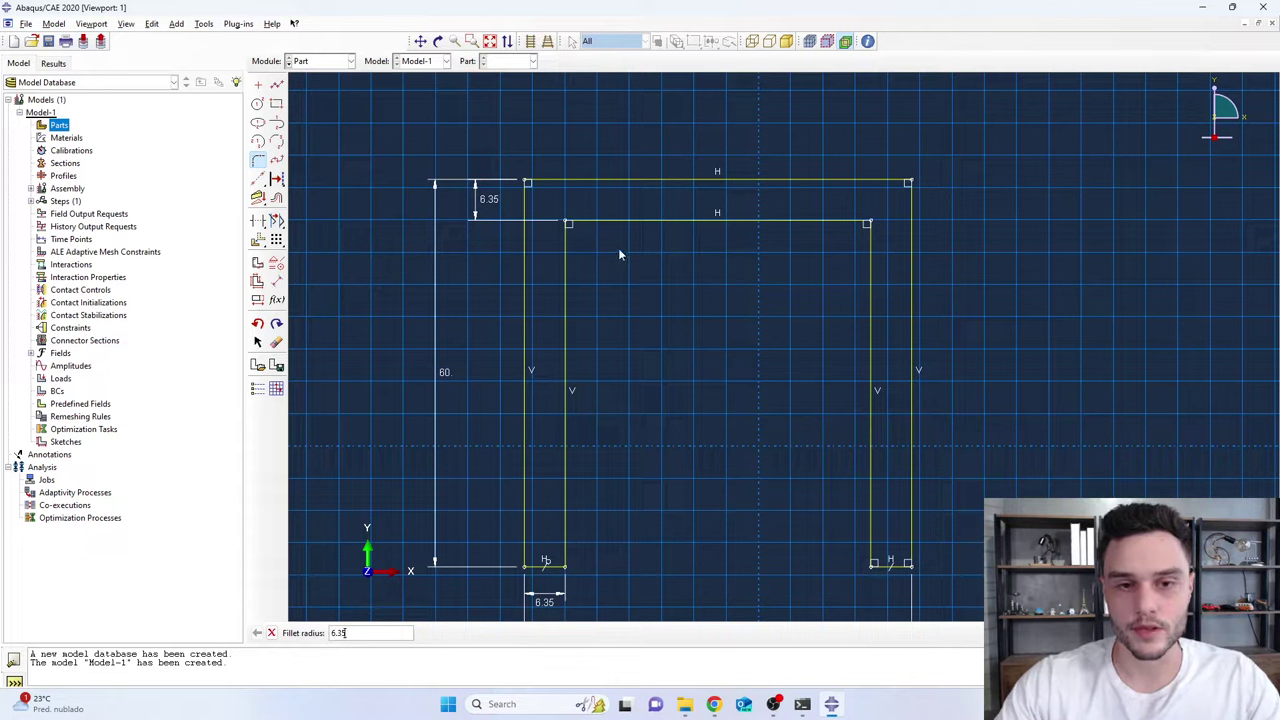
{"action": "double_click", "coordinate": [340, 633]}
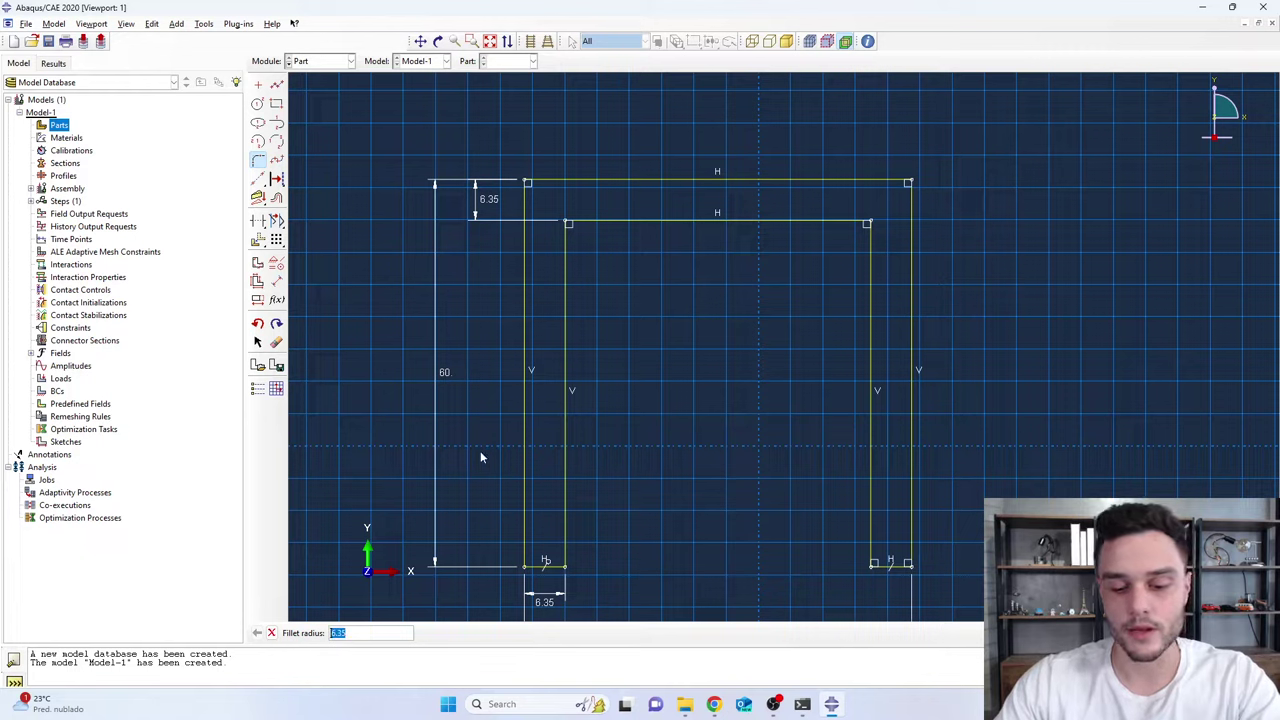
{"action": "key", "text": "Return"}
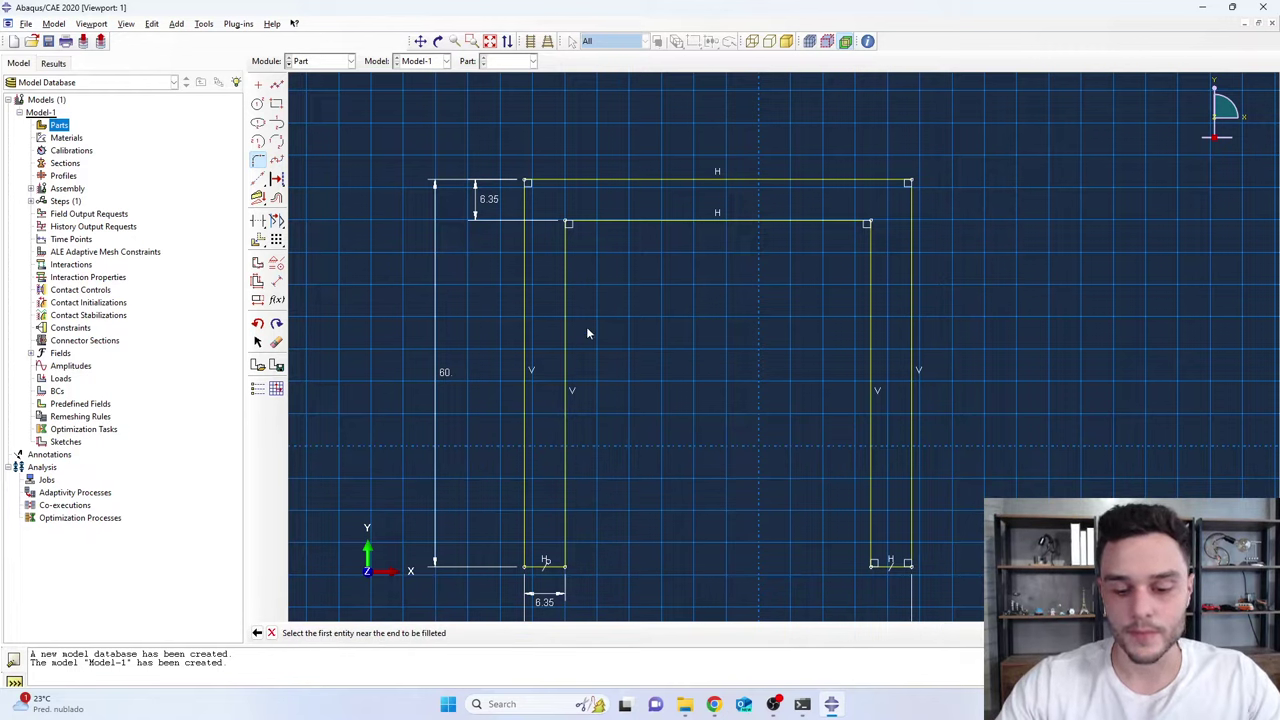
{"action": "left_click", "coordinate": [565, 253]}
{"action": "left_click", "coordinate": [623, 219]}
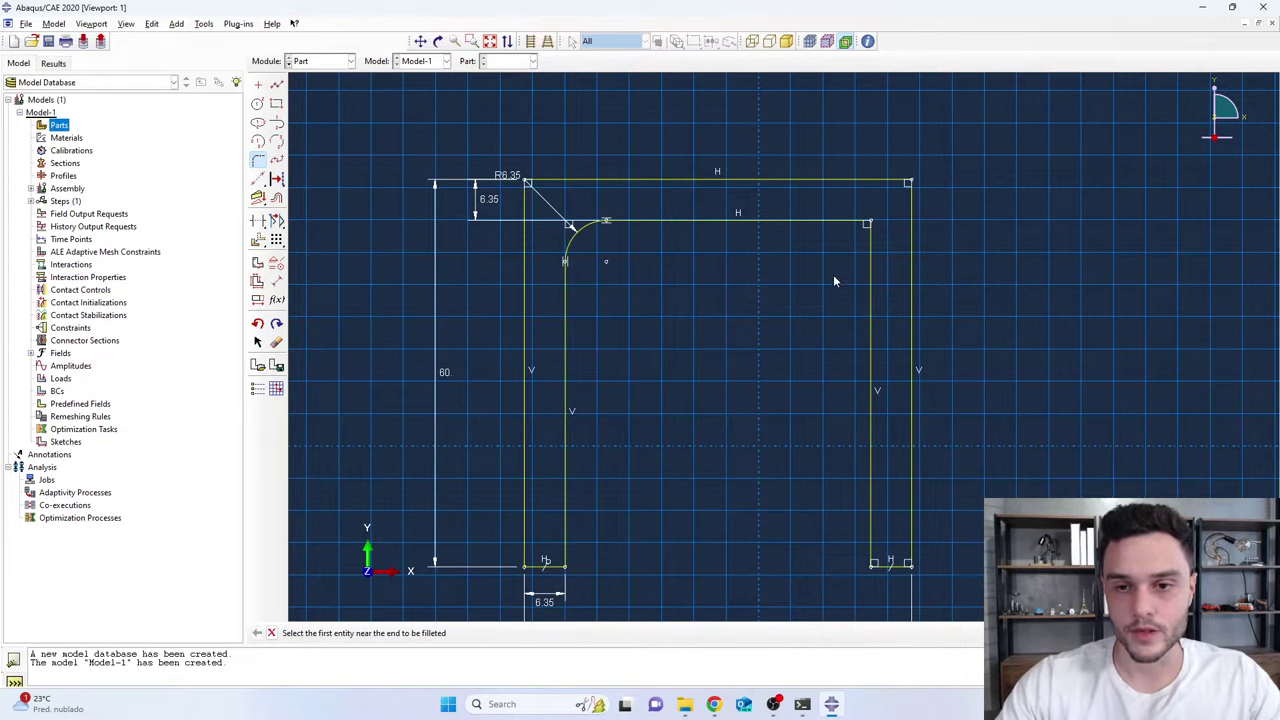
{"action": "left_click", "coordinate": [870, 268]}
{"action": "left_click", "coordinate": [839, 220]}
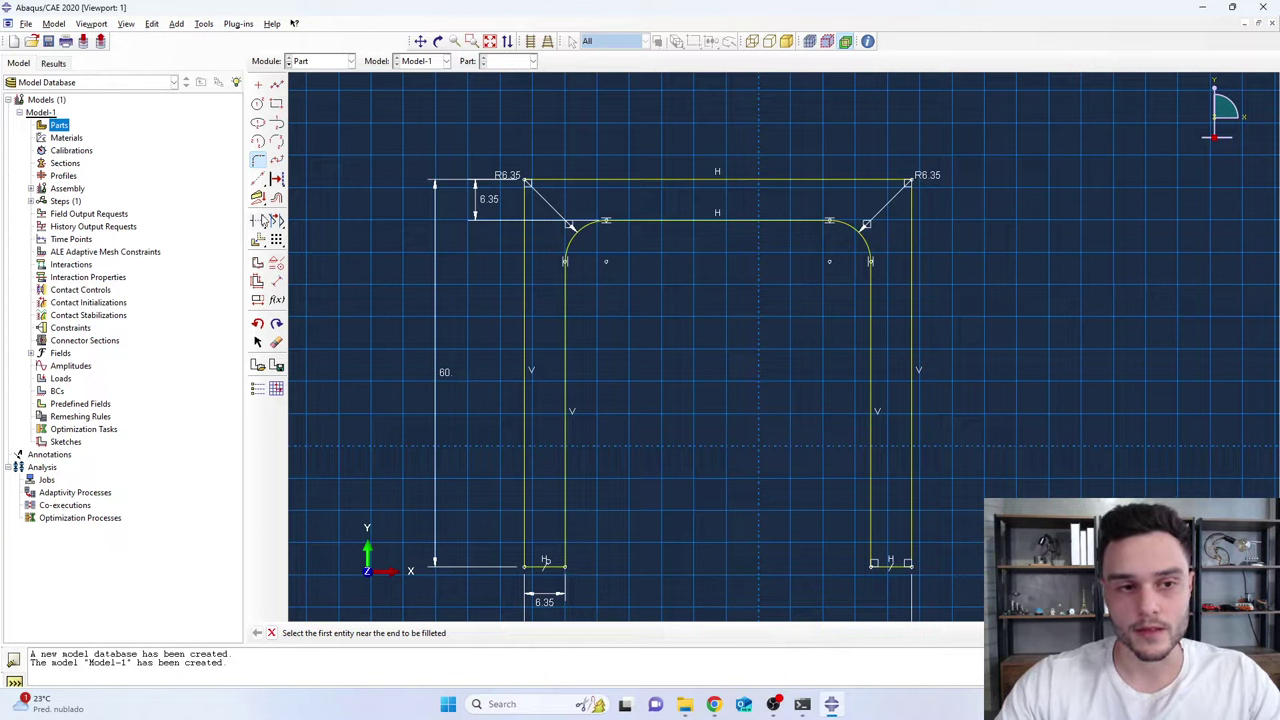
Fillet both outer upper corners of the bracket profile with a radius of 12.7
{"action": "left_click", "coordinate": [259, 163]}
{"action": "left_click", "coordinate": [259, 163]}
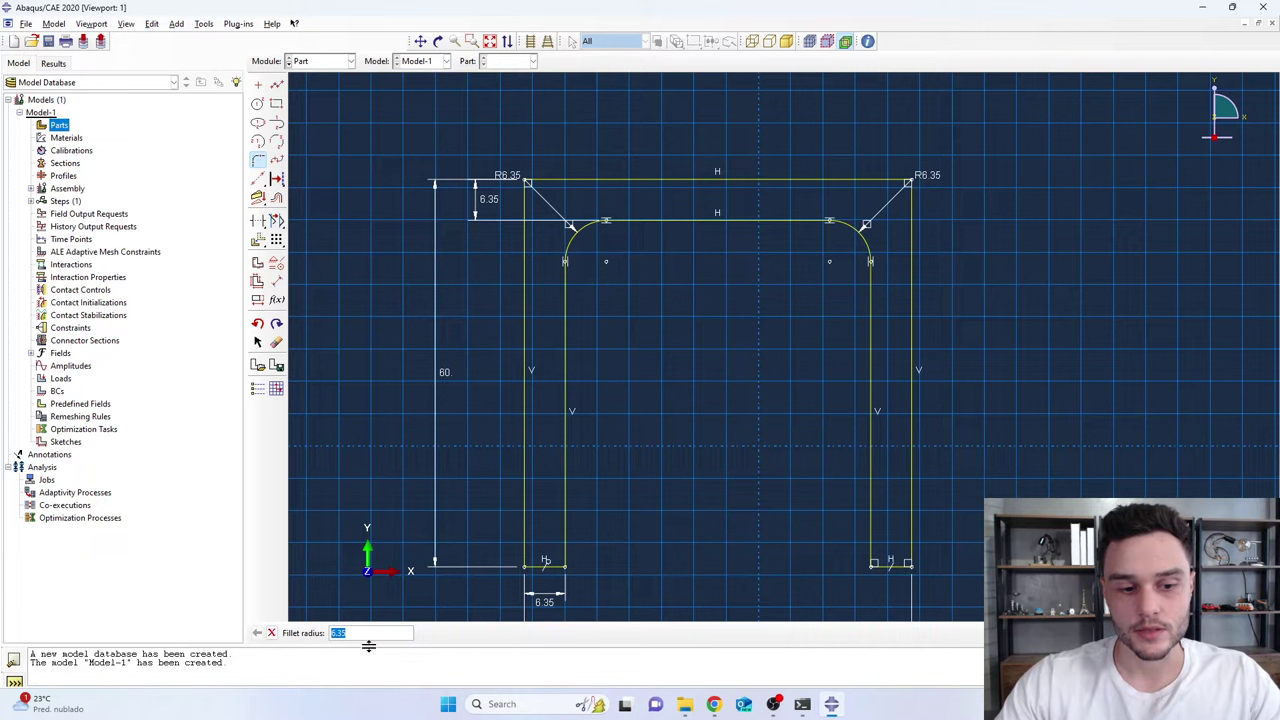
{"action": "key", "text": "Escape"}
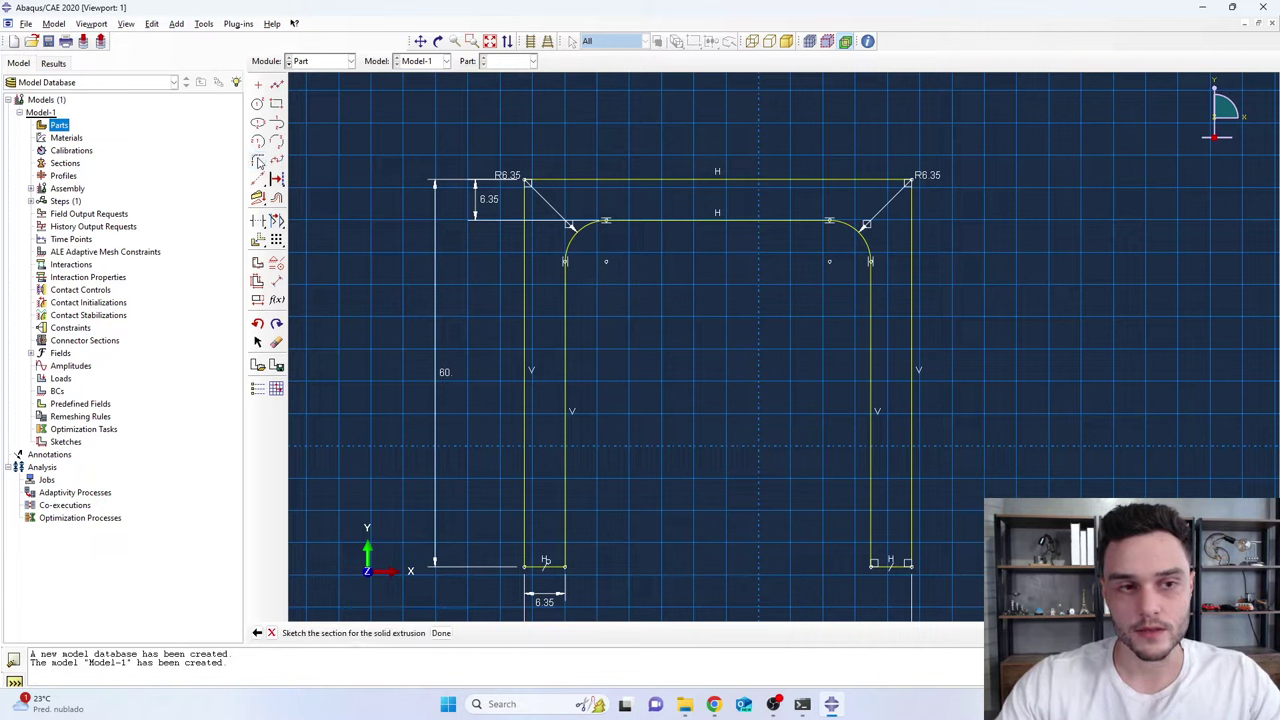
{"action": "left_click", "coordinate": [259, 163]}
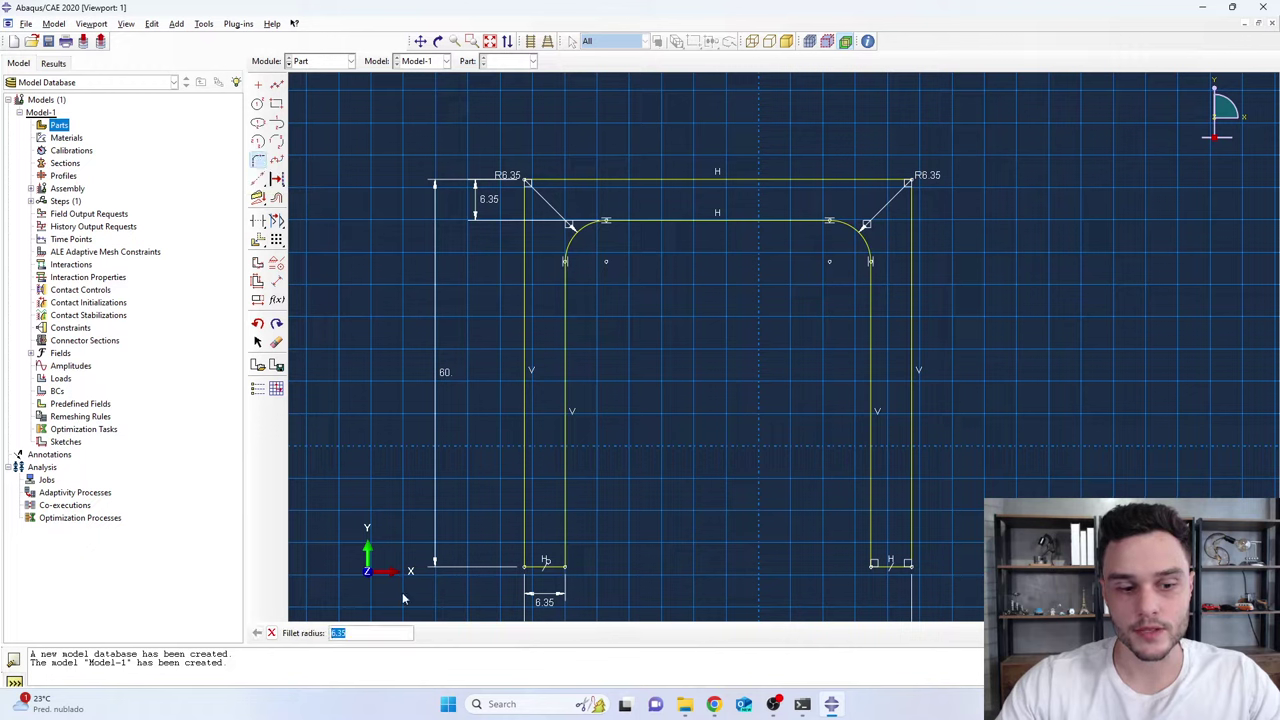
{"action": "type", "text": "12.7"}
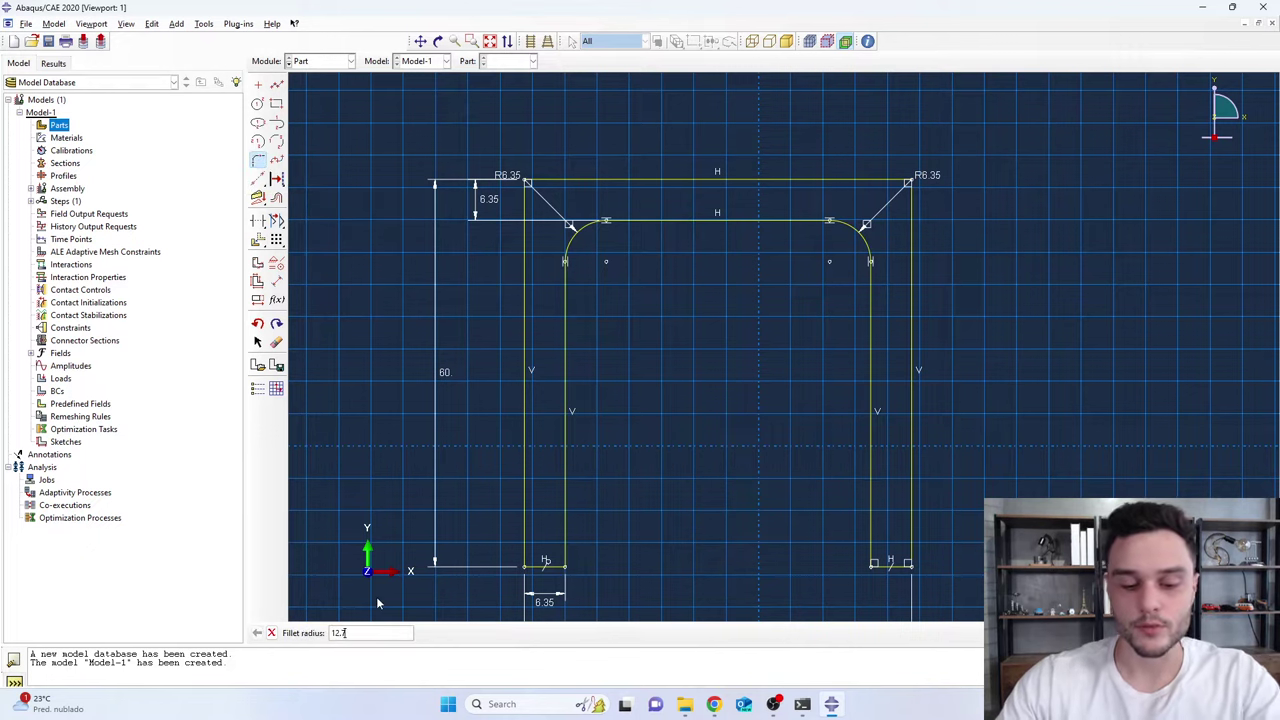
{"action": "key", "text": "Return"}
{"action": "left_click", "coordinate": [525, 238]}
{"action": "left_click", "coordinate": [570, 182]}
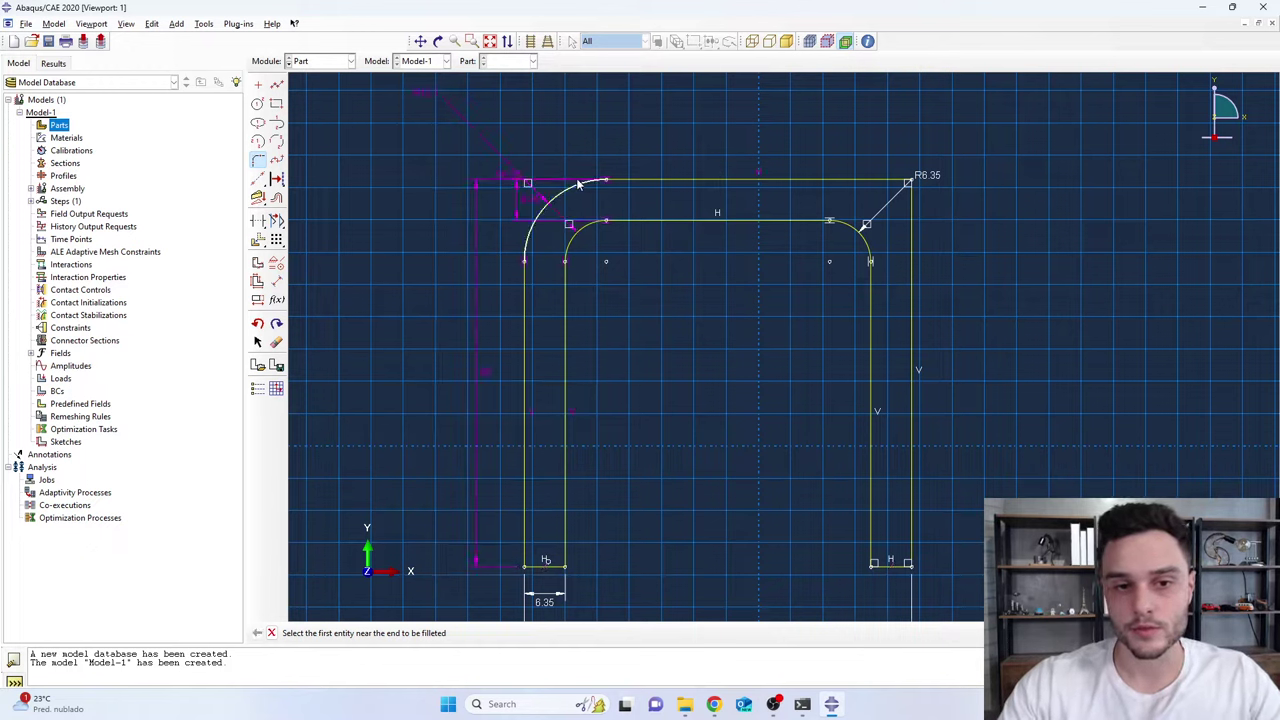
{"action": "left_click", "coordinate": [914, 278]}
{"action": "left_click", "coordinate": [868, 181]}
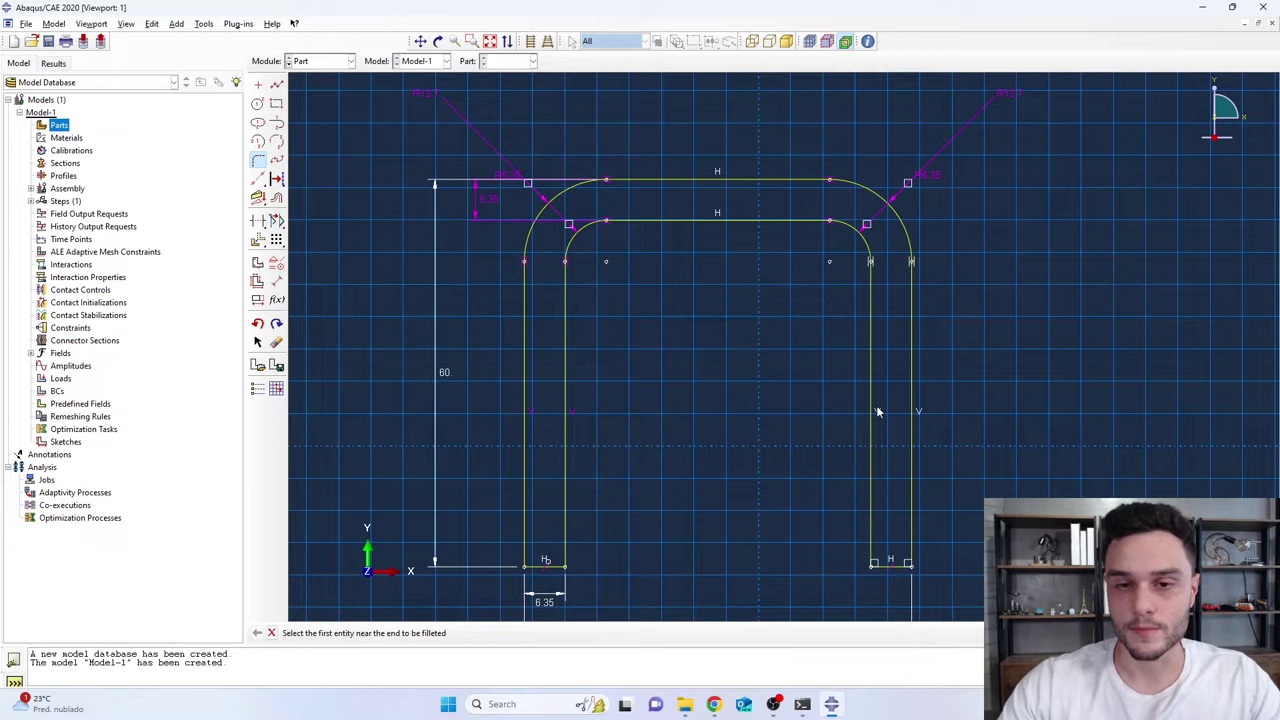
{"action": "scroll", "coordinate": [627, 404], "scroll_direction": "down", "scroll_amount": 1}
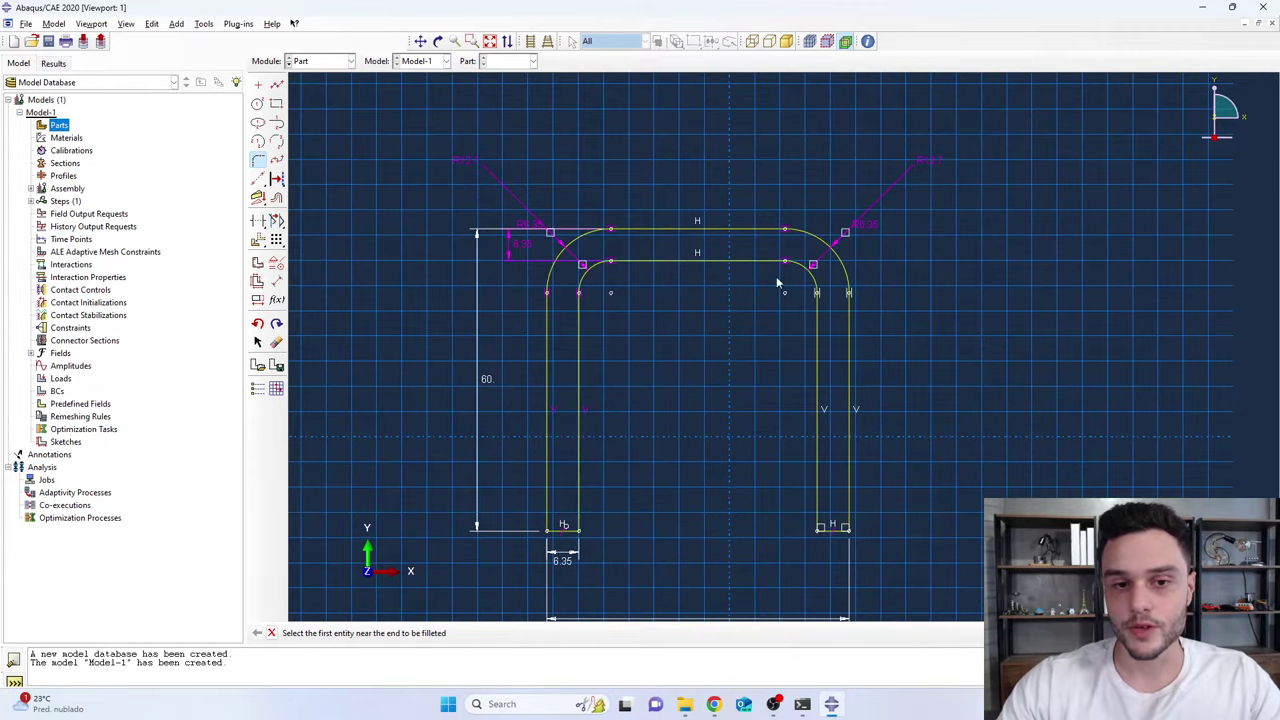
Delete the redundant 12.7 radius dimensions from both outer upper corners of the bracket sketch
{"action": "scroll", "coordinate": [861, 233], "scroll_direction": "up", "scroll_amount": 1}
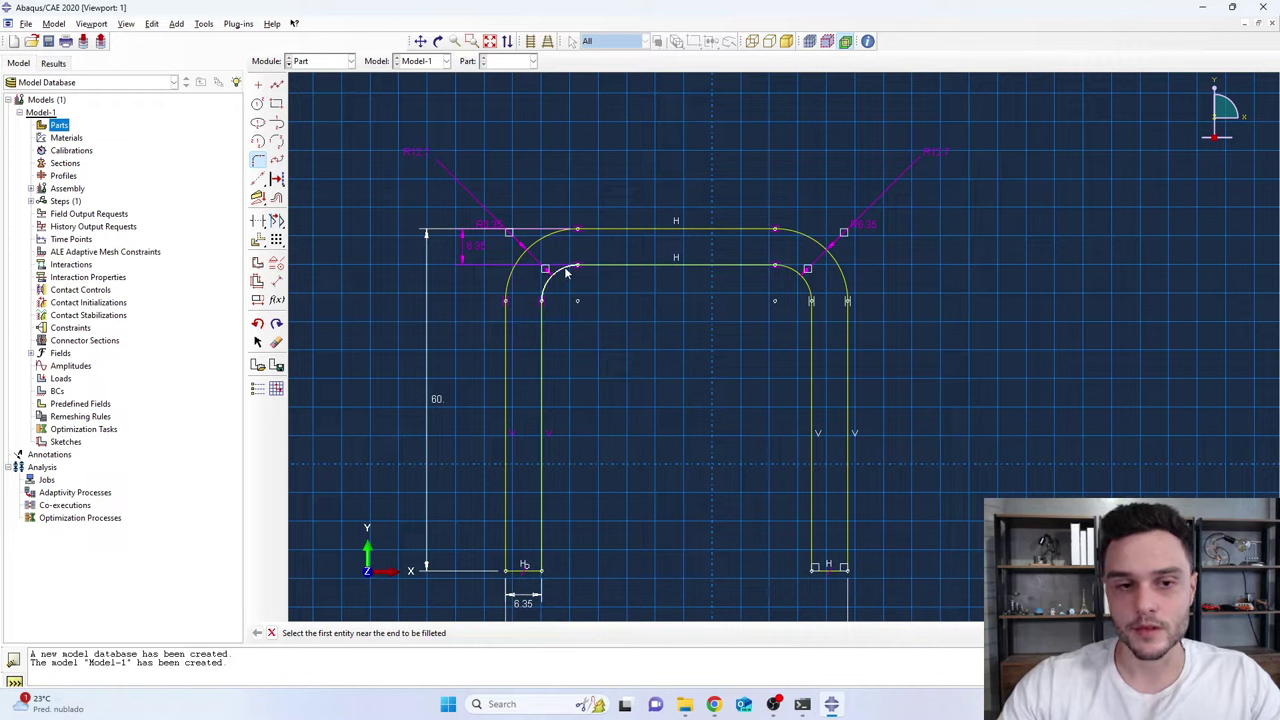
{"action": "key", "text": "Escape"}
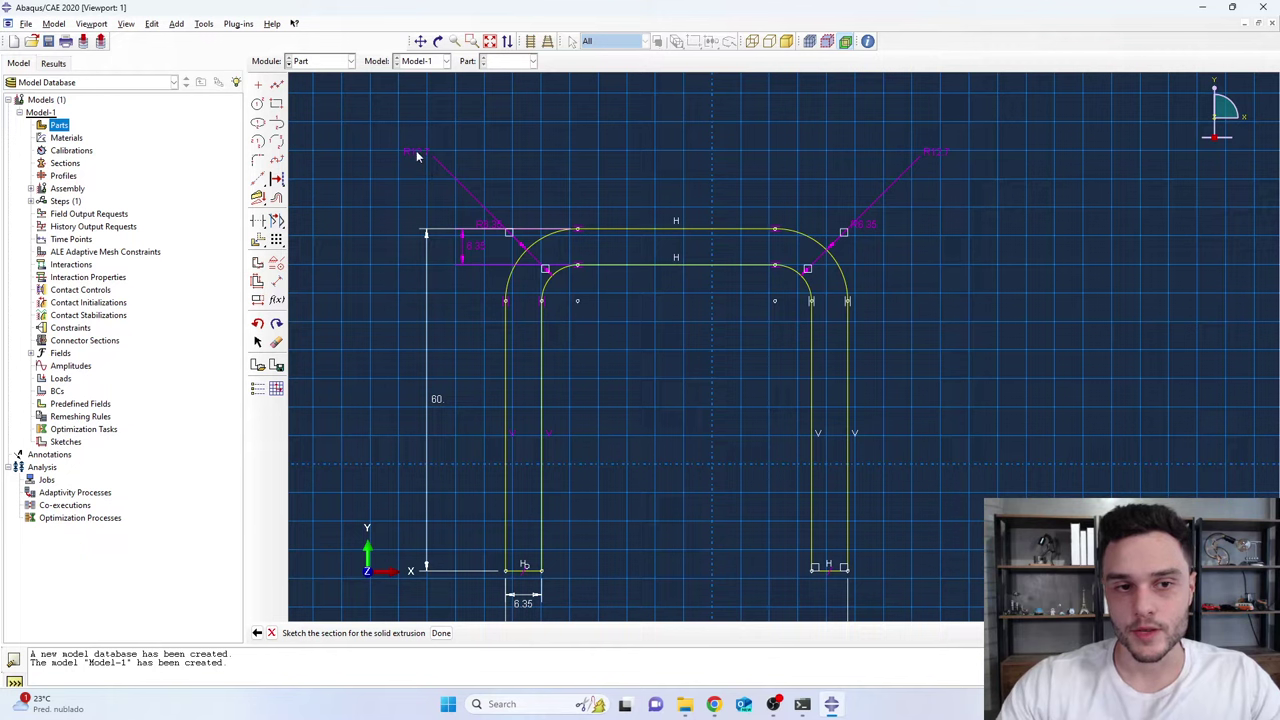
{"action": "left_click", "coordinate": [276, 343]}
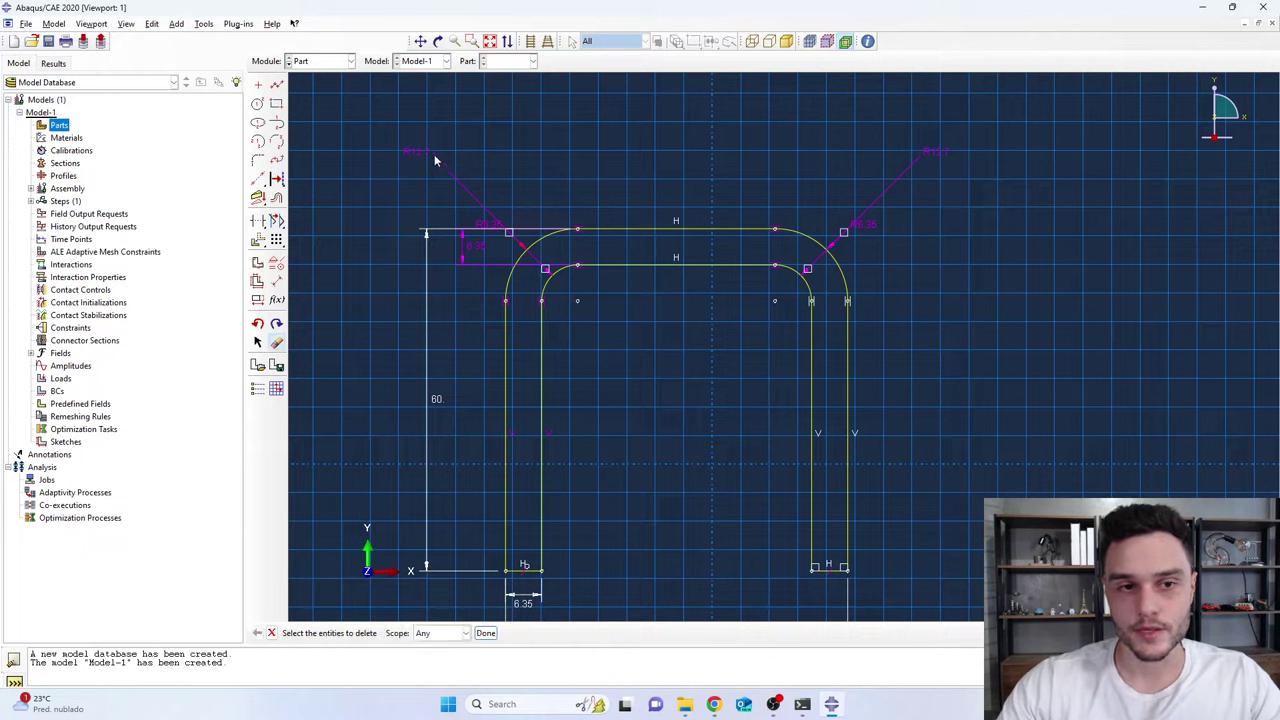
{"action": "scroll", "coordinate": [591, 257], "scroll_direction": "up", "scroll_amount": 2}
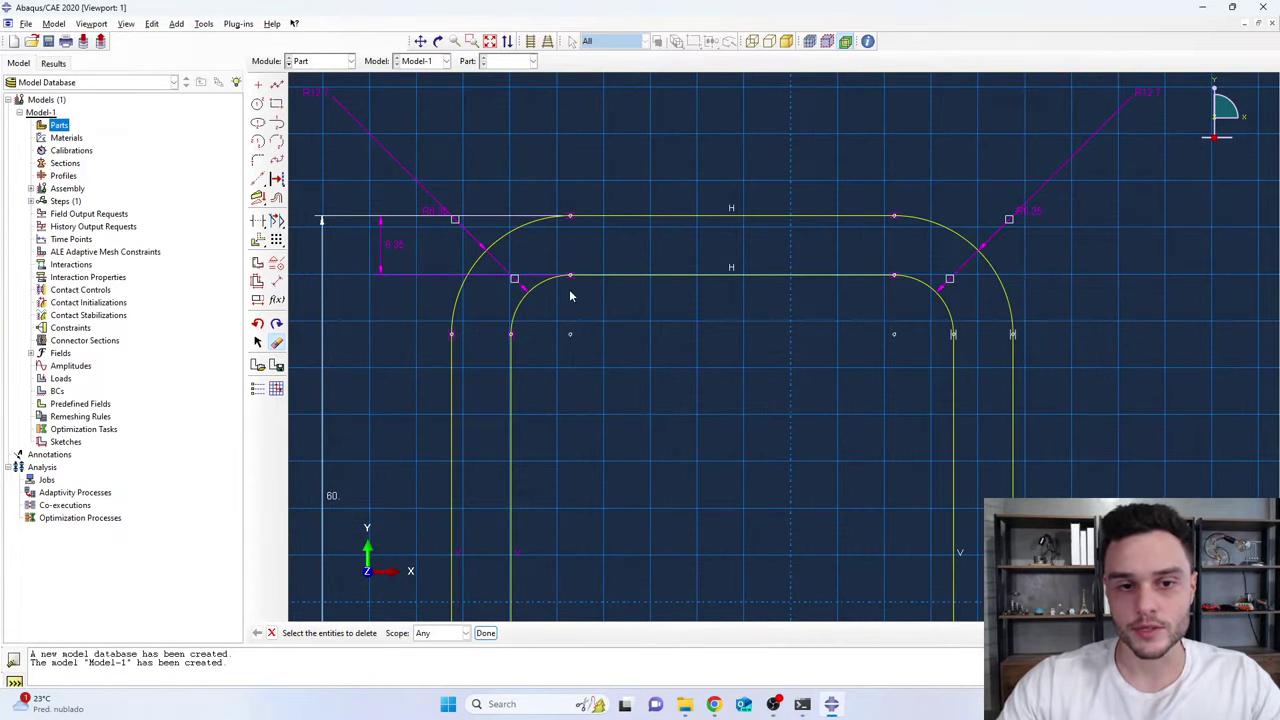
{"action": "scroll", "coordinate": [539, 323], "scroll_direction": "down", "scroll_amount": 1}
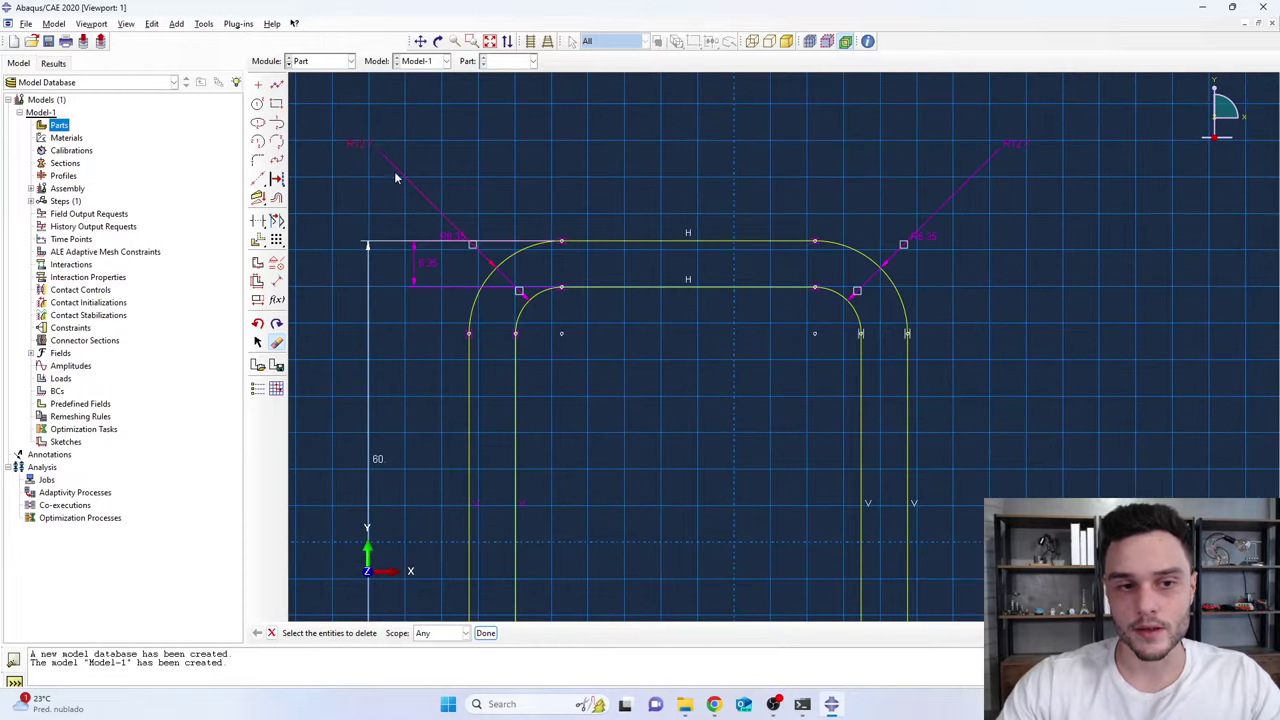
{"action": "left_click", "coordinate": [350, 142]}
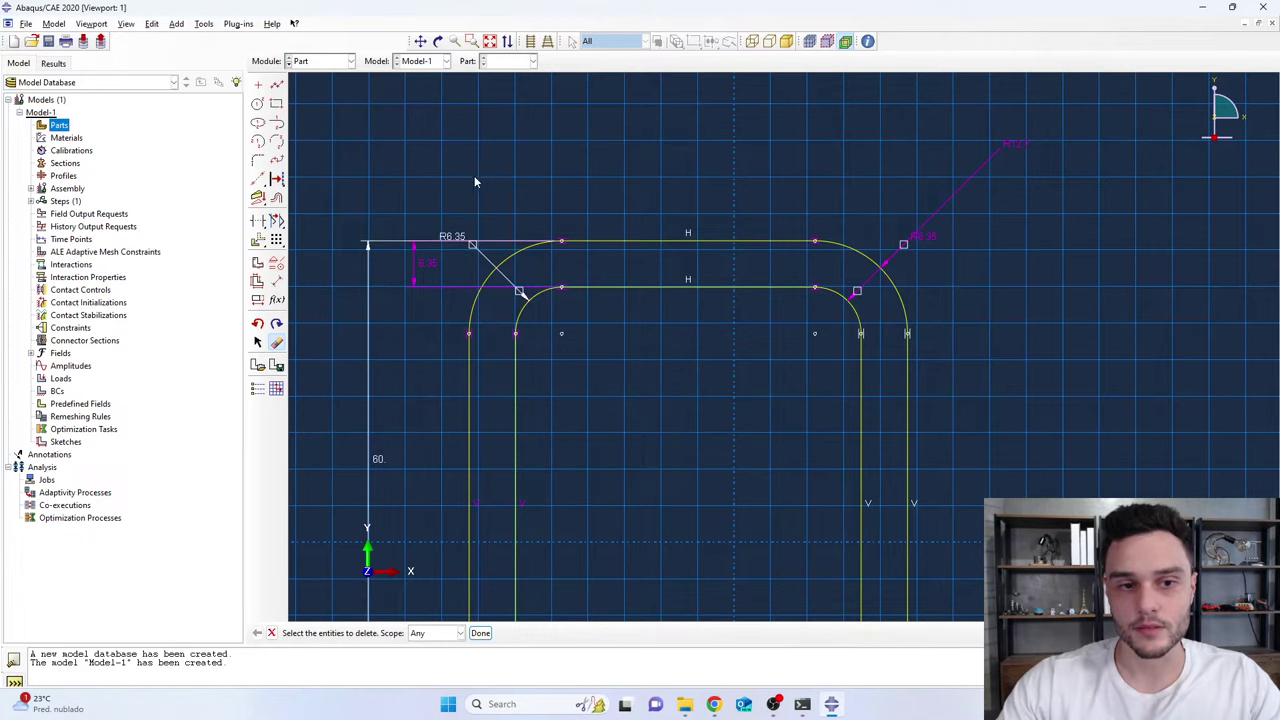
{"action": "middle_click", "coordinate": [478, 212]}
{"action": "scroll", "coordinate": [478, 212], "scroll_direction": "up", "scroll_amount": 1}
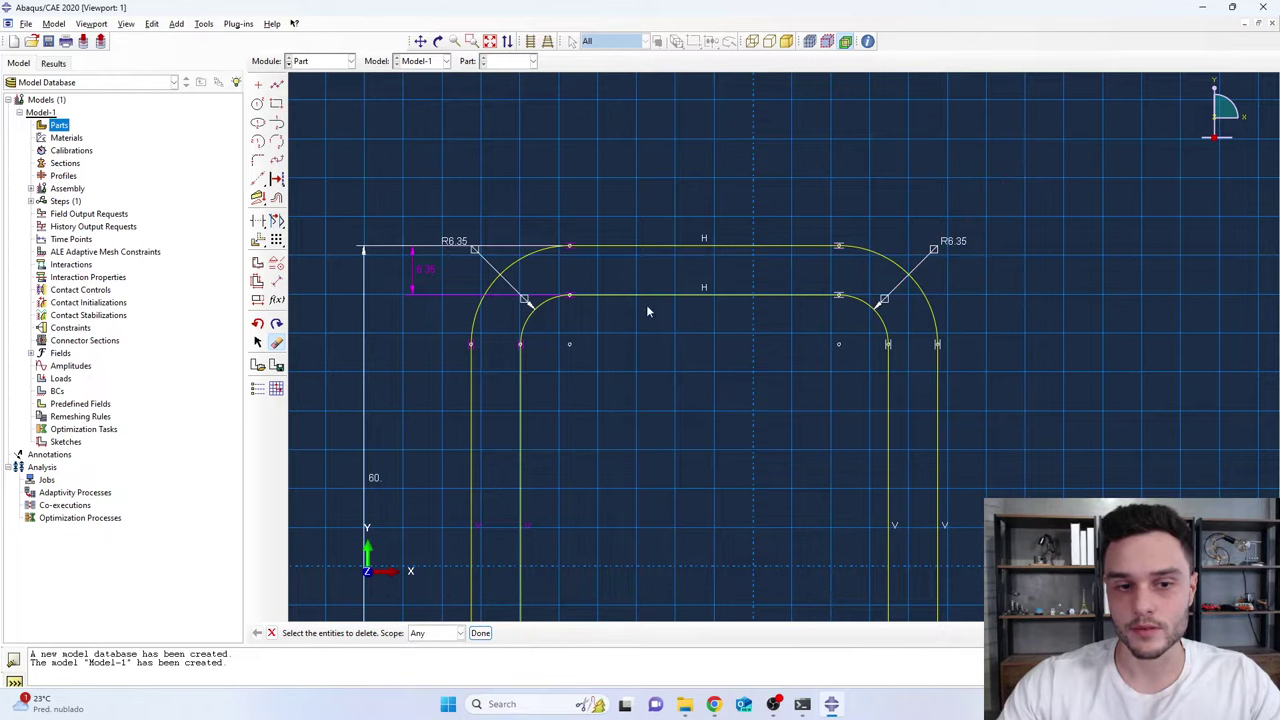
Delete the redundant 6.35 vertical dimension between the bracket's inner and outer top lines
{"action": "scroll", "coordinate": [624, 168], "scroll_direction": "down", "scroll_amount": 1}
{"action": "scroll", "coordinate": [462, 258], "scroll_direction": "up", "scroll_amount": 1}
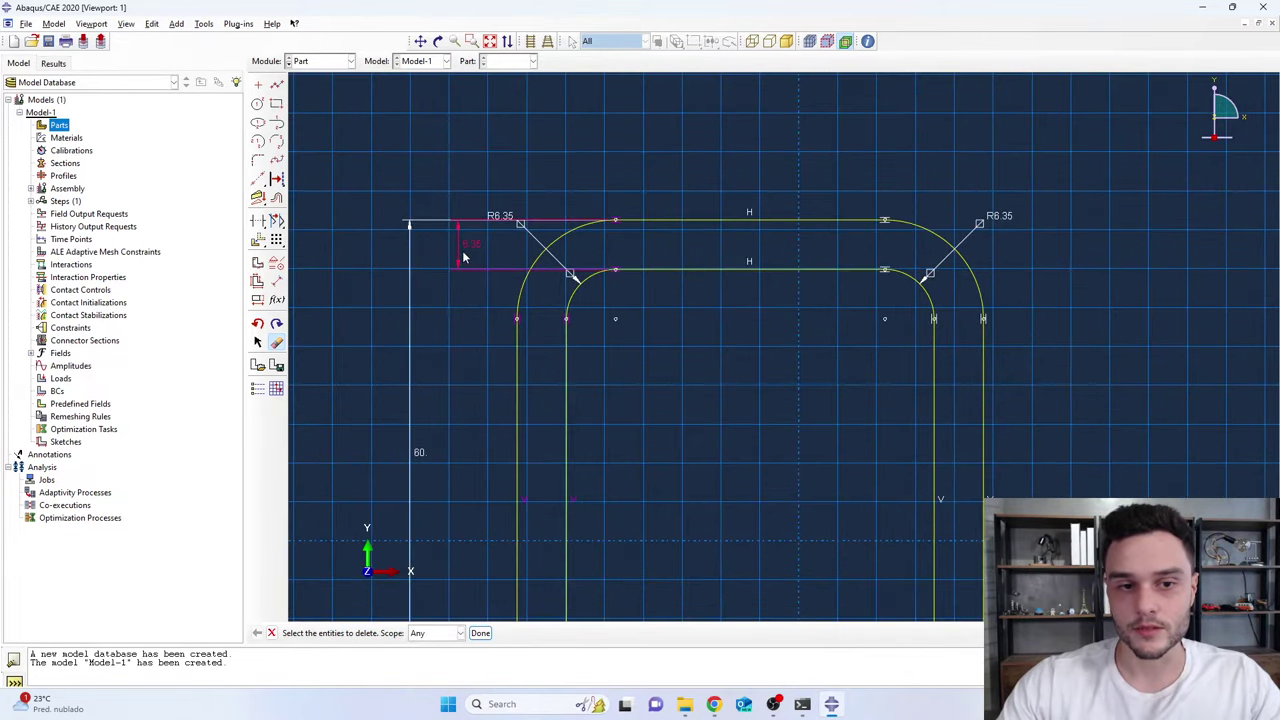
{"action": "middle_click", "coordinate": [590, 160]}
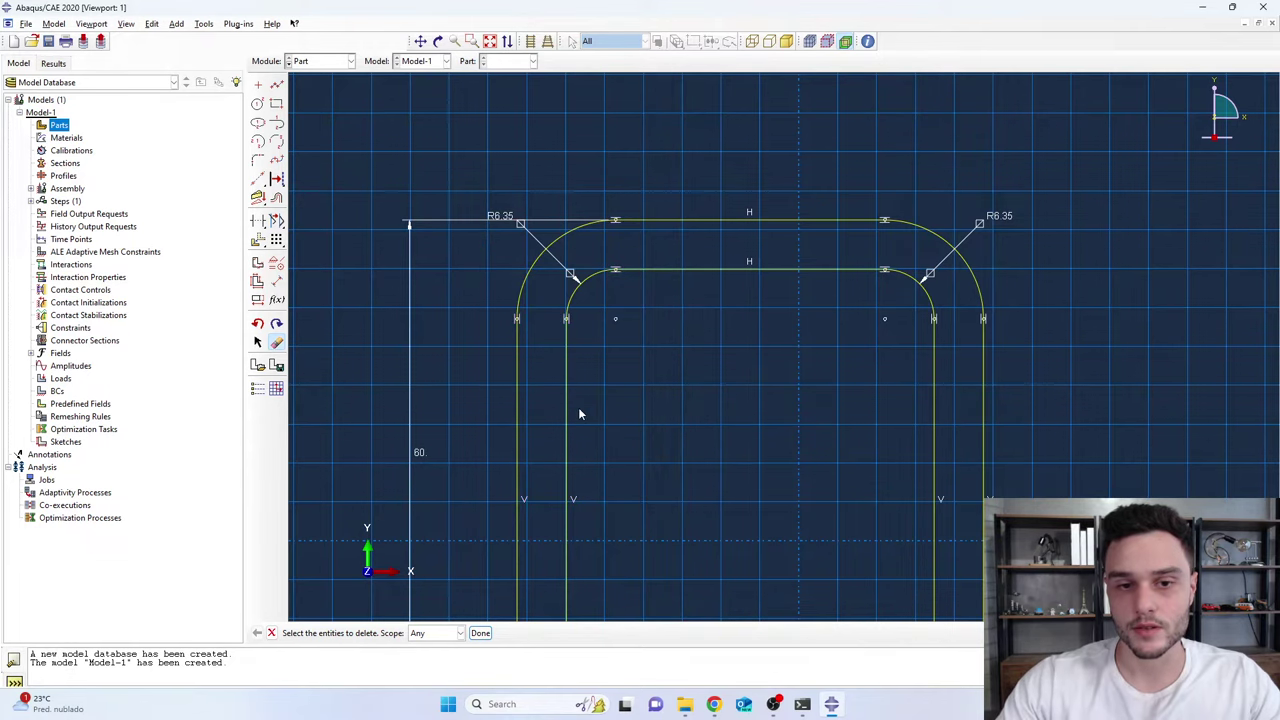
Set the overall height dimension of the bracket profile to 50
{"action": "scroll", "coordinate": [594, 200], "scroll_direction": "down", "scroll_amount": 3}
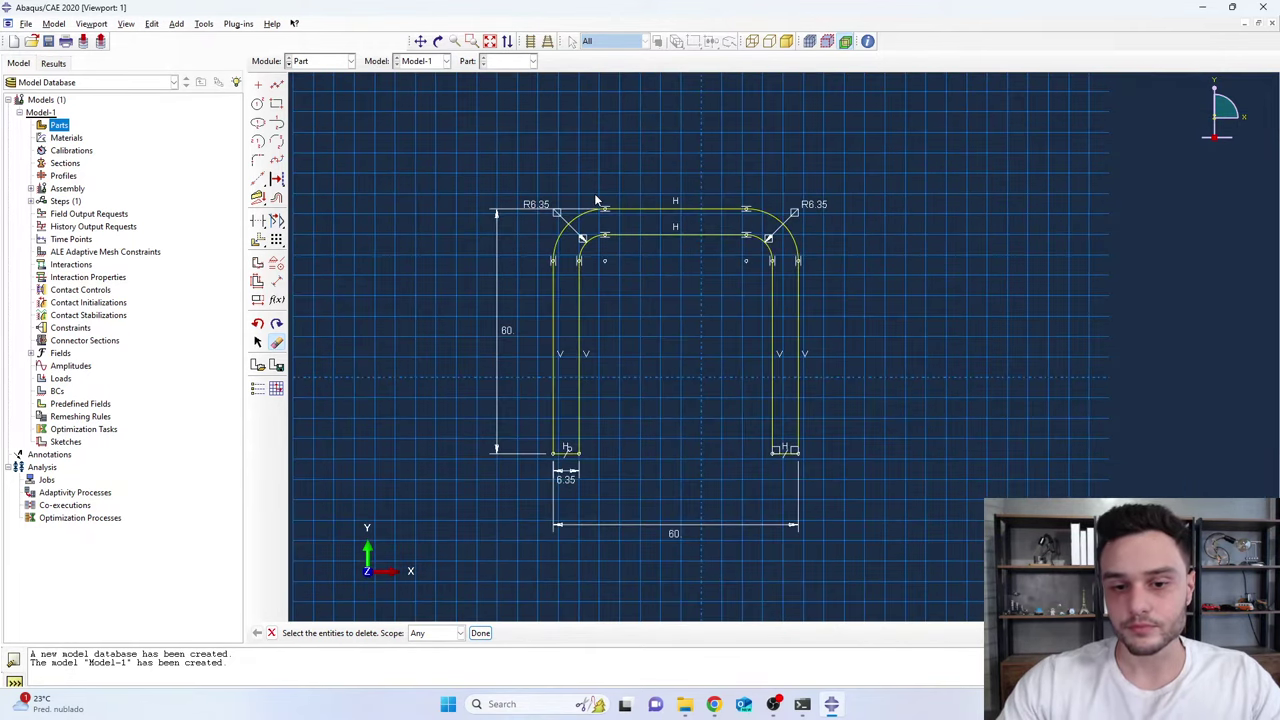
{"action": "scroll", "coordinate": [693, 226], "scroll_direction": "up", "scroll_amount": 1}
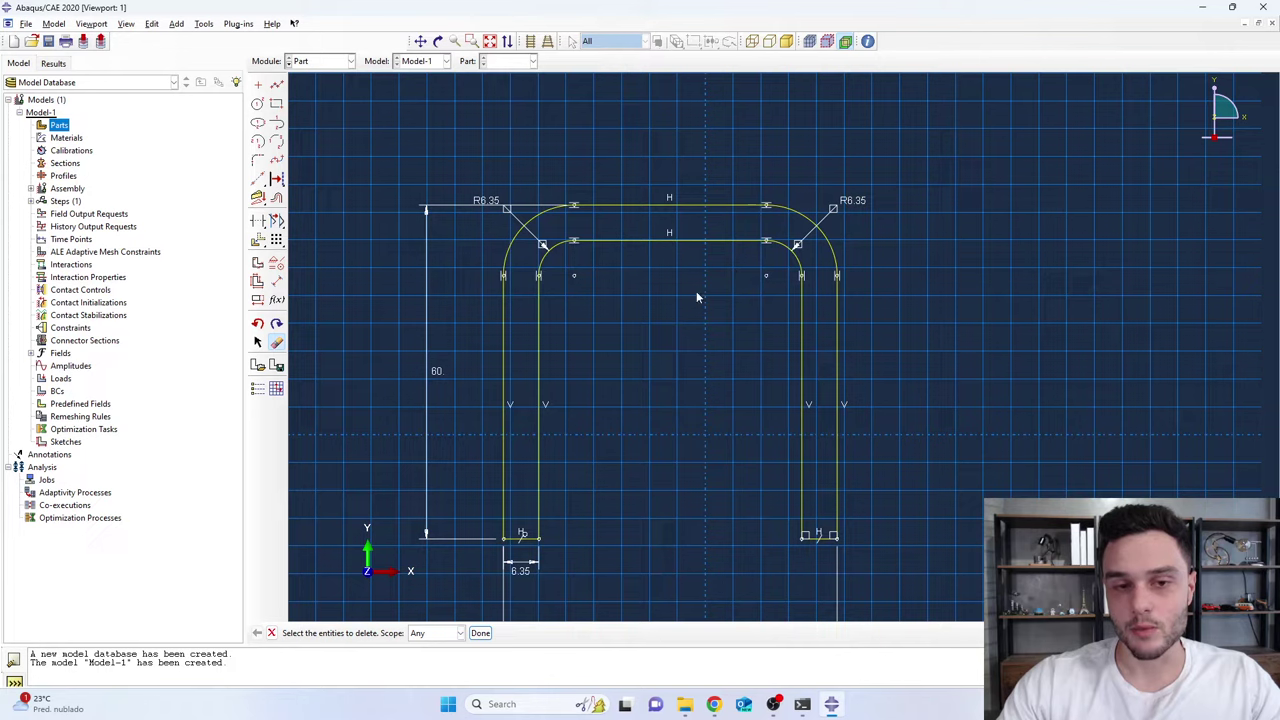
{"action": "scroll", "coordinate": [598, 140], "scroll_direction": "down", "scroll_amount": 1}
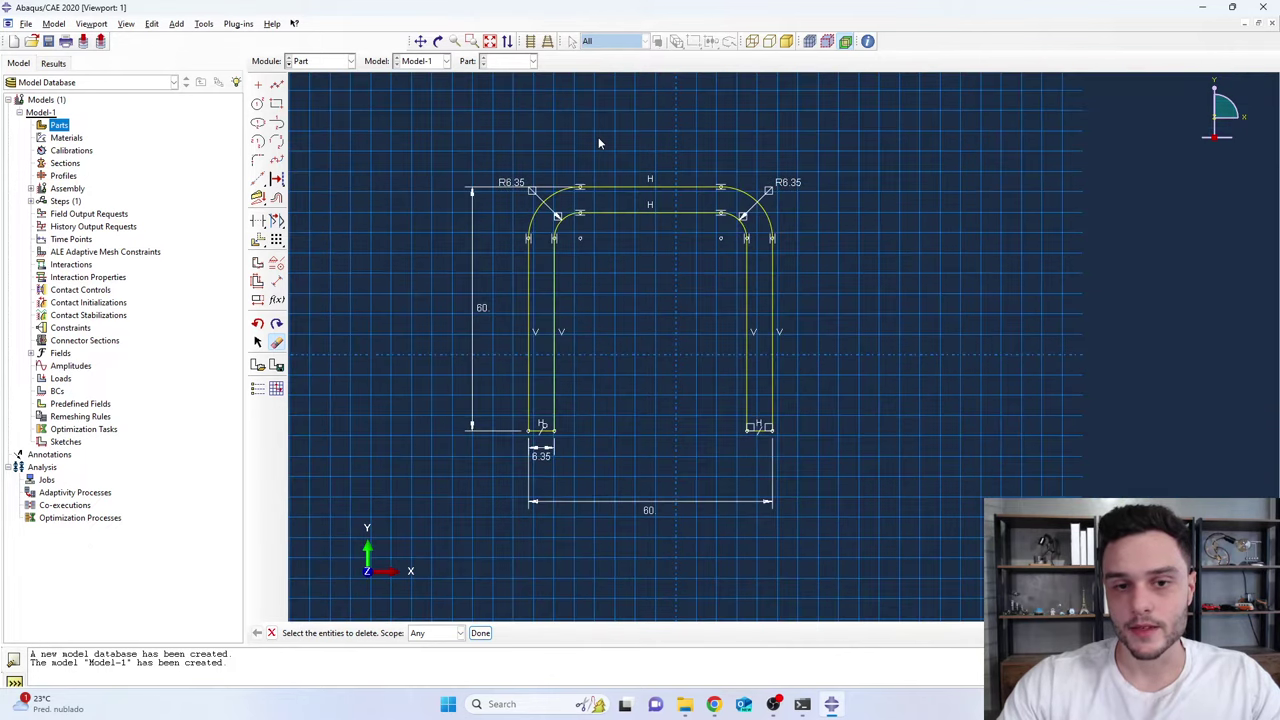
{"action": "scroll", "coordinate": [598, 141], "scroll_direction": "up", "scroll_amount": 1}
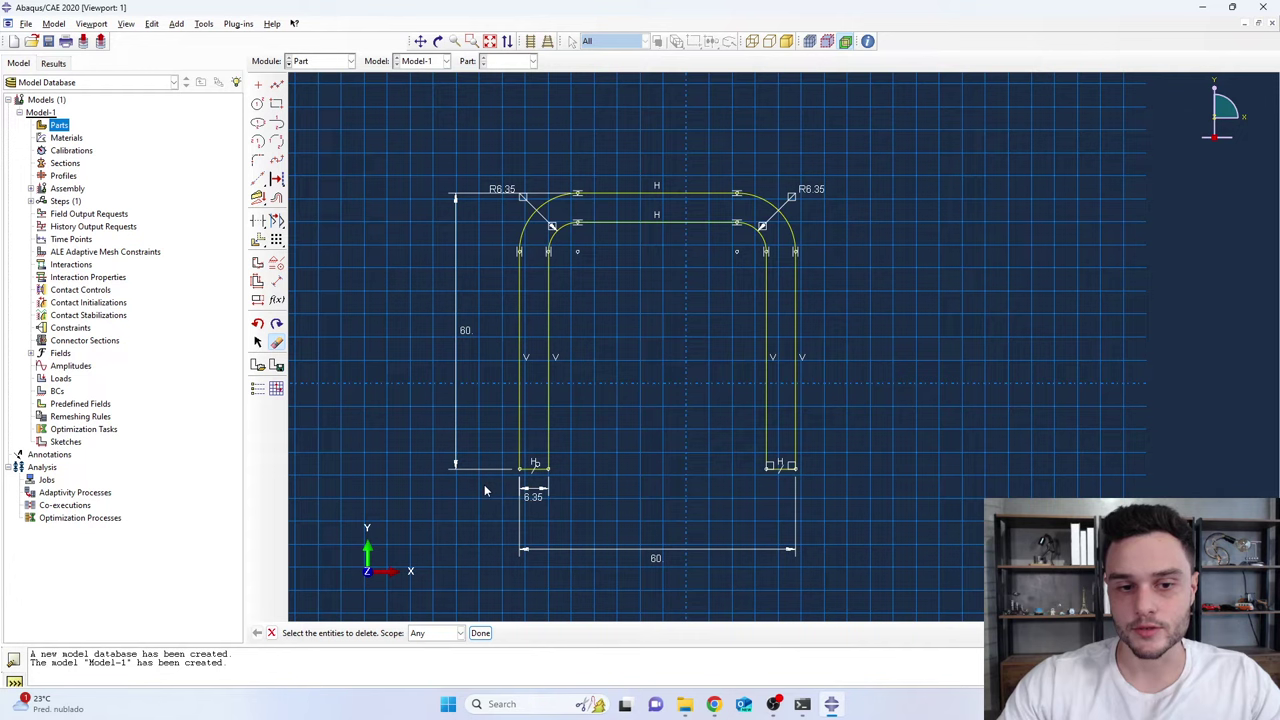
{"action": "left_click", "coordinate": [474, 340]}
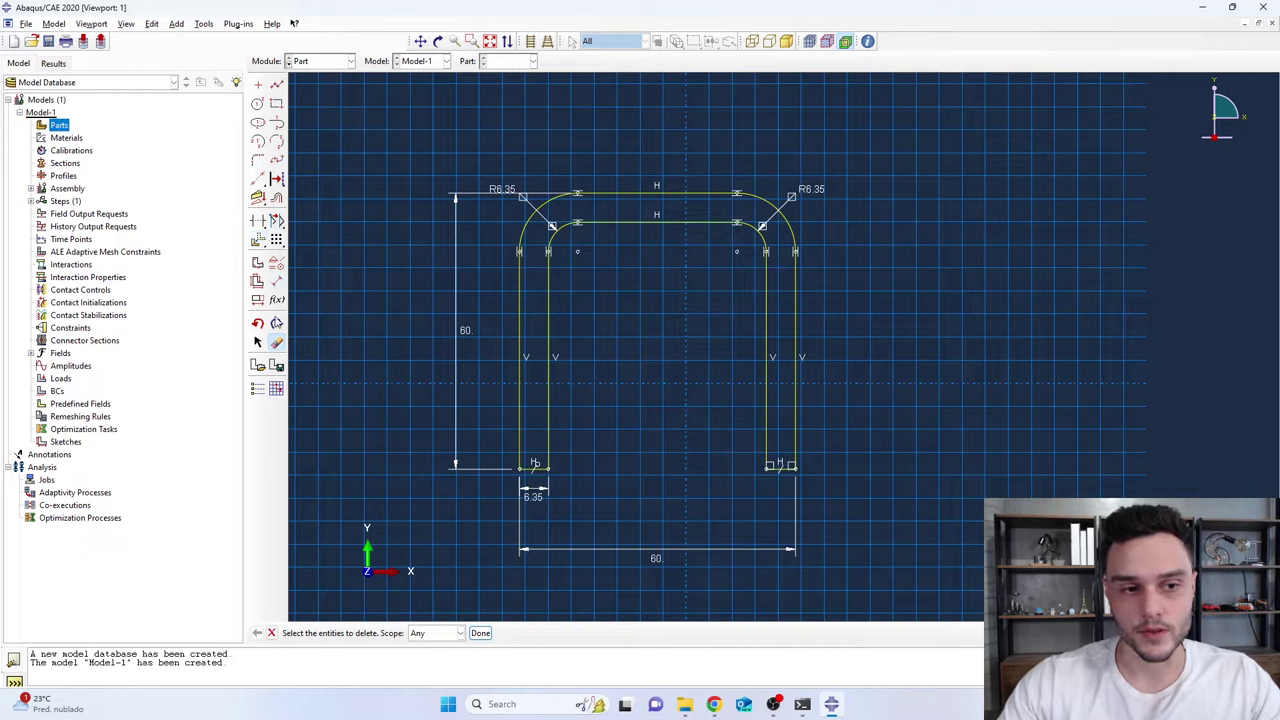
{"action": "left_click", "coordinate": [260, 301]}
{"action": "left_click", "coordinate": [463, 329]}
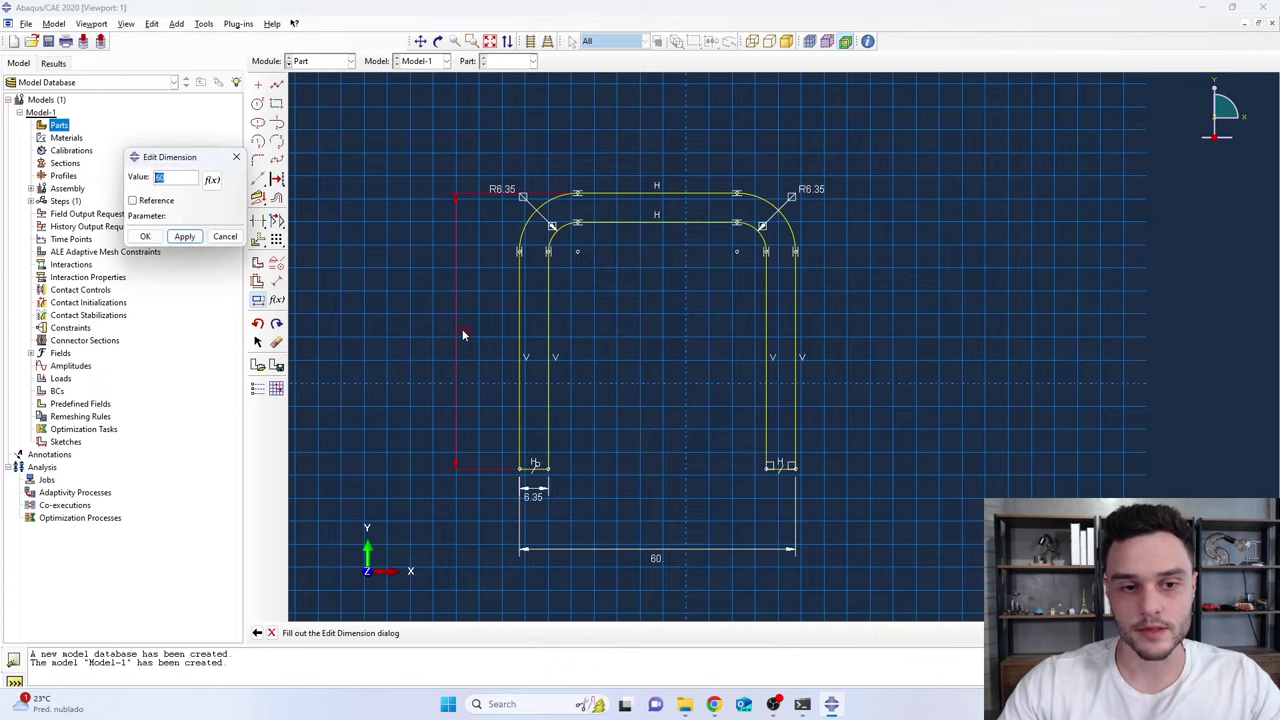
{"action": "type", "text": "50"}
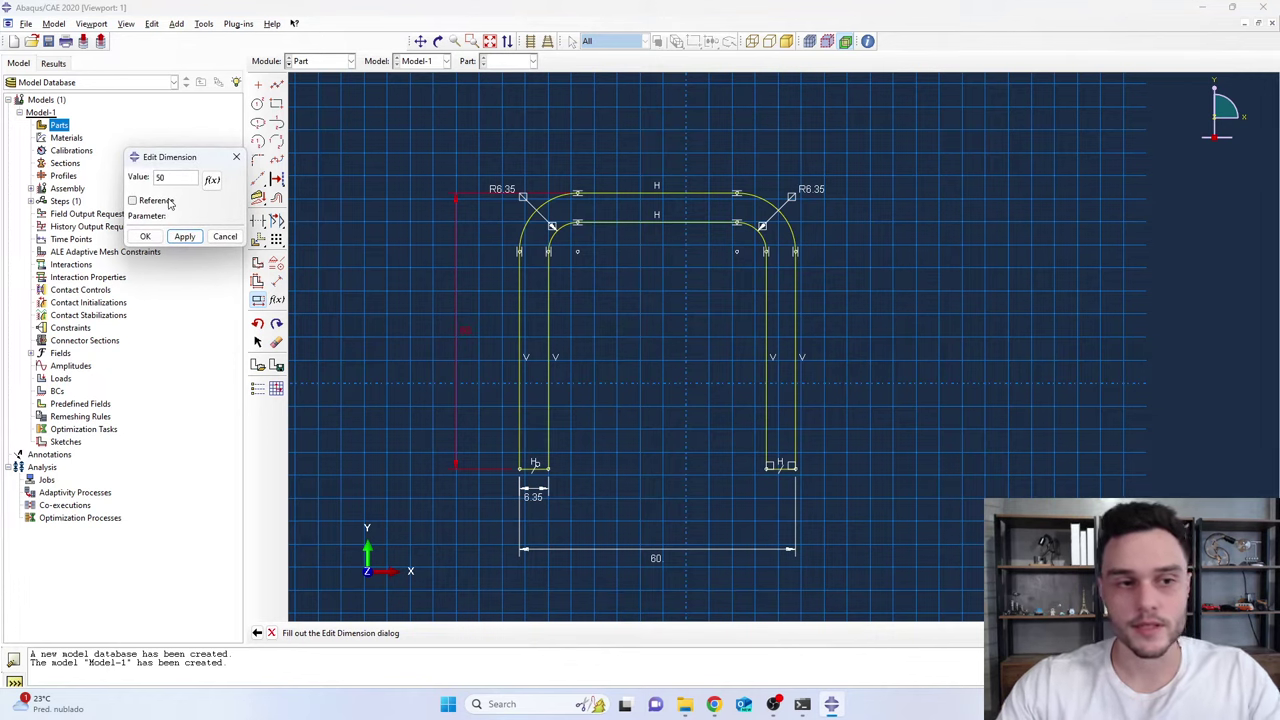
{"action": "left_click", "coordinate": [185, 236]}
{"action": "left_click", "coordinate": [145, 237]}
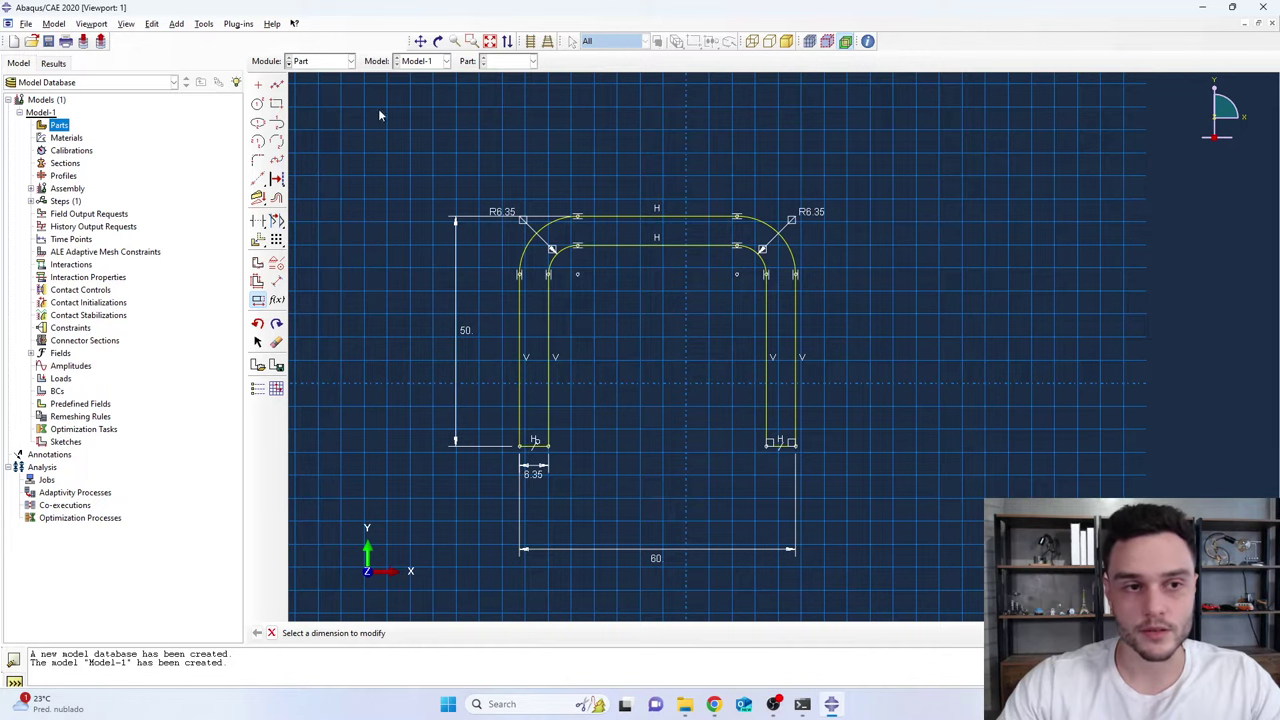
{"action": "key", "text": "Escape"}
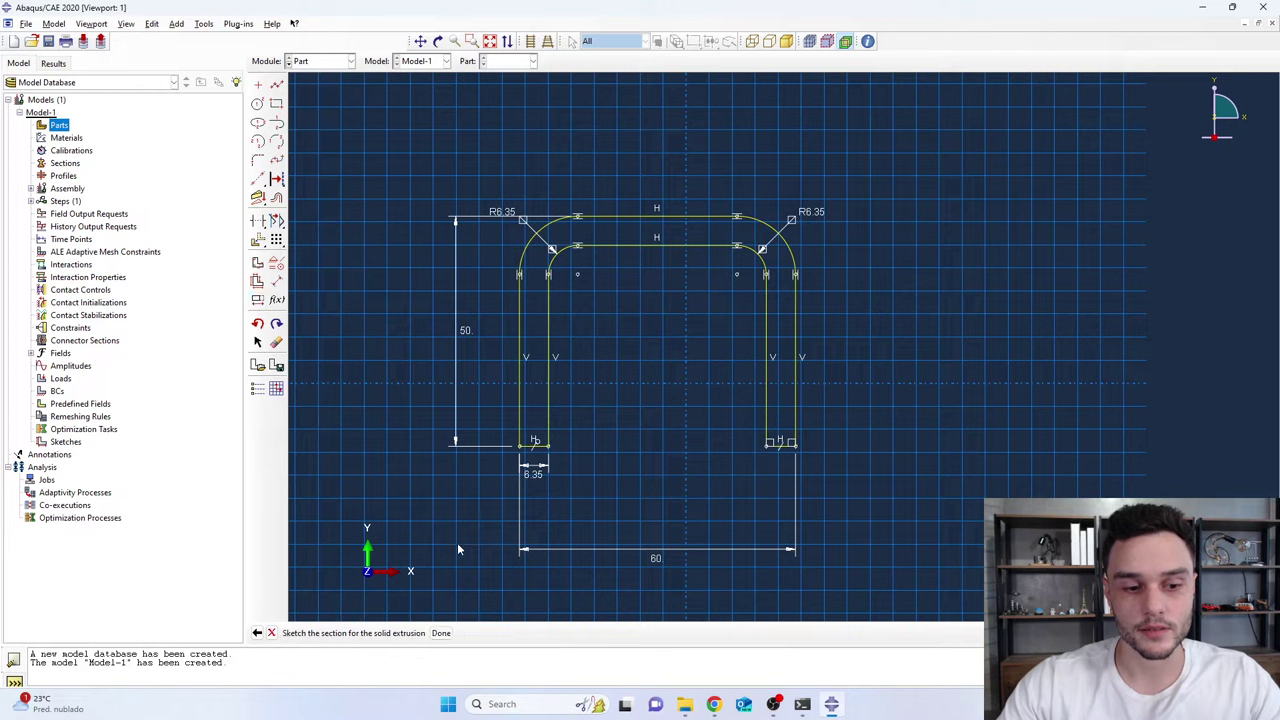
Finish the bracket sketch and extrude it as a blind solid with a depth of 50
{"action": "left_click", "coordinate": [441, 634]}
{"action": "left_click_drag", "start_coordinate": [66, 116], "coordinate": [285, 164]}
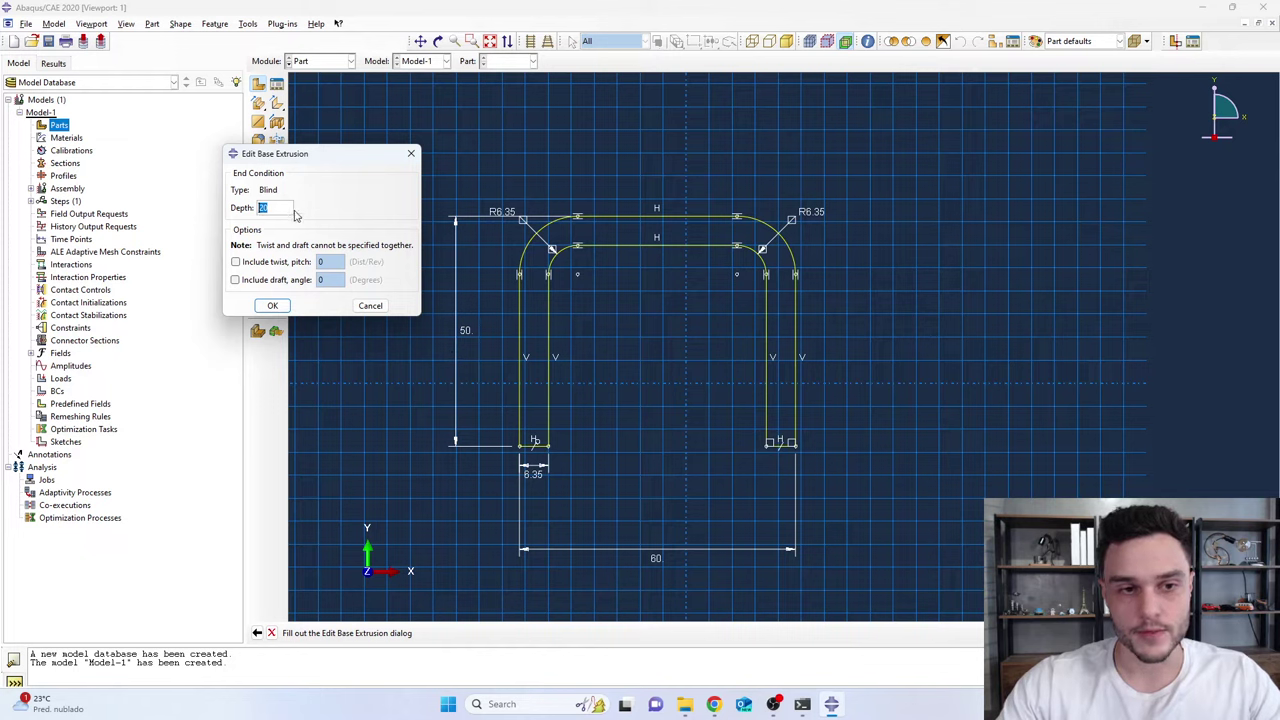
{"action": "type", "text": "50"}
{"action": "left_click", "coordinate": [276, 306]}
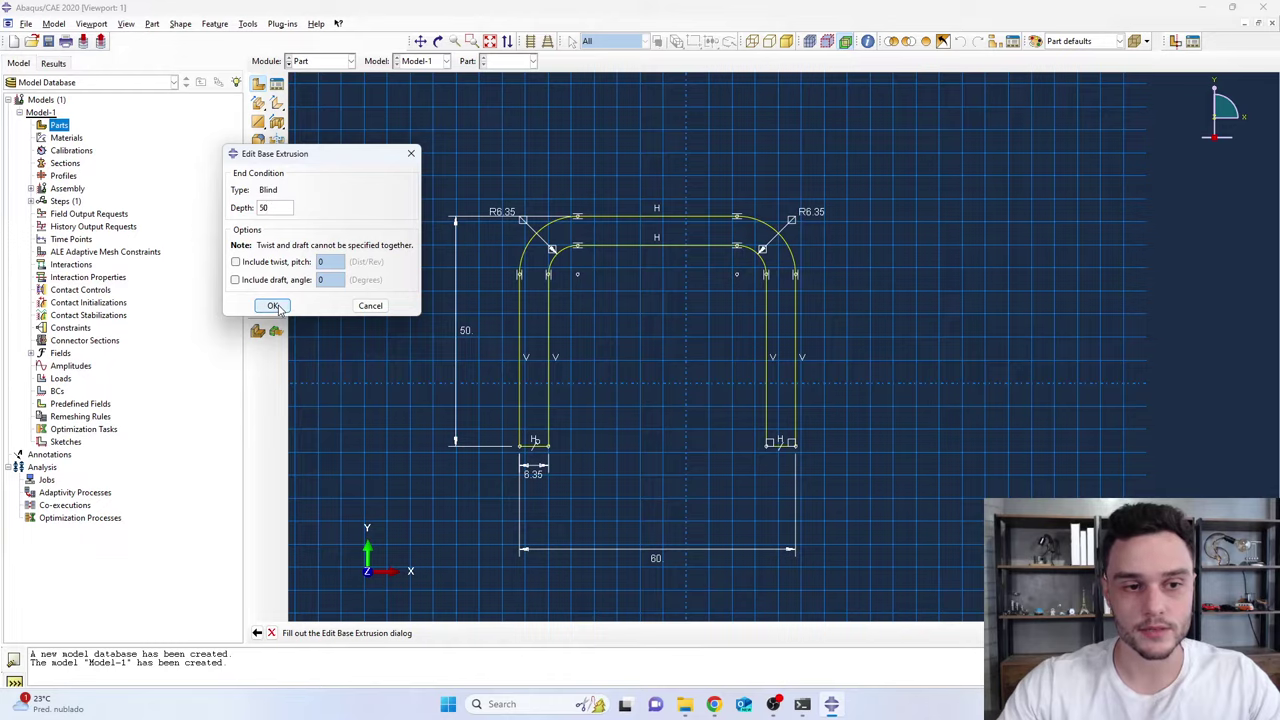
{"action": "scroll", "coordinate": [565, 275], "scroll_direction": "up", "scroll_amount": 4}
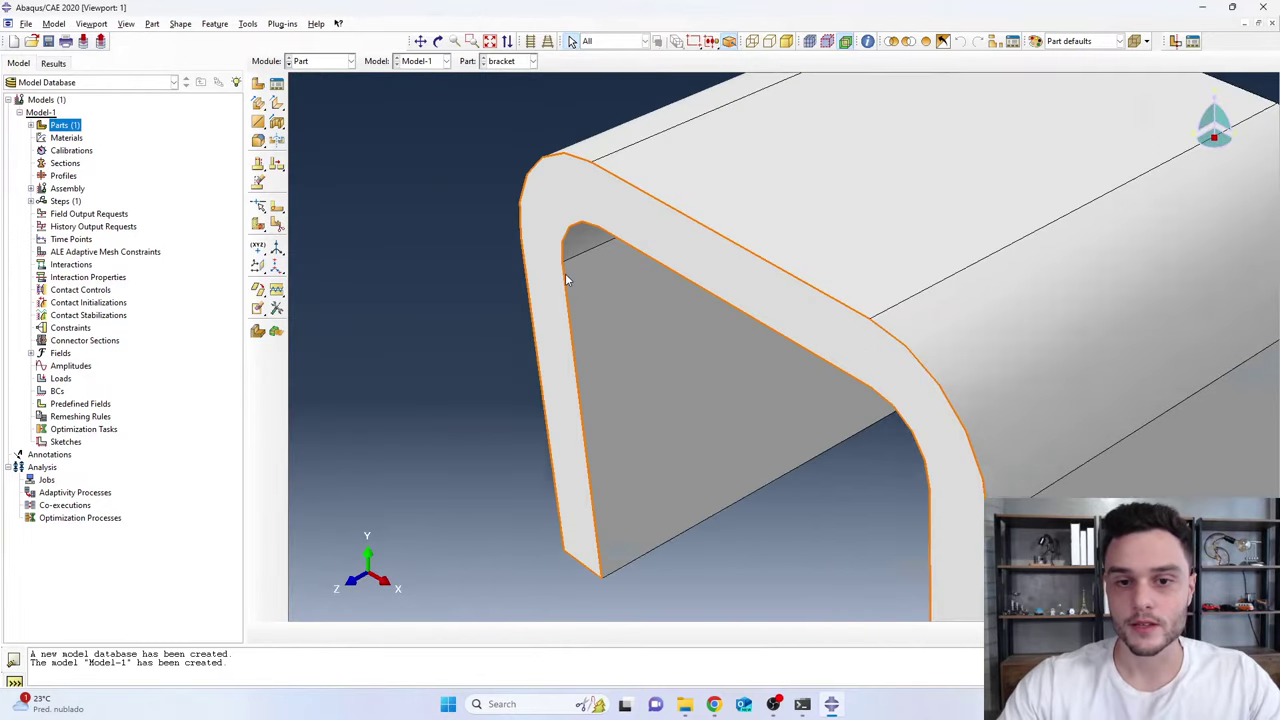
{"action": "scroll", "coordinate": [563, 273], "scroll_direction": "down", "scroll_amount": 3}
{"action": "left_click_drag", "start_coordinate": [563, 273], "coordinate": [915, 329], "text": "ctrl+alt"}
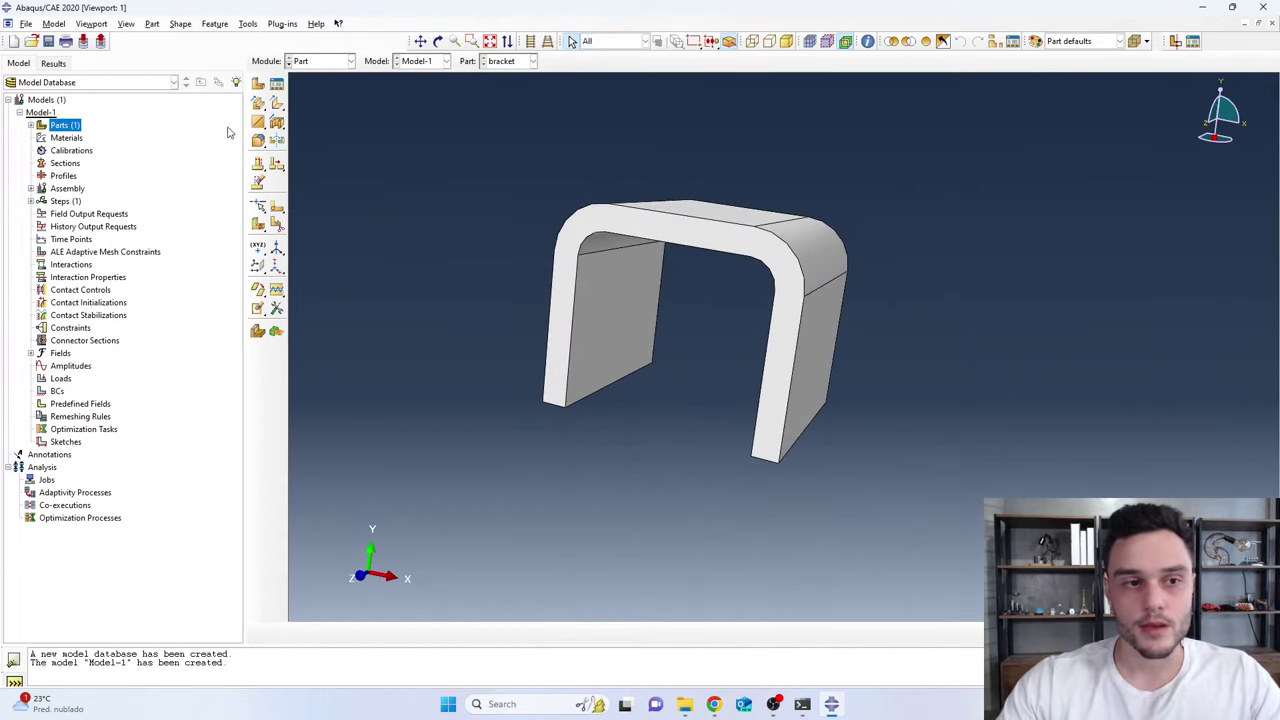
Open the section sketch of the bracket's solid extrusion for editing
{"action": "left_click", "coordinate": [30, 125]}
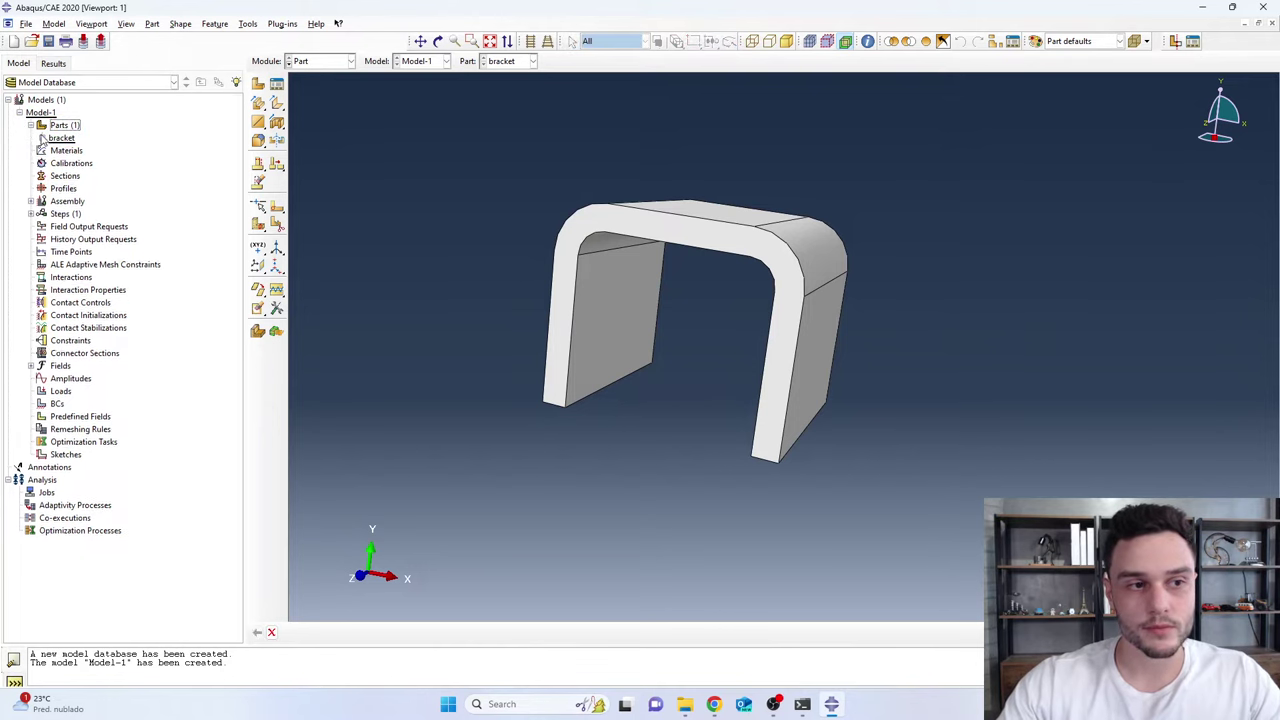
{"action": "left_click", "coordinate": [42, 137]}
{"action": "double_click", "coordinate": [86, 150]}
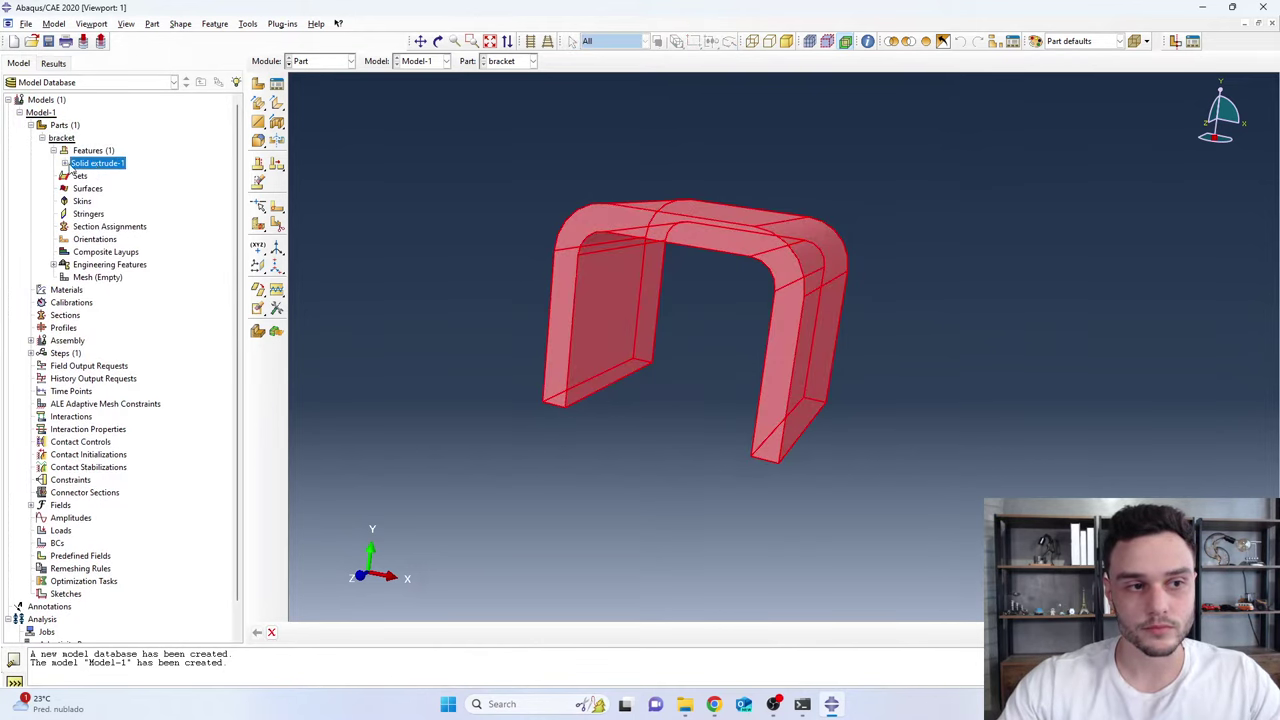
{"action": "double_click", "coordinate": [97, 163]}
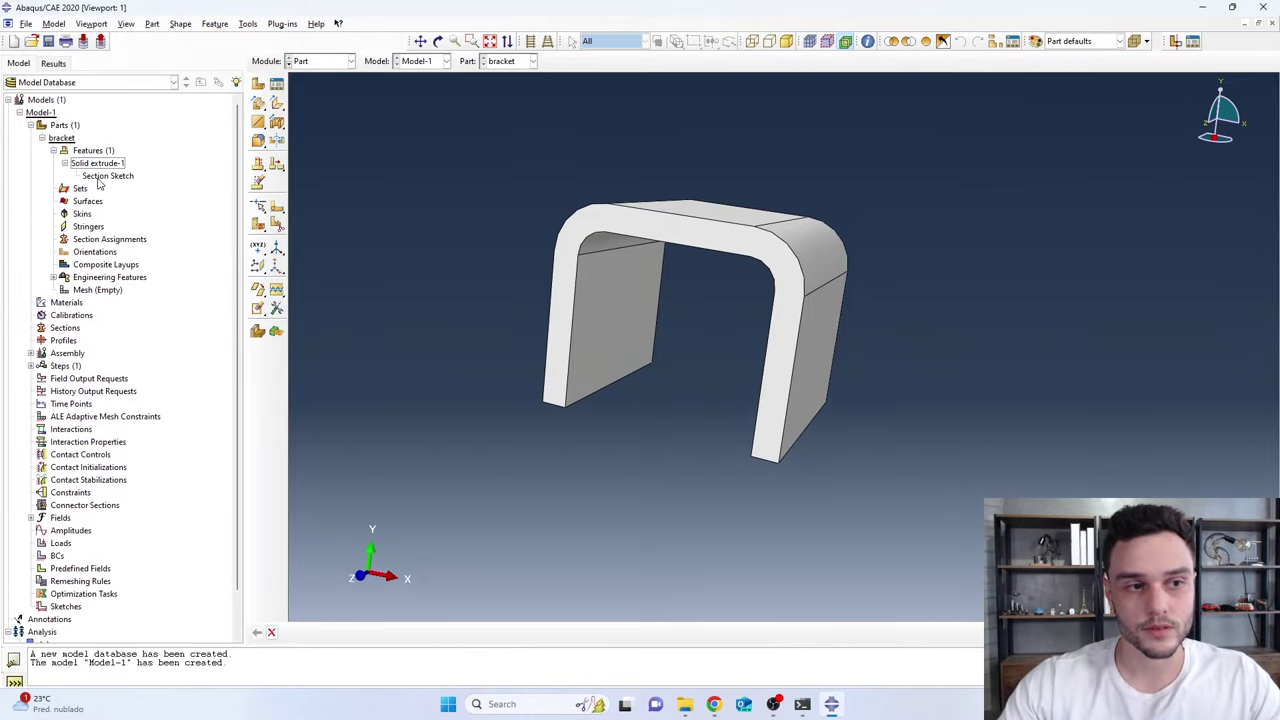
{"action": "left_click", "coordinate": [61, 138]}
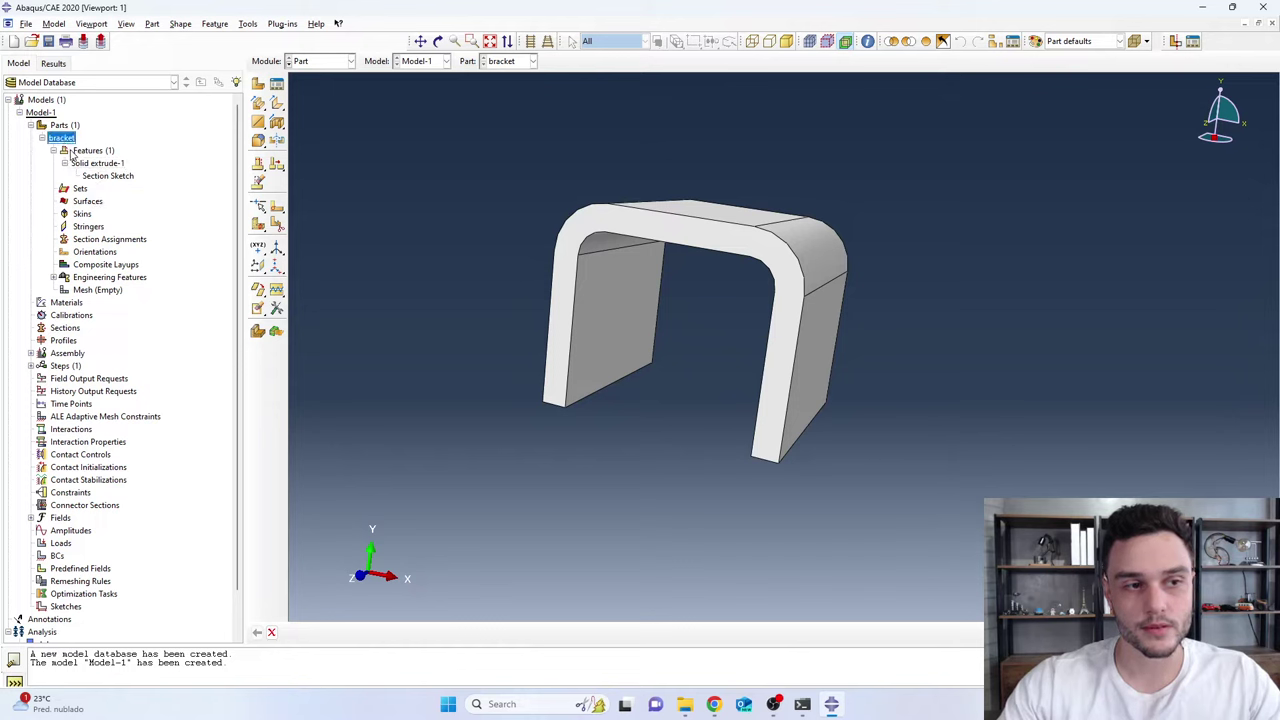
{"action": "left_click", "coordinate": [88, 152]}
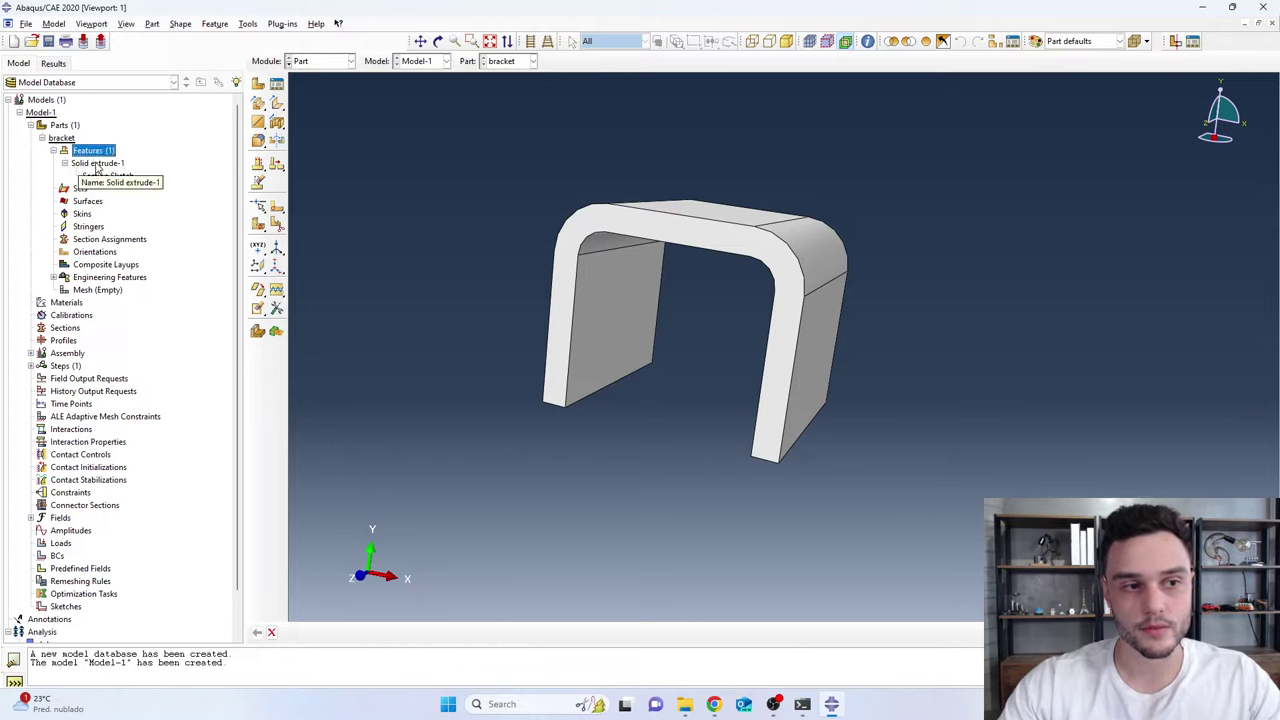
{"action": "left_click", "coordinate": [98, 166]}
{"action": "left_click", "coordinate": [102, 178]}
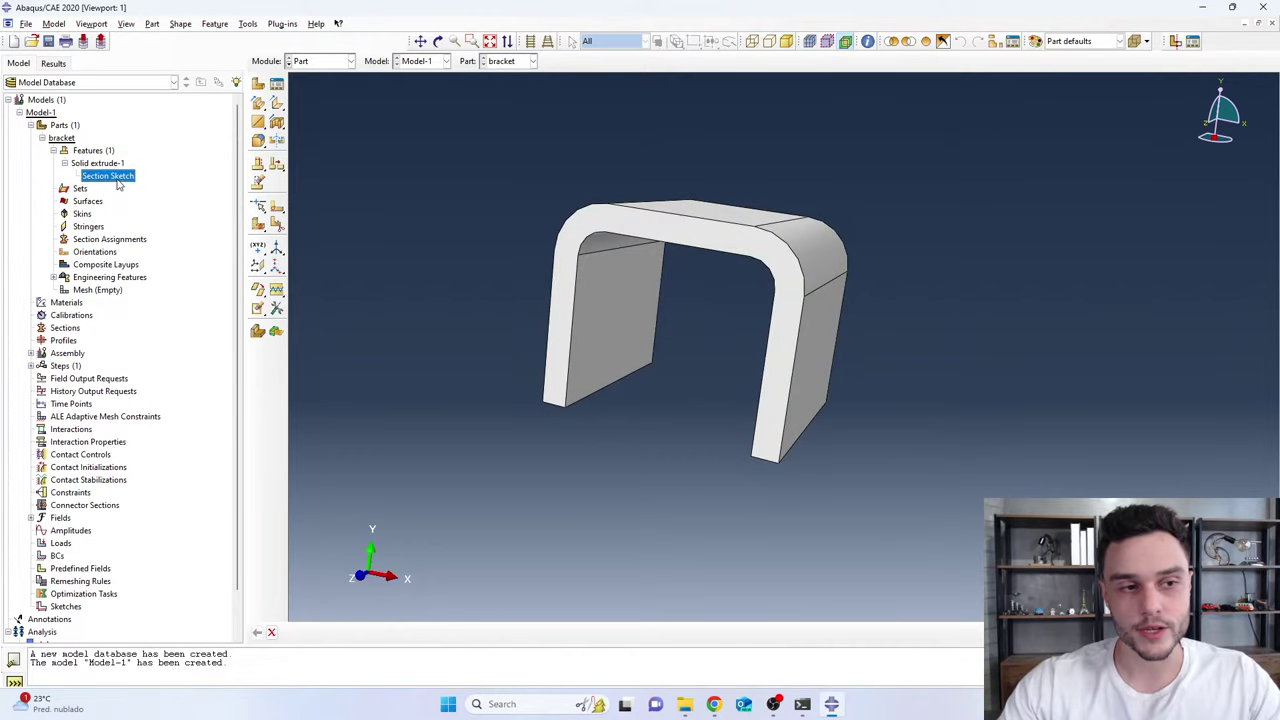
{"action": "double_click", "coordinate": [118, 178]}
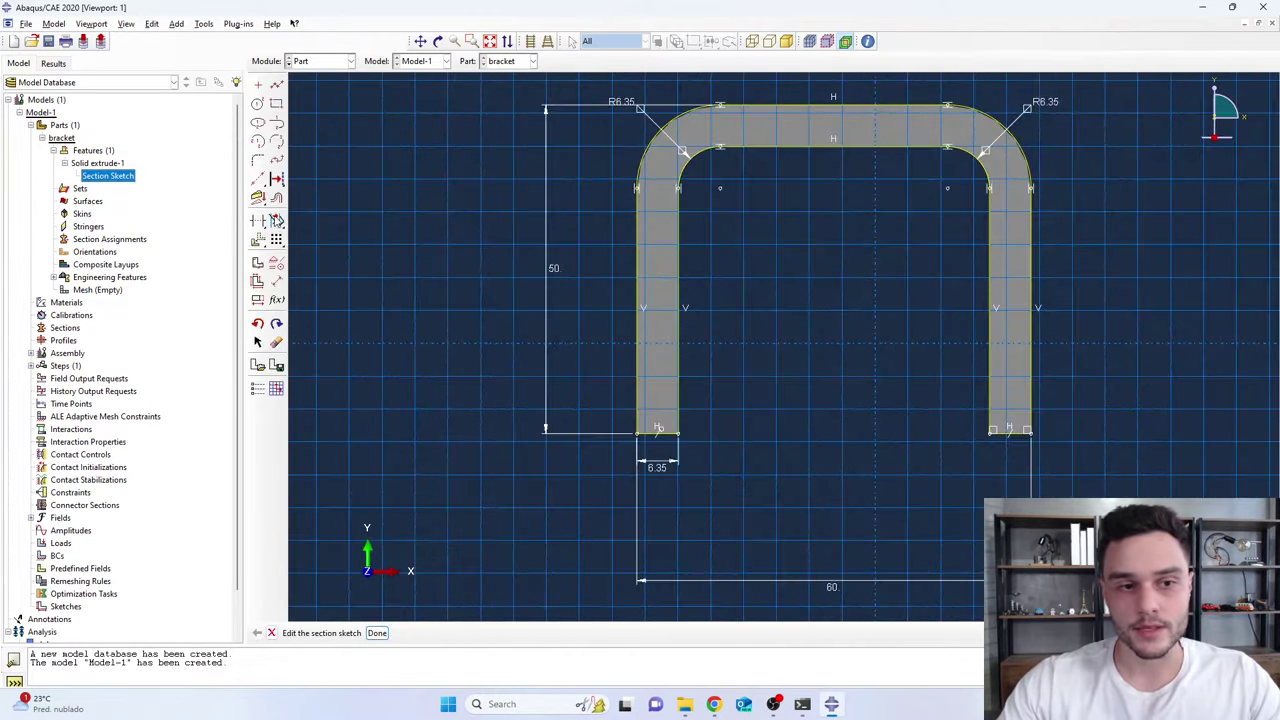
Set the overall width dimension of the bracket's section sketch to 50
{"action": "left_click", "coordinate": [258, 300]}
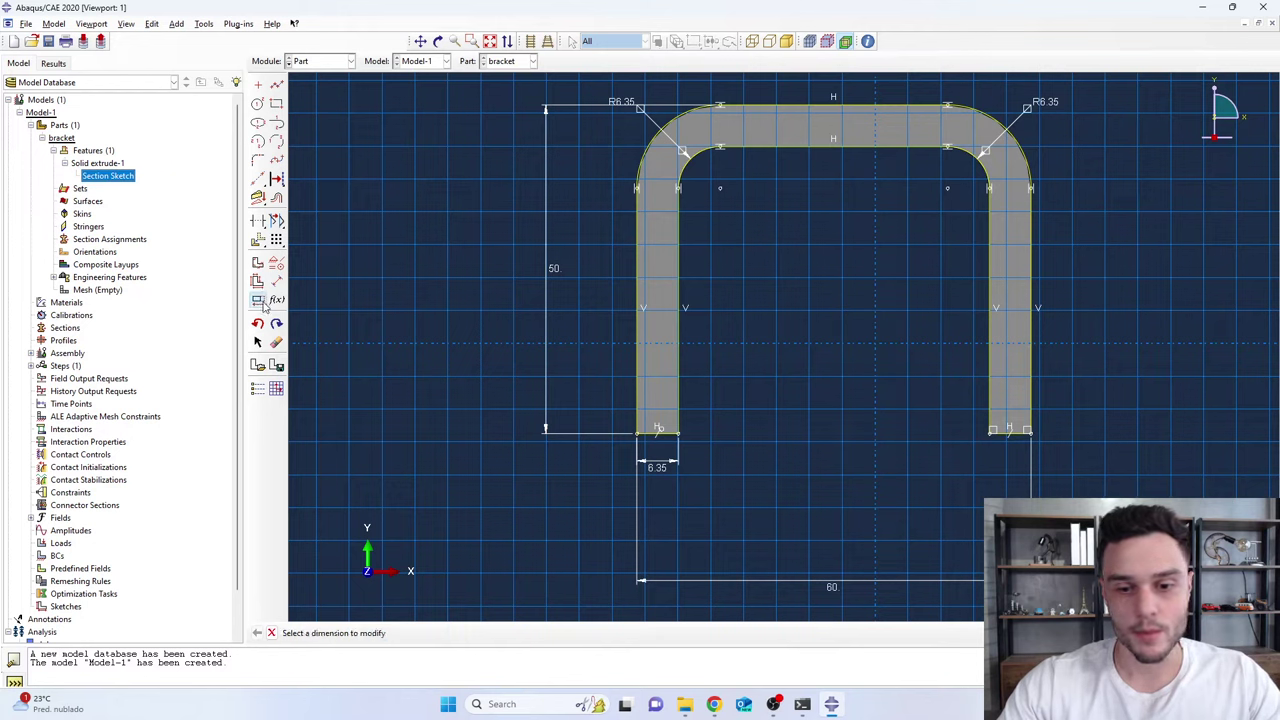
{"action": "left_click", "coordinate": [848, 588]}
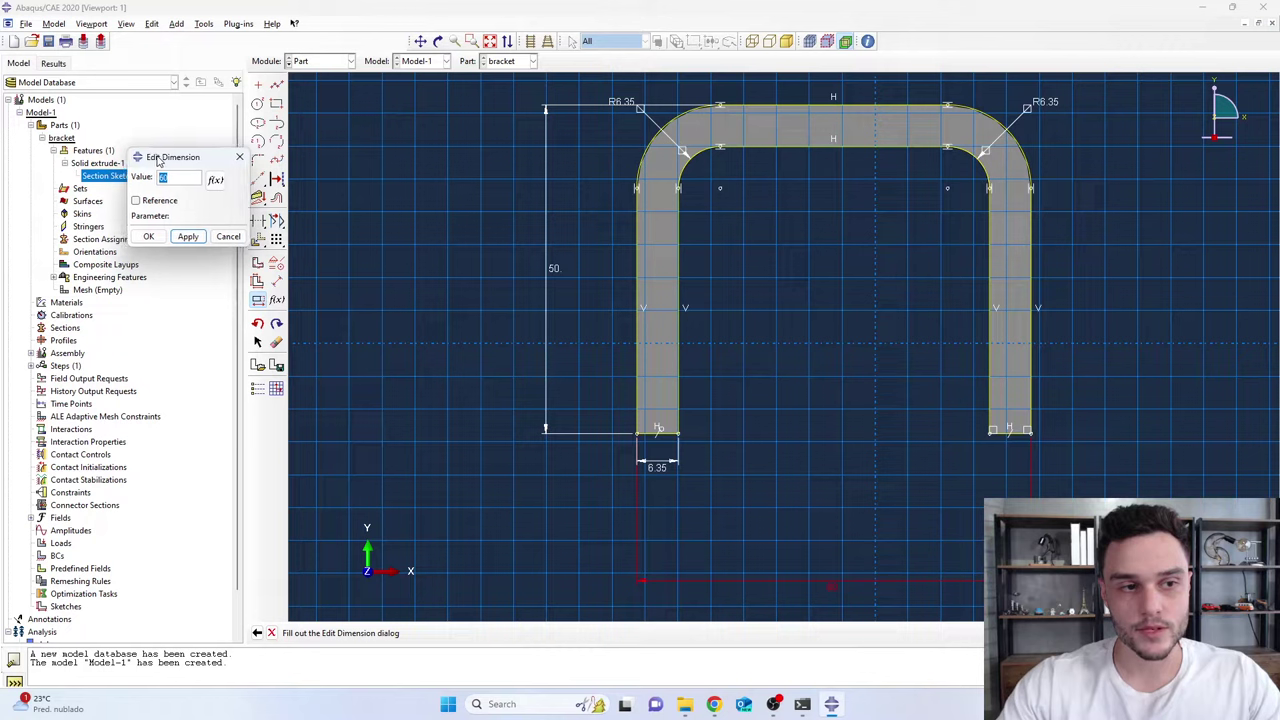
{"action": "type", "text": "50"}
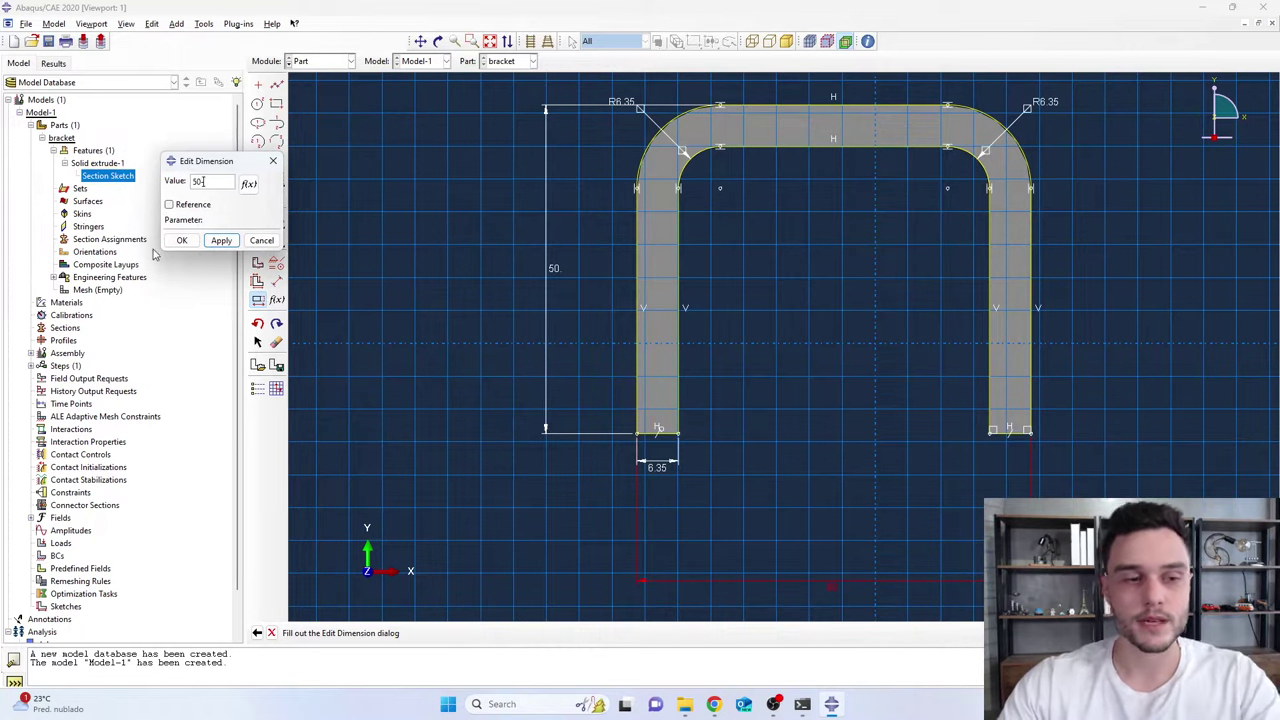
{"action": "left_click", "coordinate": [219, 241]}
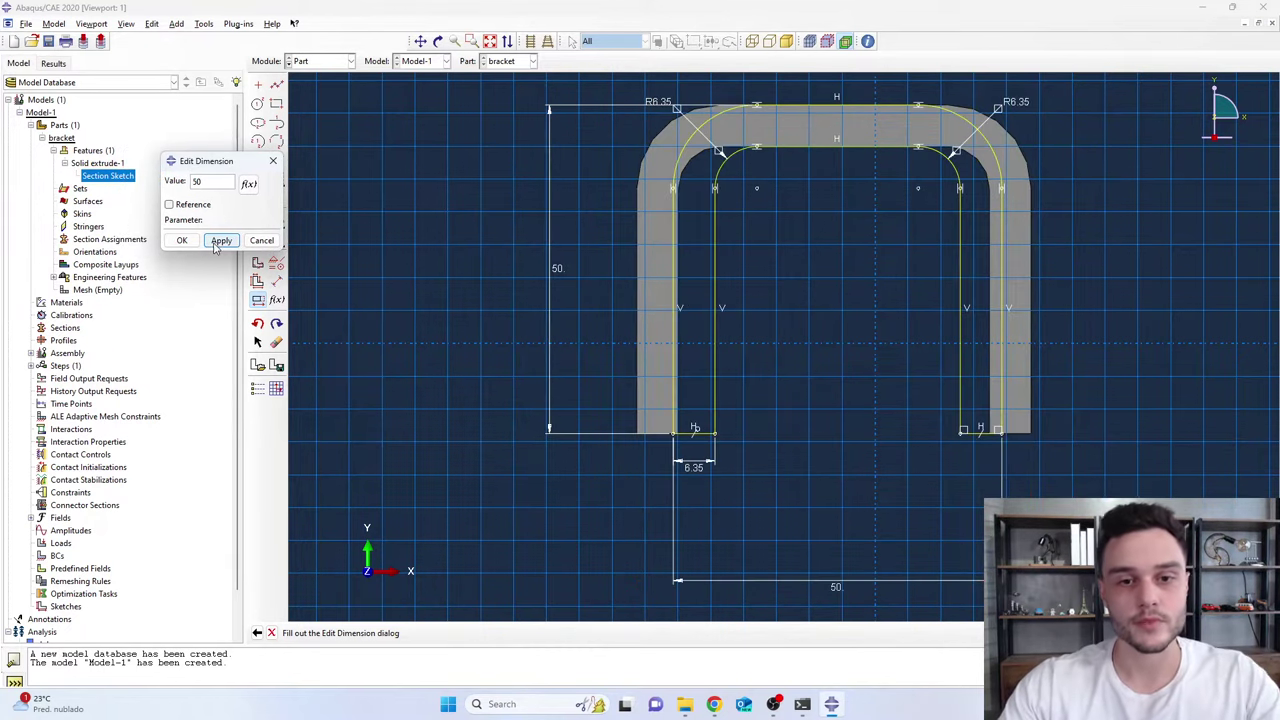
{"action": "left_click", "coordinate": [182, 241]}
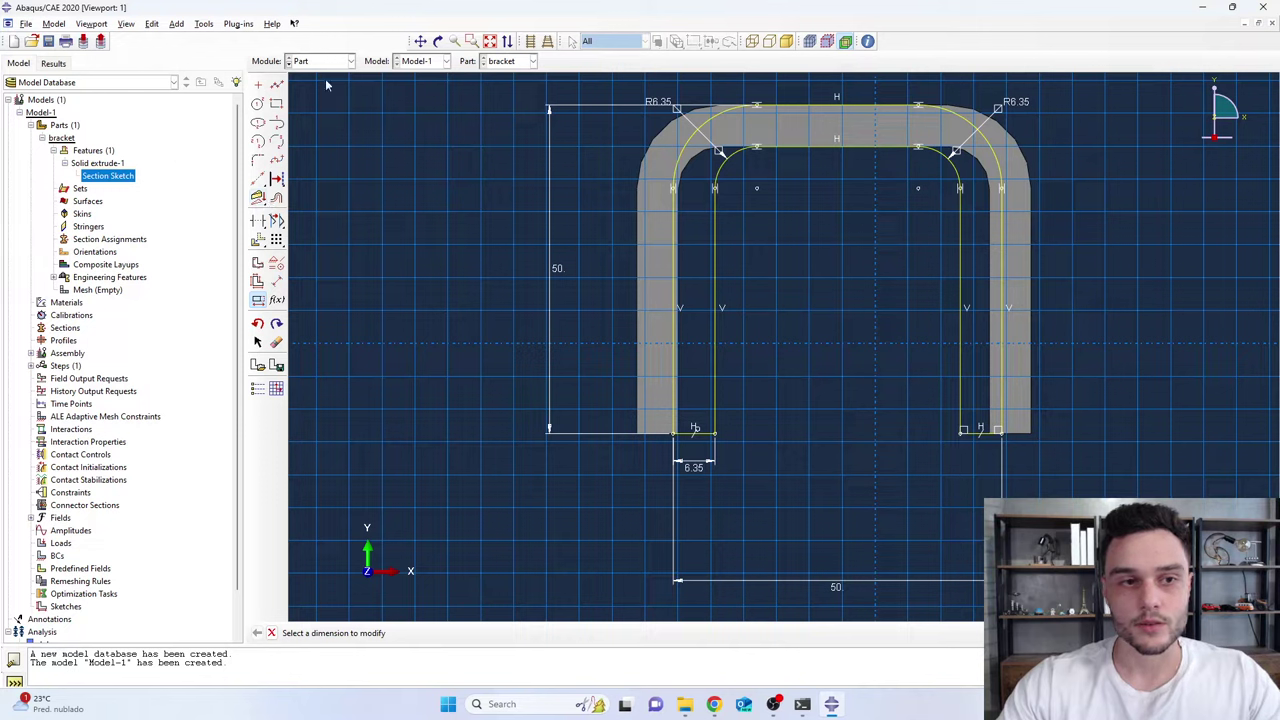
{"action": "key", "text": "Escape"}
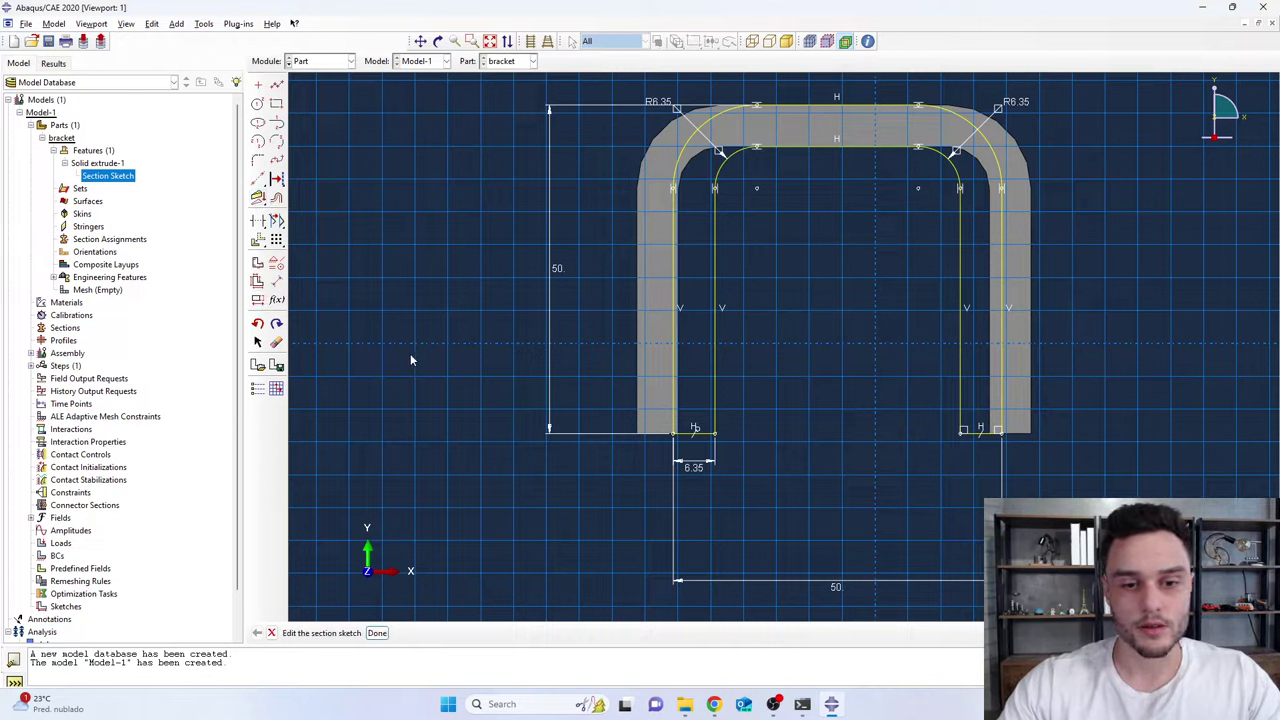
Finish editing the bracket's section sketch and regenerate the part's features so the new sketch dimensions are applied
{"action": "left_click", "coordinate": [377, 633]}
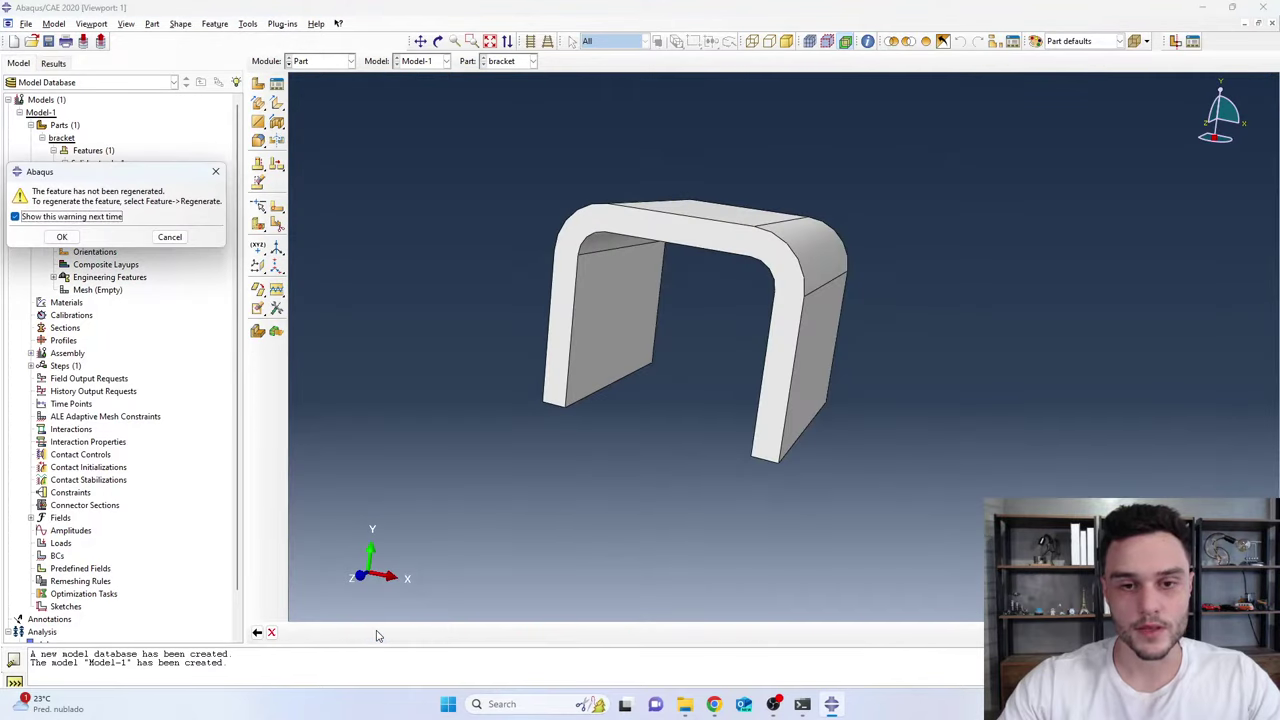
{"action": "left_click", "coordinate": [64, 237]}
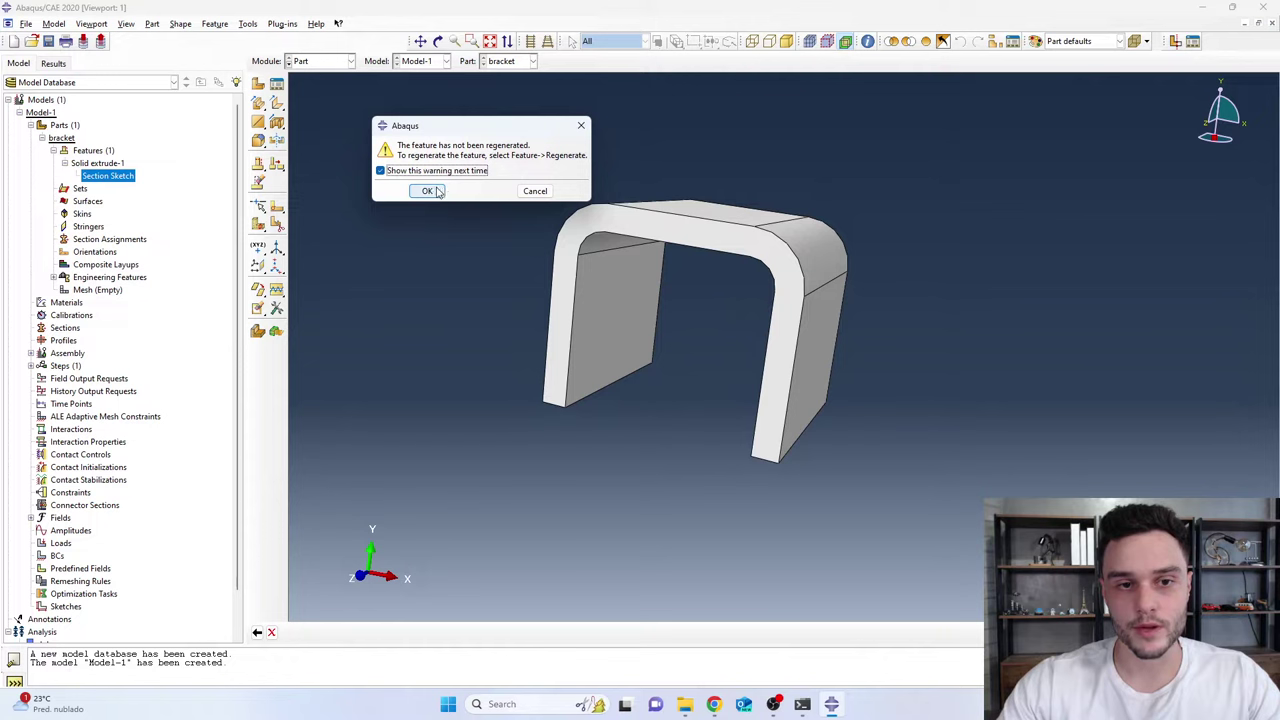
{"action": "left_click", "coordinate": [424, 193]}
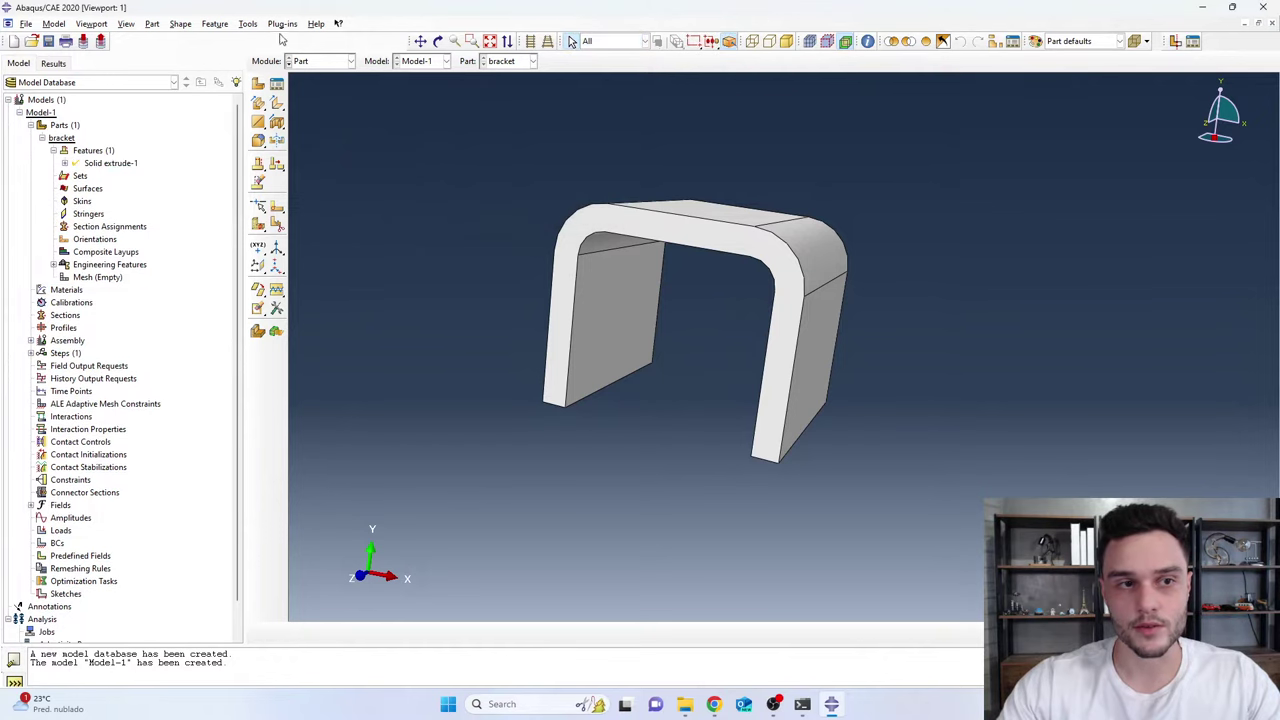
{"action": "left_click", "coordinate": [215, 25]}
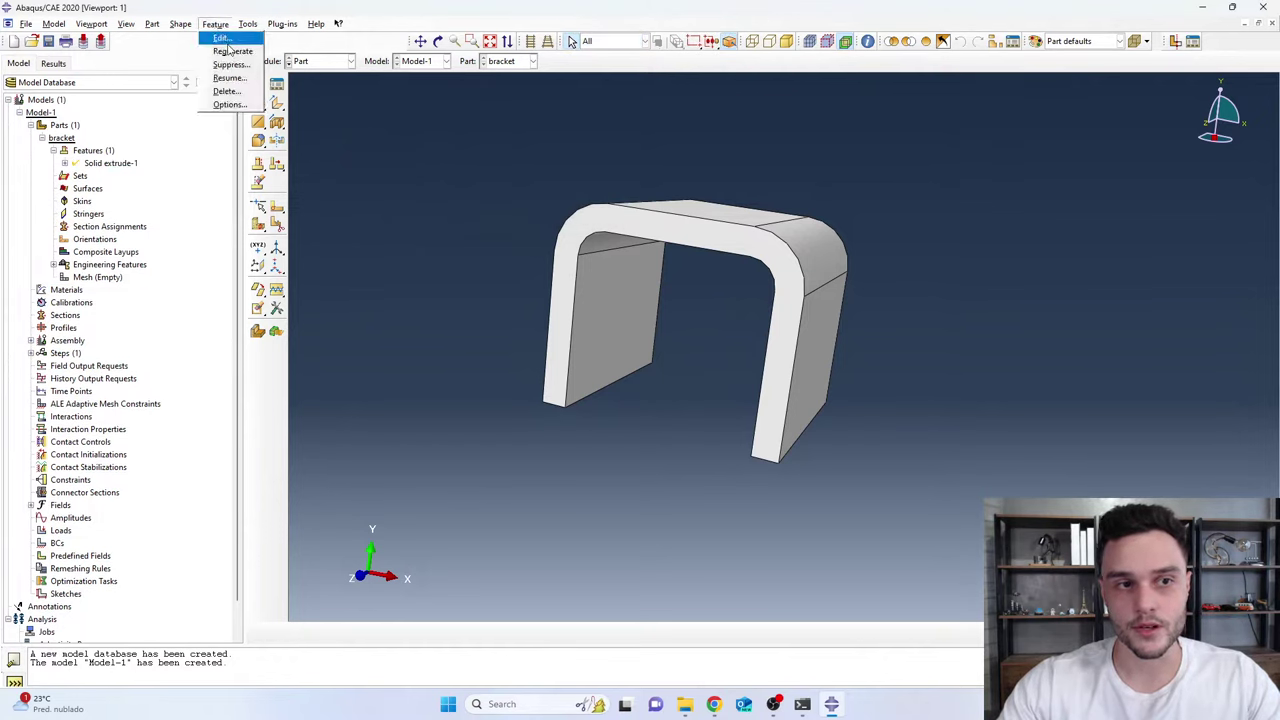
{"action": "left_click", "coordinate": [231, 52]}
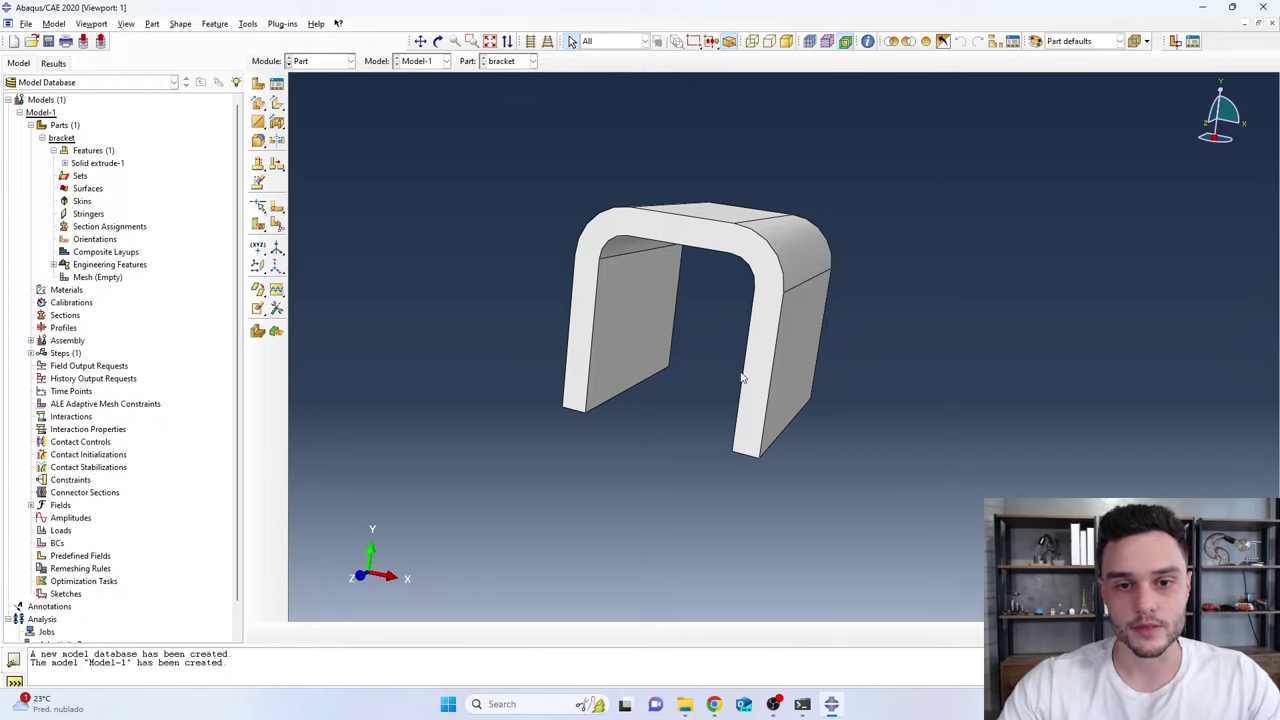
{"action": "left_click_drag", "start_coordinate": [790, 275], "coordinate": [754, 293], "text": "ctrl+alt"}
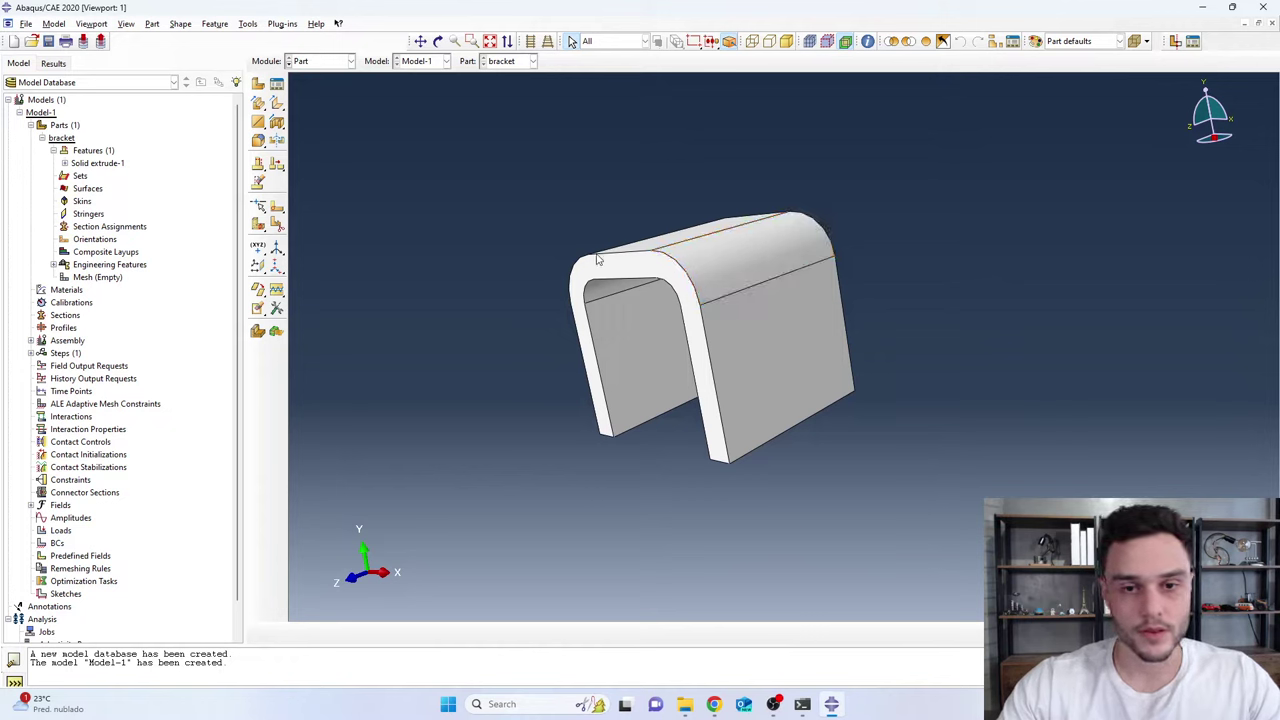
{"action": "left_click_drag", "start_coordinate": [705, 238], "coordinate": [747, 256], "text": "ctrl+alt"}
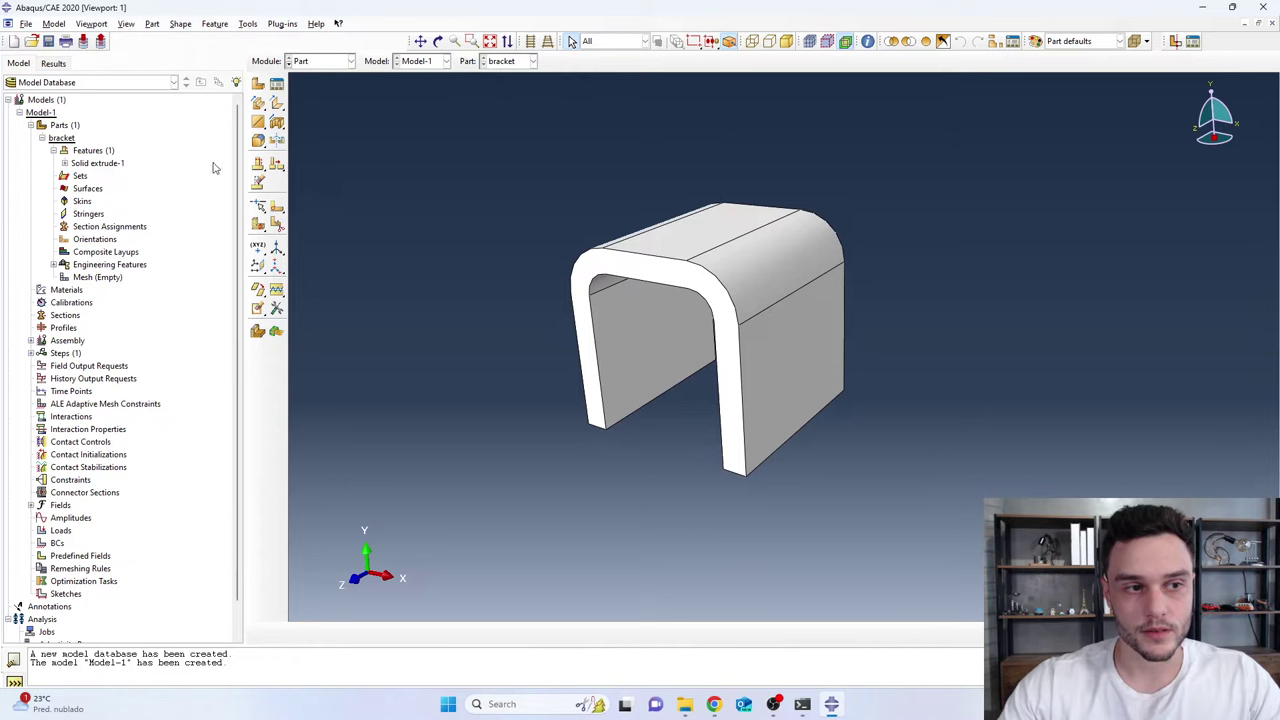
Set the depth of the bracket's solid extrusion to 40 and apply the change with regeneration
{"action": "left_click", "coordinate": [93, 151]}
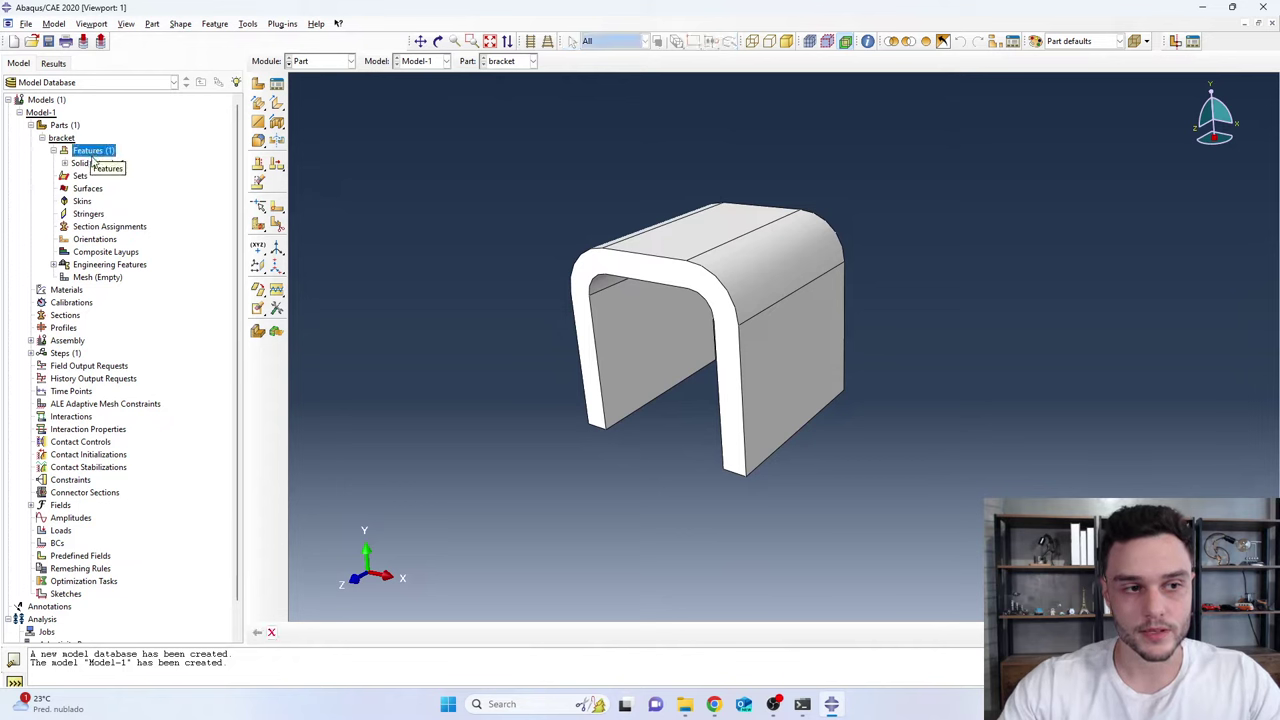
{"action": "left_click", "coordinate": [95, 163]}
{"action": "double_click", "coordinate": [111, 166]}
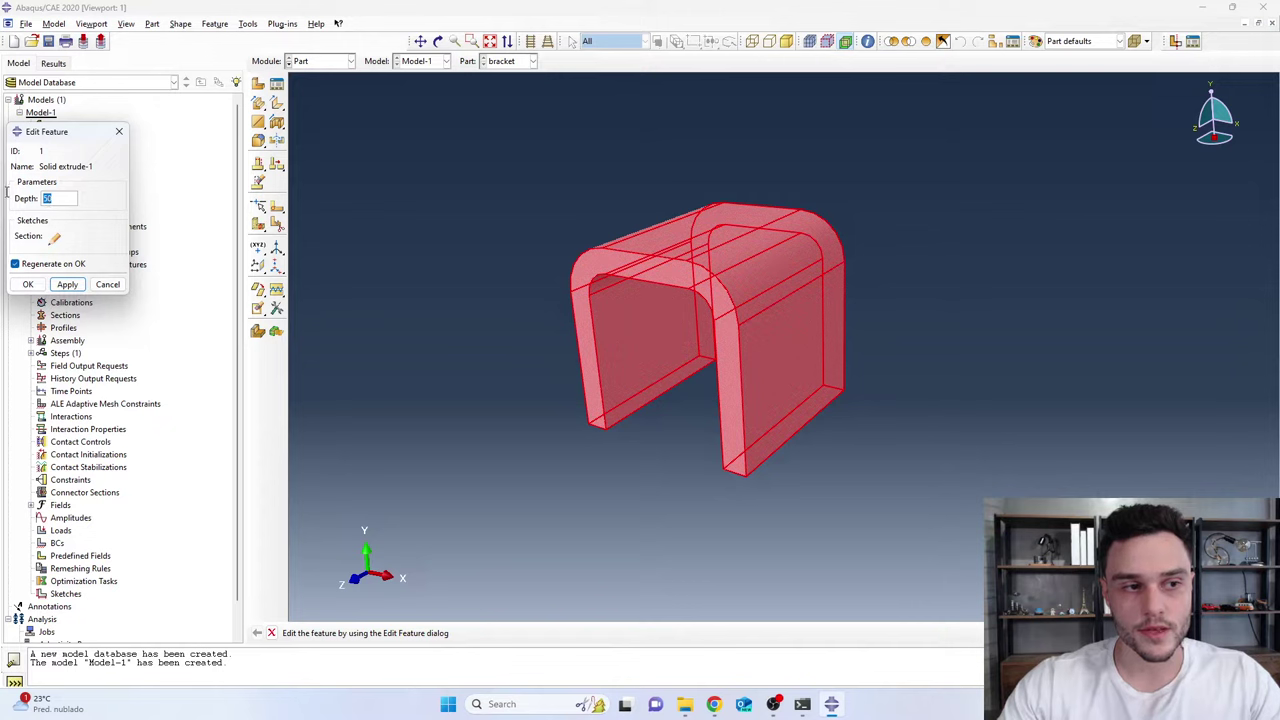
{"action": "type", "text": "40"}
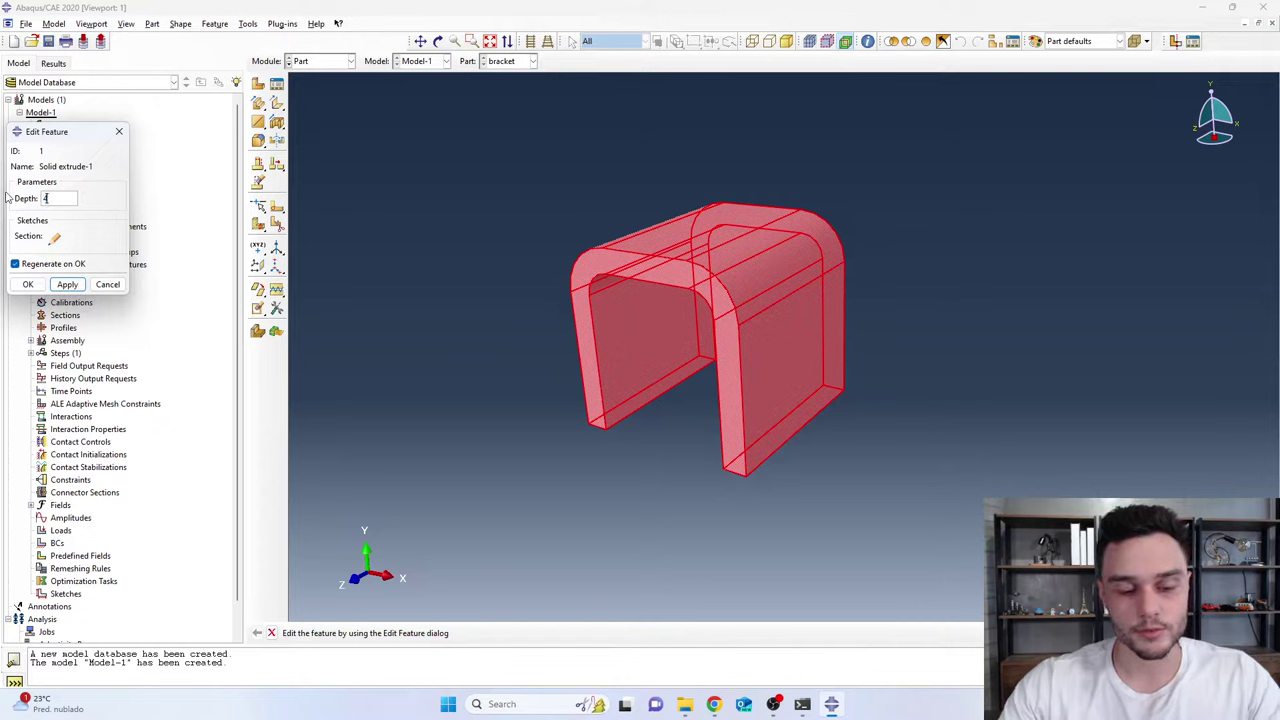
{"action": "left_click", "coordinate": [67, 284]}
{"action": "left_click_drag", "start_coordinate": [720, 334], "coordinate": [617, 275], "text": "ctrl+alt"}
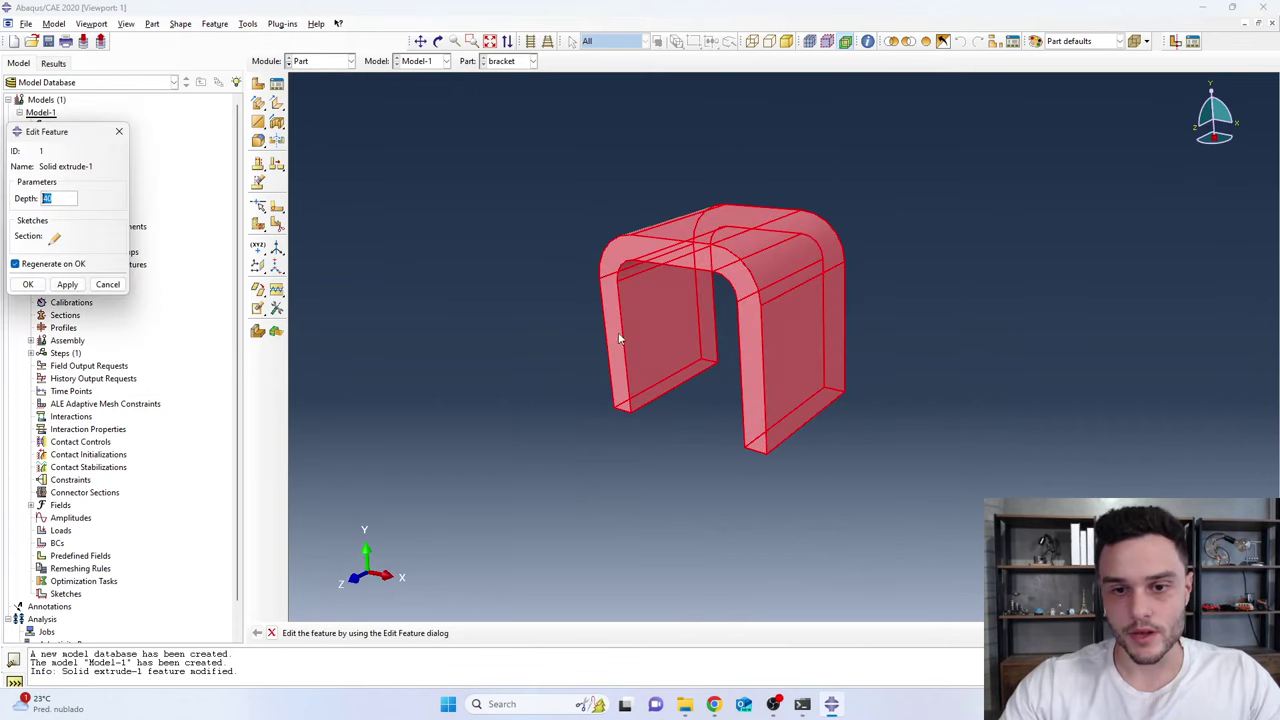
{"action": "left_click", "coordinate": [26, 284]}
Start an extruded cut on the bracket leg's flat outer side face, using its front vertical edge as the vertical right-hand sketch orientation
{"action": "left_click_drag", "start_coordinate": [686, 293], "coordinate": [643, 343], "text": "ctrl+alt"}
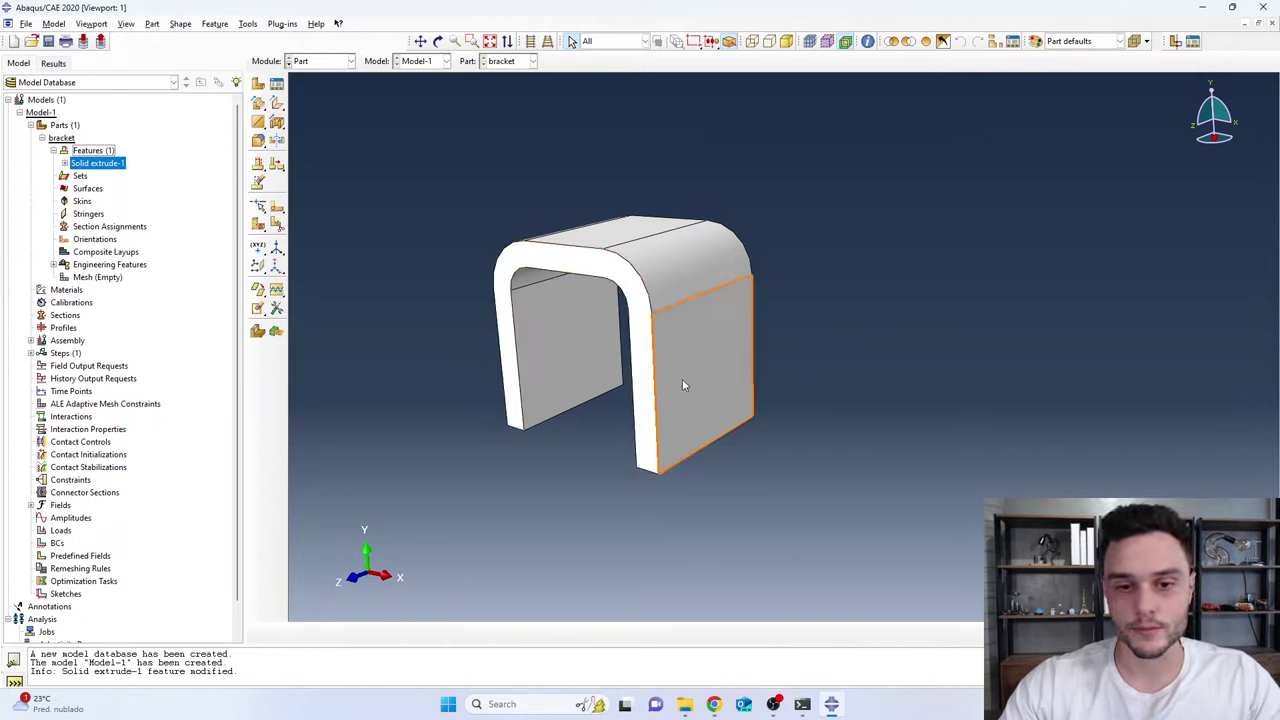
{"action": "left_click_drag", "start_coordinate": [702, 412], "coordinate": [622, 346], "text": "ctrl+alt"}
{"action": "left_click", "coordinate": [676, 354]}
{"action": "left_click", "coordinate": [907, 316]}
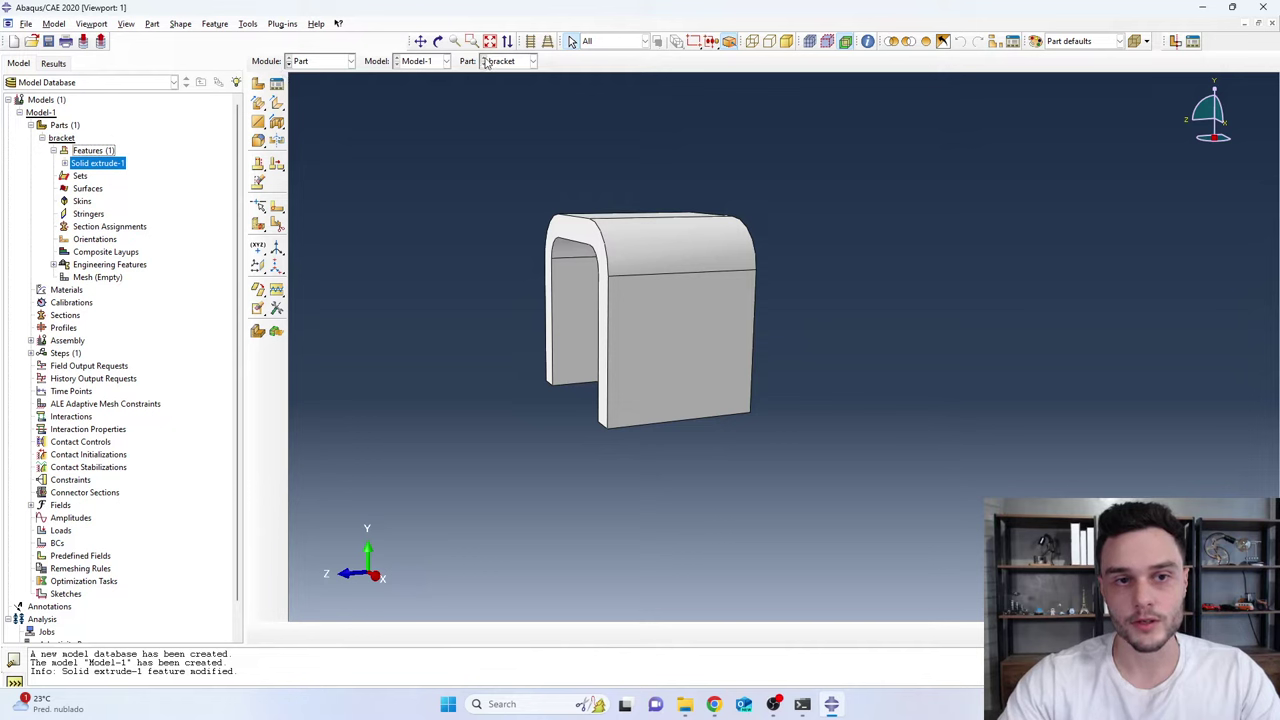
{"action": "left_click", "coordinate": [514, 62]}
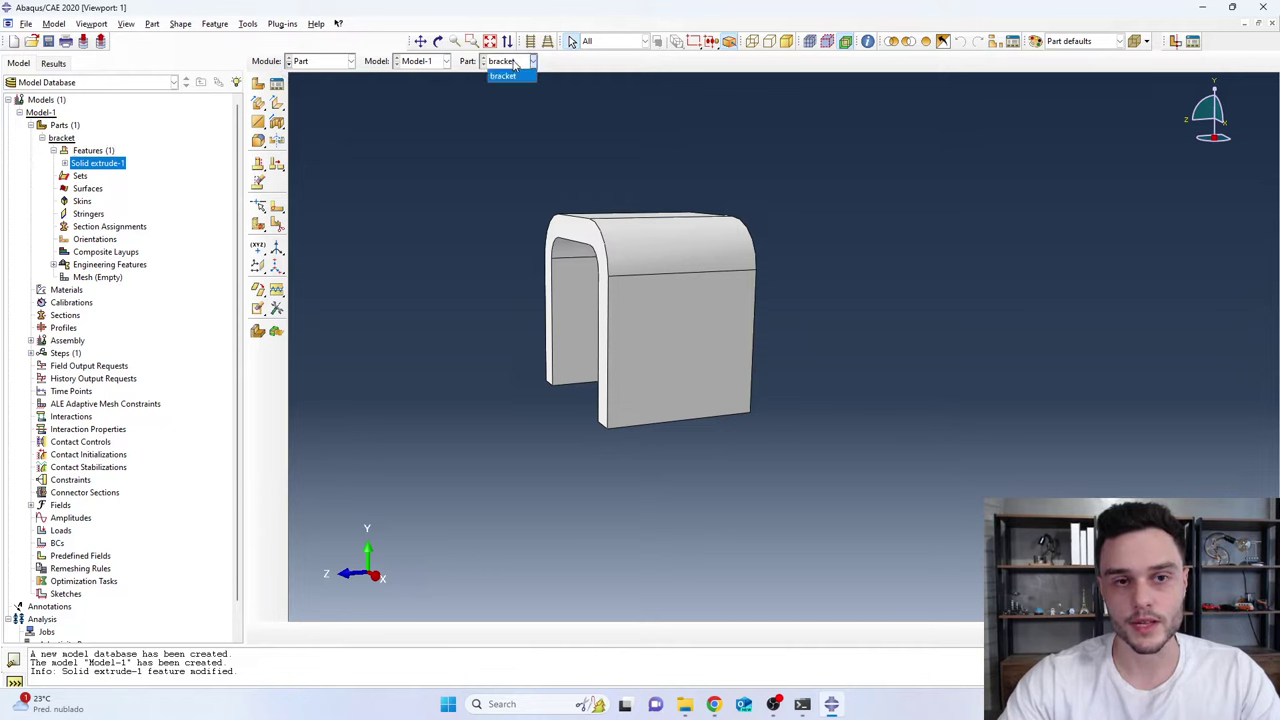
{"action": "left_click", "coordinate": [502, 76]}
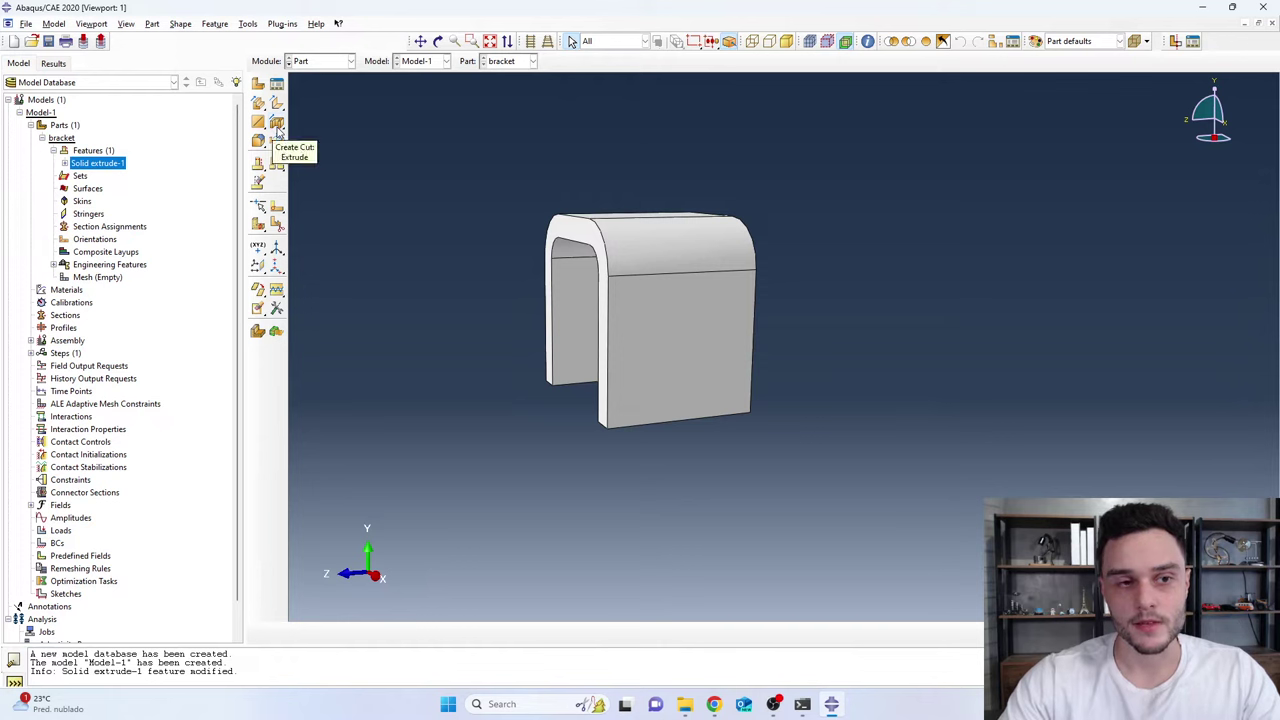
{"action": "left_click", "coordinate": [277, 123]}
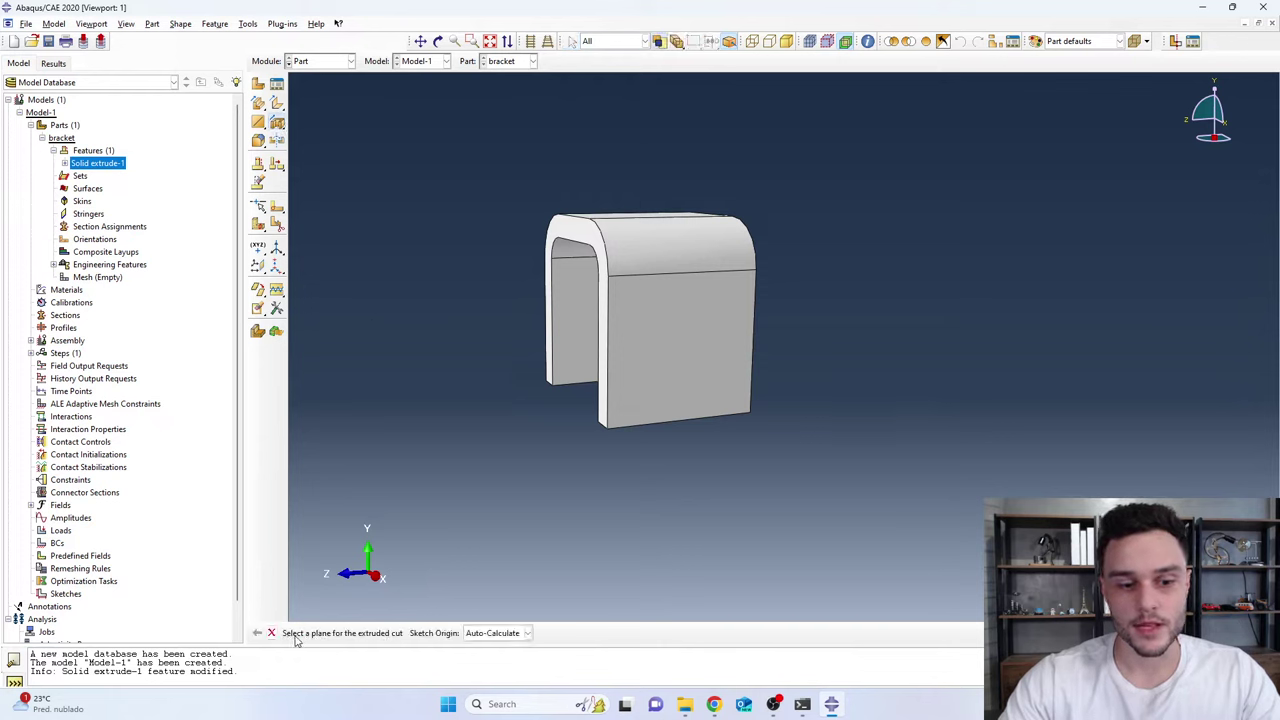
{"action": "left_click", "coordinate": [662, 344]}
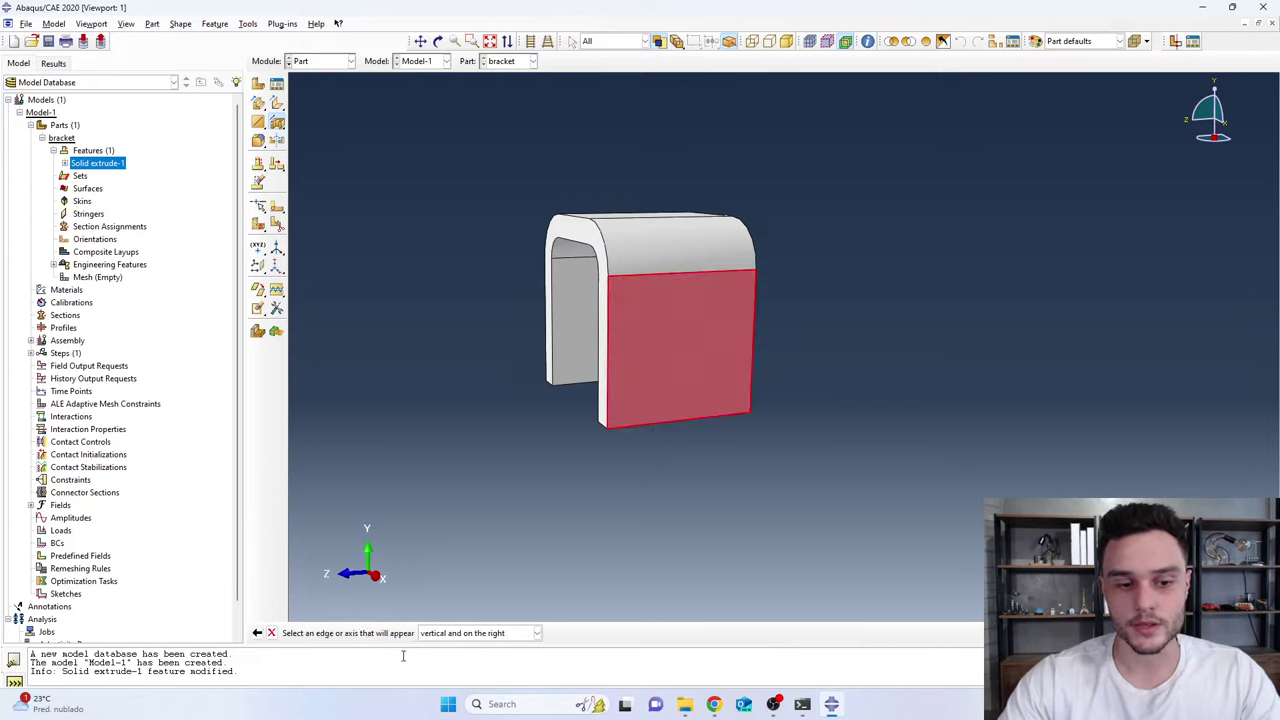
{"action": "left_click", "coordinate": [609, 317]}
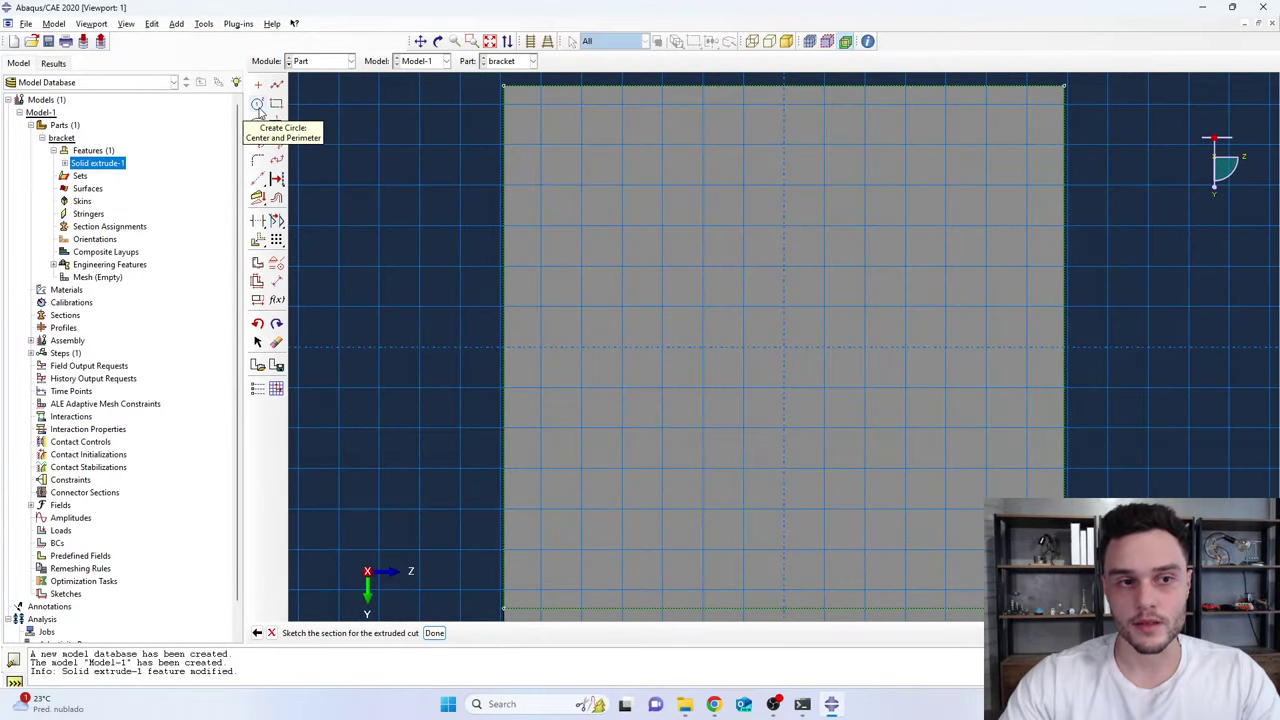
Sketch a circle with a radius of about 8.17 centred on the sketch origin of the bracket's side face
{"action": "left_click", "coordinate": [258, 105]}
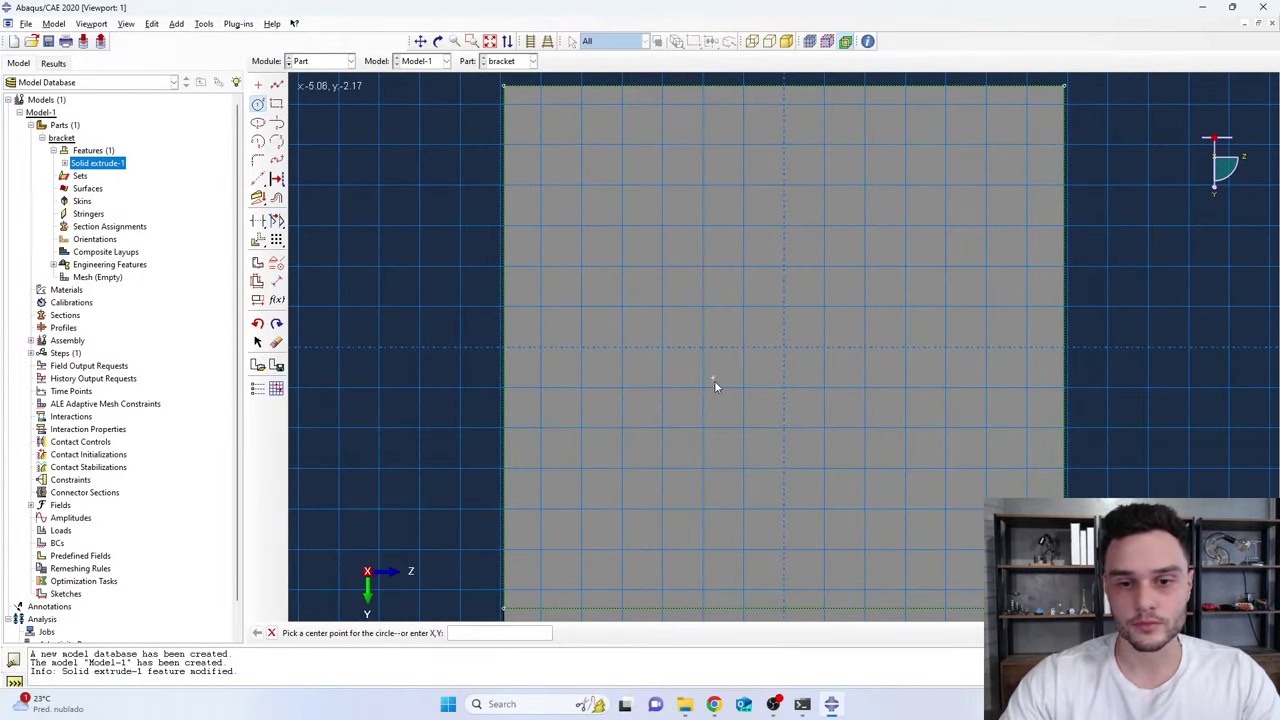
{"action": "left_click", "coordinate": [785, 348]}
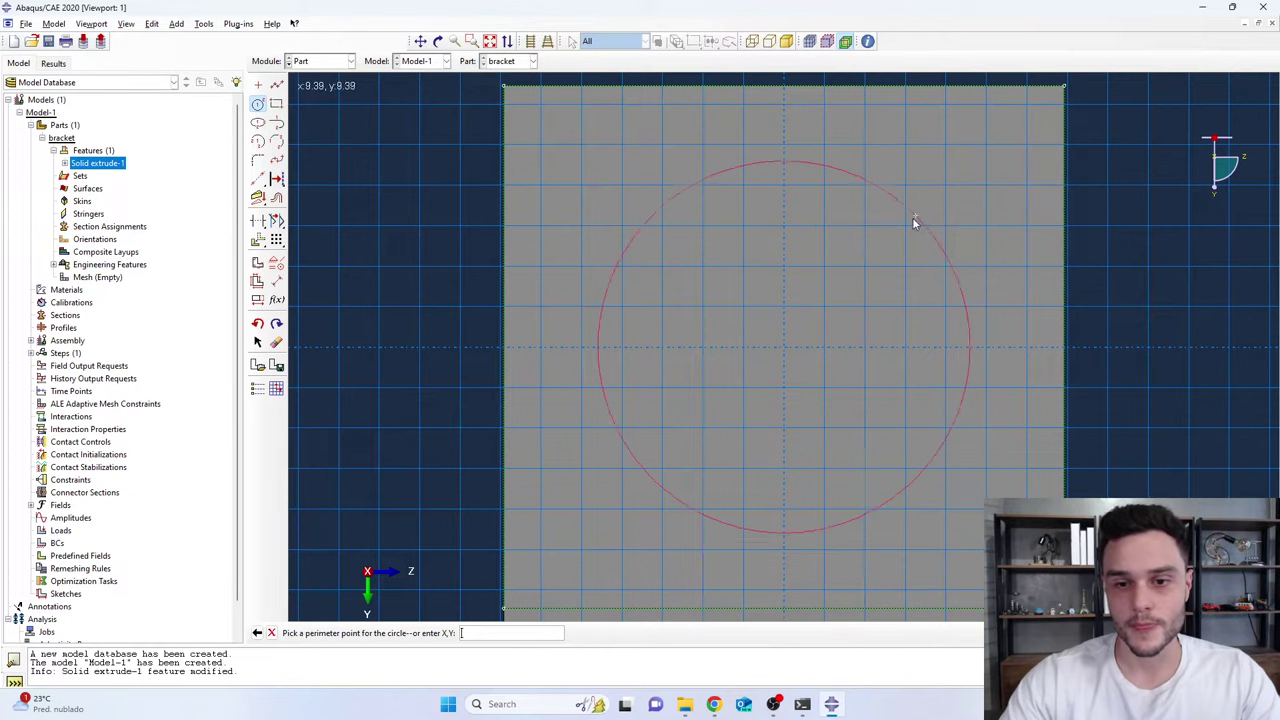
{"action": "left_click", "coordinate": [866, 265]}
{"action": "scroll", "coordinate": [650, 258], "scroll_direction": "down", "scroll_amount": 3}
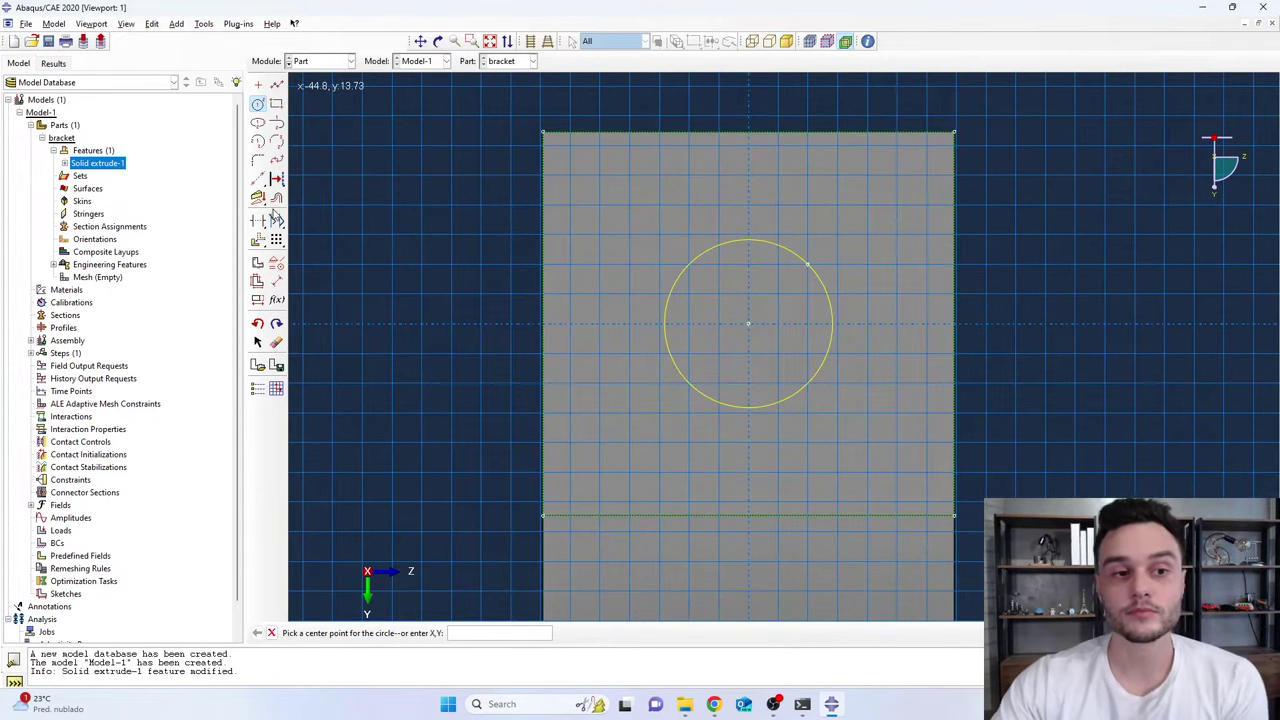
Add a radius dimension to the circle in the cut sketch and set it to 9
{"action": "left_click", "coordinate": [276, 281]}
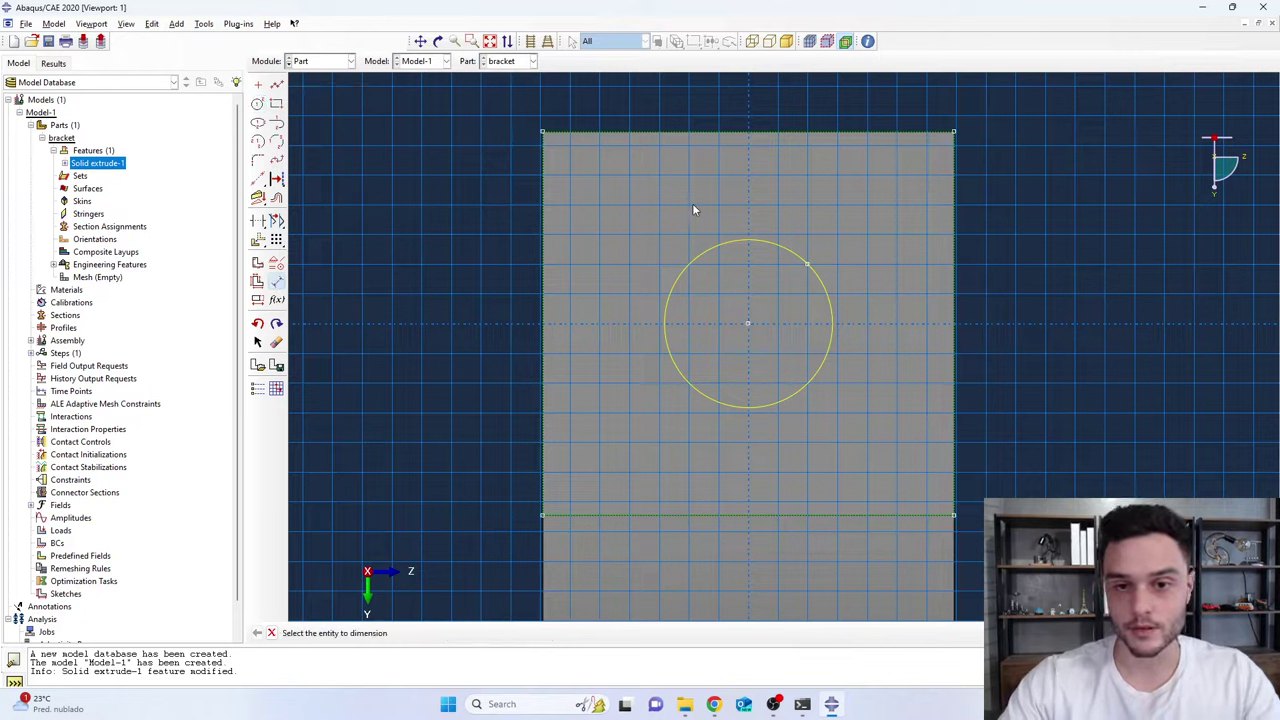
{"action": "left_click", "coordinate": [700, 263]}
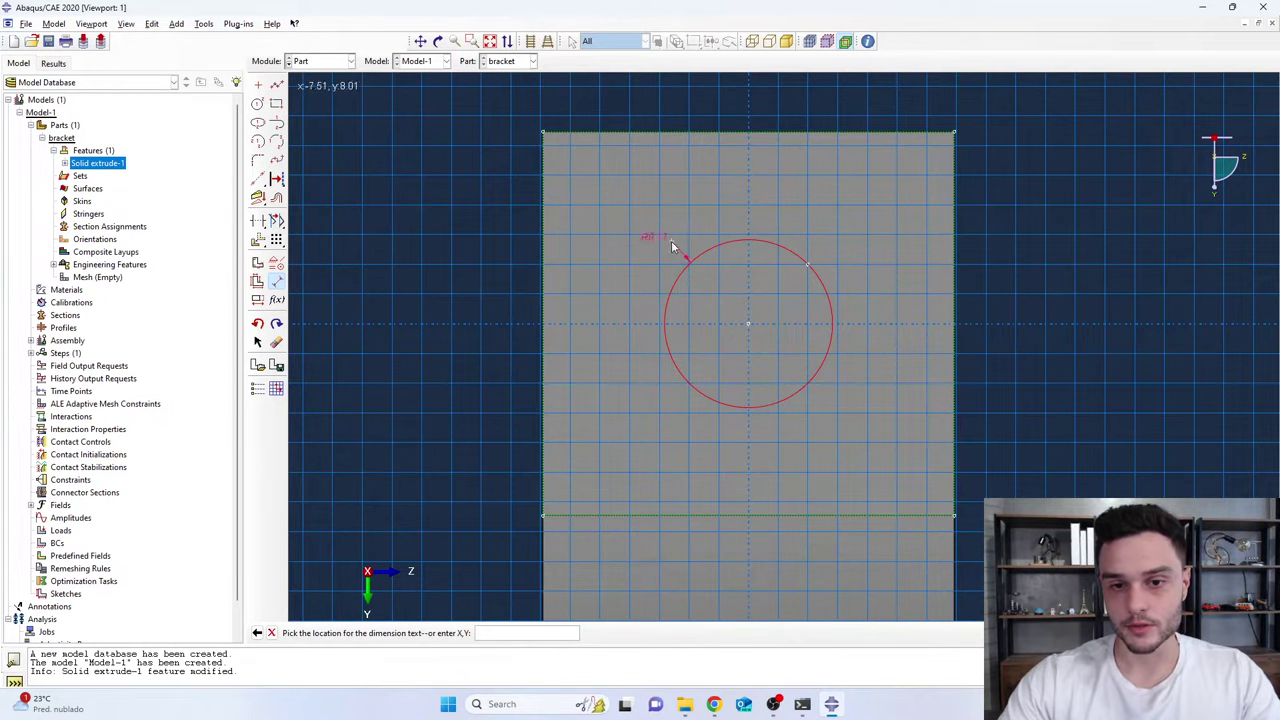
{"action": "left_click", "coordinate": [647, 220]}
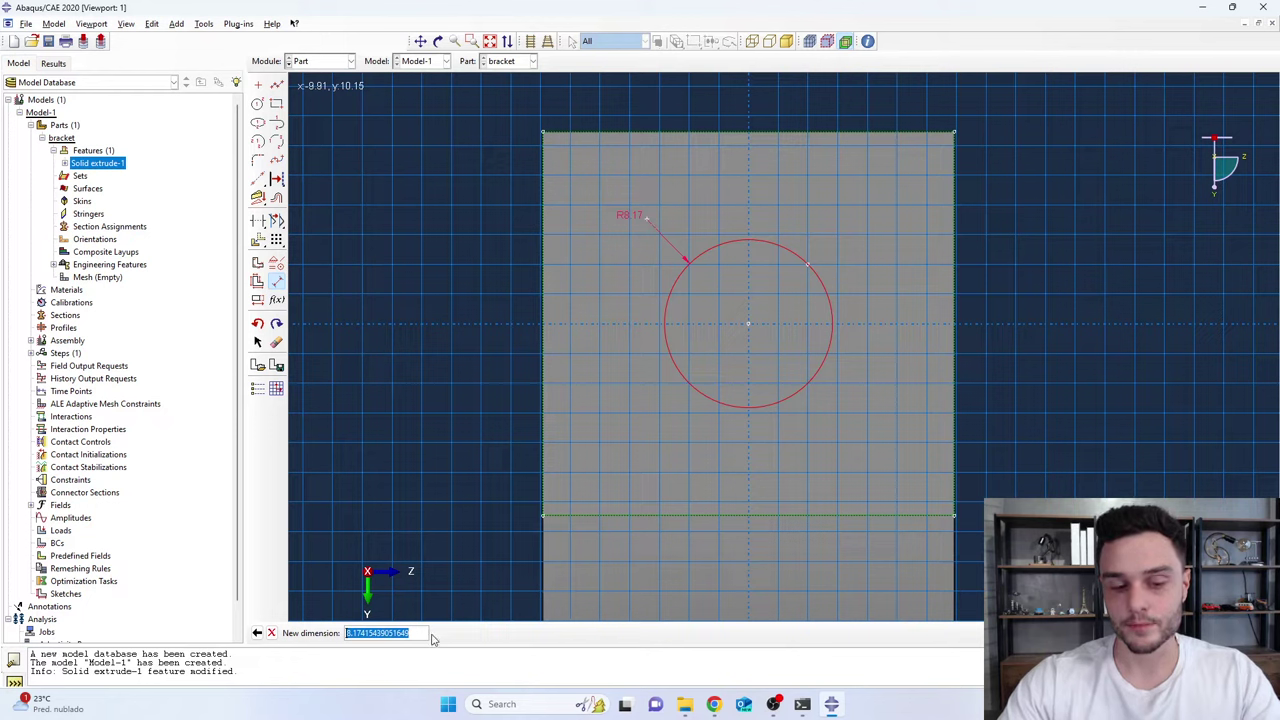
{"action": "left_click_drag", "start_coordinate": [424, 635], "coordinate": [309, 640]}
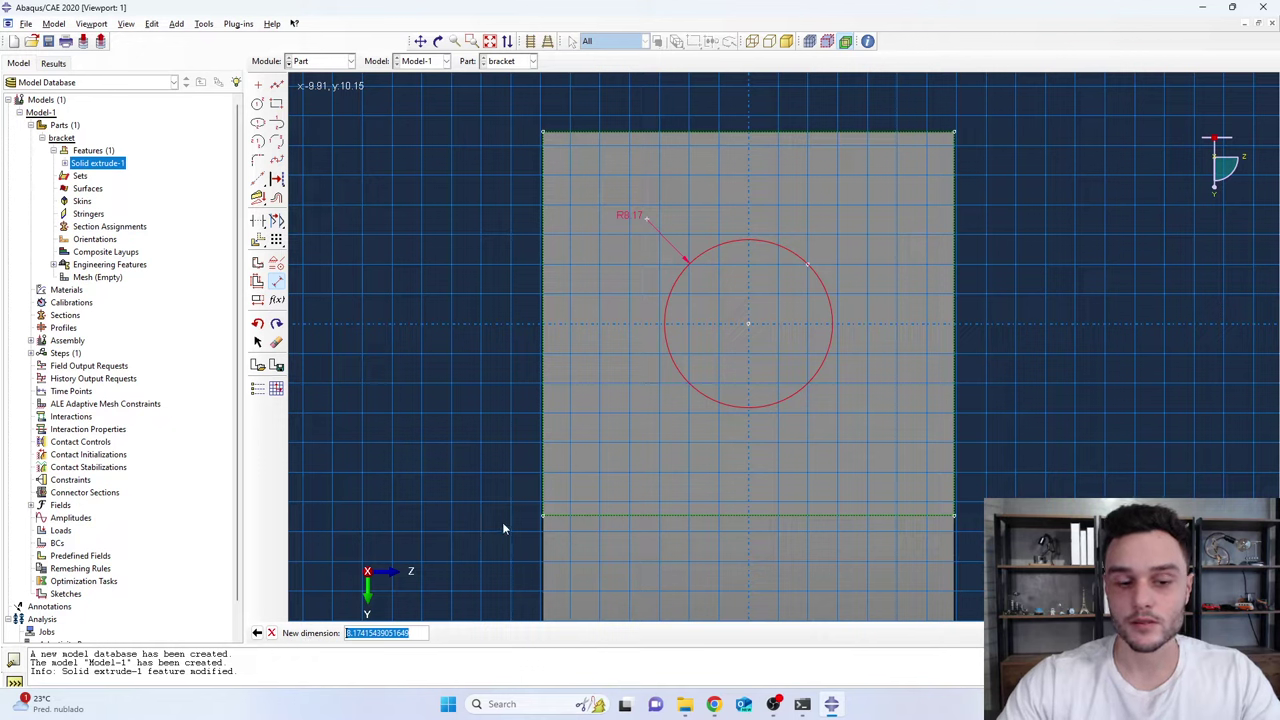
{"action": "type", "text": "8"}
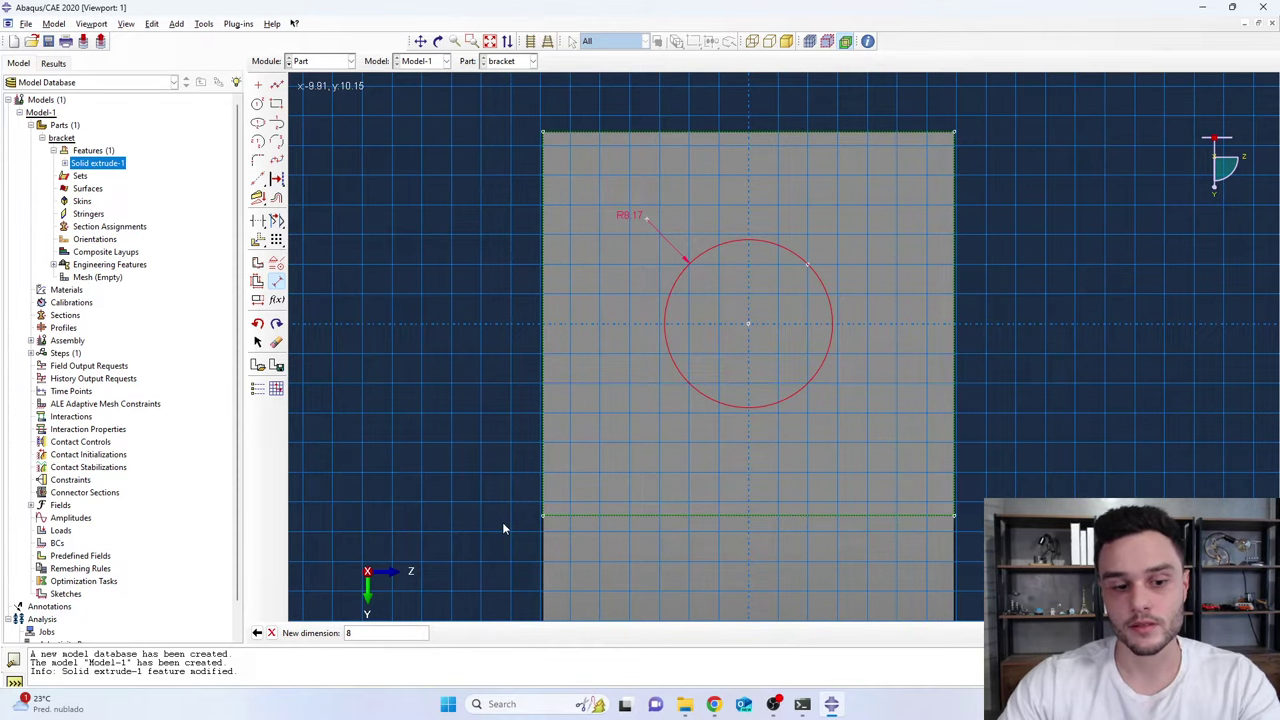
{"action": "key", "text": "Return"}
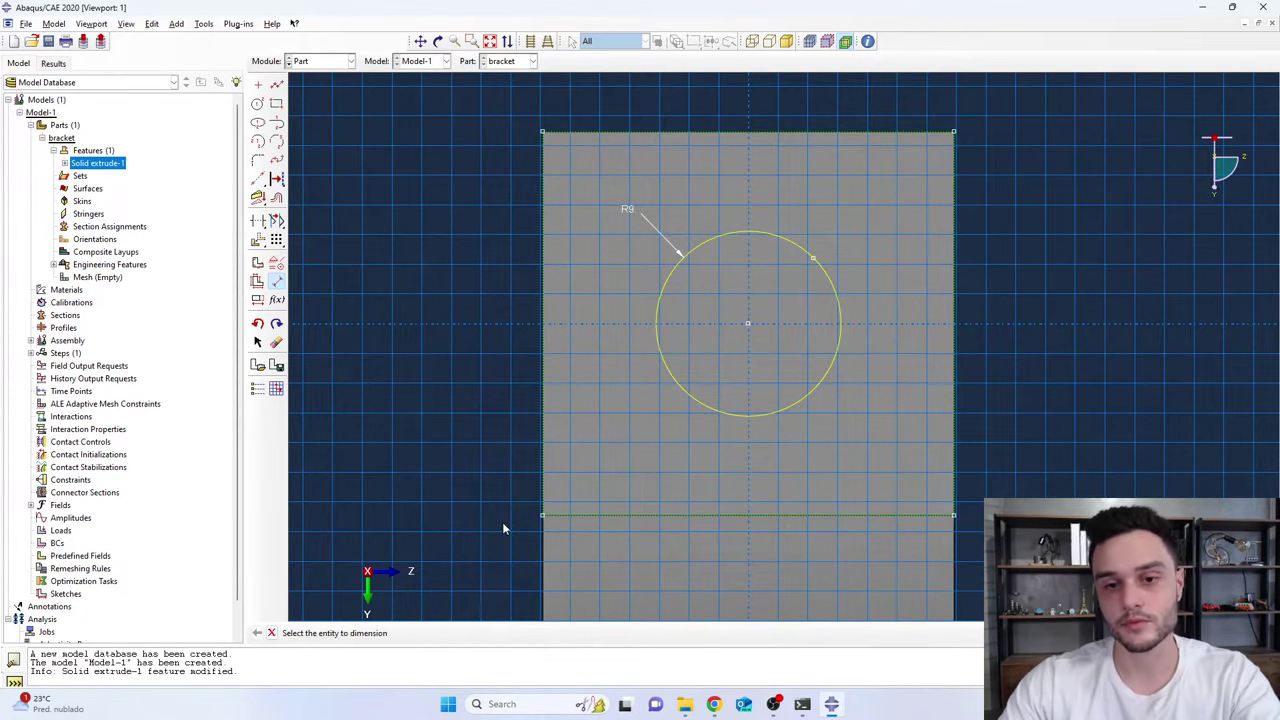
Dimension the horizontal distance from the circle's centre to the left edge of the bracket face, accepting the proposed value
{"action": "scroll", "coordinate": [763, 250], "scroll_direction": "down", "scroll_amount": 2}
{"action": "scroll", "coordinate": [764, 272], "scroll_direction": "up", "scroll_amount": 3}
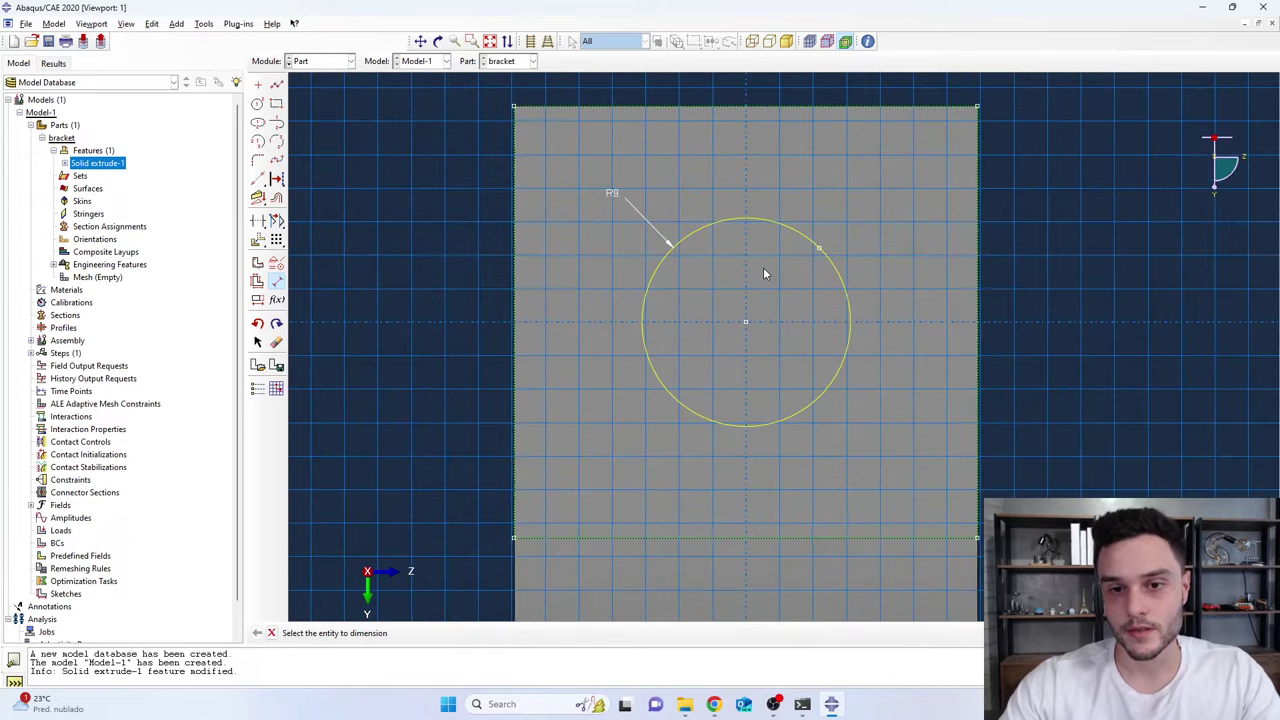
{"action": "left_click", "coordinate": [746, 326]}
{"action": "left_click", "coordinate": [518, 323]}
{"action": "left_click", "coordinate": [586, 145]}
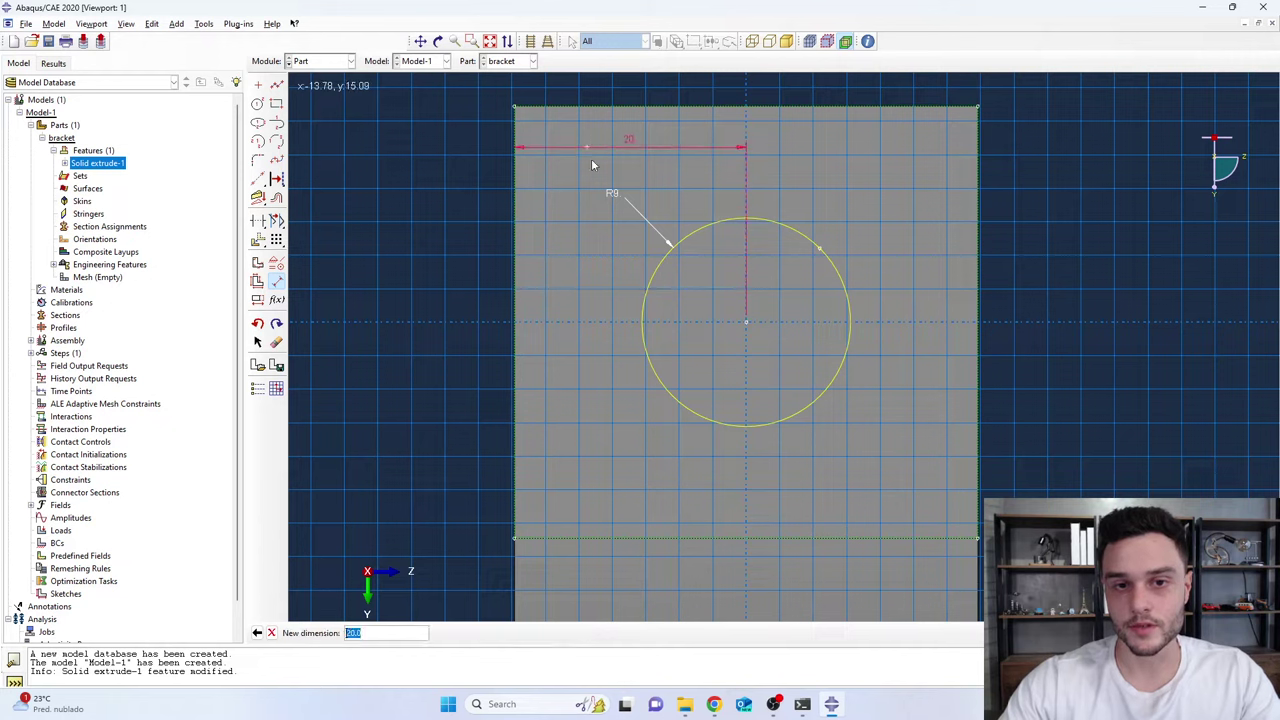
{"action": "key", "text": "Return"}
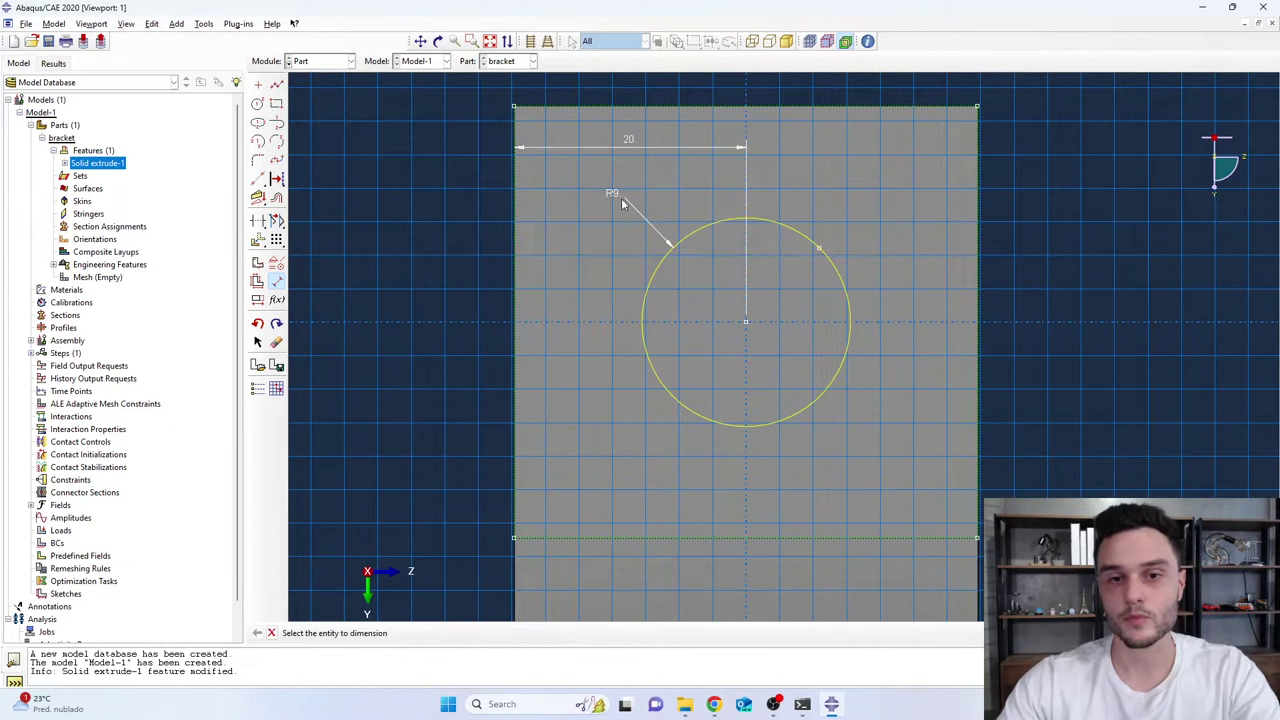
Dimension the vertical distance from the circle's centre to the upper edge of the sketched face, accepting the proposed value, and end dimensioning
{"action": "left_click", "coordinate": [746, 324]}
{"action": "left_click", "coordinate": [797, 108]}
{"action": "left_click", "coordinate": [893, 254]}
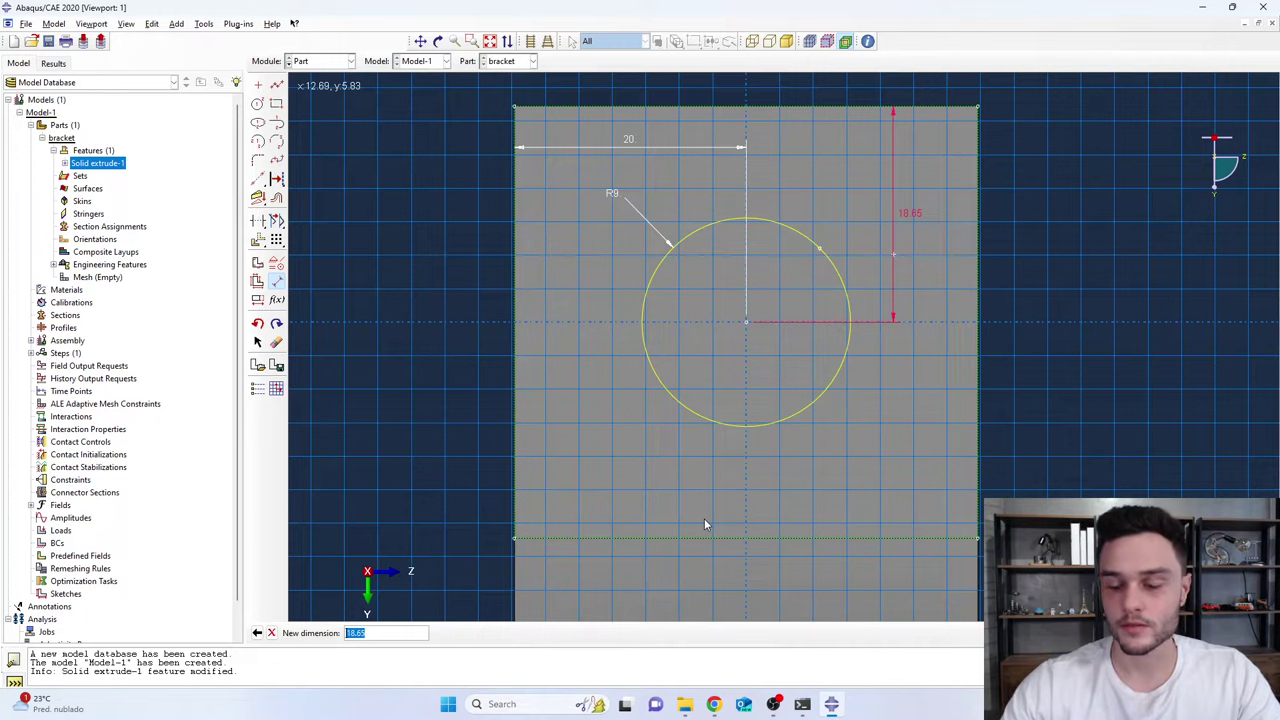
{"action": "key", "text": "Return"}
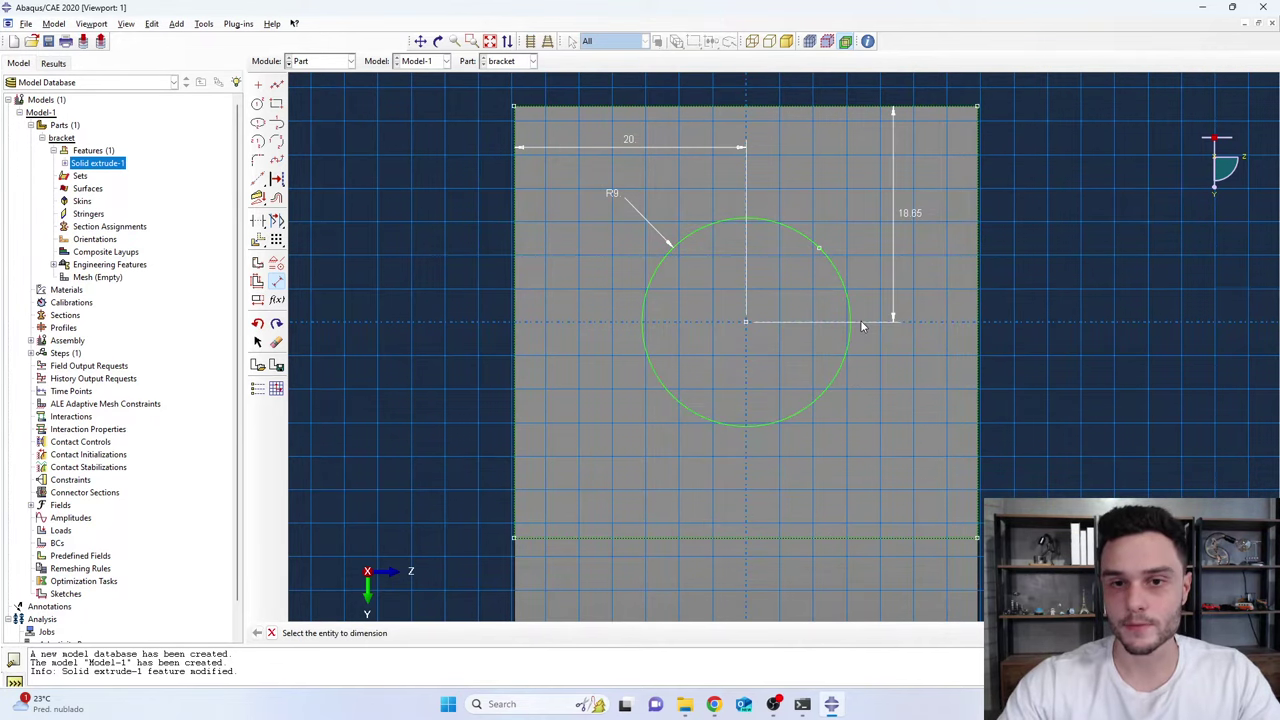
{"action": "scroll", "coordinate": [708, 303], "scroll_direction": "down", "scroll_amount": 2}
{"action": "scroll", "coordinate": [835, 328], "scroll_direction": "up", "scroll_amount": 1}
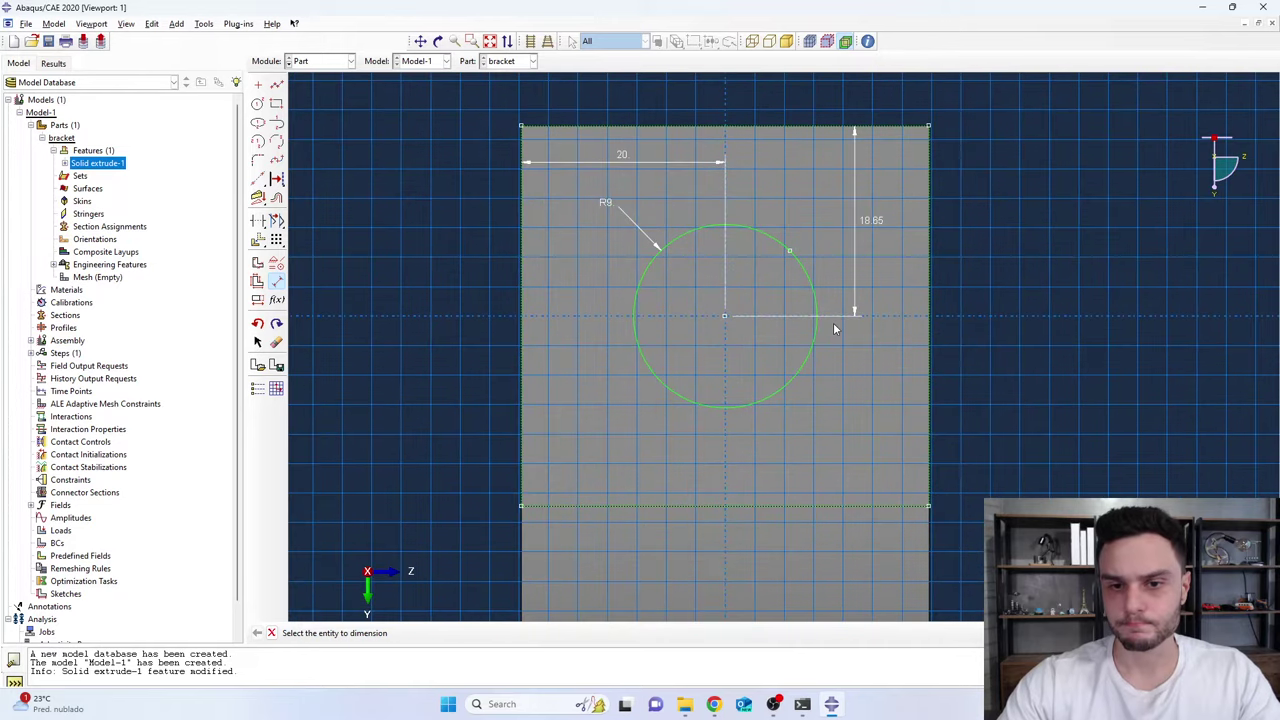
{"action": "scroll", "coordinate": [833, 322], "scroll_direction": "down", "scroll_amount": 2}
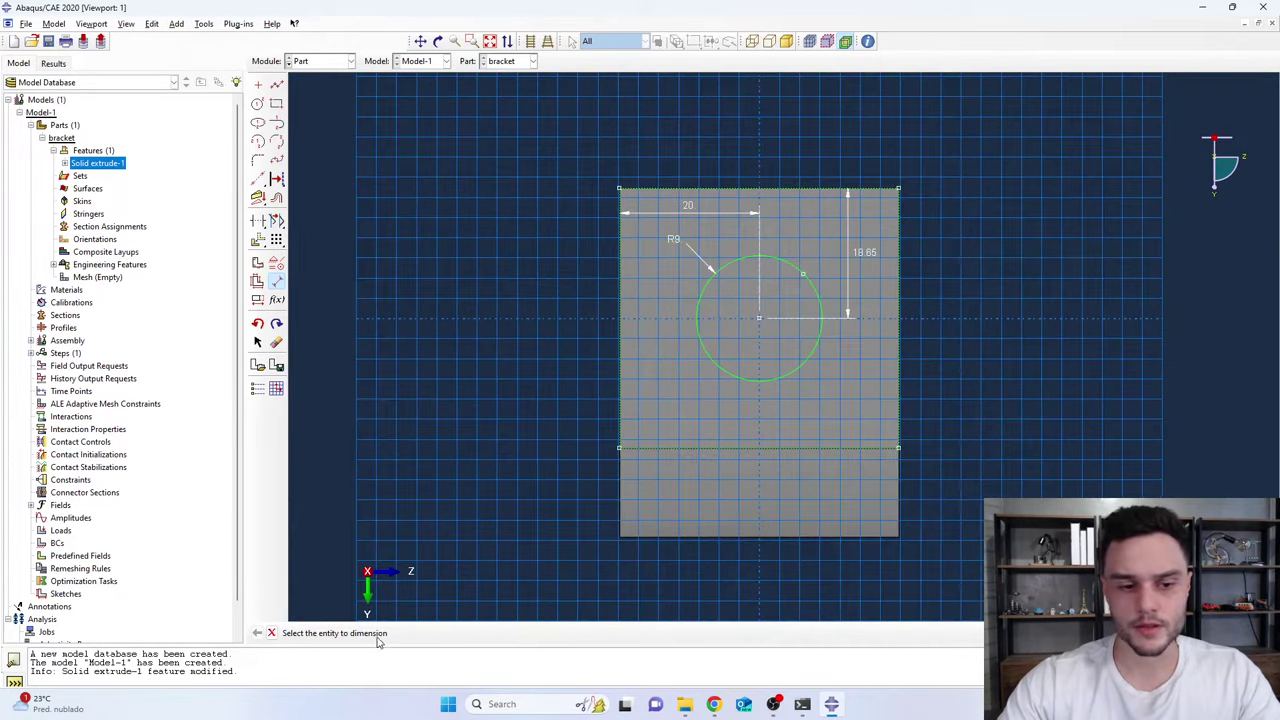
{"action": "key", "text": "Escape"}
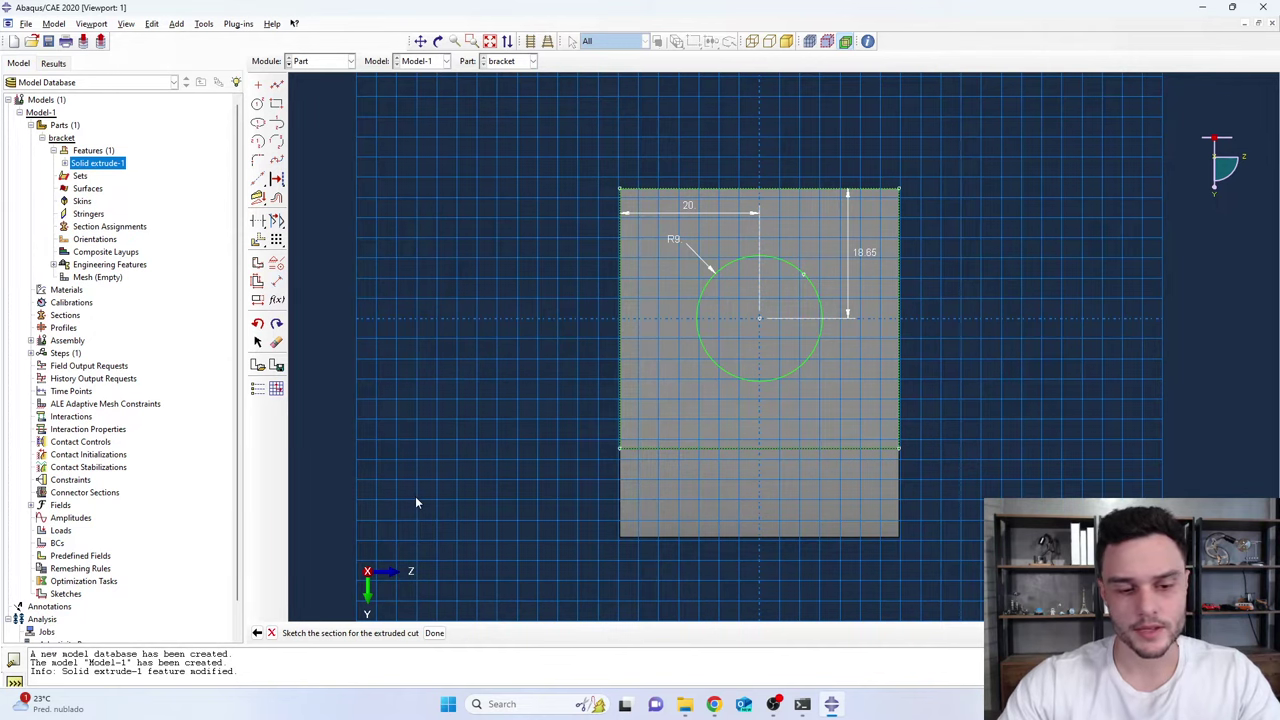
Finish the circle sketch and extrude the cut through both bracket legs with the Through All end condition
{"action": "left_click", "coordinate": [434, 633]}
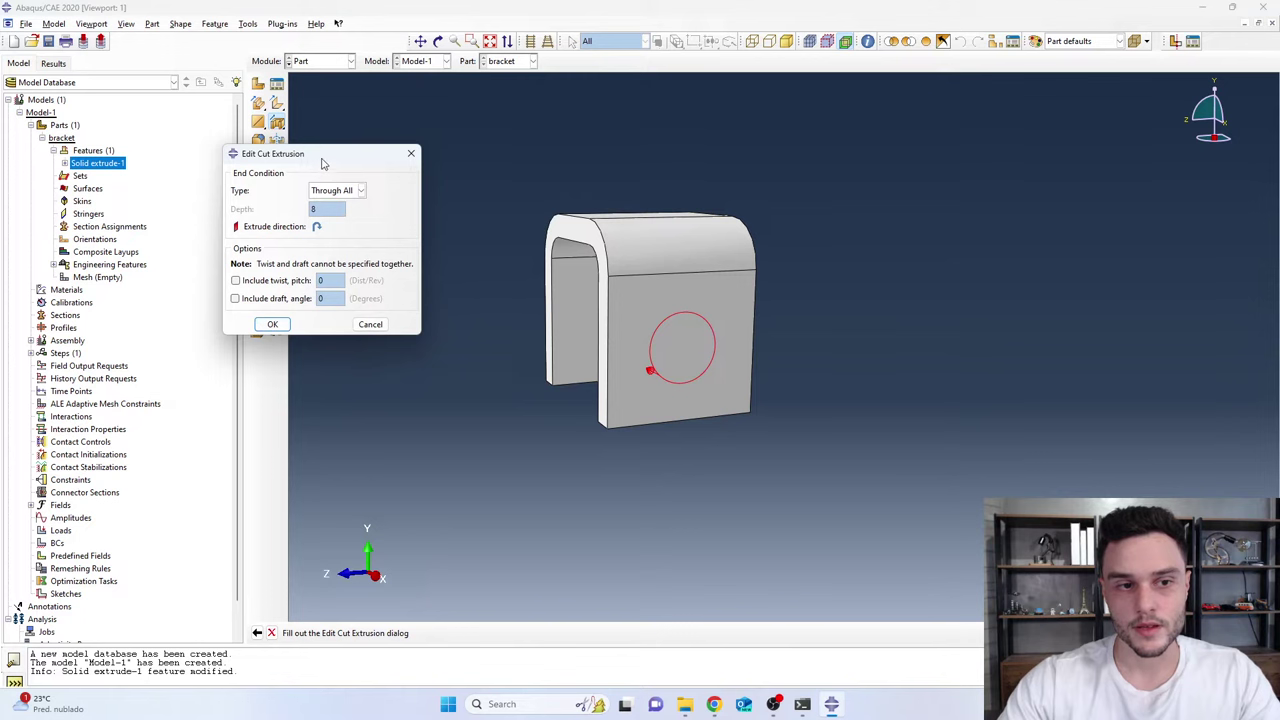
{"action": "left_click_drag", "start_coordinate": [323, 163], "coordinate": [429, 161]}
{"action": "left_click", "coordinate": [440, 190]}
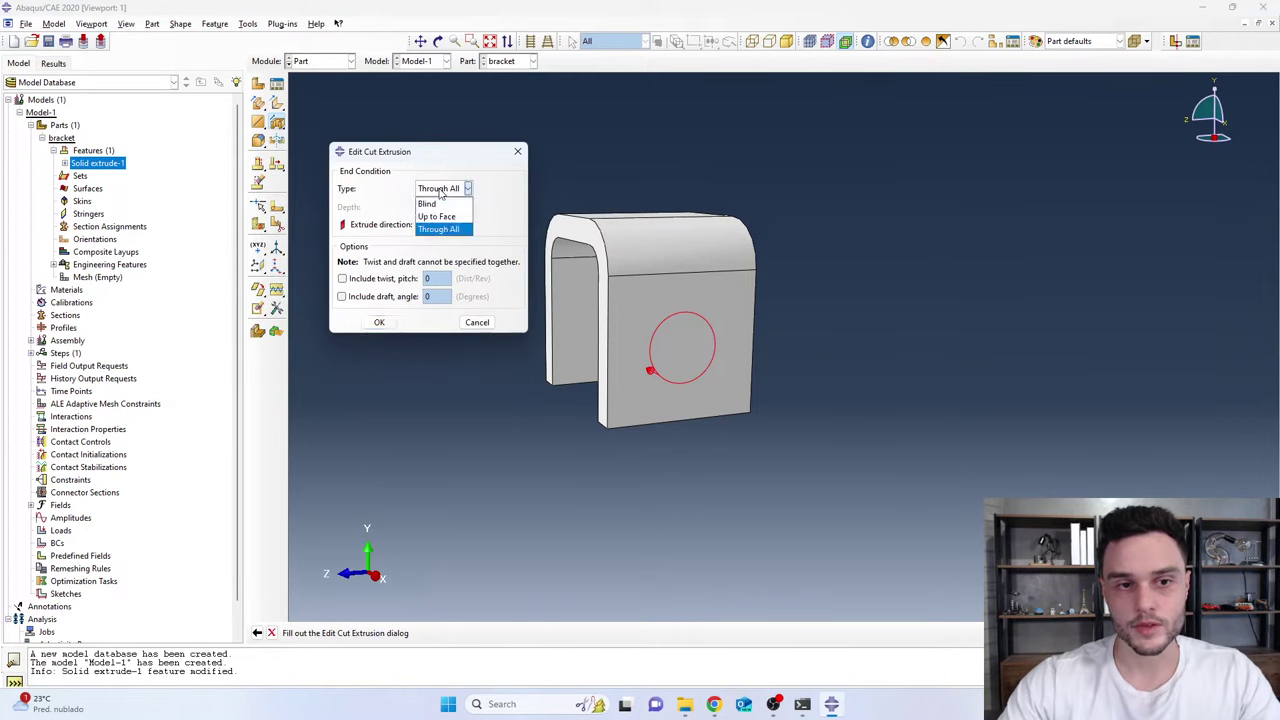
{"action": "left_click", "coordinate": [441, 232]}
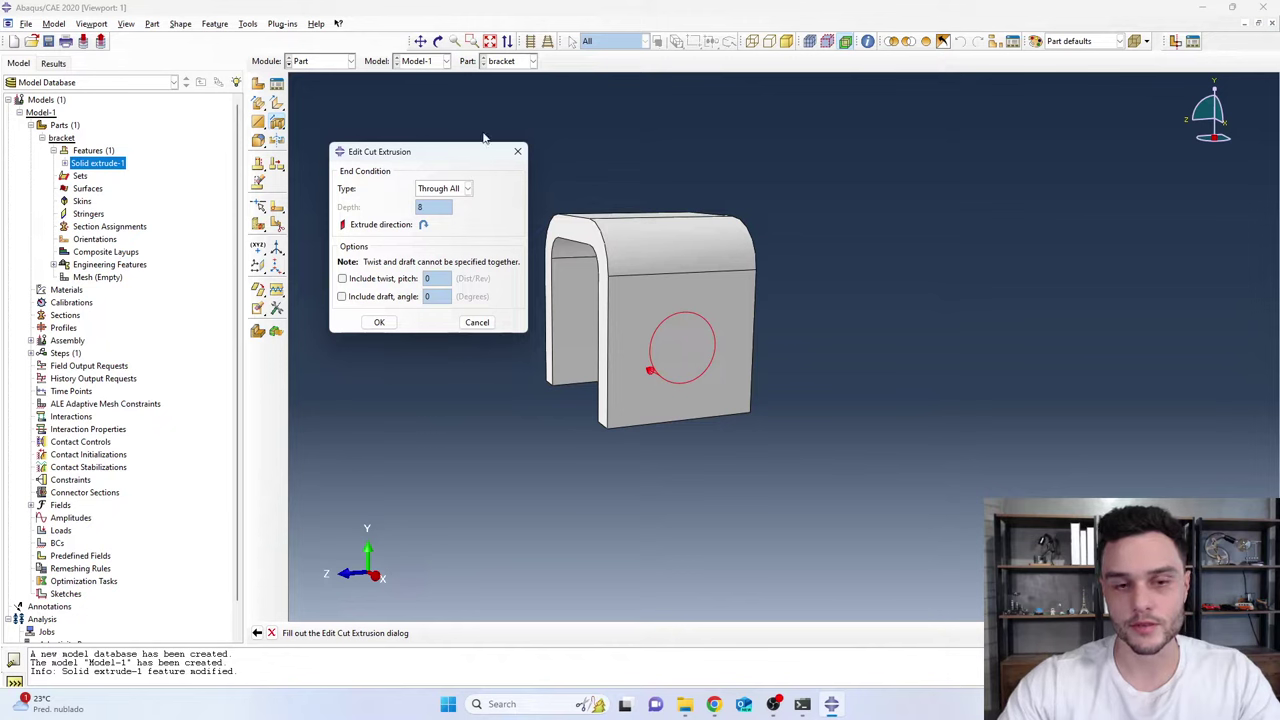
{"action": "left_click_drag", "start_coordinate": [448, 150], "coordinate": [359, 134]}
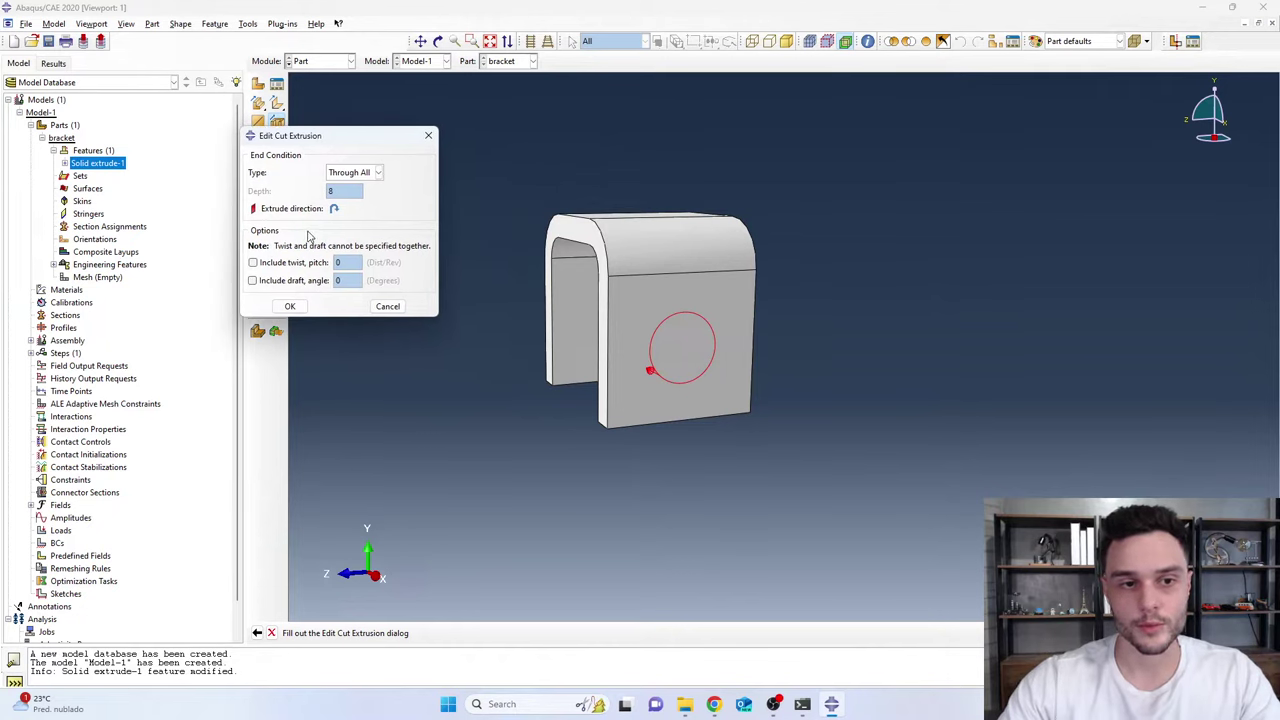
{"action": "left_click", "coordinate": [289, 306]}
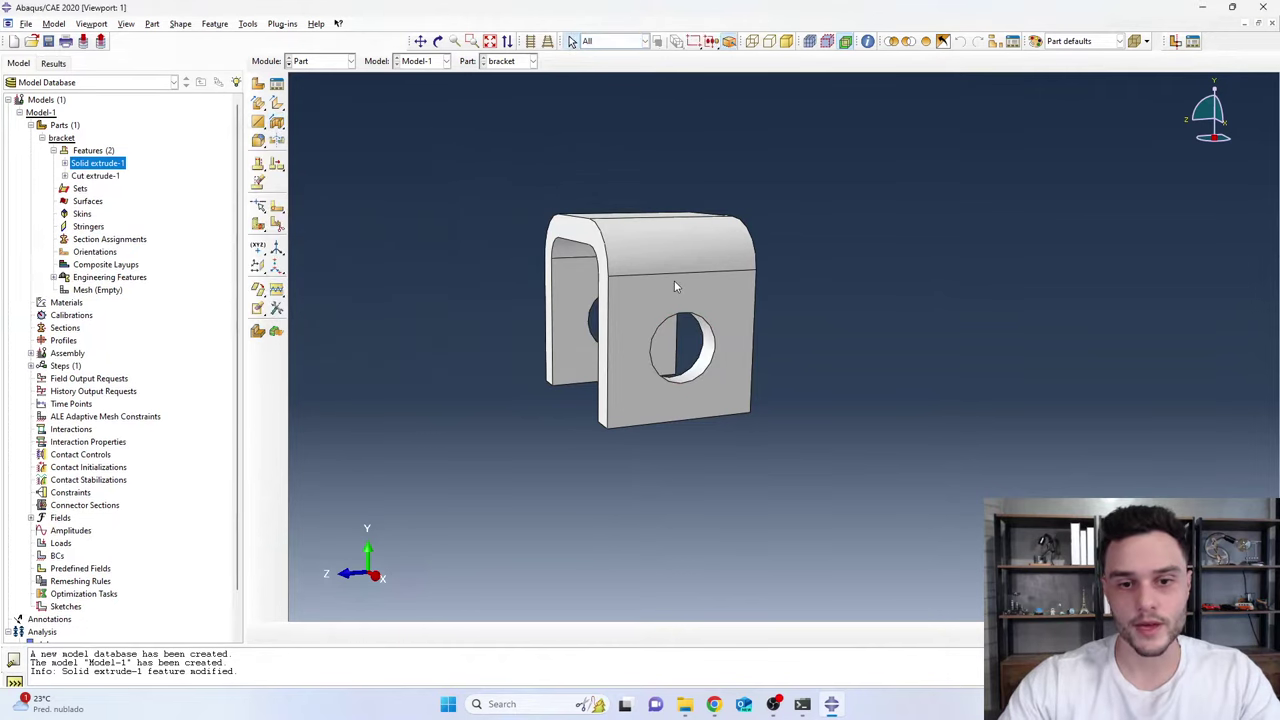
{"action": "left_click_drag", "start_coordinate": [737, 319], "coordinate": [803, 337], "text": "ctrl+alt"}
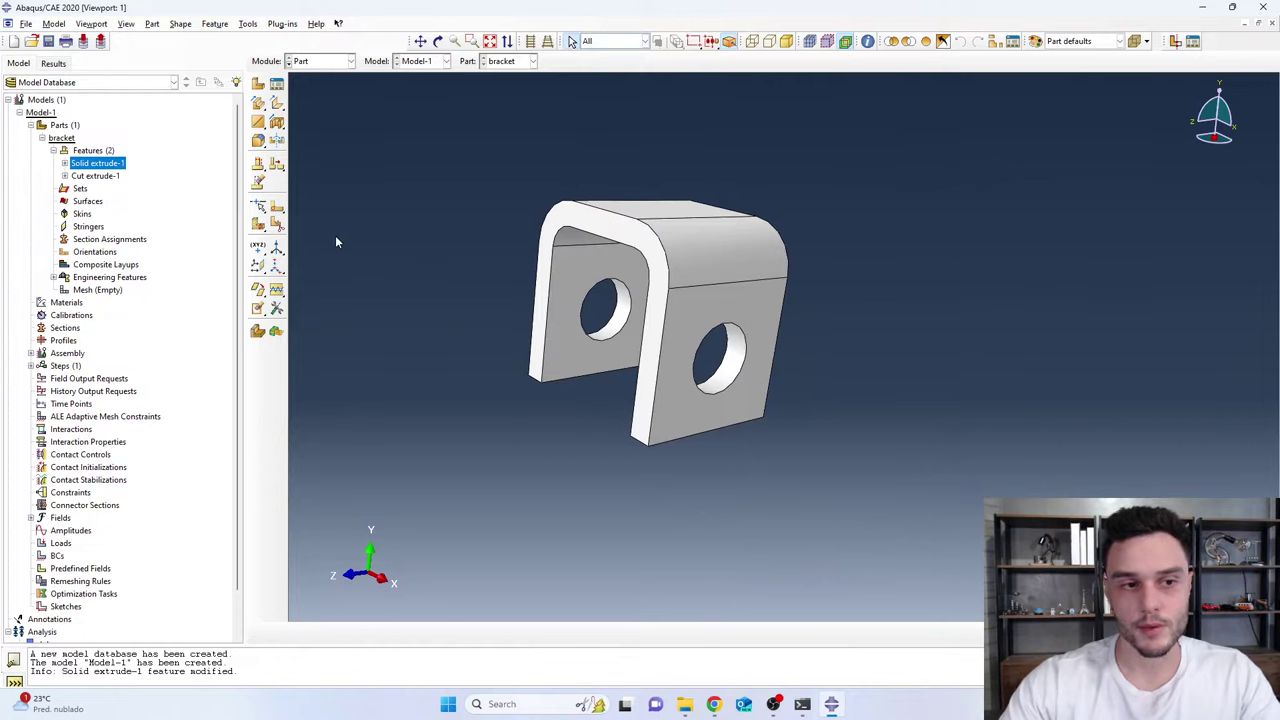
{"action": "left_click", "coordinate": [92, 177]}
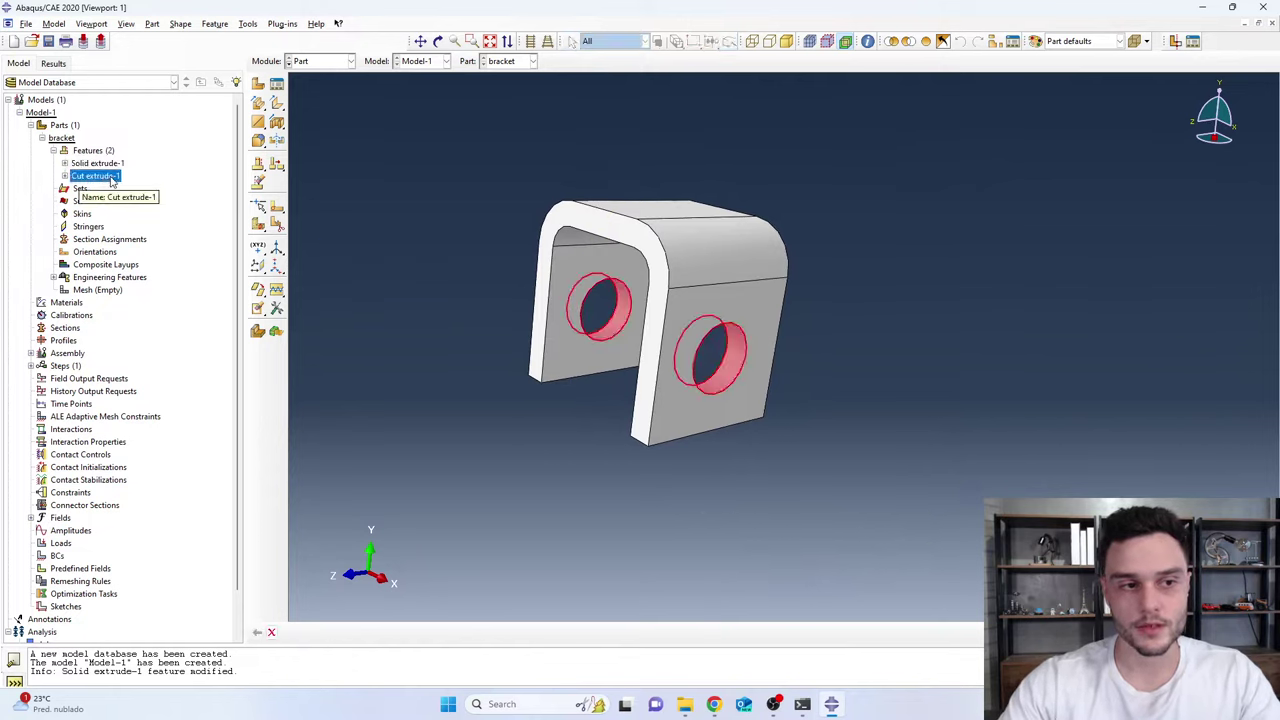
{"action": "double_click", "coordinate": [82, 180]}
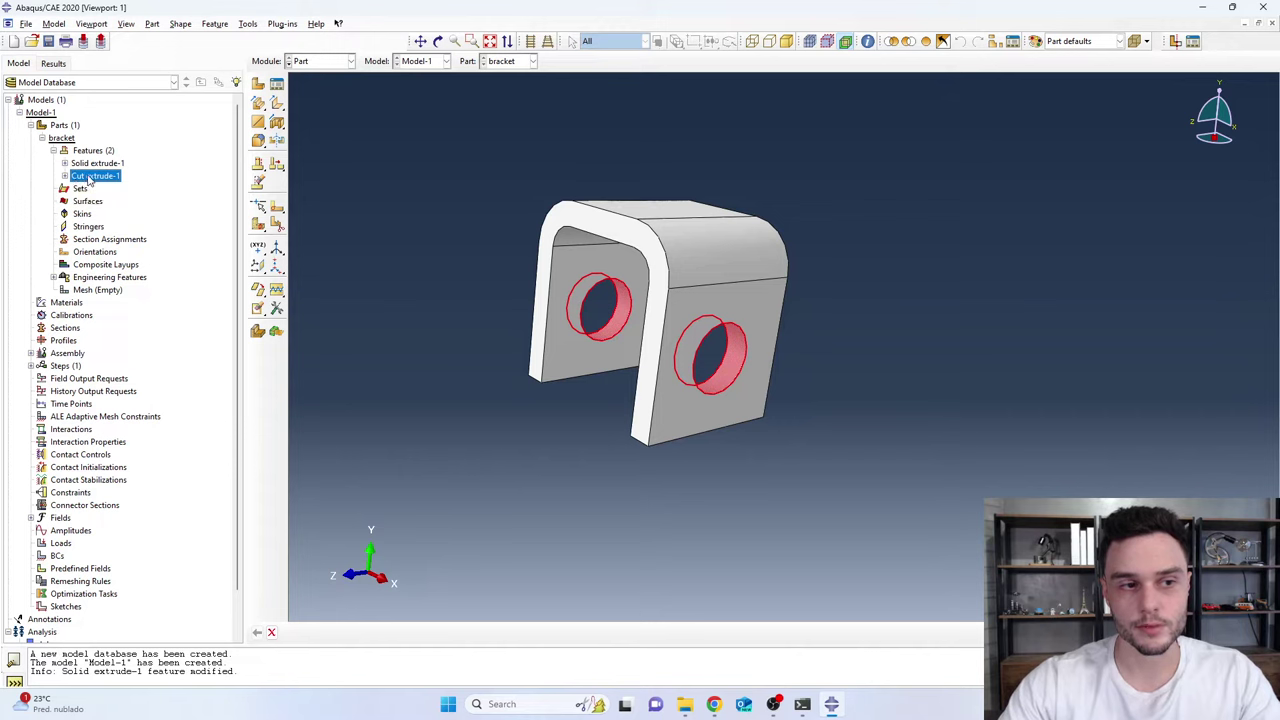
{"action": "left_click_drag", "start_coordinate": [61, 144], "coordinate": [275, 124]}
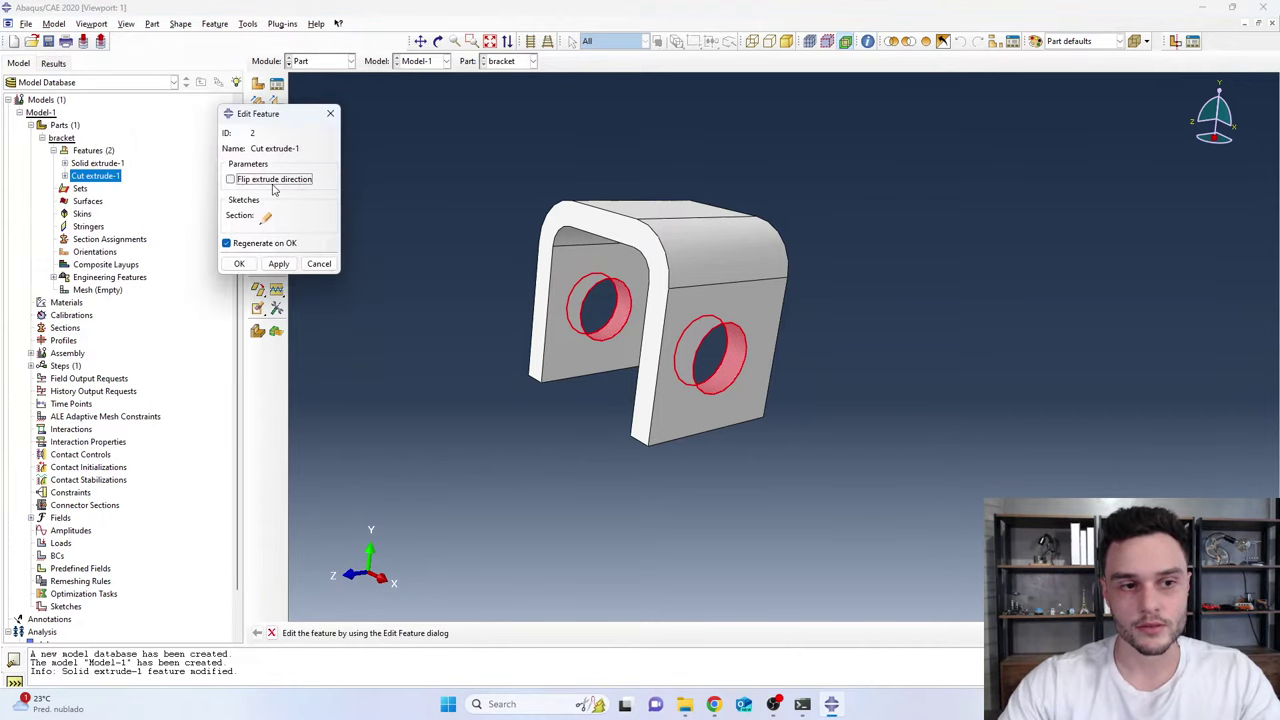
{"action": "key", "text": "Escape"}
Edit the section sketch of Cut extrude-1 and set the hole's radius dimension to 8
{"action": "left_click", "coordinate": [64, 175]}
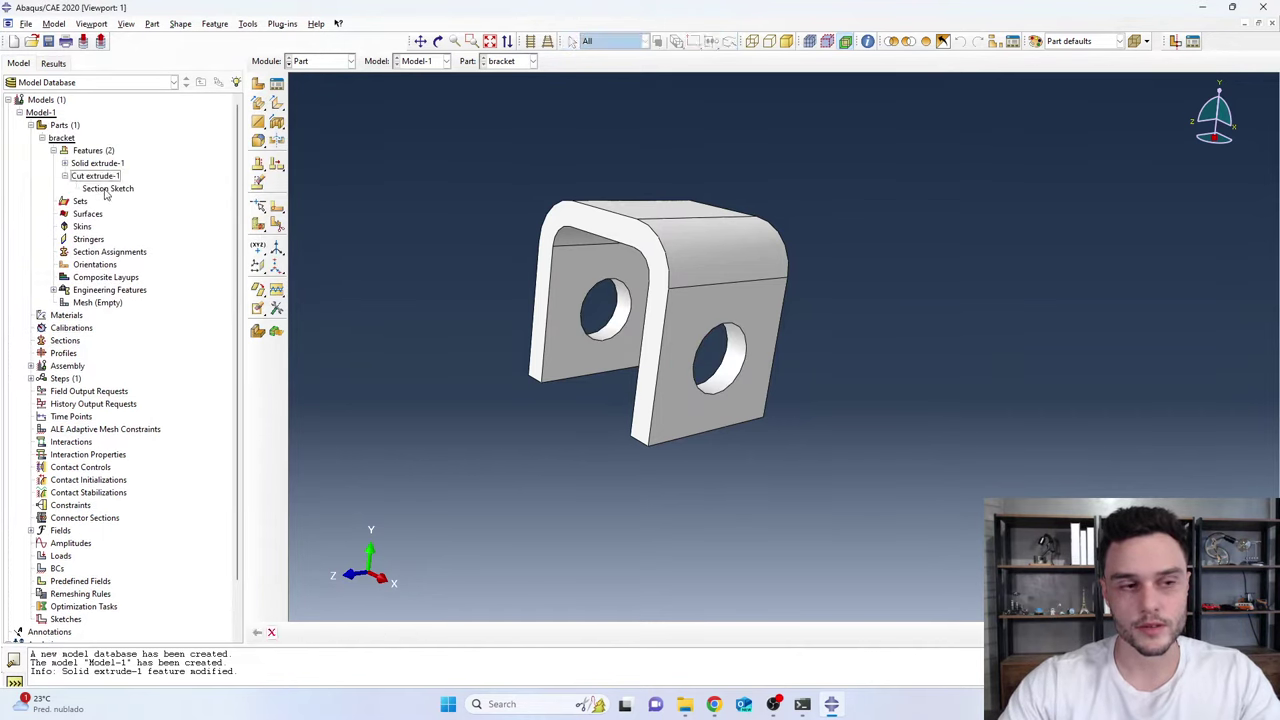
{"action": "left_click", "coordinate": [113, 190]}
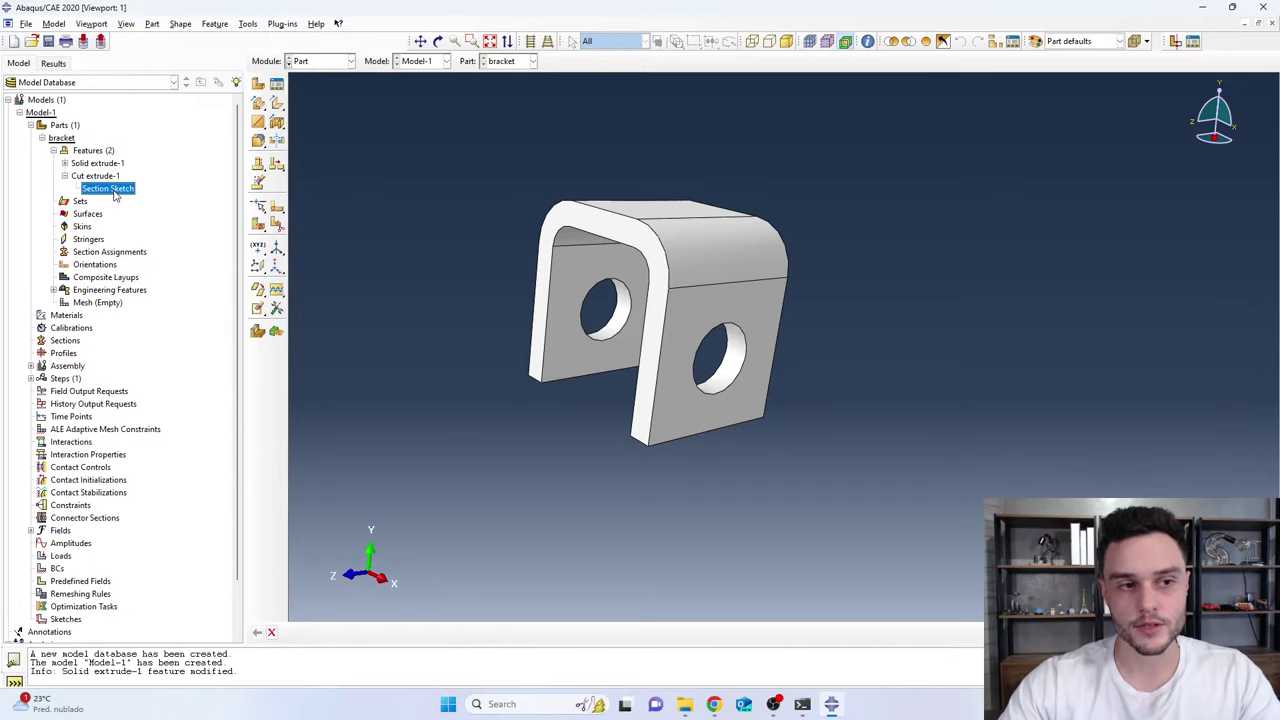
{"action": "double_click", "coordinate": [108, 189]}
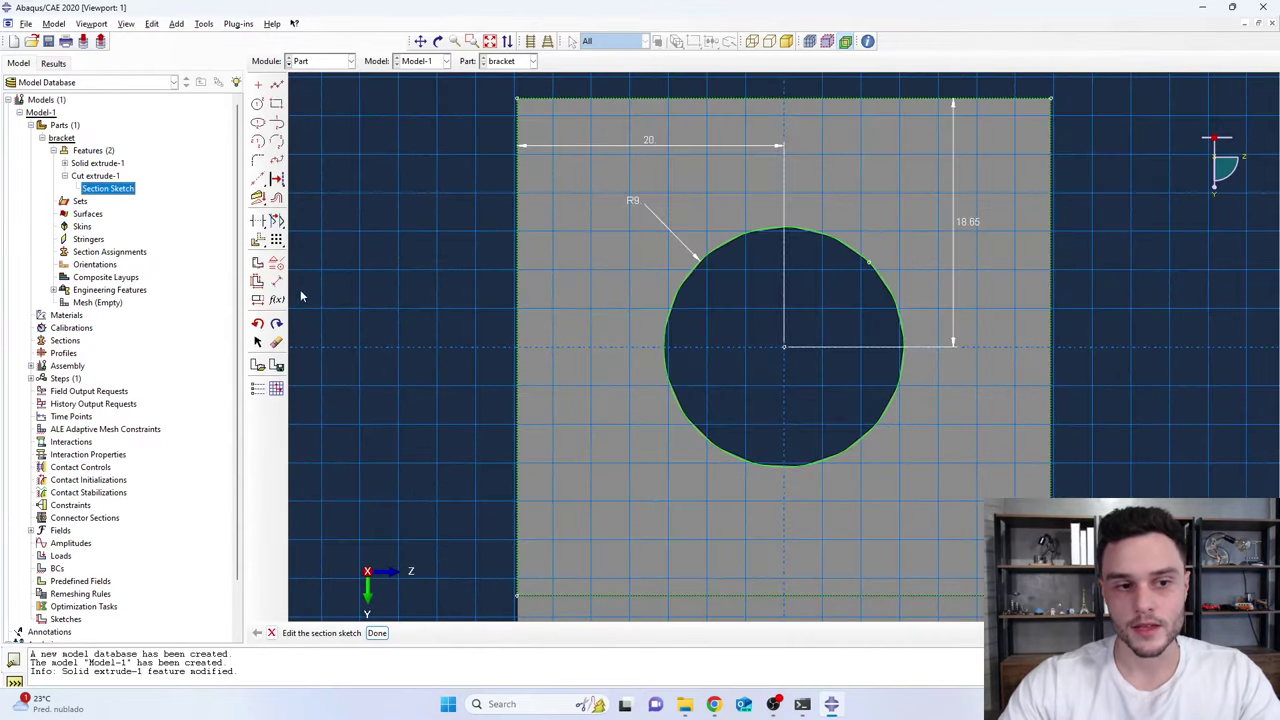
{"action": "left_click", "coordinate": [257, 300]}
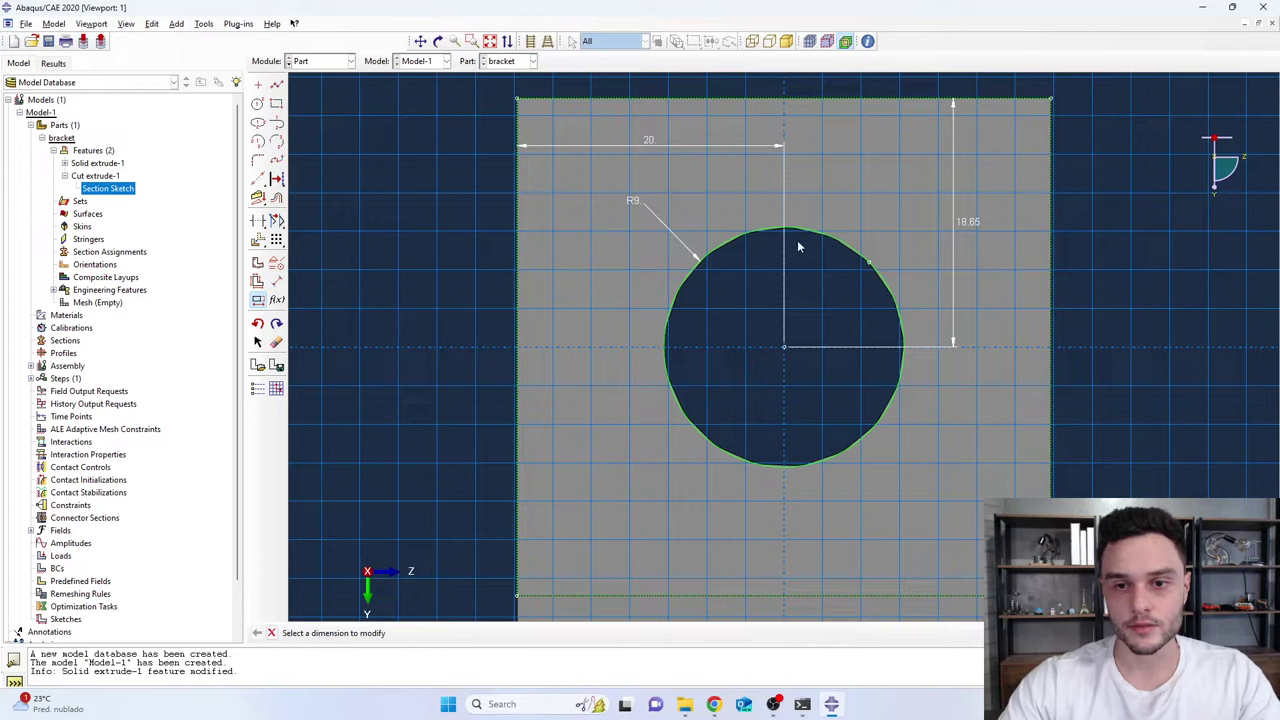
{"action": "left_click", "coordinate": [660, 228]}
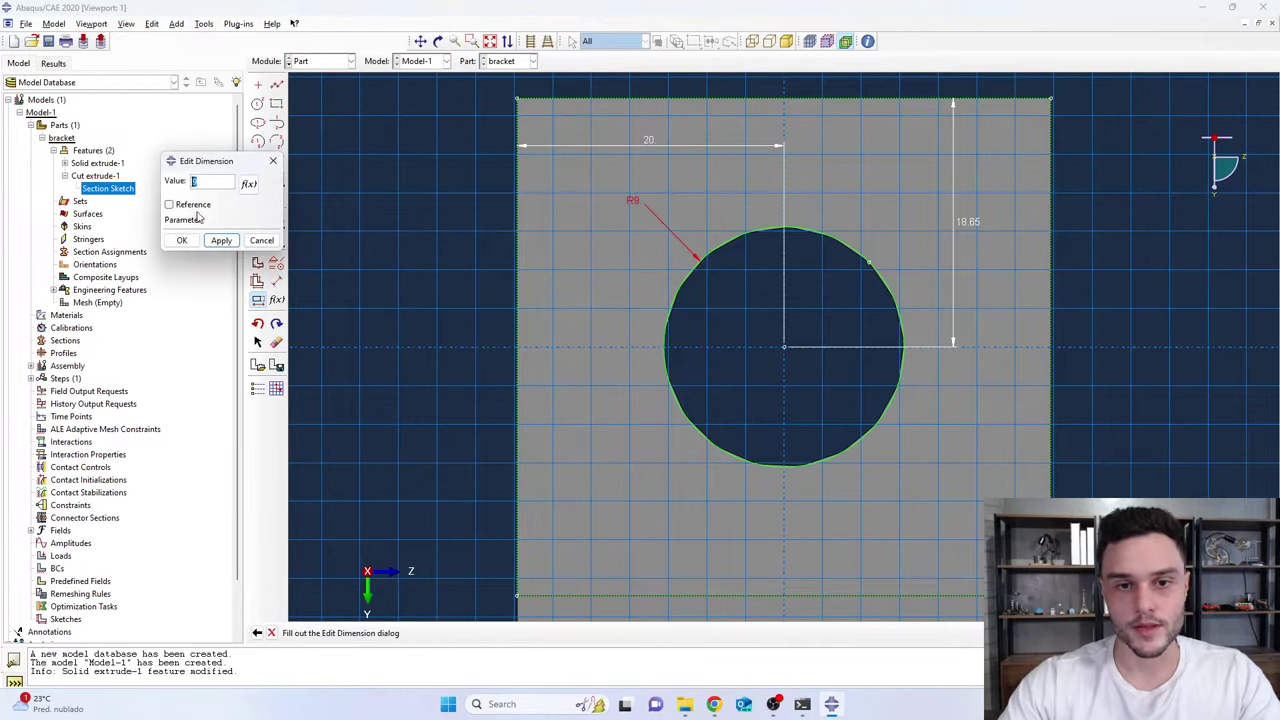
{"action": "type", "text": "7"}
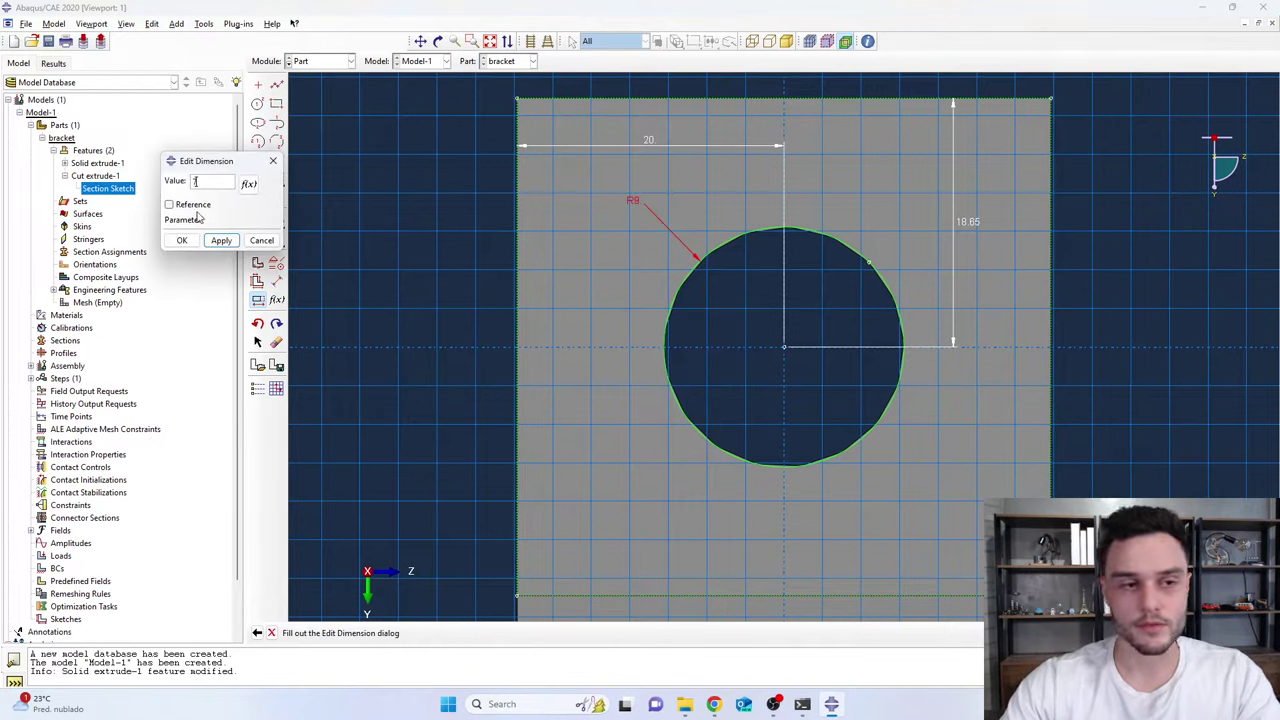
{"action": "left_click", "coordinate": [219, 241]}
{"action": "type", "text": "8"}
{"action": "left_click", "coordinate": [224, 245]}
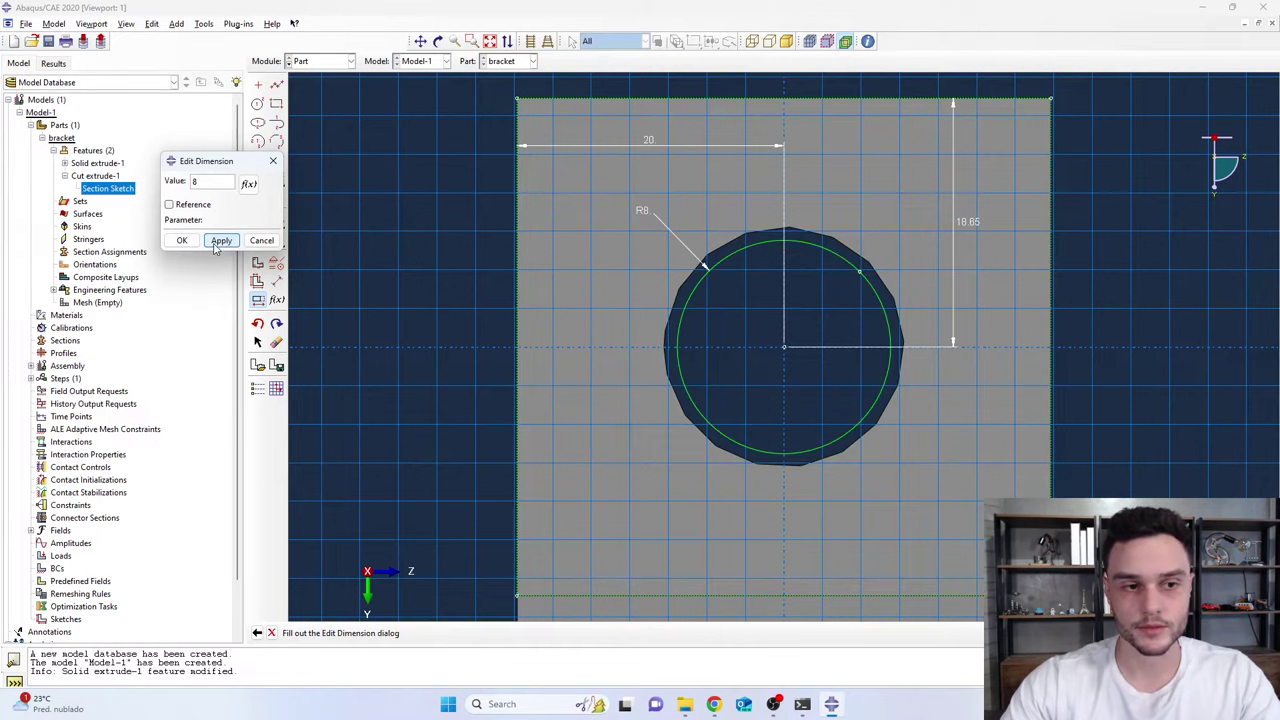
{"action": "left_click", "coordinate": [182, 241]}
Finish editing the section sketch and regenerate the bracket's features
{"action": "middle_click", "coordinate": [407, 609]}
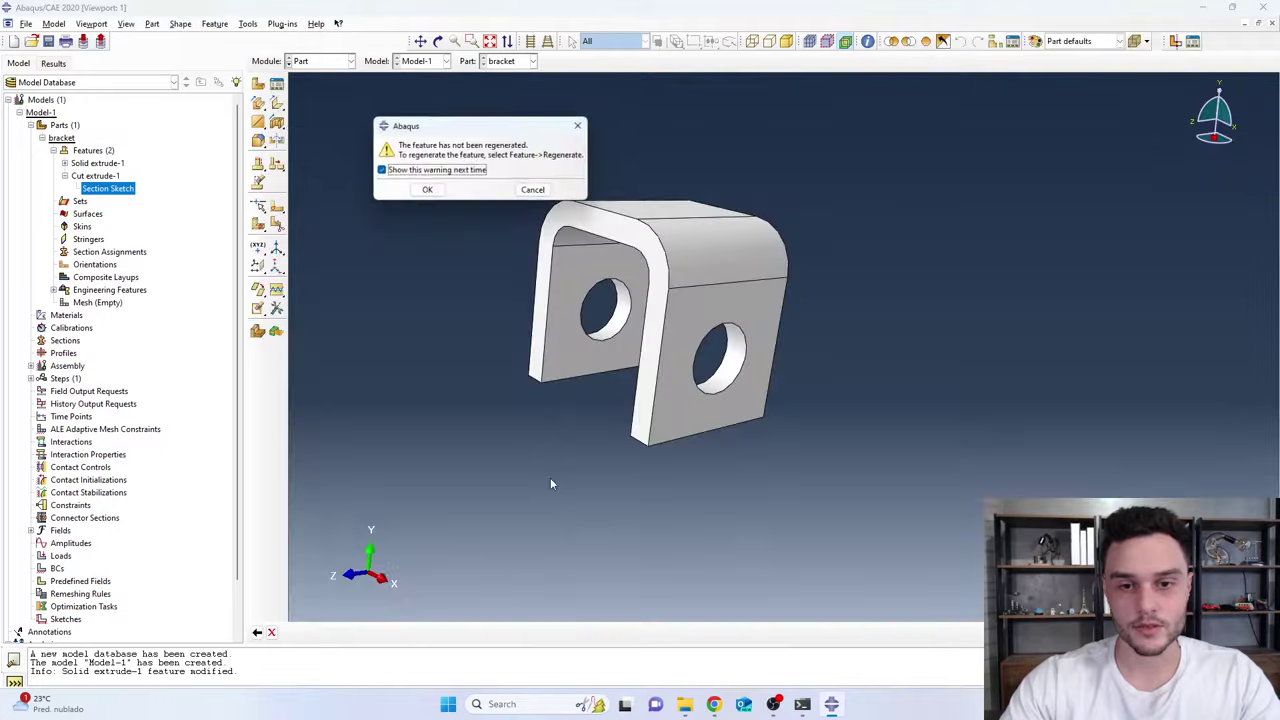
{"action": "left_click", "coordinate": [380, 632]}
{"action": "left_click", "coordinate": [427, 190]}
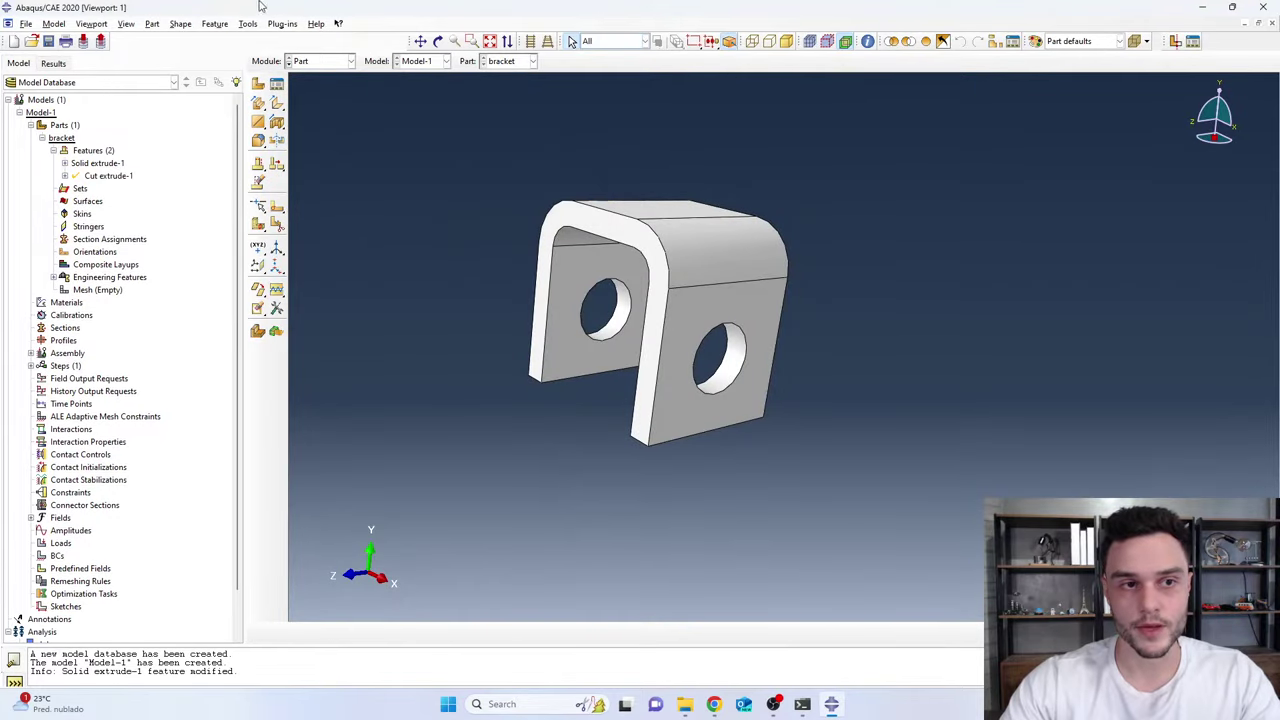
{"action": "left_click", "coordinate": [215, 23]}
{"action": "left_click", "coordinate": [228, 52]}
Turn off perspective for the view of the bracket
{"action": "left_click_drag", "start_coordinate": [773, 347], "coordinate": [699, 303], "text": "ctrl+alt"}
{"action": "scroll", "coordinate": [760, 298], "scroll_direction": "down", "scroll_amount": 4}
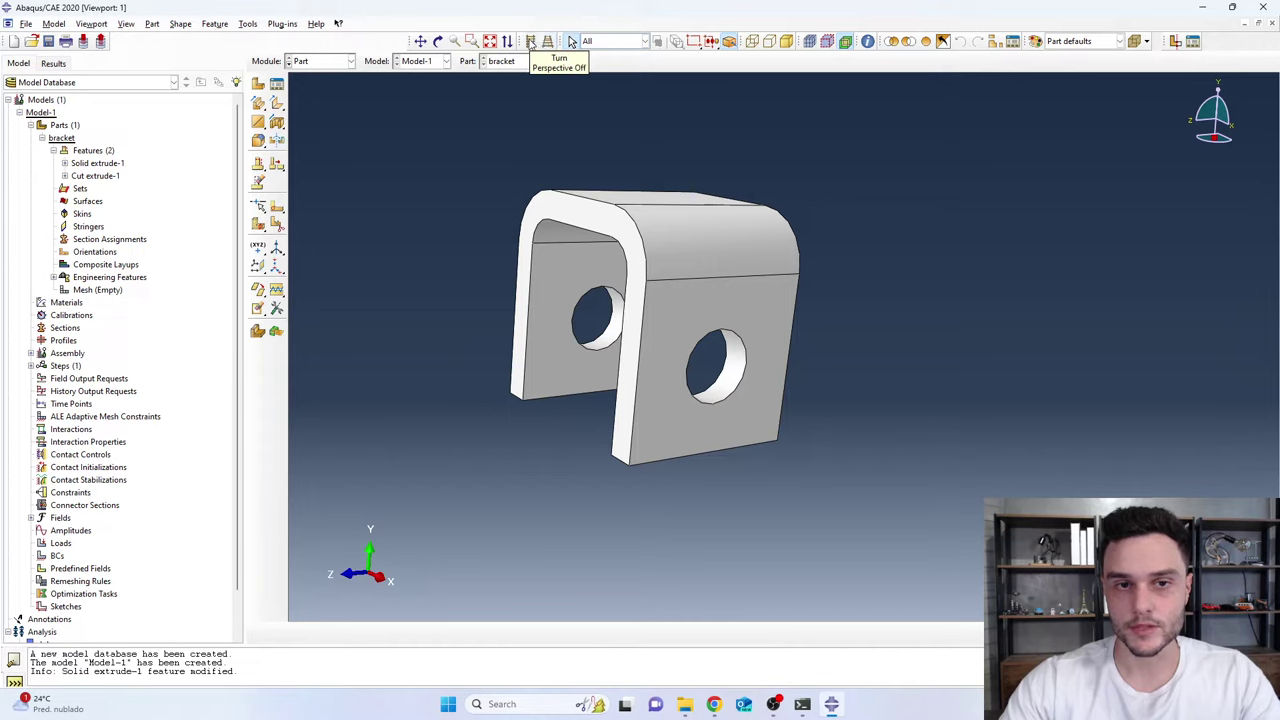
{"action": "left_click", "coordinate": [531, 42]}
Start an extruded cut sketch on the bracket's flat upper face, with its long edge vertical and on the right
{"action": "left_click_drag", "start_coordinate": [731, 256], "coordinate": [731, 300], "text": "ctrl+alt"}
{"action": "scroll", "coordinate": [722, 383], "scroll_direction": "down", "scroll_amount": 2}
{"action": "scroll", "coordinate": [722, 383], "scroll_direction": "up", "scroll_amount": 3}
{"action": "left_click_drag", "start_coordinate": [730, 370], "coordinate": [780, 350], "text": "ctrl+alt"}
{"action": "scroll", "coordinate": [617, 143], "scroll_direction": "up", "scroll_amount": 3}
{"action": "left_click_drag", "start_coordinate": [621, 195], "coordinate": [646, 289], "text": "ctrl+alt"}
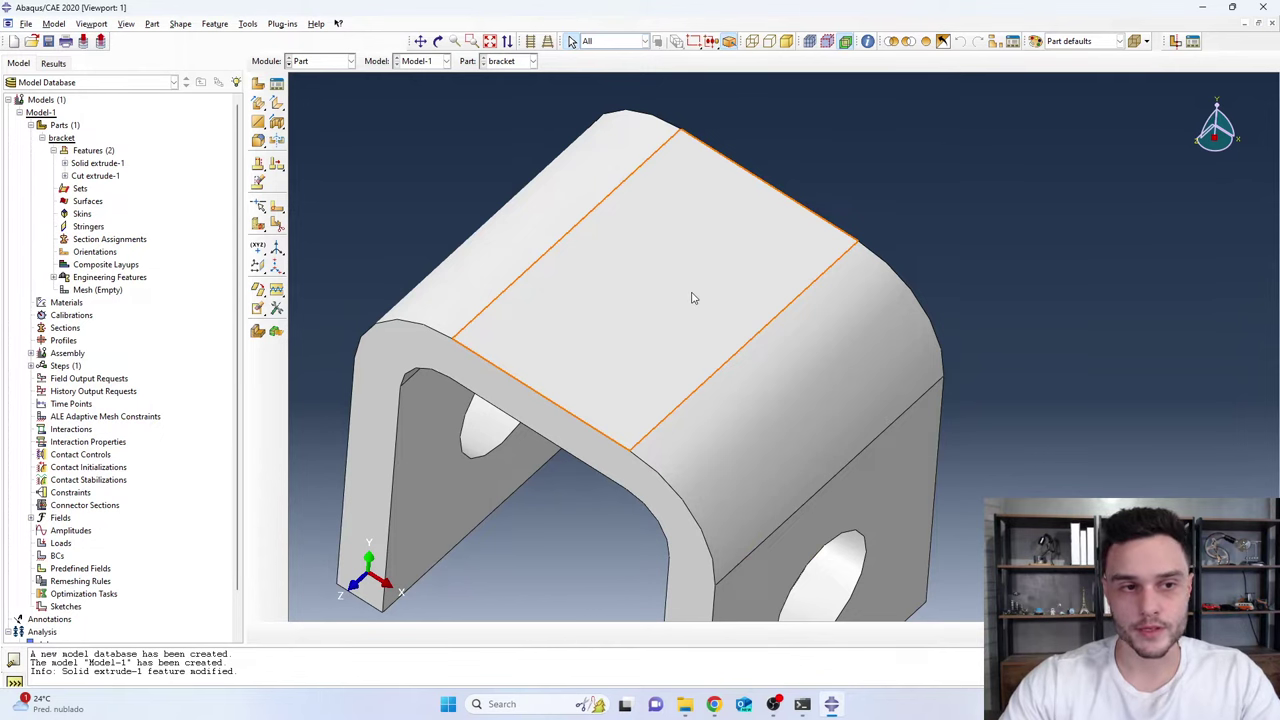
{"action": "scroll", "coordinate": [692, 297], "scroll_direction": "down", "scroll_amount": 2}
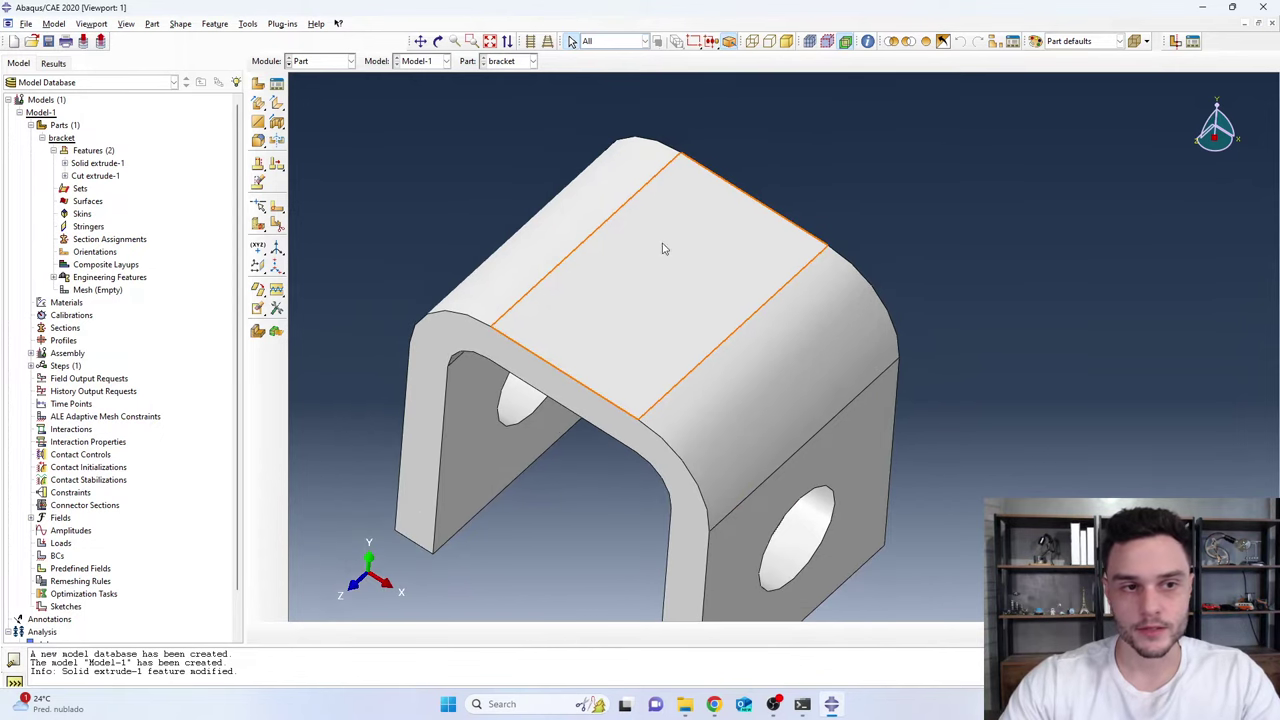
{"action": "left_click", "coordinate": [277, 122]}
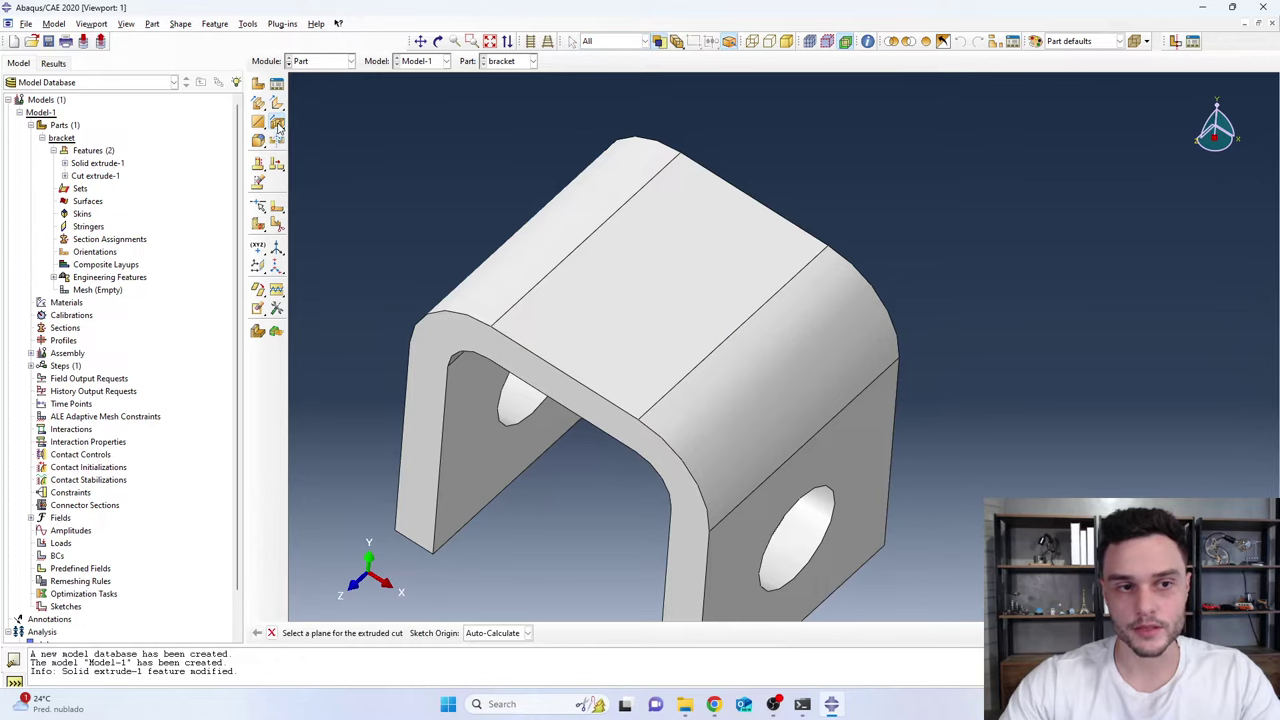
{"action": "left_click", "coordinate": [673, 310]}
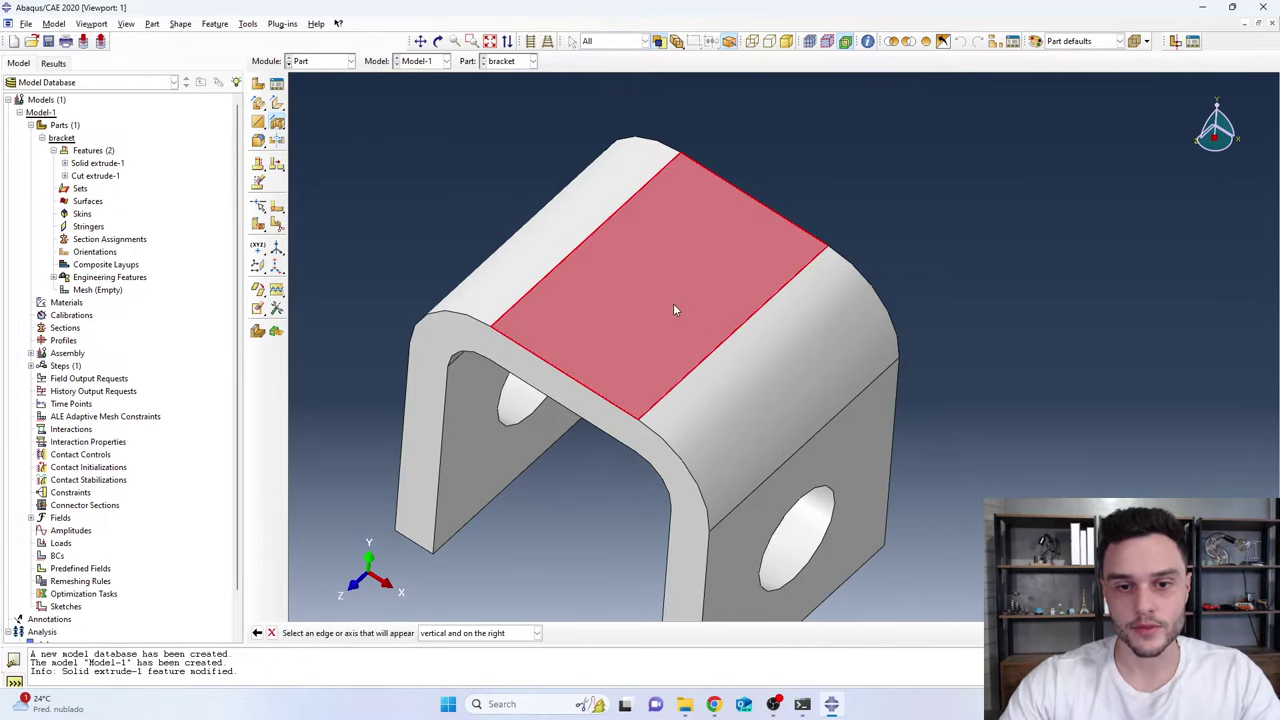
{"action": "left_click", "coordinate": [702, 362]}
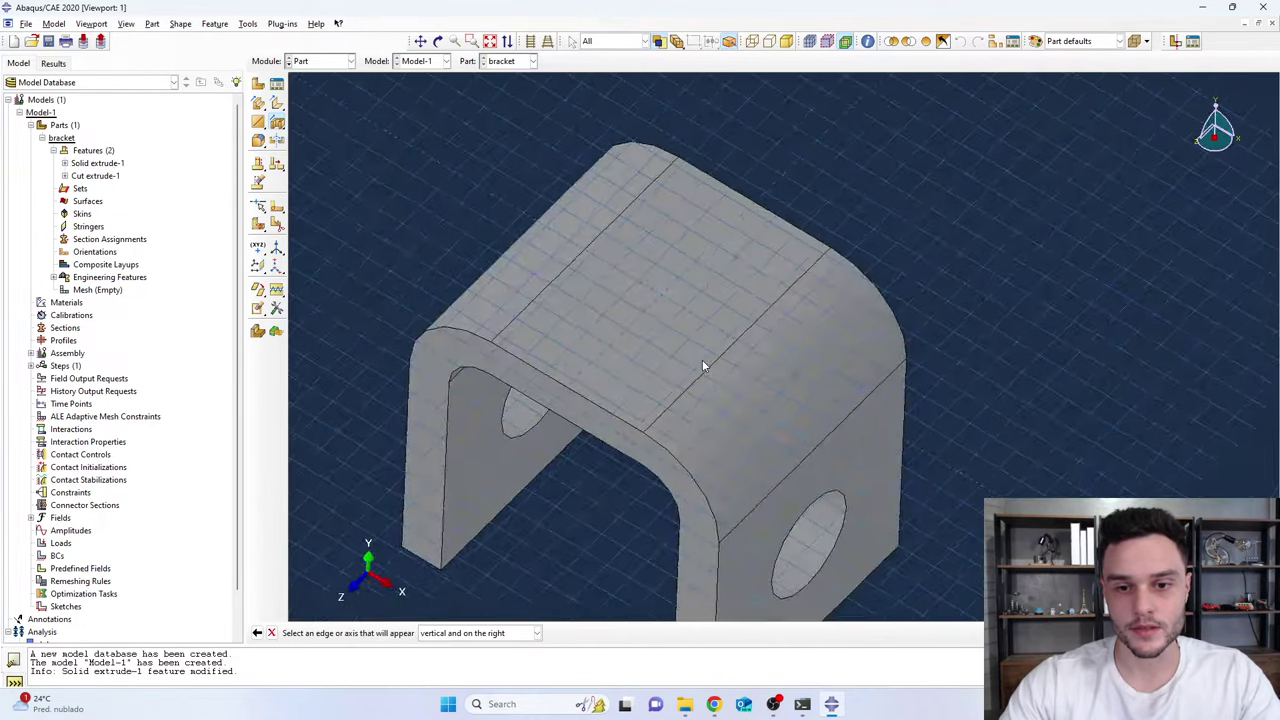
Sketch a circle centred on the sketch origin of the upper face and dimension its radius to 6
{"action": "left_click", "coordinate": [257, 103]}
{"action": "left_click", "coordinate": [784, 347]}
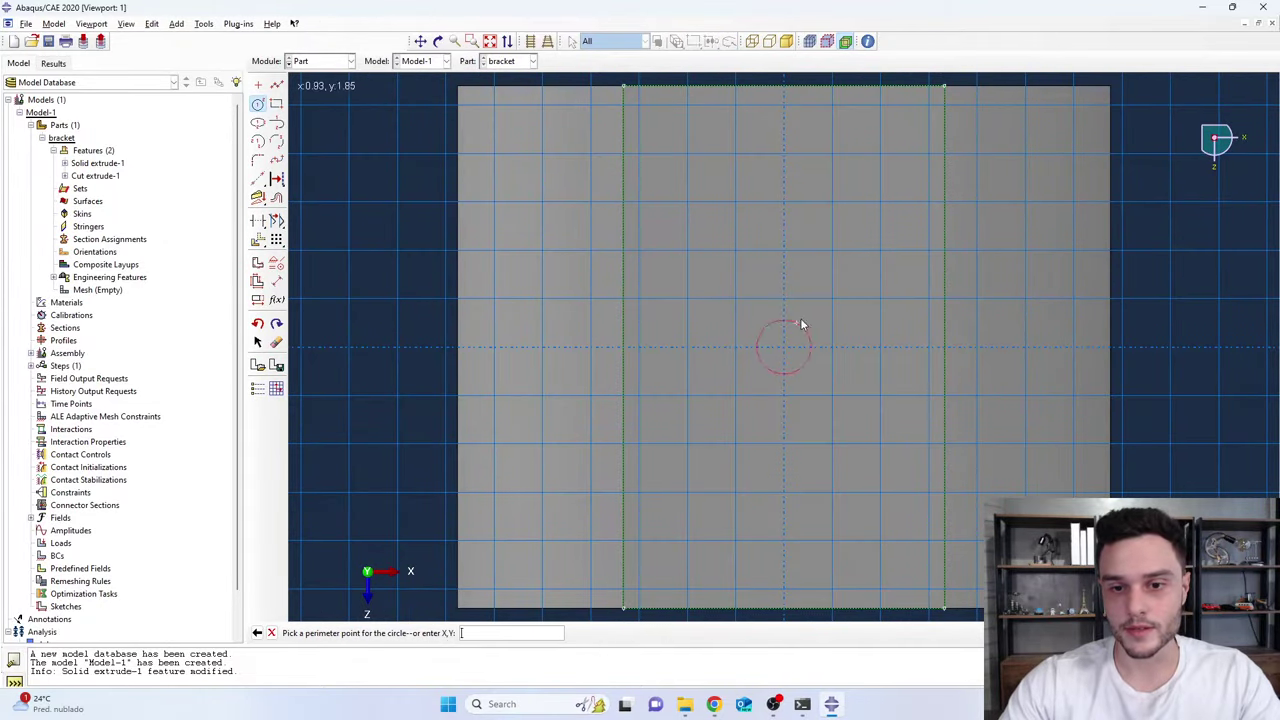
{"action": "left_click", "coordinate": [821, 274]}
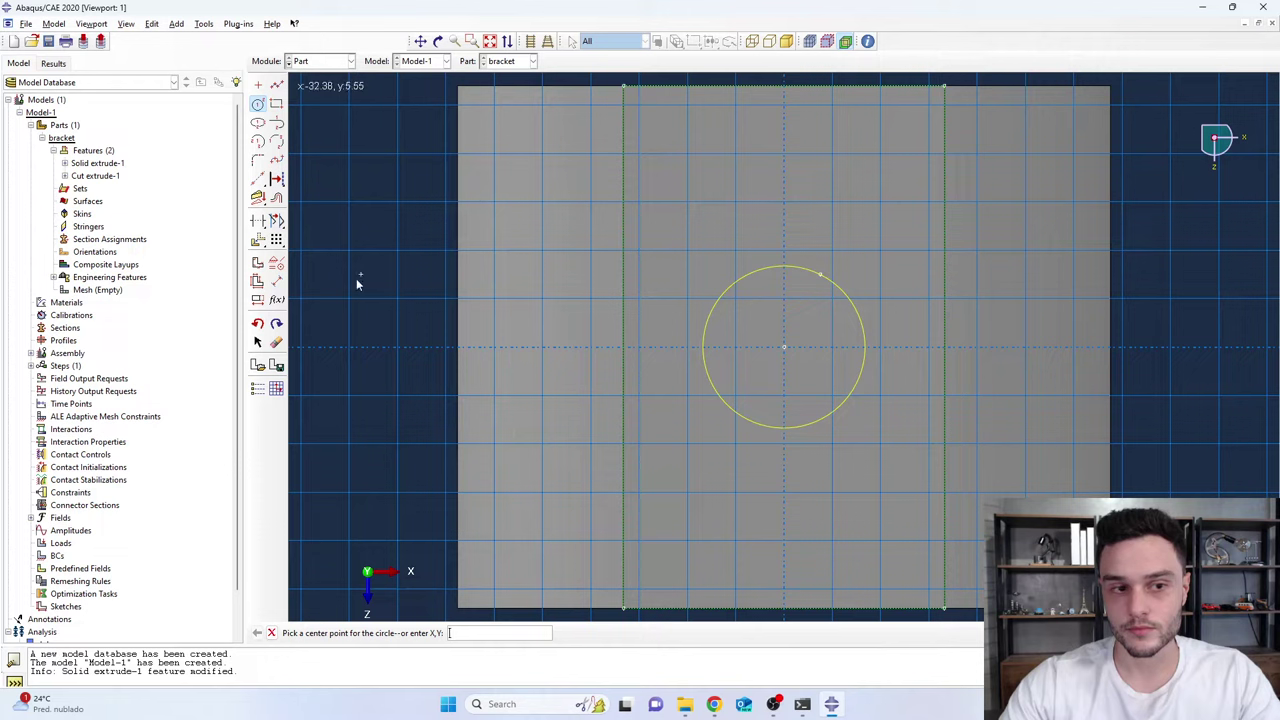
{"action": "left_click", "coordinate": [276, 281]}
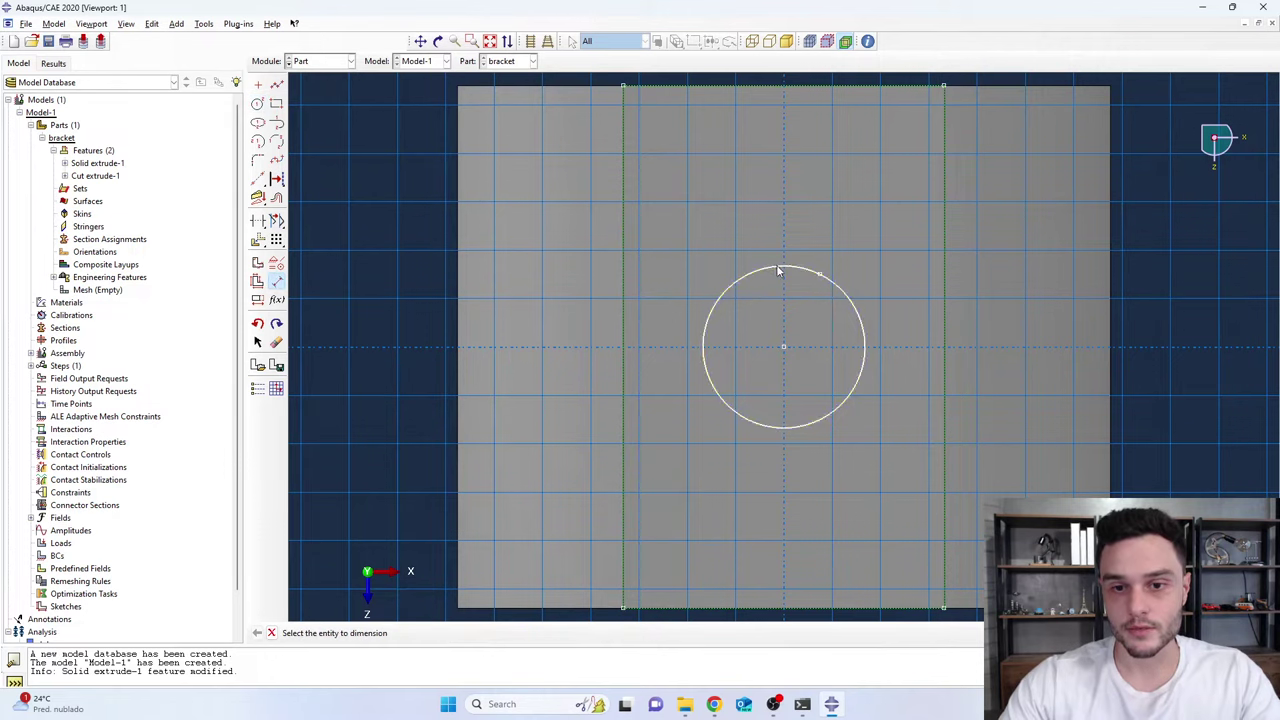
{"action": "left_click", "coordinate": [778, 268]}
{"action": "left_click", "coordinate": [768, 216]}
{"action": "type", "text": "6"}
{"action": "key", "text": "Return"}
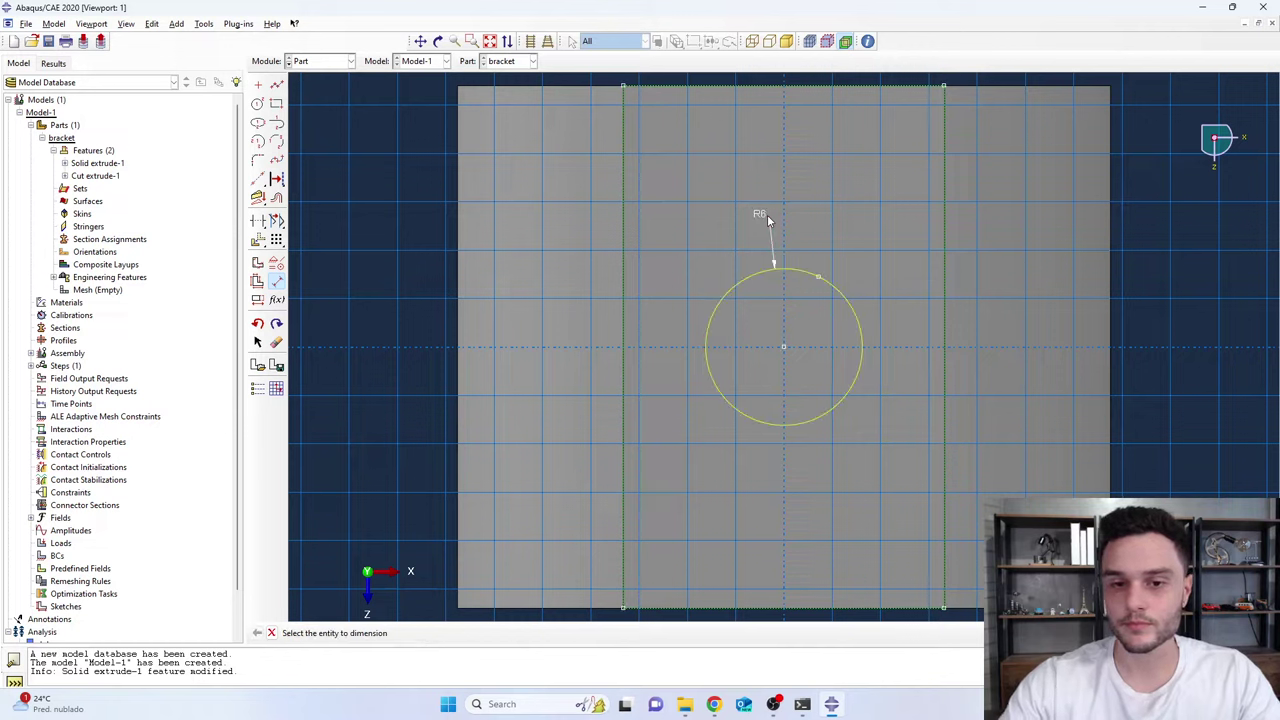
Dimension the circle's centre horizontally to the face's right edge and vertically to its upper edge, accepting the proposed values, and end dimensioning
{"action": "left_click", "coordinate": [784, 347]}
{"action": "left_click", "coordinate": [944, 347]}
{"action": "left_click", "coordinate": [885, 240]}
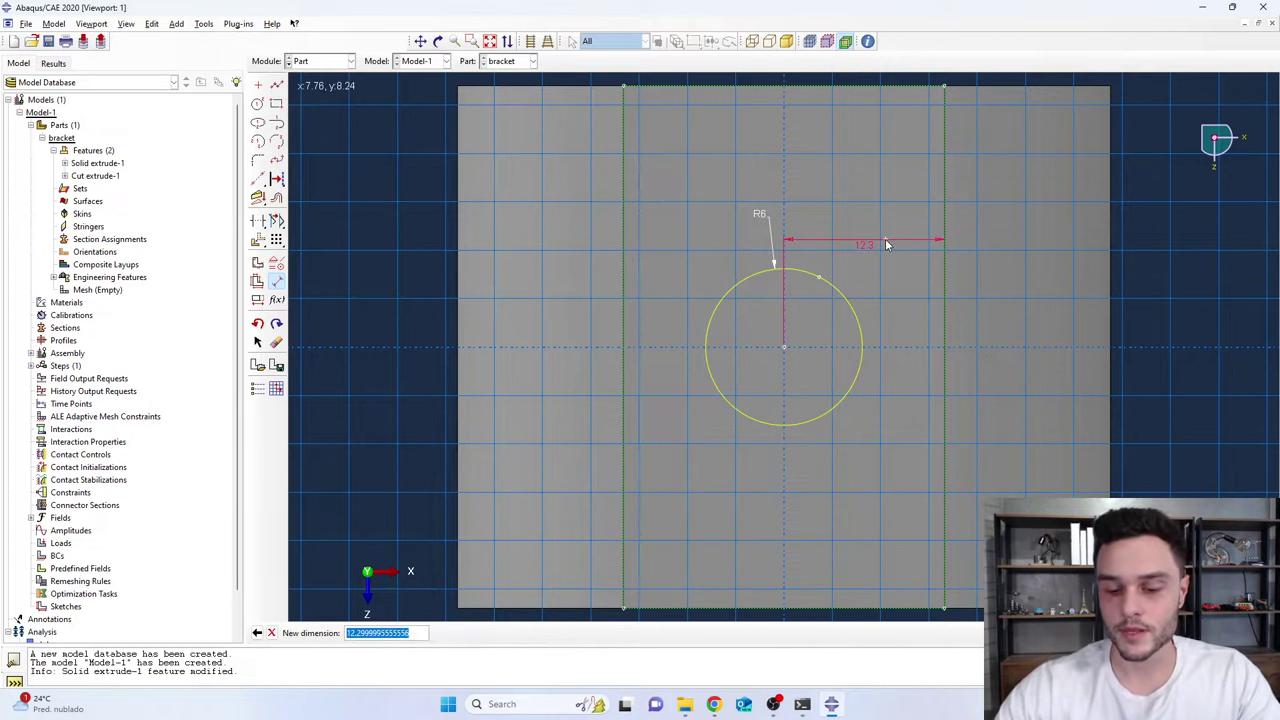
{"action": "key", "text": "Return"}
{"action": "left_click", "coordinate": [785, 348]}
{"action": "left_click", "coordinate": [712, 86]}
{"action": "left_click", "coordinate": [689, 210]}
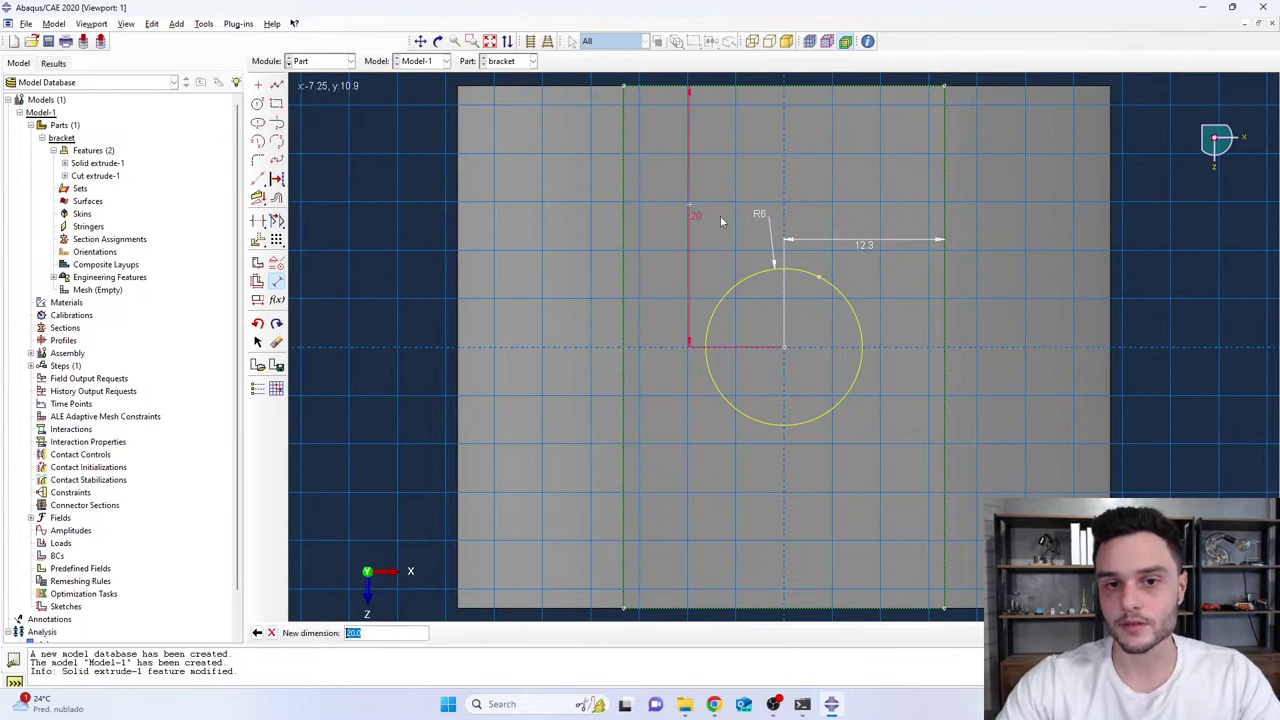
{"action": "key", "text": "Return"}
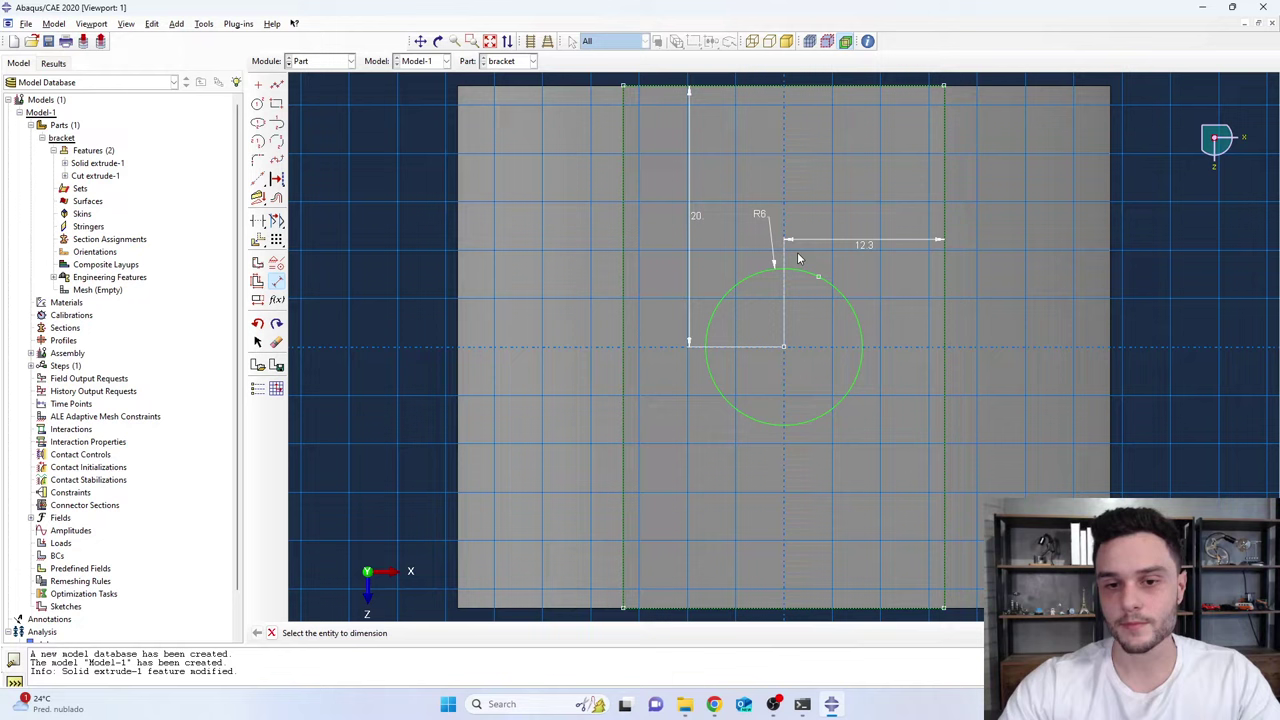
{"action": "middle_click", "coordinate": [547, 520]}
Finish the sketch and extrude the circular cut down through the bracket's upper plate with the Through All end condition
{"action": "left_click", "coordinate": [445, 635]}
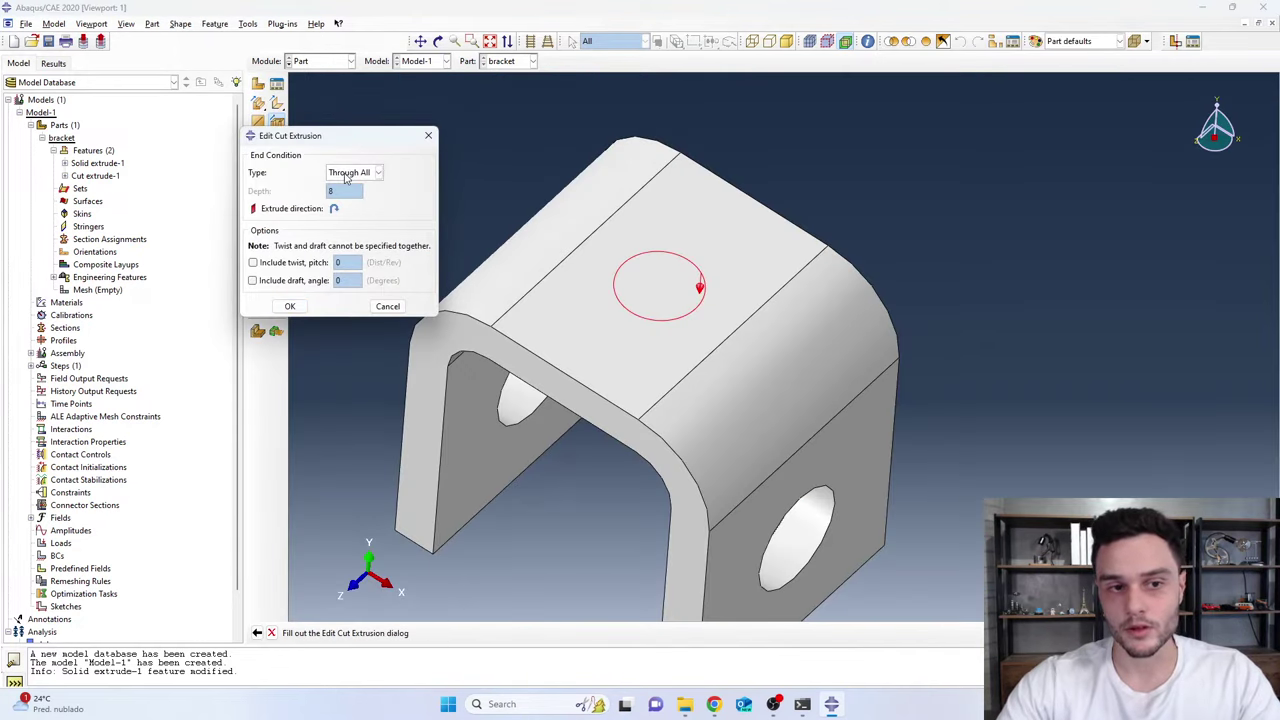
{"action": "left_click", "coordinate": [289, 306]}
{"action": "scroll", "coordinate": [706, 293], "scroll_direction": "down", "scroll_amount": 3}
{"action": "left_click_drag", "start_coordinate": [706, 290], "coordinate": [694, 262], "text": "ctrl+alt"}
{"action": "scroll", "coordinate": [700, 270], "scroll_direction": "up", "scroll_amount": 3}
{"action": "left_click_drag", "start_coordinate": [814, 306], "coordinate": [830, 242], "text": "ctrl+alt"}
{"action": "scroll", "coordinate": [755, 264], "scroll_direction": "down", "scroll_amount": 1}
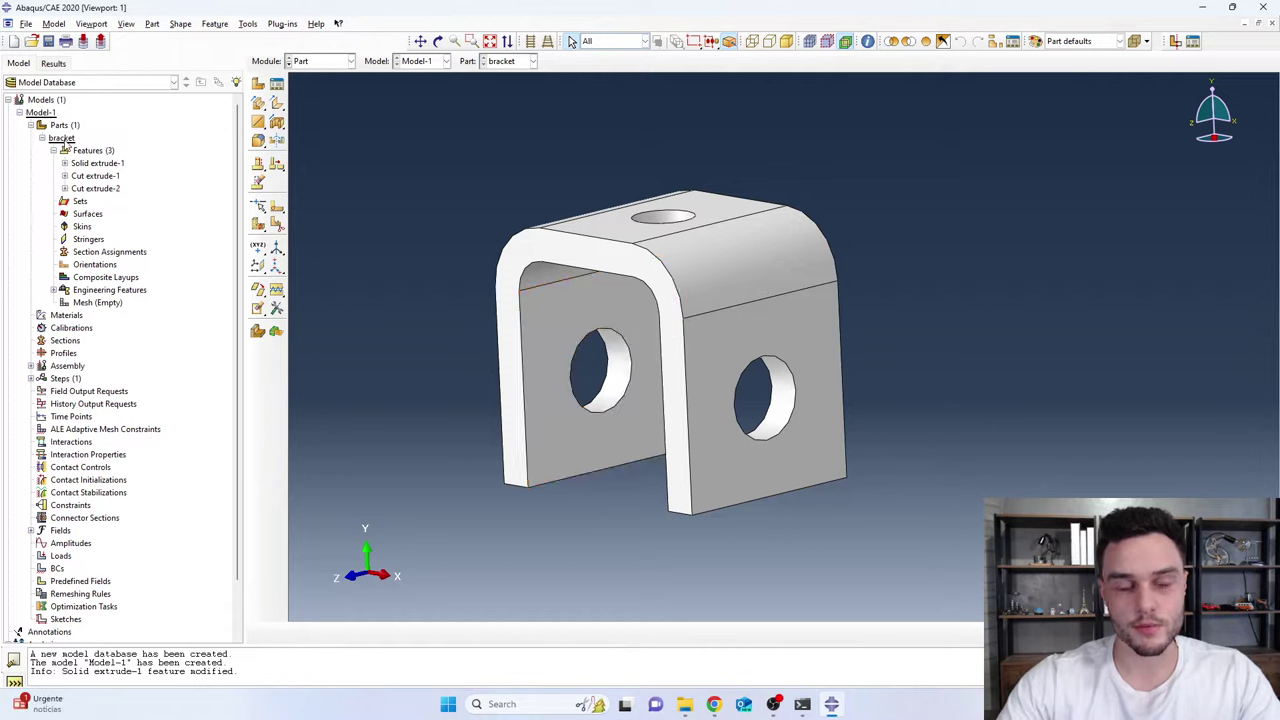
Open the bracket part in the Mesh module from its empty mesh entry
{"action": "left_click", "coordinate": [86, 306]}
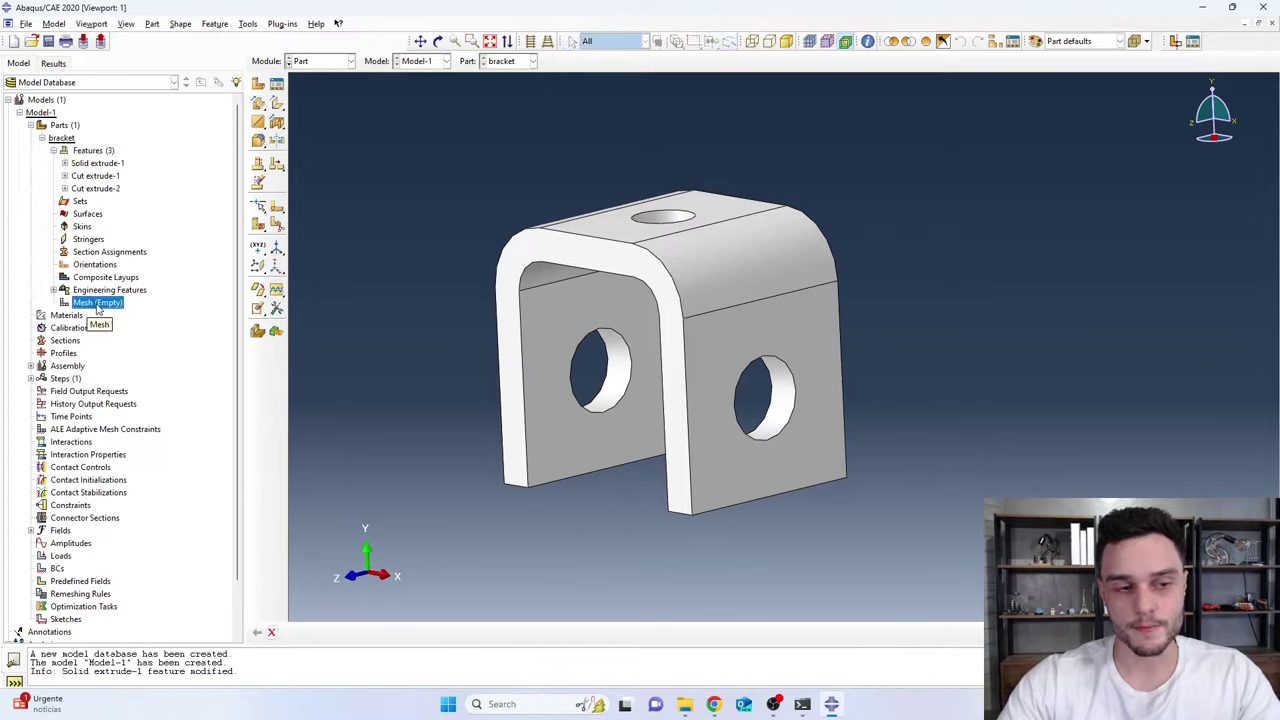
{"action": "double_click", "coordinate": [97, 303]}
{"action": "left_click_drag", "start_coordinate": [759, 255], "coordinate": [832, 308], "text": "ctrl+alt"}
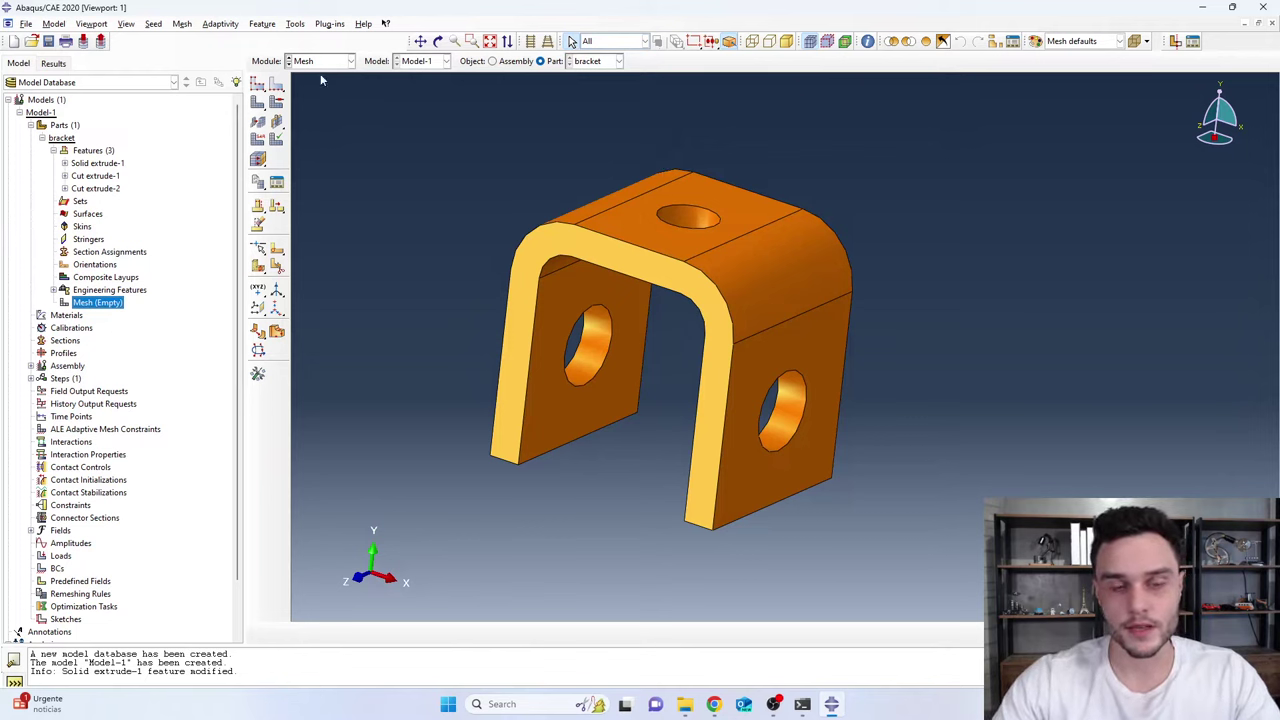
Seed the bracket with an approximate global size of 4, keeping the default curvature control and minimum size settings
{"action": "left_click", "coordinate": [257, 87]}
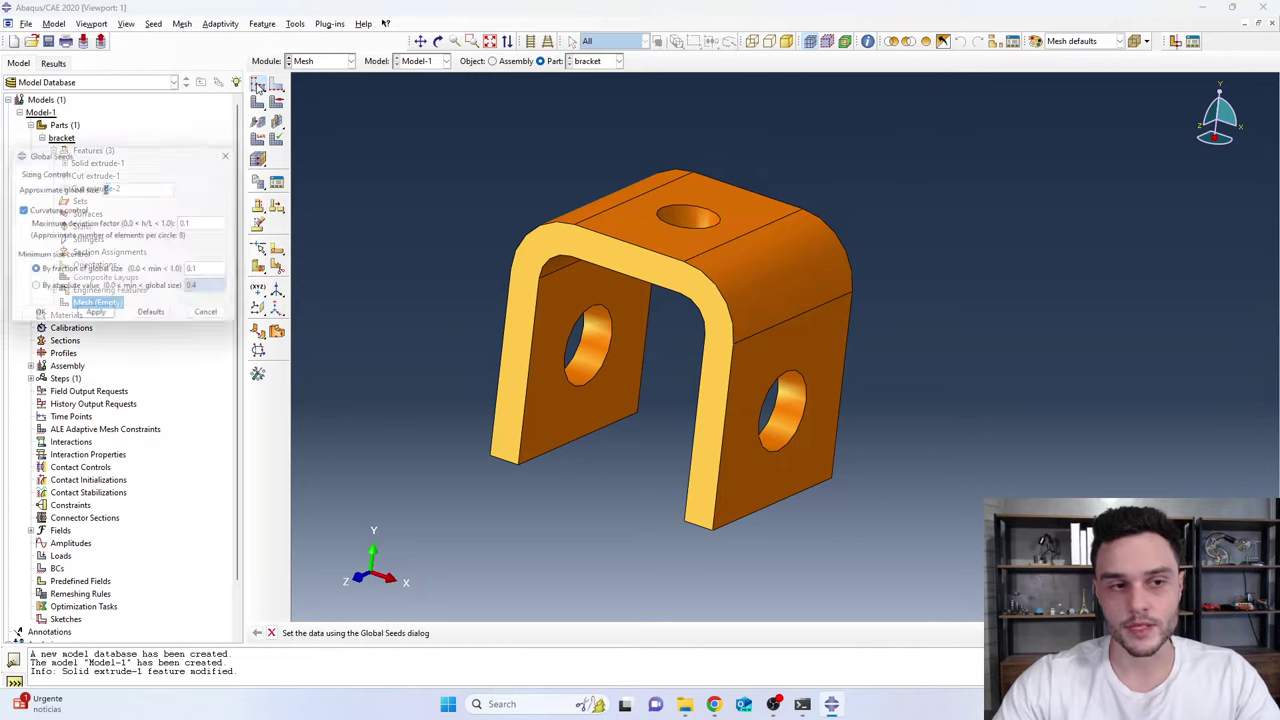
{"action": "left_click_drag", "start_coordinate": [150, 151], "coordinate": [335, 84]}
{"action": "type", "text": "4"}
{"action": "left_click", "coordinate": [282, 251]}
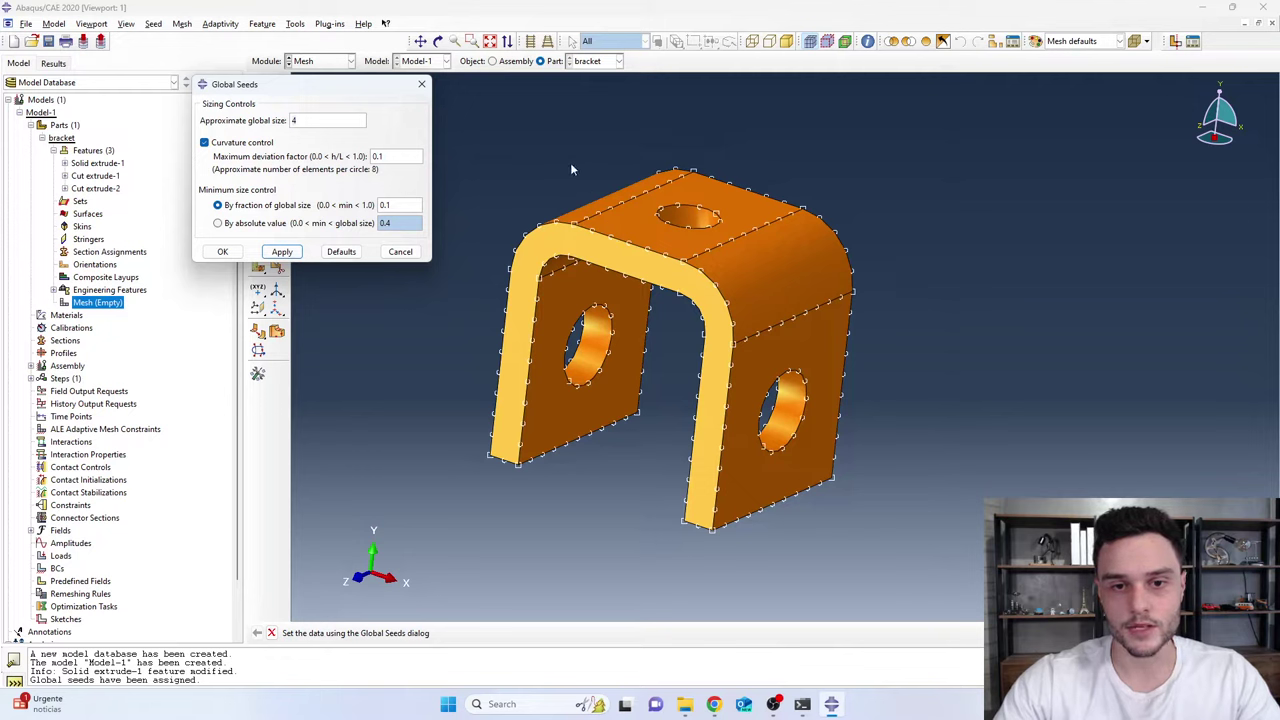
{"action": "left_click_drag", "start_coordinate": [385, 88], "coordinate": [351, 141]}
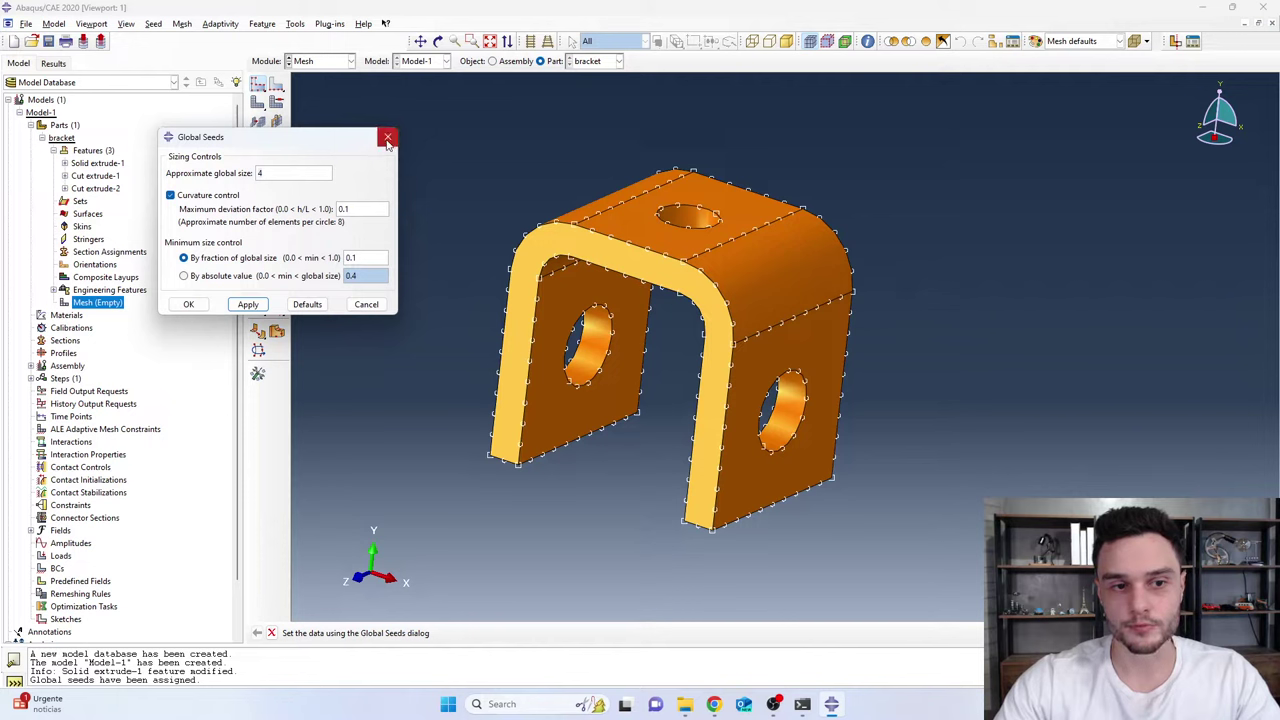
{"action": "left_click", "coordinate": [188, 304]}
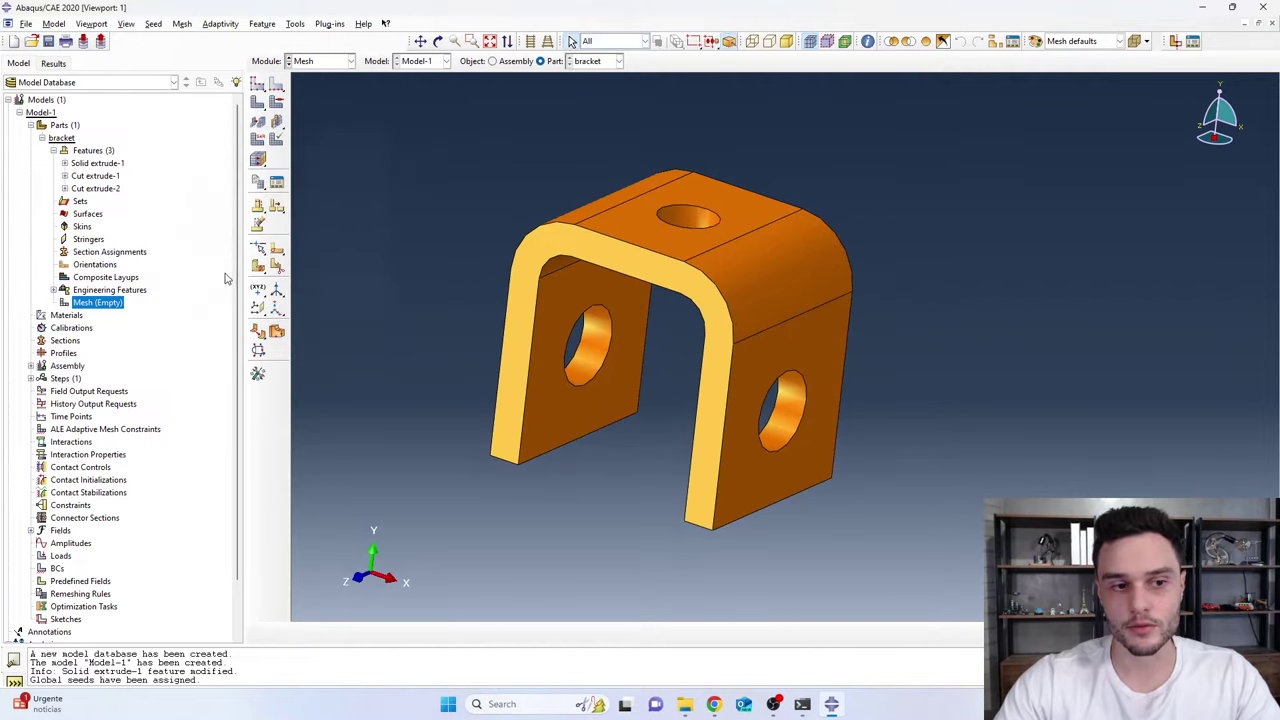
Set the bracket's mesh controls to the Tet element shape with the Free technique and default algorithm
{"action": "left_click", "coordinate": [279, 104]}
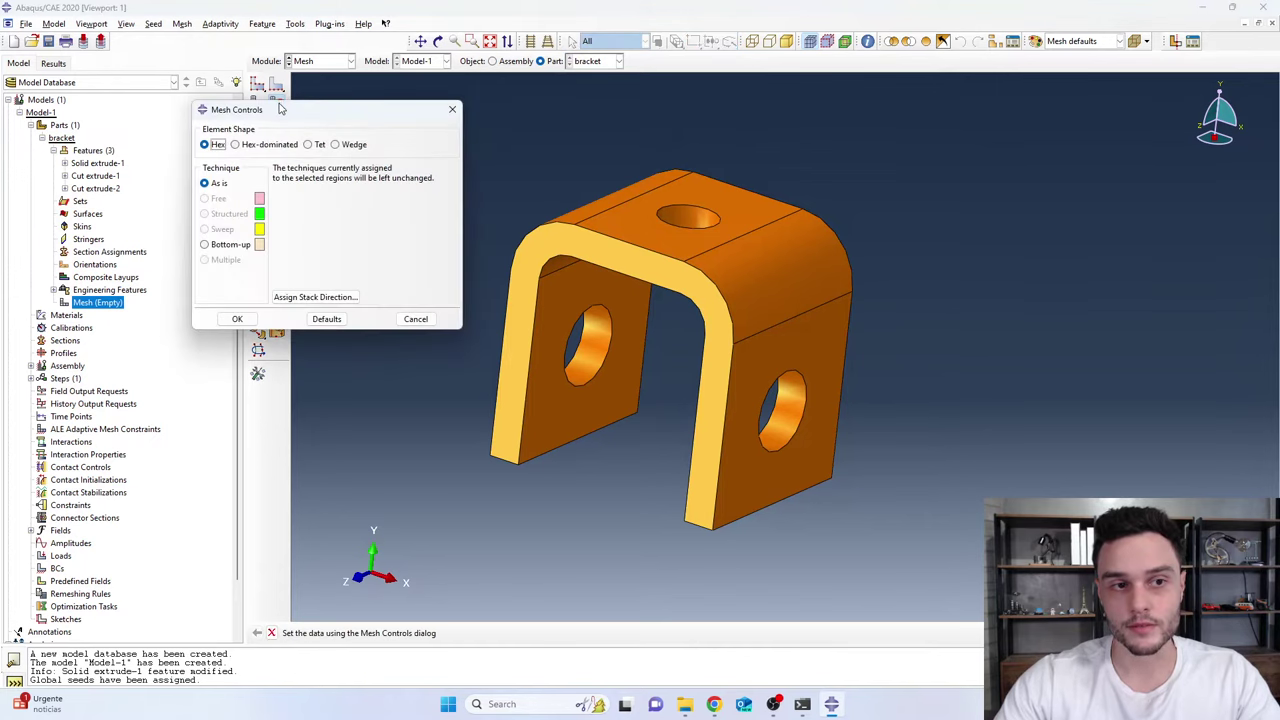
{"action": "left_click", "coordinate": [272, 151]}
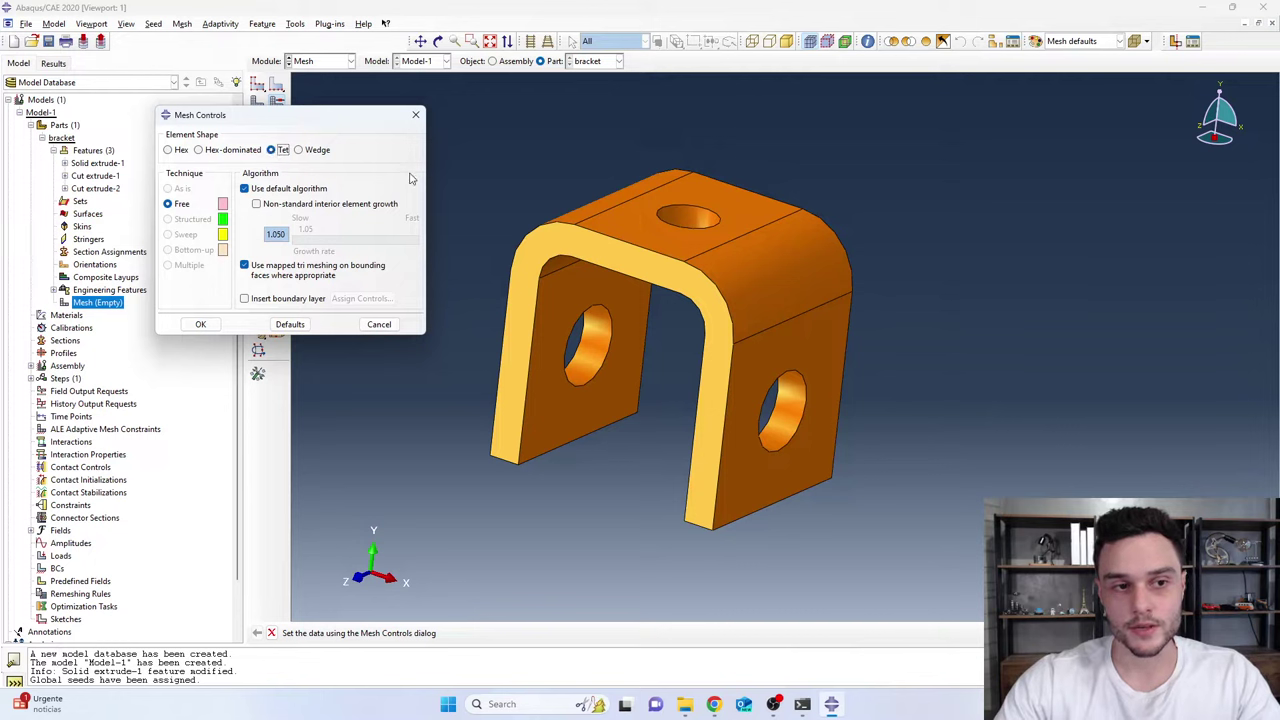
{"action": "left_click", "coordinate": [200, 325]}
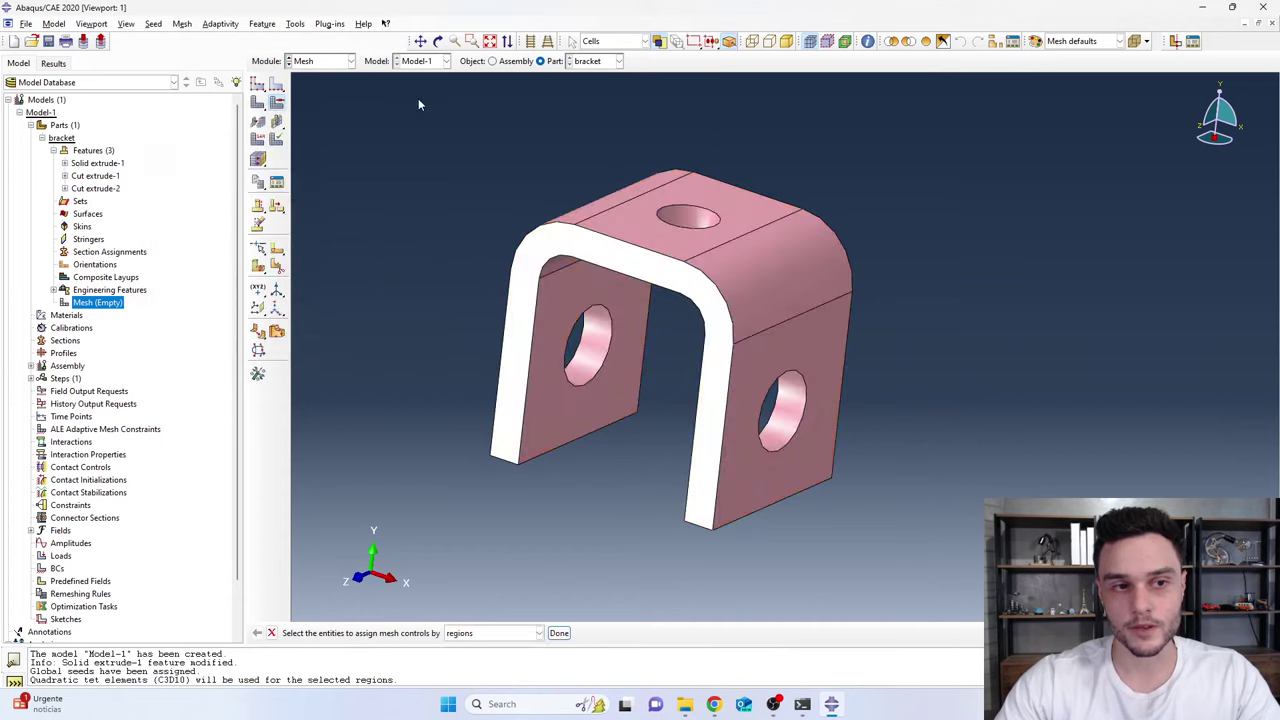
Review and accept the Standard, quadratic 3D Stress element type C3D10 for the bracket, keeping the default element controls
{"action": "left_click", "coordinate": [261, 143]}
{"action": "left_click_drag", "start_coordinate": [306, 132], "coordinate": [188, 79]}
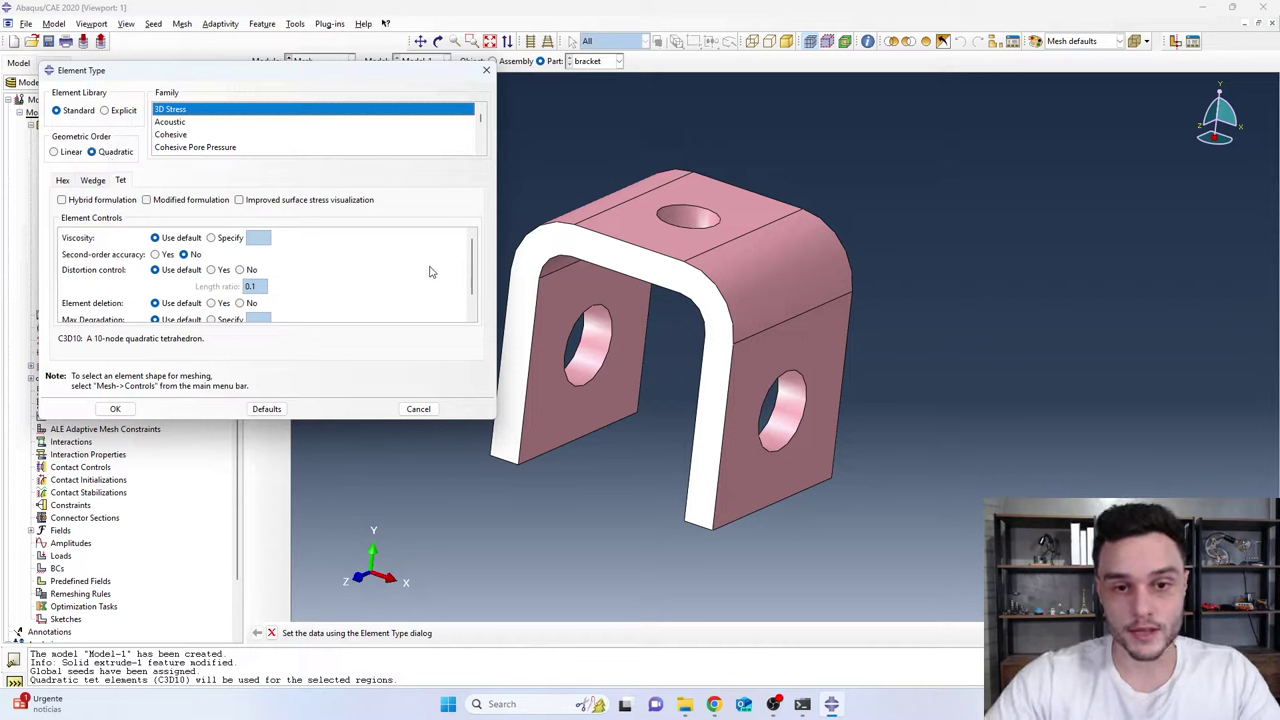
{"action": "left_click_drag", "start_coordinate": [367, 80], "coordinate": [373, 63]}
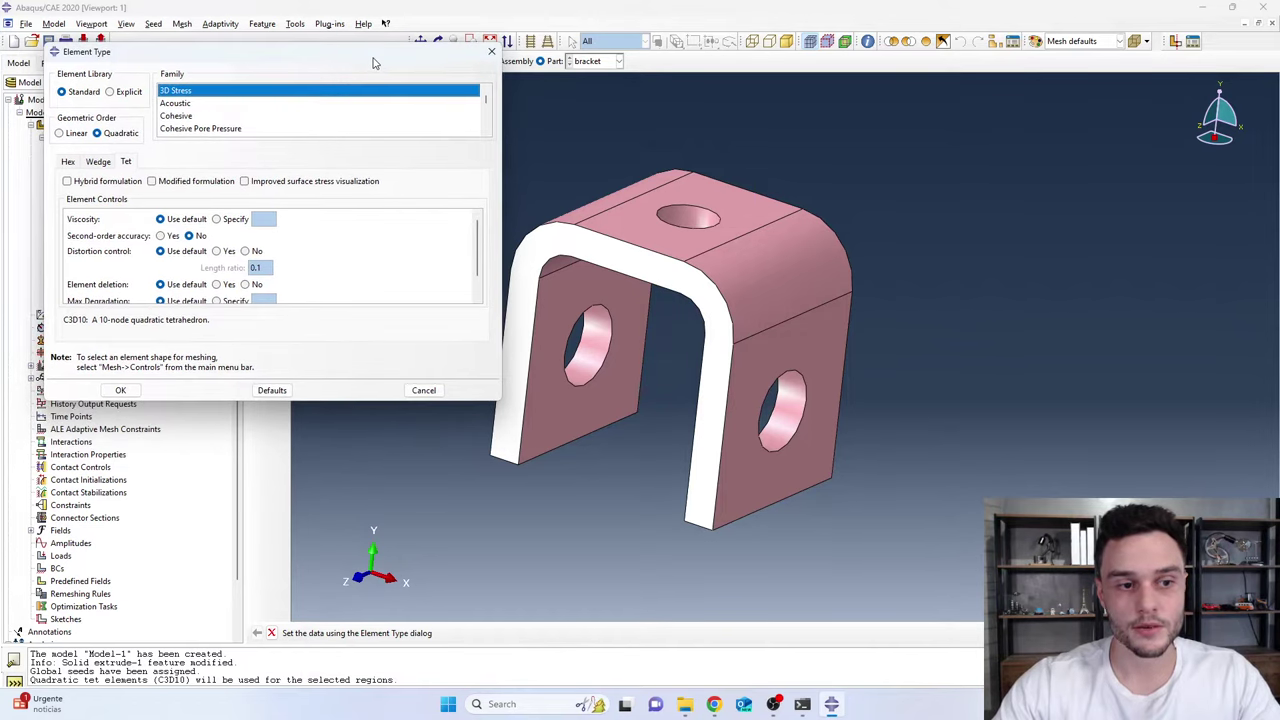
{"action": "left_click_drag", "start_coordinate": [63, 320], "coordinate": [82, 321]}
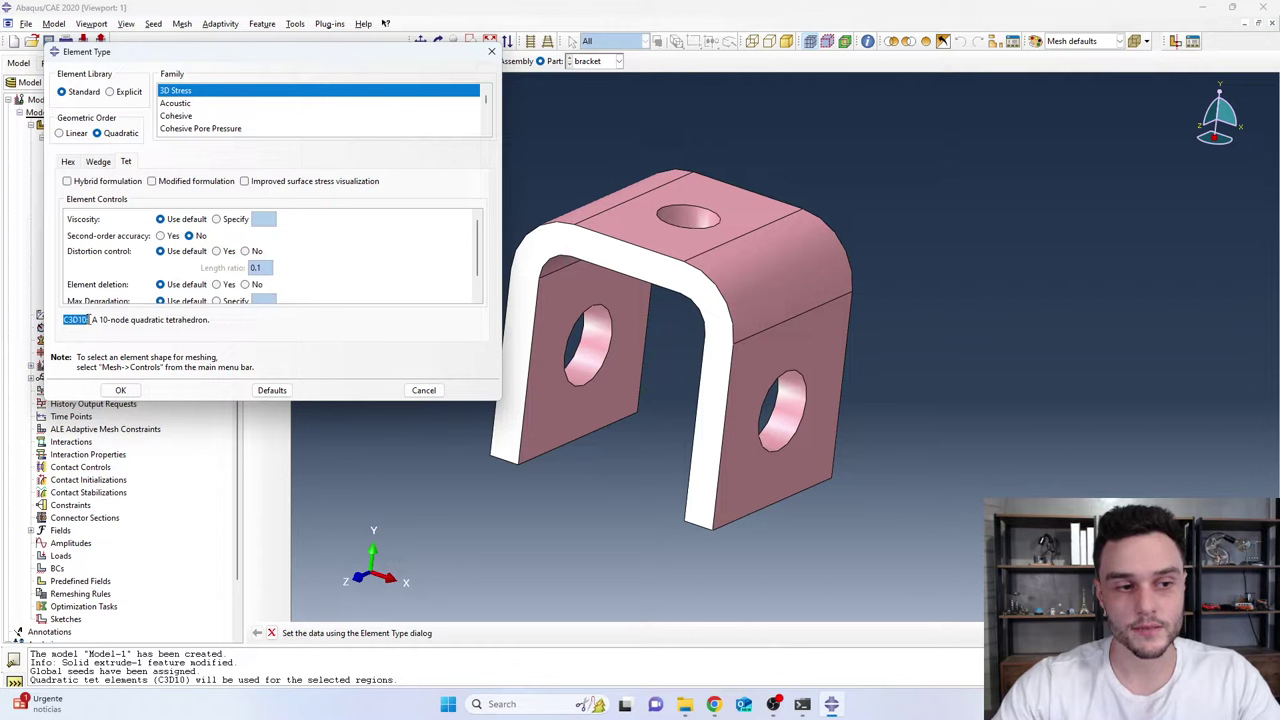
{"action": "left_click_drag", "start_coordinate": [99, 320], "coordinate": [127, 320]}
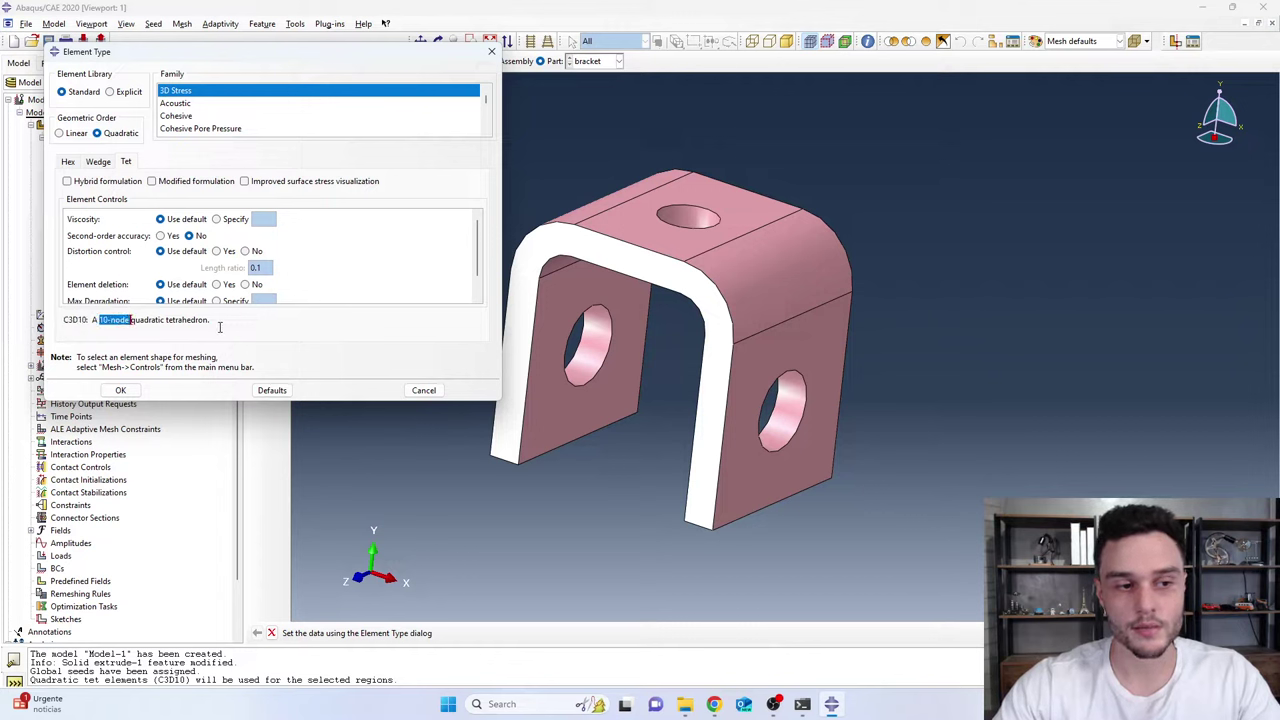
{"action": "left_click_drag", "start_coordinate": [214, 321], "coordinate": [60, 321]}
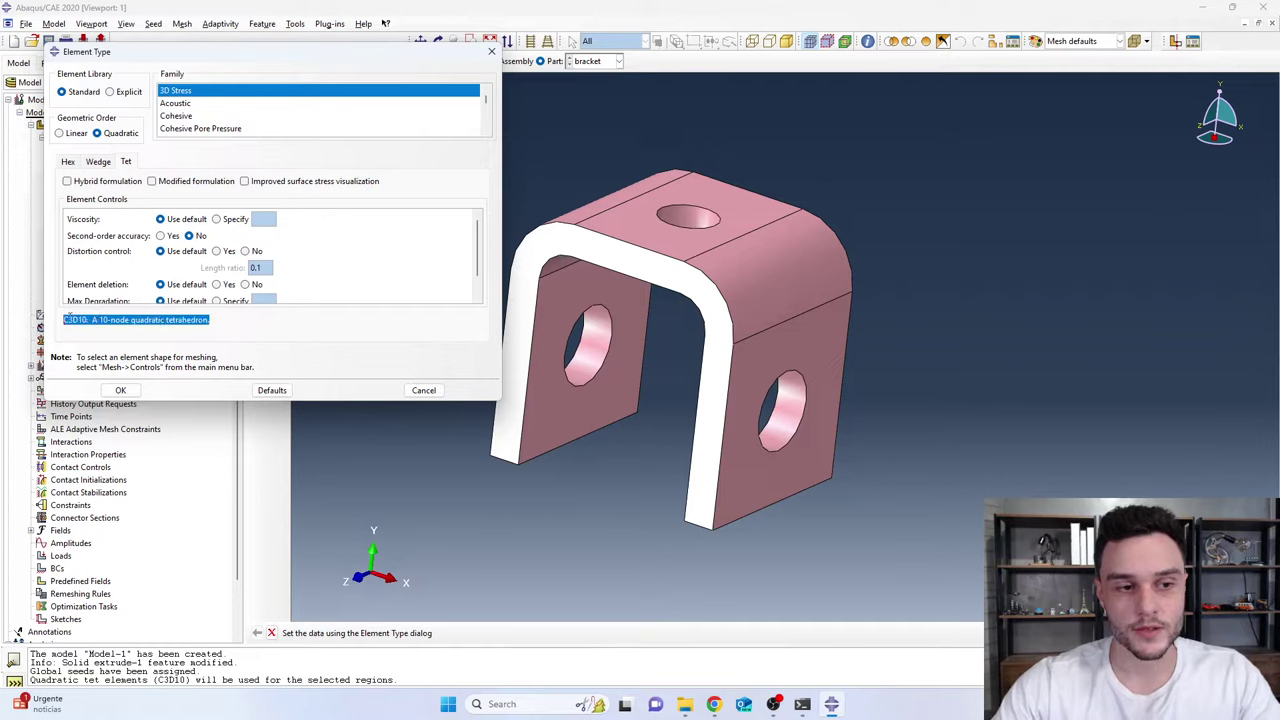
{"action": "mouse_move", "coordinate": [351, 57]}
{"action": "left_mouse_down"}
{"action": "mouse_move", "coordinate": [357, 83]}
{"action": "mouse_move", "coordinate": [409, 120]}
{"action": "mouse_move", "coordinate": [368, 74]}
{"action": "left_mouse_up"}
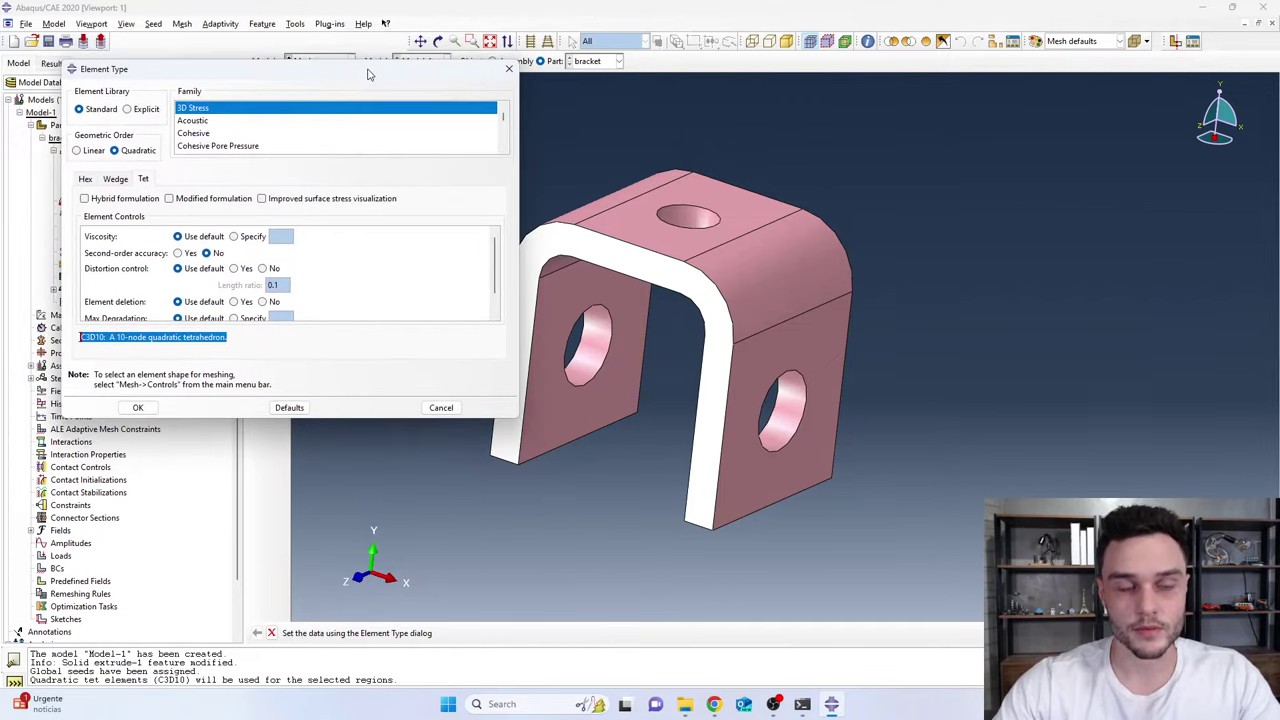
{"action": "scroll", "coordinate": [198, 250], "scroll_direction": "down", "scroll_amount": 2}
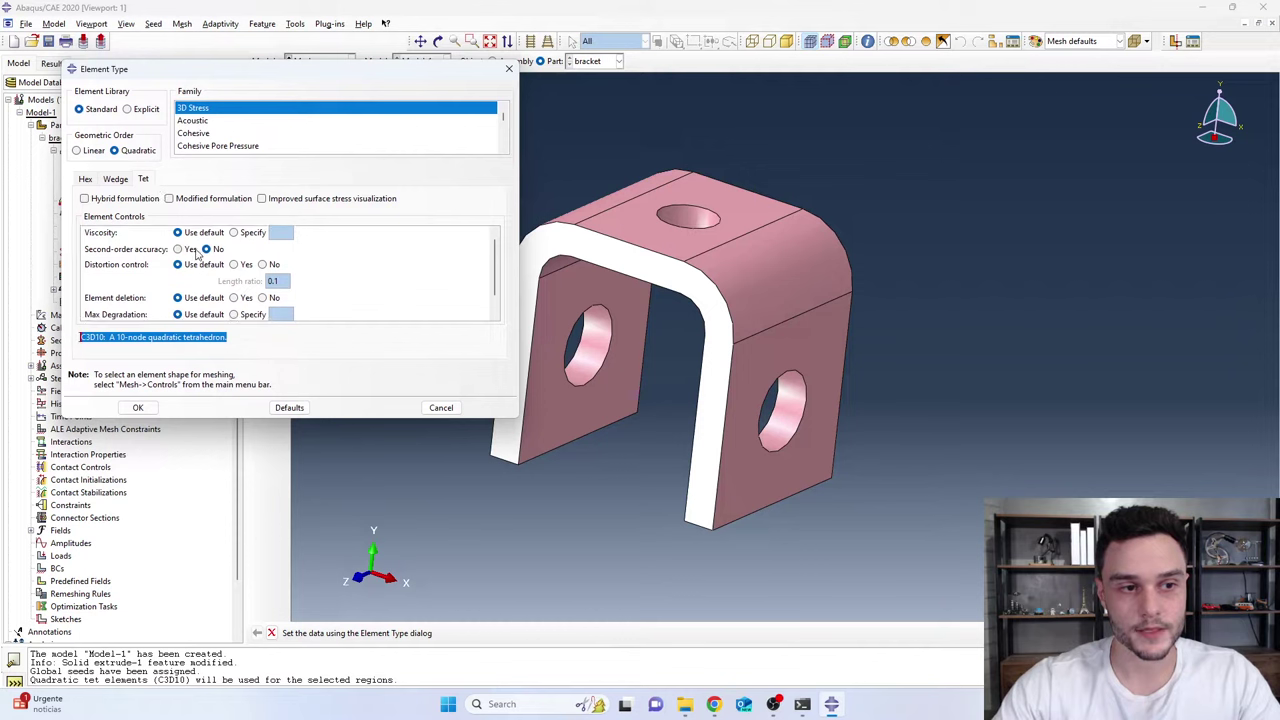
{"action": "scroll", "coordinate": [318, 285], "scroll_direction": "down", "scroll_amount": 3}
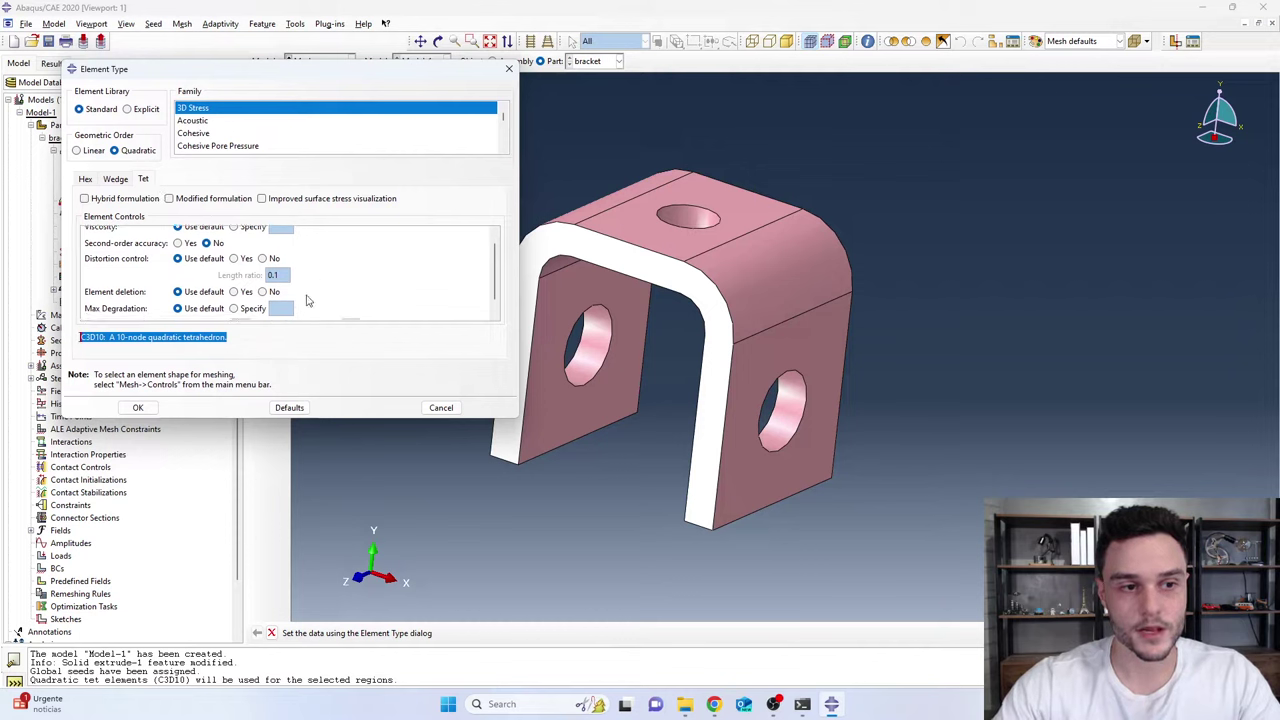
{"action": "scroll", "coordinate": [320, 276], "scroll_direction": "up", "scroll_amount": 3}
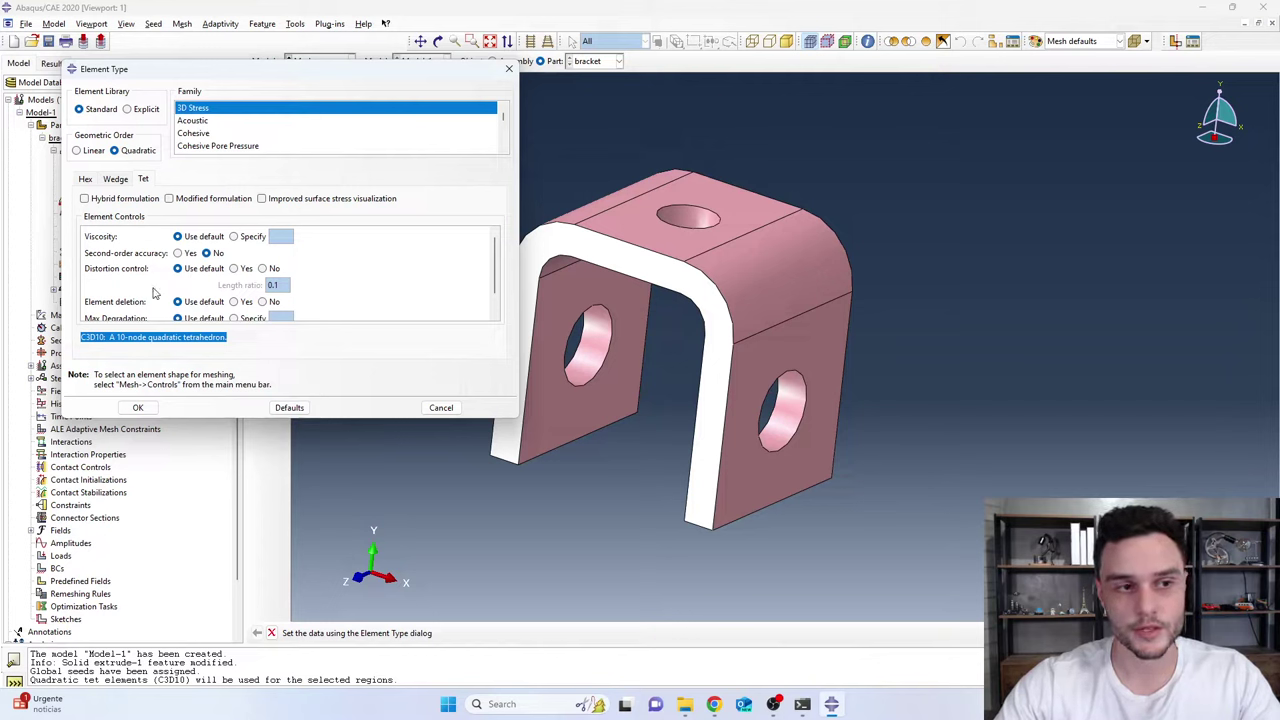
{"action": "left_click", "coordinate": [138, 407]}
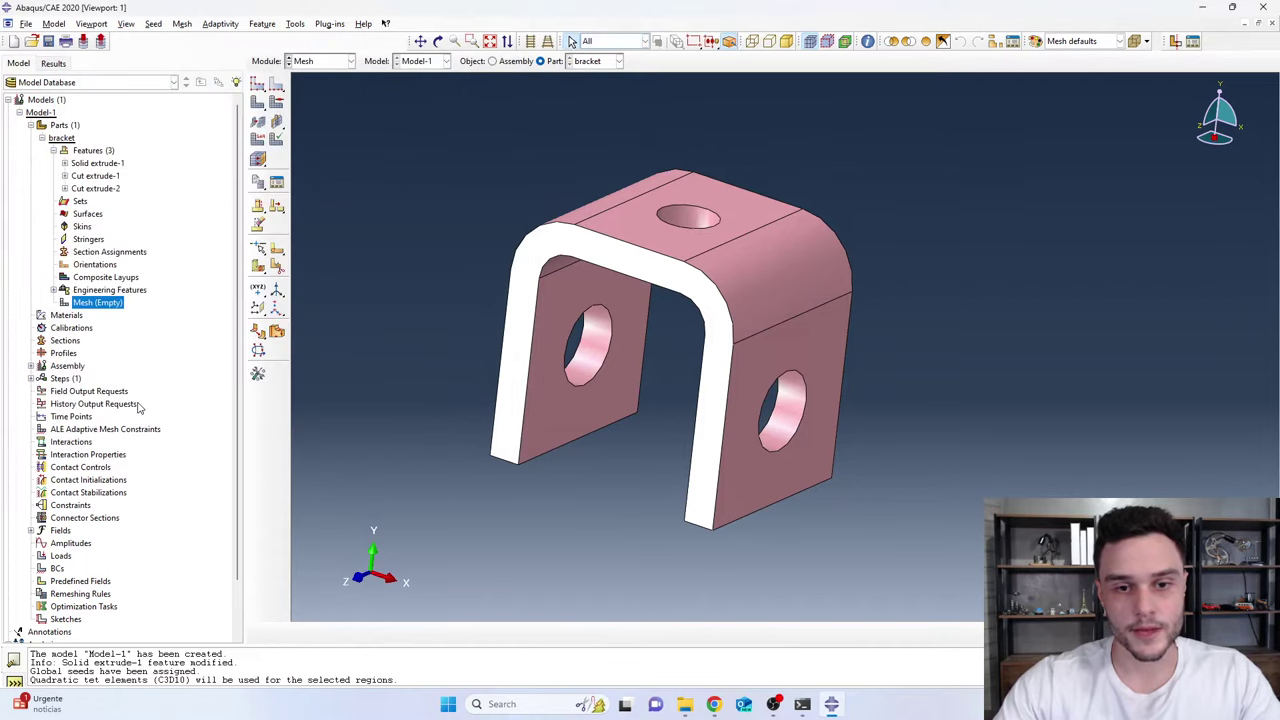
Generate the tetrahedral mesh on the bracket part and inspect it from a different angle
{"action": "left_click", "coordinate": [257, 103]}
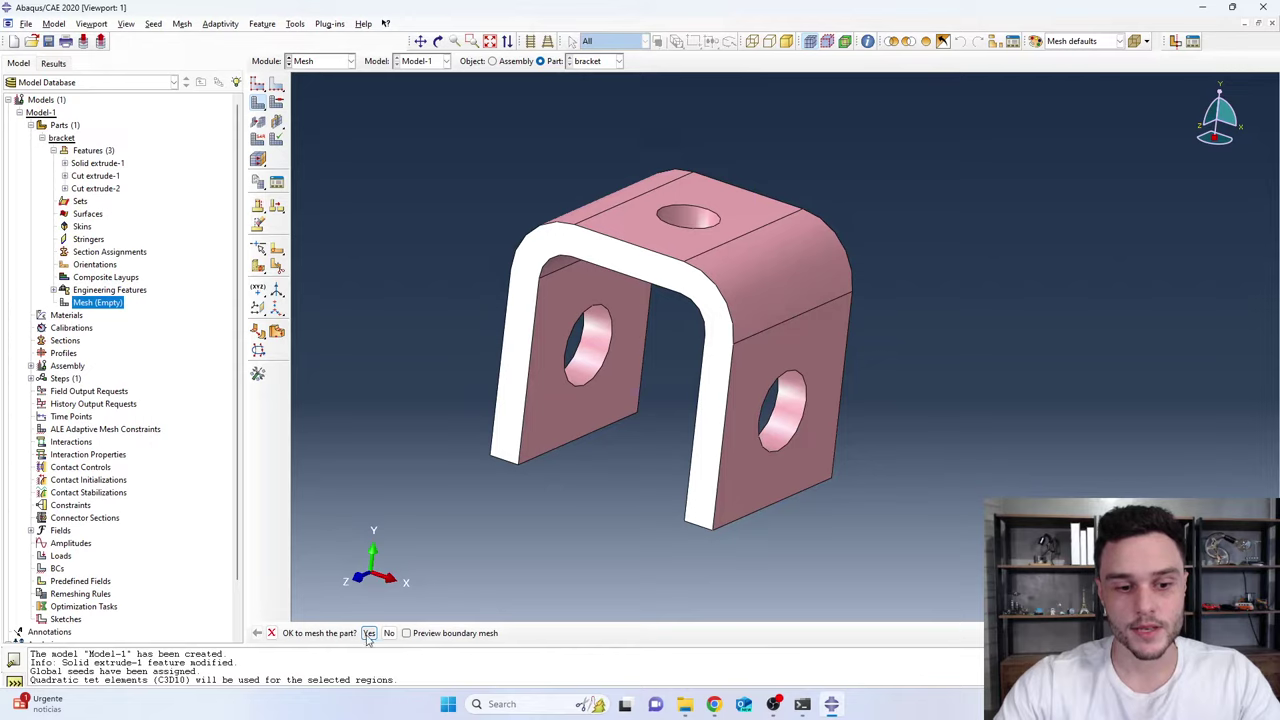
{"action": "left_click", "coordinate": [369, 633]}
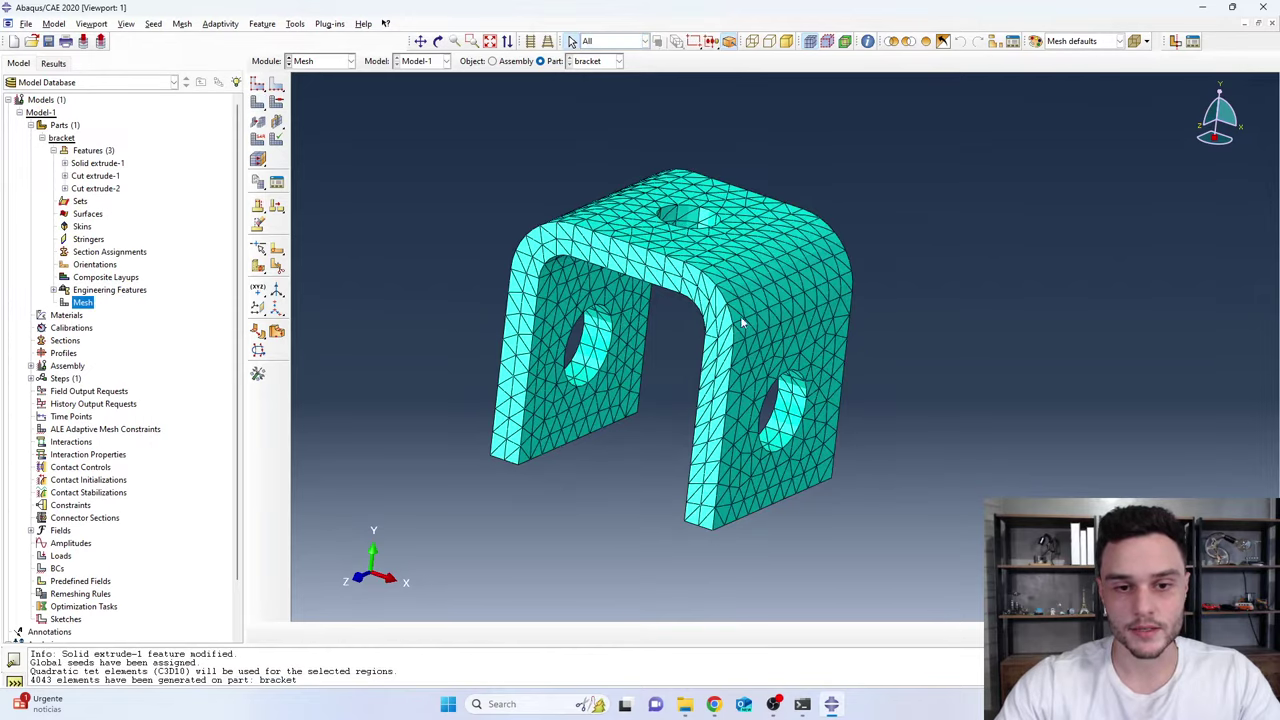
{"action": "mouse_move", "coordinate": [815, 293]}
{"action": "left_mouse_down", "text": "ctrl+alt"}
{"action": "mouse_move", "coordinate": [790, 300]}
{"action": "mouse_move", "coordinate": [811, 297]}
{"action": "left_mouse_up", "text": "ctrl+alt"}
{"action": "key", "text": "Escape"}
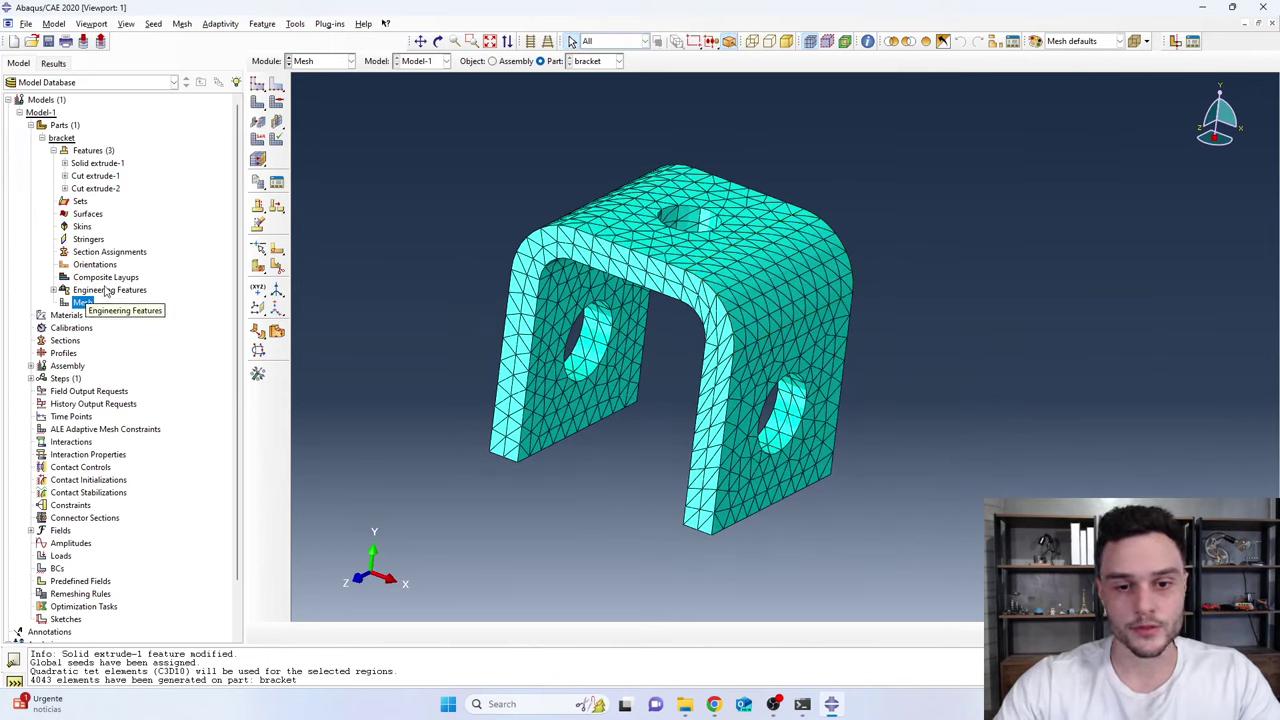
{"action": "left_click_drag", "start_coordinate": [840, 407], "coordinate": [885, 320], "text": "ctrl+alt"}
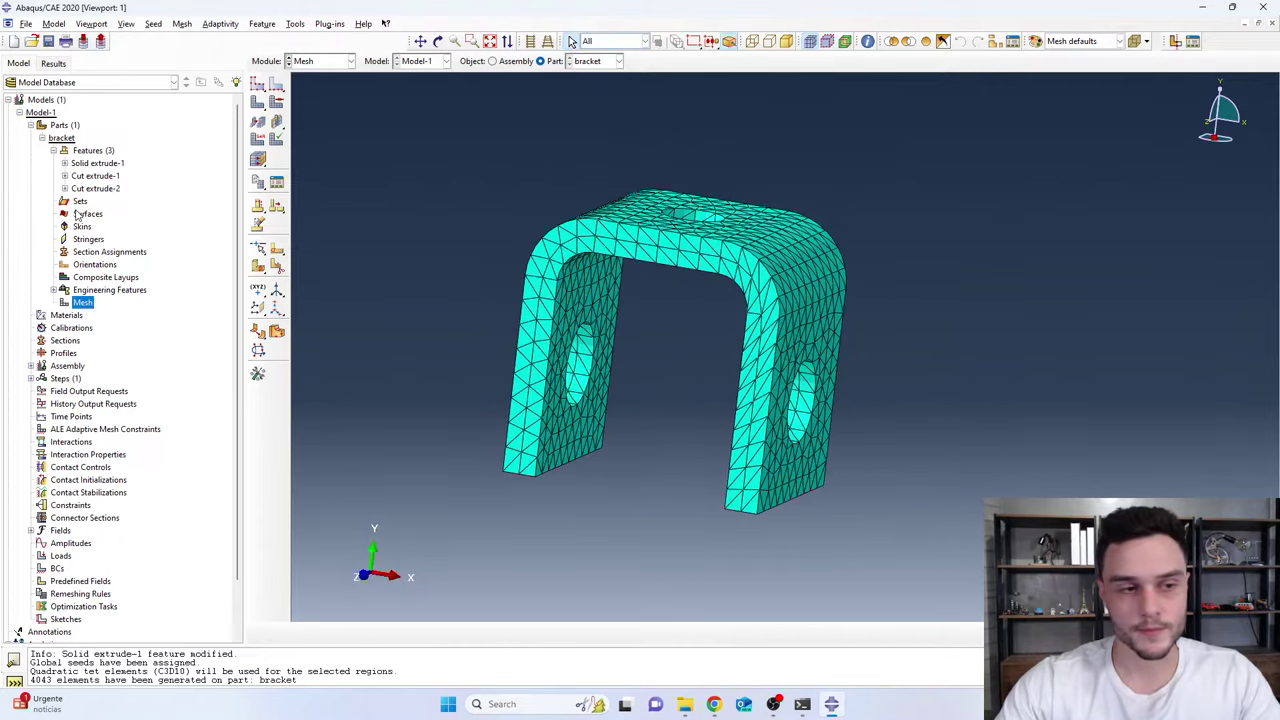
Create a 3D deformable solid part named bolt with a Revolution base feature and an approximate size of 200
{"action": "double_click", "coordinate": [62, 125]}
{"action": "type", "text": "bolt"}
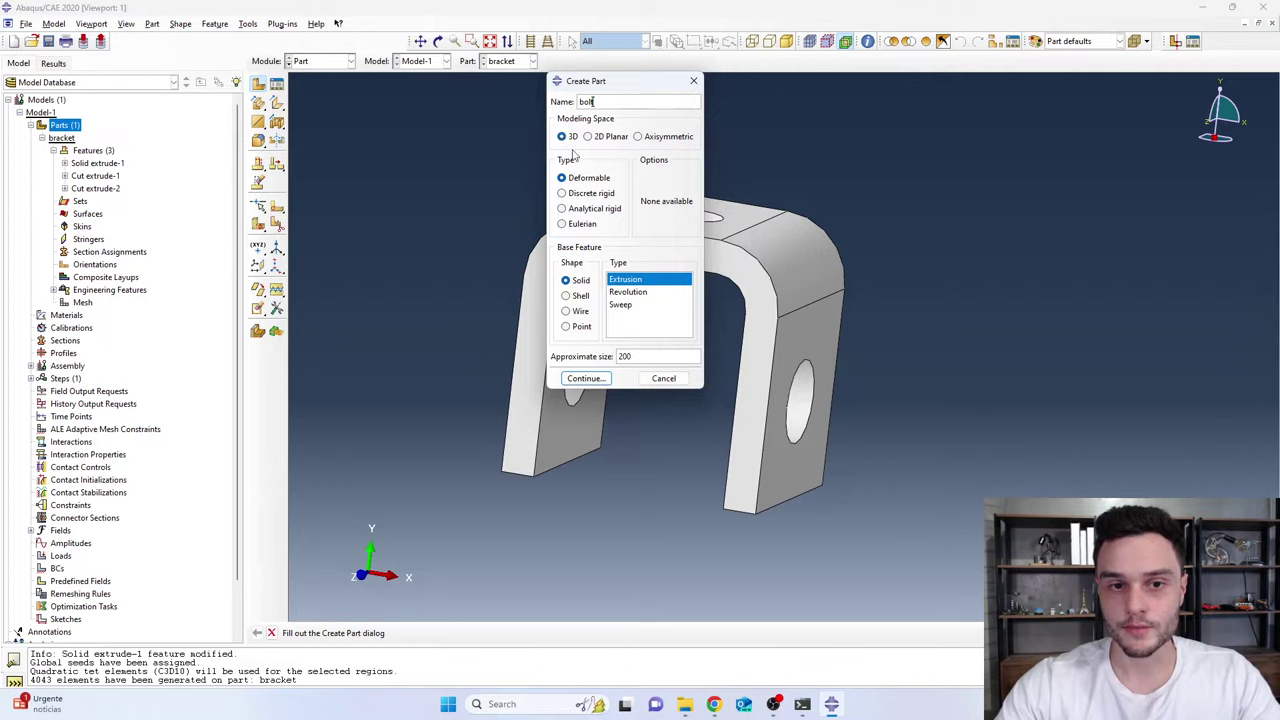
{"action": "left_click", "coordinate": [643, 293]}
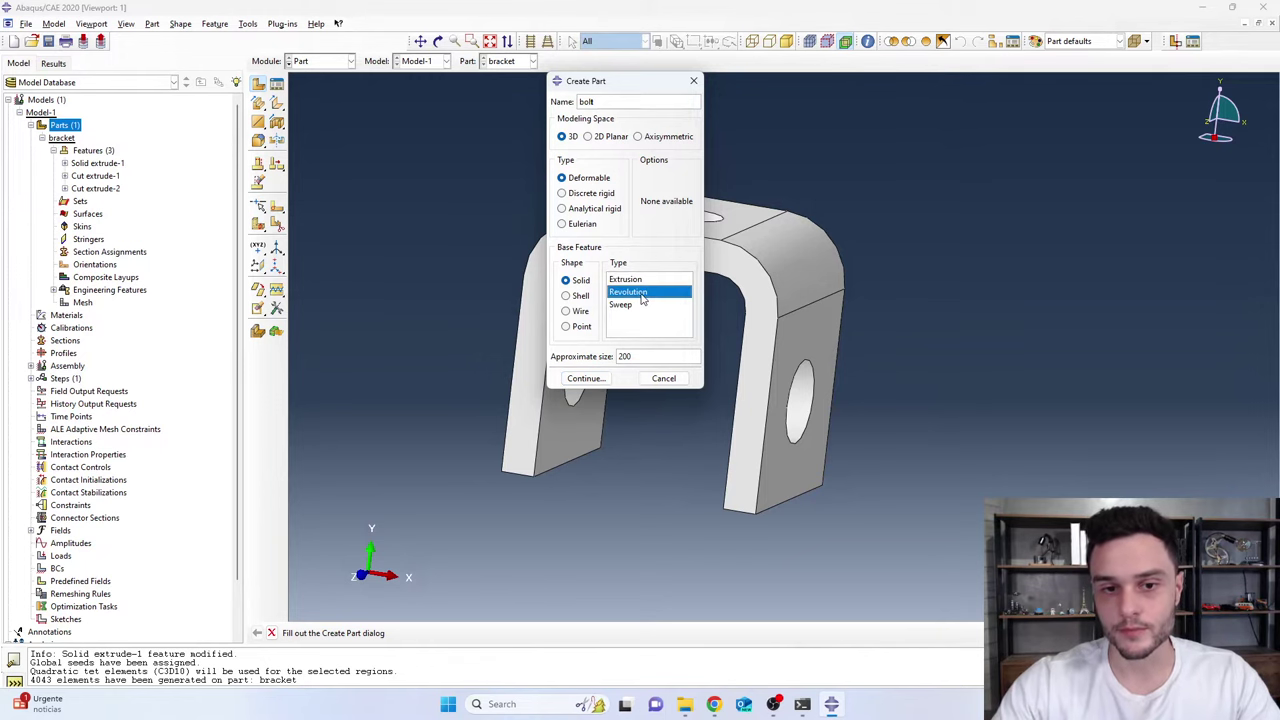
{"action": "left_click", "coordinate": [584, 379]}
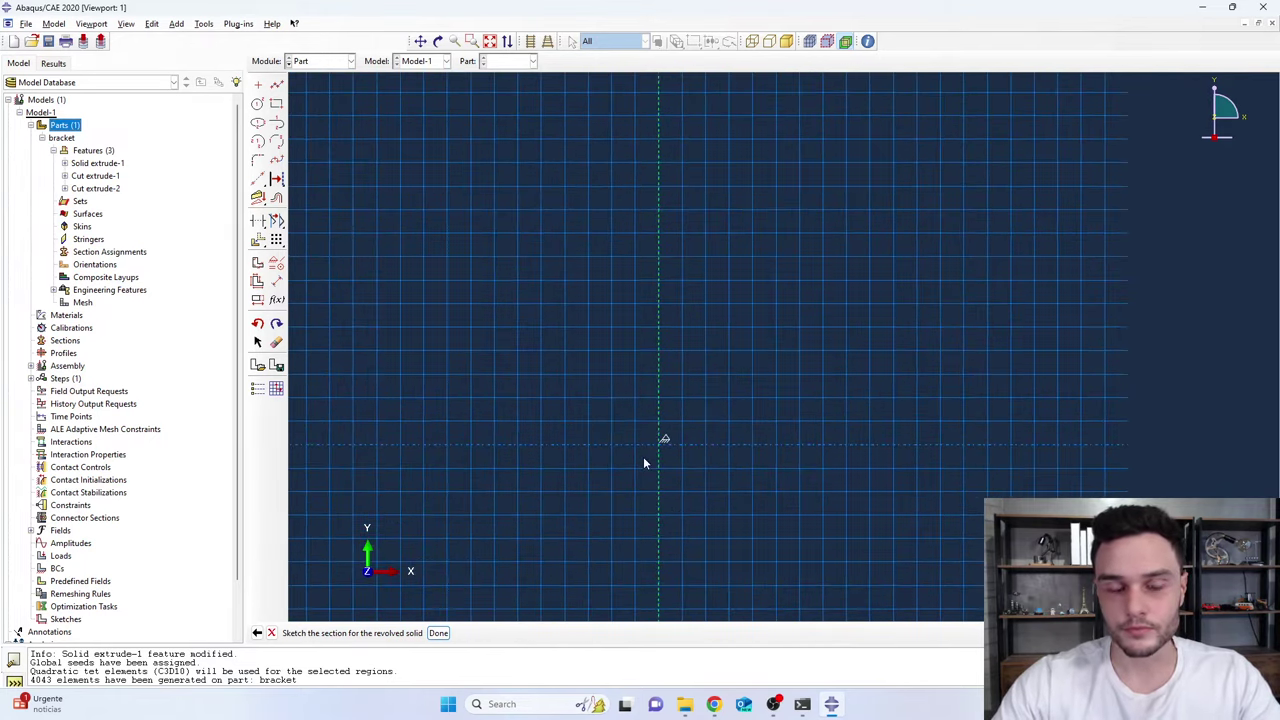
Sketch a shank rectangle about 57.5 high from the origin along the axis, add a wider head rectangle above it, and trim their shared edge
{"action": "left_click", "coordinate": [276, 104]}
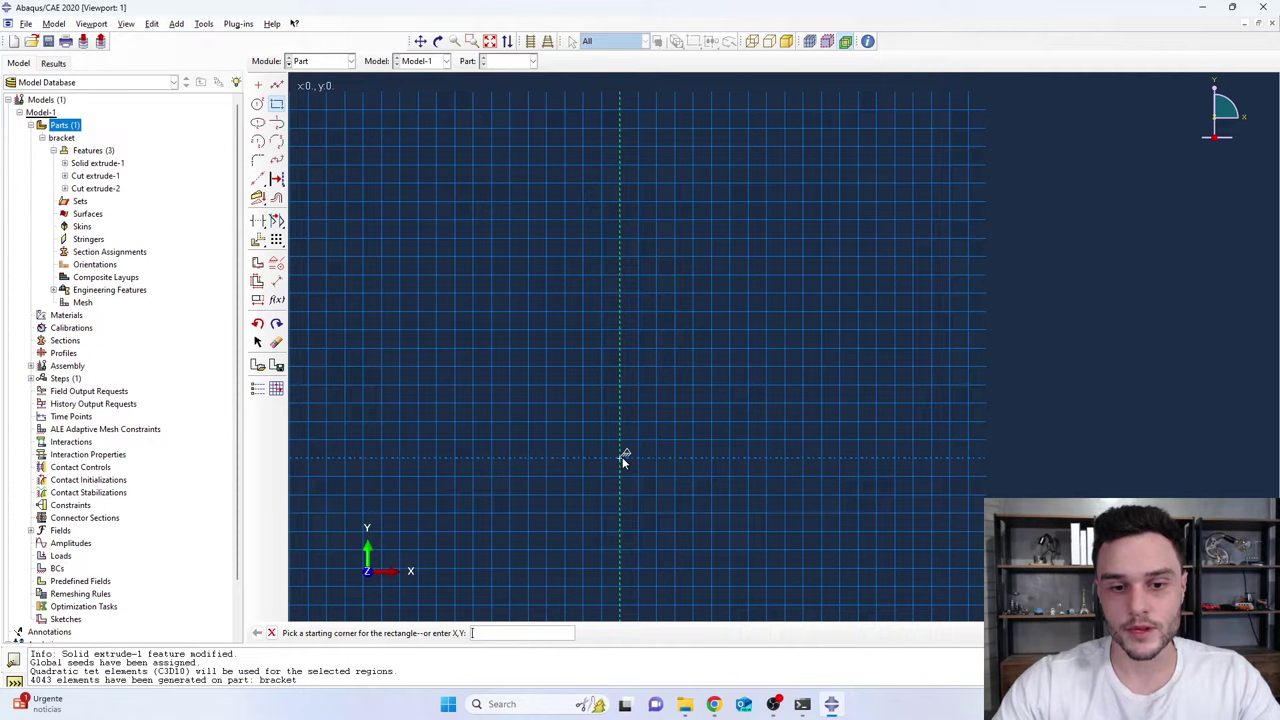
{"action": "left_click", "coordinate": [621, 457]}
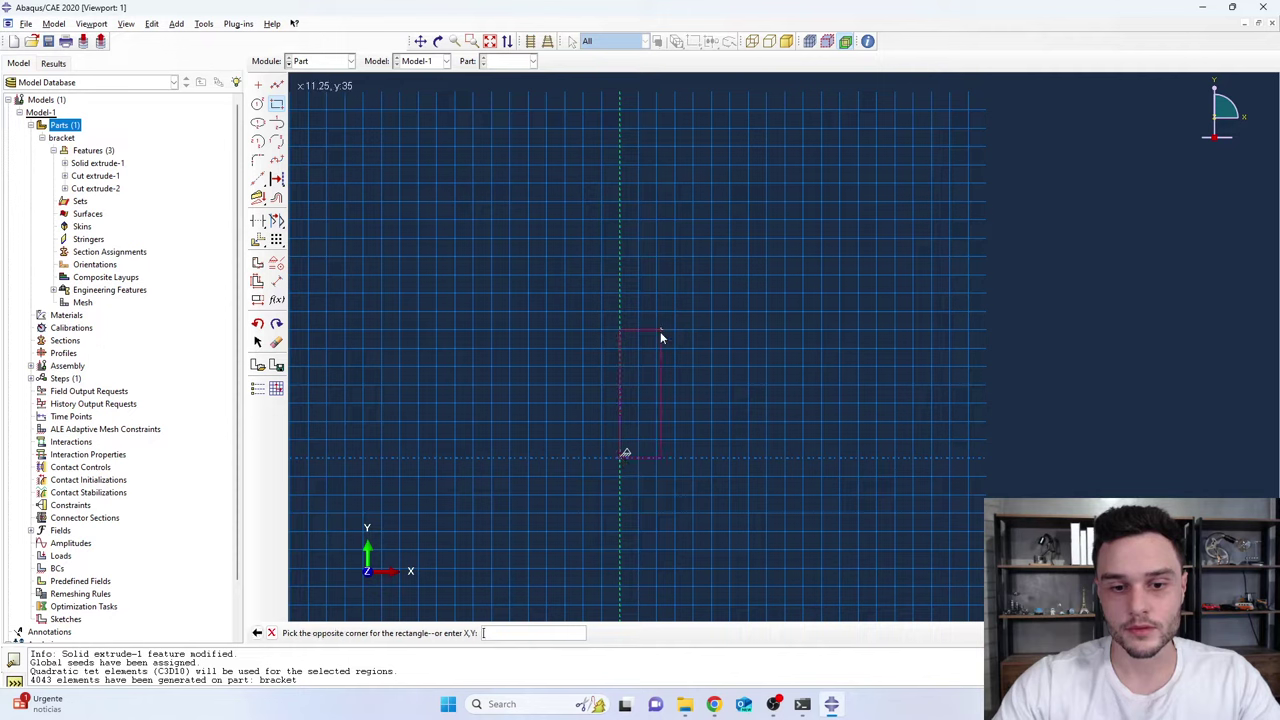
{"action": "left_click", "coordinate": [665, 250]}
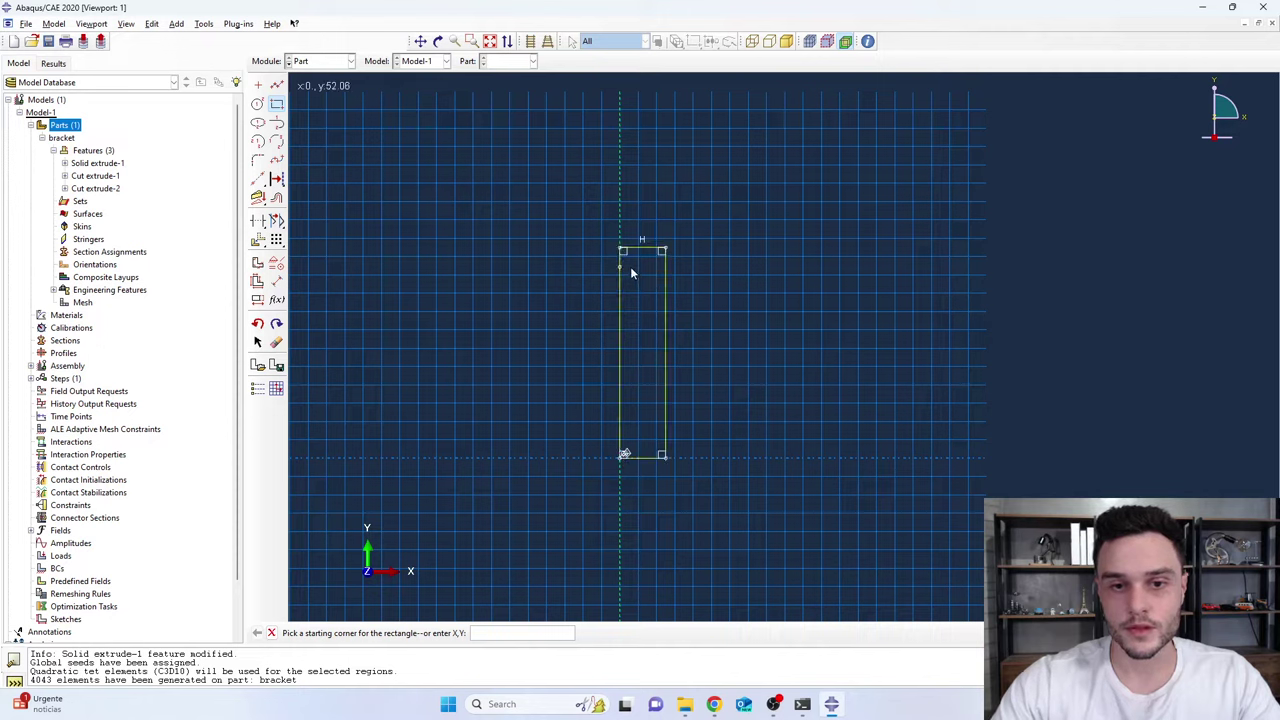
{"action": "left_click", "coordinate": [621, 249]}
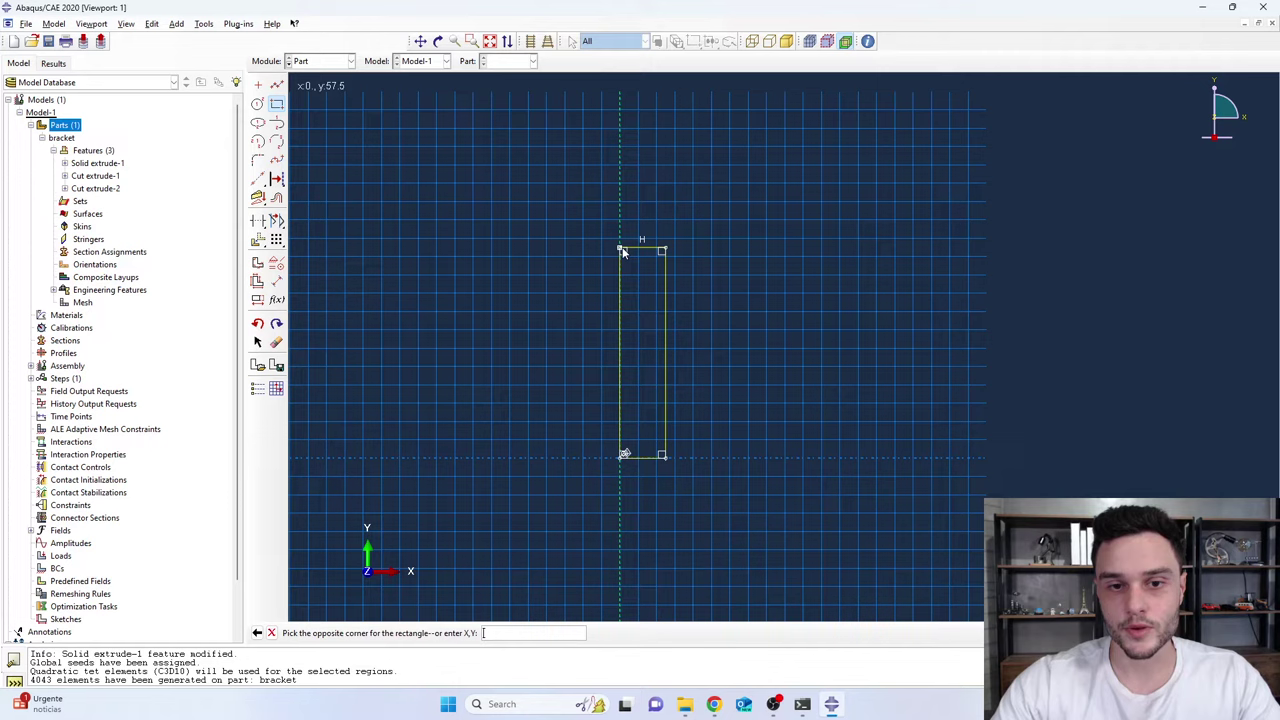
{"action": "left_click", "coordinate": [700, 204]}
{"action": "scroll", "coordinate": [649, 219], "scroll_direction": "down", "scroll_amount": 2}
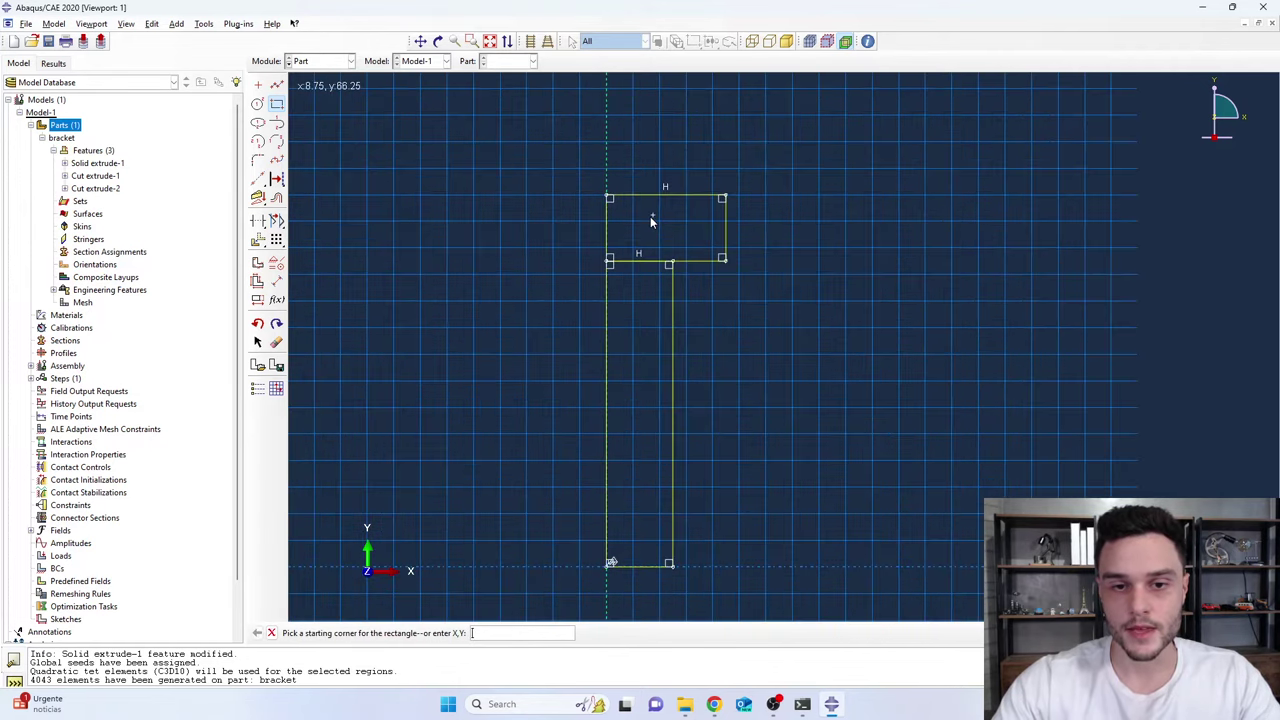
{"action": "left_click", "coordinate": [259, 222]}
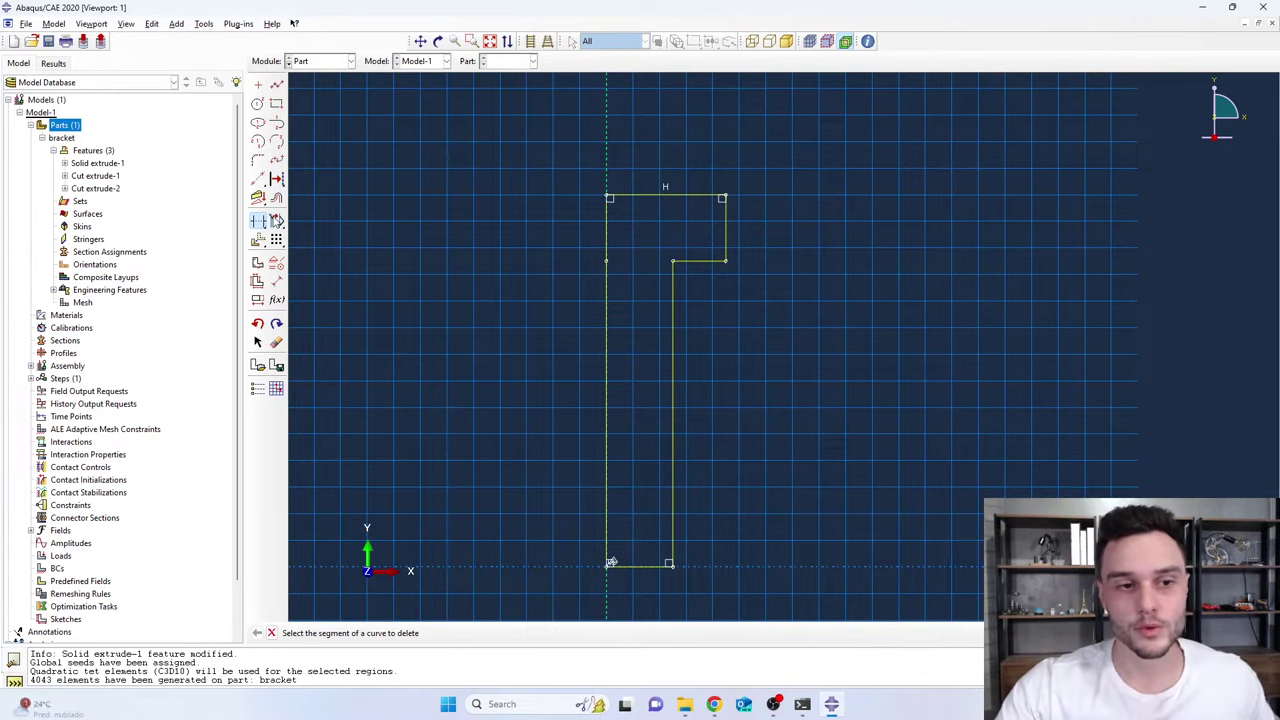
Dimension the bolt head's outer vertical edge to 10
{"action": "left_click", "coordinate": [281, 285]}
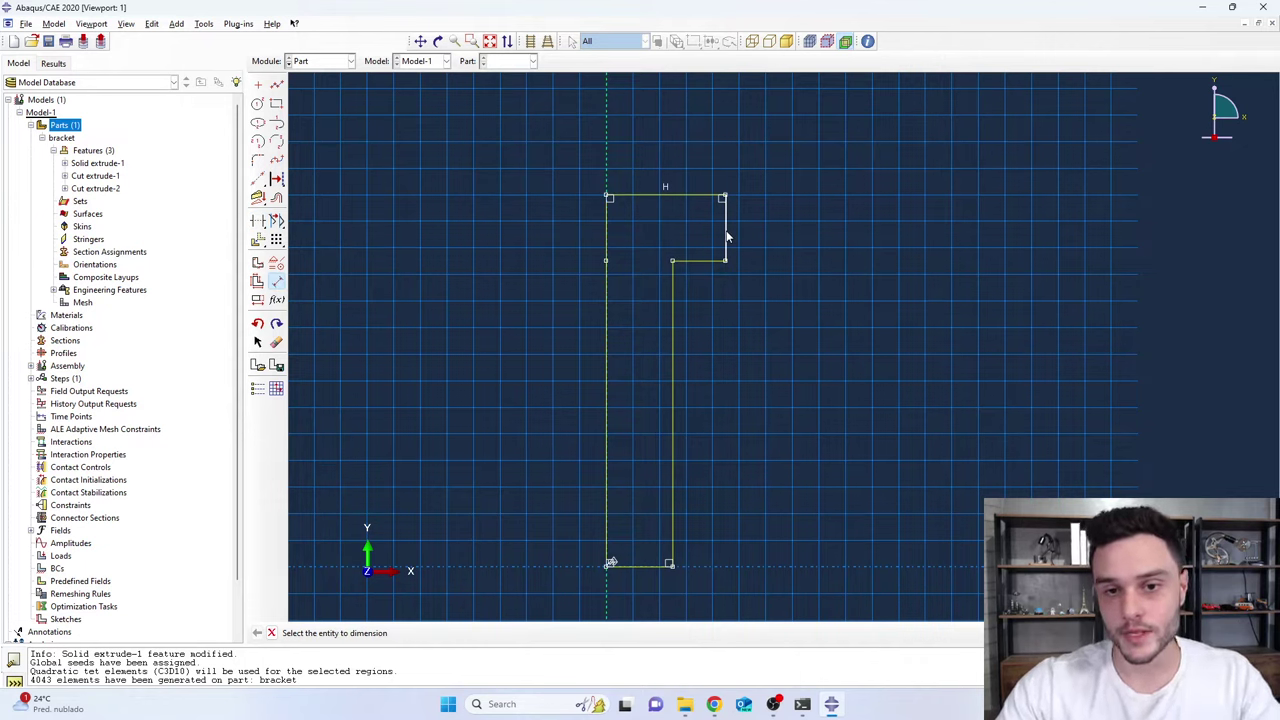
{"action": "left_click", "coordinate": [727, 237]}
{"action": "left_click", "coordinate": [755, 237]}
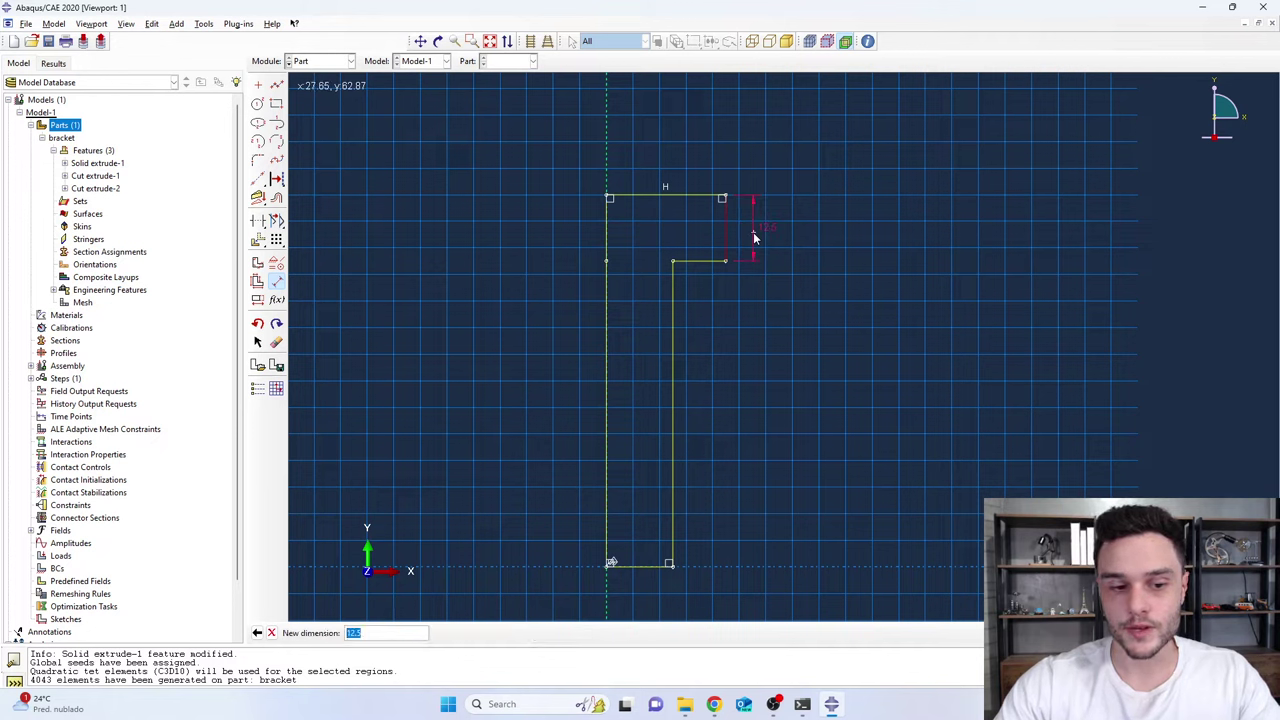
{"action": "type", "text": "10"}
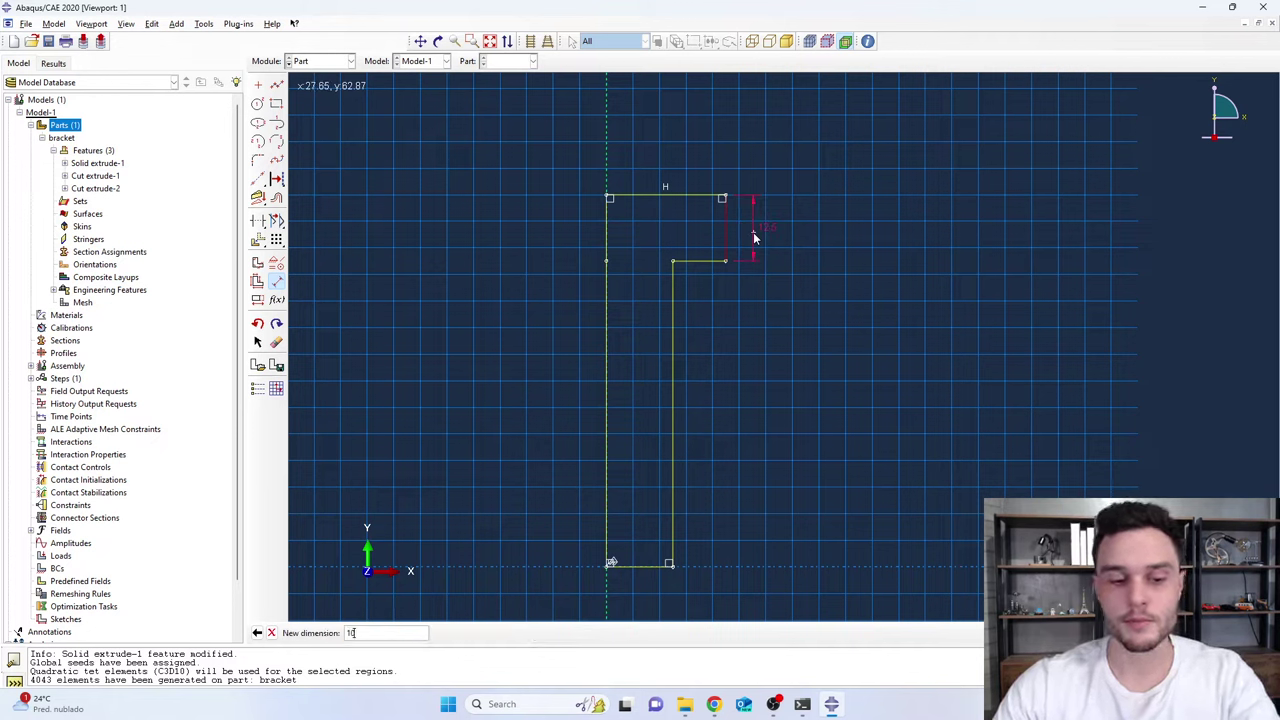
{"action": "key", "text": "Return"}
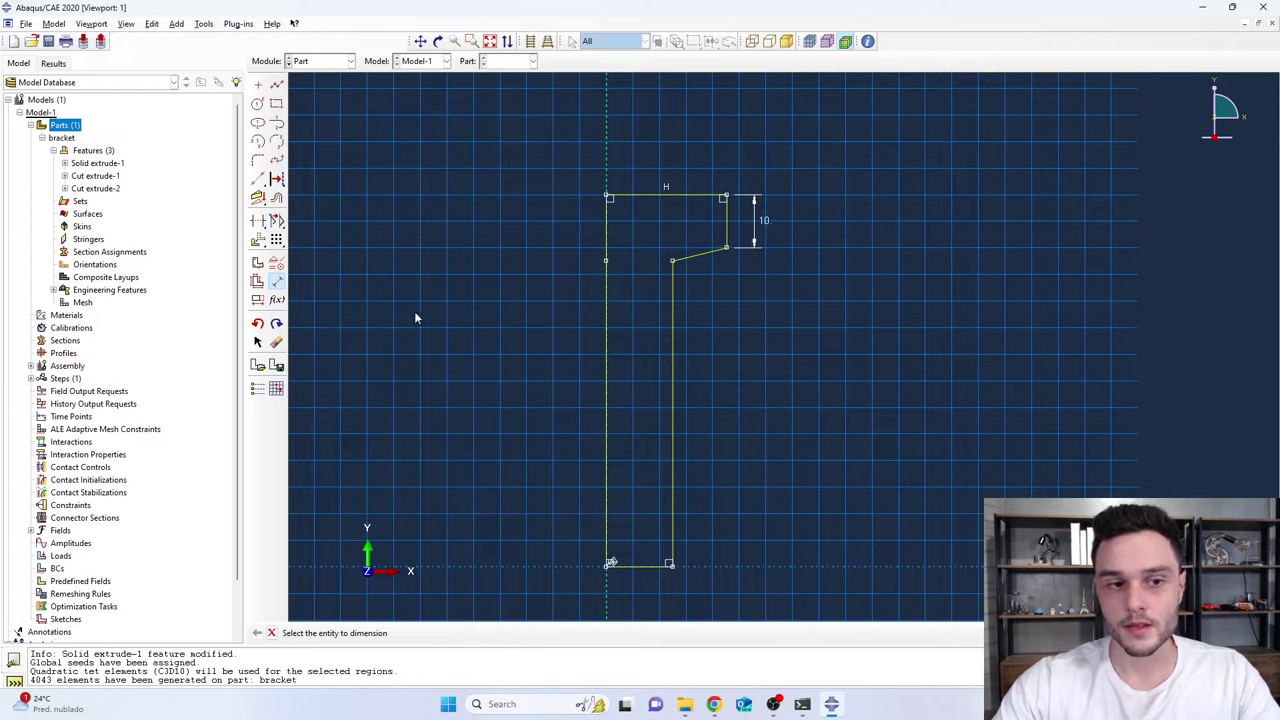
Apply Horizontal constraints to the slanted underside edge of the bolt head and to the shank's bottom edge
{"action": "left_click", "coordinate": [276, 268]}
{"action": "left_click", "coordinate": [304, 189]}
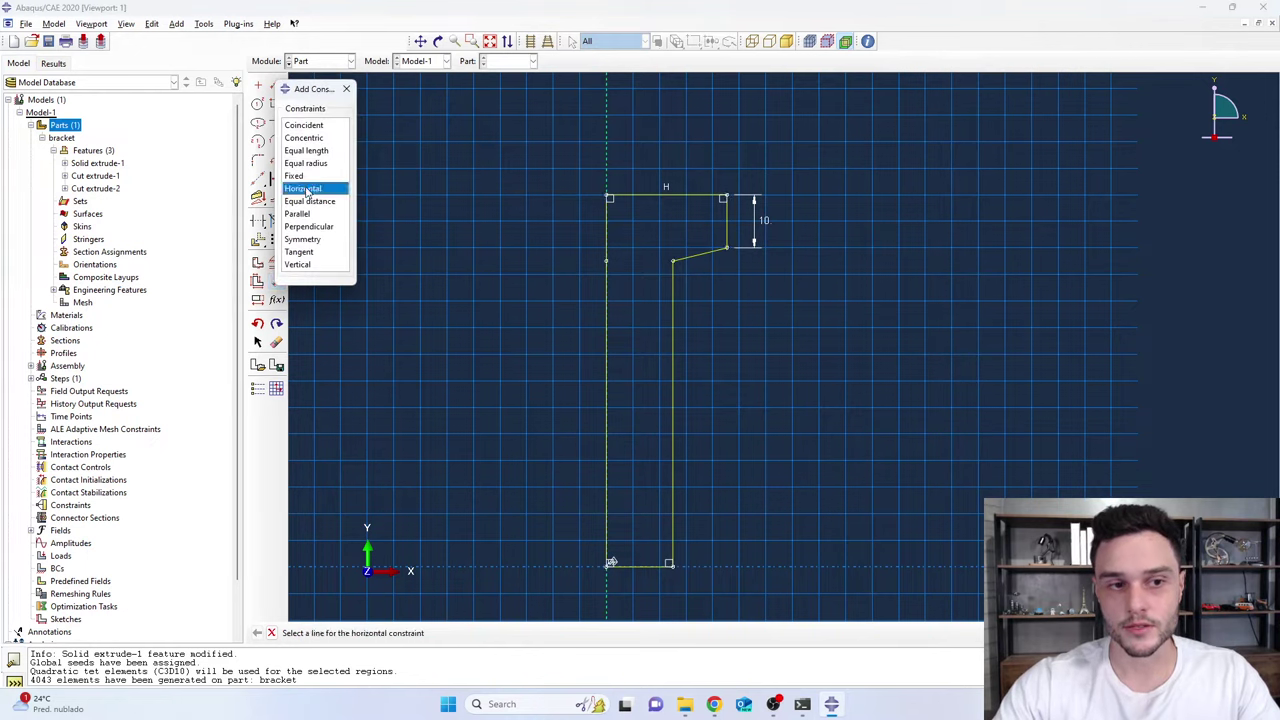
{"action": "left_click", "coordinate": [711, 253]}
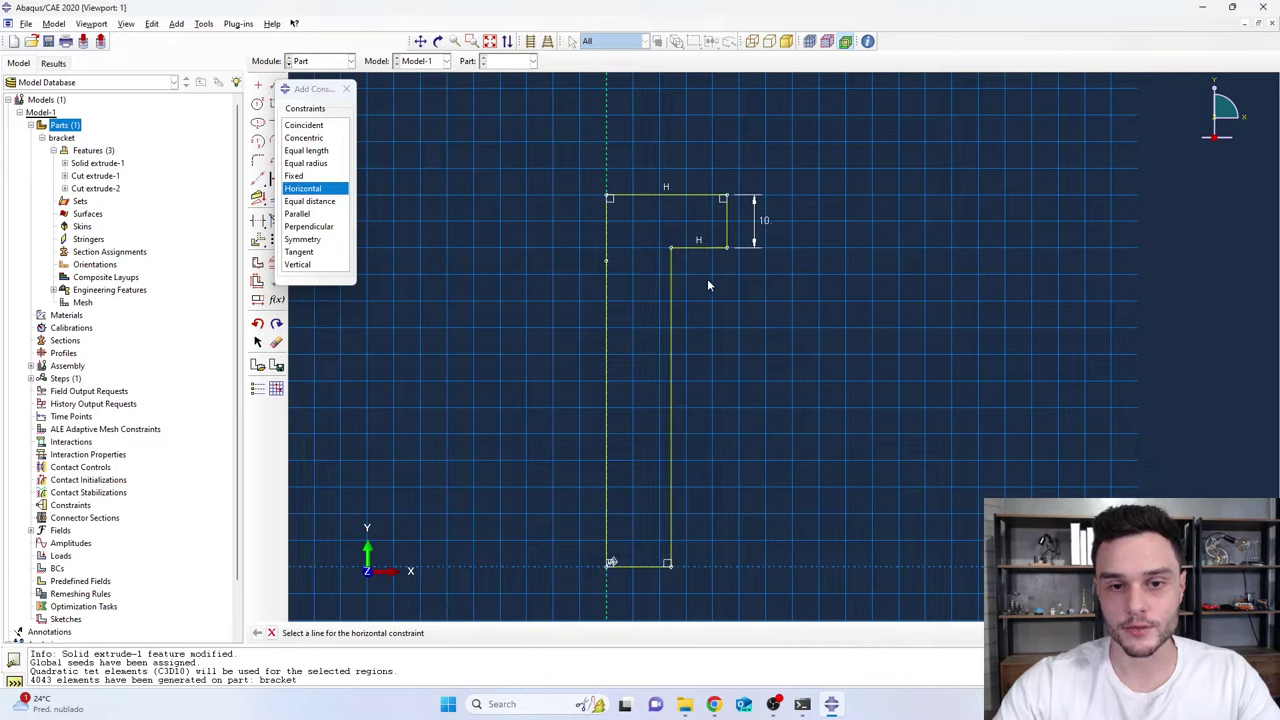
{"action": "left_click", "coordinate": [641, 565]}
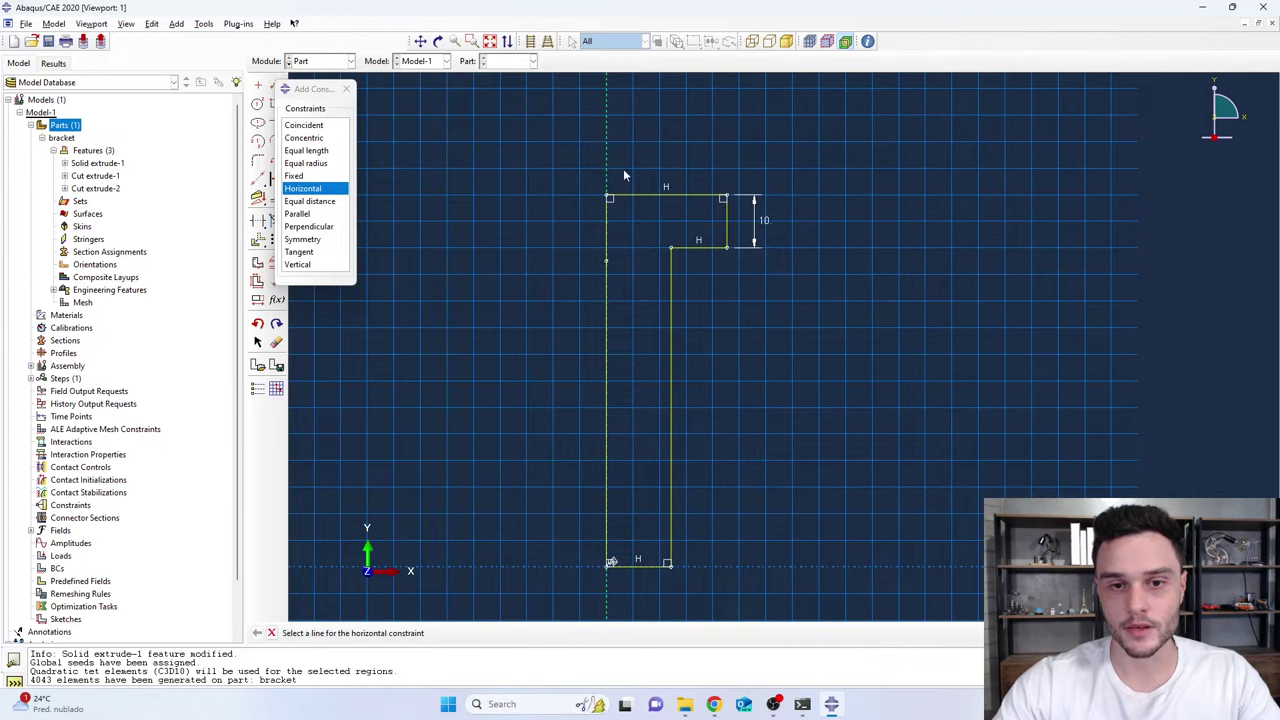
{"action": "left_click_drag", "start_coordinate": [323, 97], "coordinate": [275, 108]}
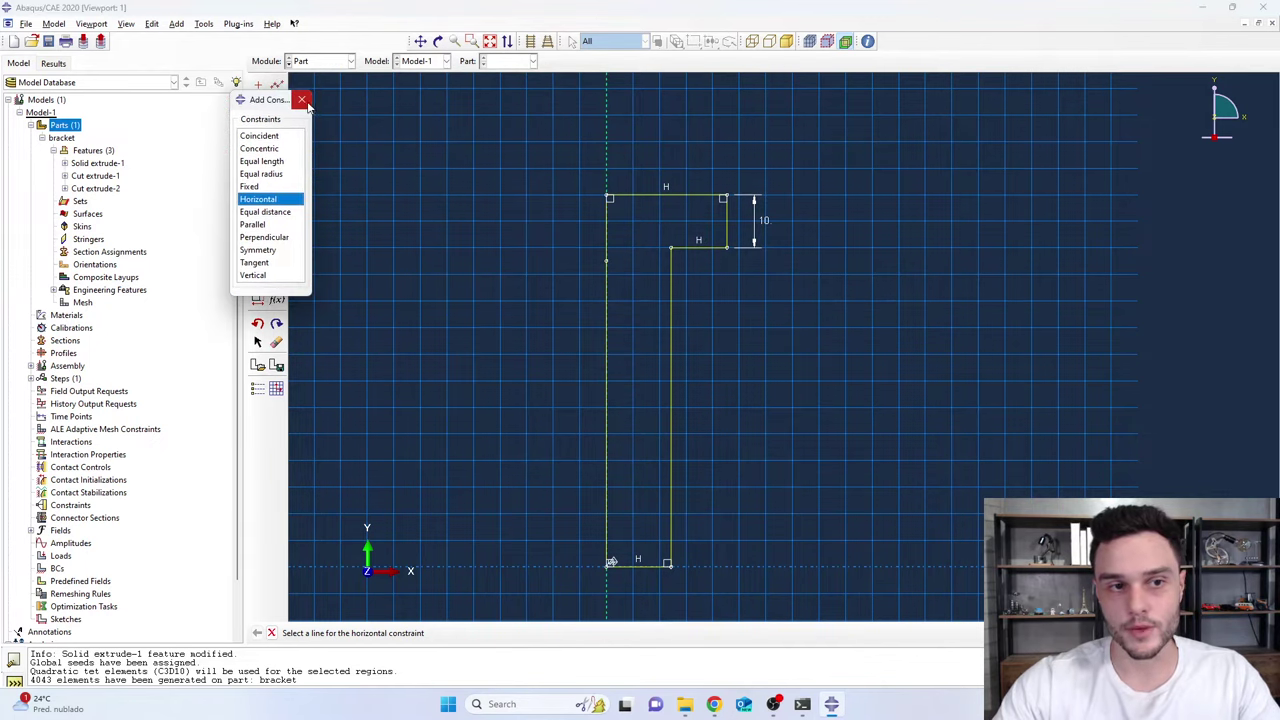
{"action": "left_click", "coordinate": [302, 101]}
Dimension the shank's outer vertical edge to 65
{"action": "scroll", "coordinate": [615, 302], "scroll_direction": "up", "scroll_amount": 2}
{"action": "scroll", "coordinate": [571, 234], "scroll_direction": "down", "scroll_amount": 3}
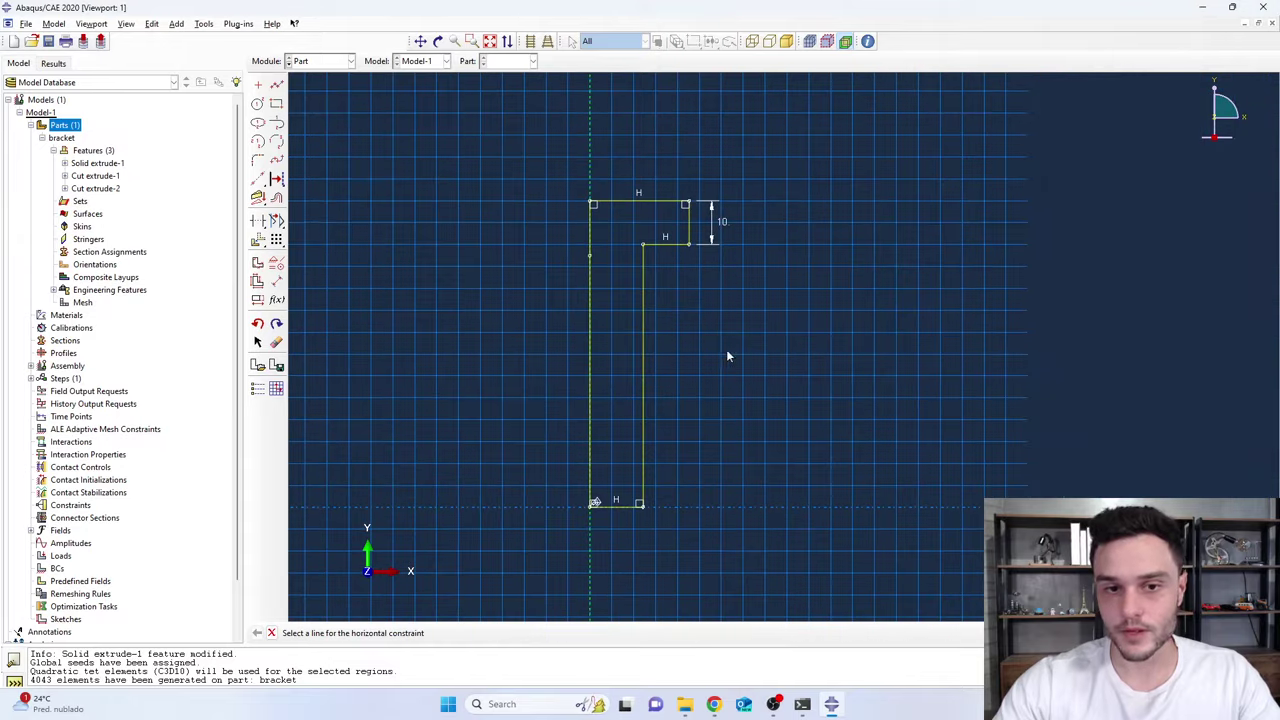
{"action": "left_click", "coordinate": [276, 283]}
{"action": "left_click", "coordinate": [643, 314]}
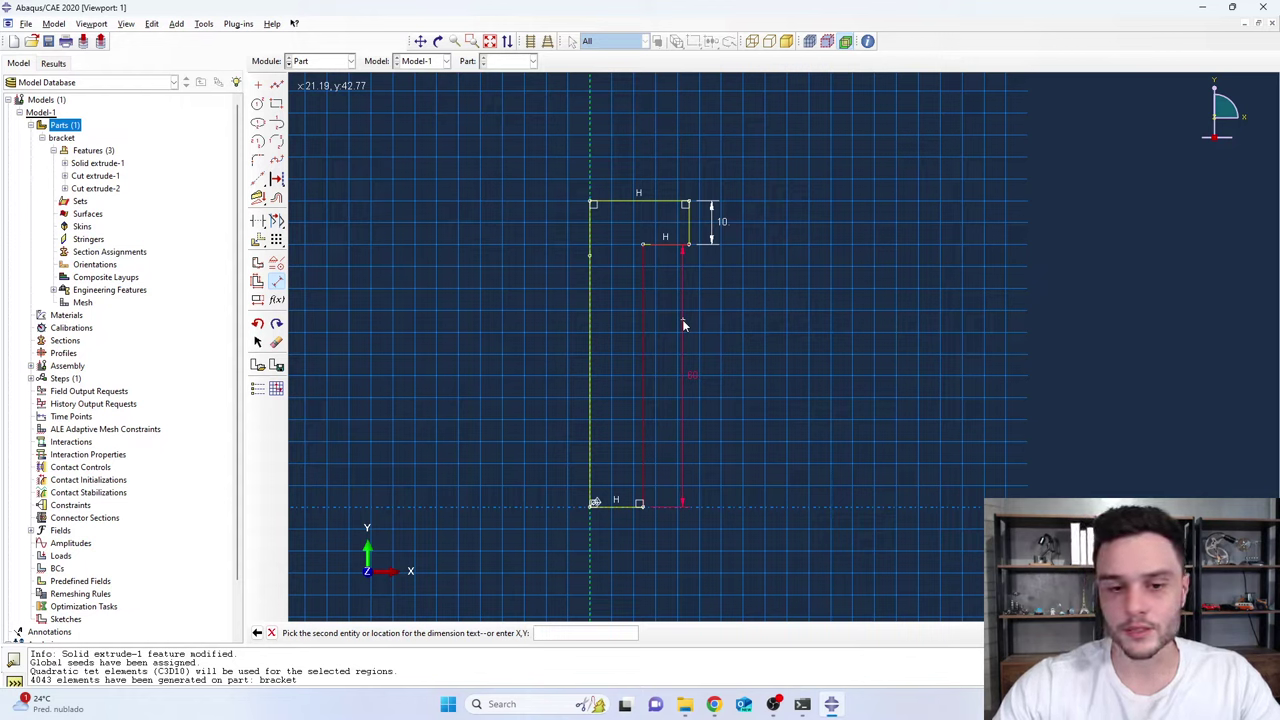
{"action": "left_click", "coordinate": [684, 320]}
{"action": "type", "text": "65"}
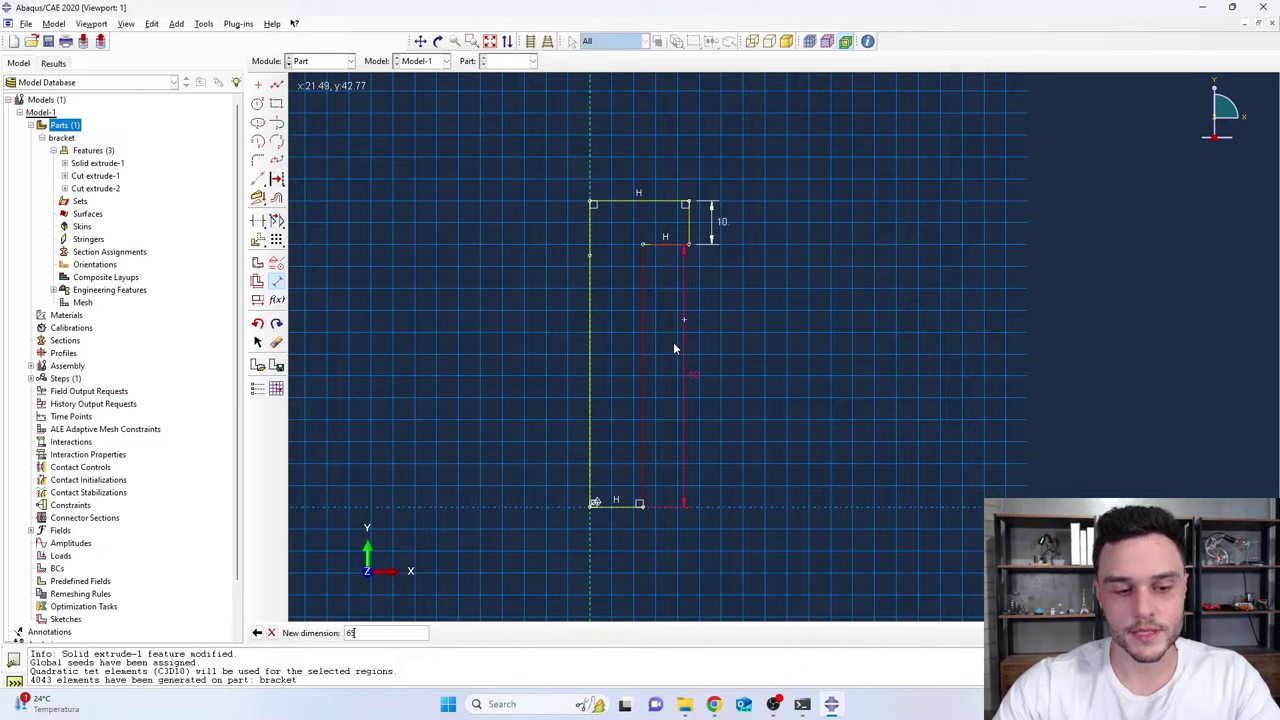
{"action": "key", "text": "Return"}
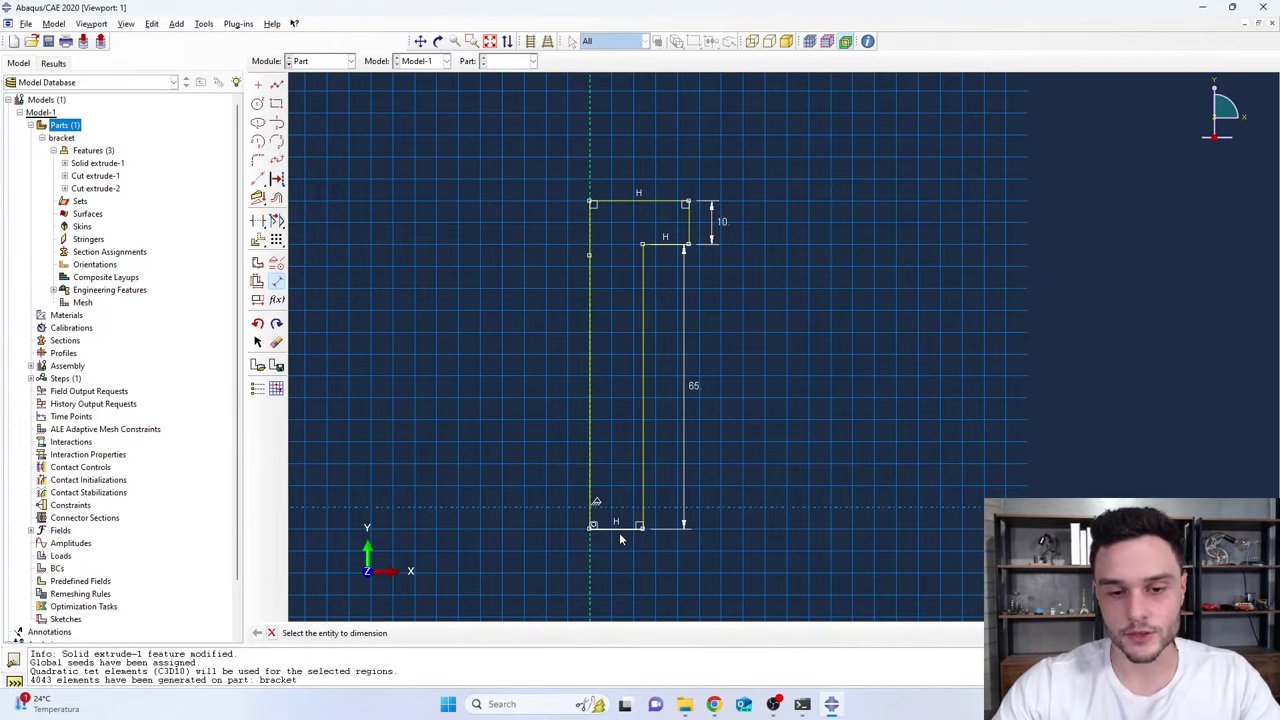
Dimension the shank's bottom edge to 7 to set its radius
{"action": "scroll", "coordinate": [610, 545], "scroll_direction": "up", "scroll_amount": 5}
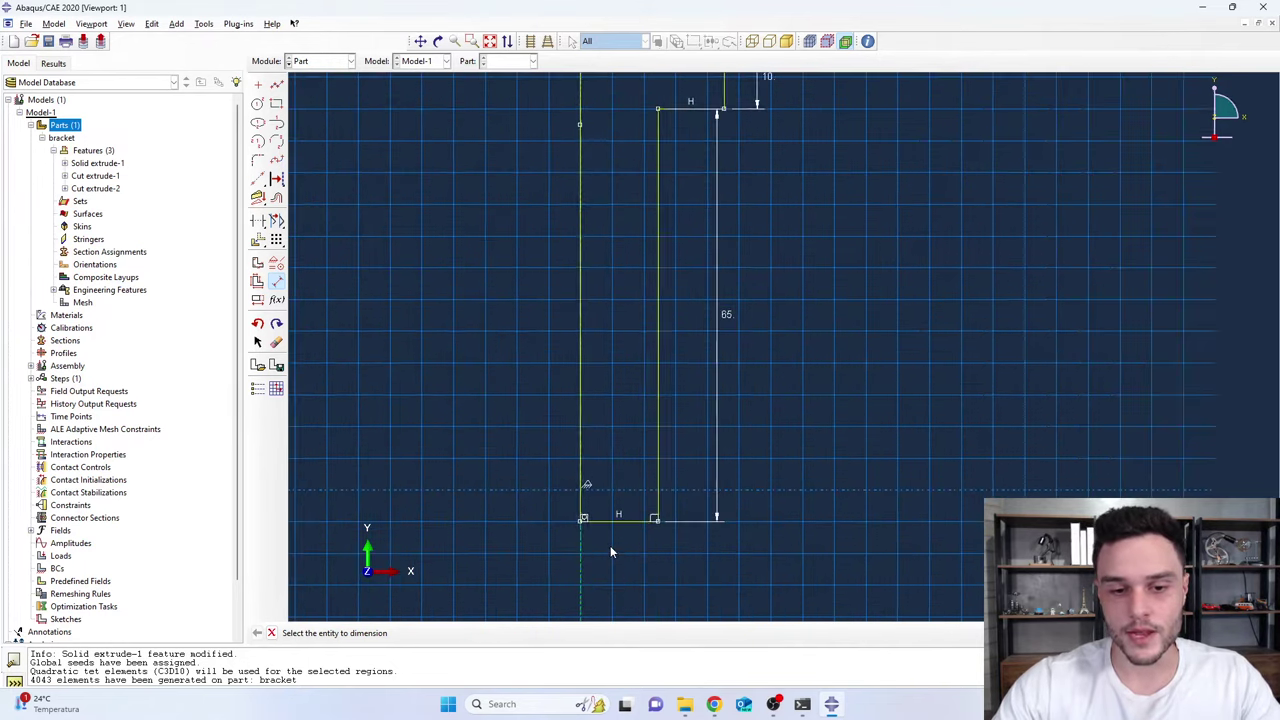
{"action": "left_click", "coordinate": [622, 511]}
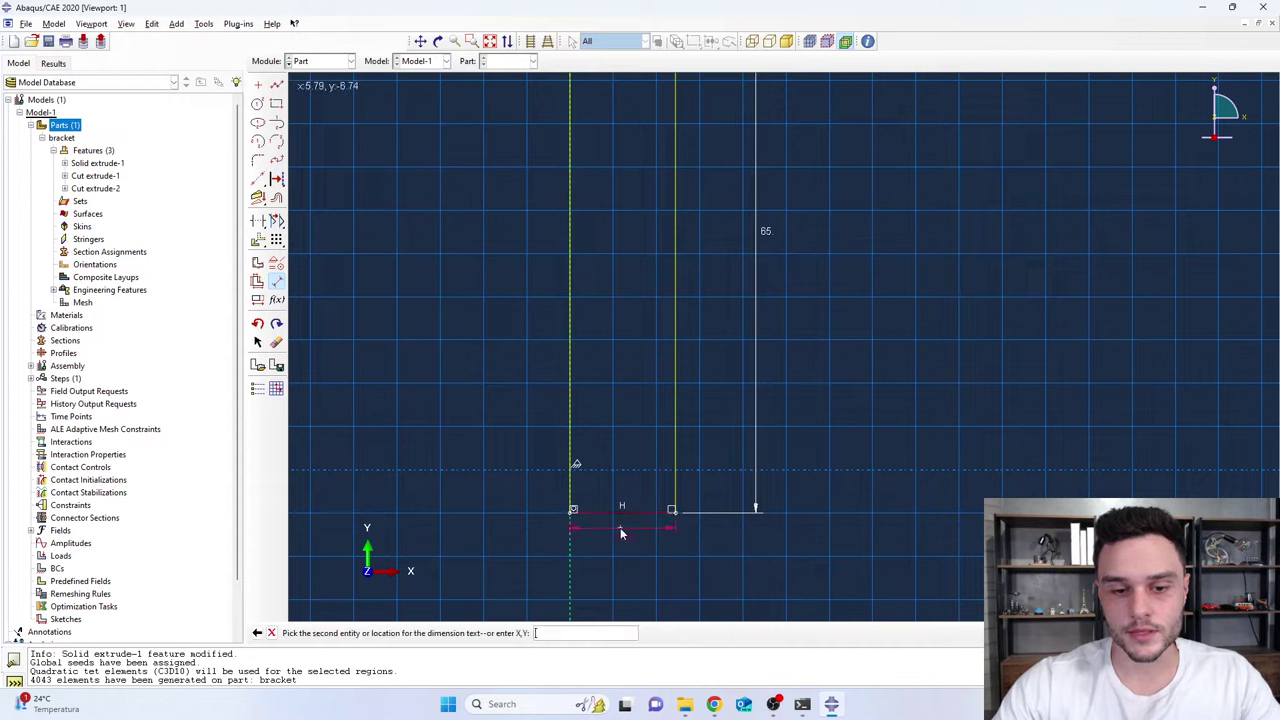
{"action": "left_click", "coordinate": [620, 546]}
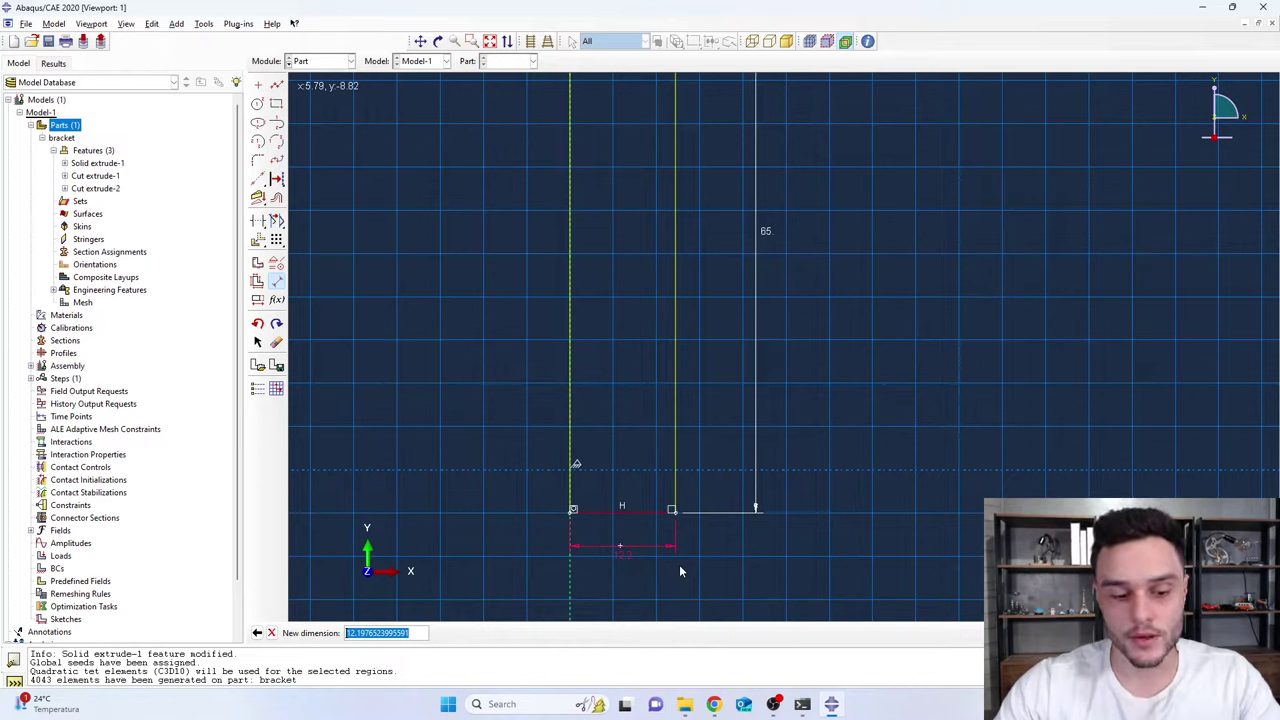
{"action": "type", "text": "7"}
{"action": "key", "text": "Return"}
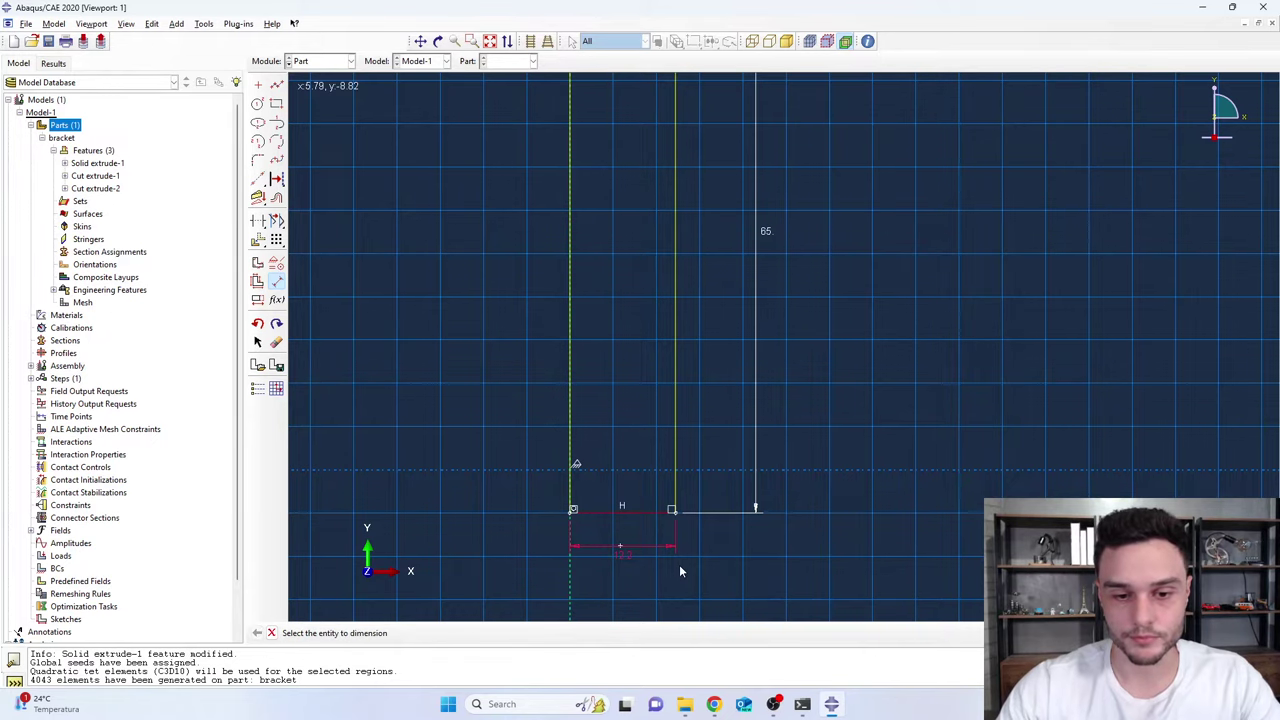
Dimension the horizontal underside edge of the bolt head to 4
{"action": "scroll", "coordinate": [677, 565], "scroll_direction": "down", "scroll_amount": 3}
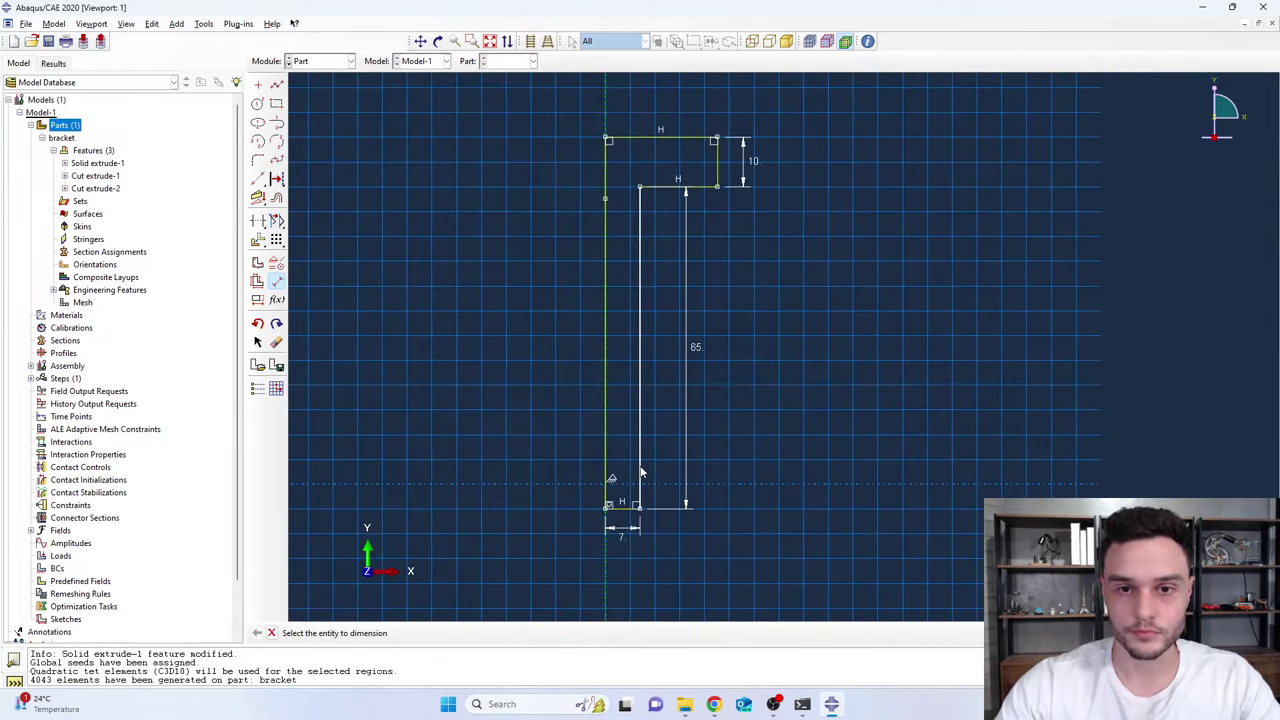
{"action": "scroll", "coordinate": [643, 391], "scroll_direction": "up", "scroll_amount": 3}
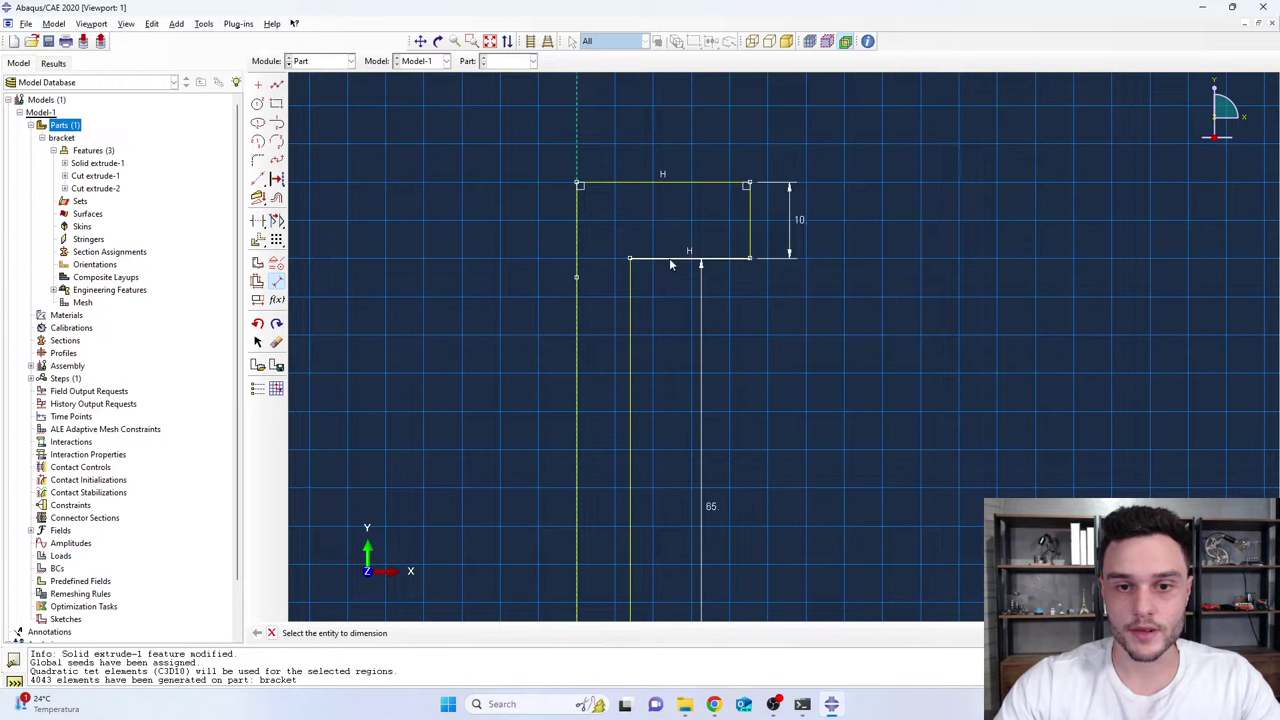
{"action": "left_click", "coordinate": [672, 260]}
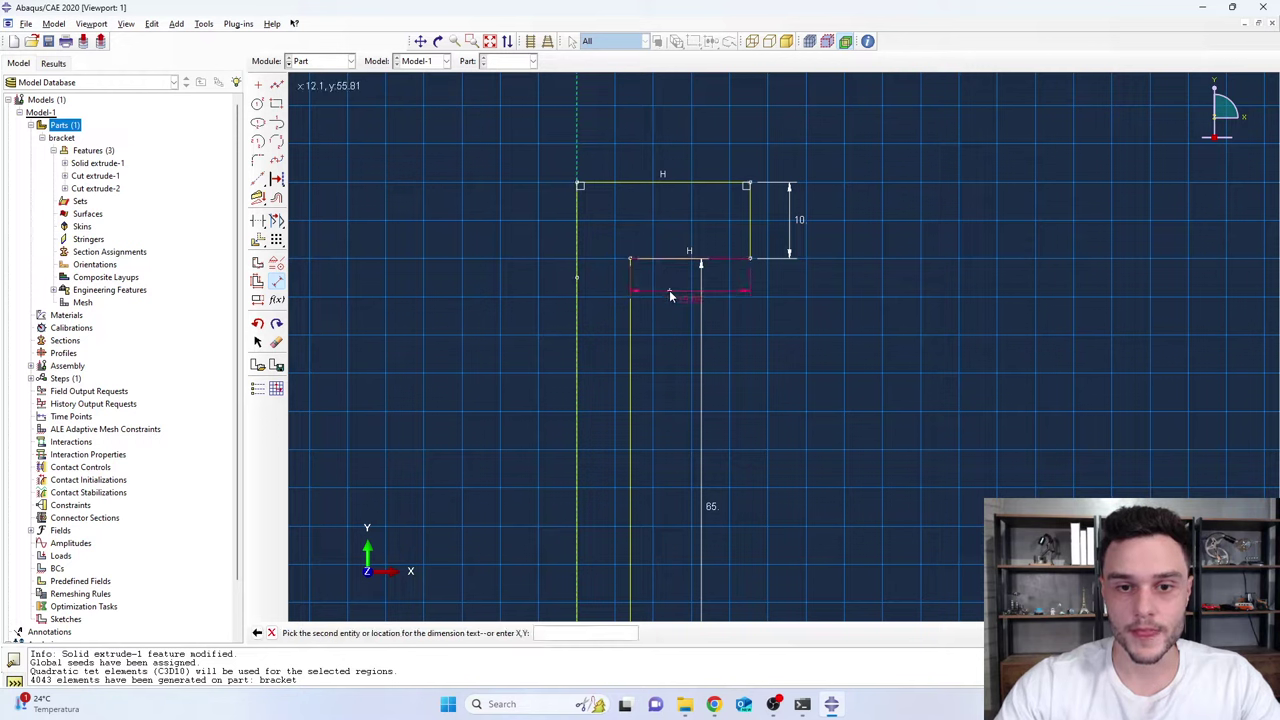
{"action": "left_click", "coordinate": [669, 290]}
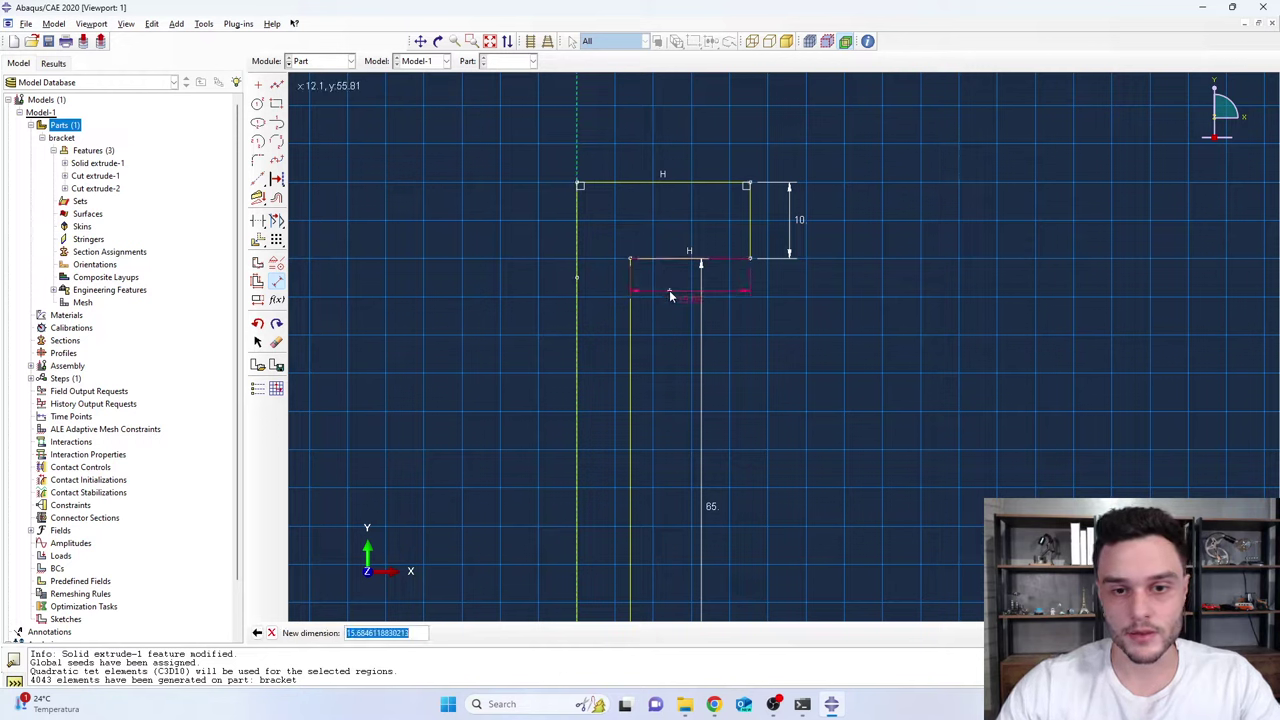
{"action": "type", "text": "4"}
{"action": "key", "text": "Return"}
Edit the dimension of the bolt head's underside edge, trying 6 and settling on 7
{"action": "scroll", "coordinate": [667, 292], "scroll_direction": "up", "scroll_amount": 1}
{"action": "scroll", "coordinate": [663, 296], "scroll_direction": "up", "scroll_amount": 1}
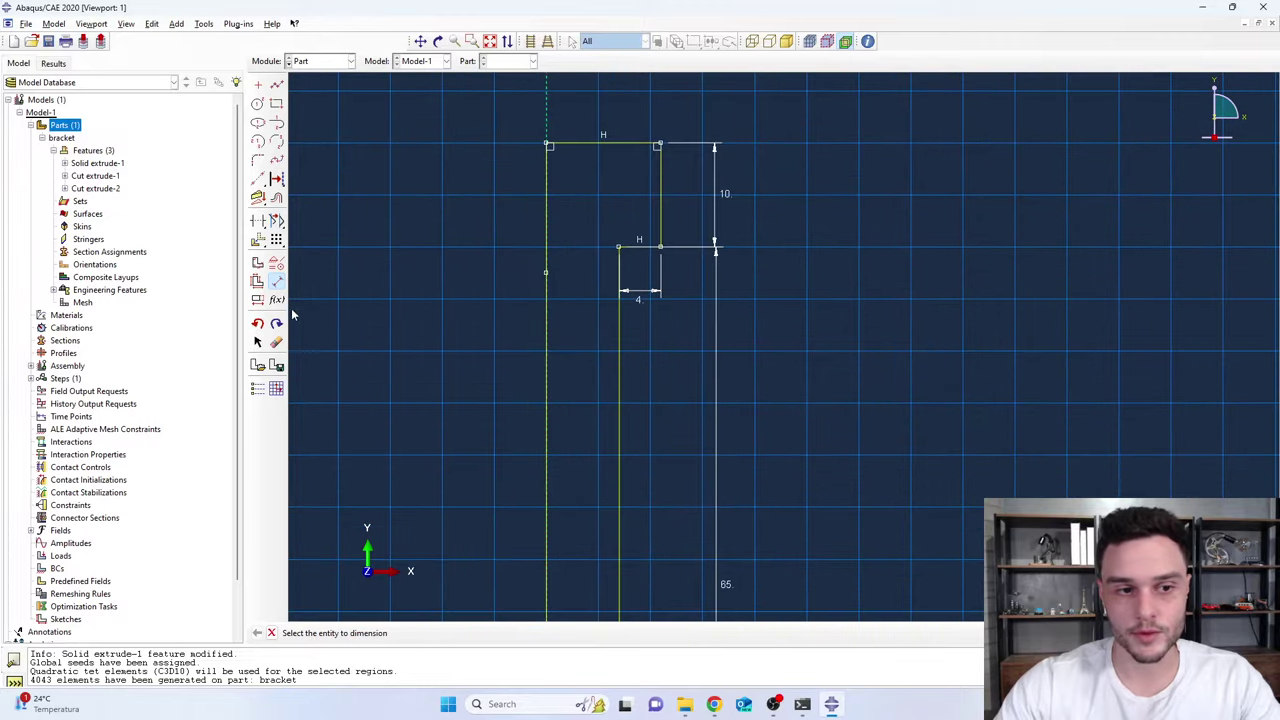
{"action": "left_click", "coordinate": [257, 300]}
{"action": "left_click", "coordinate": [634, 290]}
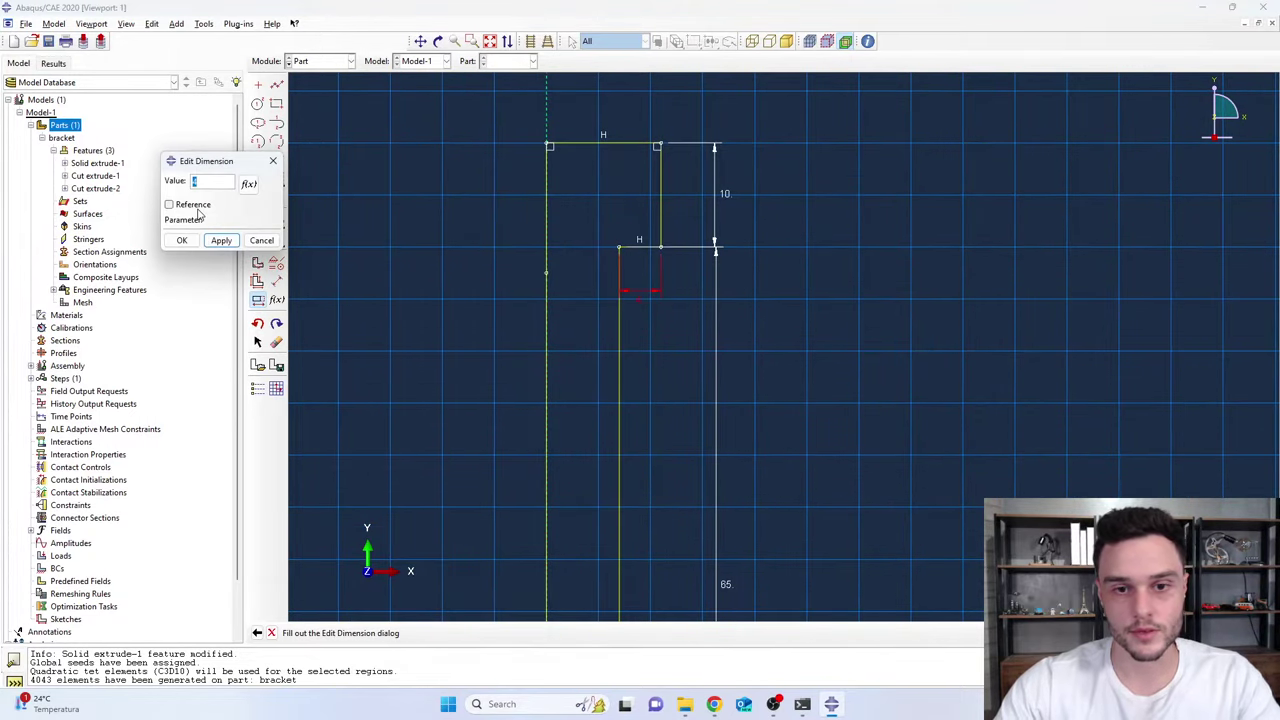
{"action": "type", "text": "6"}
{"action": "left_click", "coordinate": [222, 242]}
{"action": "double_click", "coordinate": [200, 181]}
{"action": "type", "text": "7"}
{"action": "left_click", "coordinate": [221, 241]}
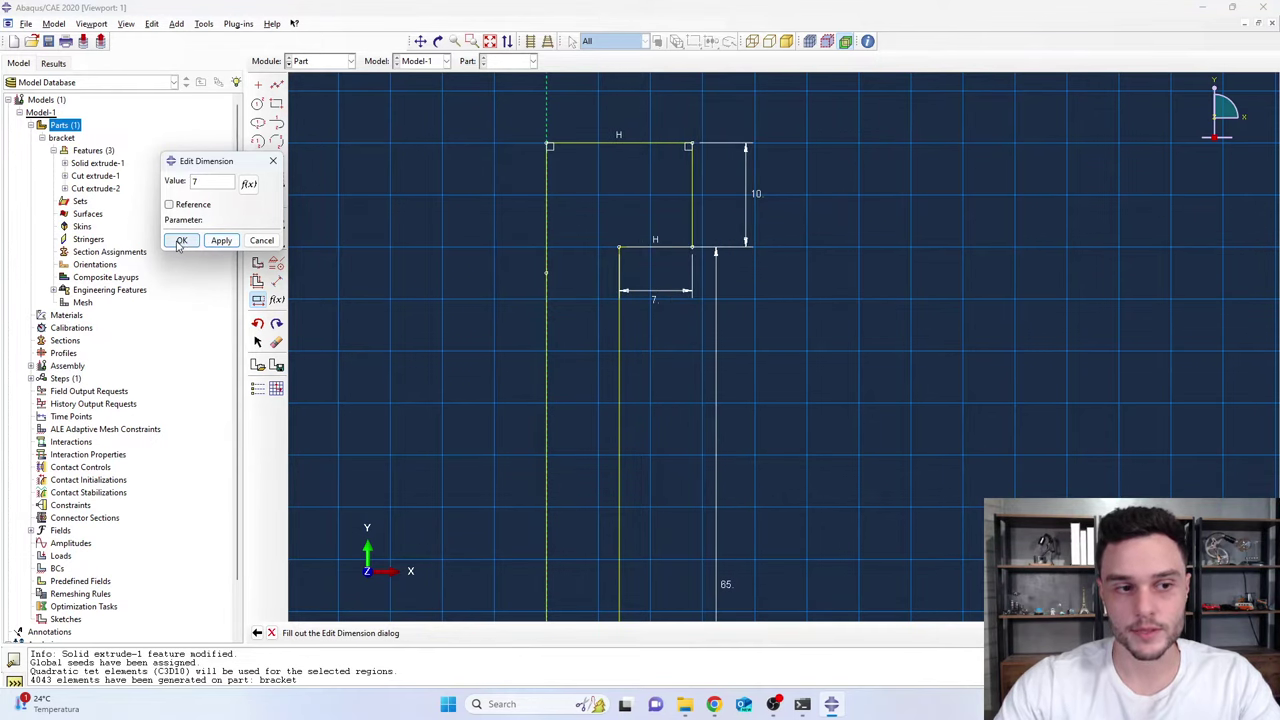
{"action": "left_click", "coordinate": [182, 240]}
{"action": "scroll", "coordinate": [605, 168], "scroll_direction": "down", "scroll_amount": 3}
{"action": "scroll", "coordinate": [699, 183], "scroll_direction": "up", "scroll_amount": 2}
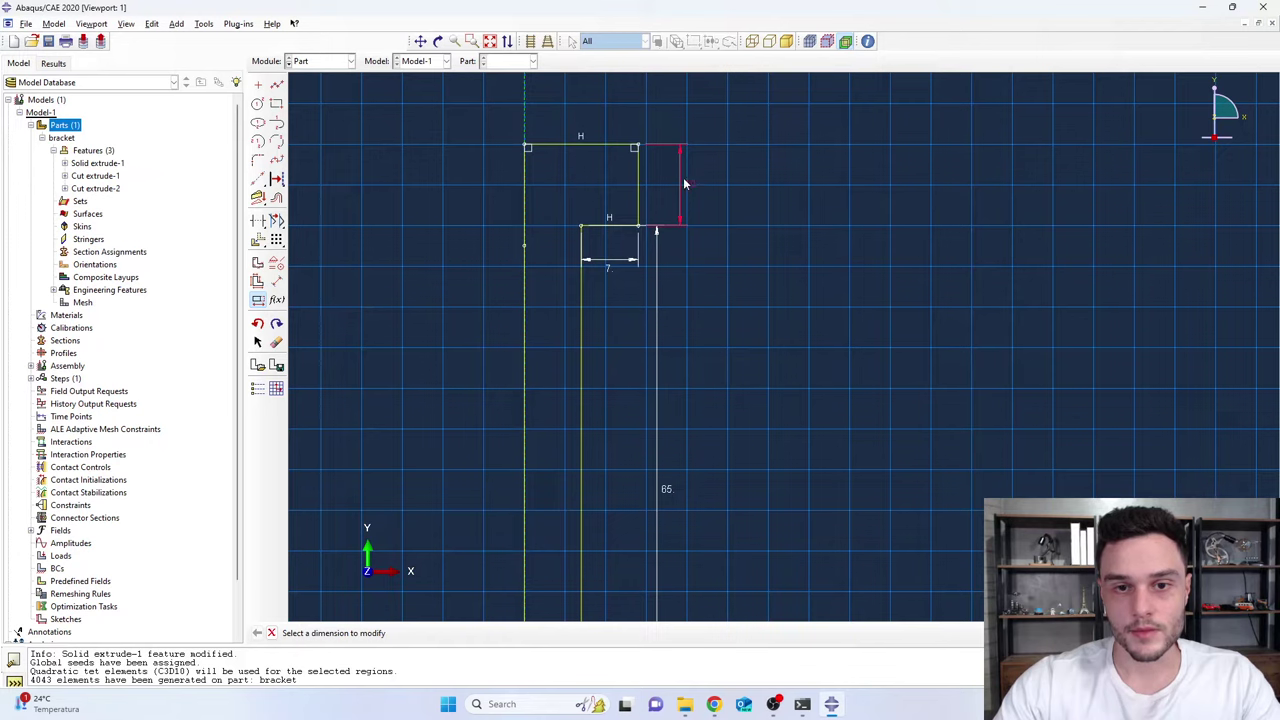
{"action": "scroll", "coordinate": [514, 163], "scroll_direction": "down", "scroll_amount": 3}
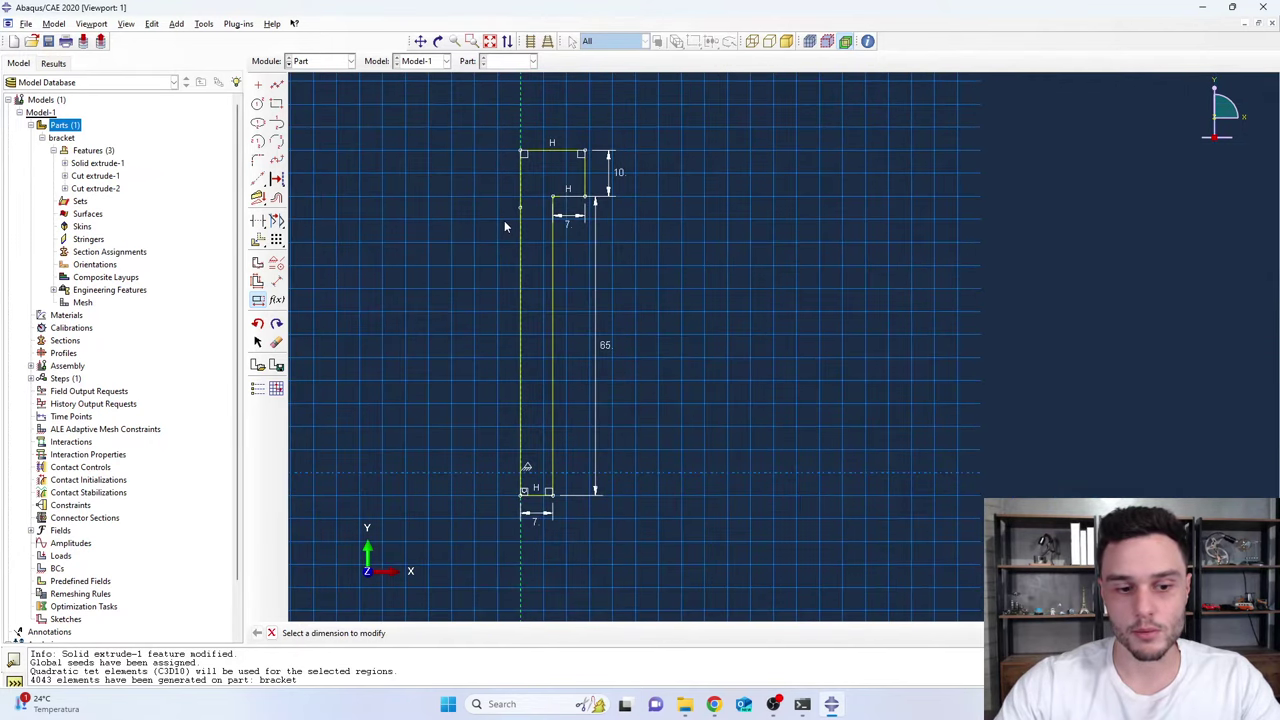
{"action": "key", "text": "Escape"}
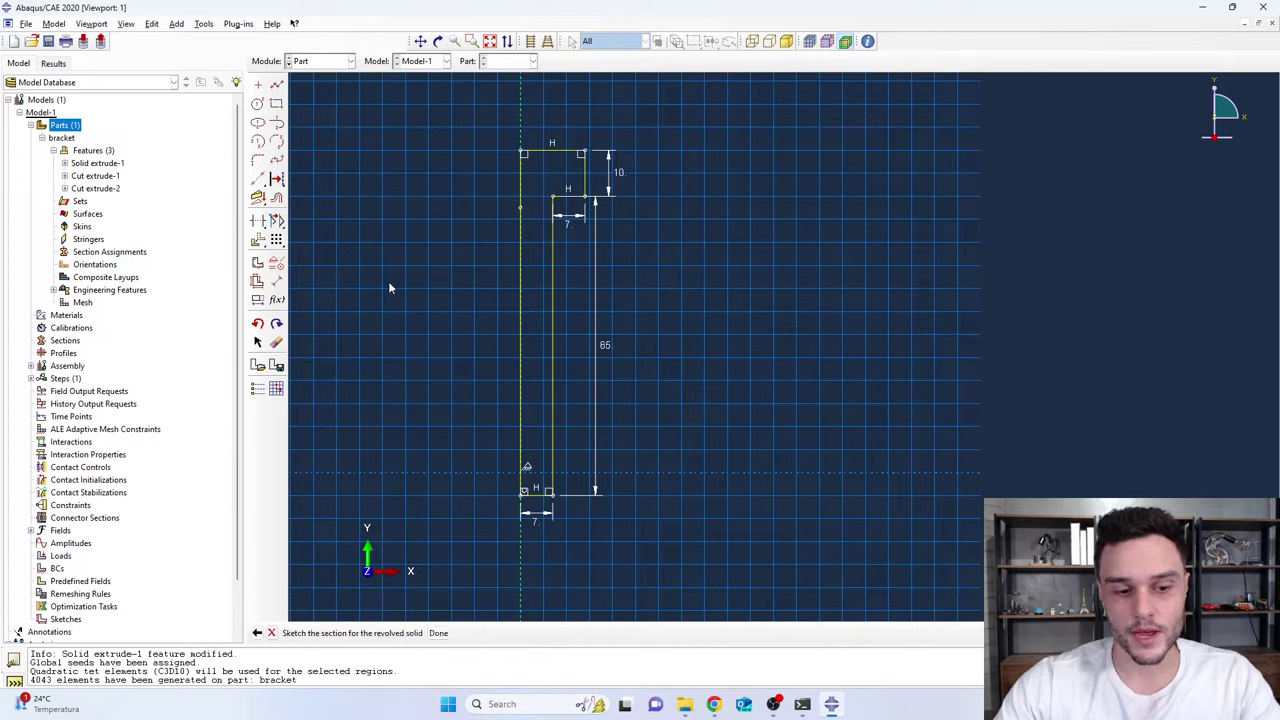
Finish the bolt section sketch and revolve it through an angle of 360 degrees
{"action": "left_click", "coordinate": [439, 635]}
{"action": "left_click_drag", "start_coordinate": [100, 190], "coordinate": [460, 117]}
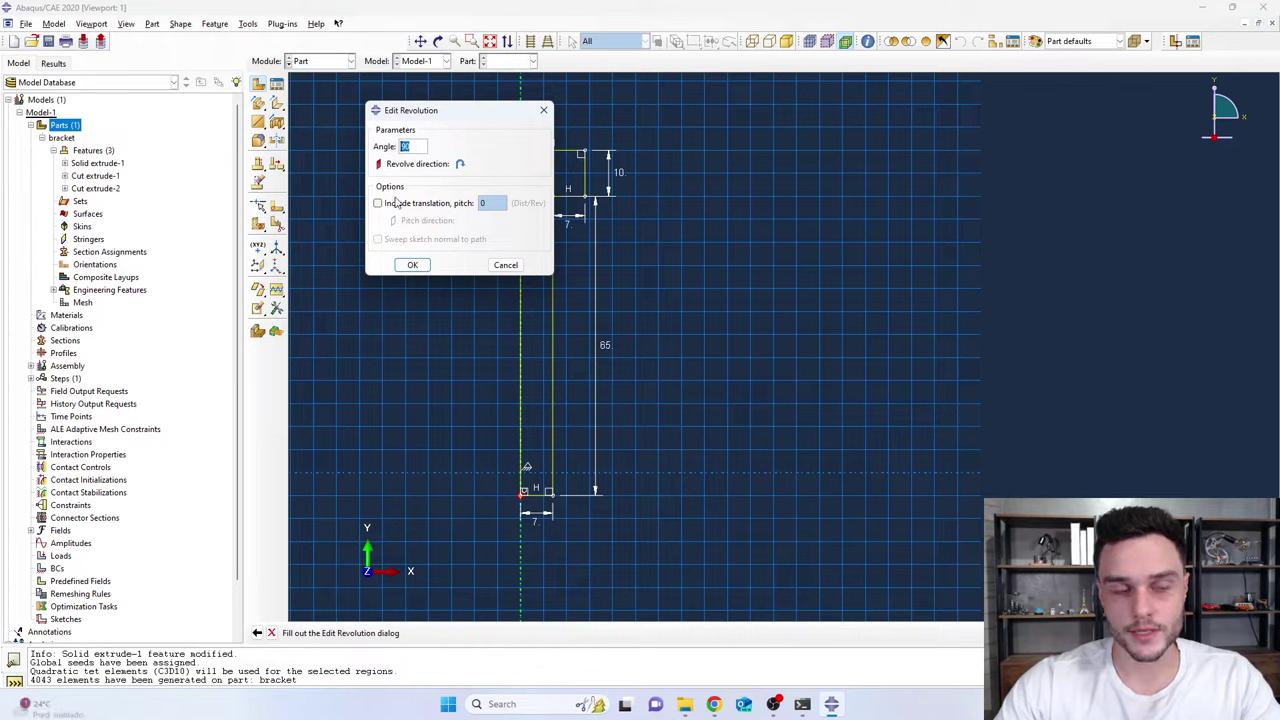
{"action": "type", "text": "360"}
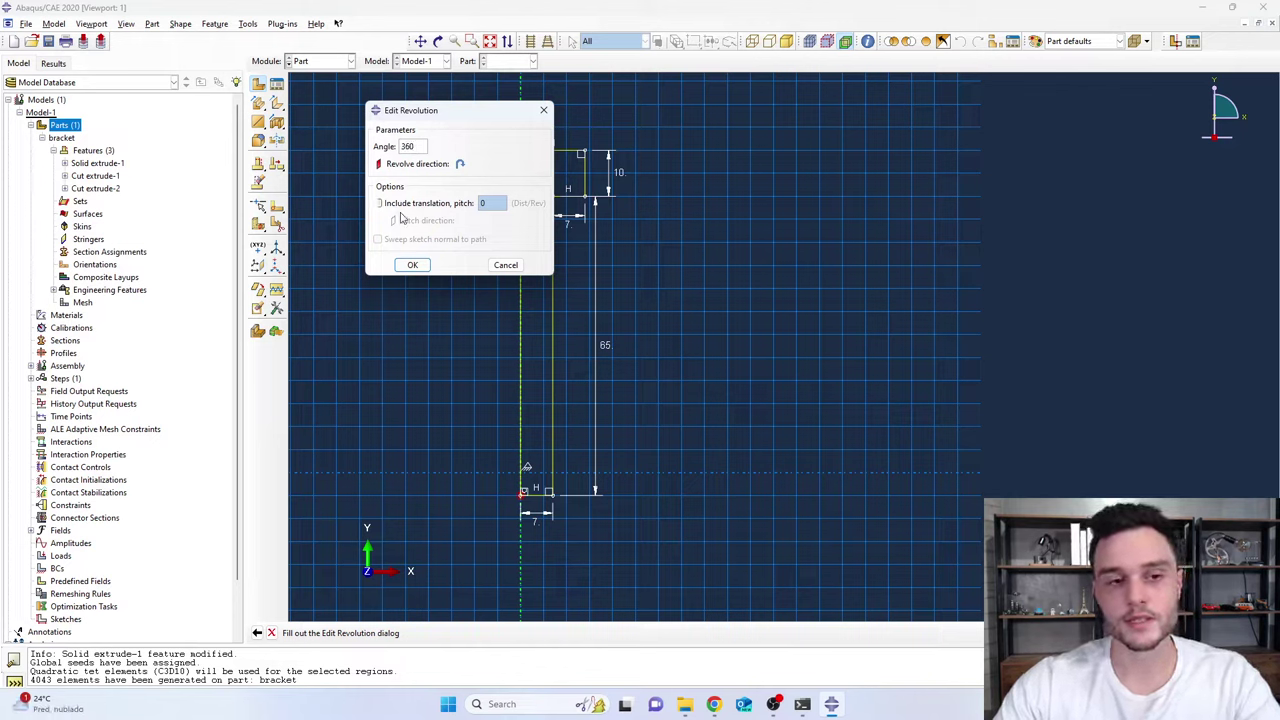
{"action": "double_click", "coordinate": [408, 146]}
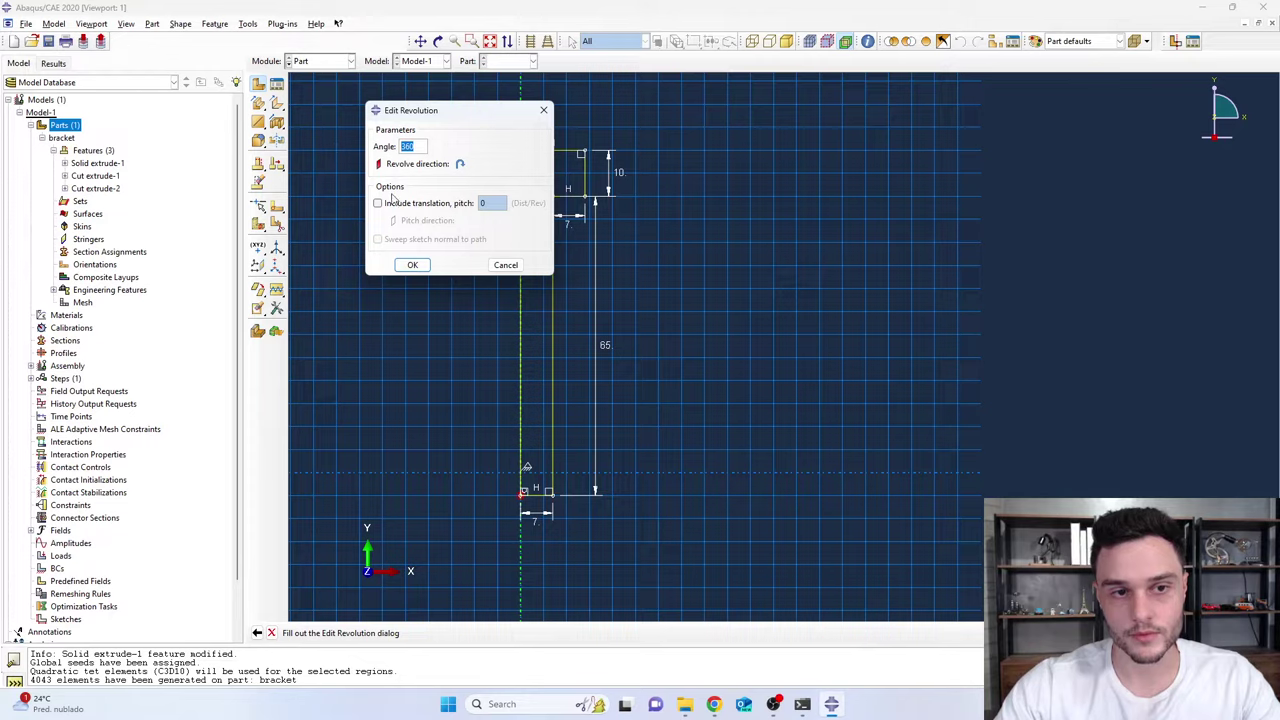
{"action": "left_click", "coordinate": [413, 265]}
Inspect the revolved bolt solid from several angles and distances
{"action": "scroll", "coordinate": [568, 259], "scroll_direction": "up", "scroll_amount": 2}
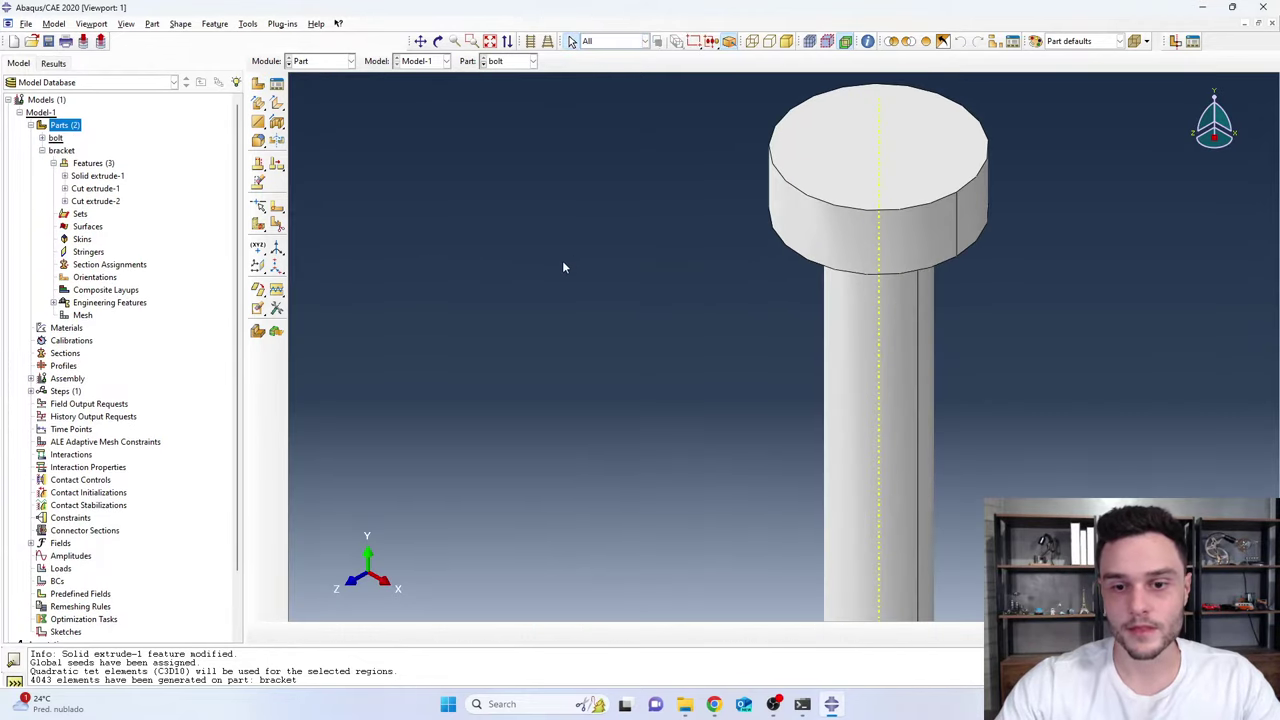
{"action": "scroll", "coordinate": [494, 201], "scroll_direction": "down", "scroll_amount": 3}
{"action": "scroll", "coordinate": [713, 261], "scroll_direction": "up", "scroll_amount": 2}
{"action": "left_click_drag", "start_coordinate": [713, 261], "coordinate": [697, 306], "text": "ctrl+alt"}
{"action": "scroll", "coordinate": [634, 394], "scroll_direction": "down", "scroll_amount": 3}
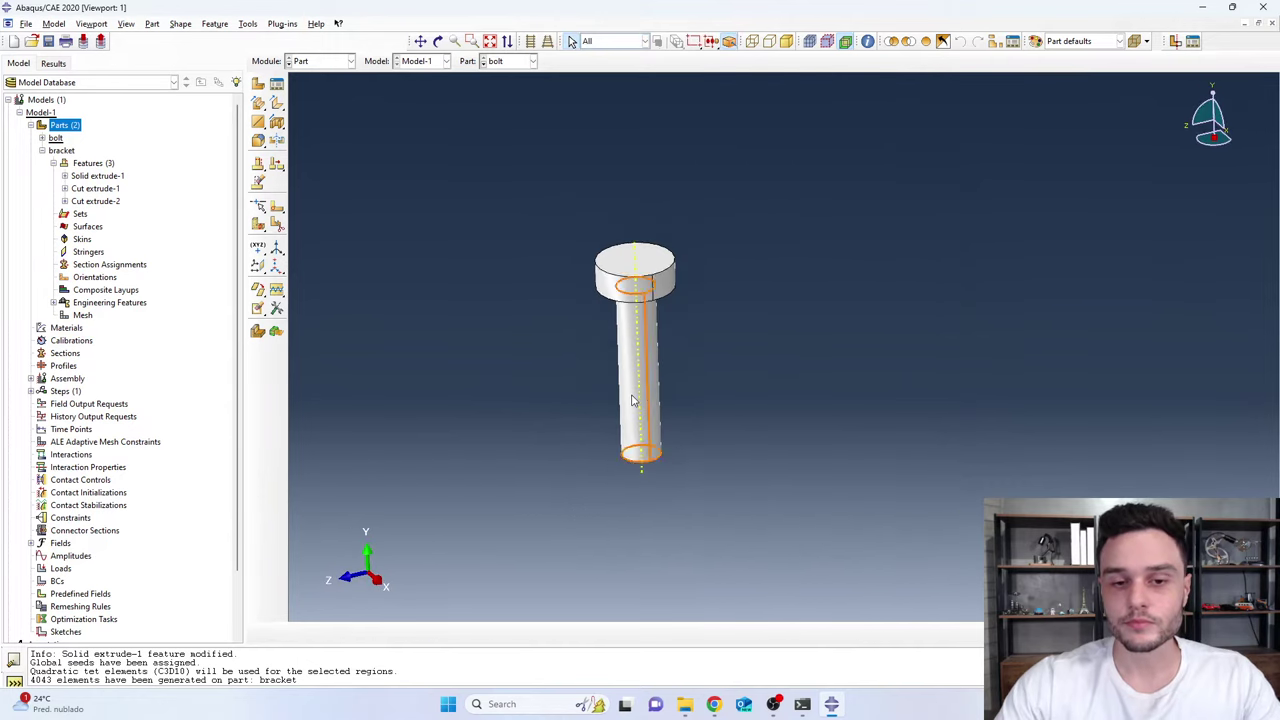
{"action": "scroll", "coordinate": [645, 375], "scroll_direction": "up", "scroll_amount": 3}
{"action": "left_click_drag", "start_coordinate": [645, 375], "coordinate": [797, 417], "text": "ctrl+alt"}
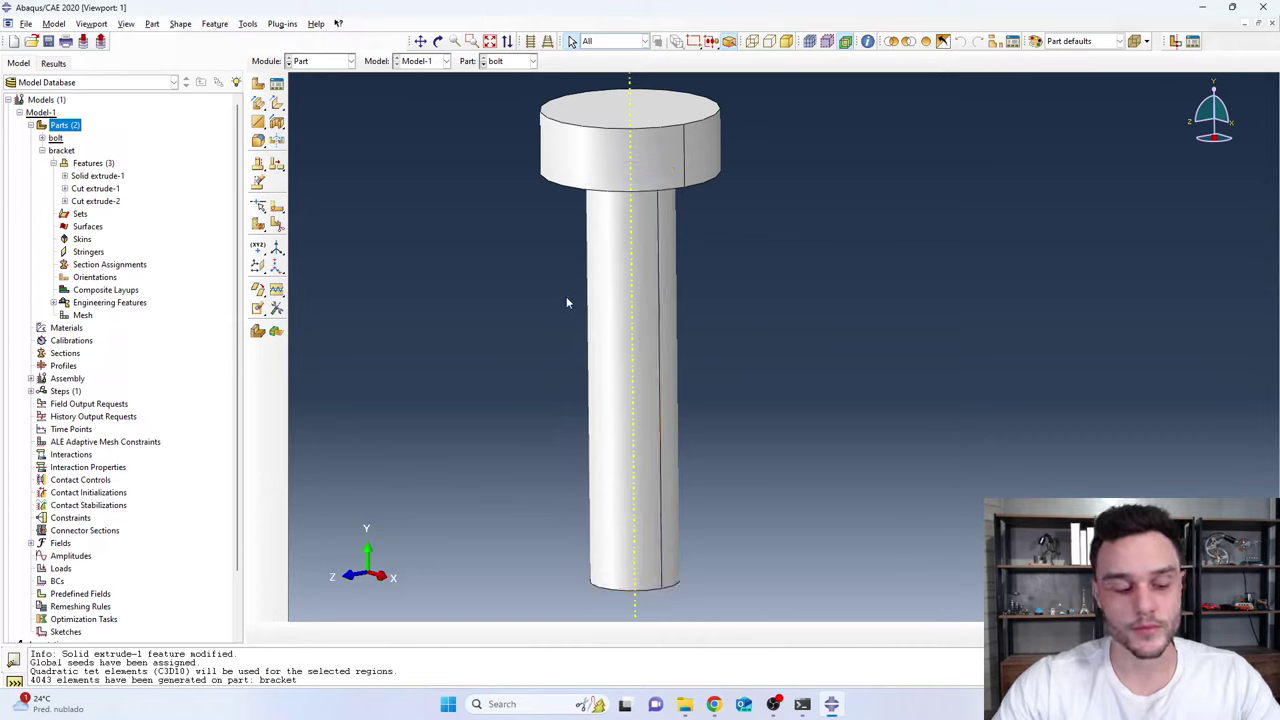
Examine the underside of the bolt head and the shank face where the two meet
{"action": "mouse_move", "coordinate": [675, 188]}
{"action": "left_mouse_down", "text": "ctrl+alt"}
{"action": "mouse_move", "coordinate": [677, 106]}
{"action": "mouse_move", "coordinate": [786, 143]}
{"action": "mouse_move", "coordinate": [682, 180]}
{"action": "left_mouse_up", "text": "ctrl+alt"}
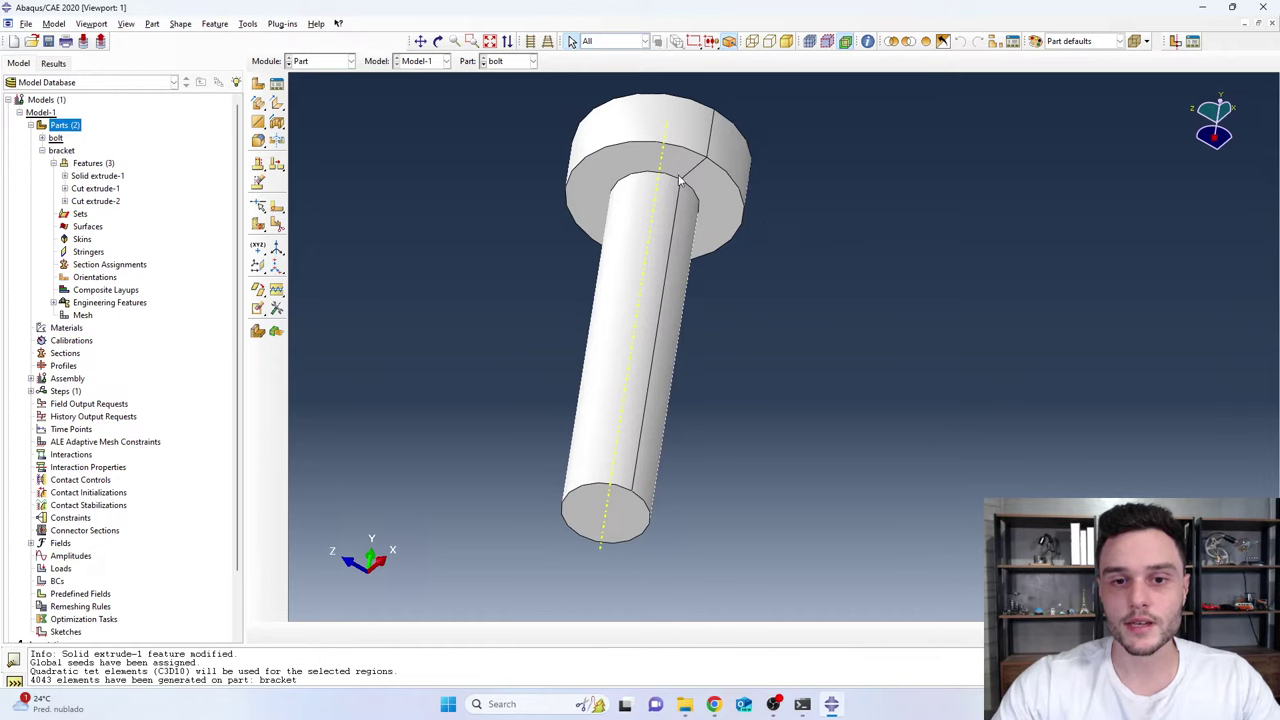
{"action": "scroll", "coordinate": [664, 165], "scroll_direction": "up", "scroll_amount": 3}
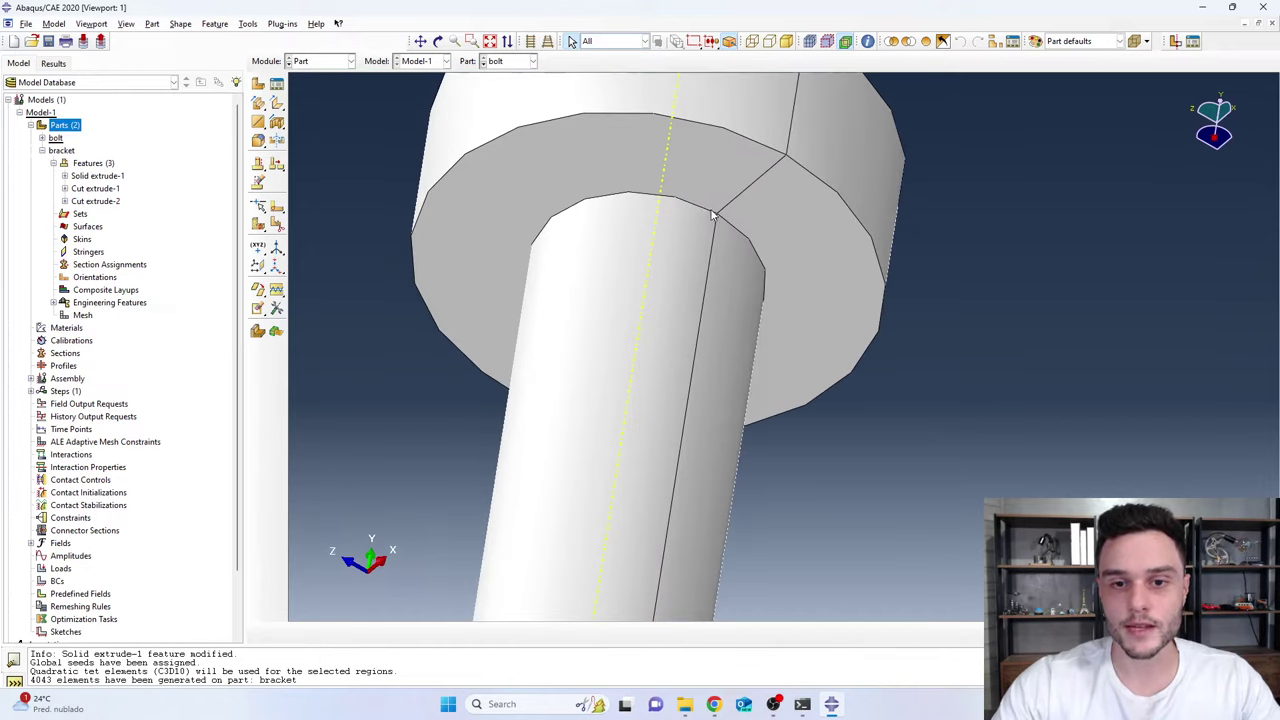
{"action": "left_click", "coordinate": [668, 245]}
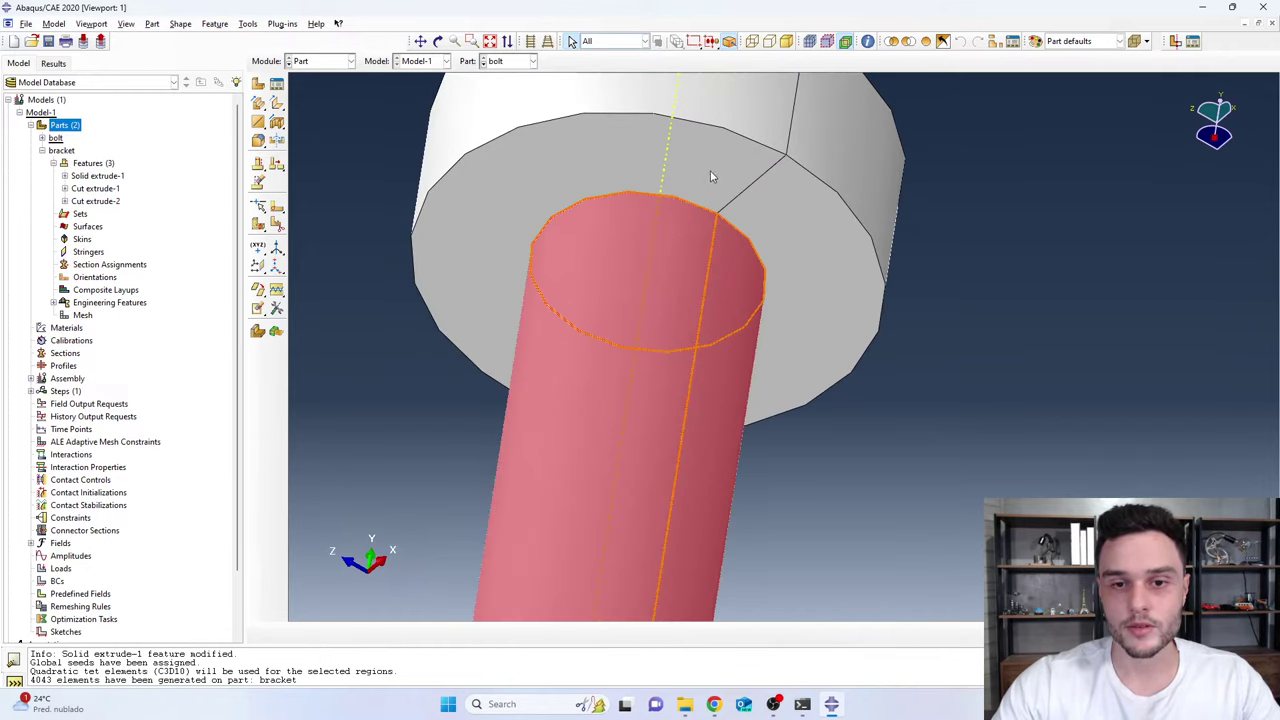
{"action": "left_click", "coordinate": [708, 174]}
{"action": "scroll", "coordinate": [684, 180], "scroll_direction": "down", "scroll_amount": 3}
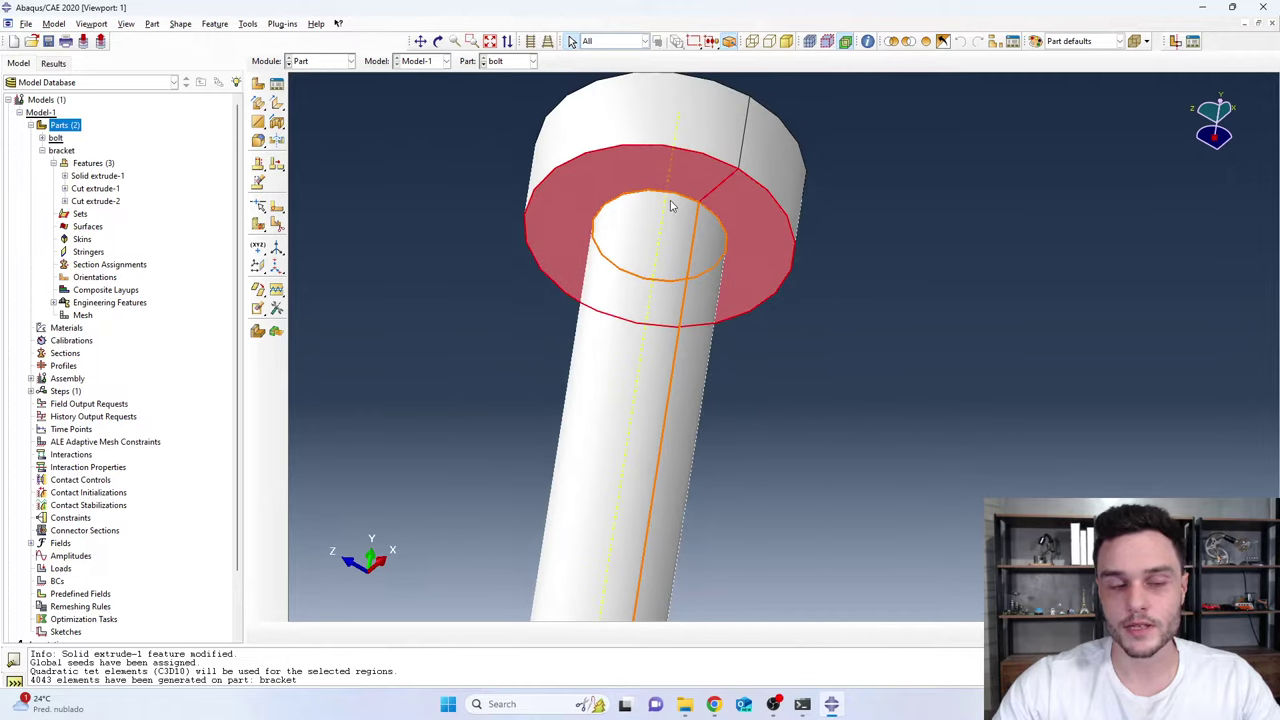
{"action": "scroll", "coordinate": [690, 225], "scroll_direction": "up", "scroll_amount": 2}
{"action": "left_click", "coordinate": [865, 354]}
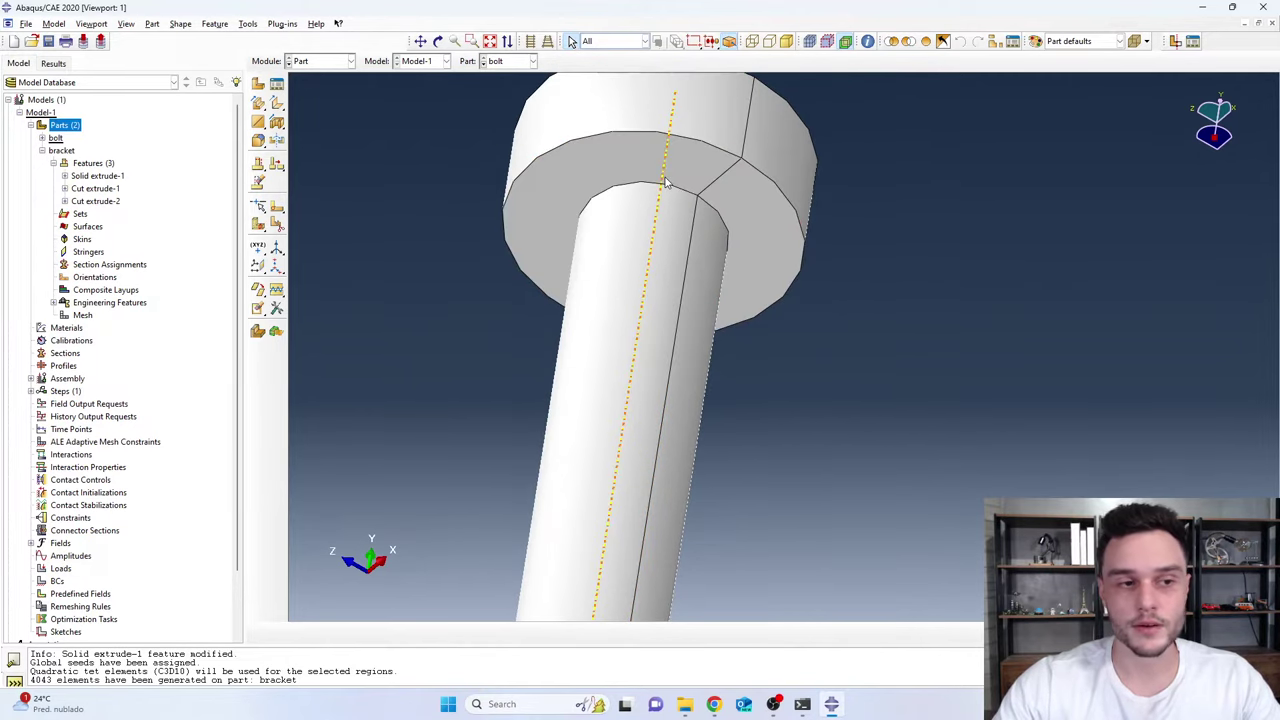
{"action": "scroll", "coordinate": [676, 172], "scroll_direction": "up", "scroll_amount": 3}
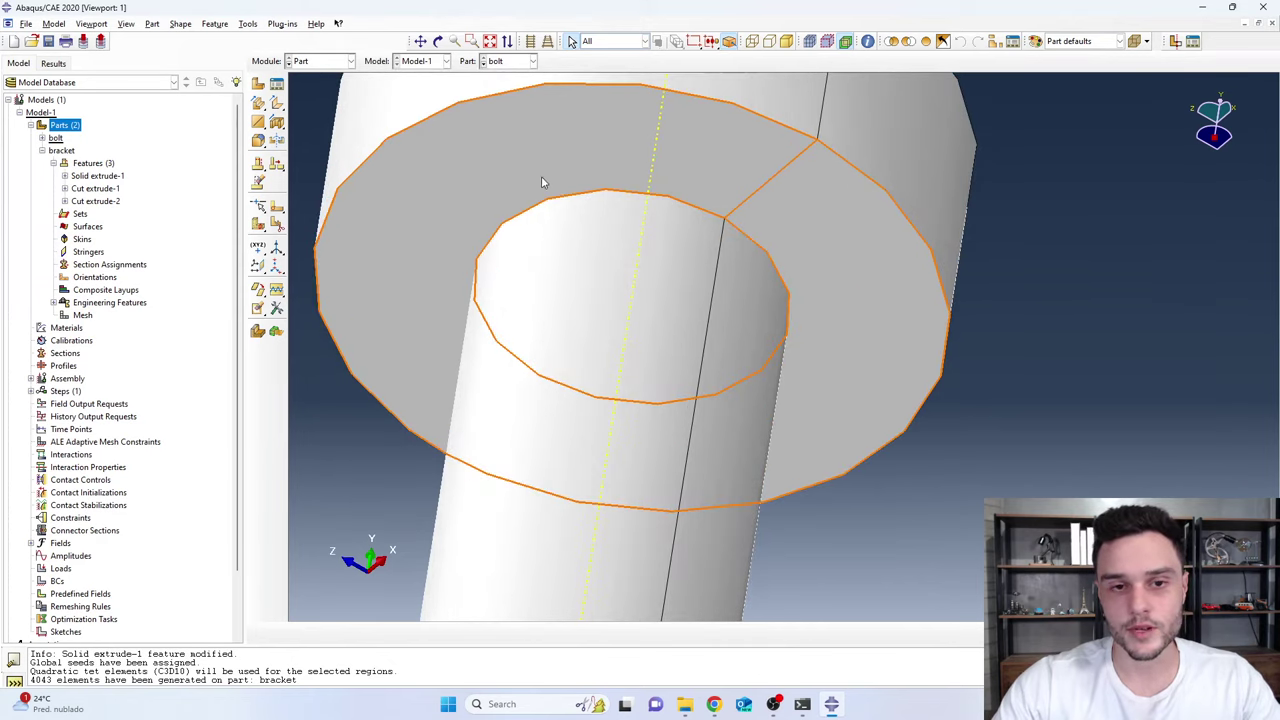
{"action": "left_click", "coordinate": [527, 219]}
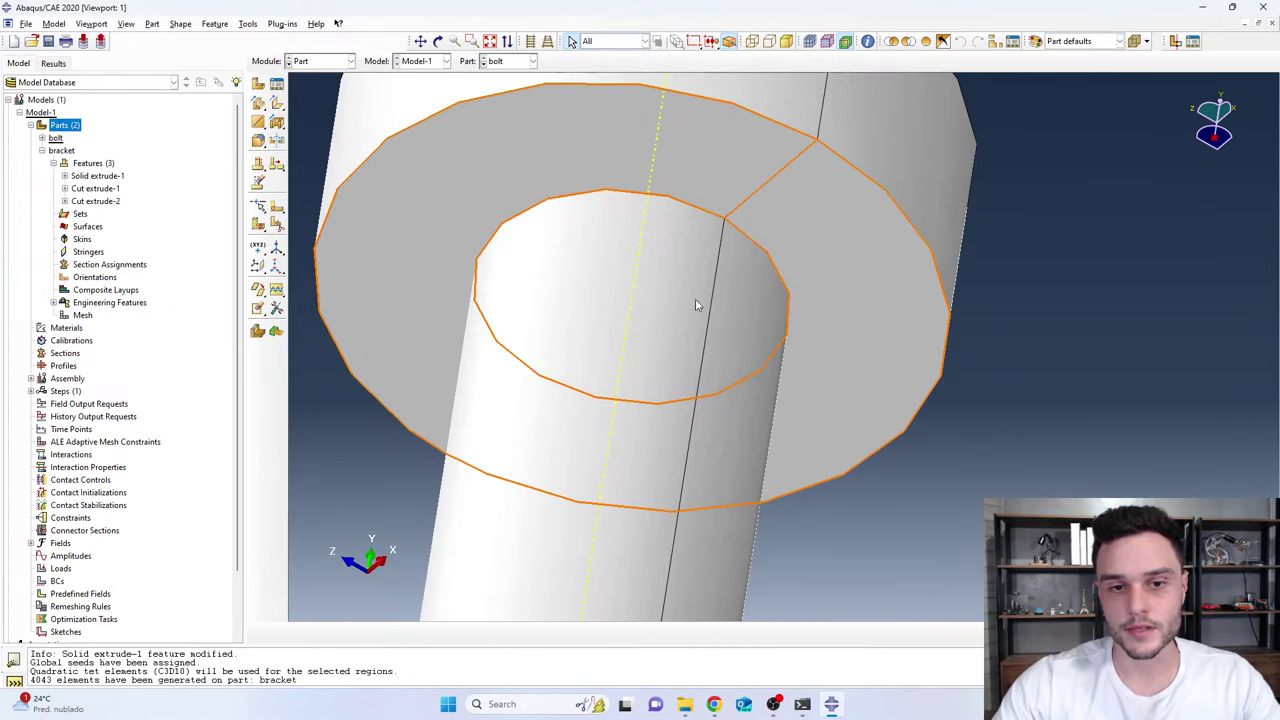
Examine the circular edge at the shank-to-head junction and the full length of the bolt from below and from the side
{"action": "scroll", "coordinate": [640, 305], "scroll_direction": "down", "scroll_amount": 5}
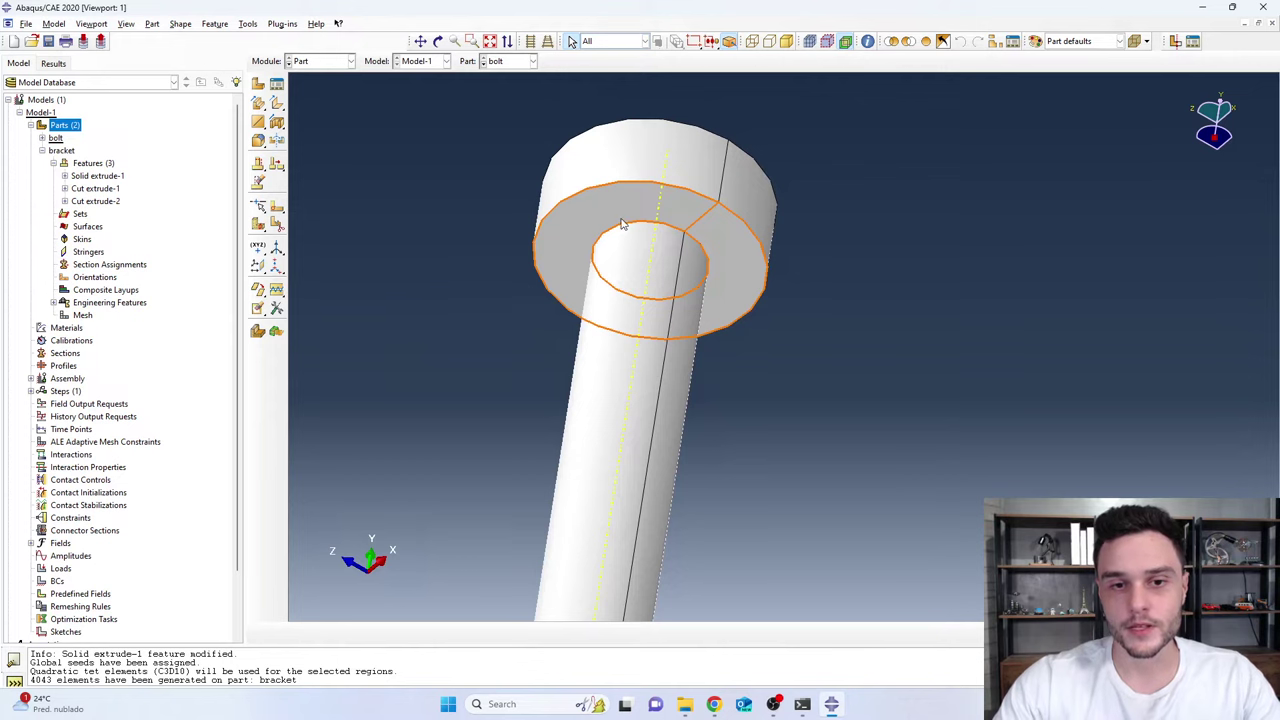
{"action": "scroll", "coordinate": [622, 228], "scroll_direction": "up", "scroll_amount": 5}
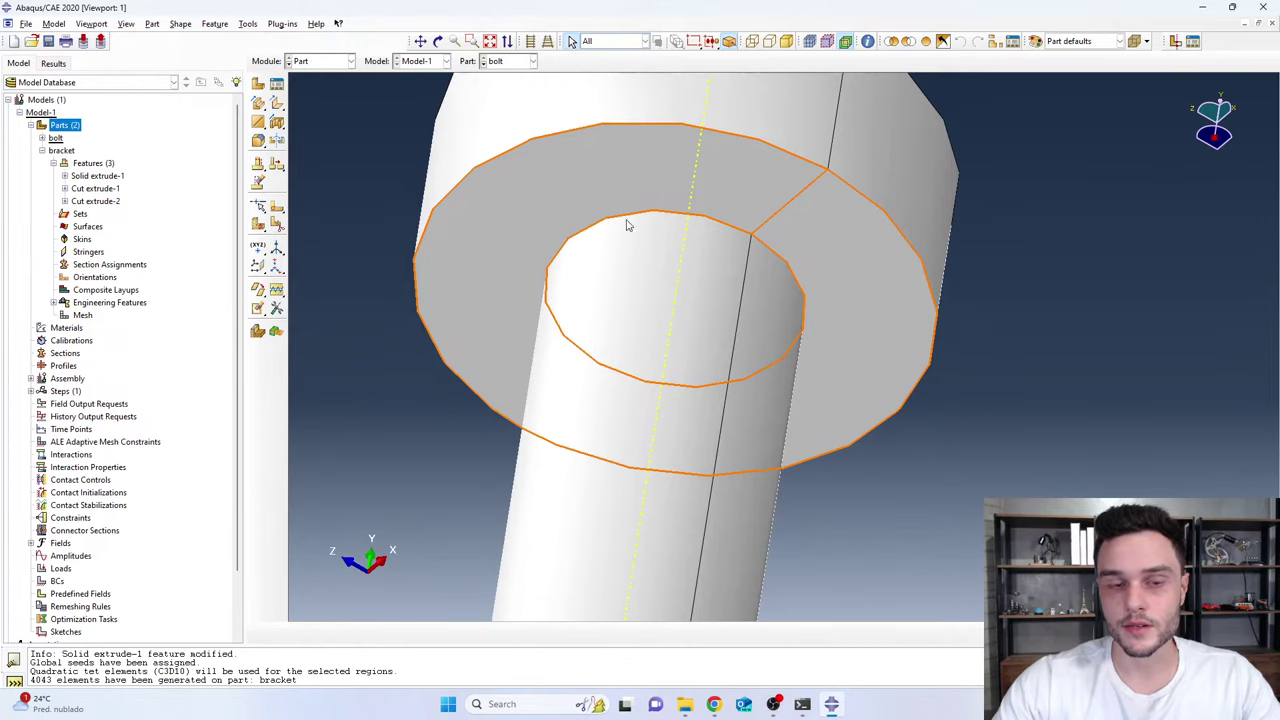
{"action": "scroll", "coordinate": [628, 223], "scroll_direction": "down", "scroll_amount": 5}
{"action": "left_click_drag", "start_coordinate": [574, 220], "coordinate": [918, 255], "text": "ctrl+alt"}
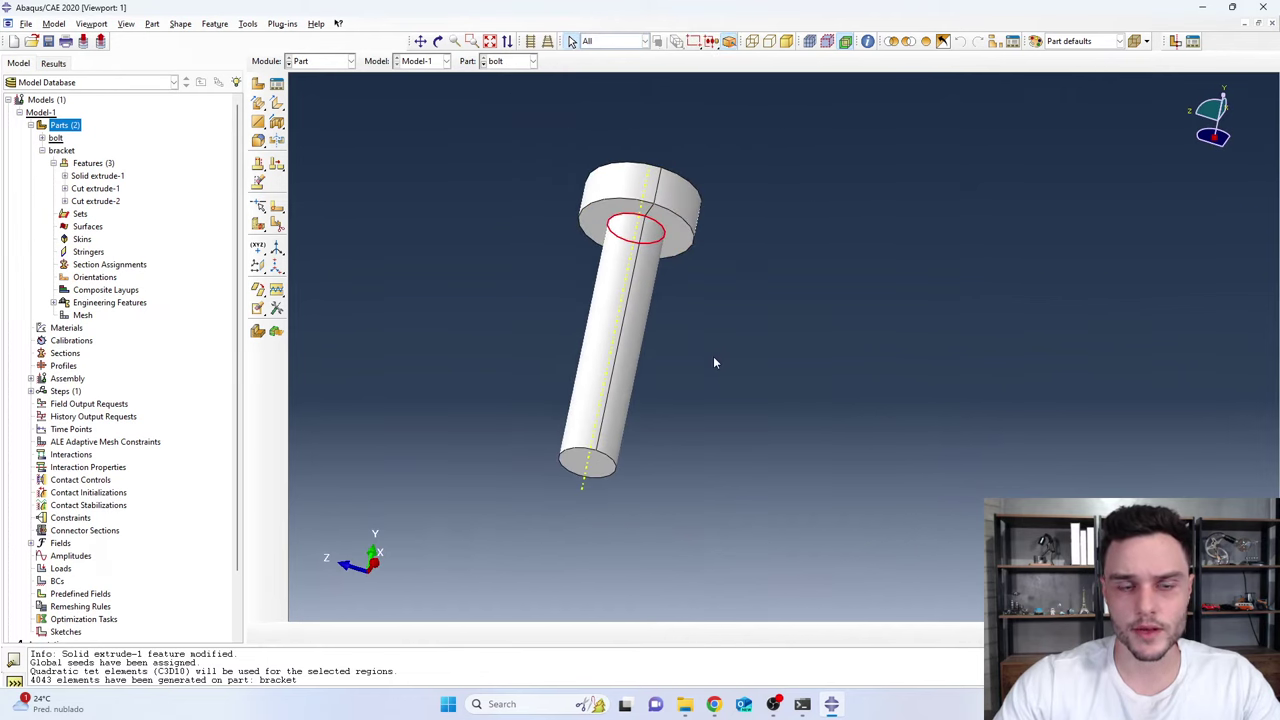
{"action": "left_click_drag", "start_coordinate": [620, 307], "coordinate": [522, 270], "text": "ctrl+alt"}
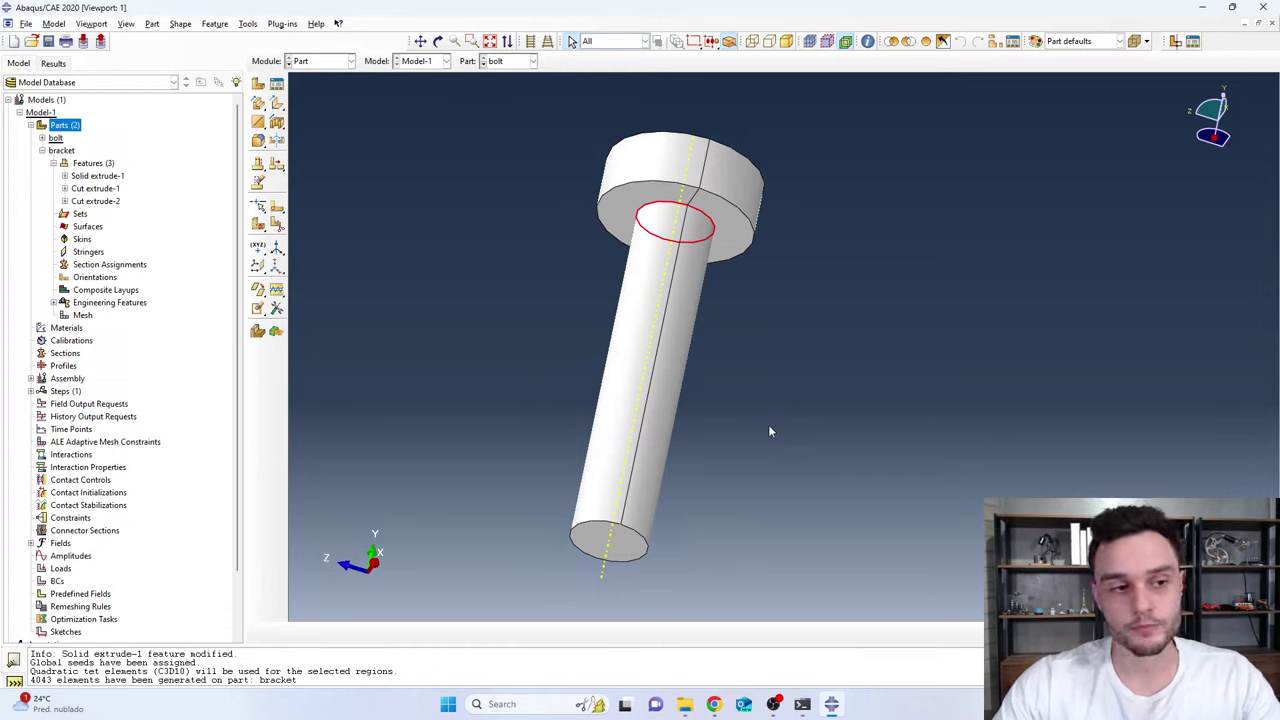
{"action": "left_click_drag", "start_coordinate": [738, 316], "coordinate": [705, 320], "text": "ctrl+alt"}
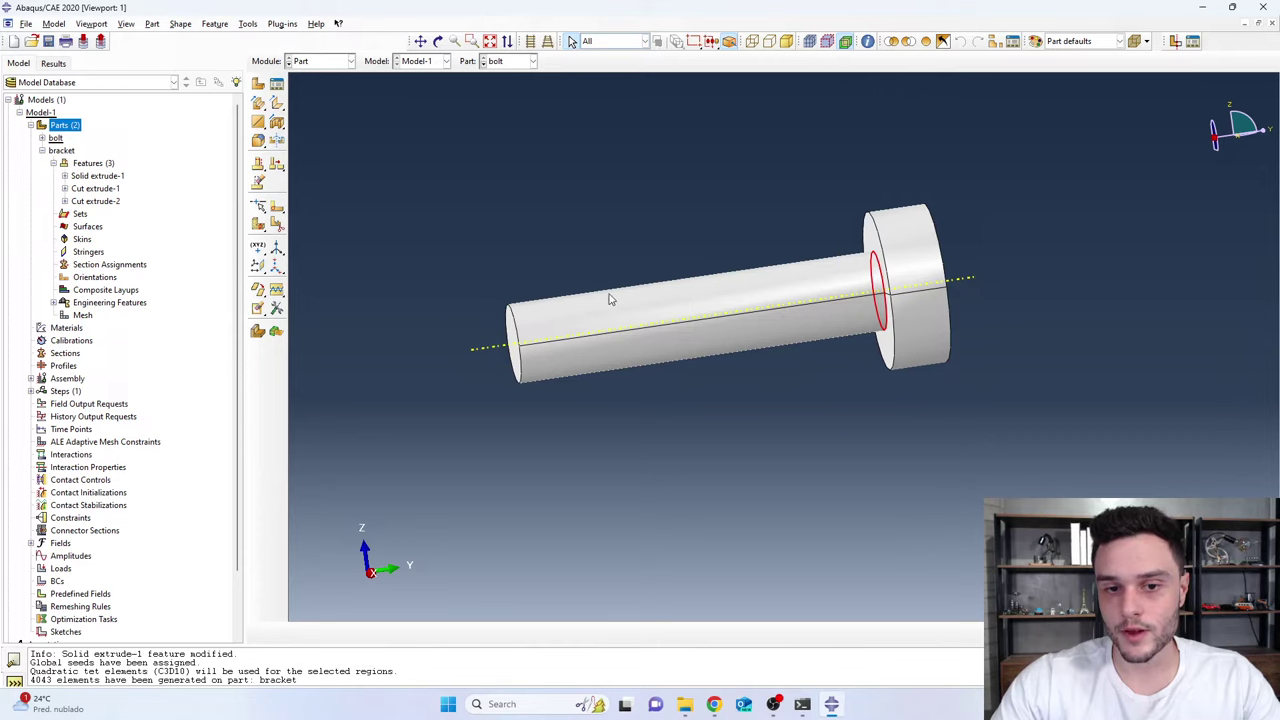
{"action": "scroll", "coordinate": [872, 247], "scroll_direction": "up", "scroll_amount": 3}
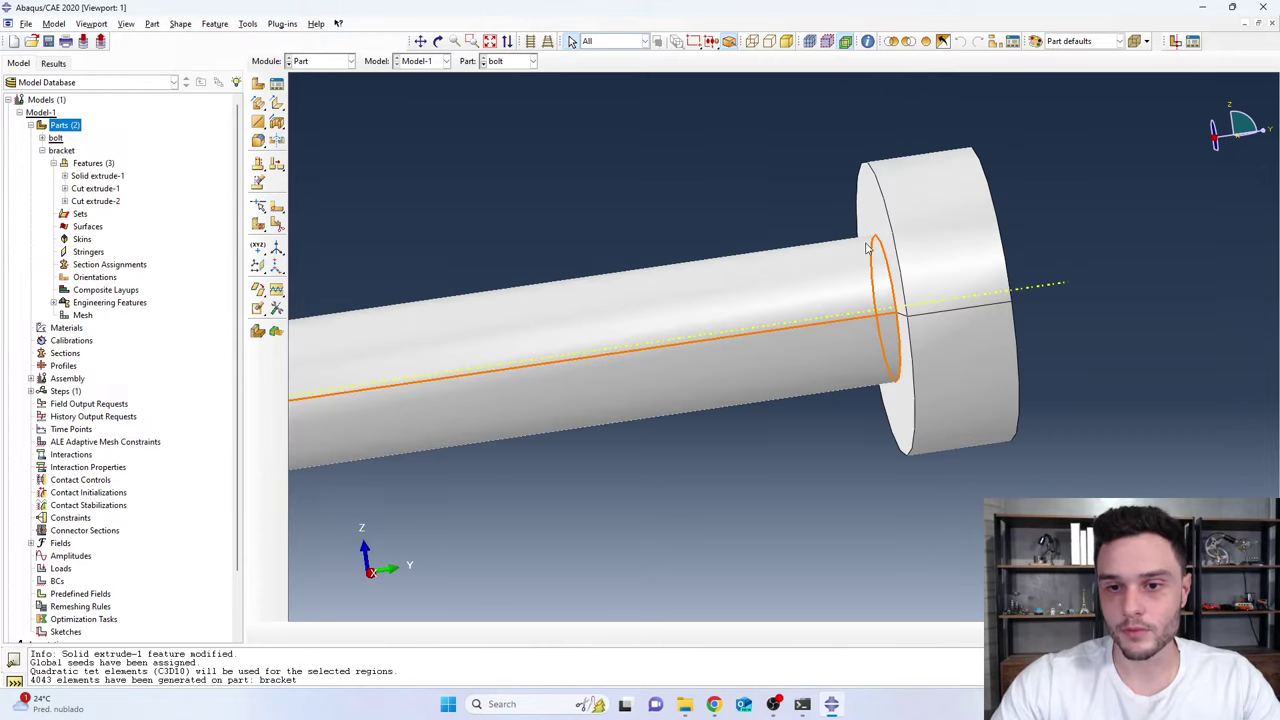
Examine the bolt part's shank, head and the edge where they meet
{"action": "scroll", "coordinate": [900, 240], "scroll_direction": "down", "scroll_amount": 5}
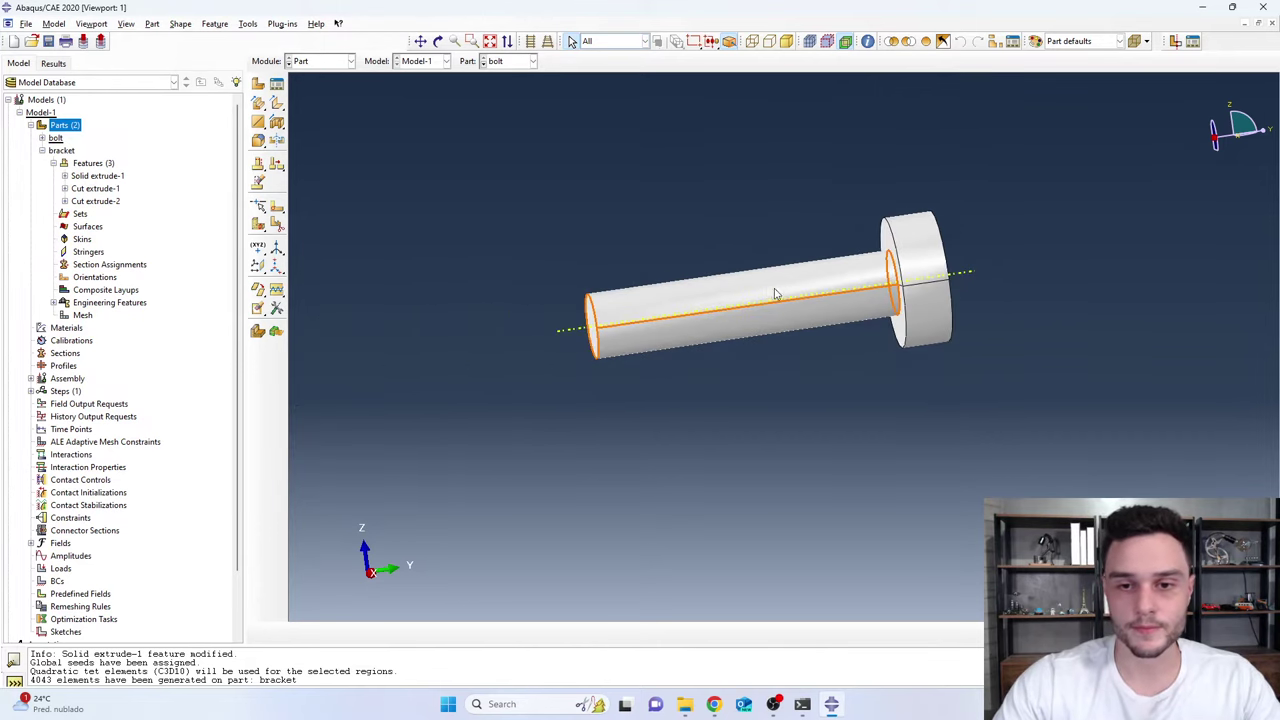
{"action": "left_click_drag", "start_coordinate": [774, 291], "coordinate": [786, 428], "text": "ctrl+alt"}
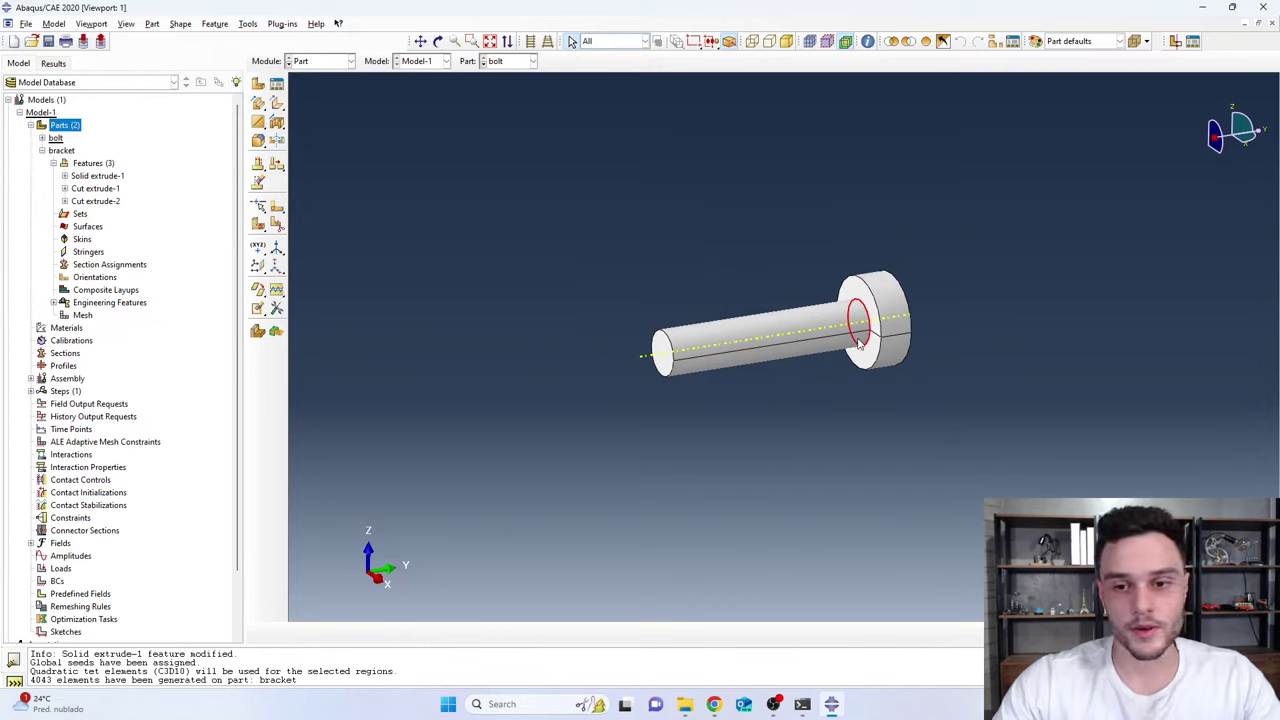
{"action": "scroll", "coordinate": [908, 345], "scroll_direction": "up", "scroll_amount": 2}
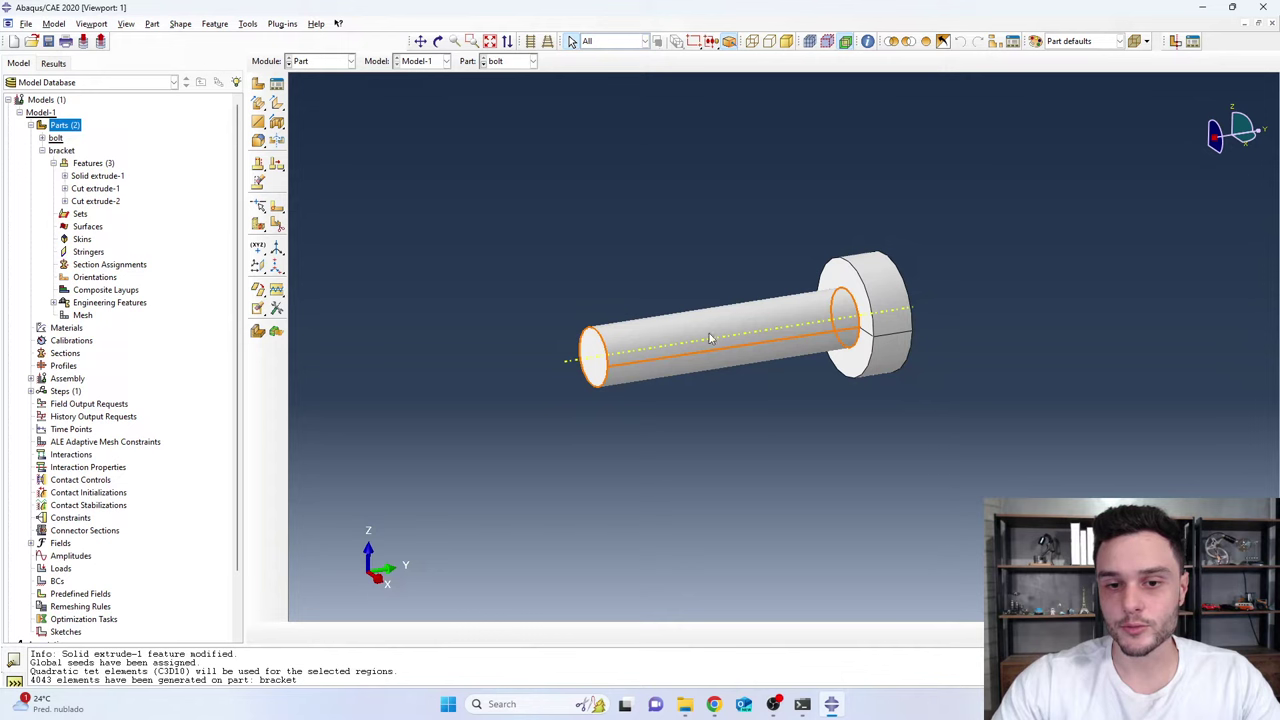
{"action": "left_click", "coordinate": [712, 390]}
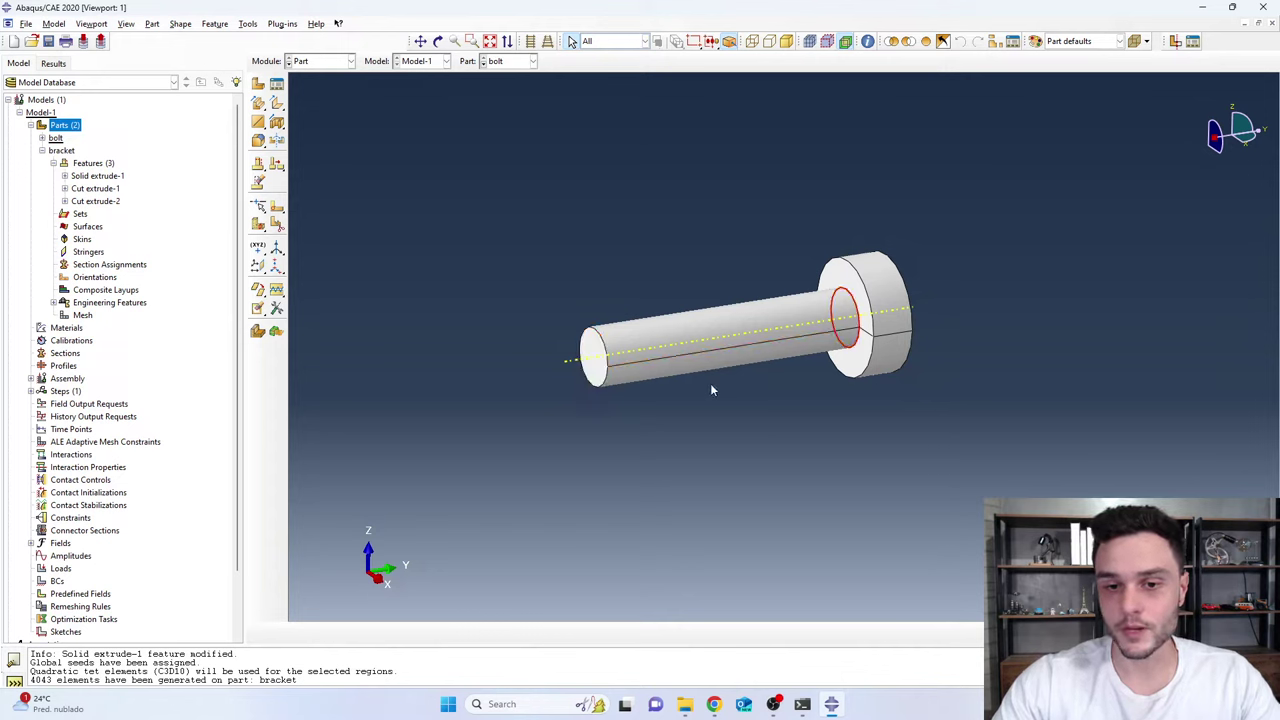
{"action": "scroll", "coordinate": [690, 345], "scroll_direction": "up", "scroll_amount": 2}
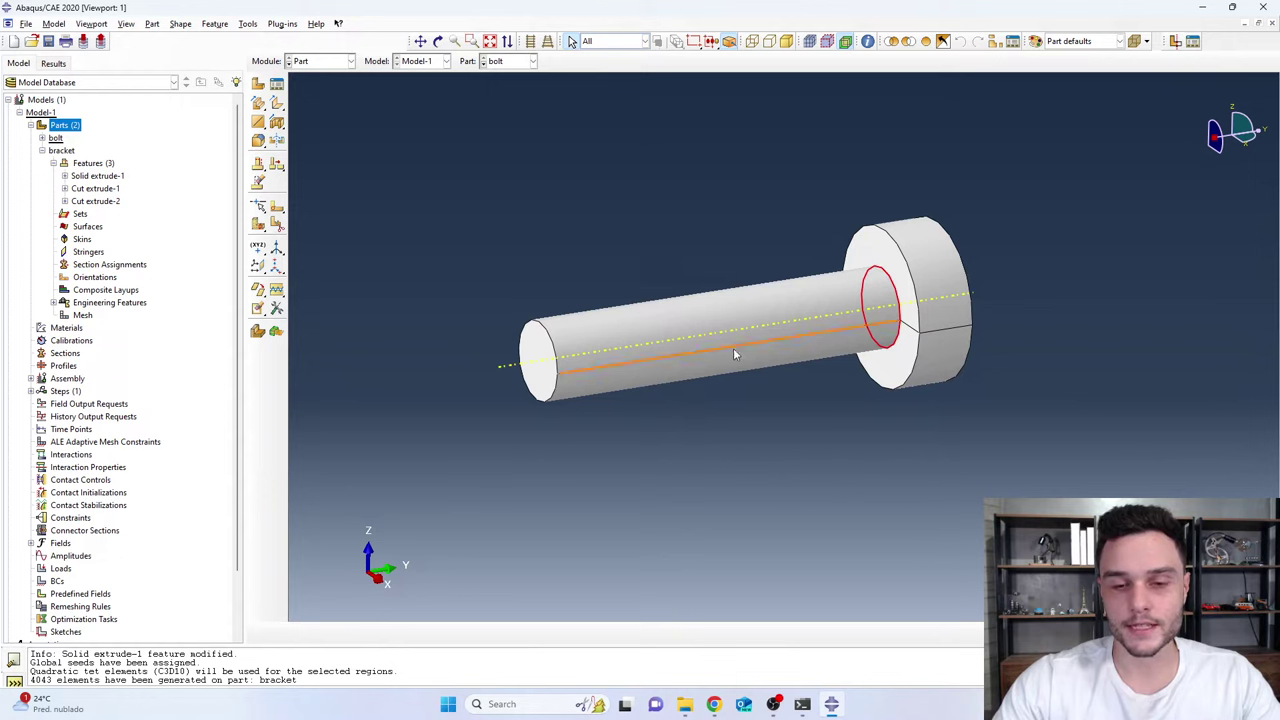
{"action": "scroll", "coordinate": [600, 445], "scroll_direction": "down", "scroll_amount": 2}
{"action": "scroll", "coordinate": [688, 376], "scroll_direction": "up", "scroll_amount": 1}
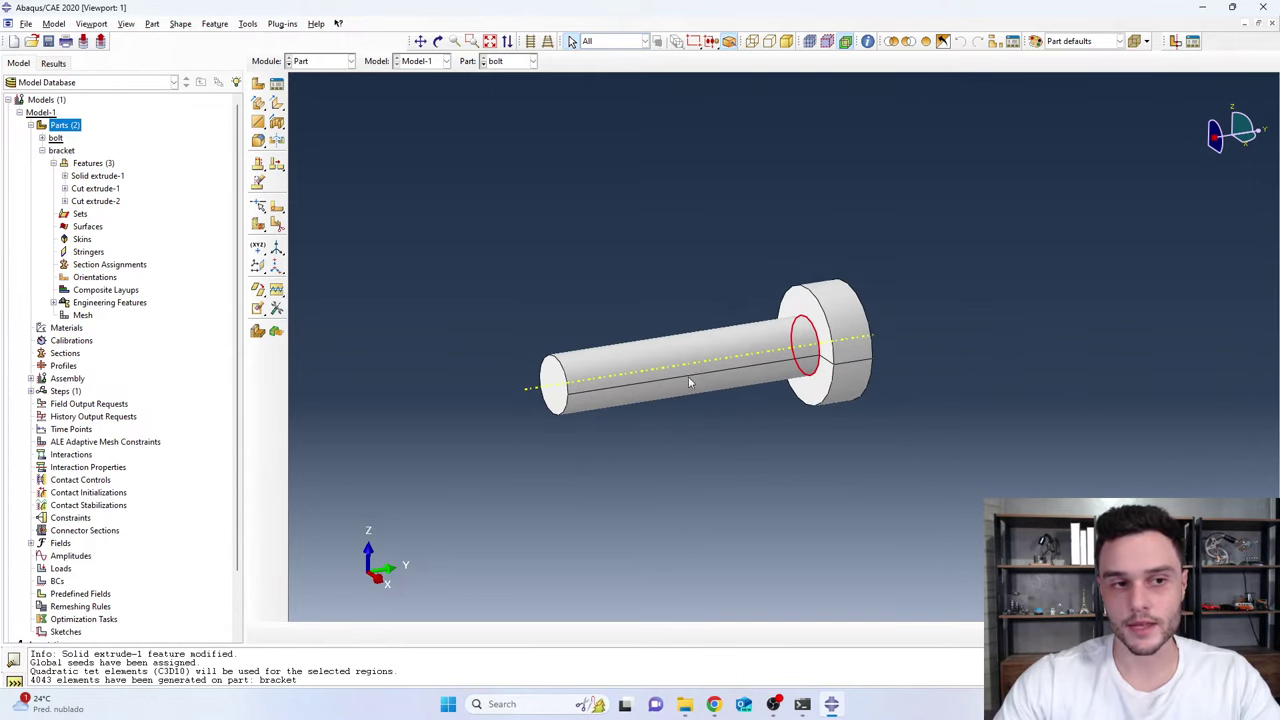
{"action": "scroll", "coordinate": [645, 365], "scroll_direction": "down", "scroll_amount": 2}
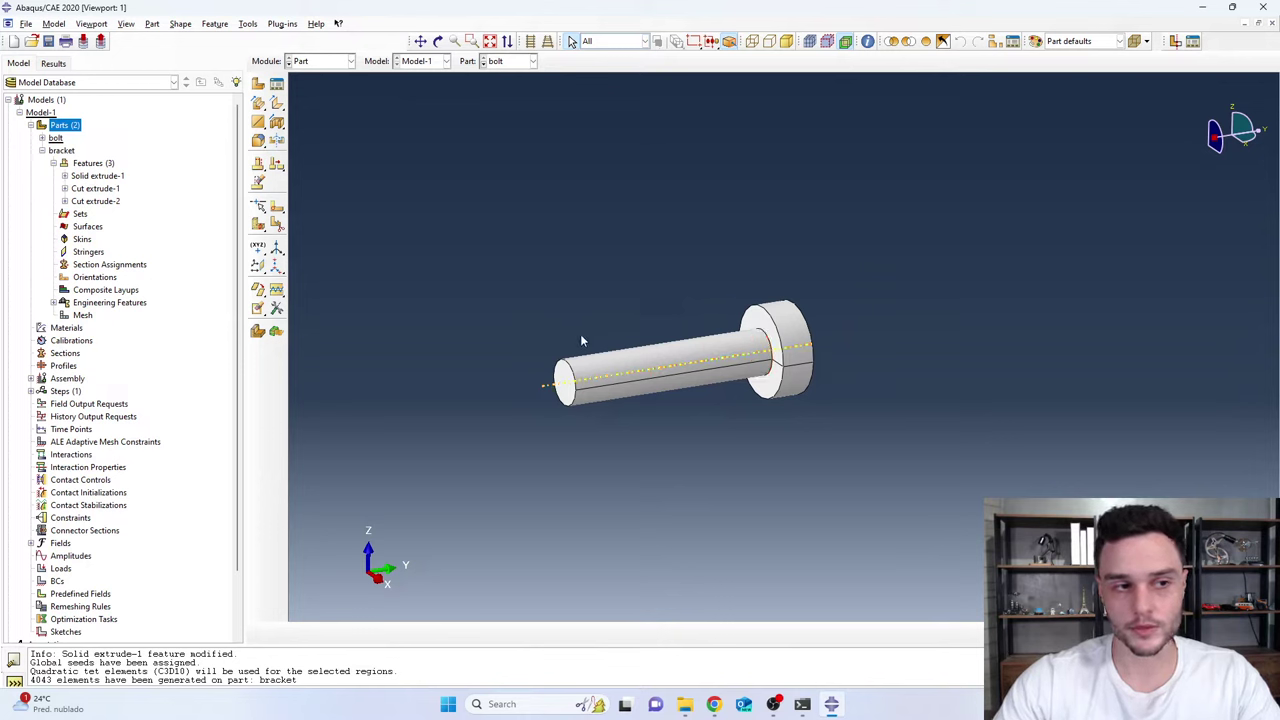
Create a 3D deformable solid part named nut with a revolution base feature and approximate size 200
{"action": "double_click", "coordinate": [60, 127]}
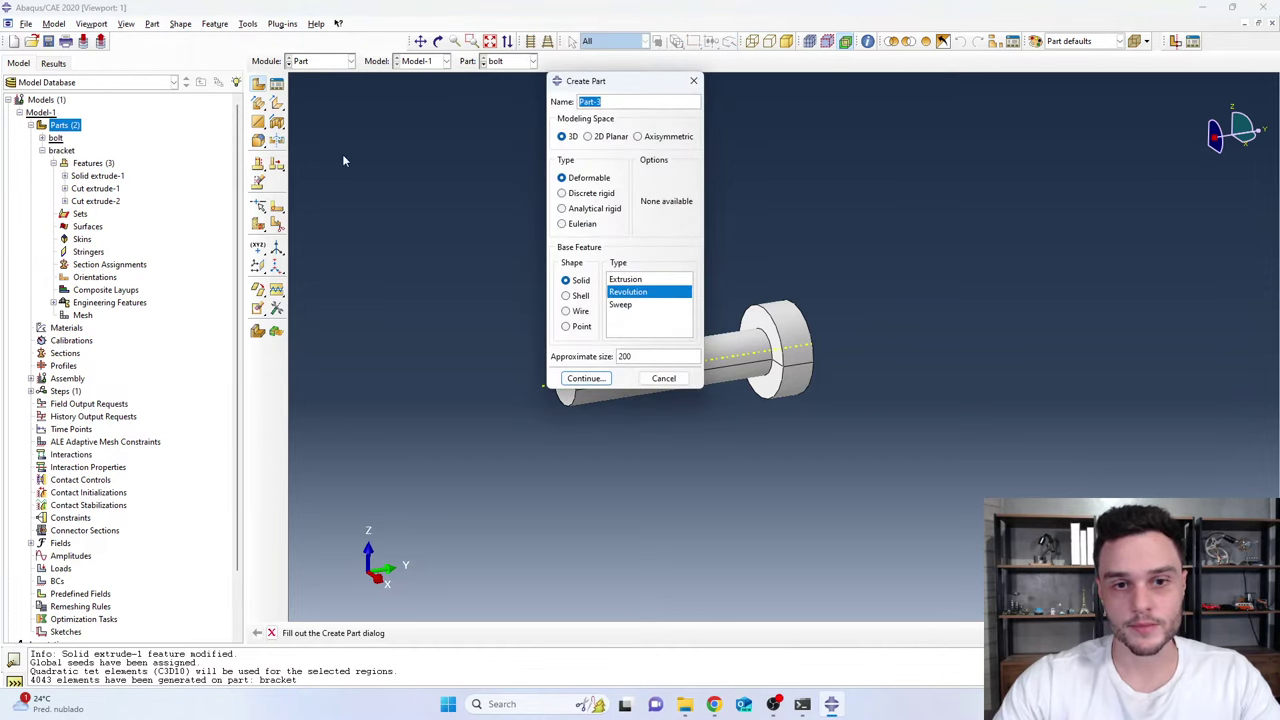
{"action": "type", "text": "nut"}
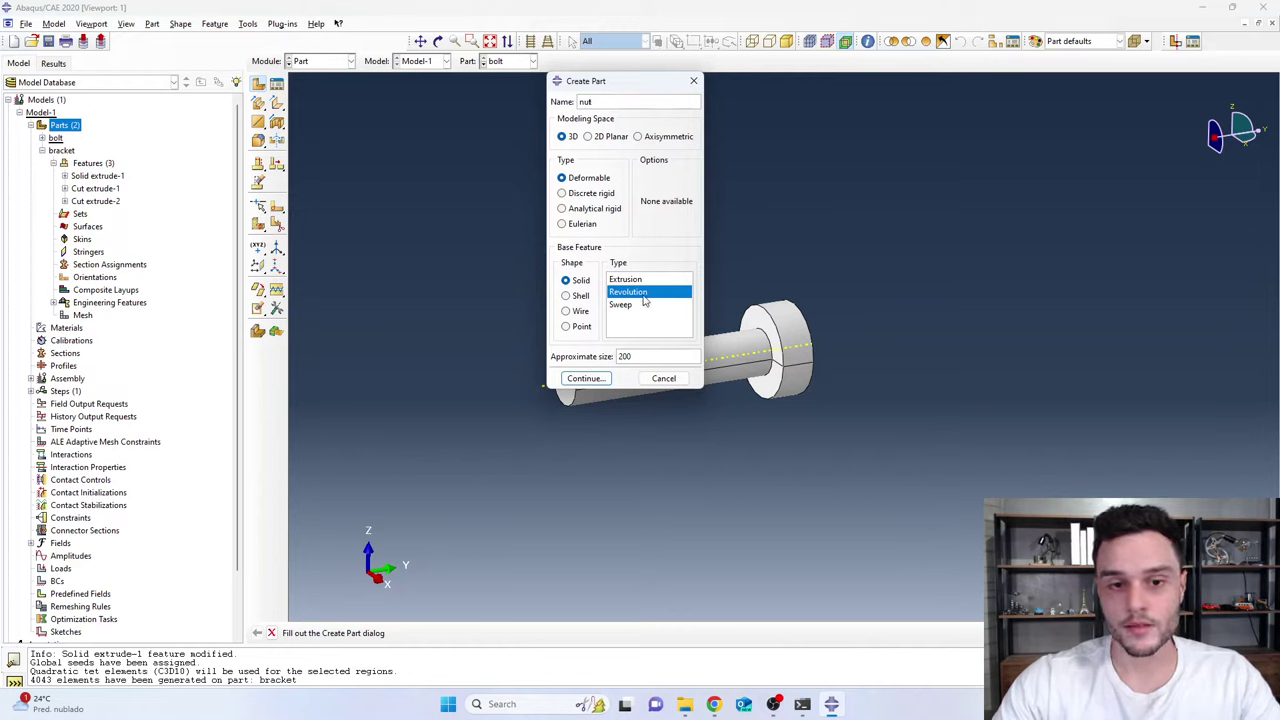
{"action": "left_click", "coordinate": [588, 378]}
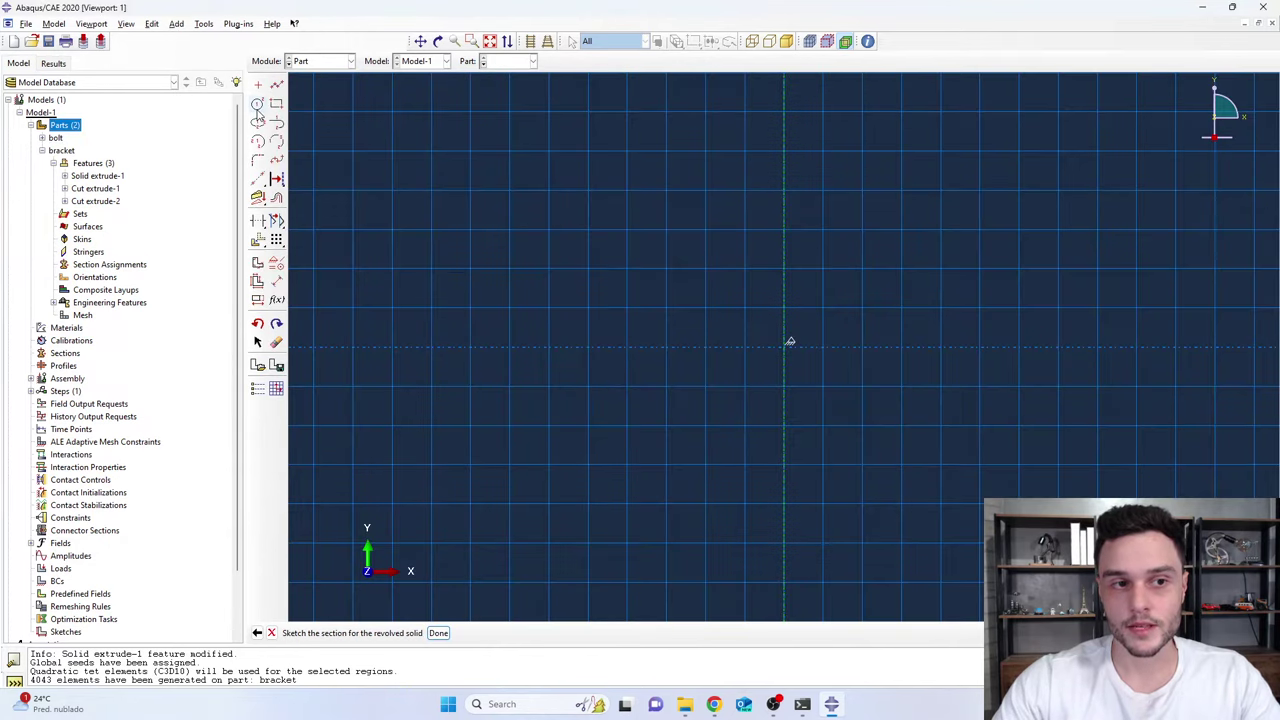
Sketch a rectangle about 12.5 wide and 11.25 high beside the revolution axis, with its lower edge on the horizontal centreline
{"action": "left_click", "coordinate": [276, 104]}
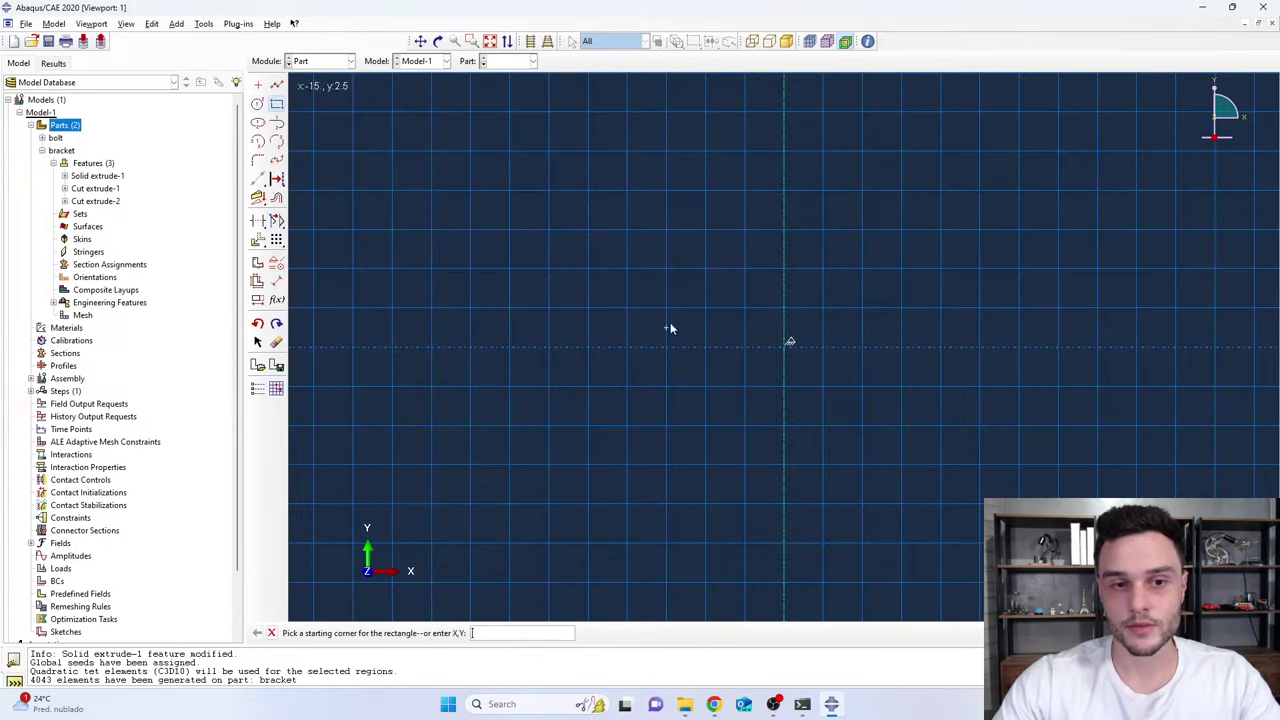
{"action": "left_click", "coordinate": [858, 346]}
{"action": "left_click", "coordinate": [956, 261]}
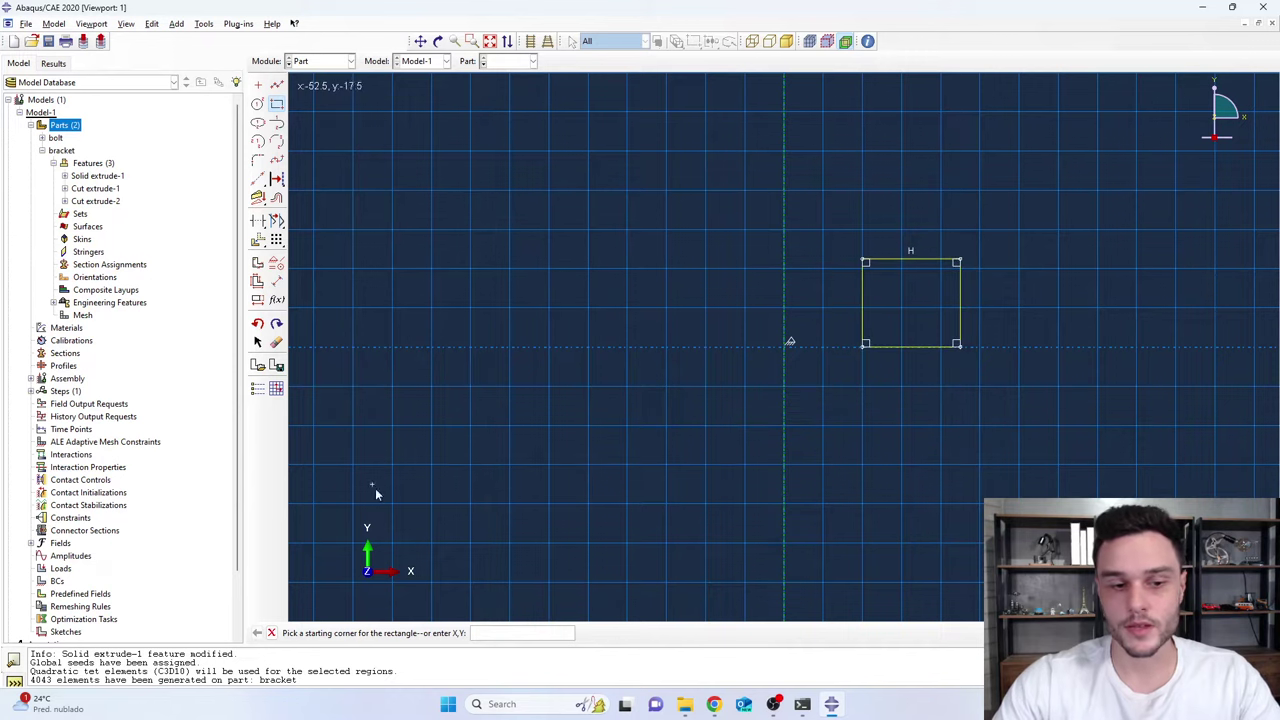
Dimension the distance from the revolution axis to the rectangle's inner edge as 7
{"action": "left_click", "coordinate": [276, 285]}
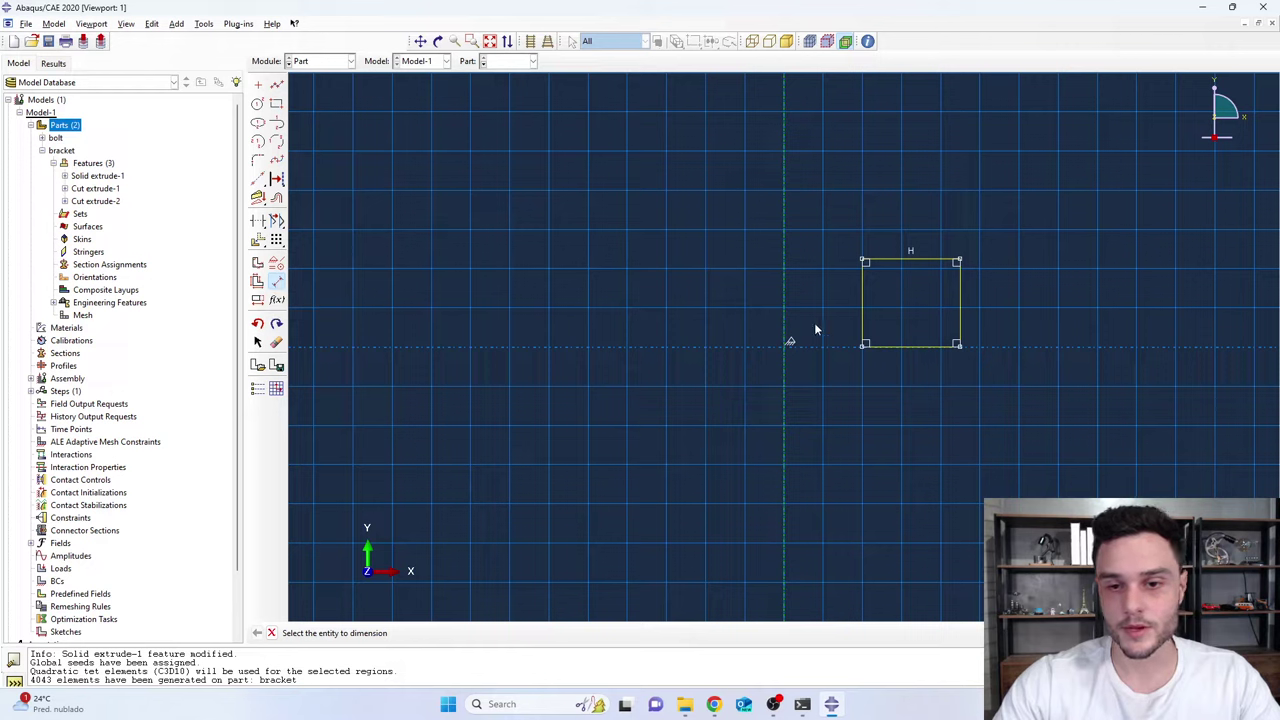
{"action": "left_click", "coordinate": [787, 313]}
{"action": "left_click", "coordinate": [864, 345]}
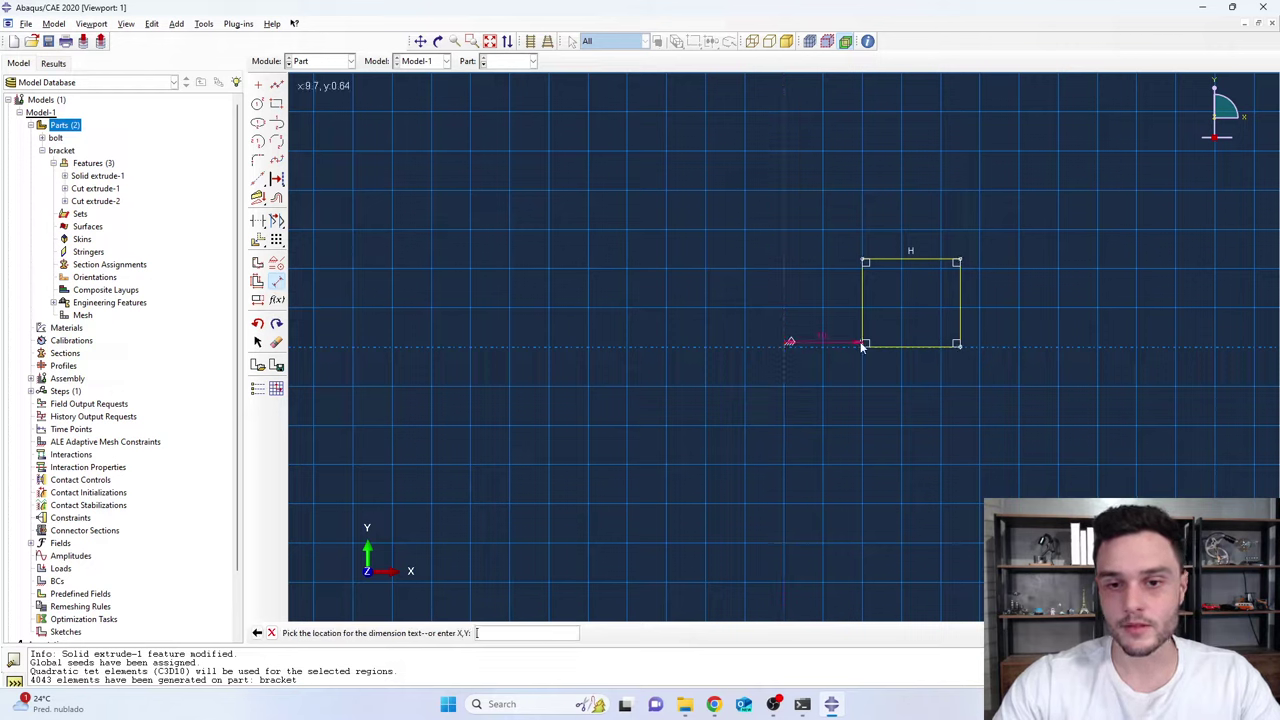
{"action": "left_click", "coordinate": [846, 384]}
{"action": "type", "text": "7"}
{"action": "key", "text": "Return"}
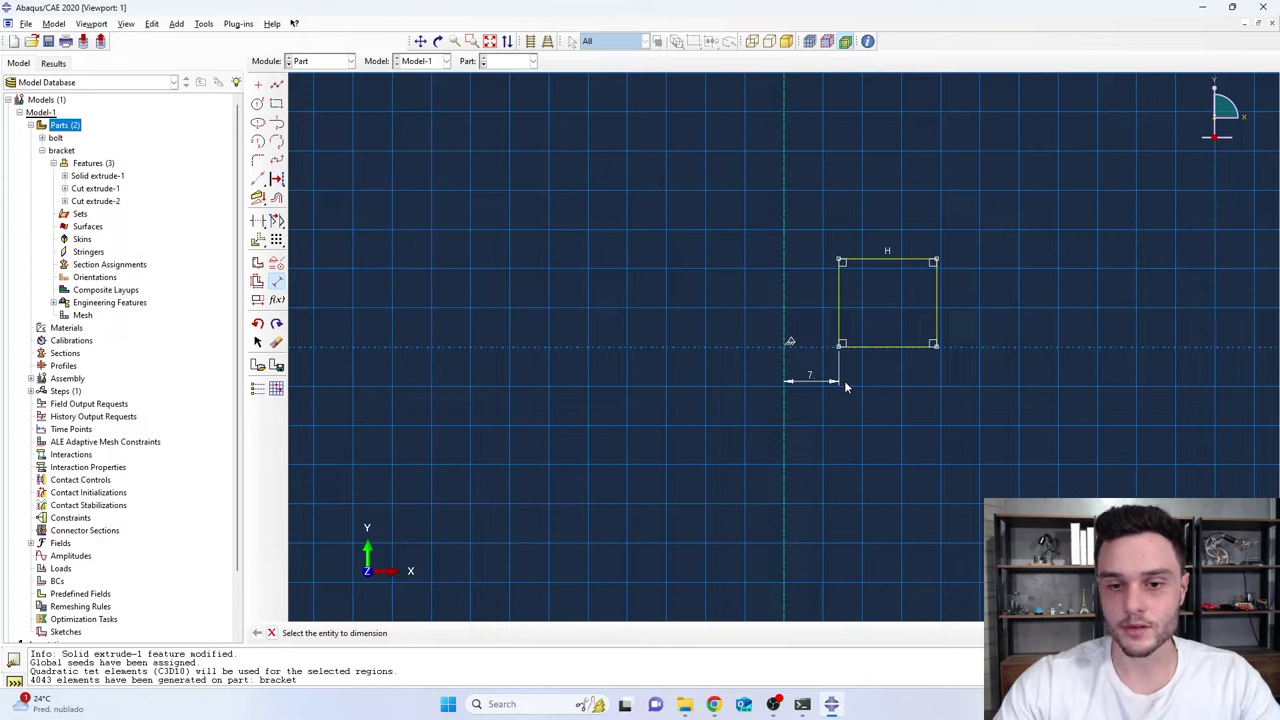
Dimension the rectangle's width between its two vertical edges as 7
{"action": "left_click", "coordinate": [843, 315]}
{"action": "left_click", "coordinate": [935, 303]}
{"action": "left_click", "coordinate": [901, 384]}
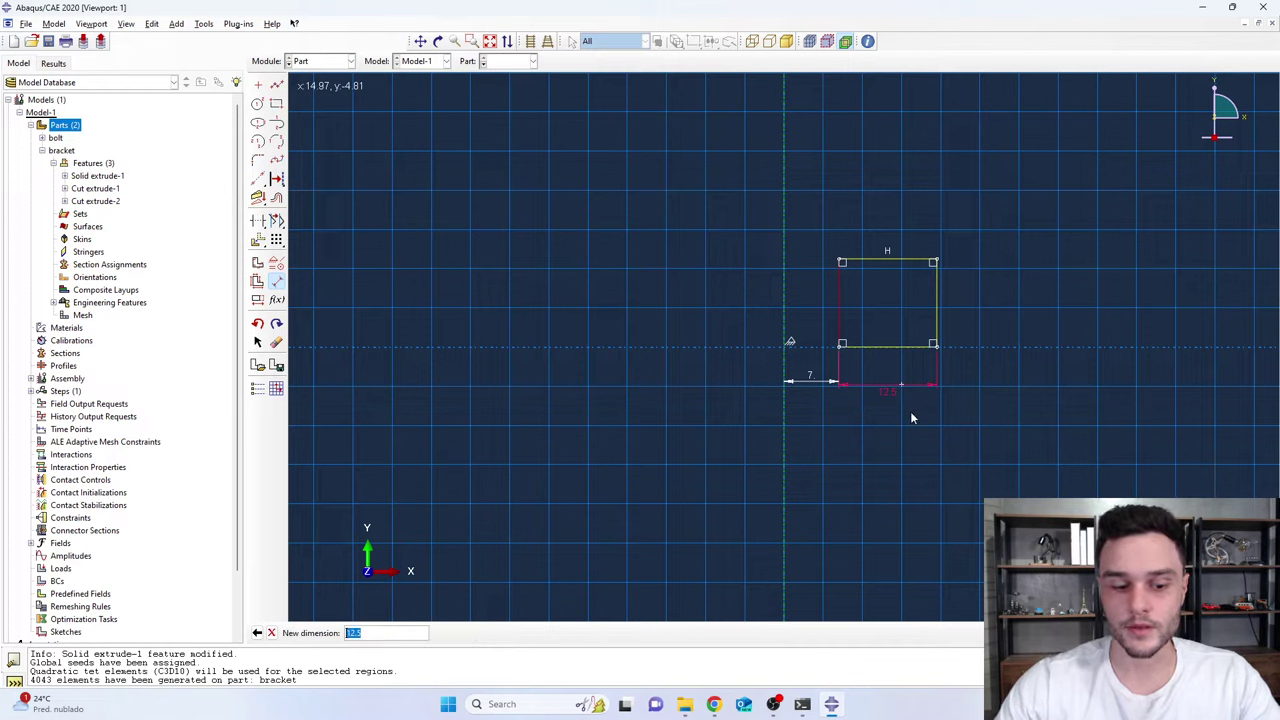
{"action": "type", "text": "7"}
{"action": "key", "text": "Return"}
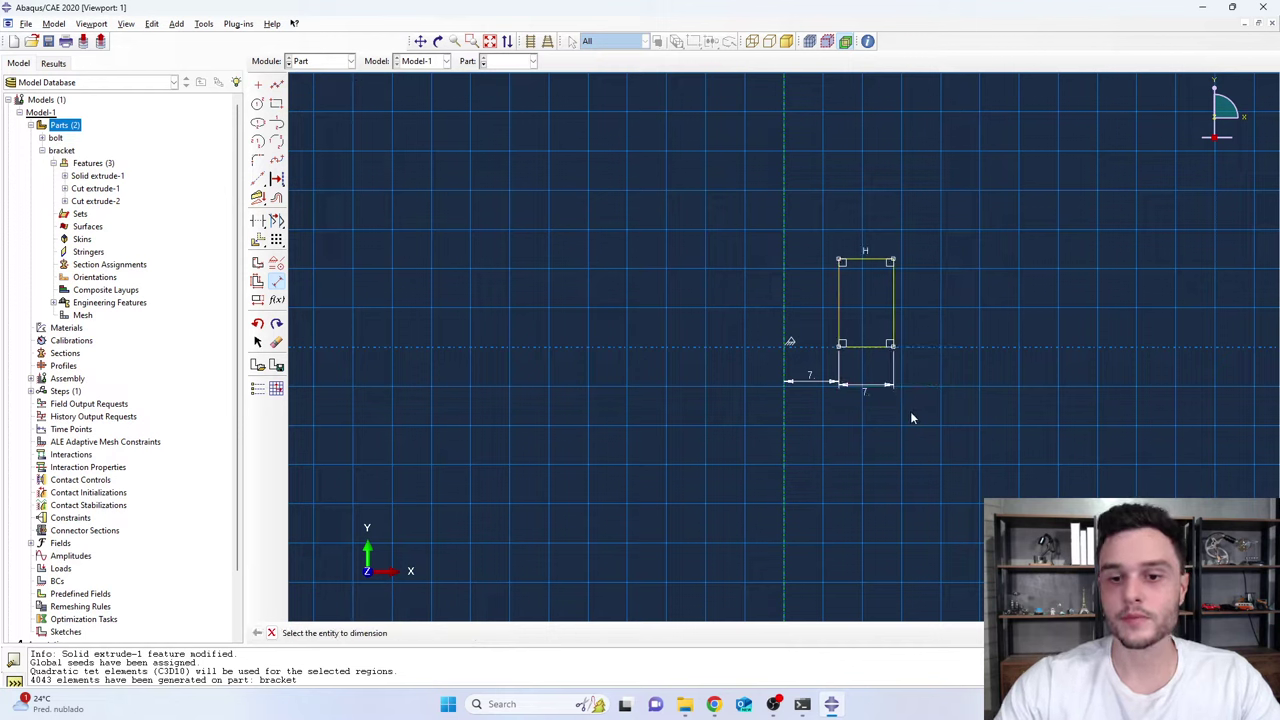
Set the rectangle's width dimension to 9
{"action": "left_click", "coordinate": [257, 299]}
{"action": "left_click", "coordinate": [883, 392]}
{"action": "type", "text": "9"}
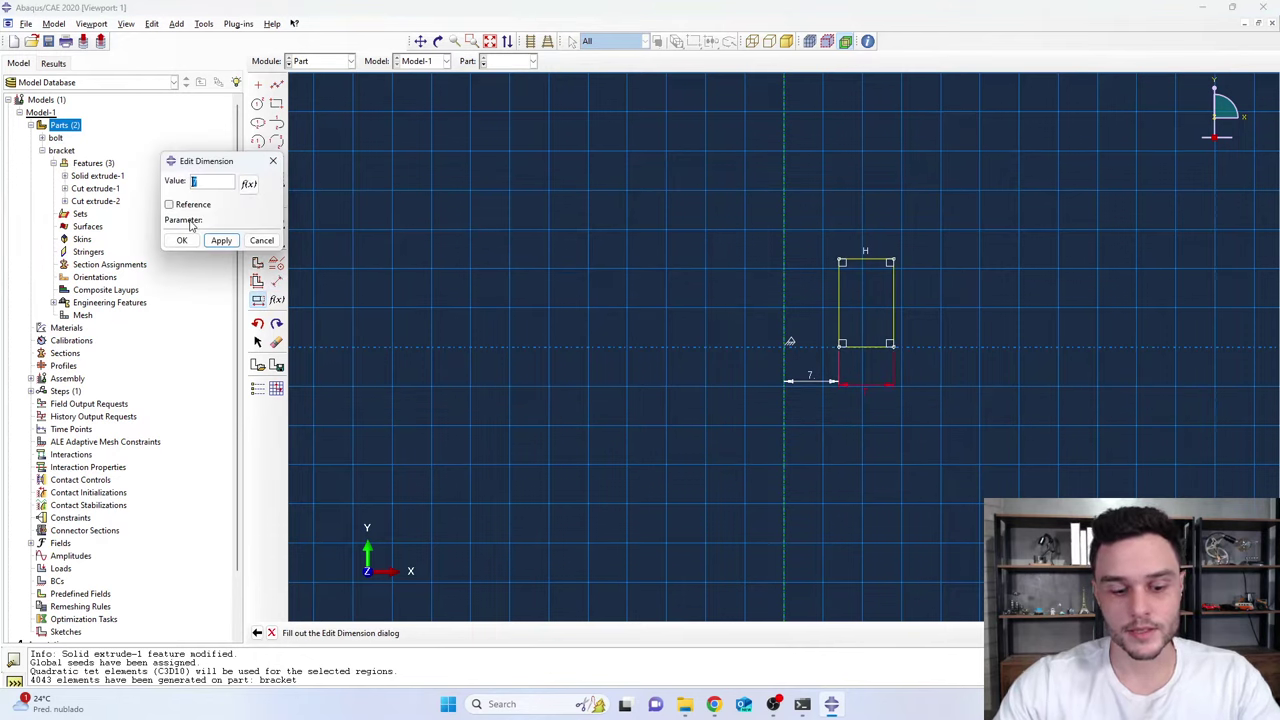
{"action": "key", "text": "Return"}
{"action": "left_click", "coordinate": [185, 241]}
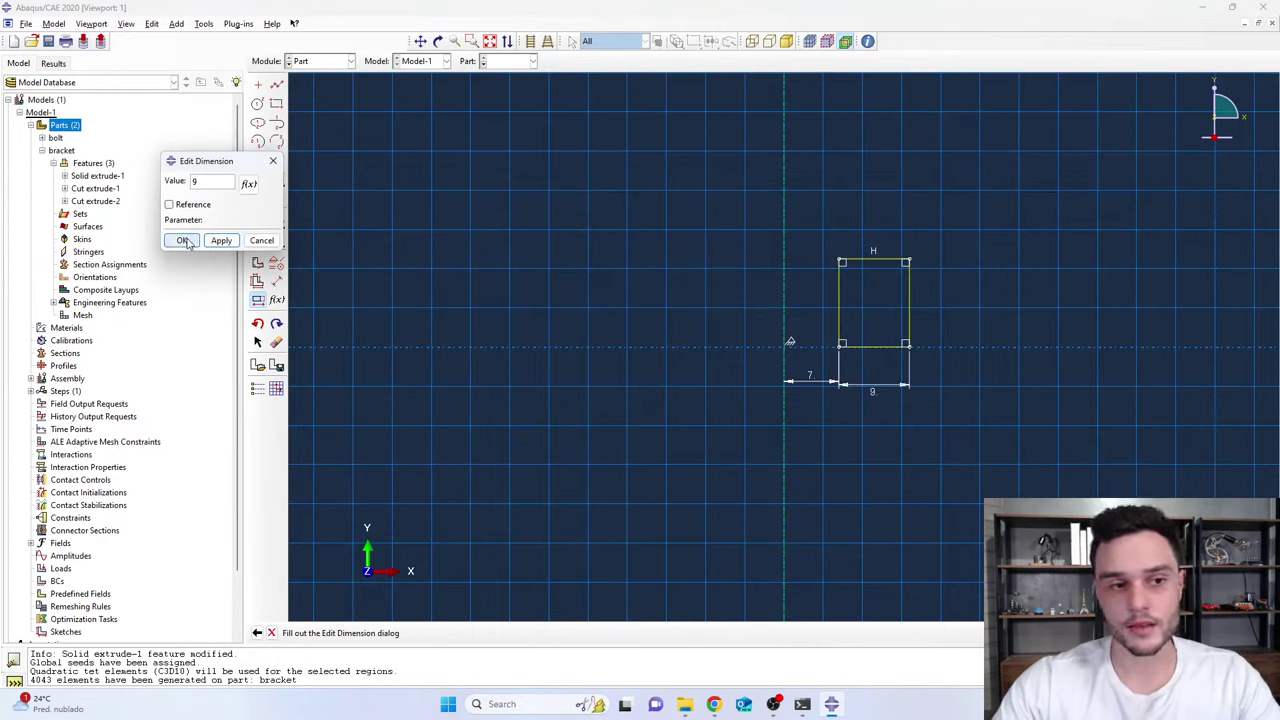
{"action": "left_click", "coordinate": [183, 242]}
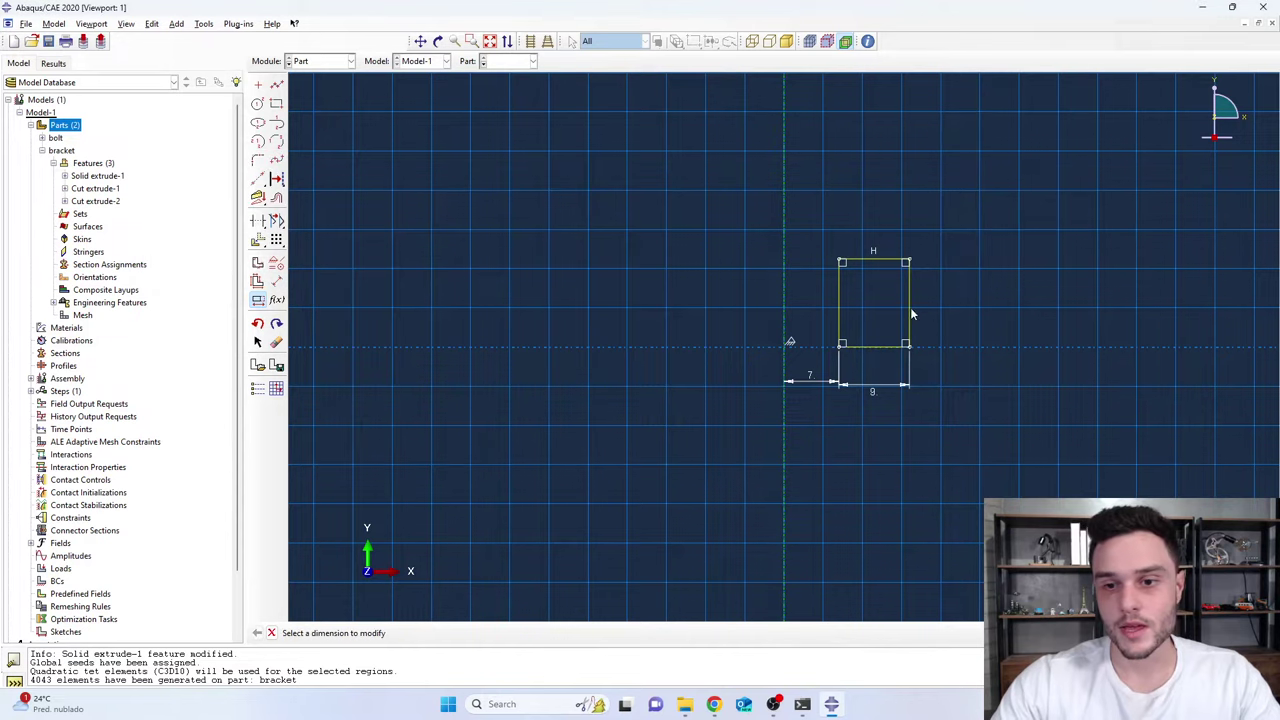
Dimension the rectangle's outer vertical edge with a height of 10
{"action": "left_click", "coordinate": [277, 282]}
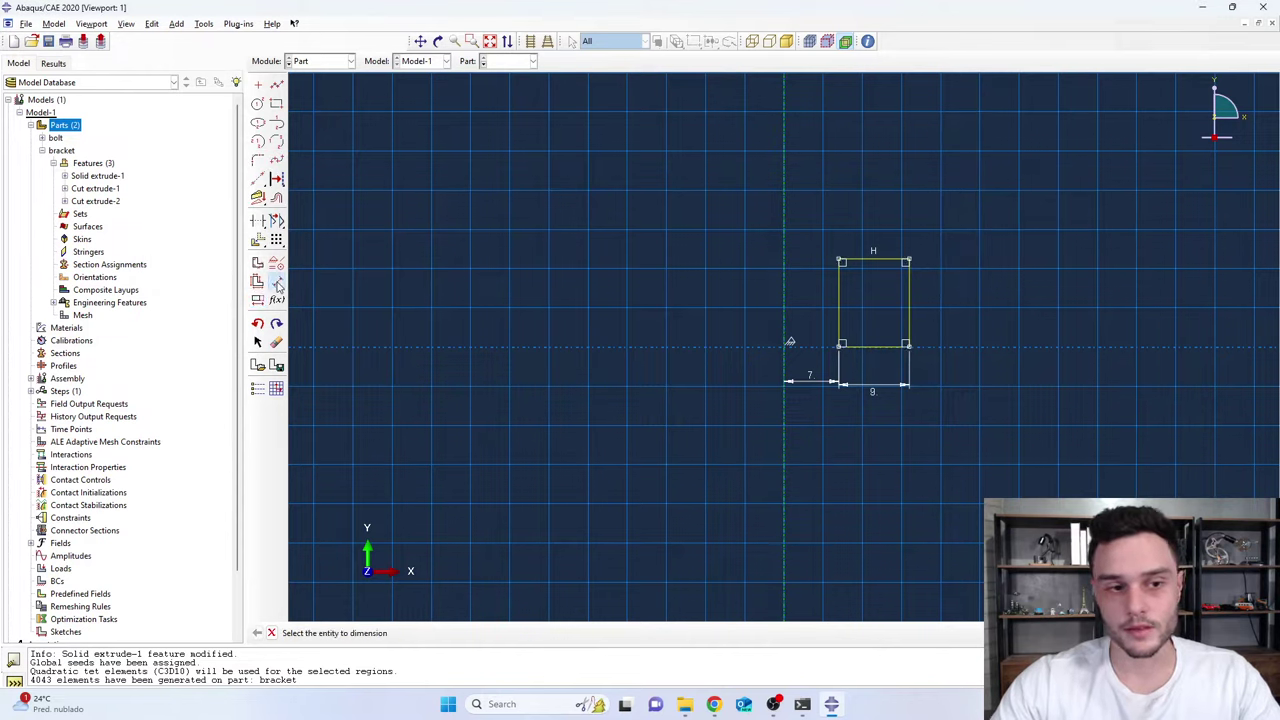
{"action": "left_click", "coordinate": [908, 305]}
{"action": "left_click", "coordinate": [955, 300]}
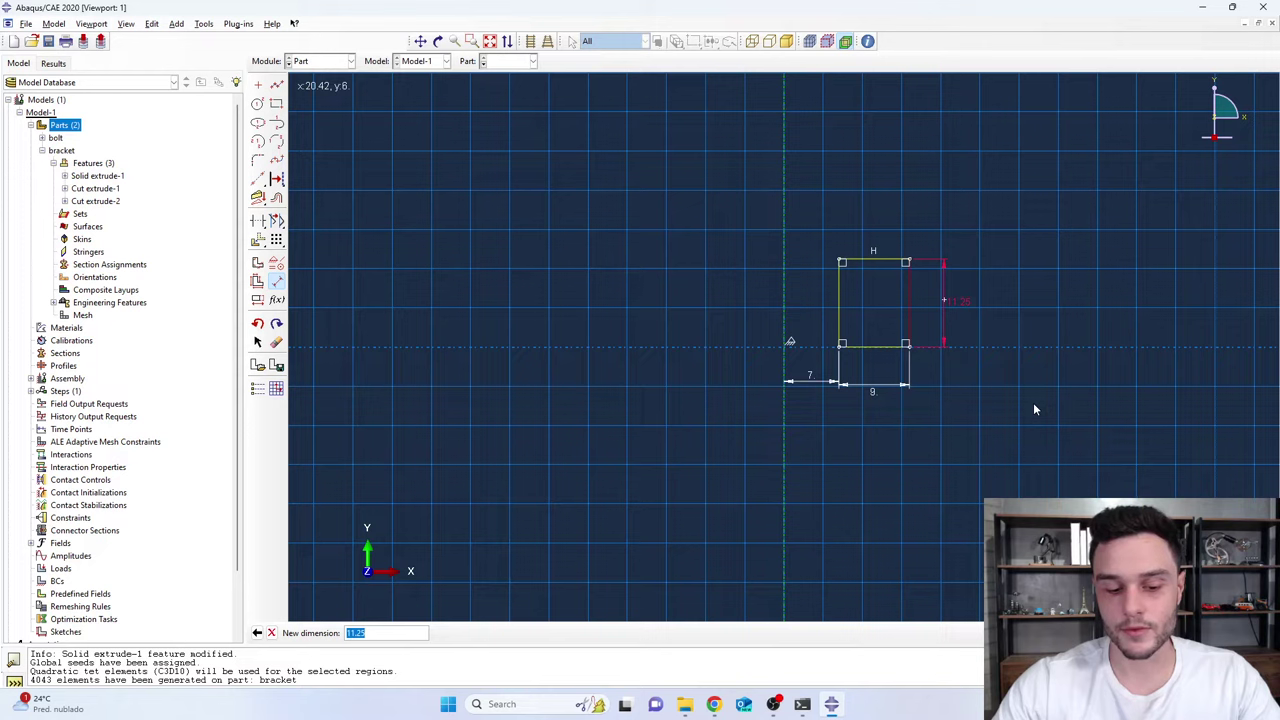
{"action": "type", "text": "10"}
{"action": "key", "text": "Return"}
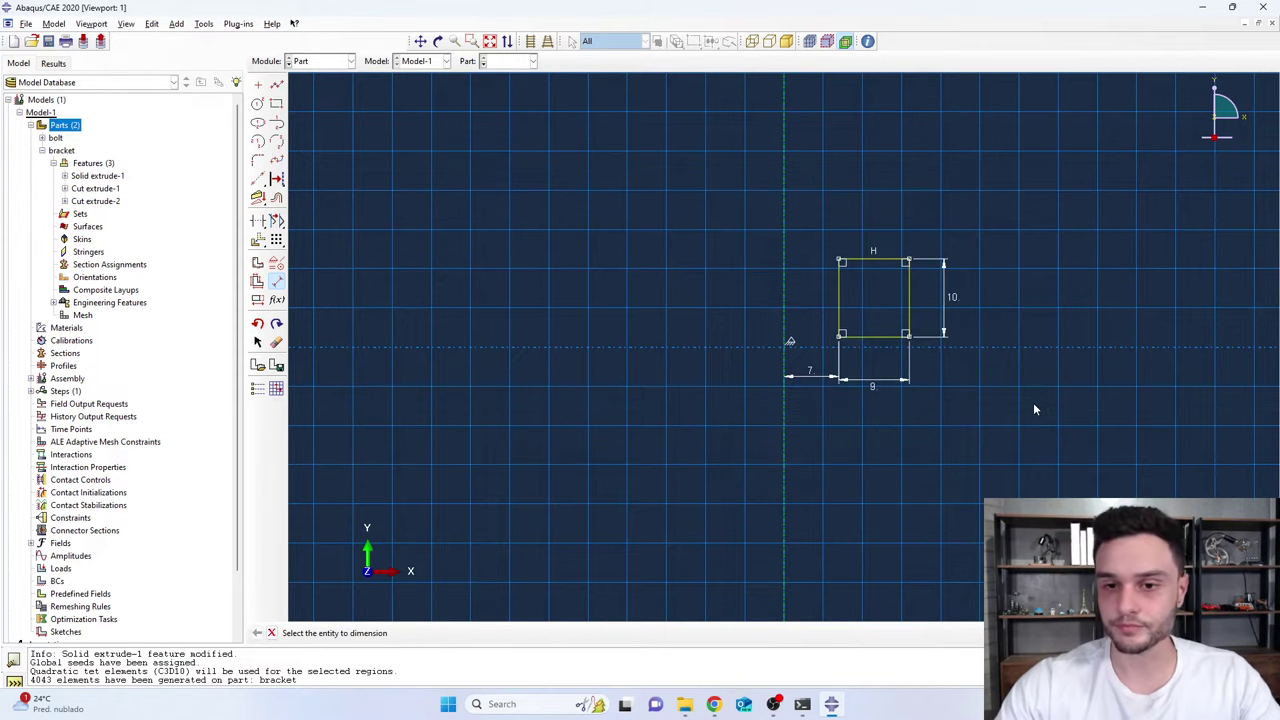
{"action": "middle_click", "coordinate": [364, 345]}
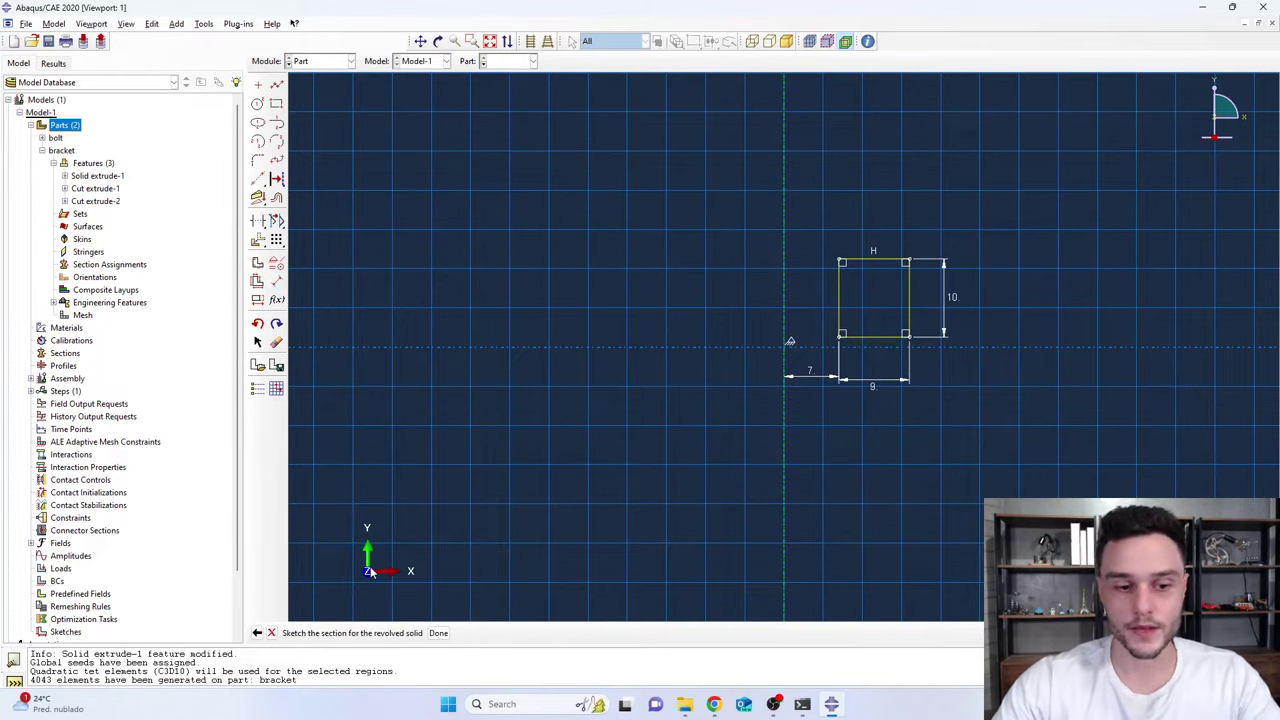
Finish the section sketch and revolve it 360 degrees to form the nut
{"action": "left_click", "coordinate": [428, 634]}
{"action": "type", "text": "360"}
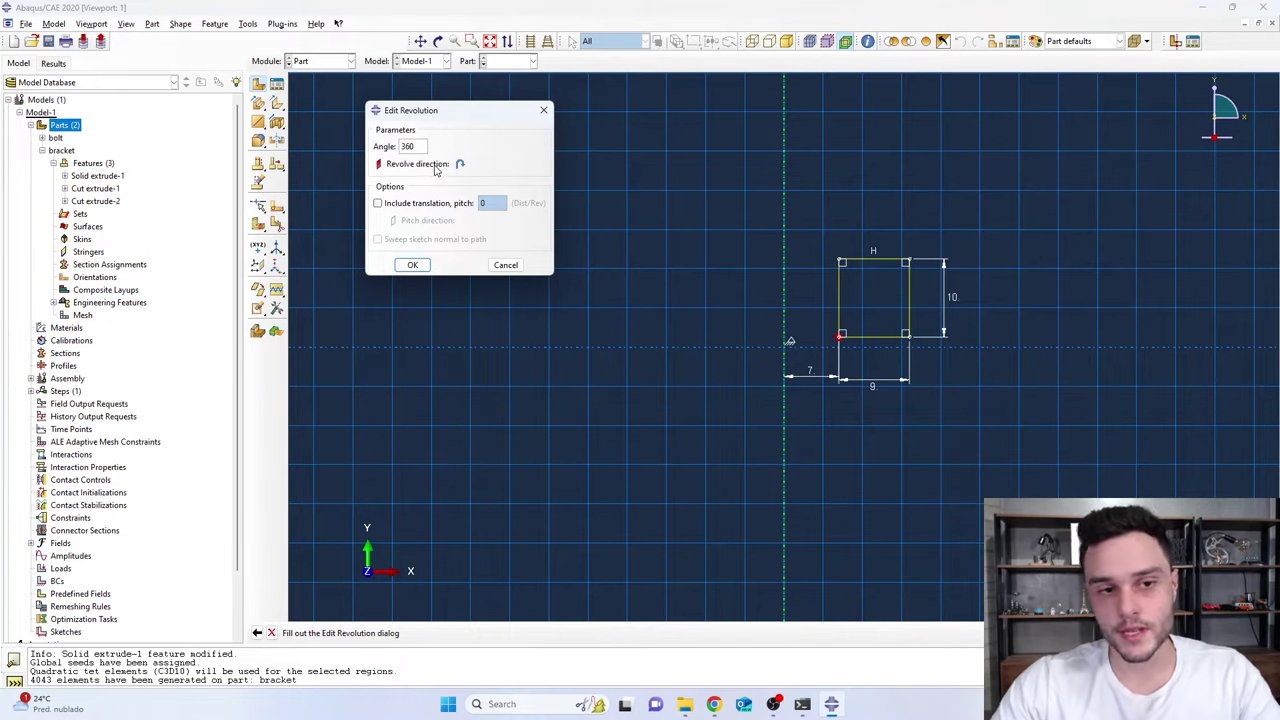
{"action": "left_click", "coordinate": [412, 264]}
{"action": "left_click_drag", "start_coordinate": [660, 266], "coordinate": [703, 317], "text": "ctrl+alt"}
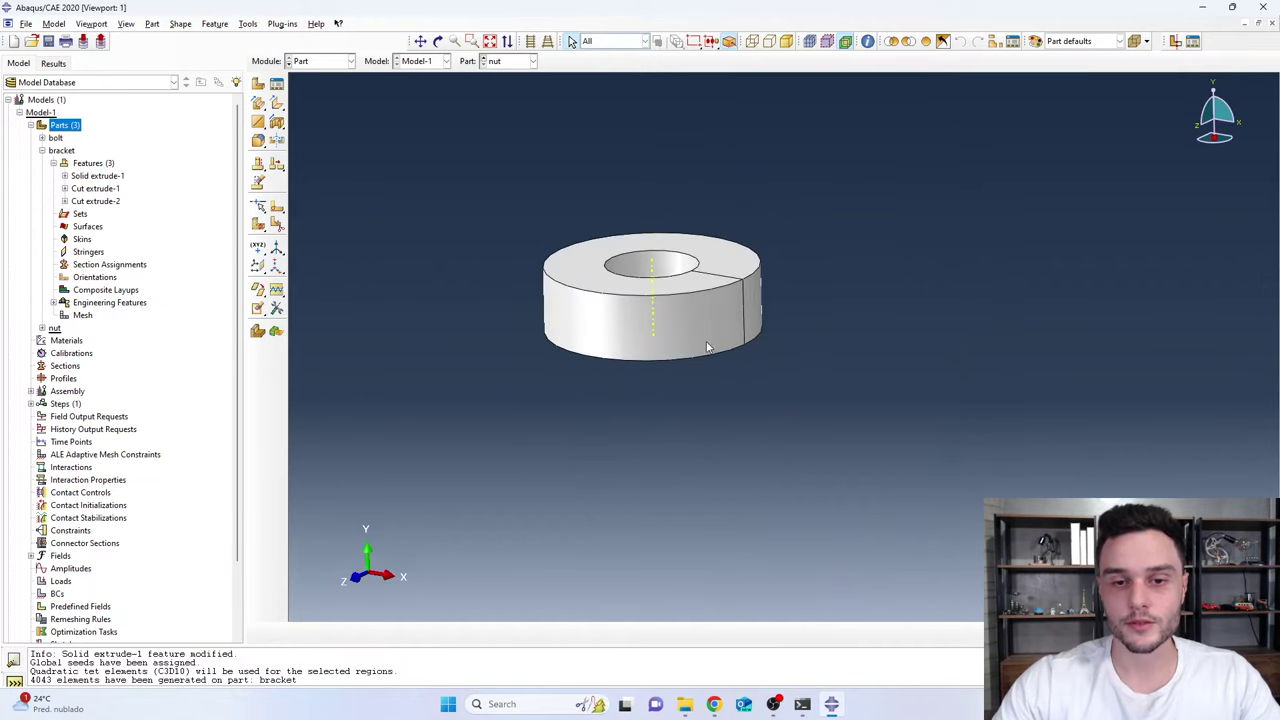
{"action": "scroll", "coordinate": [706, 317], "scroll_direction": "up", "scroll_amount": 3}
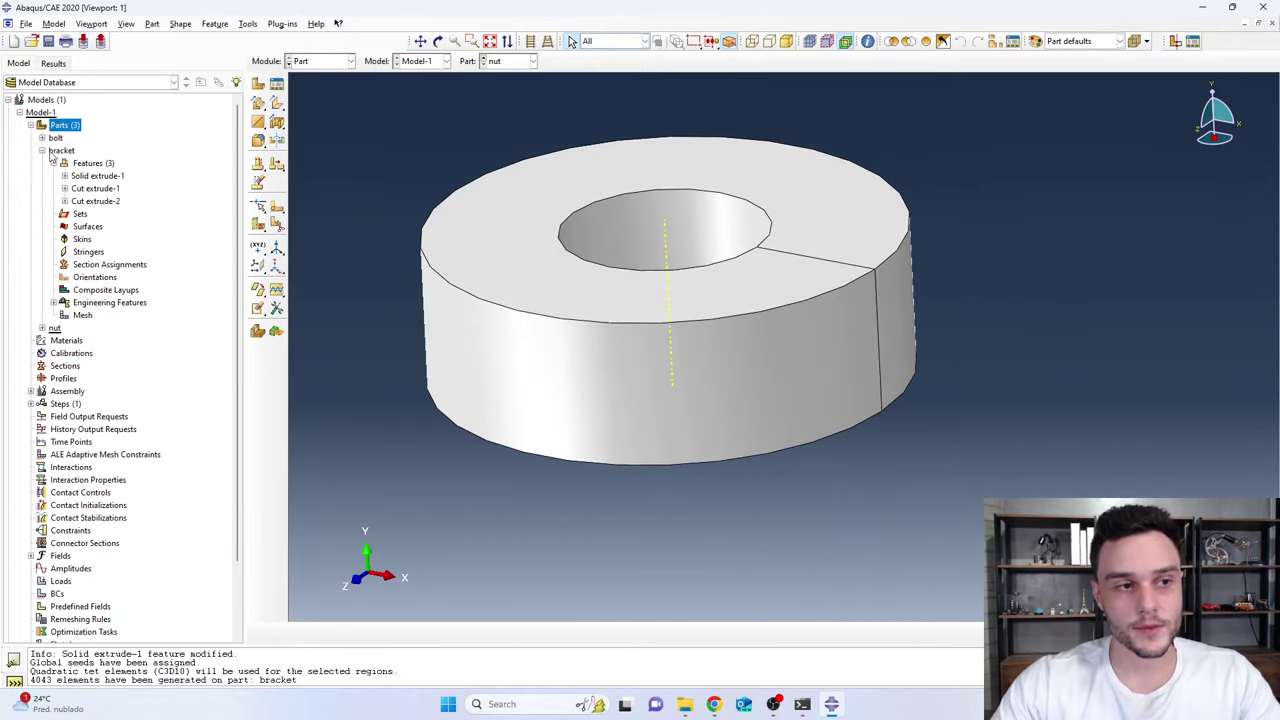
Reopen the section sketch of the nut's solid revolve and set the rectangle's width dimension to 8
{"action": "left_click", "coordinate": [42, 328]}
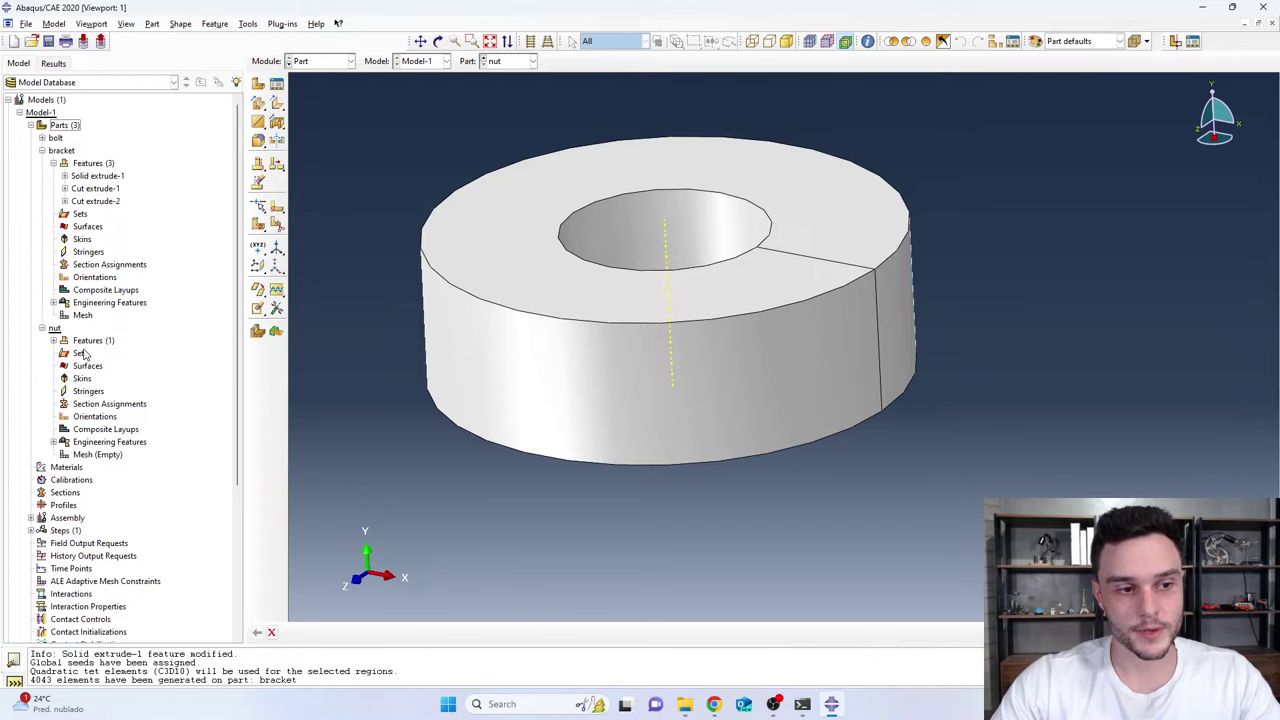
{"action": "left_click", "coordinate": [53, 341]}
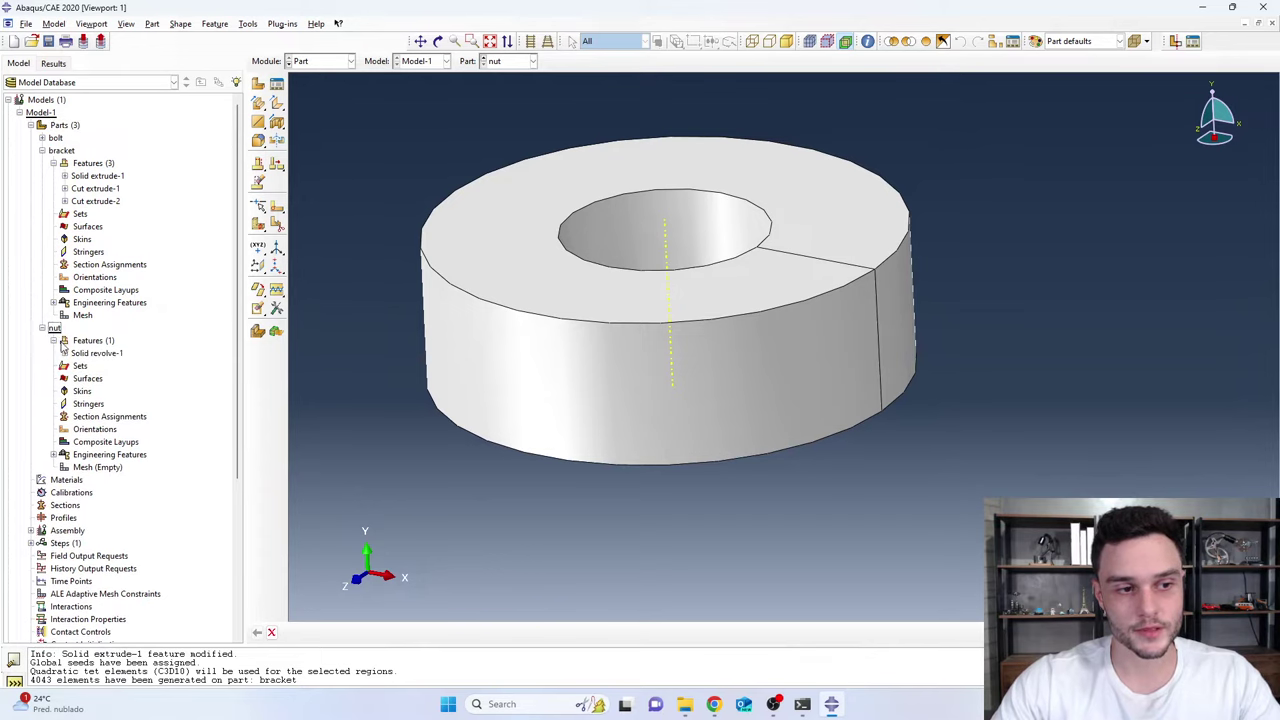
{"action": "left_click", "coordinate": [65, 353]}
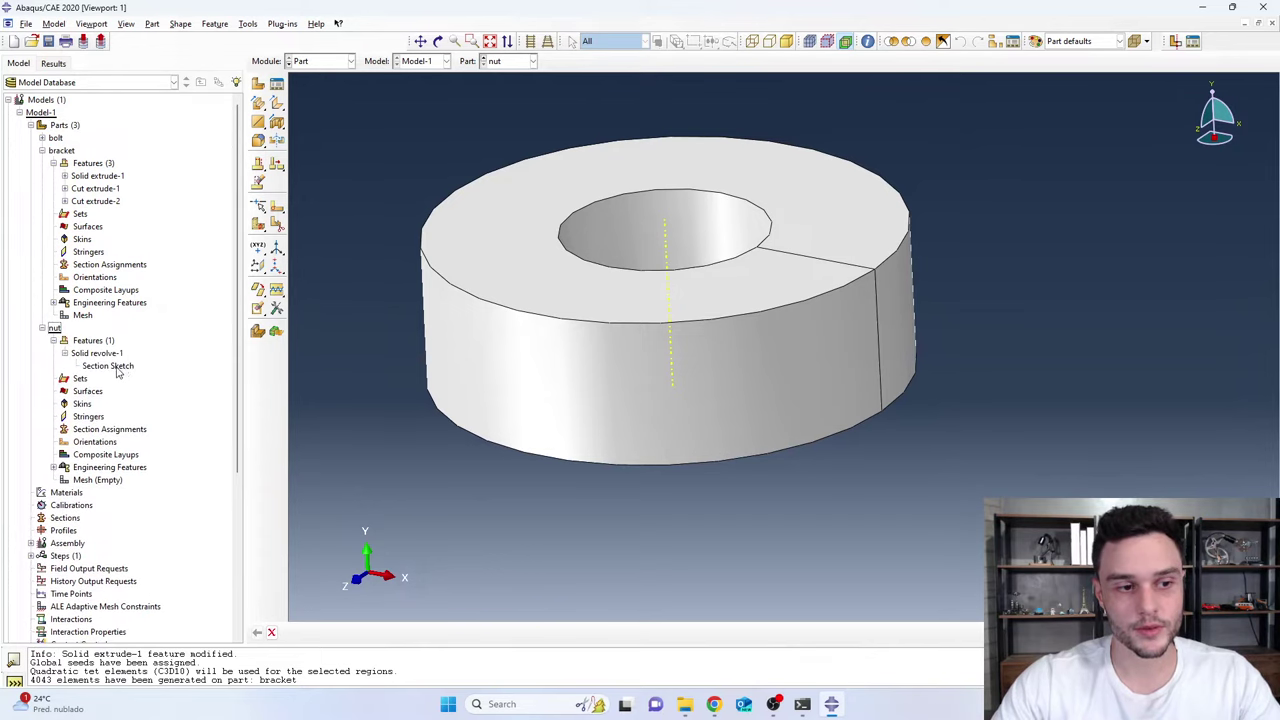
{"action": "double_click", "coordinate": [117, 368]}
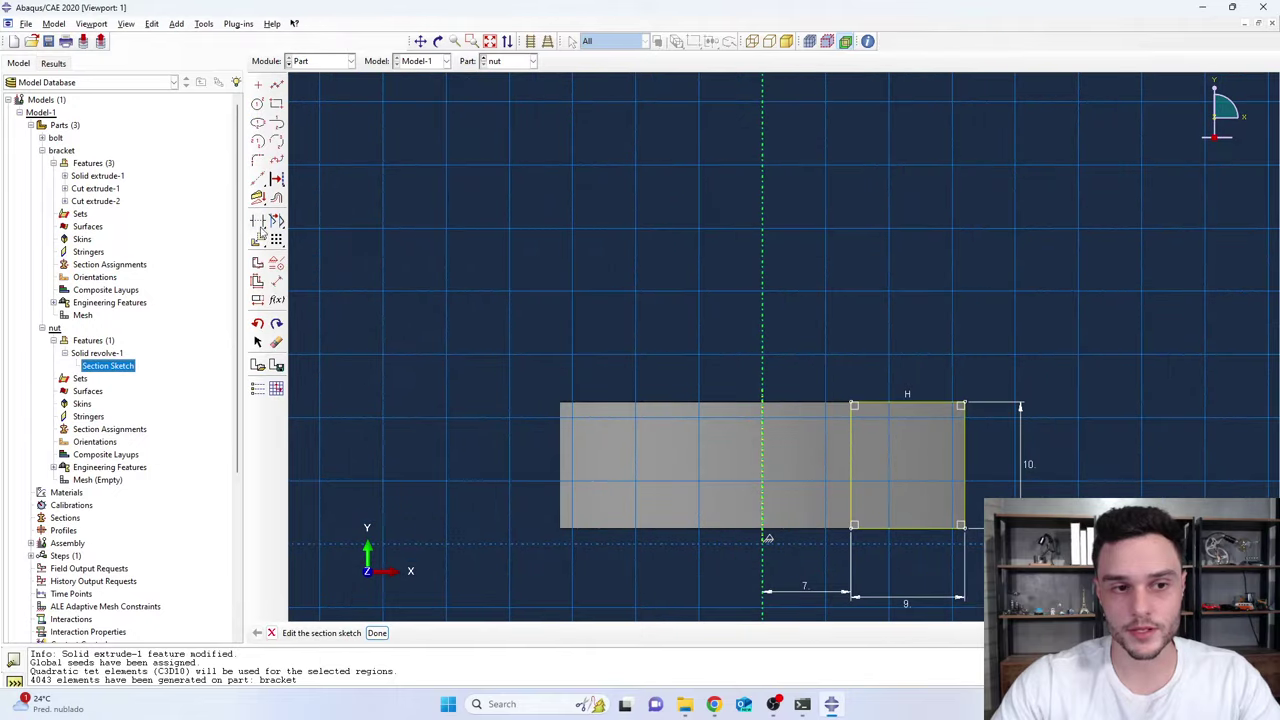
{"action": "left_click", "coordinate": [257, 300]}
{"action": "scroll", "coordinate": [628, 175], "scroll_direction": "down", "scroll_amount": 1}
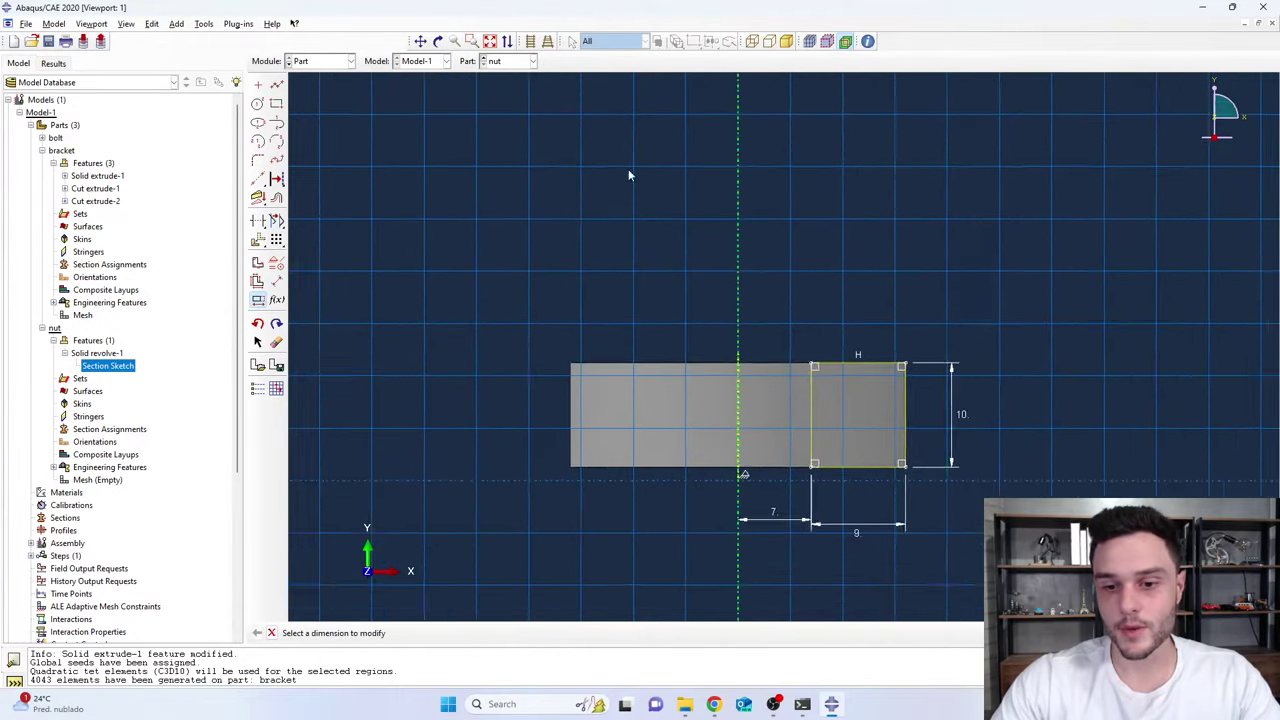
{"action": "scroll", "coordinate": [840, 492], "scroll_direction": "up", "scroll_amount": 1}
{"action": "left_click", "coordinate": [830, 495]}
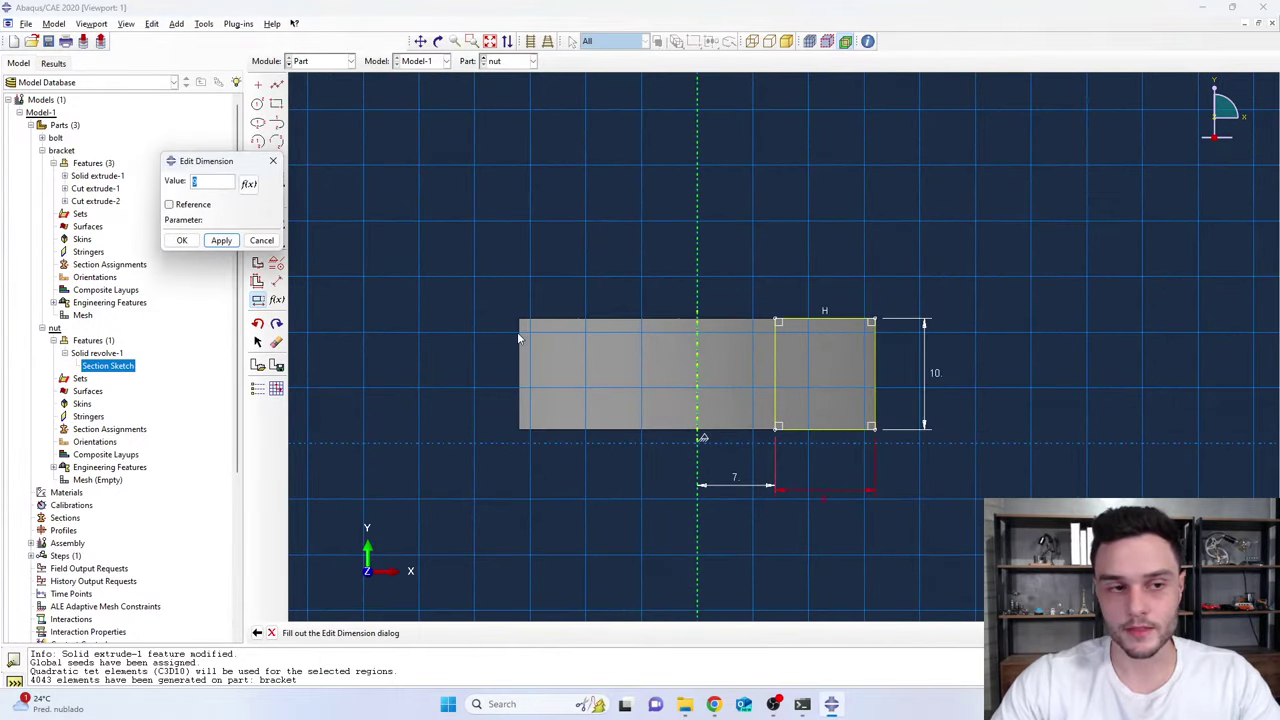
{"action": "type", "text": "8"}
{"action": "left_click", "coordinate": [220, 240]}
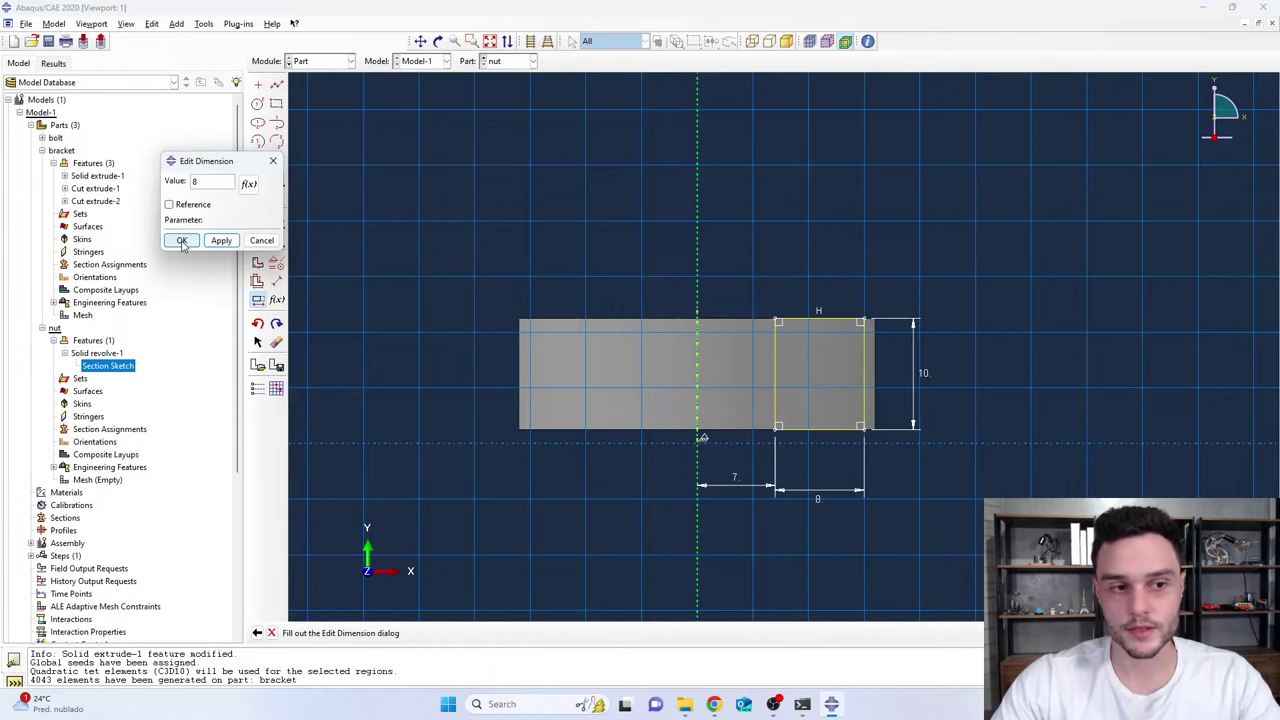
{"action": "left_click", "coordinate": [181, 240]}
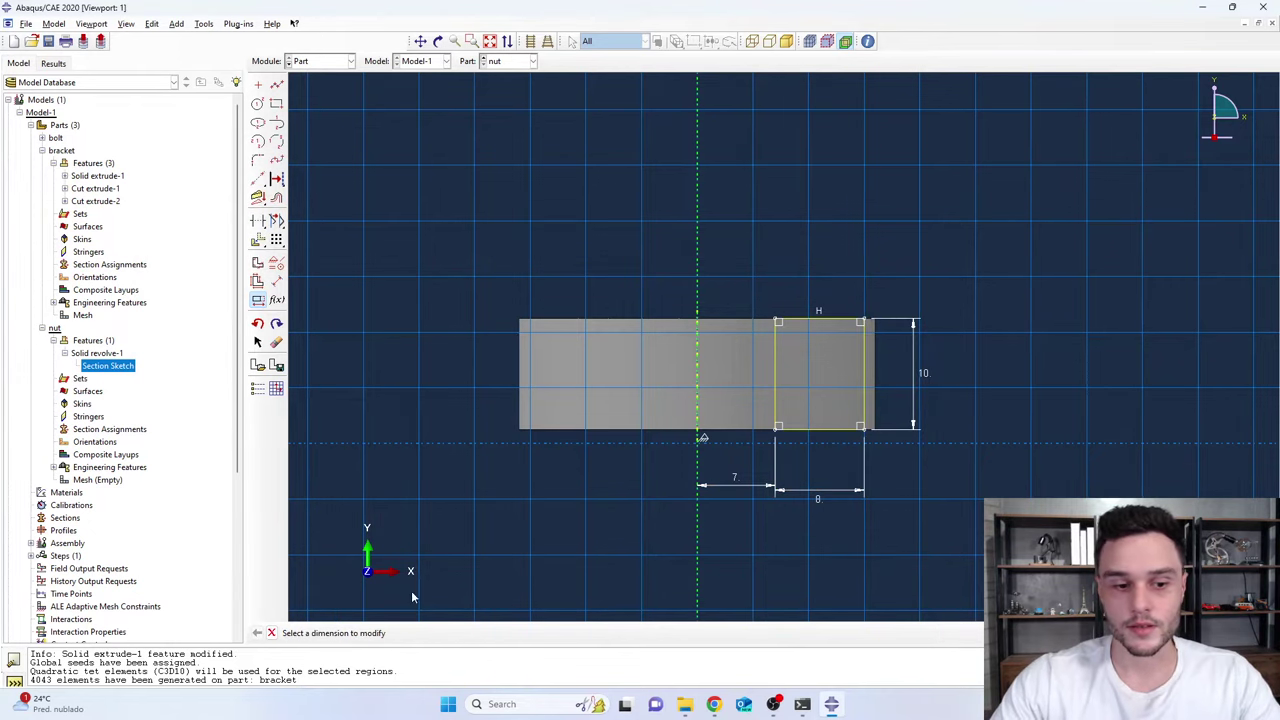
Finish the section sketch edit and regenerate the nut's solid revolve with the updated dimension
{"action": "middle_click", "coordinate": [337, 400]}
{"action": "left_click", "coordinate": [380, 637]}
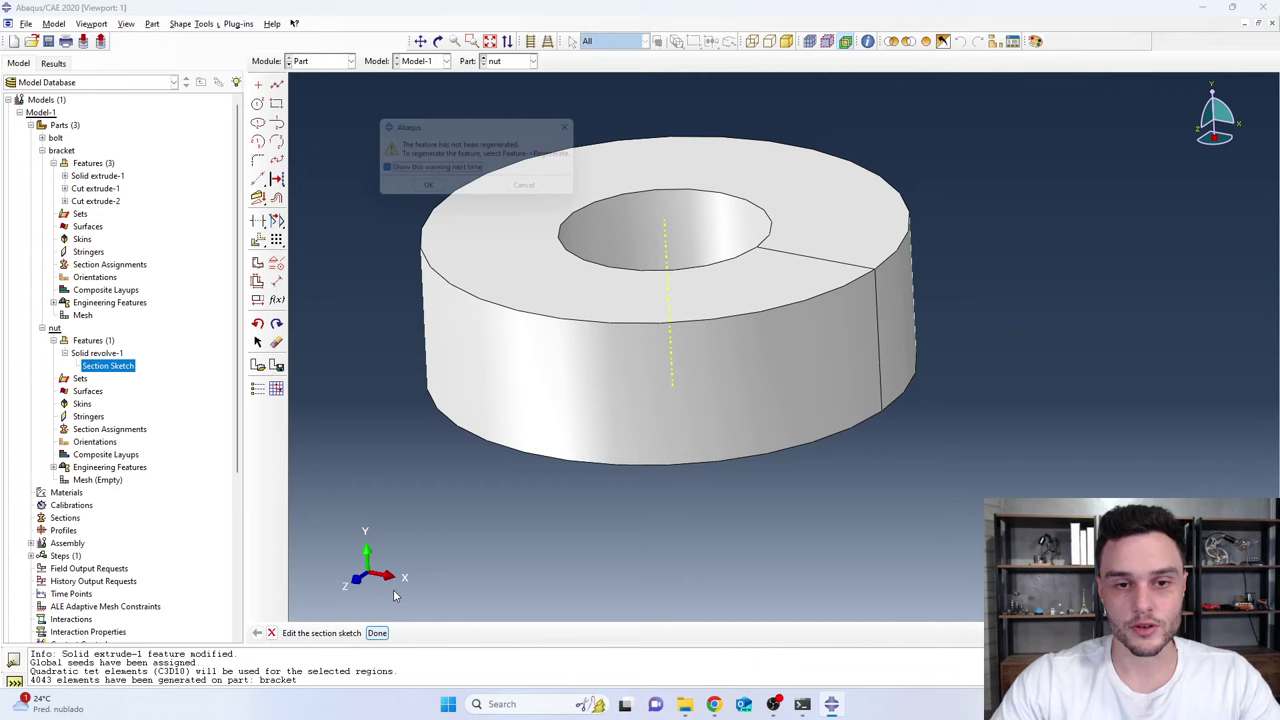
{"action": "left_click", "coordinate": [427, 191]}
{"action": "left_click", "coordinate": [215, 23]}
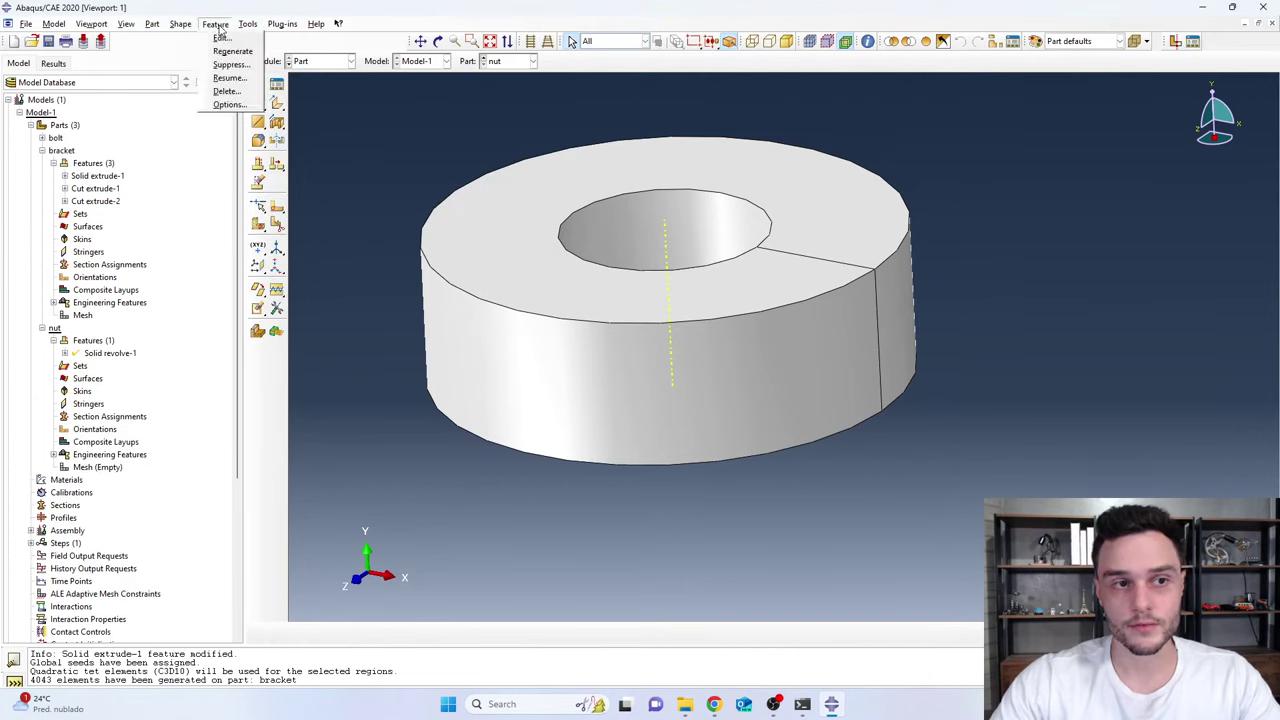
{"action": "left_click", "coordinate": [226, 51]}
Switch to meshing the nut and assign global seeds with an approximate size of 4.2 and curvature control
{"action": "scroll", "coordinate": [709, 229], "scroll_direction": "down", "scroll_amount": 2}
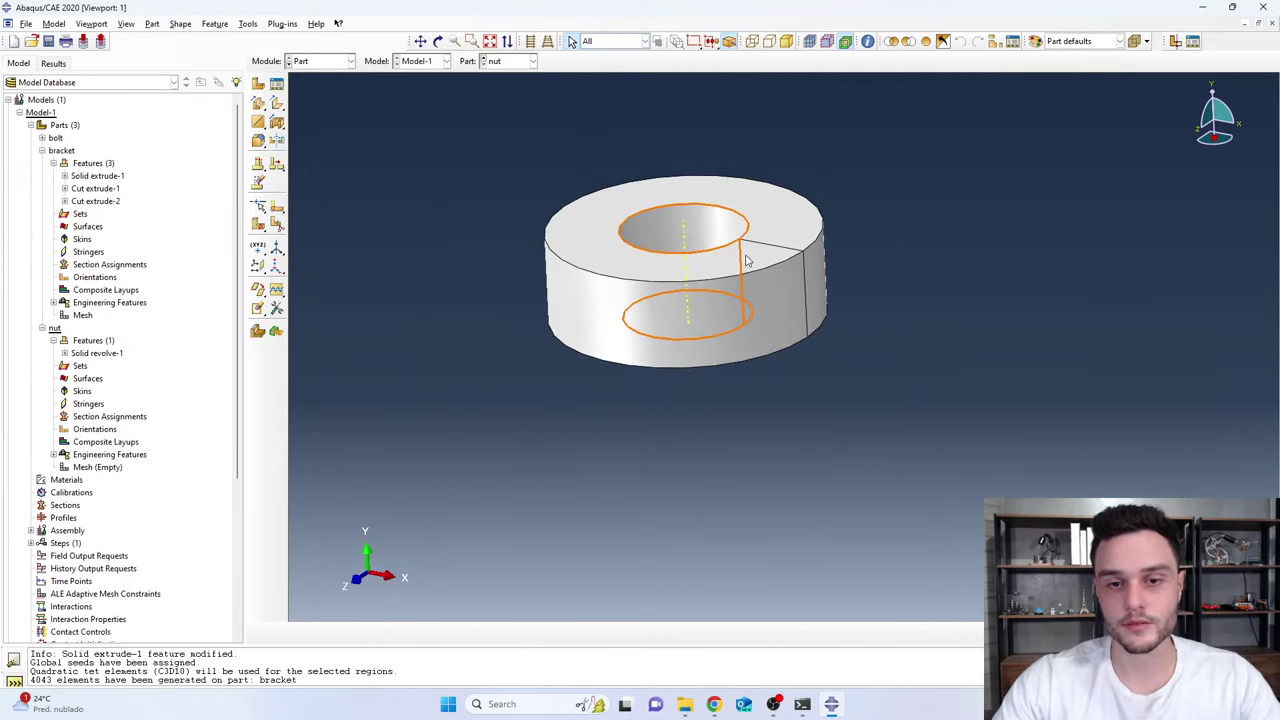
{"action": "left_click_drag", "start_coordinate": [768, 309], "coordinate": [728, 333]}
{"action": "key", "text": "Escape"}
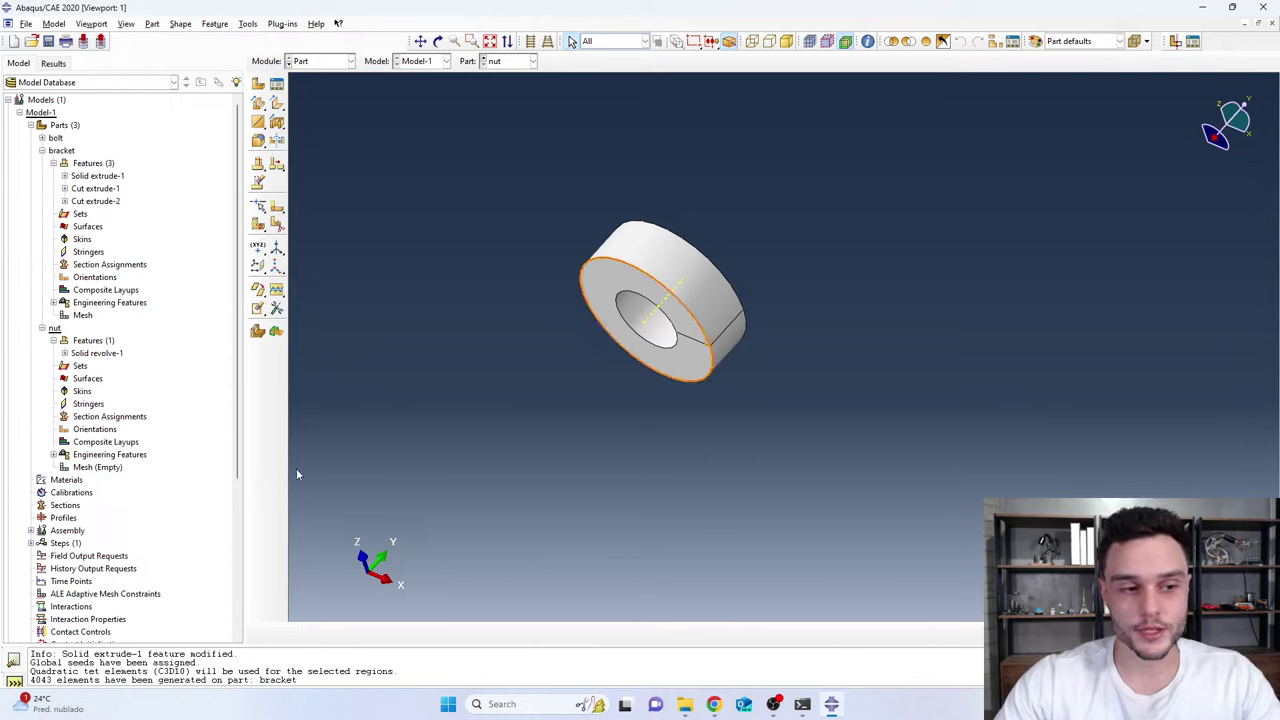
{"action": "left_click_drag", "start_coordinate": [690, 300], "coordinate": [745, 248], "text": "ctrl+alt"}
{"action": "double_click", "coordinate": [97, 467]}
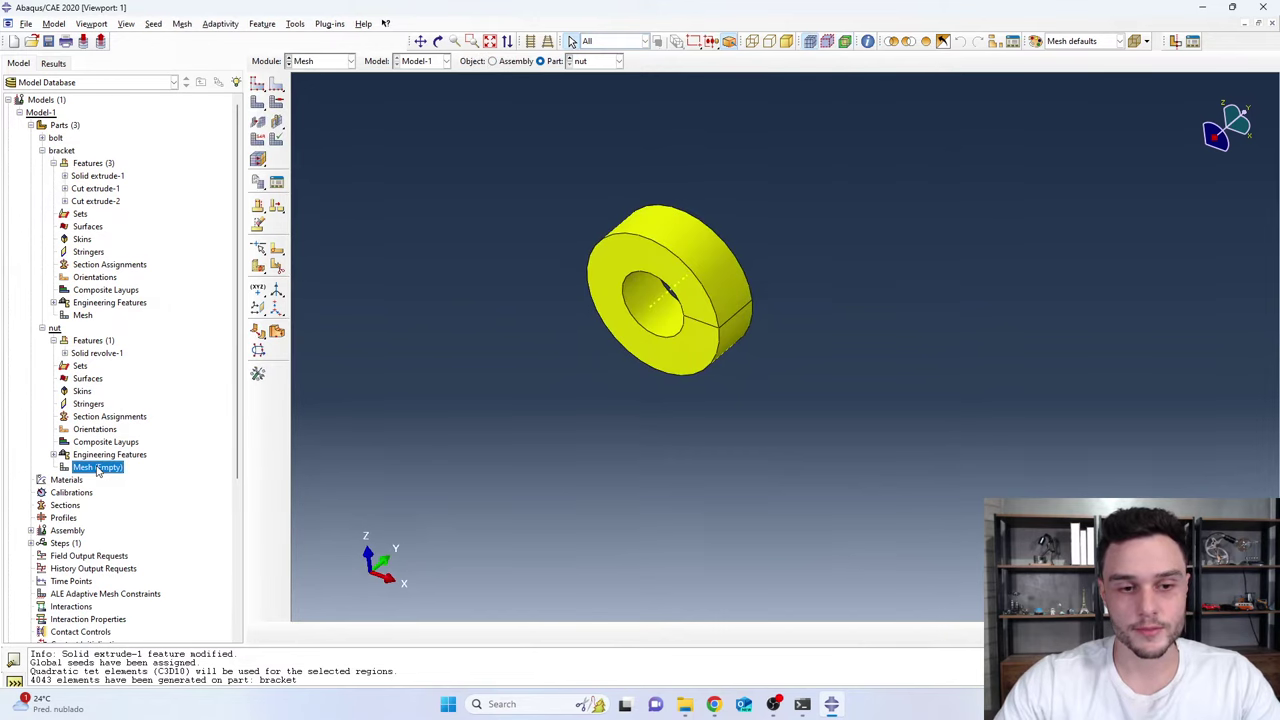
{"action": "left_click", "coordinate": [259, 86]}
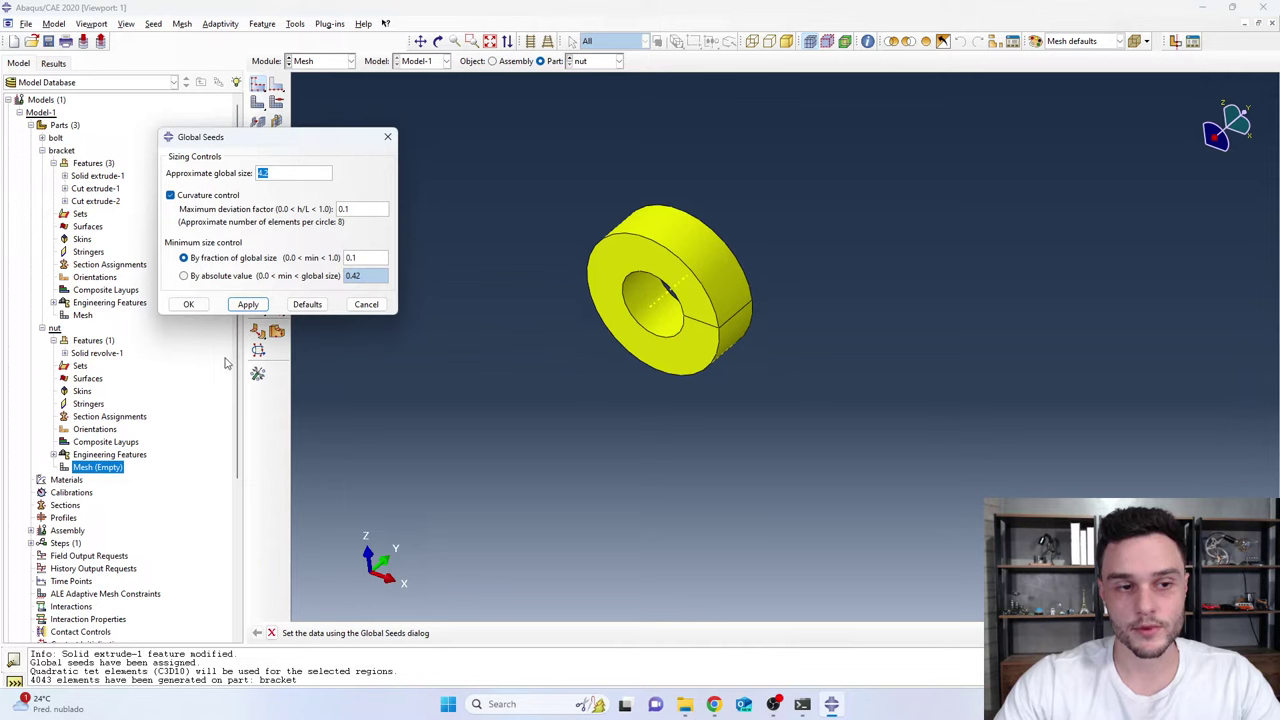
{"action": "left_click", "coordinate": [248, 304]}
{"action": "left_click", "coordinate": [187, 305]}
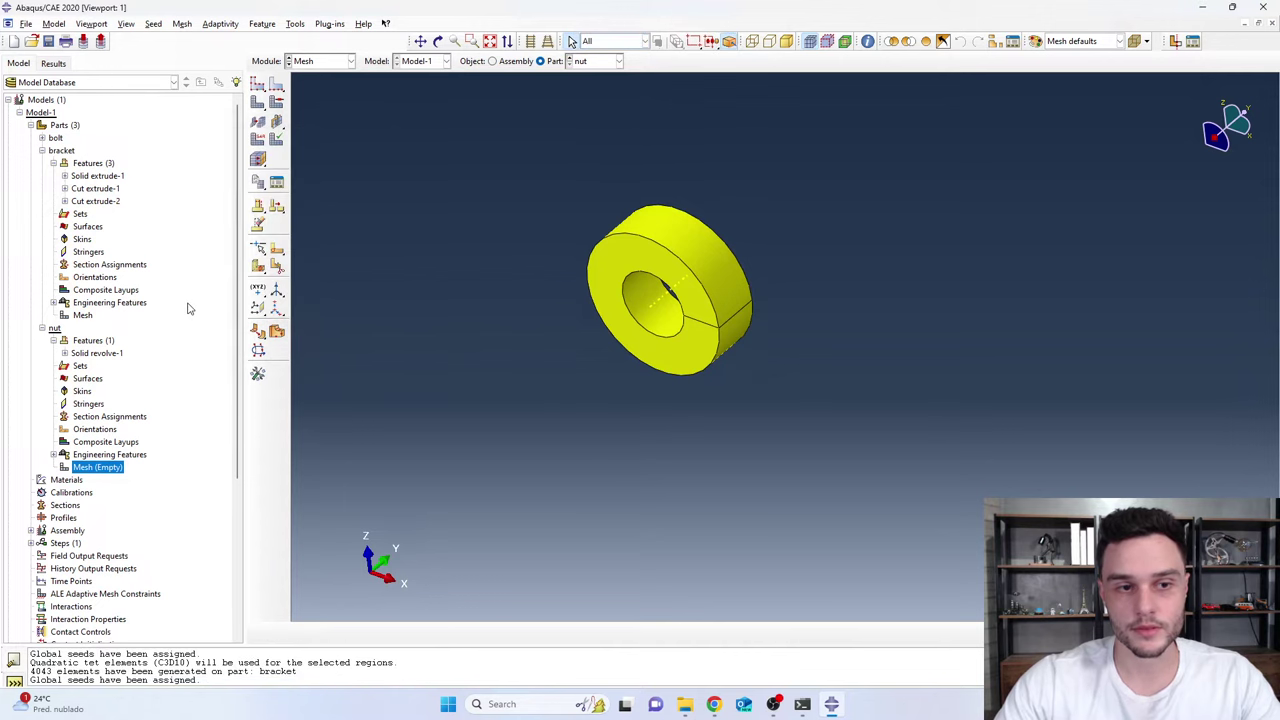
Accept hex sweep mesh controls for the nut and assign standard linear 3D Stress elements with reduced integration (C3D8R)
{"action": "left_click", "coordinate": [277, 104]}
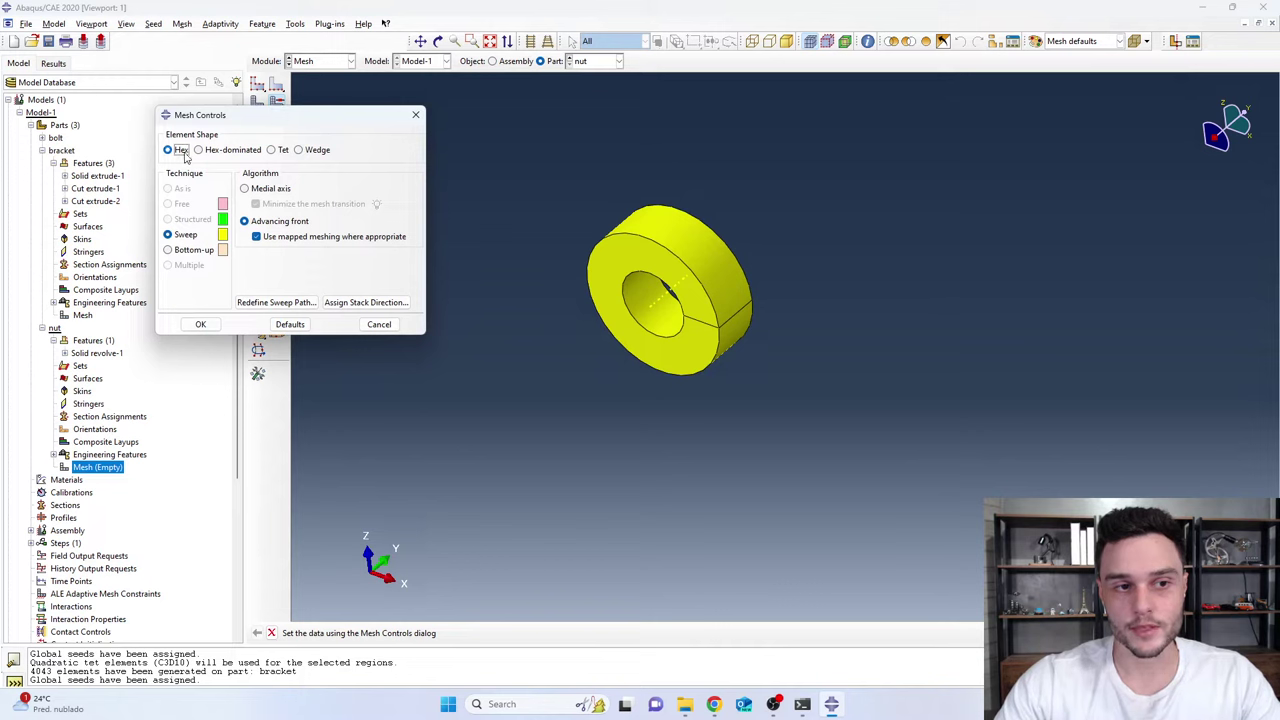
{"action": "left_click", "coordinate": [200, 324]}
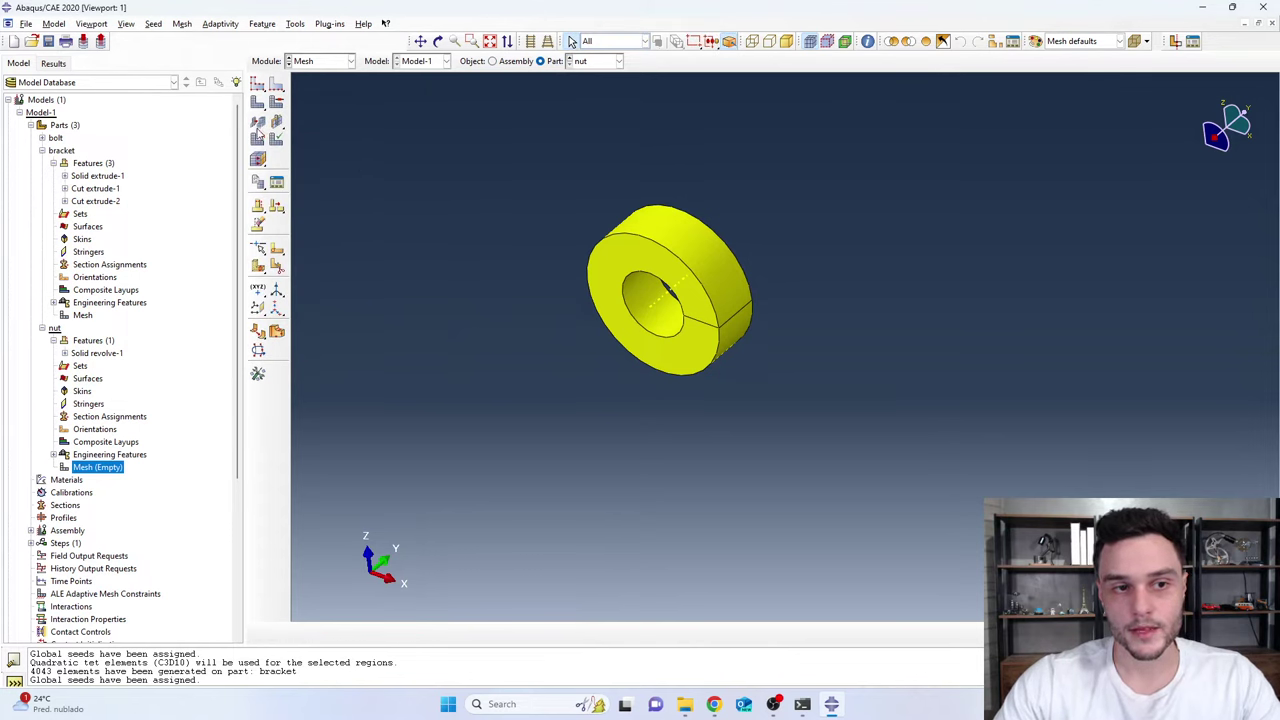
{"action": "left_click", "coordinate": [258, 141]}
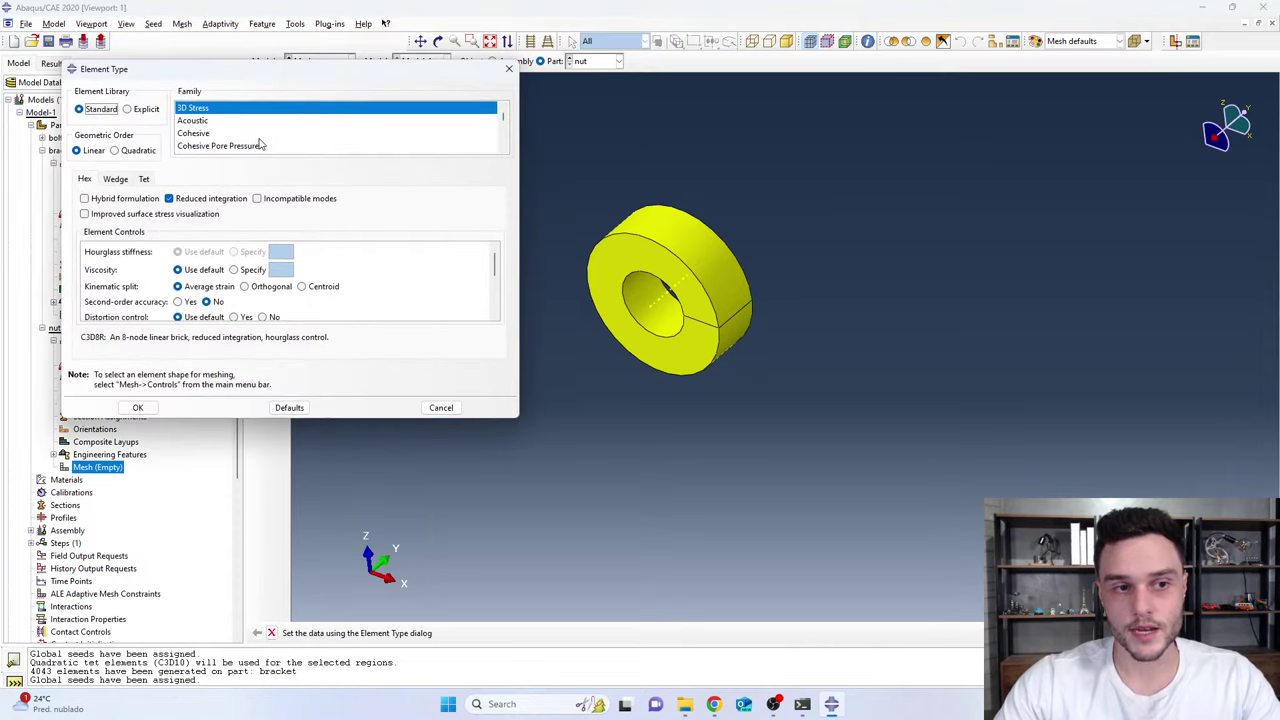
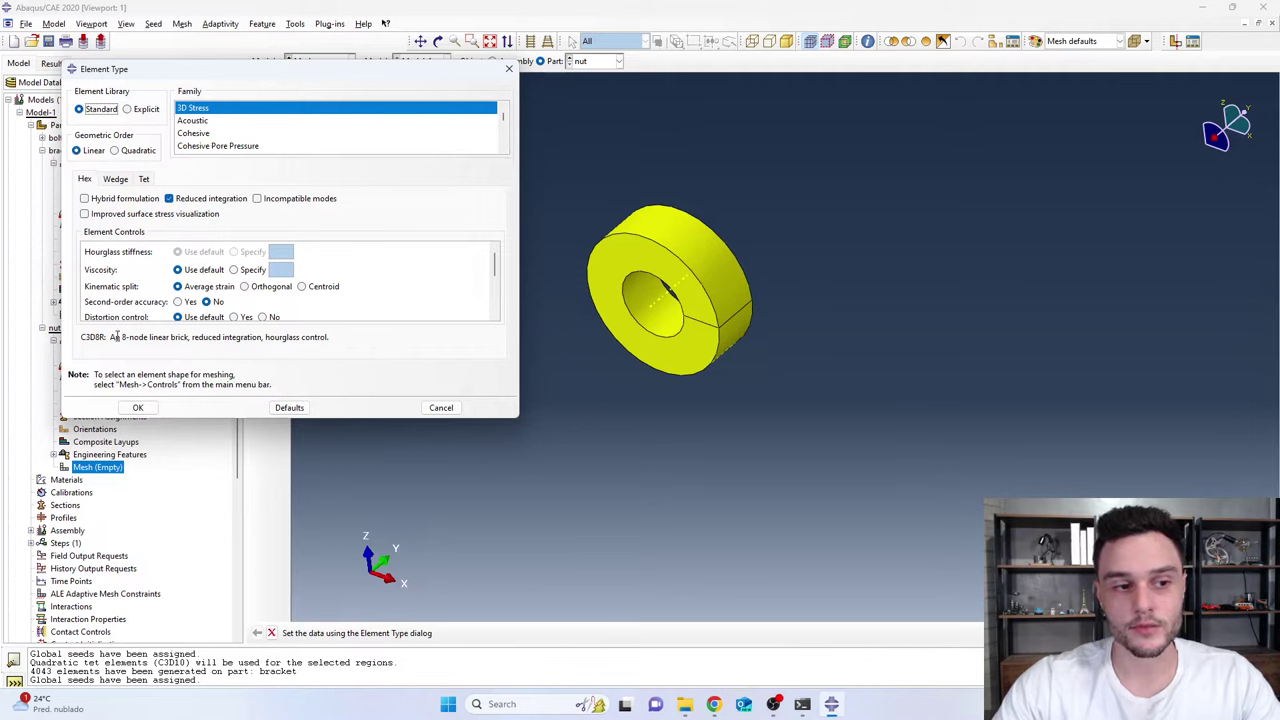
{"action": "left_click_drag", "start_coordinate": [117, 337], "coordinate": [152, 337]}
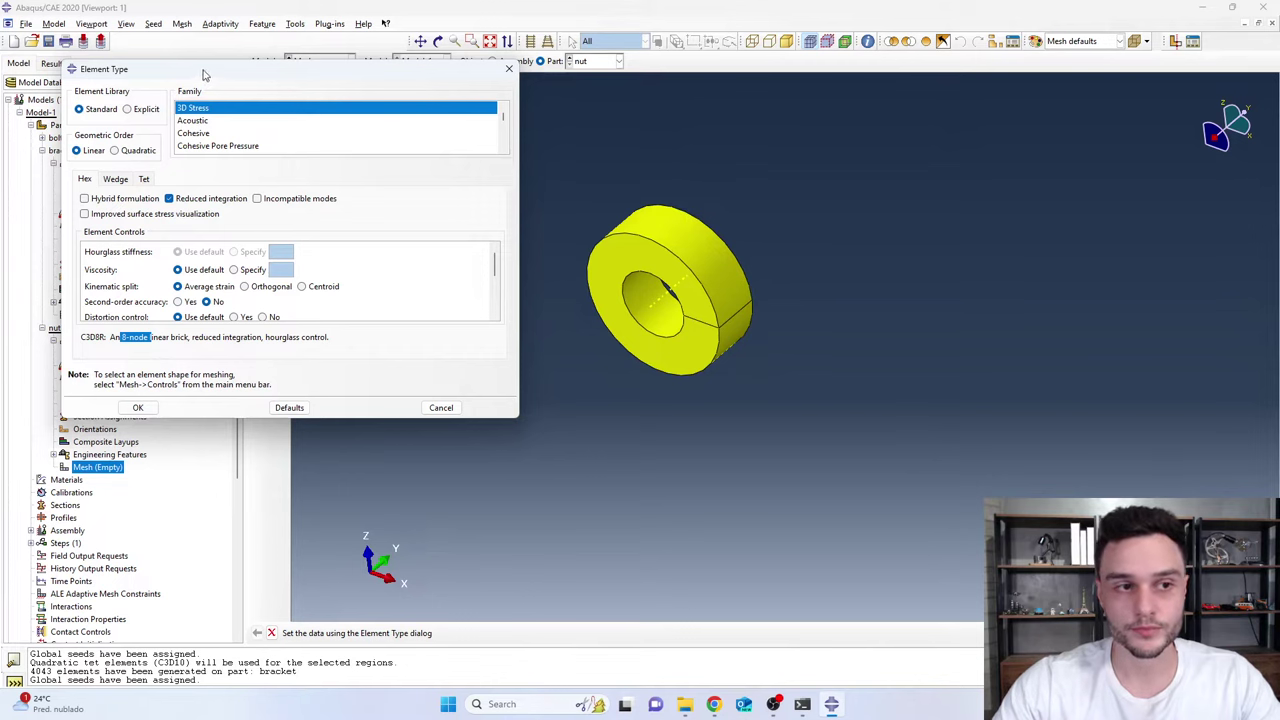
{"action": "left_click_drag", "start_coordinate": [203, 74], "coordinate": [224, 75]}
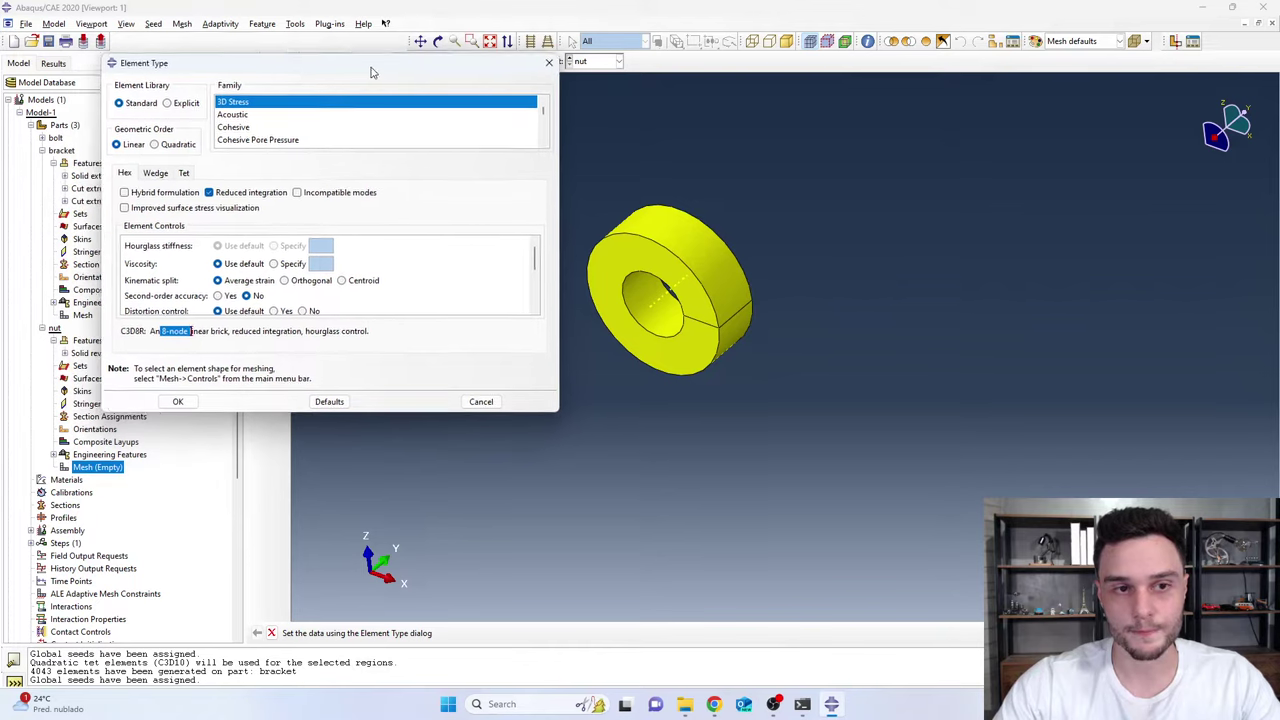
{"action": "left_click", "coordinate": [177, 403]}
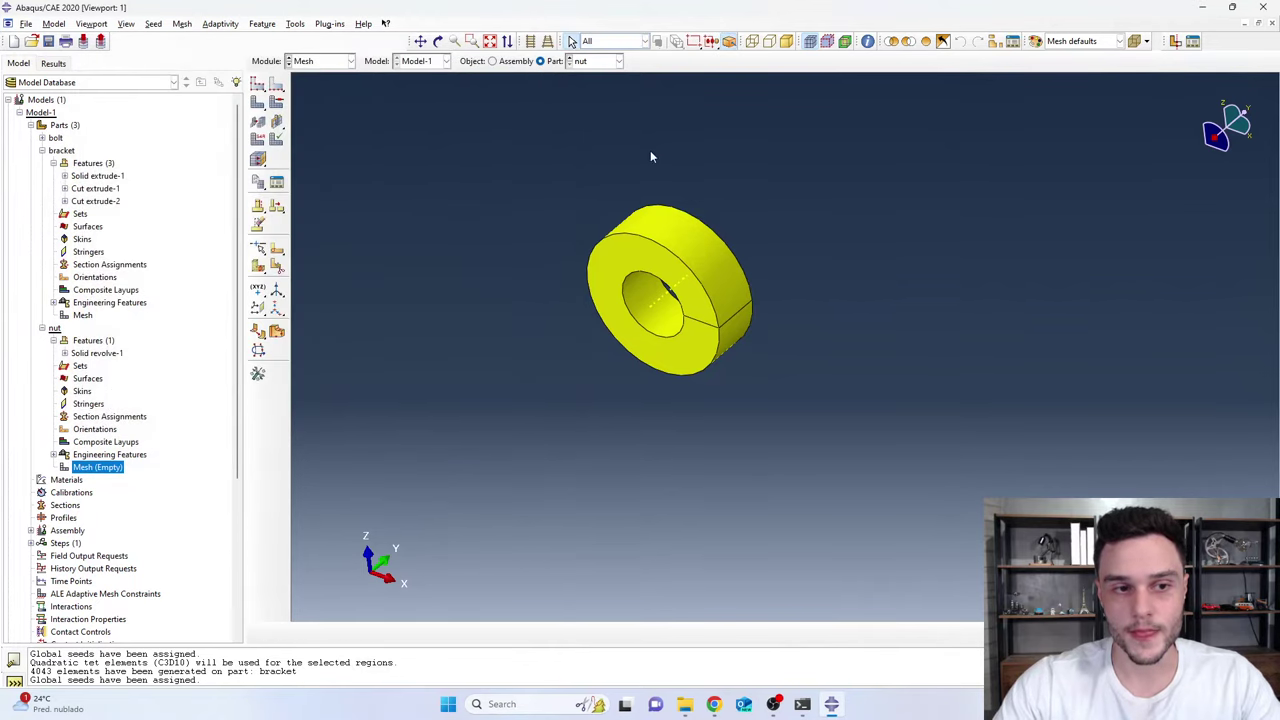
Generate the mesh on the nut part
{"action": "left_click", "coordinate": [277, 140]}
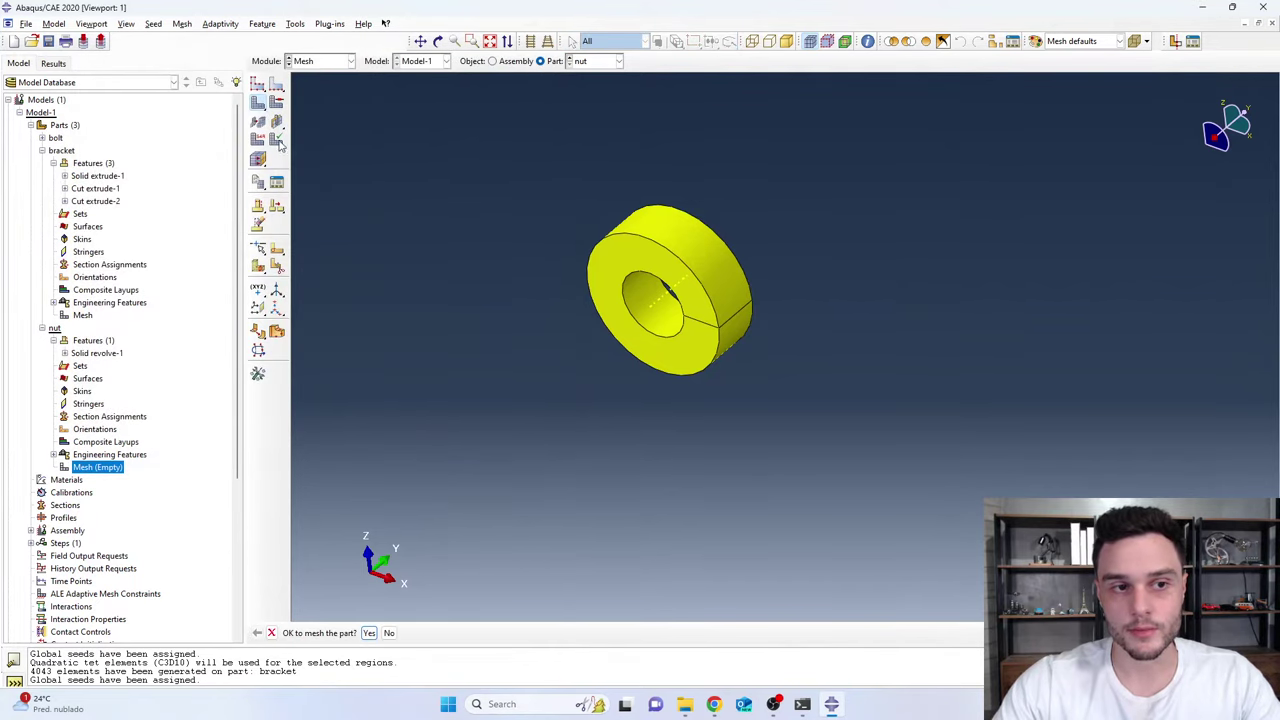
{"action": "left_click", "coordinate": [369, 633]}
{"action": "scroll", "coordinate": [700, 300], "scroll_direction": "up", "scroll_amount": 3}
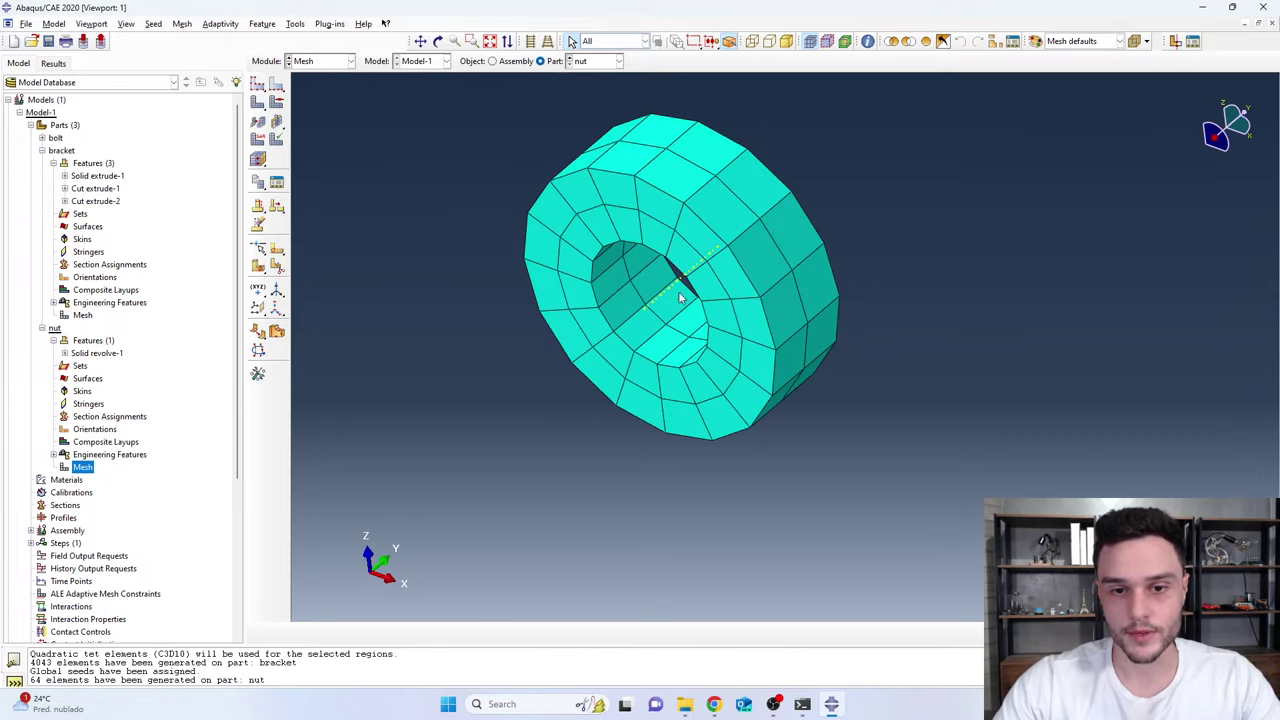
Examine the nut's hex mesh from several angles, especially the elements around the hole
{"action": "left_click_drag", "start_coordinate": [700, 300], "coordinate": [843, 175], "text": "ctrl+alt"}
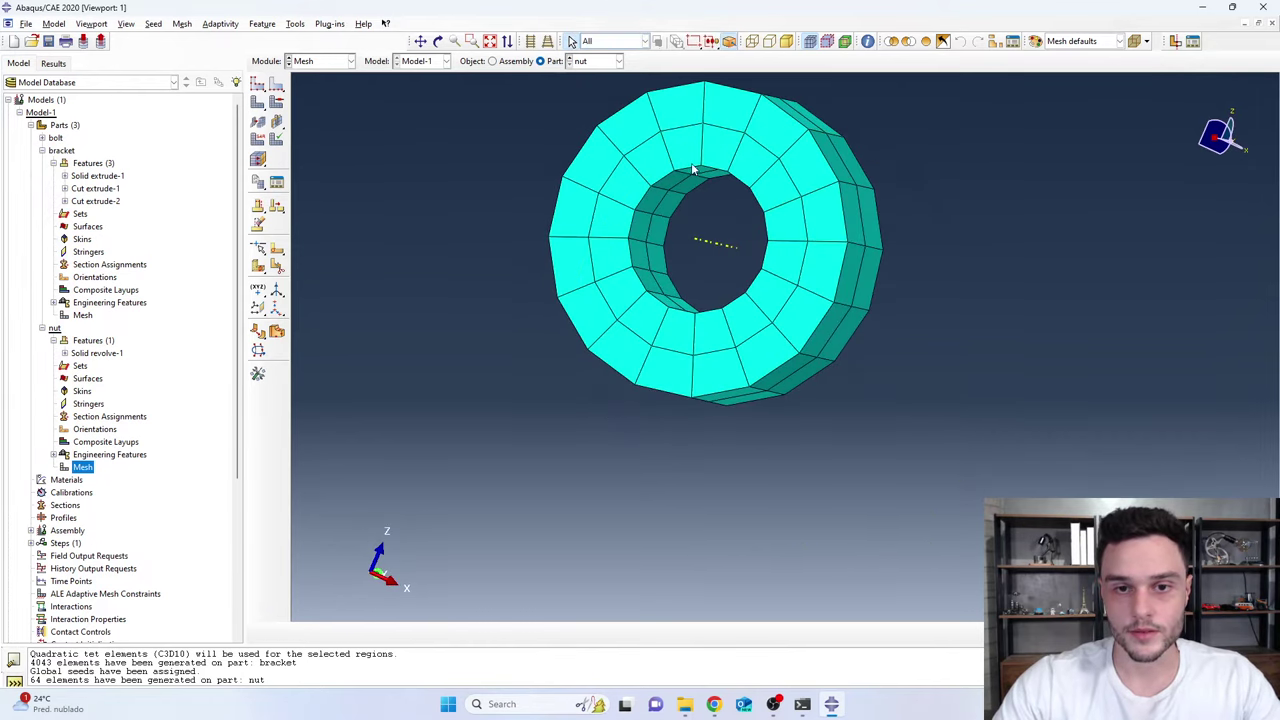
{"action": "scroll", "coordinate": [650, 184], "scroll_direction": "up", "scroll_amount": 5}
{"action": "scroll", "coordinate": [631, 205], "scroll_direction": "down", "scroll_amount": 3}
{"action": "mouse_move", "coordinate": [623, 213]}
{"action": "left_mouse_down", "text": "ctrl+alt"}
{"action": "mouse_move", "coordinate": [629, 177]}
{"action": "mouse_move", "coordinate": [628, 207]}
{"action": "left_mouse_up", "text": "ctrl+alt"}
{"action": "scroll", "coordinate": [640, 198], "scroll_direction": "up", "scroll_amount": 3}
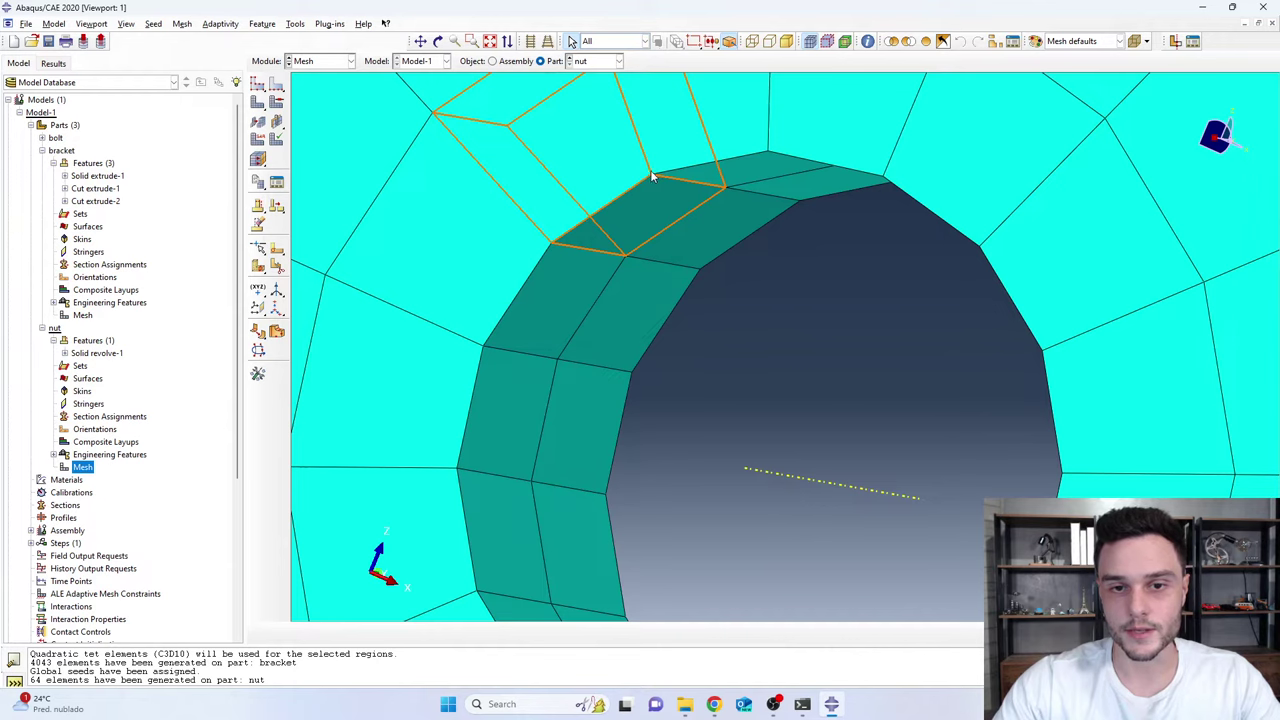
{"action": "scroll", "coordinate": [563, 187], "scroll_direction": "down", "scroll_amount": 3}
{"action": "scroll", "coordinate": [564, 200], "scroll_direction": "down", "scroll_amount": 3}
{"action": "left_click_drag", "start_coordinate": [564, 240], "coordinate": [565, 284], "text": "ctrl+alt"}
{"action": "scroll", "coordinate": [540, 280], "scroll_direction": "down", "scroll_amount": 2}
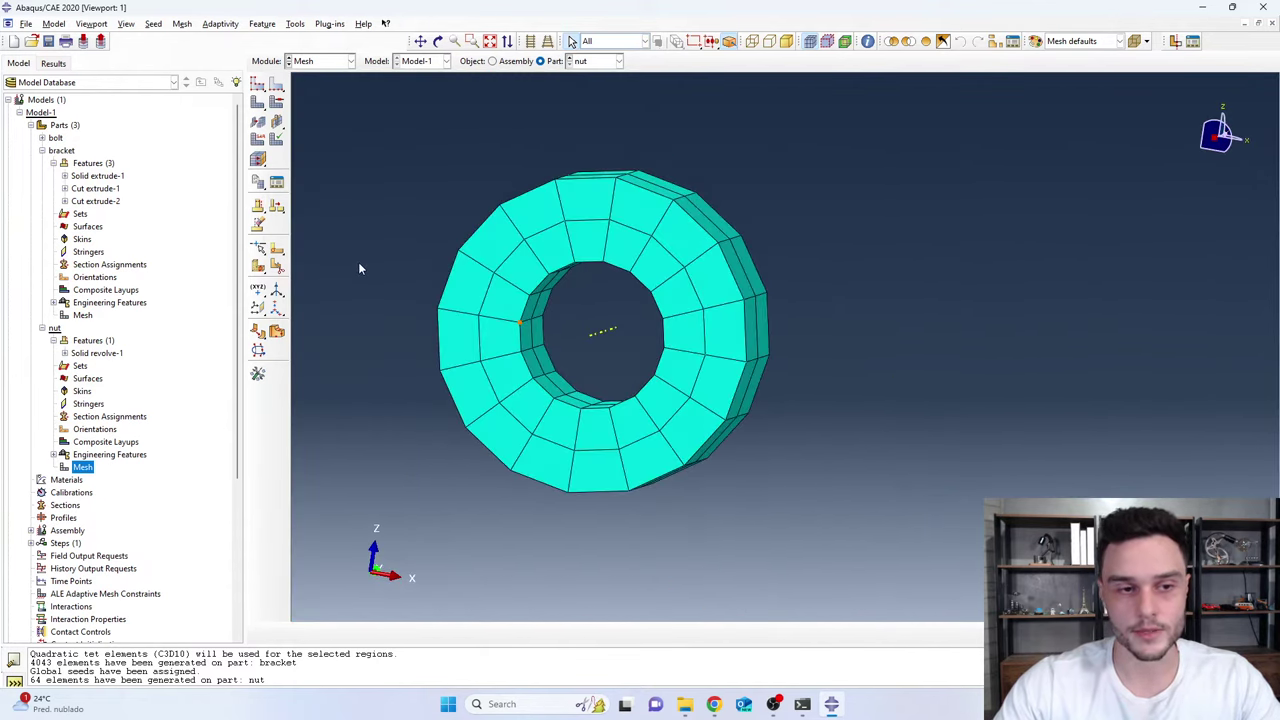
Collapse the nut and bracket branches in the model tree to reach the Materials entry
{"action": "left_click", "coordinate": [312, 61]}
{"action": "left_click", "coordinate": [312, 146]}
{"action": "scroll", "coordinate": [110, 420], "scroll_direction": "down", "scroll_amount": 3}
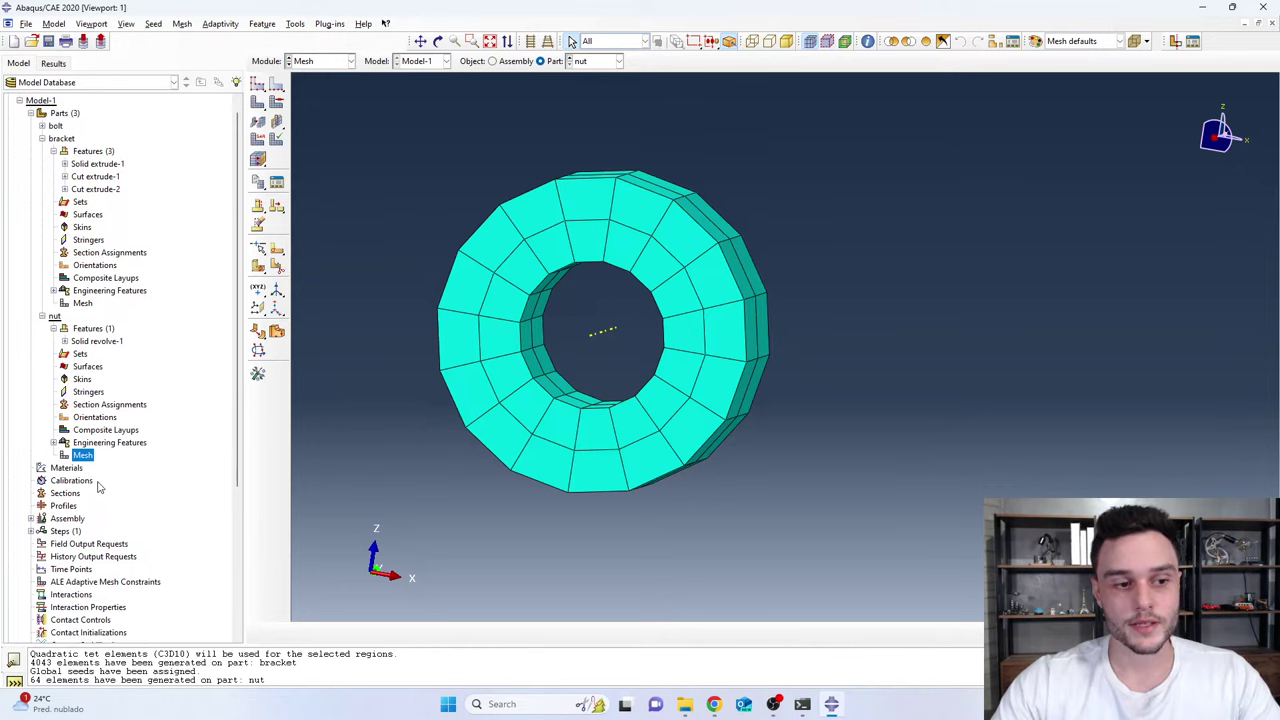
{"action": "scroll", "coordinate": [62, 284], "scroll_direction": "up", "scroll_amount": 2}
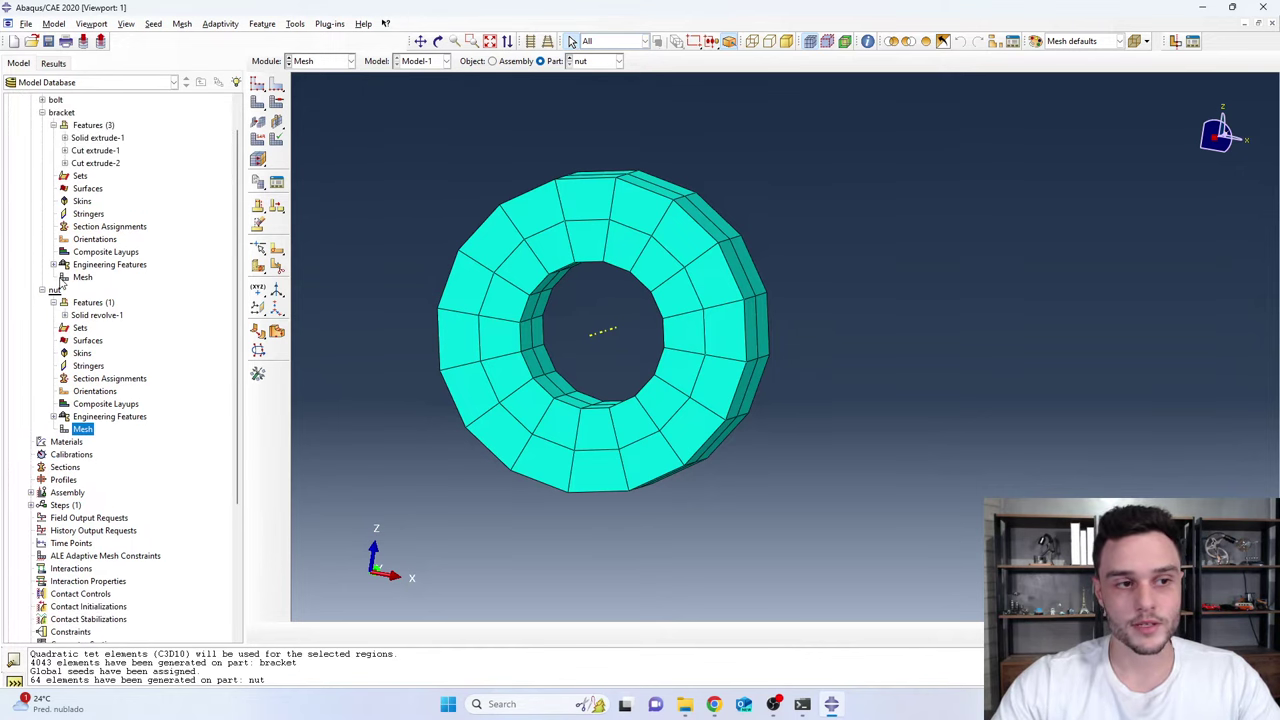
{"action": "left_click", "coordinate": [42, 289]}
{"action": "scroll", "coordinate": [55, 195], "scroll_direction": "up", "scroll_amount": 1}
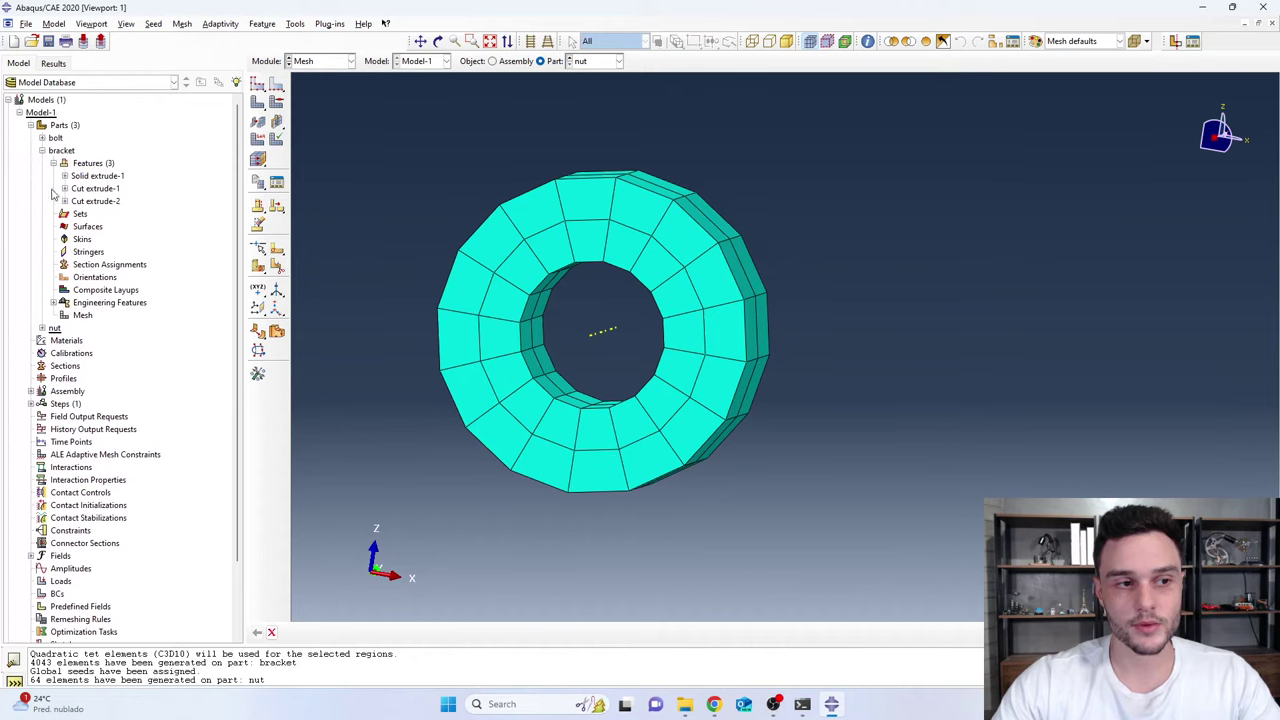
{"action": "left_click", "coordinate": [42, 151]}
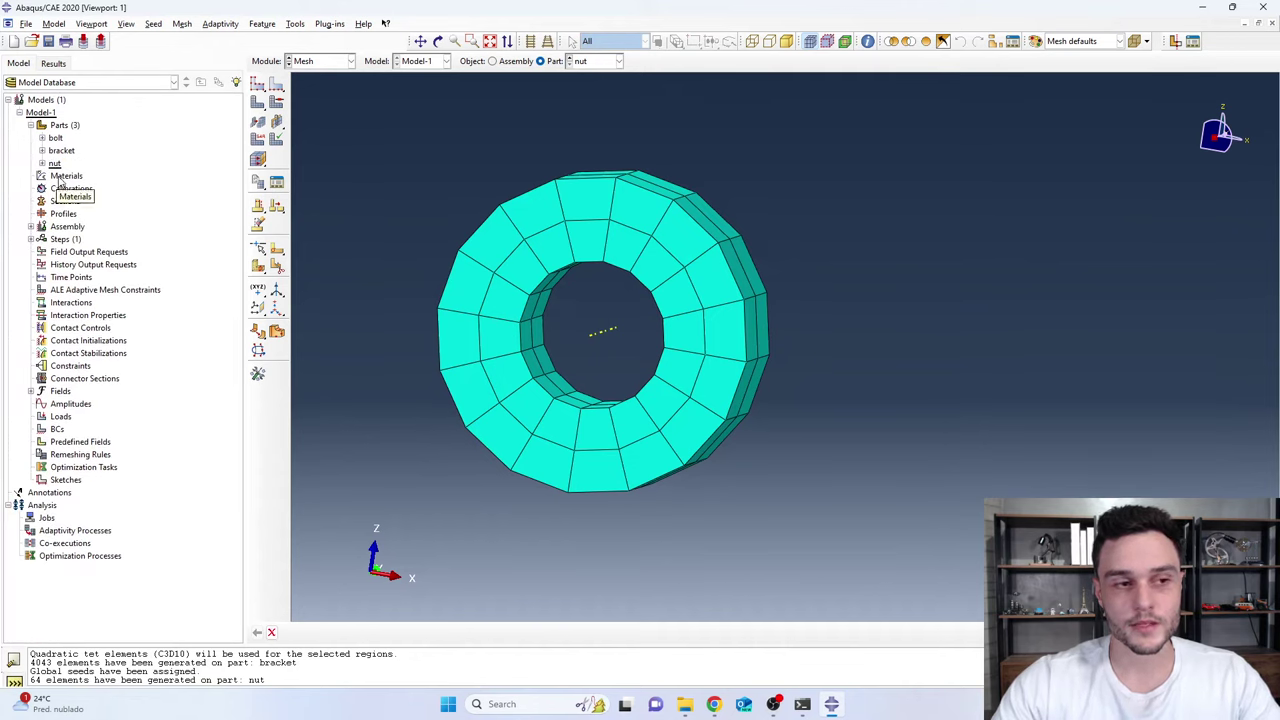
Create a material named ASTM A36 and add the Elastic mechanical behavior to it
{"action": "double_click", "coordinate": [62, 177]}
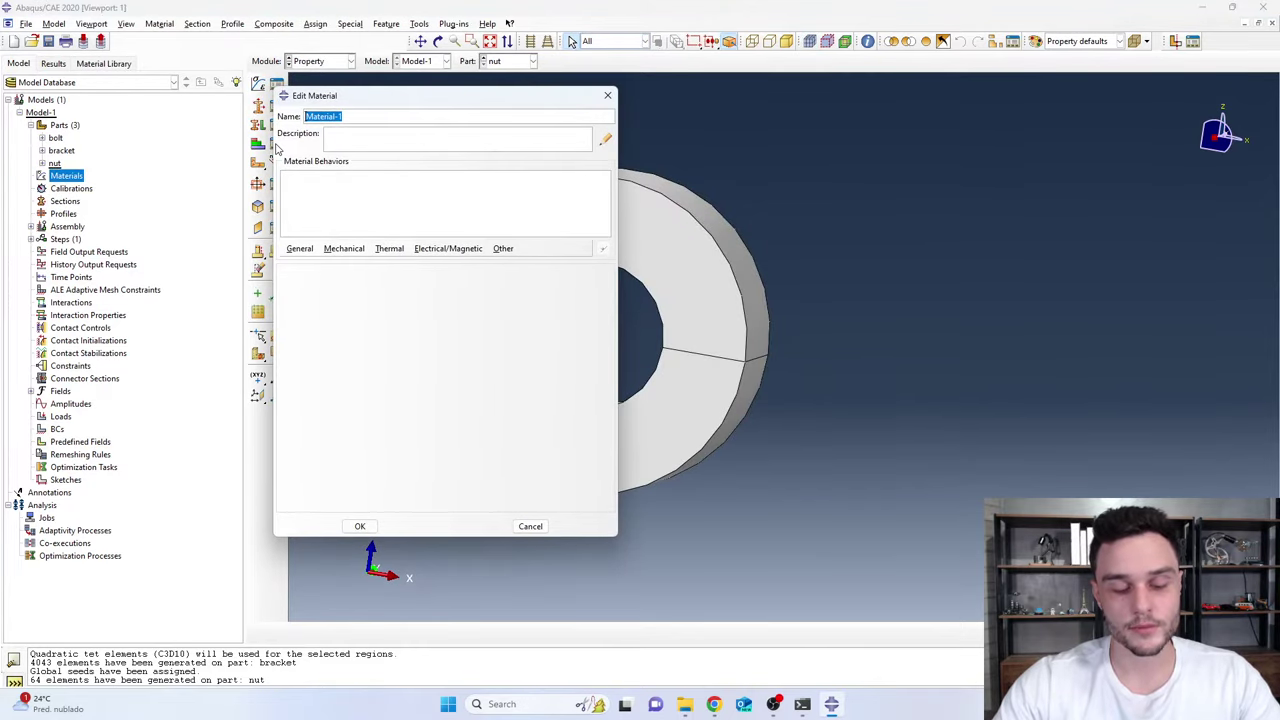
{"action": "type", "text": "ASTM A36"}
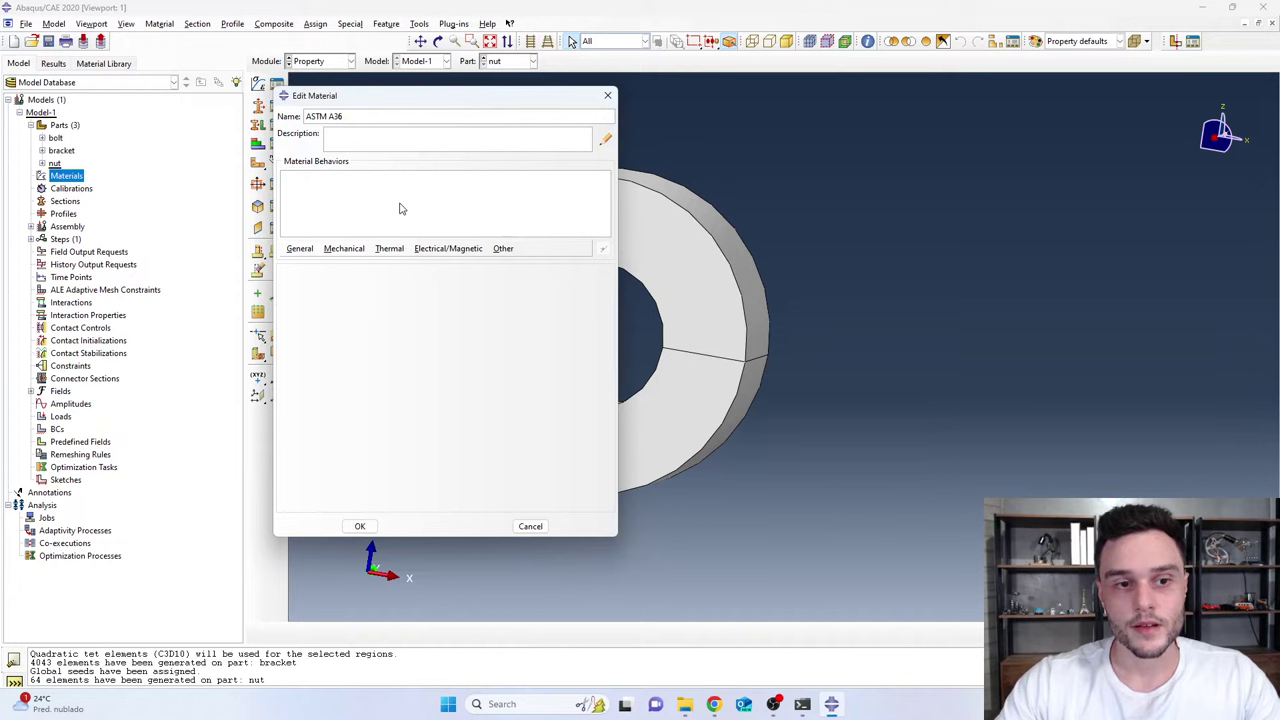
{"action": "left_click", "coordinate": [342, 249]}
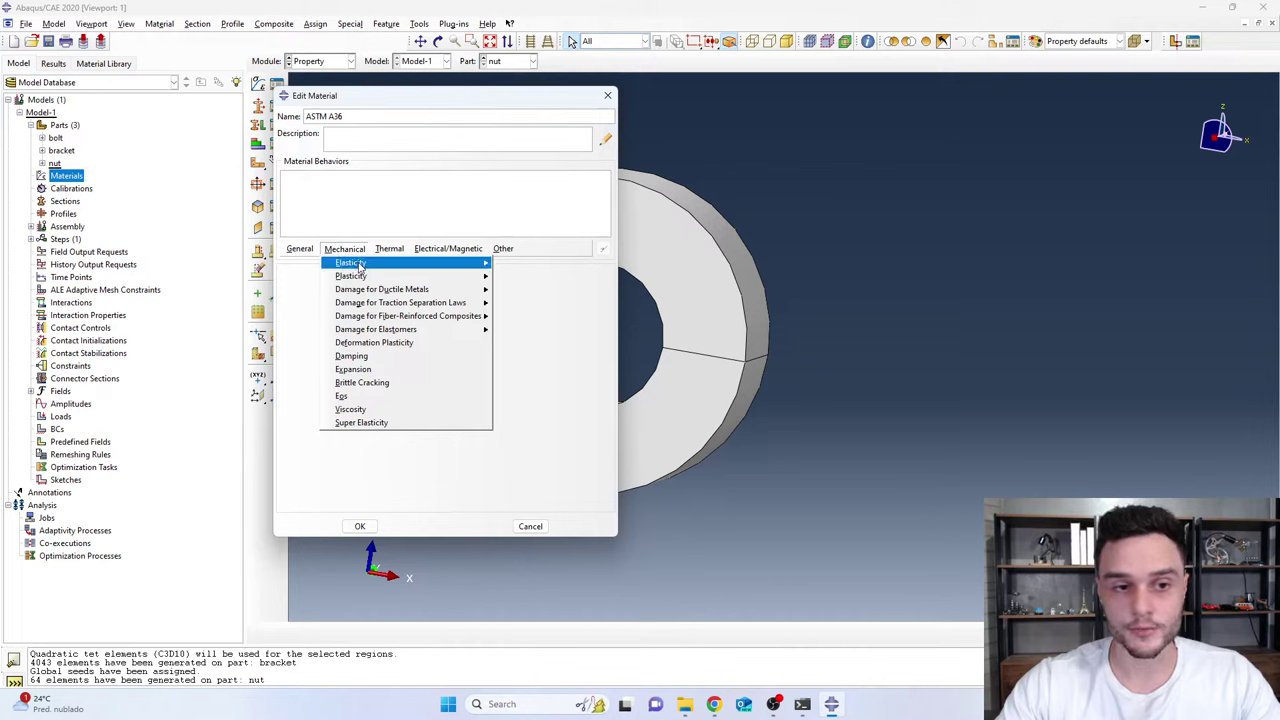
{"action": "mouse_move", "coordinate": [358, 264]}
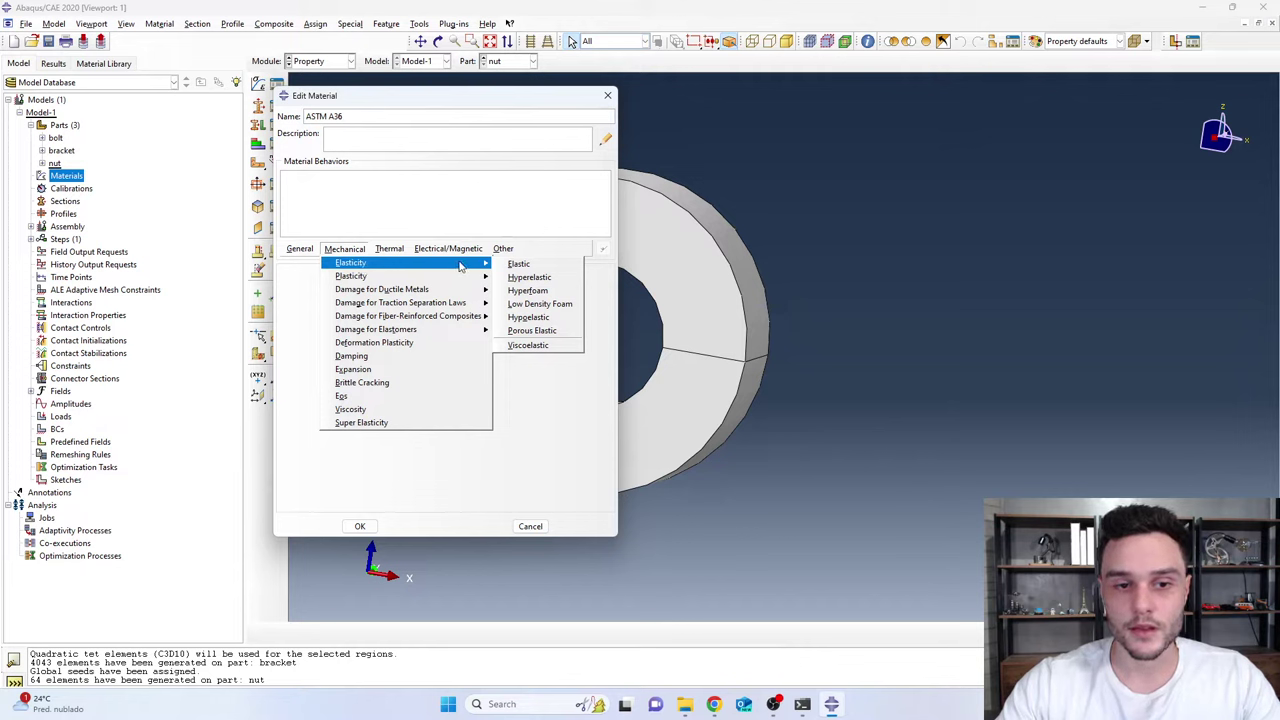
{"action": "left_click", "coordinate": [344, 248]}
{"action": "left_click", "coordinate": [344, 248]}
{"action": "mouse_move", "coordinate": [470, 263]}
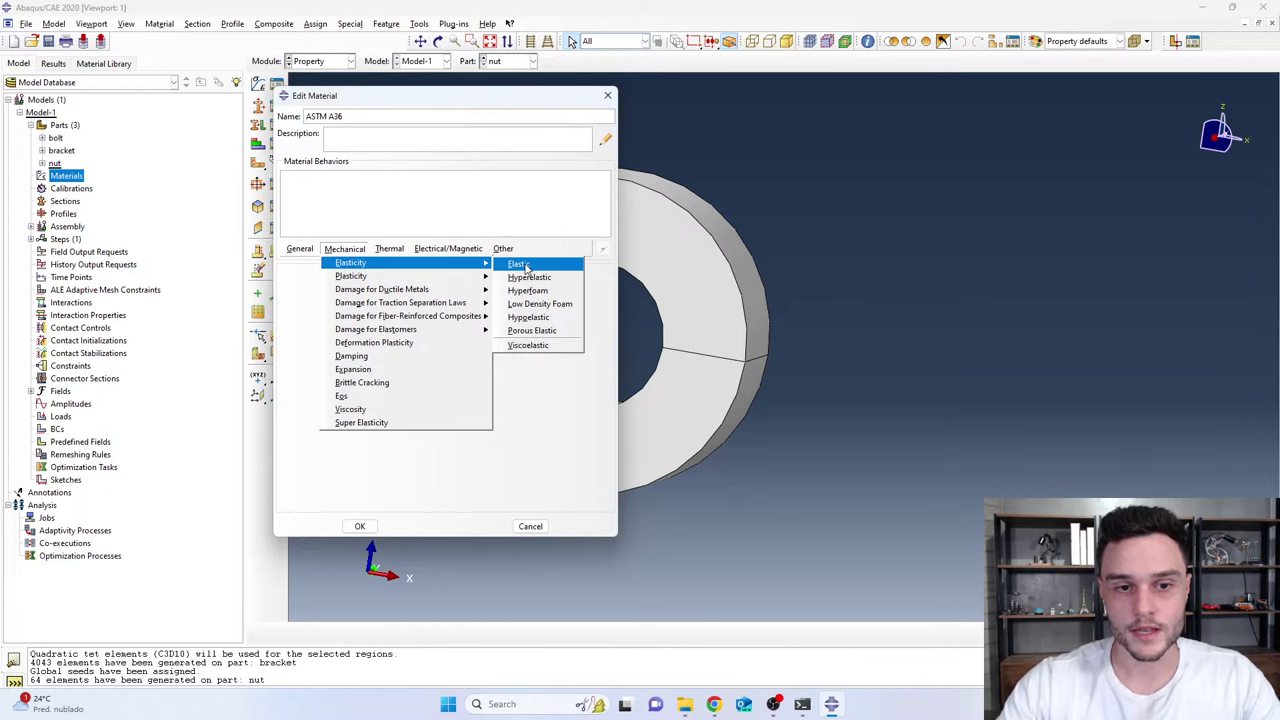
{"action": "left_click", "coordinate": [526, 265]}
Set the Young's modulus of the ASTM A36 material to 200000
{"action": "left_click", "coordinate": [320, 432]}
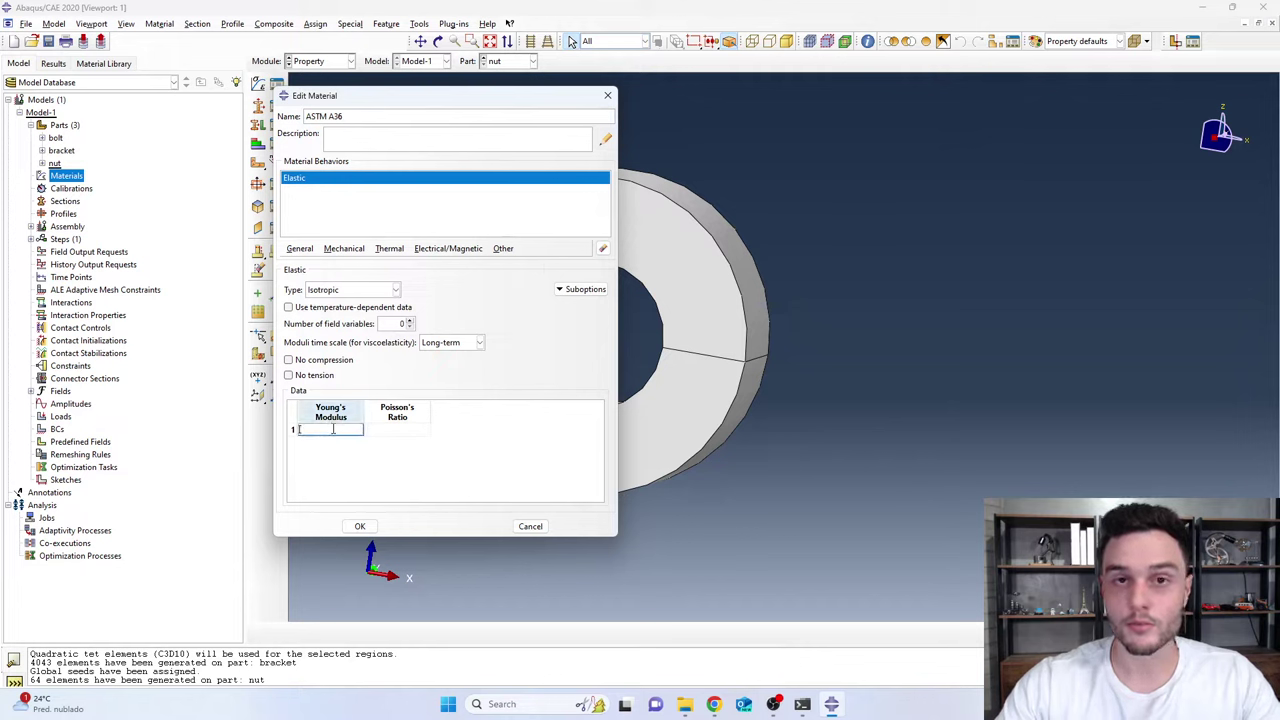
{"action": "left_click", "coordinate": [407, 427]}
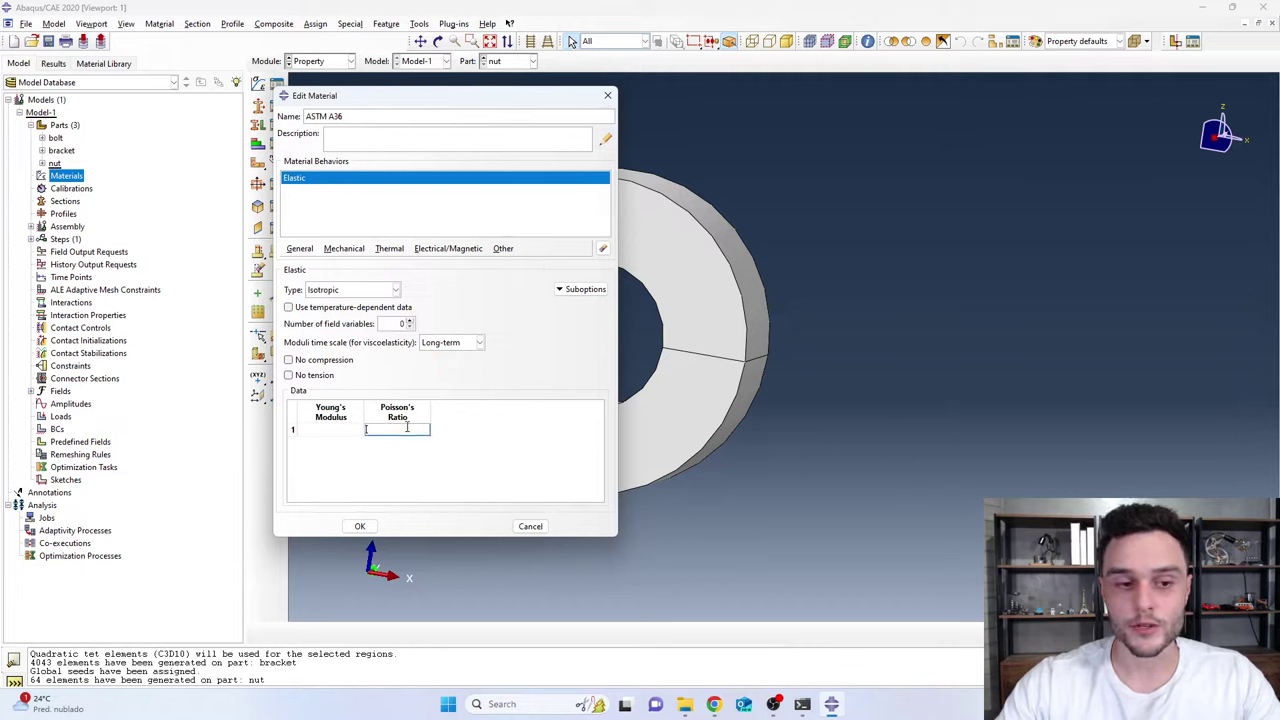
{"action": "left_click", "coordinate": [350, 432]}
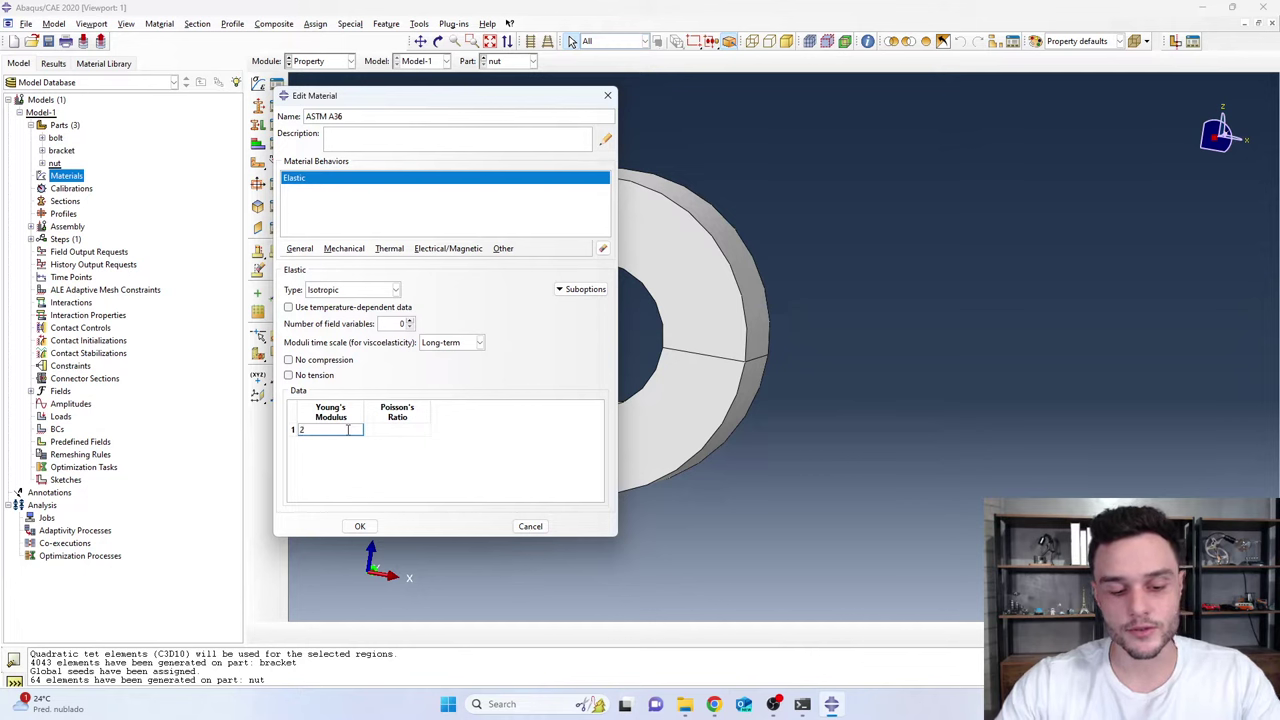
{"action": "type", "text": "200"}
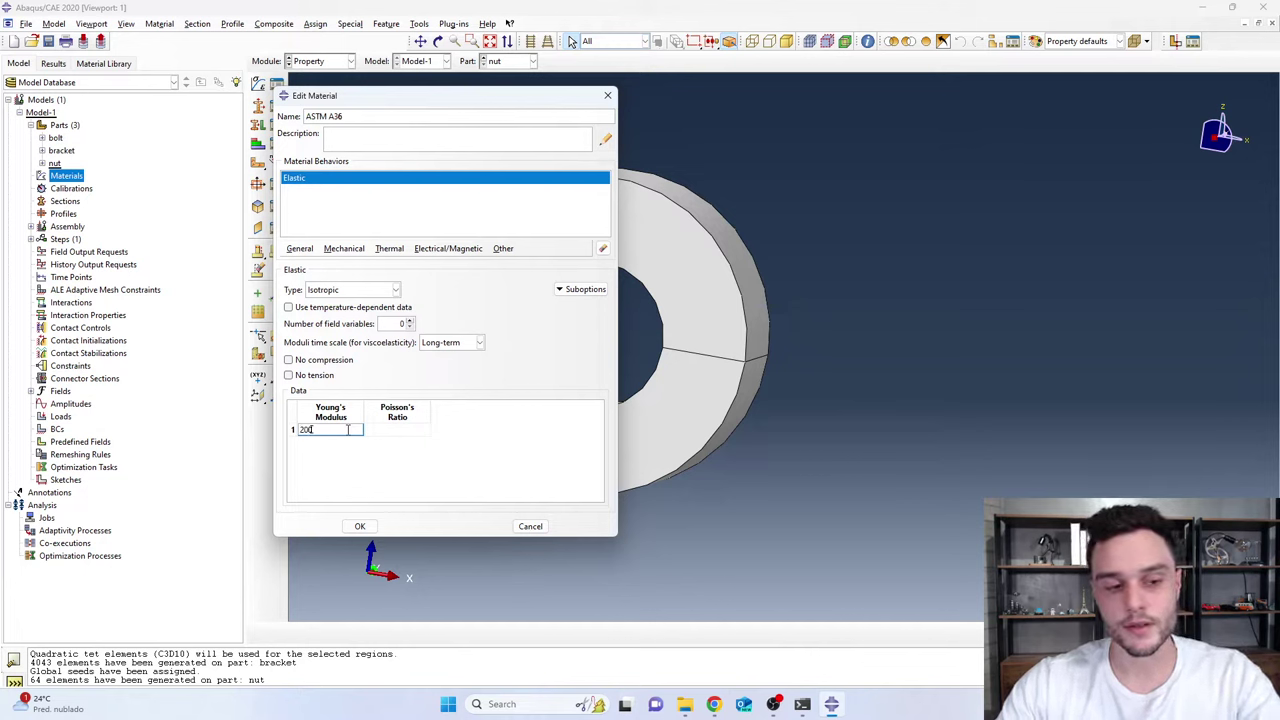
{"action": "type", "text": "00"}
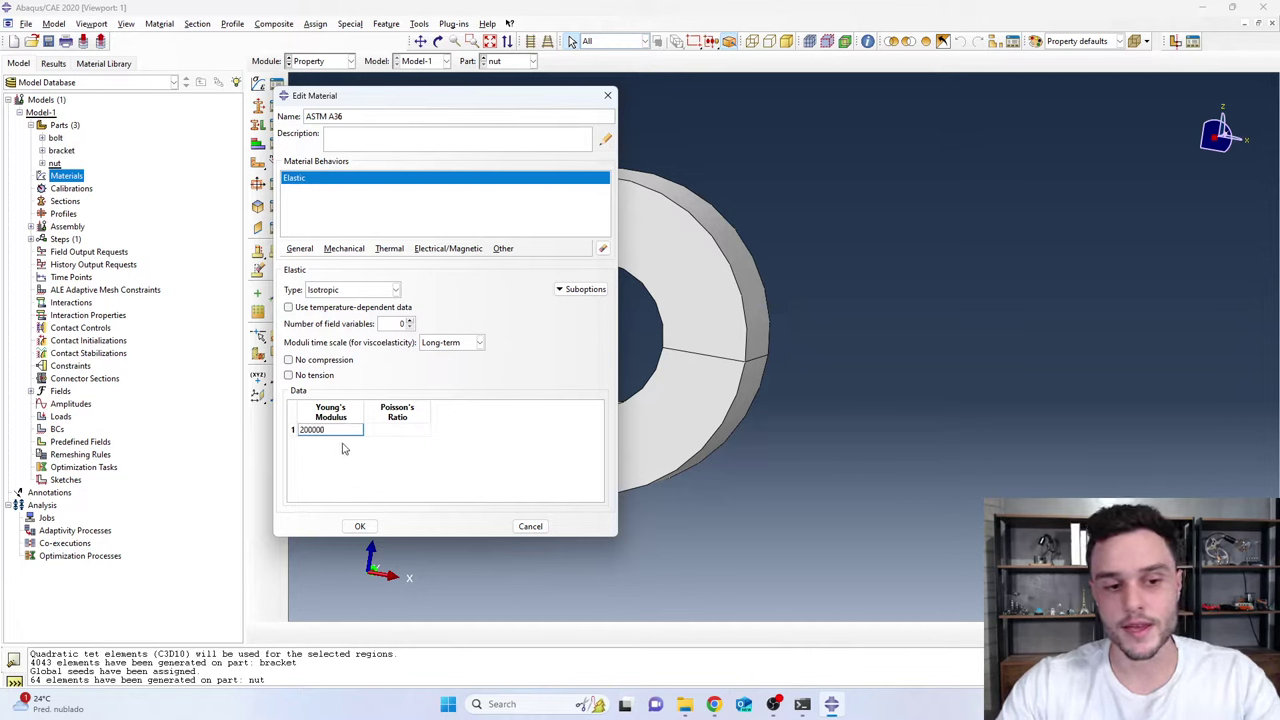
{"action": "type", "text": "0"}
{"action": "key", "text": "Return"}
Switch to Chrome to check the stress unit in the Abaqus consistent units table, and return to Abaqus
{"action": "left_click", "coordinate": [713, 704]}
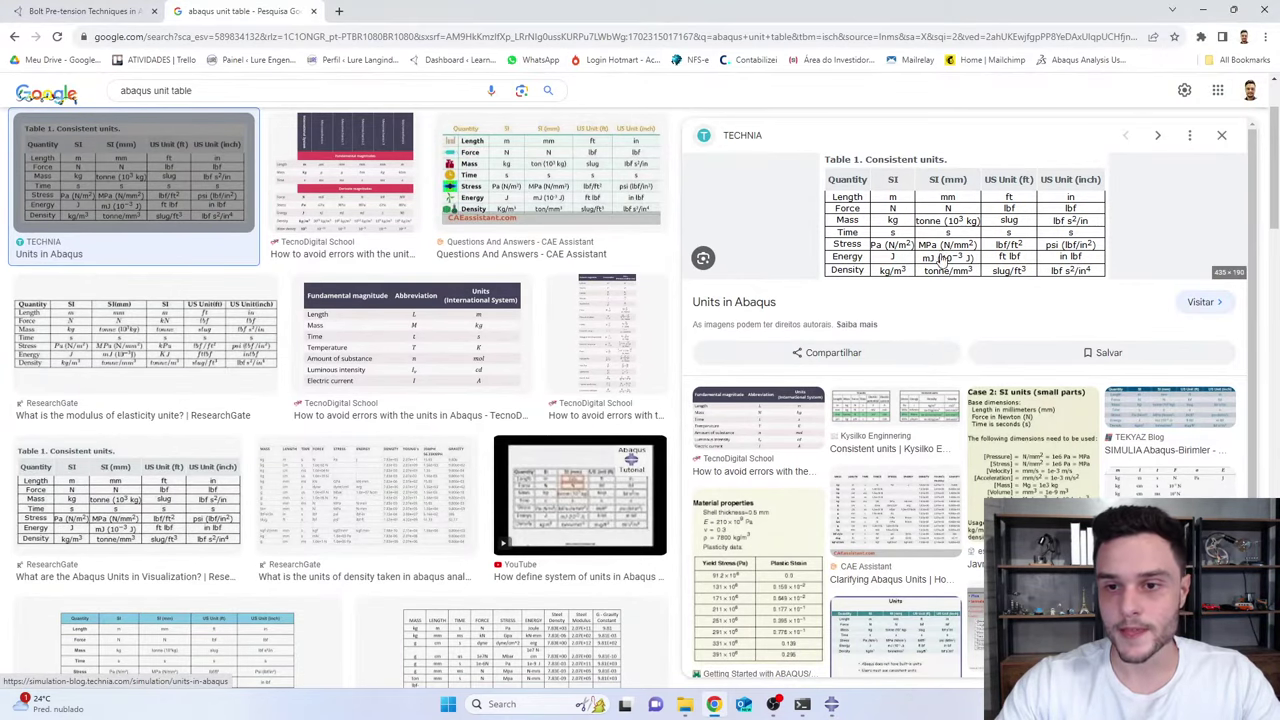
{"action": "key", "text": "alt+Tab"}
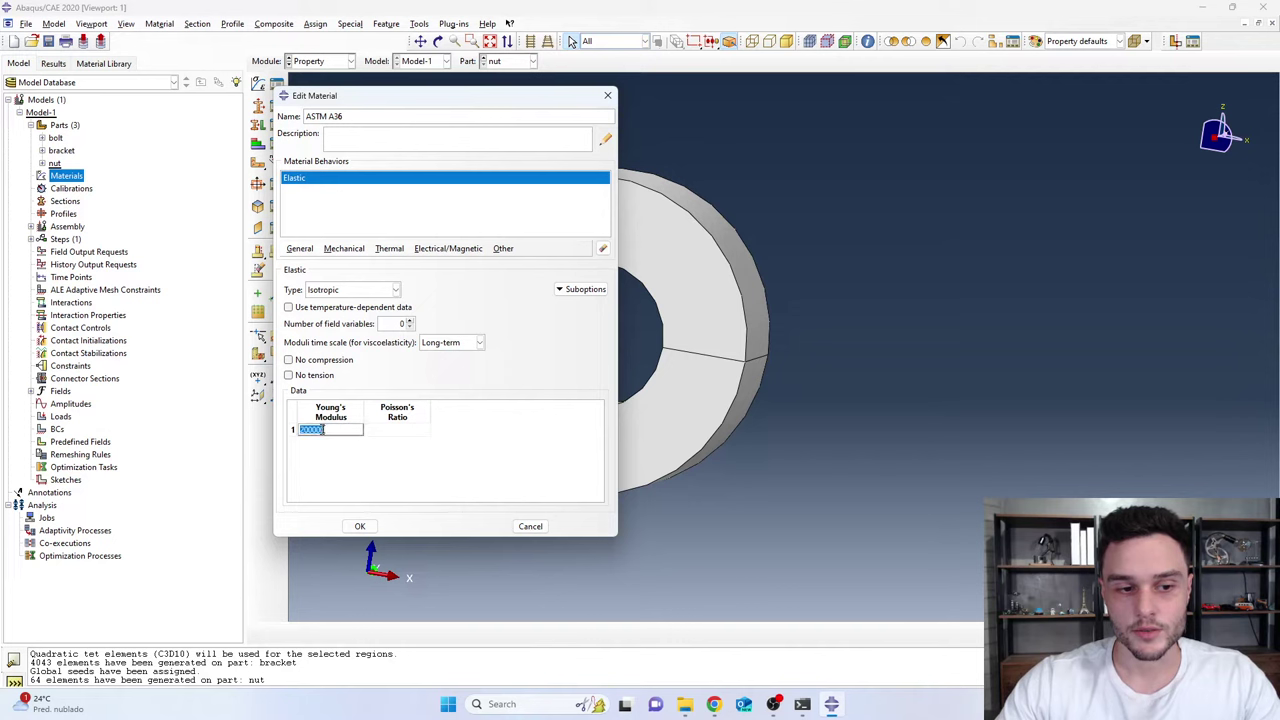
Set the Poisson's ratio of the ASTM A36 material to 0.3 and save the material
{"action": "left_click", "coordinate": [310, 429]}
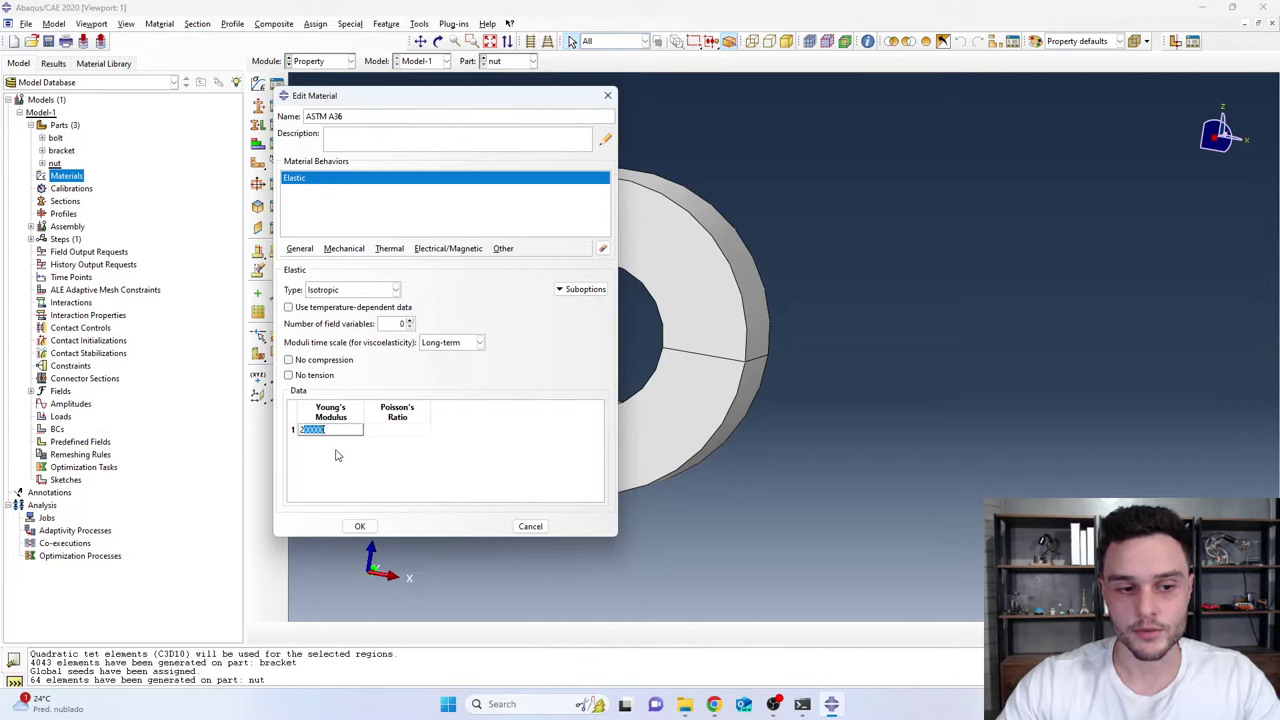
{"action": "left_click", "coordinate": [403, 431]}
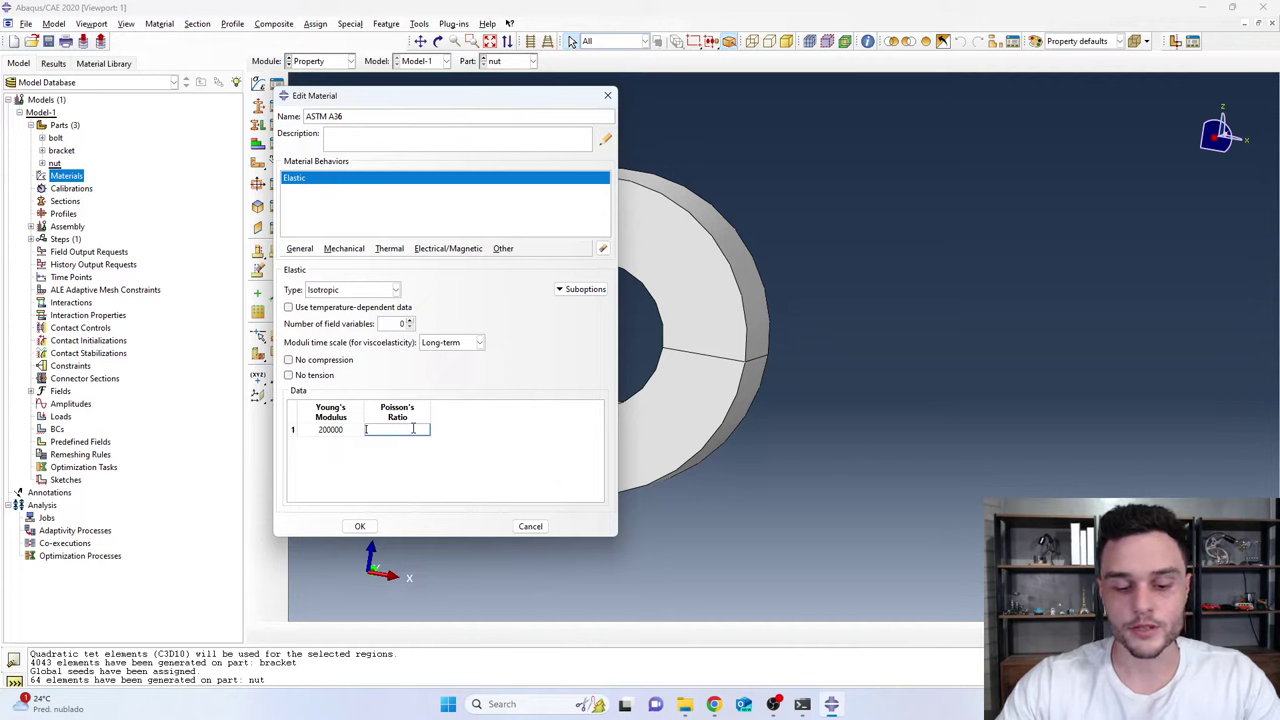
{"action": "type", "text": "0.3"}
{"action": "key", "text": "Return"}
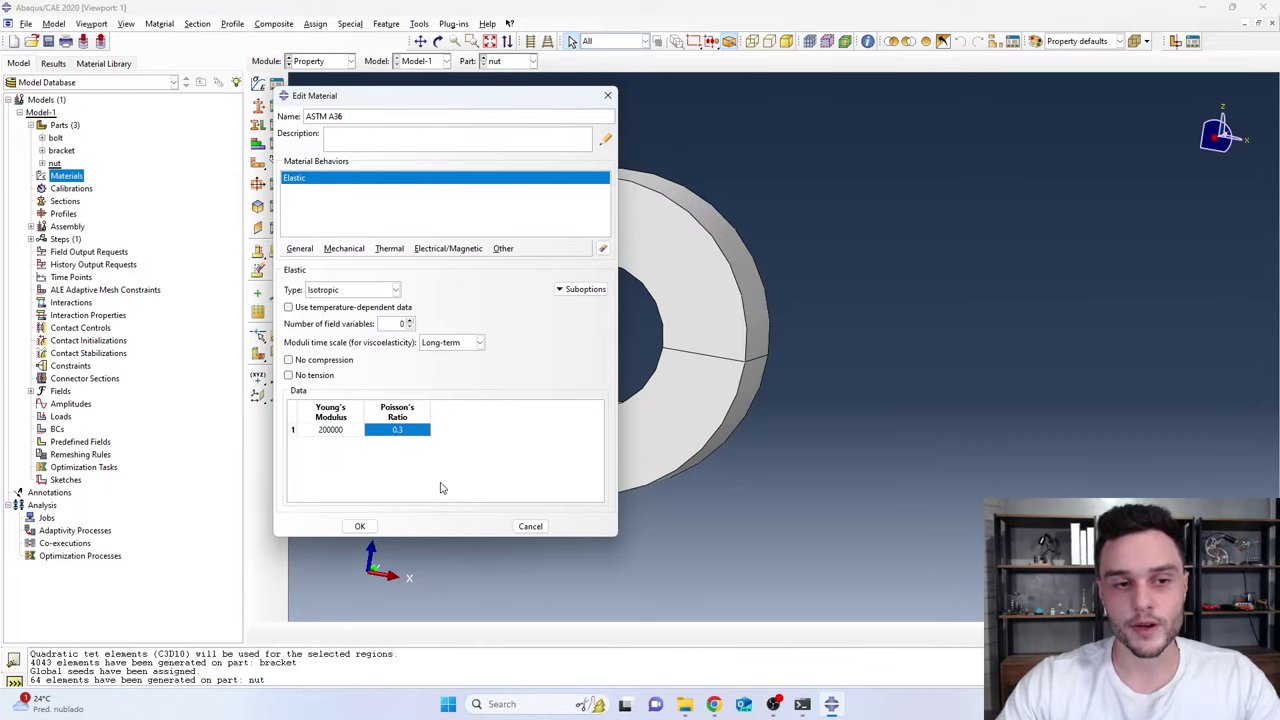
{"action": "left_click_drag", "start_coordinate": [387, 106], "coordinate": [881, 113]}
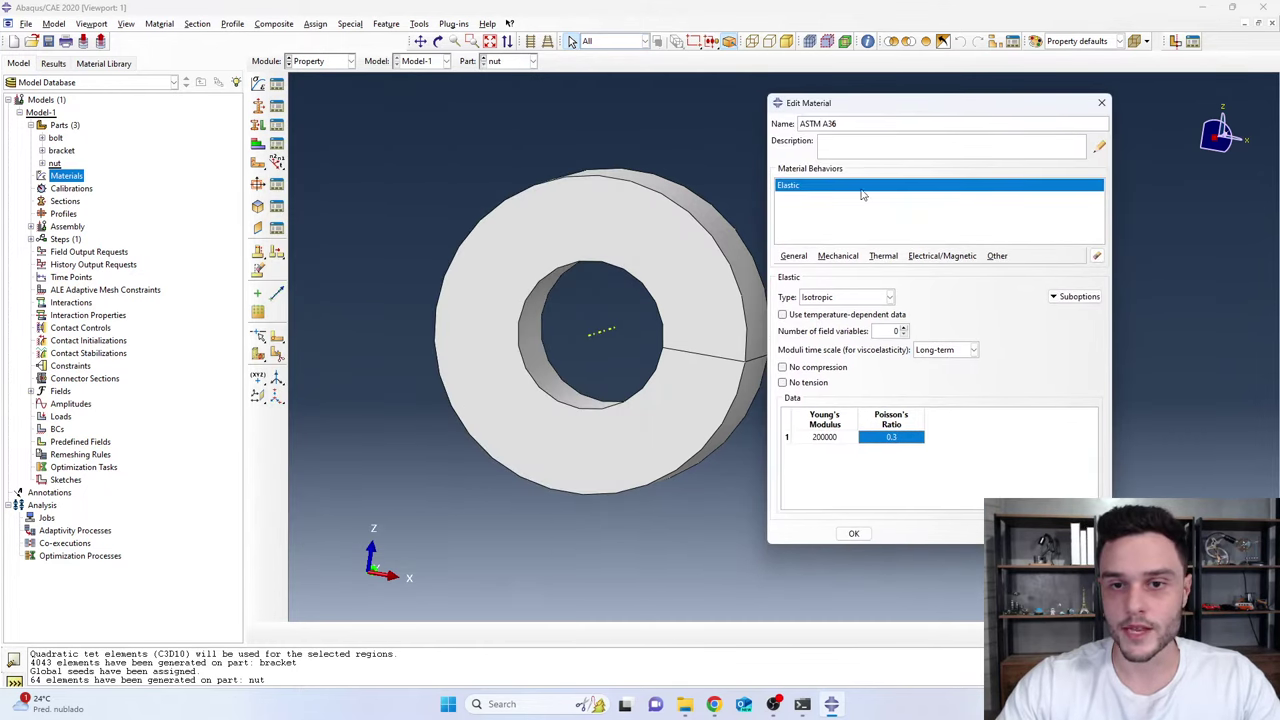
{"action": "left_click", "coordinate": [853, 534]}
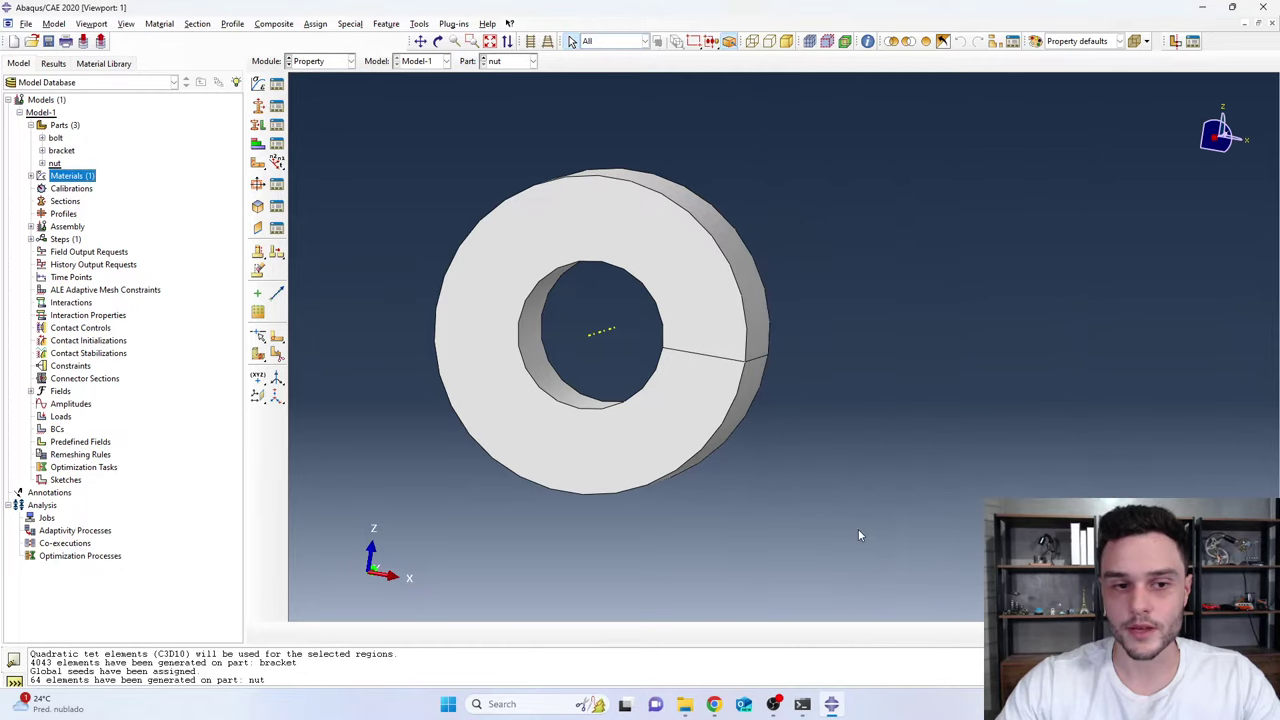
Create a solid homogeneous section named solid_section that uses the ASTM A36 material
{"action": "double_click", "coordinate": [65, 203]}
{"action": "left_click_drag", "start_coordinate": [101, 104], "coordinate": [427, 131]}
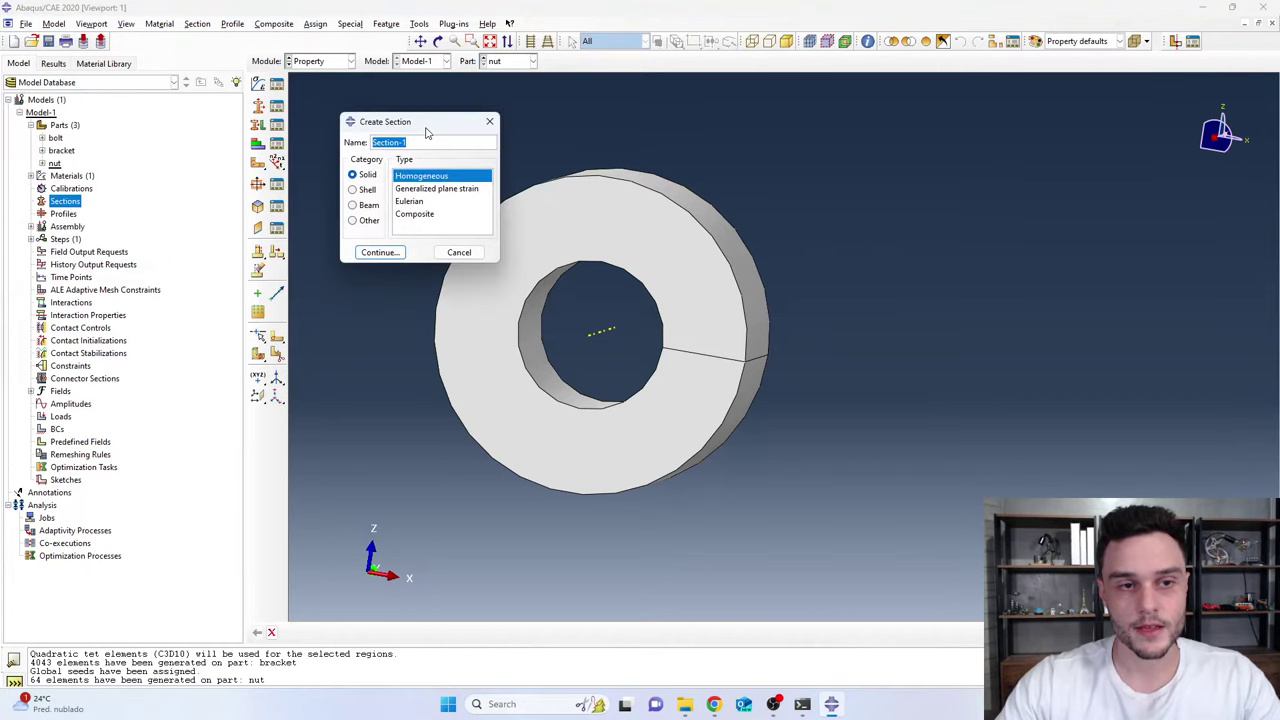
{"action": "type", "text": "solid_section"}
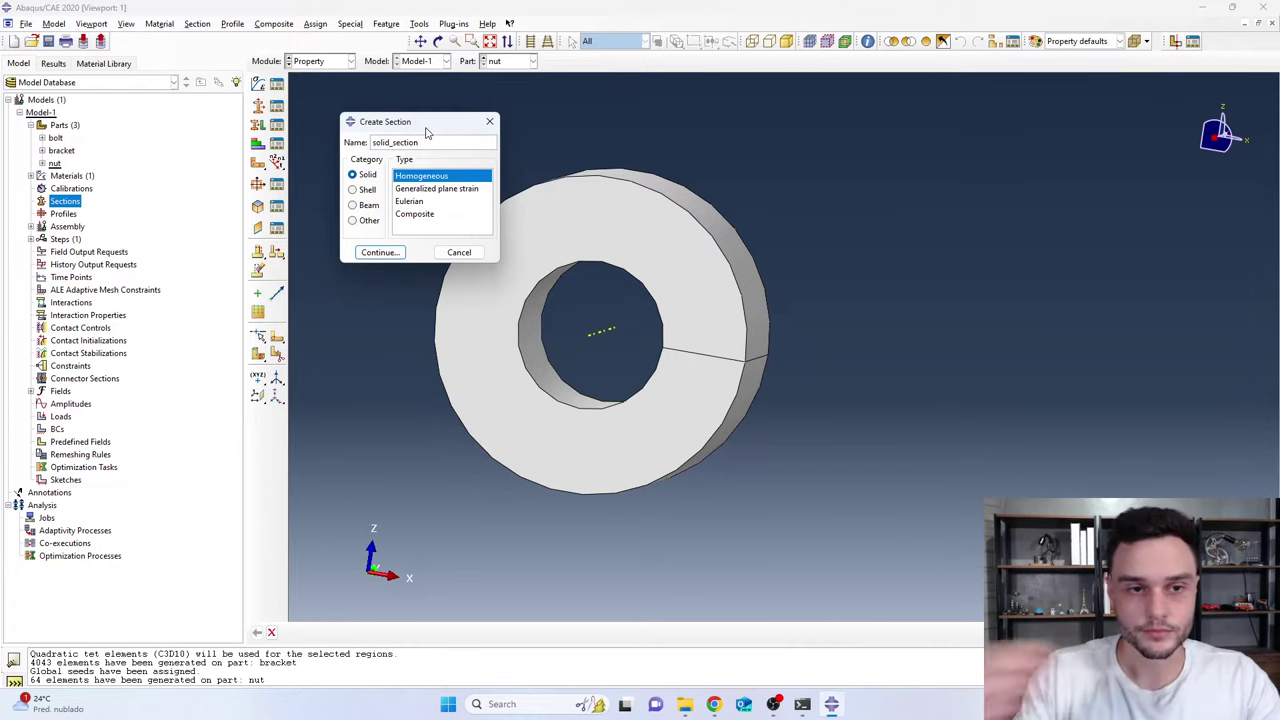
{"action": "left_click", "coordinate": [378, 252]}
{"action": "left_click_drag", "start_coordinate": [121, 117], "coordinate": [419, 80]}
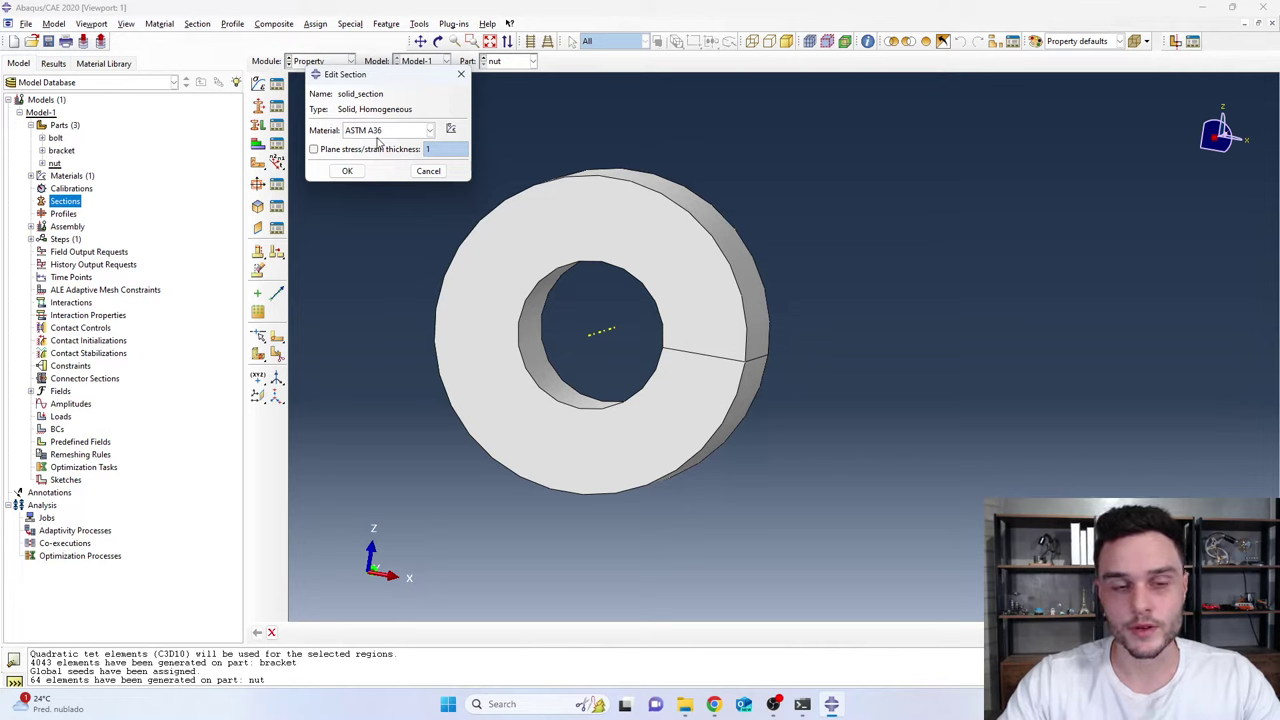
{"action": "left_click", "coordinate": [347, 171]}
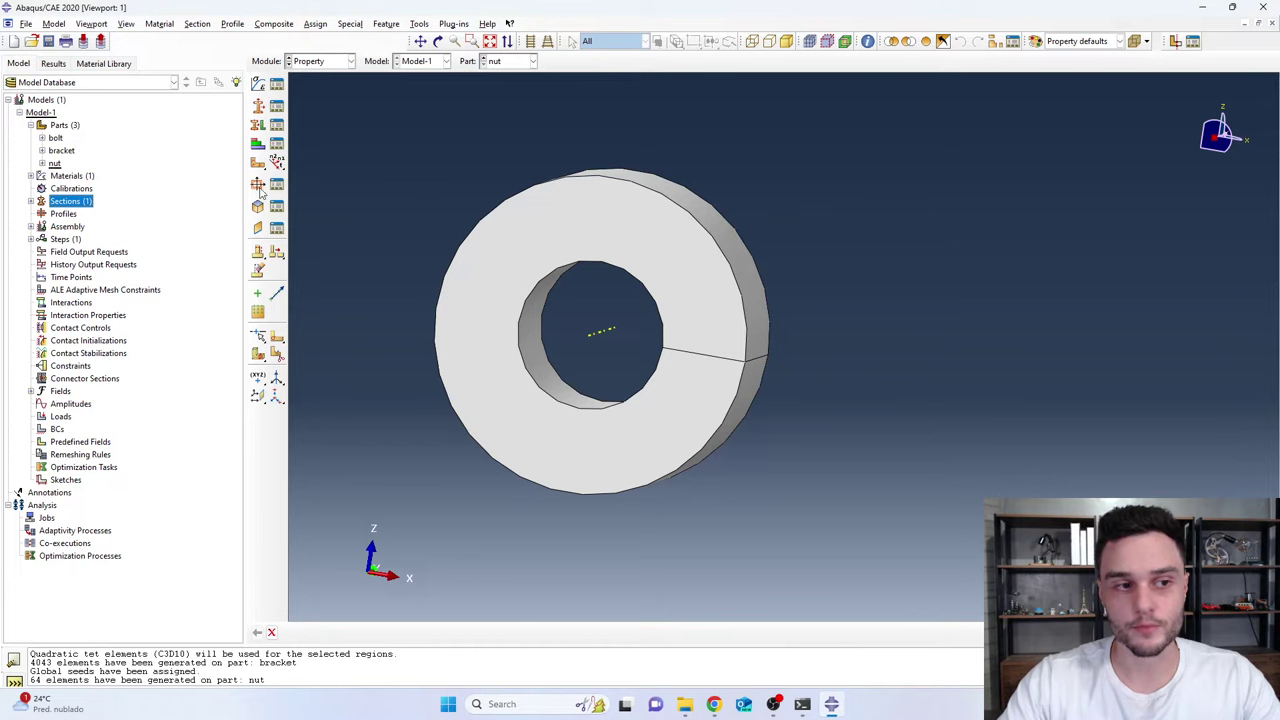
Assign solid_section to the whole nut part, with set creation turned off
{"action": "left_click", "coordinate": [30, 201]}
{"action": "left_click", "coordinate": [70, 214]}
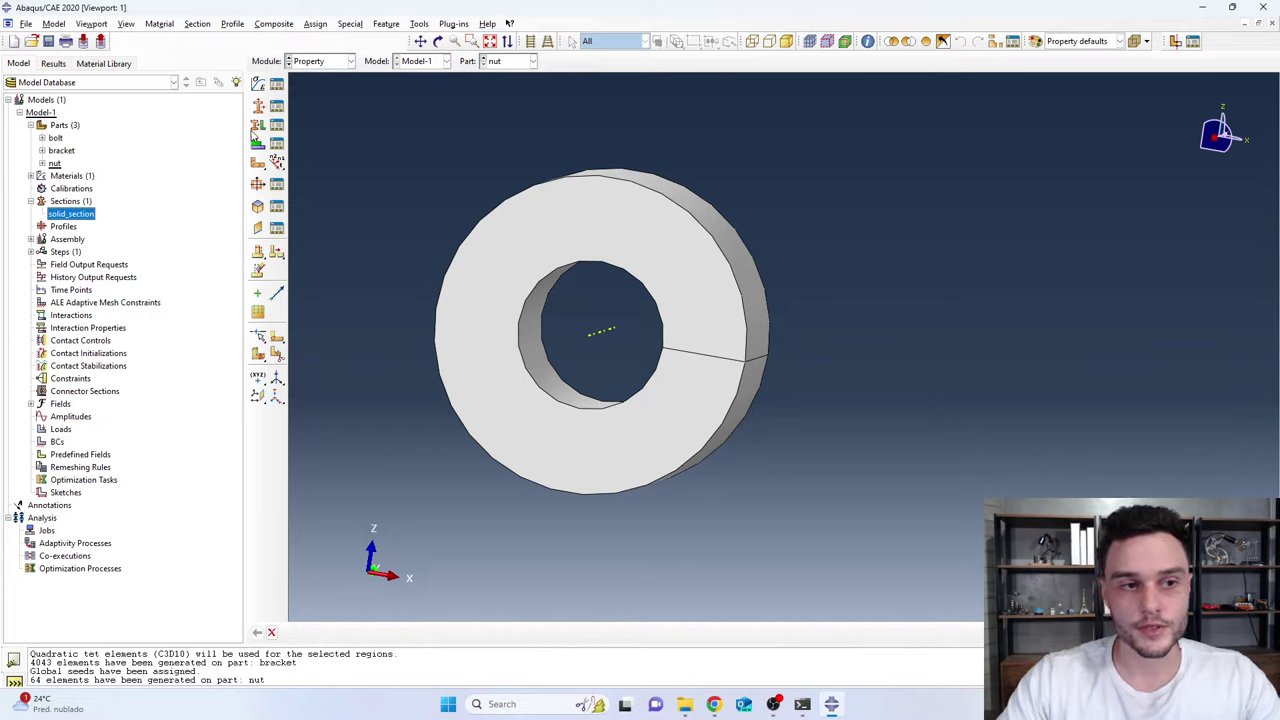
{"action": "left_click", "coordinate": [300, 62]}
{"action": "left_click", "coordinate": [314, 64]}
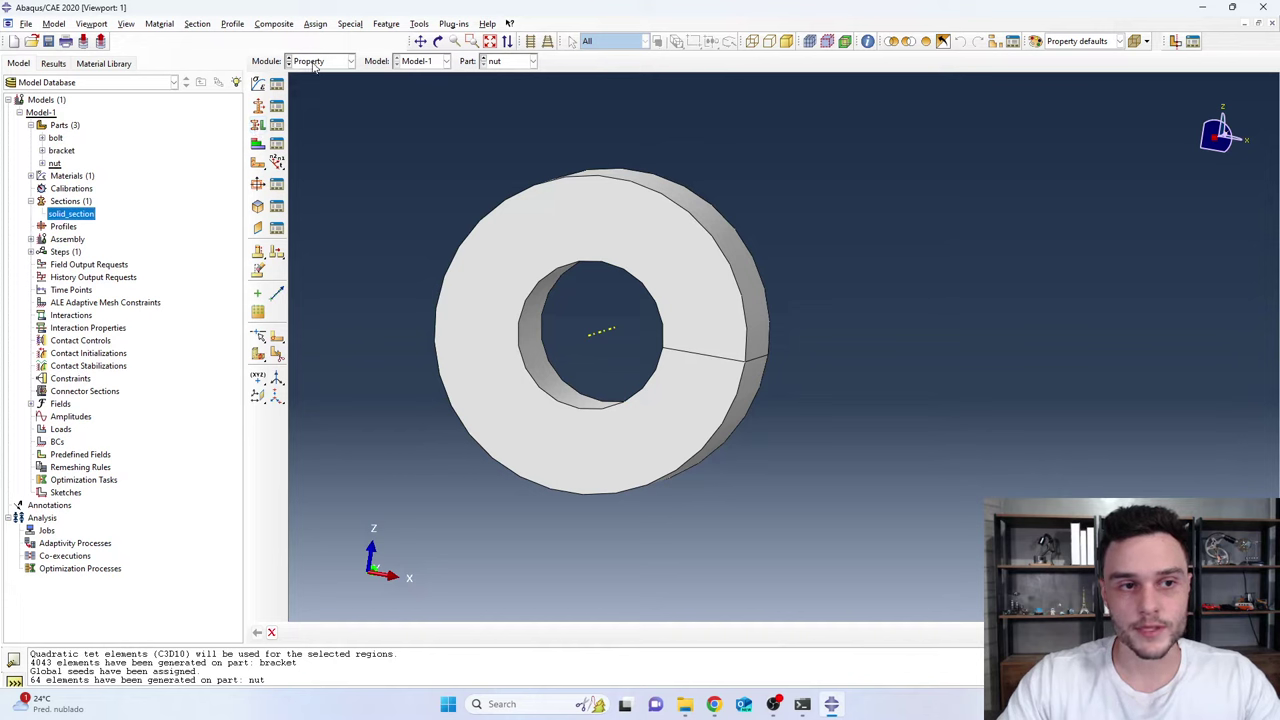
{"action": "left_click", "coordinate": [257, 126]}
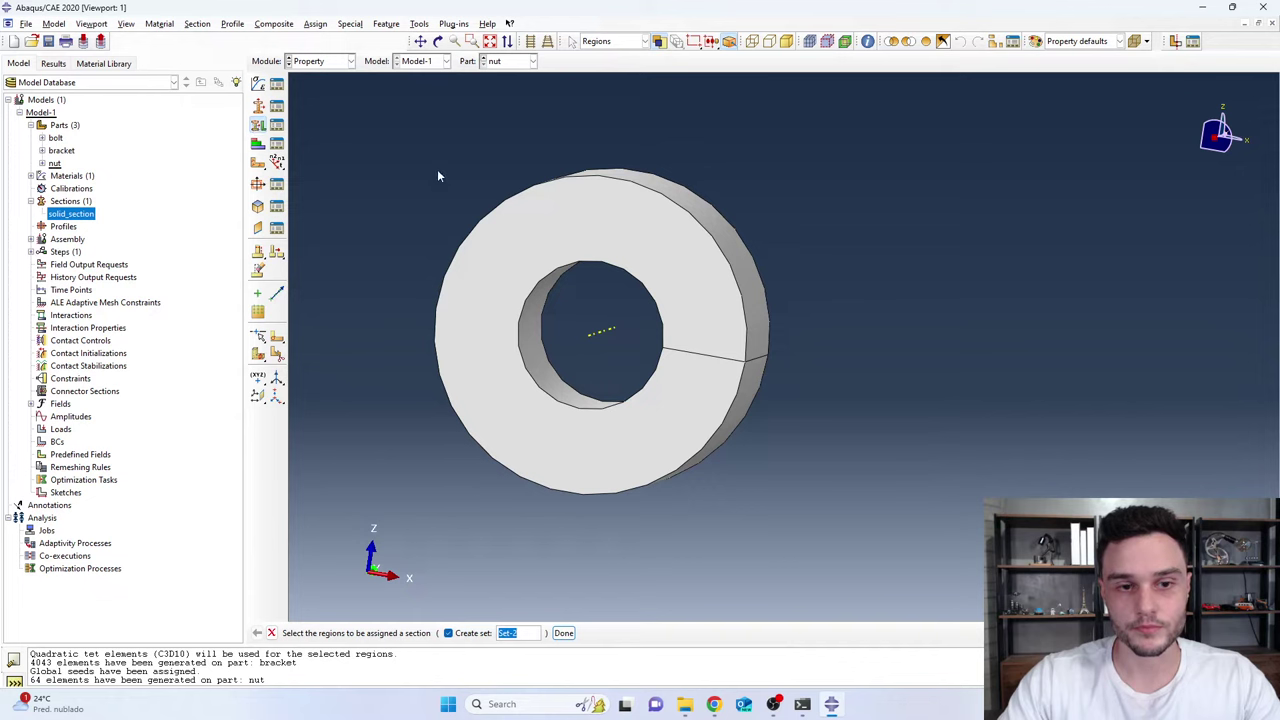
{"action": "left_click", "coordinate": [573, 248]}
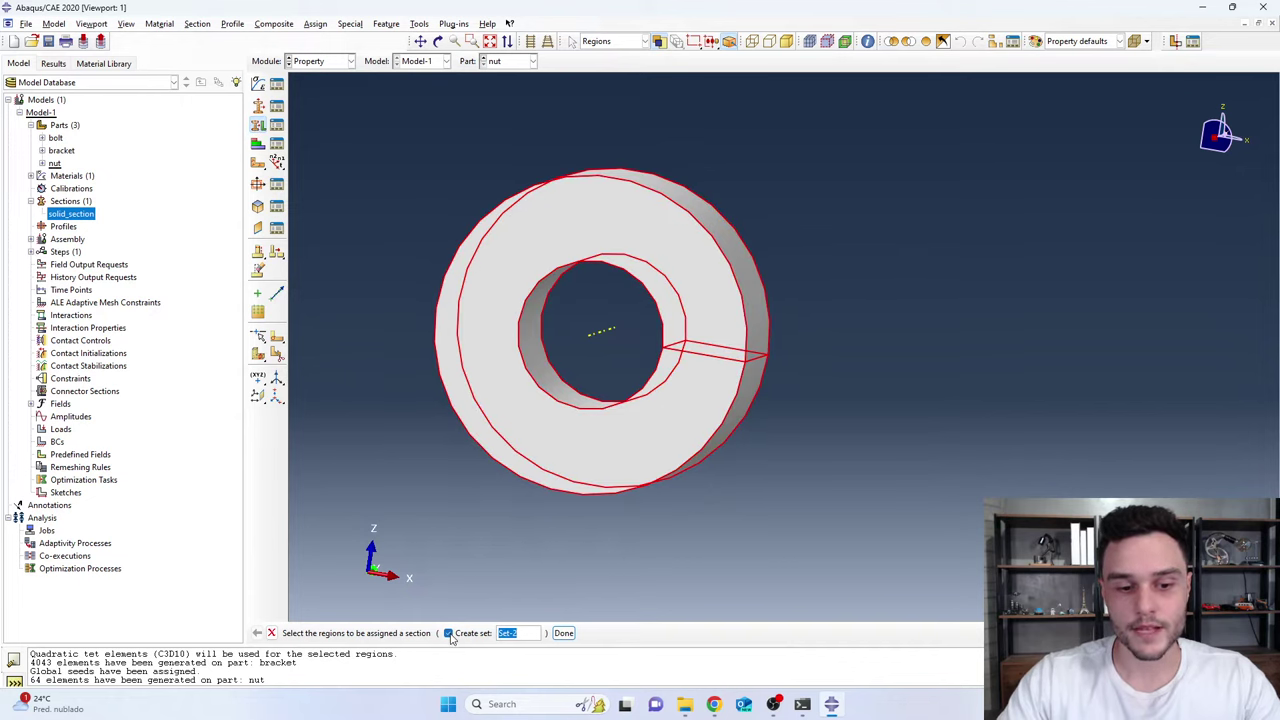
{"action": "left_click", "coordinate": [448, 634]}
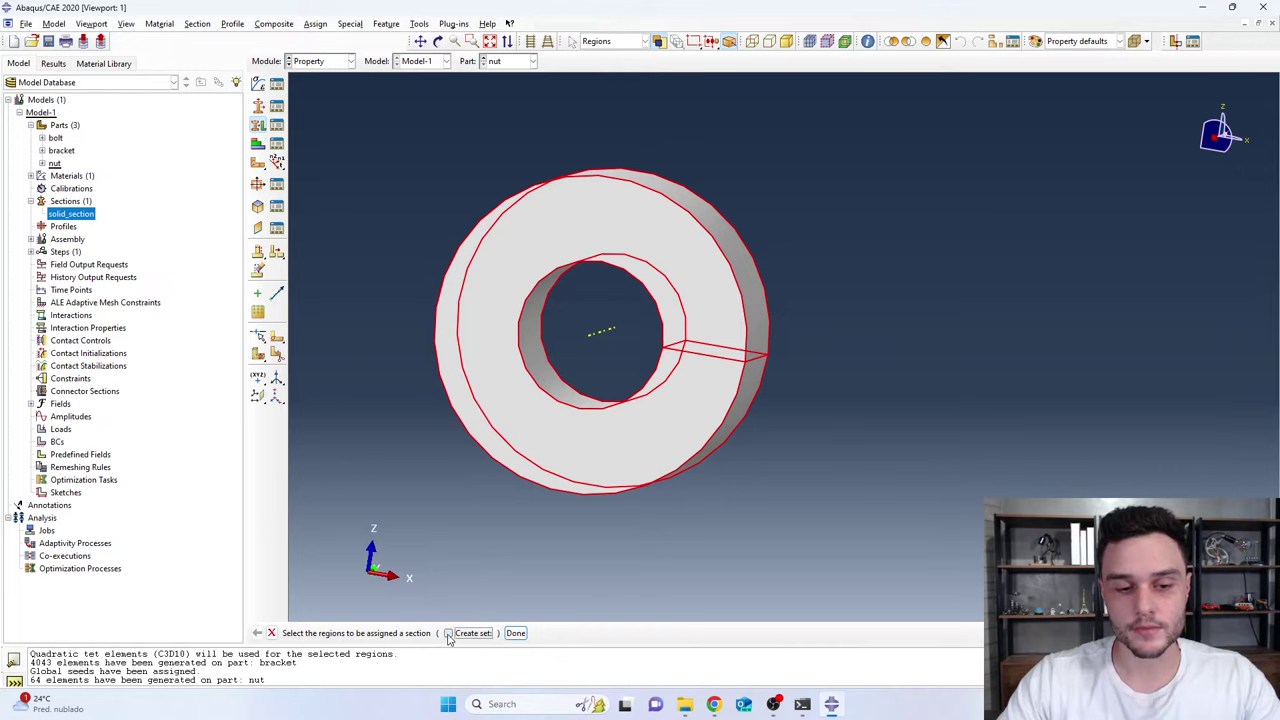
{"action": "left_click", "coordinate": [515, 633]}
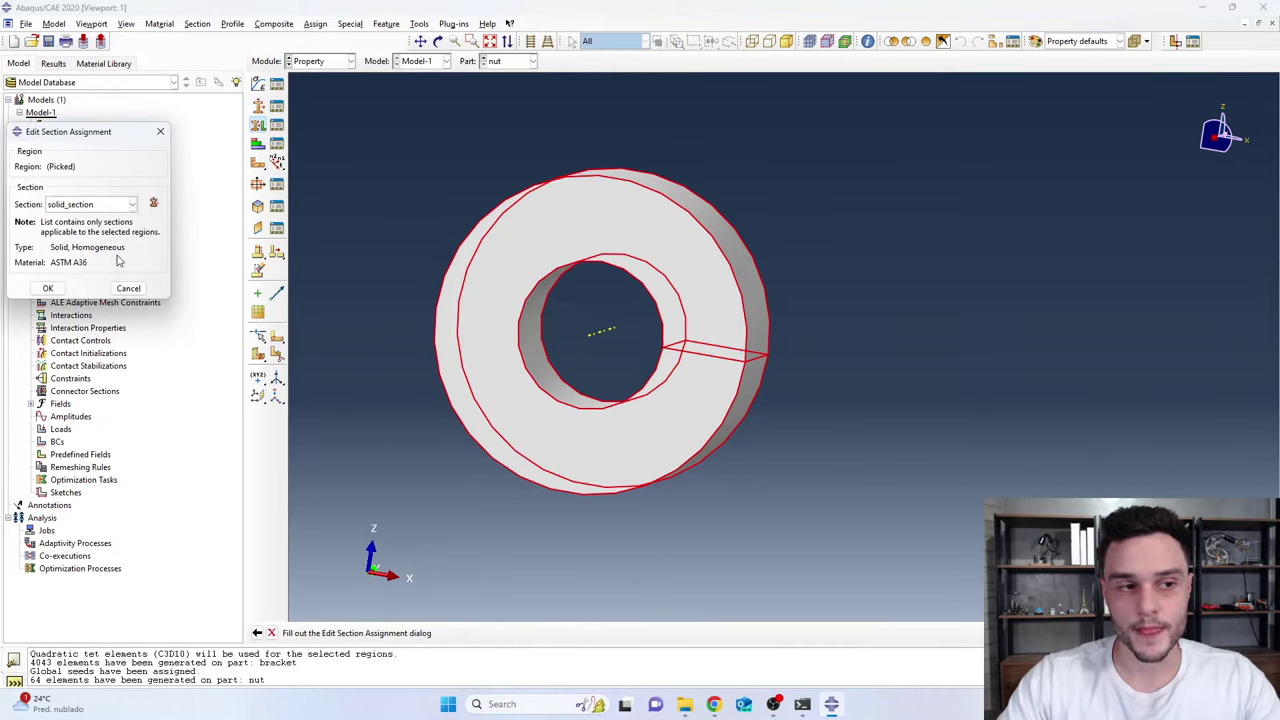
{"action": "left_click_drag", "start_coordinate": [90, 131], "coordinate": [317, 71]}
{"action": "left_click", "coordinate": [320, 145]}
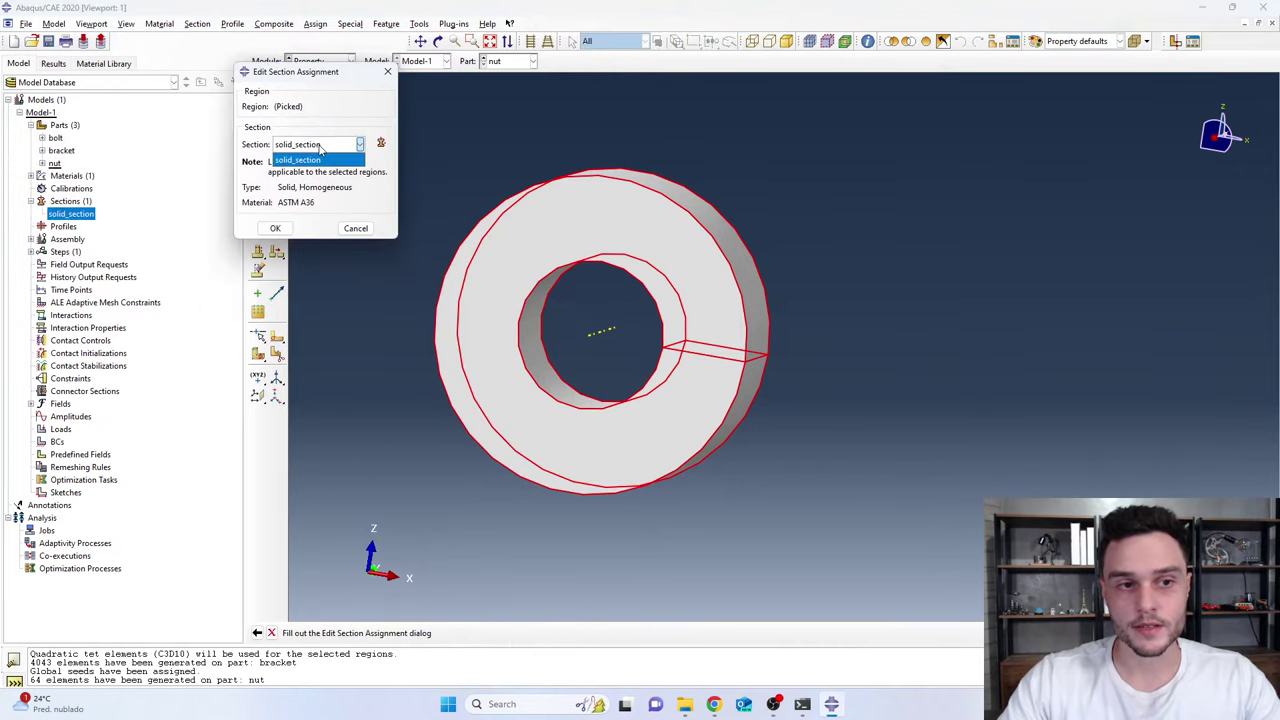
{"action": "left_click", "coordinate": [305, 161]}
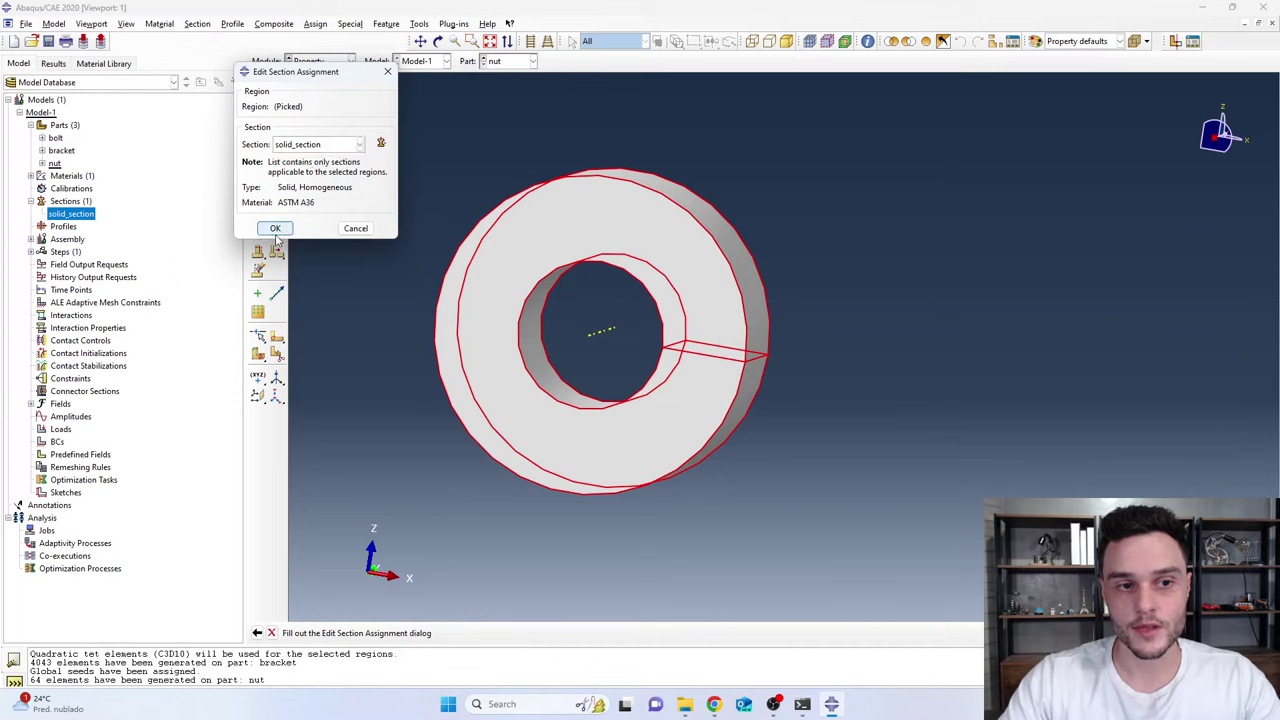
{"action": "left_click", "coordinate": [275, 228]}
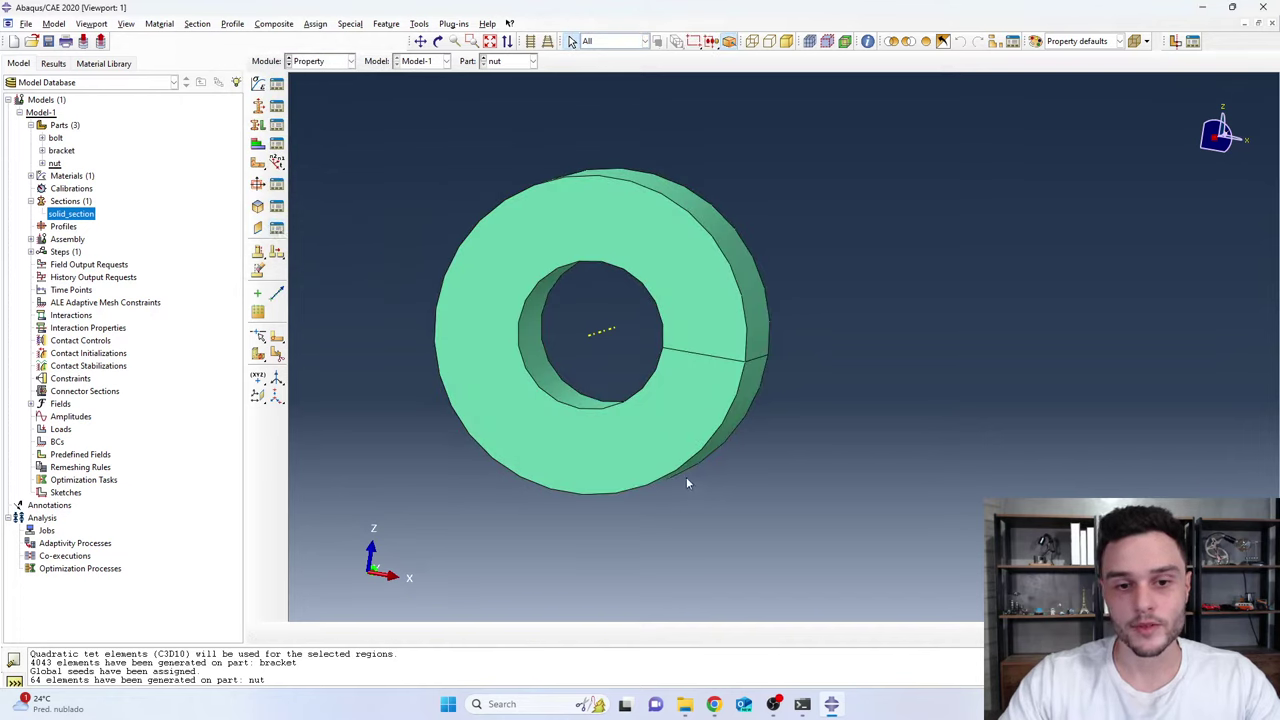
Switch to the bracket part and assign solid_section to the entire bracket
{"action": "scroll", "coordinate": [605, 472], "scroll_direction": "down", "scroll_amount": 2}
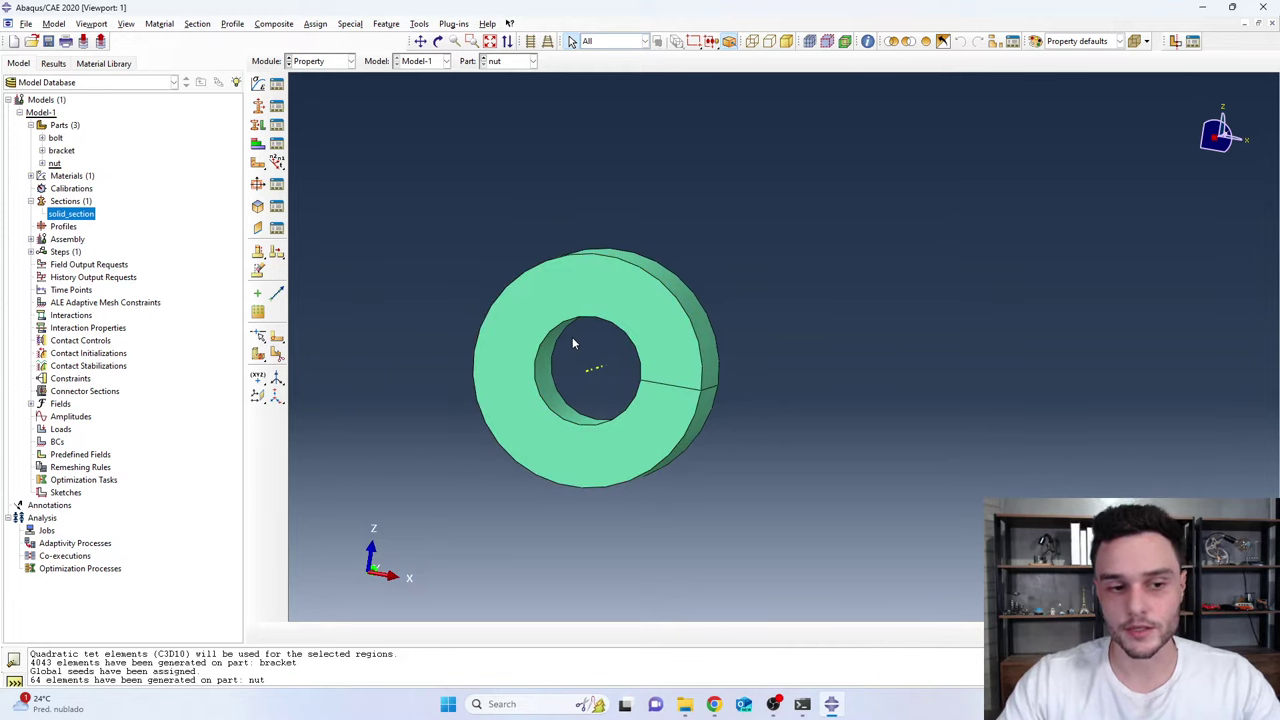
{"action": "left_click", "coordinate": [507, 62]}
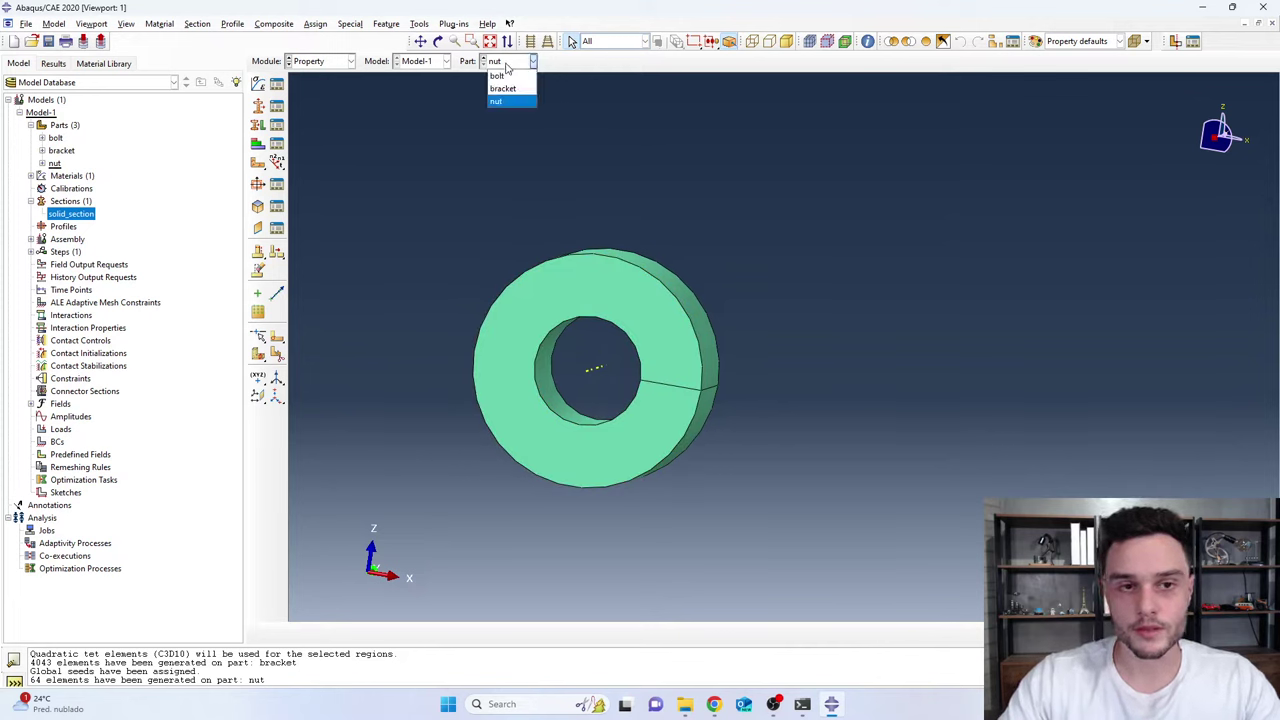
{"action": "left_click", "coordinate": [506, 88]}
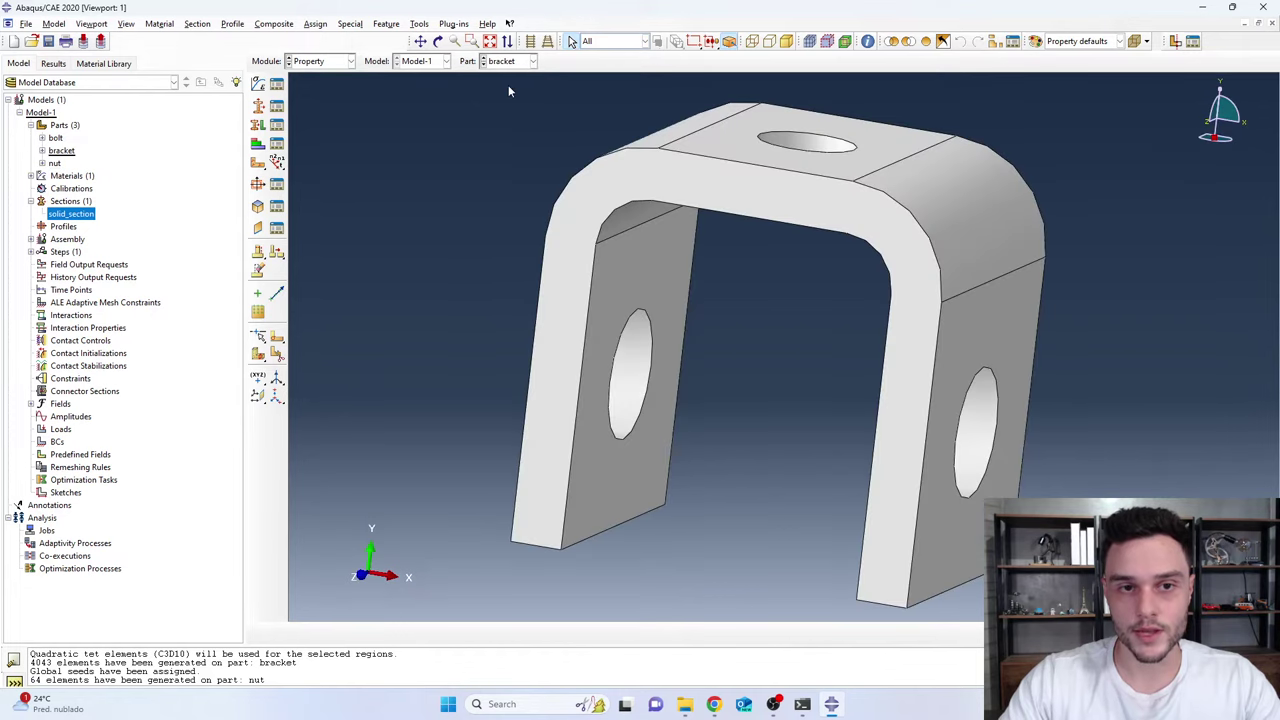
{"action": "scroll", "coordinate": [400, 160], "scroll_direction": "down", "scroll_amount": 2}
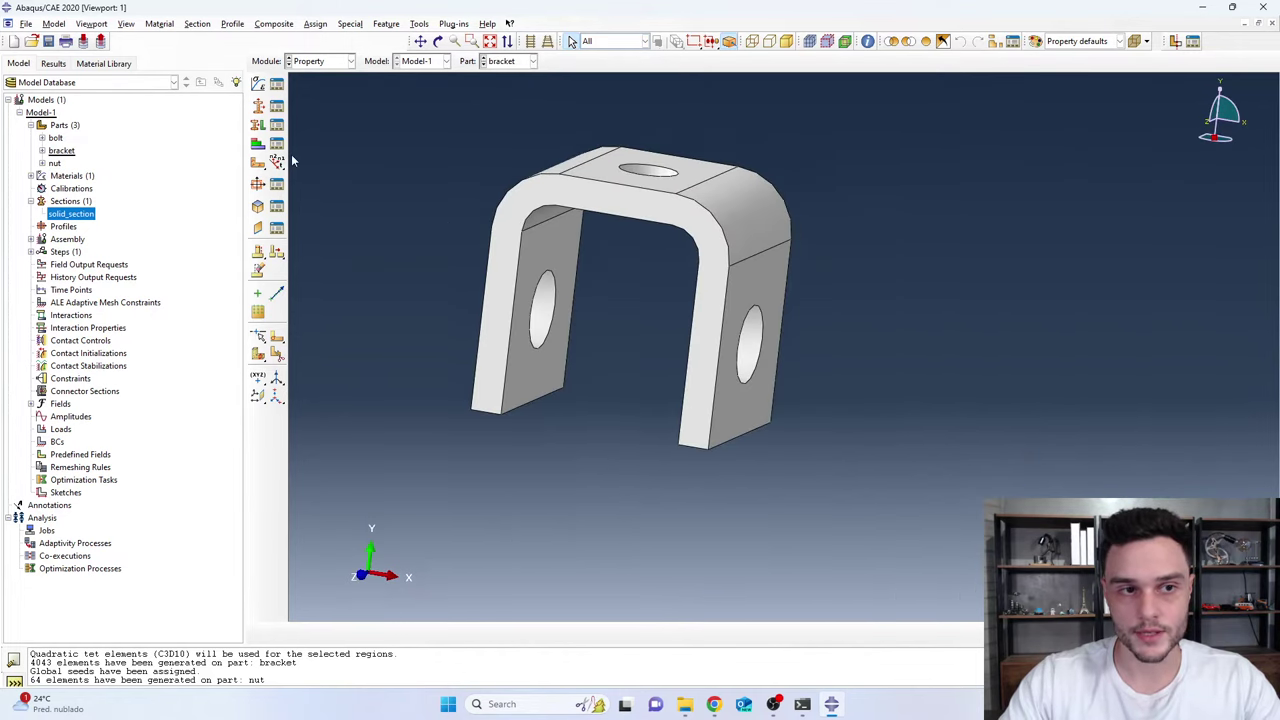
{"action": "left_click", "coordinate": [258, 124]}
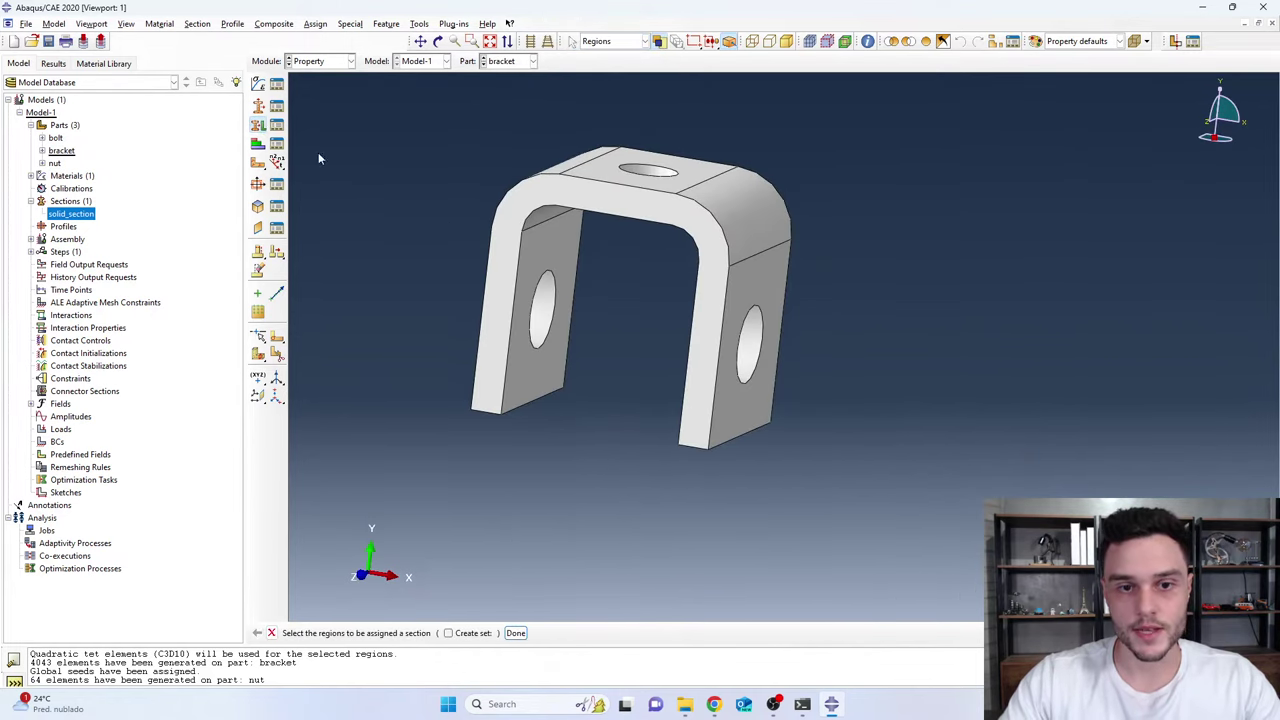
{"action": "left_click", "coordinate": [640, 200]}
{"action": "middle_click", "coordinate": [640, 200]}
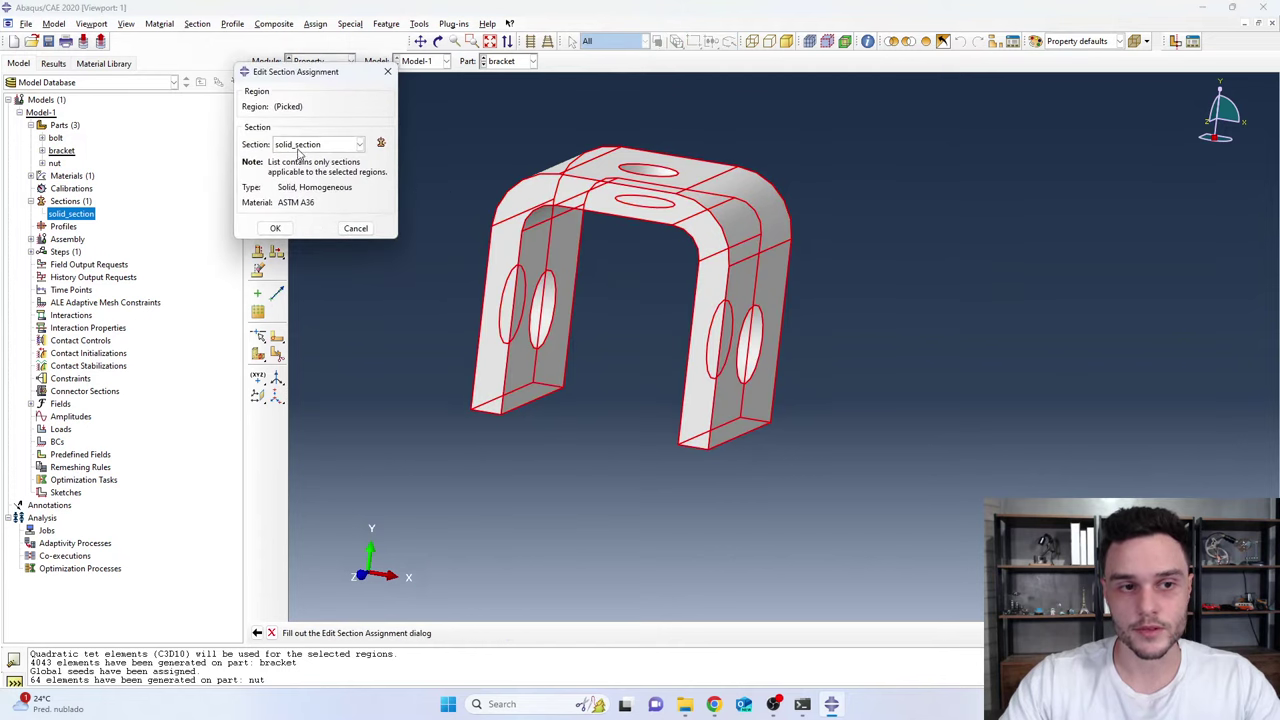
{"action": "left_click", "coordinate": [356, 228]}
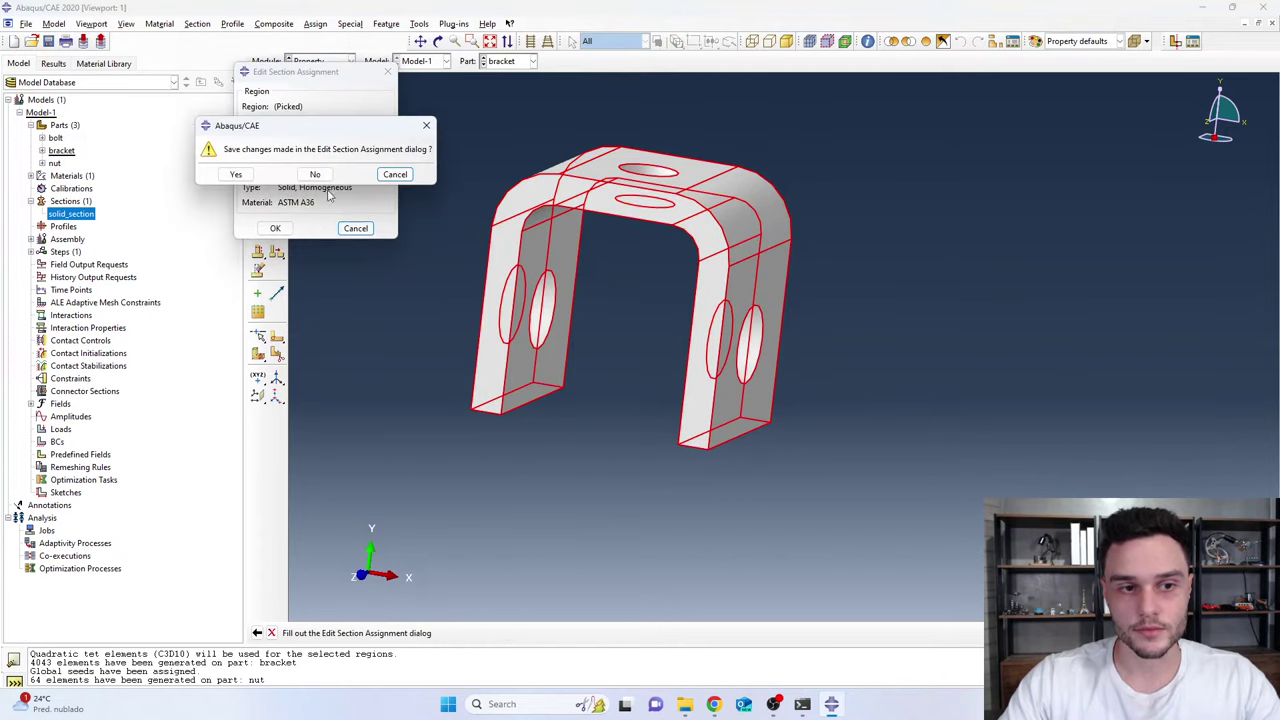
{"action": "left_click", "coordinate": [394, 175]}
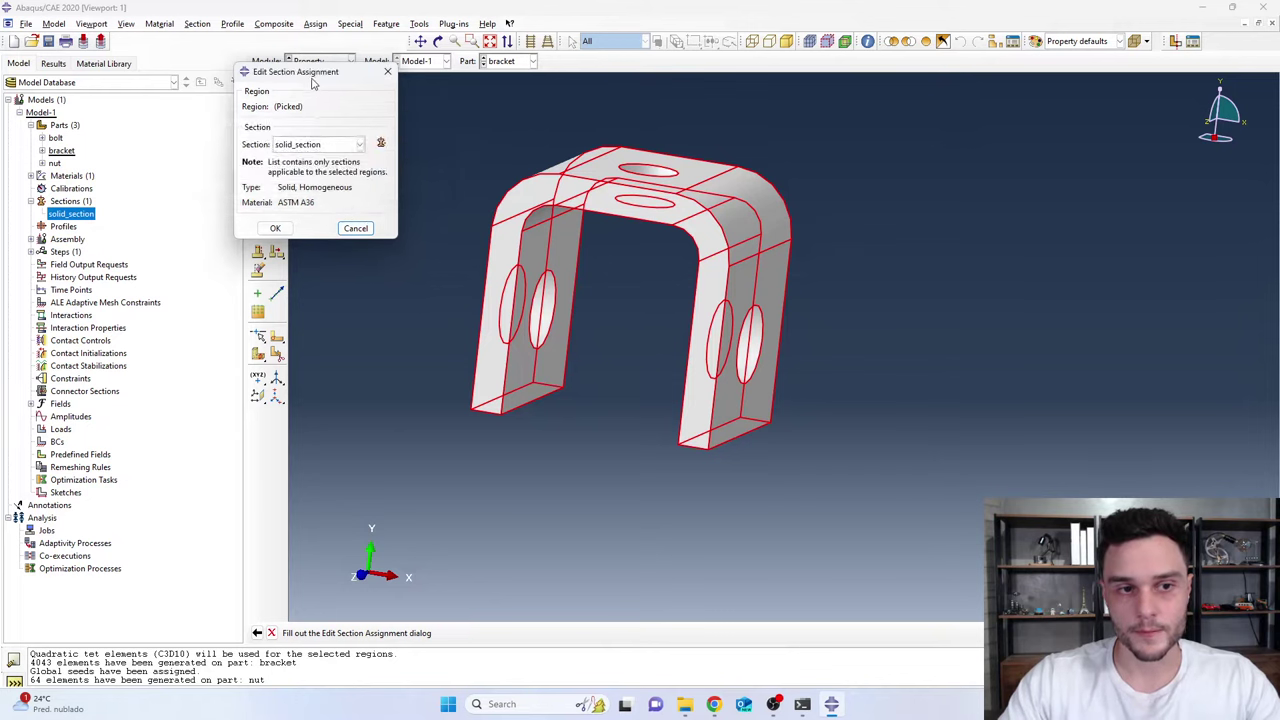
{"action": "left_click_drag", "start_coordinate": [311, 77], "coordinate": [334, 126]}
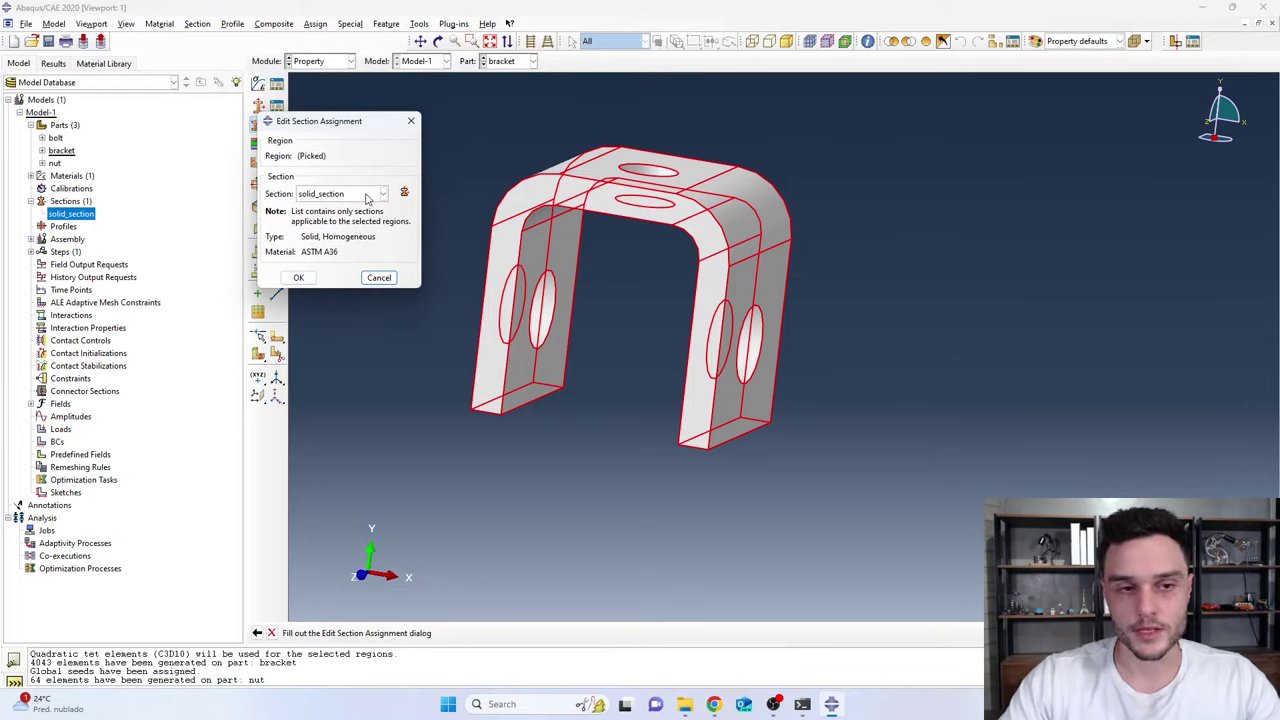
{"action": "left_click", "coordinate": [299, 278]}
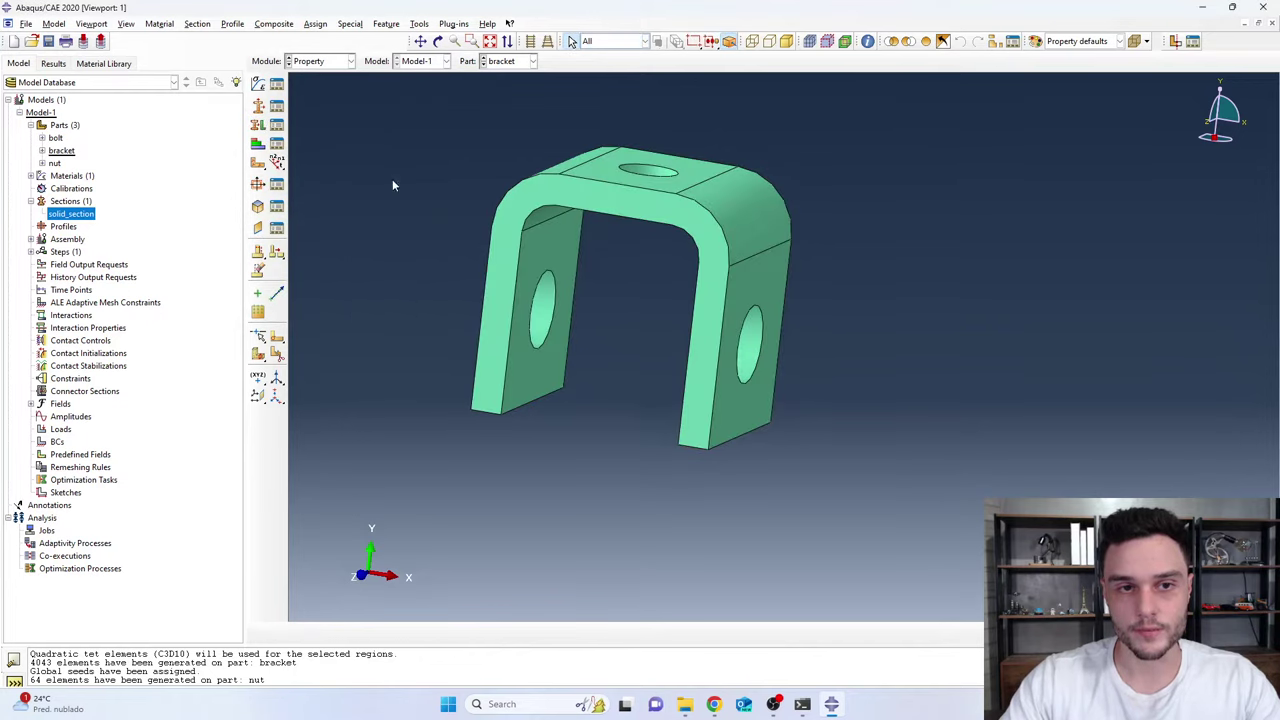
Switch to the bolt part and assign solid_section to the entire bolt
{"action": "left_click", "coordinate": [507, 61]}
{"action": "left_click", "coordinate": [507, 76]}
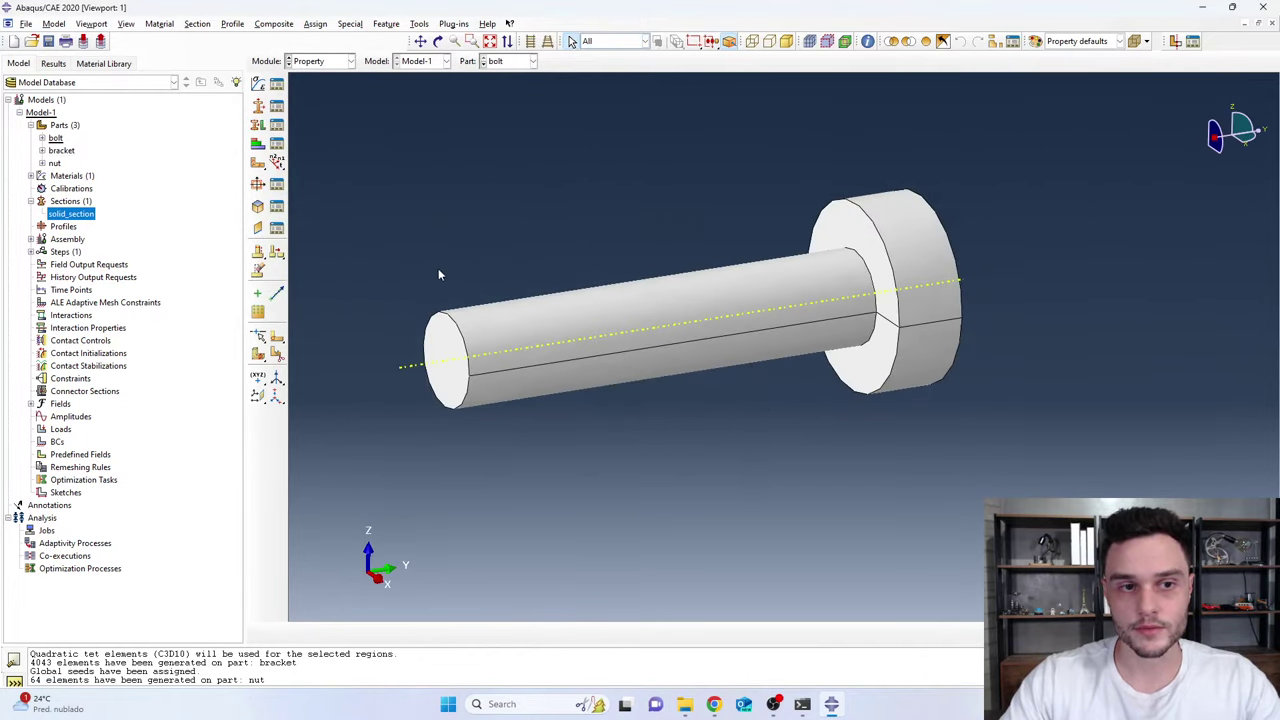
{"action": "left_click", "coordinate": [258, 124]}
{"action": "left_click", "coordinate": [540, 297]}
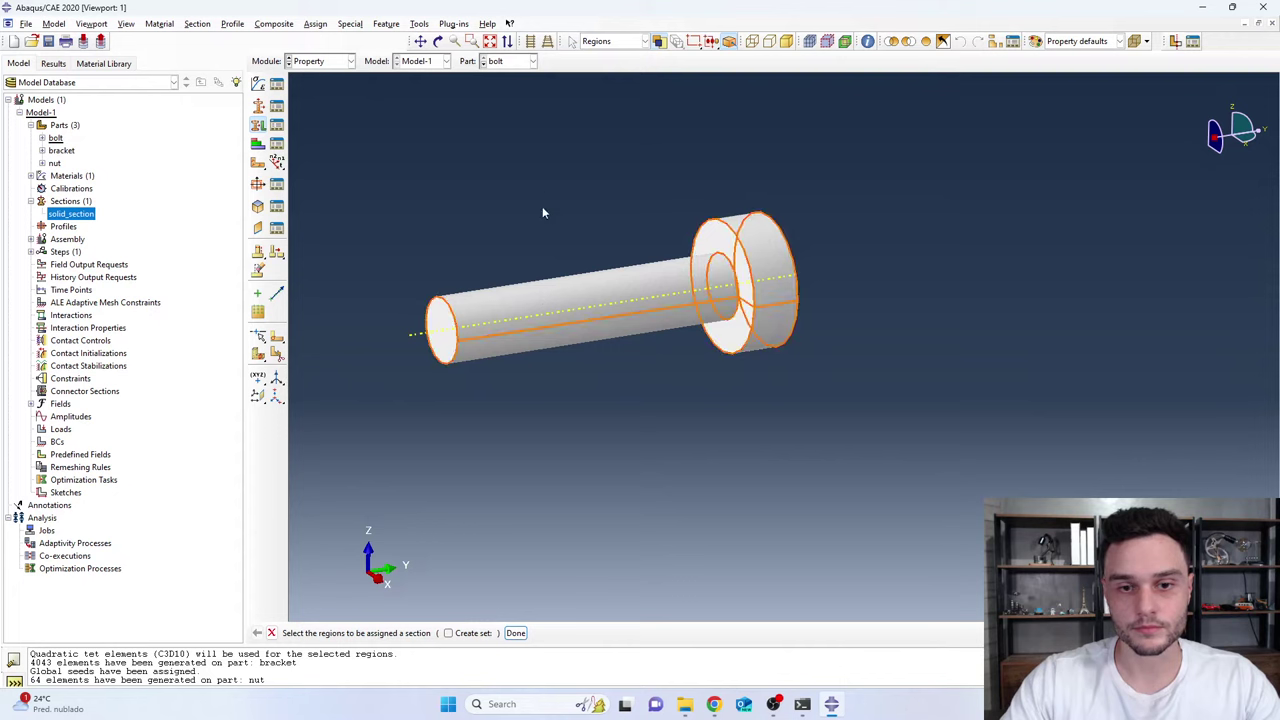
{"action": "middle_click", "coordinate": [543, 208]}
{"action": "left_click", "coordinate": [299, 278]}
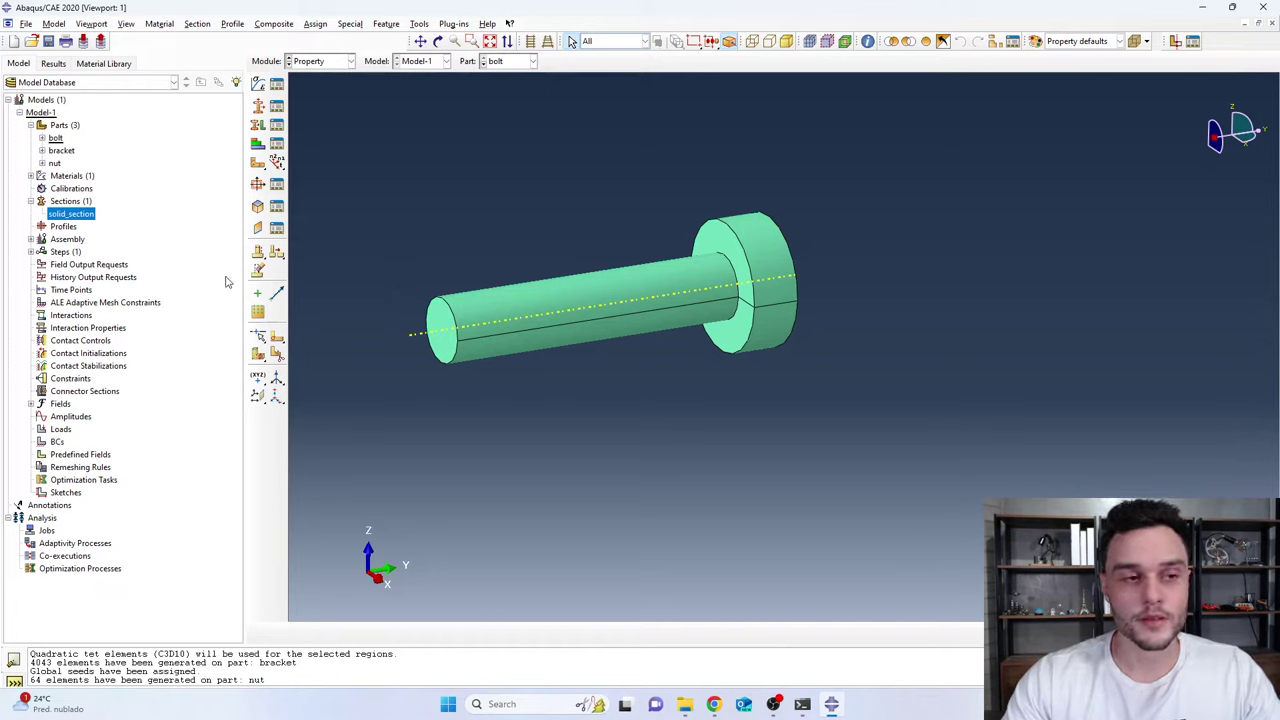
Create dependent instances of the bolt, bracket and nut parts together in the assembly
{"action": "left_click", "coordinate": [68, 240]}
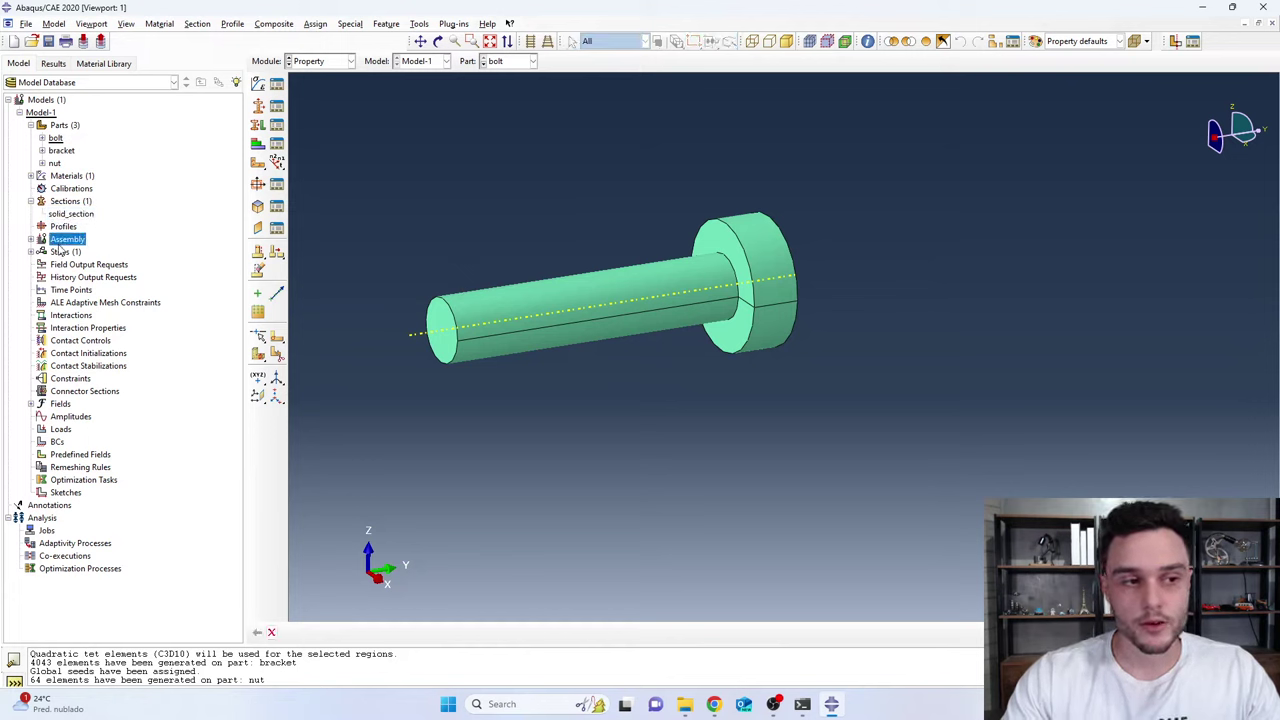
{"action": "left_click", "coordinate": [31, 240]}
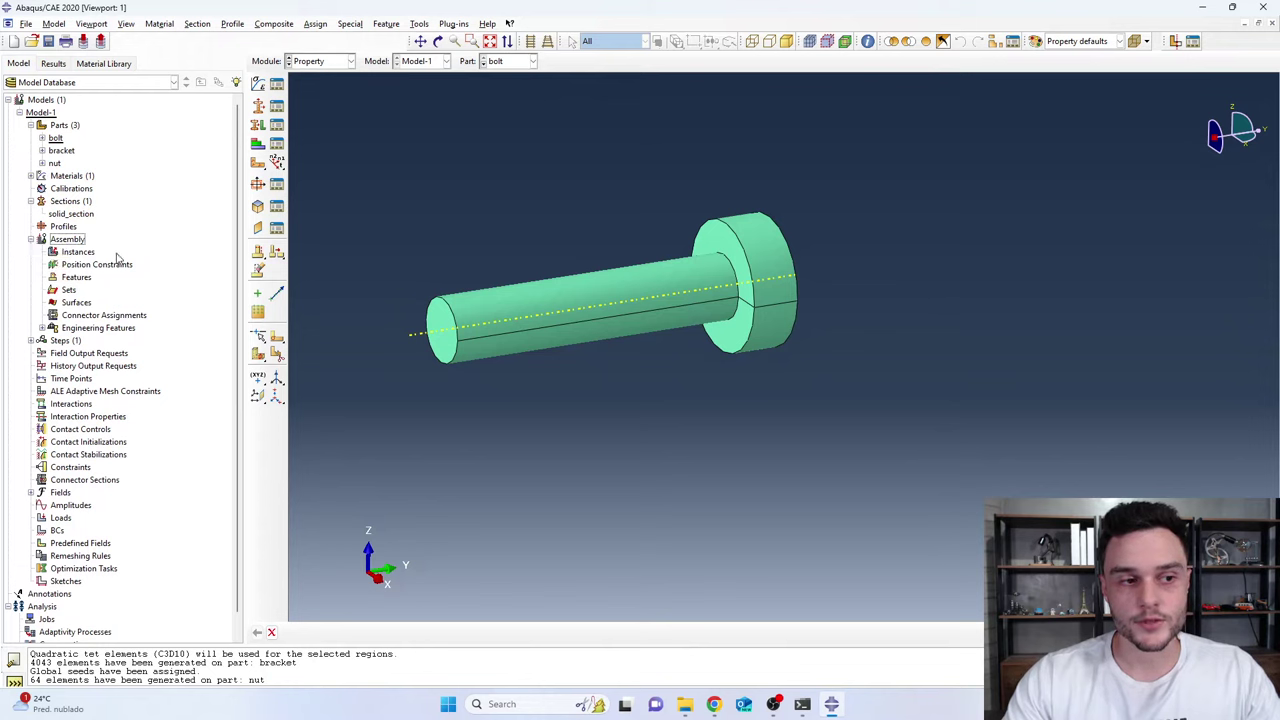
{"action": "left_click", "coordinate": [60, 242]}
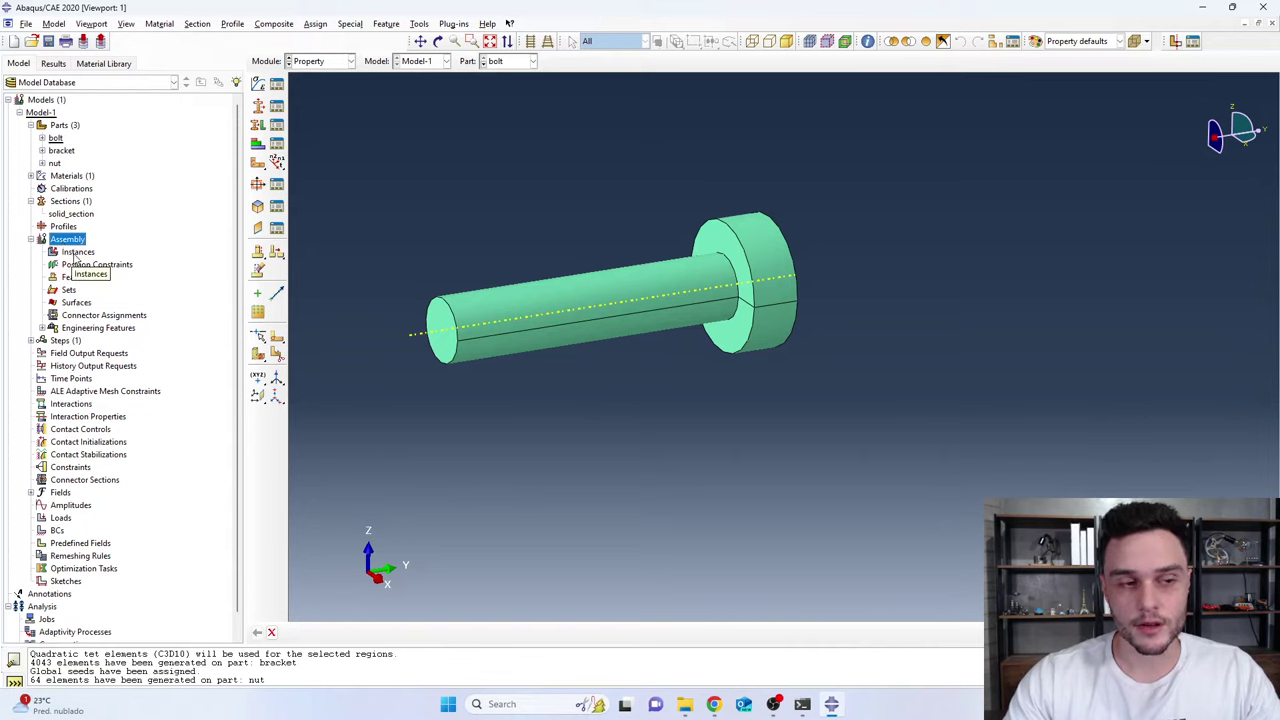
{"action": "double_click", "coordinate": [76, 253]}
{"action": "left_click_drag", "start_coordinate": [176, 164], "coordinate": [301, 95]}
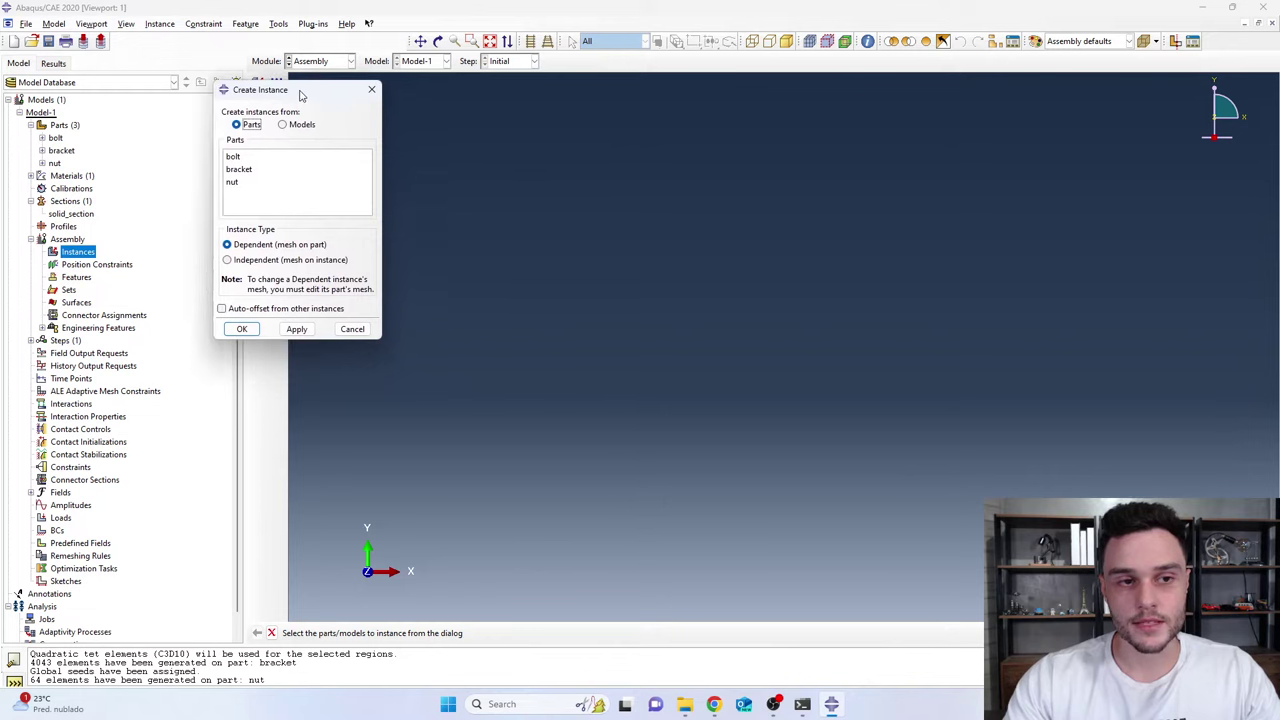
{"action": "left_click", "coordinate": [233, 157]}
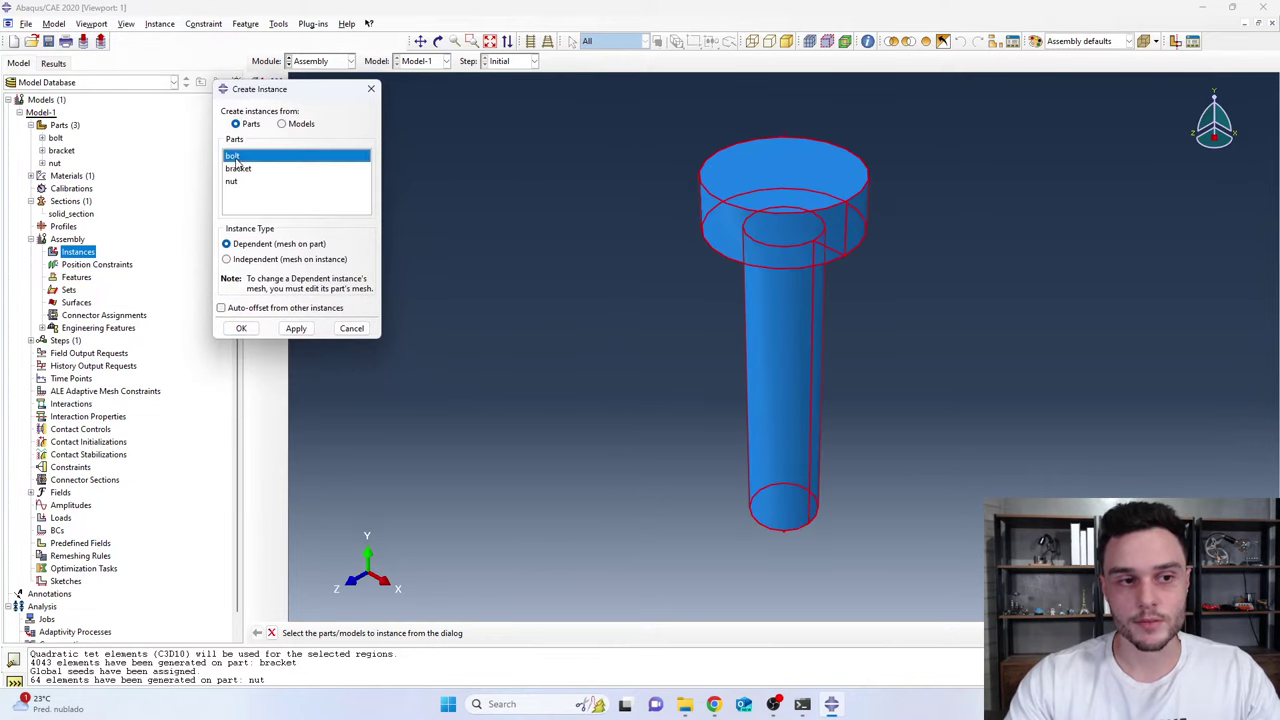
{"action": "left_click", "coordinate": [240, 170]}
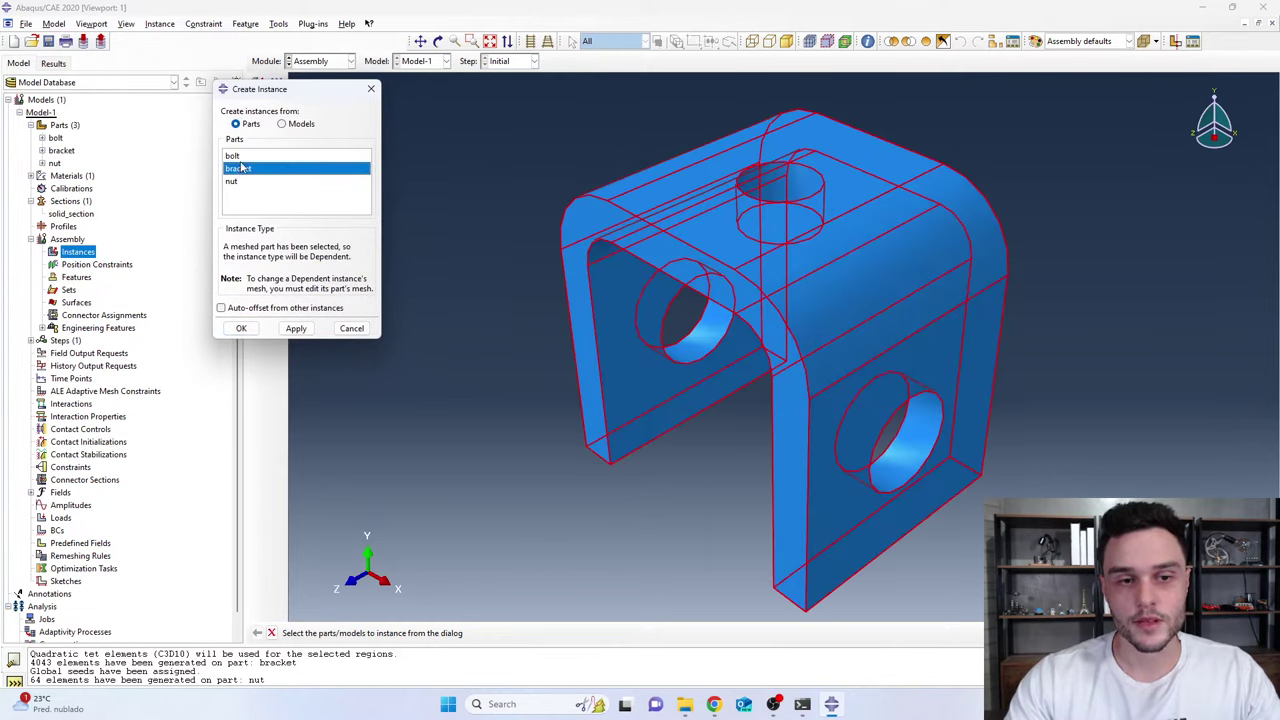
{"action": "left_click", "coordinate": [238, 157]}
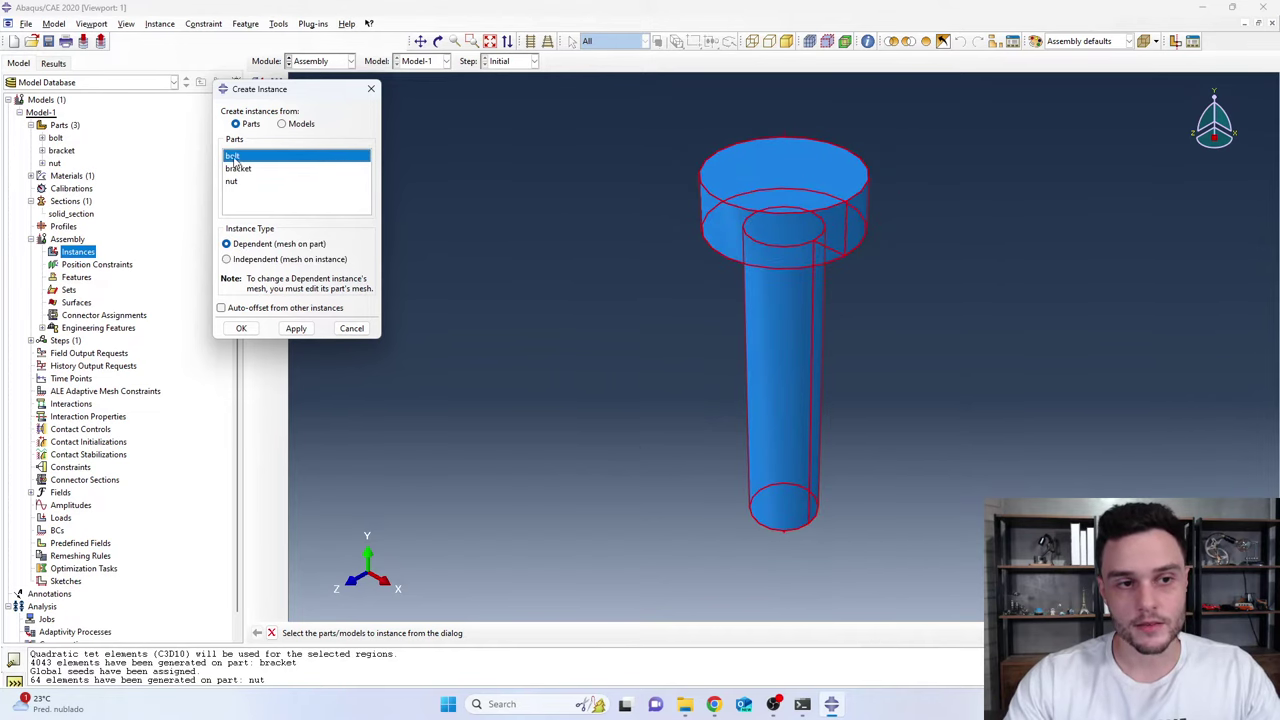
{"action": "left_click", "coordinate": [236, 183], "text": "shift"}
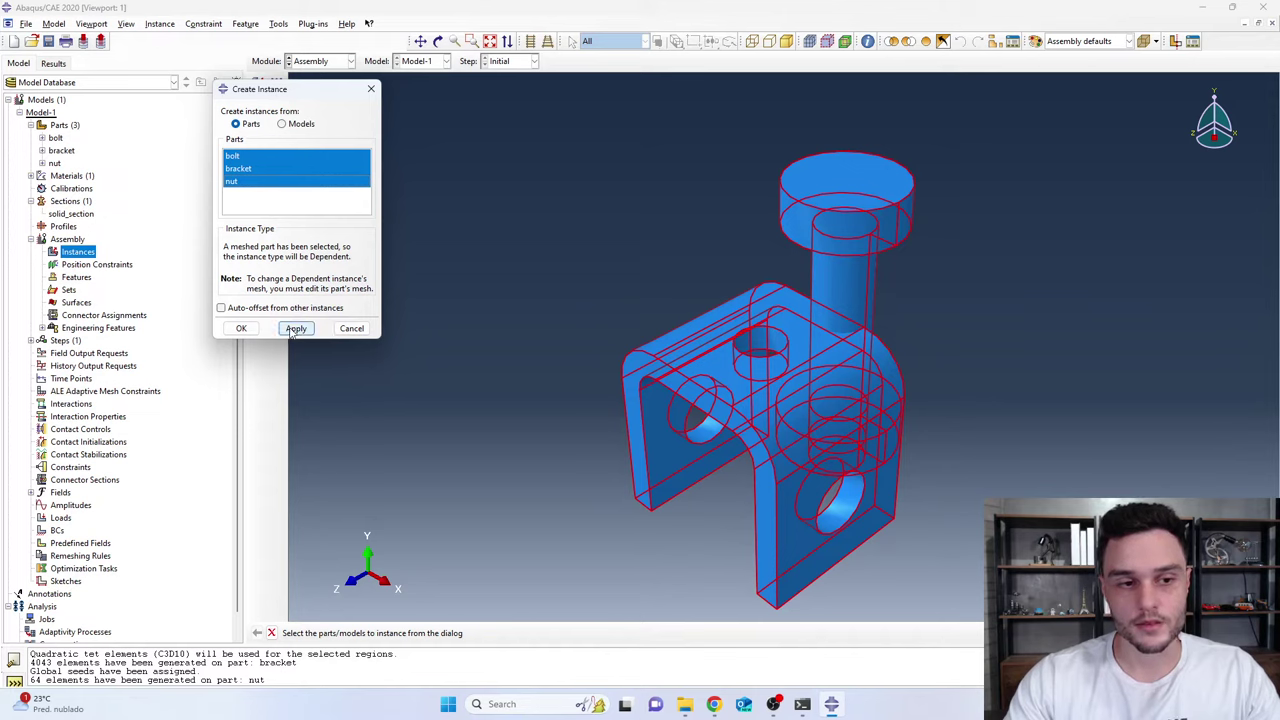
{"action": "left_click", "coordinate": [242, 329]}
Add a coaxial constraint aligning the bolt shank with the hole in the bracket's side leg, flipping the bolt's direction
{"action": "middle_click_drag", "start_coordinate": [843, 251], "coordinate": [771, 314]}
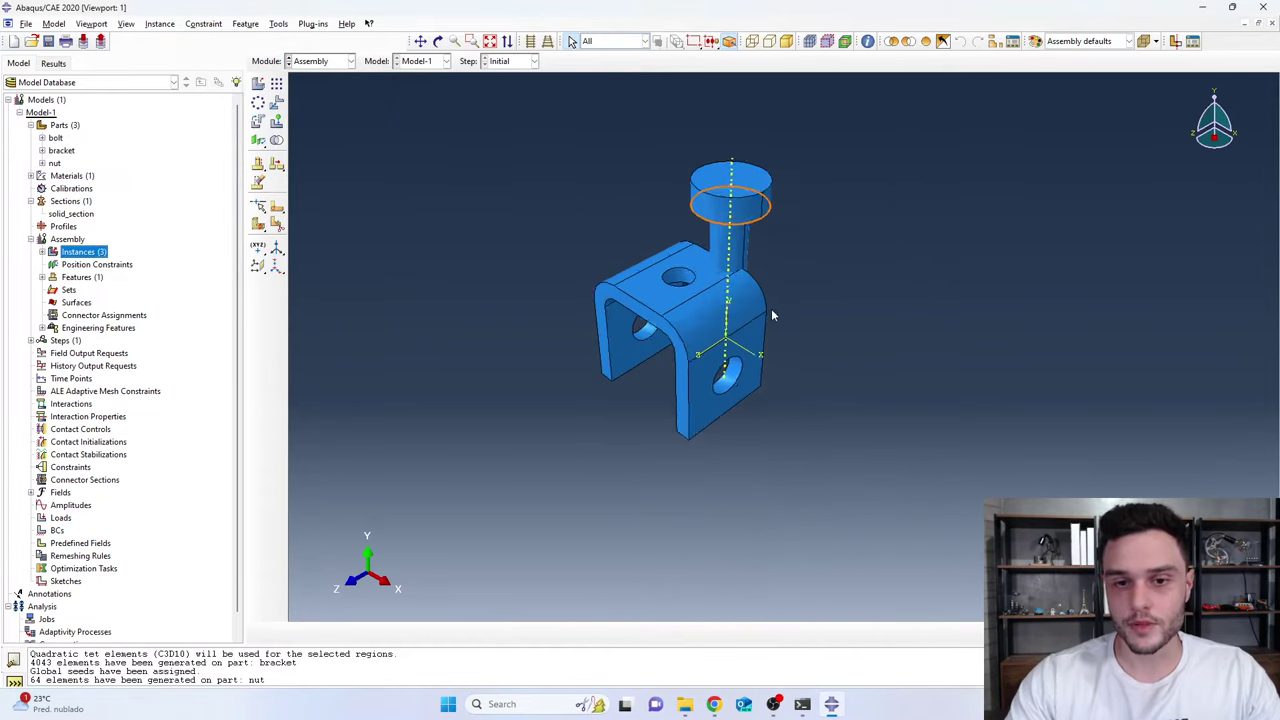
{"action": "scroll", "coordinate": [760, 260], "scroll_direction": "up", "scroll_amount": 5}
{"action": "middle_click_drag", "start_coordinate": [753, 226], "coordinate": [812, 385]}
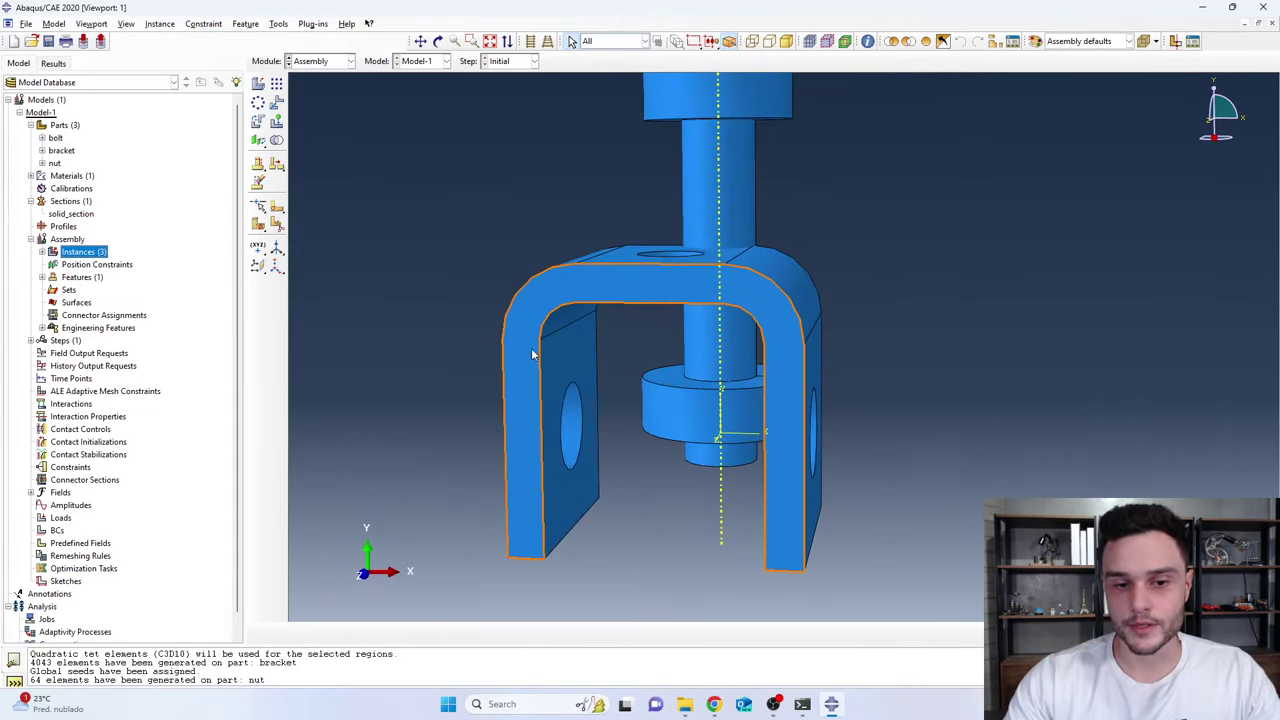
{"action": "scroll", "coordinate": [634, 93], "scroll_direction": "down", "scroll_amount": 2}
{"action": "scroll", "coordinate": [634, 93], "scroll_direction": "up", "scroll_amount": 3}
{"action": "middle_click_drag", "start_coordinate": [741, 232], "coordinate": [745, 258]}
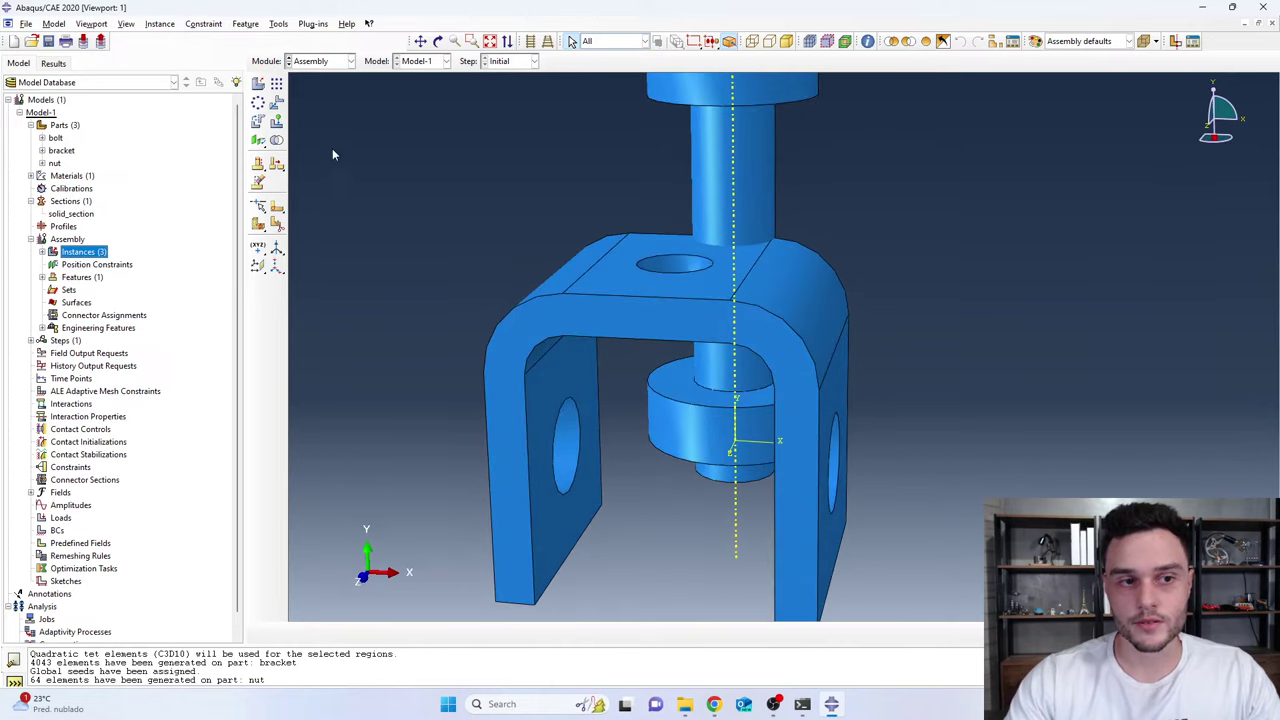
{"action": "left_click", "coordinate": [263, 145]}
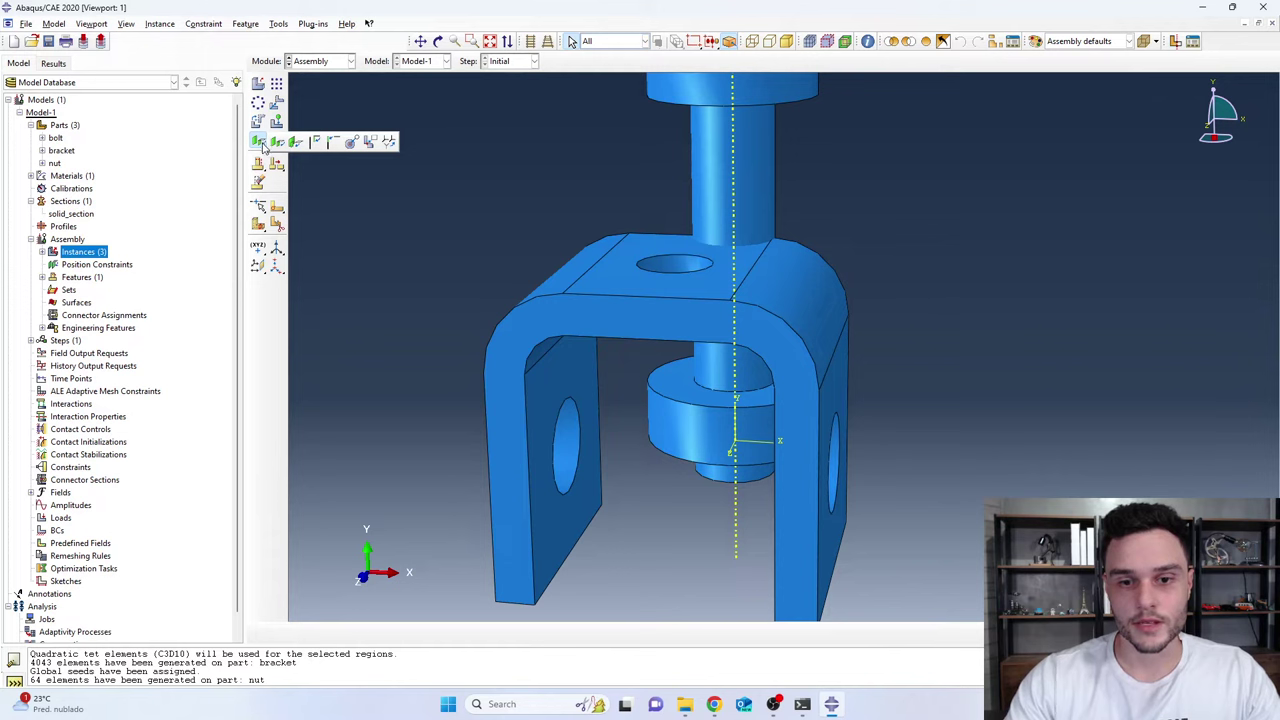
{"action": "left_click", "coordinate": [263, 143]}
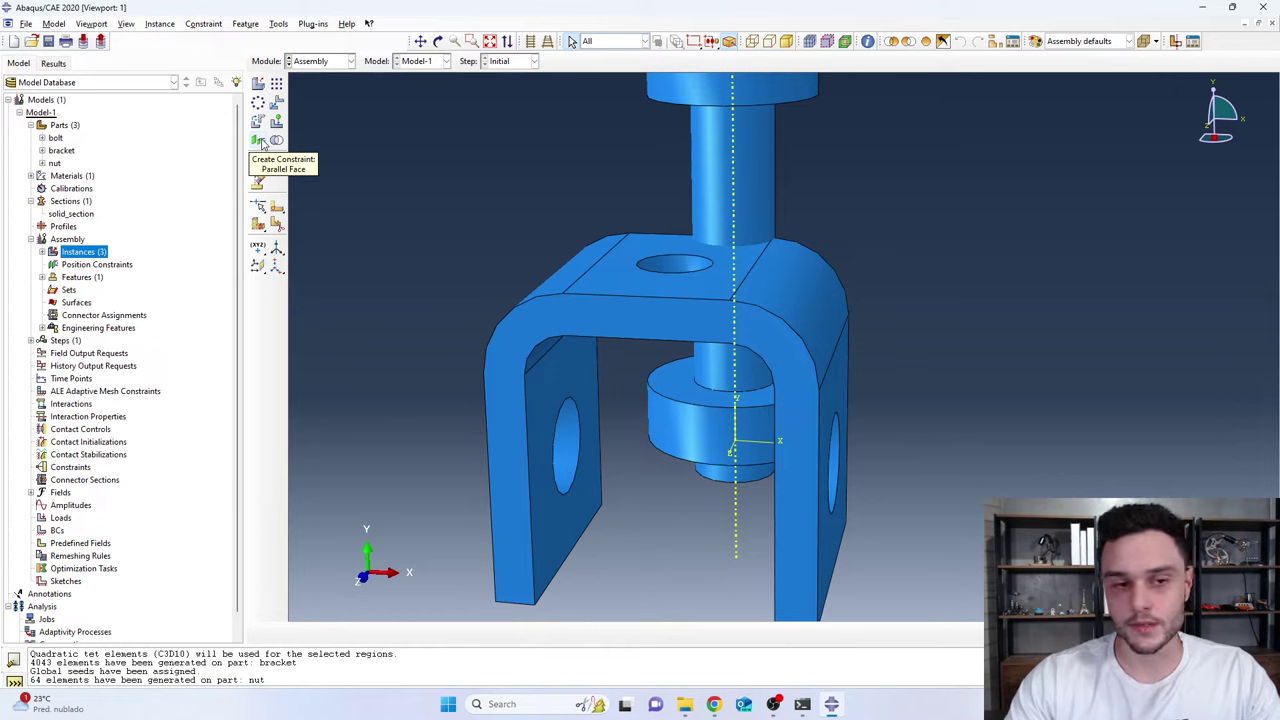
{"action": "left_click_drag", "start_coordinate": [262, 143], "coordinate": [307, 143]}
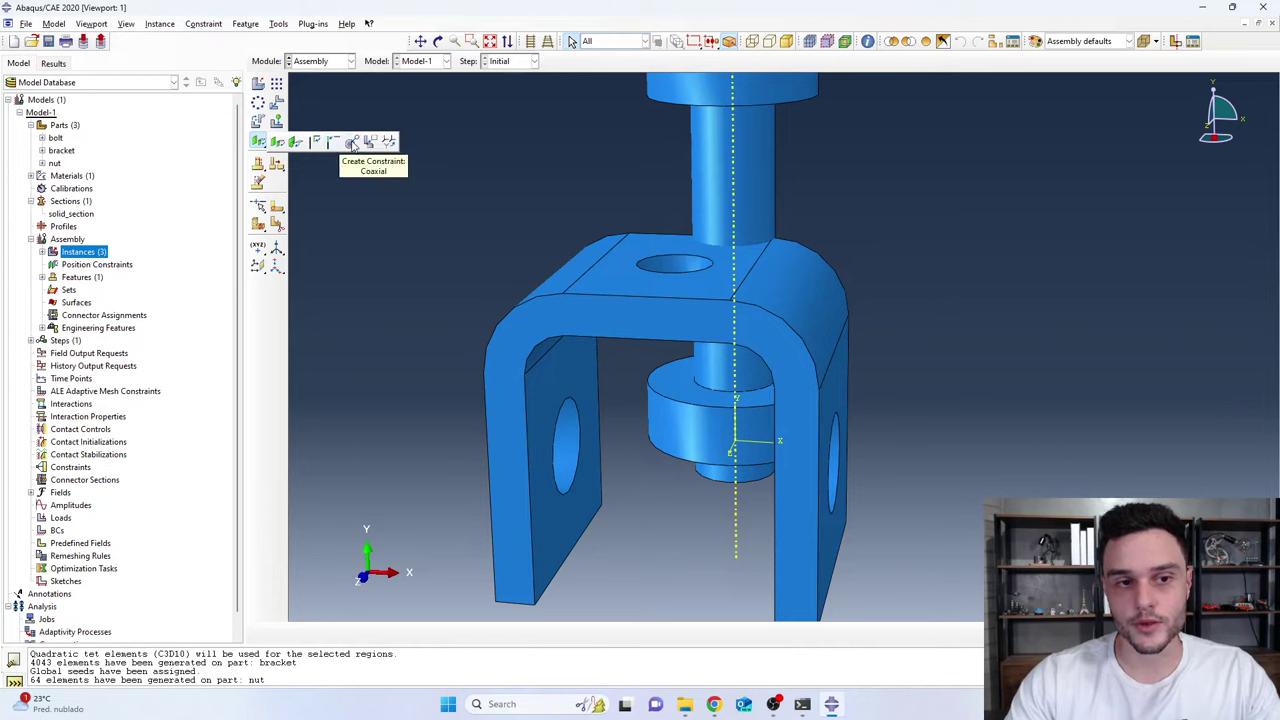
{"action": "left_click", "coordinate": [352, 144]}
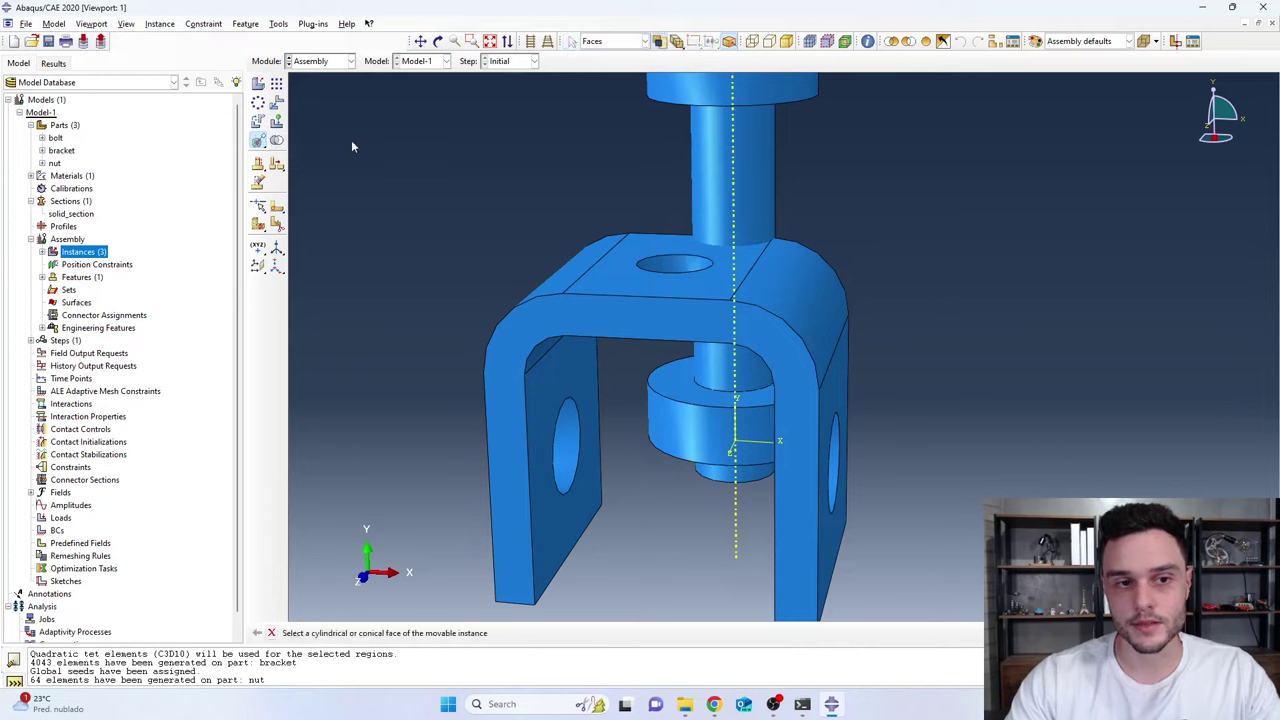
{"action": "left_click", "coordinate": [758, 153]}
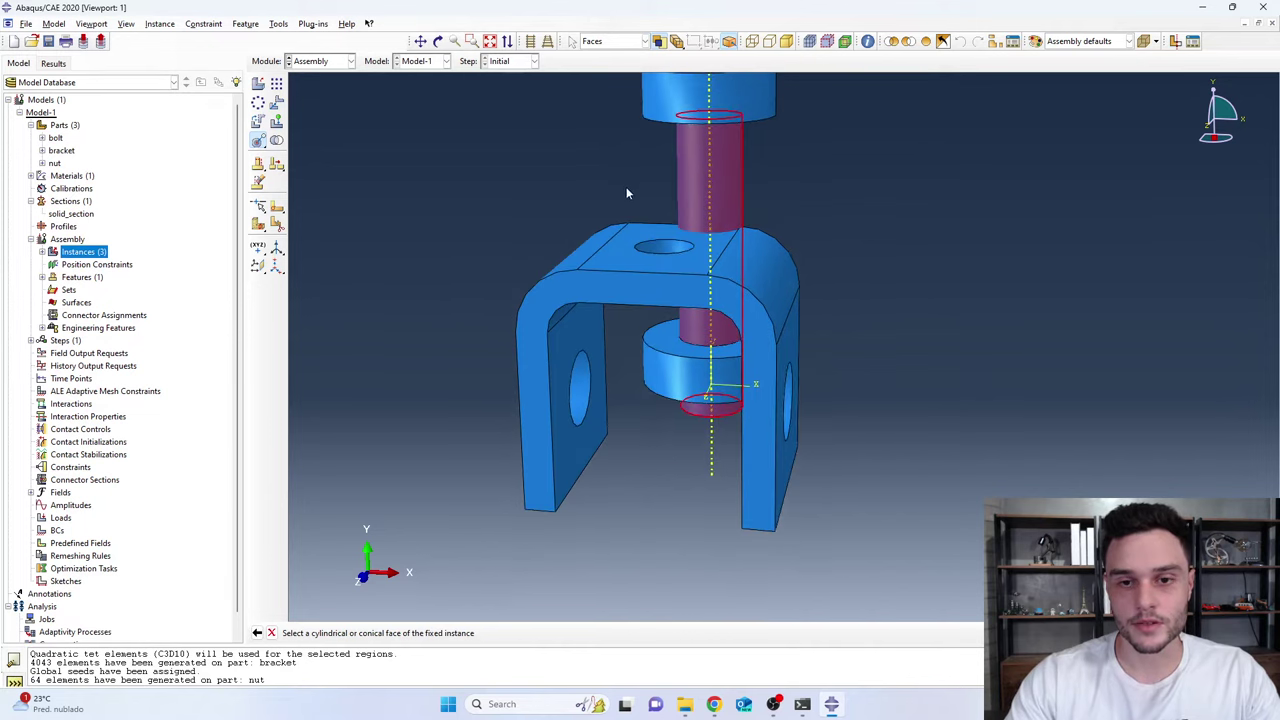
{"action": "left_click", "coordinate": [570, 422]}
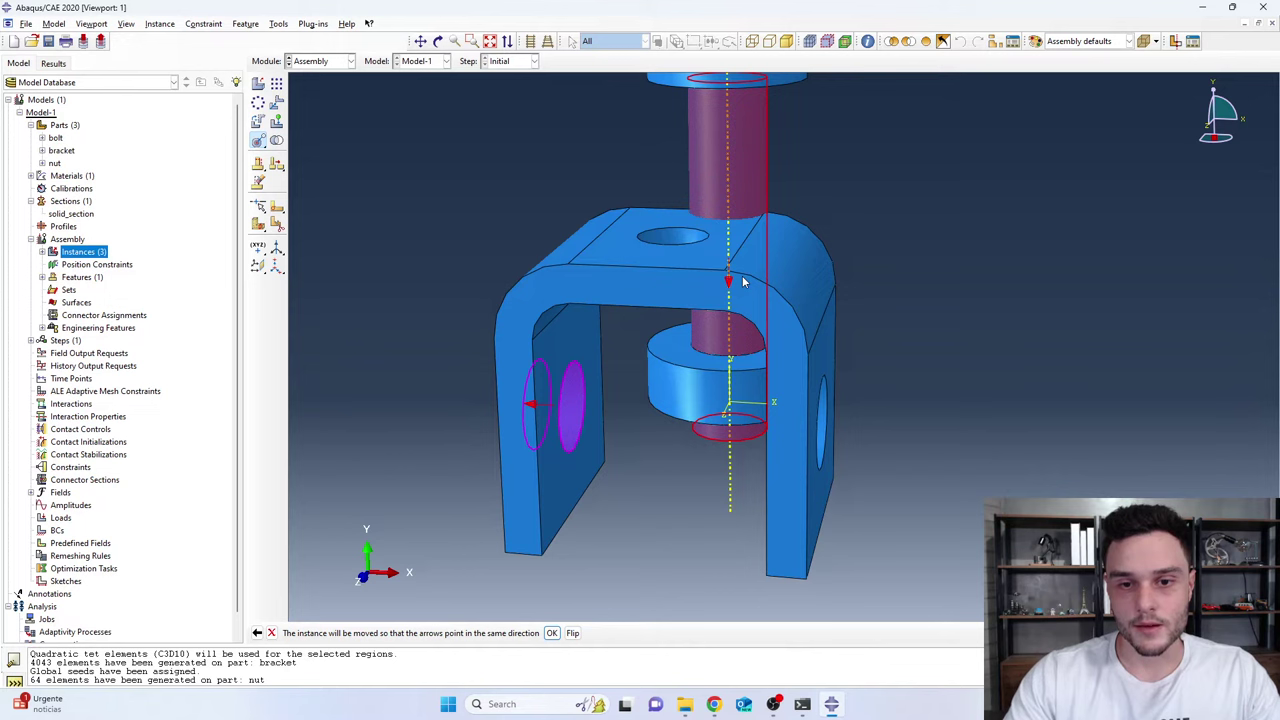
{"action": "left_click", "coordinate": [571, 634]}
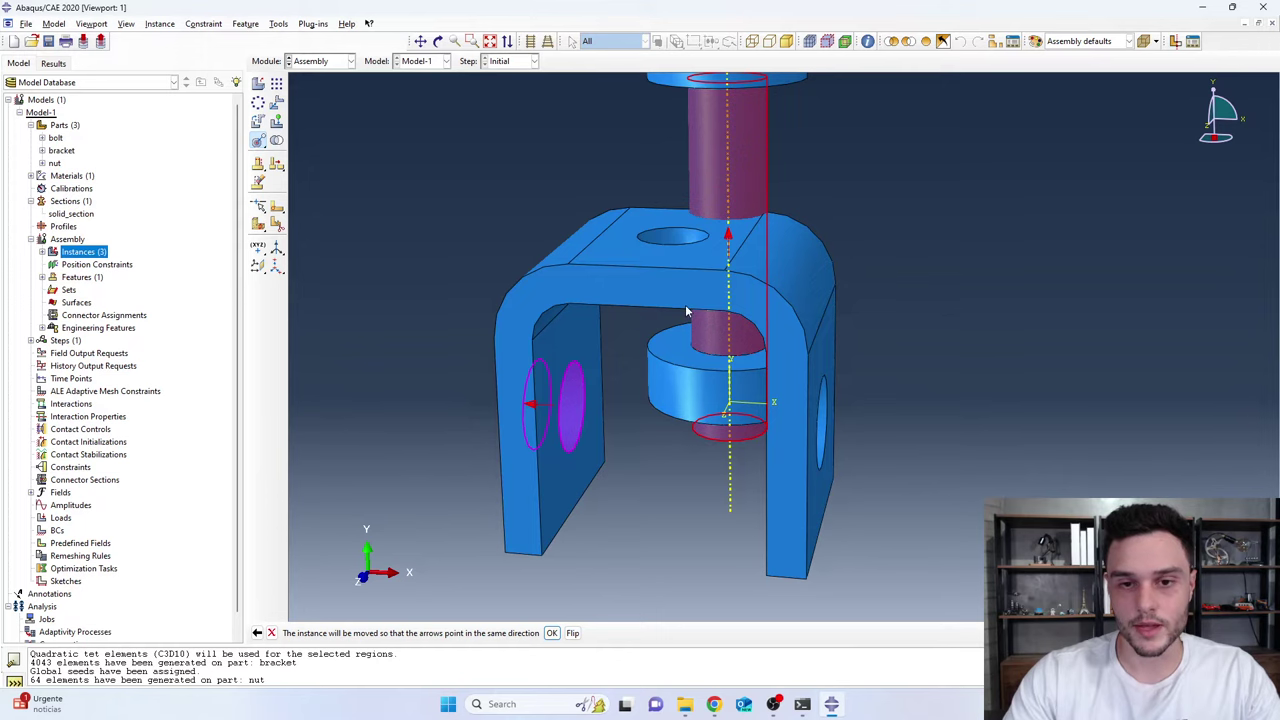
{"action": "left_click", "coordinate": [552, 633]}
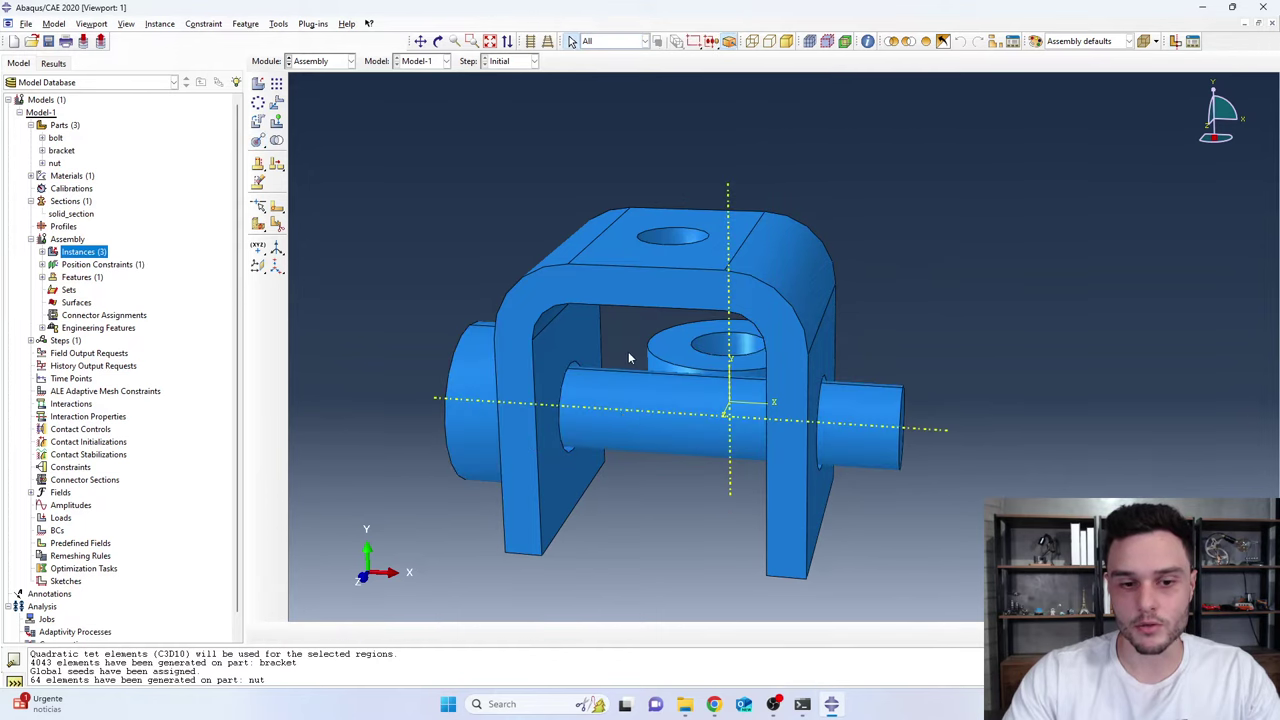
Examine the bolt's fit through the bracket holes and the gap under its head from several angles
{"action": "scroll", "coordinate": [533, 425], "scroll_direction": "up", "scroll_amount": 3}
{"action": "scroll", "coordinate": [660, 347], "scroll_direction": "up", "scroll_amount": 3}
{"action": "left_click_drag", "start_coordinate": [664, 345], "coordinate": [640, 320], "text": "ctrl+alt"}
{"action": "scroll", "coordinate": [612, 305], "scroll_direction": "down", "scroll_amount": 3}
{"action": "scroll", "coordinate": [612, 305], "scroll_direction": "down", "scroll_amount": 3}
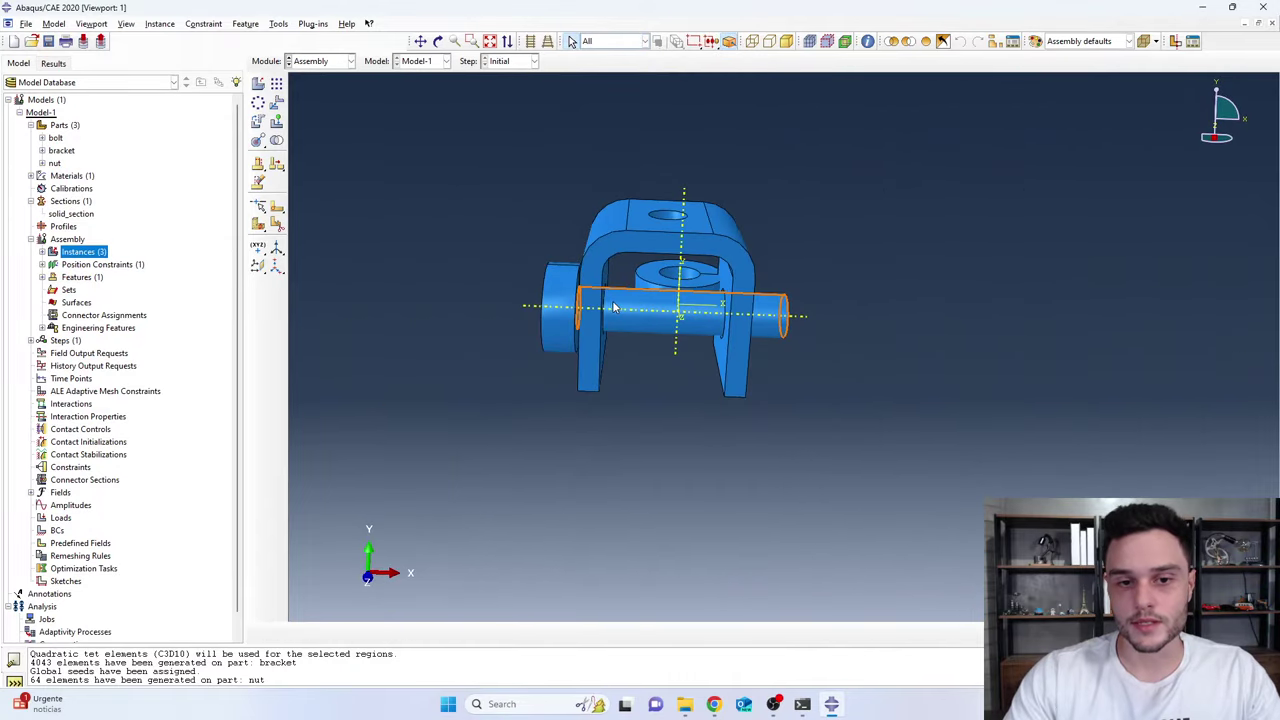
{"action": "scroll", "coordinate": [615, 307], "scroll_direction": "up", "scroll_amount": 3}
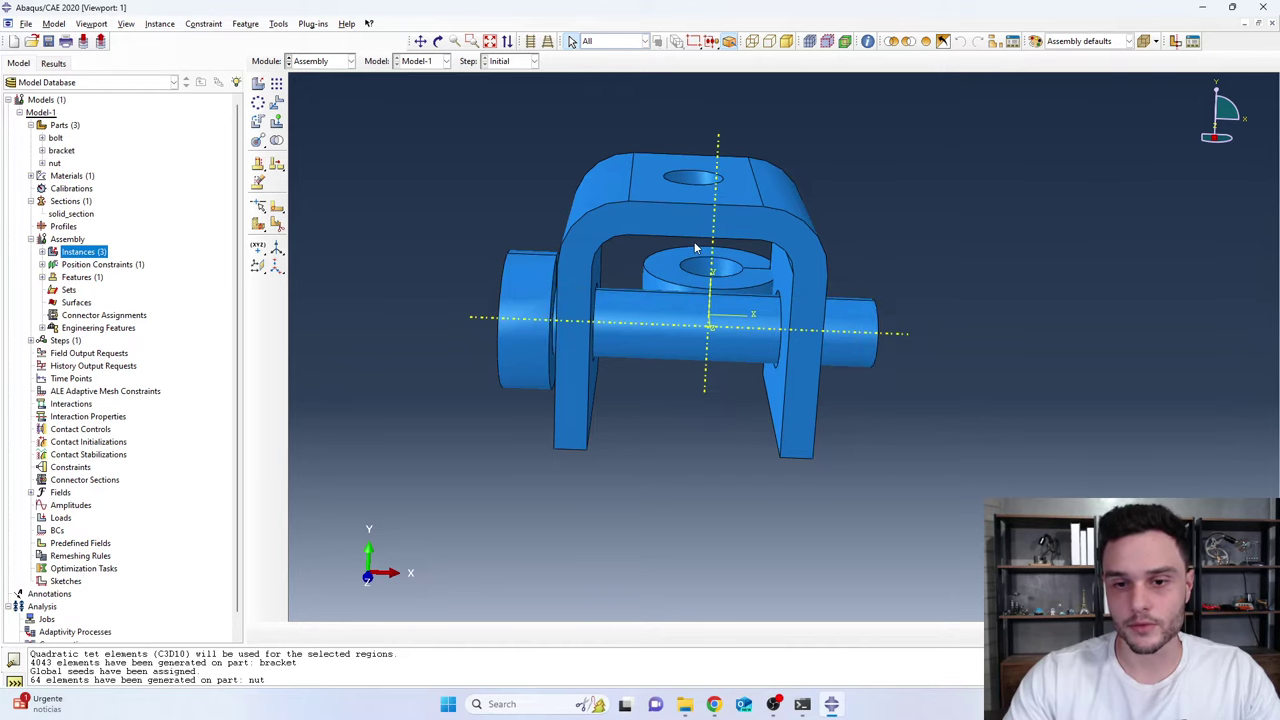
{"action": "mouse_move", "coordinate": [642, 326]}
{"action": "left_mouse_down", "text": "ctrl+alt"}
{"action": "mouse_move", "coordinate": [655, 322]}
{"action": "mouse_move", "coordinate": [630, 318]}
{"action": "left_mouse_up", "text": "ctrl+alt"}
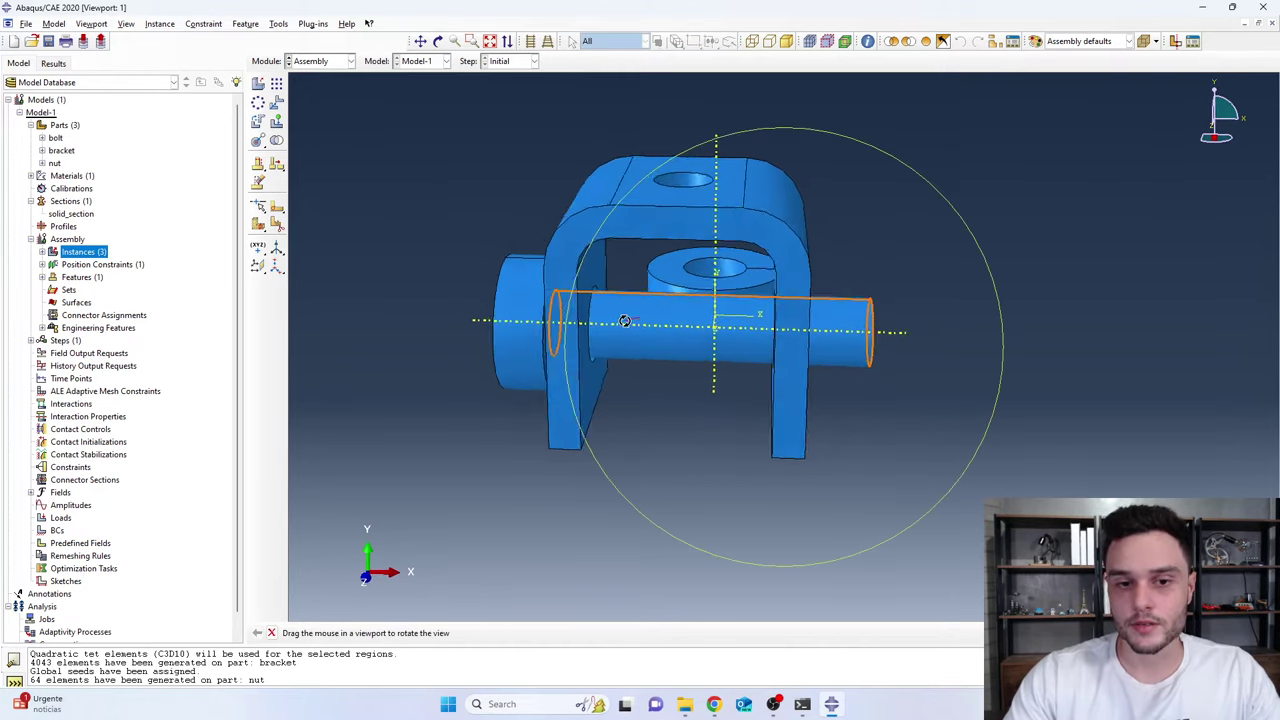
{"action": "scroll", "coordinate": [620, 314], "scroll_direction": "up", "scroll_amount": 3}
{"action": "scroll", "coordinate": [688, 359], "scroll_direction": "down", "scroll_amount": 3}
{"action": "left_click_drag", "start_coordinate": [686, 345], "coordinate": [740, 330], "text": "ctrl+alt"}
Add a face-to-face constraint between the underside of the bolt head and the adjacent outer bracket face, with direction flipped and 0.0 distance
{"action": "left_click", "coordinate": [262, 145]}
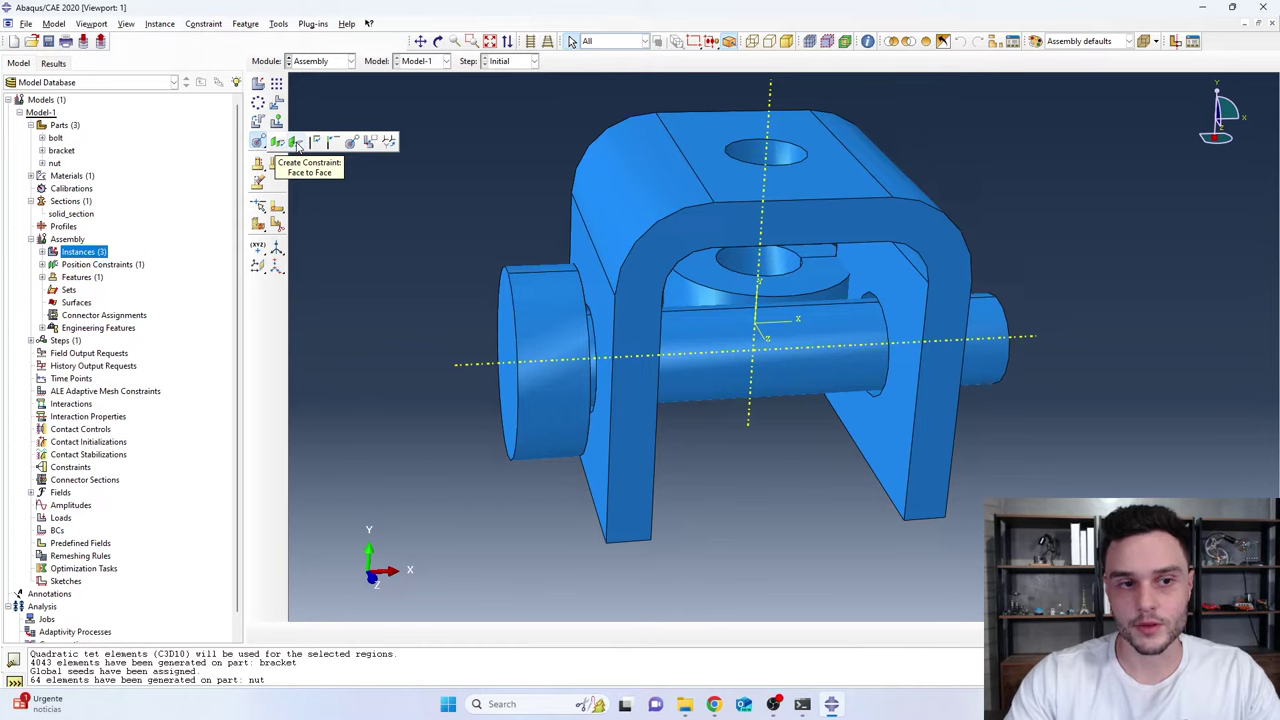
{"action": "left_click", "coordinate": [297, 143]}
{"action": "left_click_drag", "start_coordinate": [694, 354], "coordinate": [540, 323], "text": "ctrl+alt"}
{"action": "scroll", "coordinate": [585, 305], "scroll_direction": "up", "scroll_amount": 5}
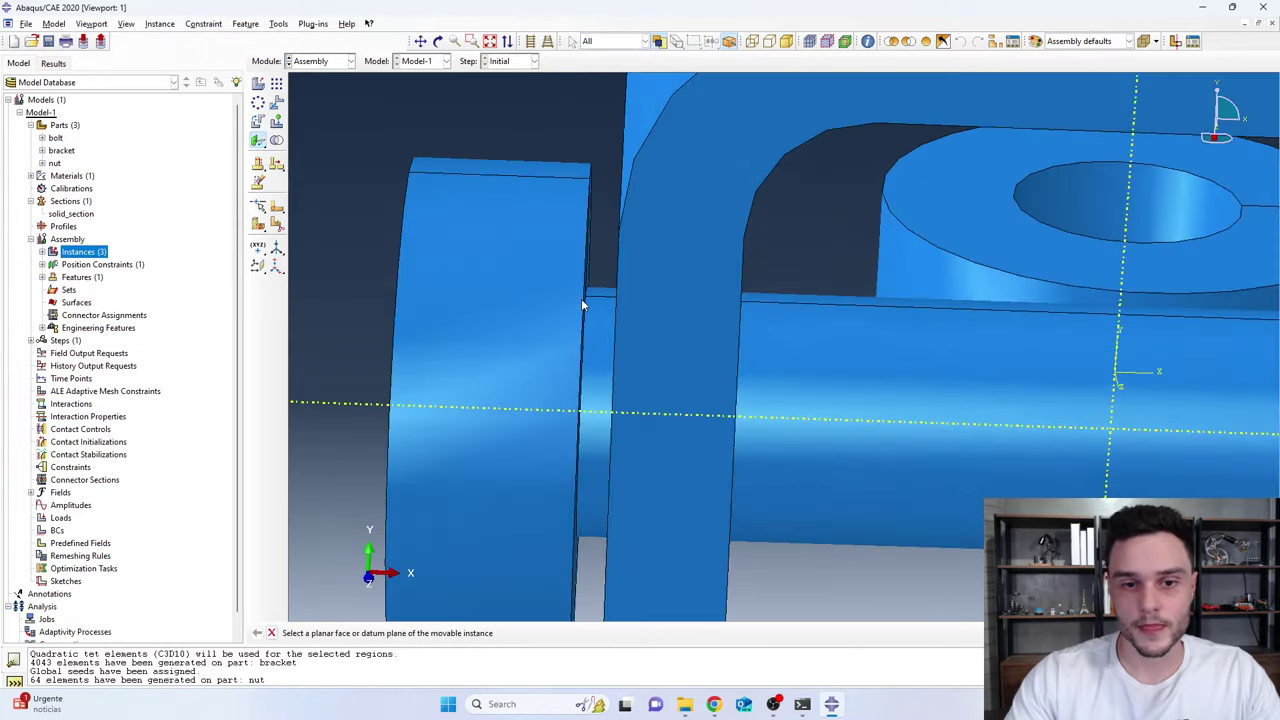
{"action": "key", "text": "Escape"}
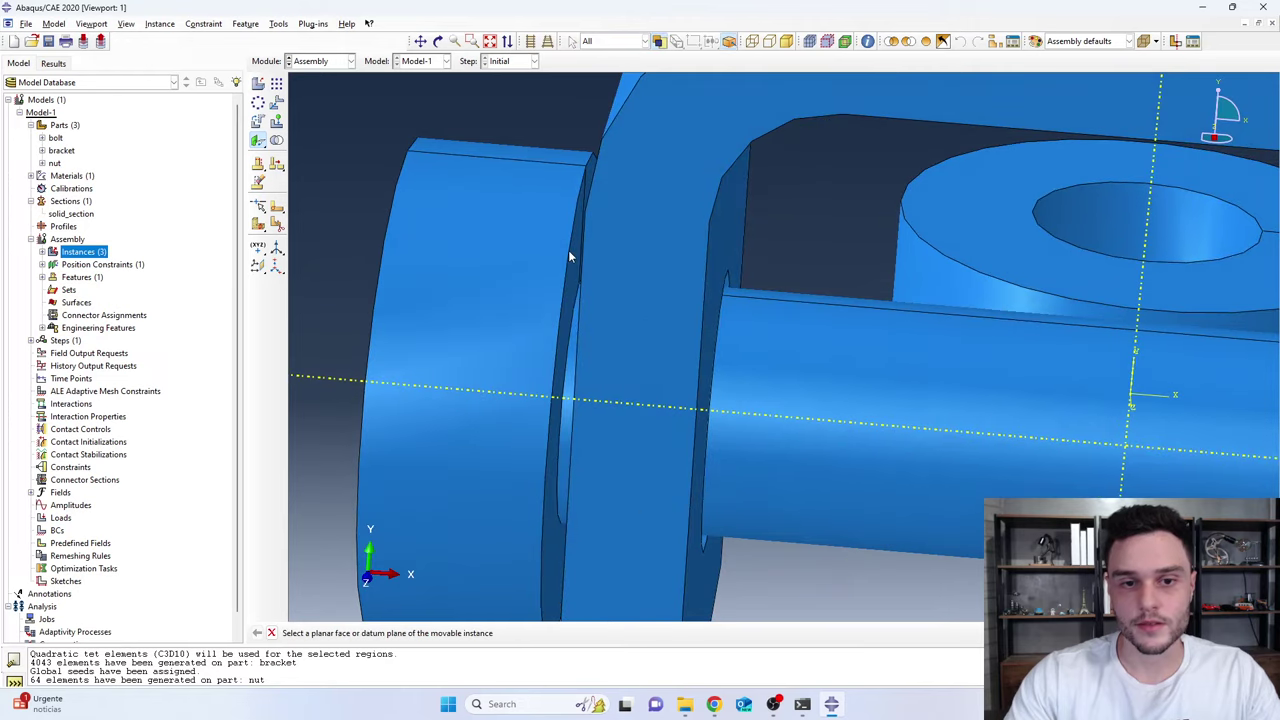
{"action": "left_click_drag", "start_coordinate": [602, 284], "coordinate": [700, 330], "text": "ctrl+alt"}
{"action": "left_click", "coordinate": [657, 280]}
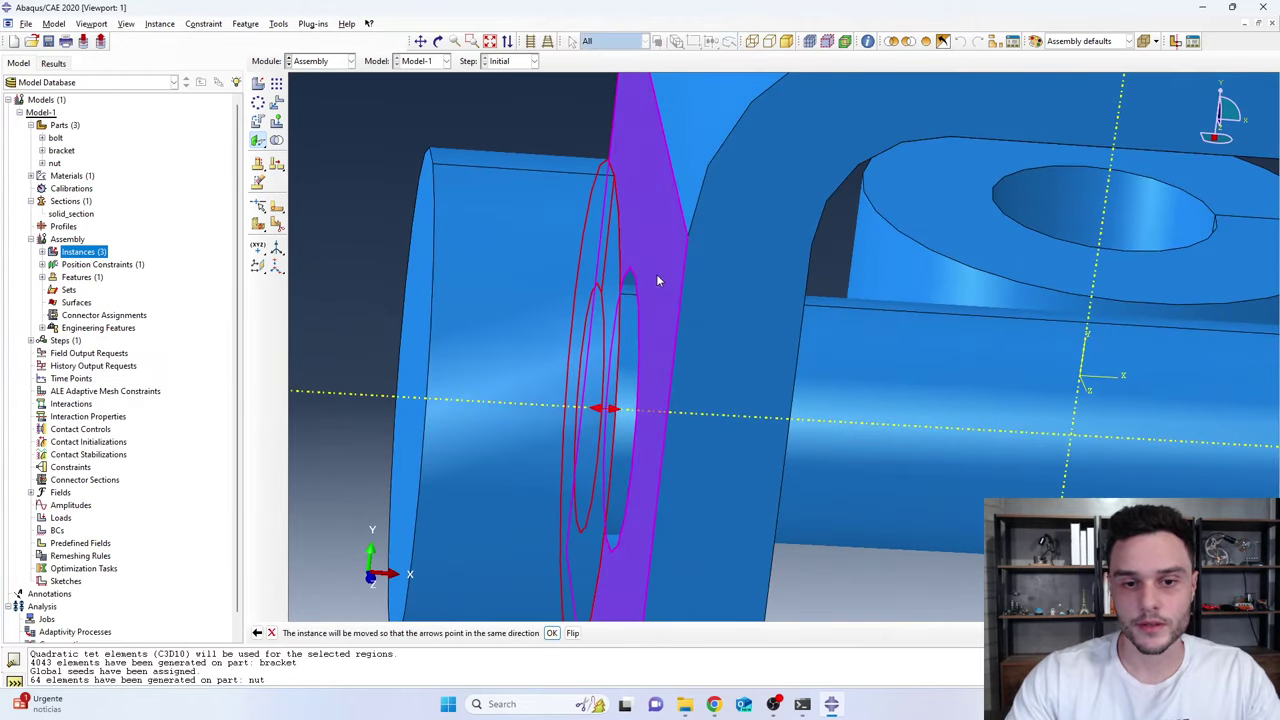
{"action": "left_click_drag", "start_coordinate": [766, 403], "coordinate": [616, 402], "text": "ctrl+alt"}
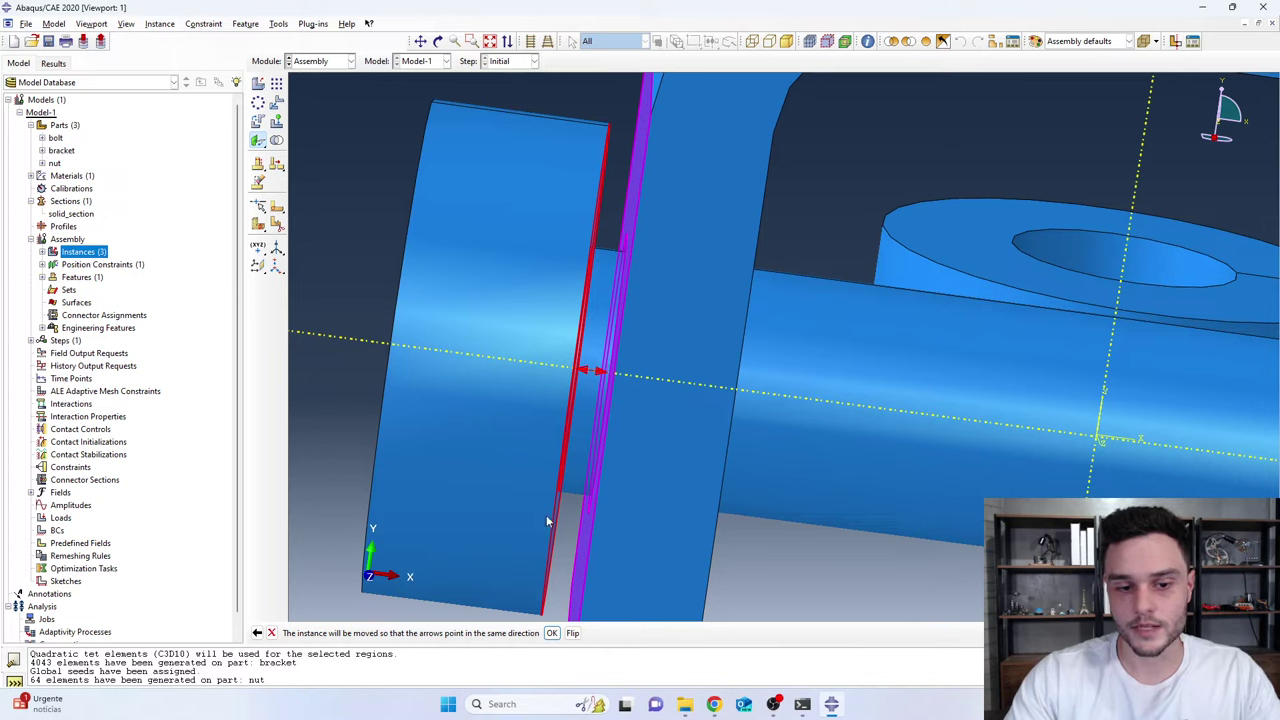
{"action": "left_click", "coordinate": [572, 633]}
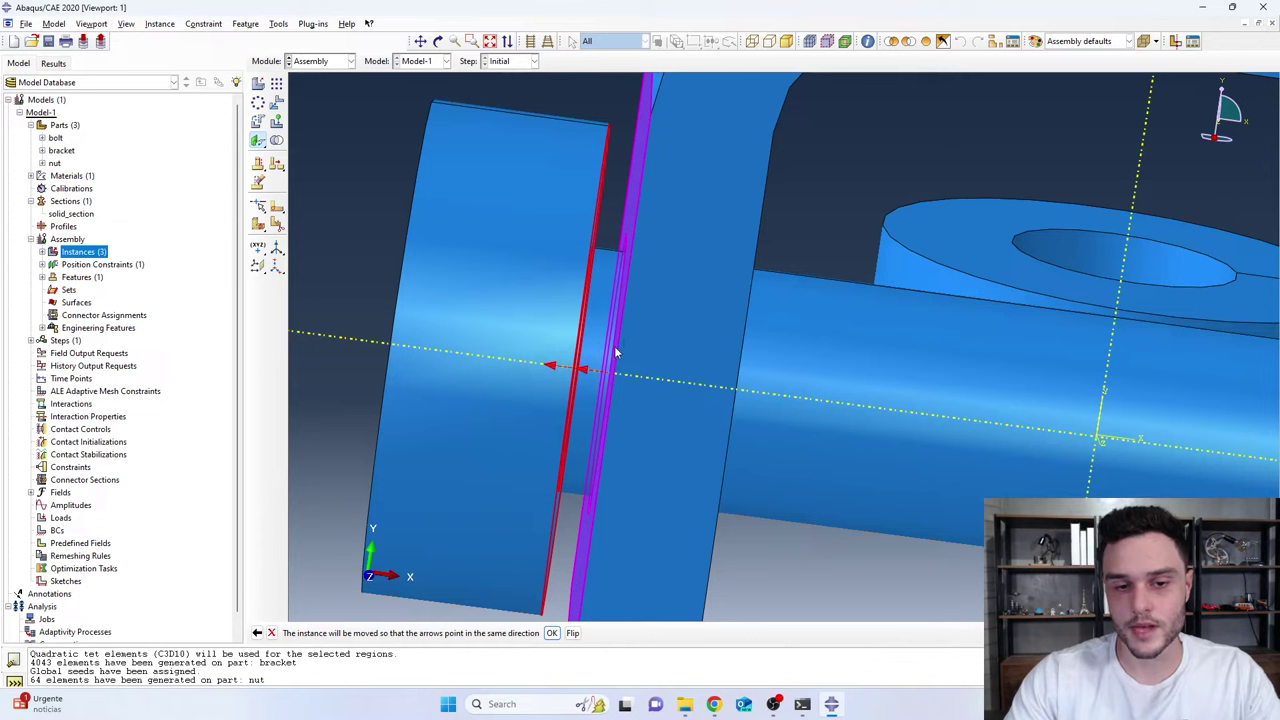
{"action": "left_click", "coordinate": [551, 633]}
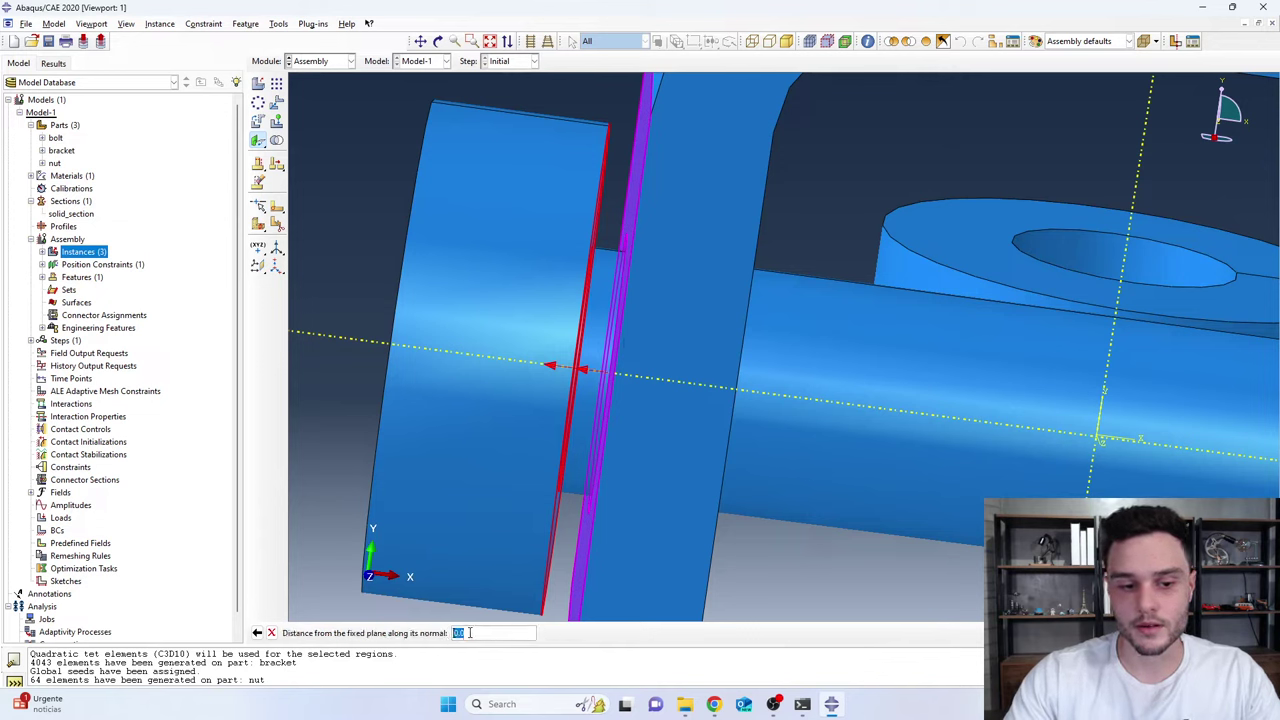
{"action": "scroll", "coordinate": [525, 369], "scroll_direction": "down", "scroll_amount": 2}
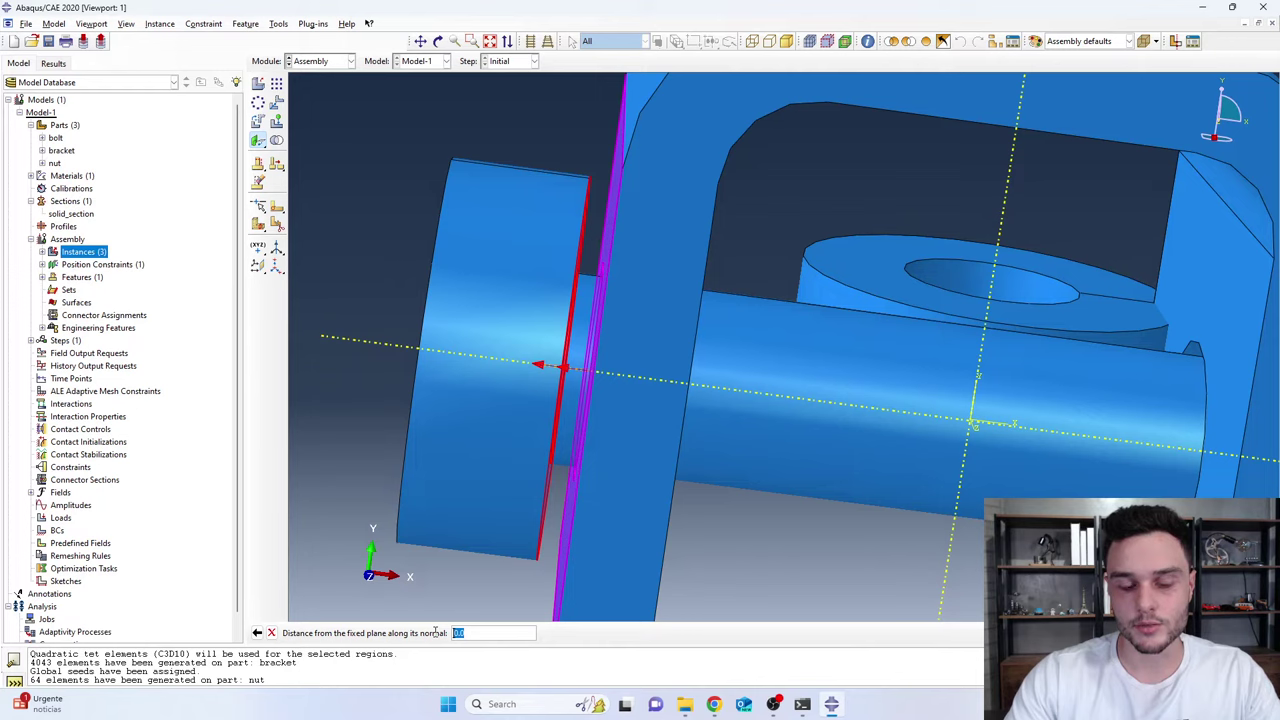
{"action": "key", "text": "Return"}
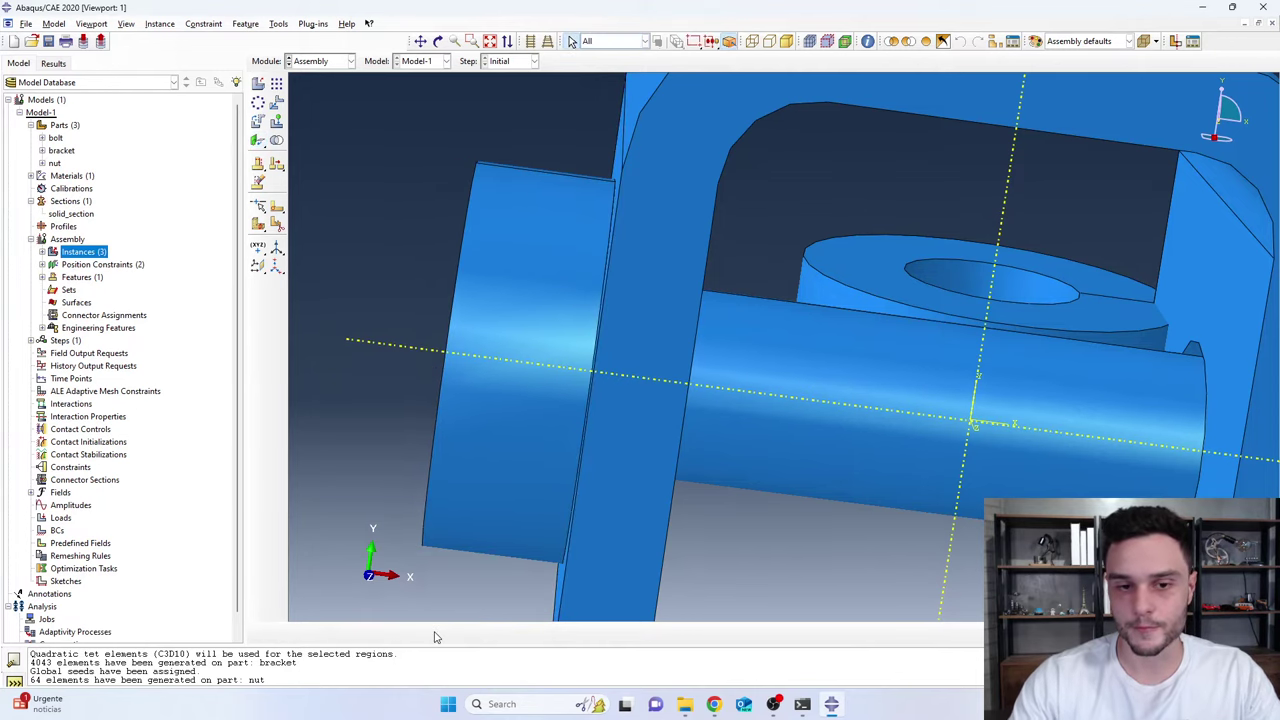
{"action": "scroll", "coordinate": [500, 271], "scroll_direction": "down", "scroll_amount": 5}
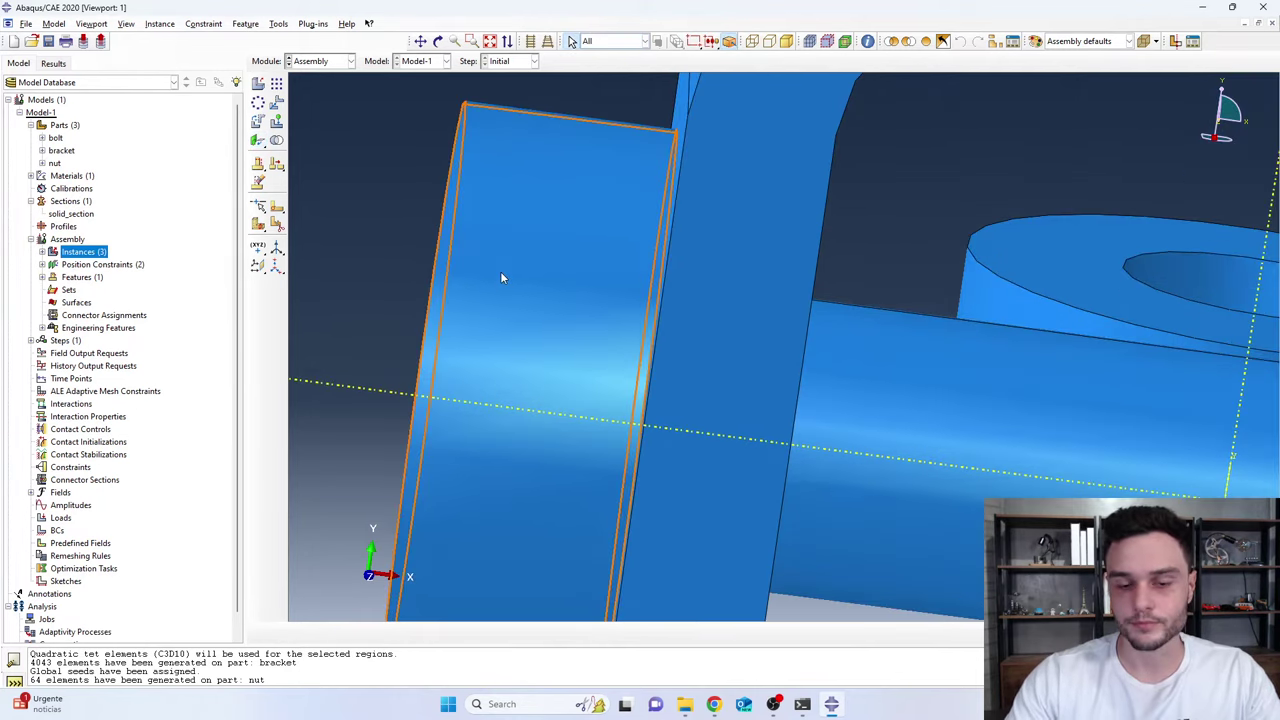
{"action": "scroll", "coordinate": [568, 365], "scroll_direction": "up", "scroll_amount": 10}
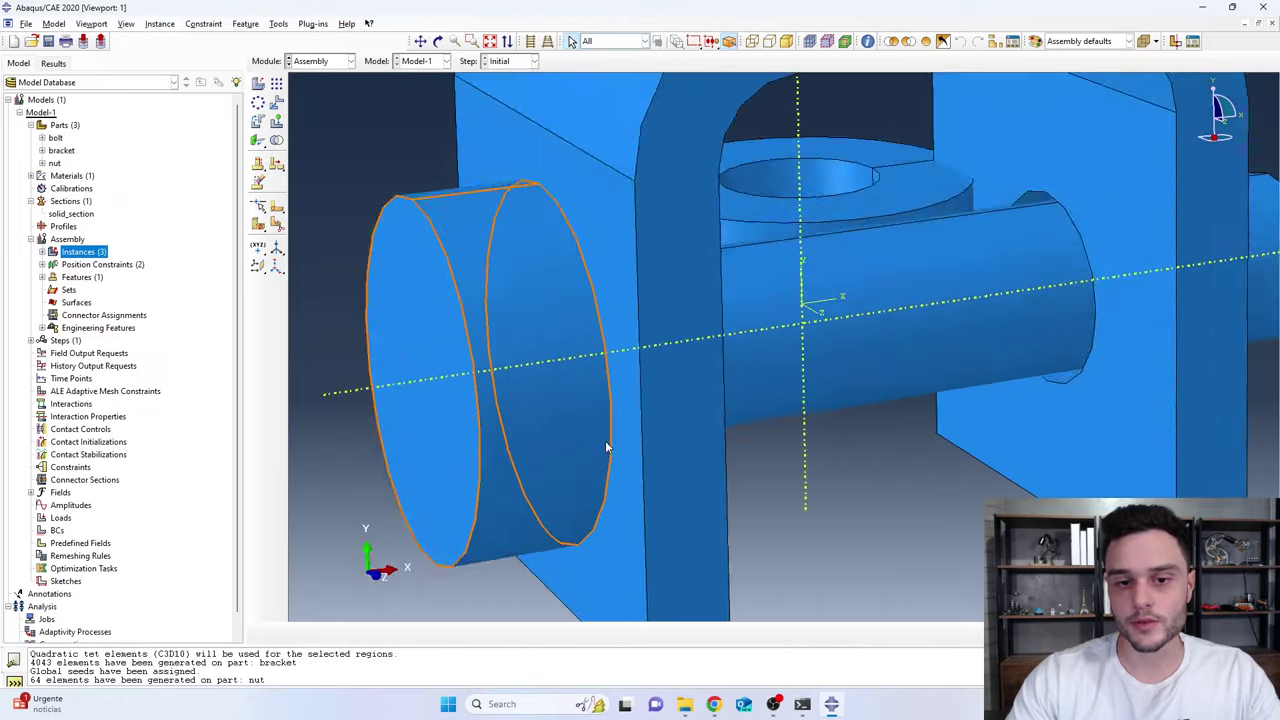
{"action": "scroll", "coordinate": [620, 443], "scroll_direction": "down", "scroll_amount": 8}
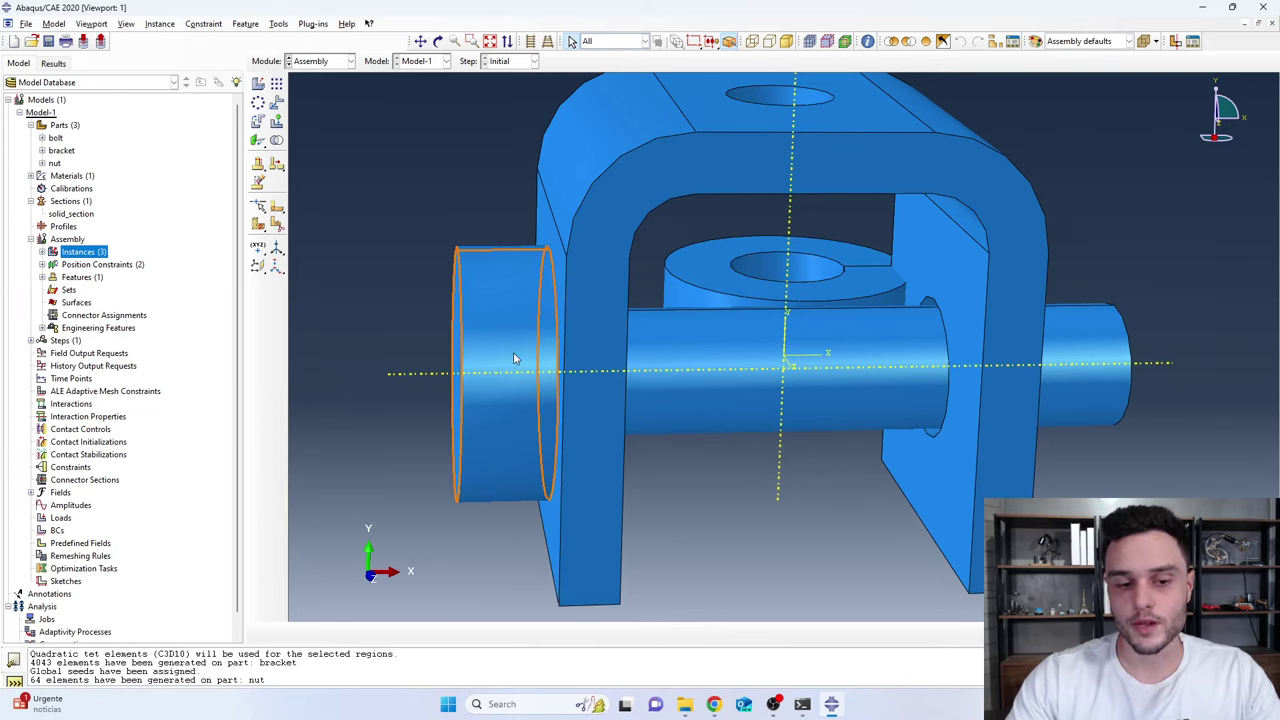
{"action": "scroll", "coordinate": [551, 372], "scroll_direction": "down", "scroll_amount": 3}
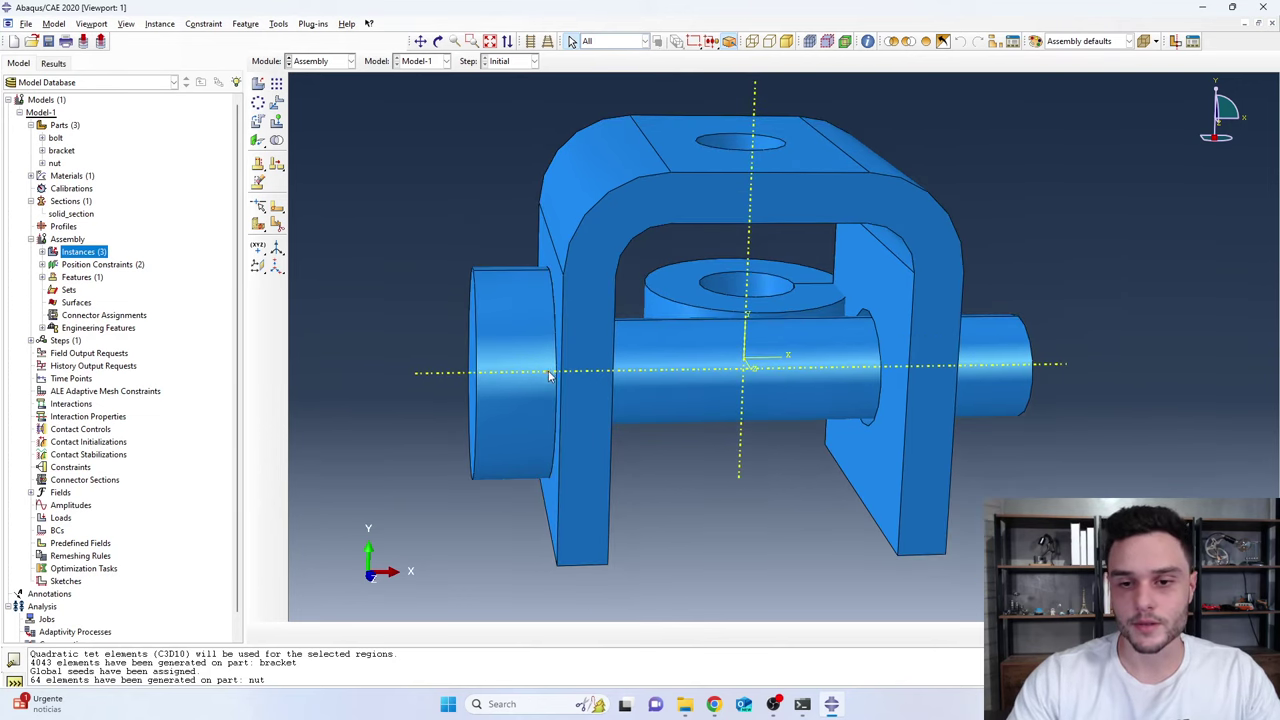
Add a coaxial constraint aligning the nut's hole with the bolt shank, keeping the proposed direction
{"action": "left_click_drag", "start_coordinate": [786, 380], "coordinate": [755, 391], "text": "ctrl+alt"}
{"action": "left_click_drag", "start_coordinate": [664, 382], "coordinate": [980, 388], "text": "ctrl+alt"}
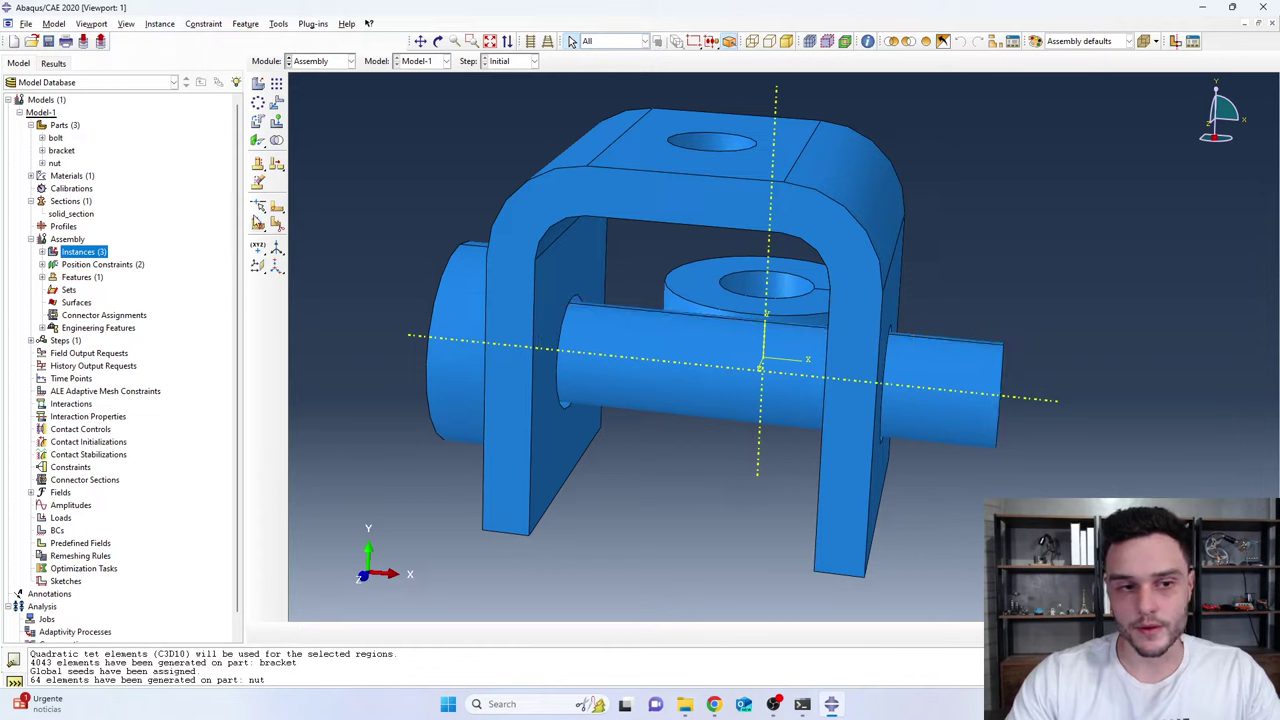
{"action": "left_click", "coordinate": [259, 142]}
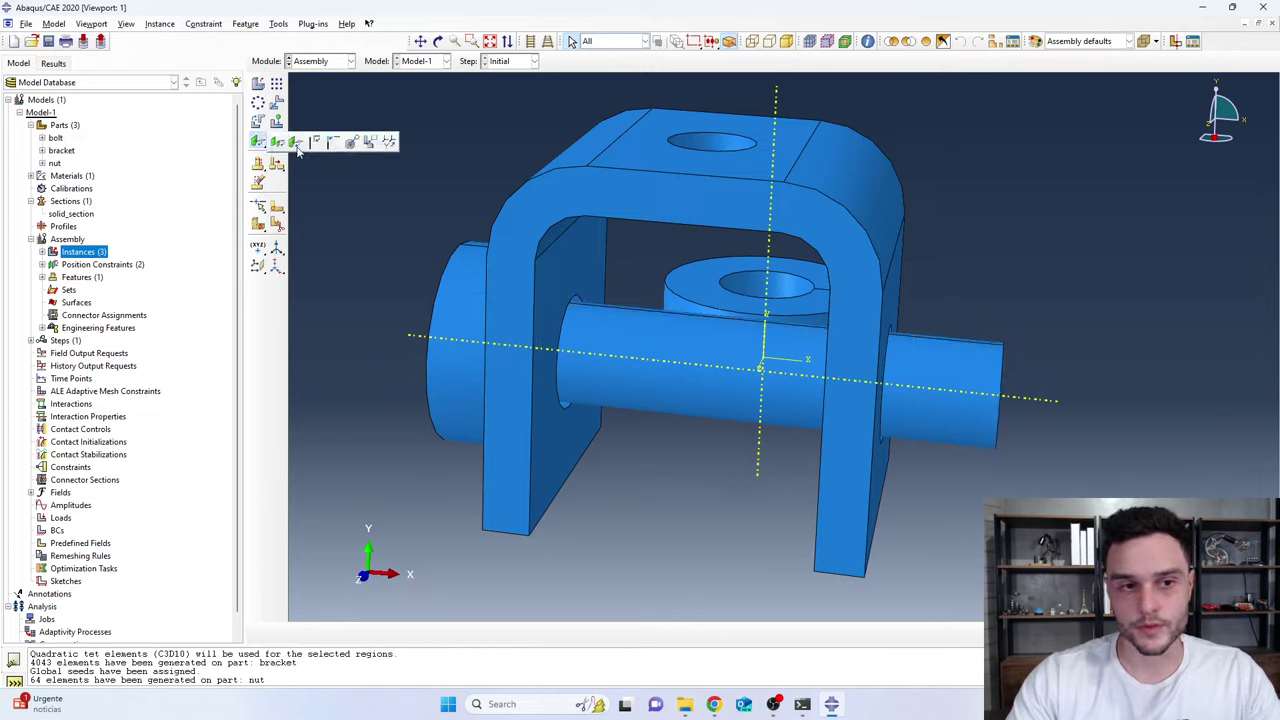
{"action": "left_click", "coordinate": [350, 144]}
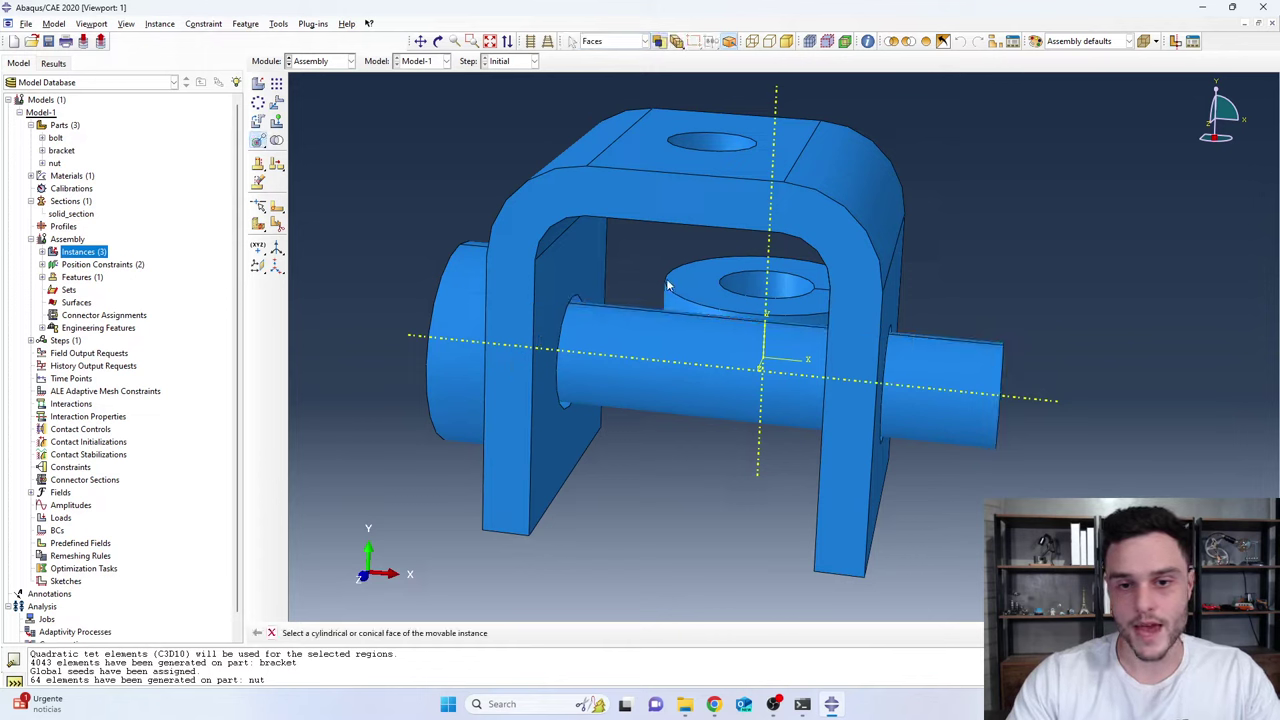
{"action": "left_click", "coordinate": [762, 284]}
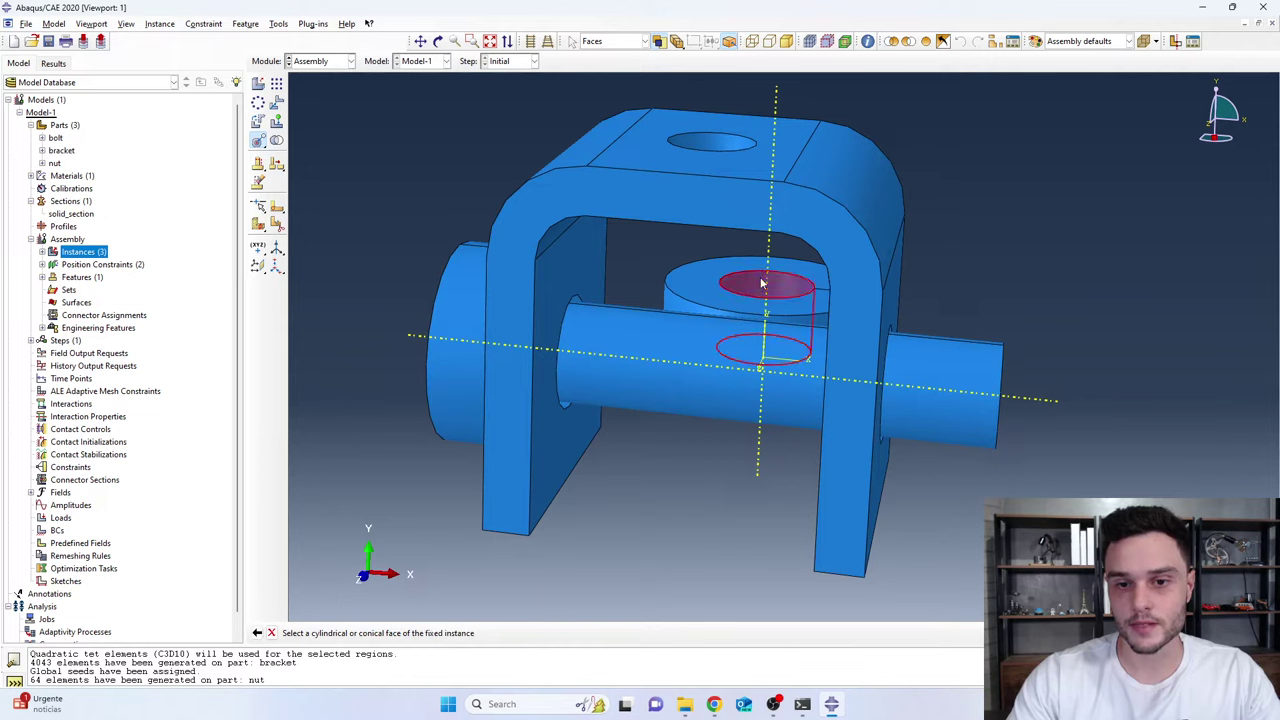
{"action": "left_click", "coordinate": [1000, 377]}
{"action": "left_click_drag", "start_coordinate": [942, 390], "coordinate": [965, 370], "text": "ctrl+alt"}
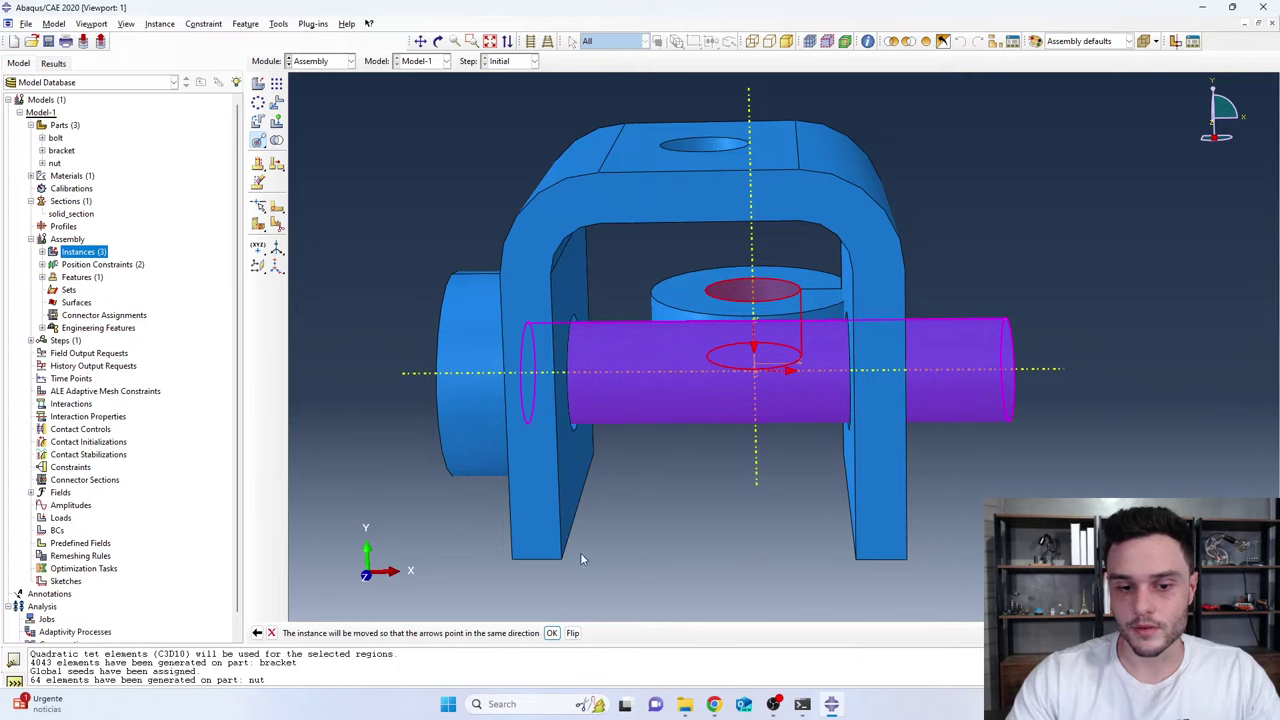
{"action": "left_click", "coordinate": [551, 633]}
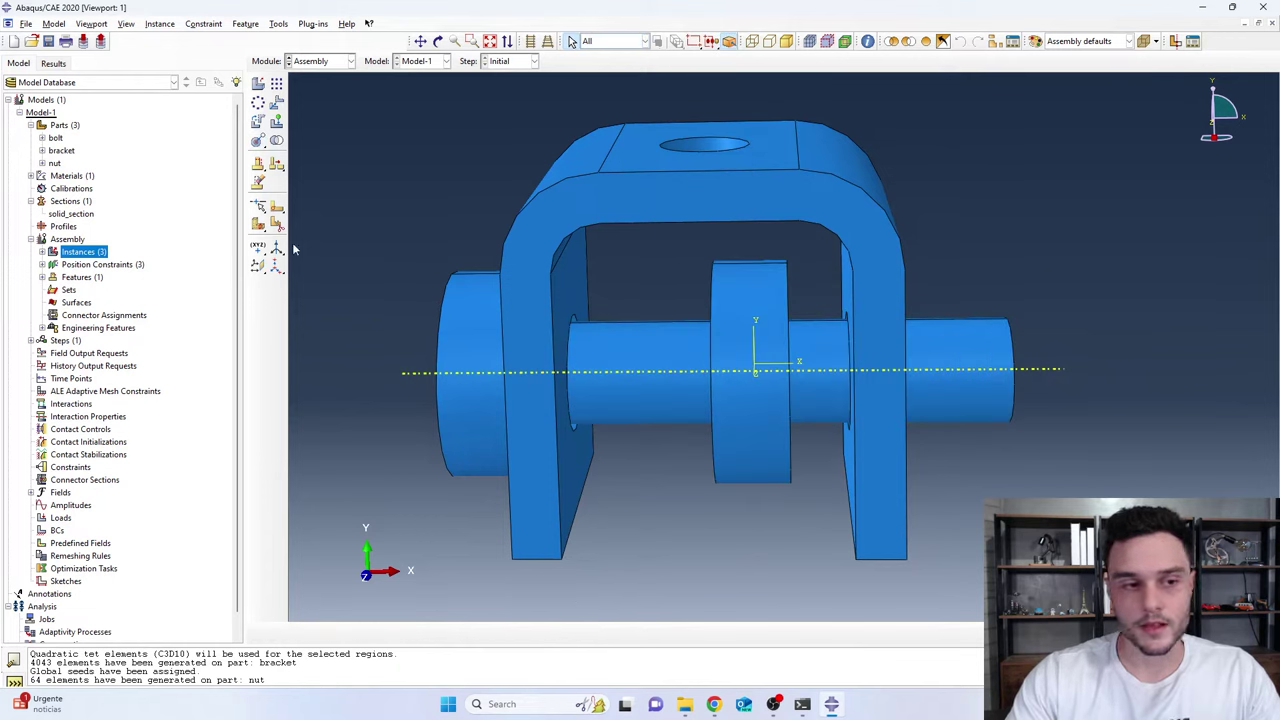
Add a face-to-face constraint between the nut's flat face and the outer bracket face opposite the bolt head, with direction flipped and 0.0 distance
{"action": "left_click", "coordinate": [259, 143]}
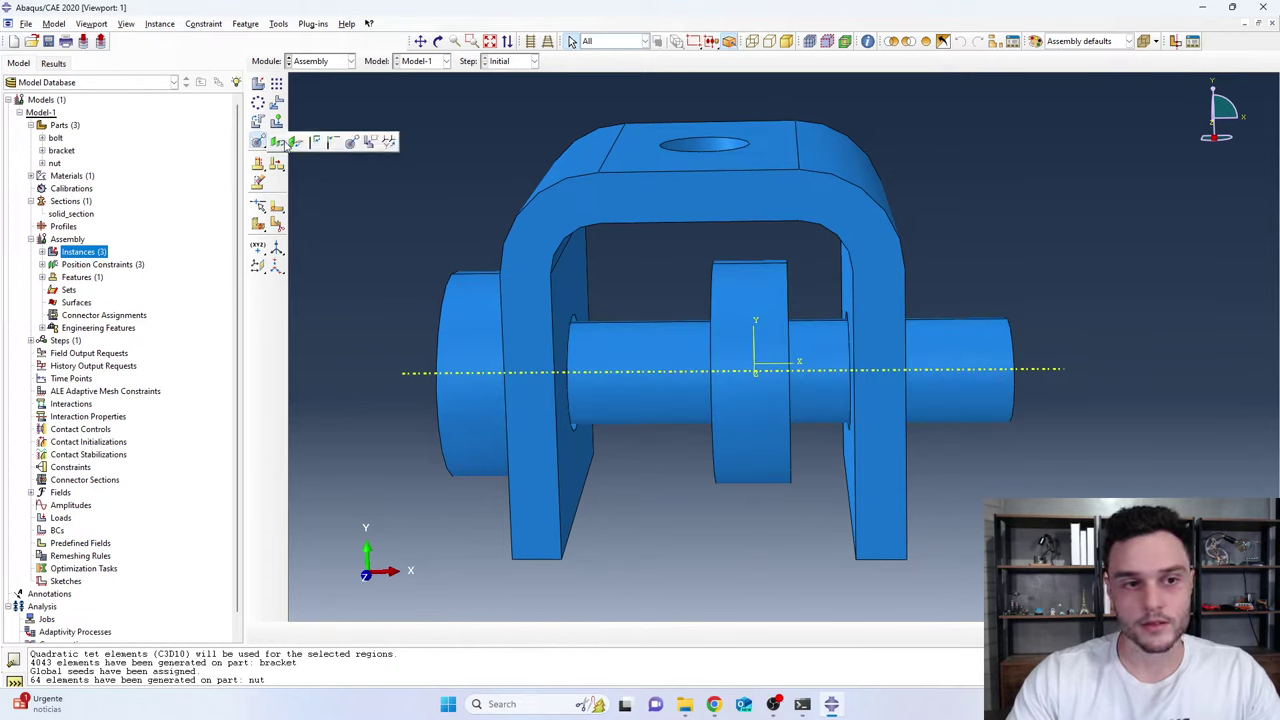
{"action": "left_click", "coordinate": [295, 143]}
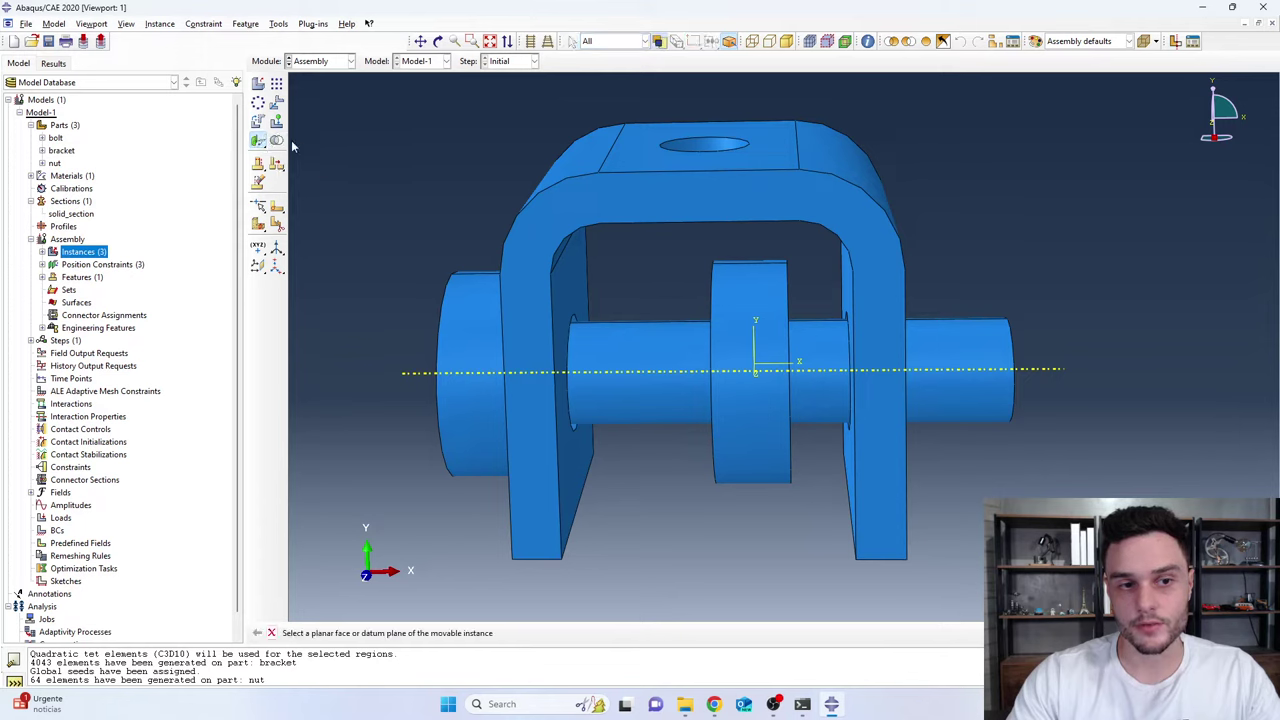
{"action": "mouse_move", "coordinate": [743, 343]}
{"action": "left_mouse_down", "text": "ctrl+alt"}
{"action": "mouse_move", "coordinate": [785, 333]}
{"action": "mouse_move", "coordinate": [681, 344]}
{"action": "mouse_move", "coordinate": [760, 344]}
{"action": "left_mouse_up", "text": "ctrl+alt"}
{"action": "left_click", "coordinate": [719, 305]}
{"action": "left_click", "coordinate": [920, 338]}
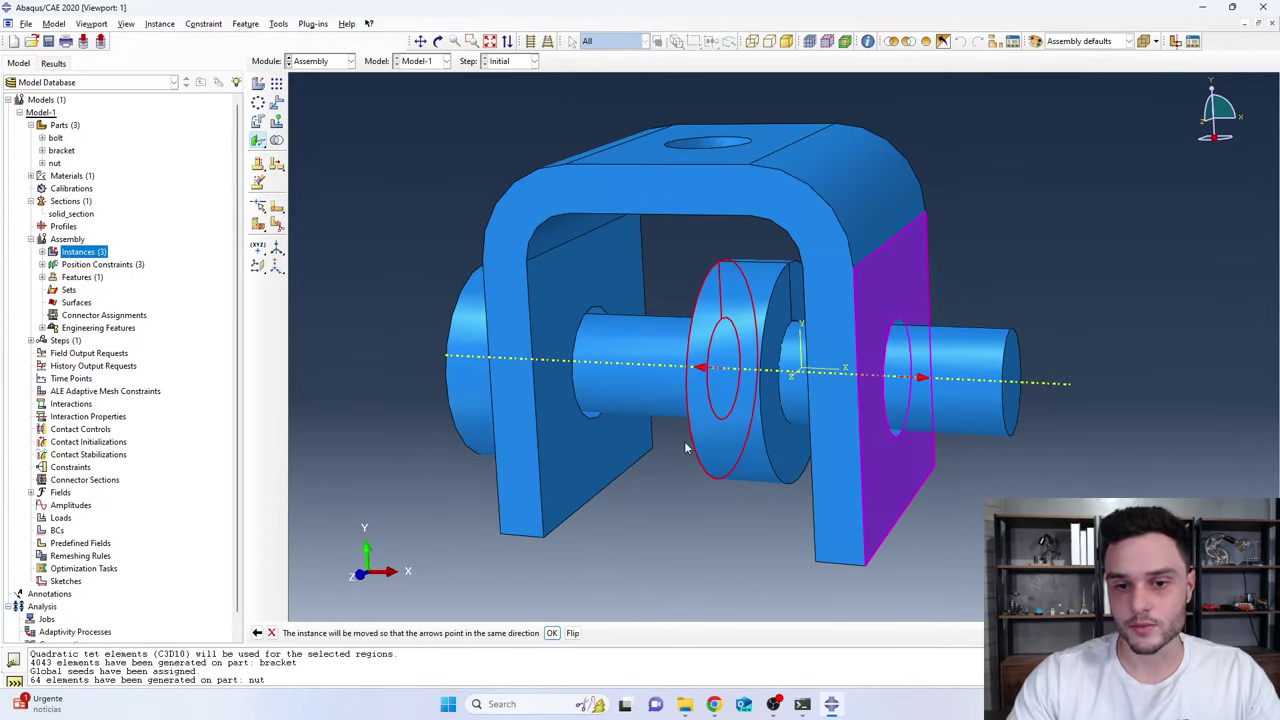
{"action": "left_click_drag", "start_coordinate": [731, 419], "coordinate": [749, 378], "text": "ctrl+alt"}
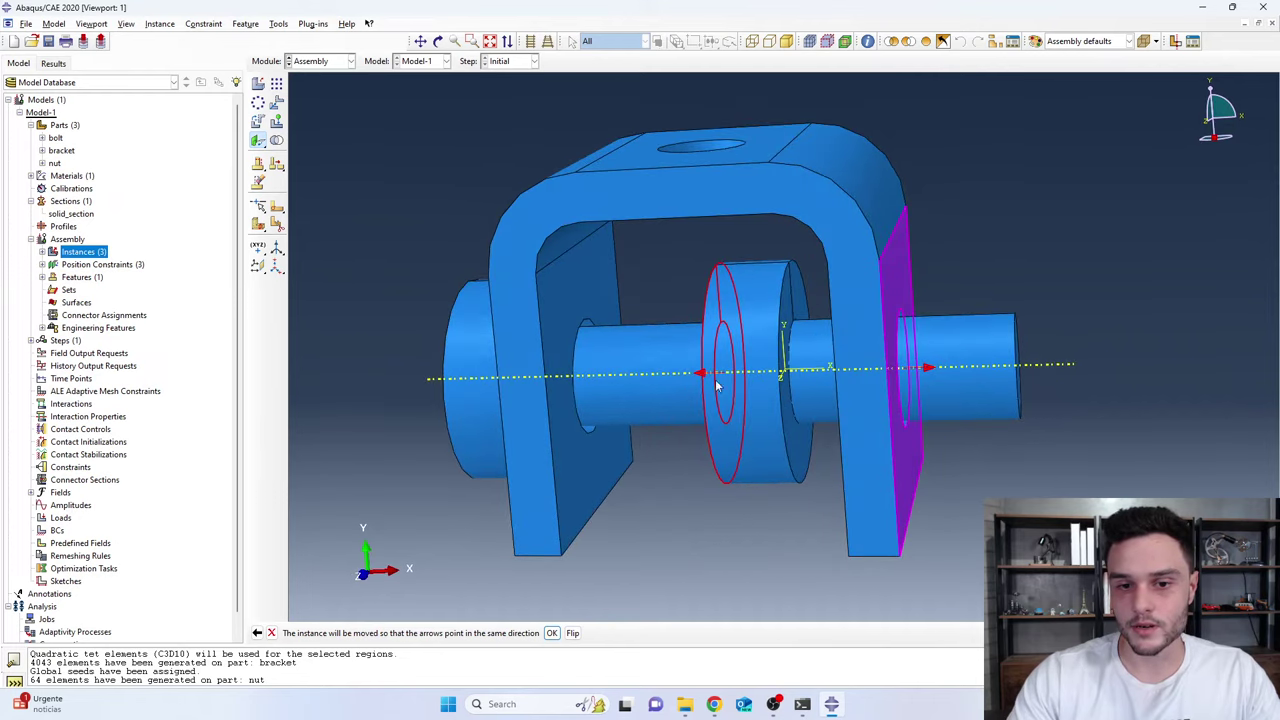
{"action": "left_click_drag", "start_coordinate": [756, 396], "coordinate": [831, 337], "text": "ctrl+alt"}
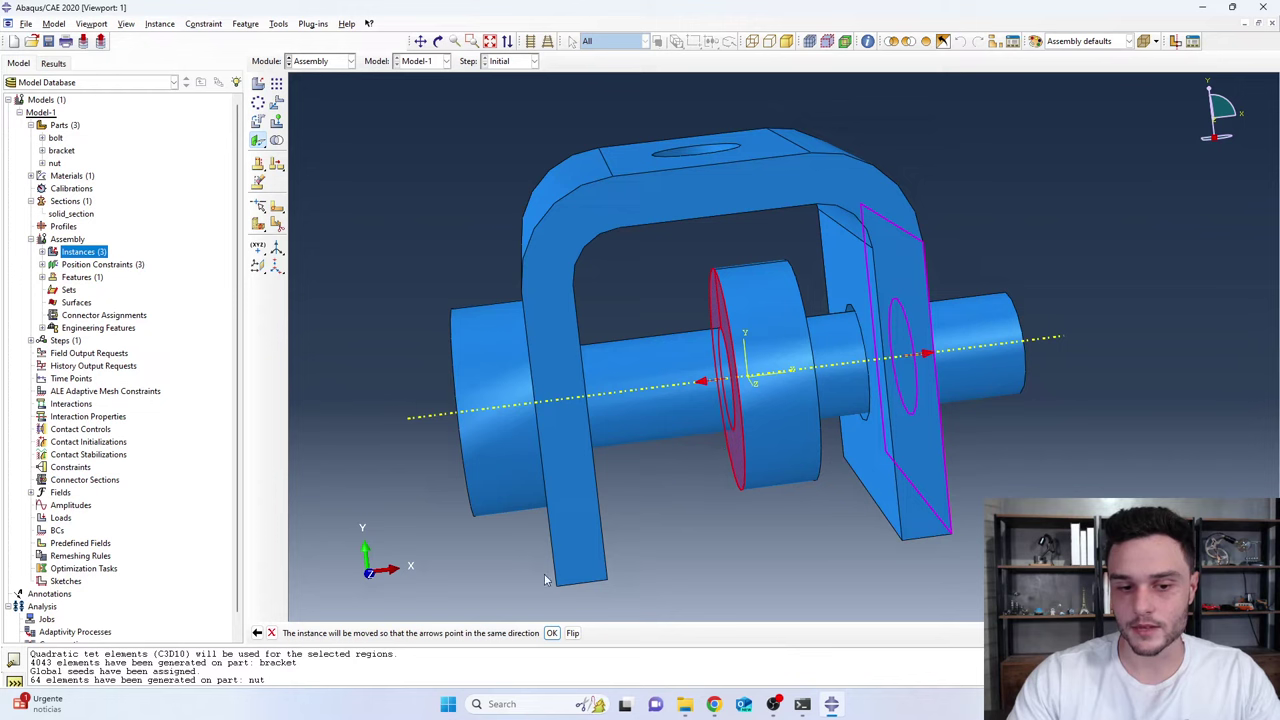
{"action": "left_click", "coordinate": [572, 633]}
{"action": "left_click_drag", "start_coordinate": [718, 445], "coordinate": [671, 470], "text": "ctrl+alt"}
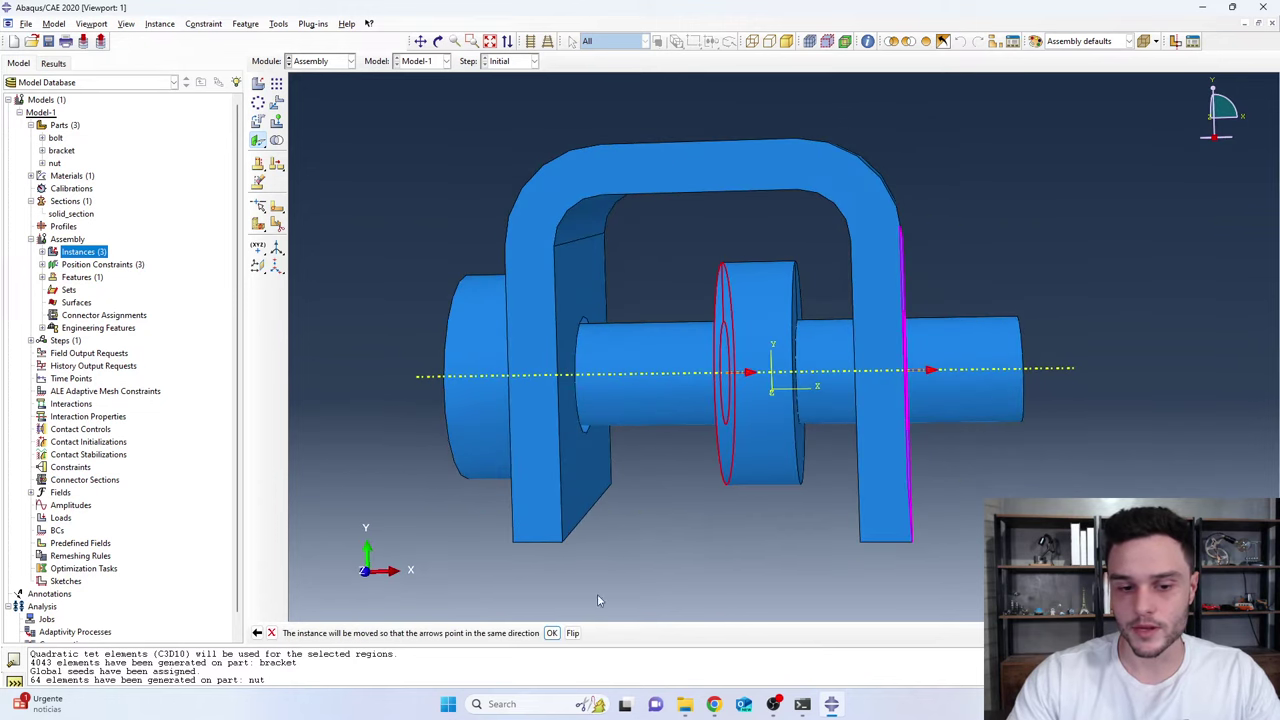
{"action": "left_click", "coordinate": [551, 633]}
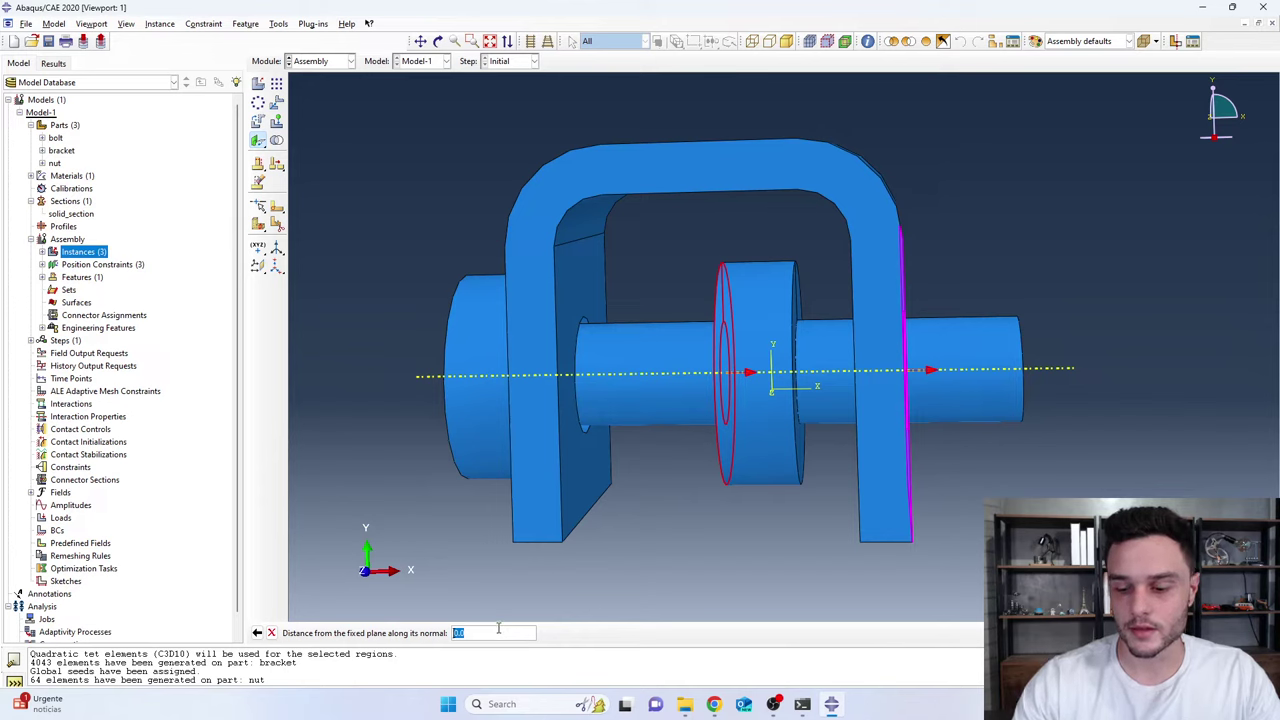
{"action": "key", "text": "Return"}
Examine the positioned bolt, bracket and nut from several angles and distances
{"action": "left_click_drag", "start_coordinate": [696, 281], "coordinate": [781, 394], "text": "ctrl+alt"}
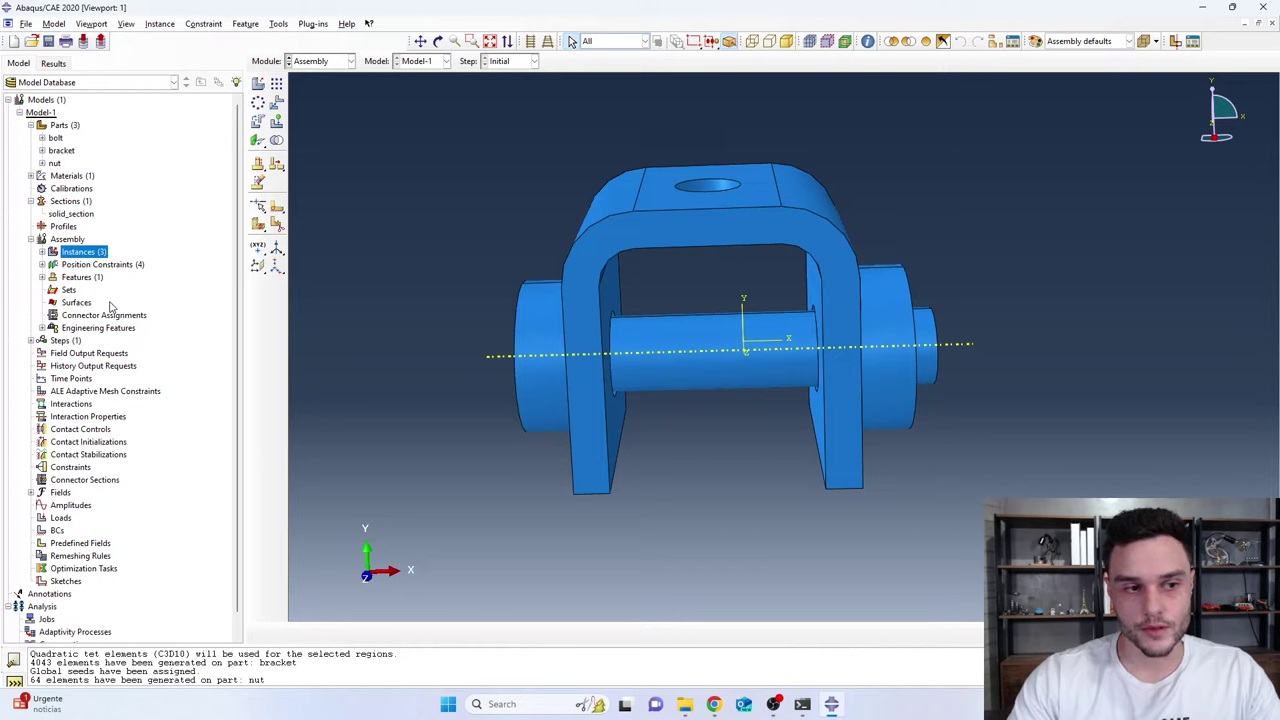
{"action": "scroll", "coordinate": [110, 307], "scroll_direction": "down", "scroll_amount": 2}
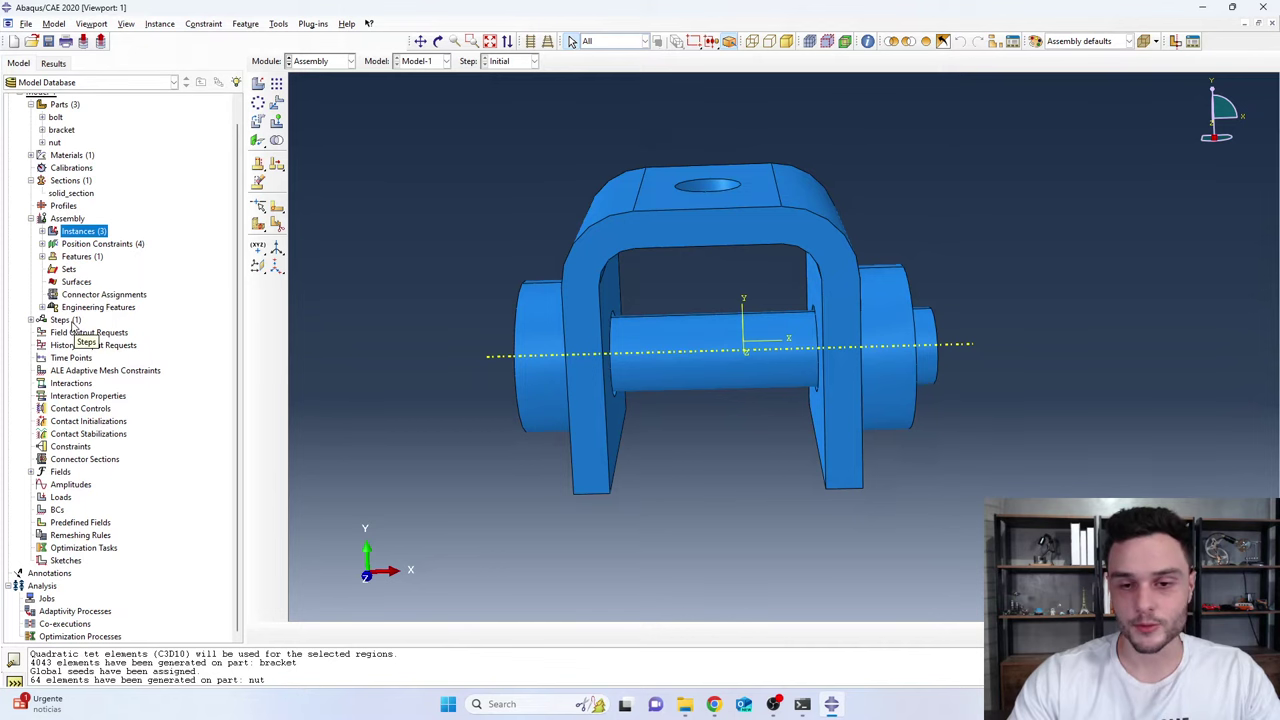
{"action": "scroll", "coordinate": [728, 372], "scroll_direction": "up", "scroll_amount": 2}
{"action": "scroll", "coordinate": [660, 366], "scroll_direction": "down", "scroll_amount": 3}
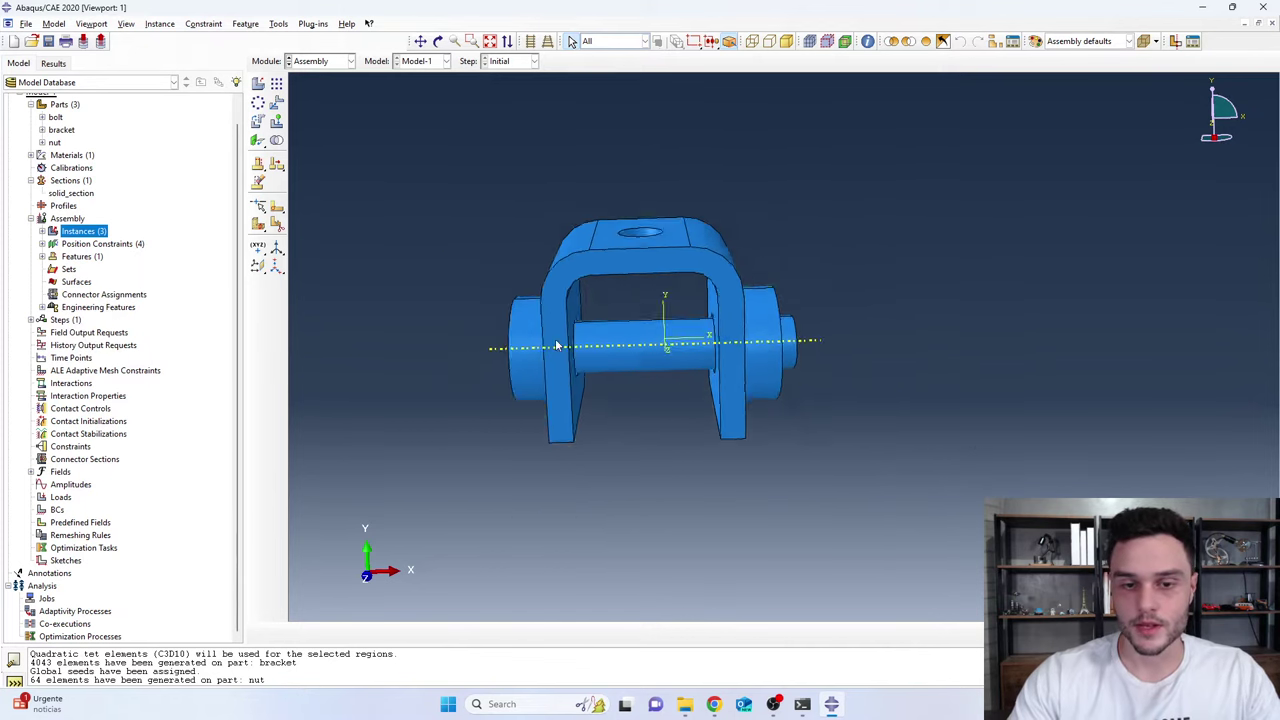
{"action": "scroll", "coordinate": [660, 366], "scroll_direction": "up", "scroll_amount": 2}
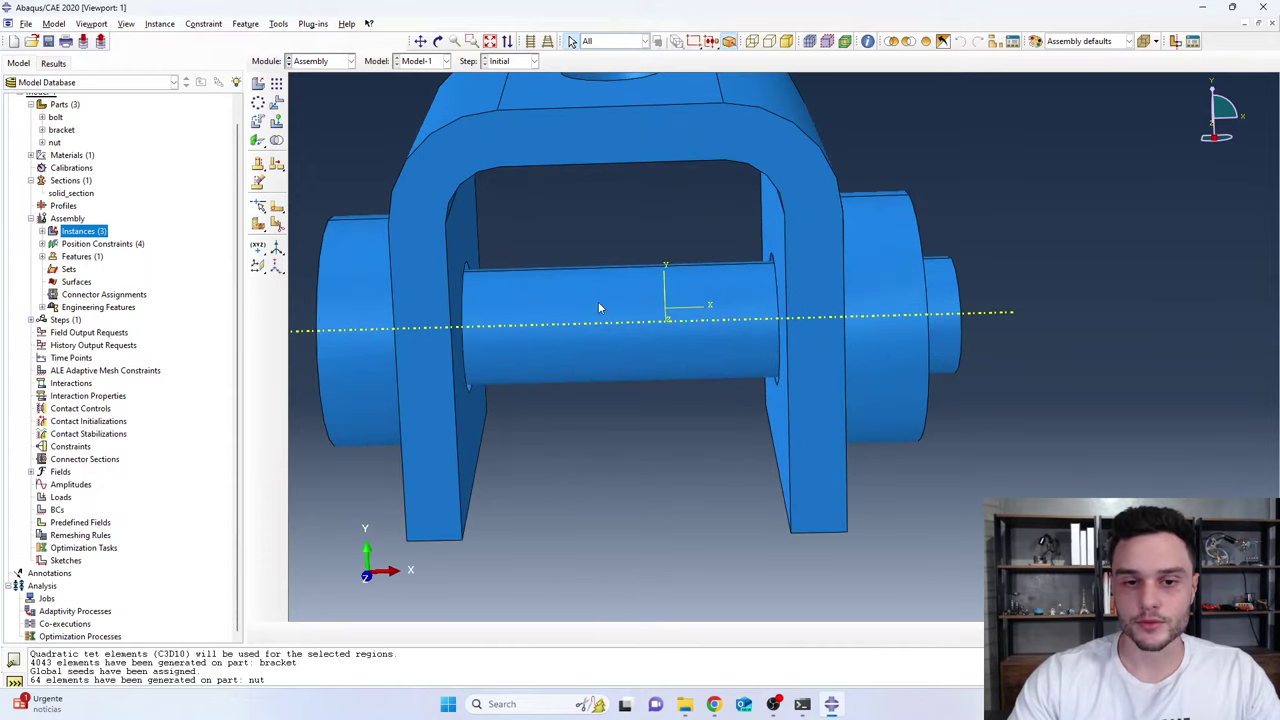
{"action": "scroll", "coordinate": [603, 359], "scroll_direction": "down", "scroll_amount": 2}
{"action": "left_click_drag", "start_coordinate": [587, 452], "coordinate": [560, 388], "text": "ctrl+alt"}
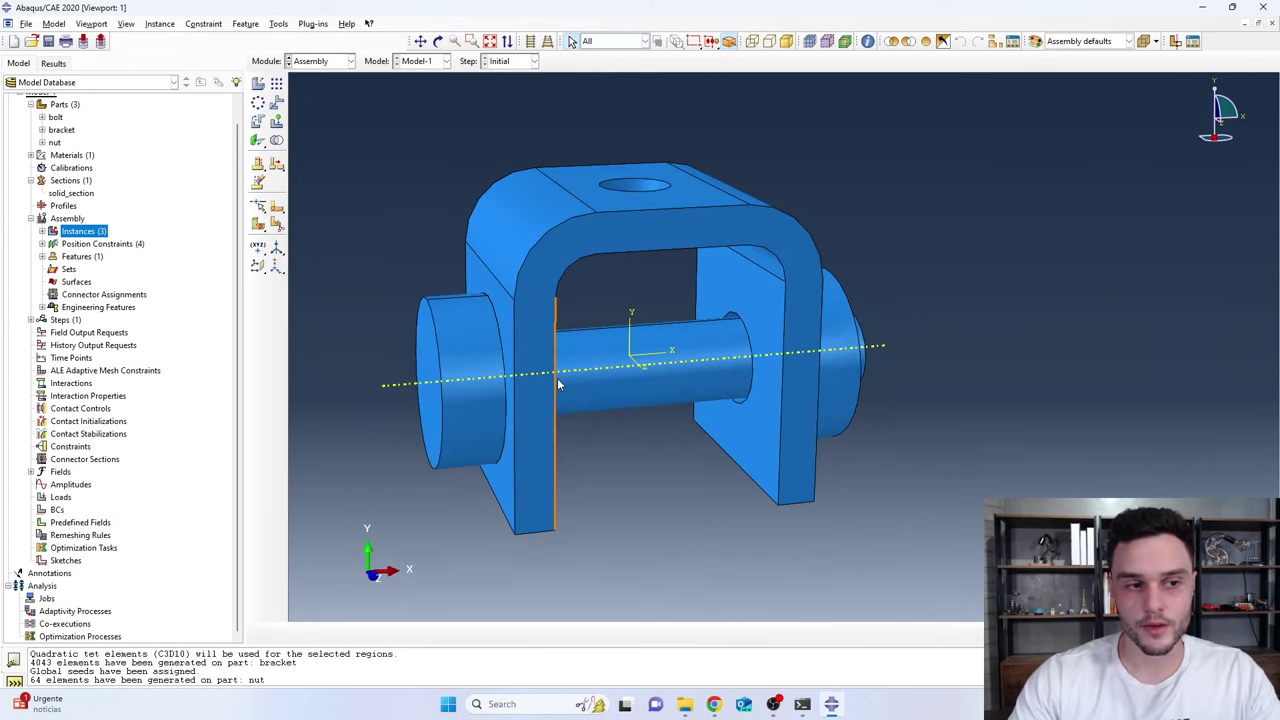
{"action": "left_click_drag", "start_coordinate": [474, 259], "coordinate": [482, 264], "text": "ctrl+alt"}
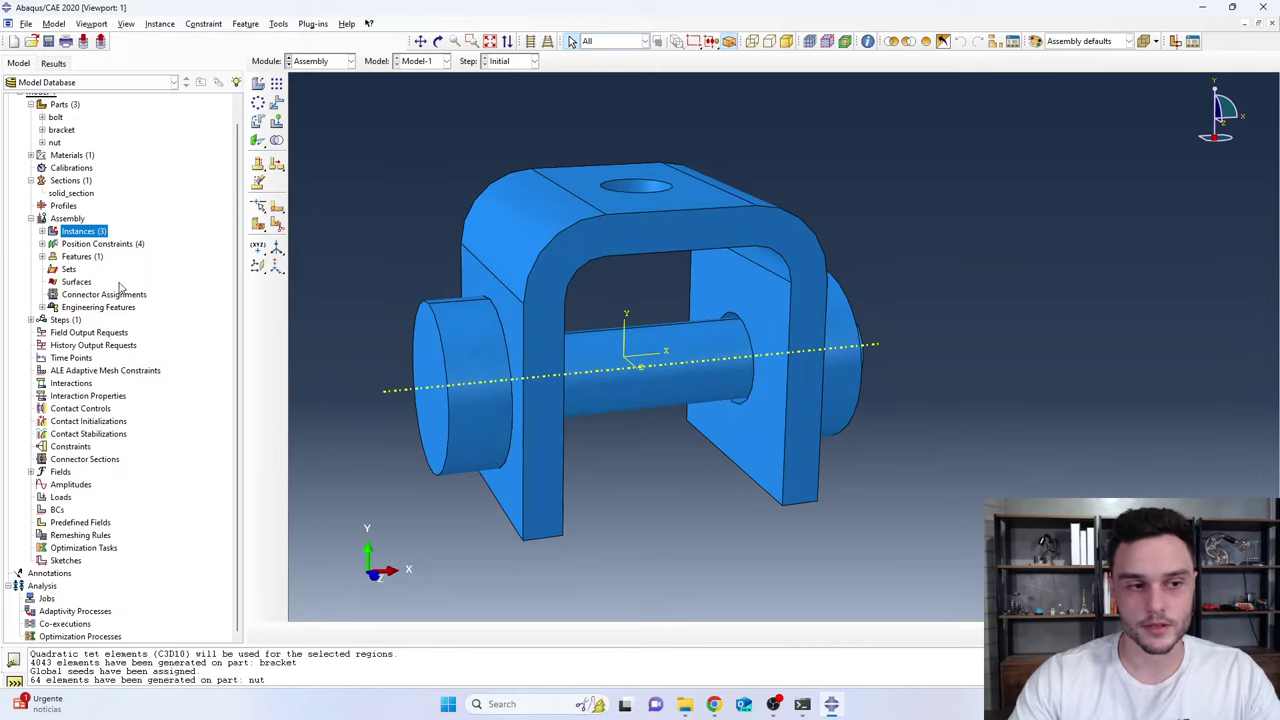
Check the model's existing analysis steps and inspect the hole in the bracket's upper plate
{"action": "left_click", "coordinate": [64, 320]}
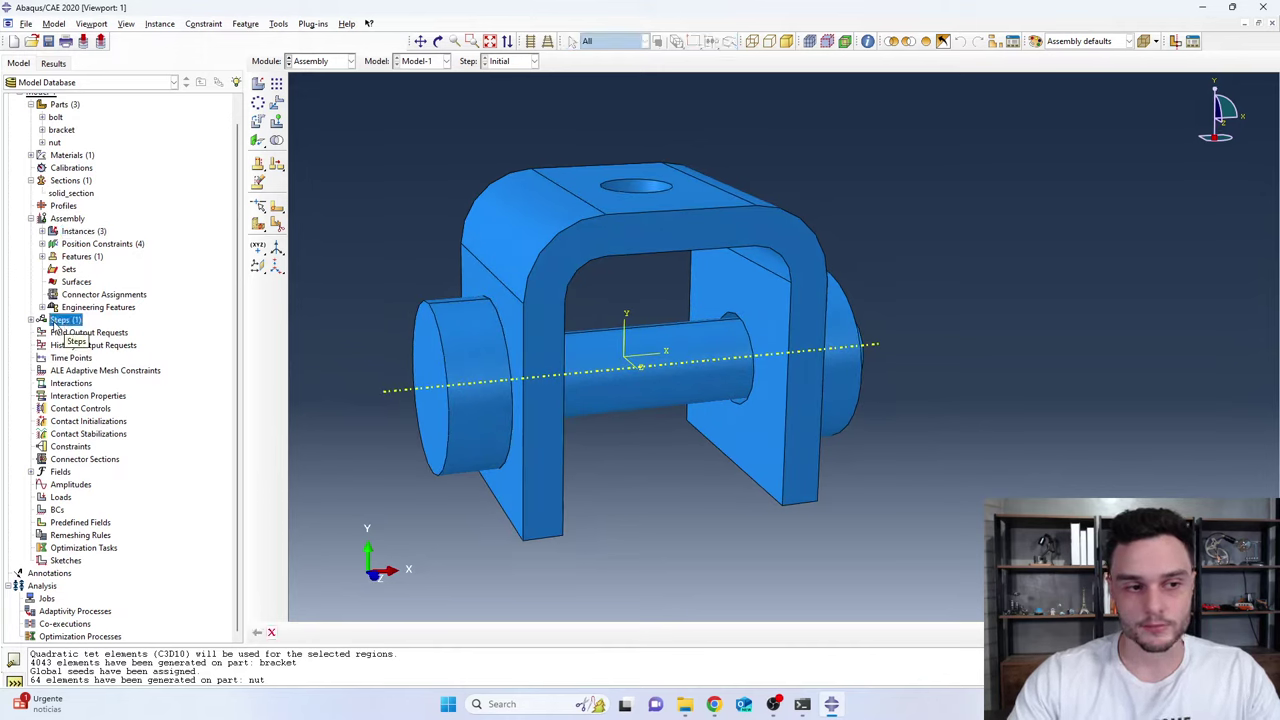
{"action": "left_click", "coordinate": [31, 320]}
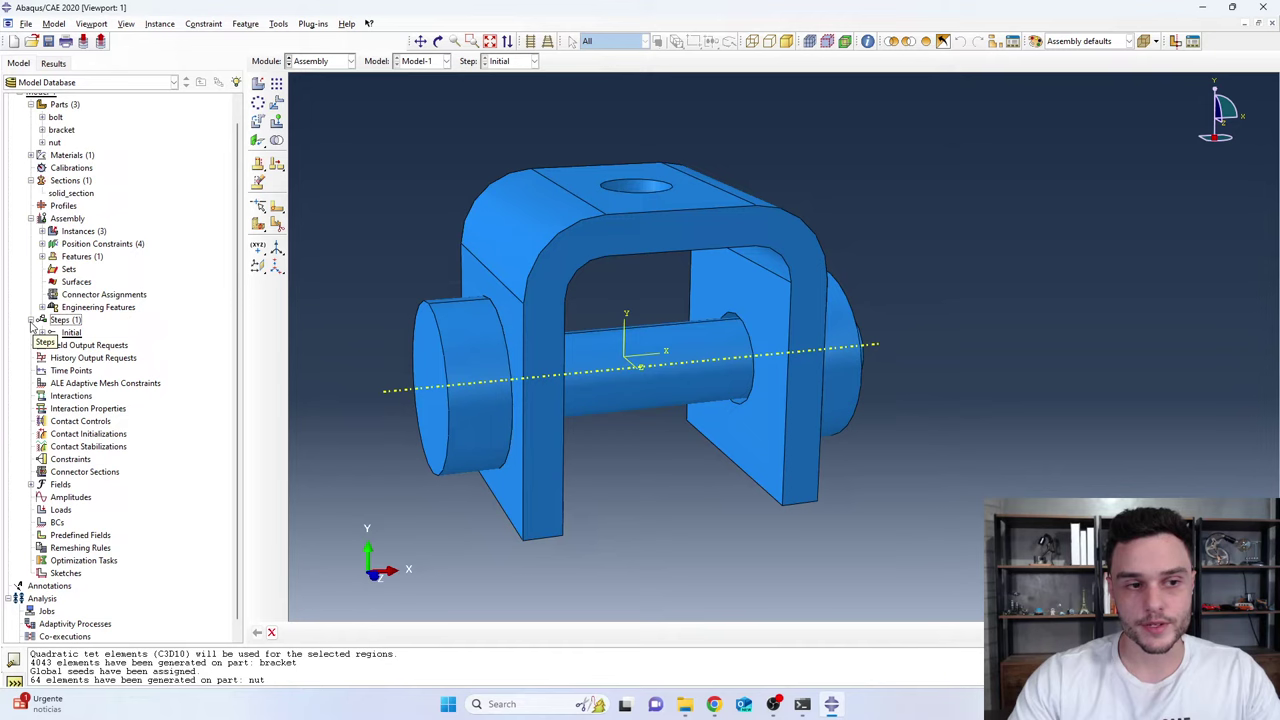
{"action": "left_click", "coordinate": [31, 320]}
{"action": "scroll", "coordinate": [634, 178], "scroll_direction": "up", "scroll_amount": 3}
{"action": "left_click_drag", "start_coordinate": [634, 178], "coordinate": [686, 292], "text": "ctrl+alt"}
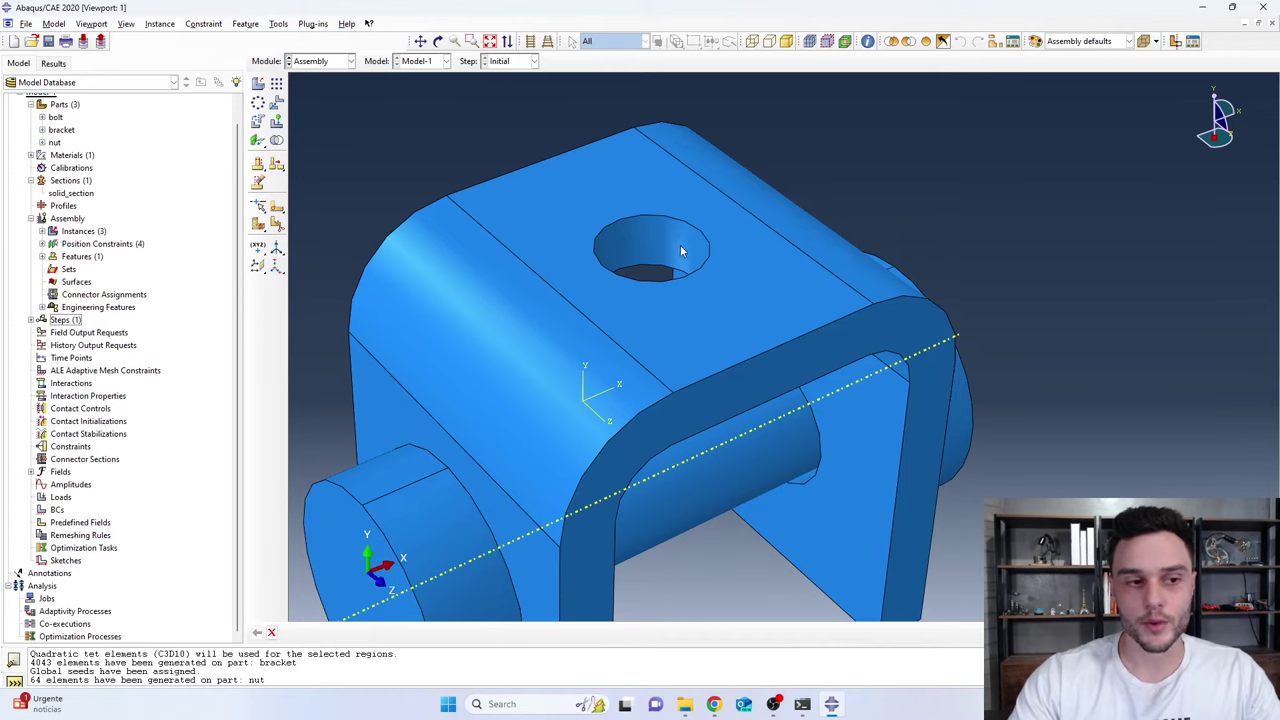
{"action": "scroll", "coordinate": [575, 203], "scroll_direction": "down", "scroll_amount": 3}
{"action": "left_click_drag", "start_coordinate": [575, 204], "coordinate": [520, 262], "text": "ctrl+alt"}
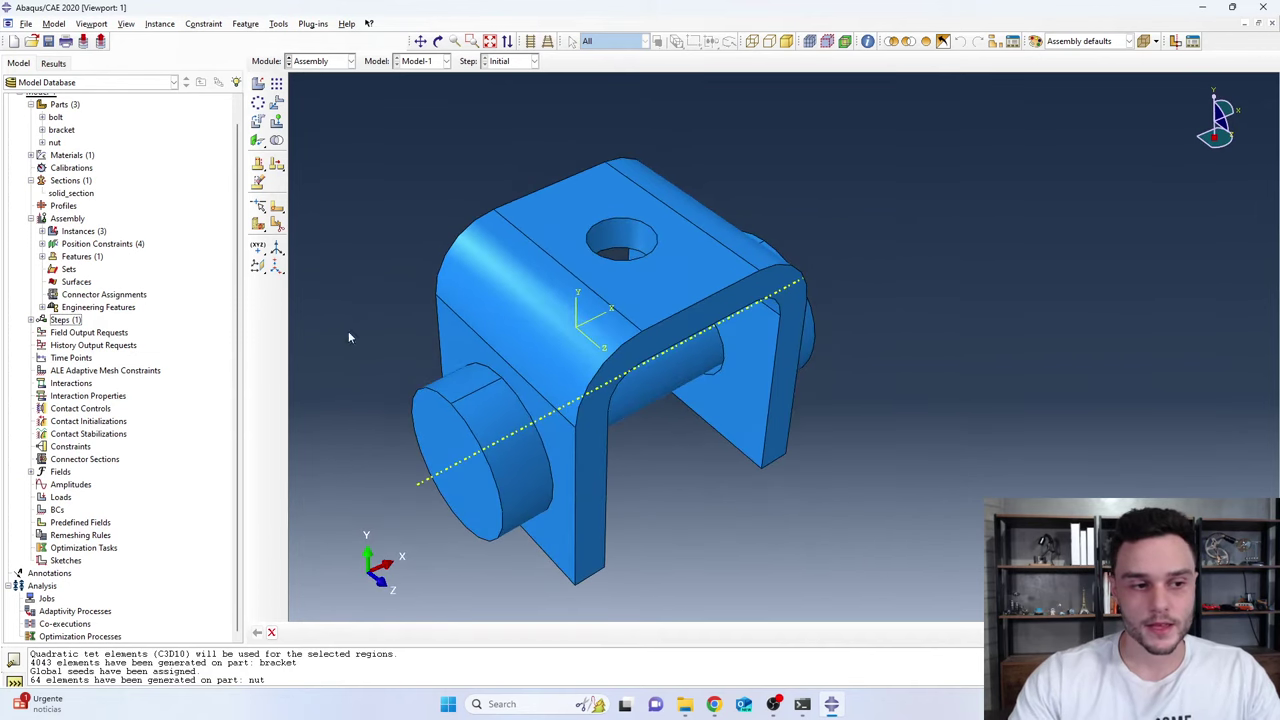
Switch to the Interaction module and create a reference point at the upper rim's center of the hole in the bracket's top plate
{"action": "left_click", "coordinate": [316, 62]}
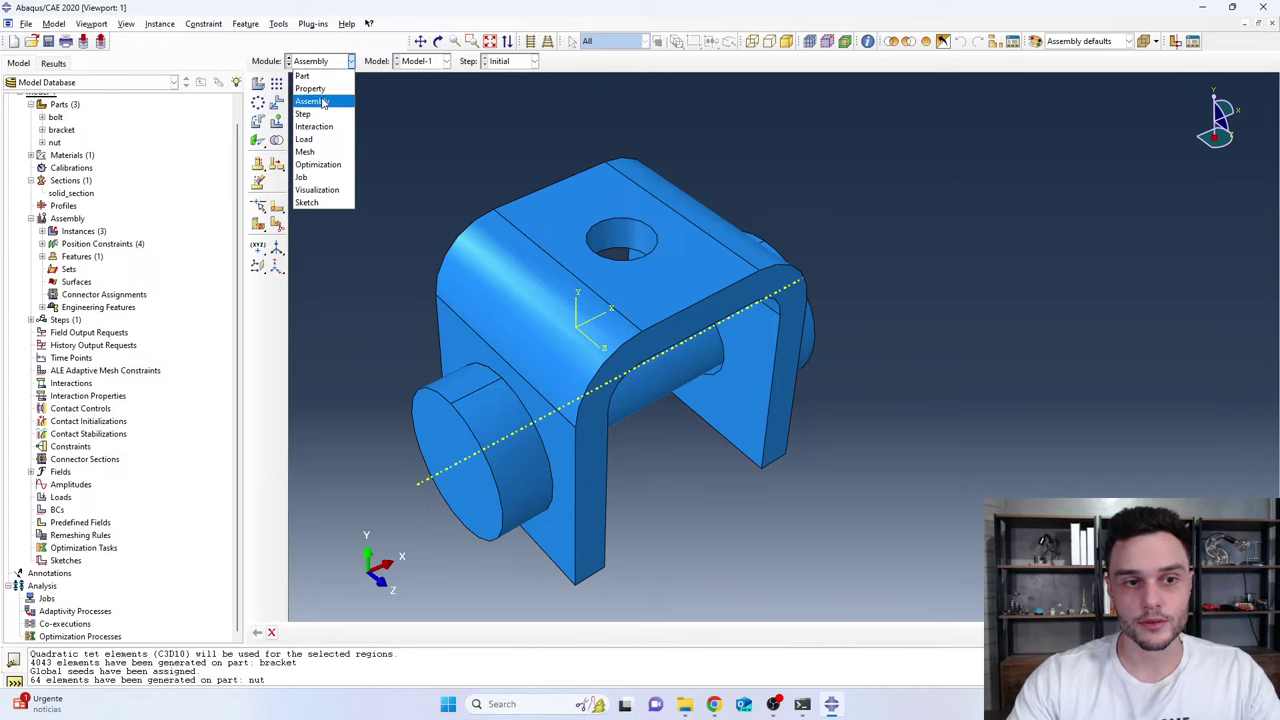
{"action": "left_click", "coordinate": [320, 127]}
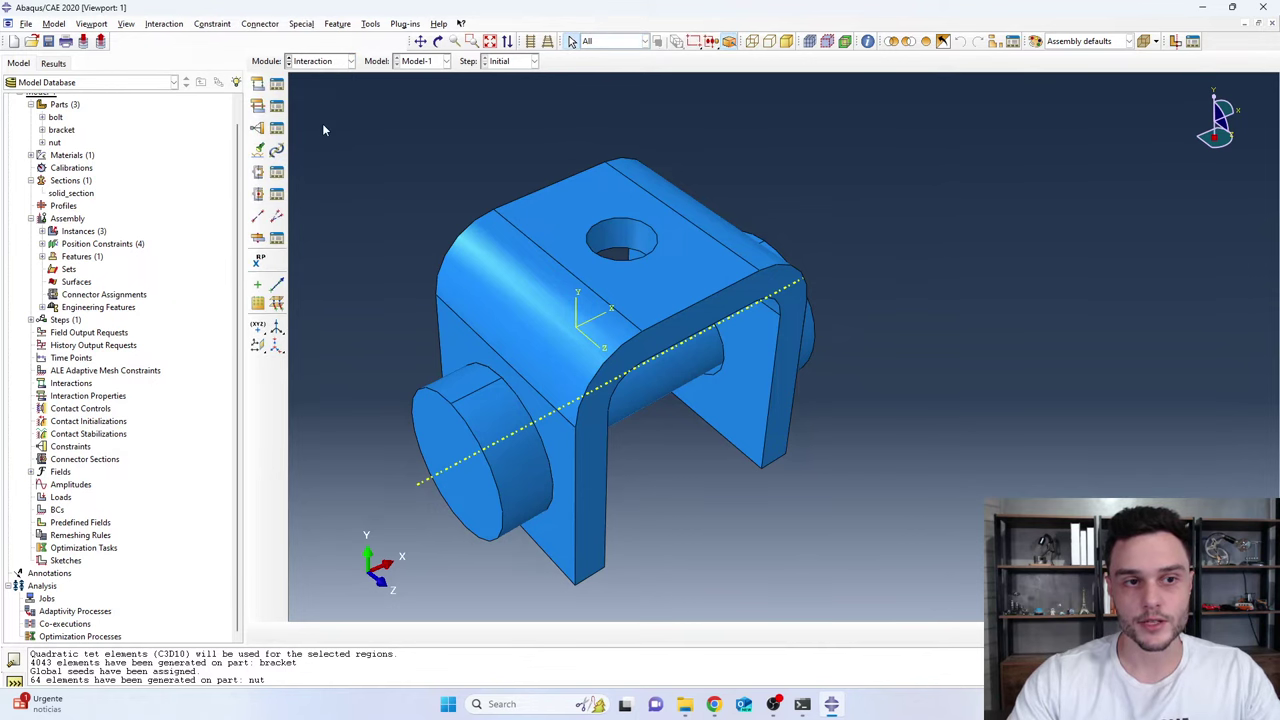
{"action": "scroll", "coordinate": [600, 220], "scroll_direction": "up", "scroll_amount": 3}
{"action": "left_click_drag", "start_coordinate": [640, 249], "coordinate": [651, 357], "text": "ctrl+alt"}
{"action": "scroll", "coordinate": [572, 352], "scroll_direction": "up", "scroll_amount": 3}
{"action": "scroll", "coordinate": [572, 352], "scroll_direction": "up", "scroll_amount": 1}
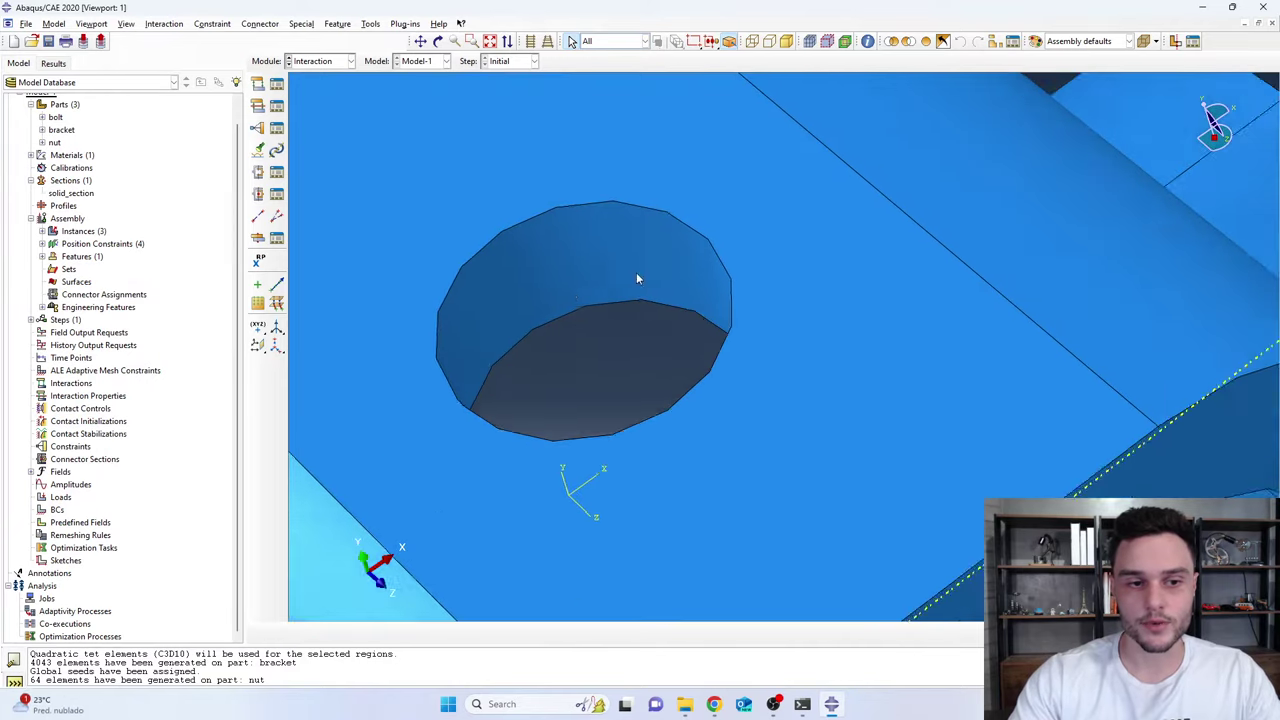
{"action": "scroll", "coordinate": [637, 277], "scroll_direction": "down", "scroll_amount": 3}
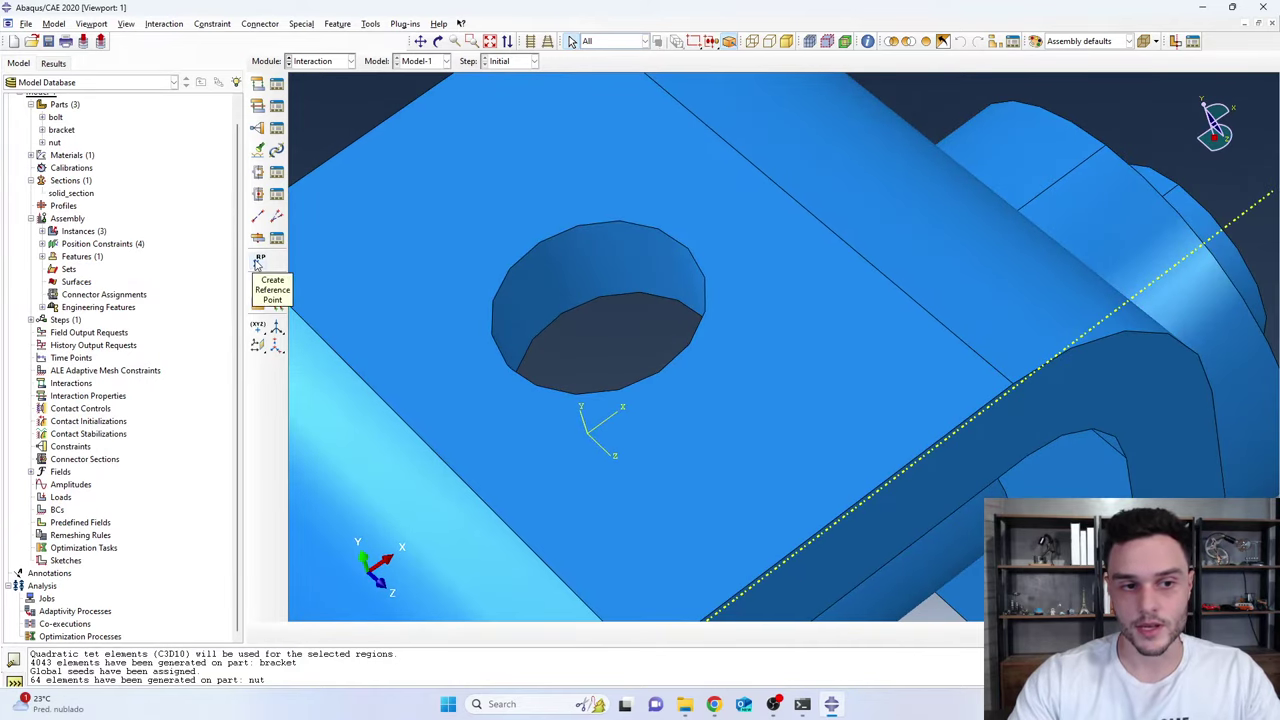
{"action": "left_click", "coordinate": [257, 262]}
{"action": "left_click_drag", "start_coordinate": [600, 251], "coordinate": [691, 211], "text": "ctrl+alt"}
{"action": "left_click_drag", "start_coordinate": [748, 240], "coordinate": [700, 264], "text": "ctrl+alt"}
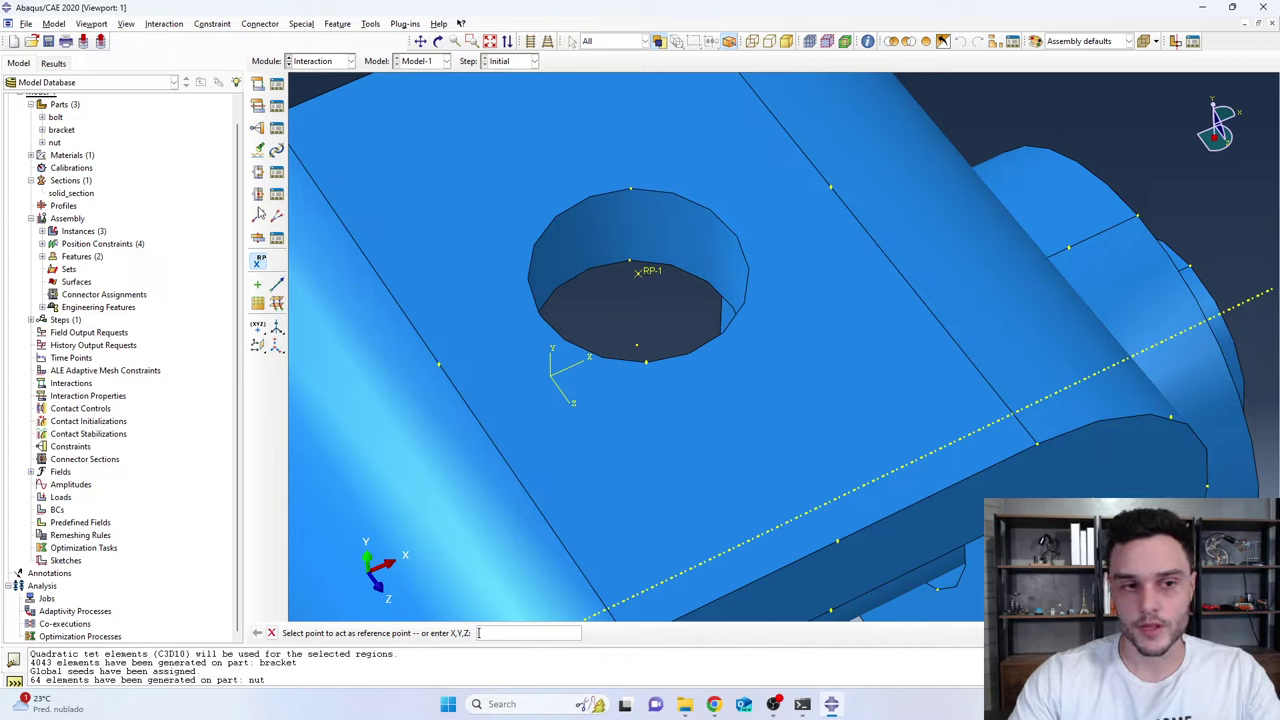
Start a Coupling constraint named fixed_node_coupling
{"action": "left_click", "coordinate": [263, 133]}
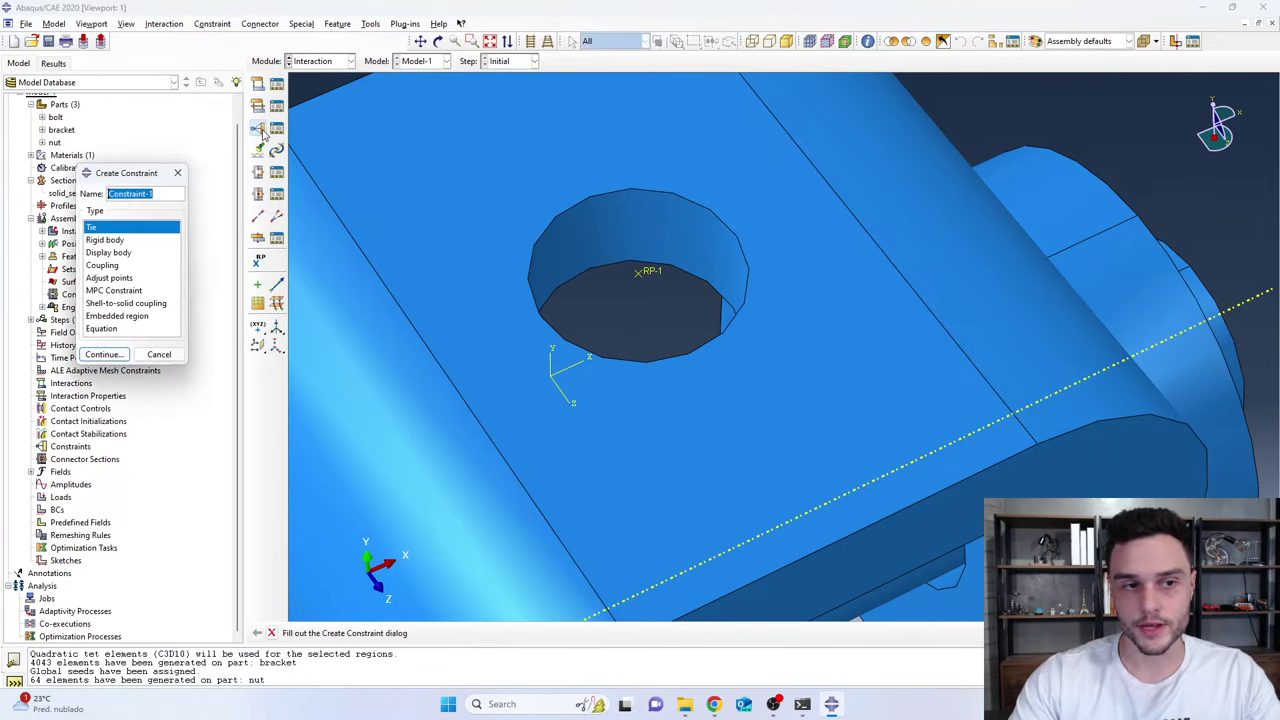
{"action": "left_click", "coordinate": [120, 266]}
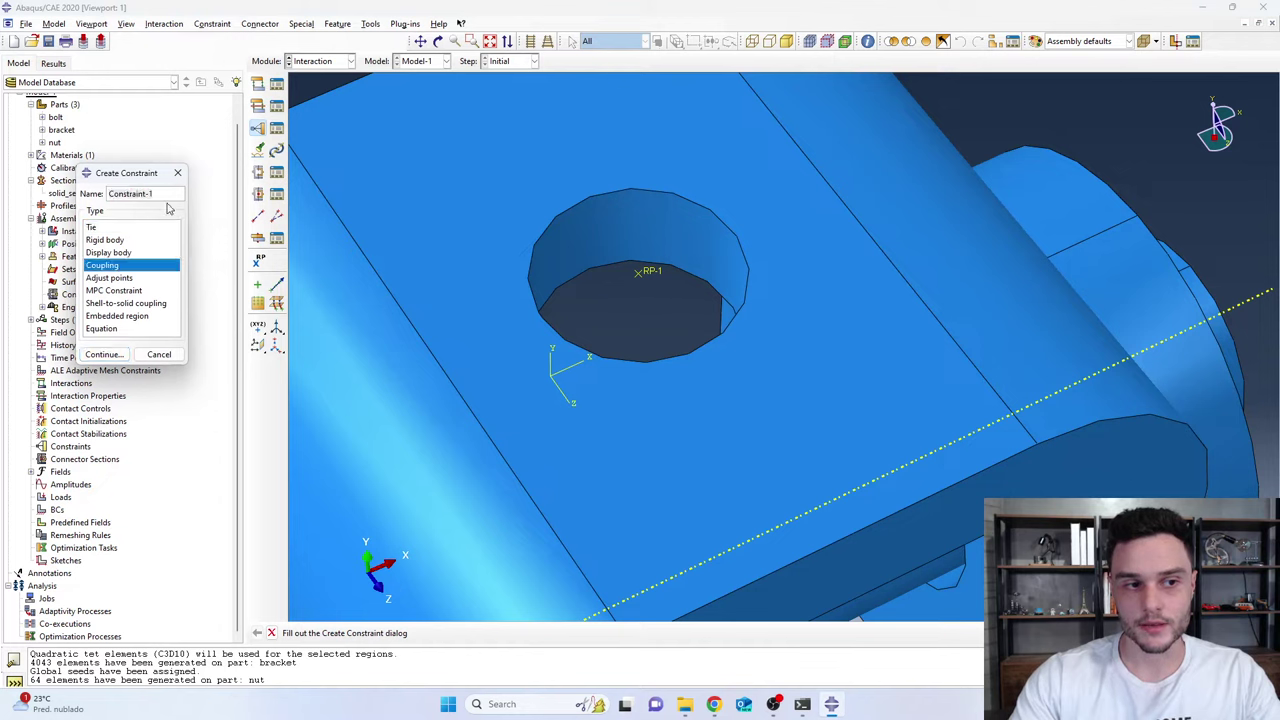
{"action": "left_click_drag", "start_coordinate": [173, 193], "coordinate": [97, 196]}
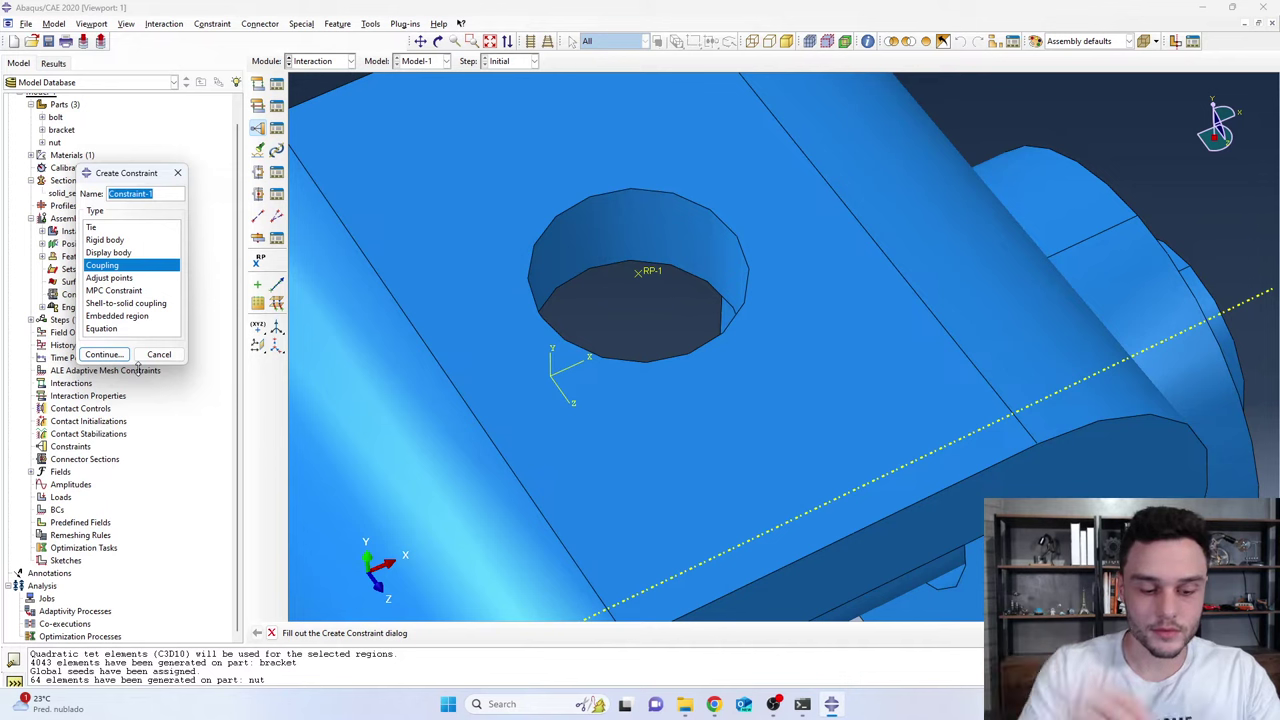
{"action": "type", "text": "fixed"}
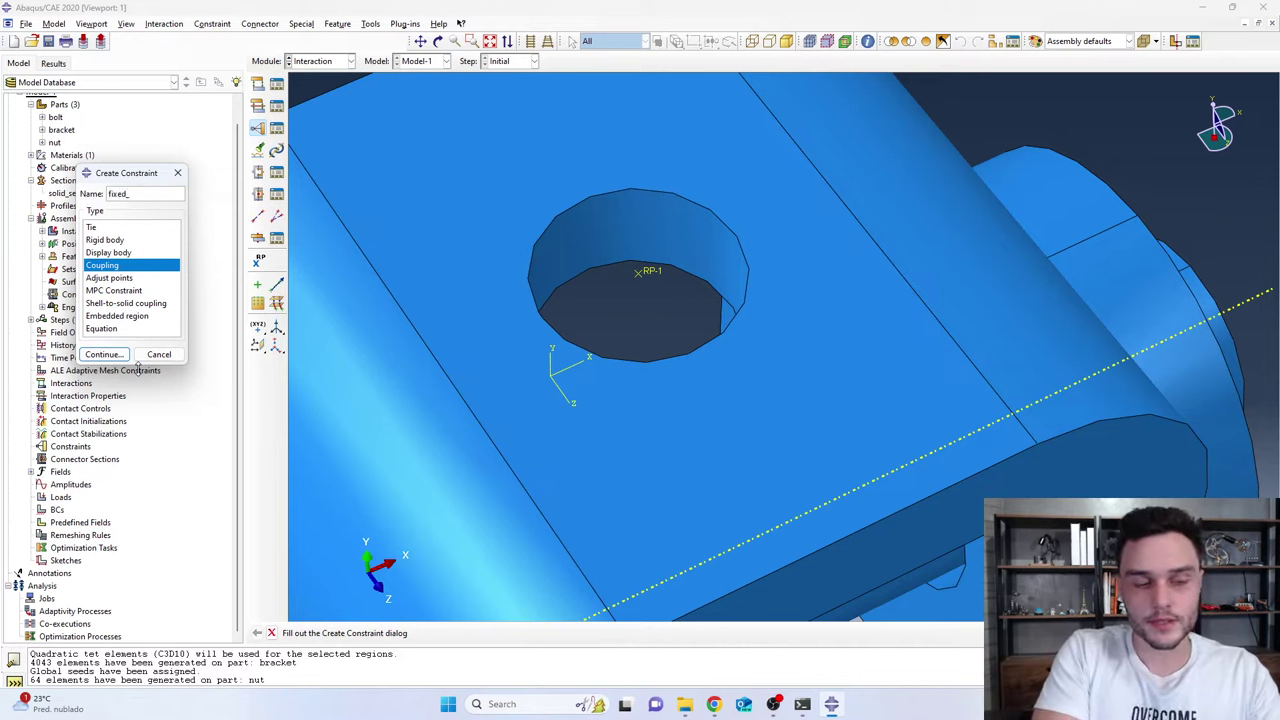
{"action": "type", "text": "_node_coupling"}
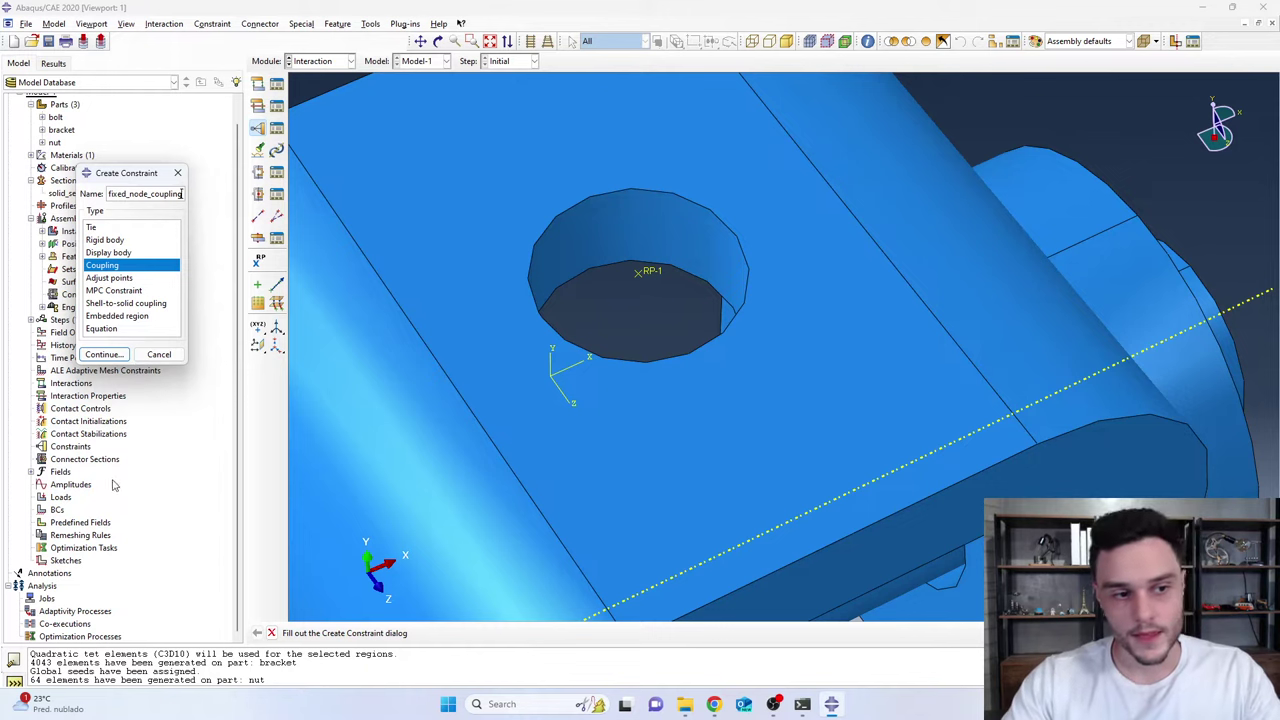
{"action": "left_click", "coordinate": [104, 354]}
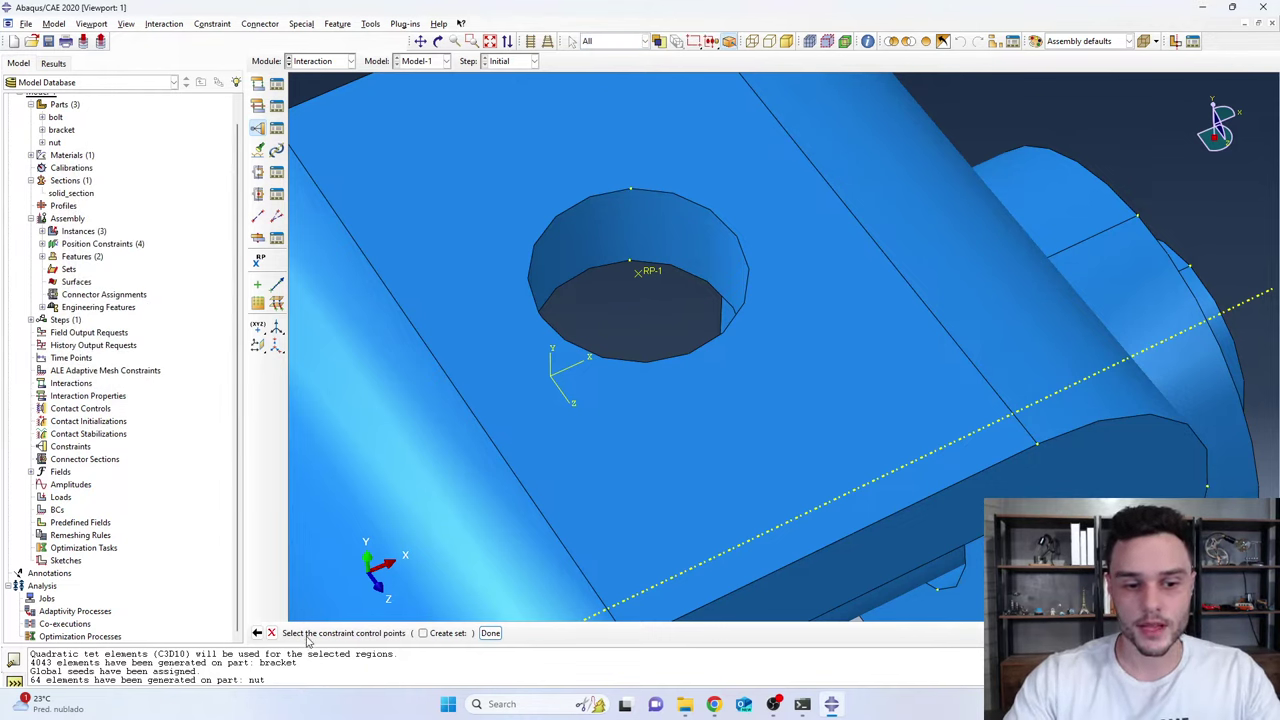
Couple the hole's cylindrical surface in the bracket's top plate to RP-1 with a Kinematic coupling constraining U1 to U3 and UR1 to UR3
{"action": "left_click", "coordinate": [640, 279]}
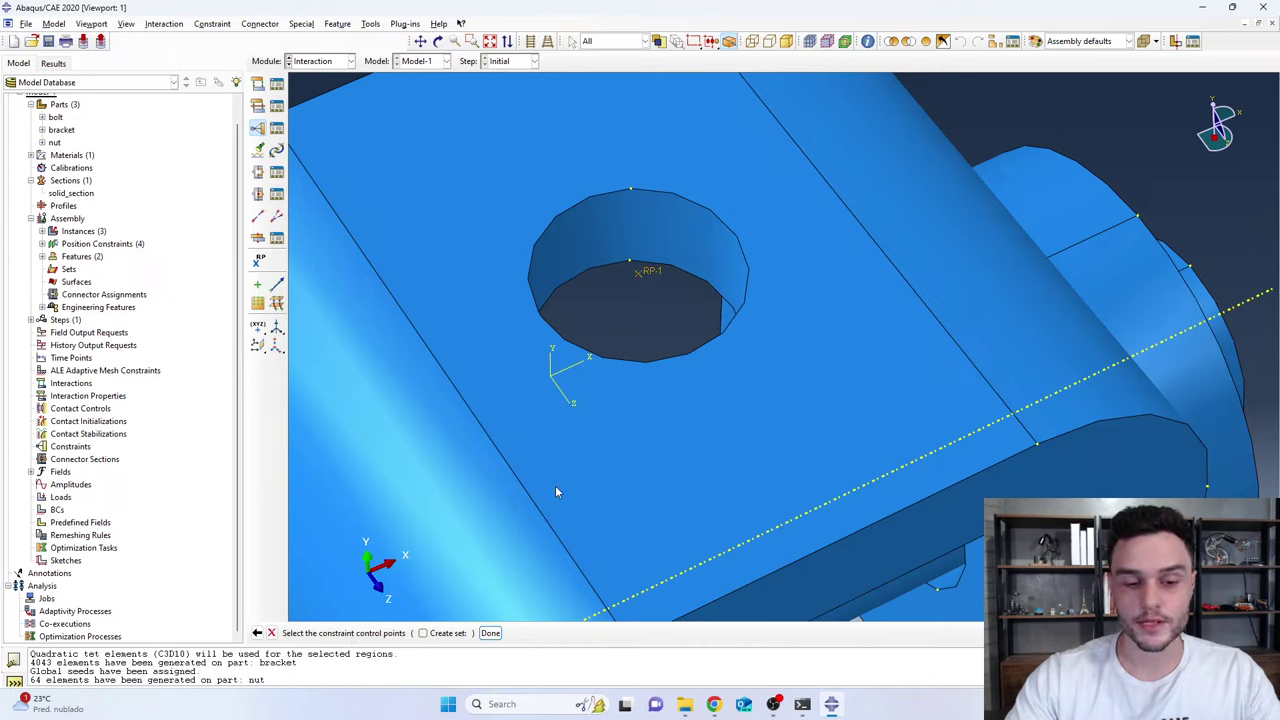
{"action": "left_click", "coordinate": [490, 632]}
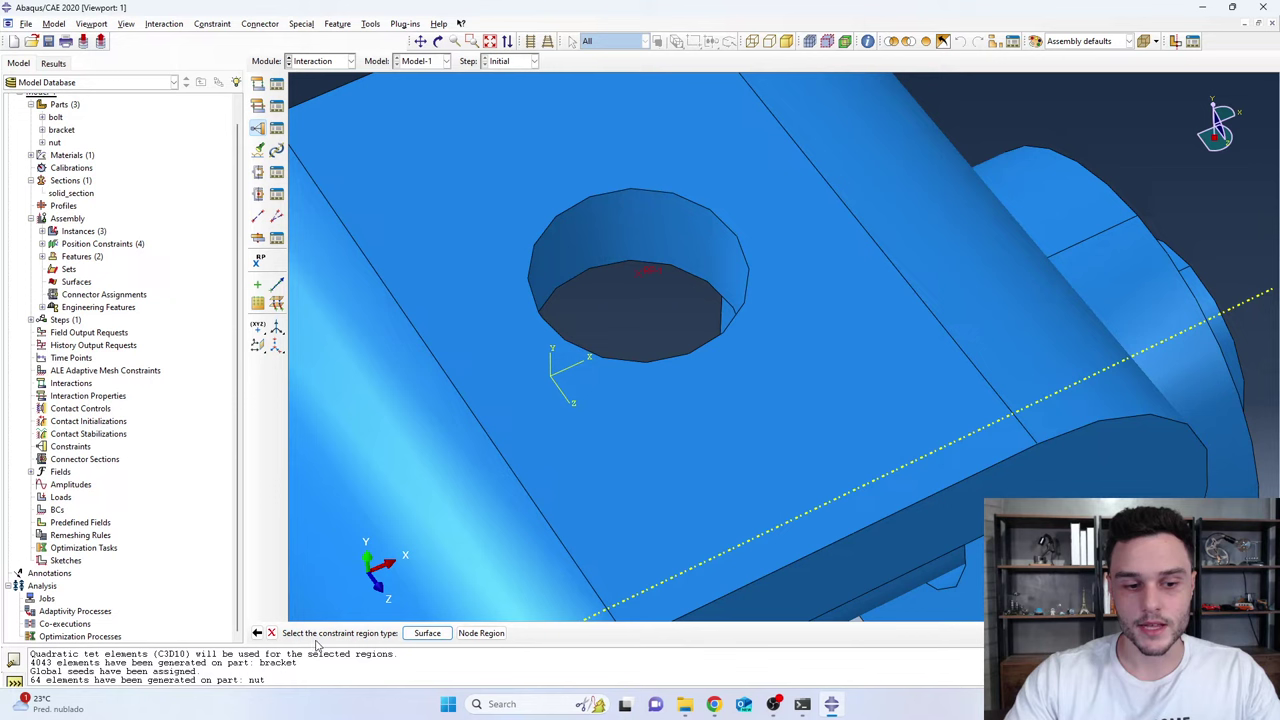
{"action": "left_click", "coordinate": [428, 633]}
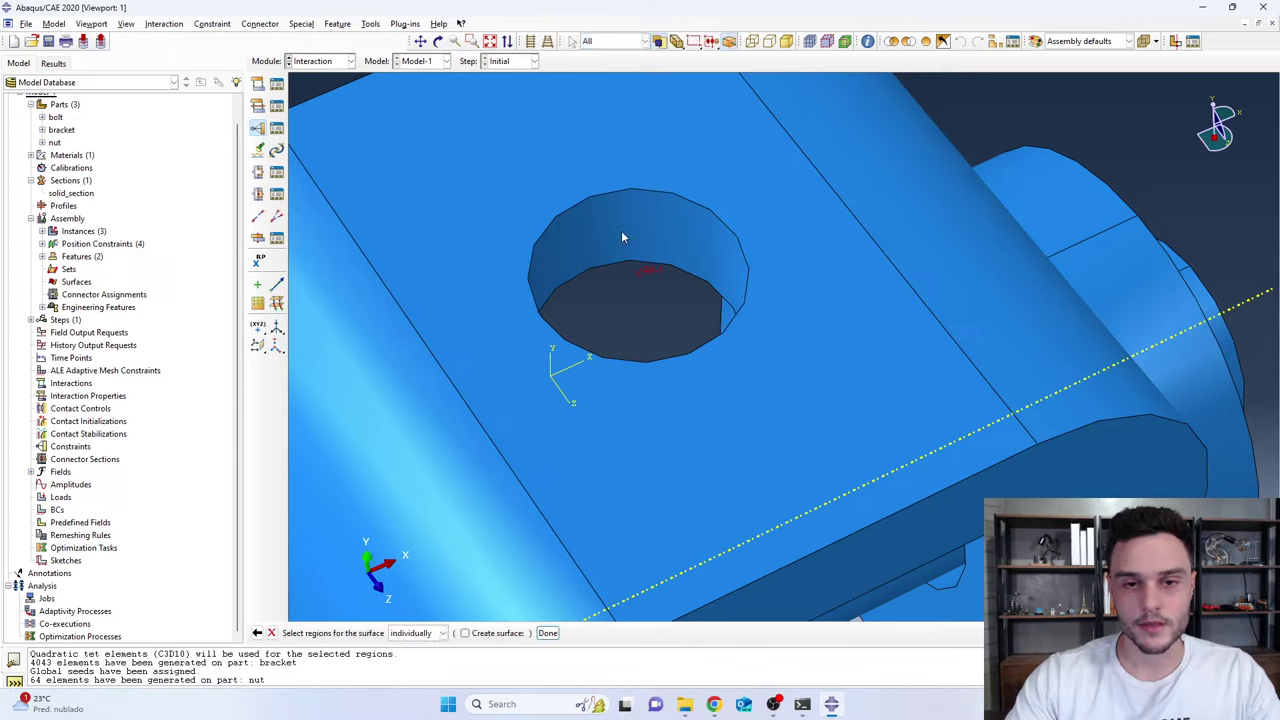
{"action": "left_click", "coordinate": [689, 231]}
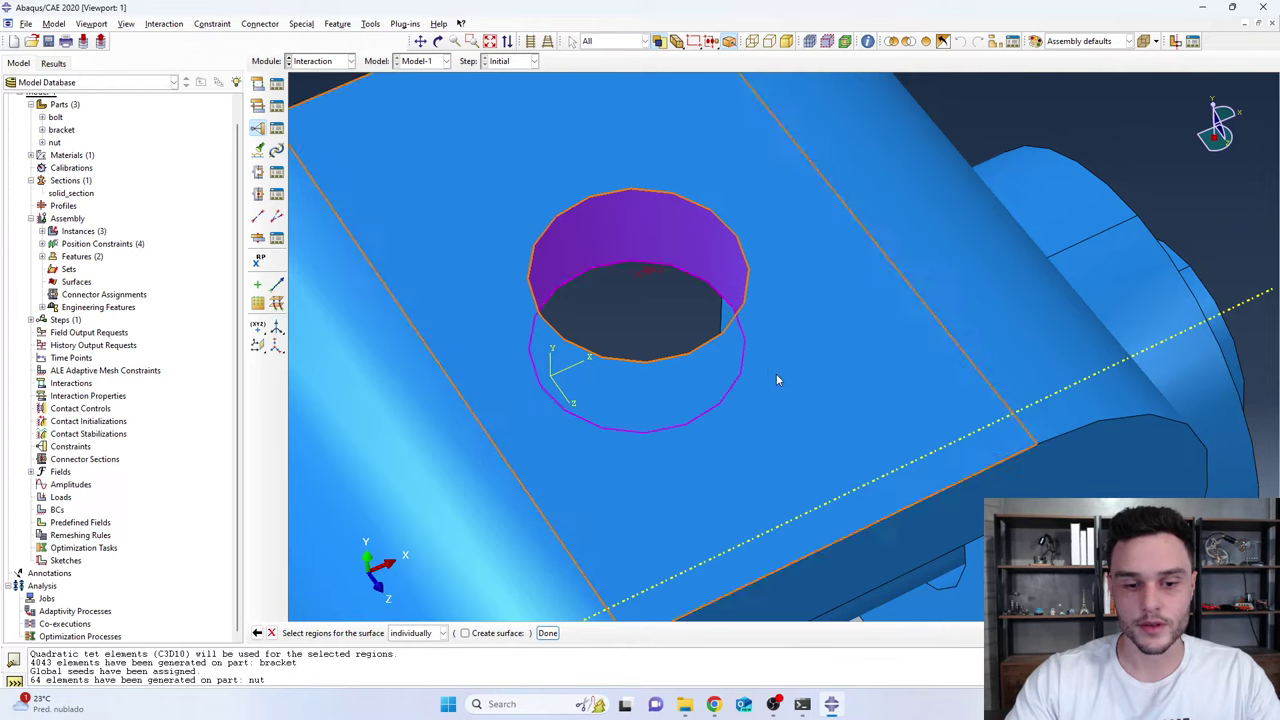
{"action": "left_click", "coordinate": [547, 633]}
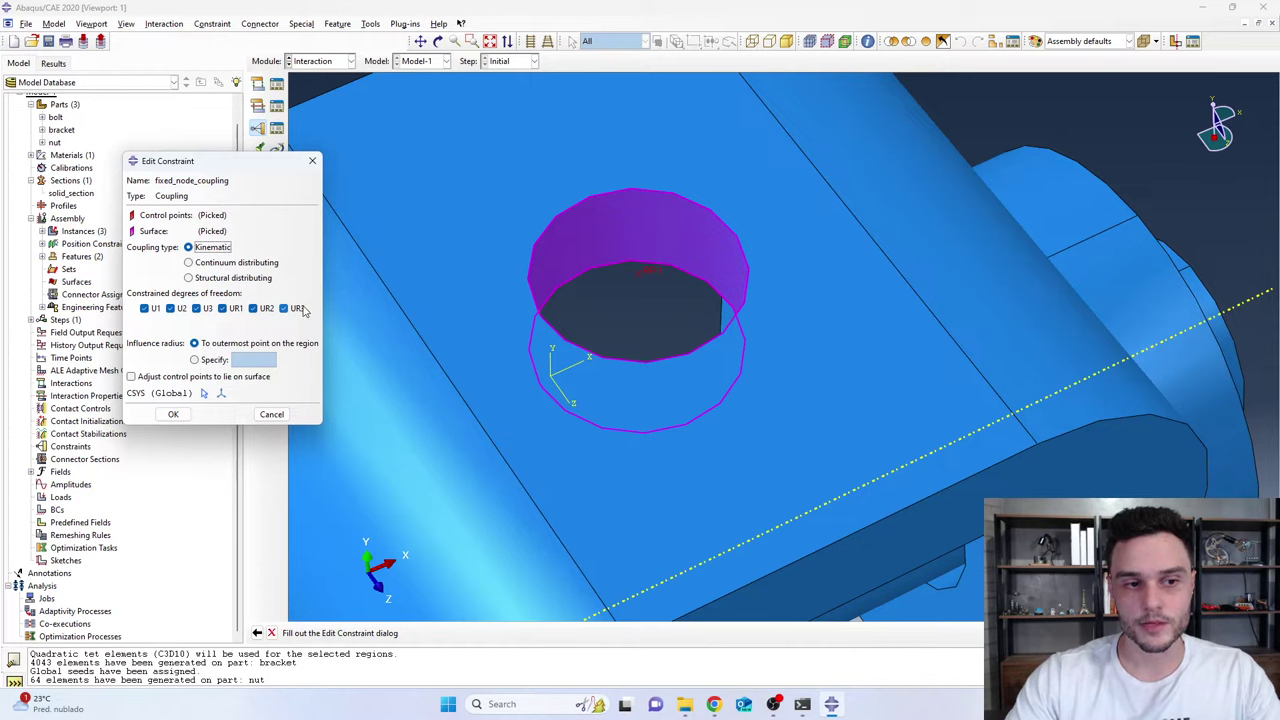
{"action": "left_click", "coordinate": [172, 414]}
Examine the coupling between the reference point and the bracket's top hole surface from several angles and distances
{"action": "left_click_drag", "start_coordinate": [618, 184], "coordinate": [600, 251], "text": "ctrl+alt"}
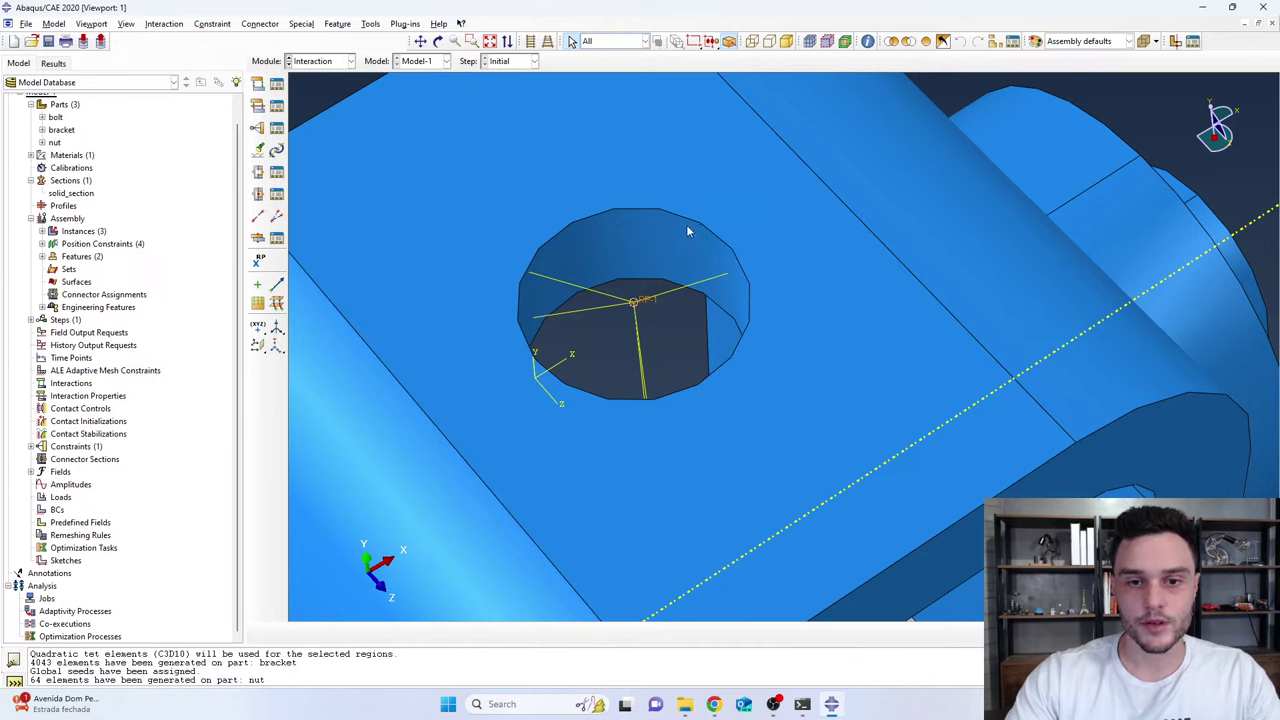
{"action": "left_click", "coordinate": [577, 243]}
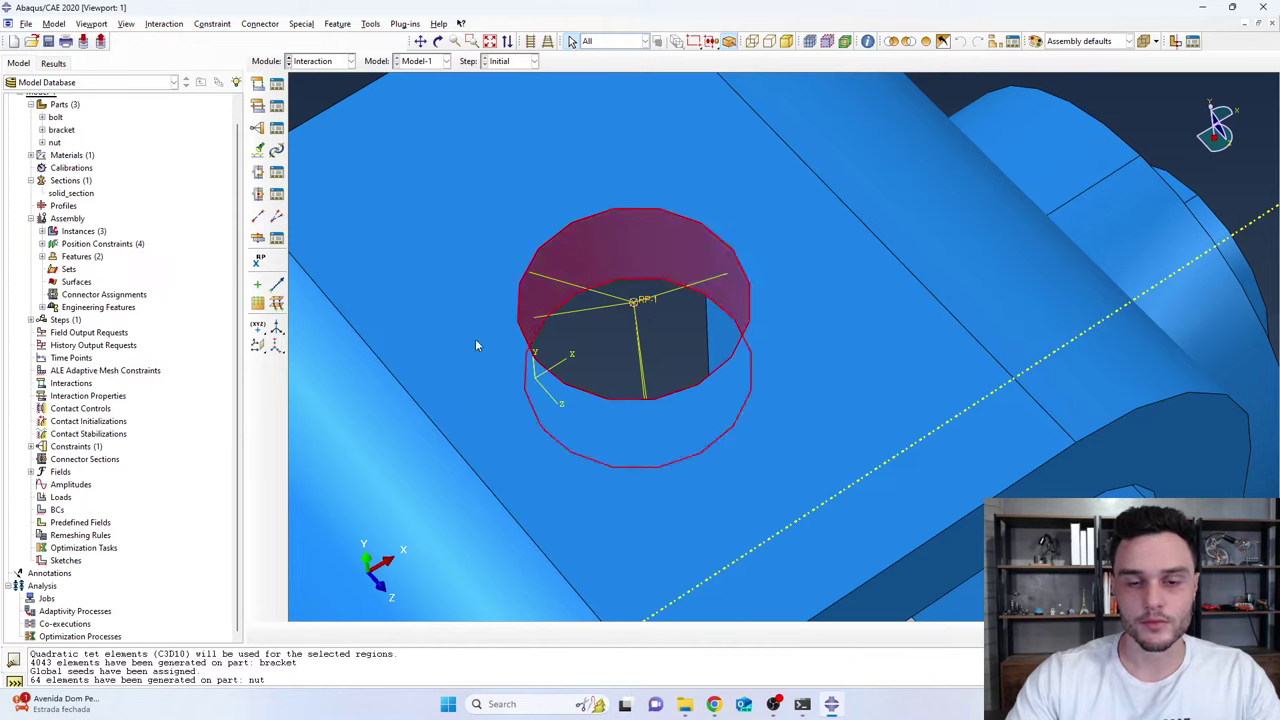
{"action": "middle_click", "coordinate": [633, 305]}
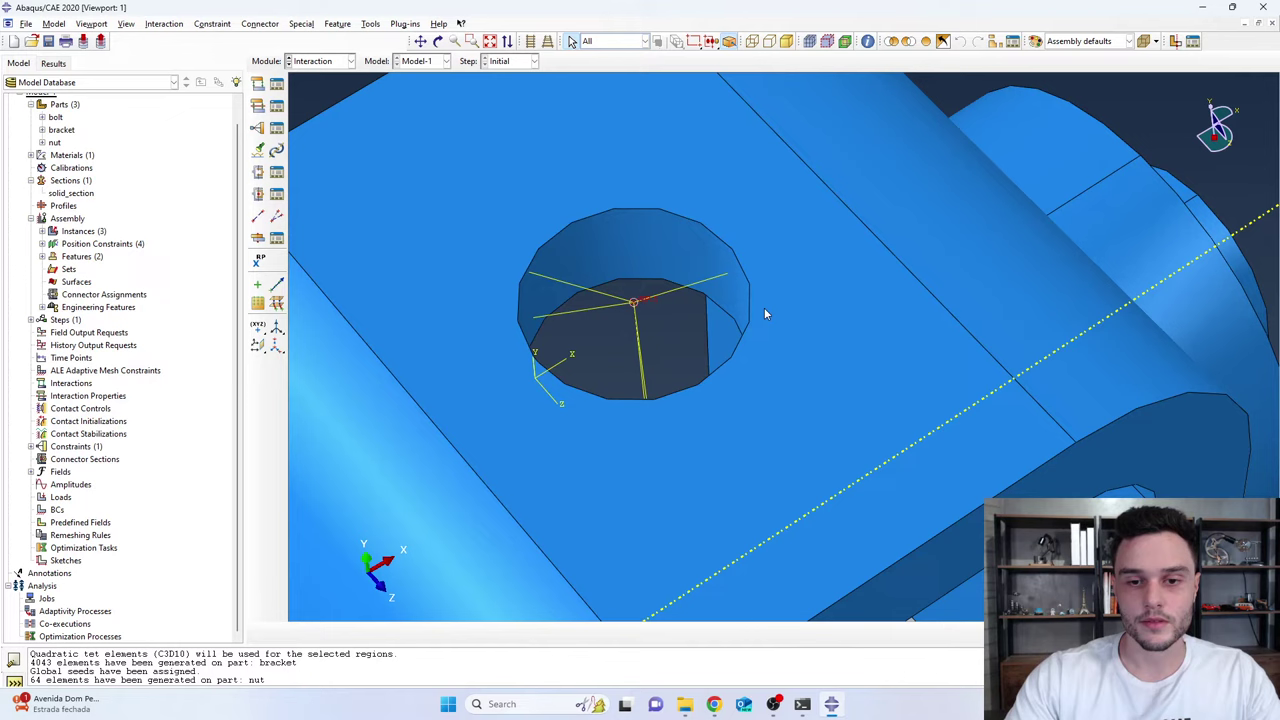
{"action": "scroll", "coordinate": [617, 266], "scroll_direction": "down", "scroll_amount": 5}
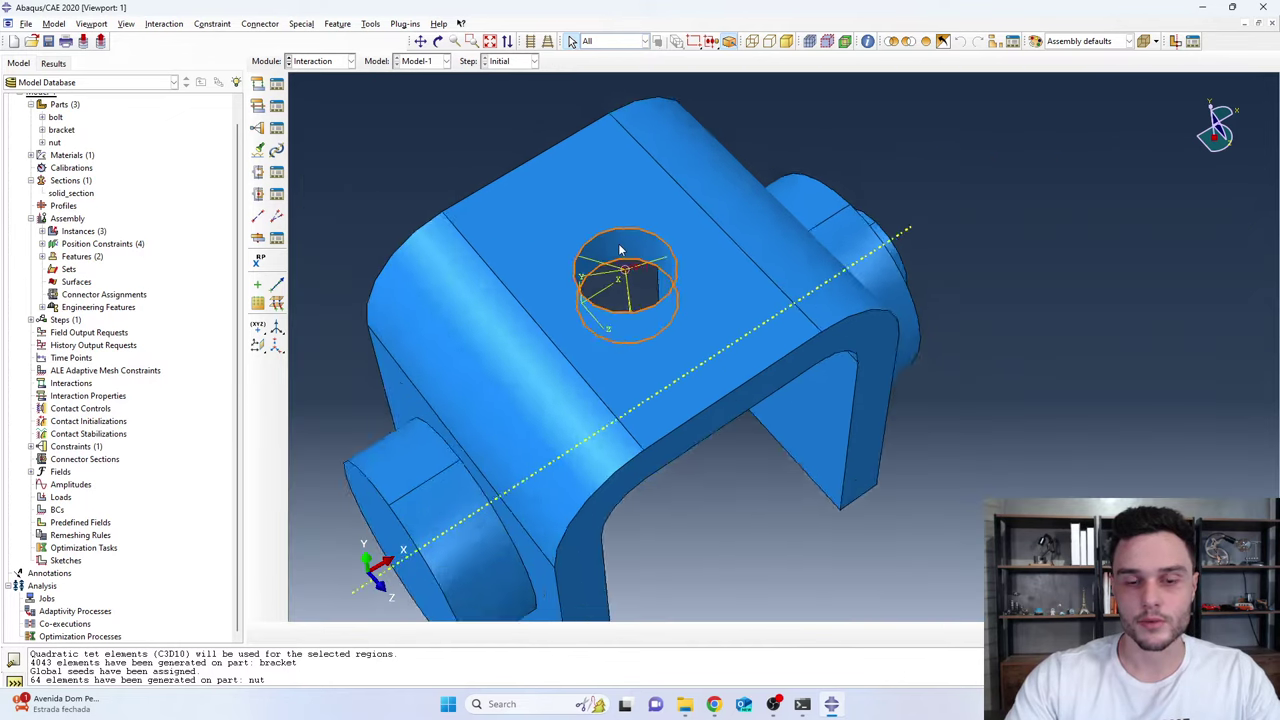
{"action": "left_click_drag", "start_coordinate": [620, 260], "coordinate": [633, 235], "text": "ctrl+alt"}
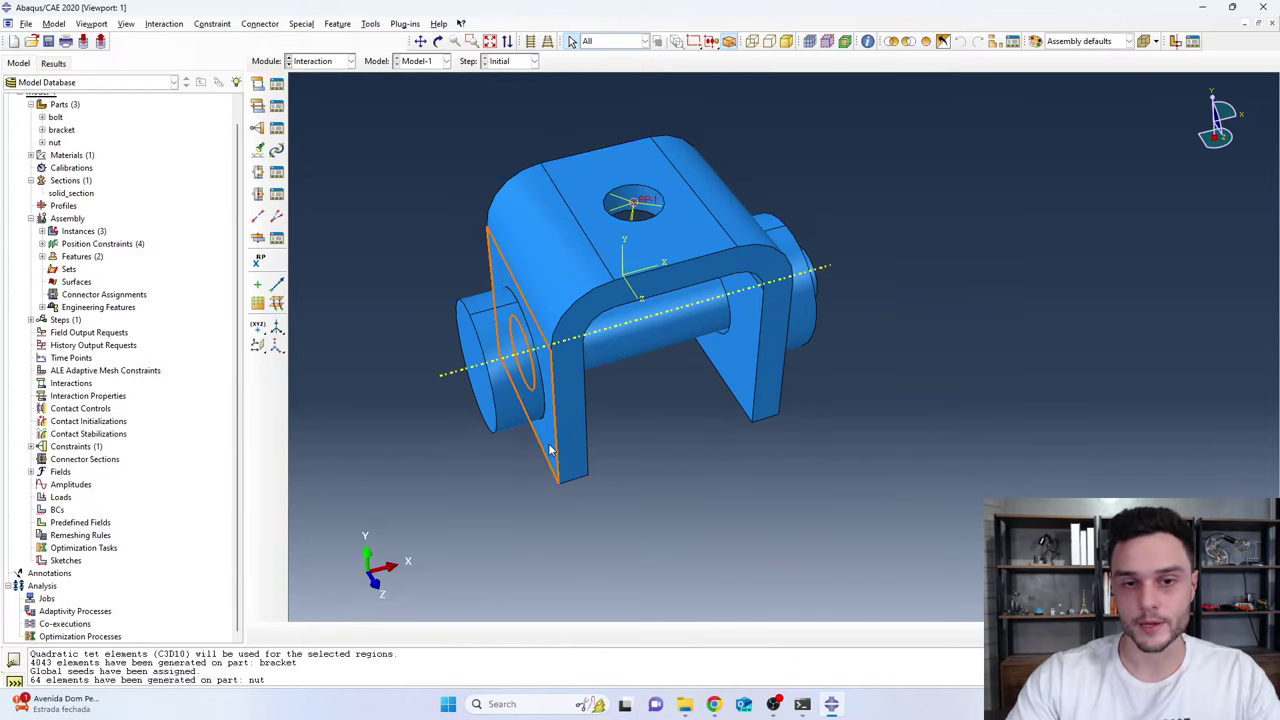
{"action": "left_click_drag", "start_coordinate": [645, 236], "coordinate": [615, 212], "text": "ctrl+alt"}
{"action": "scroll", "coordinate": [685, 248], "scroll_direction": "up", "scroll_amount": 3}
{"action": "scroll", "coordinate": [615, 205], "scroll_direction": "up", "scroll_amount": 2}
{"action": "scroll", "coordinate": [615, 202], "scroll_direction": "down", "scroll_amount": 5}
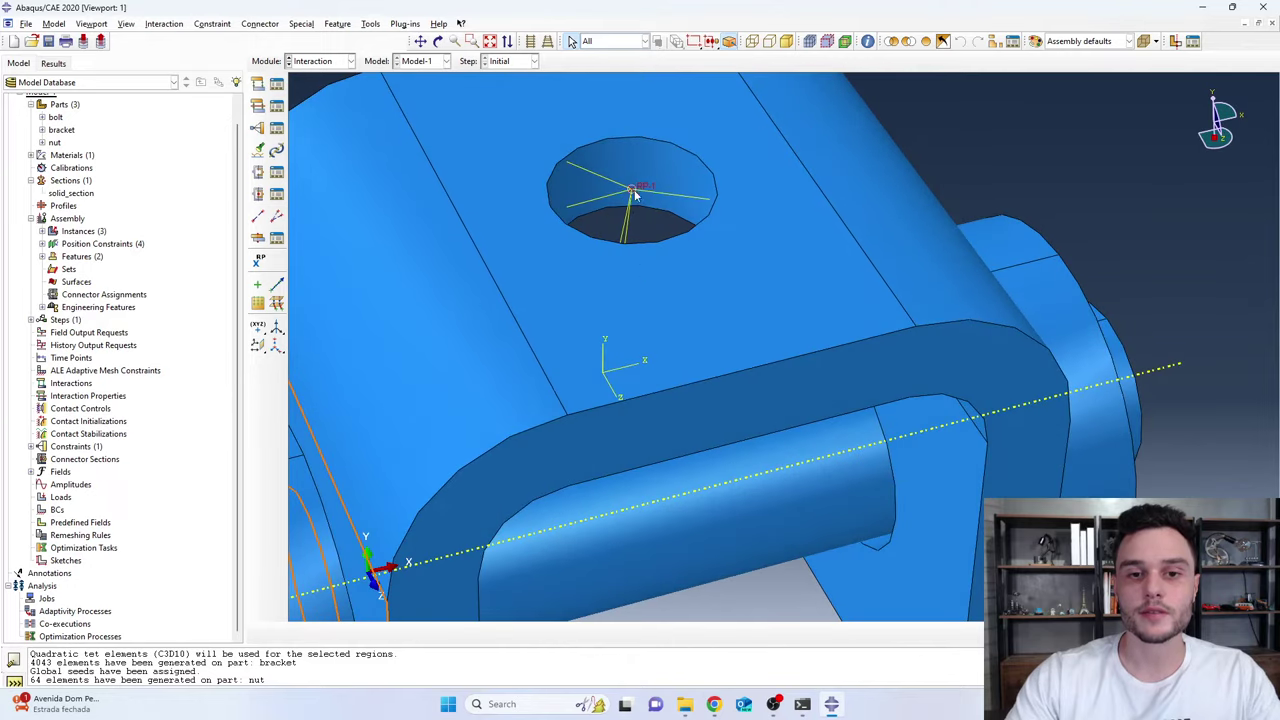
{"action": "scroll", "coordinate": [600, 245], "scroll_direction": "up", "scroll_amount": 6}
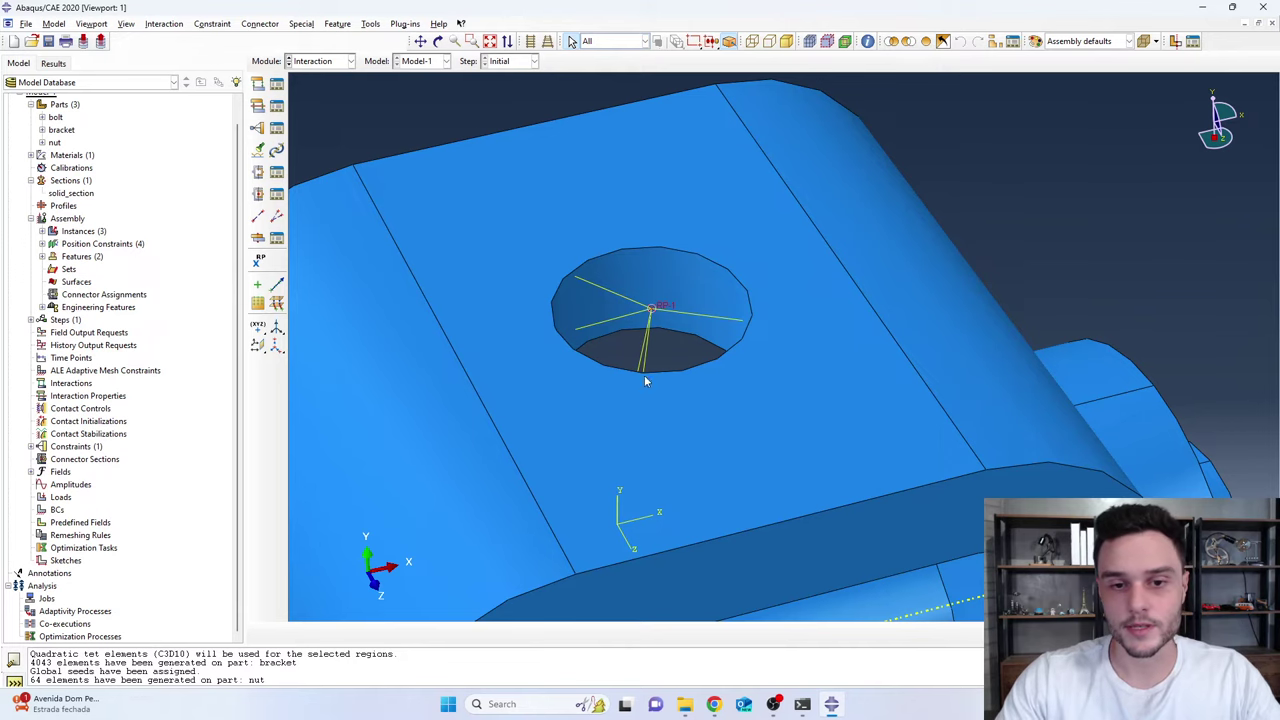
{"action": "scroll", "coordinate": [650, 235], "scroll_direction": "up", "scroll_amount": 5}
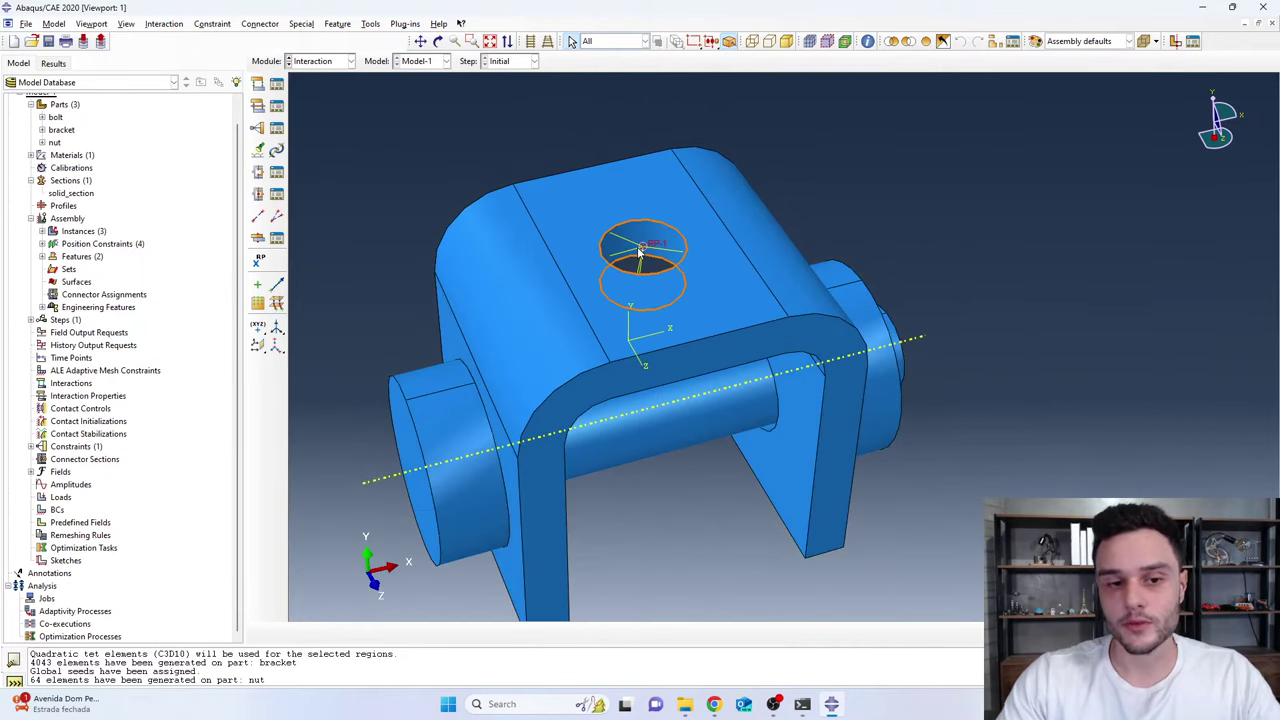
{"action": "scroll", "coordinate": [641, 252], "scroll_direction": "down", "scroll_amount": 4}
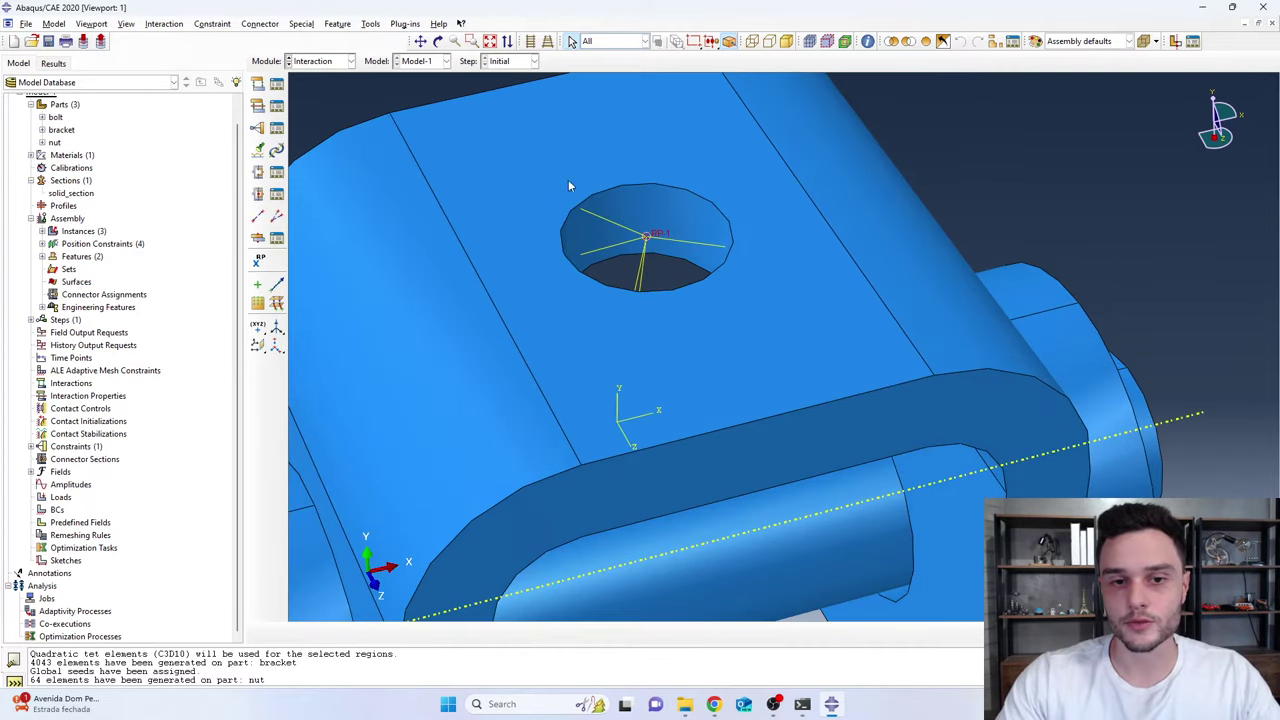
{"action": "scroll", "coordinate": [688, 235], "scroll_direction": "up", "scroll_amount": 4}
{"action": "mouse_move", "coordinate": [640, 225]}
{"action": "left_mouse_down", "text": "ctrl+alt"}
{"action": "mouse_move", "coordinate": [622, 200]}
{"action": "mouse_move", "coordinate": [628, 172]}
{"action": "mouse_move", "coordinate": [641, 205]}
{"action": "left_mouse_up", "text": "ctrl+alt"}
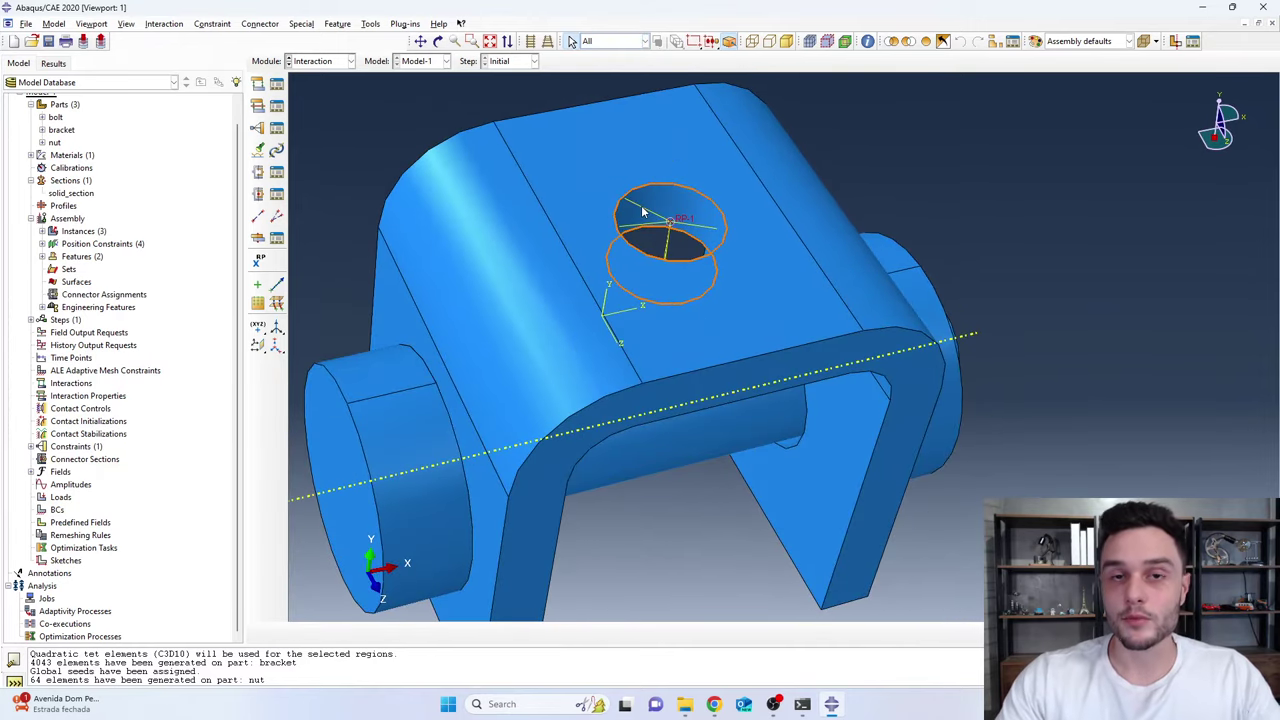
{"action": "scroll", "coordinate": [641, 205], "scroll_direction": "down", "scroll_amount": 3}
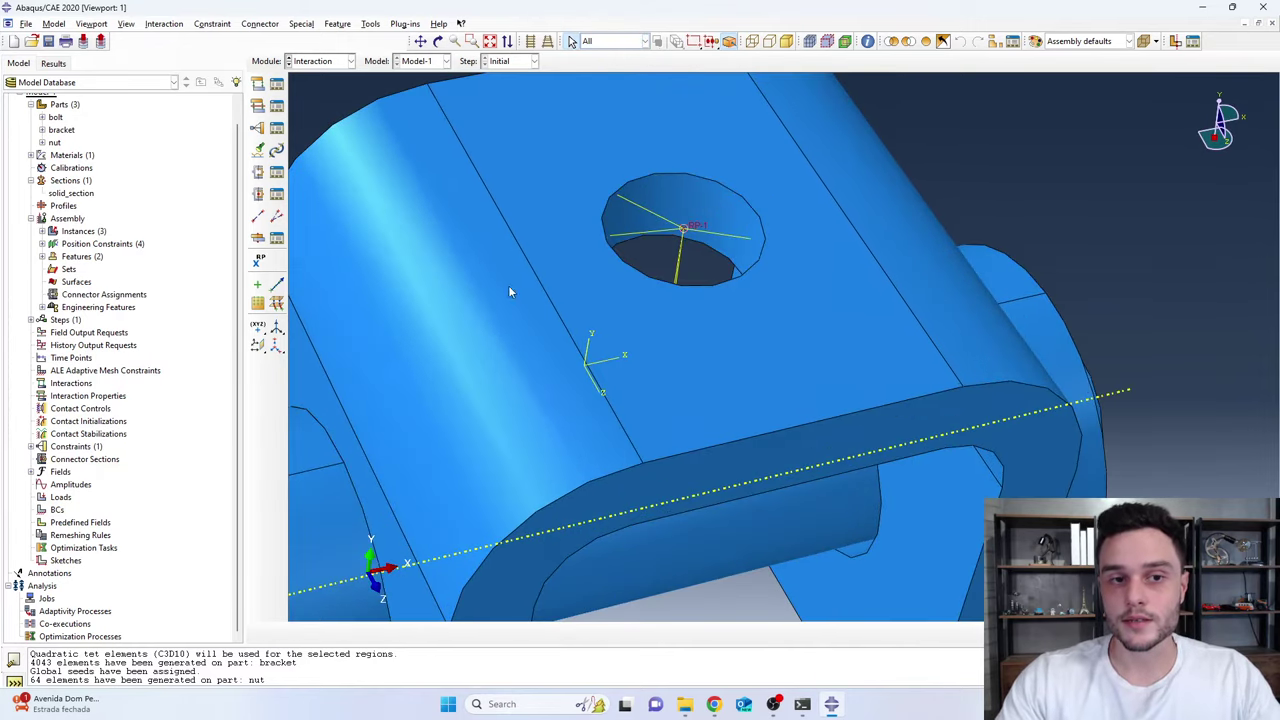
{"action": "scroll", "coordinate": [685, 248], "scroll_direction": "down", "scroll_amount": 2}
{"action": "scroll", "coordinate": [685, 248], "scroll_direction": "down", "scroll_amount": 1}
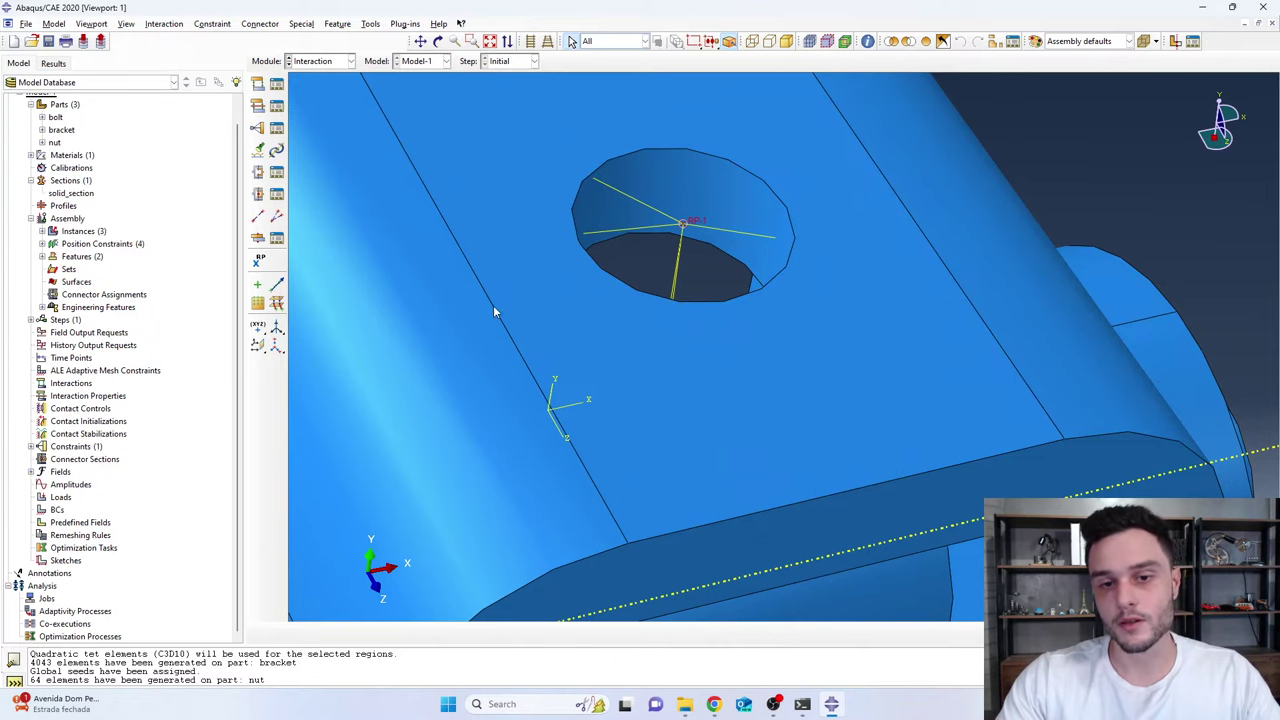
{"action": "scroll", "coordinate": [673, 157], "scroll_direction": "up", "scroll_amount": 5}
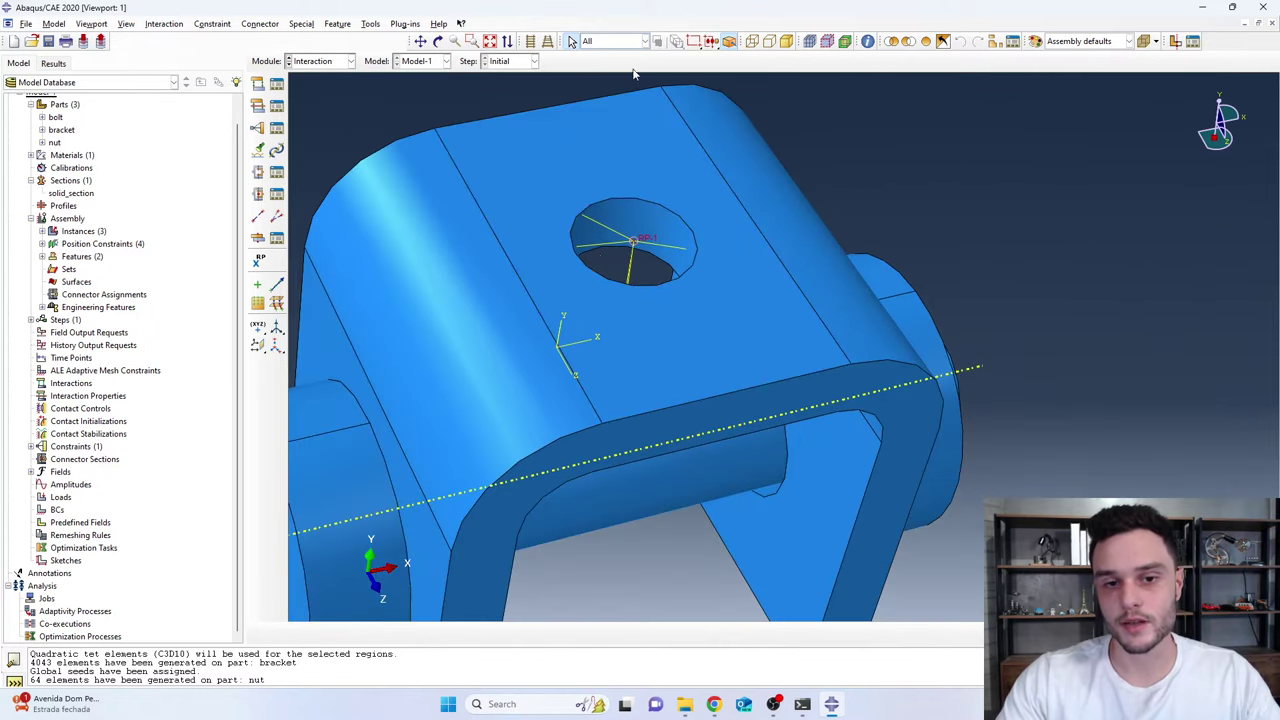
{"action": "scroll", "coordinate": [601, 258], "scroll_direction": "up", "scroll_amount": 3}
{"action": "left_click_drag", "start_coordinate": [615, 245], "coordinate": [655, 227], "text": "ctrl+alt"}
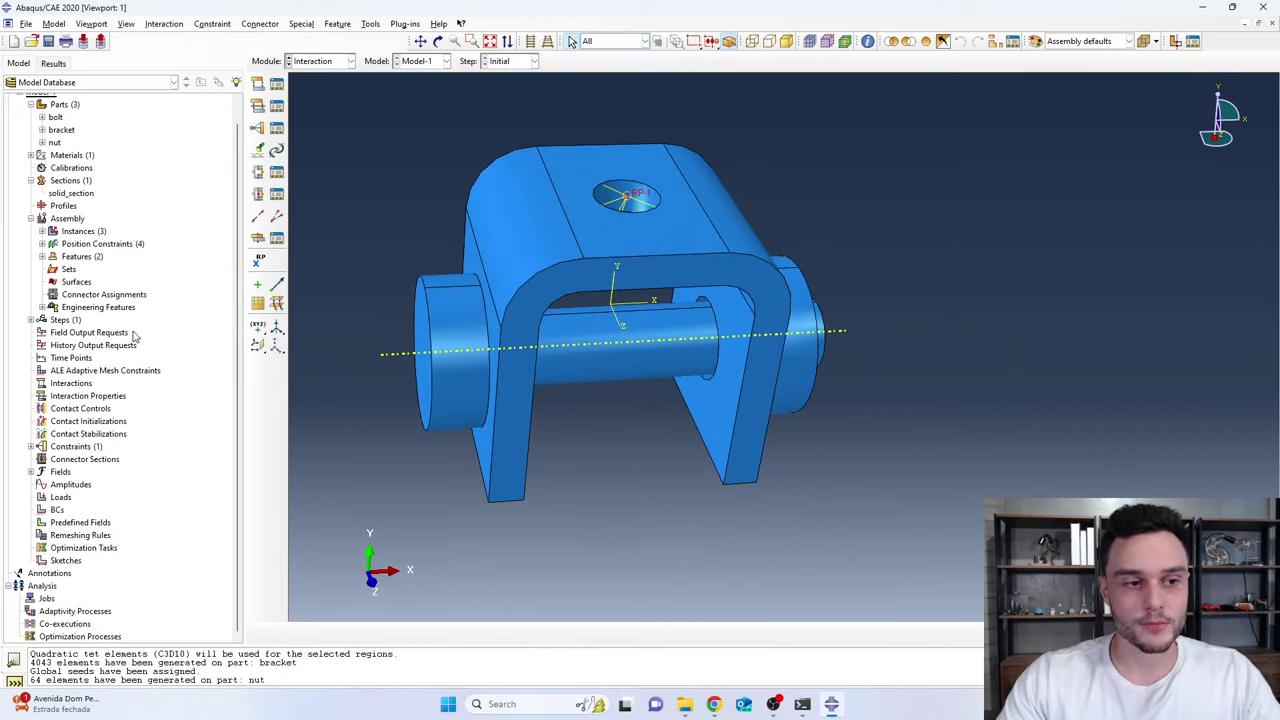
Start a mechanical Symmetry/Antisymmetry/Encastre boundary condition named fixed_node under the Initial step
{"action": "left_click", "coordinate": [31, 320]}
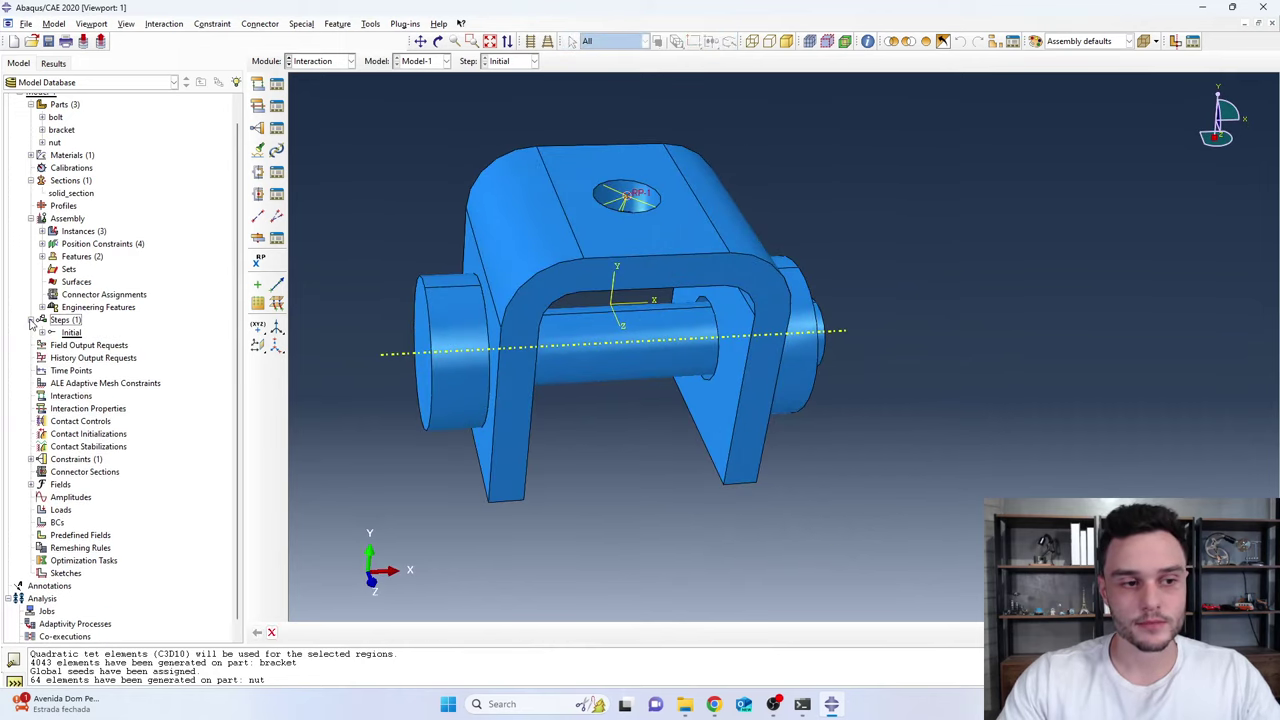
{"action": "left_click", "coordinate": [72, 334]}
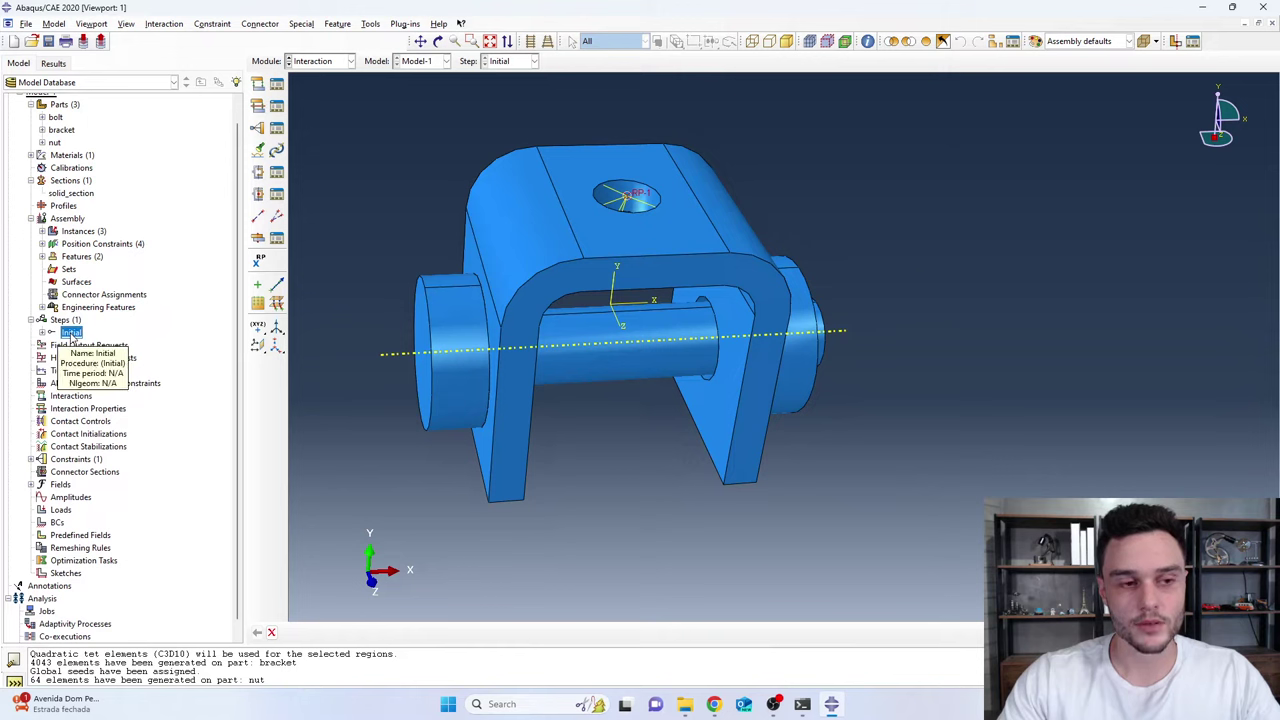
{"action": "left_click", "coordinate": [41, 333]}
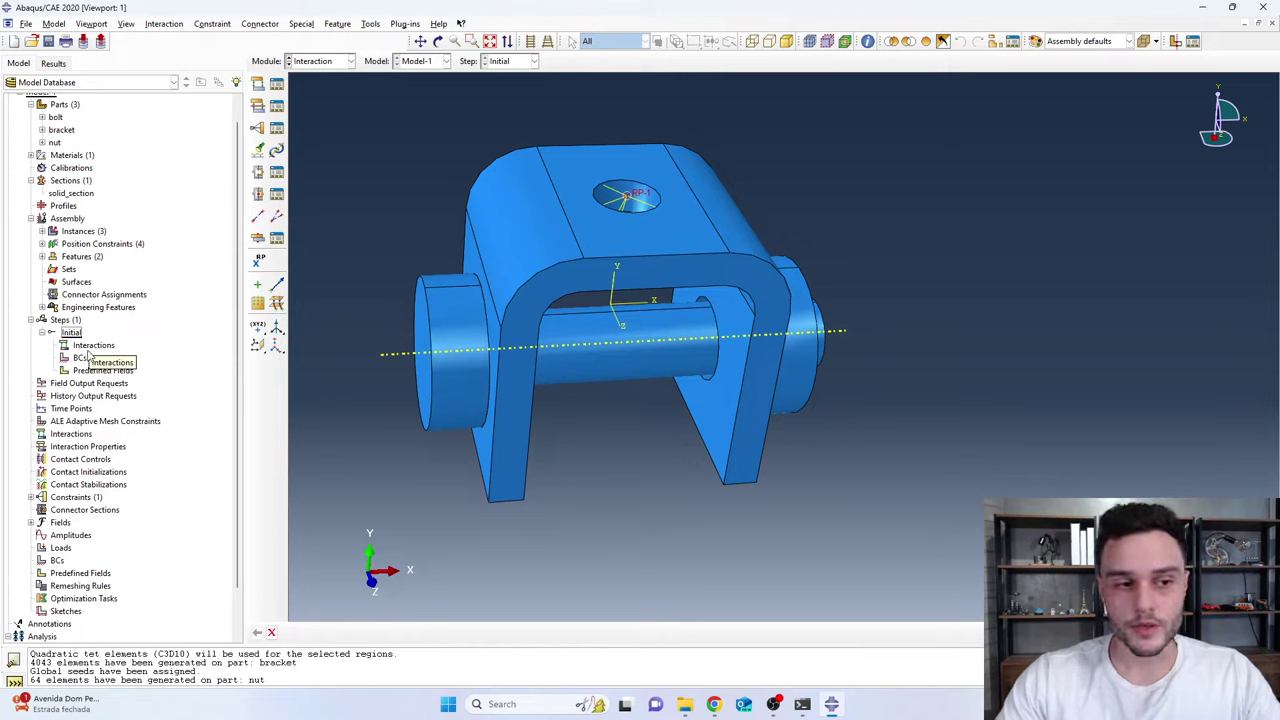
{"action": "left_click", "coordinate": [80, 359]}
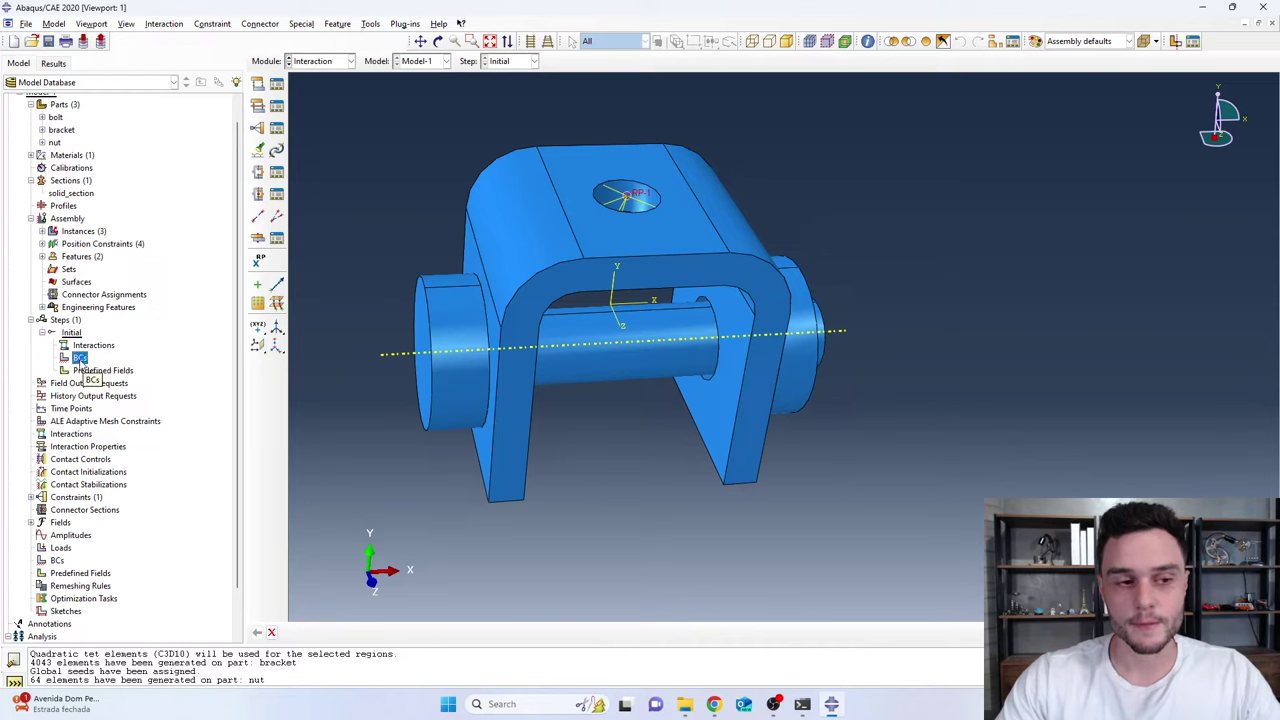
{"action": "double_click", "coordinate": [80, 362]}
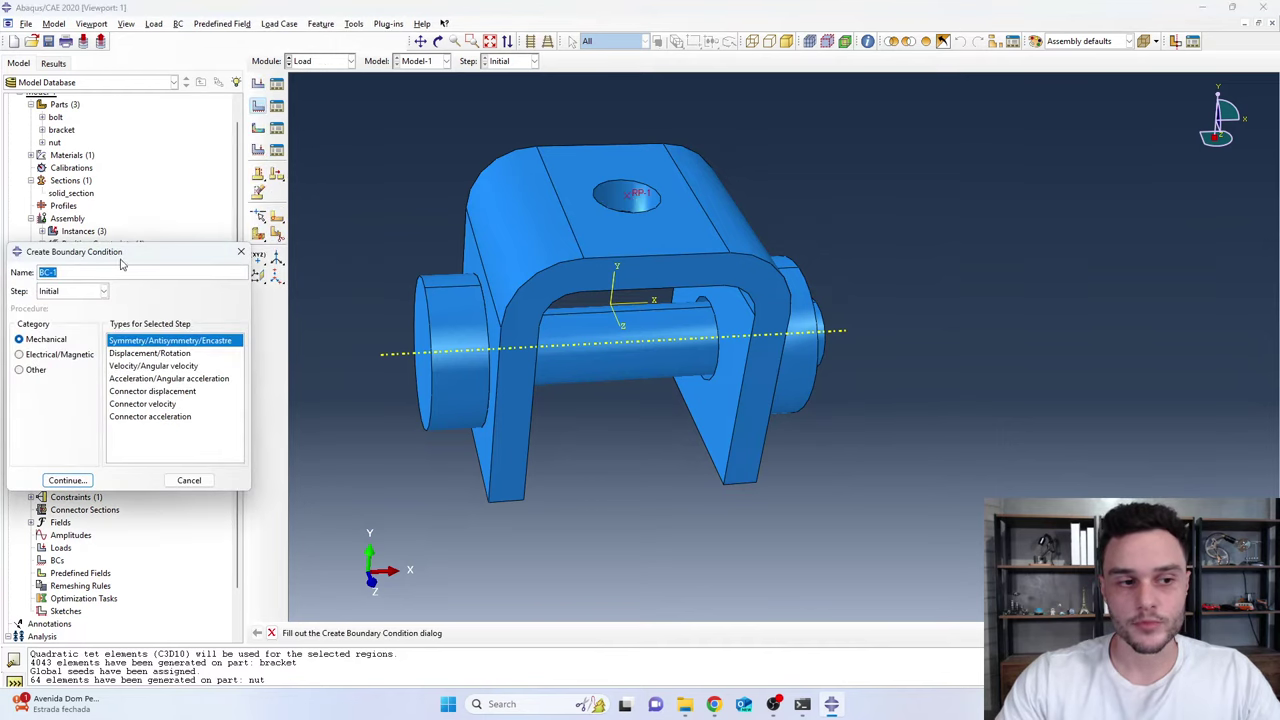
{"action": "left_click_drag", "start_coordinate": [120, 263], "coordinate": [250, 170]}
{"action": "type", "text": "fixed_node"}
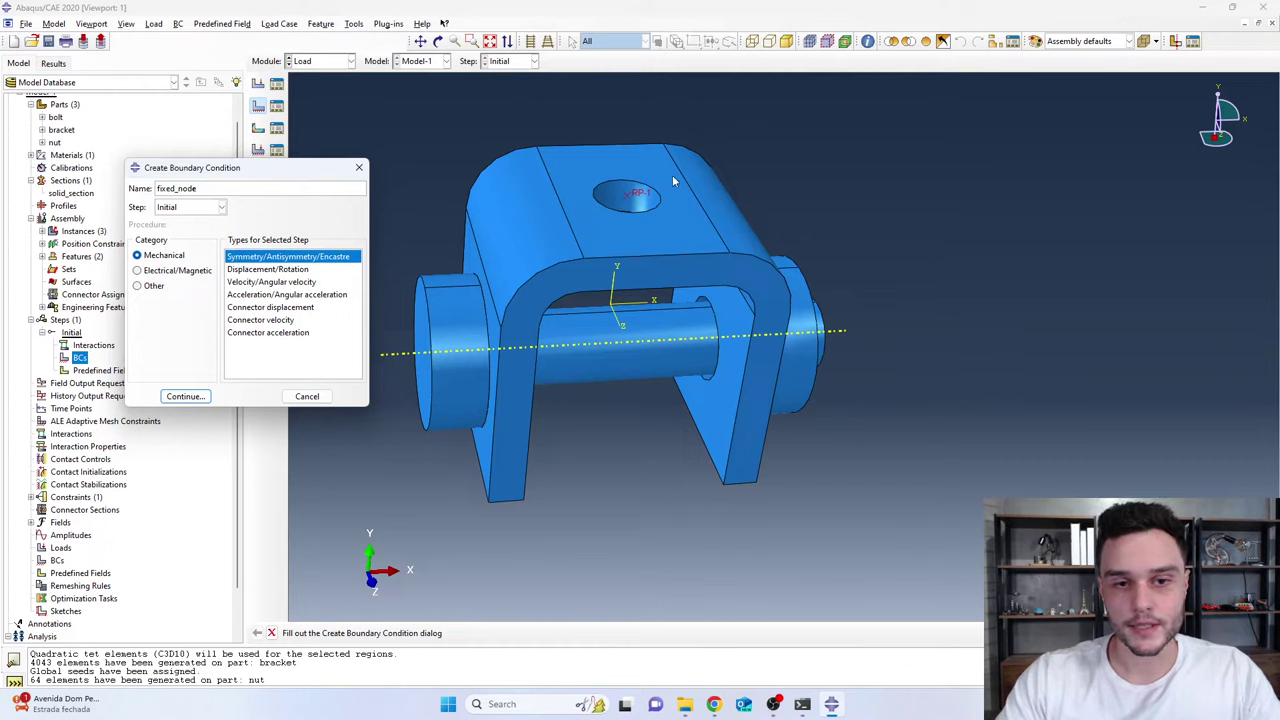
Apply the fixed_node boundary condition to reference point RP-1 as ENCASTRE, with all displacements and rotations set to 0
{"action": "left_click", "coordinate": [194, 397]}
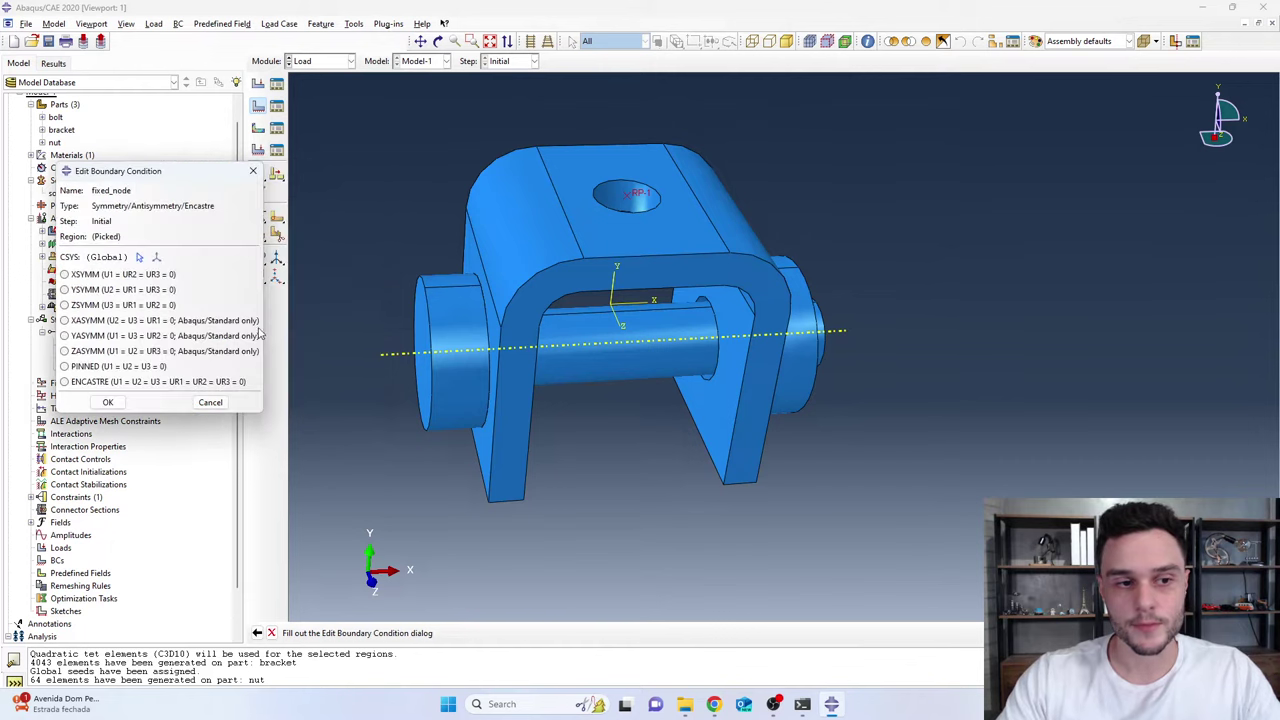
{"action": "left_click", "coordinate": [154, 258]}
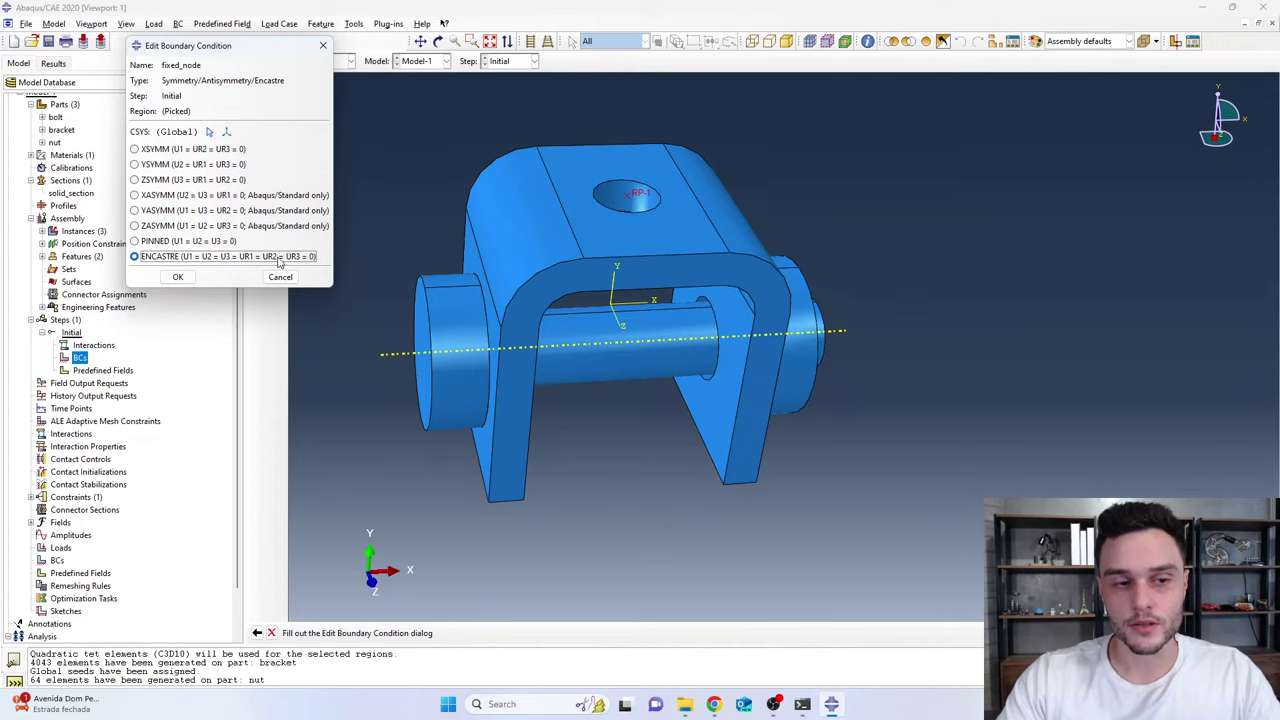
{"action": "left_click", "coordinate": [178, 277]}
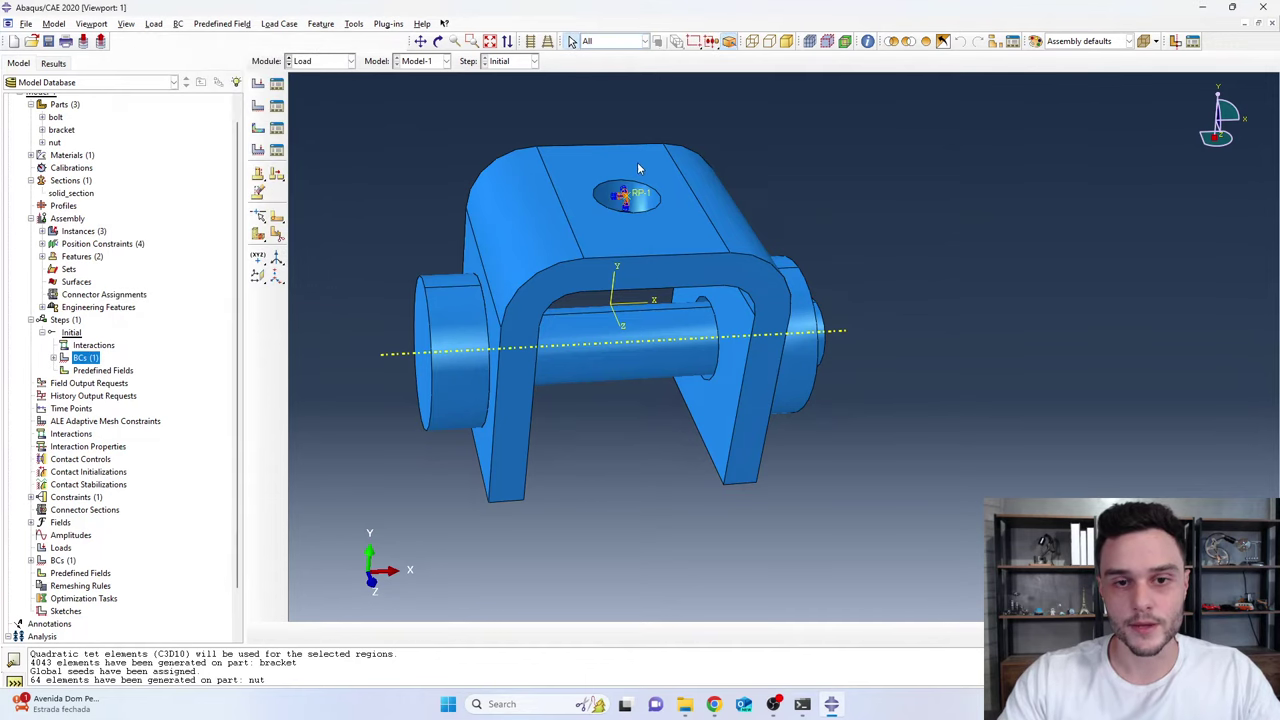
Inspect the boundary condition symbols at the reference point in the bracket's top hole up close
{"action": "scroll", "coordinate": [636, 166], "scroll_direction": "up", "scroll_amount": 3}
{"action": "left_click_drag", "start_coordinate": [636, 166], "coordinate": [649, 369], "text": "ctrl+alt"}
{"action": "scroll", "coordinate": [616, 399], "scroll_direction": "up", "scroll_amount": 3}
{"action": "scroll", "coordinate": [616, 399], "scroll_direction": "up", "scroll_amount": 2}
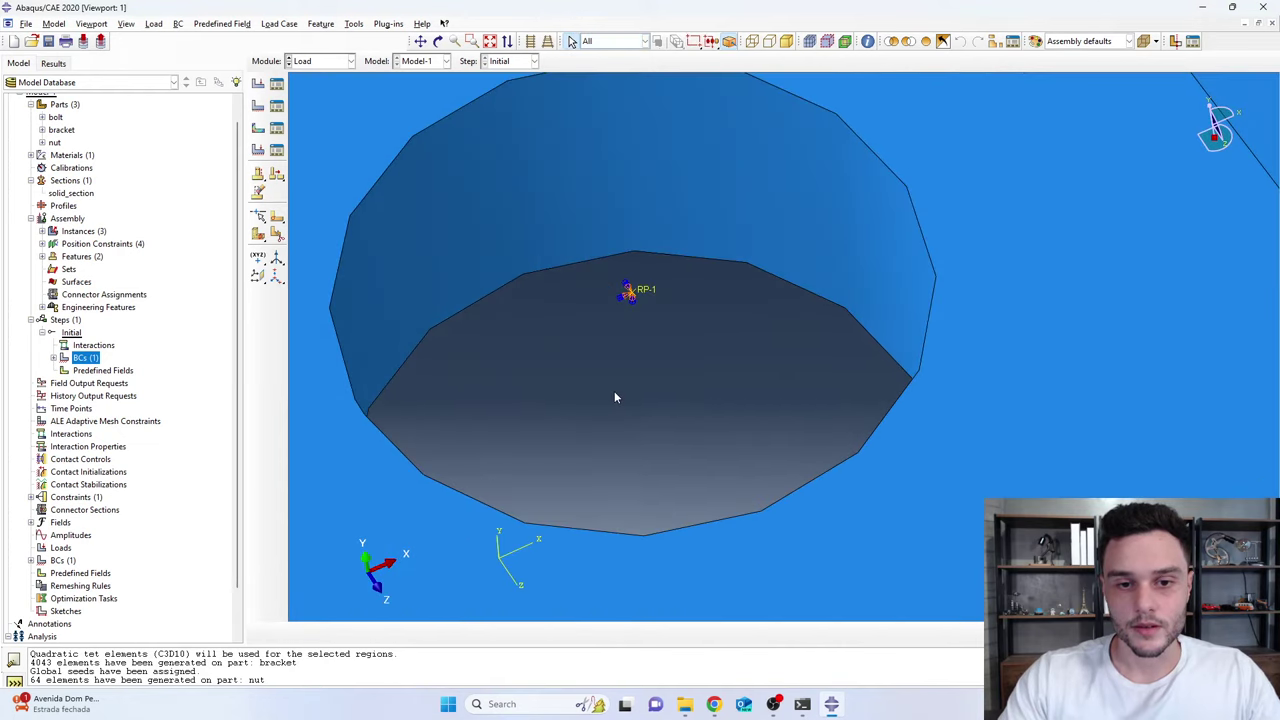
Start a Static, General analysis step named load_step after the Initial step
{"action": "scroll", "coordinate": [606, 217], "scroll_direction": "down", "scroll_amount": 6}
{"action": "scroll", "coordinate": [604, 220], "scroll_direction": "up", "scroll_amount": 2}
{"action": "left_click_drag", "start_coordinate": [606, 224], "coordinate": [612, 124], "text": "ctrl+alt"}
{"action": "scroll", "coordinate": [152, 347], "scroll_direction": "down", "scroll_amount": 2}
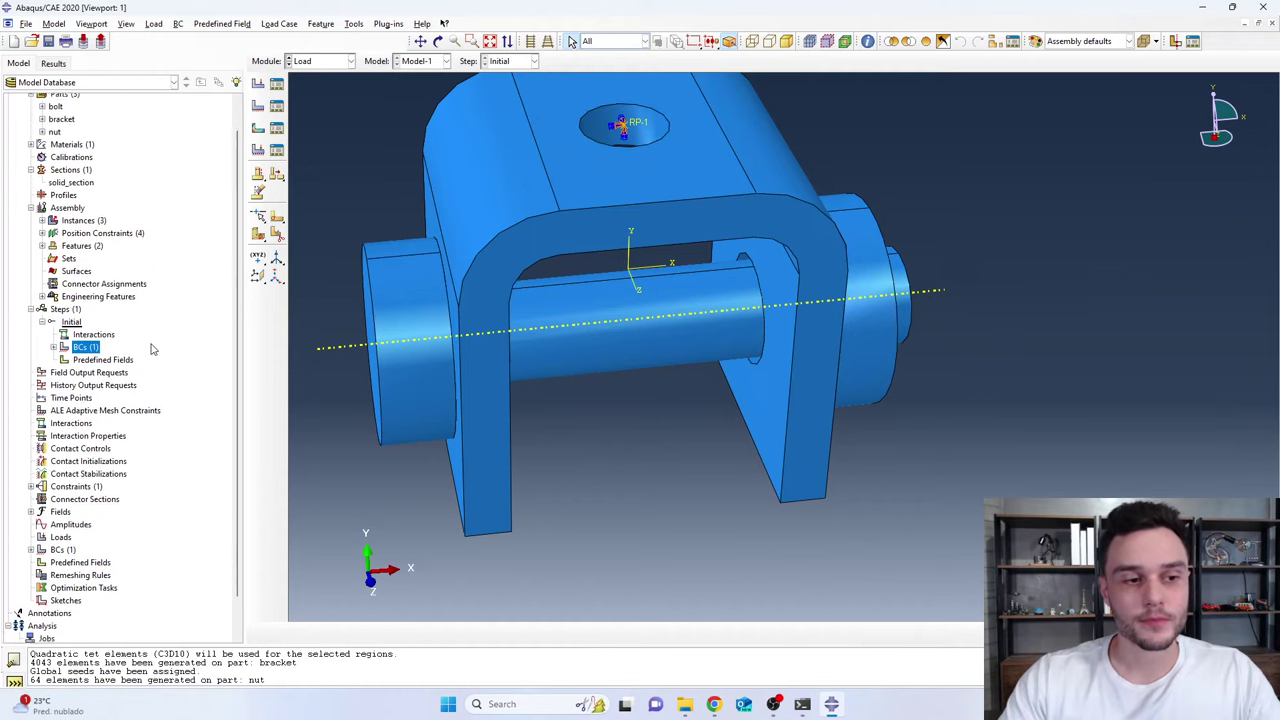
{"action": "scroll", "coordinate": [152, 348], "scroll_direction": "up", "scroll_amount": 1}
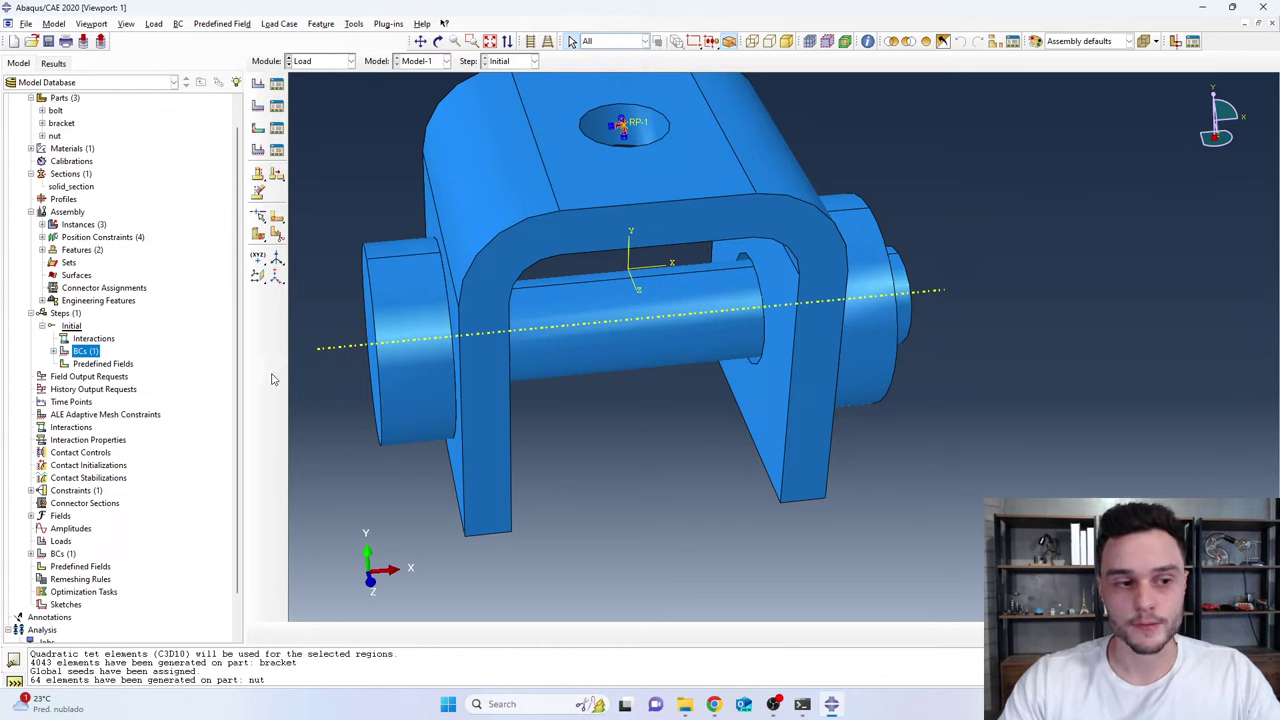
{"action": "scroll", "coordinate": [142, 322], "scroll_direction": "down", "scroll_amount": 1}
{"action": "left_click", "coordinate": [68, 270]}
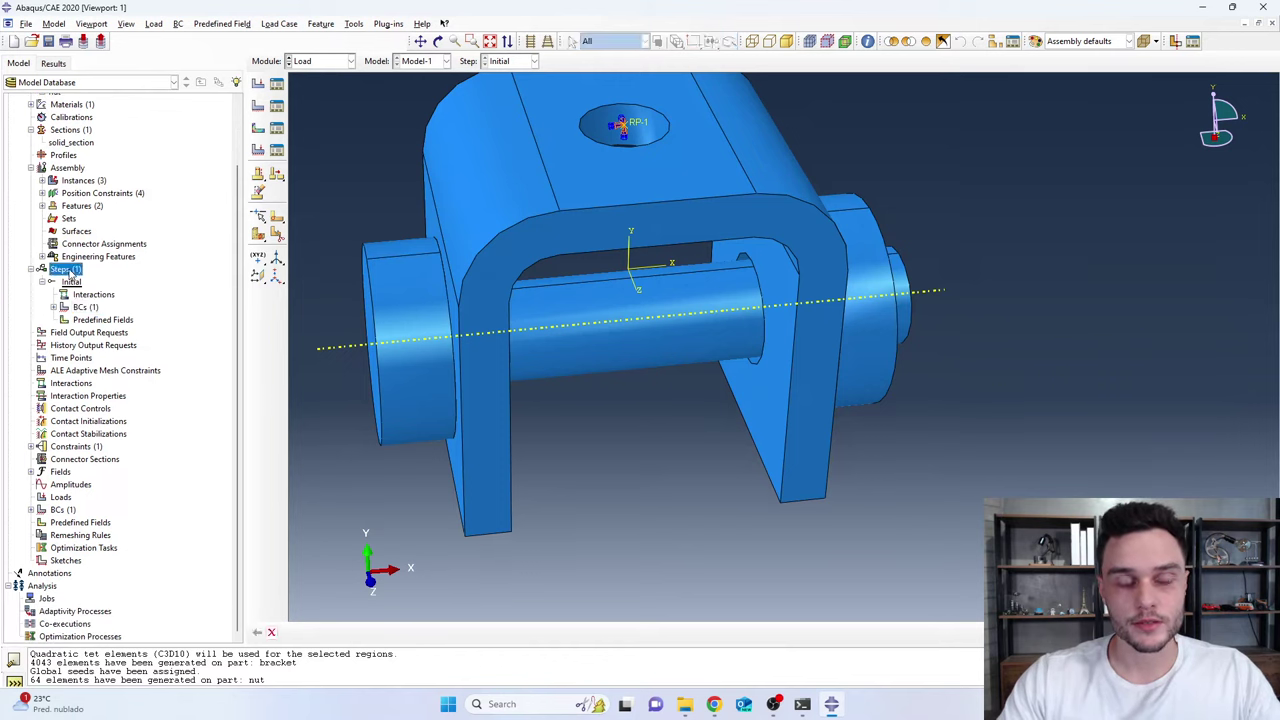
{"action": "double_click", "coordinate": [68, 270]}
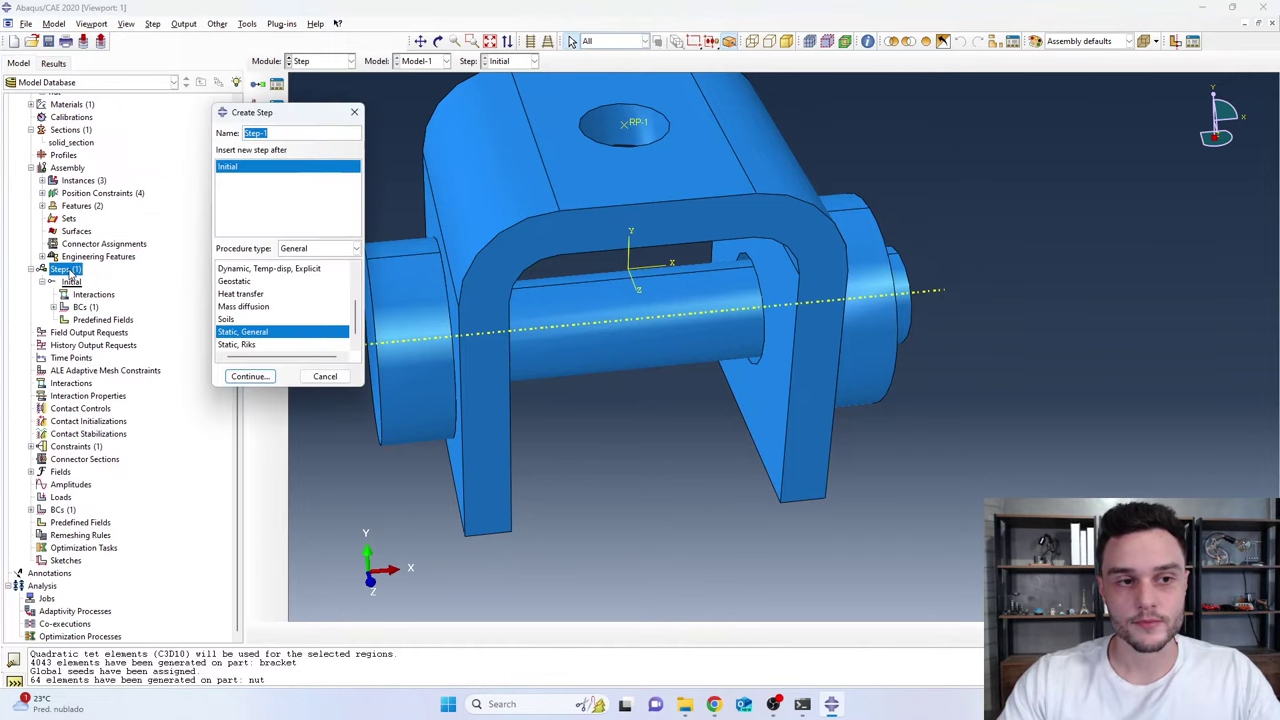
{"action": "left_click_drag", "start_coordinate": [315, 117], "coordinate": [339, 124]}
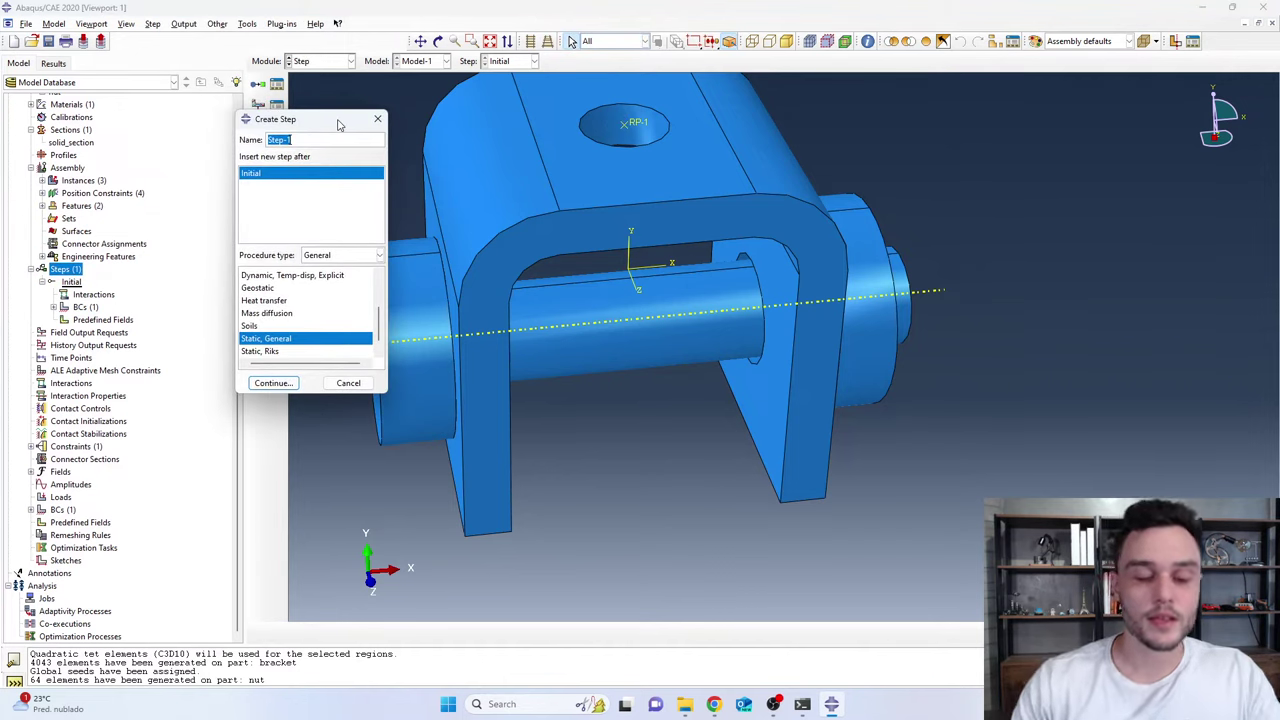
{"action": "type", "text": "lao"}
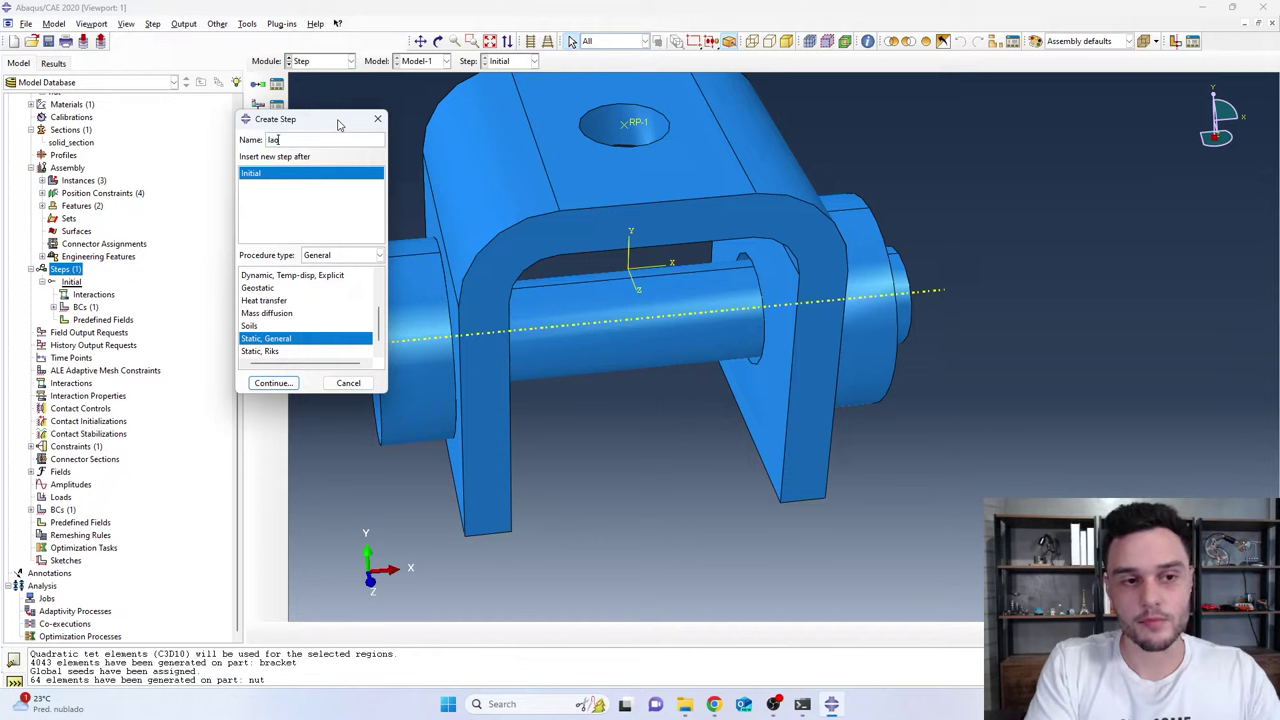
{"action": "key", "text": "BackSpace"}
{"action": "key", "text": "BackSpace"}
{"action": "type", "text": "oad"}
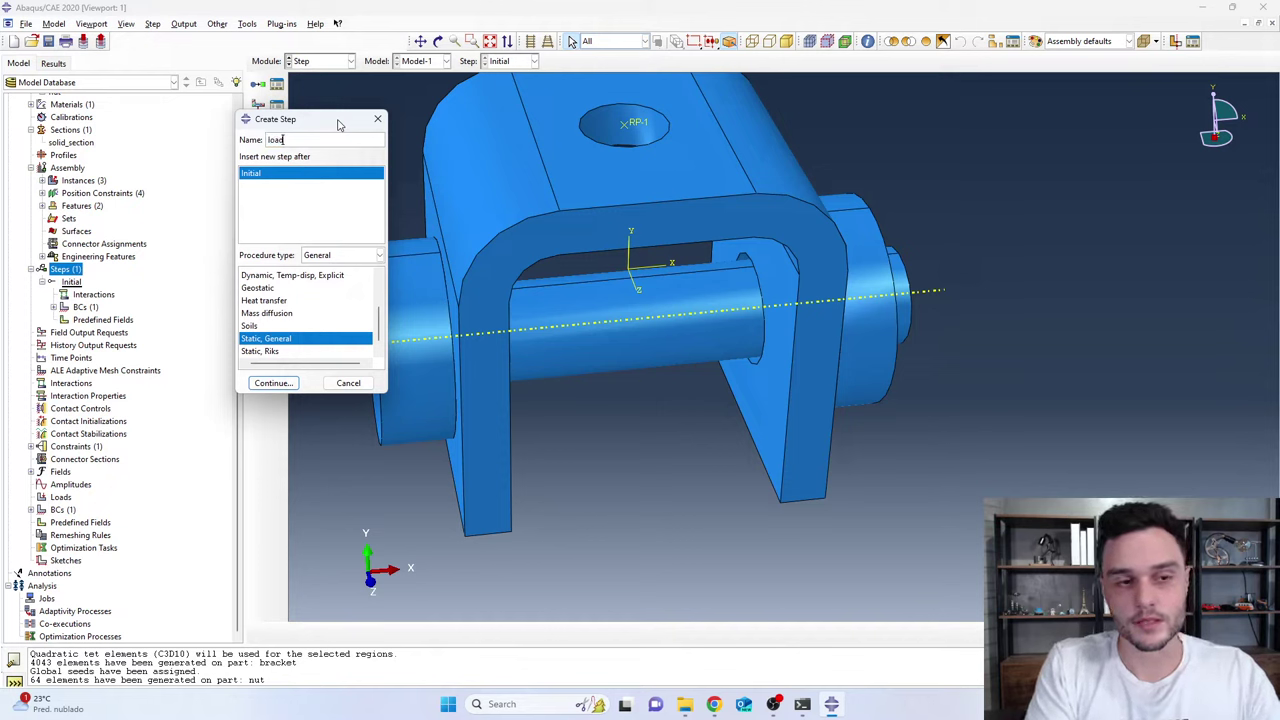
{"action": "type", "text": "_step"}
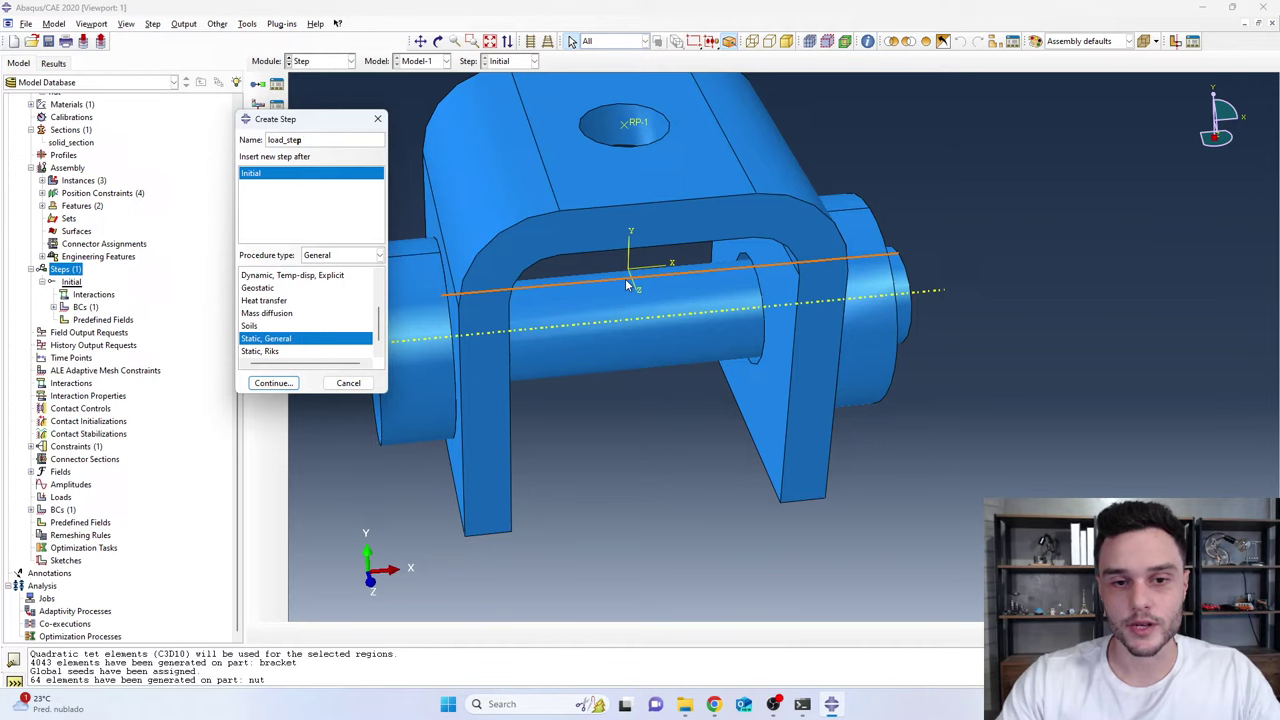
{"action": "left_click", "coordinate": [273, 382]}
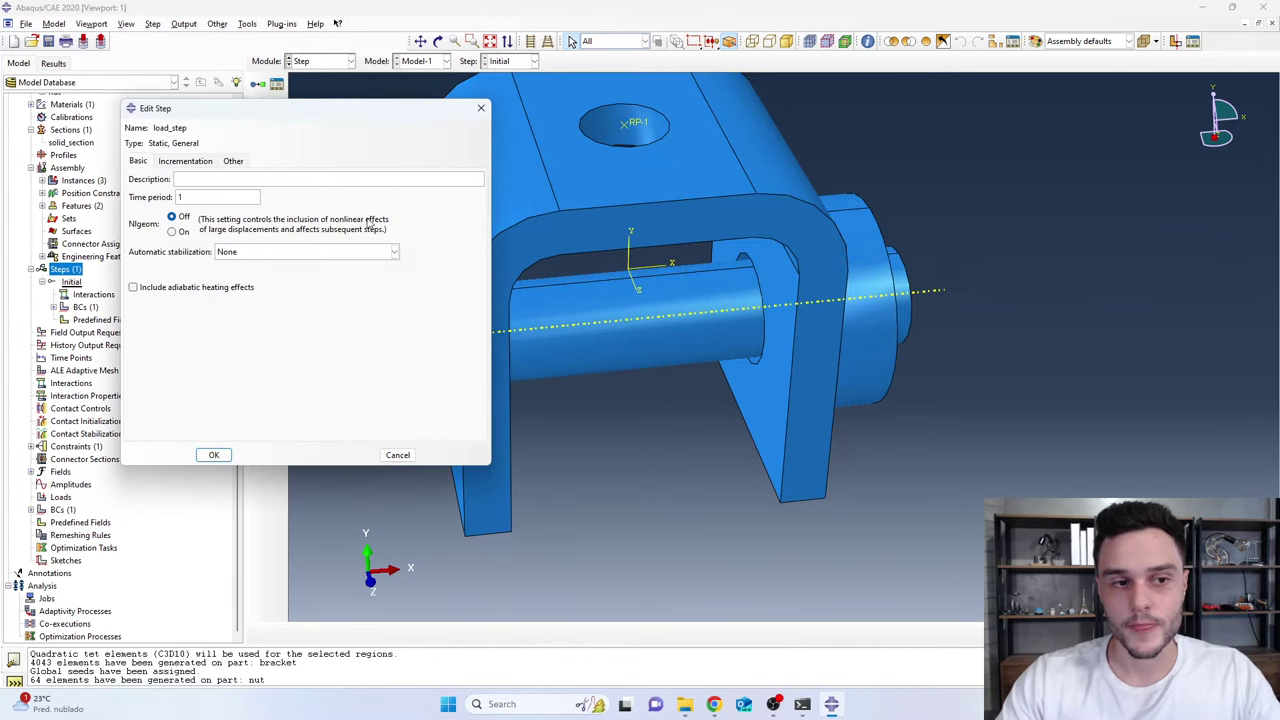
Turn on Nlgeom for load_step to include nonlinear effects of large displacements
{"action": "left_click", "coordinate": [173, 233]}
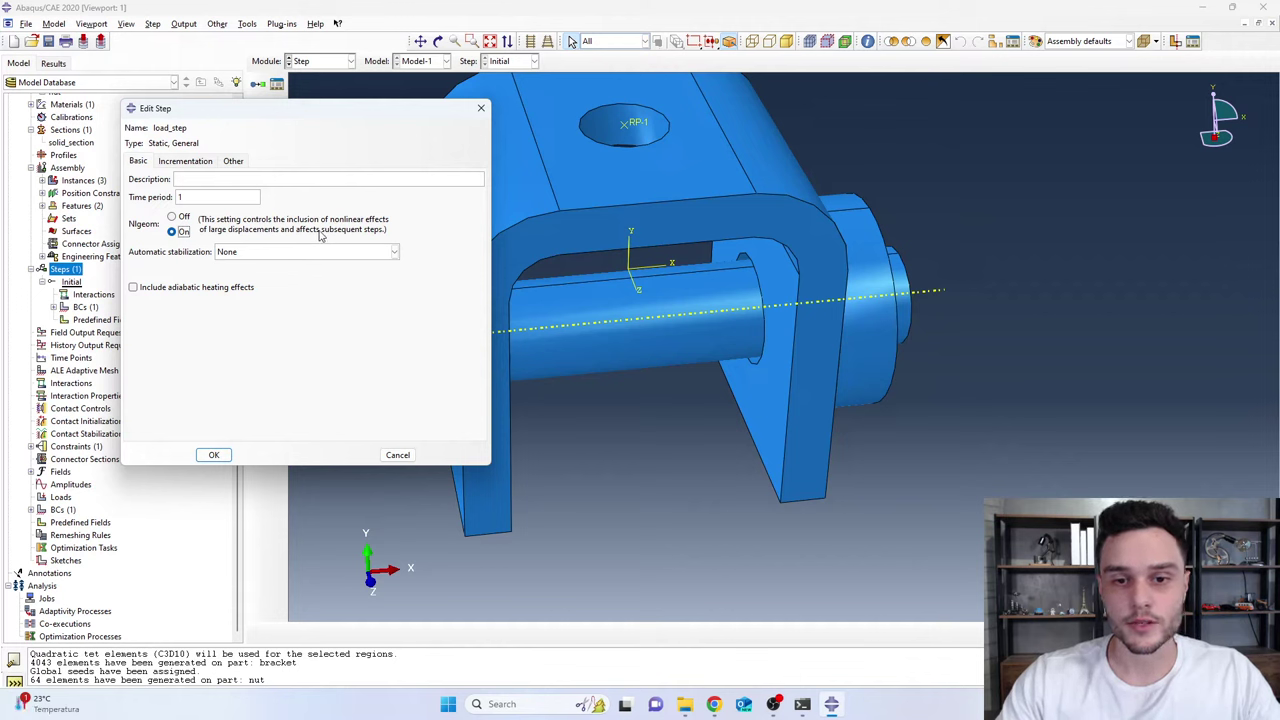
{"action": "left_click_drag", "start_coordinate": [828, 197], "coordinate": [721, 282], "text": "ctrl+alt"}
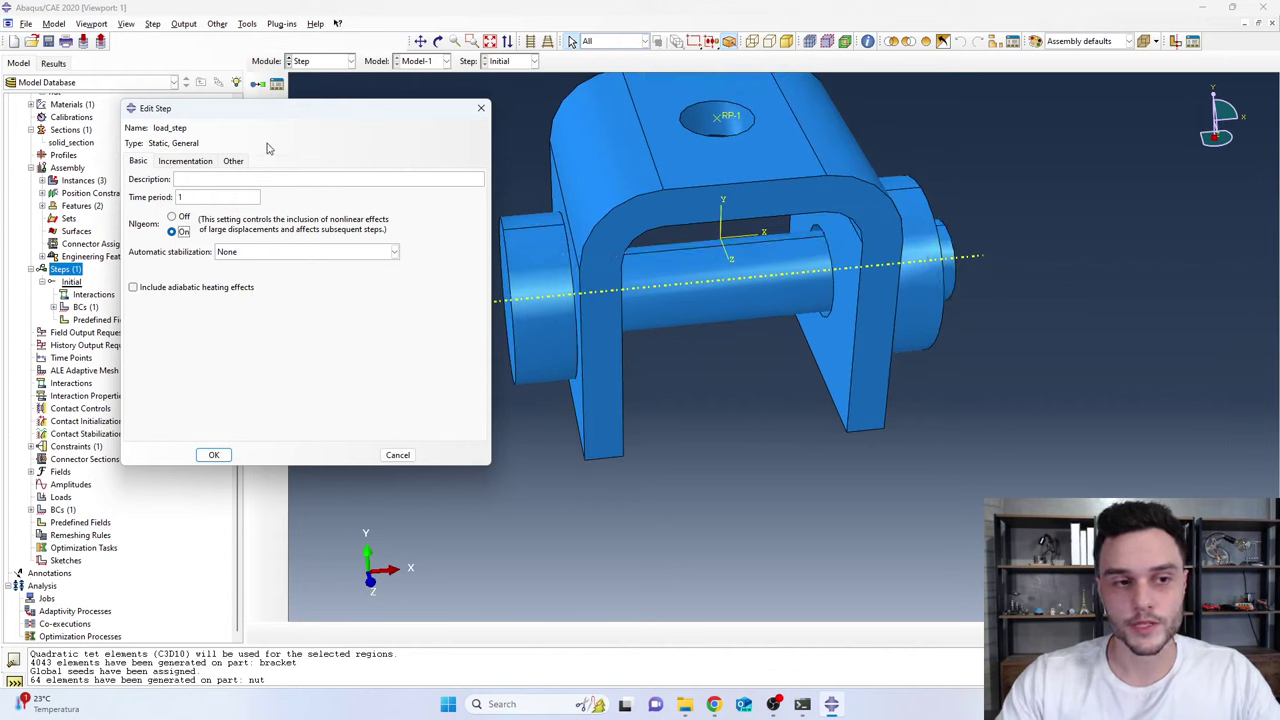
{"action": "left_click_drag", "start_coordinate": [272, 110], "coordinate": [233, 98]}
Set load_step's automatic increment sizes to 0.1 initial, 1e-9 minimum and 0.1 maximum
{"action": "left_click", "coordinate": [168, 149]}
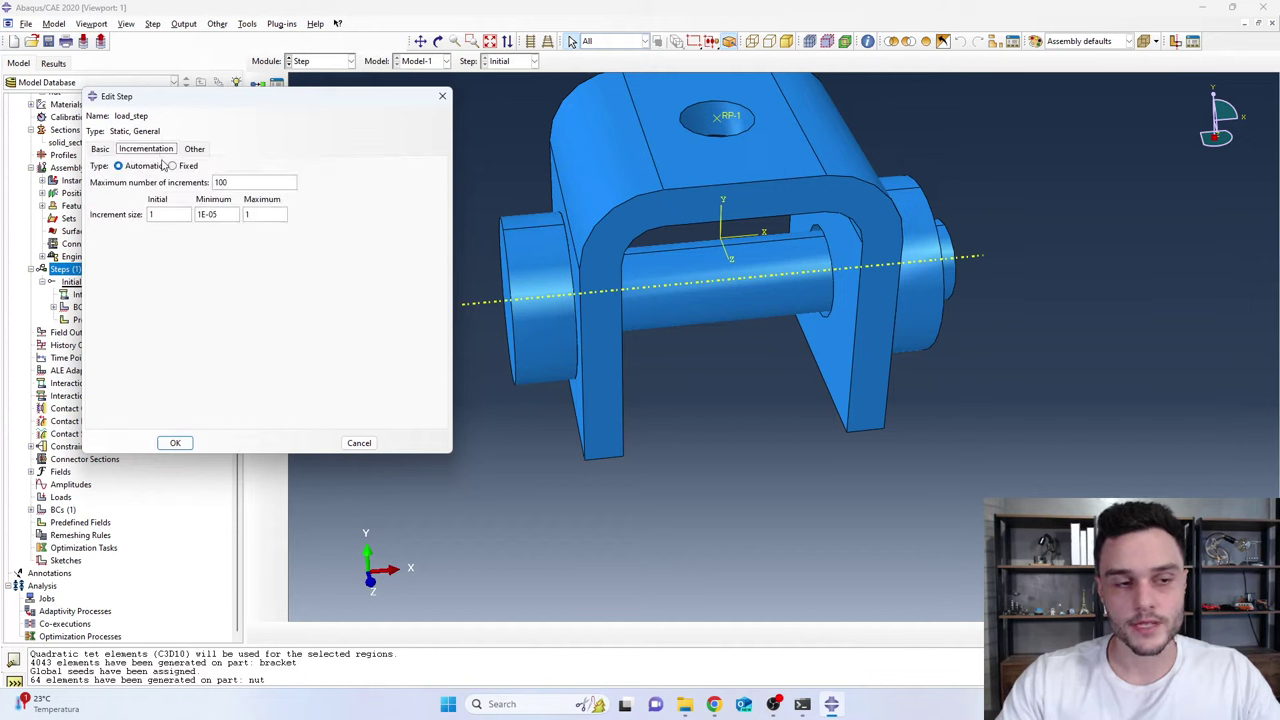
{"action": "left_click_drag", "start_coordinate": [168, 215], "coordinate": [127, 217]}
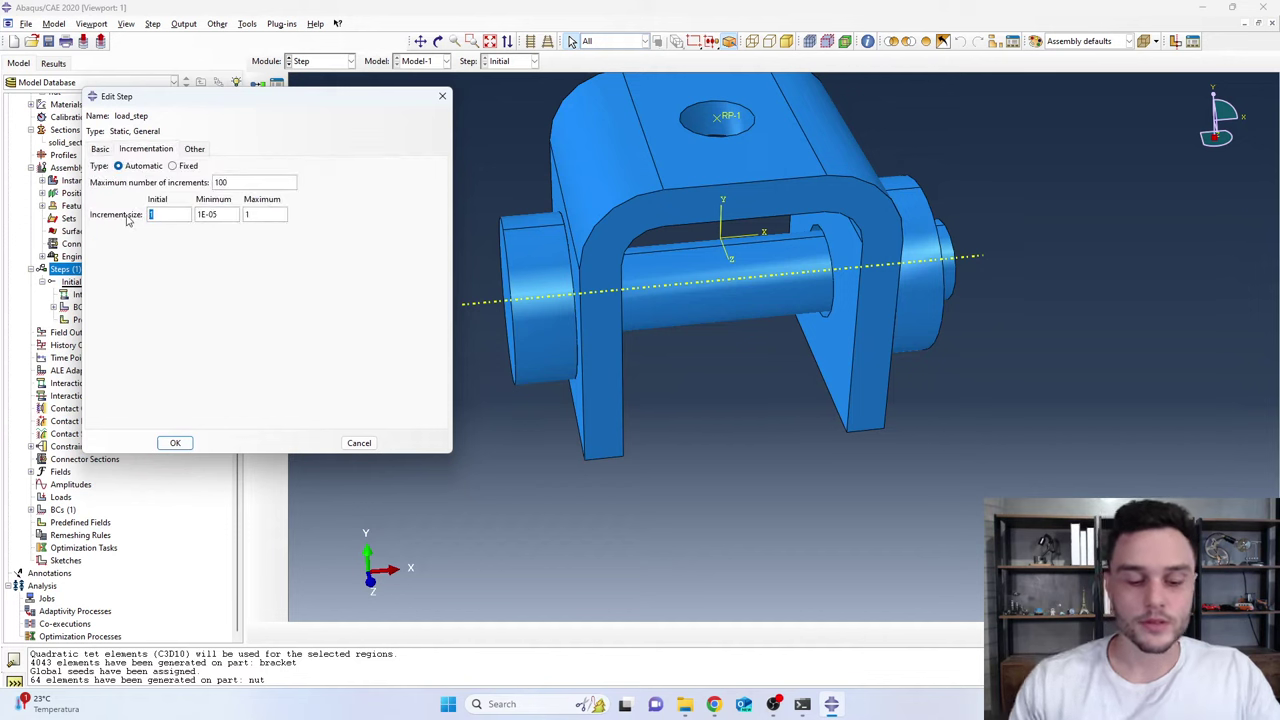
{"action": "type", "text": "0.1"}
{"action": "key", "text": "Tab"}
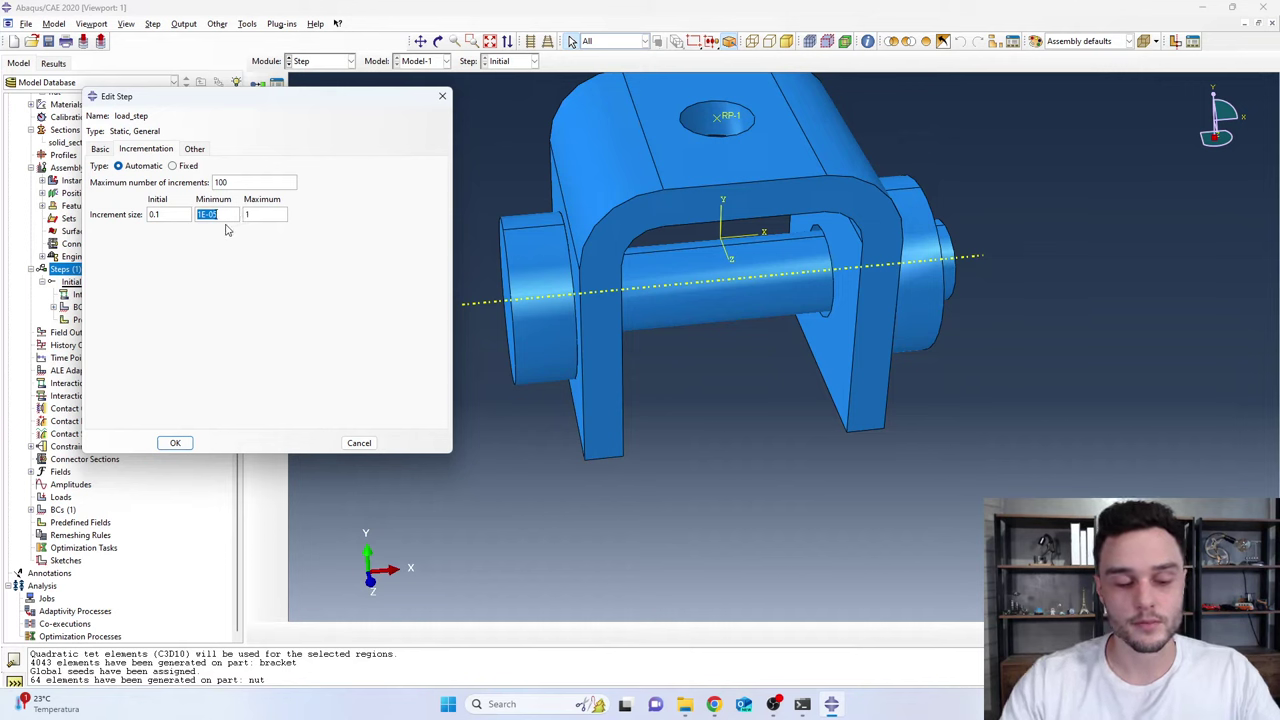
{"action": "type", "text": "1e-9"}
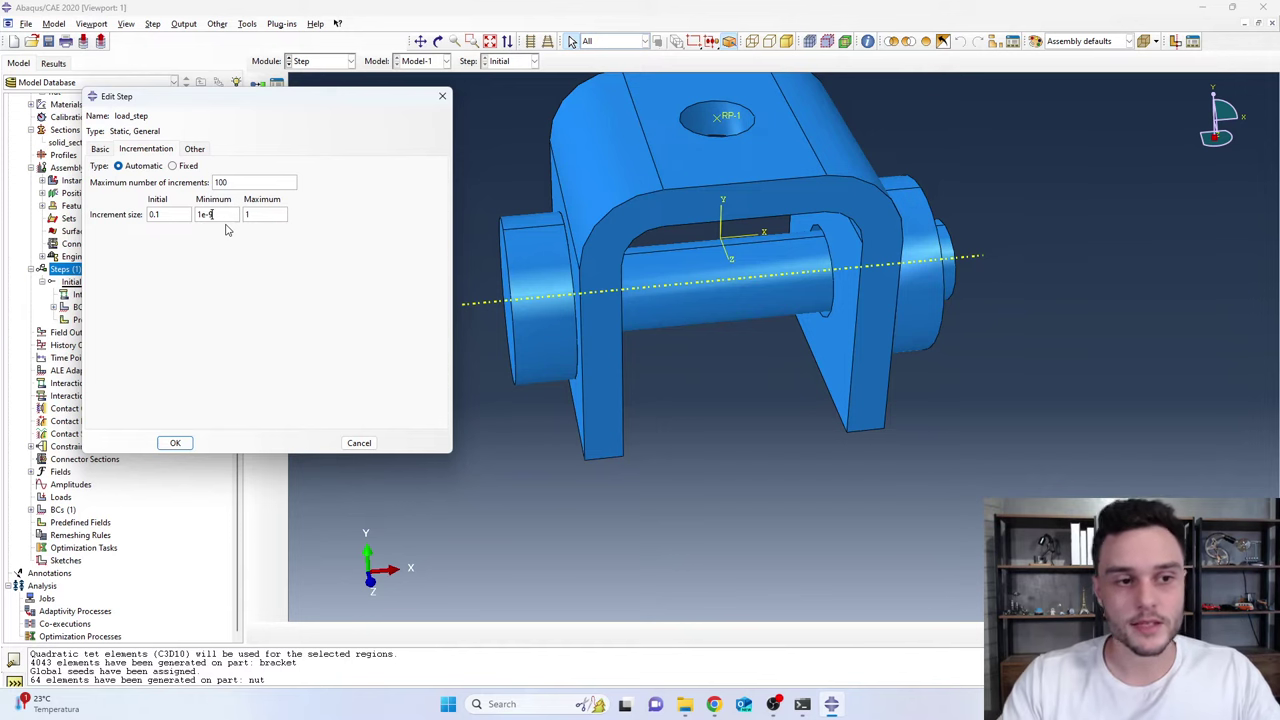
{"action": "double_click", "coordinate": [264, 215]}
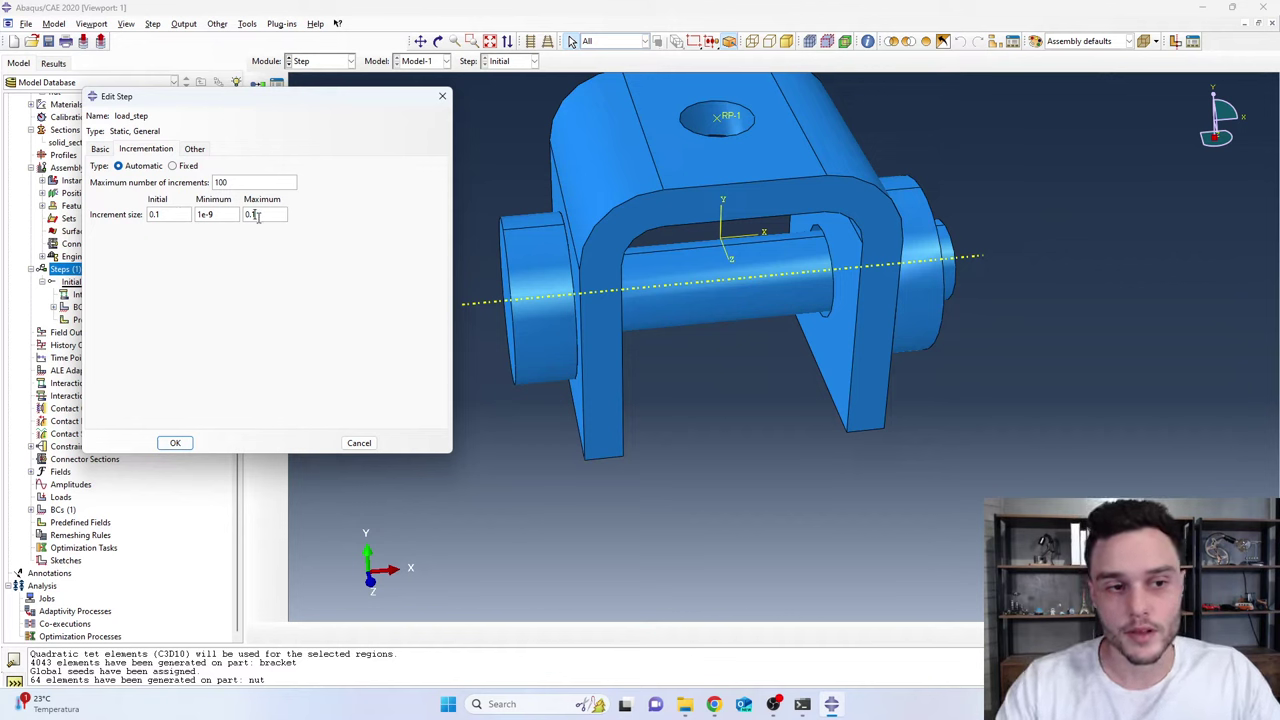
{"action": "left_click_drag", "start_coordinate": [264, 214], "coordinate": [235, 218]}
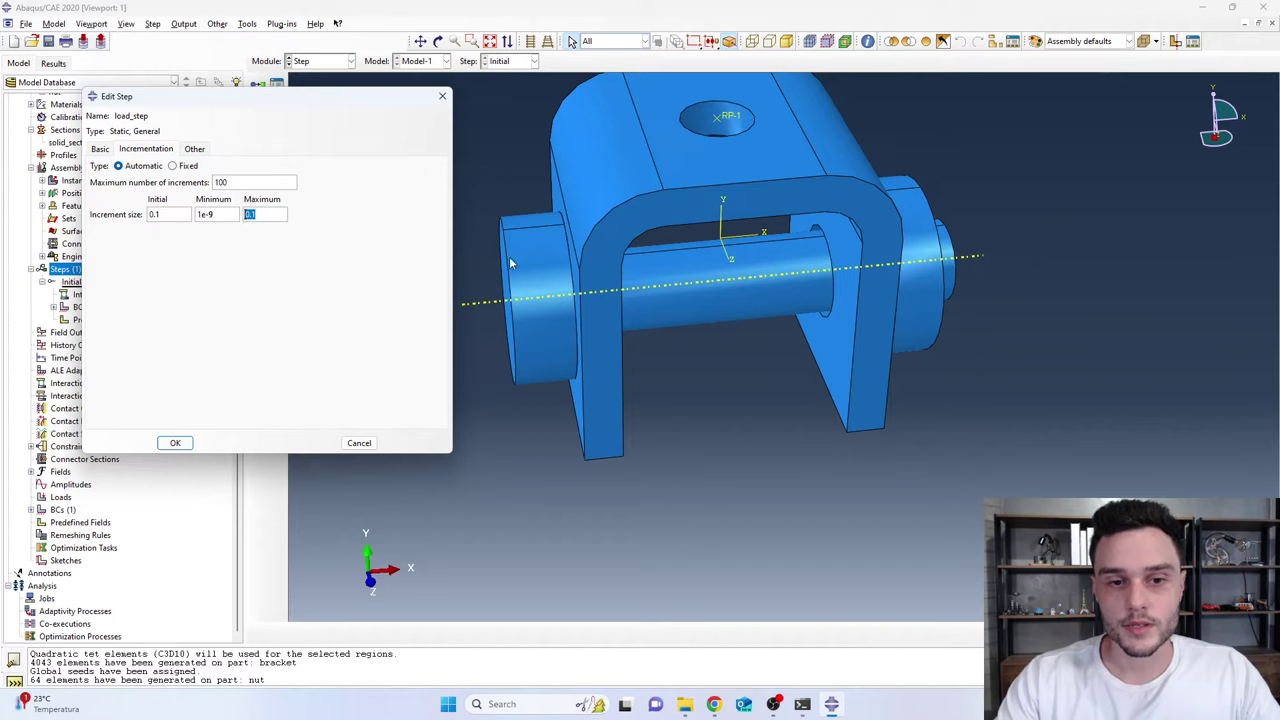
Review the equation solver, solution technique and load variation options of load_step, and finish creating the step
{"action": "scroll", "coordinate": [573, 330], "scroll_direction": "down", "scroll_amount": 5}
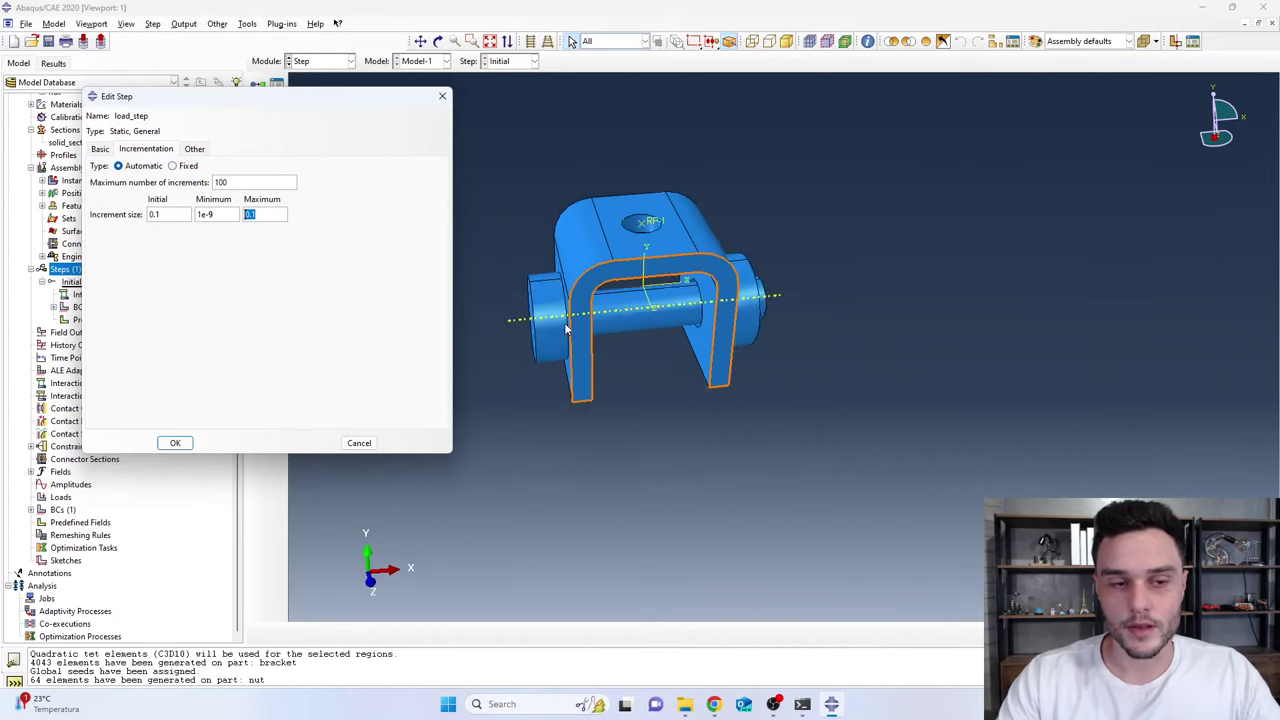
{"action": "scroll", "coordinate": [573, 343], "scroll_direction": "up", "scroll_amount": 4}
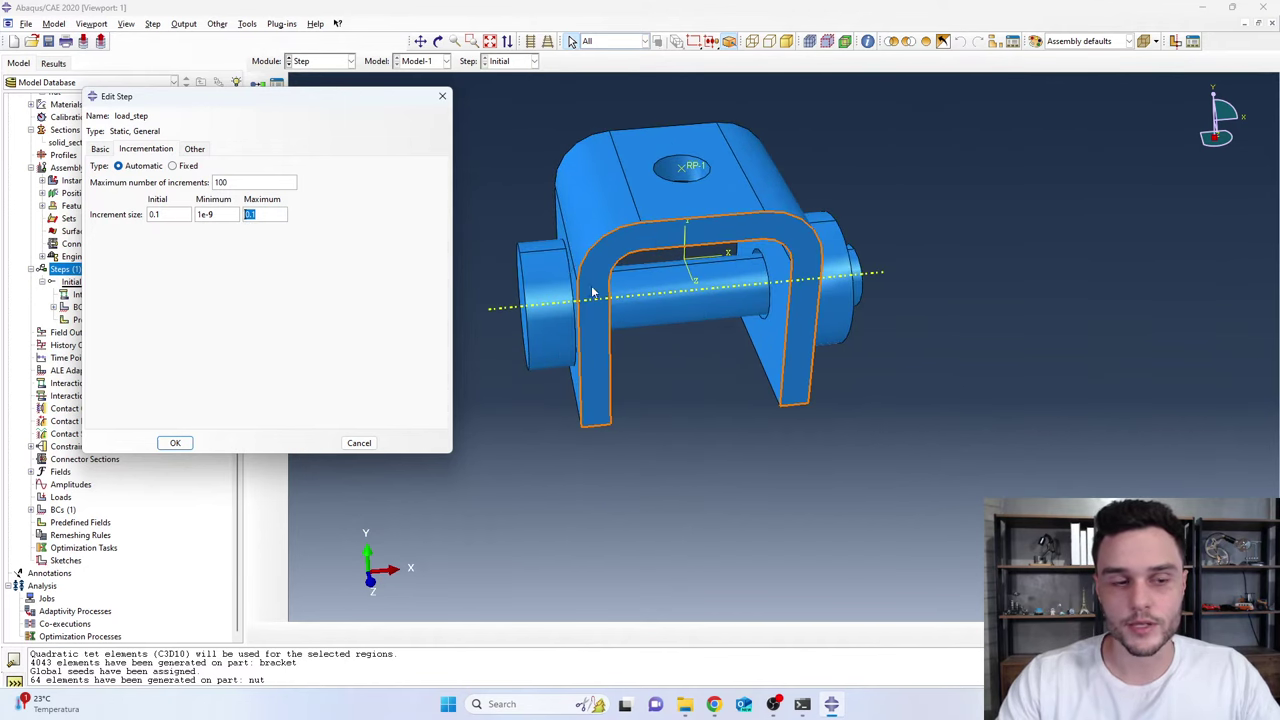
{"action": "scroll", "coordinate": [484, 227], "scroll_direction": "down", "scroll_amount": 4}
{"action": "left_click_drag", "start_coordinate": [381, 97], "coordinate": [1027, 112]}
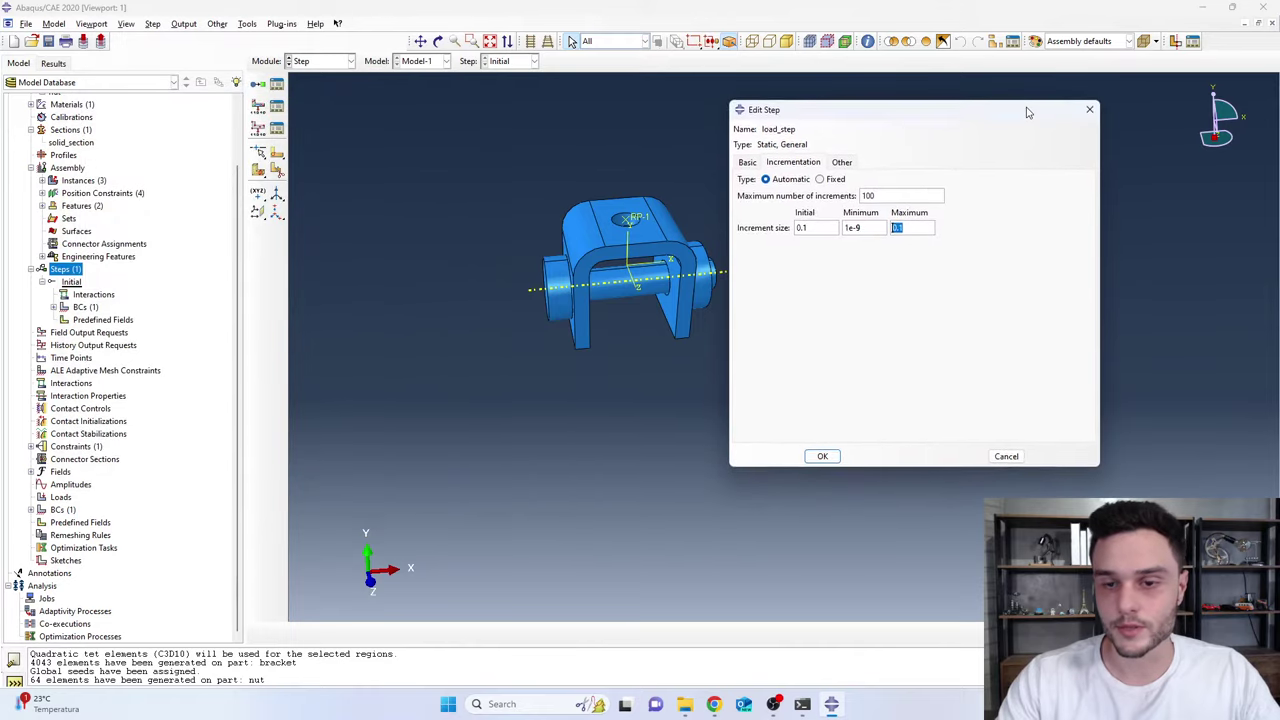
{"action": "scroll", "coordinate": [600, 303], "scroll_direction": "up", "scroll_amount": 3}
{"action": "scroll", "coordinate": [580, 304], "scroll_direction": "down", "scroll_amount": 1}
{"action": "scroll", "coordinate": [622, 262], "scroll_direction": "up", "scroll_amount": 1}
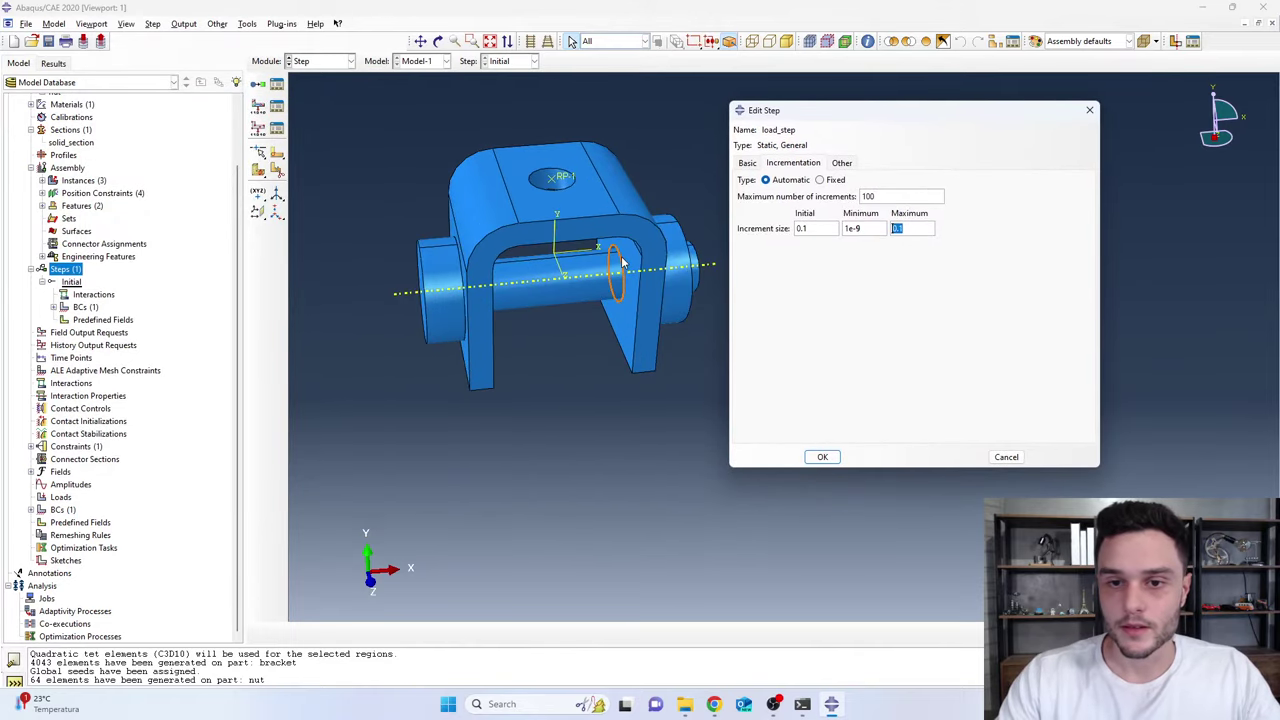
{"action": "left_click", "coordinate": [842, 164]}
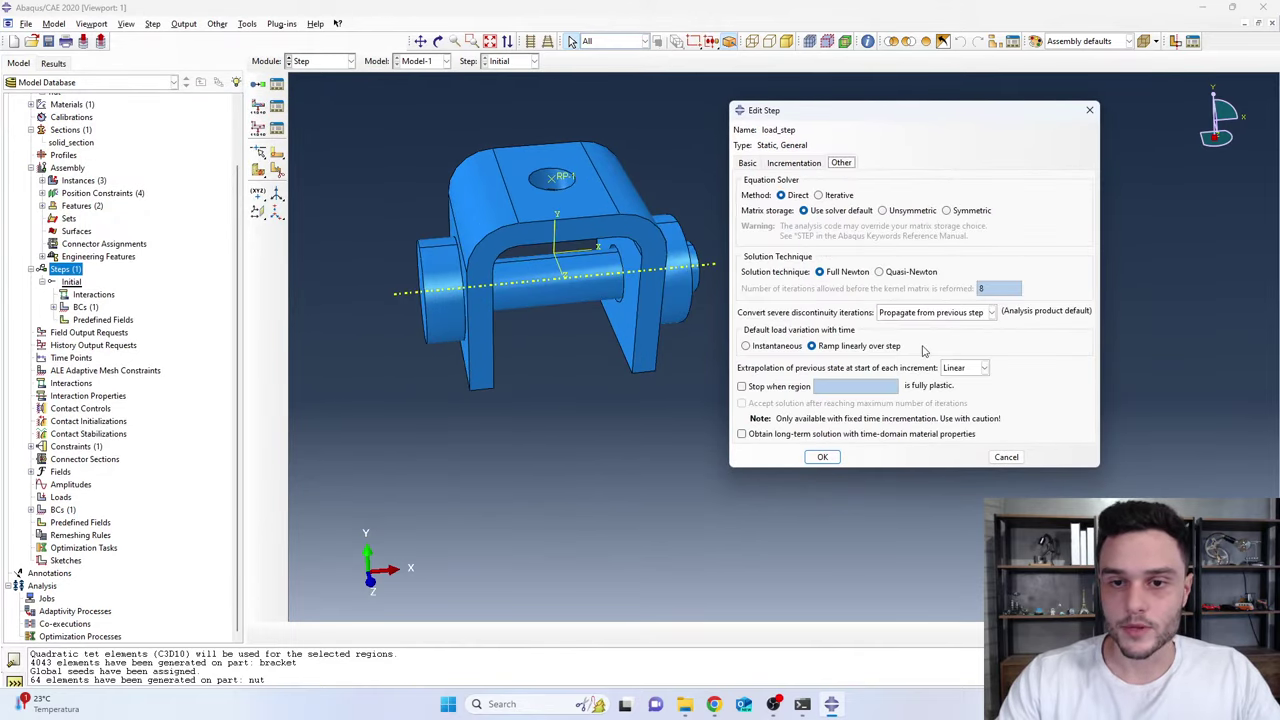
{"action": "left_click", "coordinate": [820, 458]}
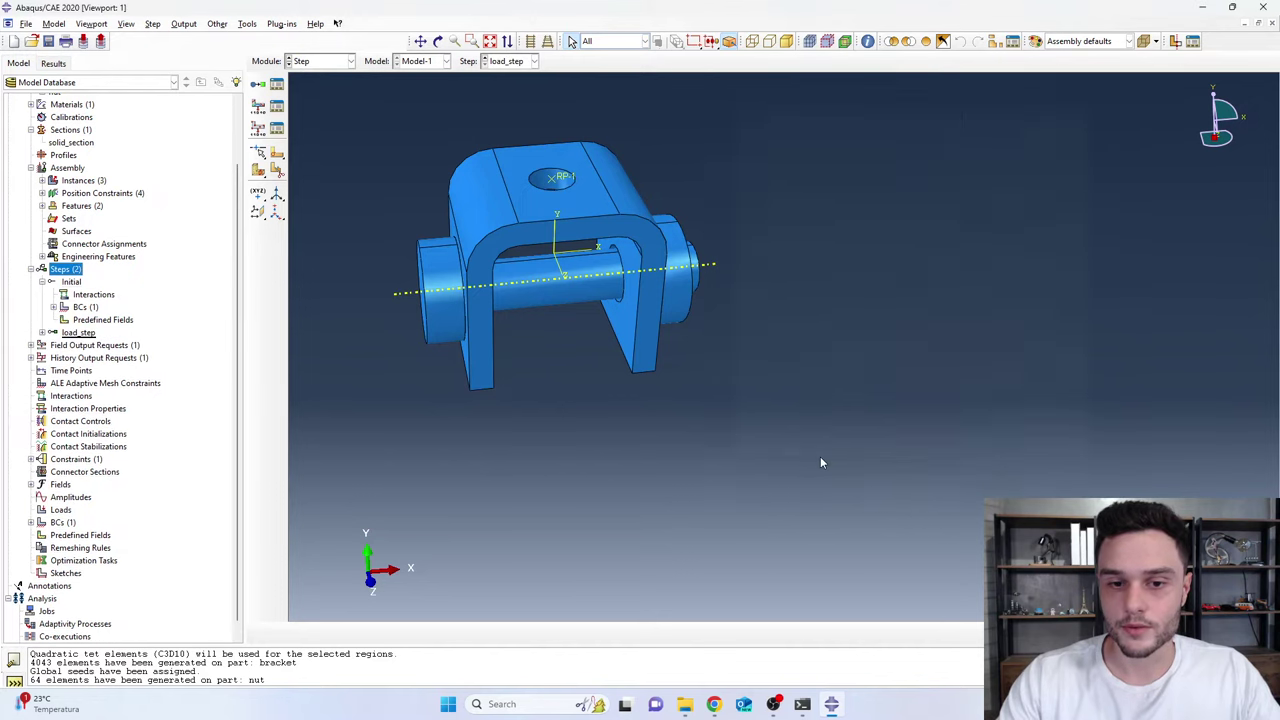
Start a mechanical Bolt load named bolt_pretension under load_step
{"action": "left_click", "coordinate": [78, 332]}
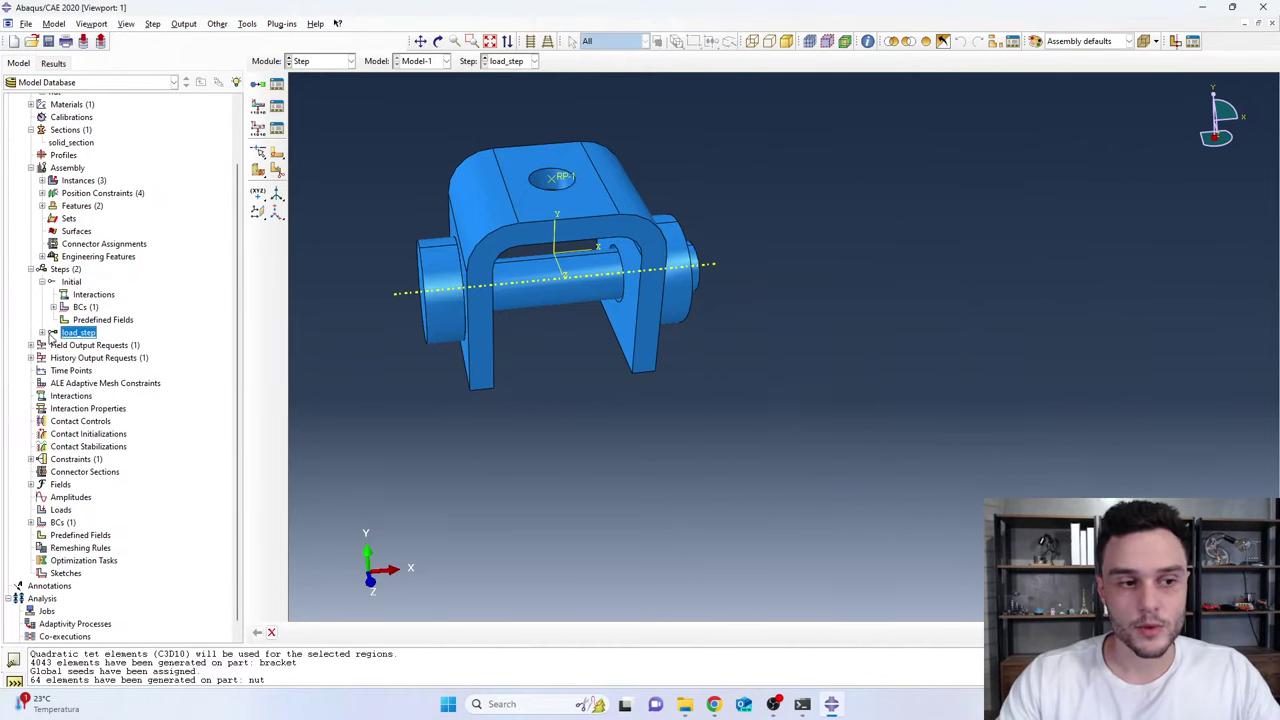
{"action": "left_click", "coordinate": [41, 332]}
{"action": "scroll", "coordinate": [100, 340], "scroll_direction": "down", "scroll_amount": 3}
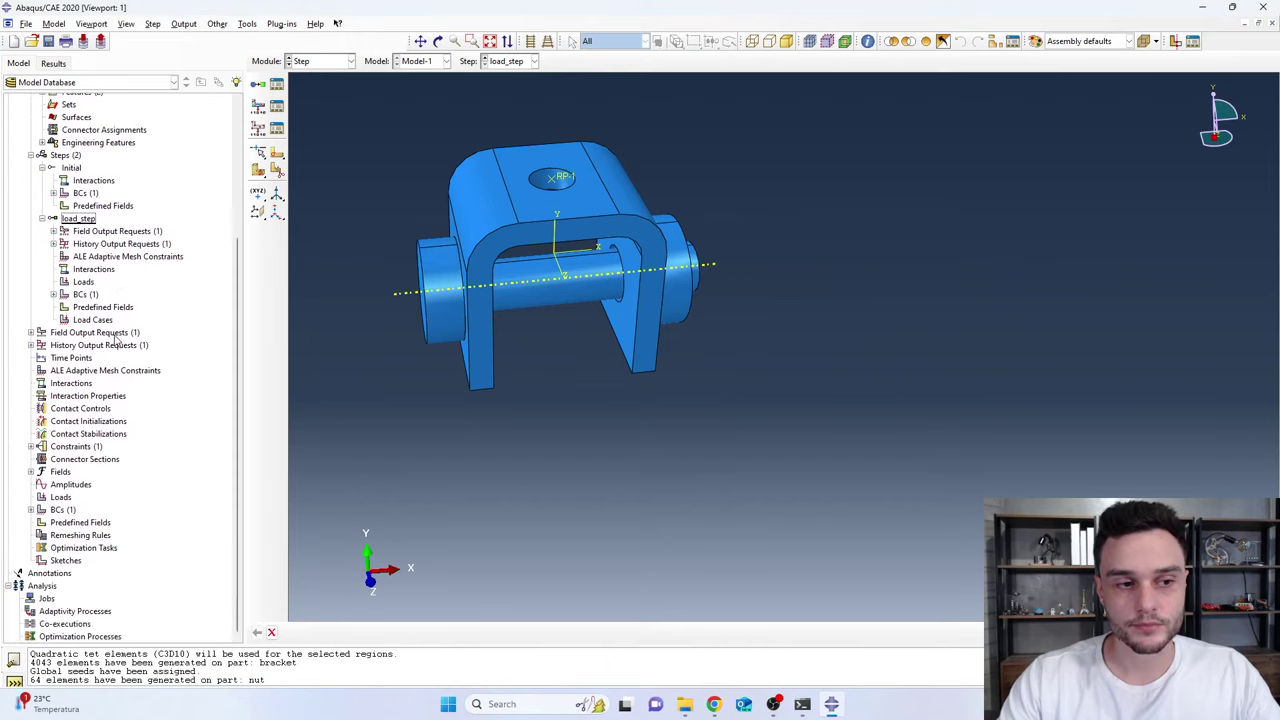
{"action": "scroll", "coordinate": [117, 340], "scroll_direction": "up", "scroll_amount": 1}
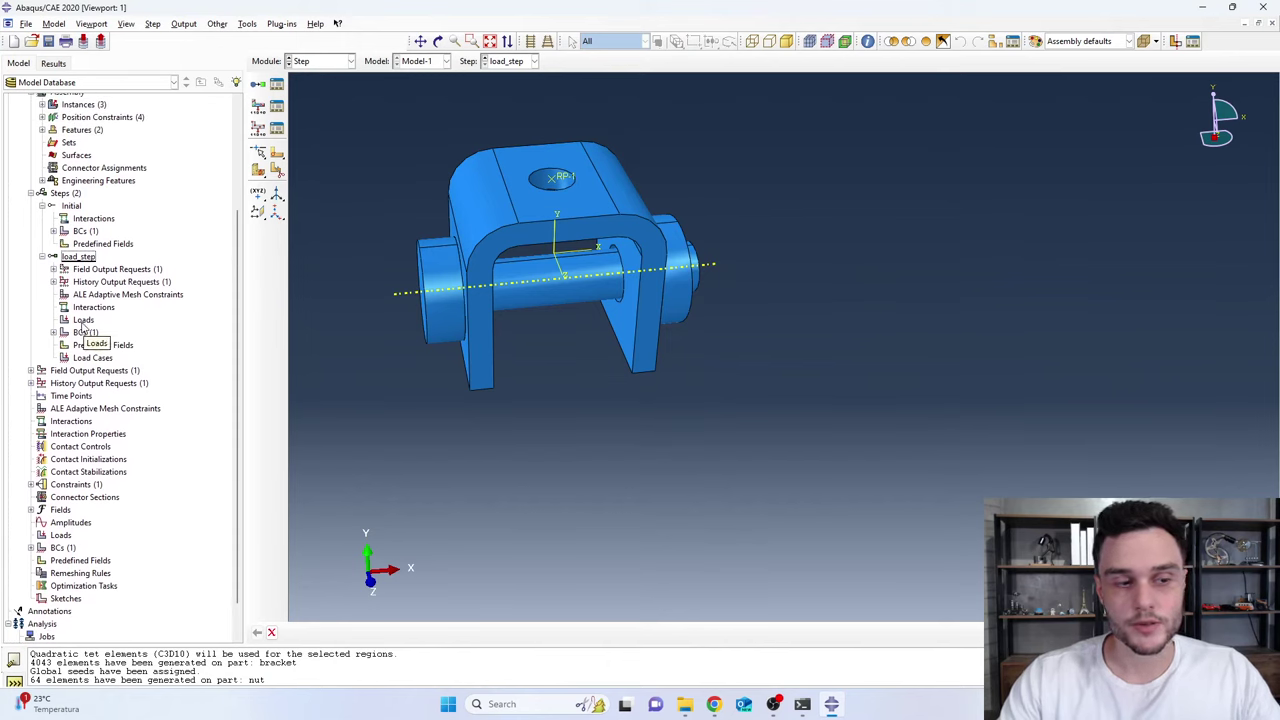
{"action": "double_click", "coordinate": [84, 320]}
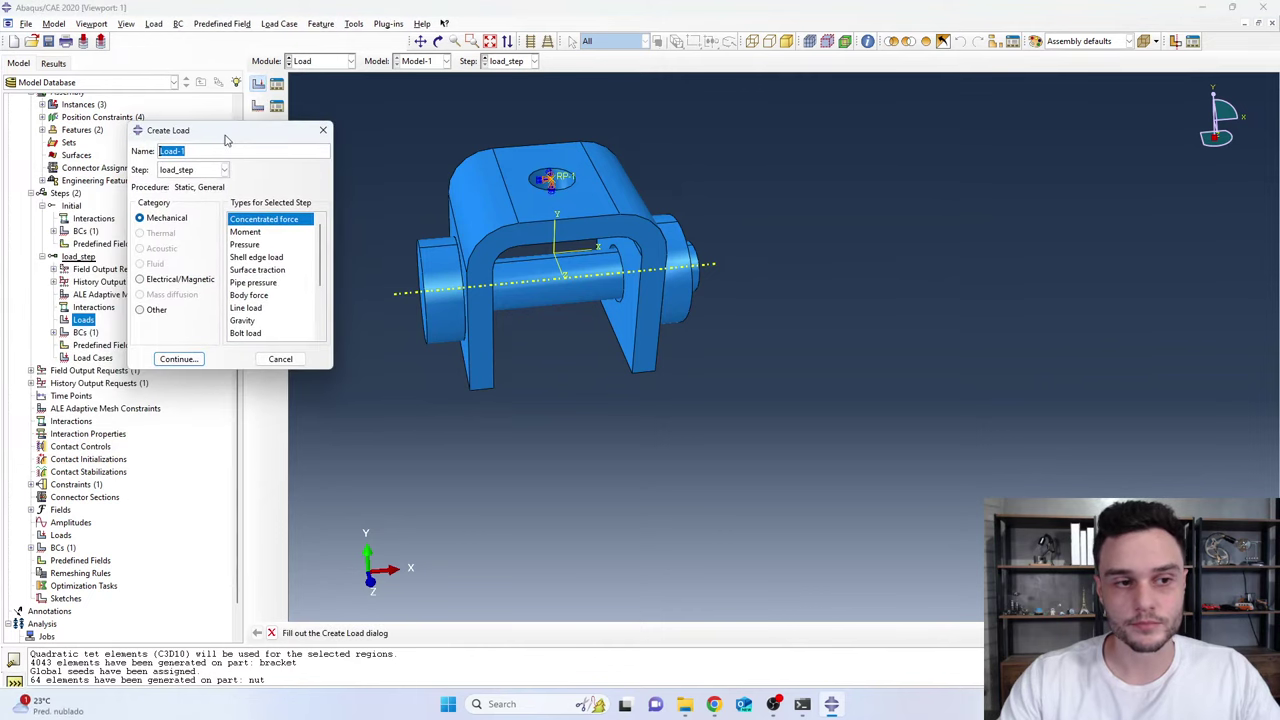
{"action": "type", "text": "bolt_pretension"}
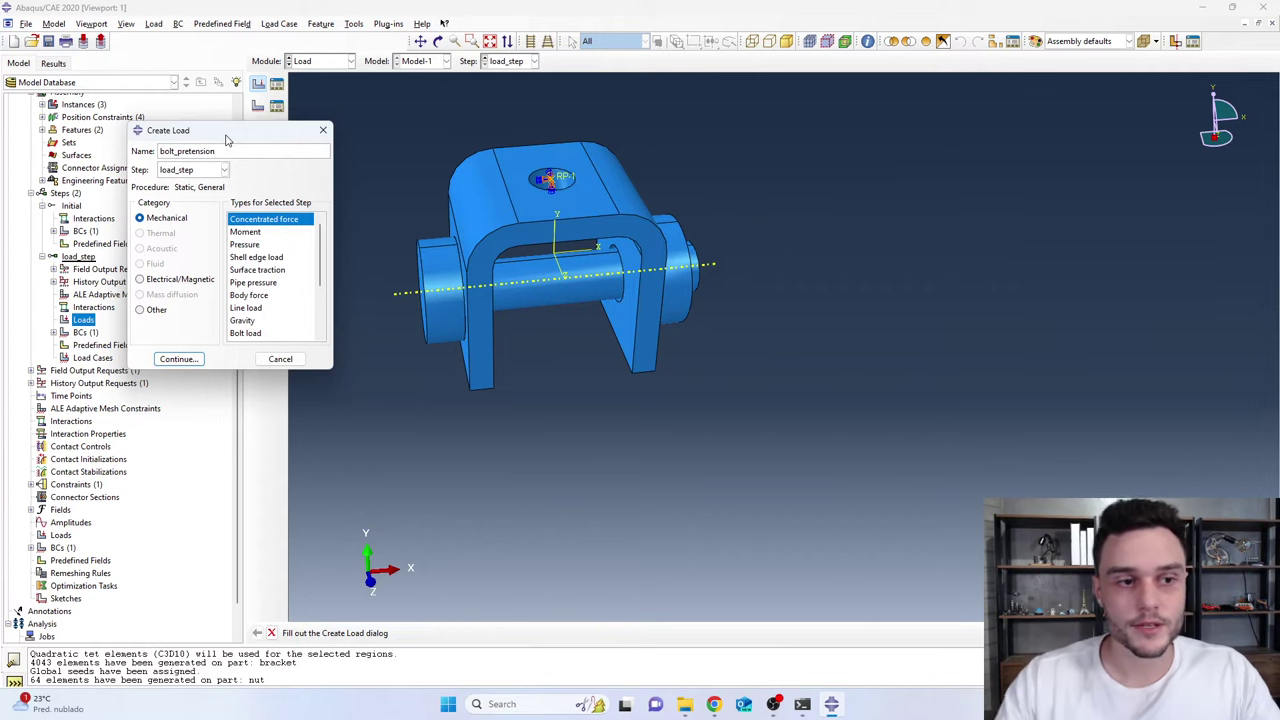
{"action": "left_click", "coordinate": [253, 335]}
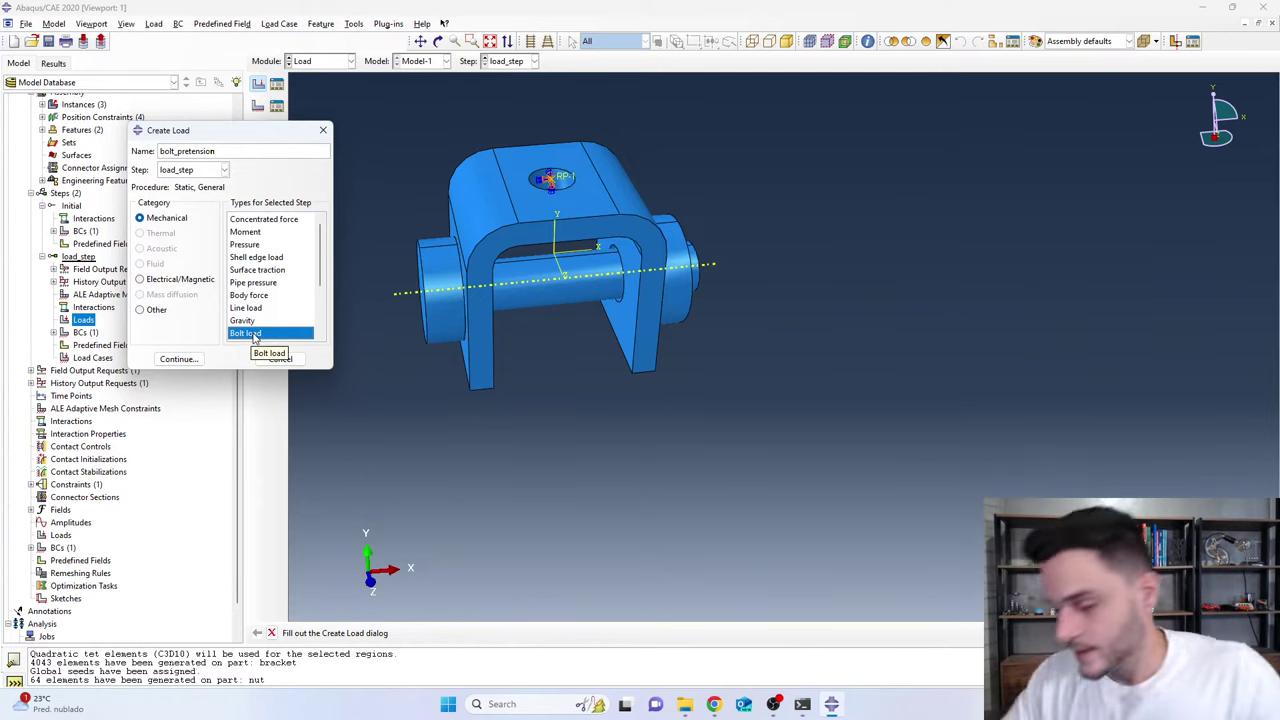
{"action": "left_click", "coordinate": [178, 358]}
Define the load region with the Bolt Shank Surface method, allowing a part-level partition of the bolt's shank face at a 50% cut position
{"action": "scroll", "coordinate": [534, 289], "scroll_direction": "up", "scroll_amount": 5}
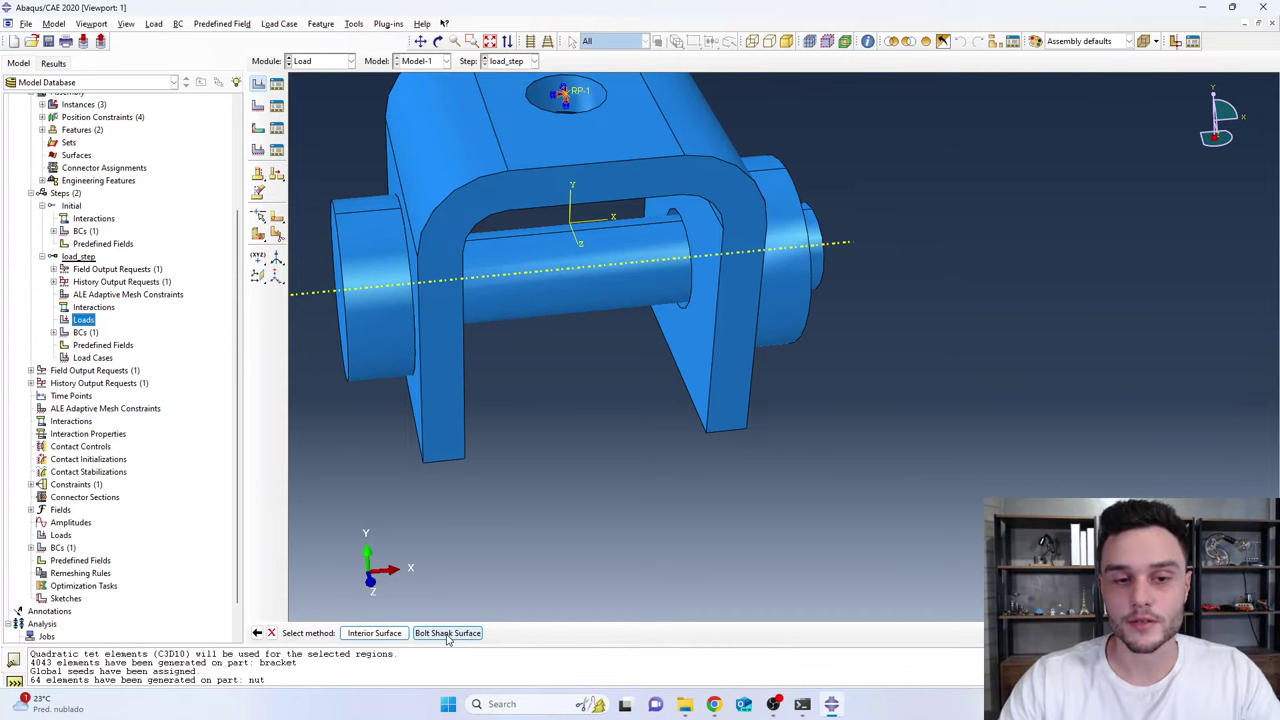
{"action": "scroll", "coordinate": [550, 272], "scroll_direction": "down", "scroll_amount": 2}
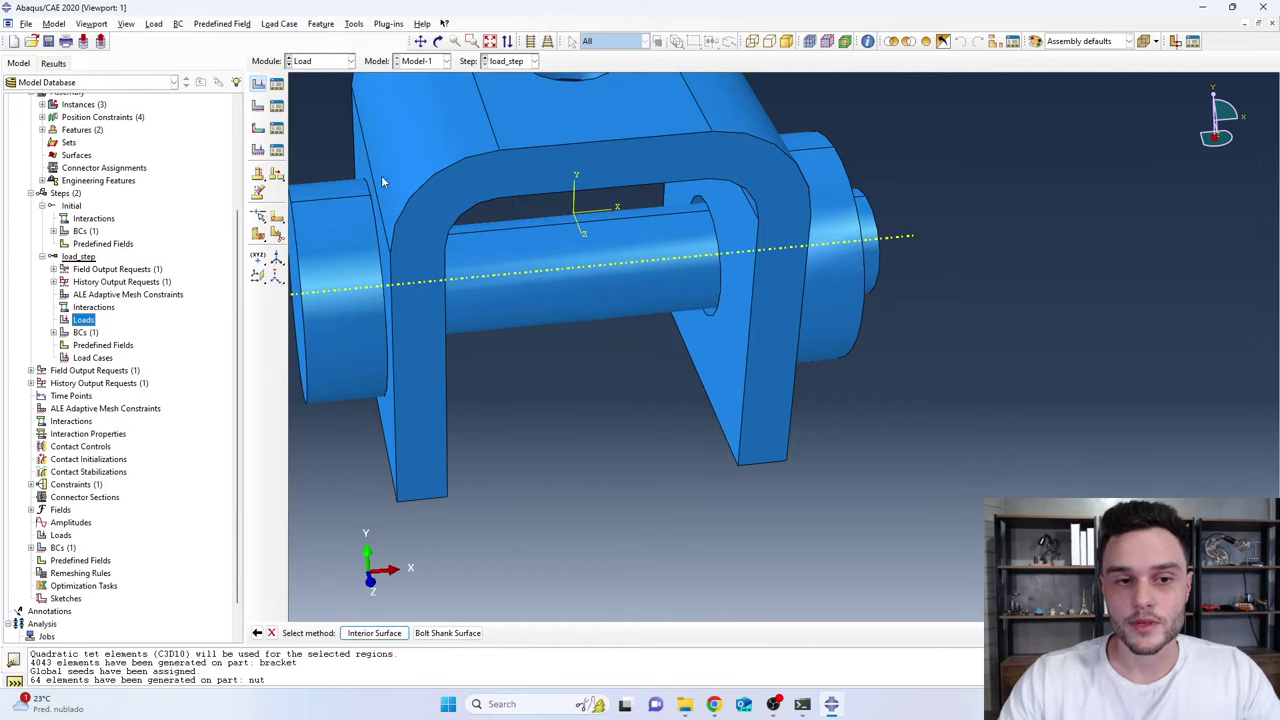
{"action": "left_click", "coordinate": [448, 633]}
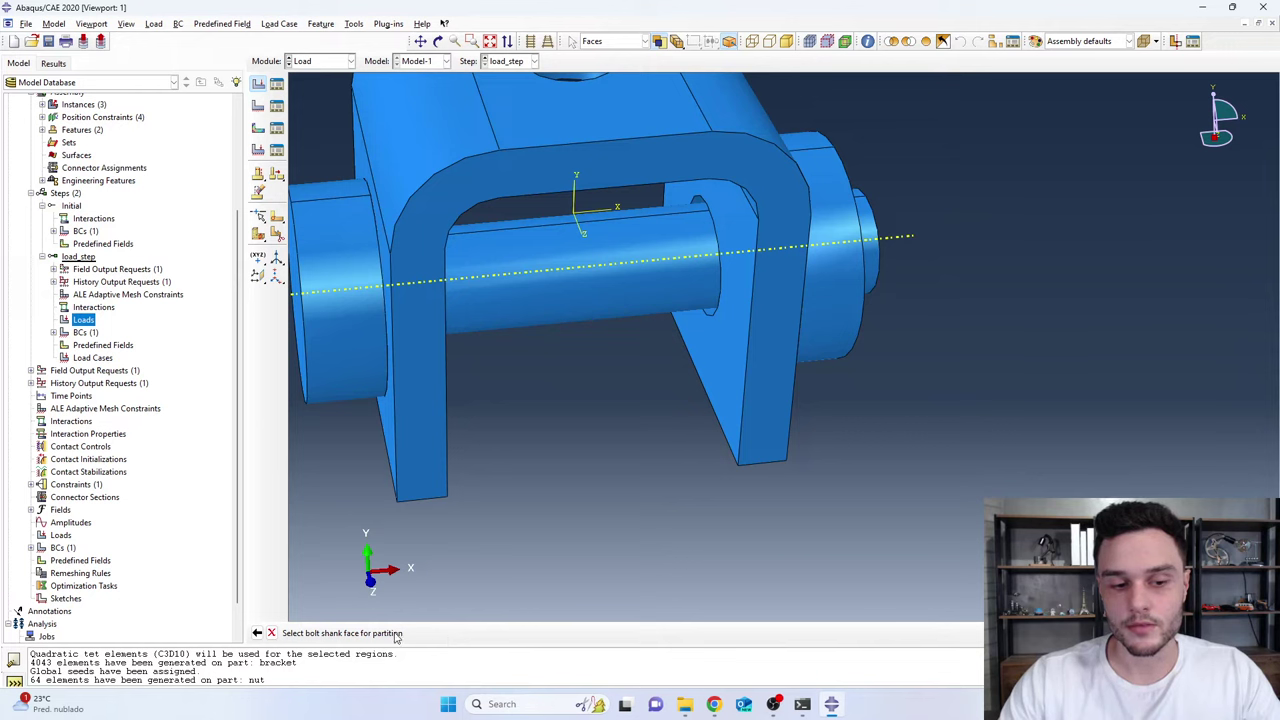
{"action": "left_click", "coordinate": [509, 317]}
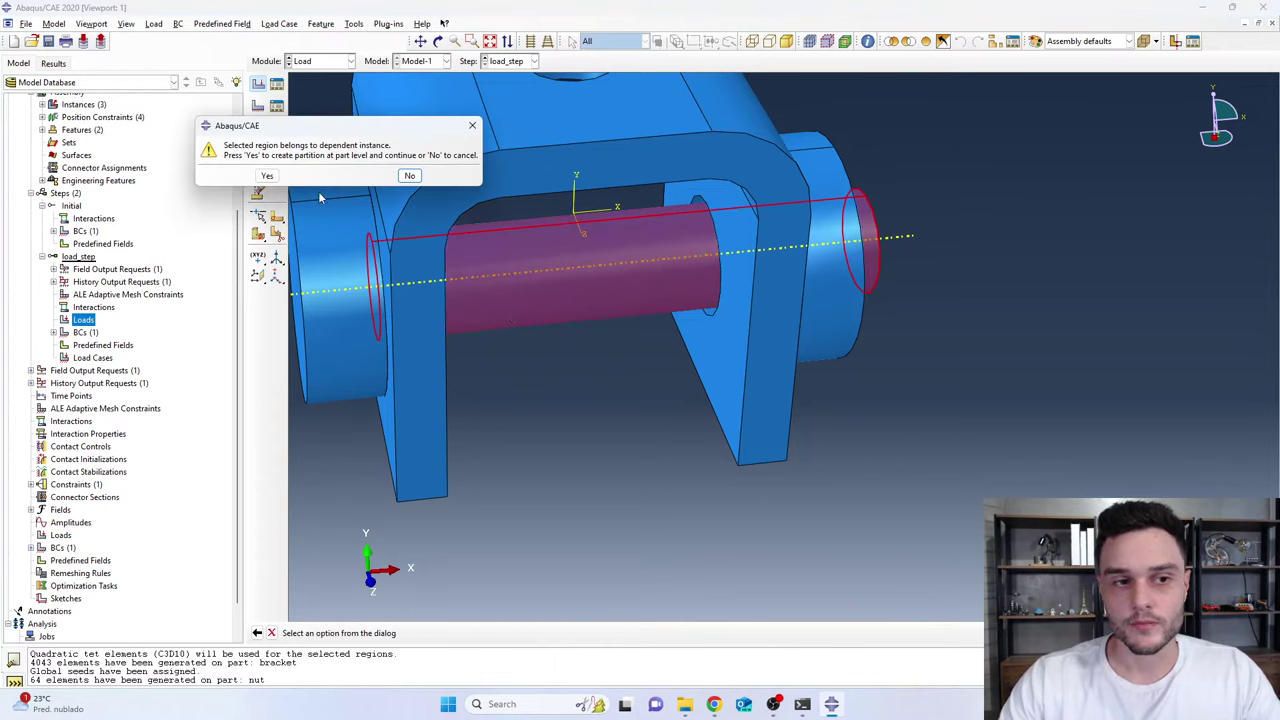
{"action": "left_click_drag", "start_coordinate": [258, 128], "coordinate": [280, 220]}
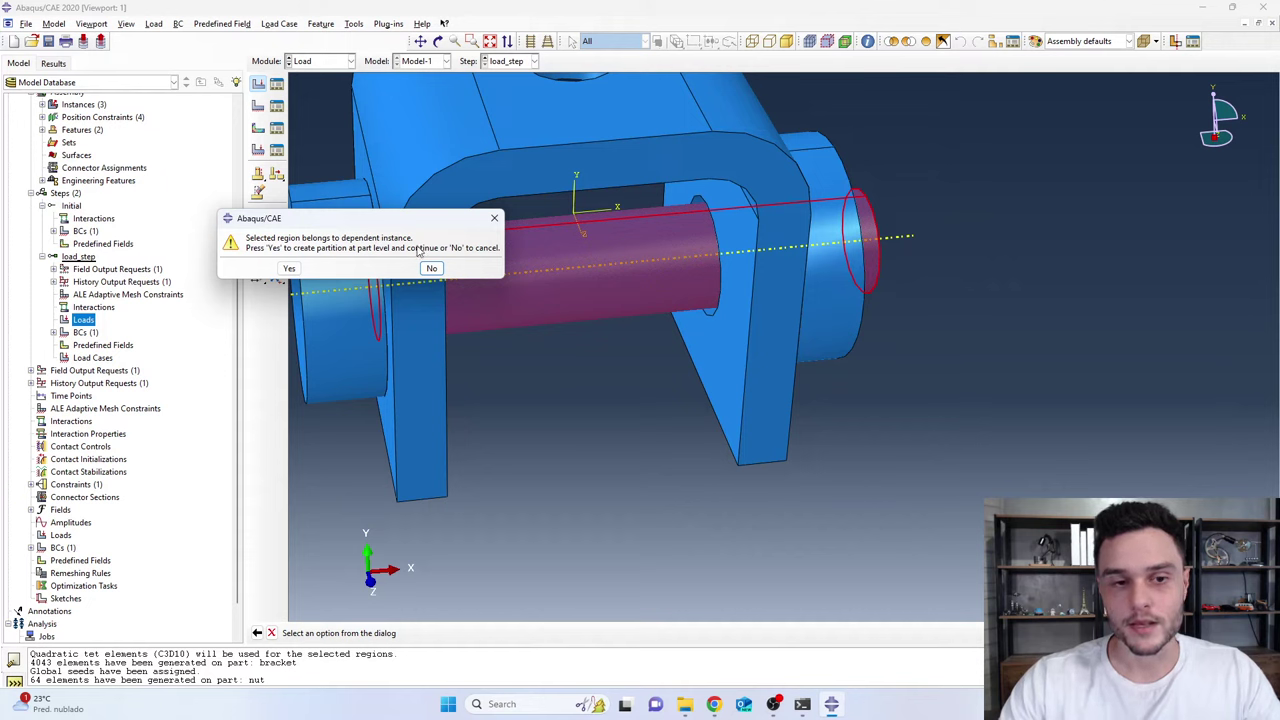
{"action": "left_click_drag", "start_coordinate": [390, 221], "coordinate": [367, 169]}
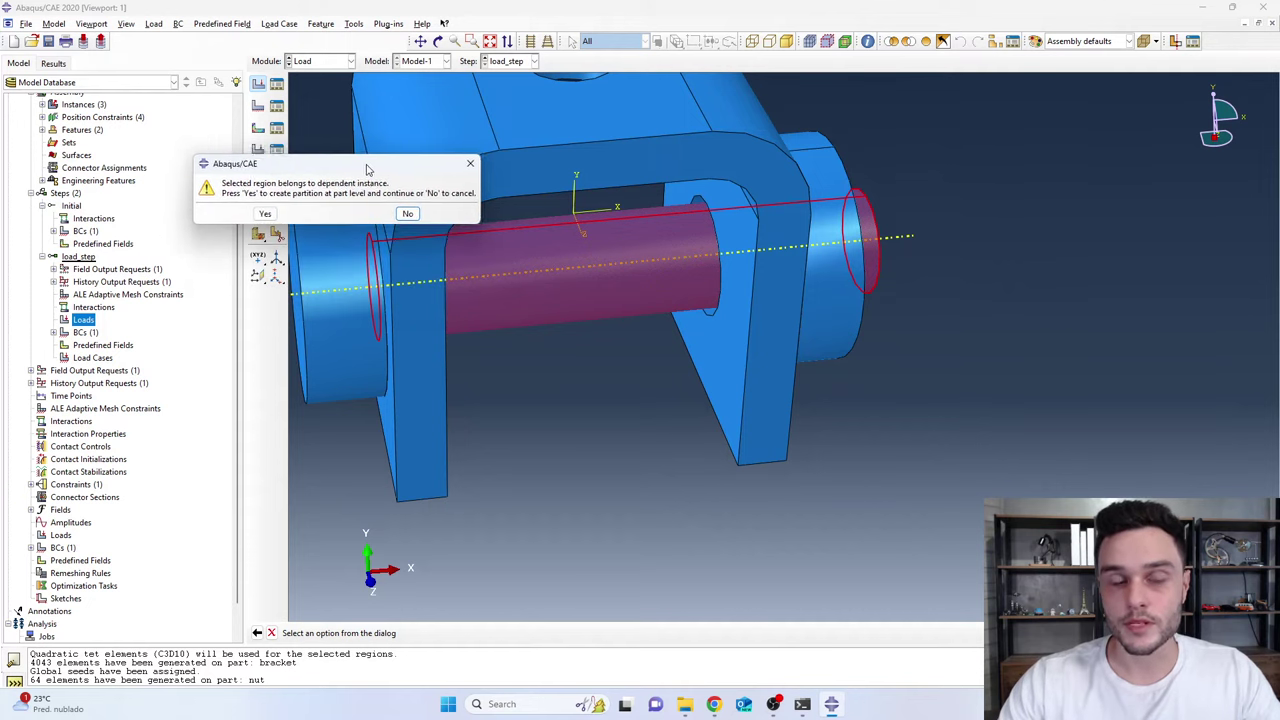
{"action": "left_click", "coordinate": [265, 215]}
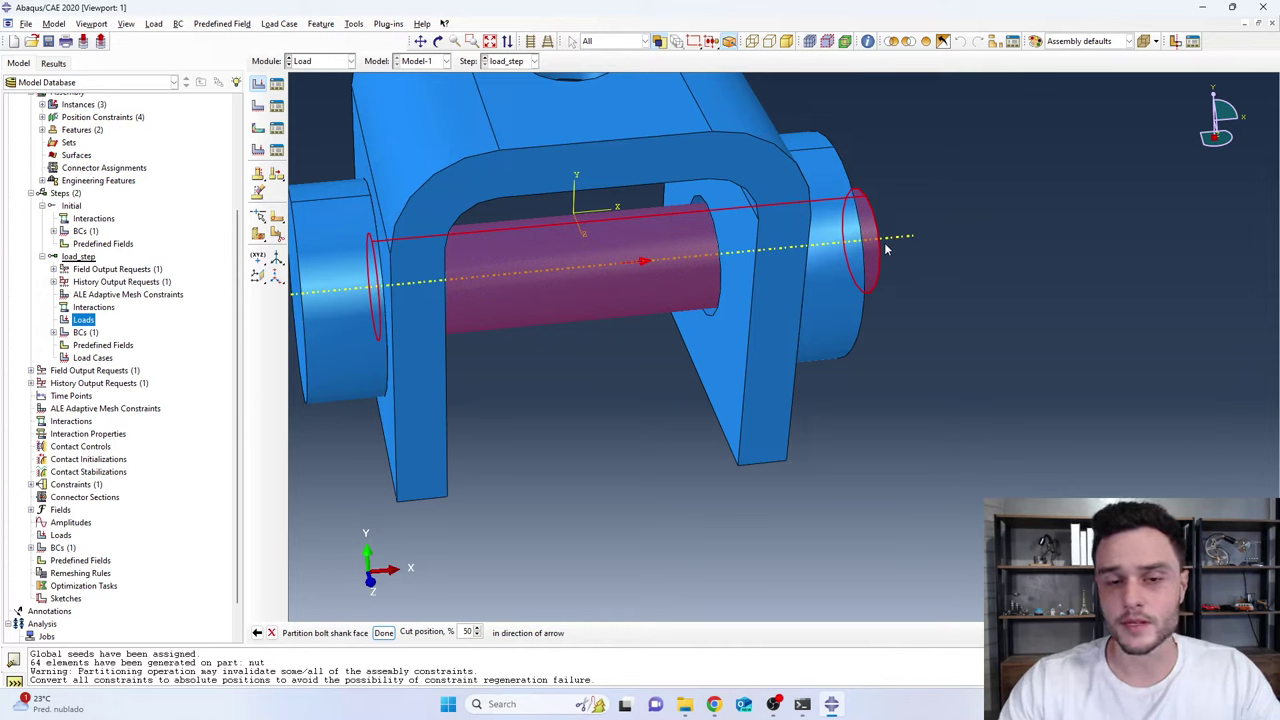
{"action": "key", "text": "Tab"}
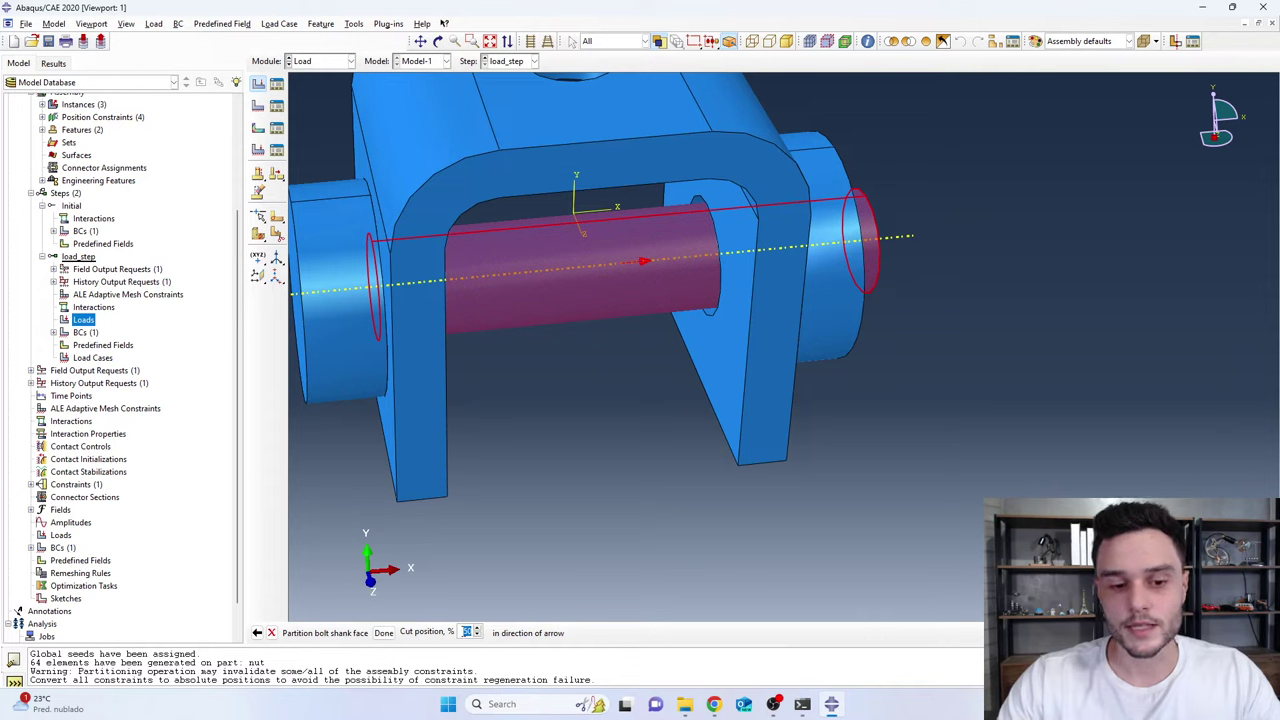
{"action": "left_click", "coordinate": [384, 633]}
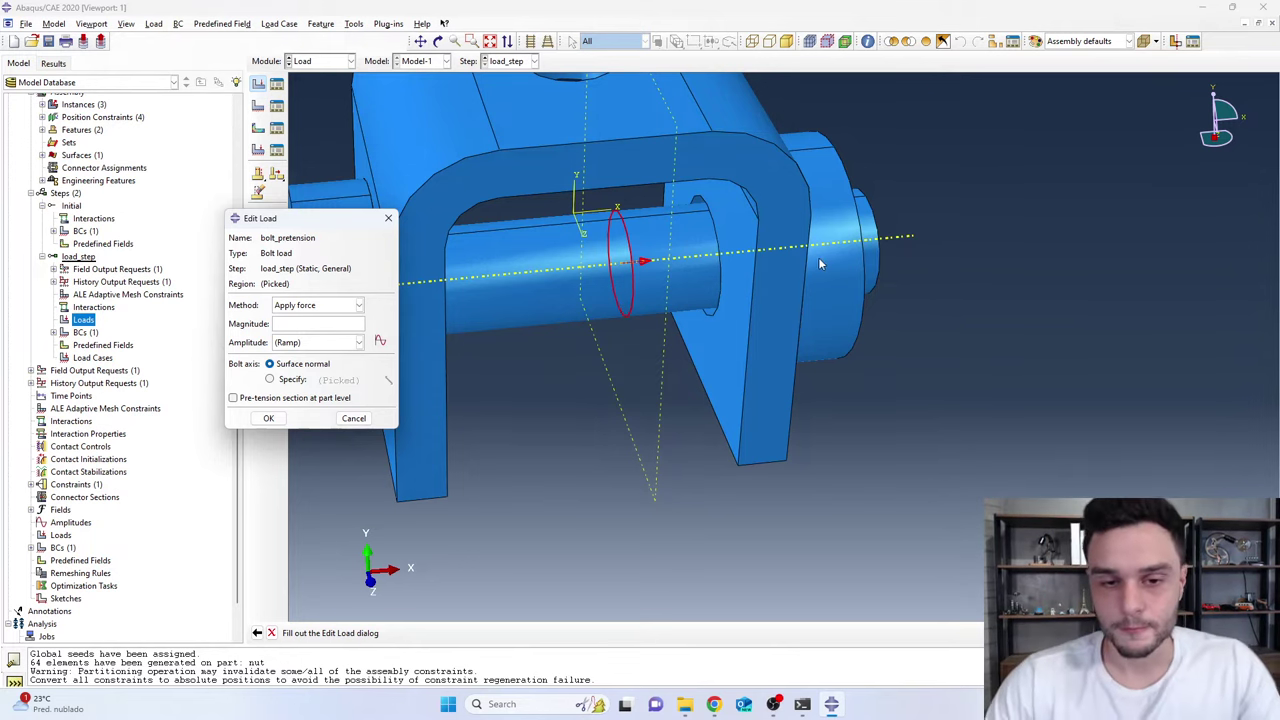
Set the bolt_pretension force magnitude to 50000, check the force unit in the Abaqus unit table in Chrome, and finish the load
{"action": "left_click_drag", "start_coordinate": [313, 221], "coordinate": [339, 204]}
{"action": "left_click", "coordinate": [320, 306]}
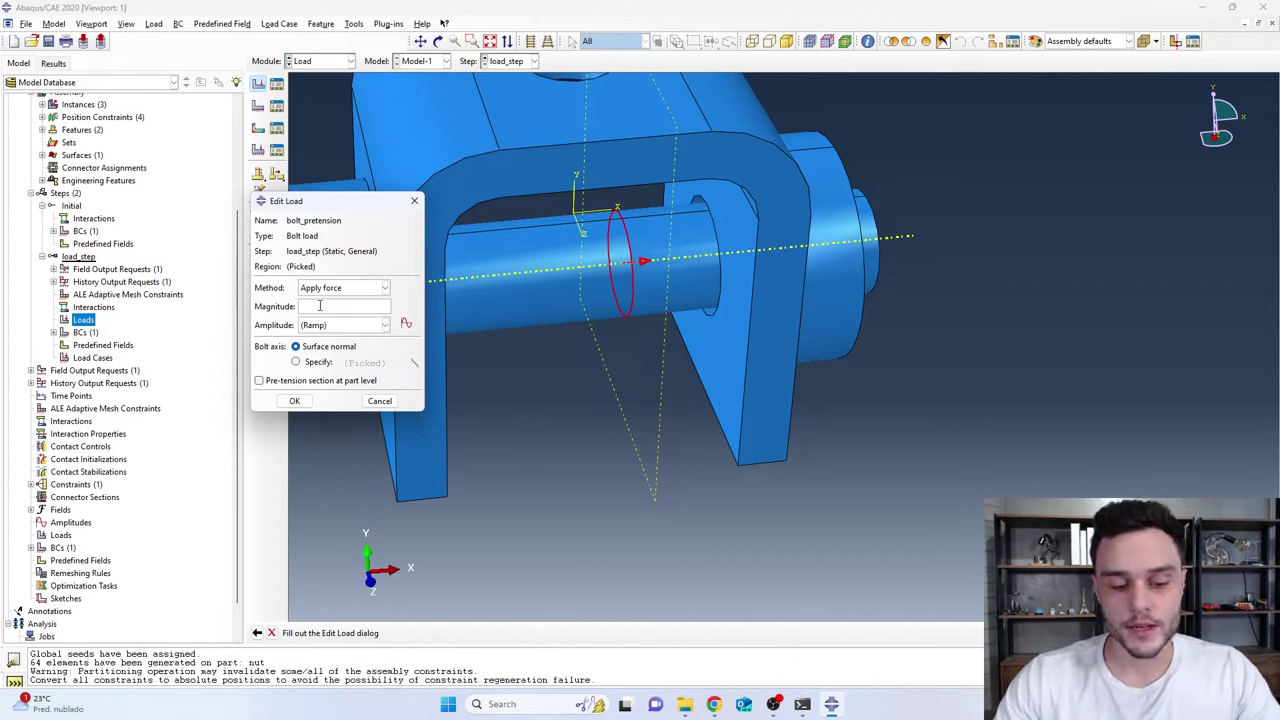
{"action": "type", "text": "50"}
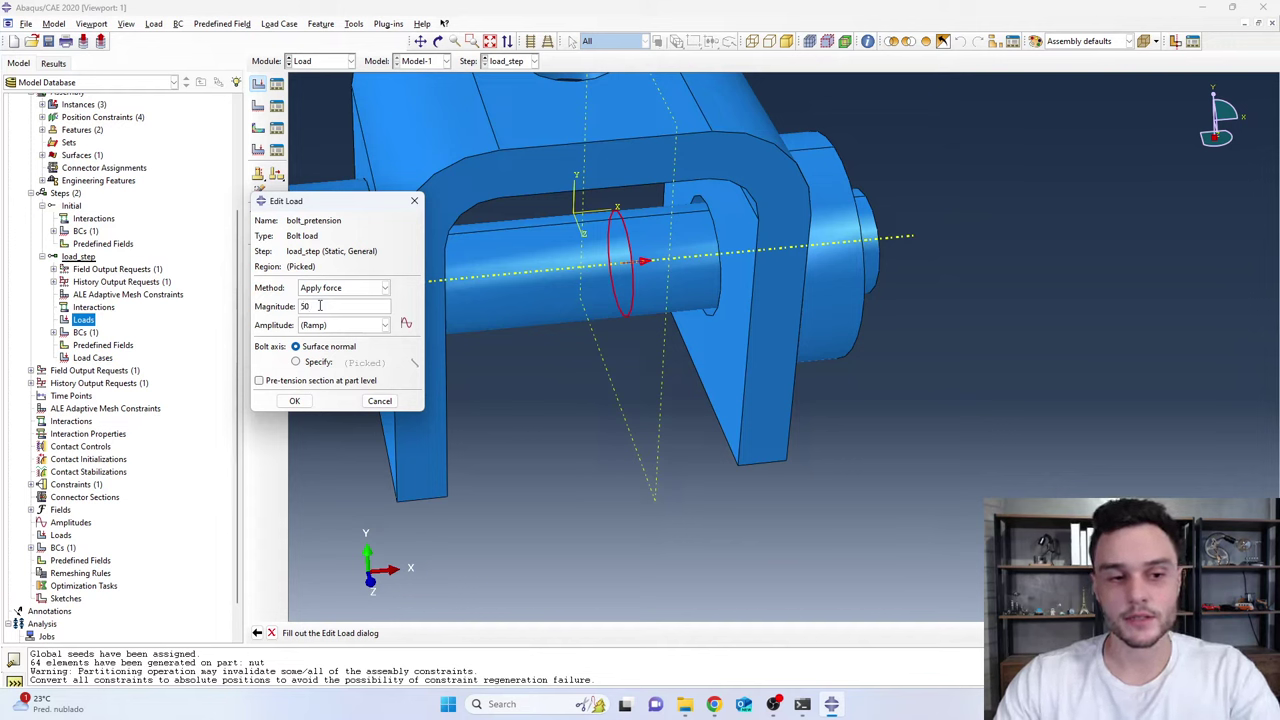
{"action": "type", "text": "000"}
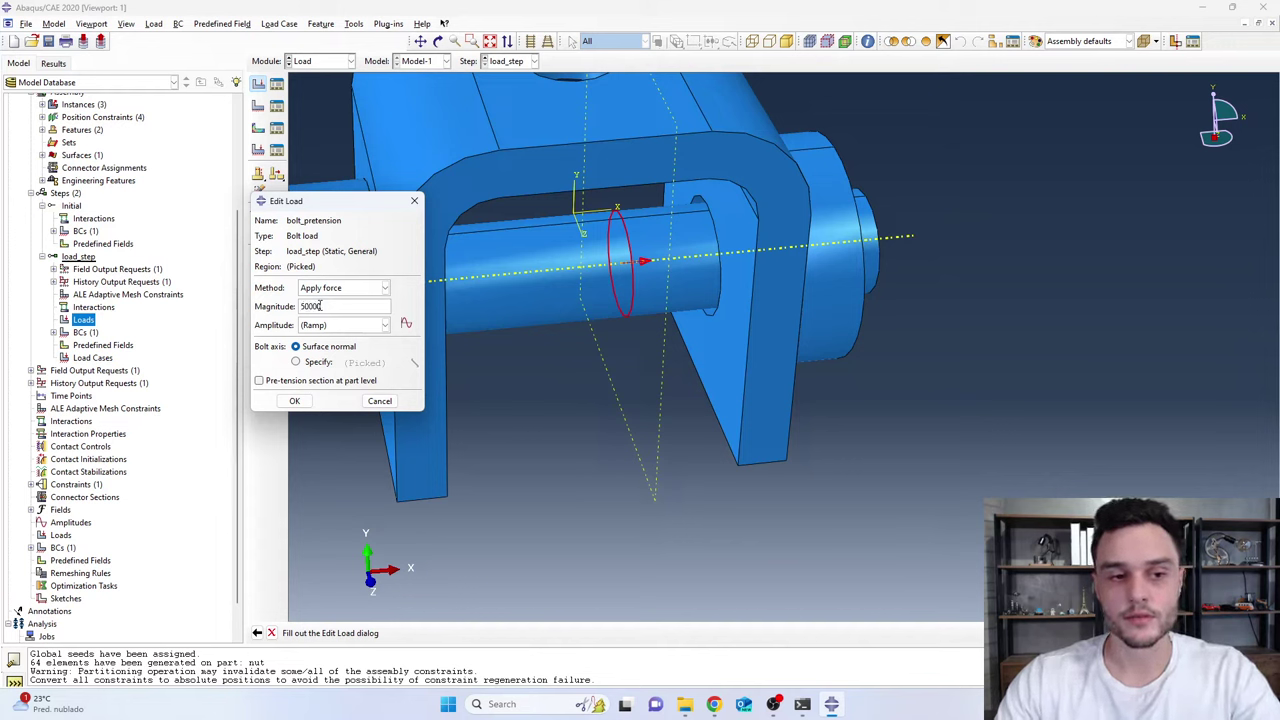
{"action": "double_click", "coordinate": [312, 306]}
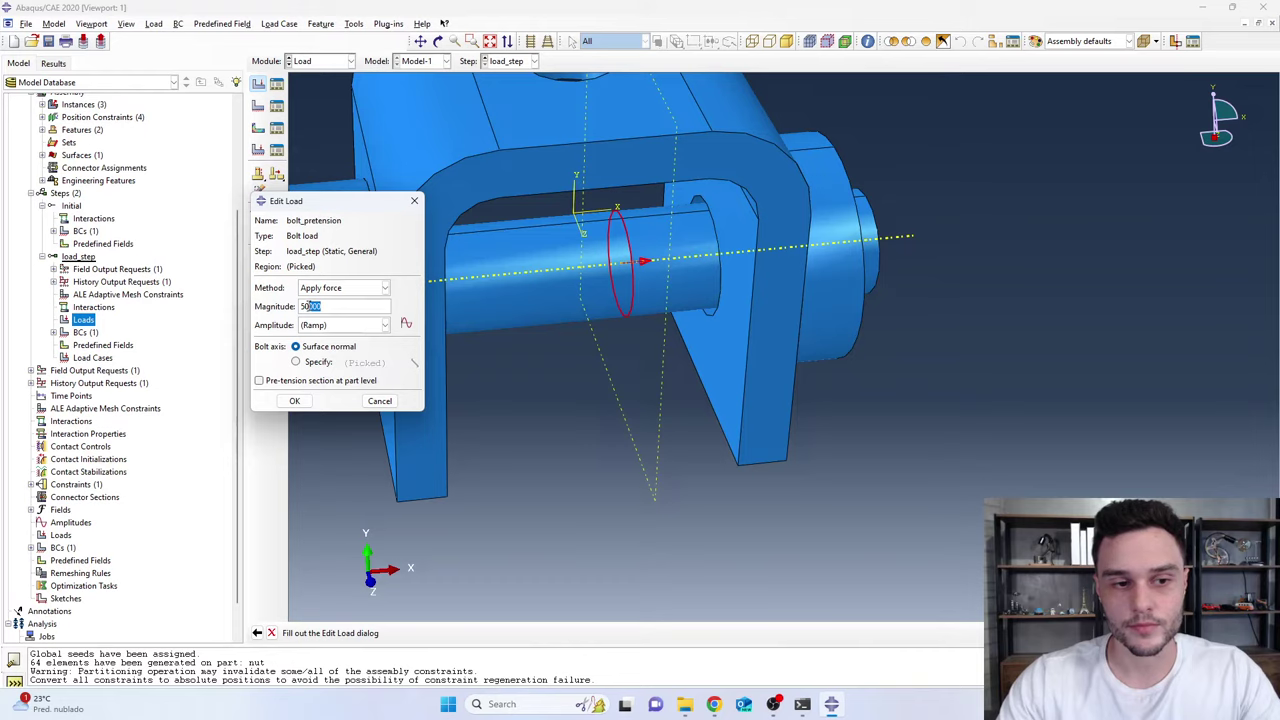
{"action": "left_click", "coordinate": [714, 704]}
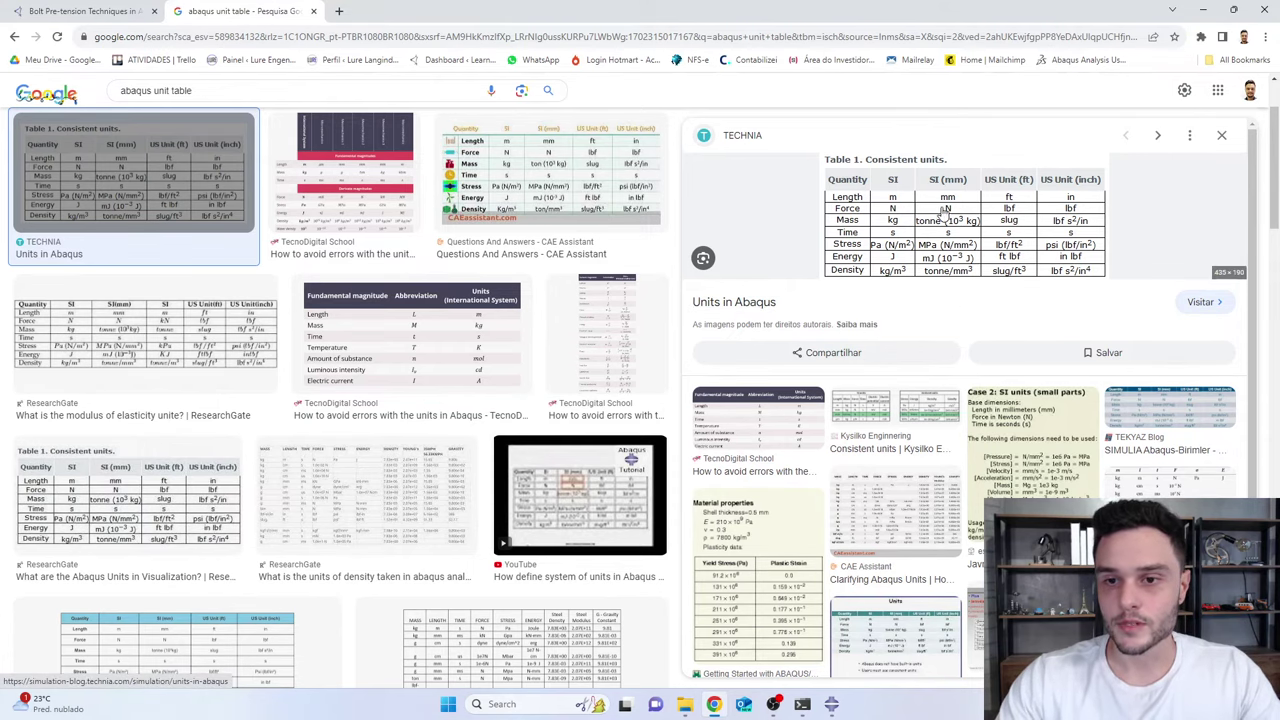
{"action": "key", "text": "alt+Tab"}
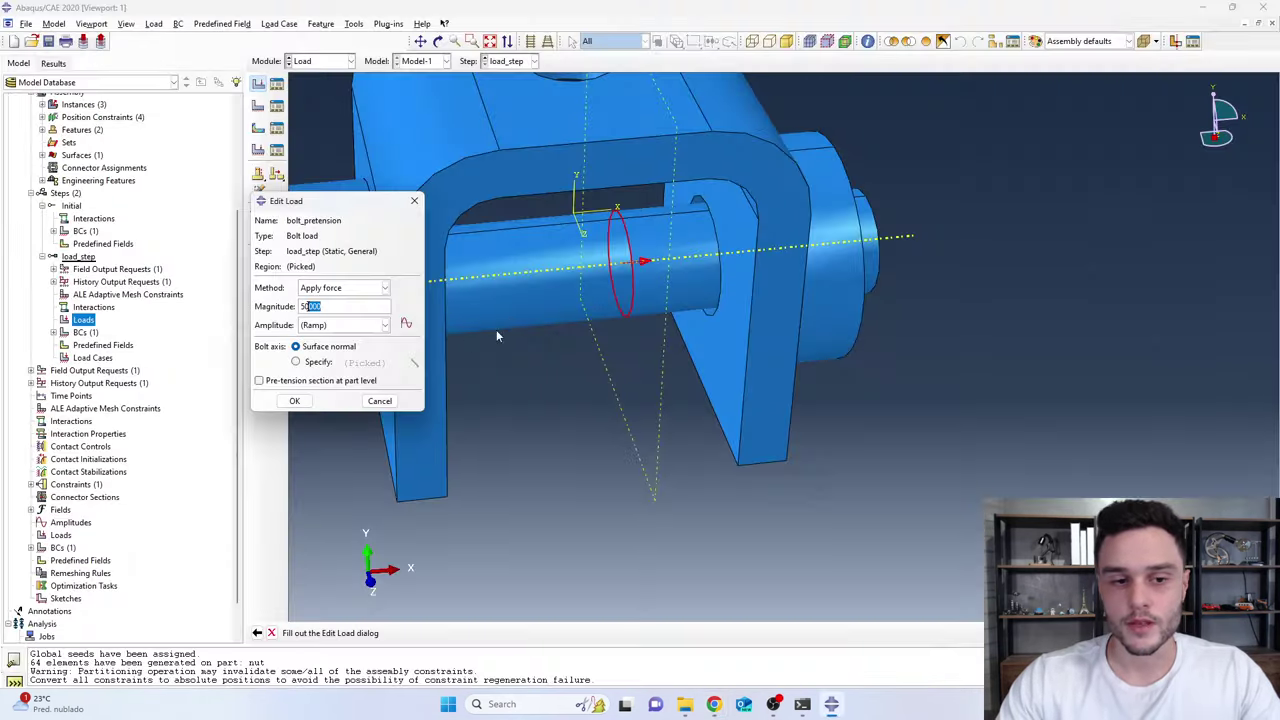
{"action": "left_click_drag", "start_coordinate": [350, 306], "coordinate": [291, 312]}
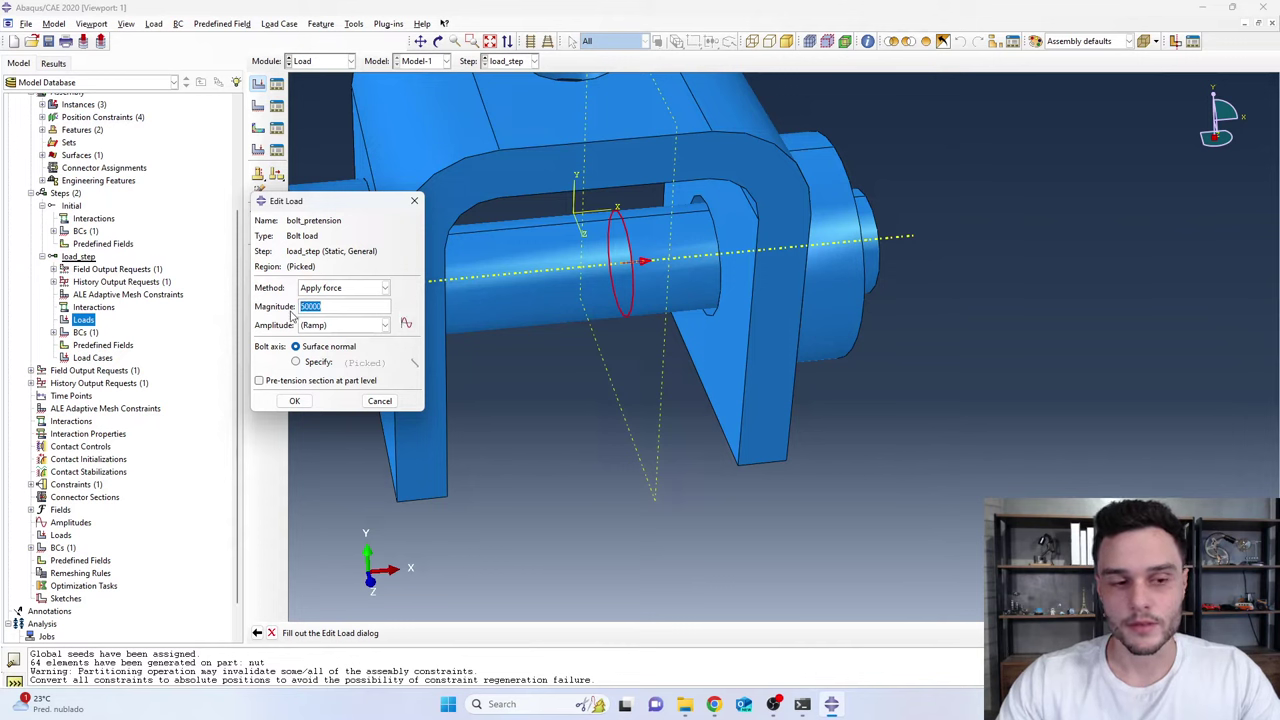
{"action": "left_click", "coordinate": [294, 400]}
Open the bolt part's mesh from the model tree
{"action": "left_click_drag", "start_coordinate": [458, 352], "coordinate": [640, 290], "text": "ctrl+alt"}
{"action": "scroll", "coordinate": [724, 358], "scroll_direction": "down", "scroll_amount": 5}
{"action": "left_click_drag", "start_coordinate": [724, 358], "coordinate": [703, 340], "text": "ctrl+alt"}
{"action": "scroll", "coordinate": [692, 343], "scroll_direction": "up", "scroll_amount": 3}
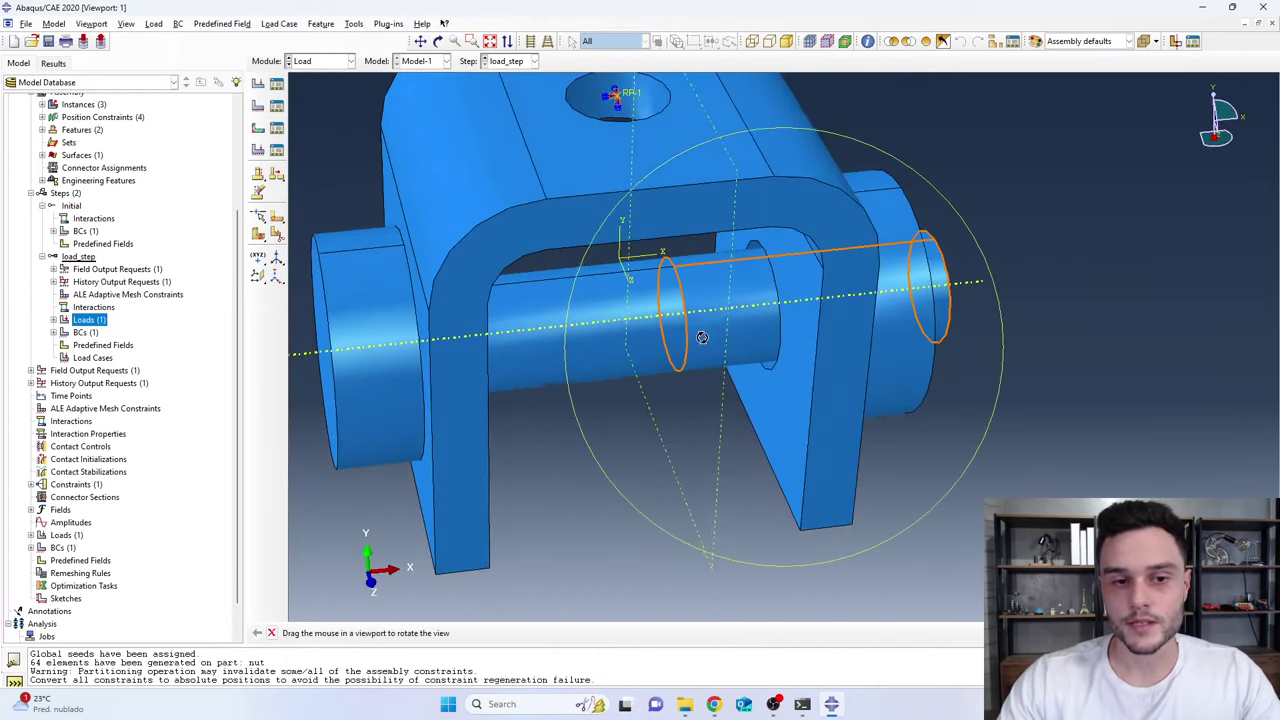
{"action": "scroll", "coordinate": [703, 343], "scroll_direction": "down", "scroll_amount": 3}
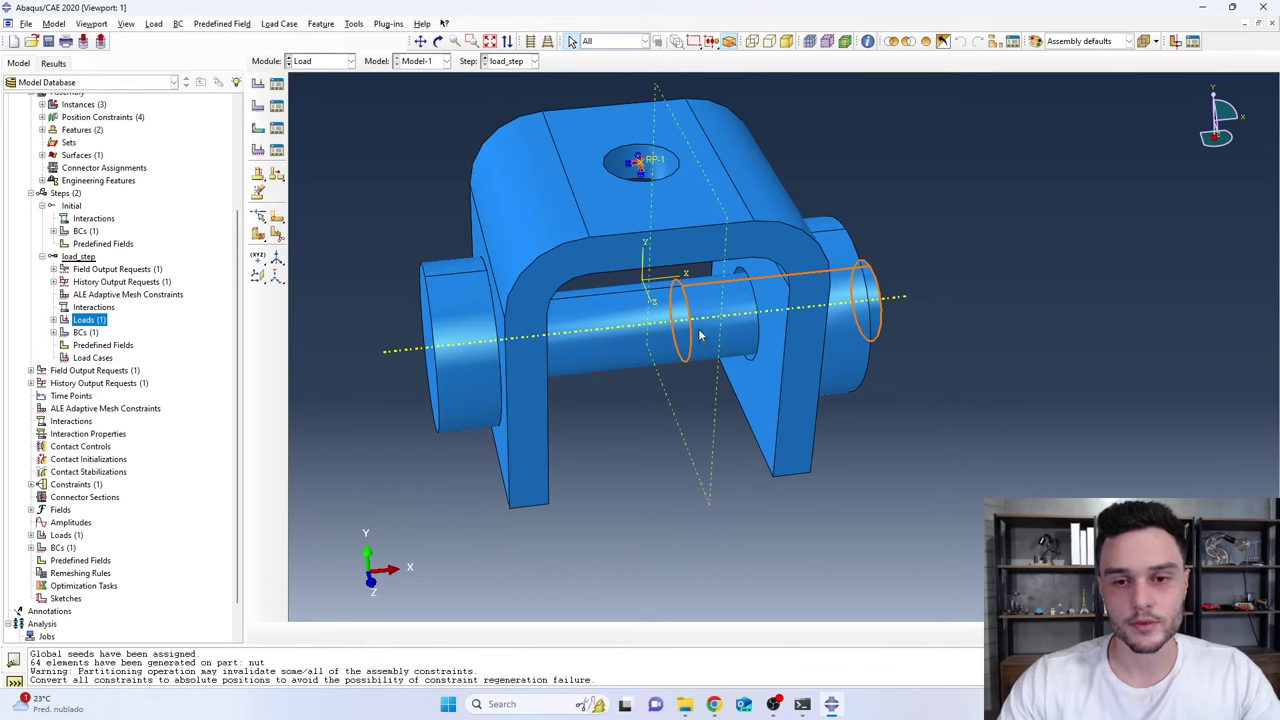
{"action": "scroll", "coordinate": [80, 190], "scroll_direction": "up", "scroll_amount": 4}
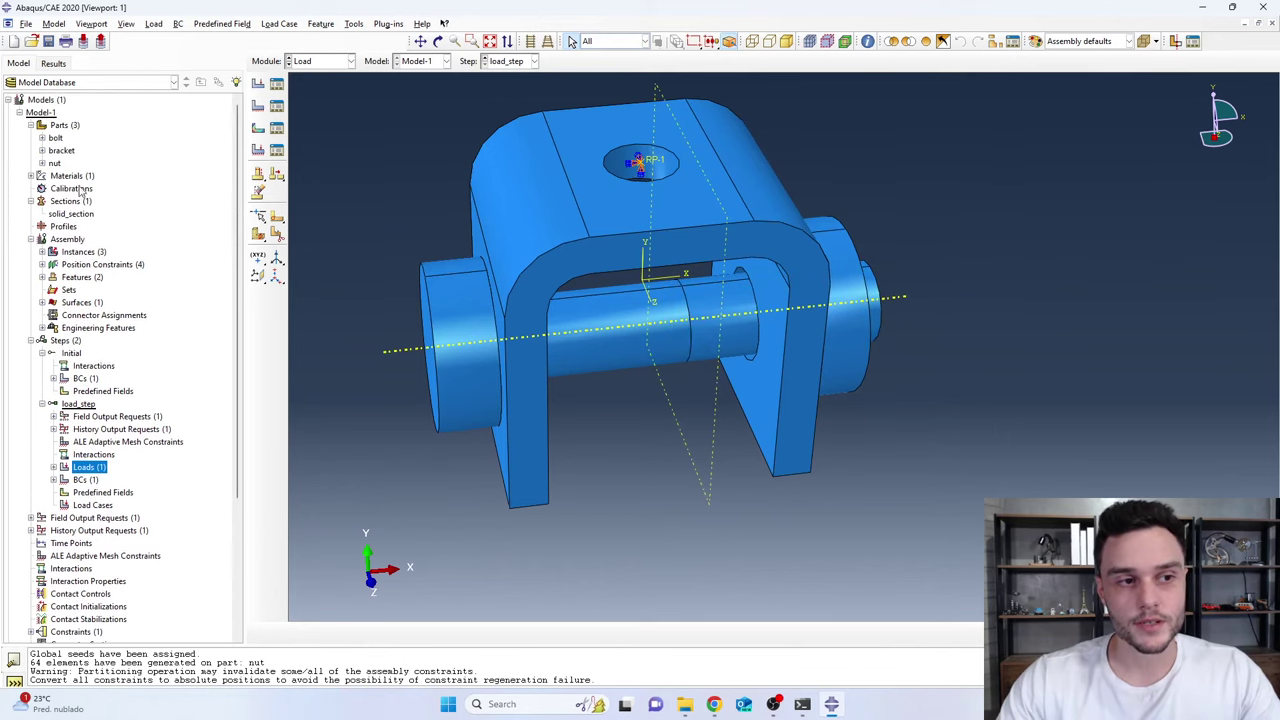
{"action": "left_click", "coordinate": [42, 137]}
{"action": "left_click", "coordinate": [55, 138]}
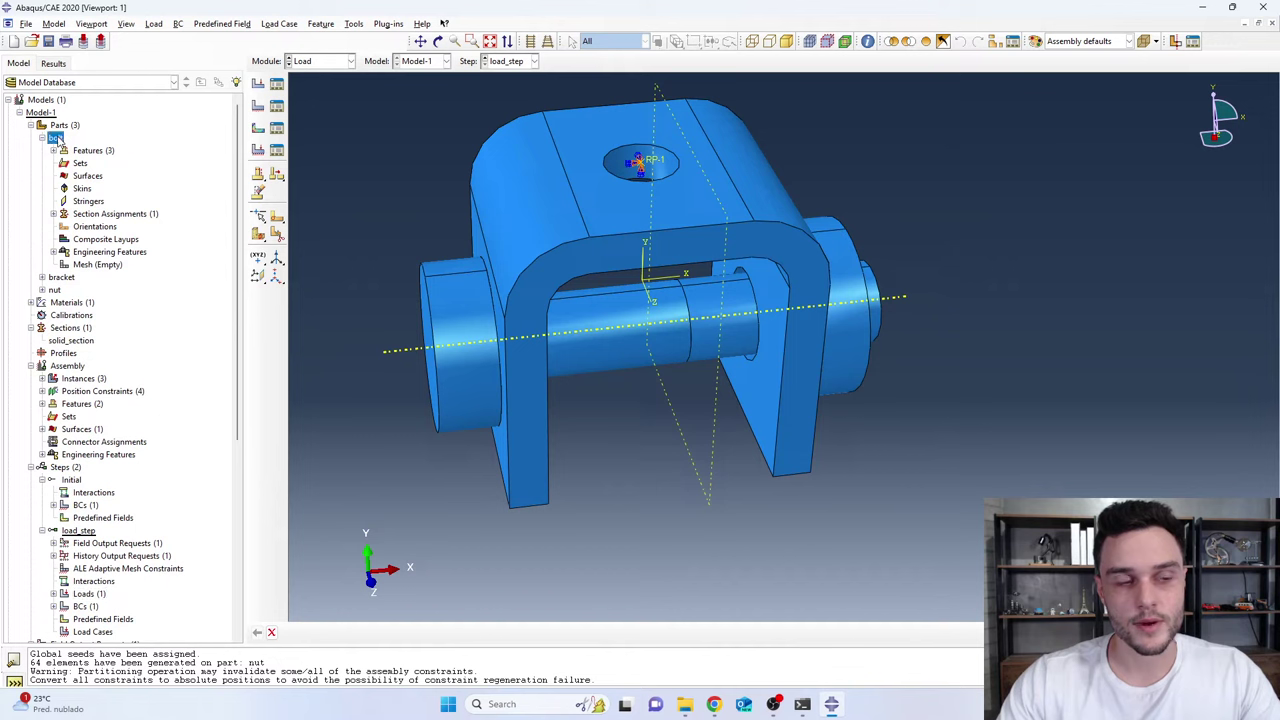
{"action": "left_click", "coordinate": [96, 265]}
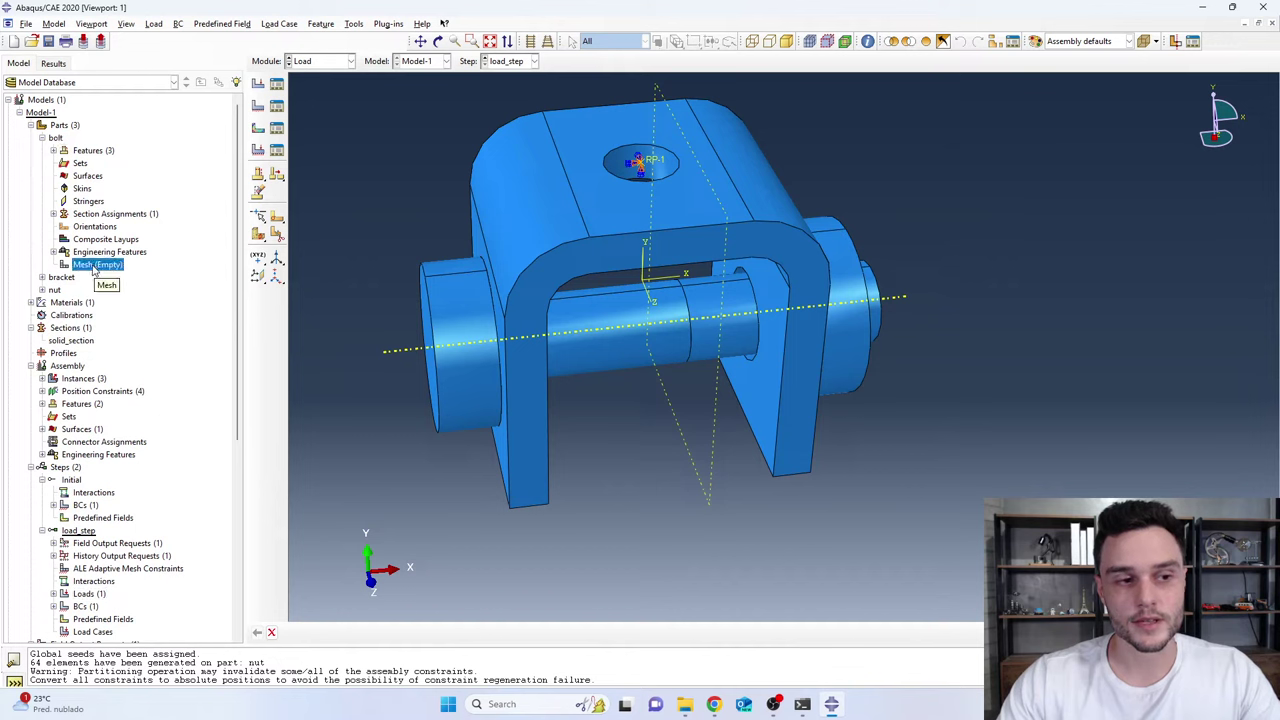
{"action": "double_click", "coordinate": [93, 266]}
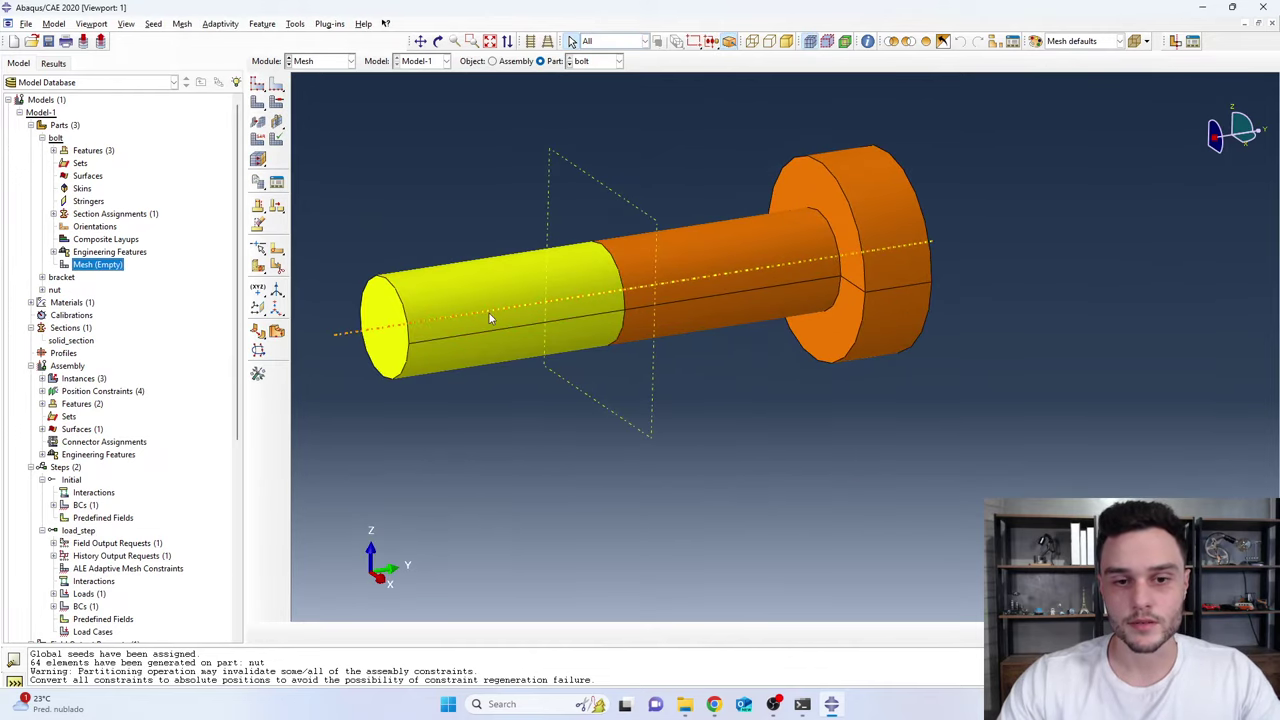
Examine the bolt's mesh-technique colours and the regions on both sides of the new shank partition
{"action": "scroll", "coordinate": [558, 290], "scroll_direction": "down", "scroll_amount": 2}
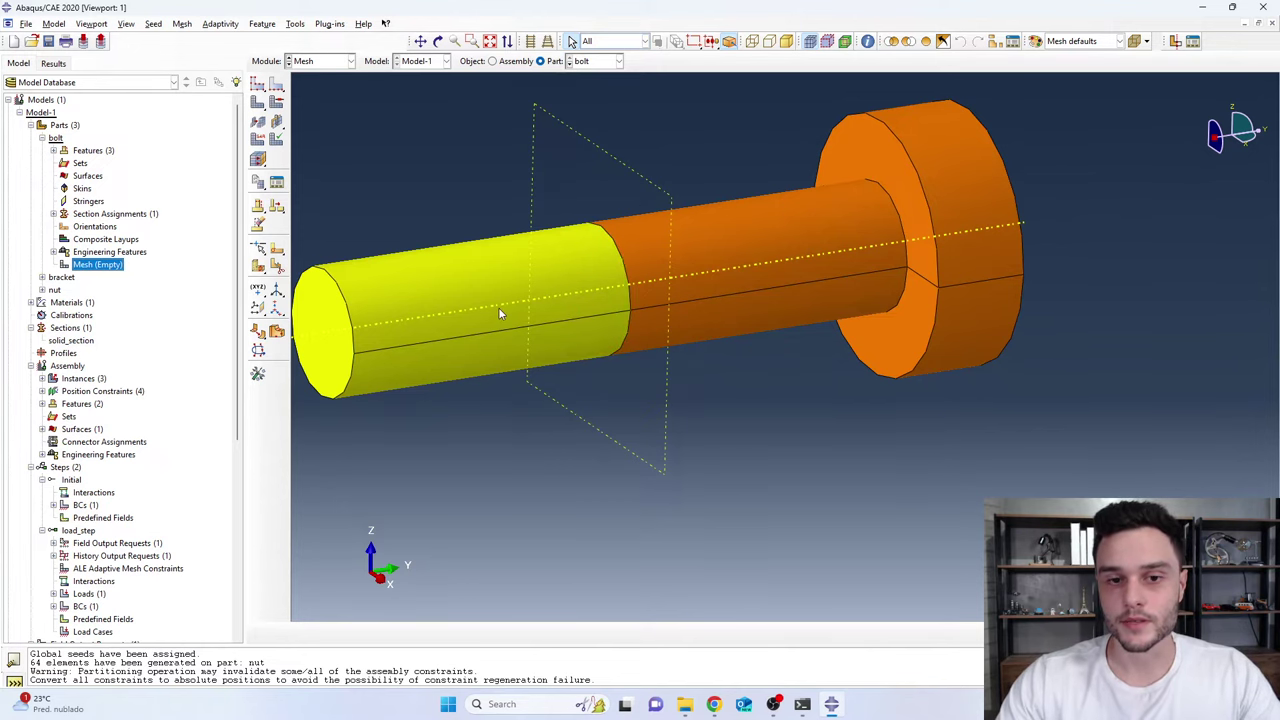
{"action": "scroll", "coordinate": [606, 281], "scroll_direction": "up", "scroll_amount": 3}
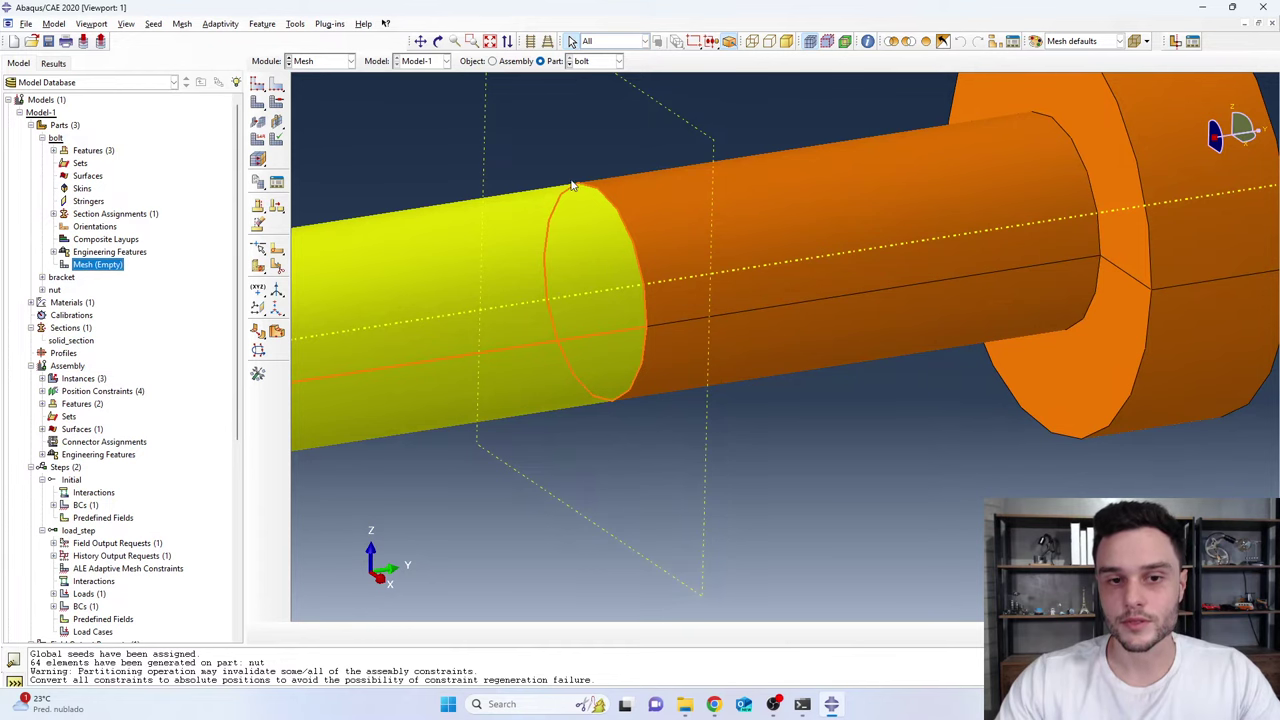
{"action": "scroll", "coordinate": [577, 280], "scroll_direction": "down", "scroll_amount": 5}
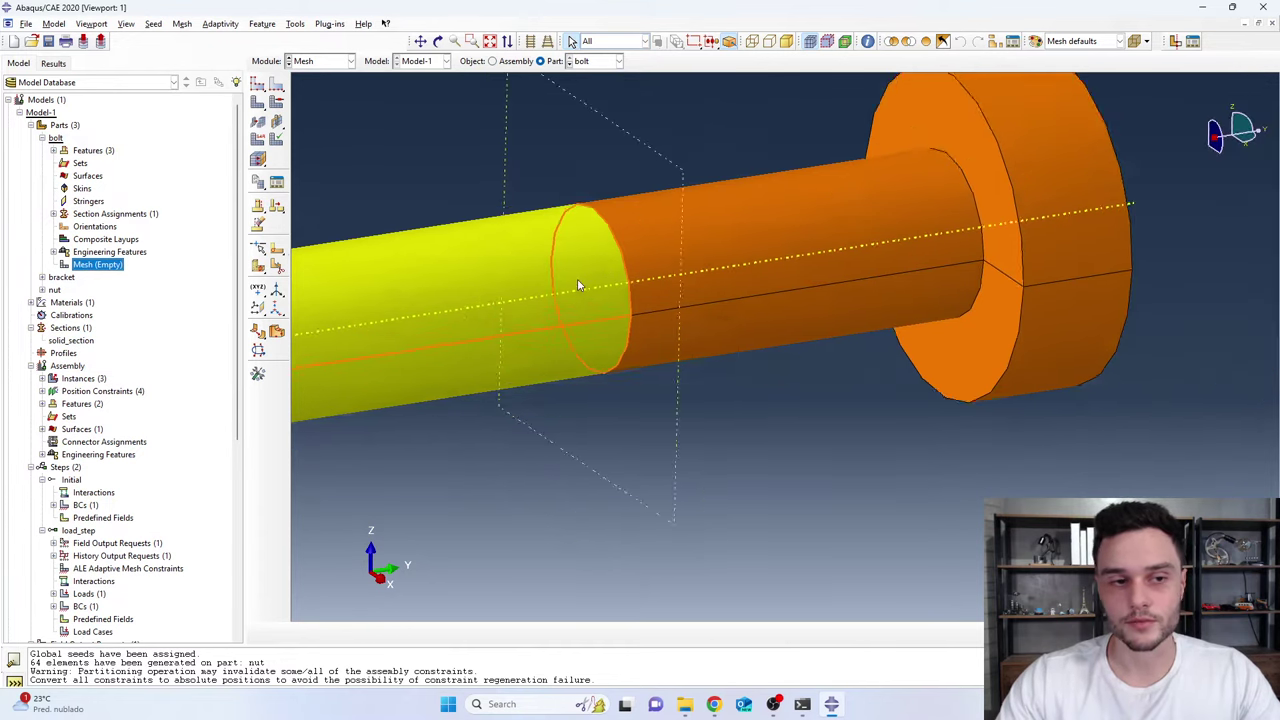
{"action": "scroll", "coordinate": [486, 189], "scroll_direction": "up", "scroll_amount": 1}
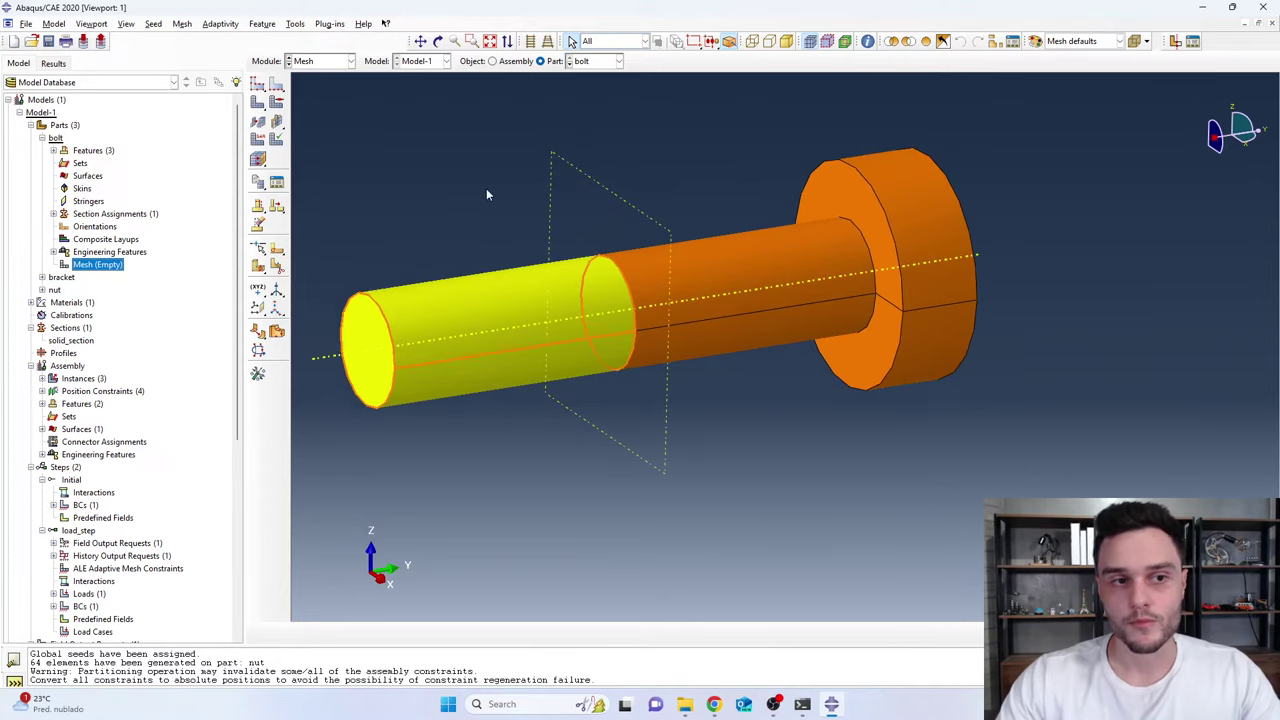
{"action": "scroll", "coordinate": [436, 302], "scroll_direction": "down", "scroll_amount": 1}
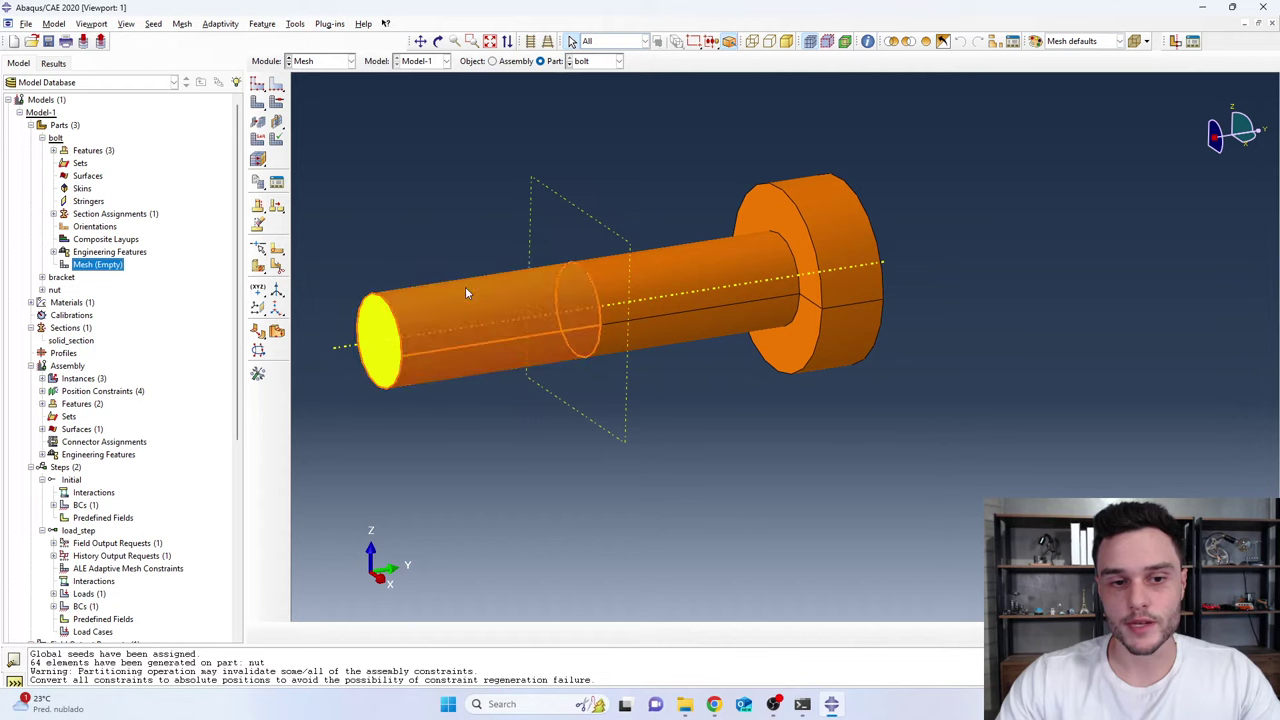
{"action": "left_click", "coordinate": [731, 258]}
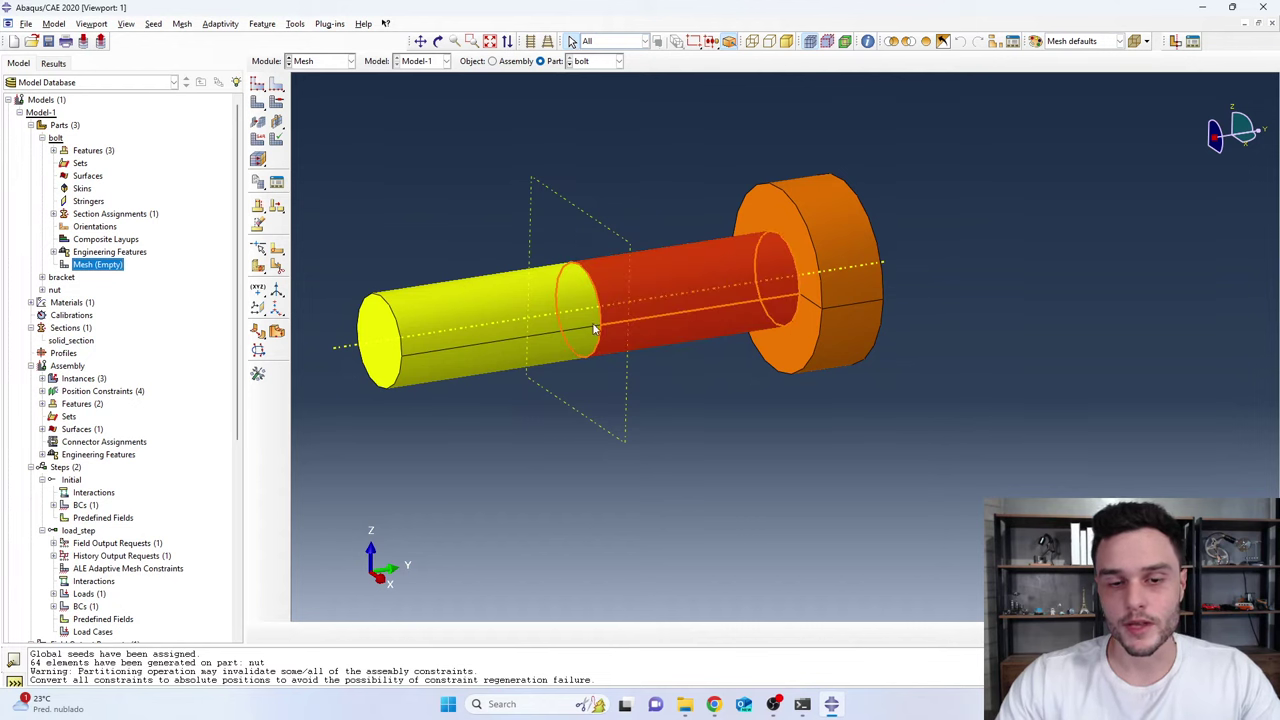
{"action": "middle_click", "coordinate": [440, 297]}
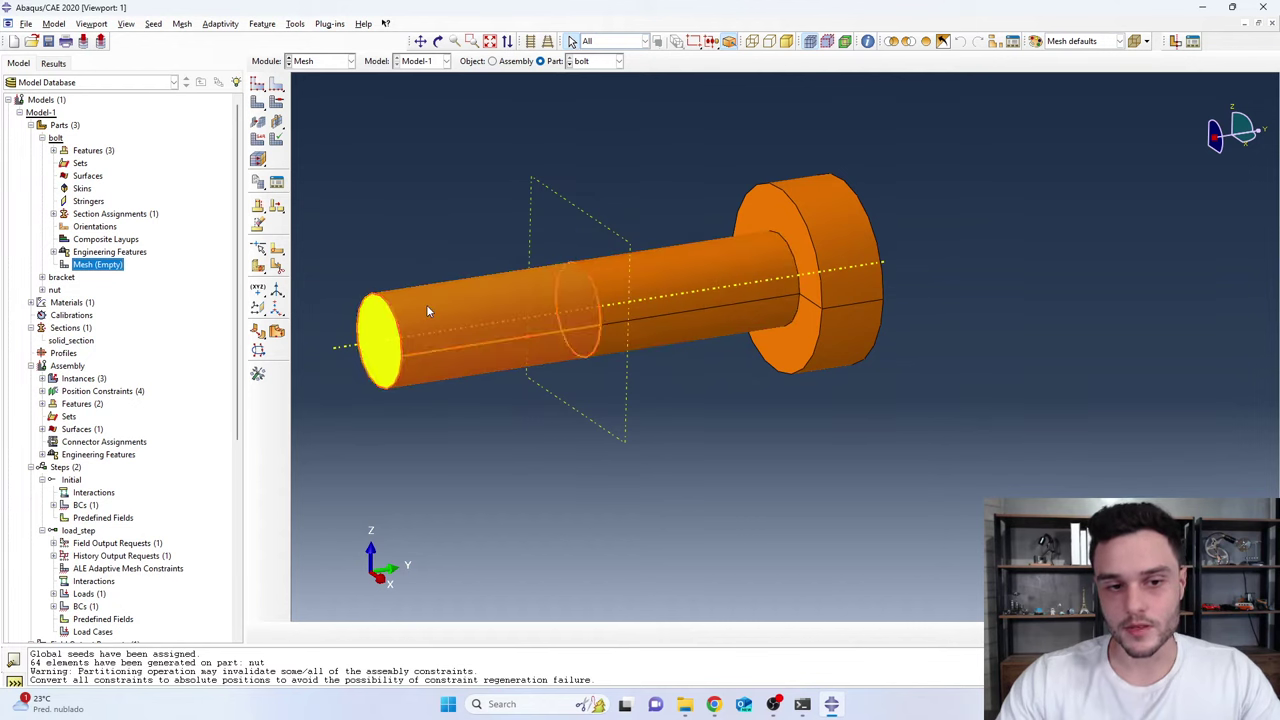
{"action": "left_click", "coordinate": [352, 346]}
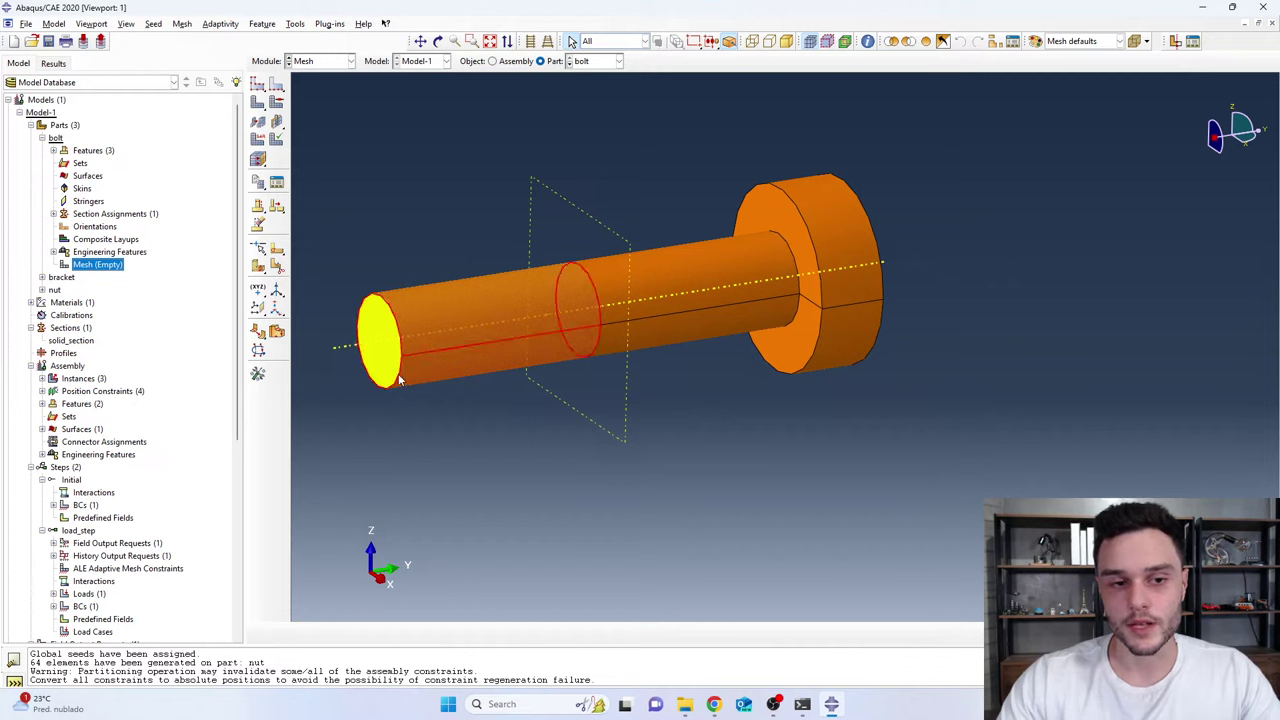
{"action": "middle_click", "coordinate": [404, 294]}
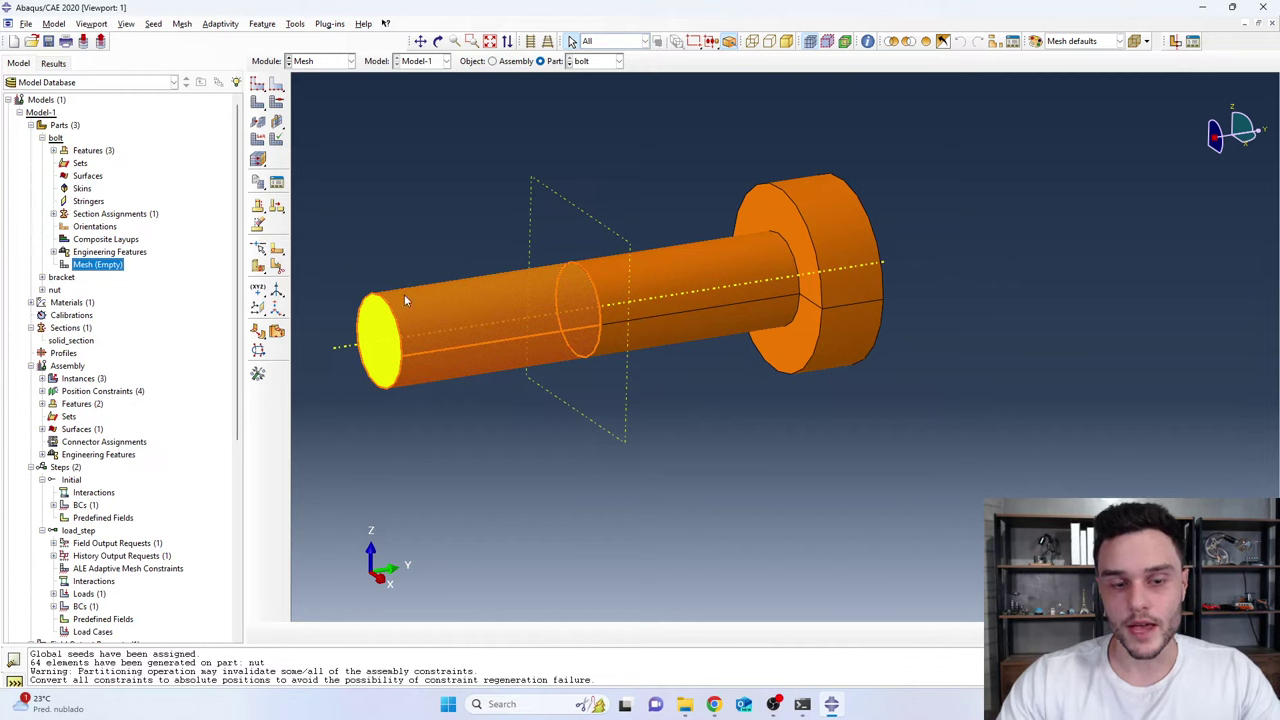
{"action": "scroll", "coordinate": [538, 297], "scroll_direction": "down", "scroll_amount": 1}
{"action": "left_click", "coordinate": [538, 297]}
{"action": "middle_click", "coordinate": [427, 230]}
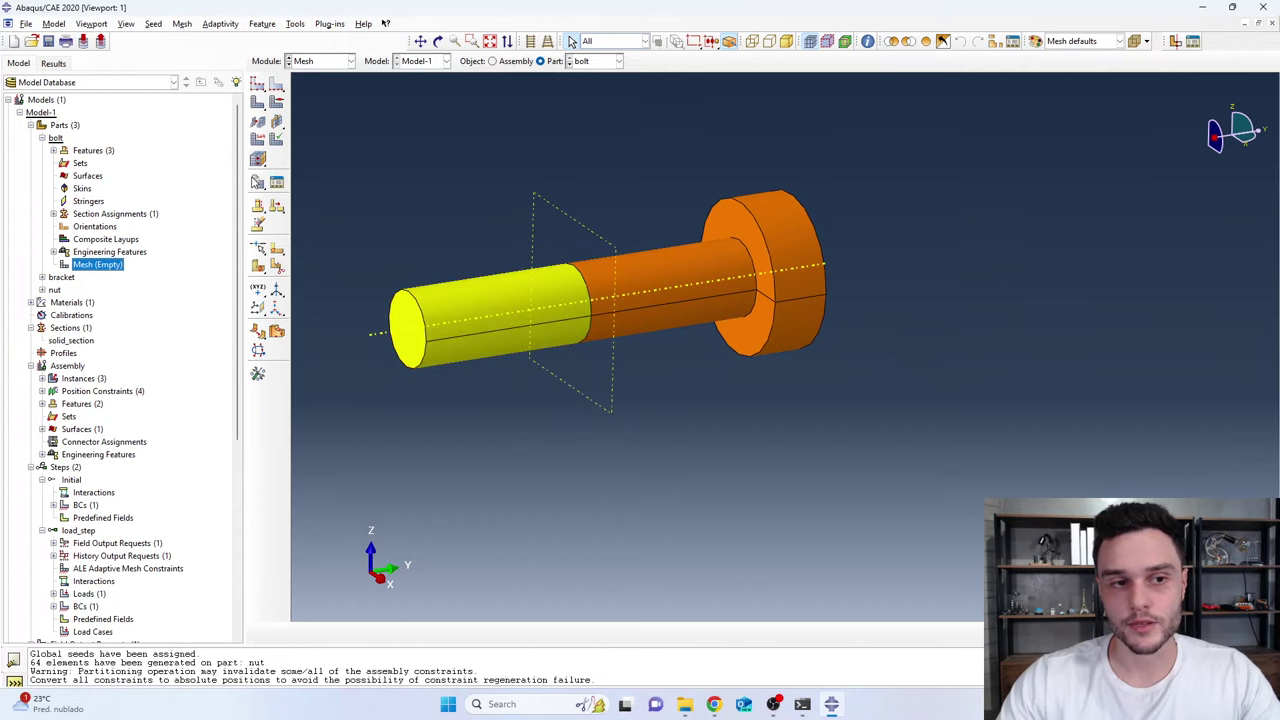
Assign the solid_section section to the whole partitioned bolt in the Property module
{"action": "left_click", "coordinate": [303, 61]}
{"action": "left_click", "coordinate": [310, 88]}
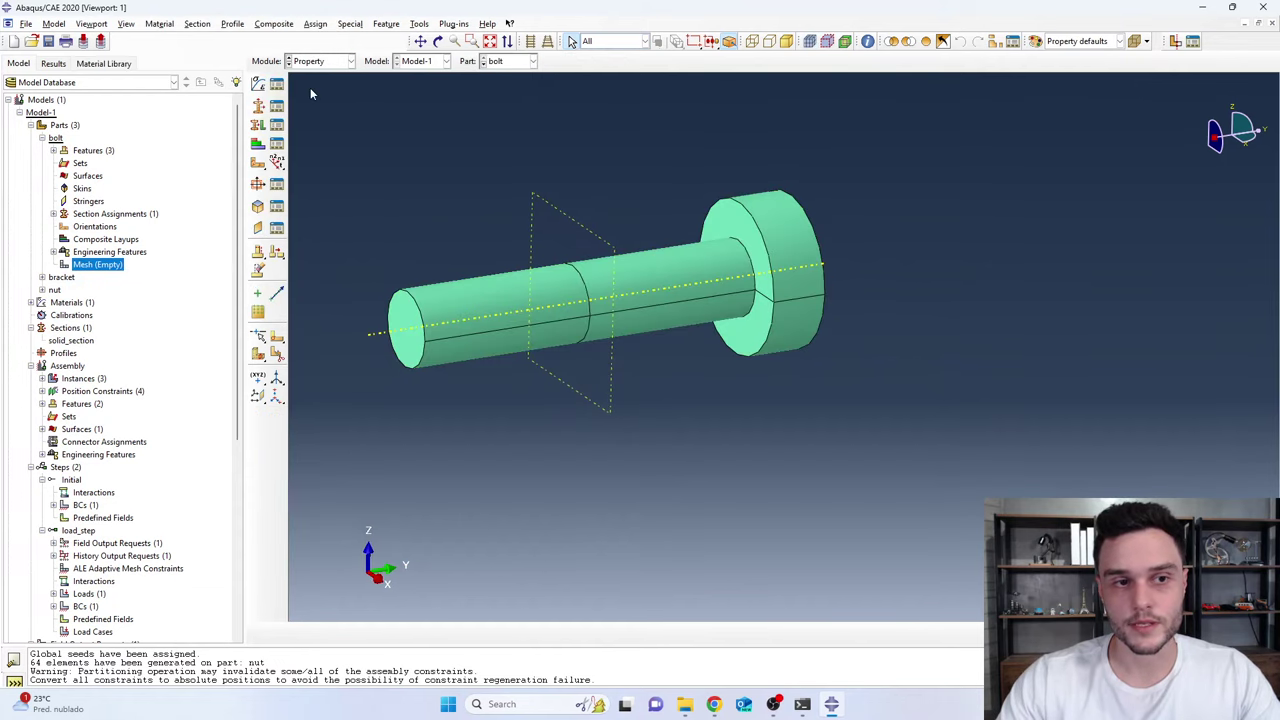
{"action": "left_click", "coordinate": [257, 125]}
{"action": "scroll", "coordinate": [612, 339], "scroll_direction": "up", "scroll_amount": 1}
{"action": "scroll", "coordinate": [663, 332], "scroll_direction": "down", "scroll_amount": 3}
{"action": "left_click", "coordinate": [629, 335]}
{"action": "middle_click", "coordinate": [630, 338]}
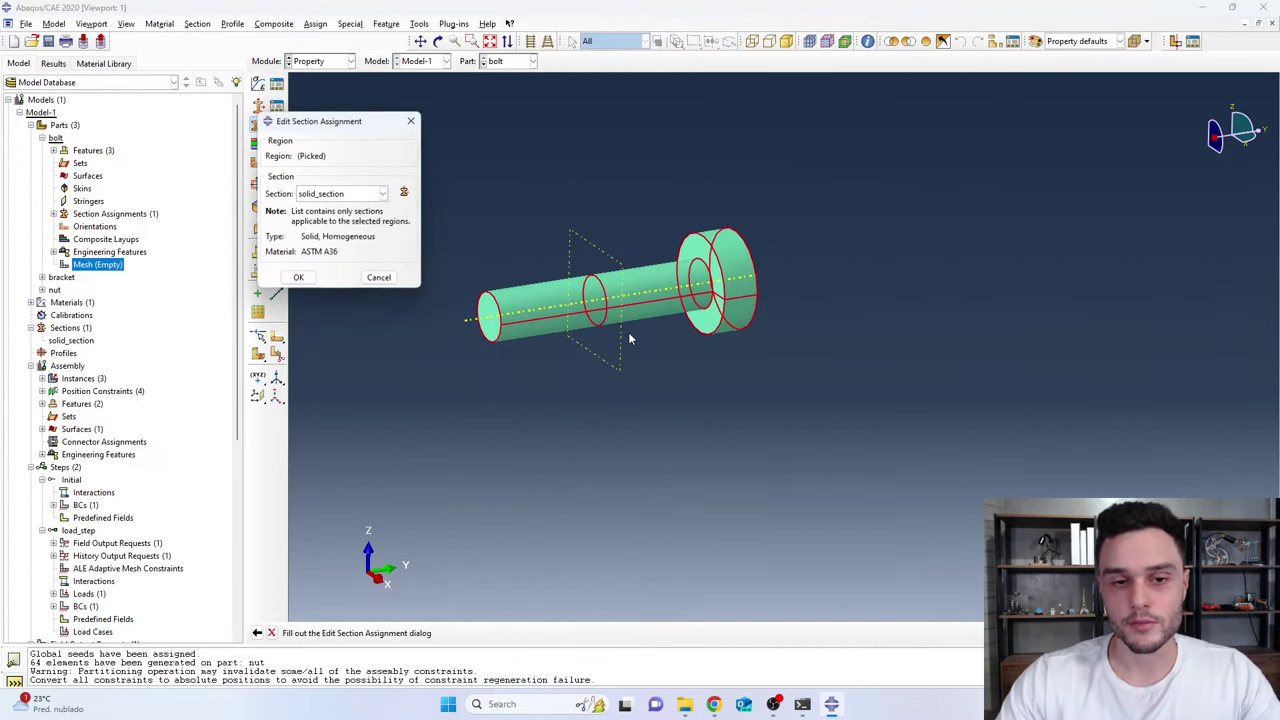
{"action": "left_click", "coordinate": [321, 197]}
{"action": "left_click", "coordinate": [321, 209]}
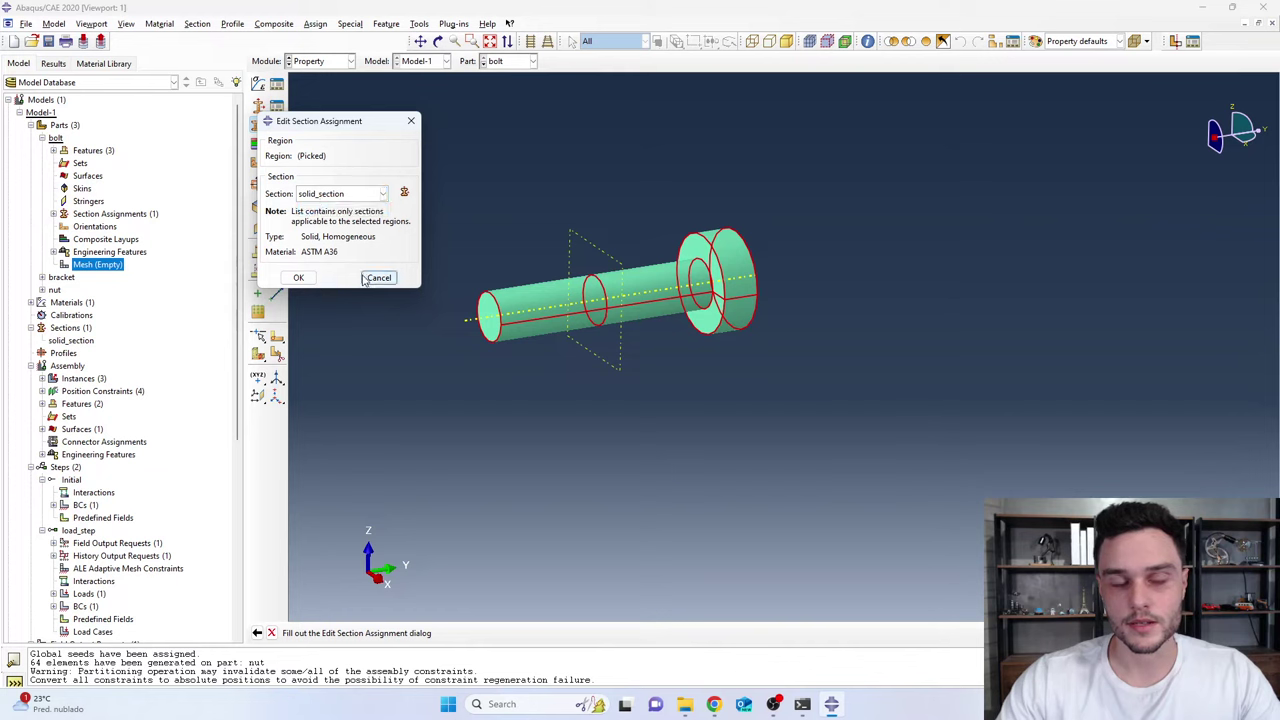
{"action": "left_click", "coordinate": [299, 277]}
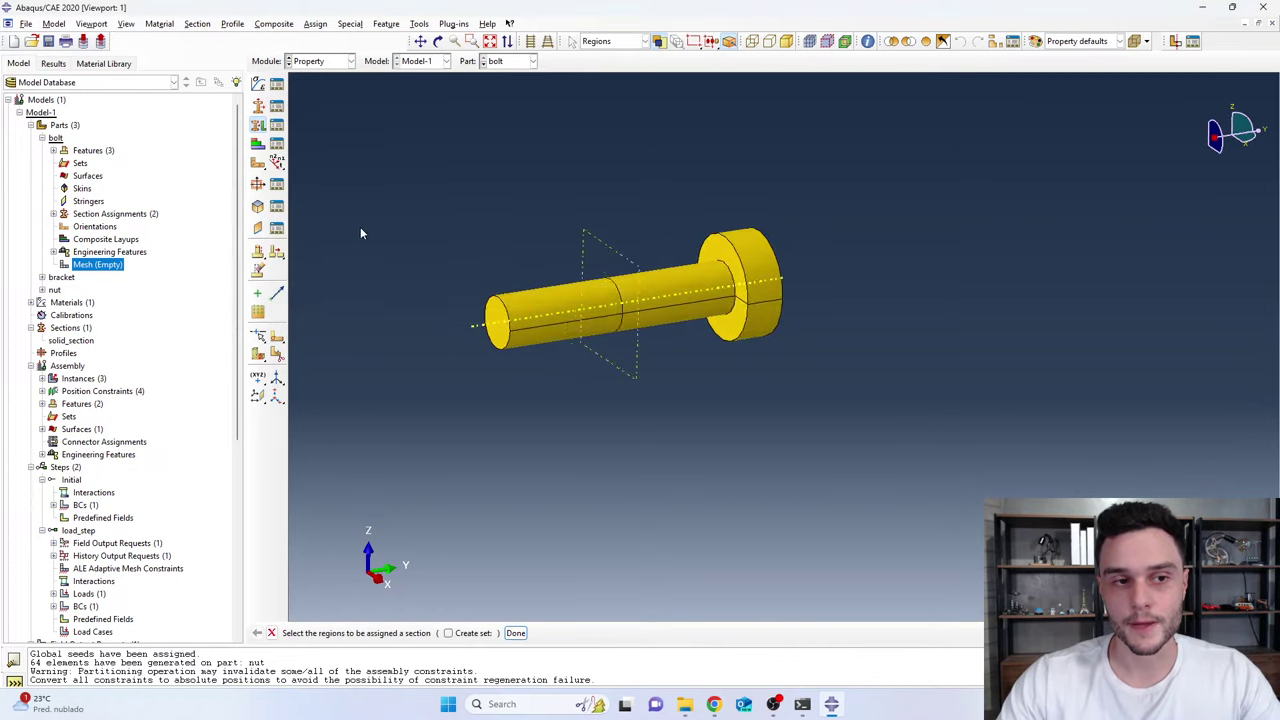
Look over the partitioned bolt's geometry in the Part module
{"action": "left_click", "coordinate": [312, 61]}
{"action": "left_click", "coordinate": [310, 73]}
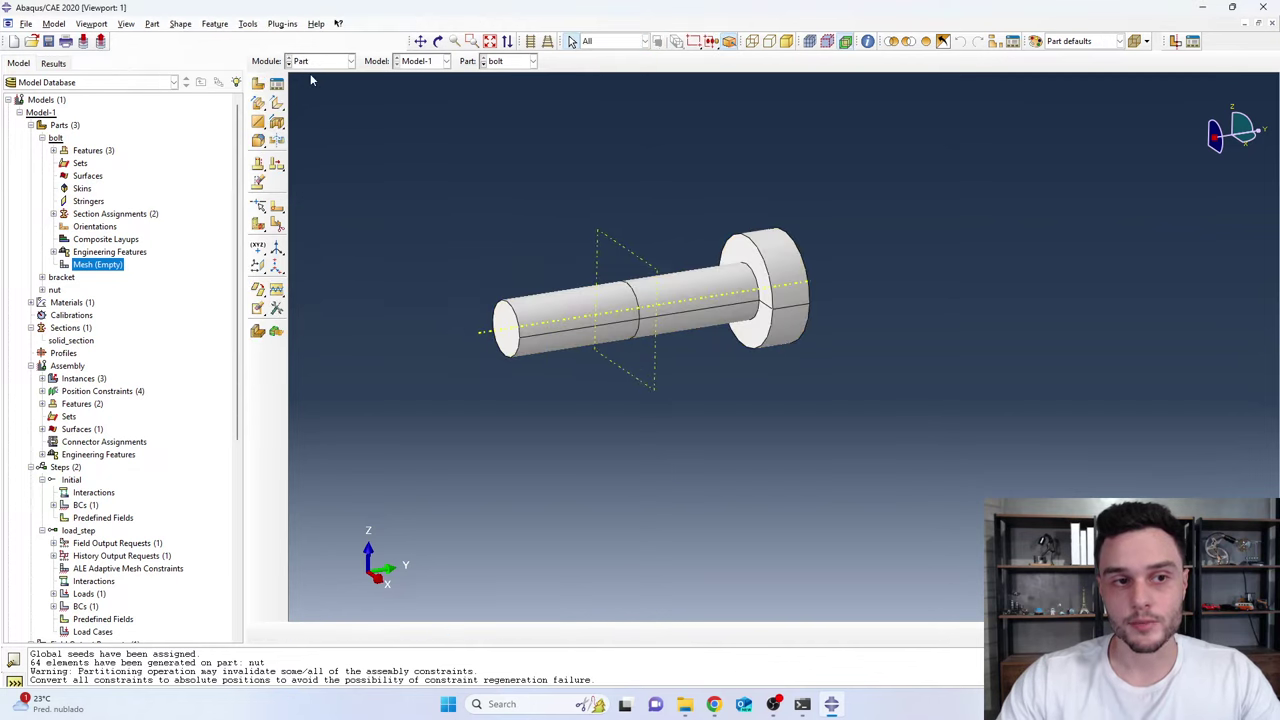
{"action": "scroll", "coordinate": [630, 408], "scroll_direction": "down", "scroll_amount": 3}
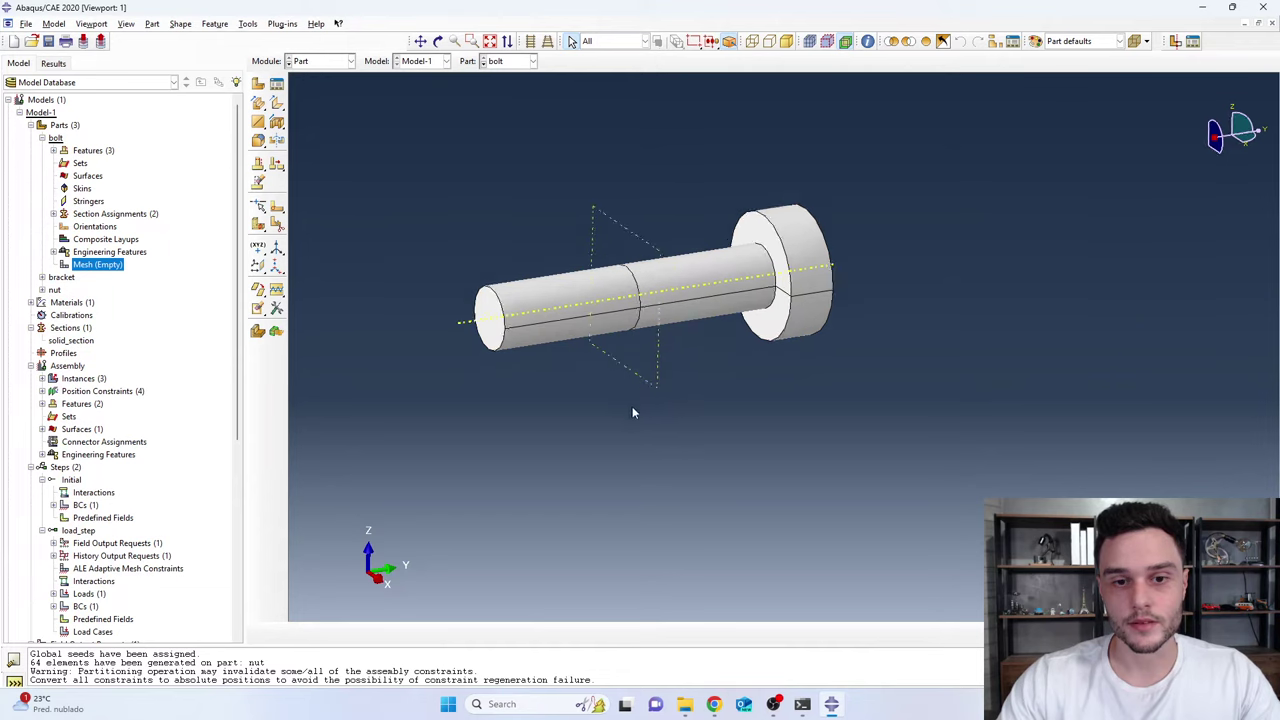
Open the bolt's mesh and assign mesh controls to all its cells with Hex element shape and the As is technique
{"action": "double_click", "coordinate": [97, 264]}
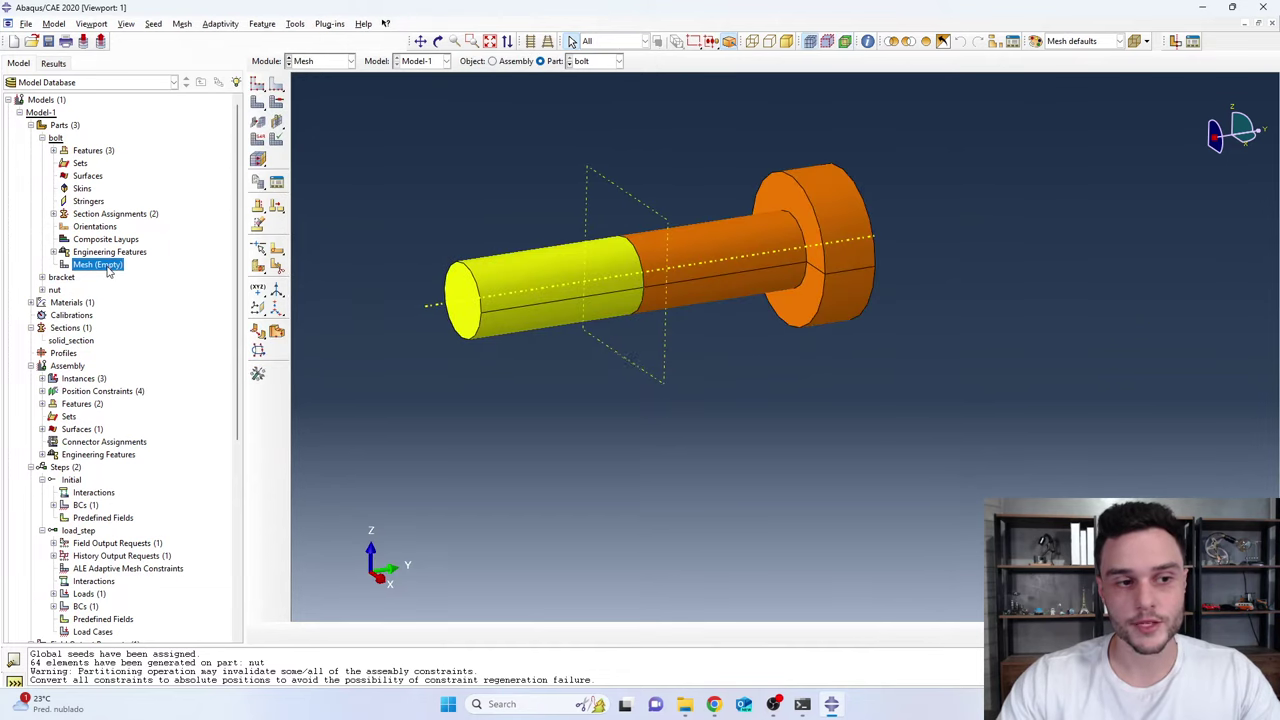
{"action": "scroll", "coordinate": [601, 251], "scroll_direction": "down", "scroll_amount": 2}
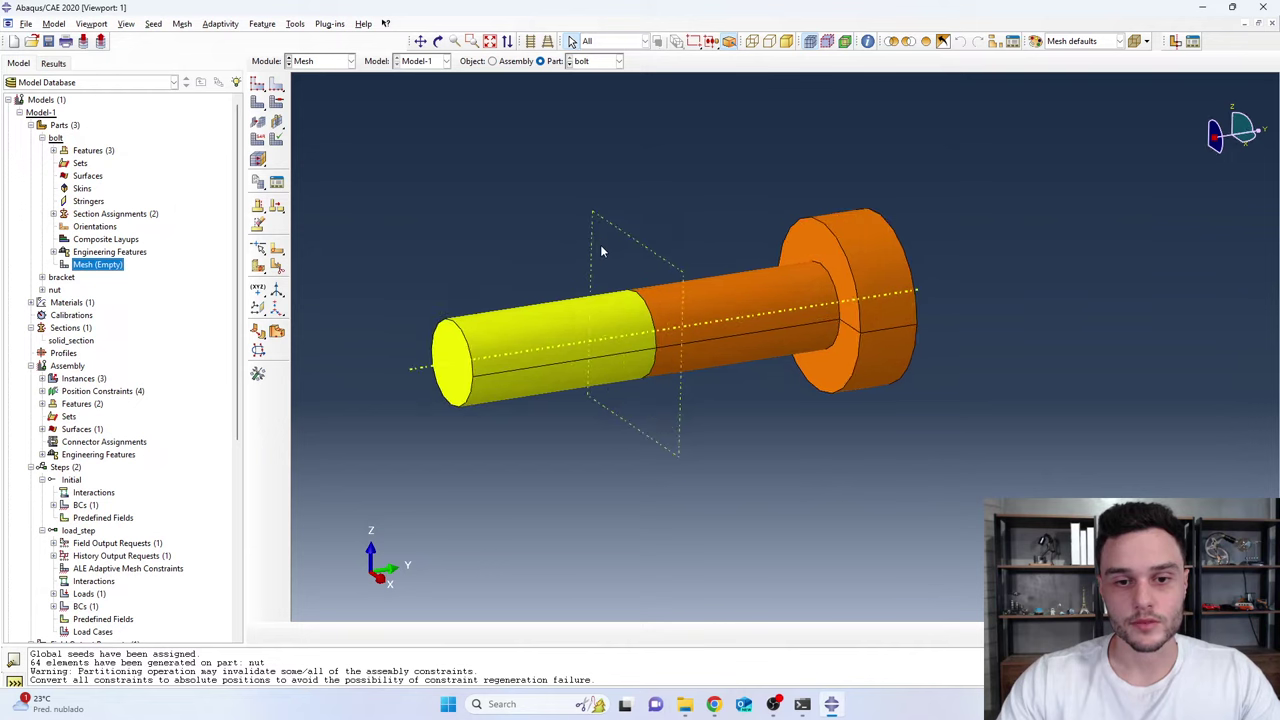
{"action": "scroll", "coordinate": [575, 430], "scroll_direction": "down", "scroll_amount": 1}
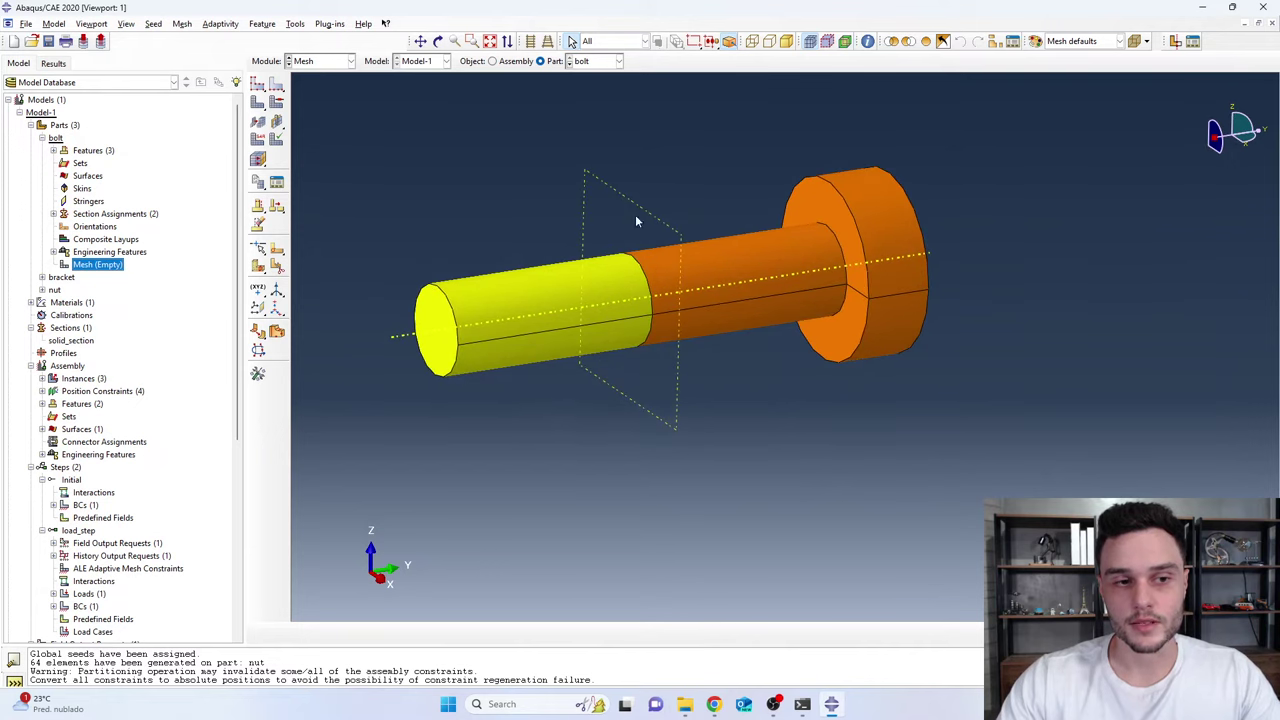
{"action": "scroll", "coordinate": [564, 281], "scroll_direction": "up", "scroll_amount": 1}
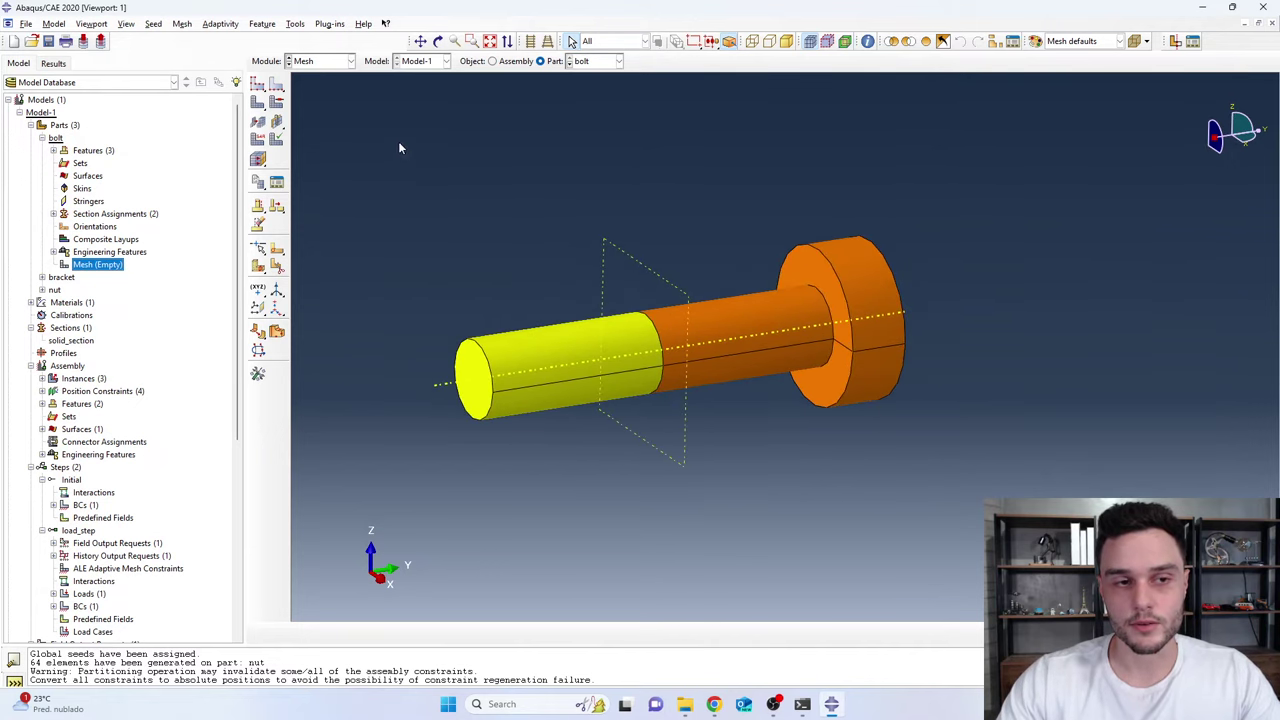
{"action": "left_click", "coordinate": [281, 106]}
{"action": "left_click_drag", "start_coordinate": [376, 102], "coordinate": [1080, 592]}
{"action": "middle_click", "coordinate": [958, 328]}
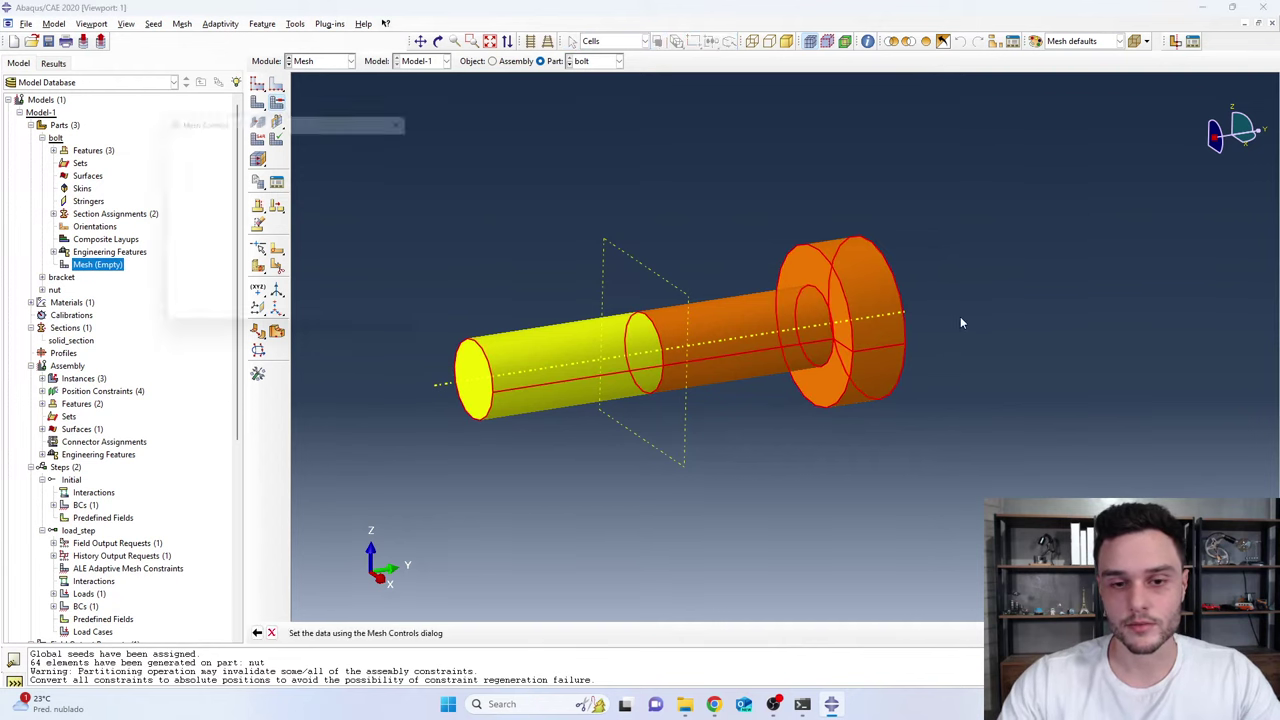
{"action": "left_click_drag", "start_coordinate": [309, 129], "coordinate": [360, 145]}
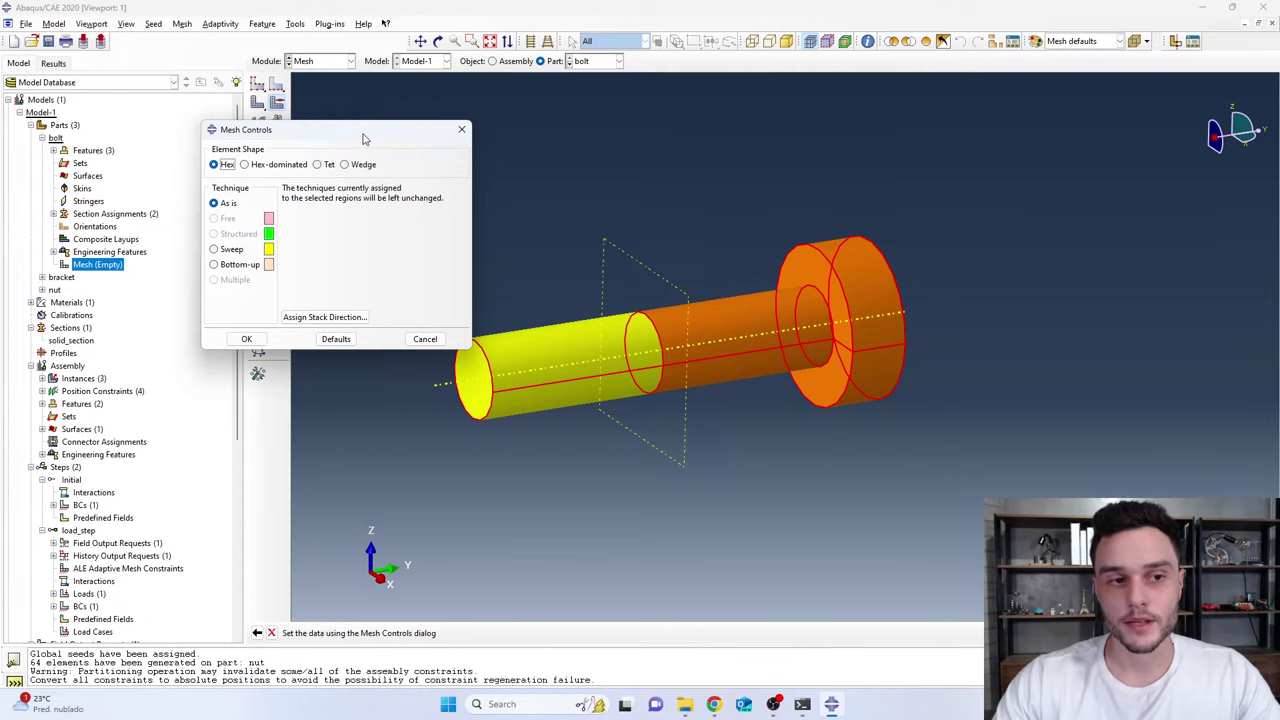
{"action": "left_click_drag", "start_coordinate": [363, 134], "coordinate": [323, 134]}
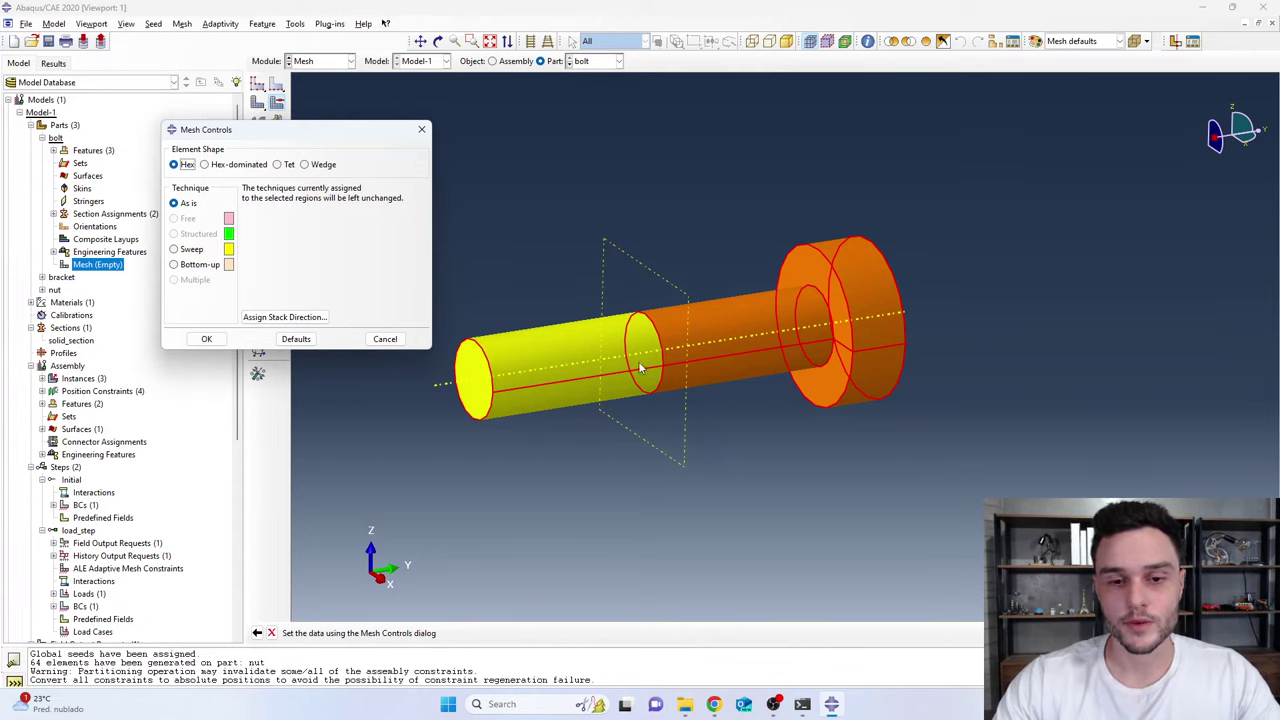
{"action": "left_click", "coordinate": [206, 339]}
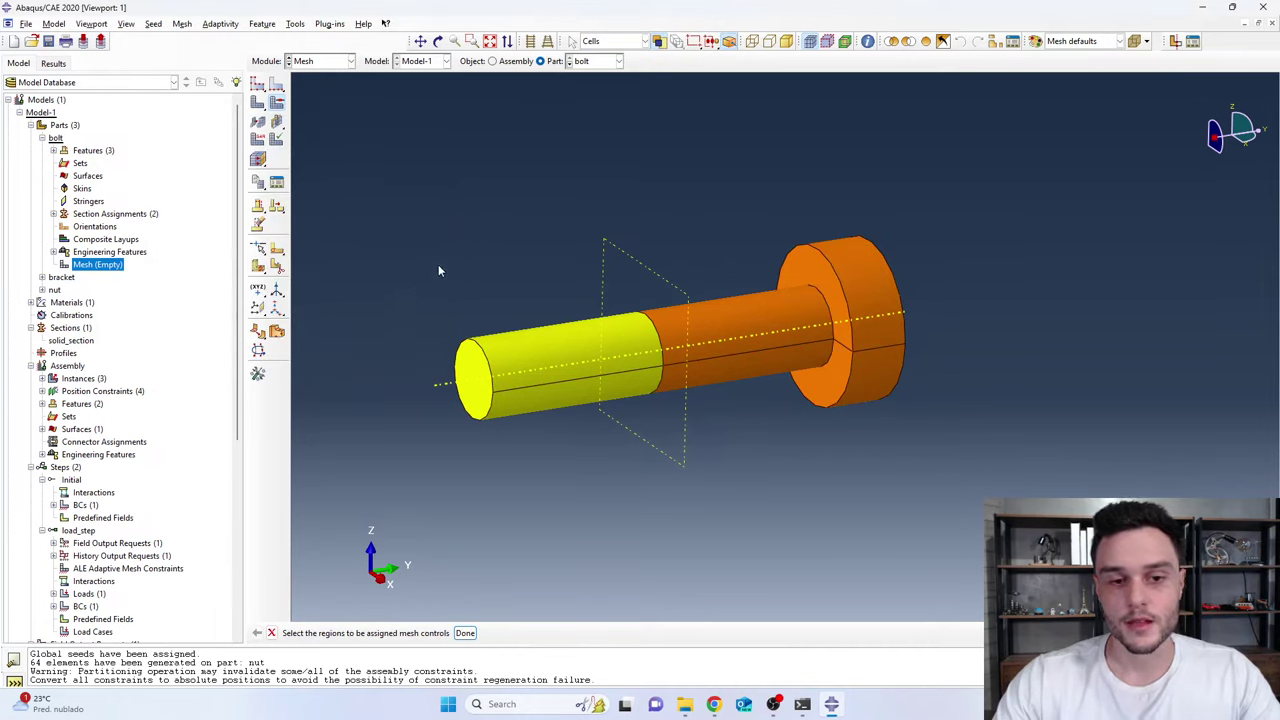
Review the technique colour key in the mesh controls for all the bolt's cells and close them without changes
{"action": "scroll", "coordinate": [558, 376], "scroll_direction": "down", "scroll_amount": 3}
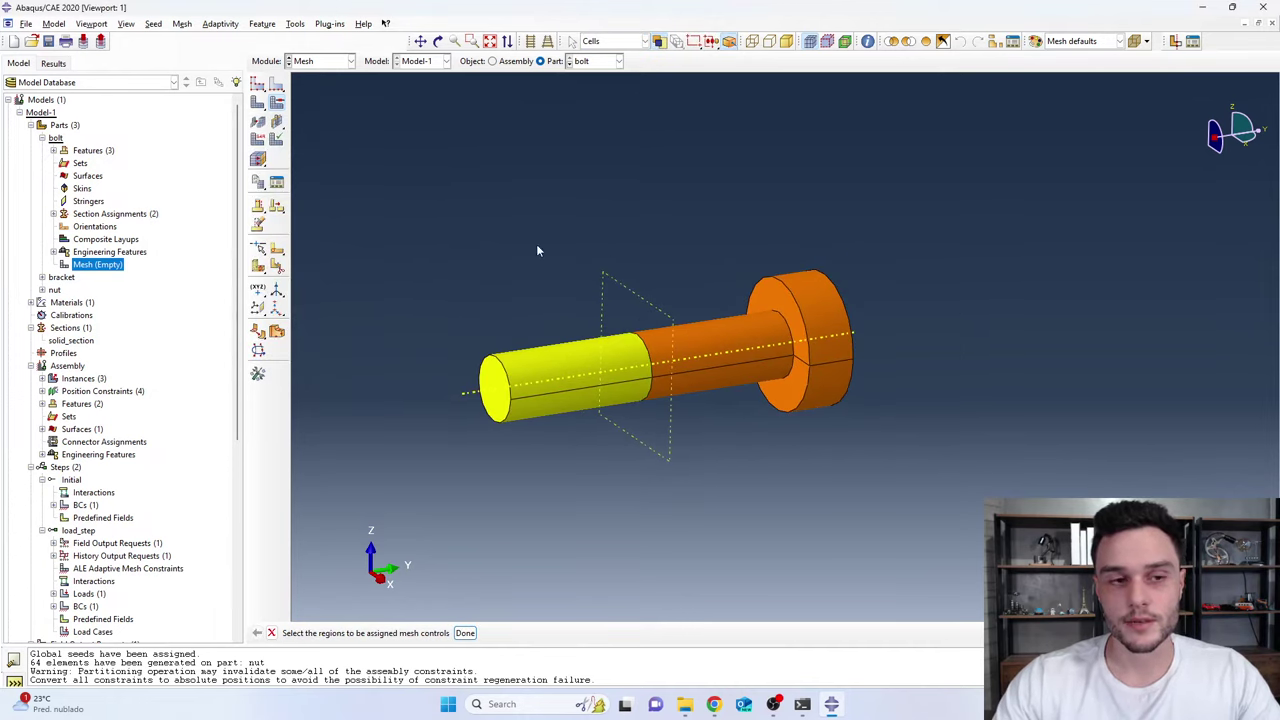
{"action": "left_click_drag", "start_coordinate": [294, 206], "coordinate": [983, 443]}
{"action": "middle_click", "coordinate": [903, 431]}
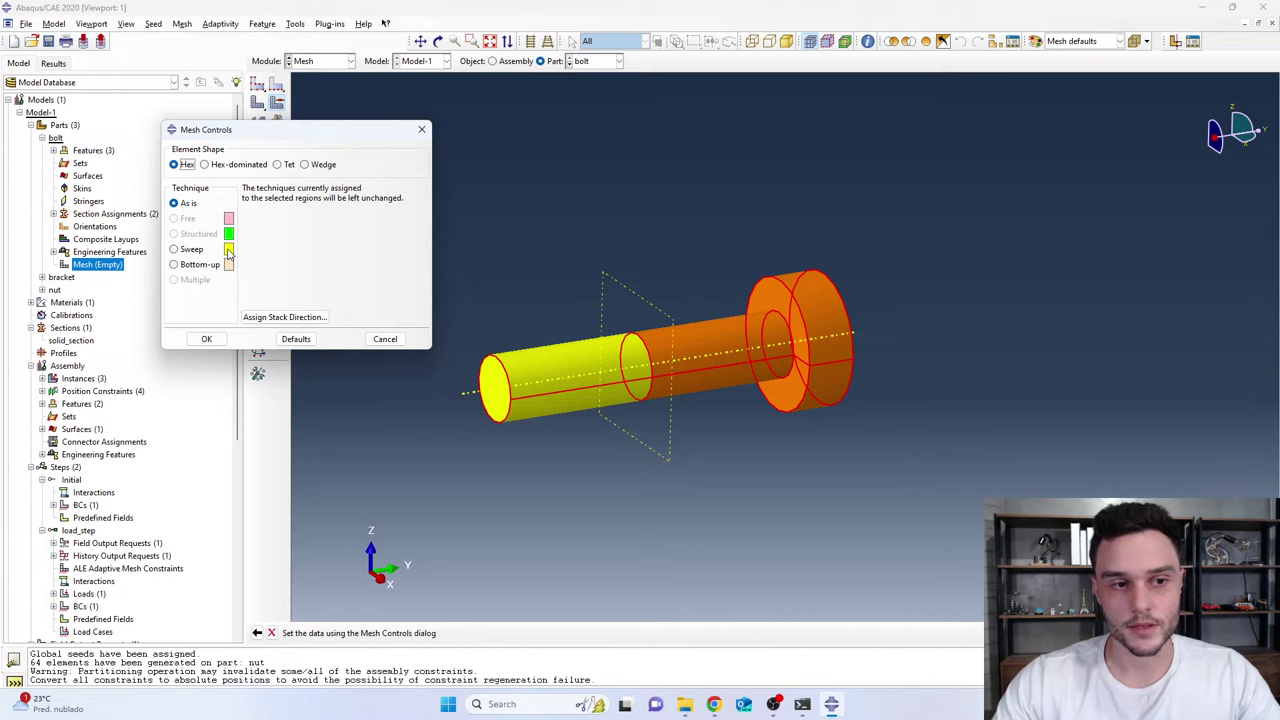
{"action": "left_click", "coordinate": [422, 131]}
Seed the bolt part with an approximate global size of 4, using curvature control with a maximum deviation factor of 0.1
{"action": "scroll", "coordinate": [640, 410], "scroll_direction": "down", "scroll_amount": 1}
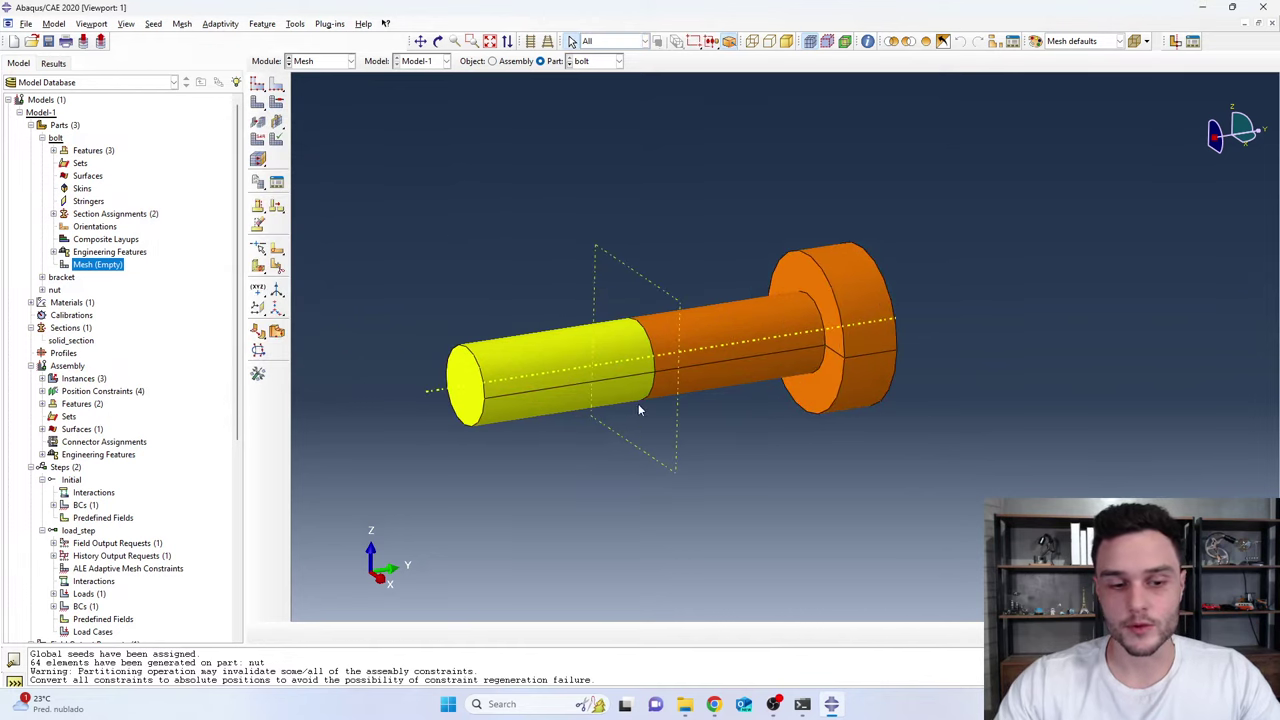
{"action": "left_click", "coordinate": [259, 86]}
{"action": "left_click", "coordinate": [271, 176]}
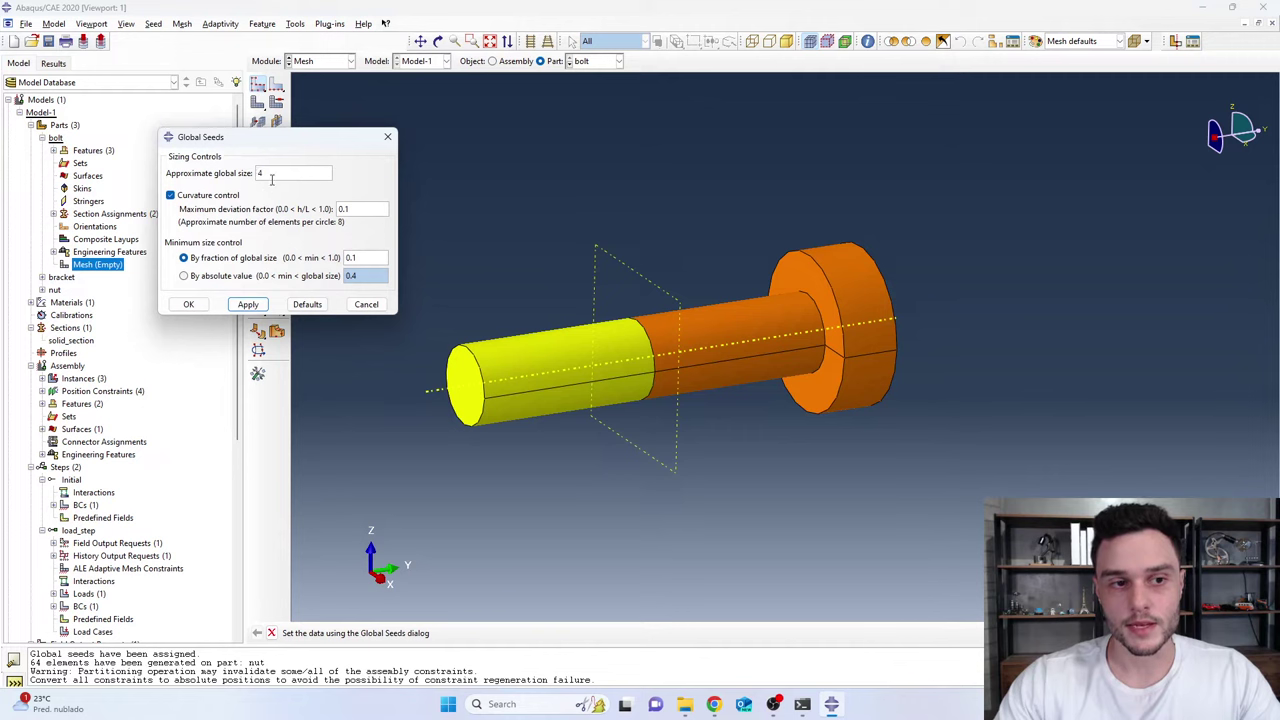
{"action": "left_click", "coordinate": [248, 304]}
{"action": "left_click", "coordinate": [188, 304]}
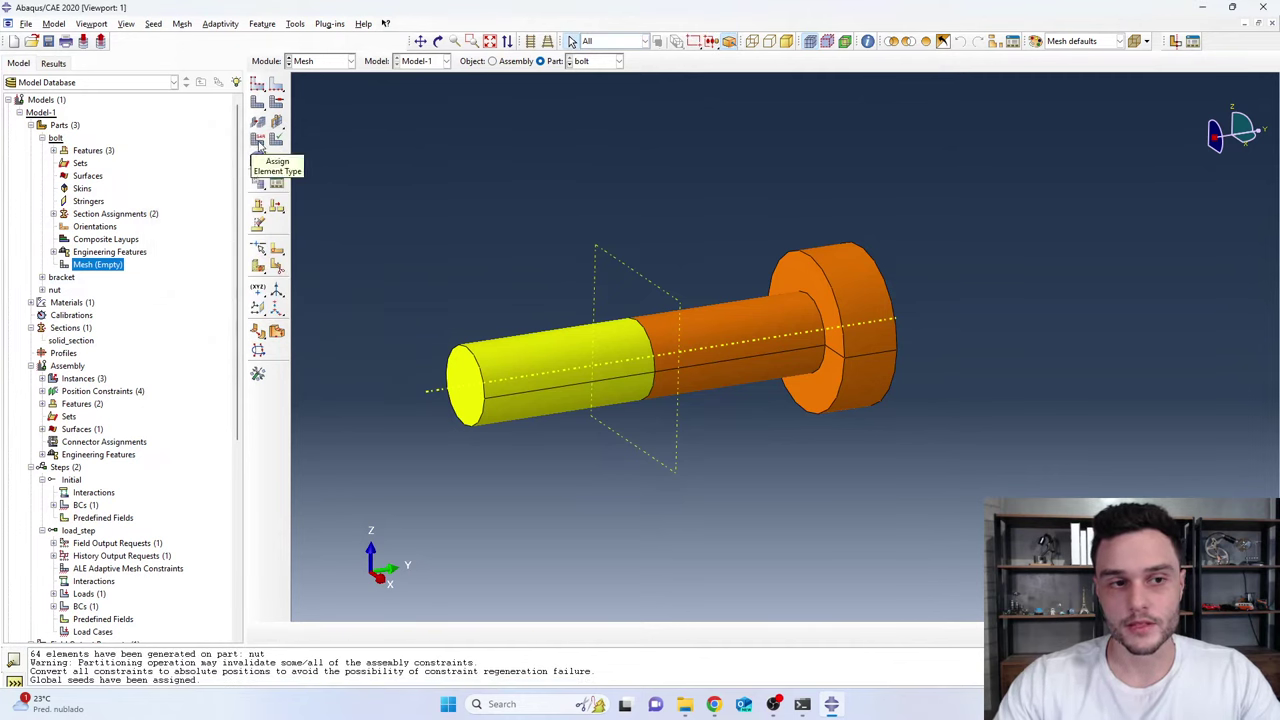
Assign the Standard, Linear, 3D Stress element type with reduced integration for hex elements to the whole bolt
{"action": "left_click", "coordinate": [257, 141]}
{"action": "scroll", "coordinate": [484, 279], "scroll_direction": "down", "scroll_amount": 3}
{"action": "left_click_drag", "start_coordinate": [351, 133], "coordinate": [892, 502]}
{"action": "middle_click", "coordinate": [892, 502]}
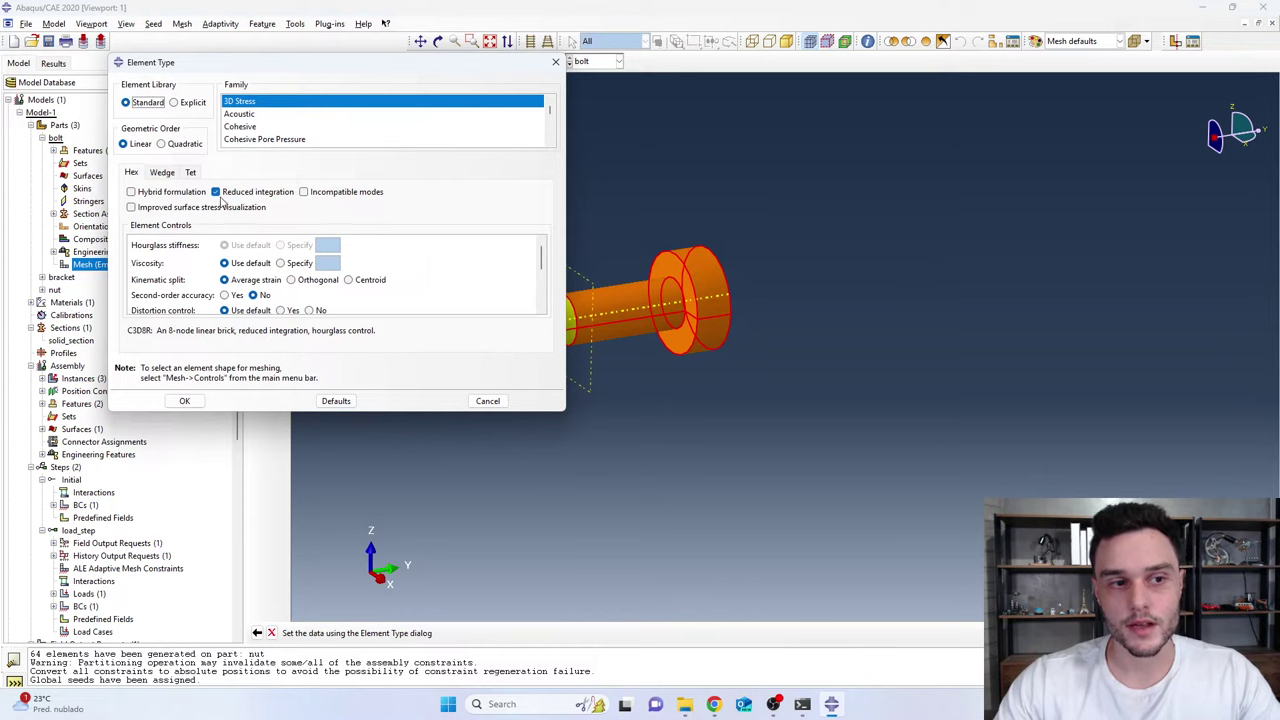
{"action": "left_click", "coordinate": [131, 173]}
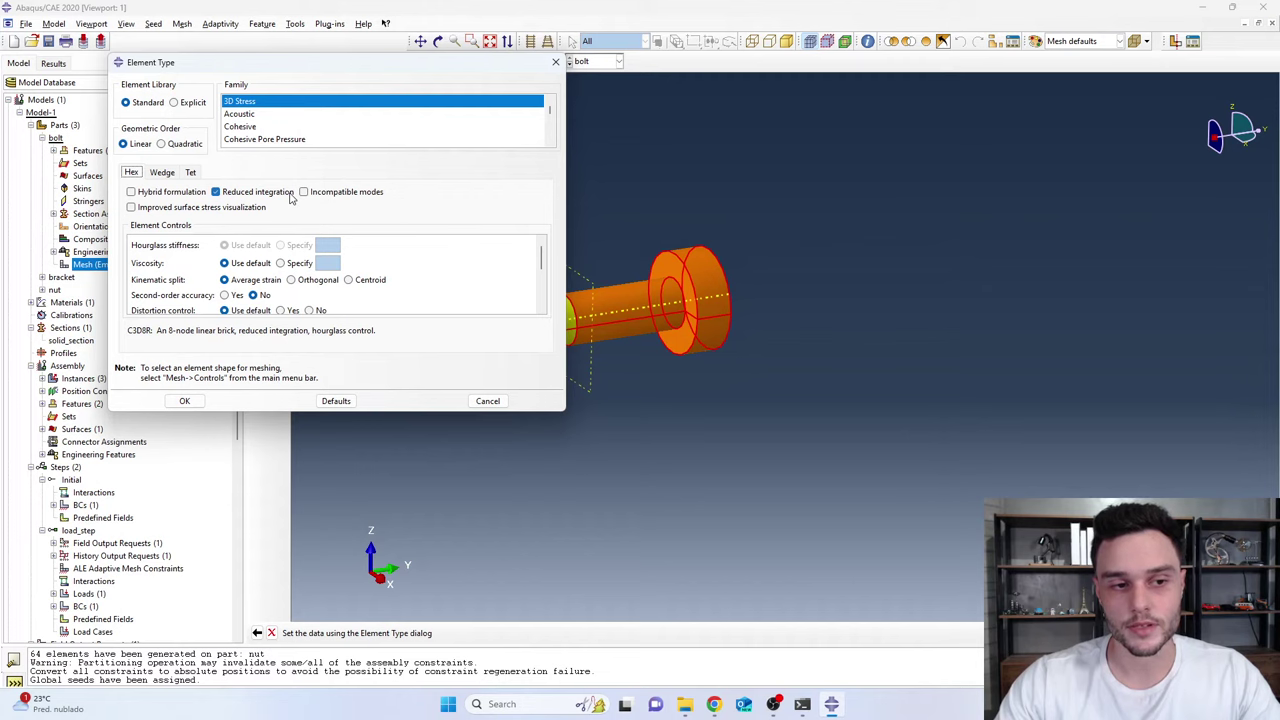
{"action": "left_click", "coordinate": [188, 402]}
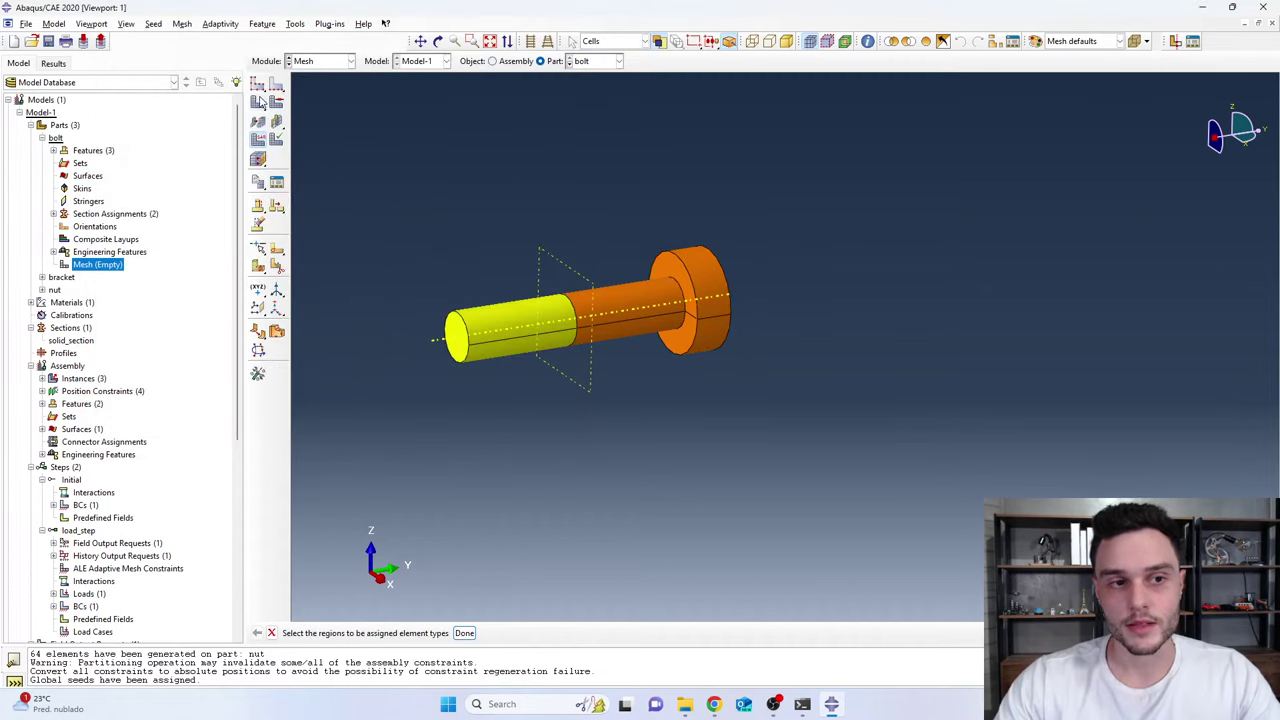
Mesh the bolt part, continuing with its meshable regions only
{"action": "left_click", "coordinate": [262, 101]}
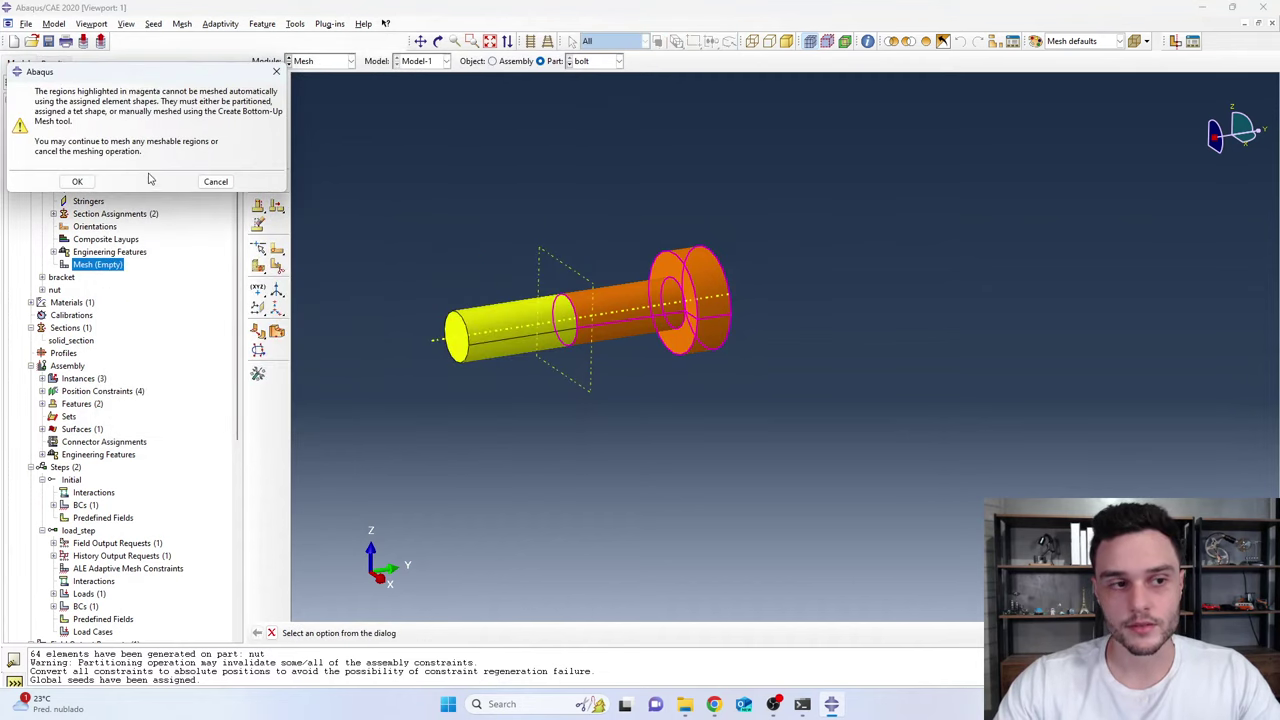
{"action": "left_click", "coordinate": [77, 181]}
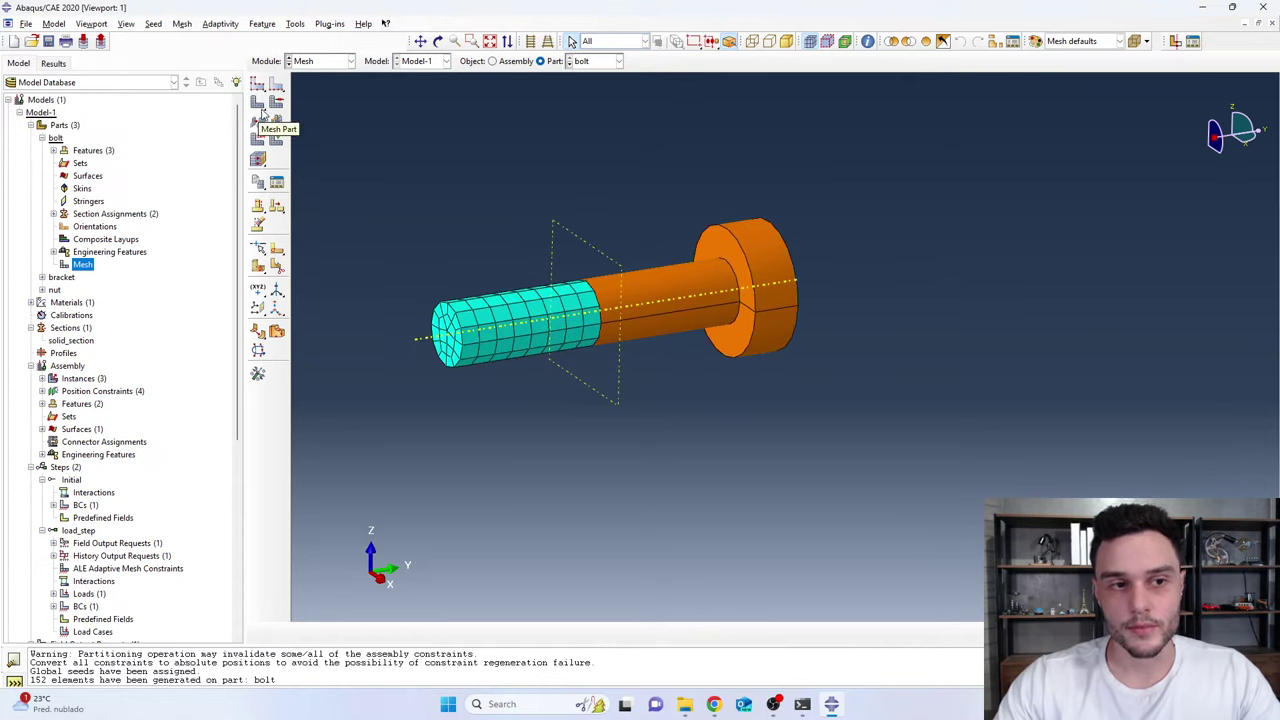
Try to mesh the bolt part, continuing with only the regions that can be meshed automatically
{"action": "left_click", "coordinate": [262, 115]}
{"action": "left_click_drag", "start_coordinate": [162, 80], "coordinate": [303, 59]}
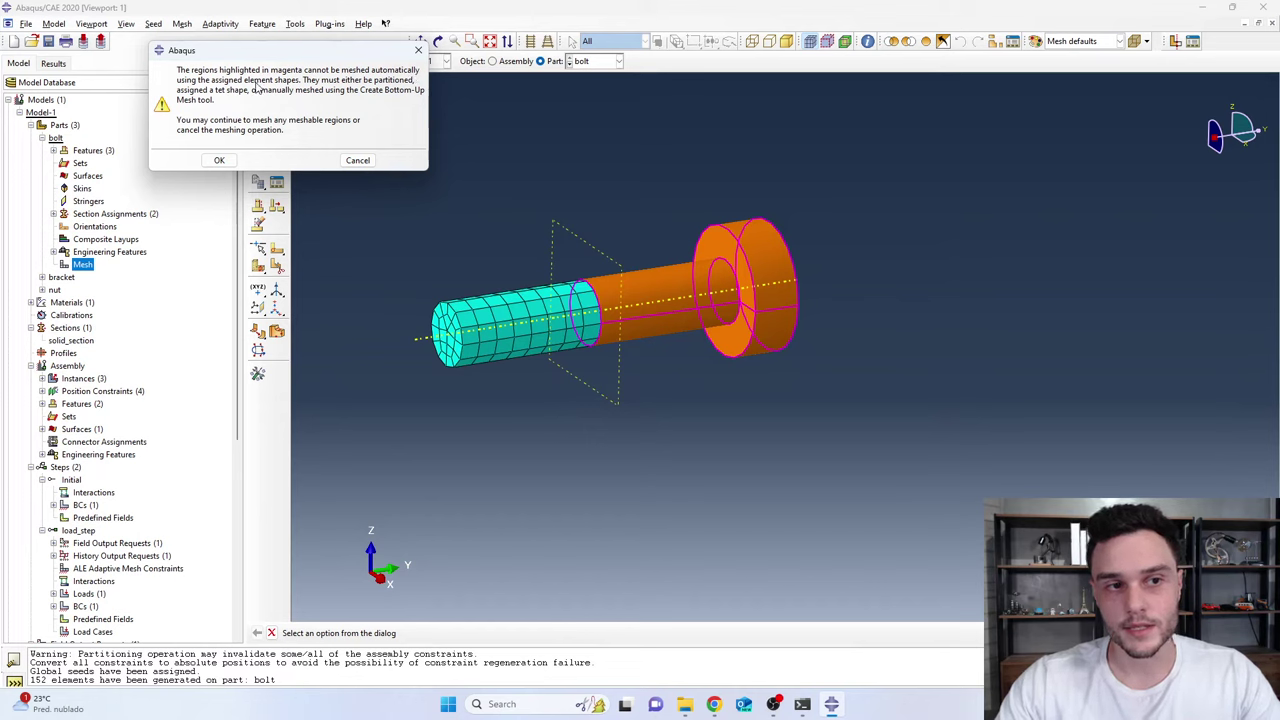
{"action": "left_click", "coordinate": [219, 160]}
{"action": "scroll", "coordinate": [765, 340], "scroll_direction": "up", "scroll_amount": 3}
{"action": "scroll", "coordinate": [766, 340], "scroll_direction": "down", "scroll_amount": 3}
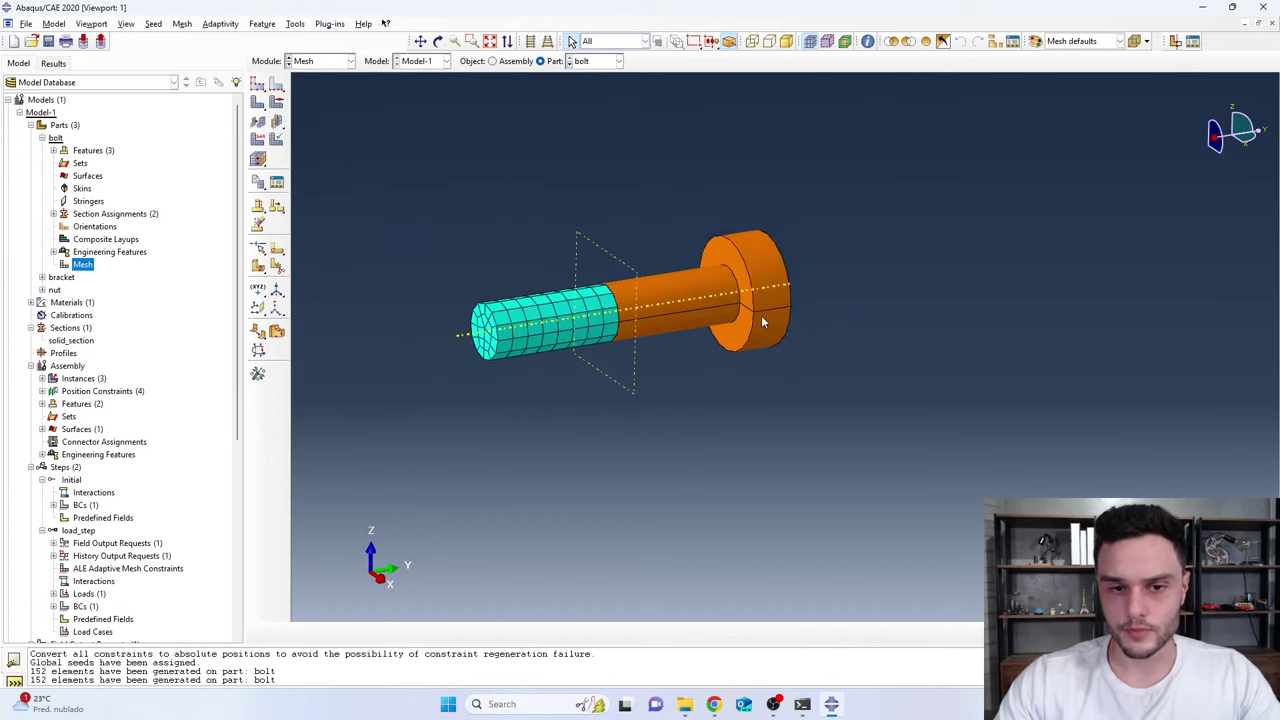
Examine the bolt's unmeshed cell, comparing the shank and the head where their diameters change
{"action": "scroll", "coordinate": [763, 323], "scroll_direction": "up", "scroll_amount": 5}
{"action": "scroll", "coordinate": [720, 250], "scroll_direction": "down", "scroll_amount": 2}
{"action": "scroll", "coordinate": [753, 273], "scroll_direction": "down", "scroll_amount": 1}
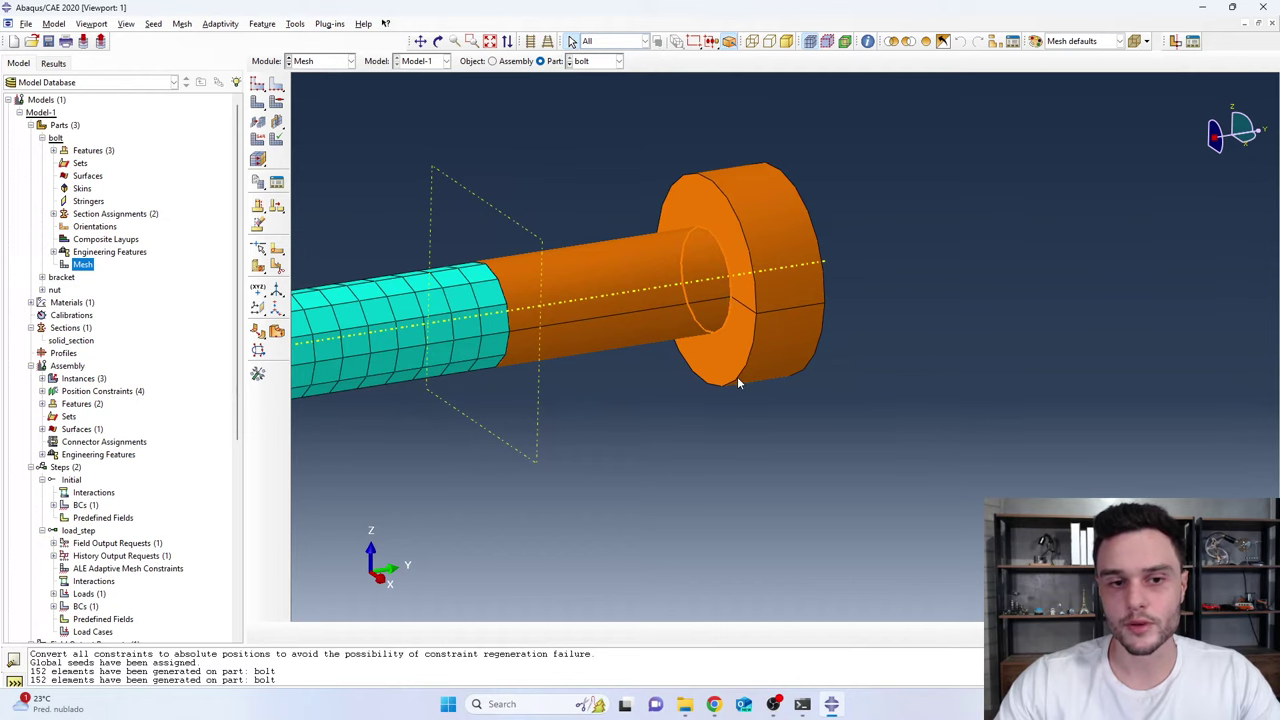
{"action": "scroll", "coordinate": [747, 388], "scroll_direction": "down", "scroll_amount": 2}
{"action": "scroll", "coordinate": [459, 387], "scroll_direction": "up", "scroll_amount": 4}
{"action": "scroll", "coordinate": [414, 420], "scroll_direction": "down", "scroll_amount": 1}
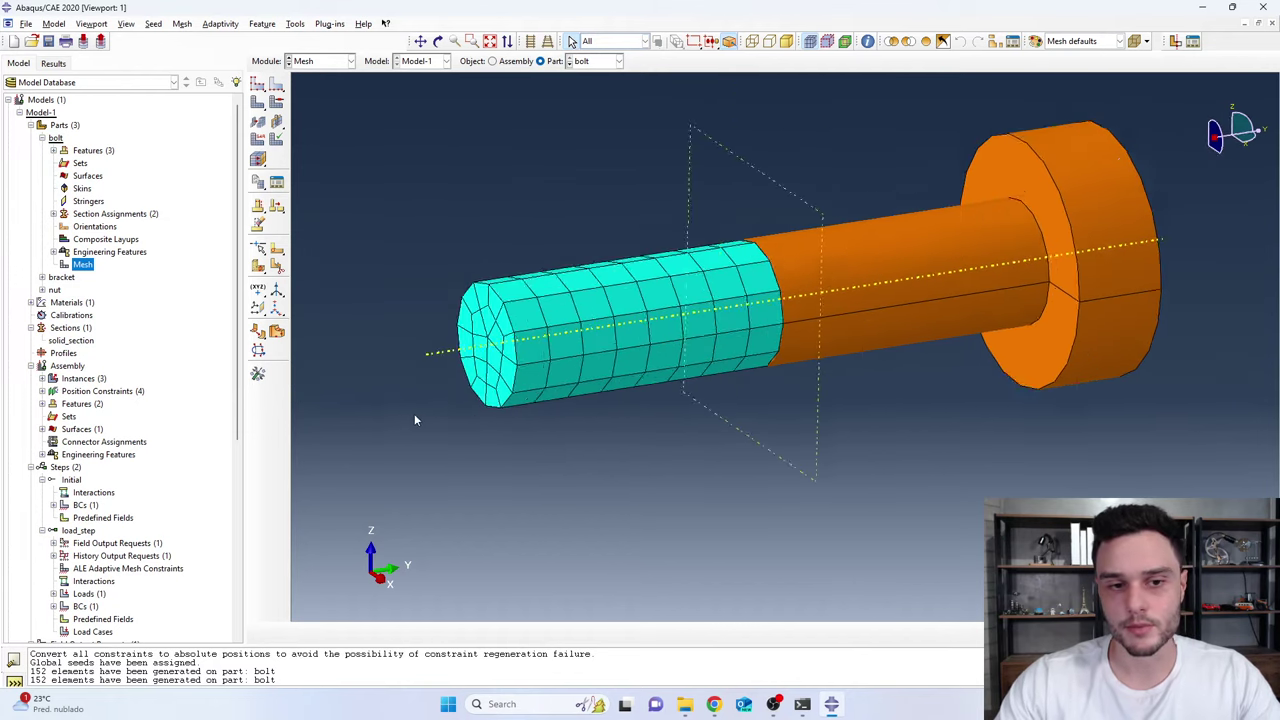
{"action": "scroll", "coordinate": [414, 416], "scroll_direction": "down", "scroll_amount": 2}
{"action": "scroll", "coordinate": [750, 355], "scroll_direction": "up", "scroll_amount": 2}
{"action": "scroll", "coordinate": [743, 350], "scroll_direction": "down", "scroll_amount": 2}
{"action": "scroll", "coordinate": [768, 342], "scroll_direction": "up", "scroll_amount": 1}
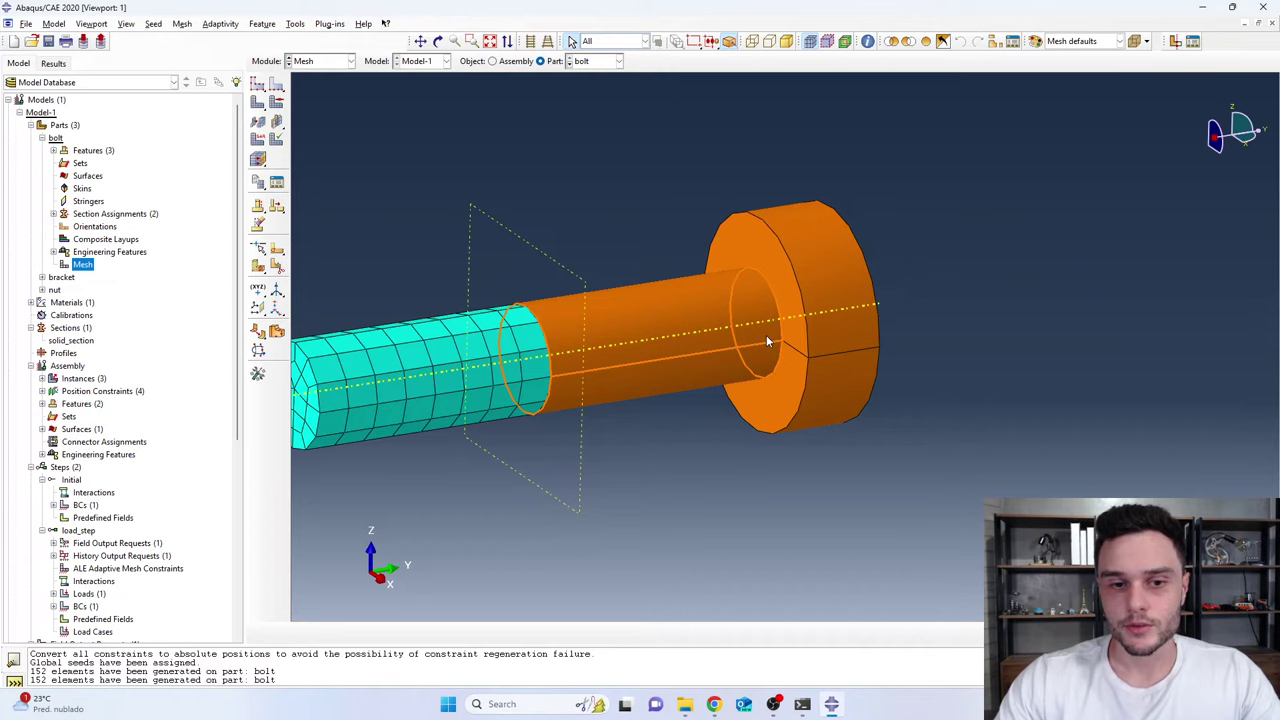
{"action": "scroll", "coordinate": [768, 342], "scroll_direction": "down", "scroll_amount": 2}
{"action": "scroll", "coordinate": [605, 316], "scroll_direction": "up", "scroll_amount": 3}
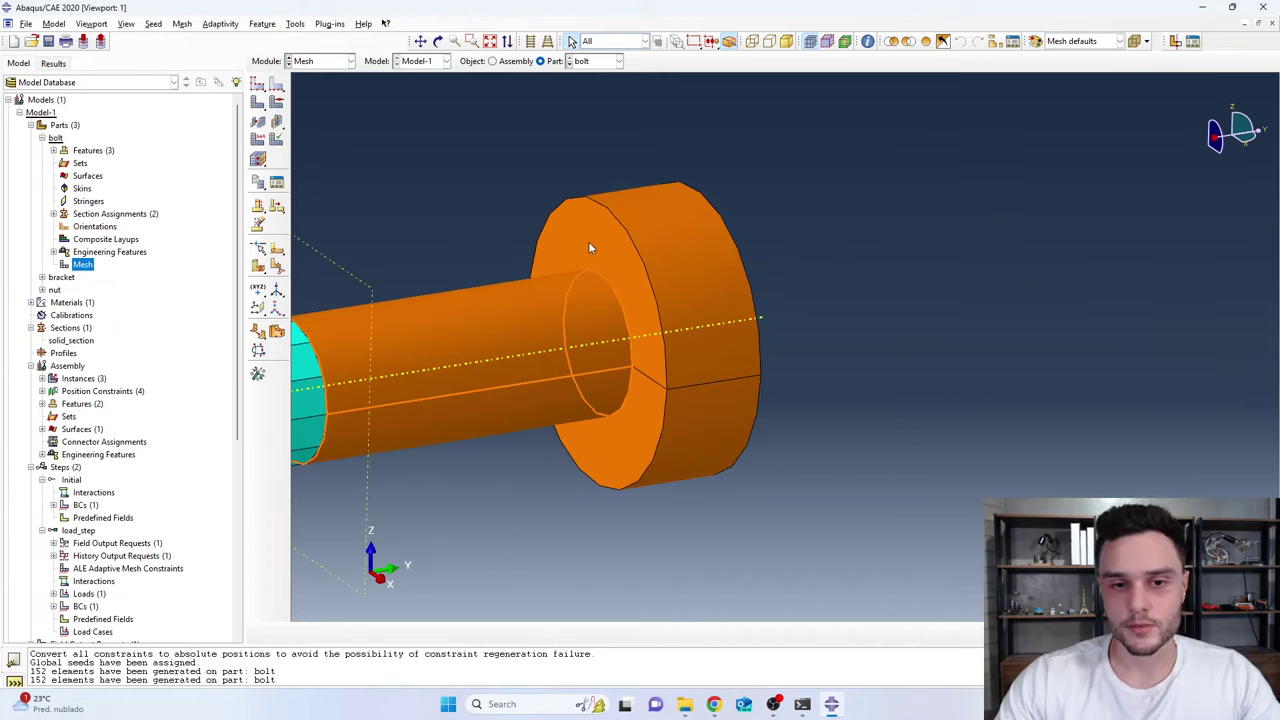
{"action": "scroll", "coordinate": [620, 298], "scroll_direction": "up", "scroll_amount": 2}
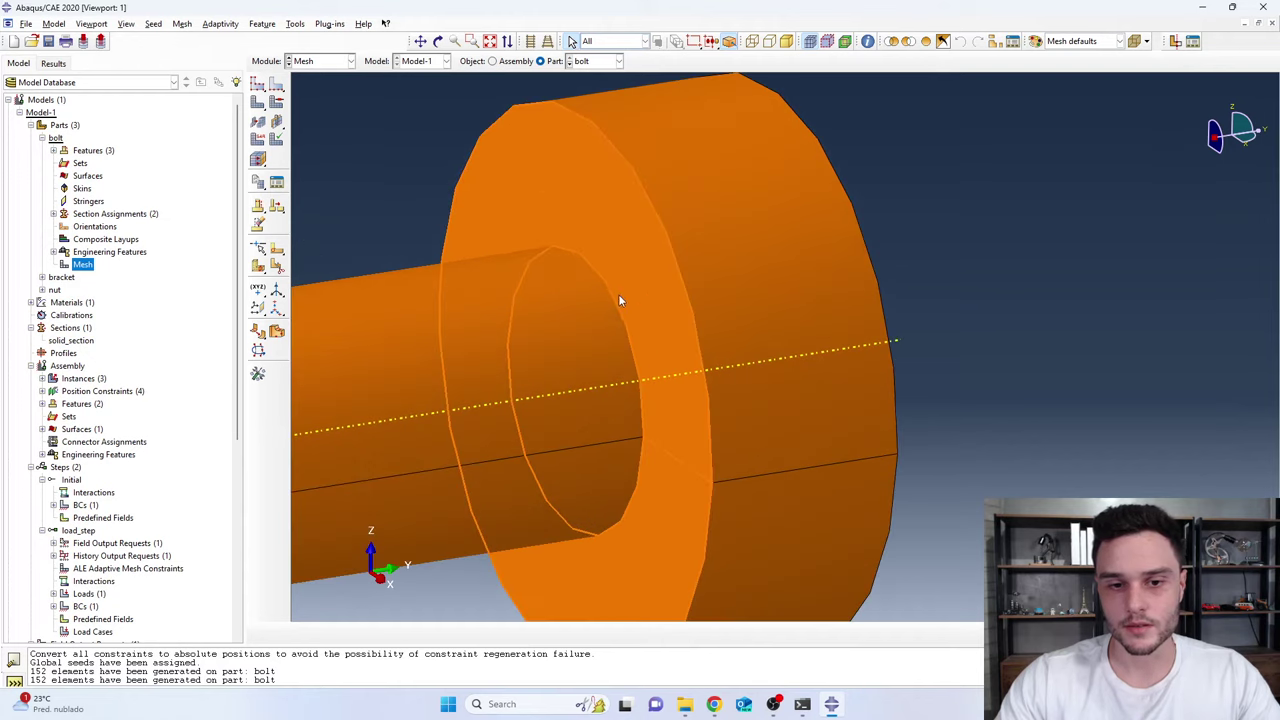
{"action": "scroll", "coordinate": [700, 298], "scroll_direction": "down", "scroll_amount": 3}
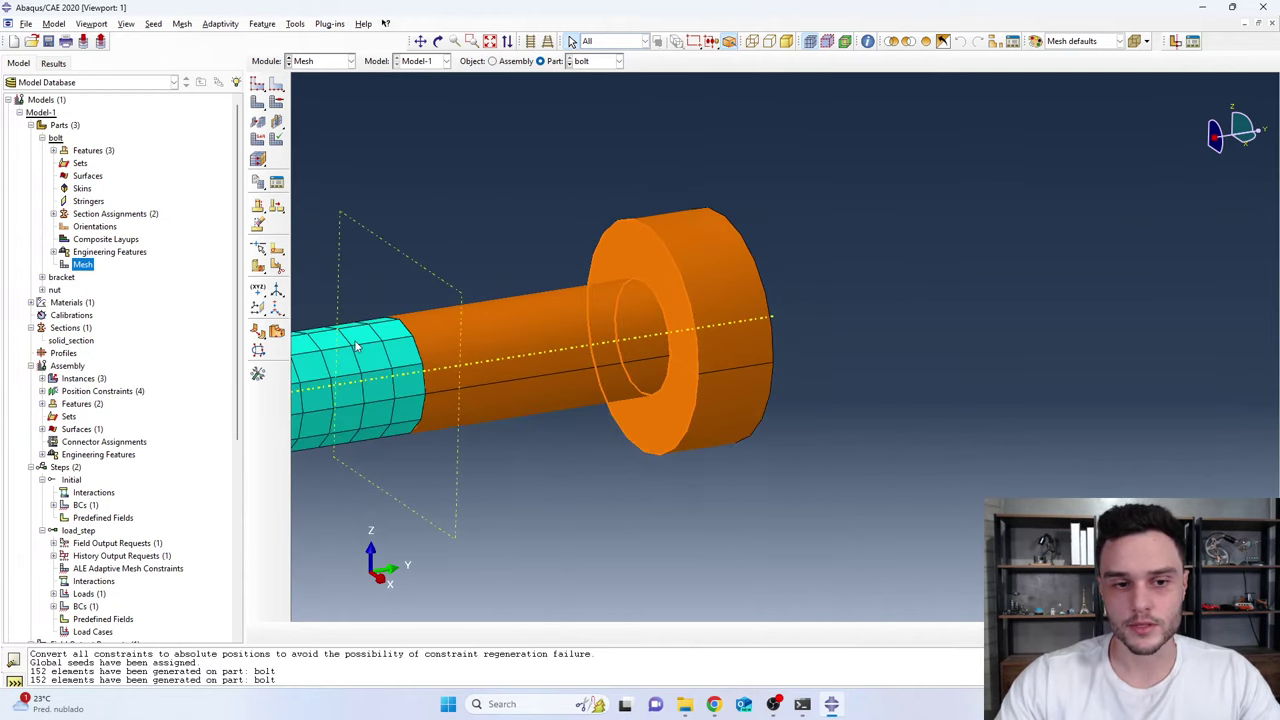
{"action": "scroll", "coordinate": [718, 363], "scroll_direction": "down", "scroll_amount": 2}
{"action": "scroll", "coordinate": [720, 370], "scroll_direction": "up", "scroll_amount": 1}
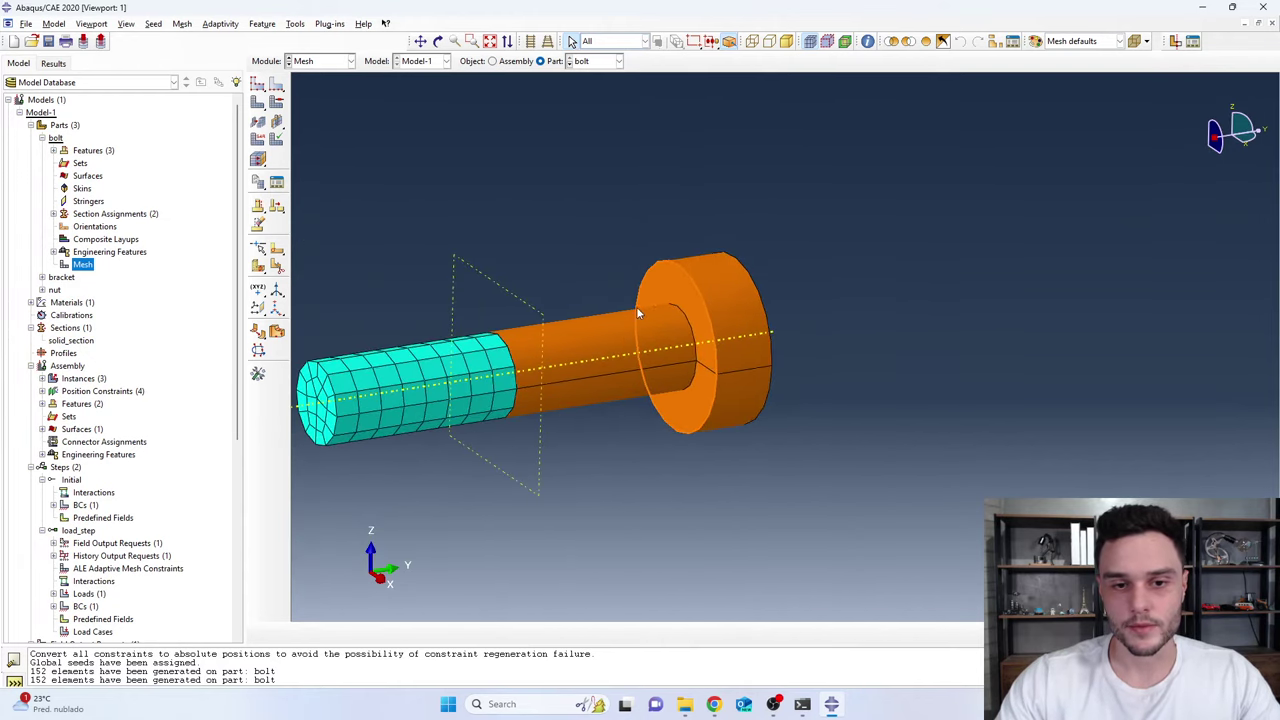
{"action": "scroll", "coordinate": [640, 320], "scroll_direction": "up", "scroll_amount": 1}
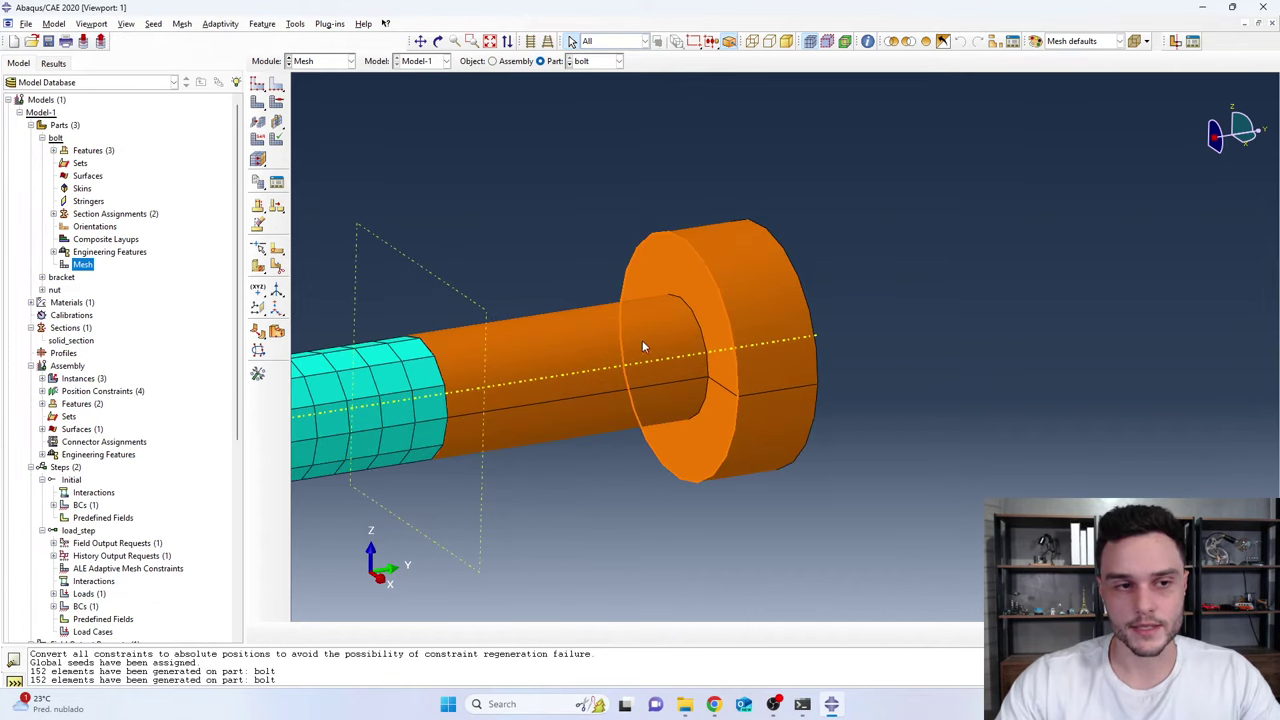
{"action": "scroll", "coordinate": [643, 346], "scroll_direction": "down", "scroll_amount": 2}
{"action": "scroll", "coordinate": [758, 286], "scroll_direction": "up", "scroll_amount": 2}
{"action": "scroll", "coordinate": [698, 421], "scroll_direction": "down", "scroll_amount": 2}
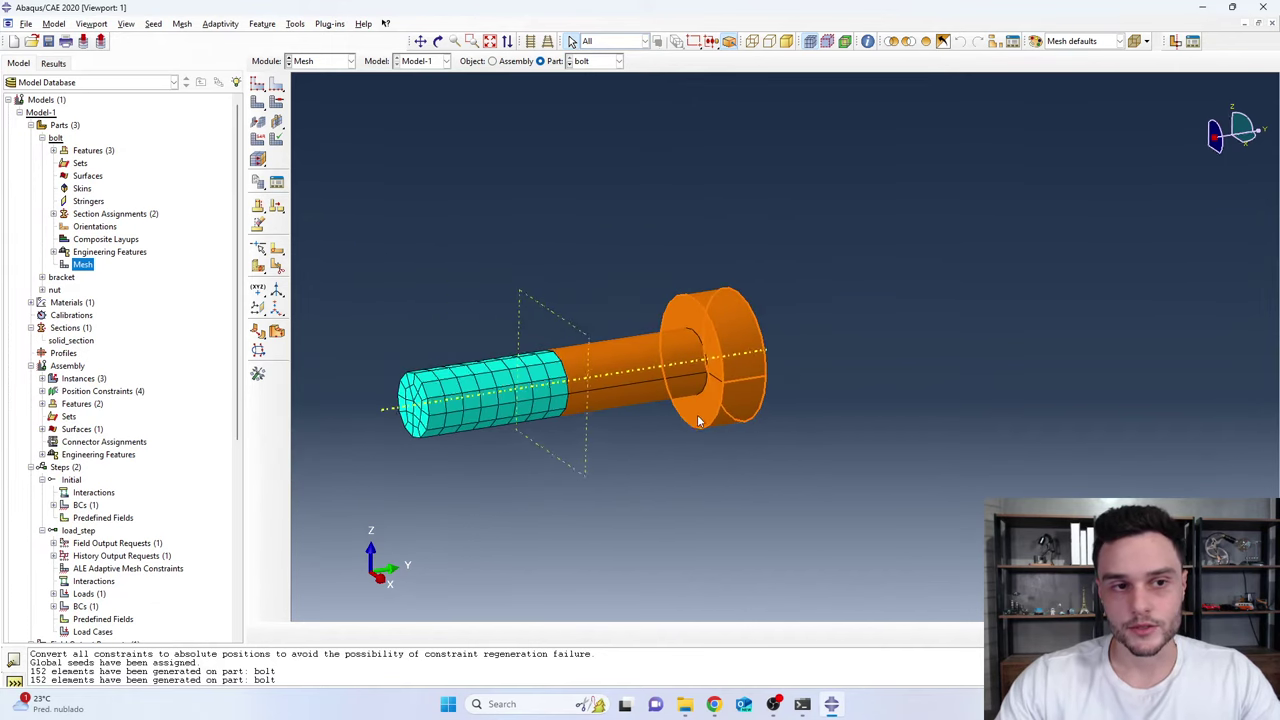
{"action": "scroll", "coordinate": [518, 228], "scroll_direction": "up", "scroll_amount": 1}
{"action": "scroll", "coordinate": [346, 211], "scroll_direction": "down", "scroll_amount": 1}
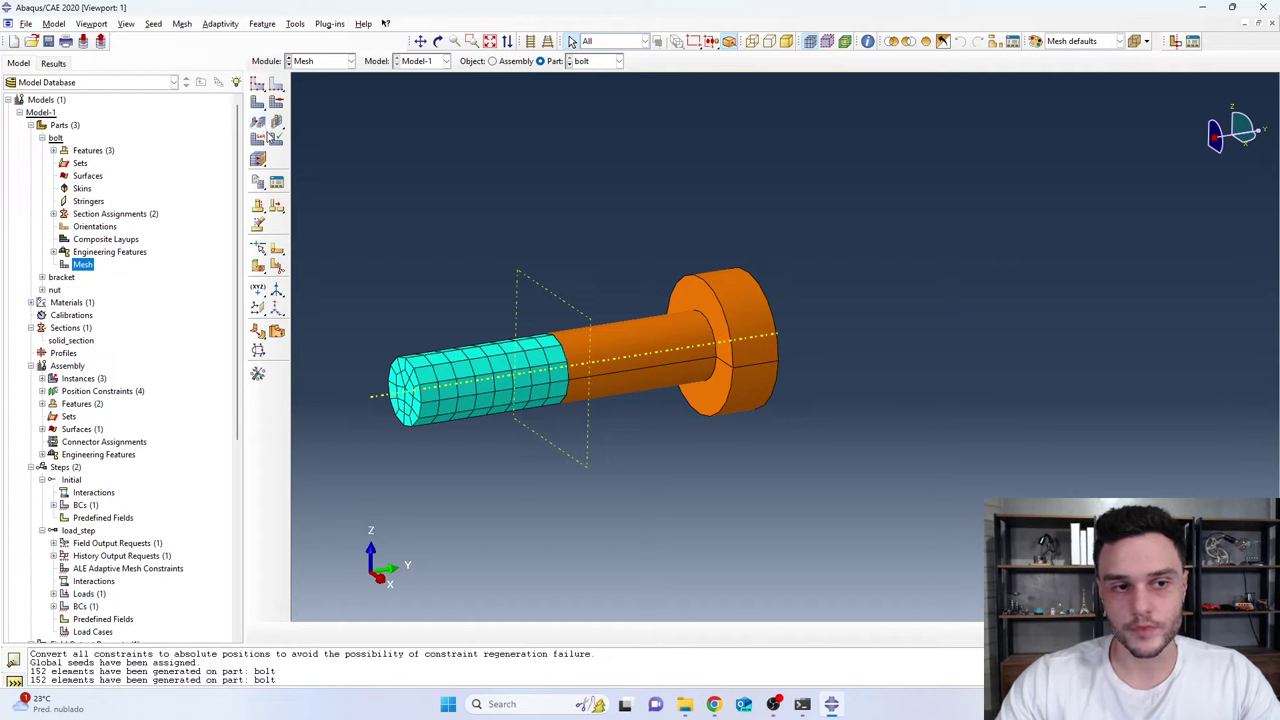
Start a cutting-plane cell partition on the bolt's combined head-and-shank cell and accept deleting the invalidated meshes
{"action": "left_click", "coordinate": [278, 266]}
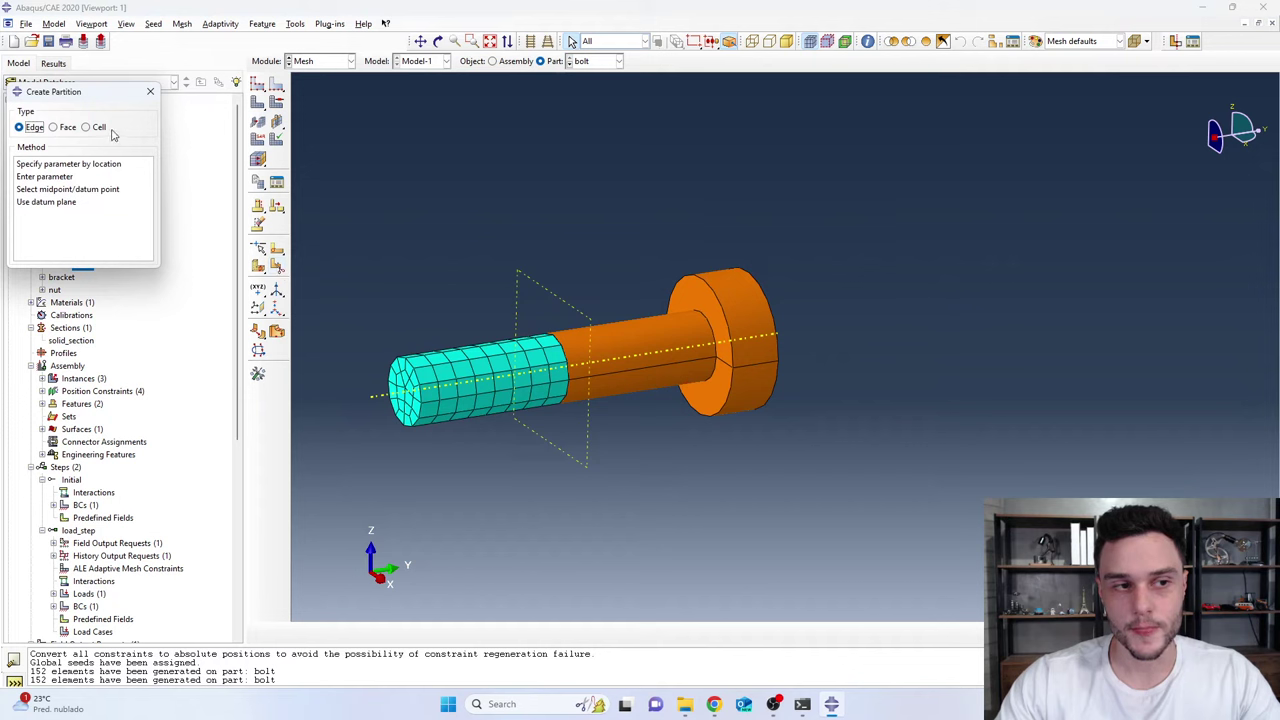
{"action": "left_click", "coordinate": [150, 91]}
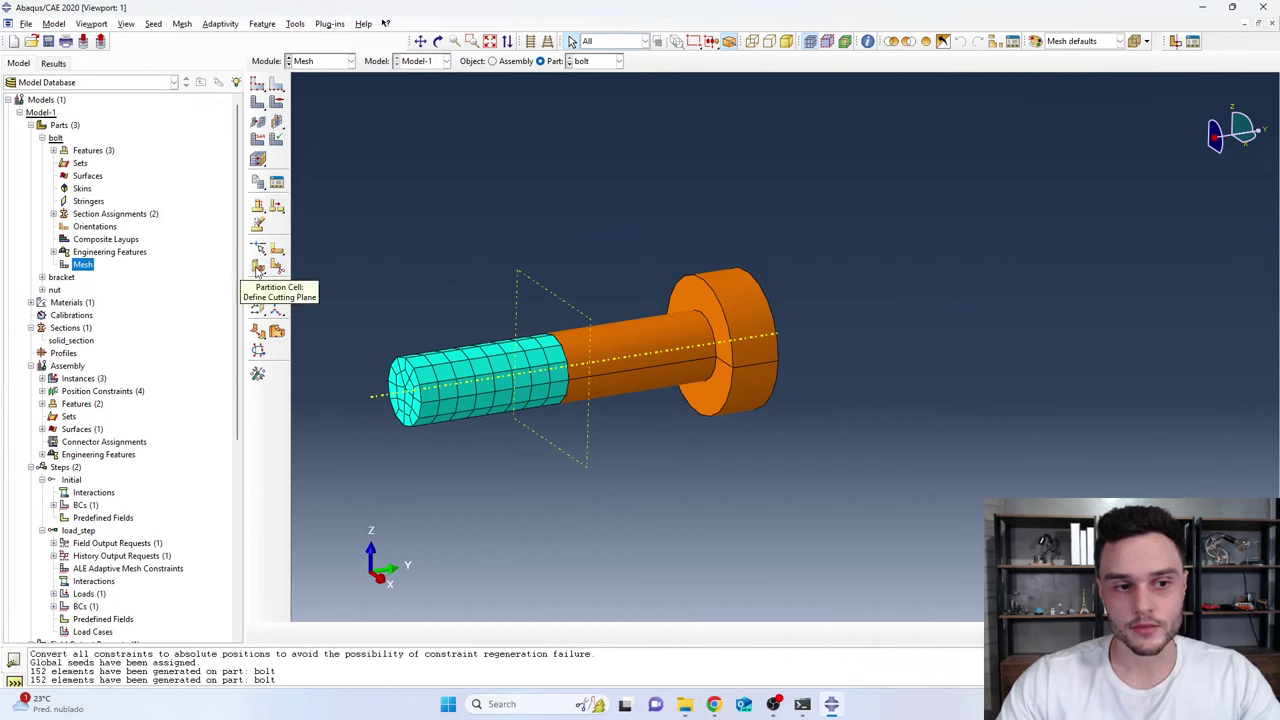
{"action": "left_click", "coordinate": [258, 269]}
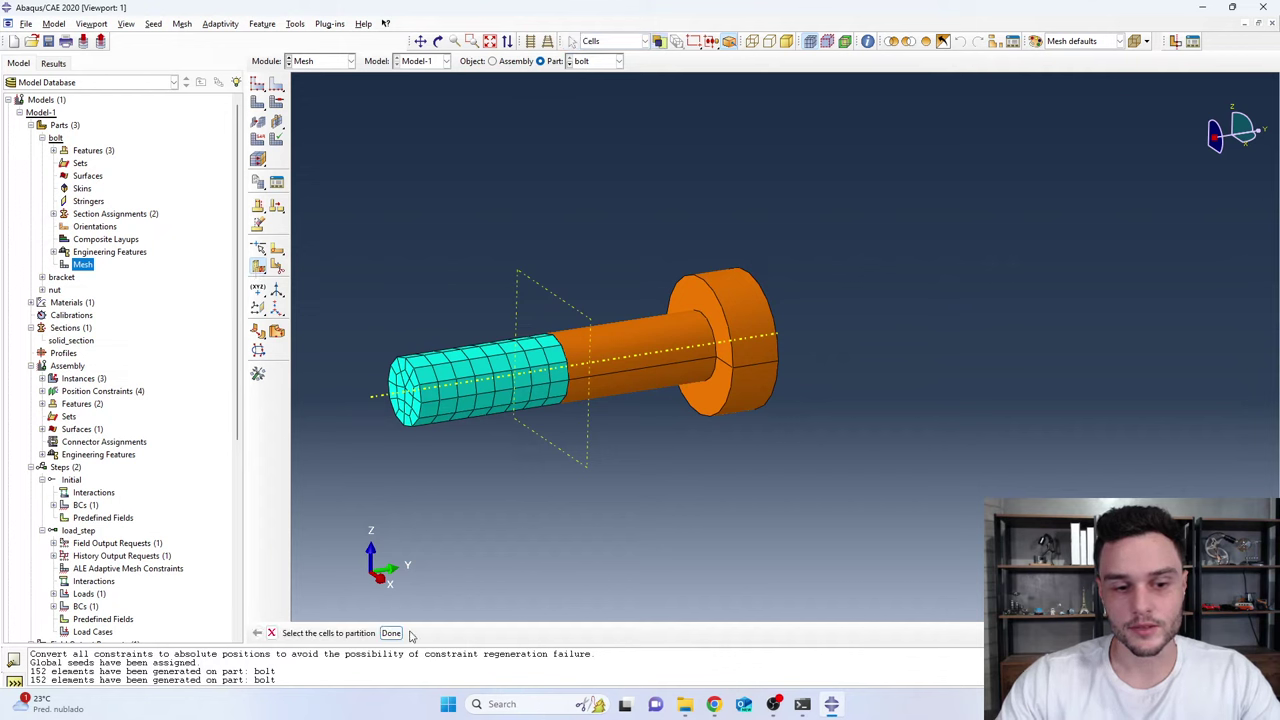
{"action": "left_click", "coordinate": [722, 300]}
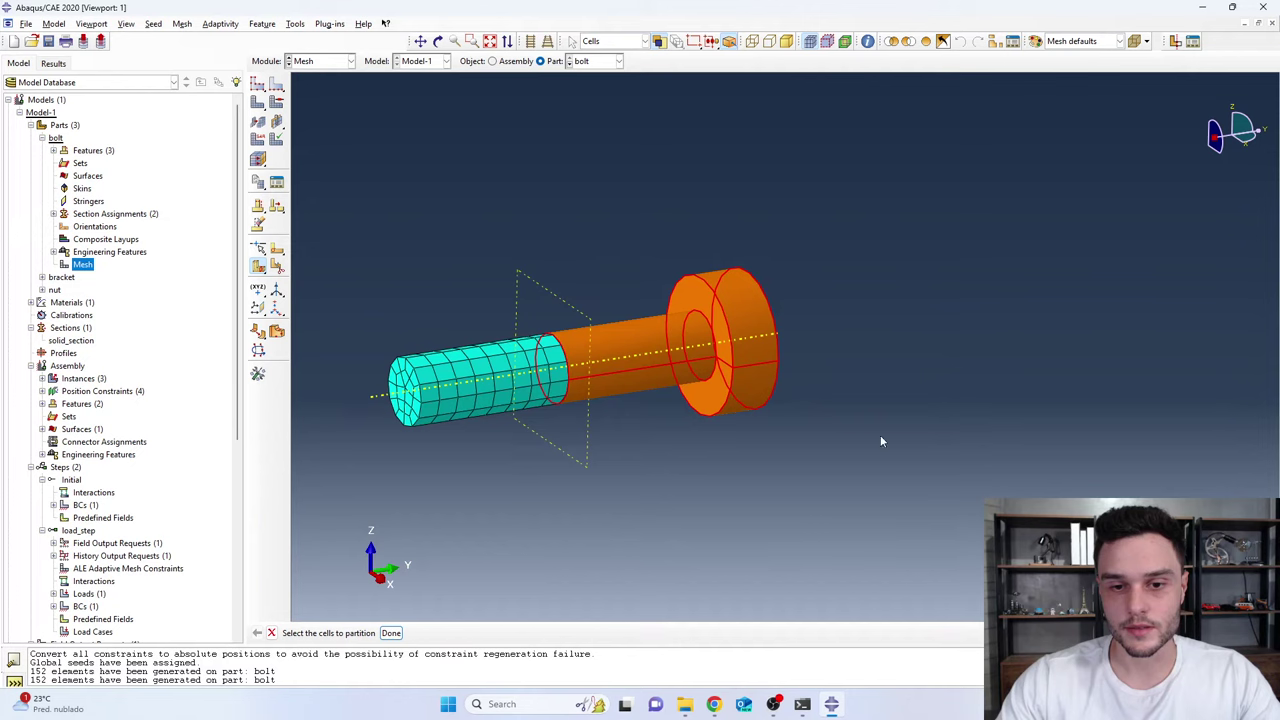
{"action": "middle_click", "coordinate": [800, 366]}
{"action": "scroll", "coordinate": [804, 362], "scroll_direction": "up", "scroll_amount": 2}
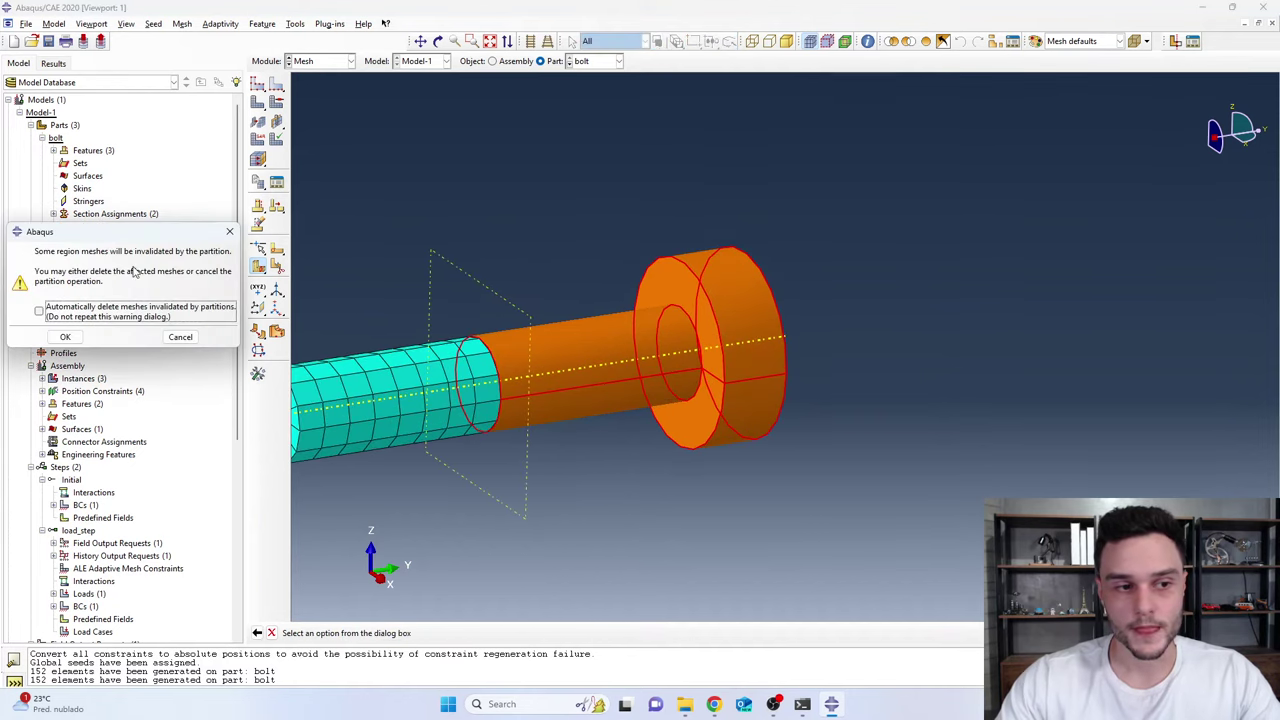
{"action": "left_click_drag", "start_coordinate": [167, 216], "coordinate": [282, 117]}
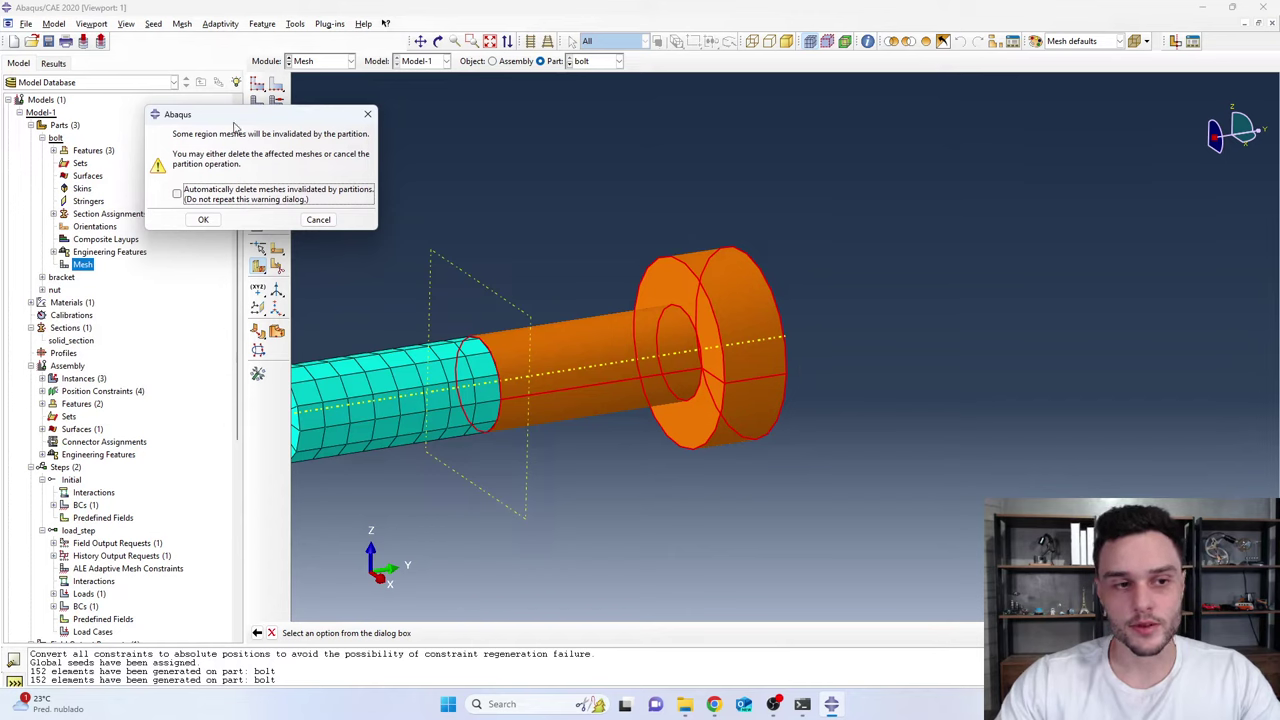
{"action": "left_click", "coordinate": [203, 211]}
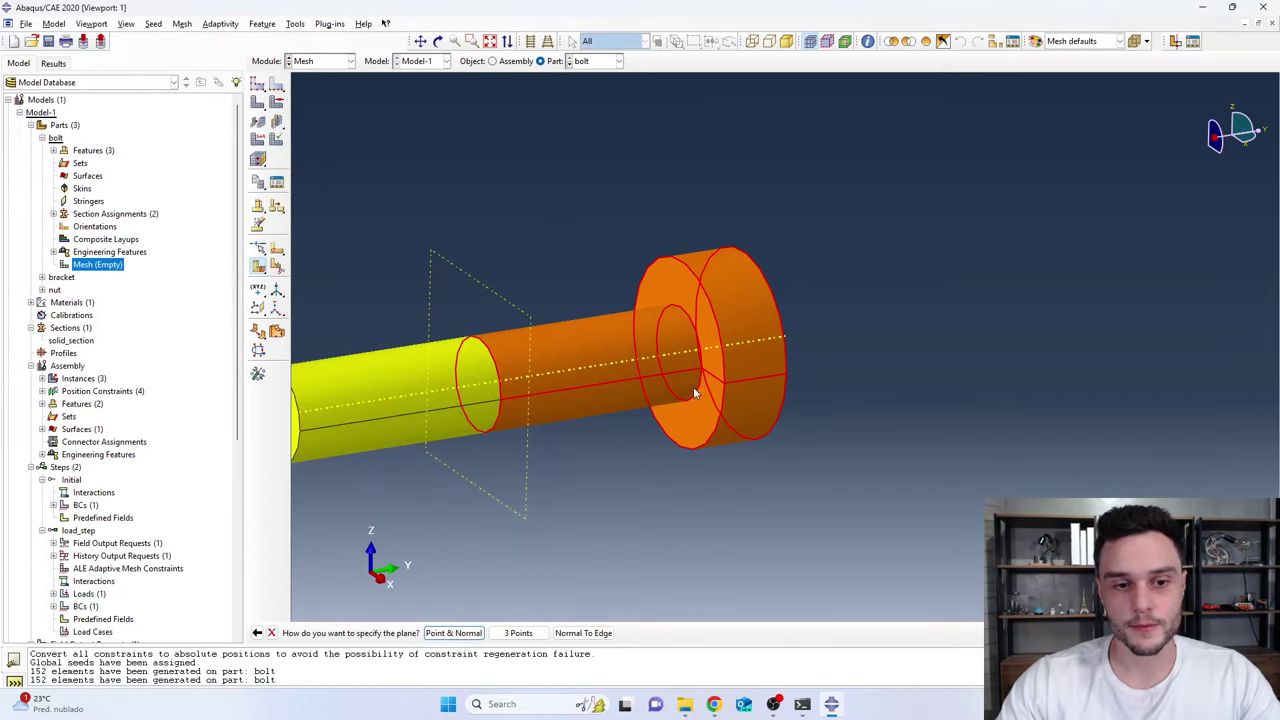
Partition the cell with a Point & Normal plane through the bolt head's underside, normal to the shank's lengthwise edge
{"action": "scroll", "coordinate": [705, 378], "scroll_direction": "up", "scroll_amount": 1}
{"action": "scroll", "coordinate": [697, 328], "scroll_direction": "up", "scroll_amount": 1}
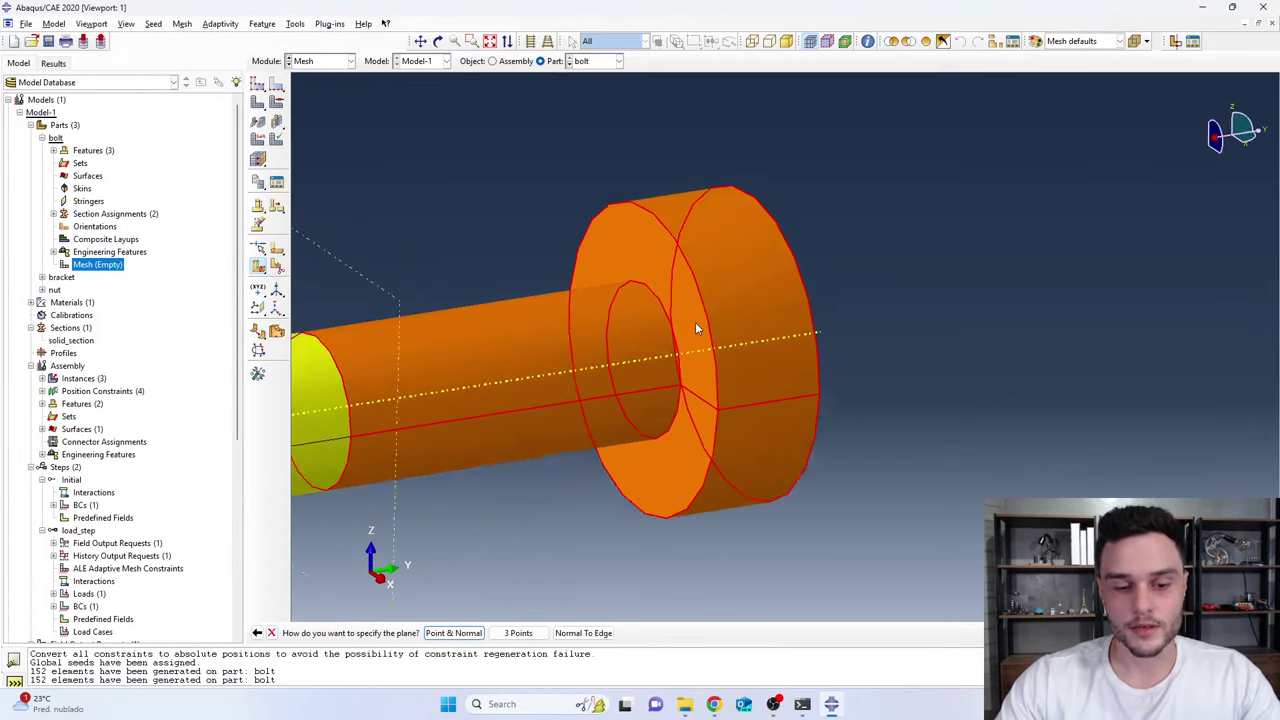
{"action": "scroll", "coordinate": [690, 334], "scroll_direction": "up", "scroll_amount": 1}
{"action": "scroll", "coordinate": [580, 310], "scroll_direction": "down", "scroll_amount": 1}
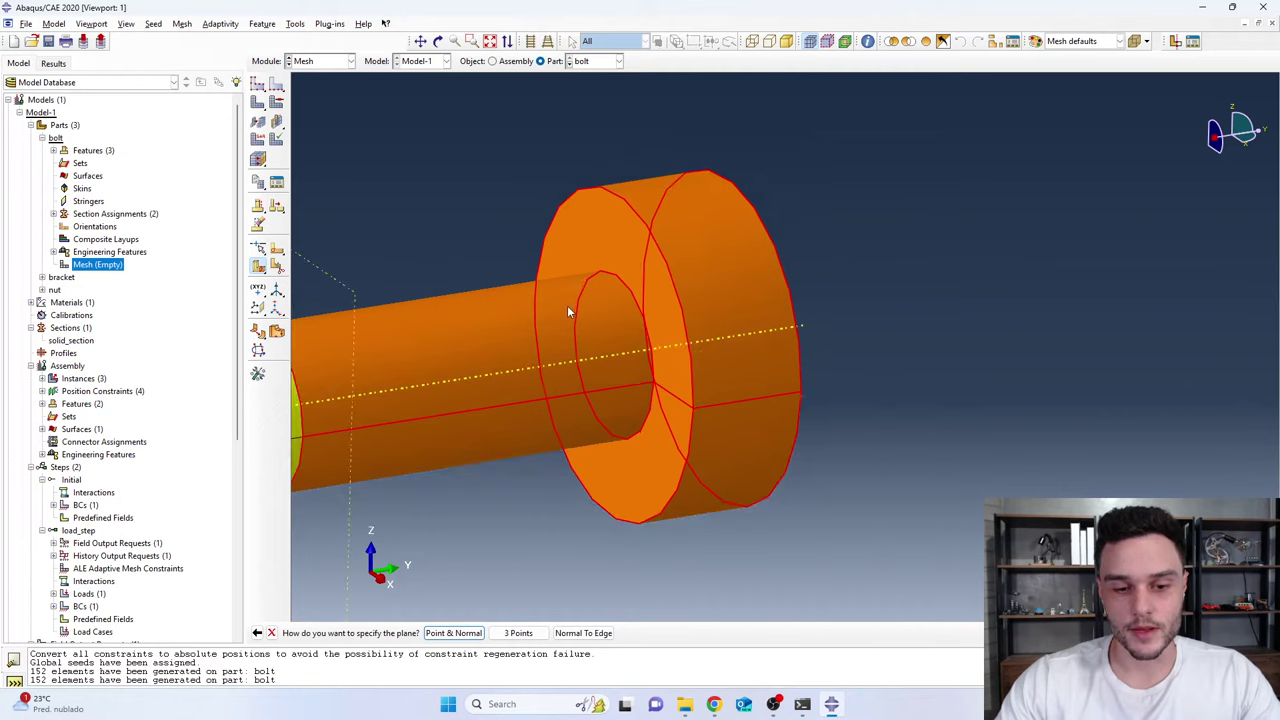
{"action": "left_click", "coordinate": [450, 634]}
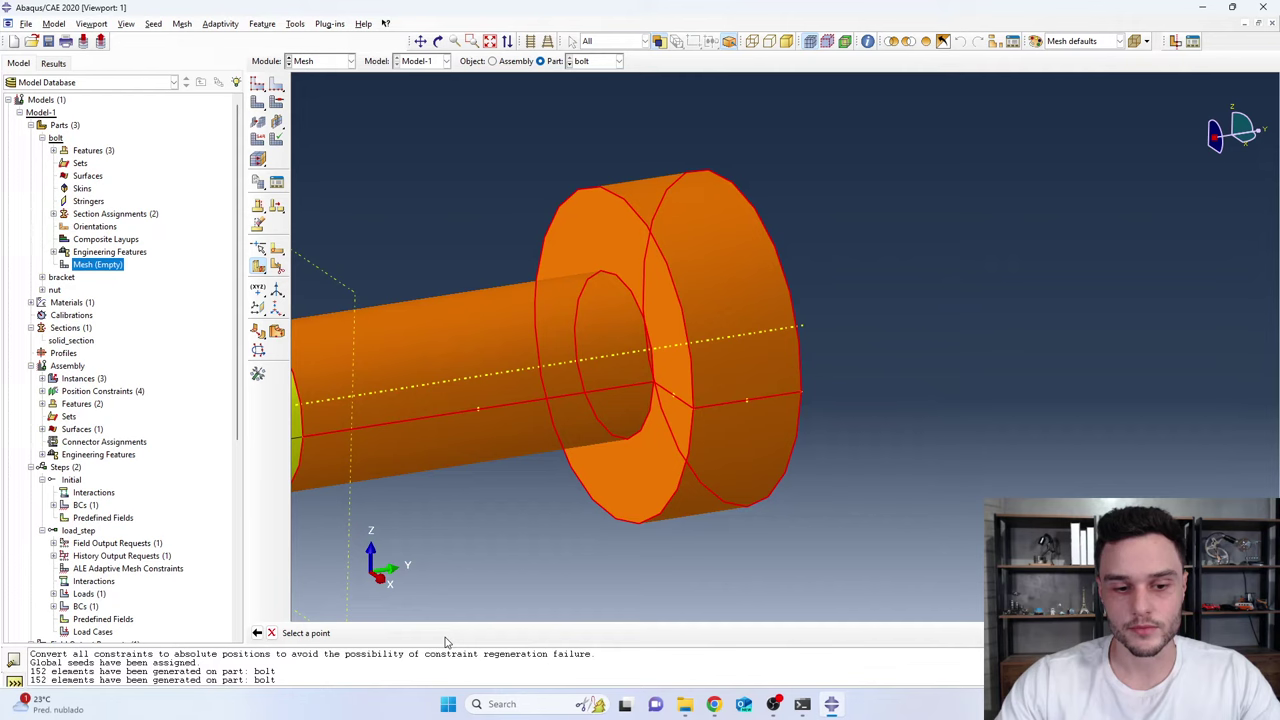
{"action": "scroll", "coordinate": [628, 427], "scroll_direction": "up", "scroll_amount": 2}
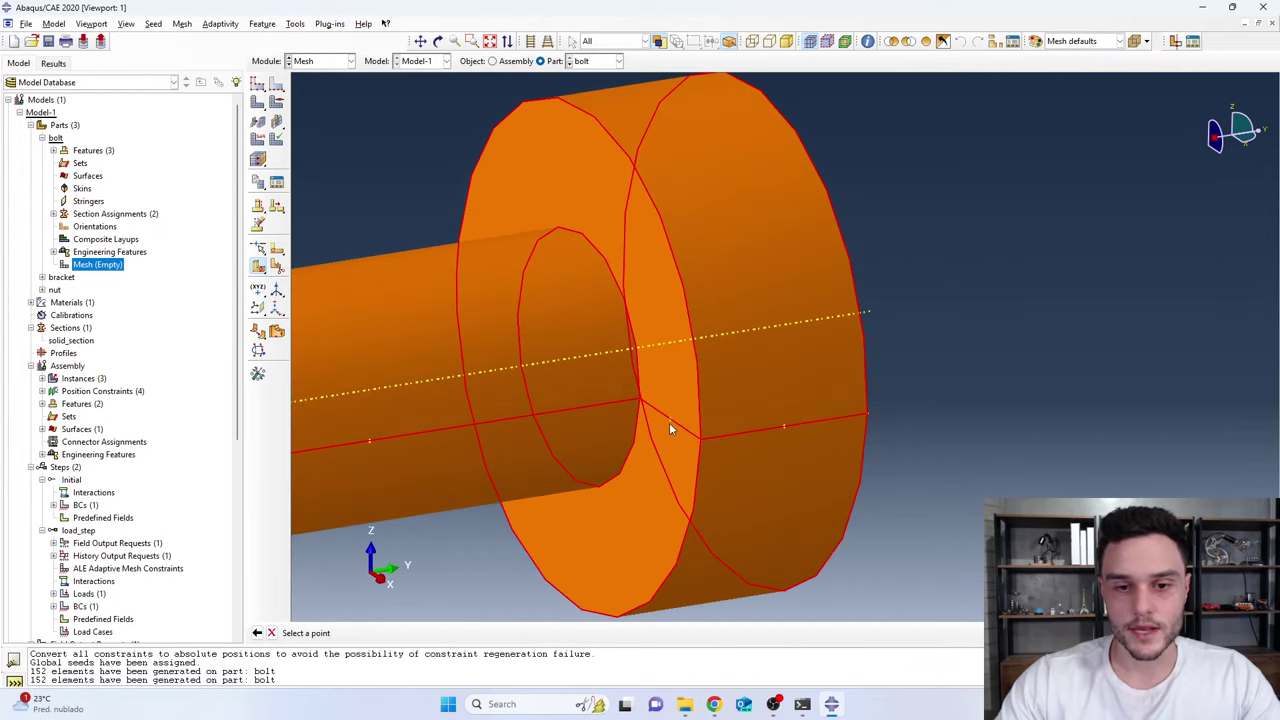
{"action": "left_click", "coordinate": [671, 423]}
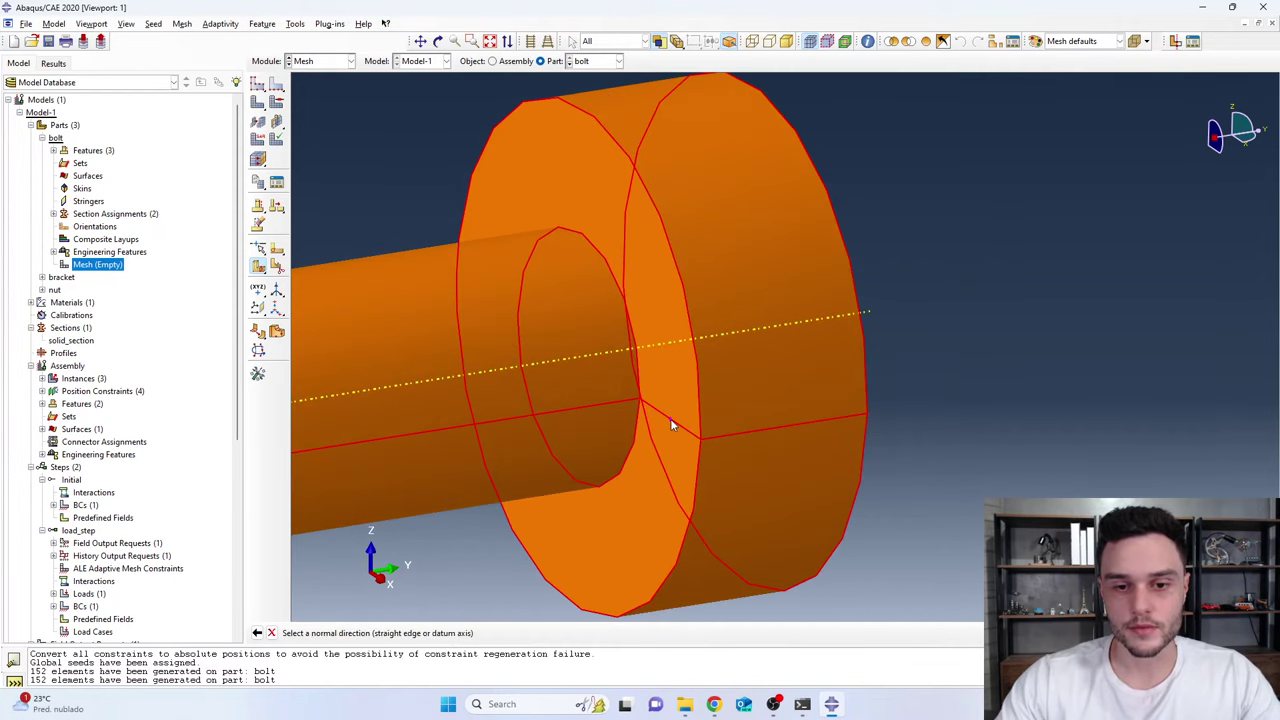
{"action": "left_click", "coordinate": [613, 406]}
{"action": "left_click", "coordinate": [417, 633]}
Inspect the partitioned bolt, checking that the head and the shank are separate cells
{"action": "left_click", "coordinate": [723, 281]}
{"action": "scroll", "coordinate": [723, 281], "scroll_direction": "down", "scroll_amount": 4}
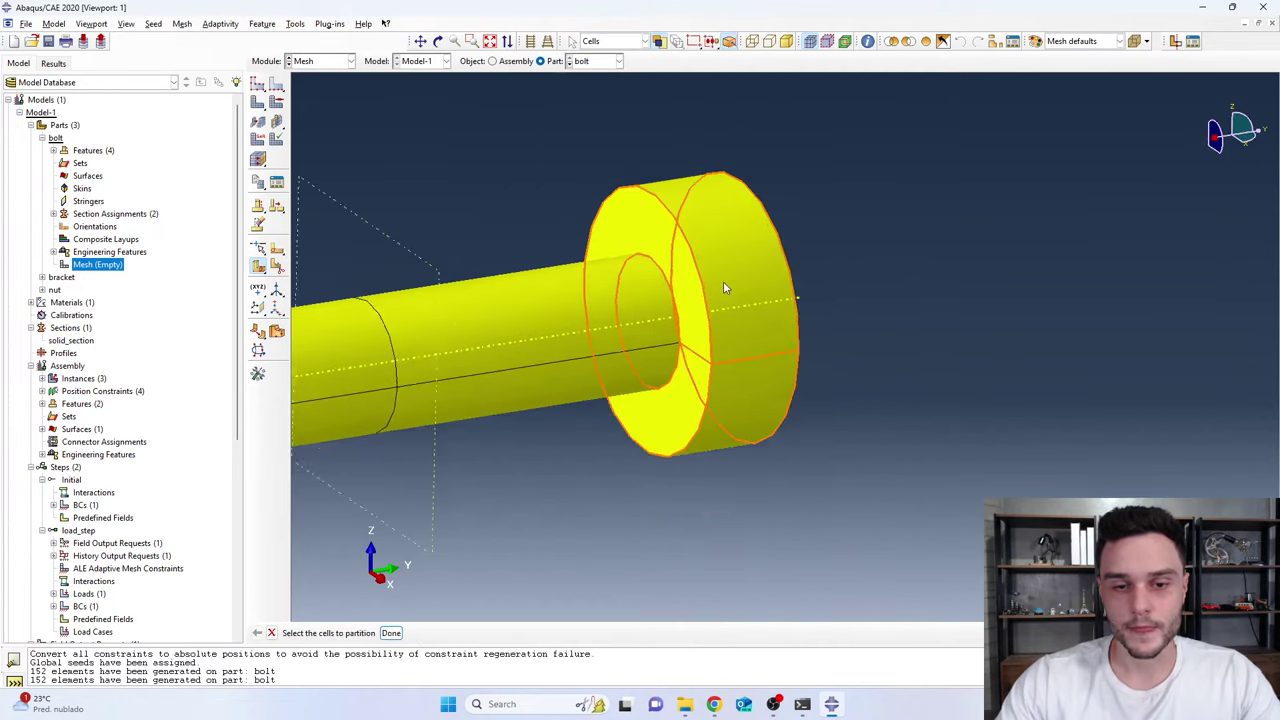
{"action": "scroll", "coordinate": [712, 285], "scroll_direction": "up", "scroll_amount": 6}
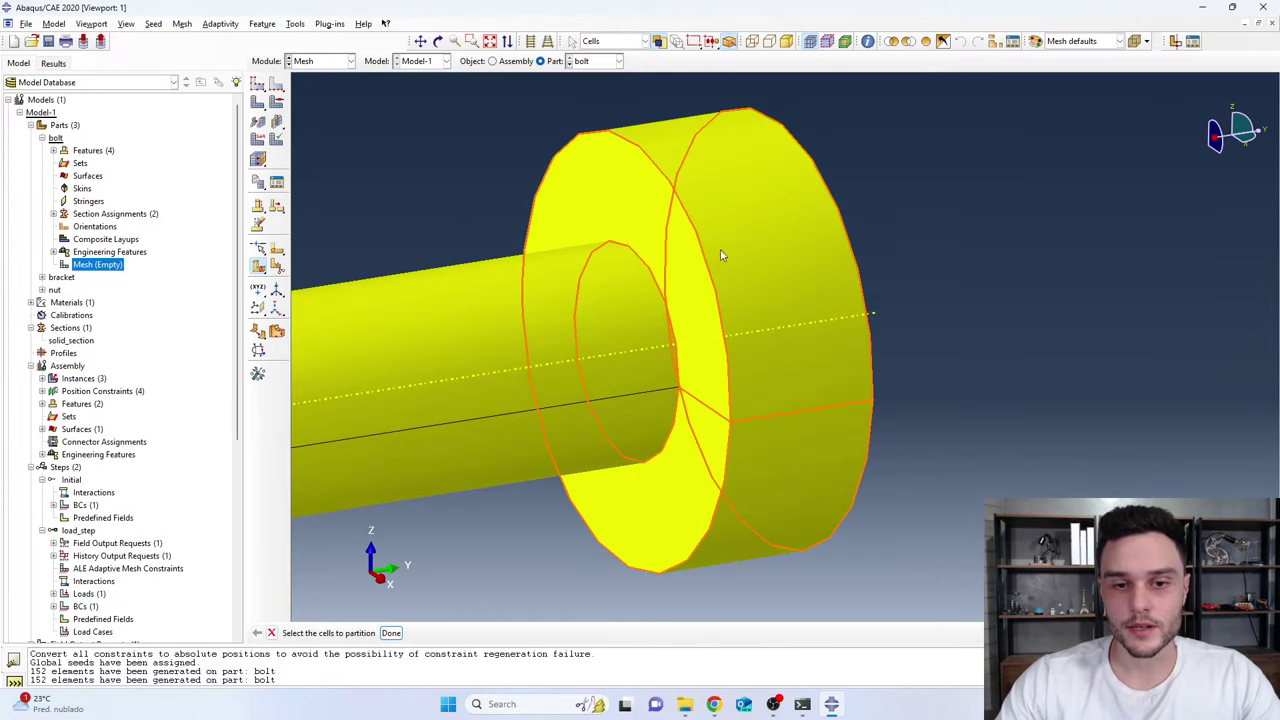
{"action": "scroll", "coordinate": [703, 373], "scroll_direction": "down", "scroll_amount": 3}
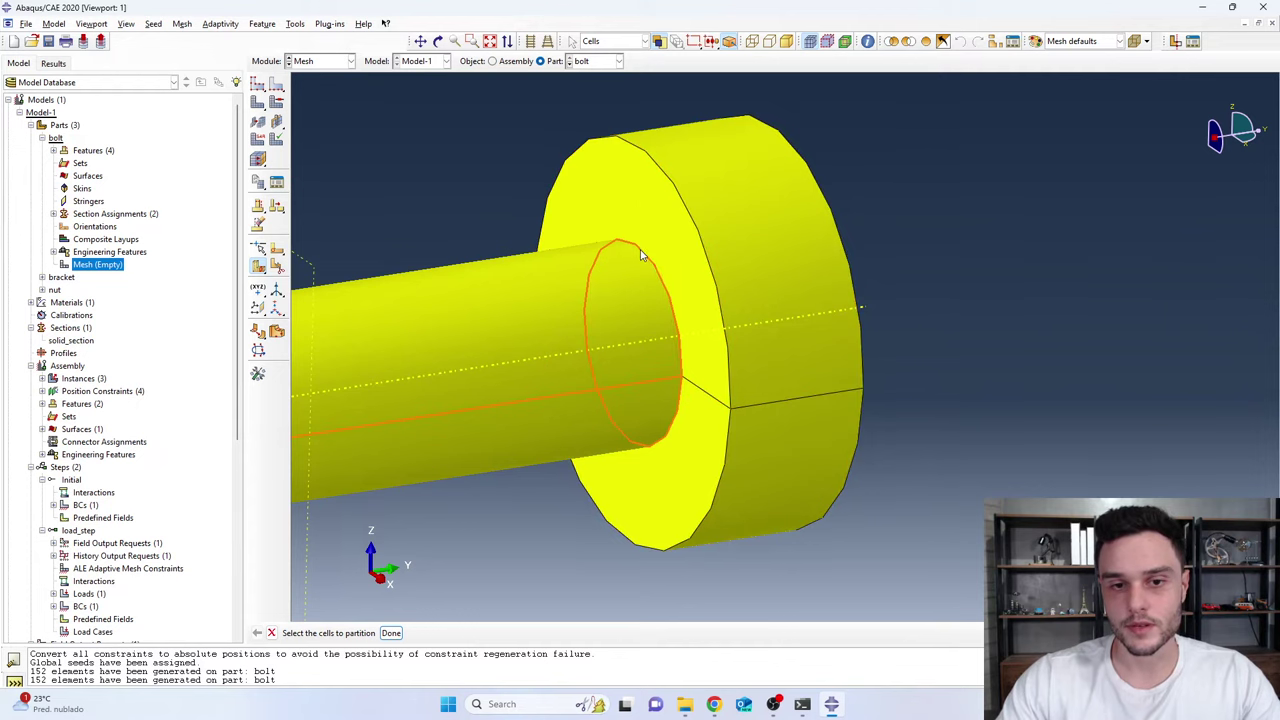
{"action": "scroll", "coordinate": [800, 286], "scroll_direction": "down", "scroll_amount": 5}
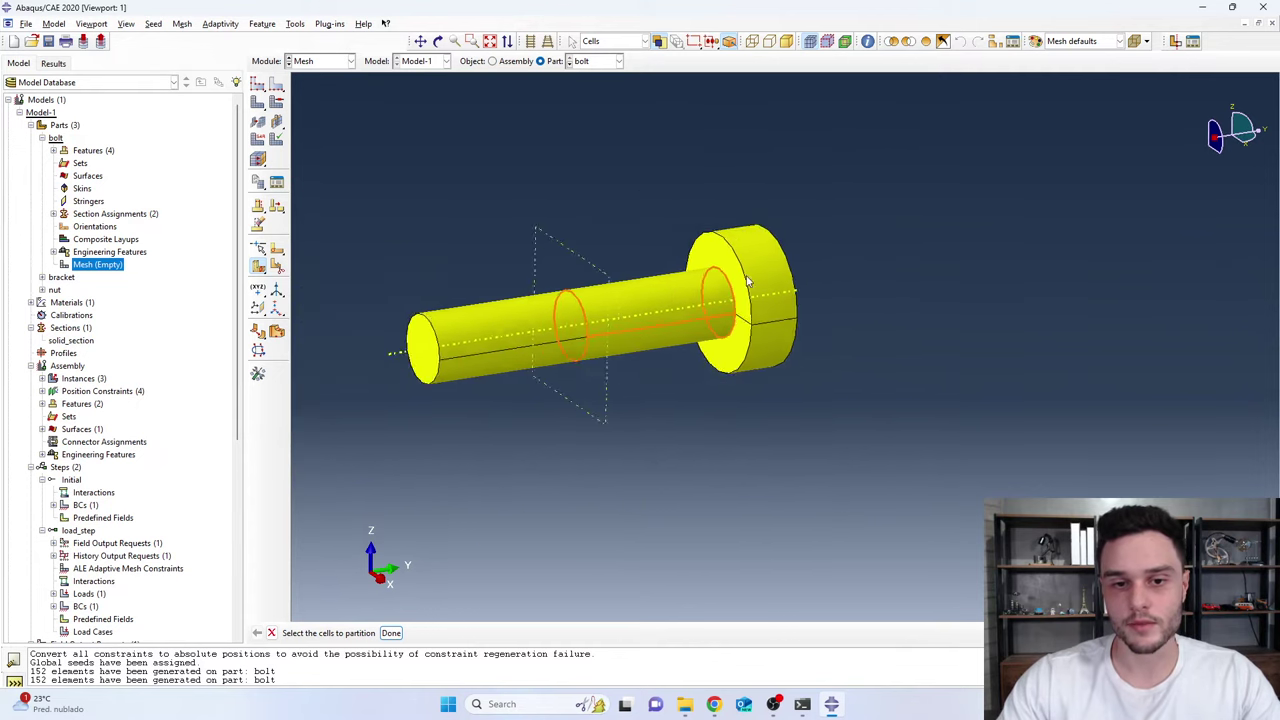
{"action": "left_click_drag", "start_coordinate": [567, 341], "coordinate": [566, 337]}
{"action": "scroll", "coordinate": [622, 289], "scroll_direction": "up", "scroll_amount": 2}
{"action": "left_click_drag", "start_coordinate": [886, 360], "coordinate": [806, 216]}
{"action": "scroll", "coordinate": [818, 300], "scroll_direction": "up", "scroll_amount": 3}
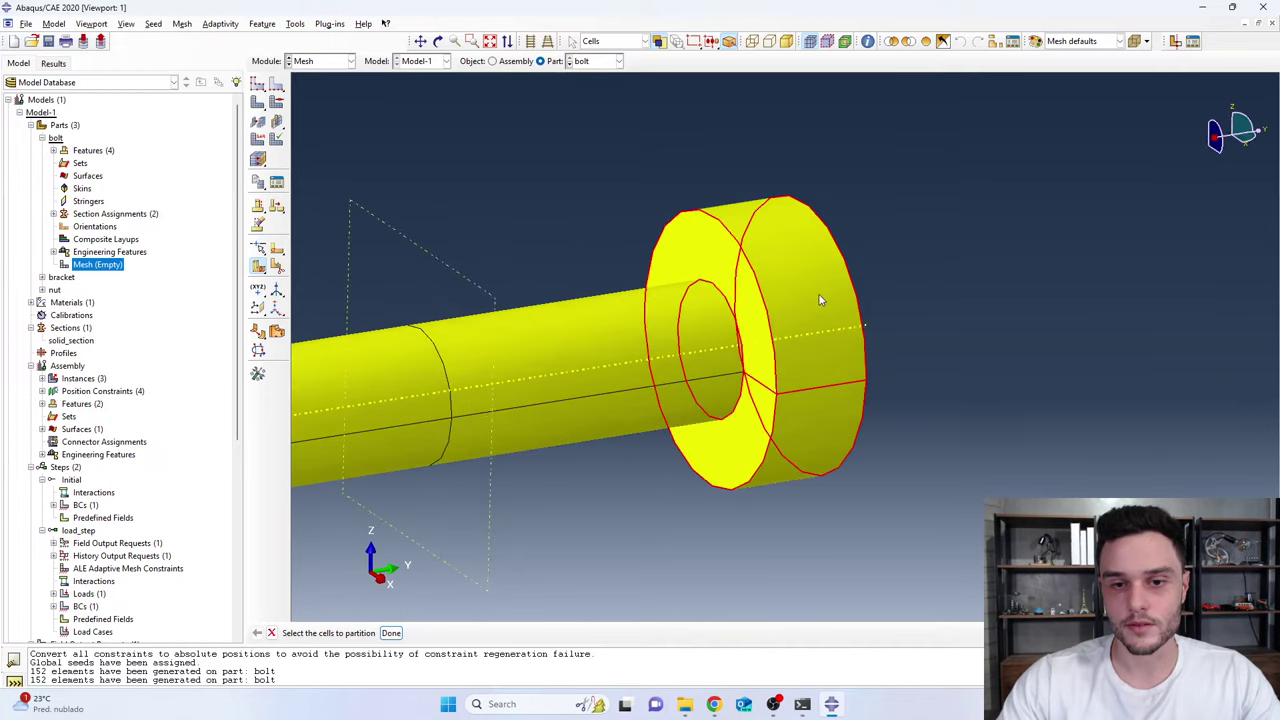
{"action": "scroll", "coordinate": [763, 236], "scroll_direction": "down", "scroll_amount": 4}
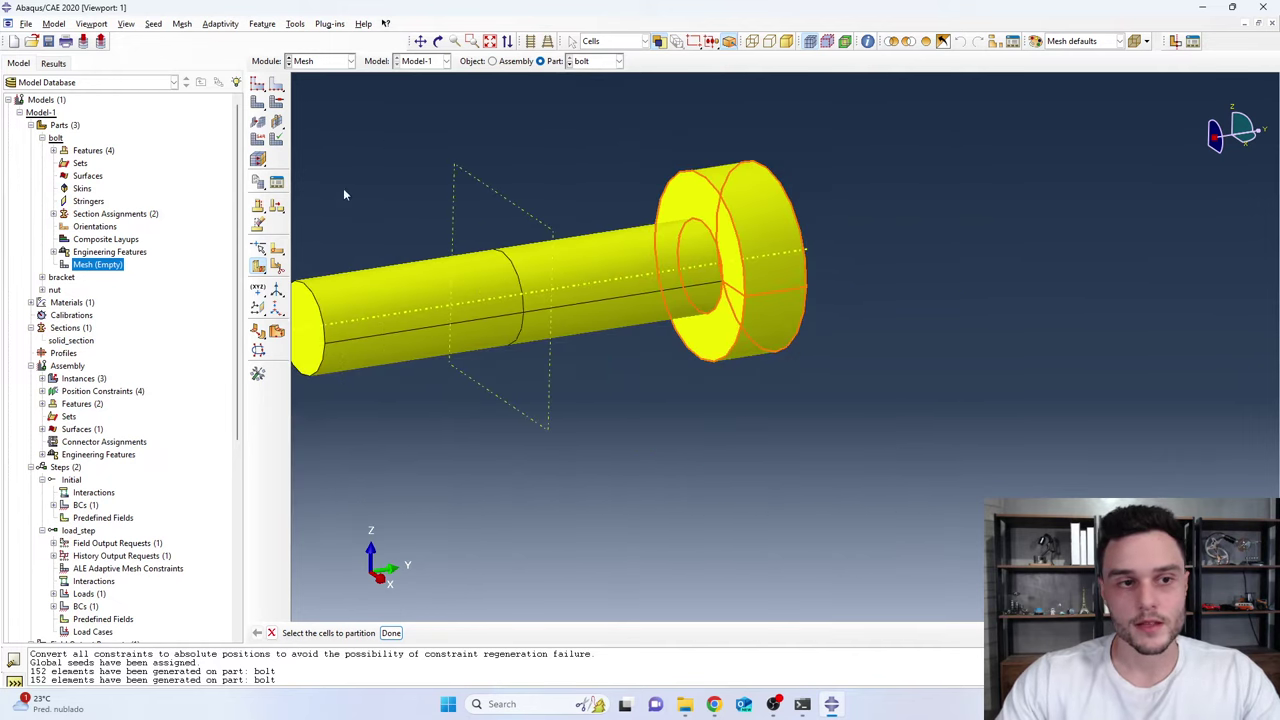
Accept the bolt's current global seed settings and mesh the whole part
{"action": "left_click", "coordinate": [261, 91]}
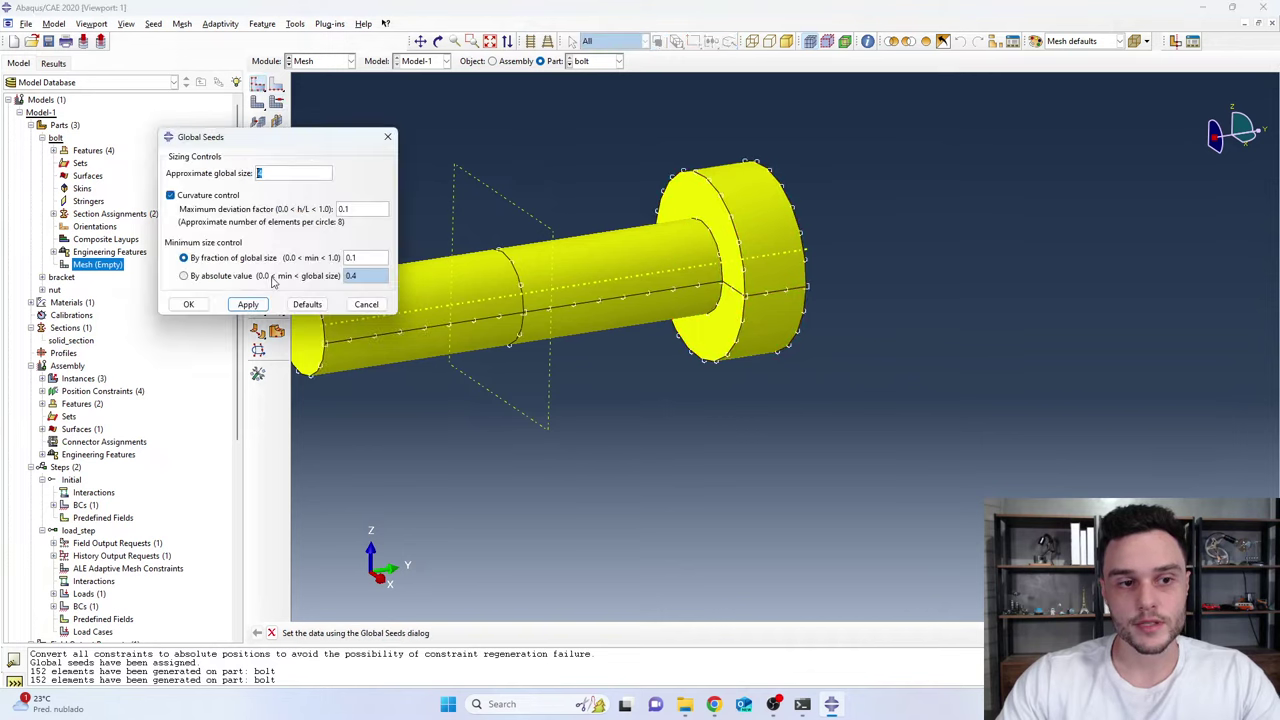
{"action": "left_click", "coordinate": [190, 302]}
{"action": "left_click", "coordinate": [258, 103]}
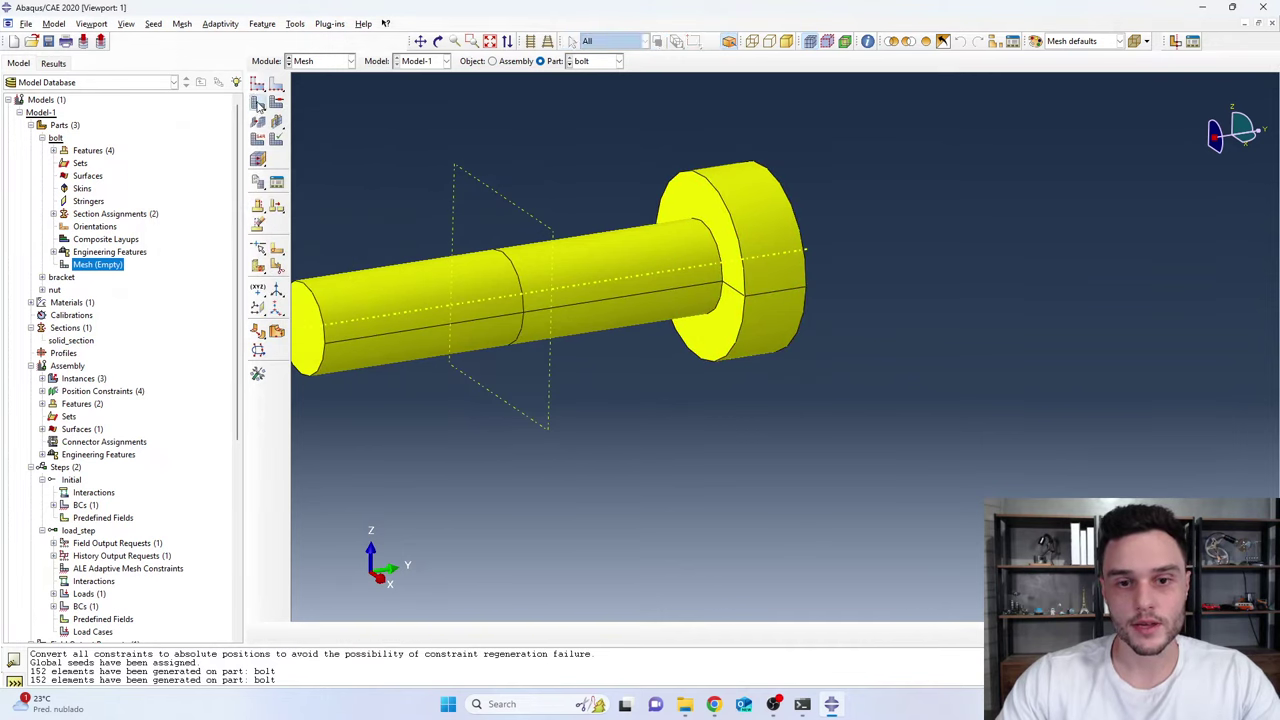
{"action": "left_click", "coordinate": [369, 634]}
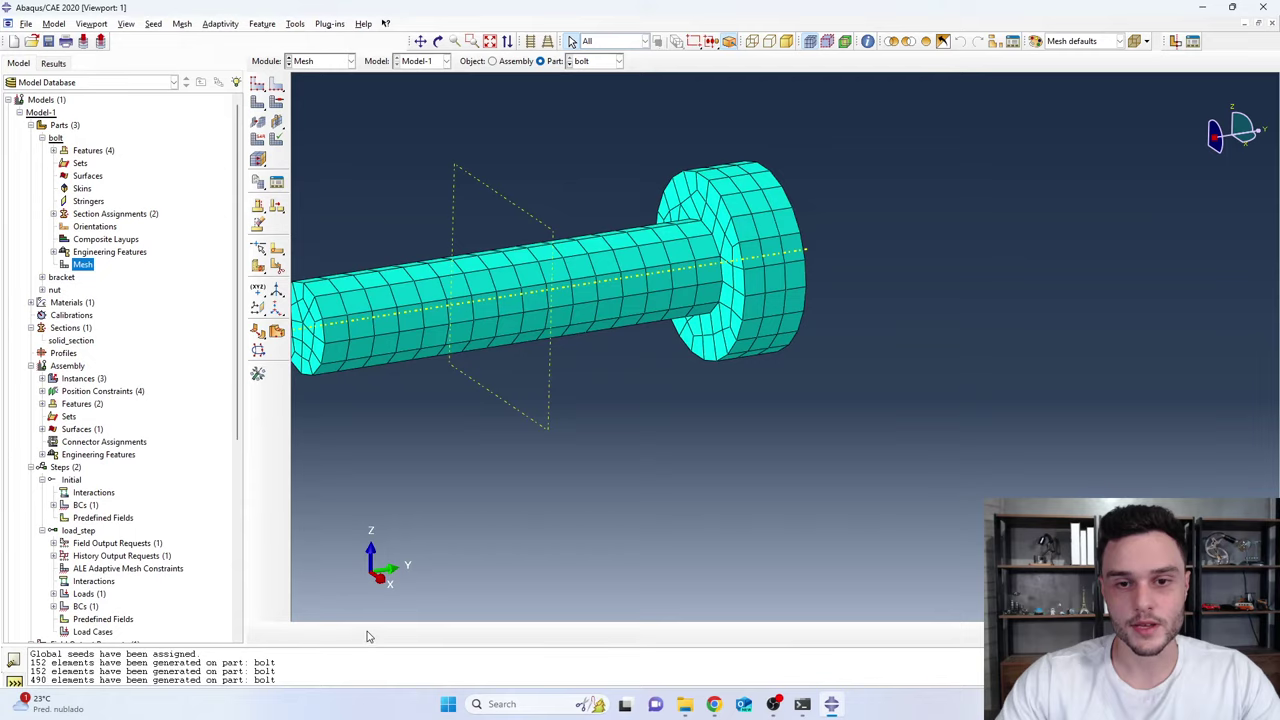
{"action": "scroll", "coordinate": [700, 310], "scroll_direction": "up", "scroll_amount": 2}
{"action": "scroll", "coordinate": [705, 314], "scroll_direction": "down", "scroll_amount": 2}
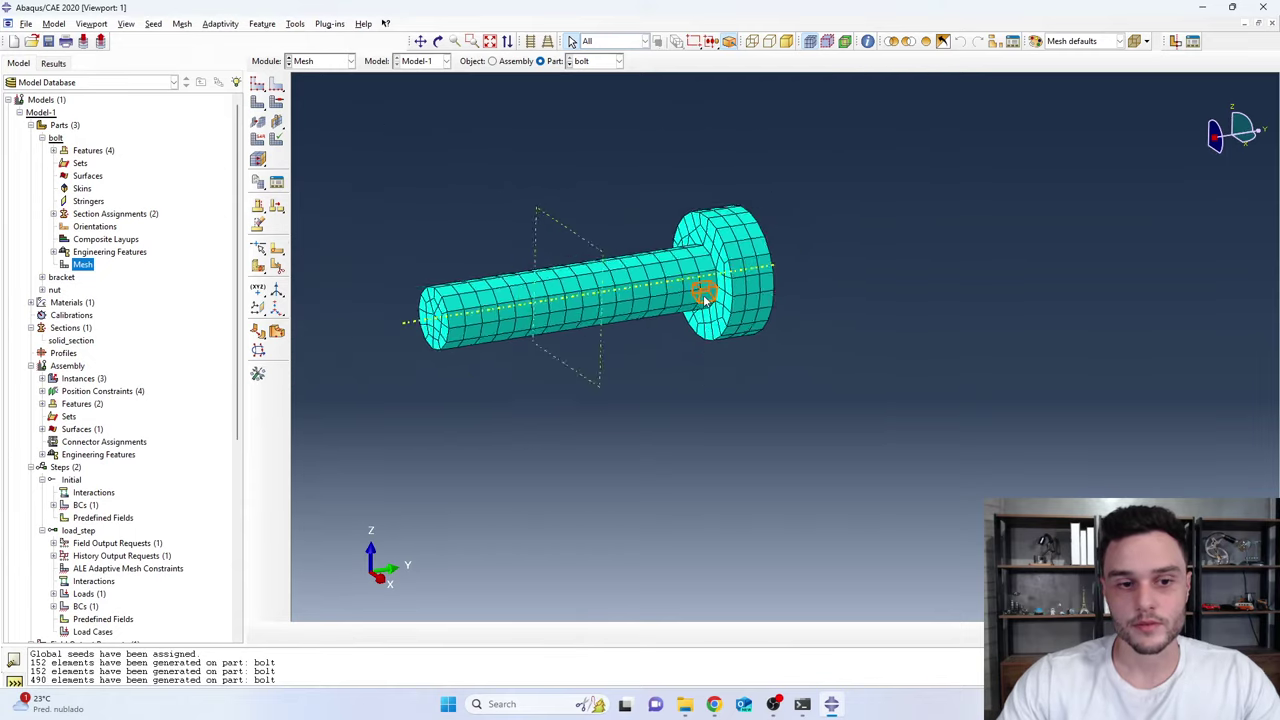
{"action": "scroll", "coordinate": [705, 314], "scroll_direction": "up", "scroll_amount": 3}
{"action": "left_click_drag", "start_coordinate": [705, 314], "coordinate": [818, 263], "text": "ctrl+alt"}
{"action": "scroll", "coordinate": [816, 262], "scroll_direction": "down", "scroll_amount": 4}
{"action": "scroll", "coordinate": [814, 260], "scroll_direction": "up", "scroll_amount": 2}
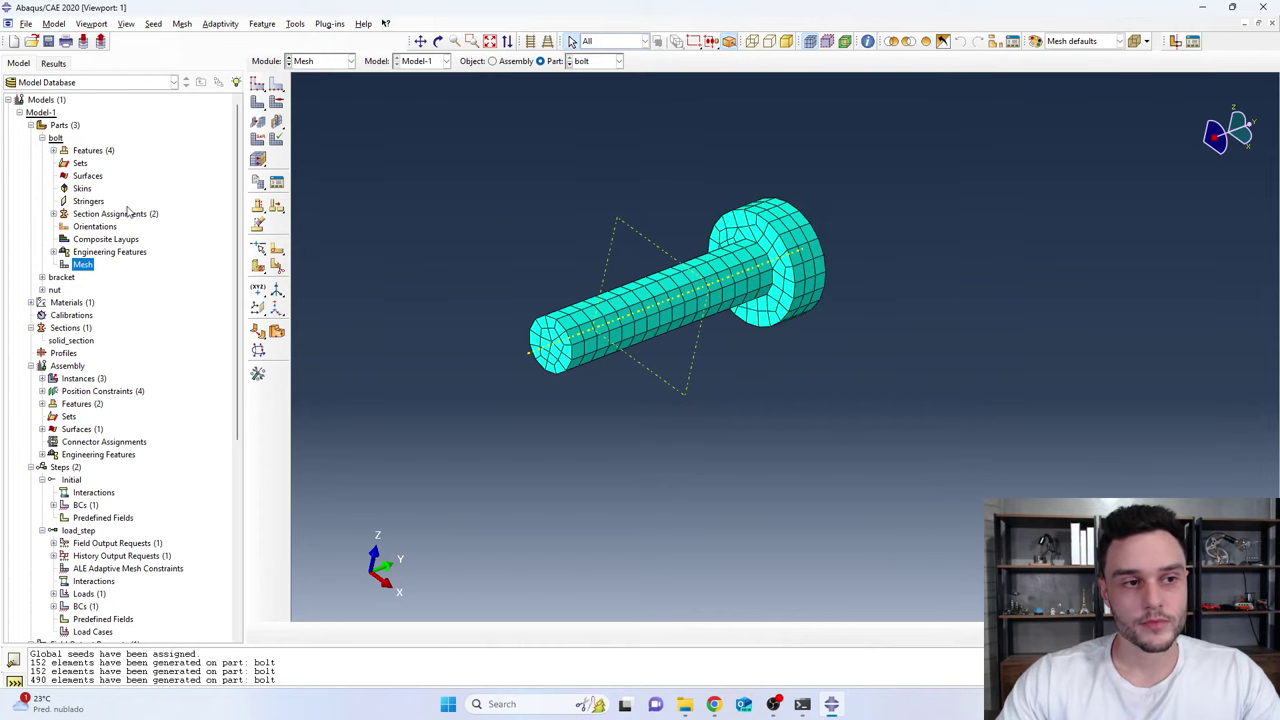
Switch to the Assembly module and examine the assembled bracket, bolt and nut from close up and from different angles
{"action": "left_click", "coordinate": [314, 66]}
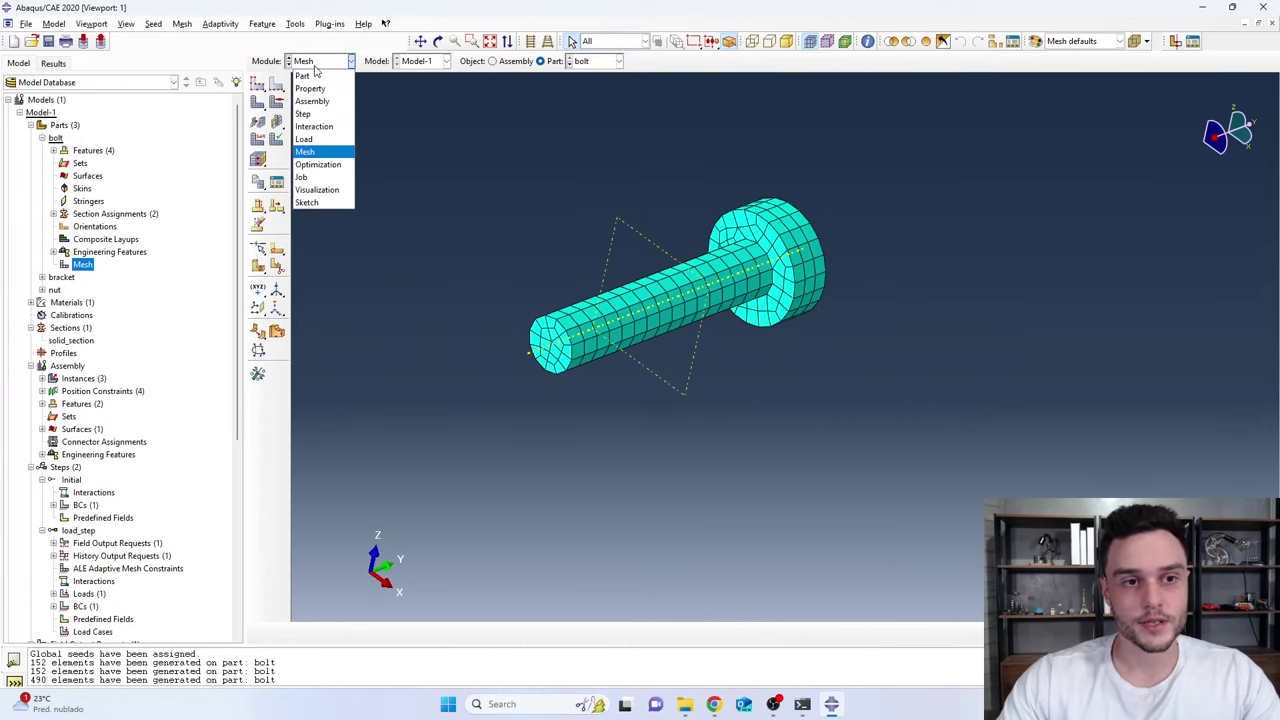
{"action": "left_click", "coordinate": [318, 101]}
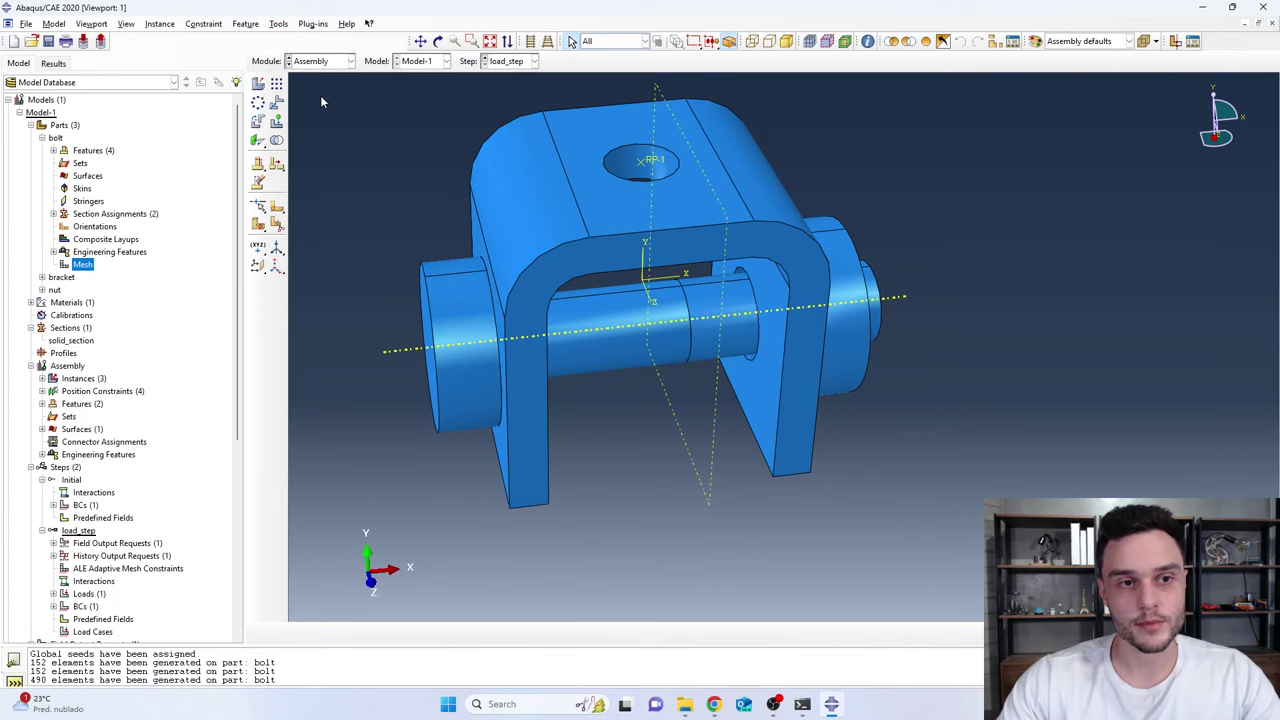
{"action": "scroll", "coordinate": [574, 414], "scroll_direction": "down", "scroll_amount": 2}
{"action": "scroll", "coordinate": [563, 399], "scroll_direction": "up", "scroll_amount": 4}
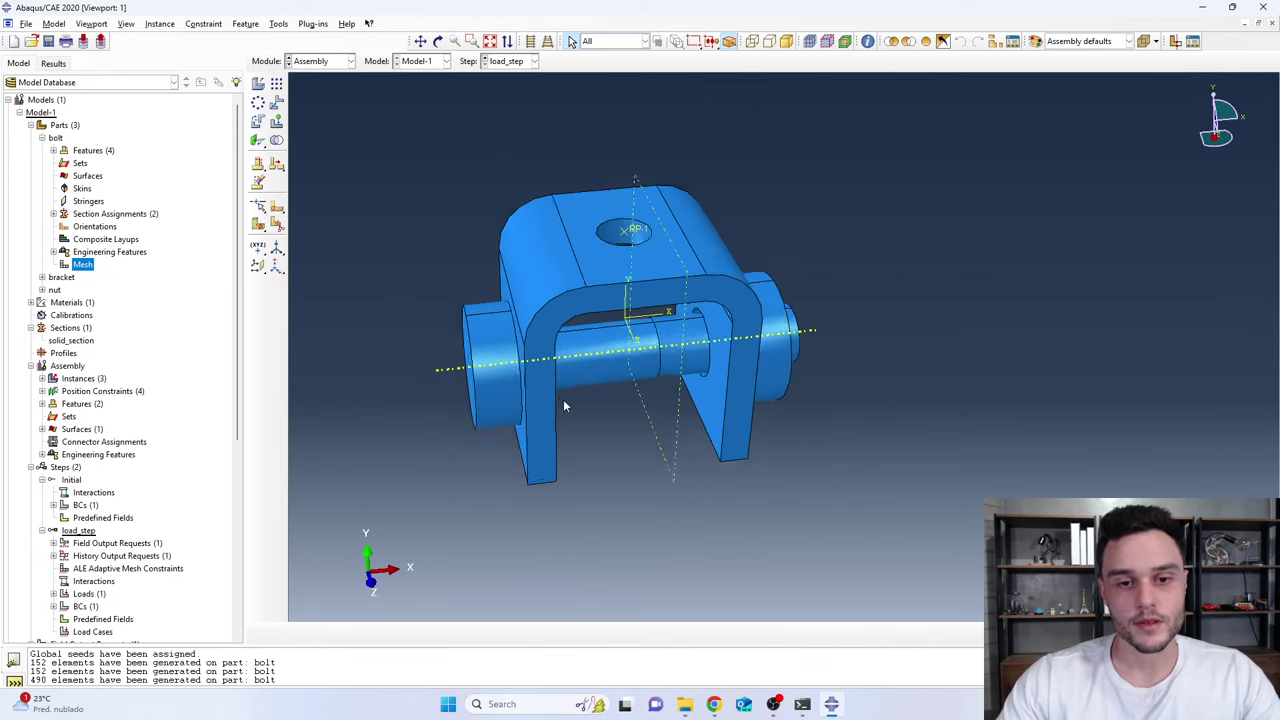
{"action": "left_click_drag", "start_coordinate": [650, 338], "coordinate": [418, 349], "text": "ctrl+alt"}
{"action": "scroll", "coordinate": [600, 380], "scroll_direction": "down", "scroll_amount": 3}
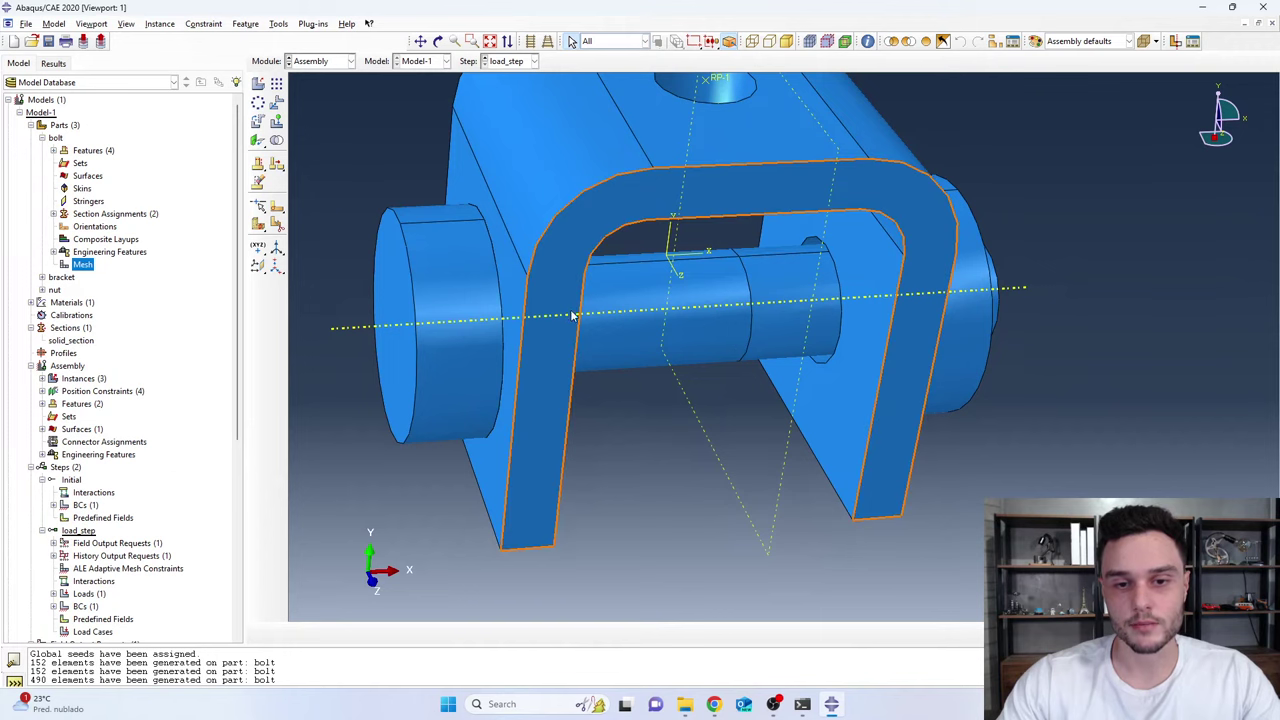
{"action": "left_click_drag", "start_coordinate": [600, 380], "coordinate": [622, 408], "text": "ctrl+alt"}
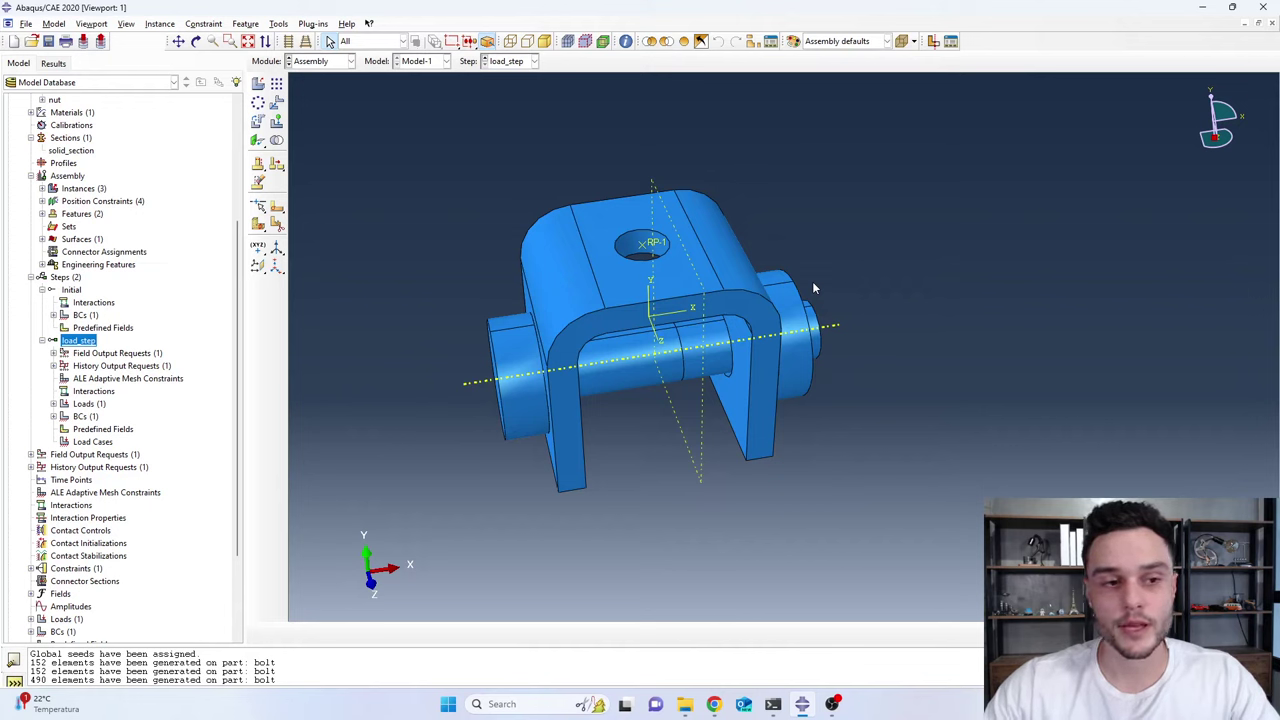
Switch to the Load module and open the bolt_pretension load's definition for load_step
{"action": "left_click", "coordinate": [303, 61]}
{"action": "left_click", "coordinate": [311, 139]}
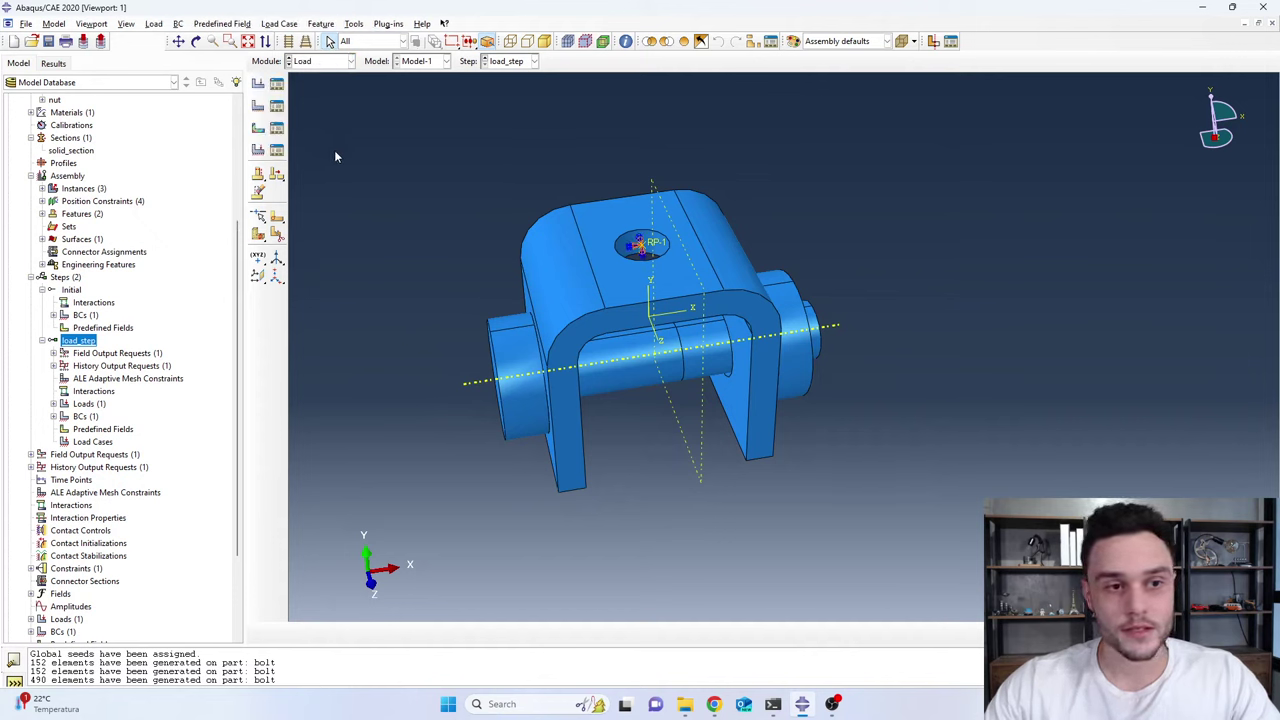
{"action": "left_click", "coordinate": [280, 86]}
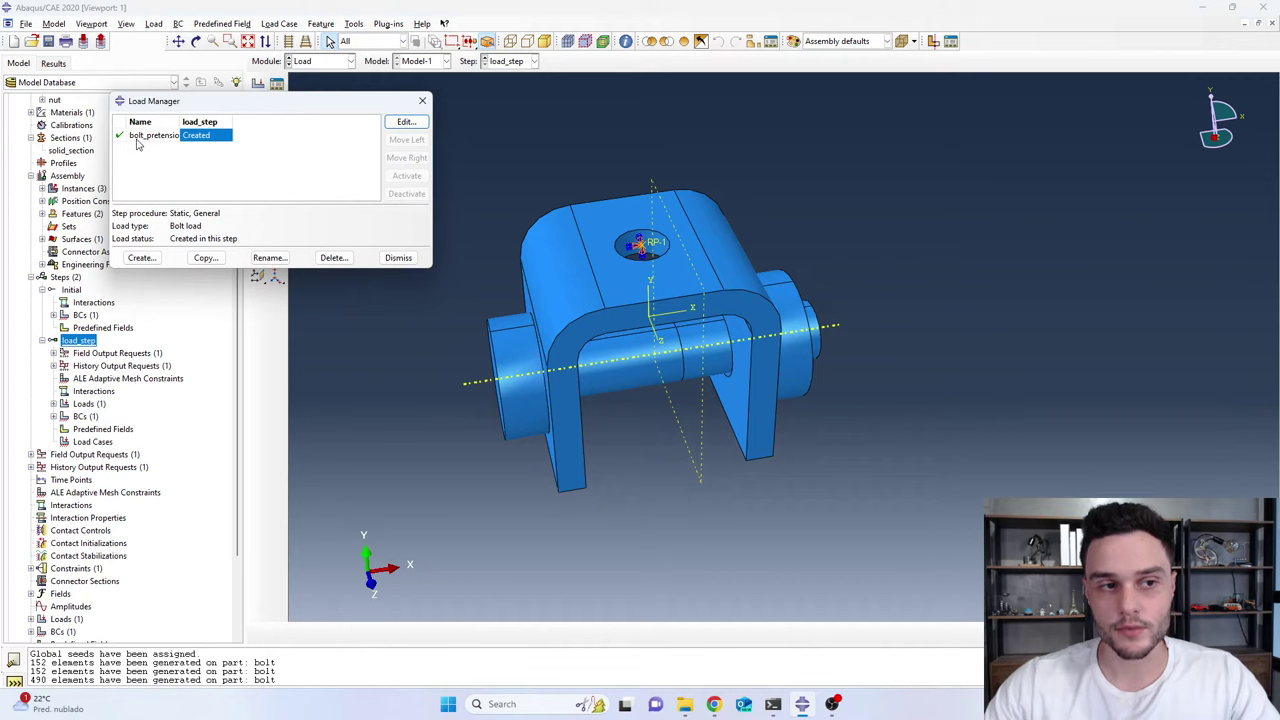
{"action": "double_click", "coordinate": [200, 141]}
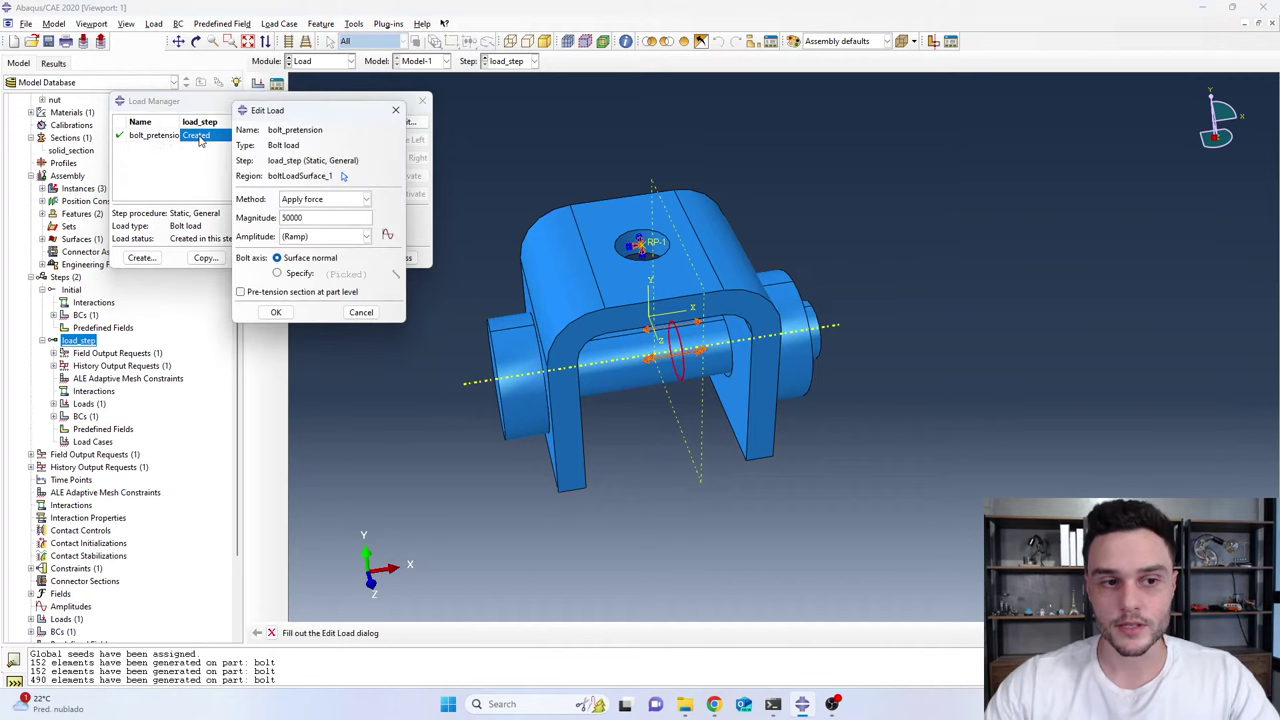
{"action": "left_click_drag", "start_coordinate": [320, 112], "coordinate": [340, 141]}
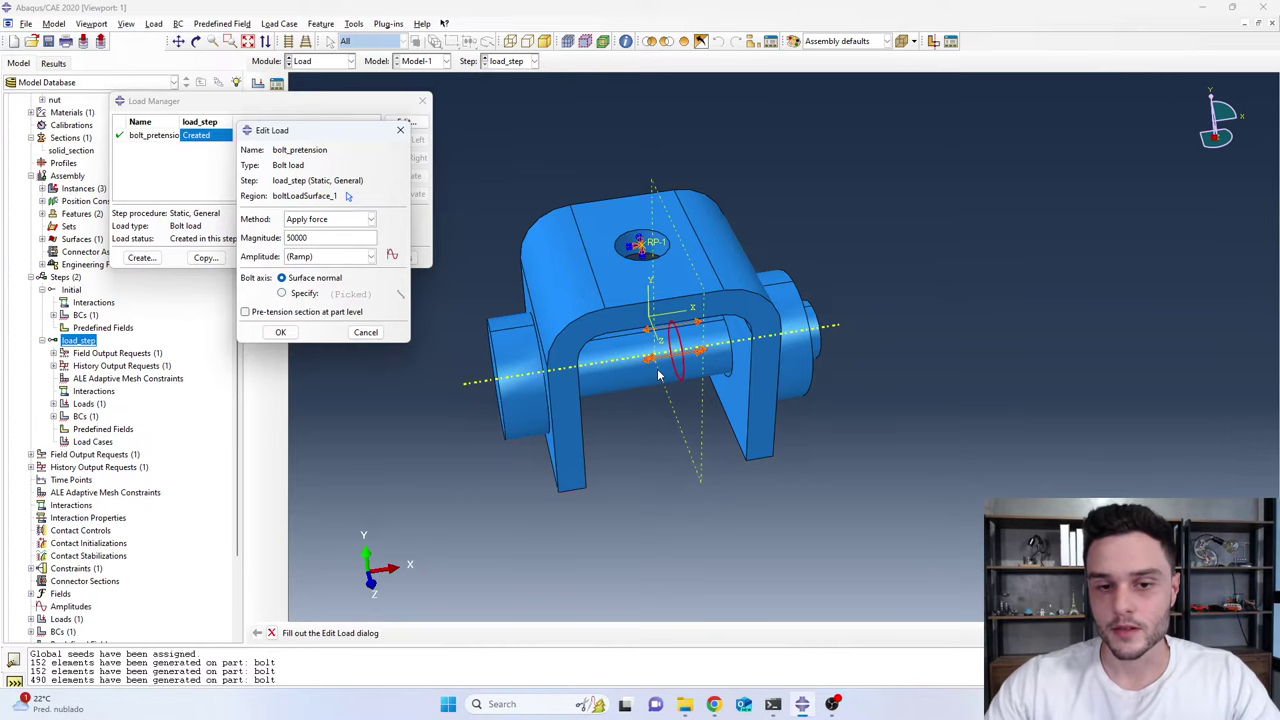
Switch to Chrome and examine the bolt diagram showing the pre-tension section, node and CSYS in the Bolt Pre-tension Techniques article
{"action": "key", "text": "alt+Tab"}
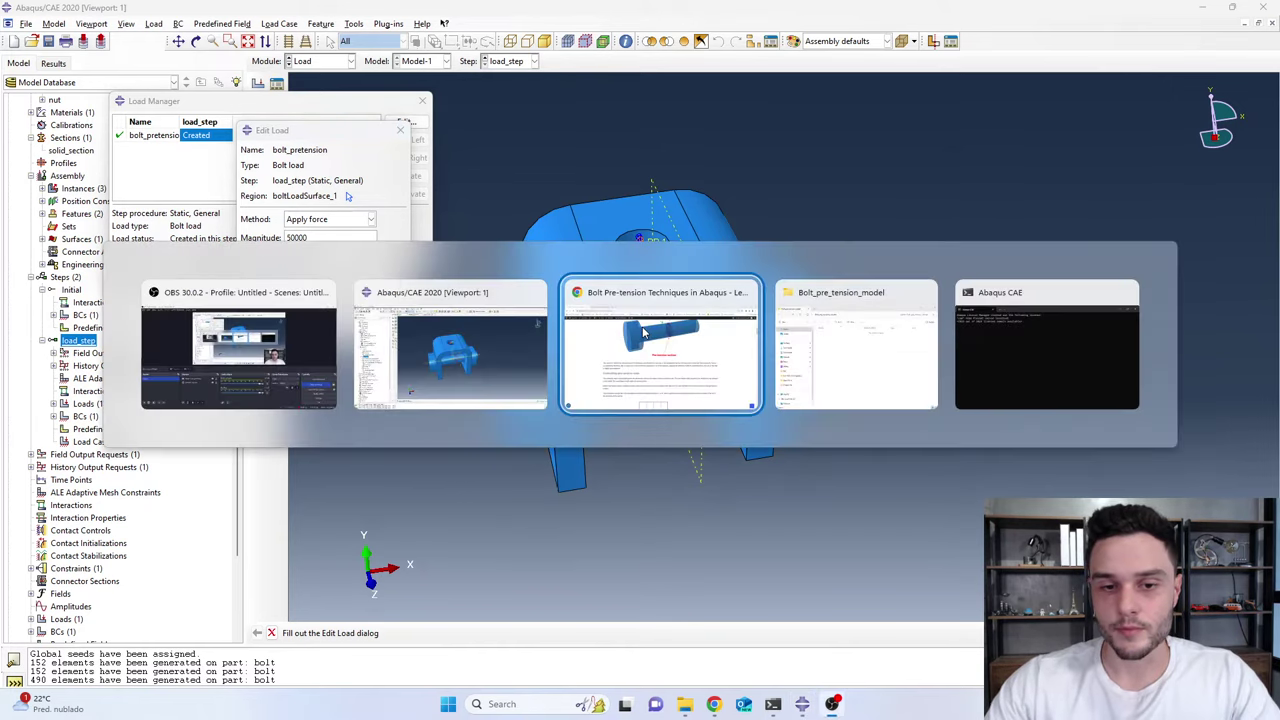
{"action": "scroll", "coordinate": [641, 422], "scroll_direction": "up", "scroll_amount": 4}
{"action": "scroll", "coordinate": [634, 346], "scroll_direction": "down", "scroll_amount": 3}
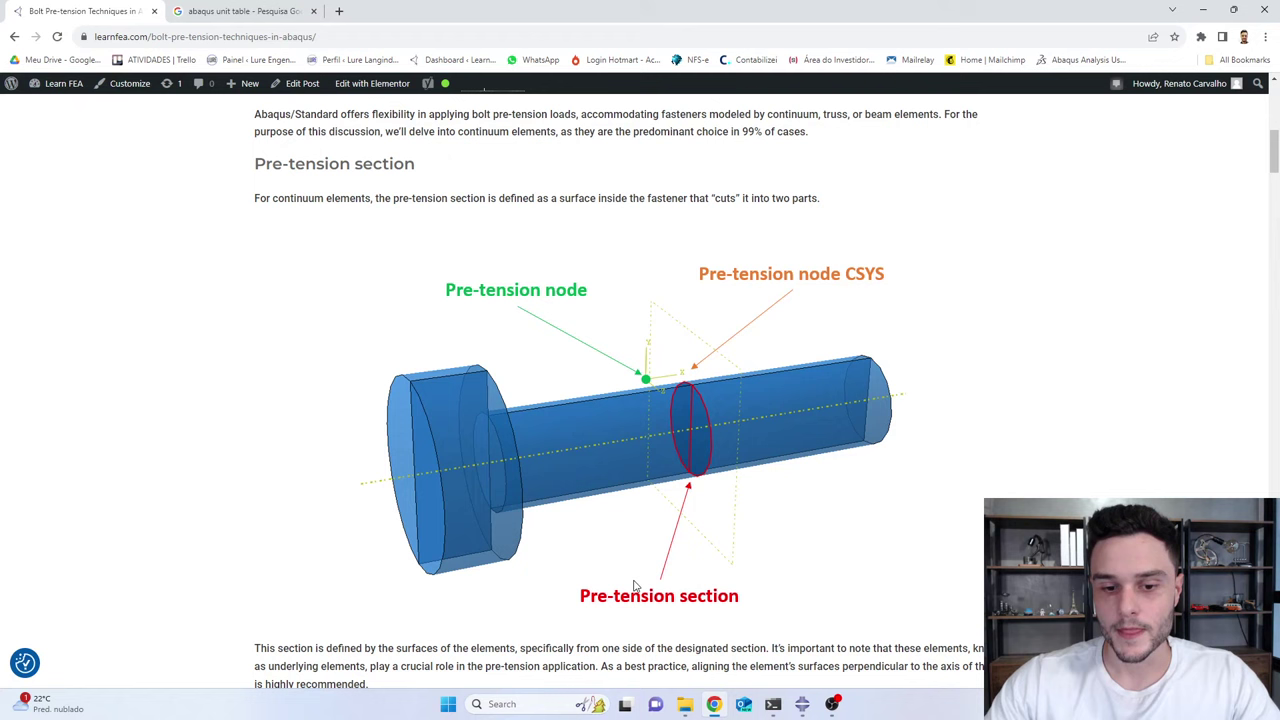
{"action": "left_click_drag", "start_coordinate": [588, 604], "coordinate": [691, 598]}
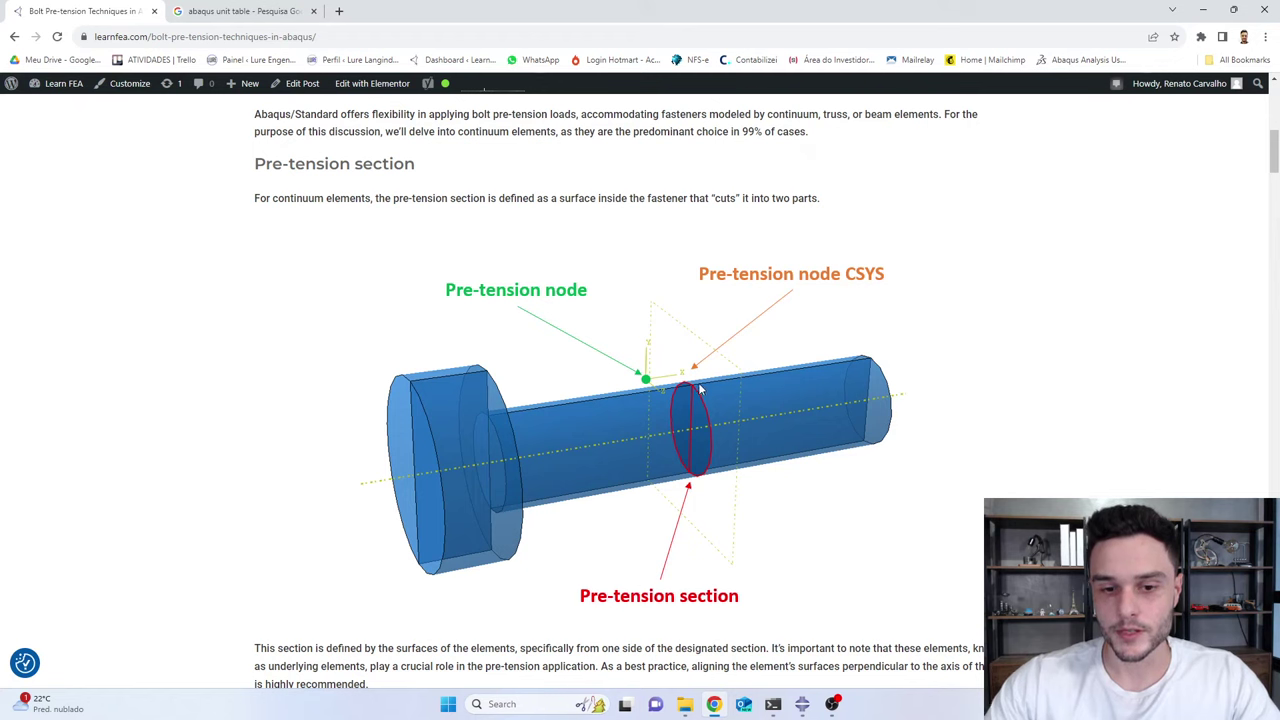
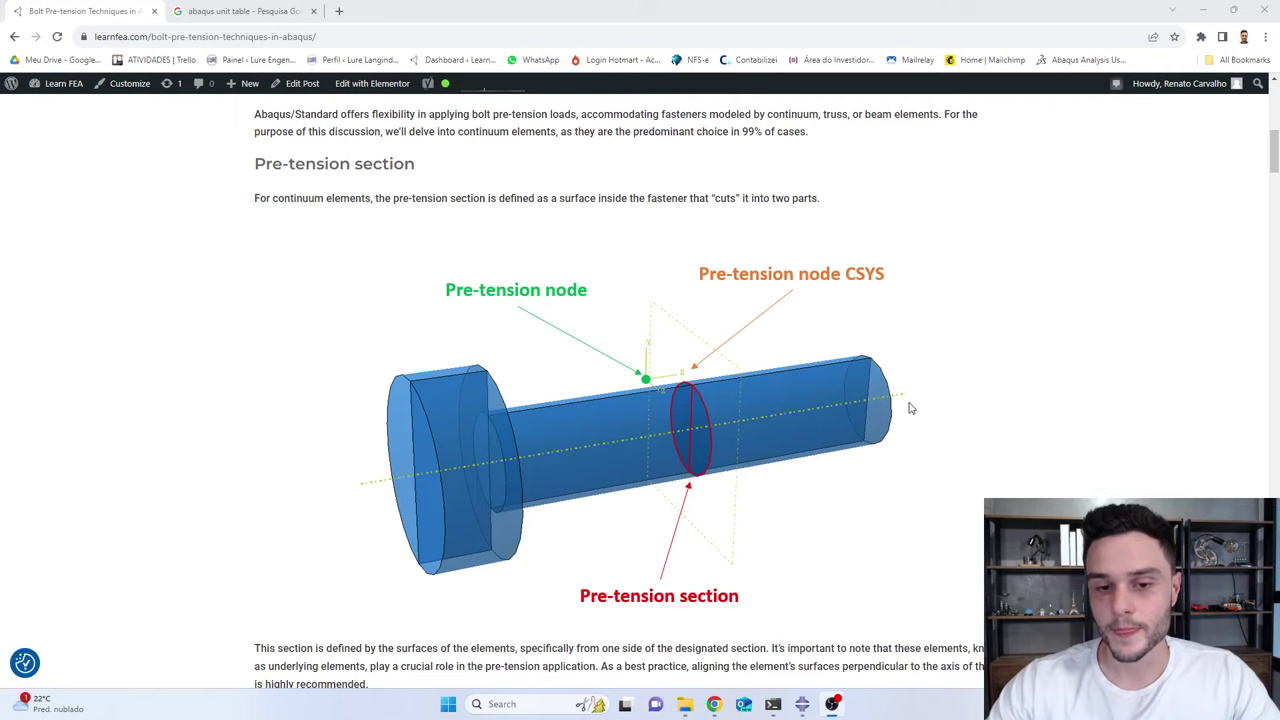
{"action": "scroll", "coordinate": [900, 409], "scroll_direction": "down", "scroll_amount": 2}
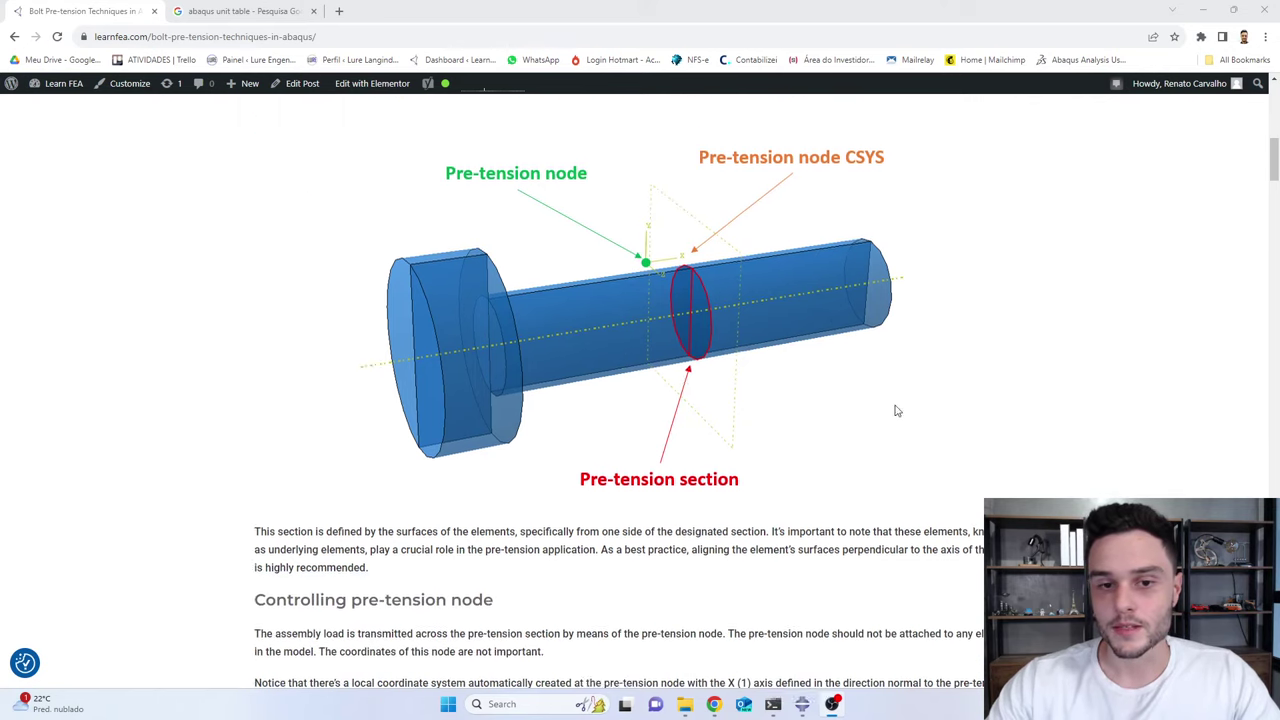
Return to Abaqus/CAE and check the applied force magnitude of the bolt_pretension load
{"action": "key", "text": "alt+Tab"}
{"action": "key", "text": "alt+Tab"}
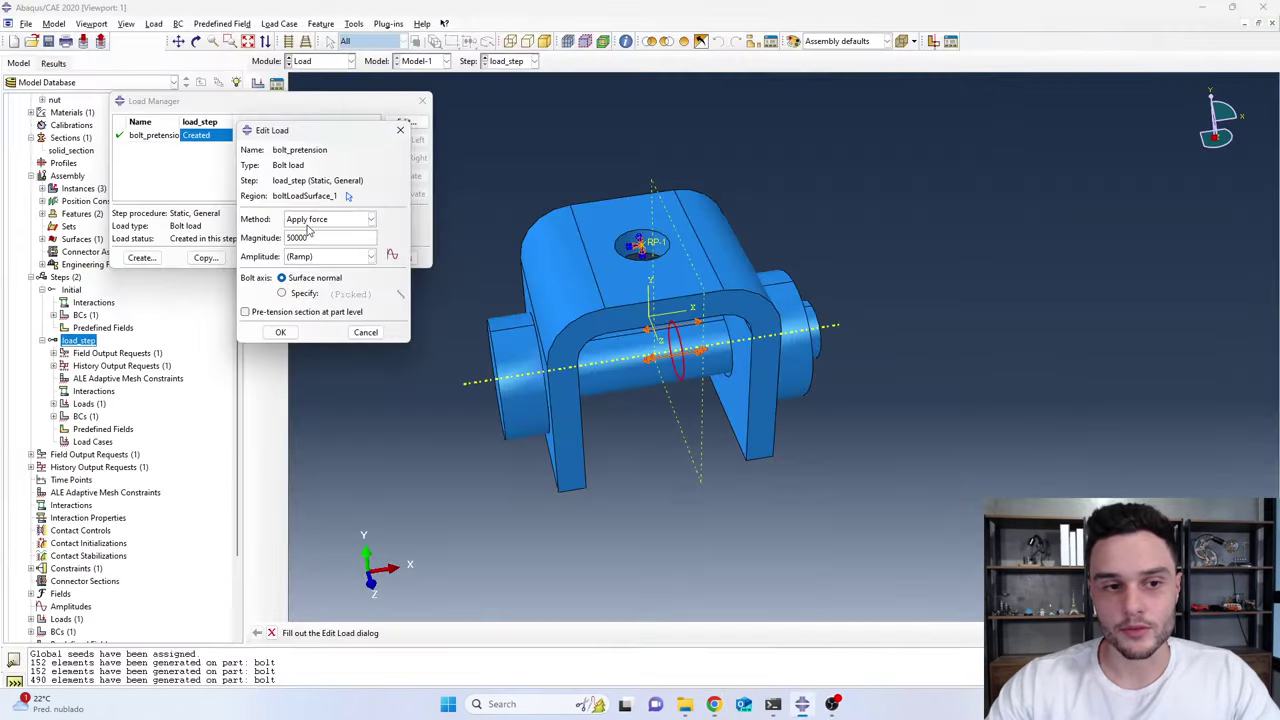
{"action": "left_click_drag", "start_coordinate": [313, 240], "coordinate": [268, 245]}
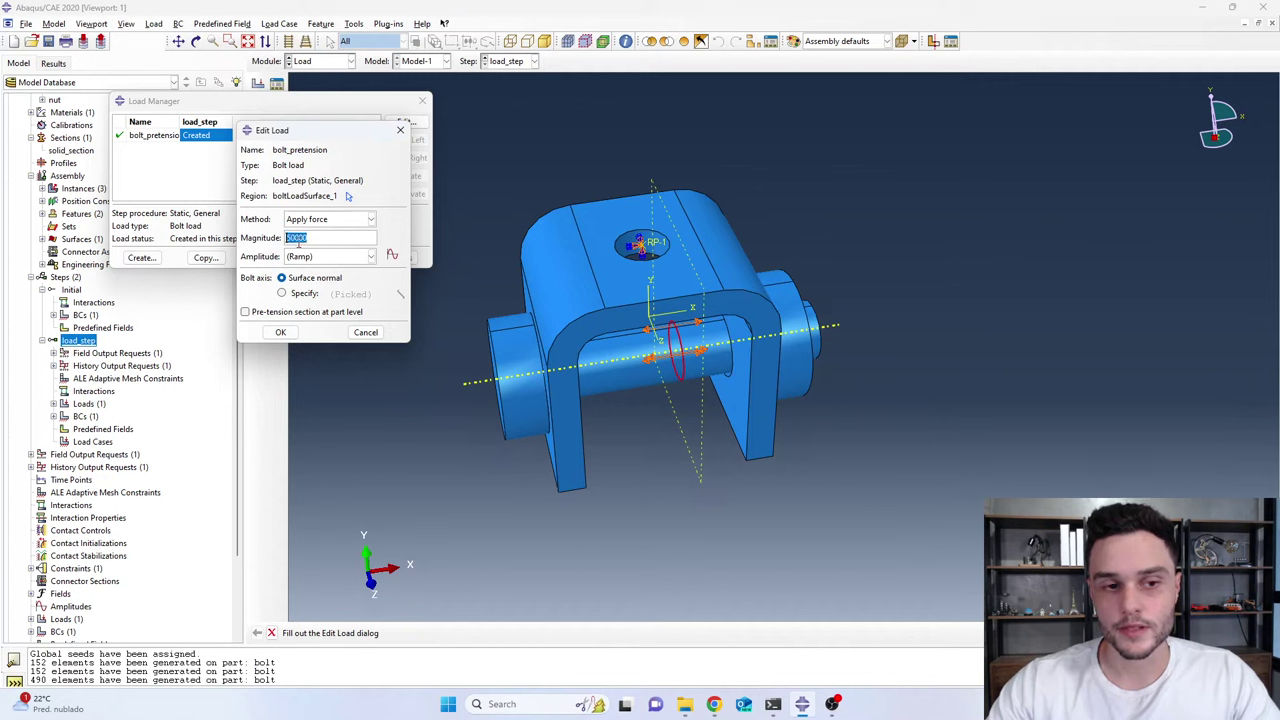
{"action": "left_click", "coordinate": [343, 240]}
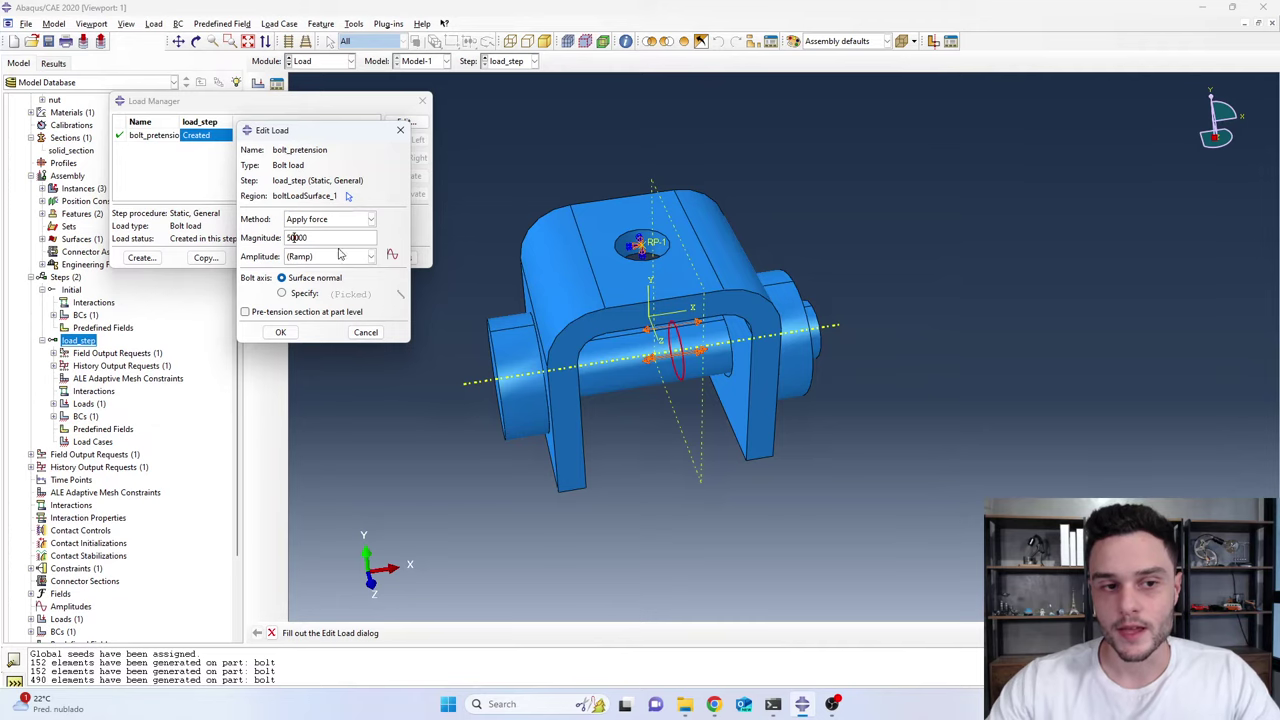
Compare the article's pre-tension node diagram in Chrome with the bolt load in Abaqus/CAE, and close the load definition by accepting it
{"action": "key", "text": "alt+Tab"}
{"action": "scroll", "coordinate": [508, 184], "scroll_direction": "up", "scroll_amount": 1}
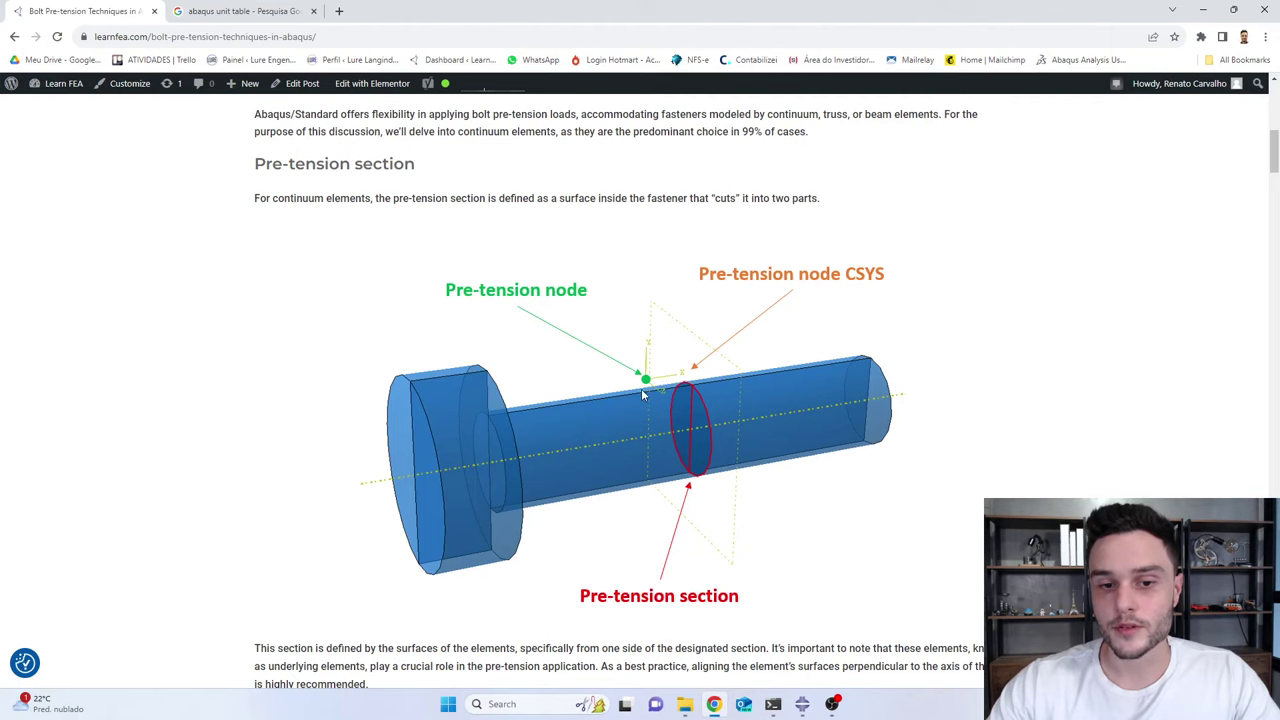
{"action": "key", "text": "alt+Tab"}
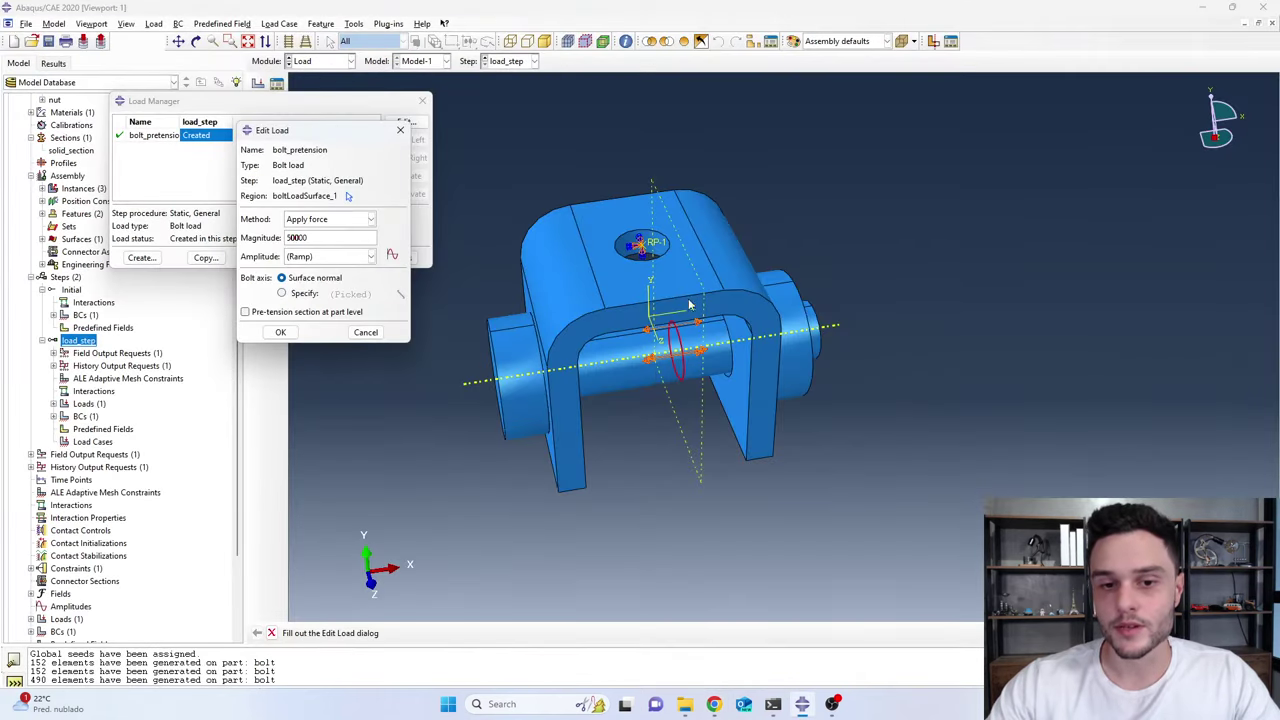
{"action": "left_click_drag", "start_coordinate": [313, 137], "coordinate": [398, 97]}
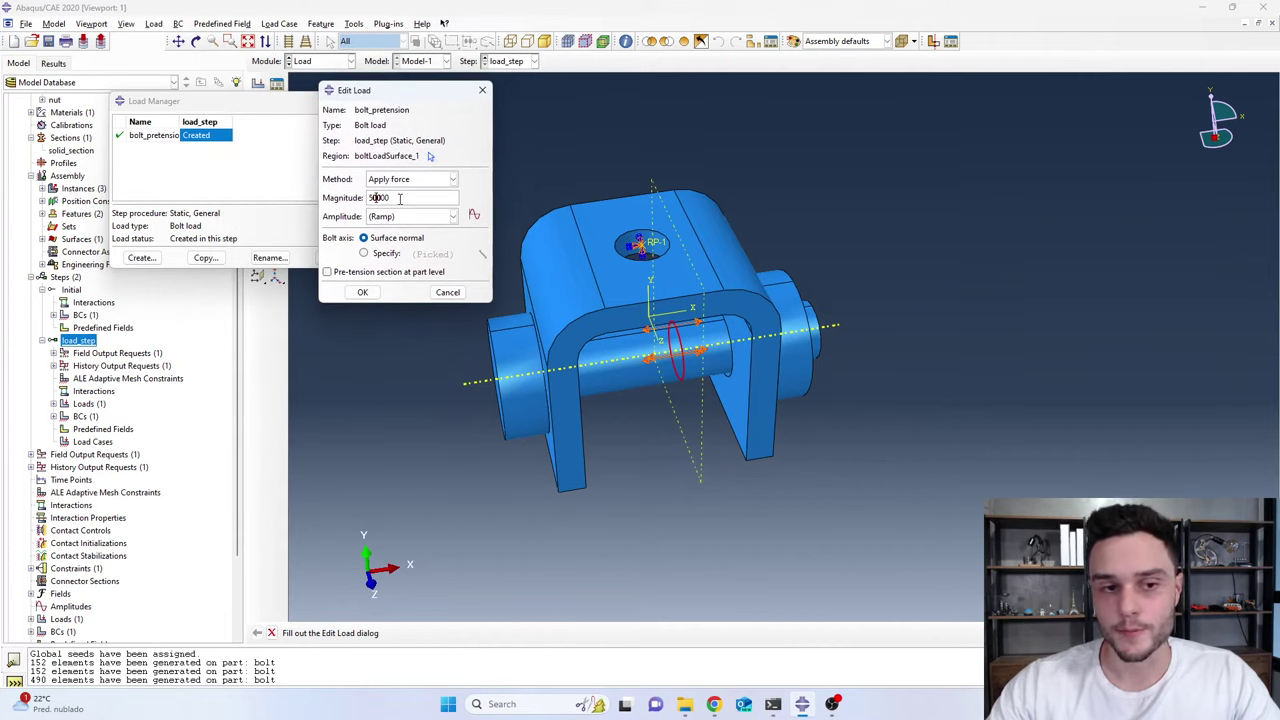
{"action": "key", "text": "alt+Tab"}
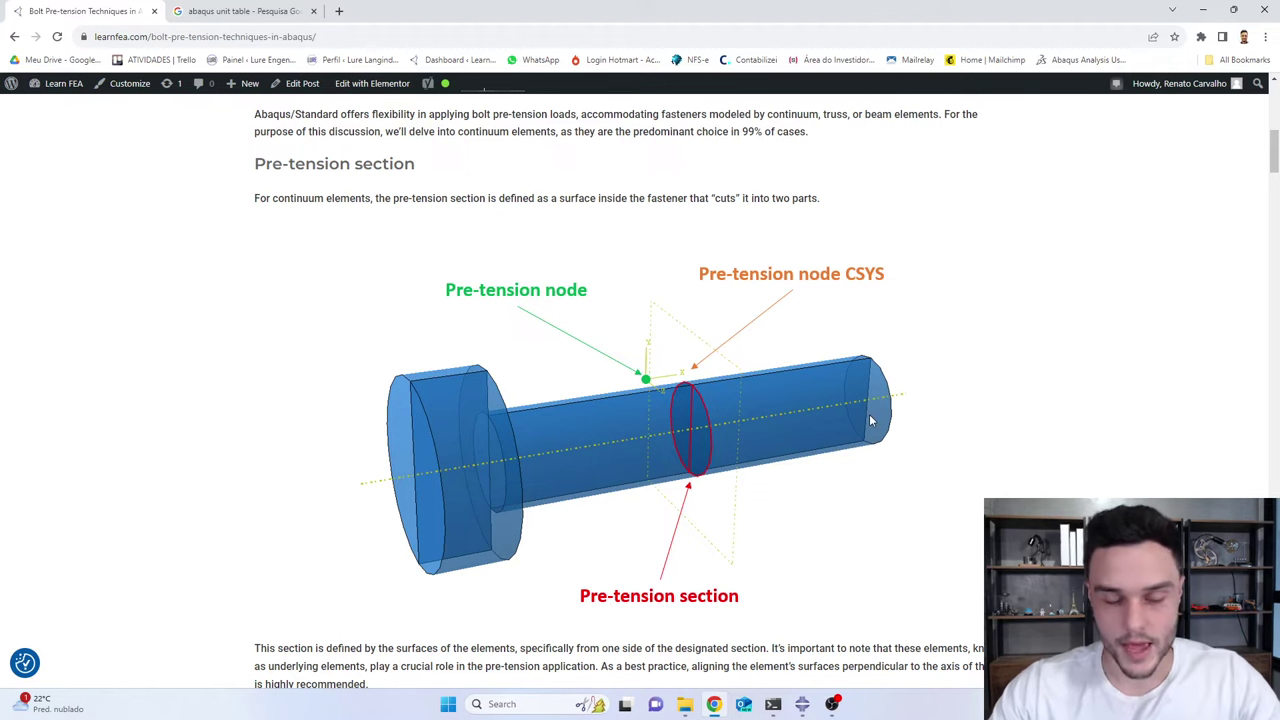
{"action": "key", "text": "alt+Tab"}
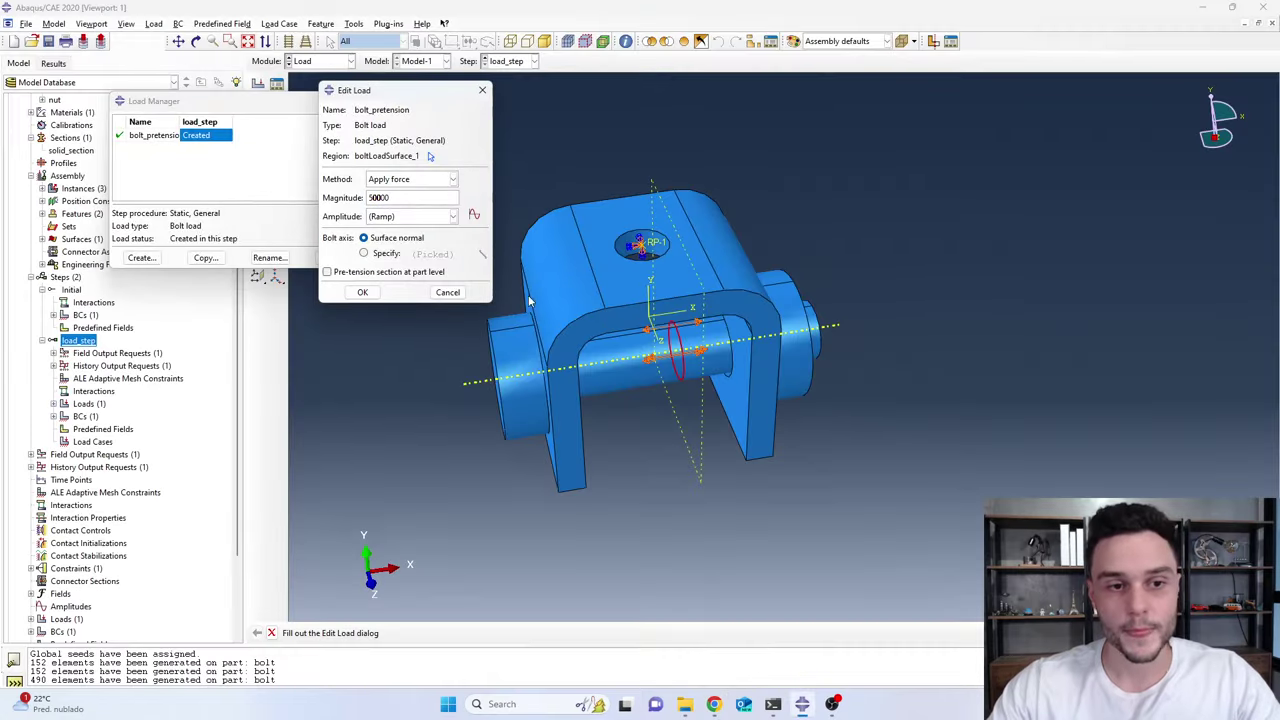
{"action": "left_click", "coordinate": [363, 293]}
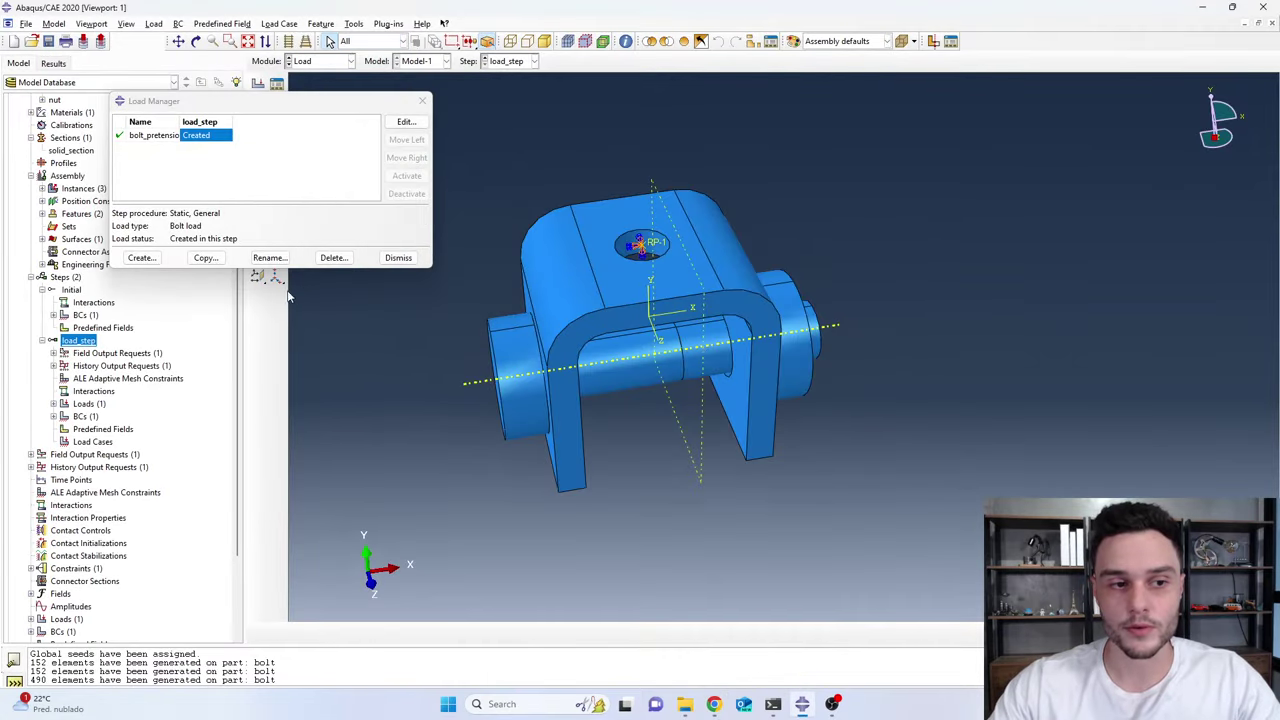
Switch to Chrome and review the article's explanation of the pre-tension technique, underlying elements, load application and bolt animation
{"action": "key", "text": "alt+Tab"}
{"action": "scroll", "coordinate": [459, 343], "scroll_direction": "up", "scroll_amount": 3}
{"action": "scroll", "coordinate": [459, 343], "scroll_direction": "up", "scroll_amount": 3}
{"action": "left_click_drag", "start_coordinate": [315, 207], "coordinate": [417, 318]}
{"action": "scroll", "coordinate": [560, 380], "scroll_direction": "down", "scroll_amount": 3}
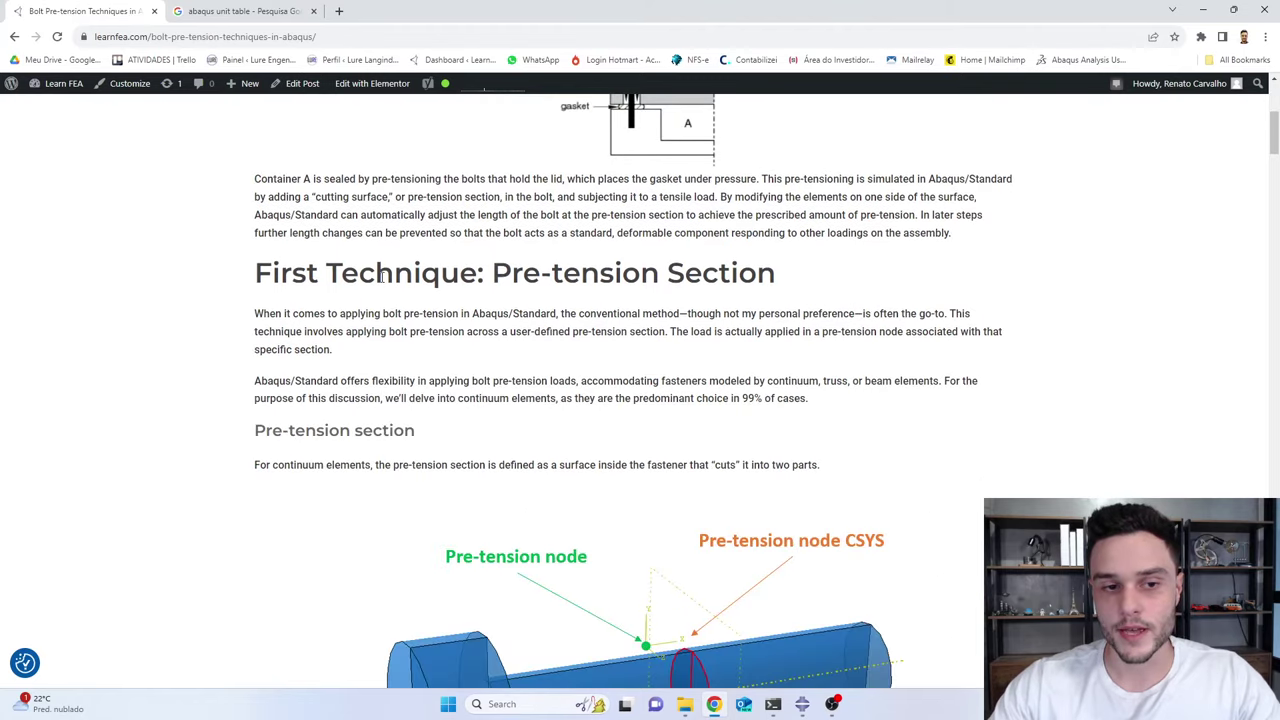
{"action": "scroll", "coordinate": [651, 323], "scroll_direction": "down", "scroll_amount": 9}
{"action": "double_click", "coordinate": [797, 405]}
{"action": "left_click", "coordinate": [797, 405]}
{"action": "scroll", "coordinate": [583, 330], "scroll_direction": "down", "scroll_amount": 3}
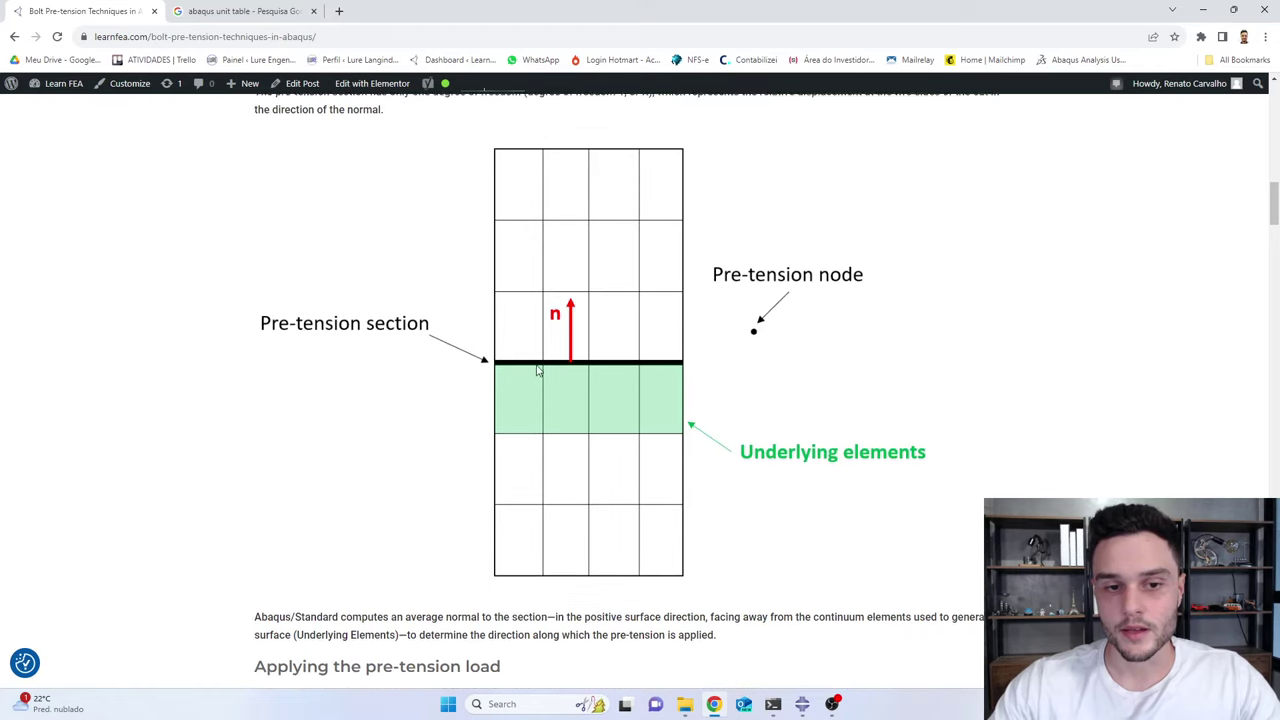
{"action": "scroll", "coordinate": [537, 371], "scroll_direction": "up", "scroll_amount": 1}
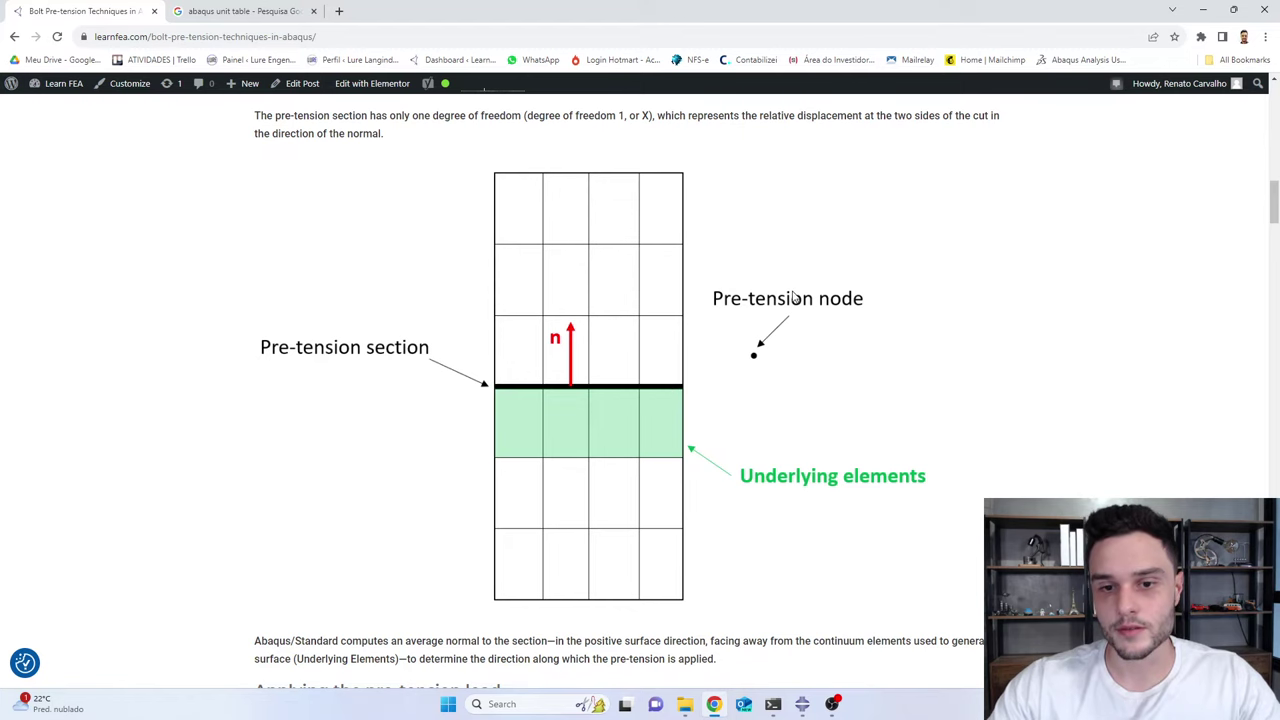
{"action": "scroll", "coordinate": [626, 437], "scroll_direction": "down", "scroll_amount": 4}
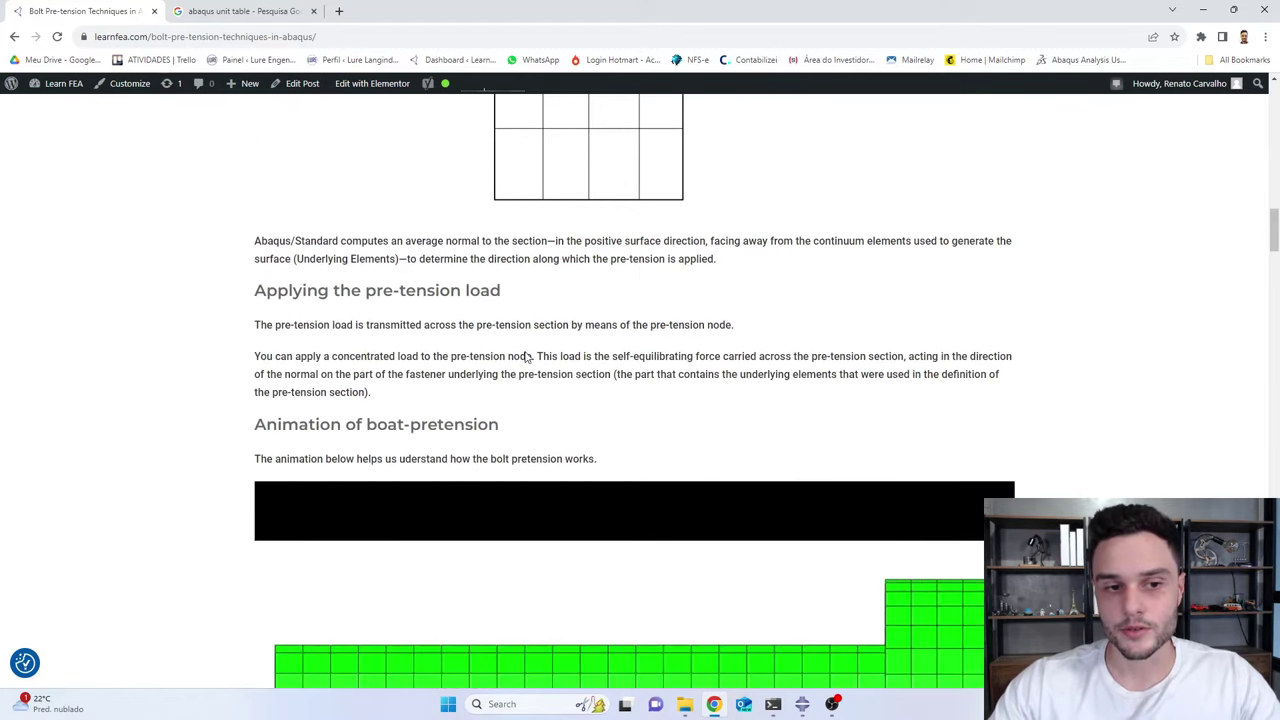
{"action": "scroll", "coordinate": [519, 349], "scroll_direction": "down", "scroll_amount": 3}
{"action": "scroll", "coordinate": [484, 235], "scroll_direction": "down", "scroll_amount": 1}
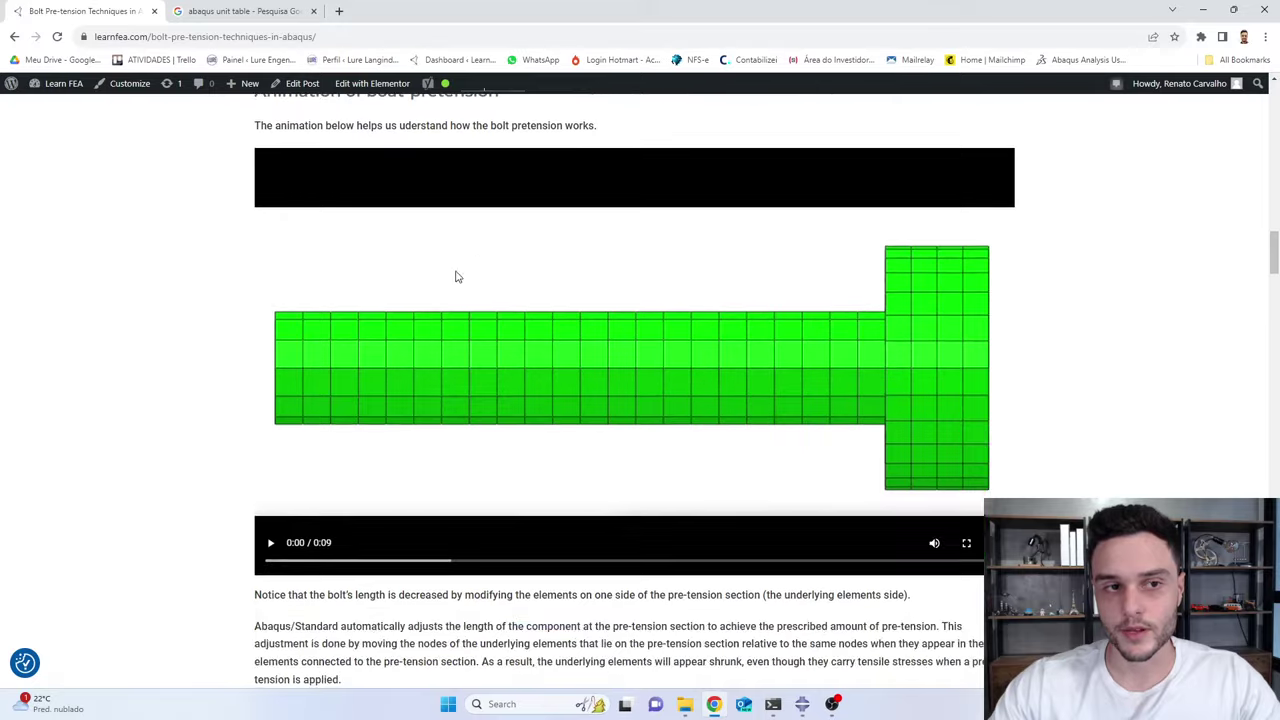
{"action": "scroll", "coordinate": [465, 261], "scroll_direction": "up", "scroll_amount": 6}
Switch back to Abaqus/CAE, close the load manager and examine the assembly
{"action": "key", "text": "alt+Tab"}
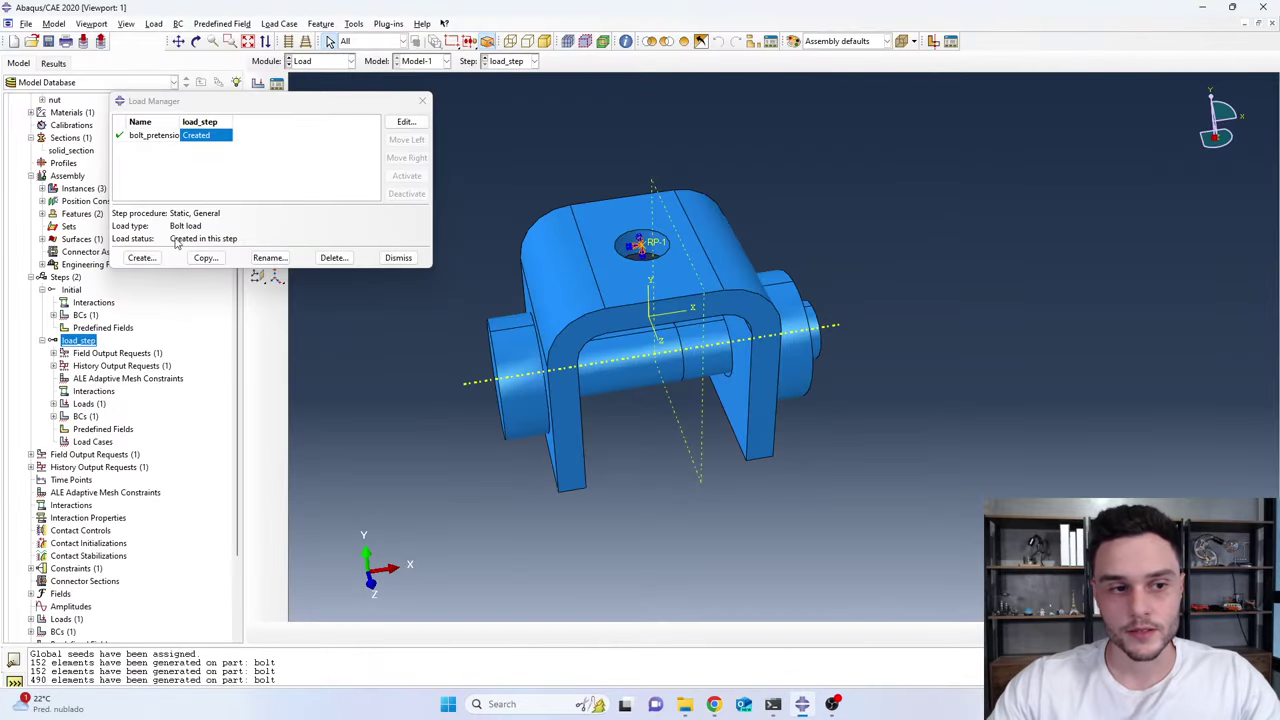
{"action": "left_click", "coordinate": [422, 100]}
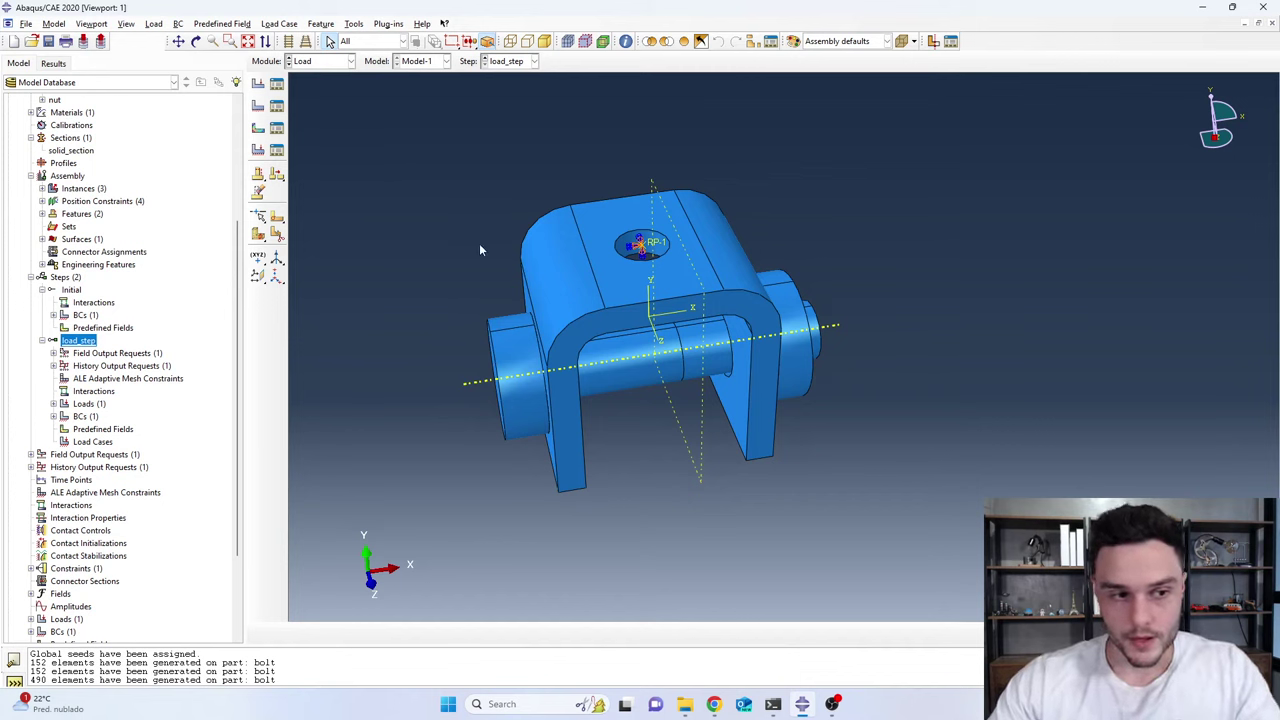
{"action": "left_click_drag", "start_coordinate": [507, 281], "coordinate": [702, 269], "text": "ctrl+alt"}
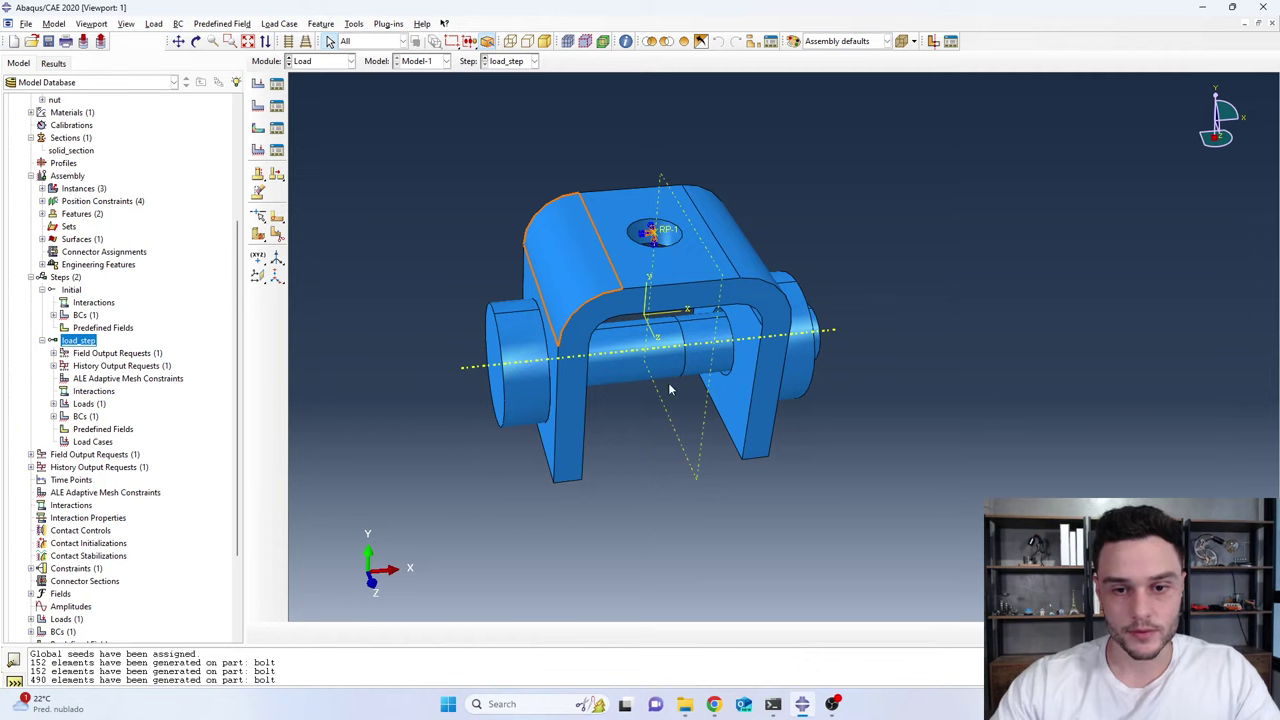
Reopen the bolt part's mesh from the model tree and examine the elements along the shank and head
{"action": "scroll", "coordinate": [145, 365], "scroll_direction": "up", "scroll_amount": 2}
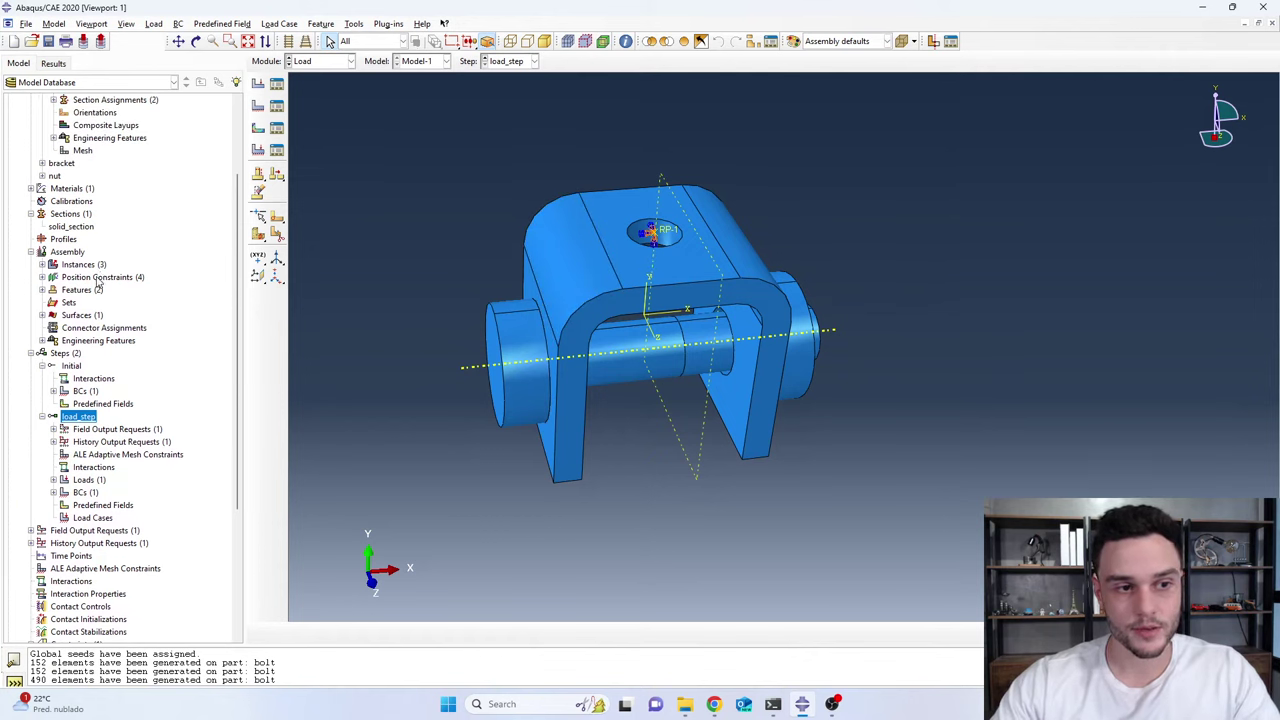
{"action": "scroll", "coordinate": [98, 283], "scroll_direction": "up", "scroll_amount": 2}
{"action": "scroll", "coordinate": [98, 285], "scroll_direction": "up", "scroll_amount": 1}
{"action": "scroll", "coordinate": [97, 285], "scroll_direction": "down", "scroll_amount": 3}
{"action": "scroll", "coordinate": [96, 281], "scroll_direction": "up", "scroll_amount": 3}
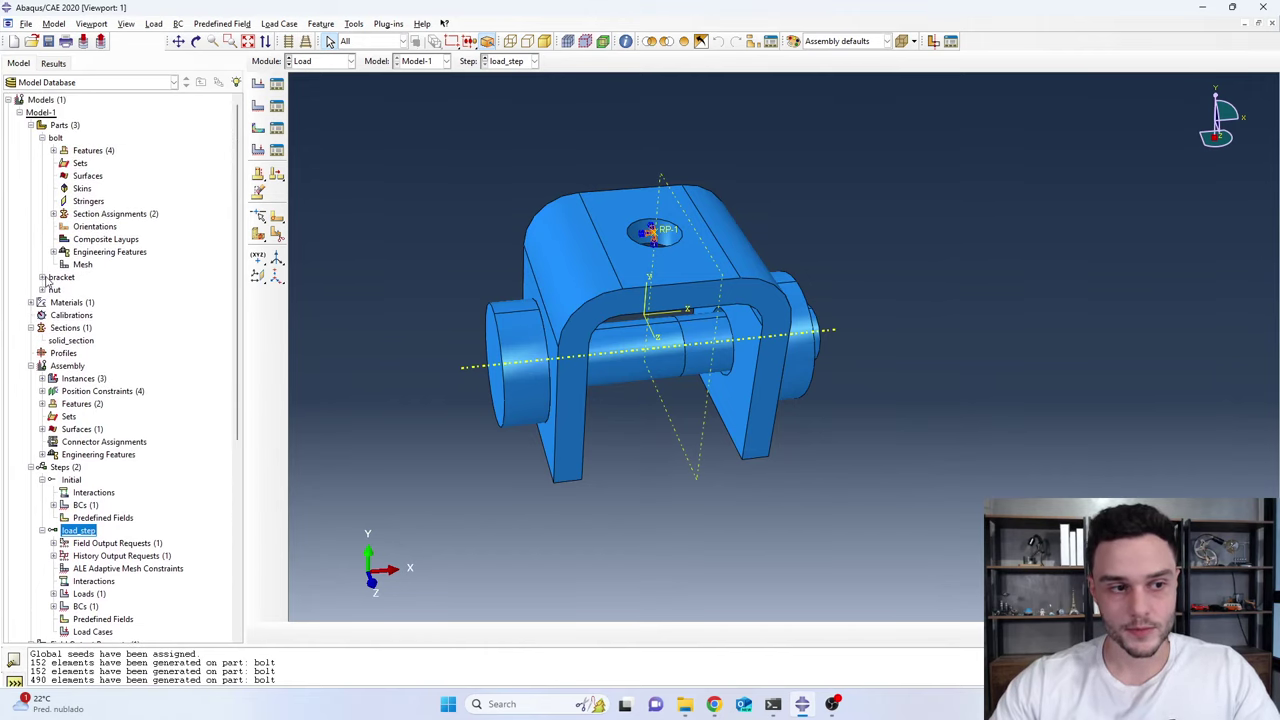
{"action": "double_click", "coordinate": [81, 265]}
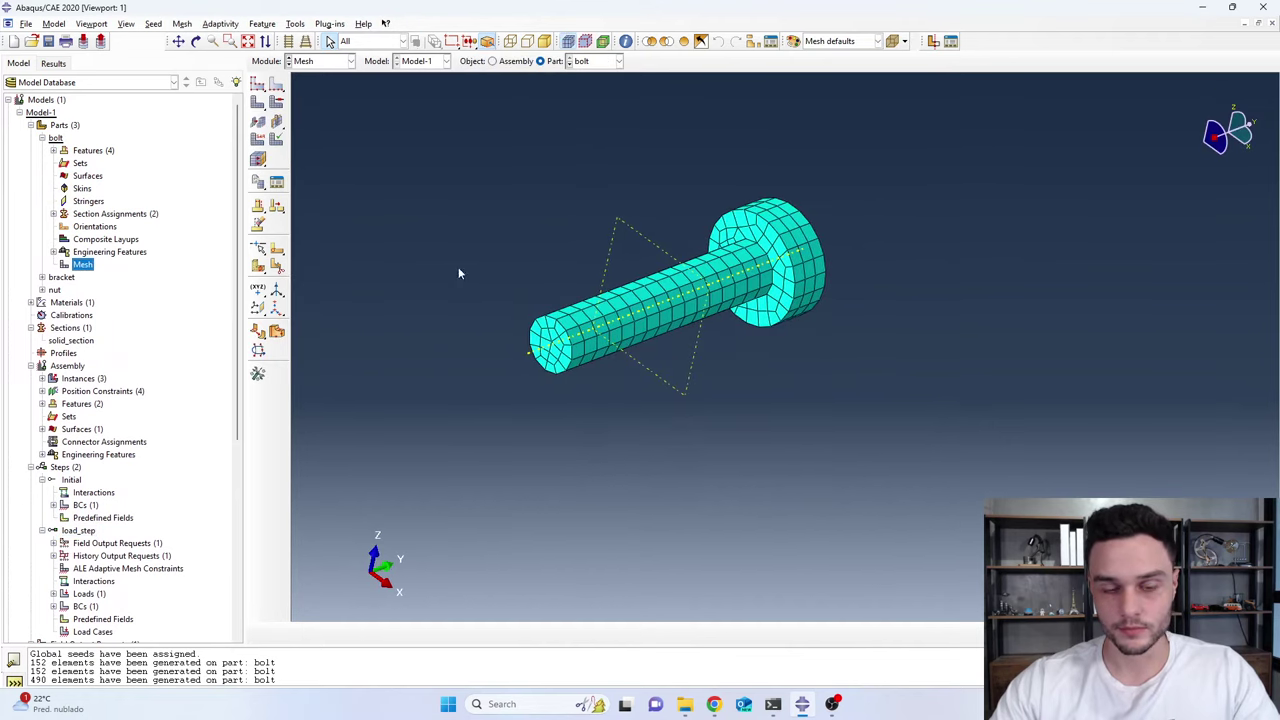
{"action": "left_click_drag", "start_coordinate": [770, 273], "coordinate": [700, 250], "text": "ctrl+alt"}
{"action": "scroll", "coordinate": [757, 280], "scroll_direction": "up", "scroll_amount": 2}
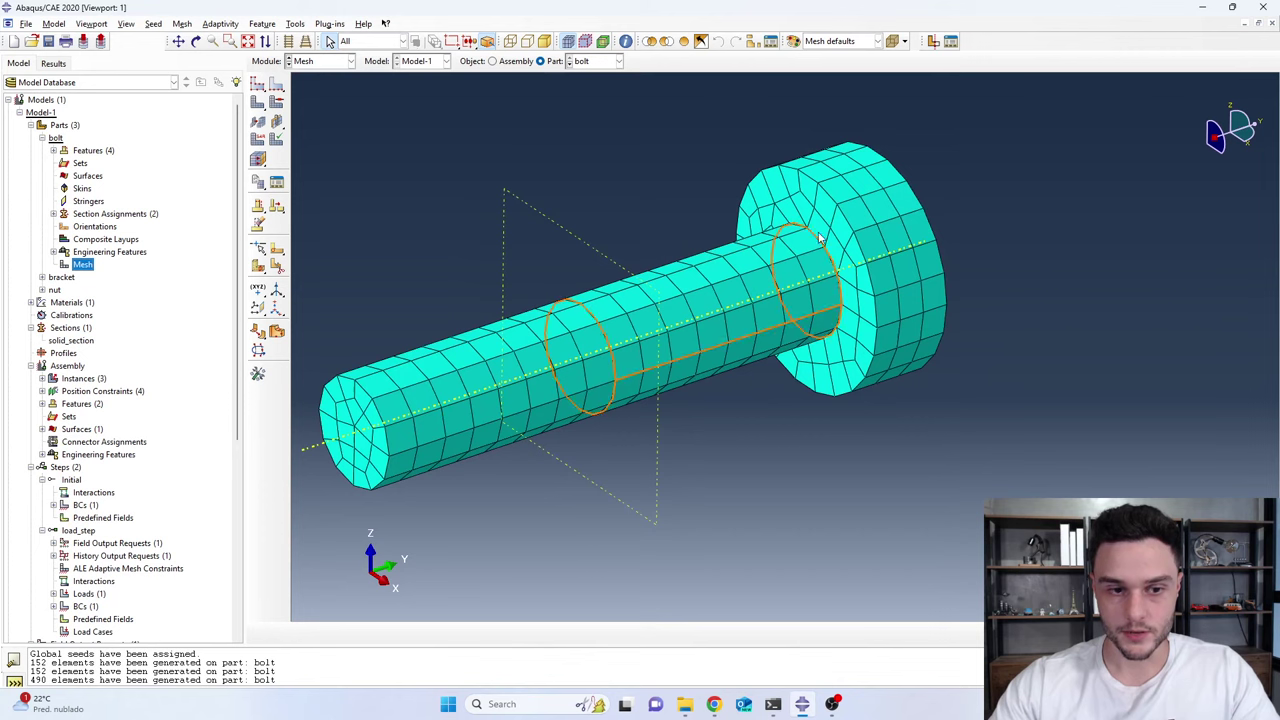
Create a full-analysis job named bolt_pretension_section for Model-1 with the default job settings
{"action": "scroll", "coordinate": [781, 276], "scroll_direction": "down", "scroll_amount": 2}
{"action": "left_click", "coordinate": [303, 62]}
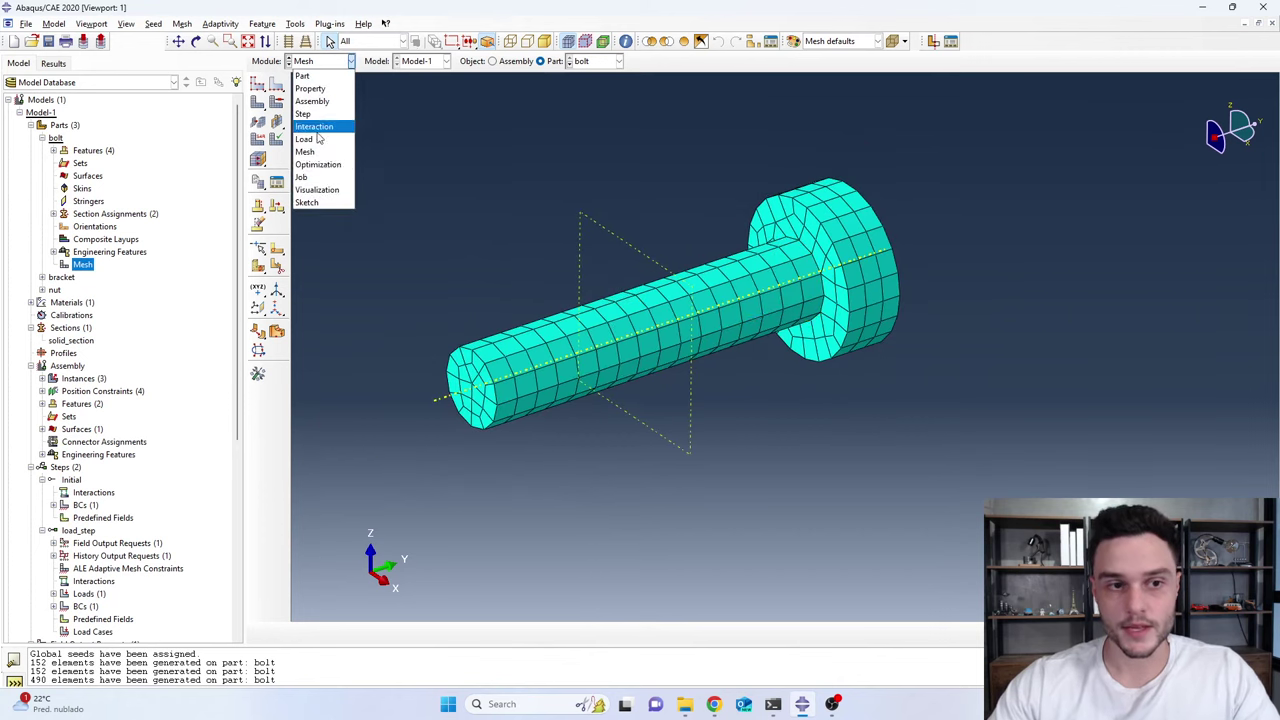
{"action": "left_click", "coordinate": [313, 177]}
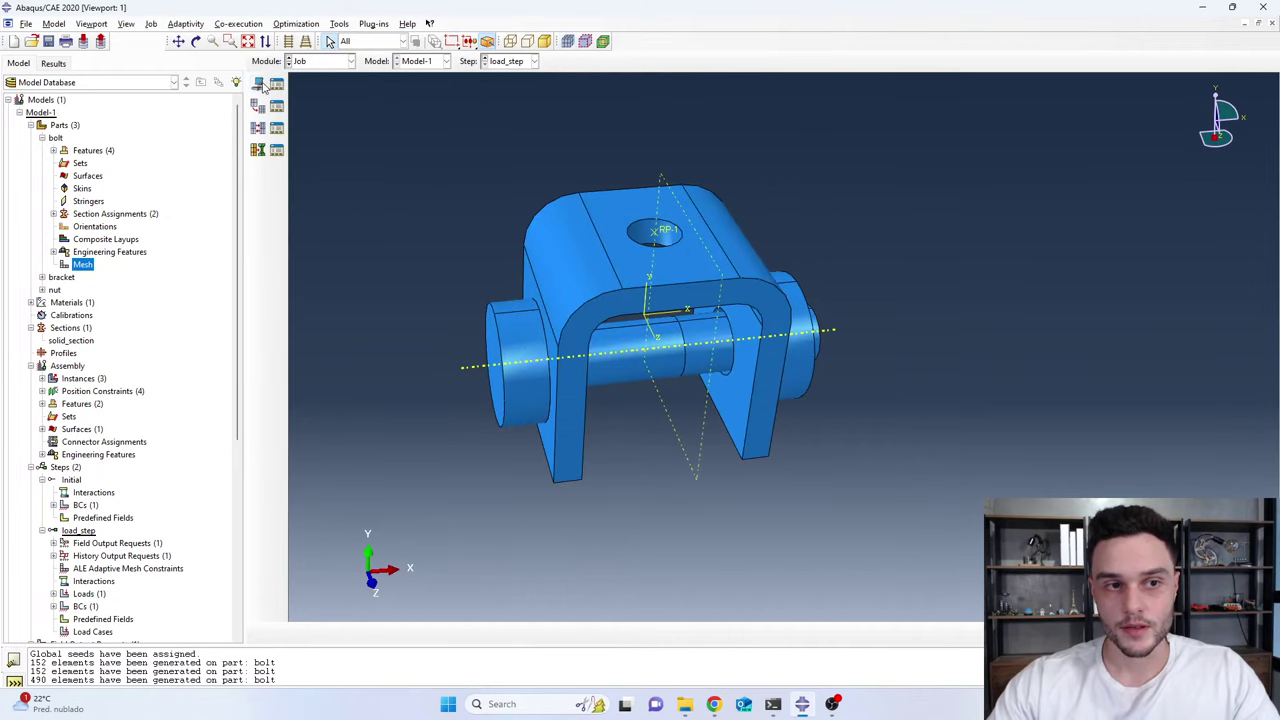
{"action": "left_click", "coordinate": [259, 85]}
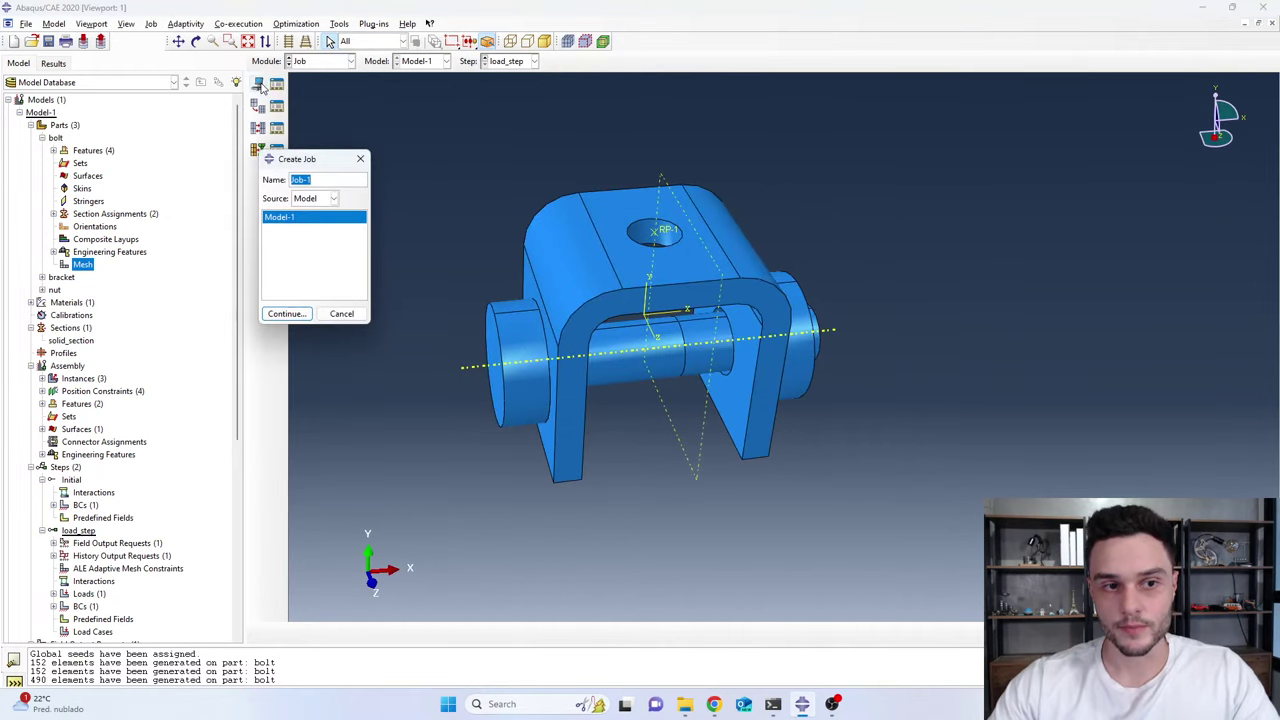
{"action": "type", "text": "bolt"}
{"action": "type", "text": "_pretension"}
{"action": "type", "text": "_section"}
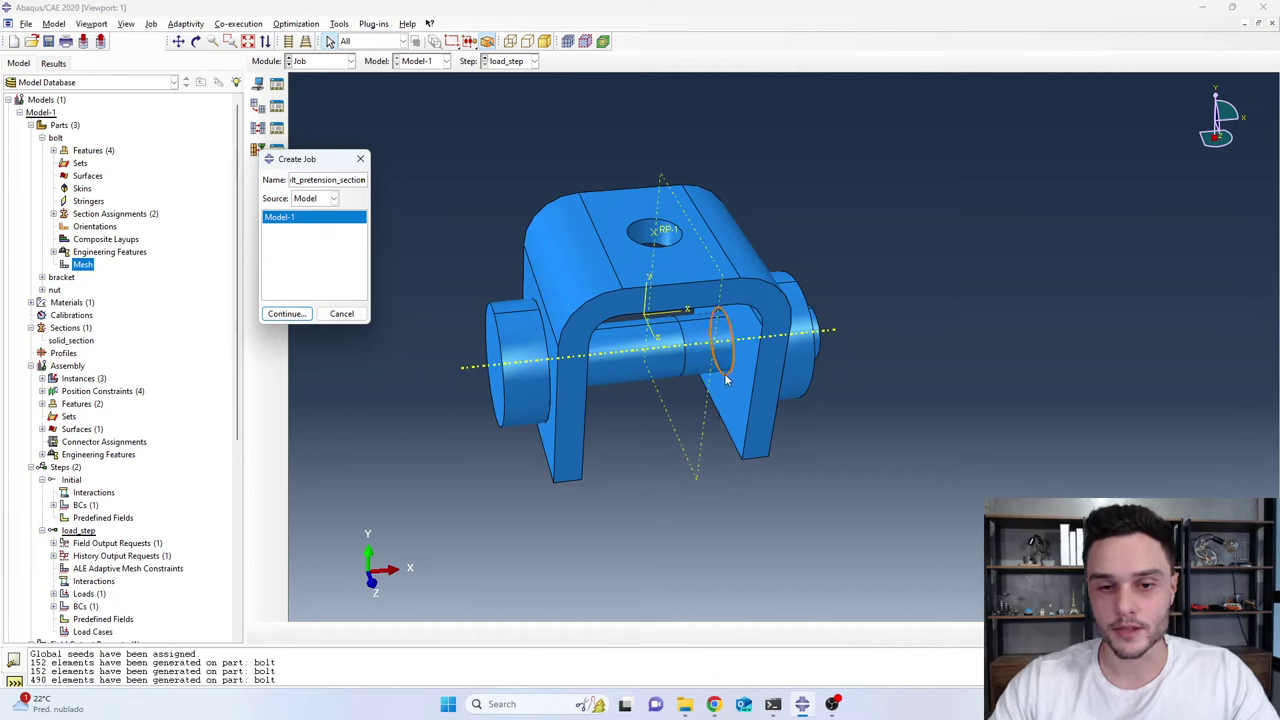
{"action": "left_click_drag", "start_coordinate": [305, 159], "coordinate": [341, 103]}
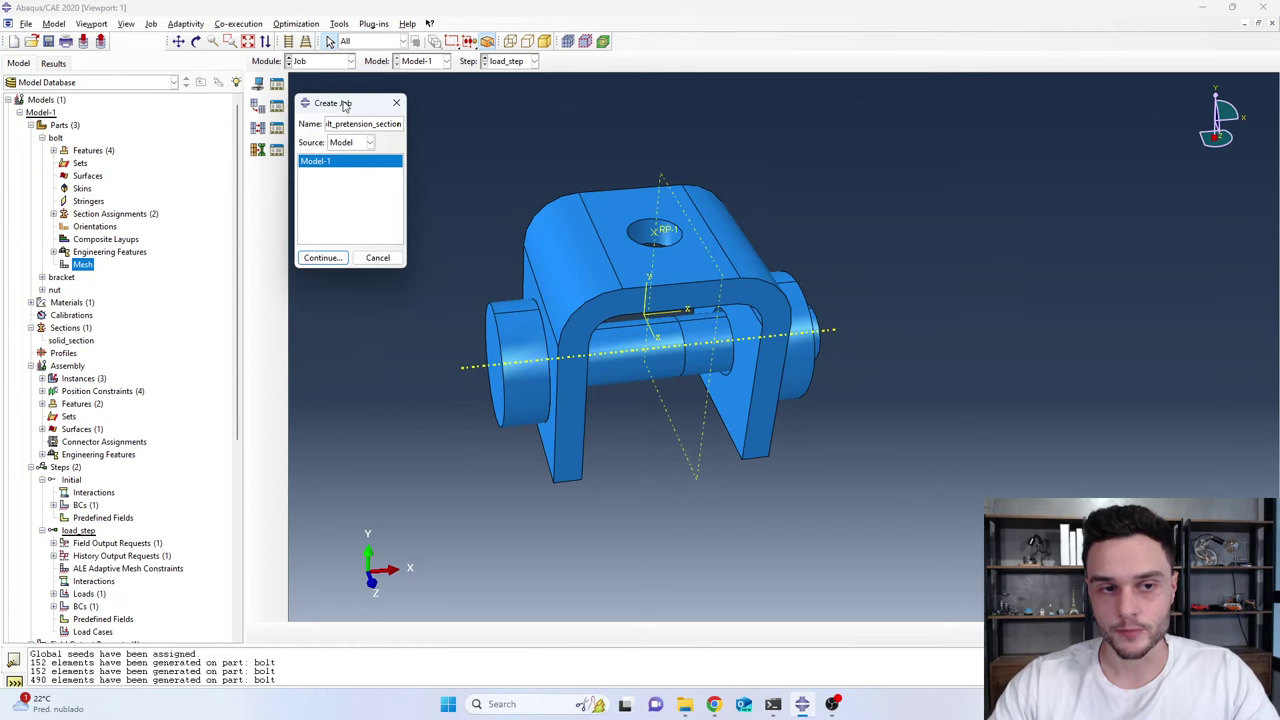
{"action": "left_click", "coordinate": [333, 257]}
{"action": "left_click_drag", "start_coordinate": [315, 188], "coordinate": [341, 63]}
{"action": "left_click", "coordinate": [277, 382]}
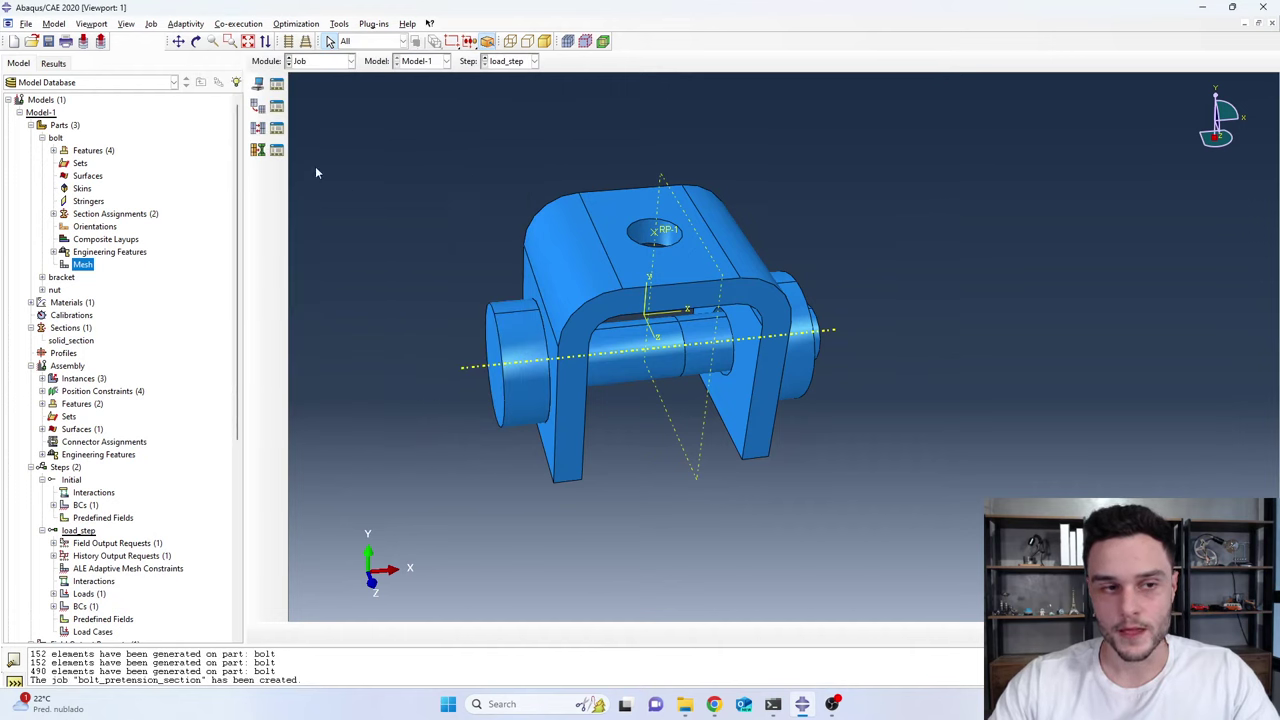
Submit the bolt_pretension_section job for analysis and open its monitor, enlarging the window and its increment table
{"action": "left_click", "coordinate": [276, 85]}
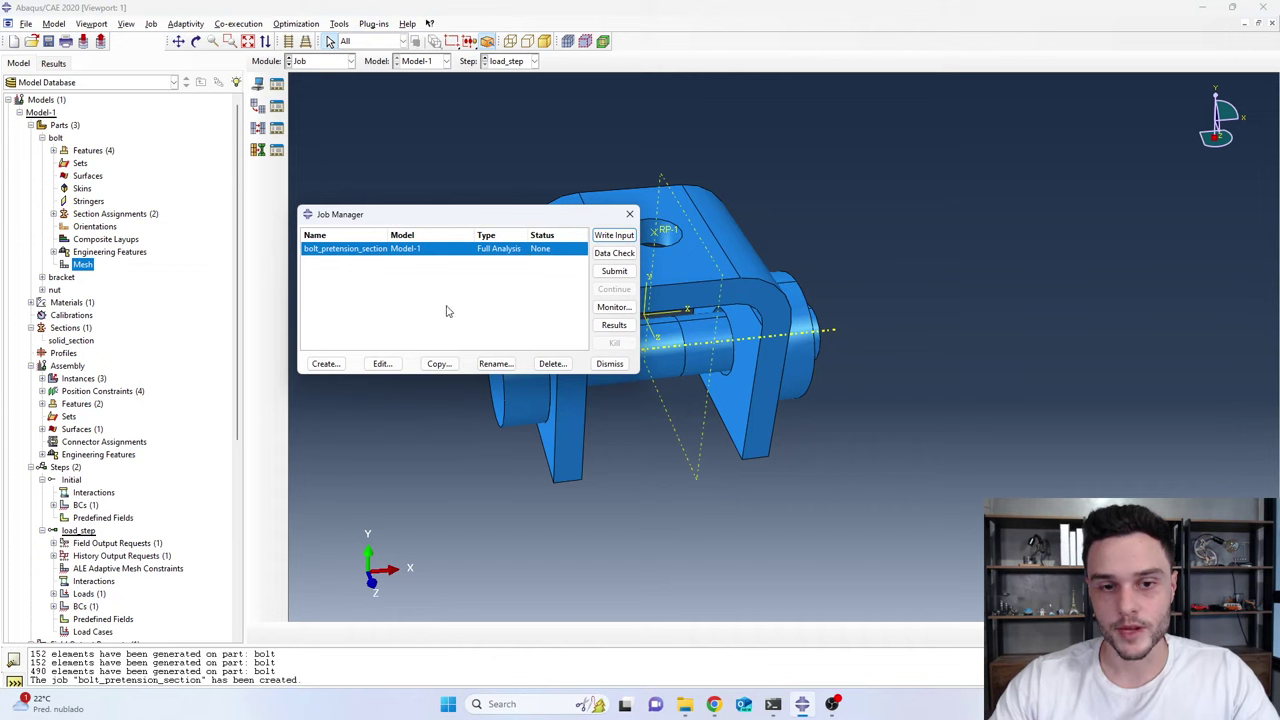
{"action": "left_click", "coordinate": [617, 272]}
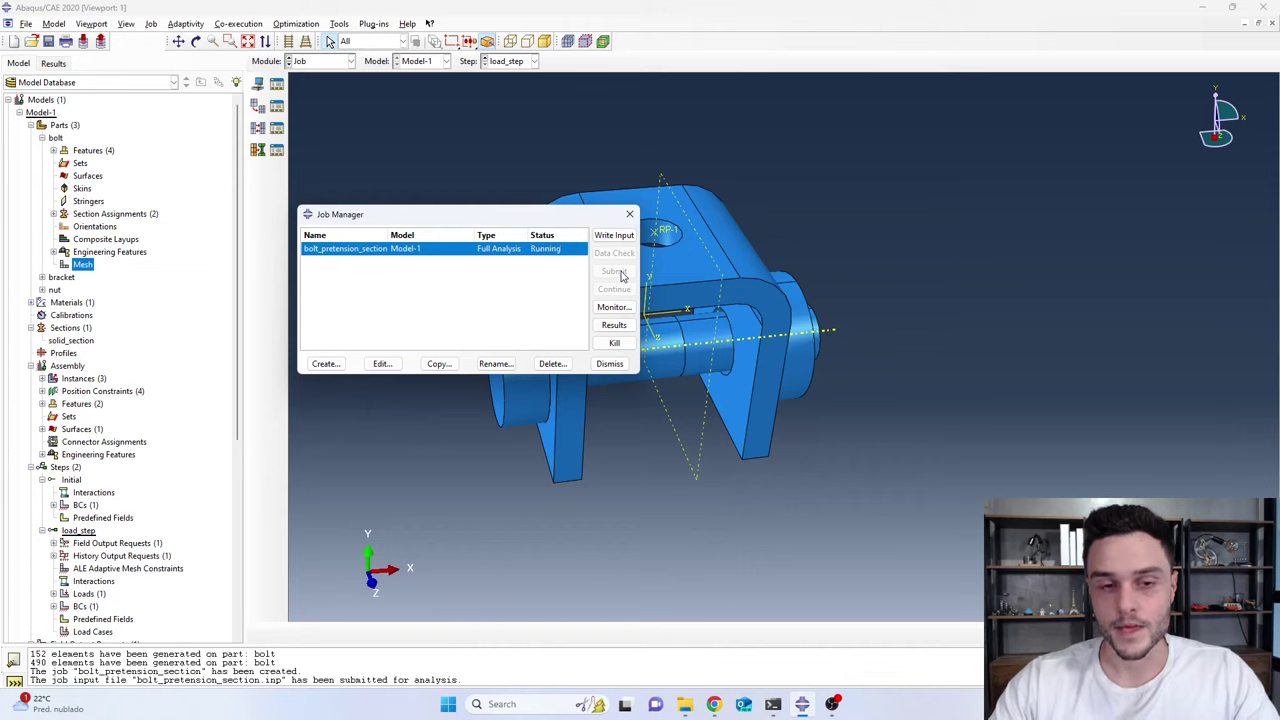
{"action": "left_click", "coordinate": [613, 307]}
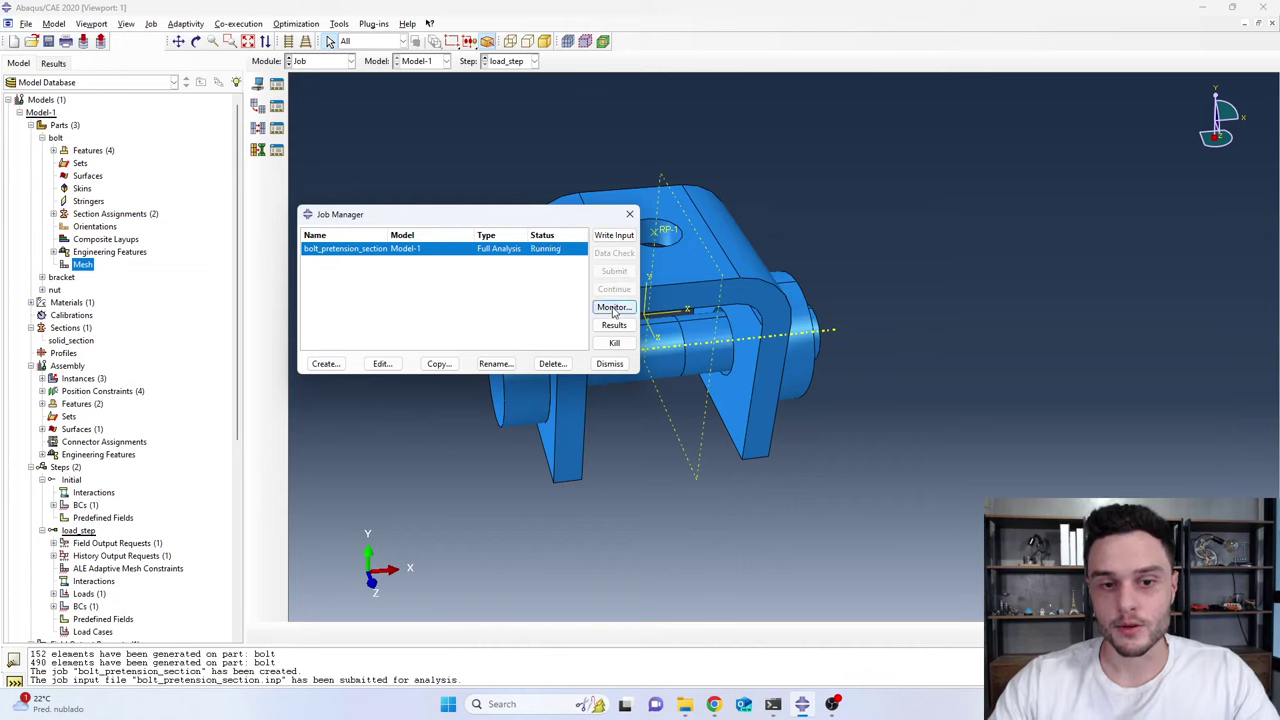
{"action": "left_click_drag", "start_coordinate": [284, 85], "coordinate": [453, 40]}
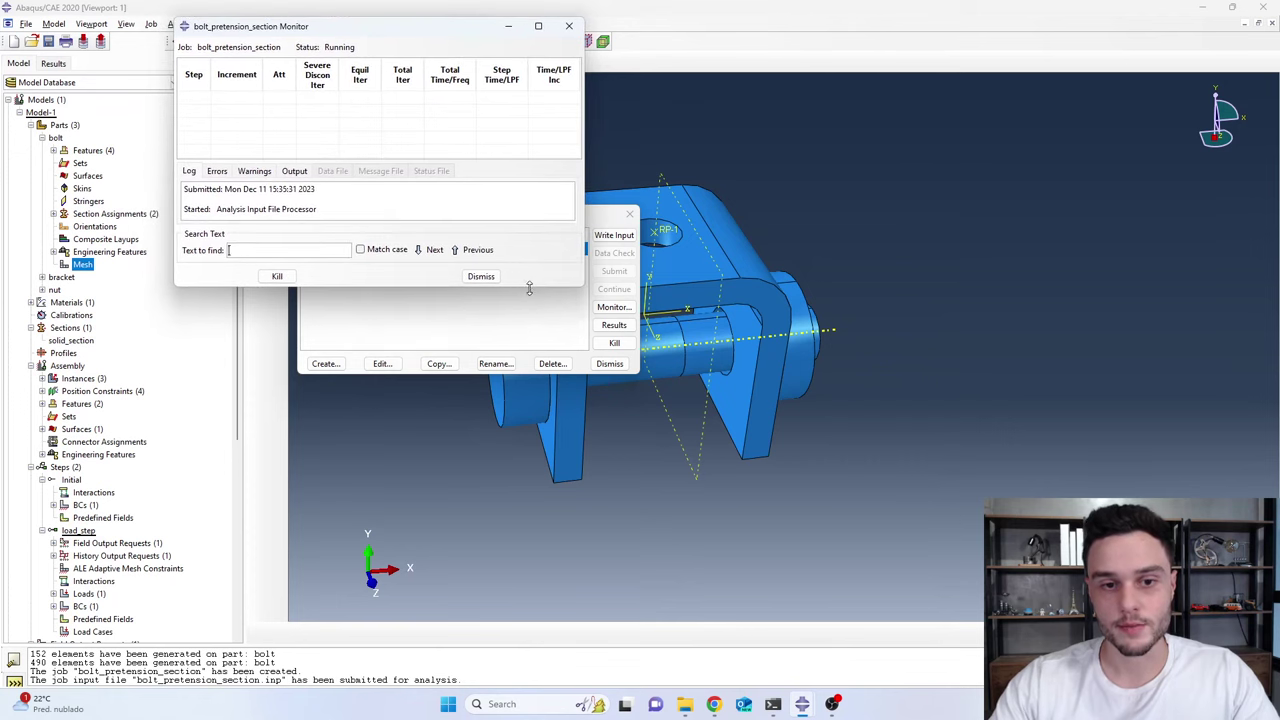
{"action": "left_click_drag", "start_coordinate": [529, 288], "coordinate": [529, 455]}
{"action": "left_click_drag", "start_coordinate": [584, 160], "coordinate": [903, 160]}
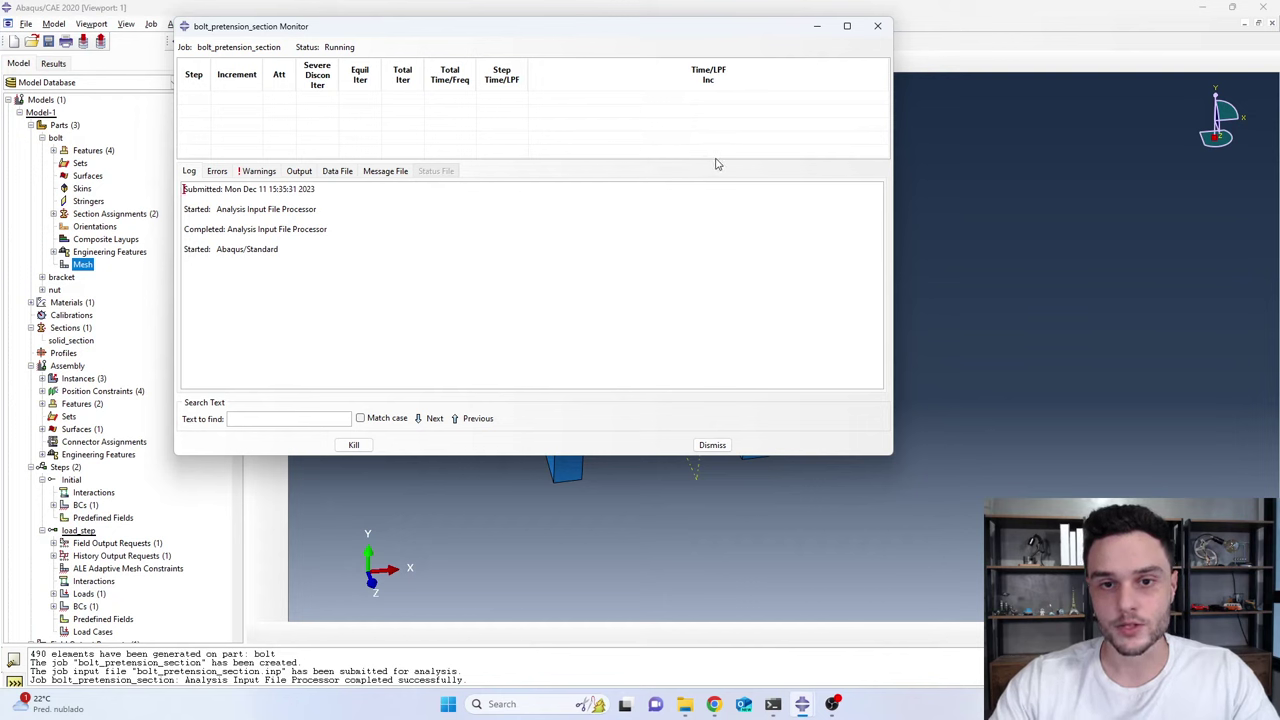
{"action": "left_click_drag", "start_coordinate": [717, 160], "coordinate": [711, 247]}
{"action": "left_click_drag", "start_coordinate": [583, 34], "coordinate": [804, 84]}
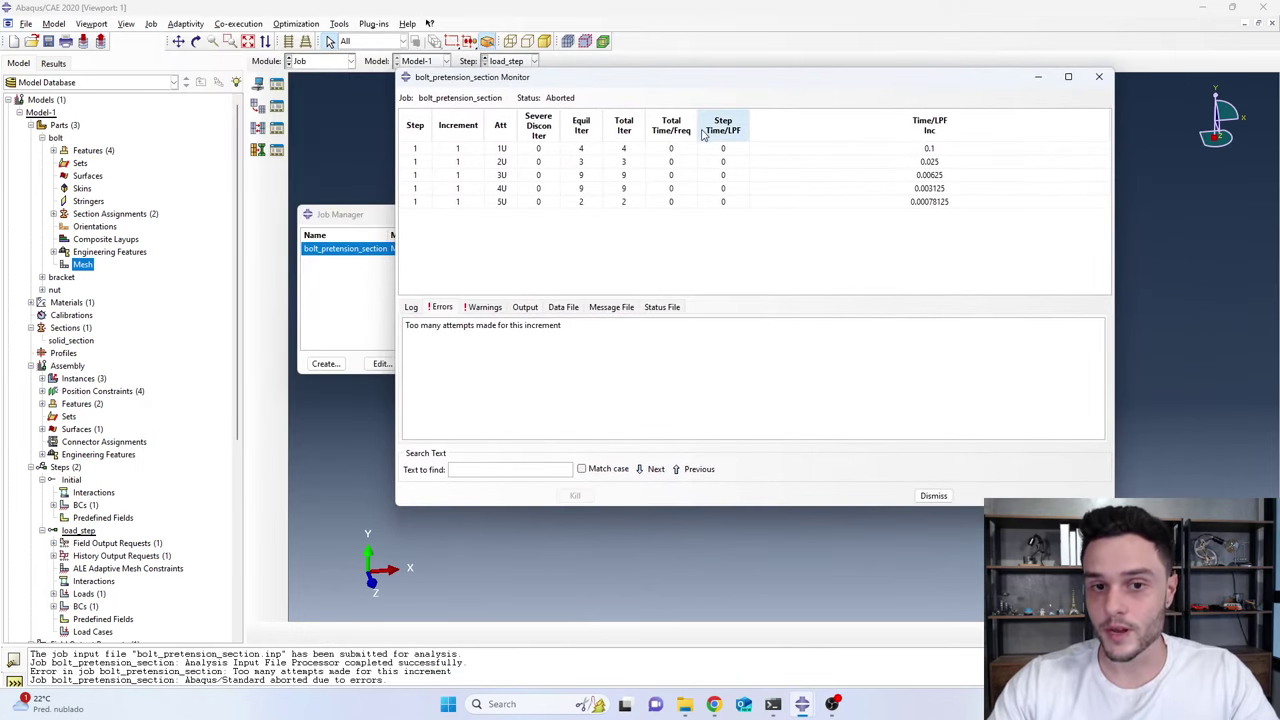
Review the job's increment attempts and error report, and close the monitor and the job manager
{"action": "left_click", "coordinate": [506, 151]}
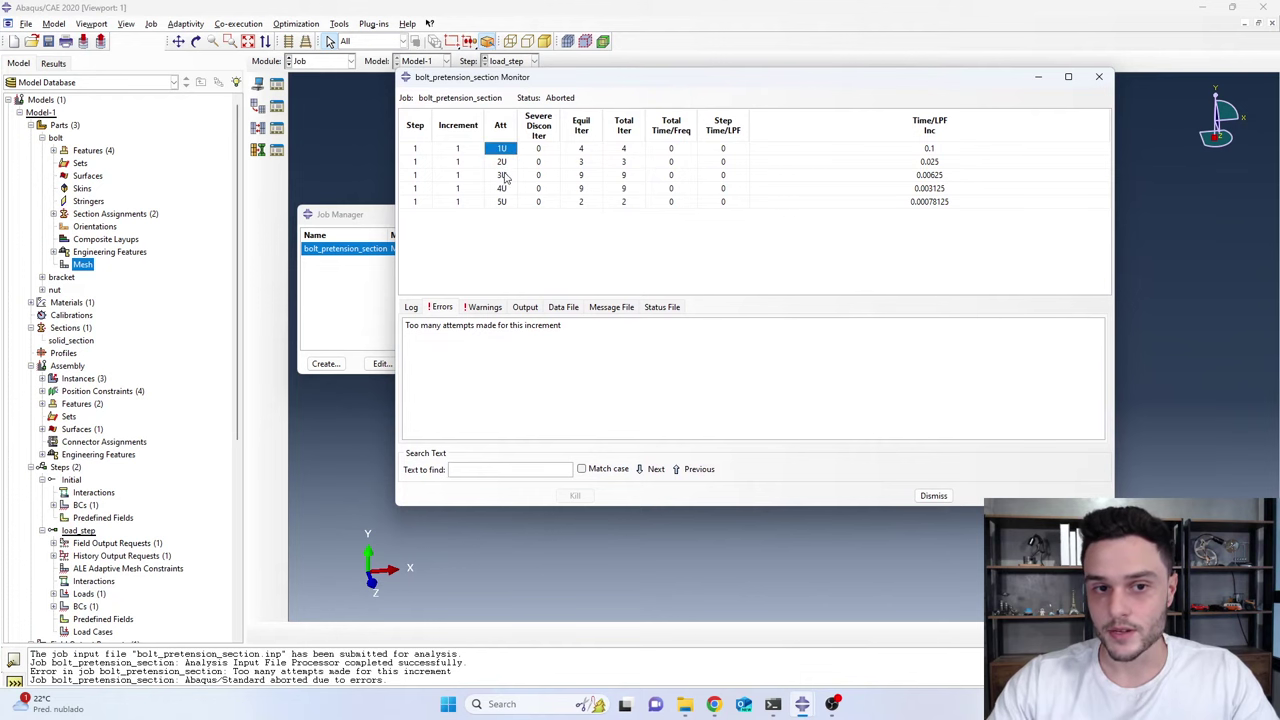
{"action": "left_click", "coordinate": [505, 205], "text": "shift"}
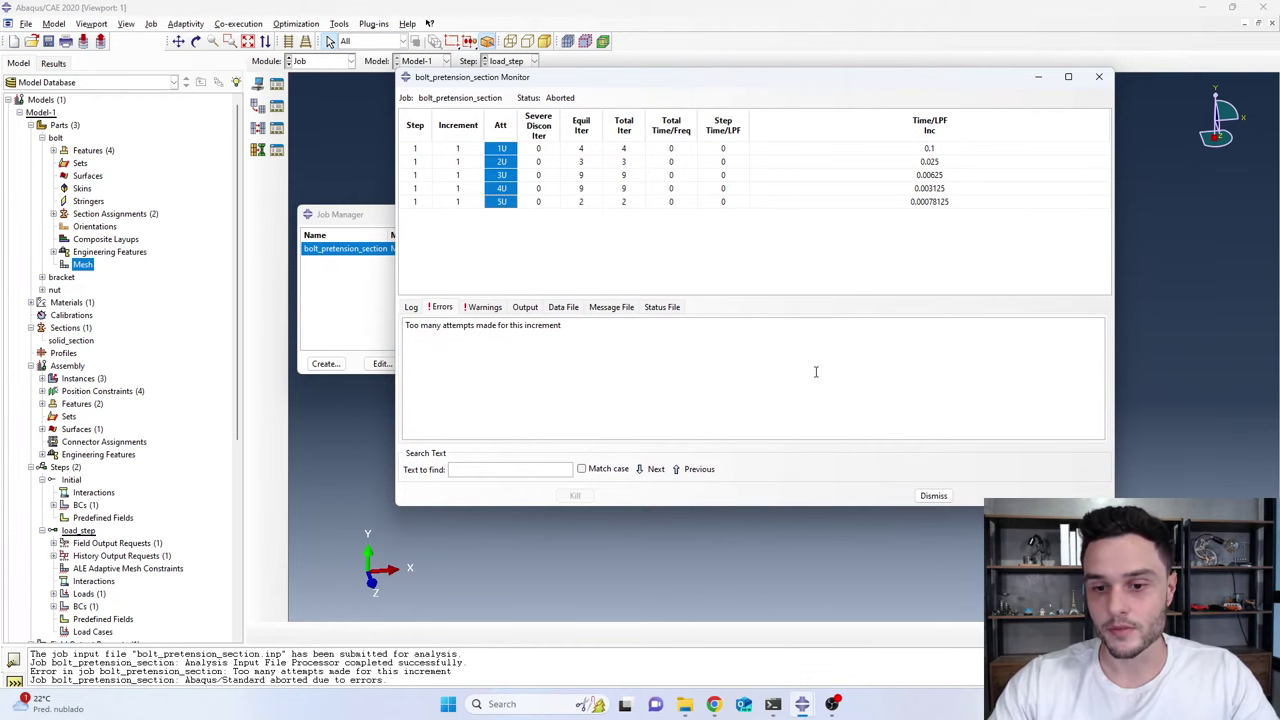
{"action": "left_click", "coordinate": [933, 495]}
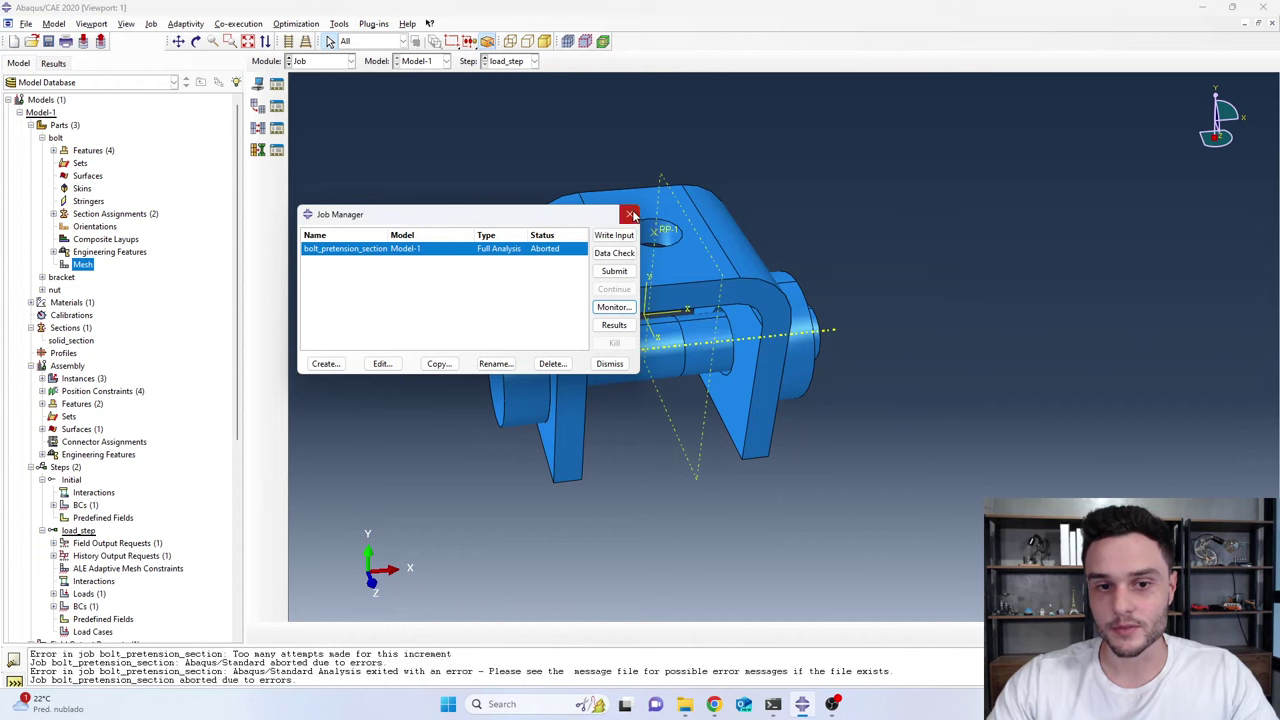
{"action": "left_click", "coordinate": [629, 214]}
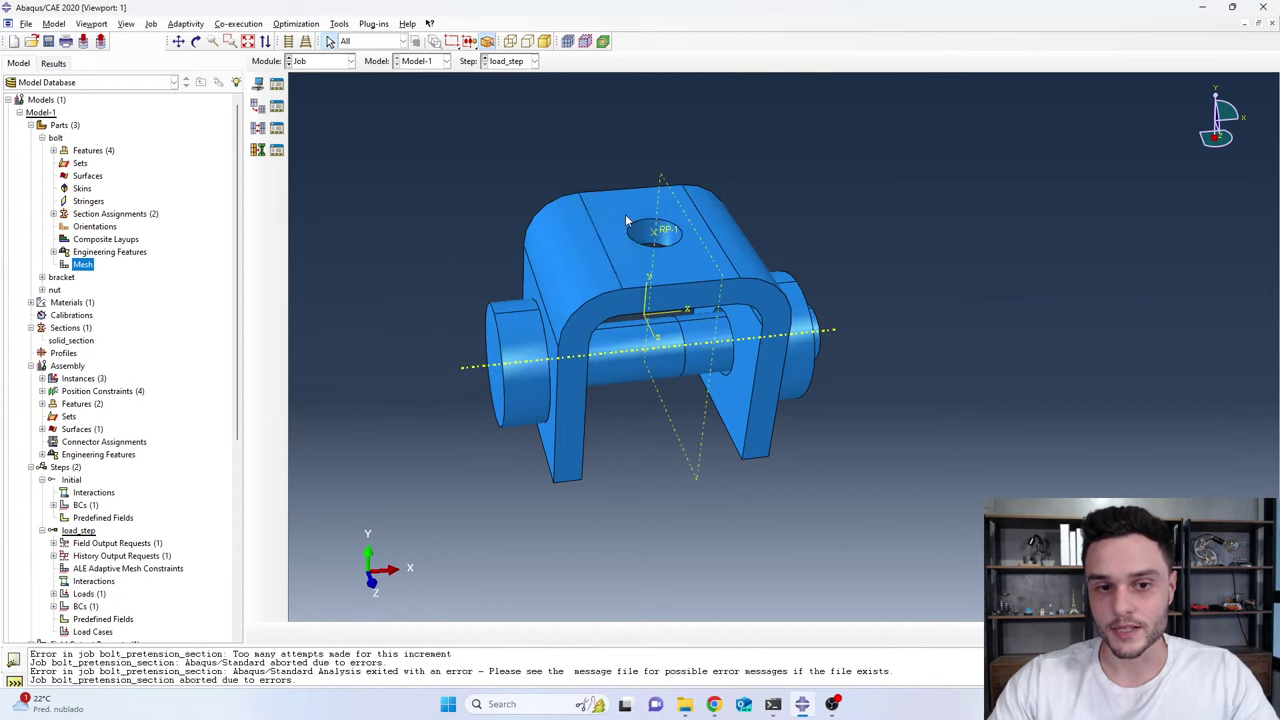
Collapse the bolt part's branch in the model tree and switch to the Assembly module
{"action": "left_click_drag", "start_coordinate": [601, 347], "coordinate": [720, 343], "text": "ctrl+alt"}
{"action": "scroll", "coordinate": [700, 327], "scroll_direction": "up", "scroll_amount": 3}
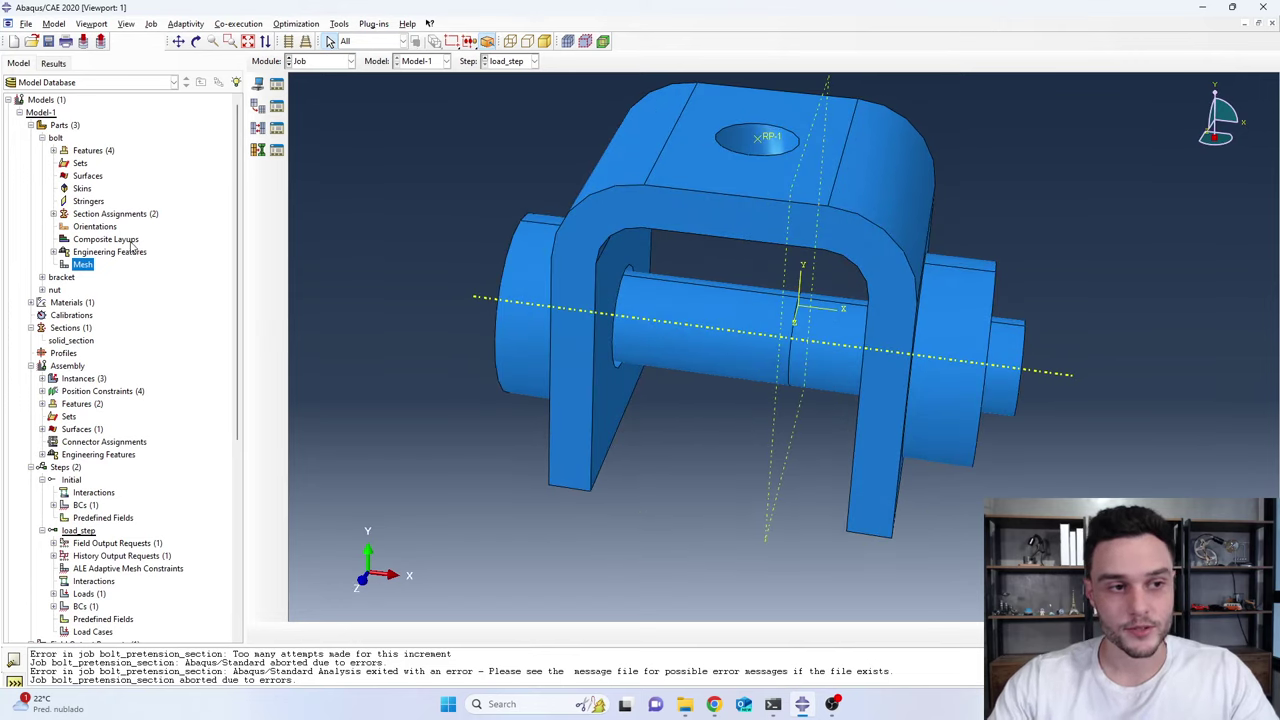
{"action": "left_click", "coordinate": [41, 138]}
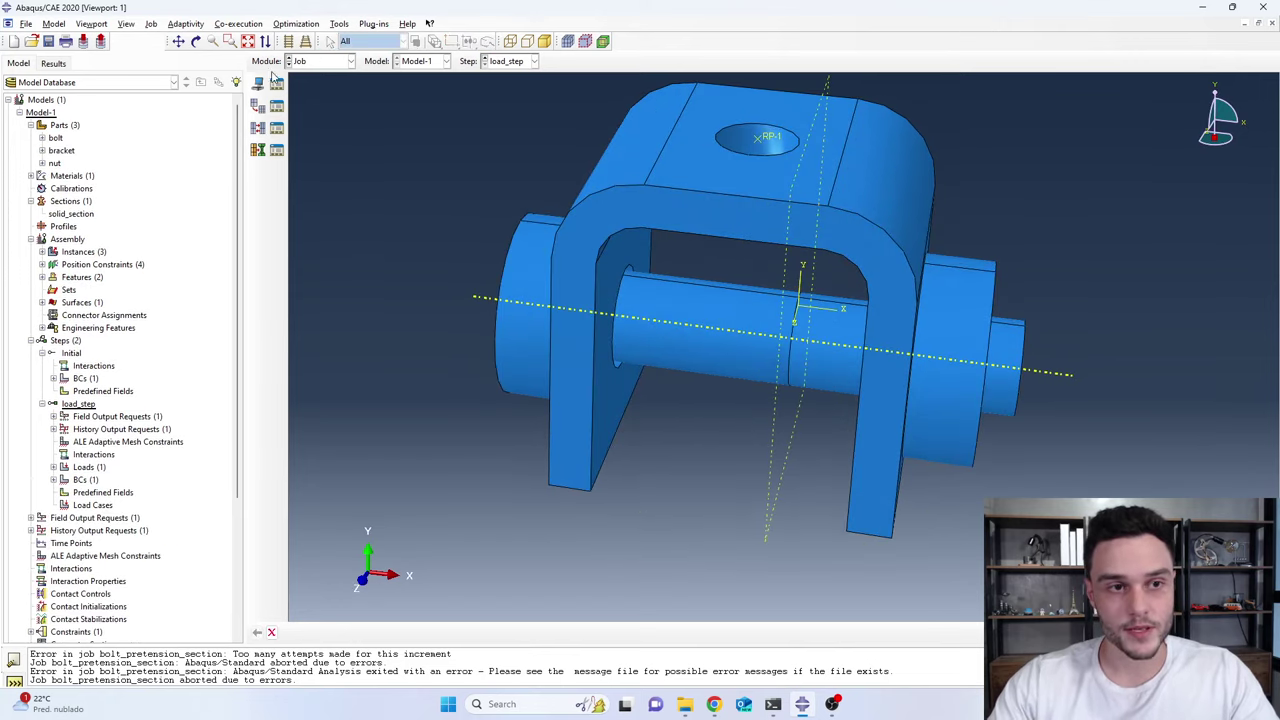
{"action": "left_click", "coordinate": [320, 62]}
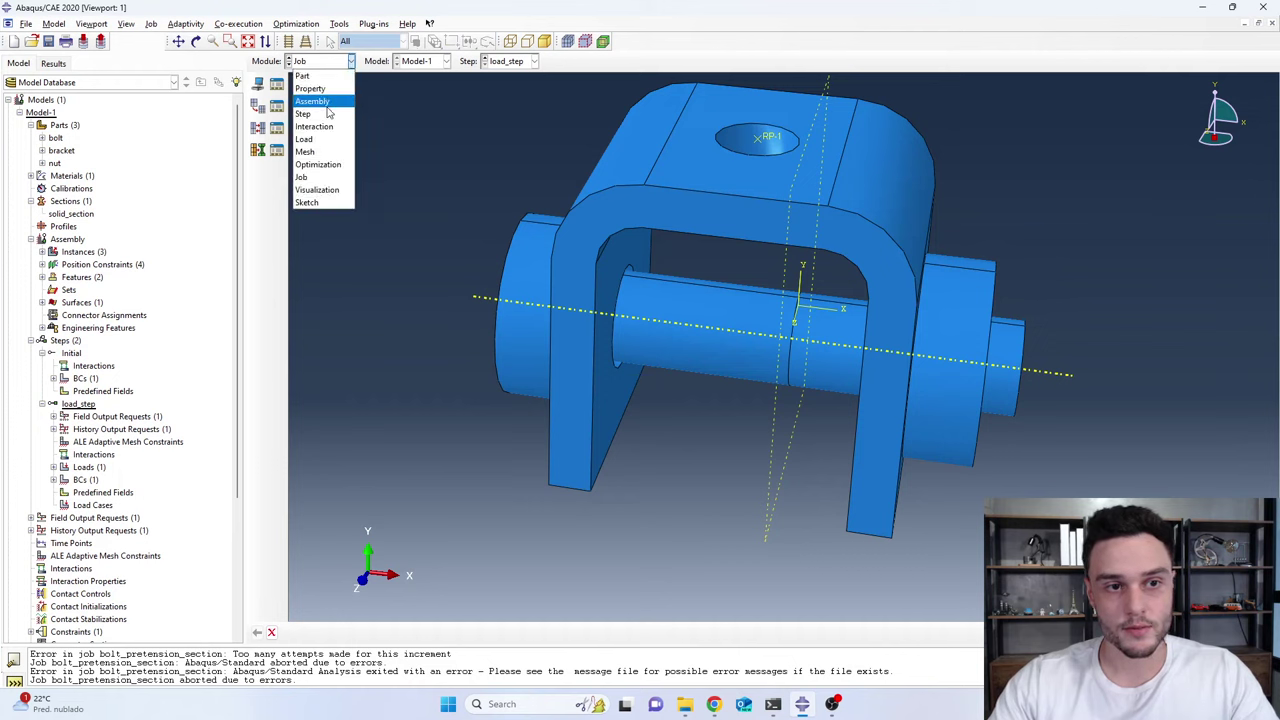
{"action": "left_click", "coordinate": [322, 102]}
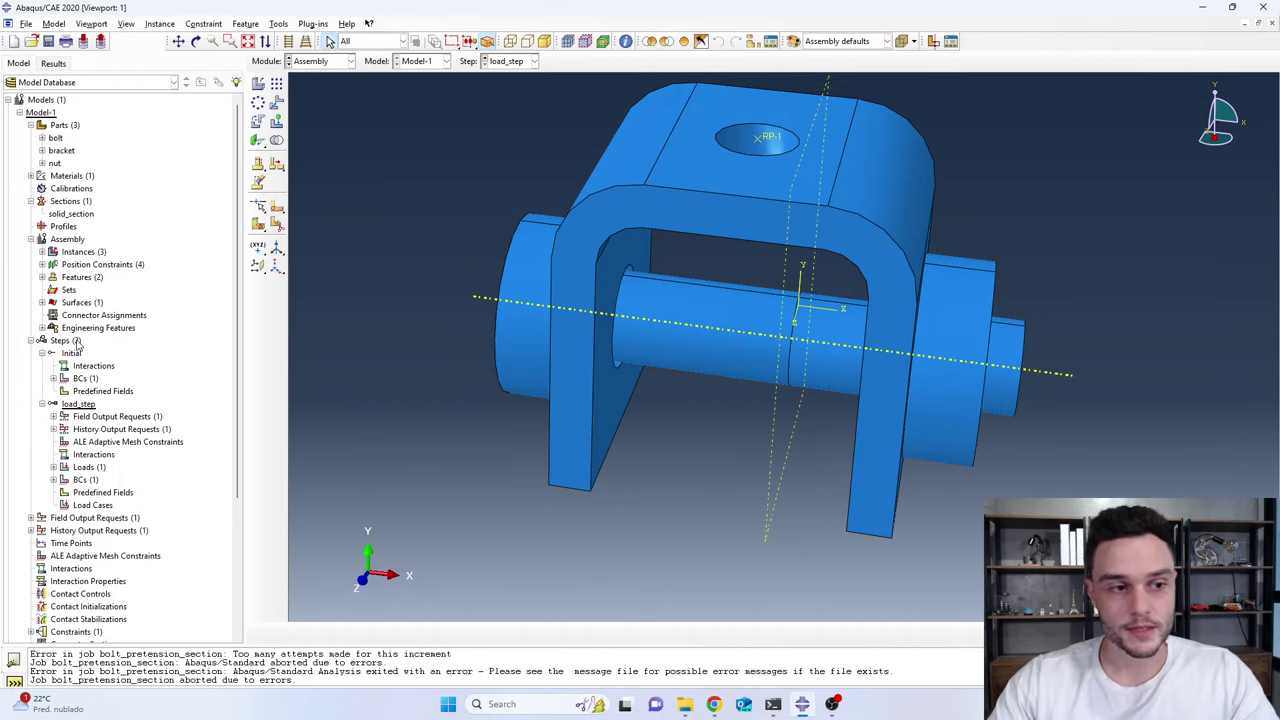
Expand the assembly's surfaces in the model tree, highlight boltLoadSurface_1 and inspect the bolt, nut and bracket contact areas
{"action": "left_click", "coordinate": [42, 353]}
{"action": "left_click", "coordinate": [60, 240]}
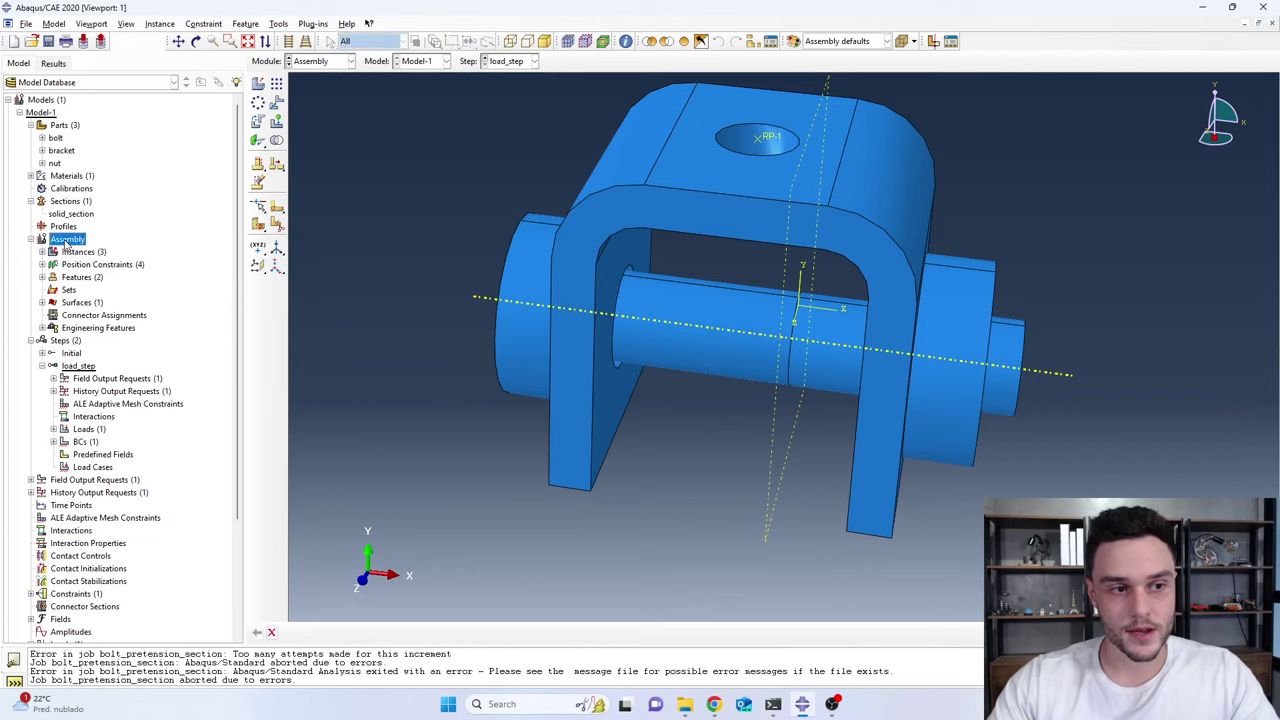
{"action": "left_click", "coordinate": [76, 303]}
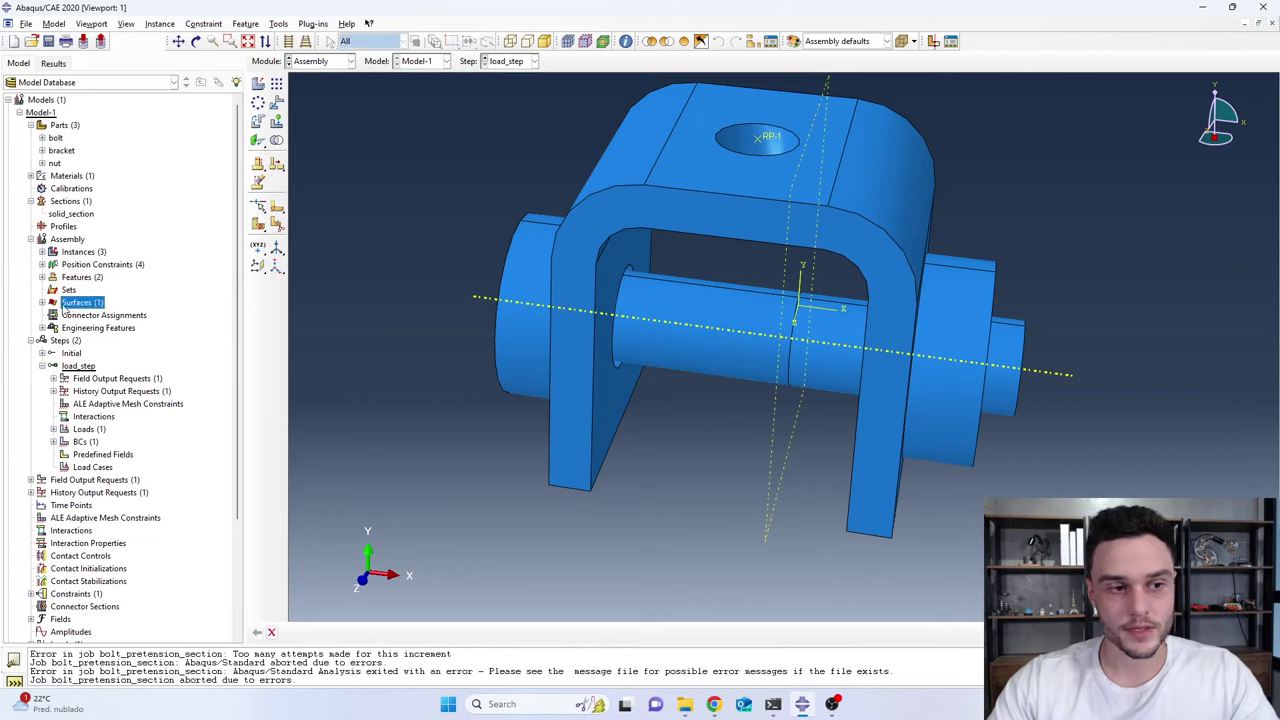
{"action": "double_click", "coordinate": [97, 303]}
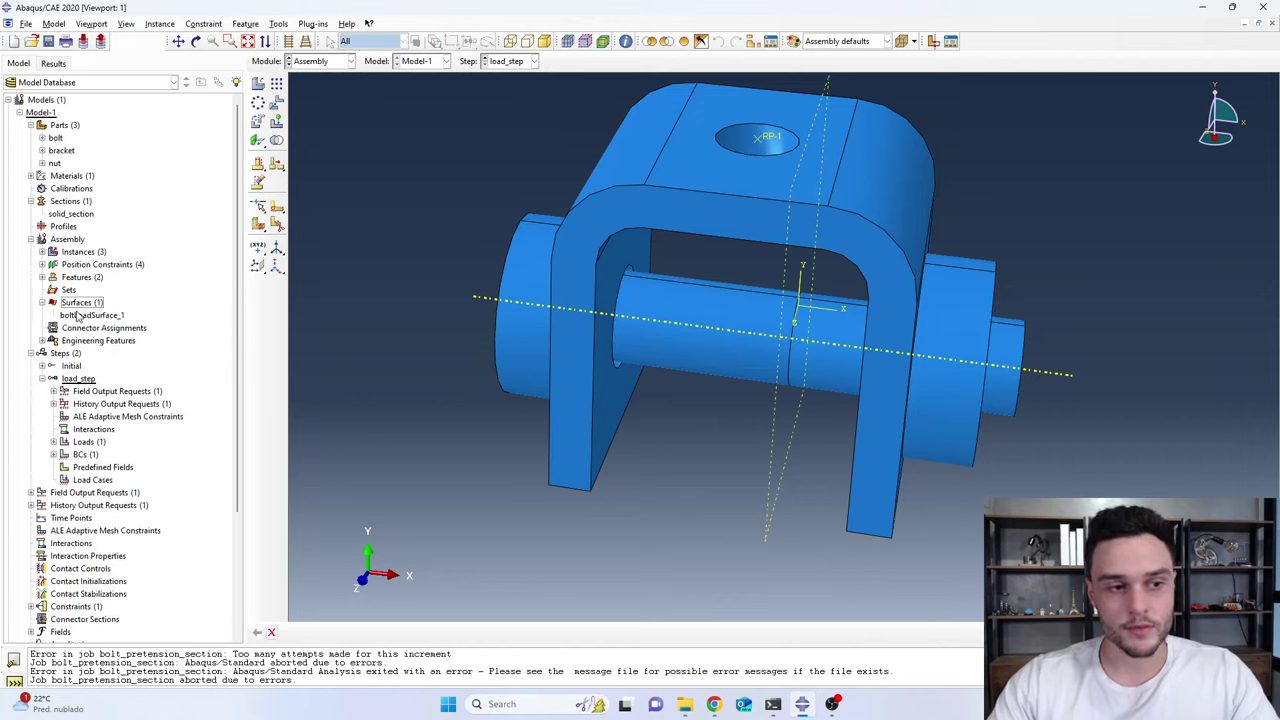
{"action": "left_click", "coordinate": [82, 316]}
{"action": "left_click_drag", "start_coordinate": [700, 329], "coordinate": [800, 290], "text": "ctrl+alt"}
{"action": "left_click_drag", "start_coordinate": [857, 366], "coordinate": [729, 314], "text": "ctrl+alt"}
{"action": "left_click", "coordinate": [82, 302]}
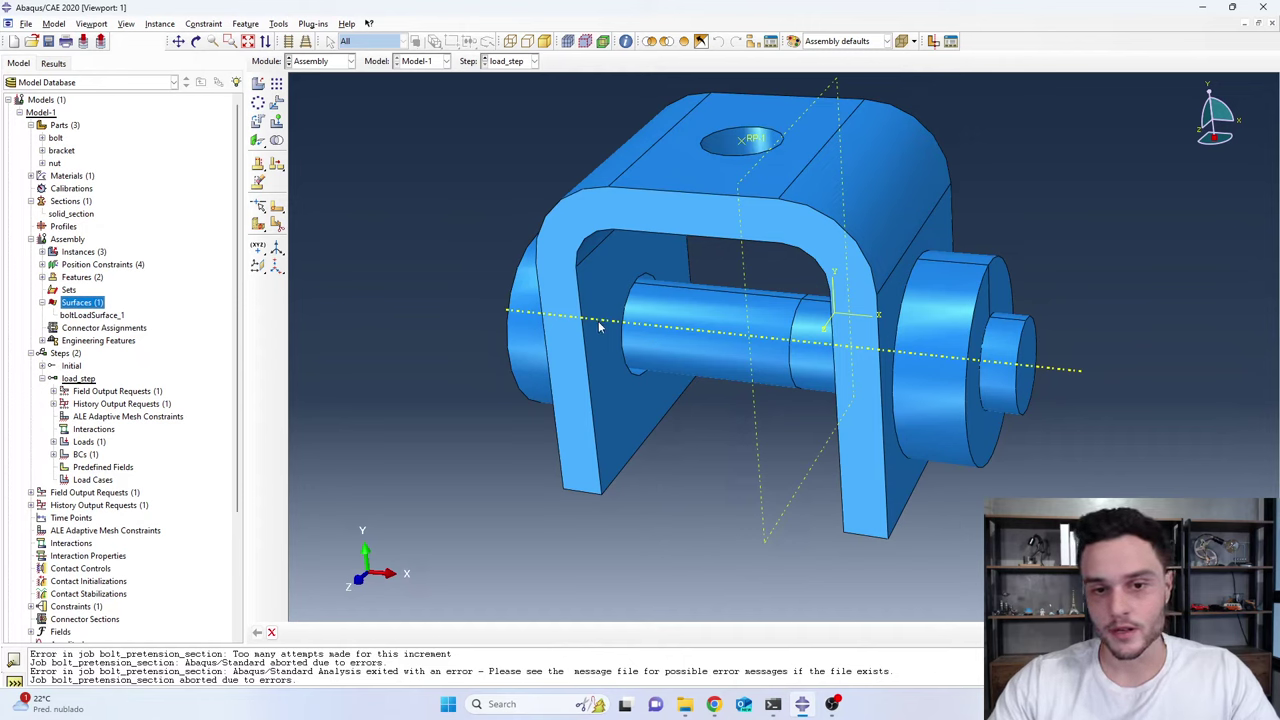
{"action": "left_click_drag", "start_coordinate": [757, 360], "coordinate": [790, 348], "text": "ctrl+alt"}
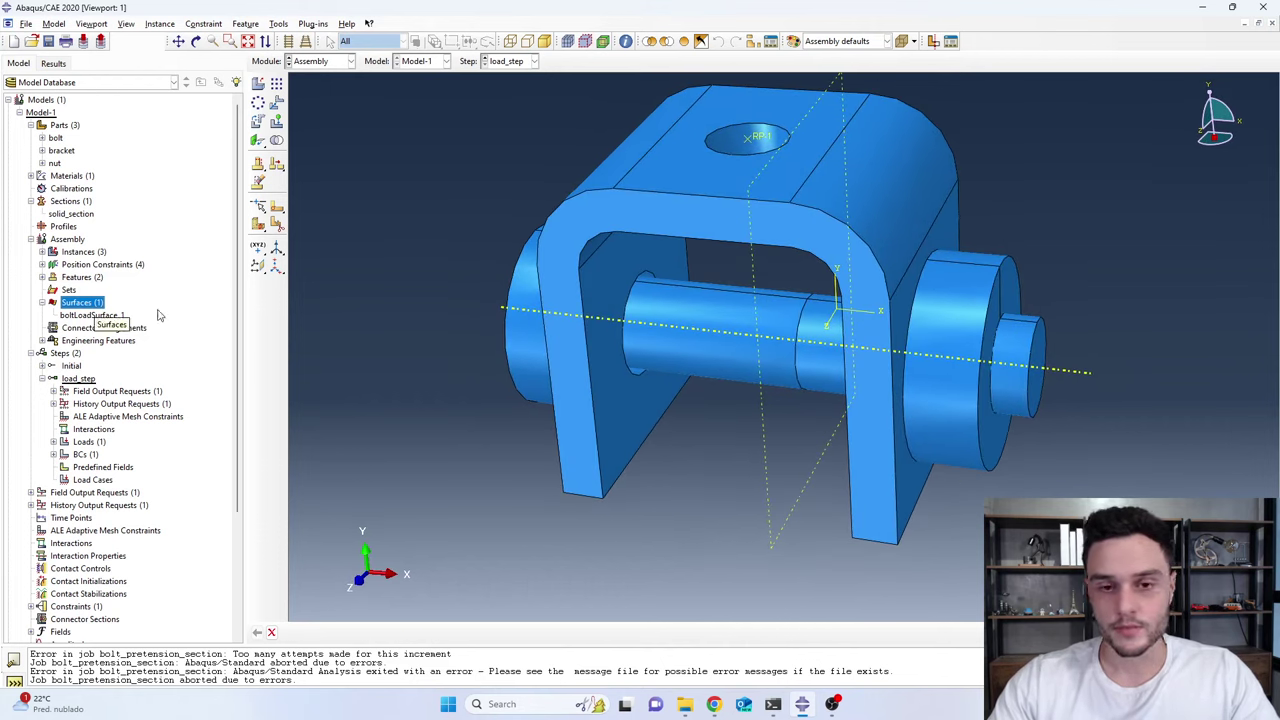
{"action": "left_click_drag", "start_coordinate": [772, 325], "coordinate": [748, 357], "text": "ctrl+alt"}
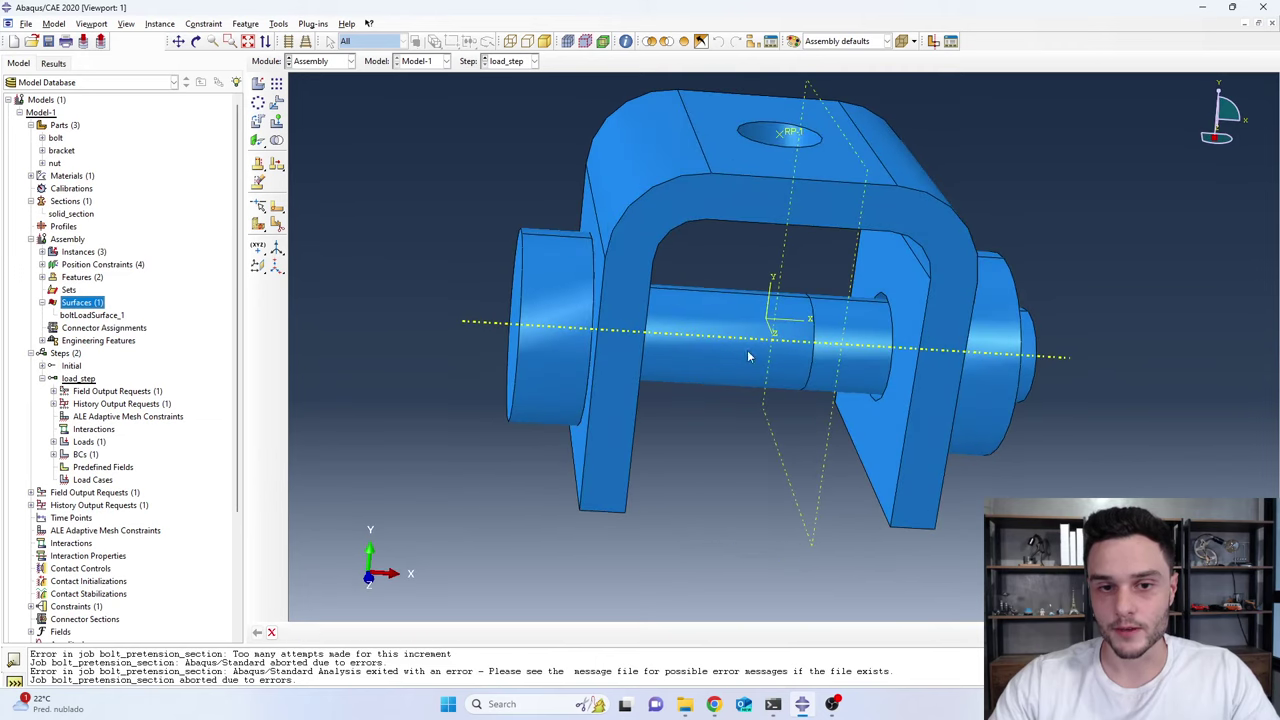
Hide the bracket instance to isolate the bolt and nut, and orient the view toward the underside of the bolt head
{"action": "left_click", "coordinate": [660, 210]}
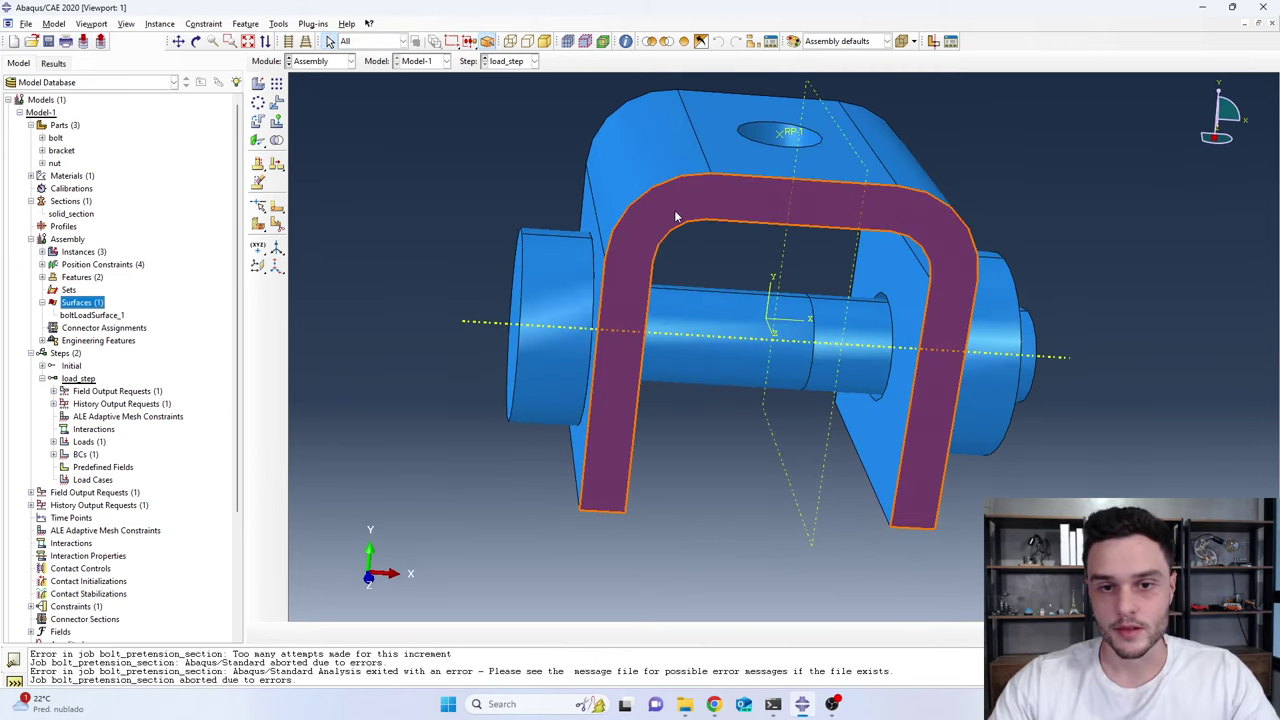
{"action": "right_click", "coordinate": [676, 216]}
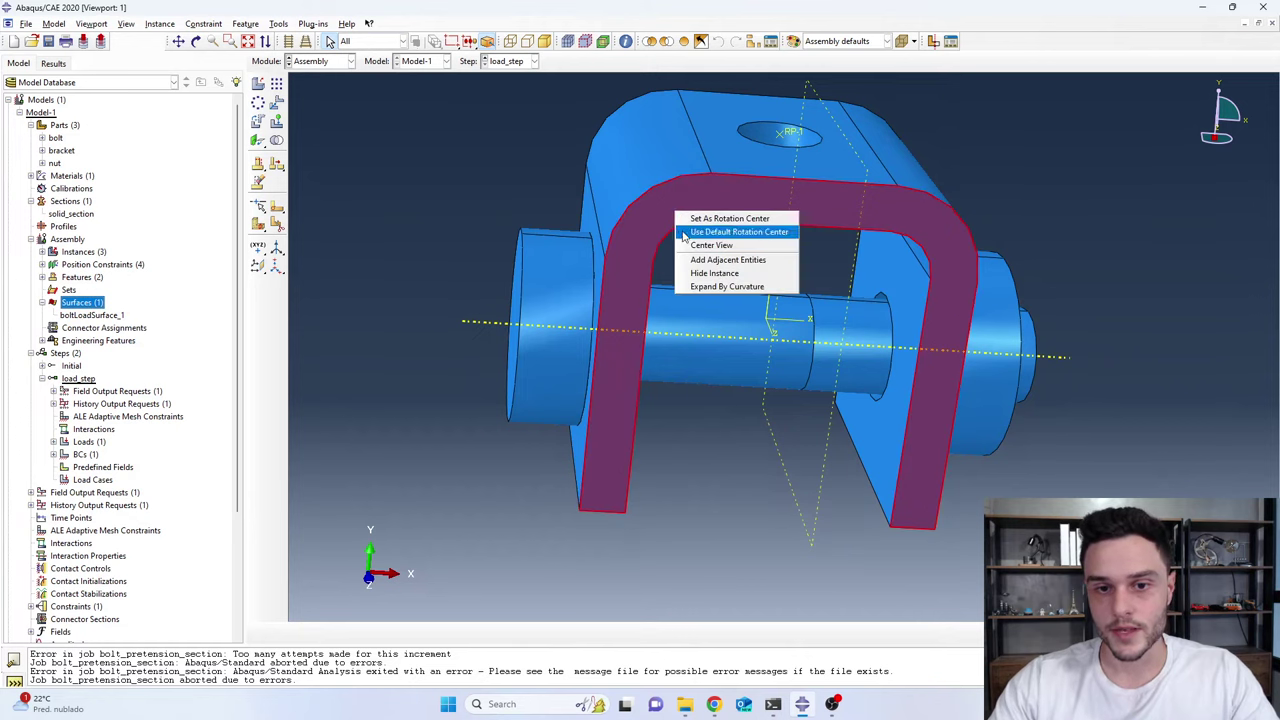
{"action": "left_click", "coordinate": [705, 273]}
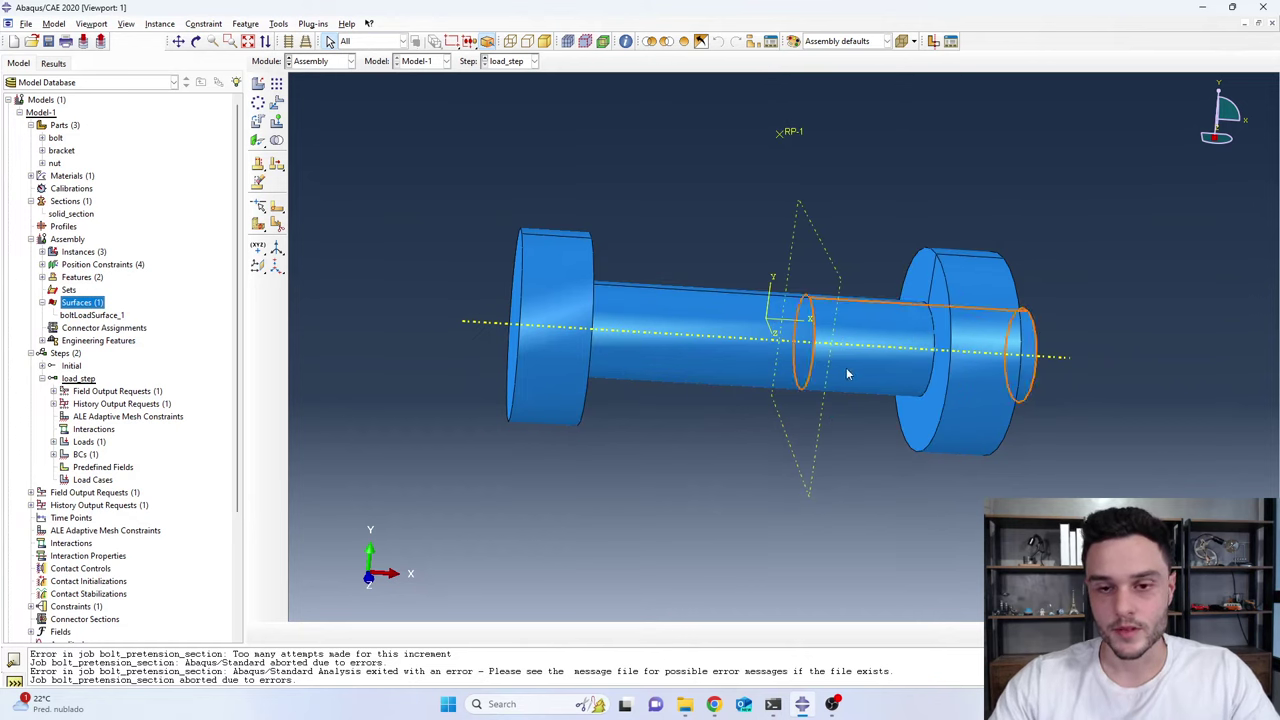
{"action": "key", "text": "F3"}
{"action": "left_click_drag", "start_coordinate": [766, 351], "coordinate": [694, 366]}
{"action": "key", "text": "Escape"}
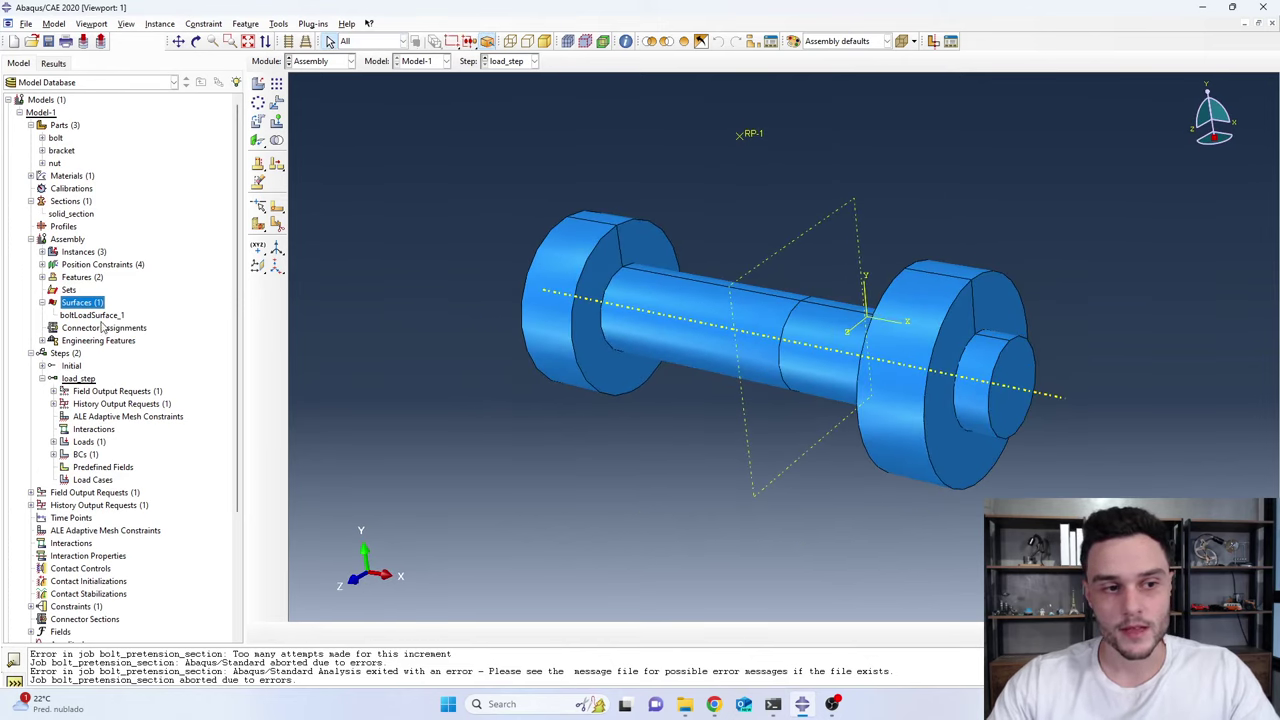
Create a geometry surface named bolthead on the annular underside of the bolt head and highlight it to check it
{"action": "double_click", "coordinate": [82, 304]}
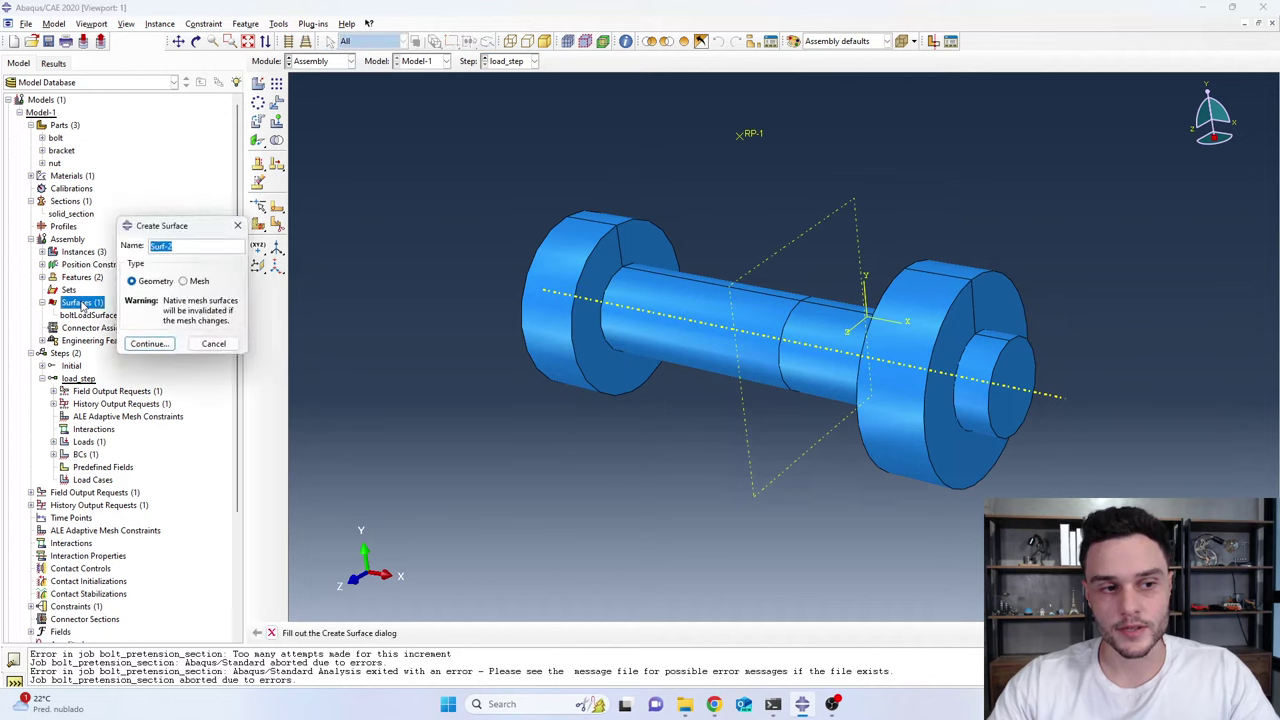
{"action": "type", "text": "bolthead_"}
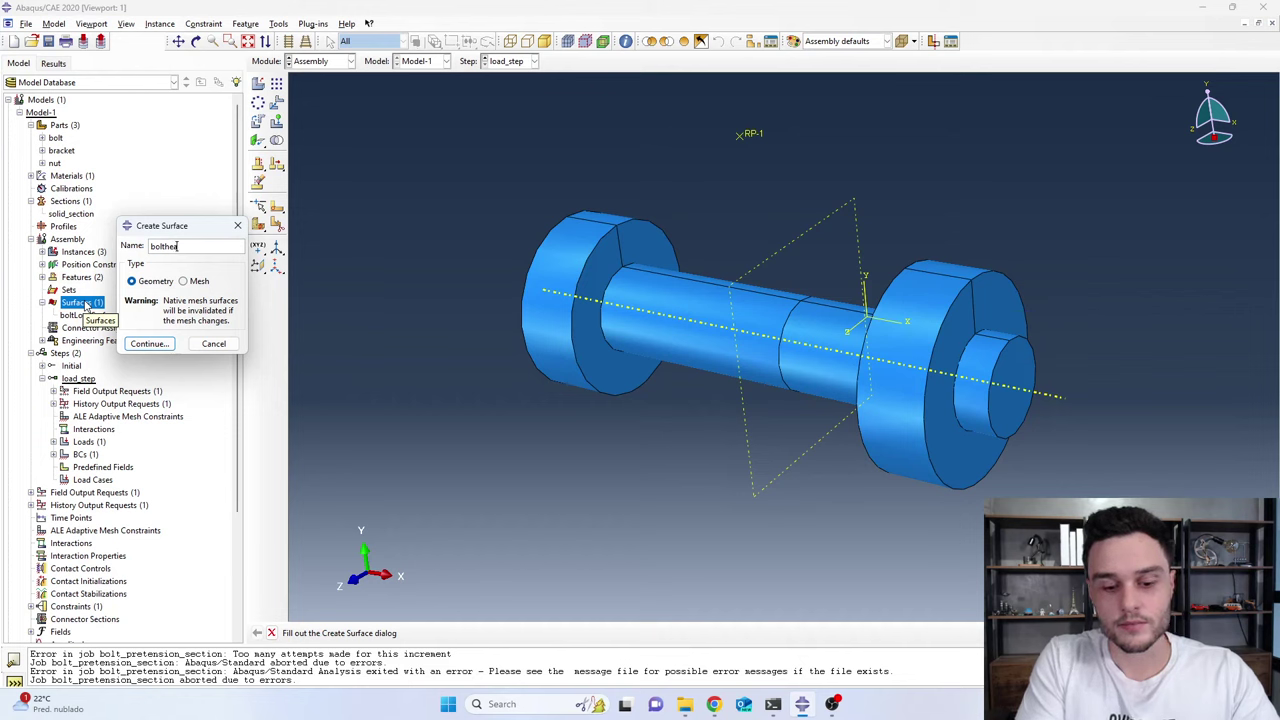
{"action": "left_click", "coordinate": [149, 344]}
{"action": "left_click", "coordinate": [608, 272]}
{"action": "left_click", "coordinate": [478, 633]}
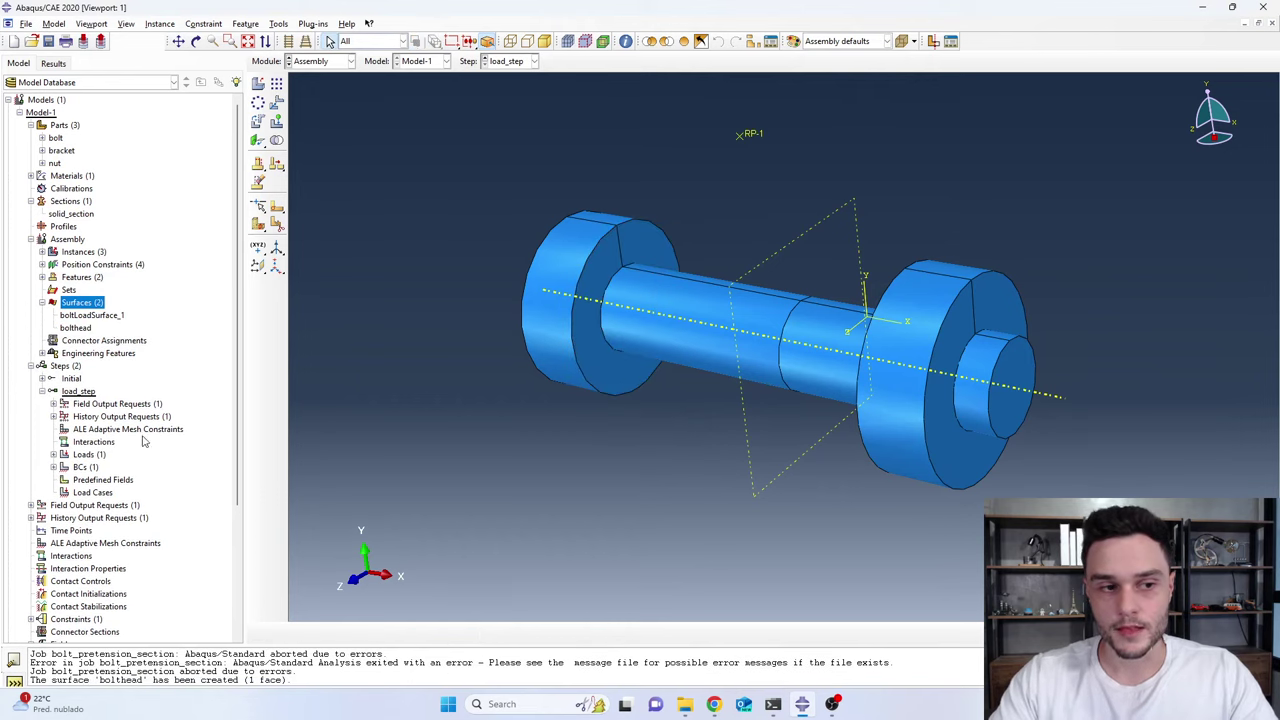
{"action": "left_click", "coordinate": [66, 331]}
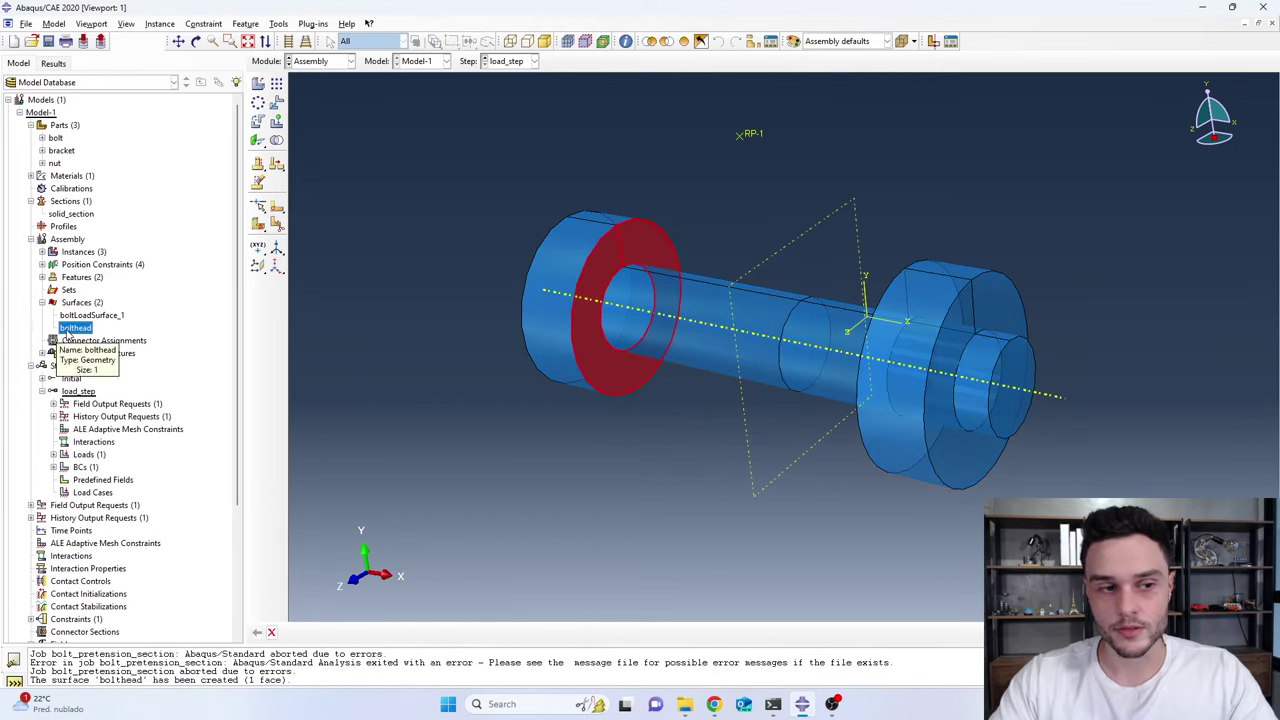
Create a geometry surface named nut on the nut's annular face that points toward the bolt head
{"action": "double_click", "coordinate": [82, 303]}
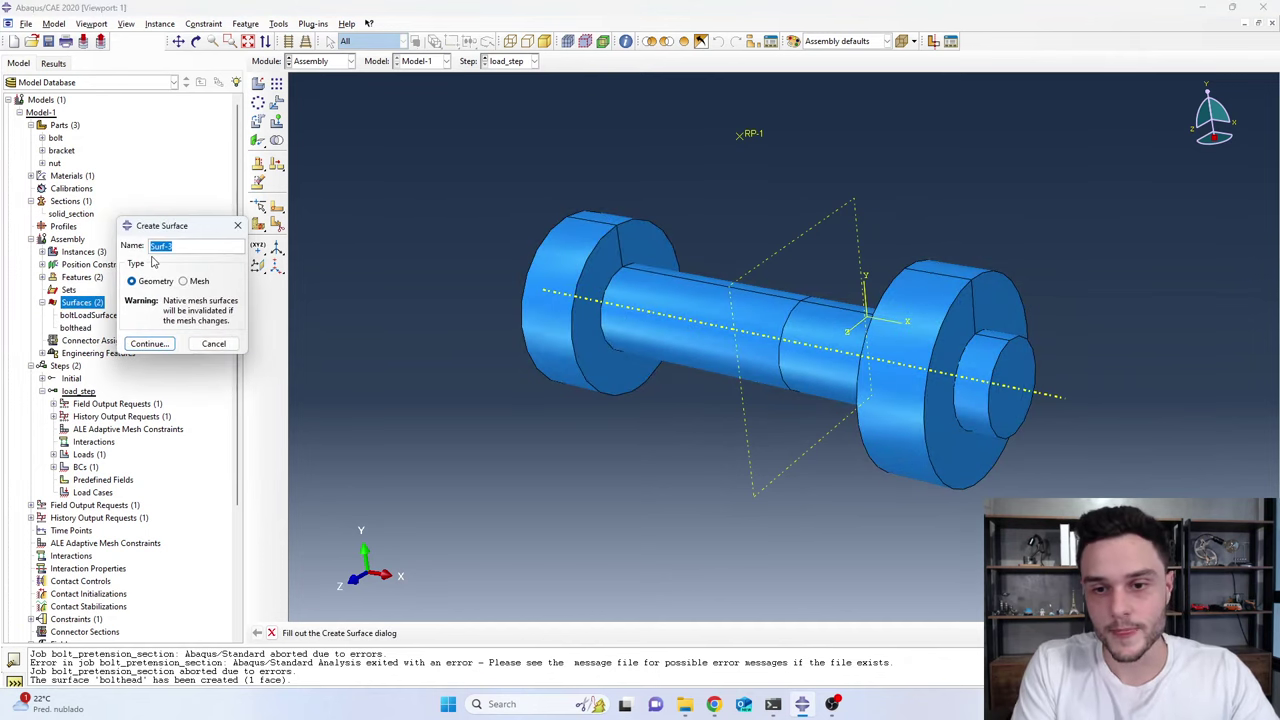
{"action": "type", "text": "nut"}
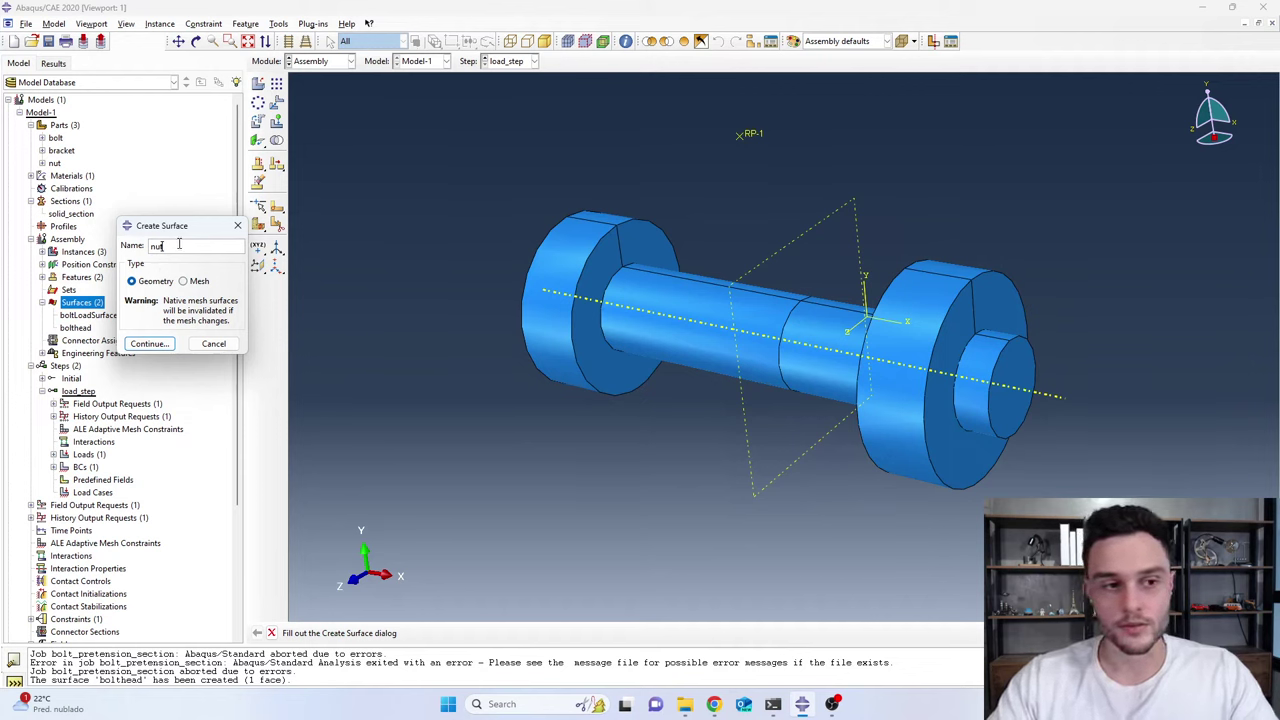
{"action": "left_click", "coordinate": [152, 345]}
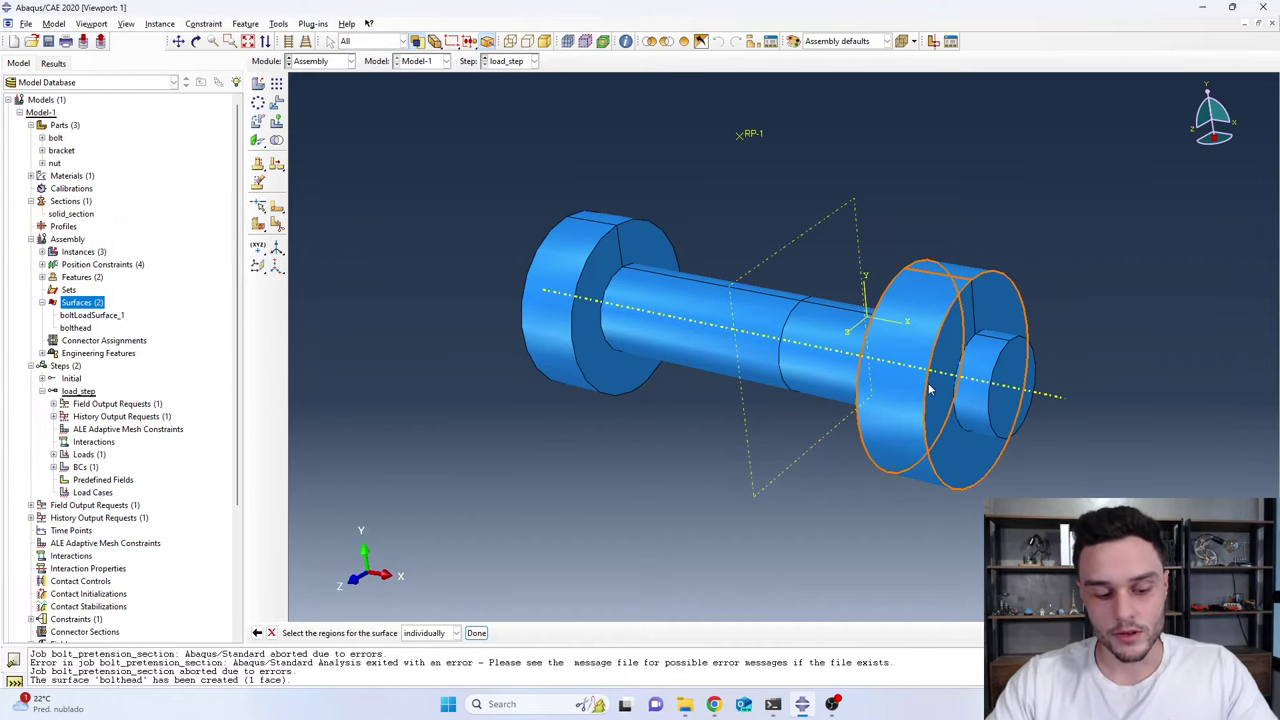
{"action": "left_click_drag", "start_coordinate": [965, 405], "coordinate": [968, 298], "text": "ctrl+alt"}
{"action": "left_click", "coordinate": [940, 284]}
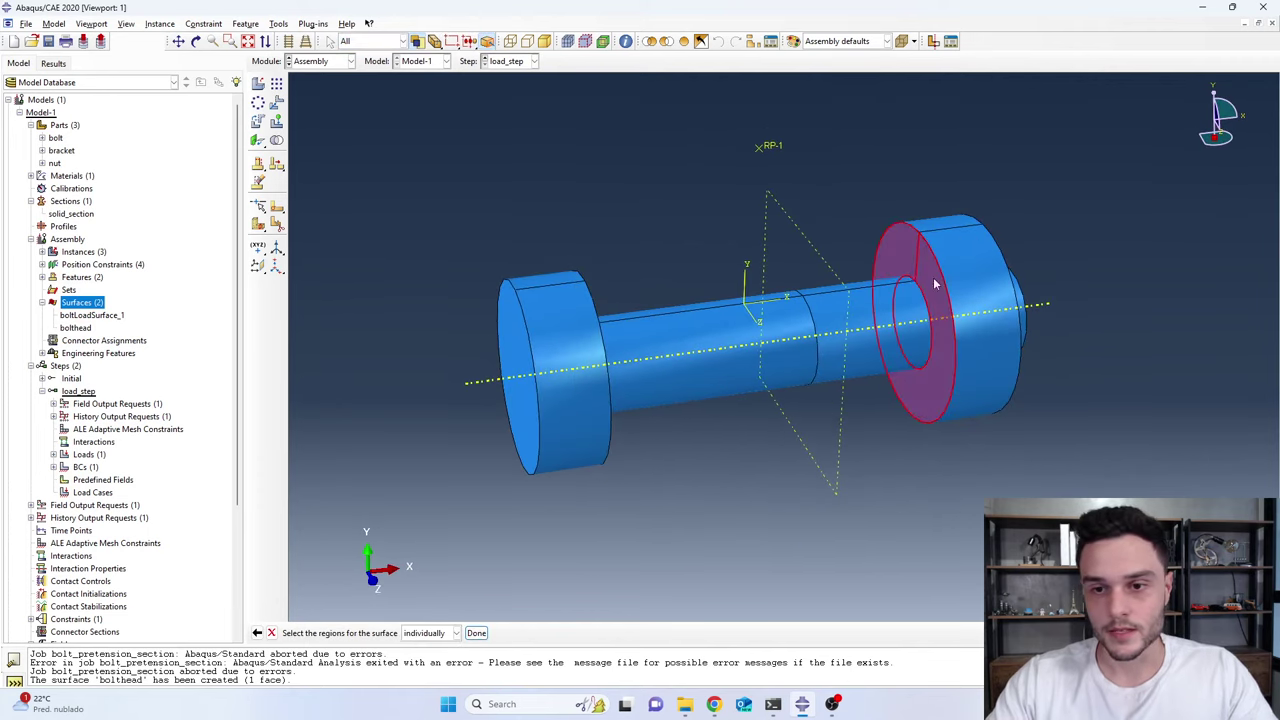
{"action": "left_click", "coordinate": [476, 633]}
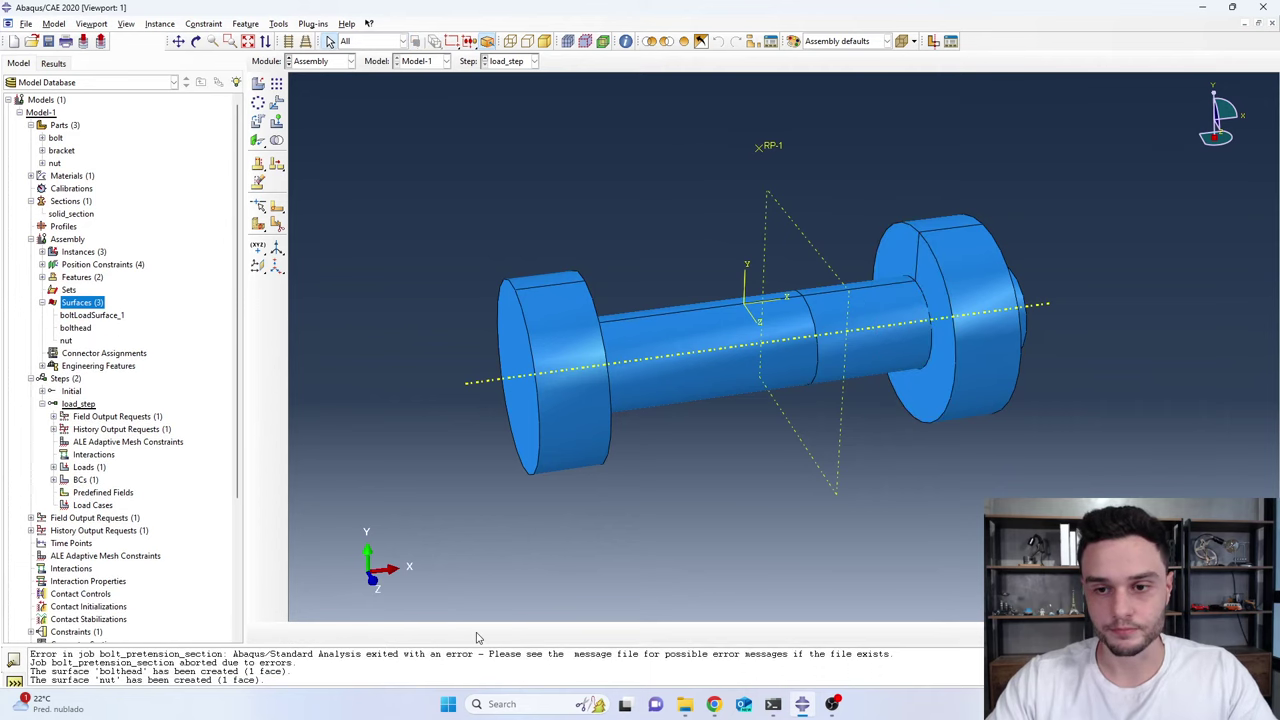
Create a geometry surface named bolt_to_nut_tie on the cylindrical end section of the bolt shank that passes through the nut
{"action": "left_click_drag", "start_coordinate": [613, 540], "coordinate": [643, 366], "text": "ctrl+alt"}
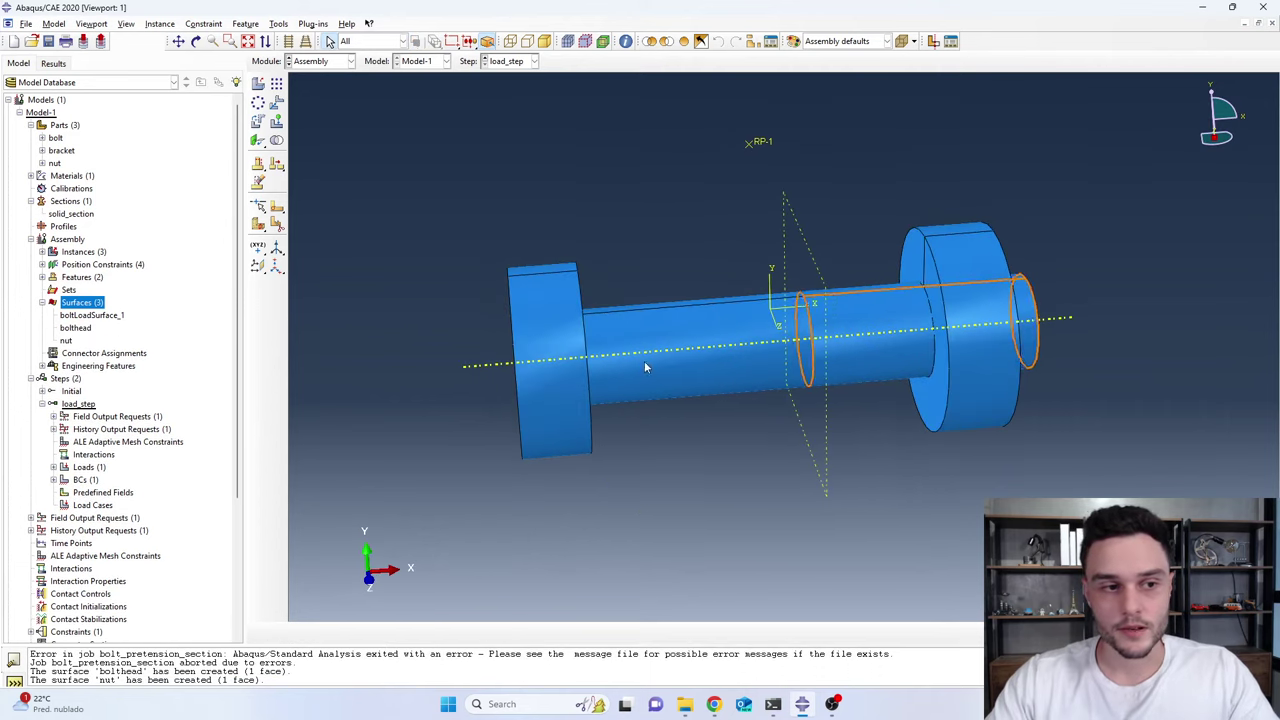
{"action": "double_click", "coordinate": [80, 302]}
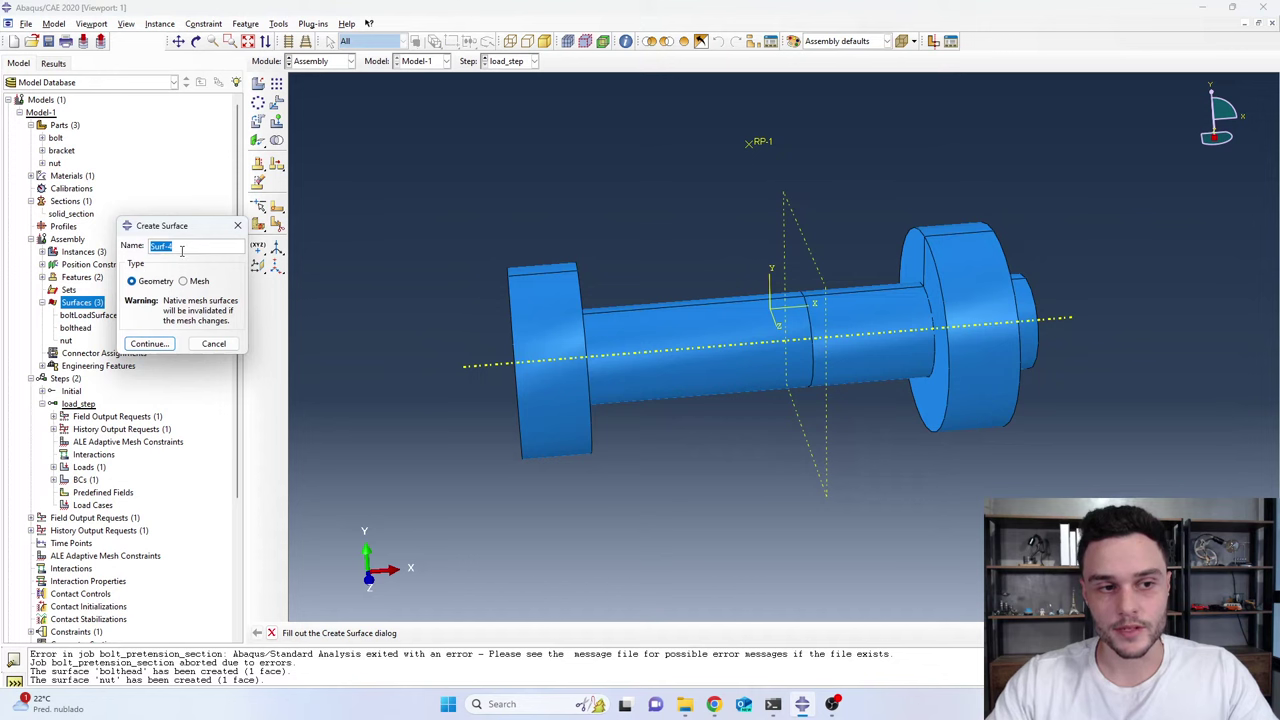
{"action": "type", "text": "bol"}
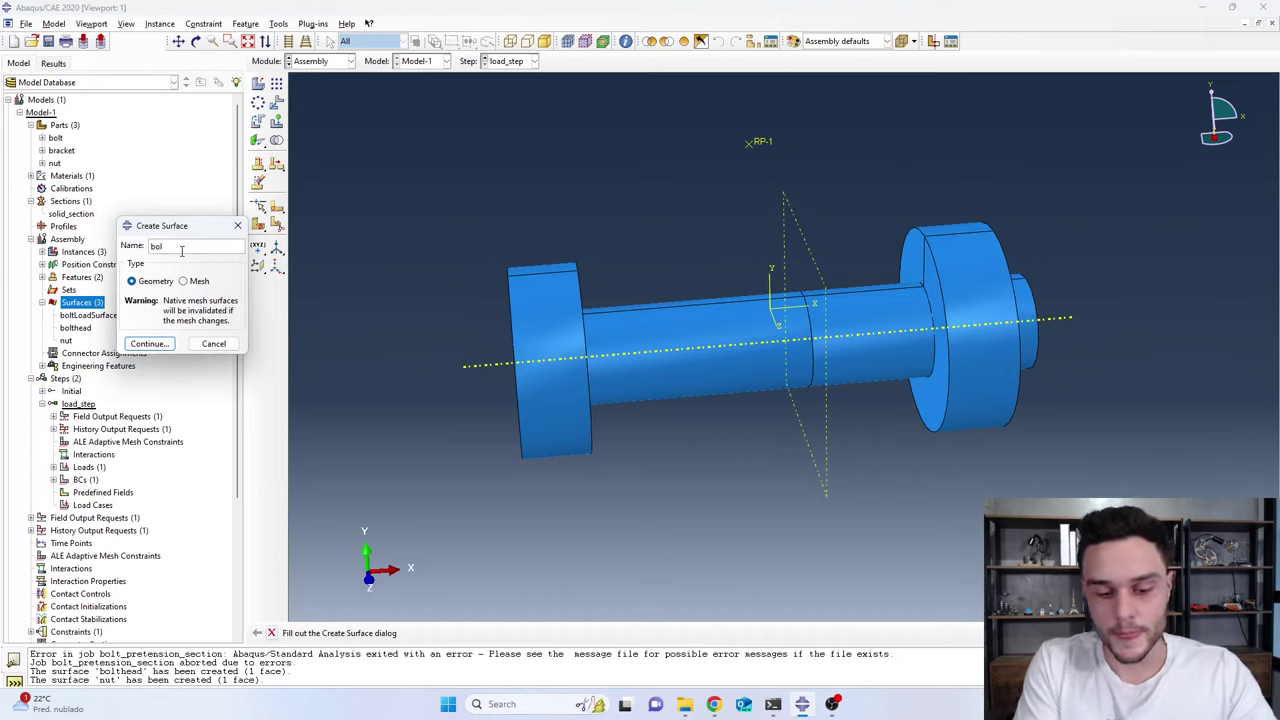
{"action": "type", "text": "t_"}
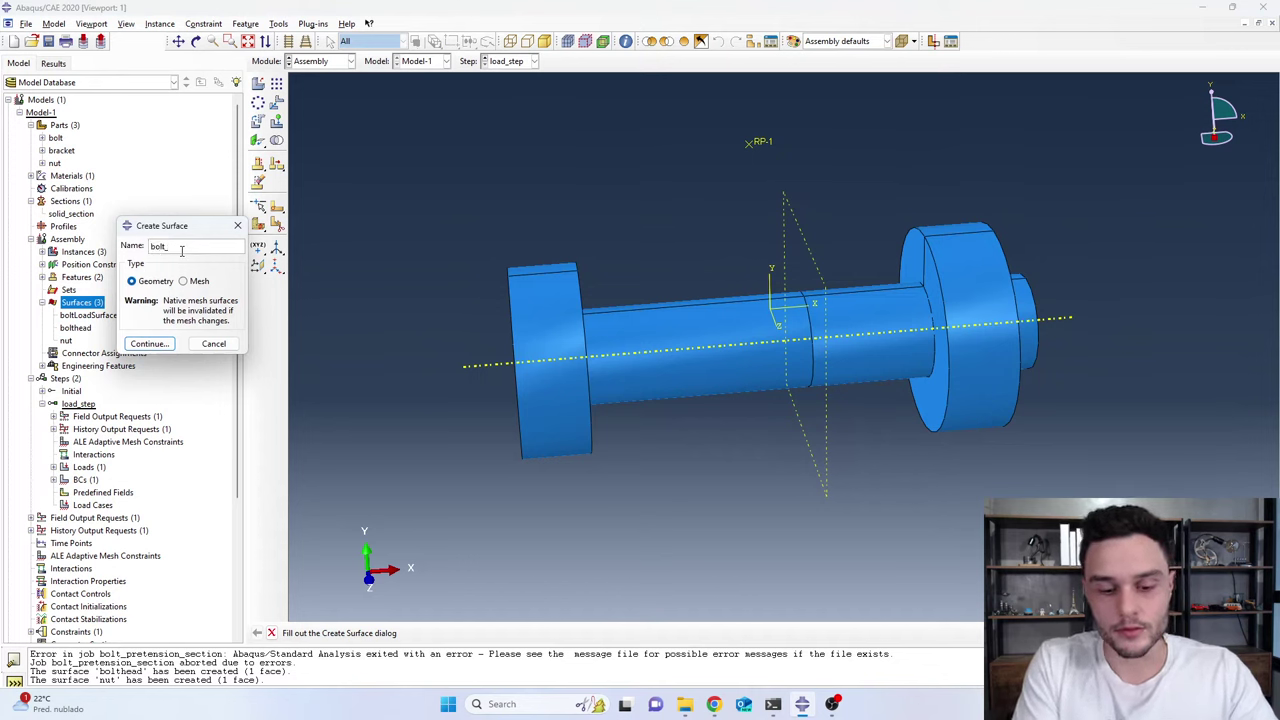
{"action": "type", "text": "to_nut_tie"}
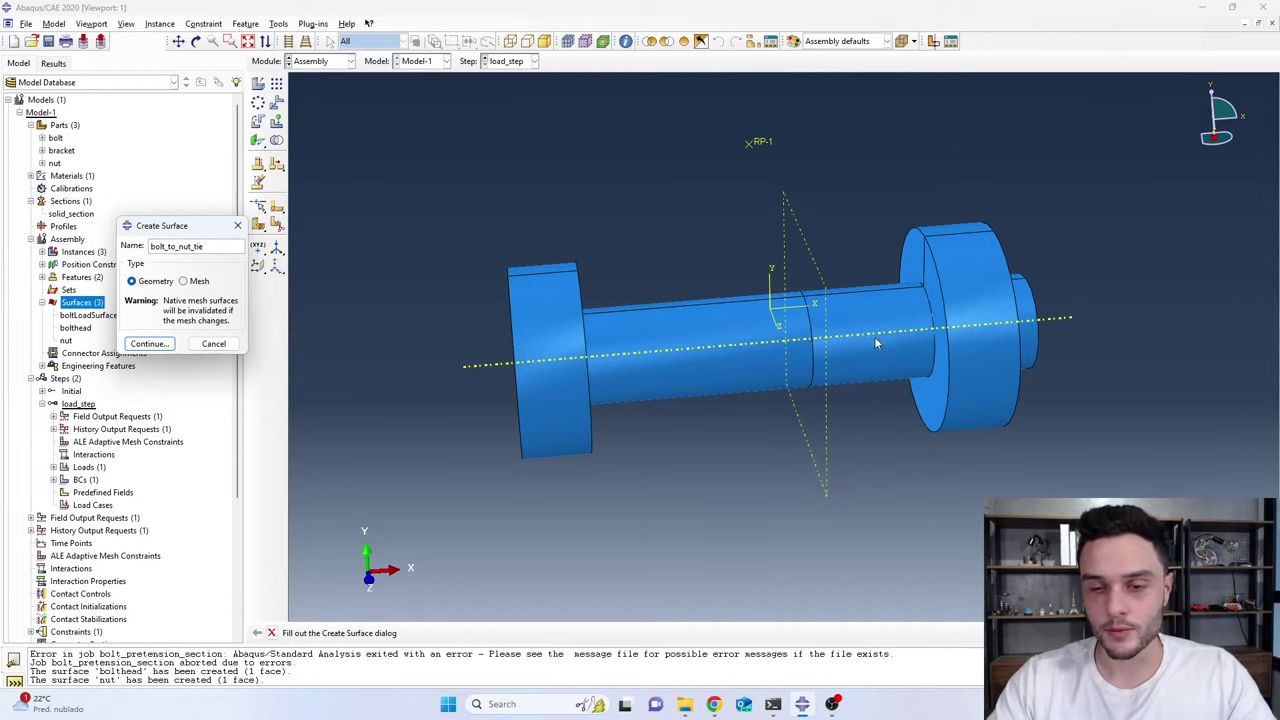
{"action": "left_click", "coordinate": [170, 345]}
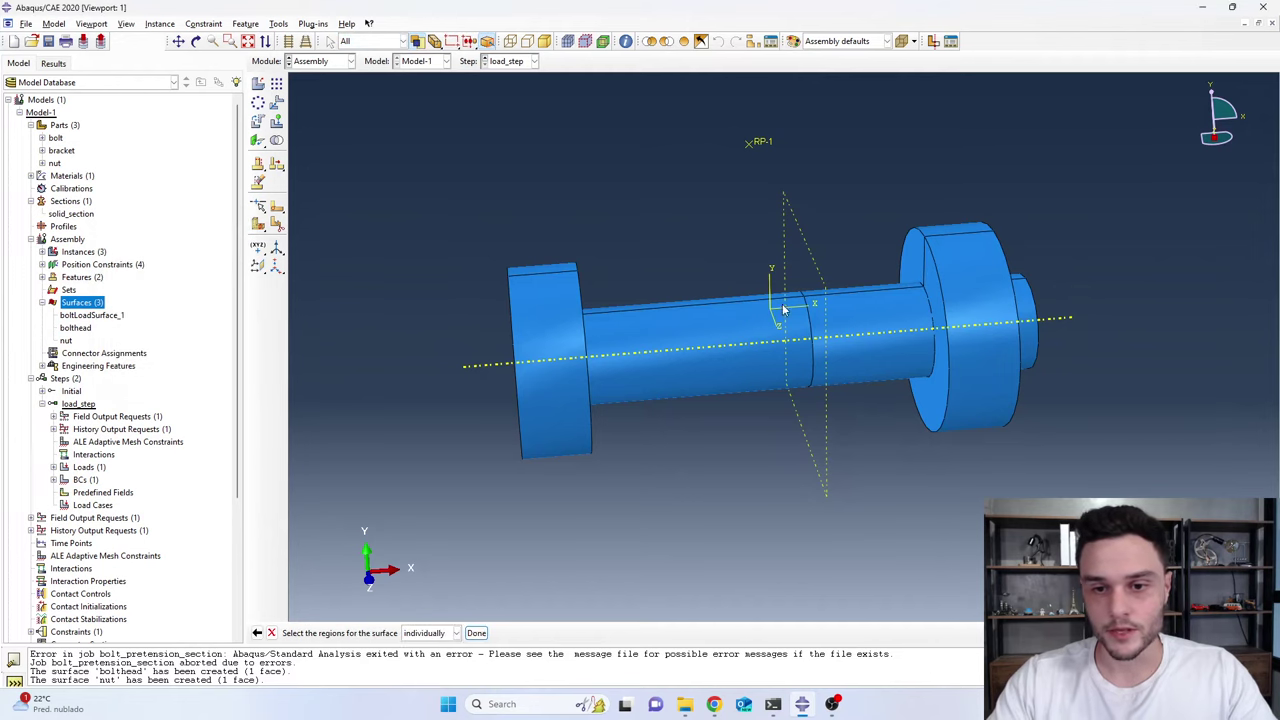
{"action": "left_click", "coordinate": [906, 311]}
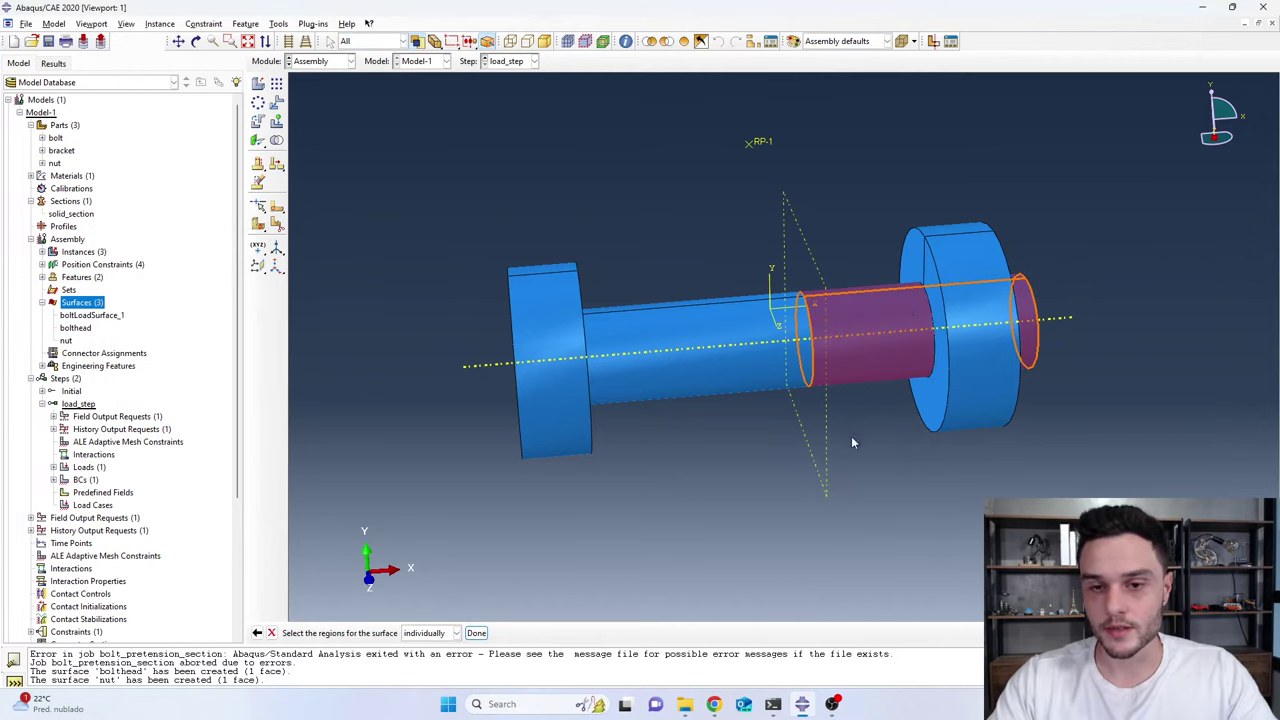
{"action": "left_click_drag", "start_coordinate": [894, 354], "coordinate": [825, 289], "text": "ctrl+alt"}
{"action": "left_click", "coordinate": [477, 633]}
Hide the bolt instance to expose the nut's inner hole
{"action": "left_click", "coordinate": [762, 333]}
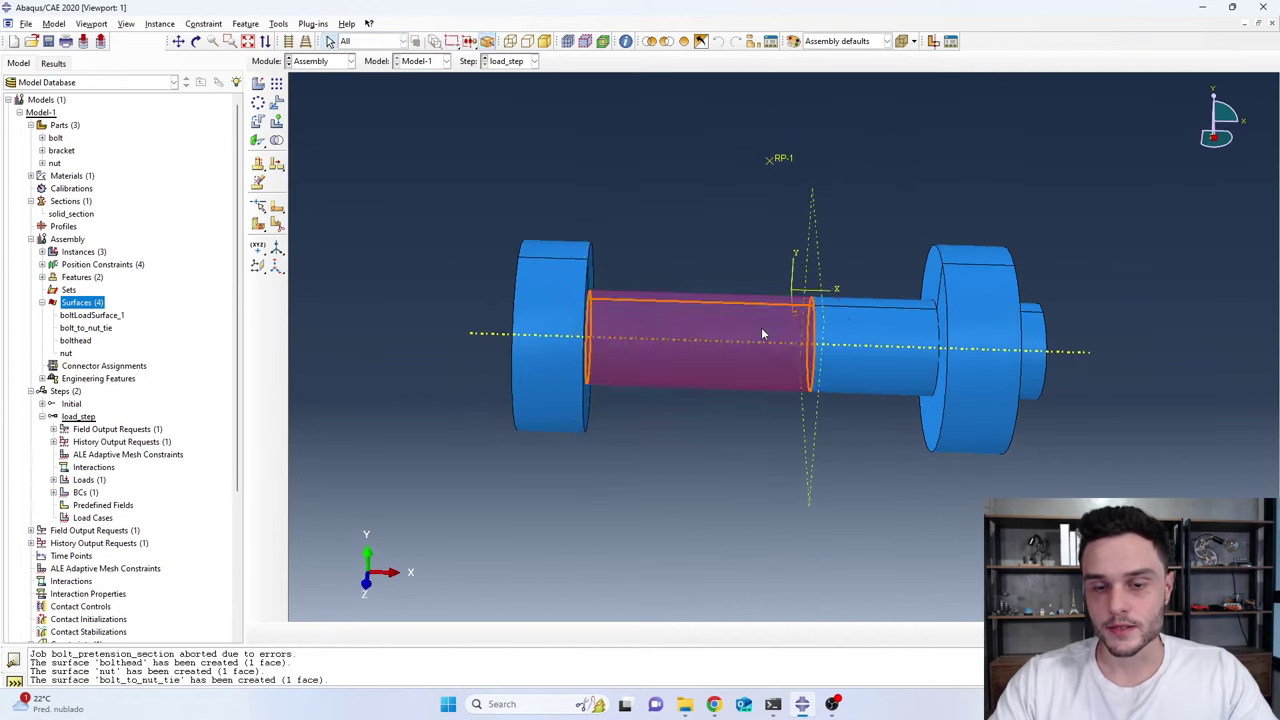
{"action": "right_click", "coordinate": [762, 333]}
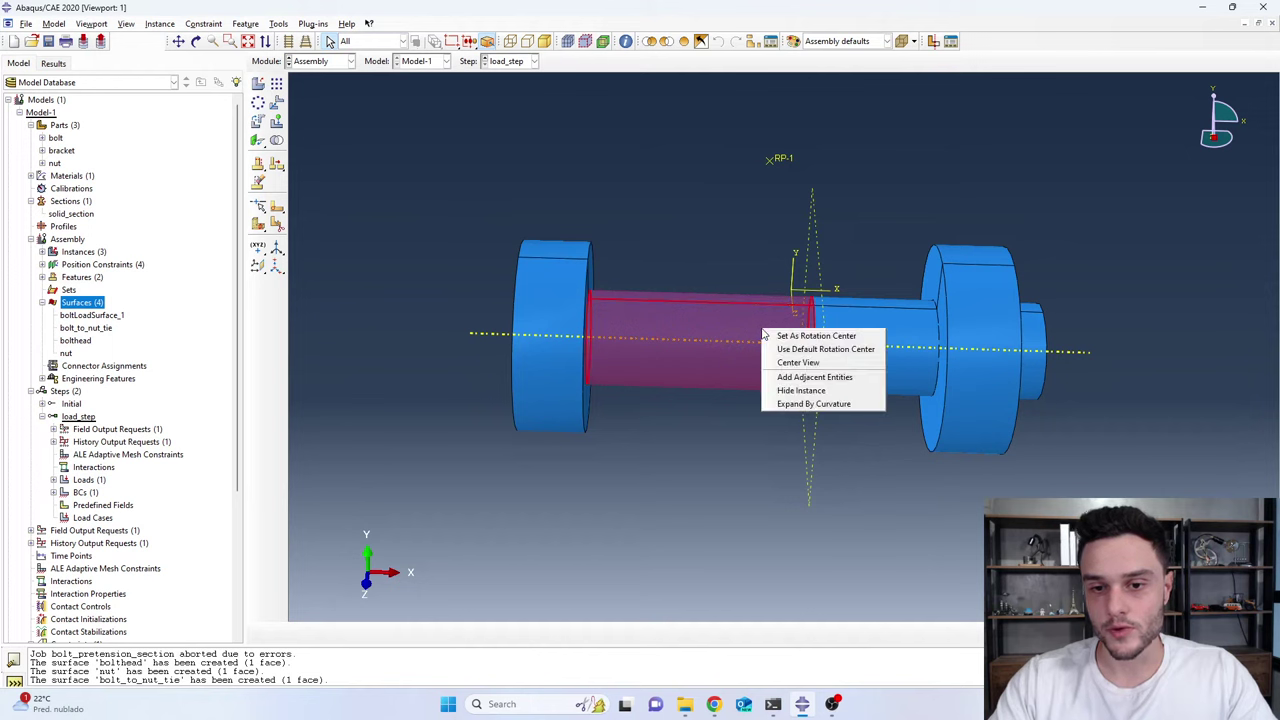
{"action": "left_click", "coordinate": [800, 390]}
Create a geometry surface named nut_to_bolt_tie on the cylindrical inner face of the nut's hole
{"action": "left_click_drag", "start_coordinate": [979, 404], "coordinate": [1040, 382], "text": "ctrl+alt"}
{"action": "double_click", "coordinate": [105, 303]}
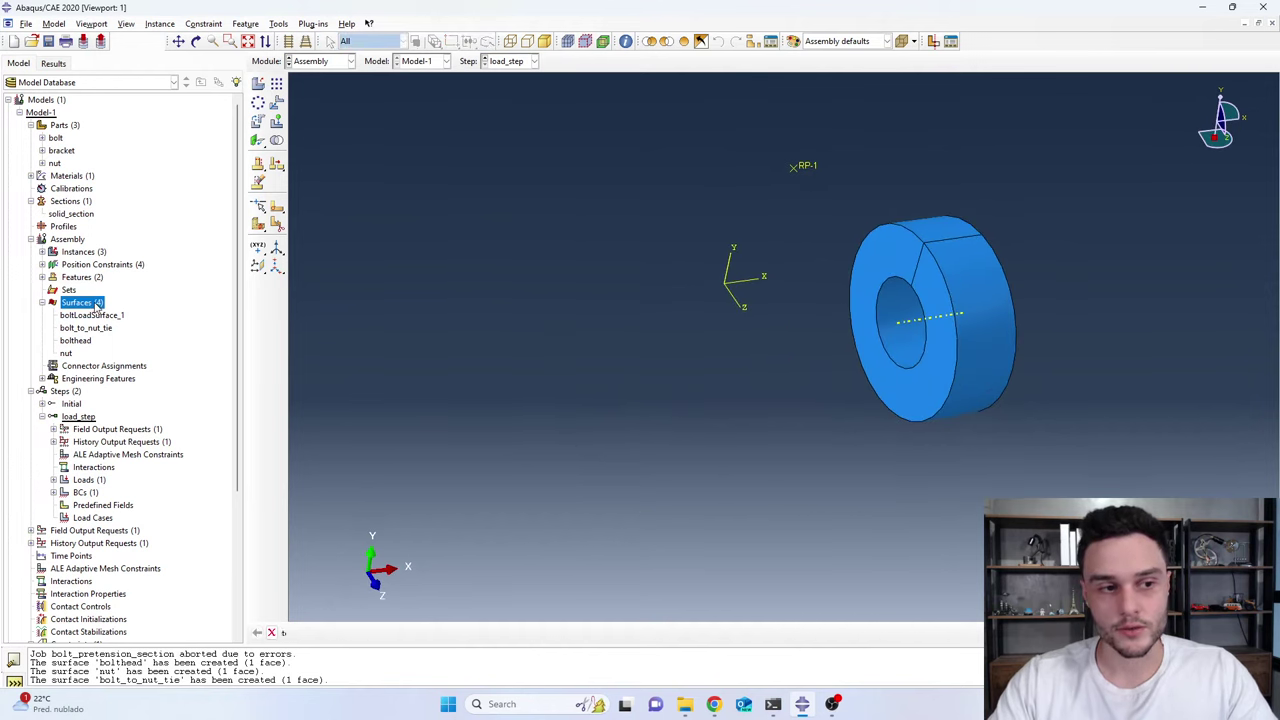
{"action": "type", "text": "nut_to_"}
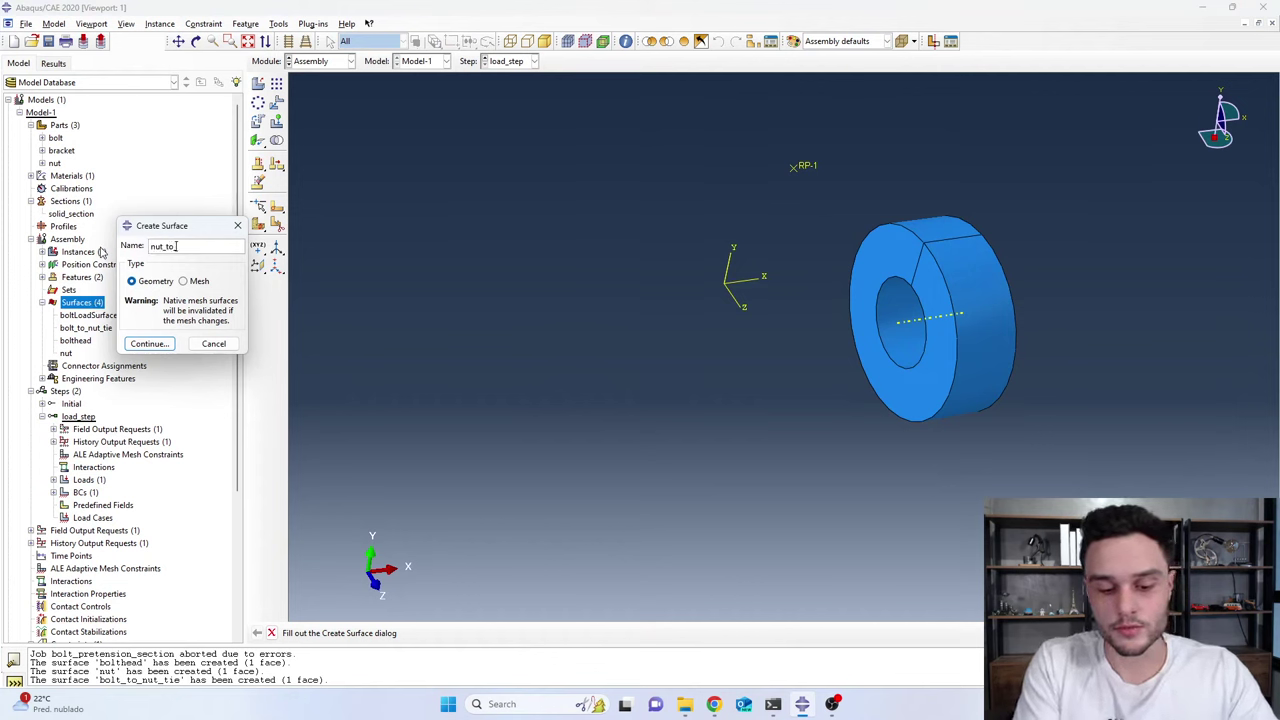
{"action": "type", "text": "bolt_tie"}
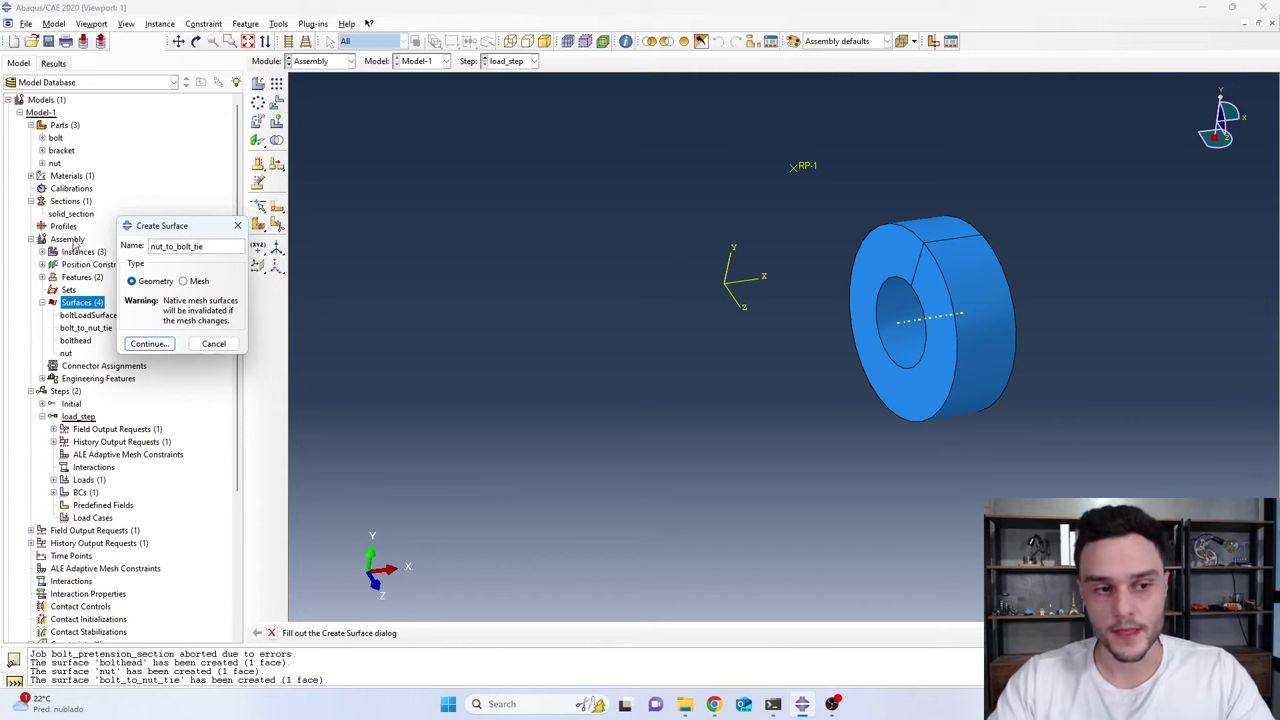
{"action": "left_click", "coordinate": [148, 343]}
{"action": "left_click", "coordinate": [895, 310]}
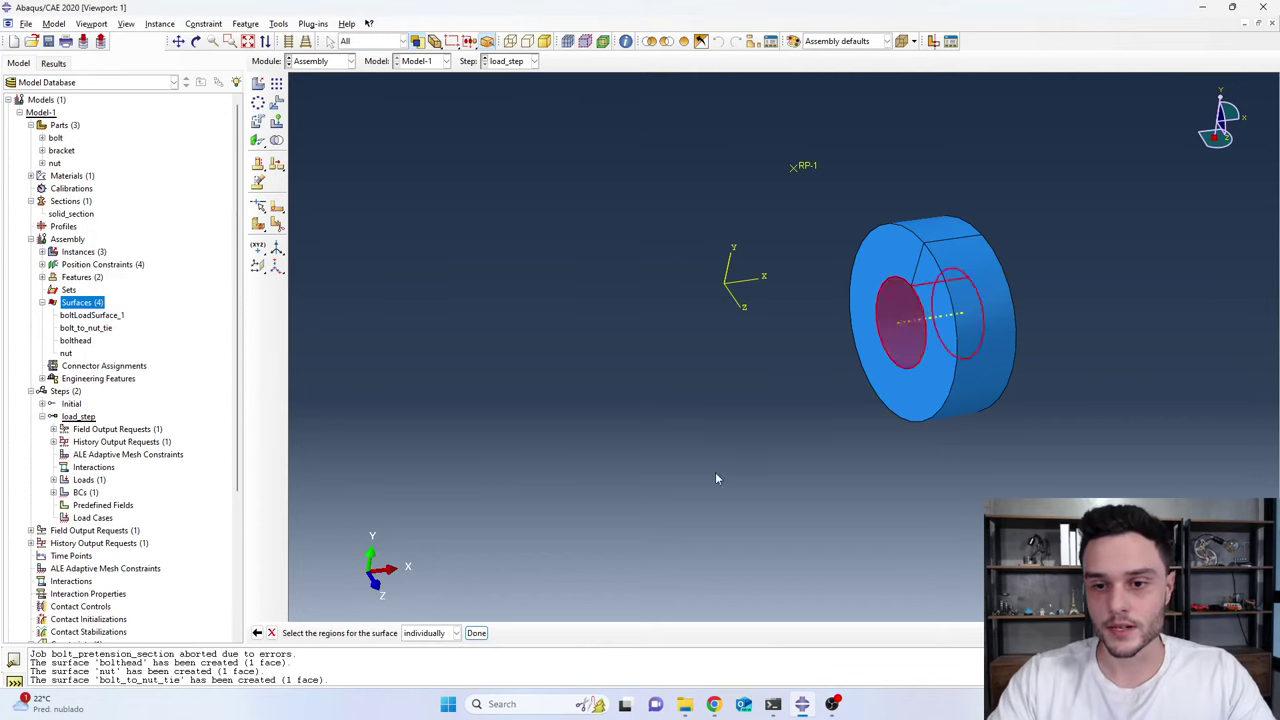
{"action": "left_click", "coordinate": [476, 633]}
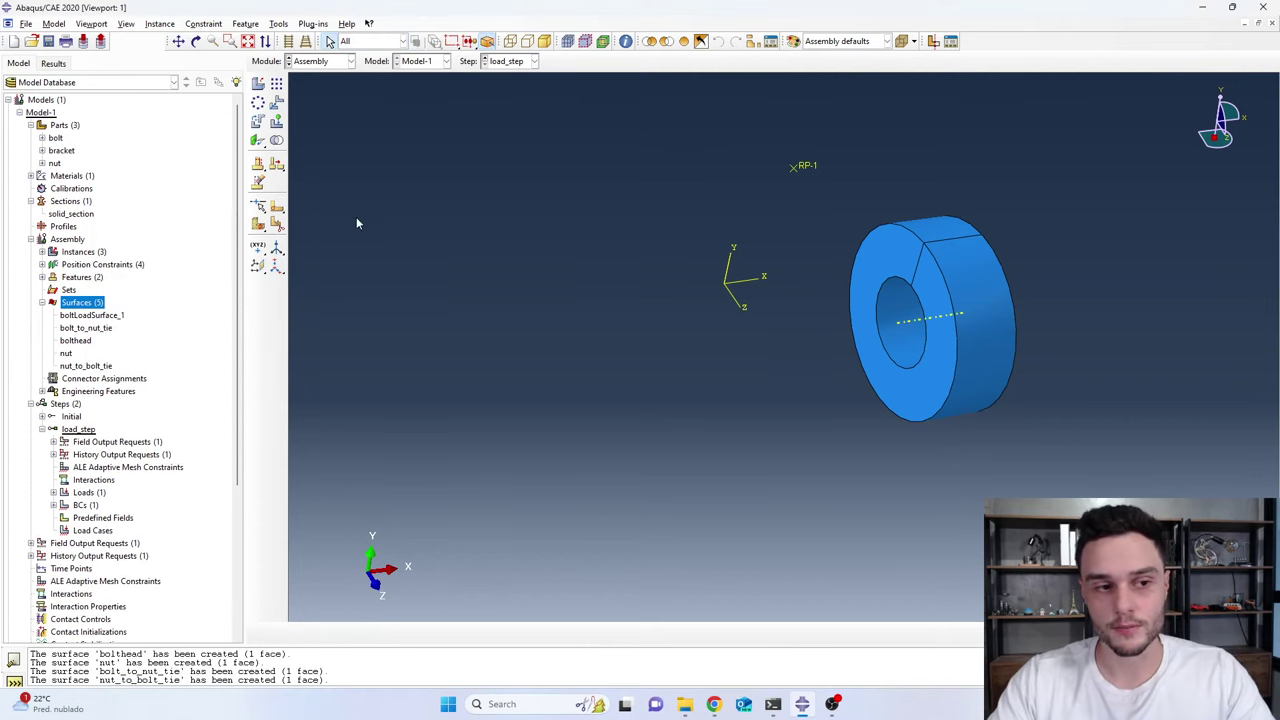
Expand the assembly's instances in the model tree and show the hidden bracket-1 instance again
{"action": "left_click", "coordinate": [42, 252]}
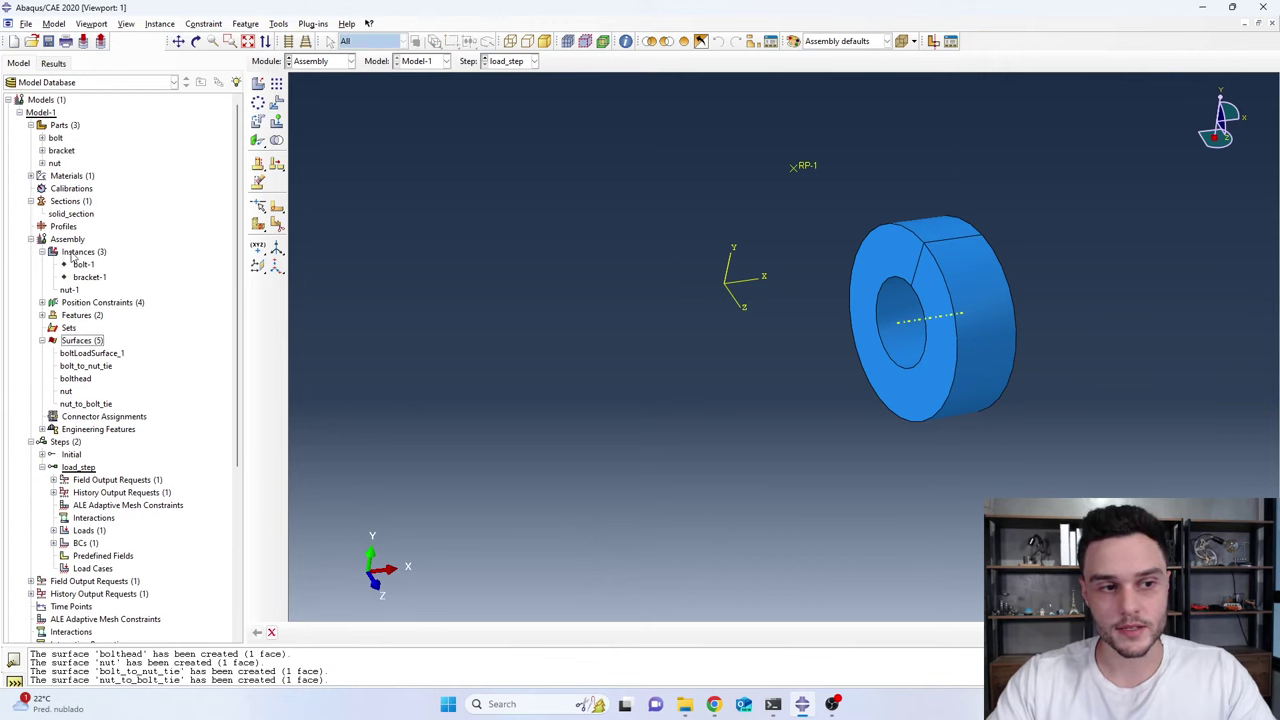
{"action": "left_click", "coordinate": [84, 265]}
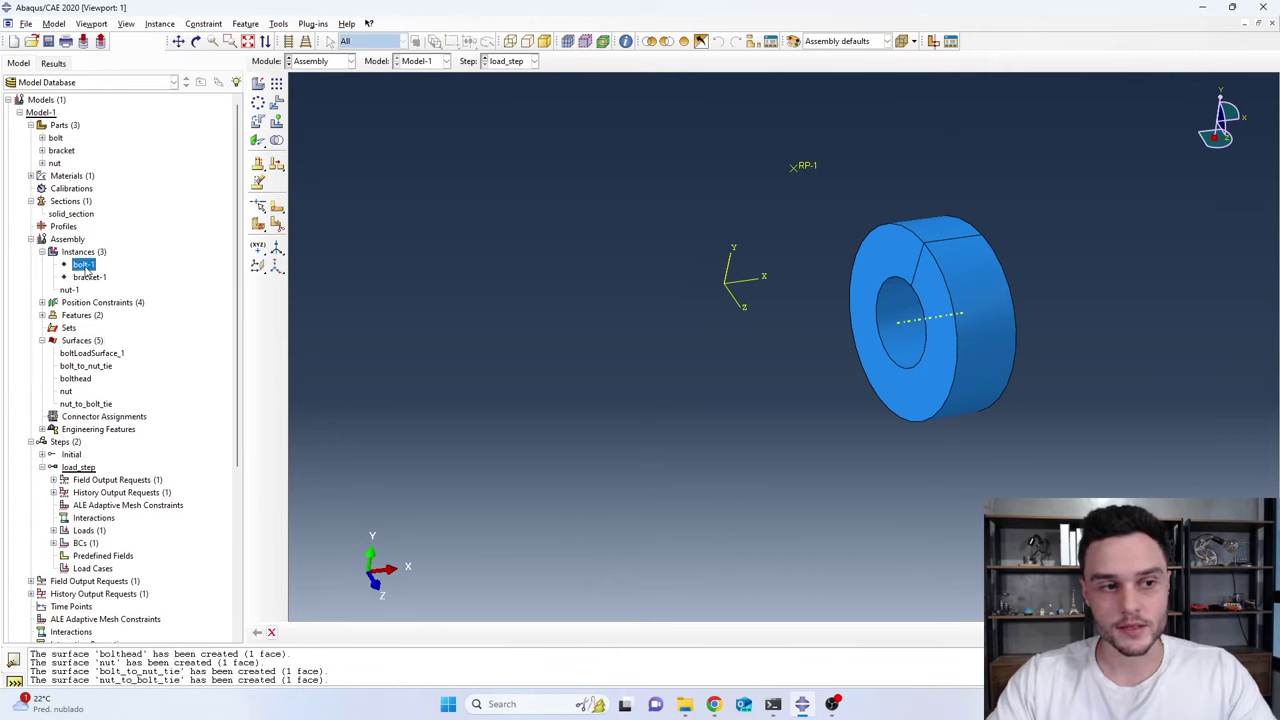
{"action": "left_click", "coordinate": [87, 277], "text": "ctrl"}
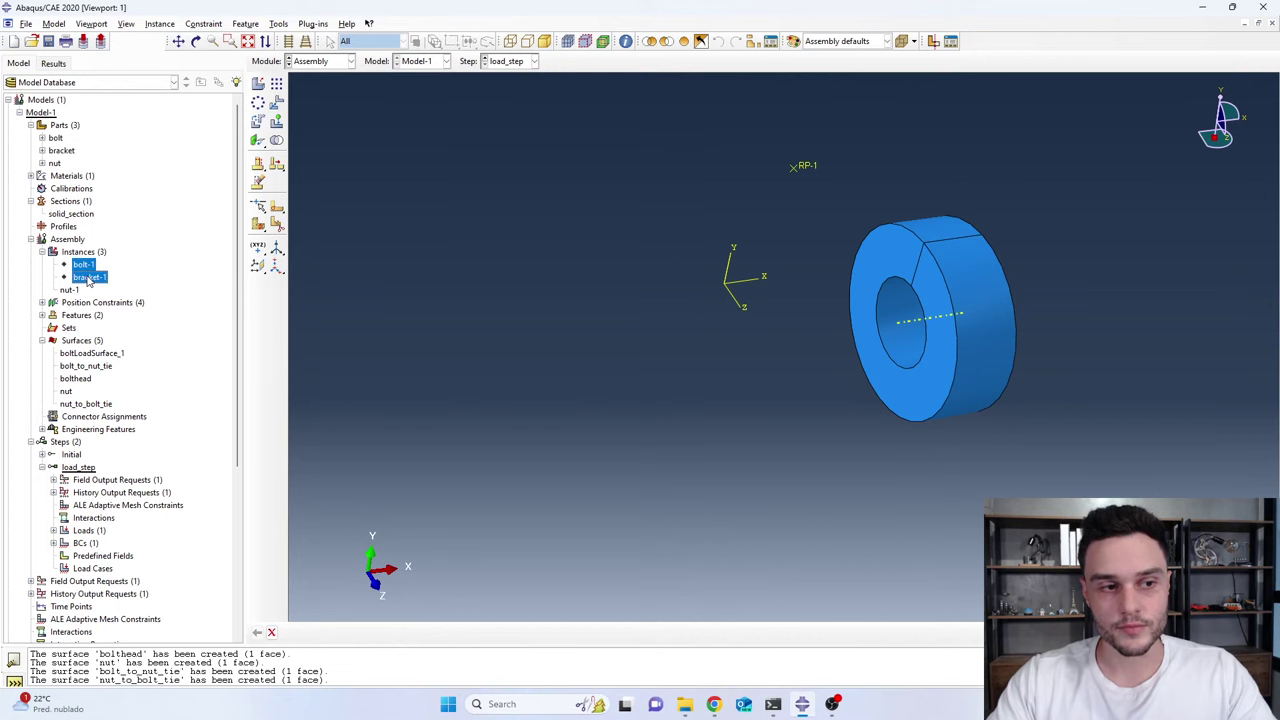
{"action": "left_click", "coordinate": [88, 278]}
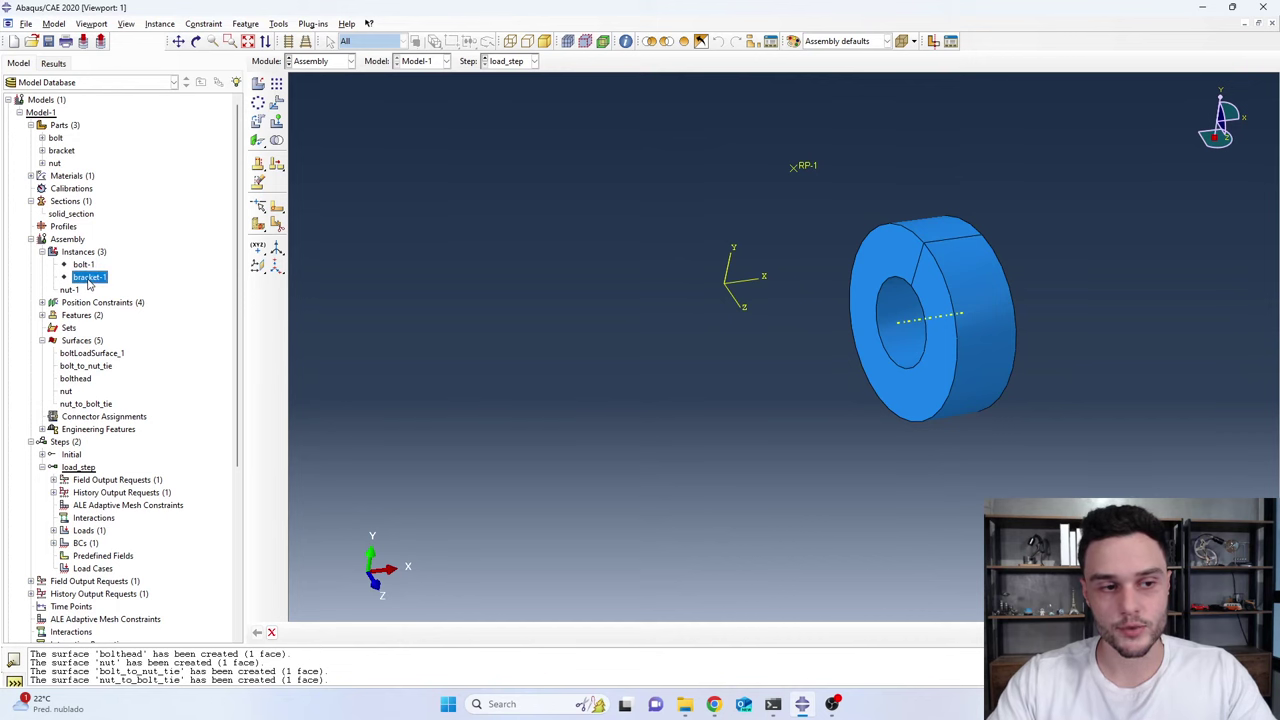
{"action": "right_click", "coordinate": [88, 283]}
{"action": "left_click", "coordinate": [111, 334]}
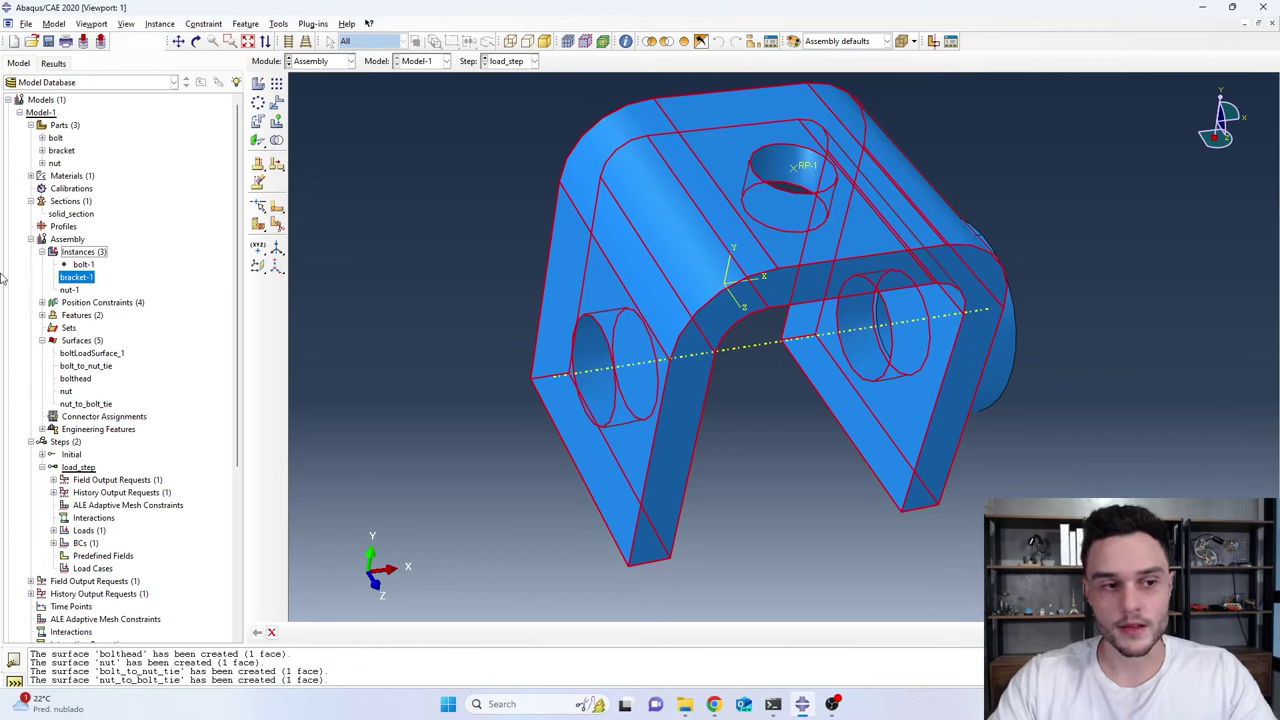
Create a geometry surface named bracket_to_bolthead on the outer face of the bracket leg on the bolt head side
{"action": "double_click", "coordinate": [78, 342]}
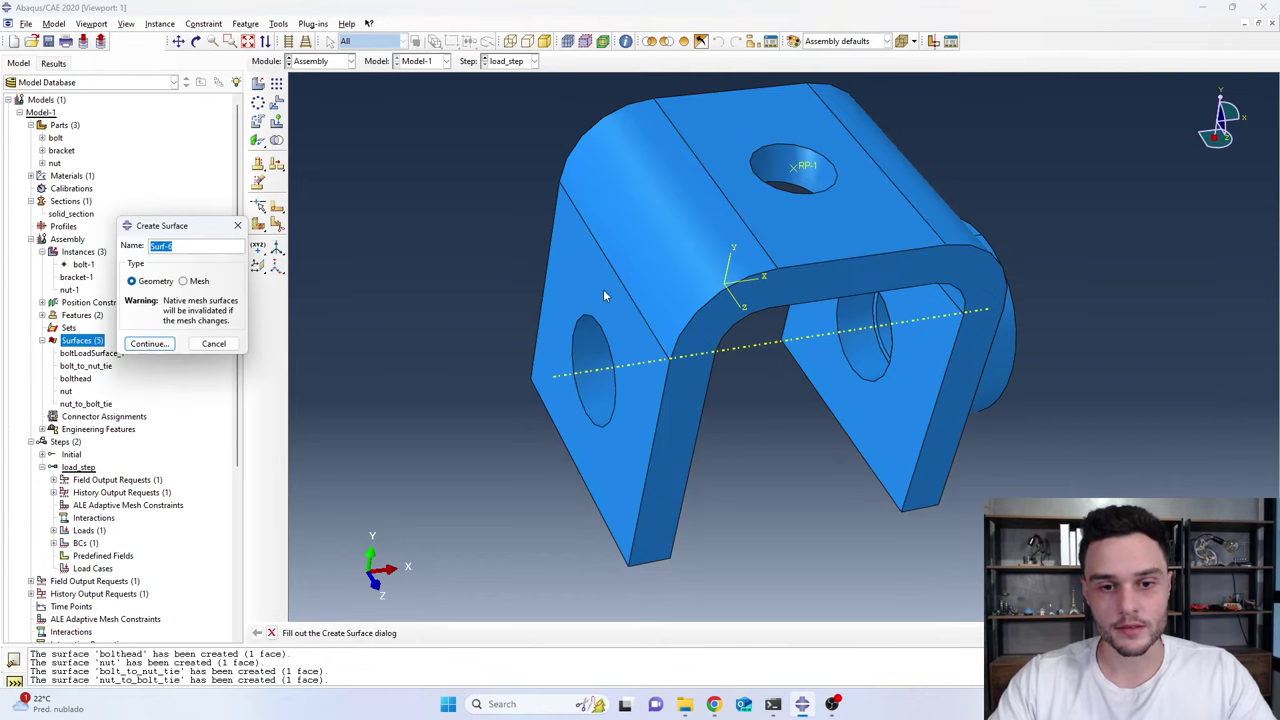
{"action": "type", "text": "bra"}
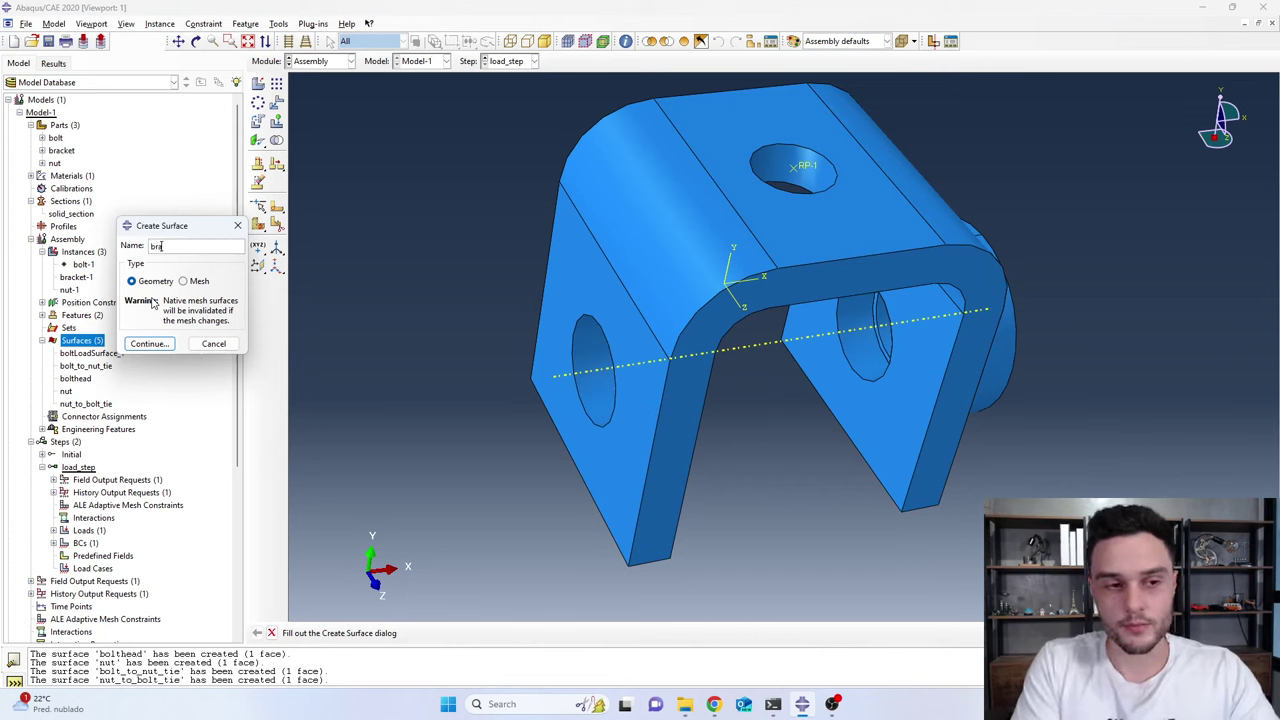
{"action": "type", "text": "cket_to_bolthead"}
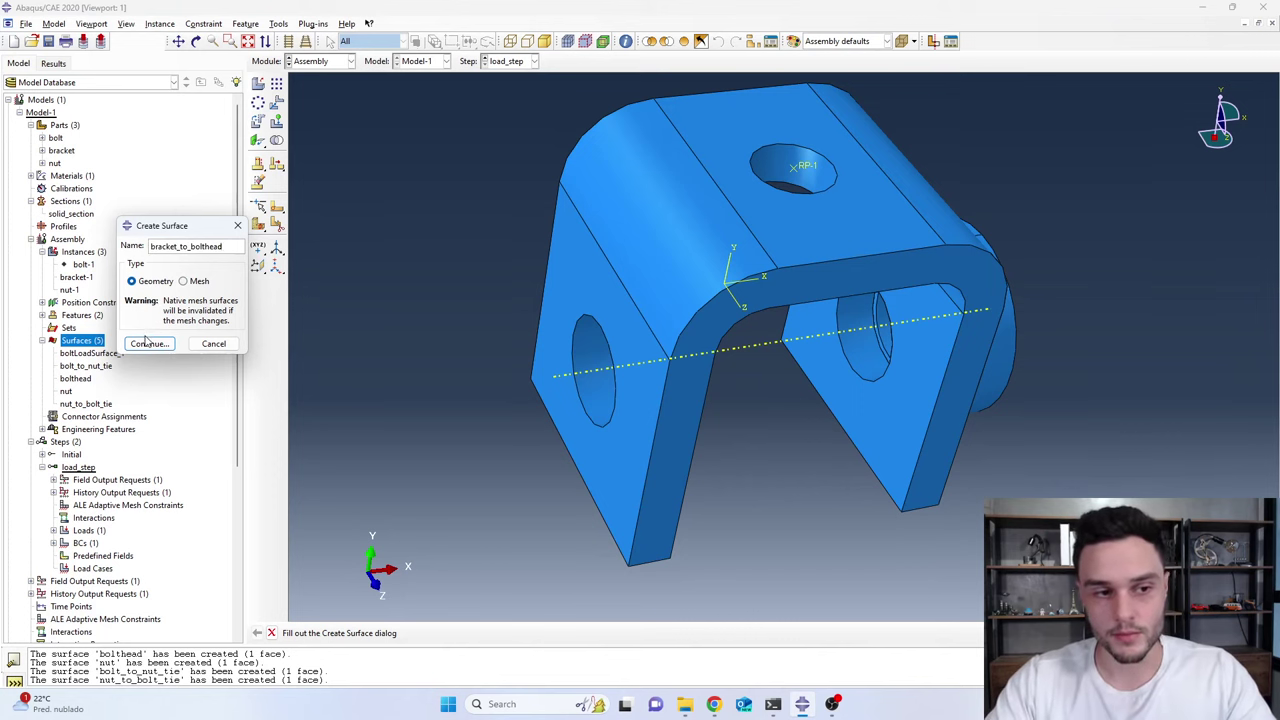
{"action": "left_click", "coordinate": [165, 343]}
{"action": "left_click", "coordinate": [594, 280]}
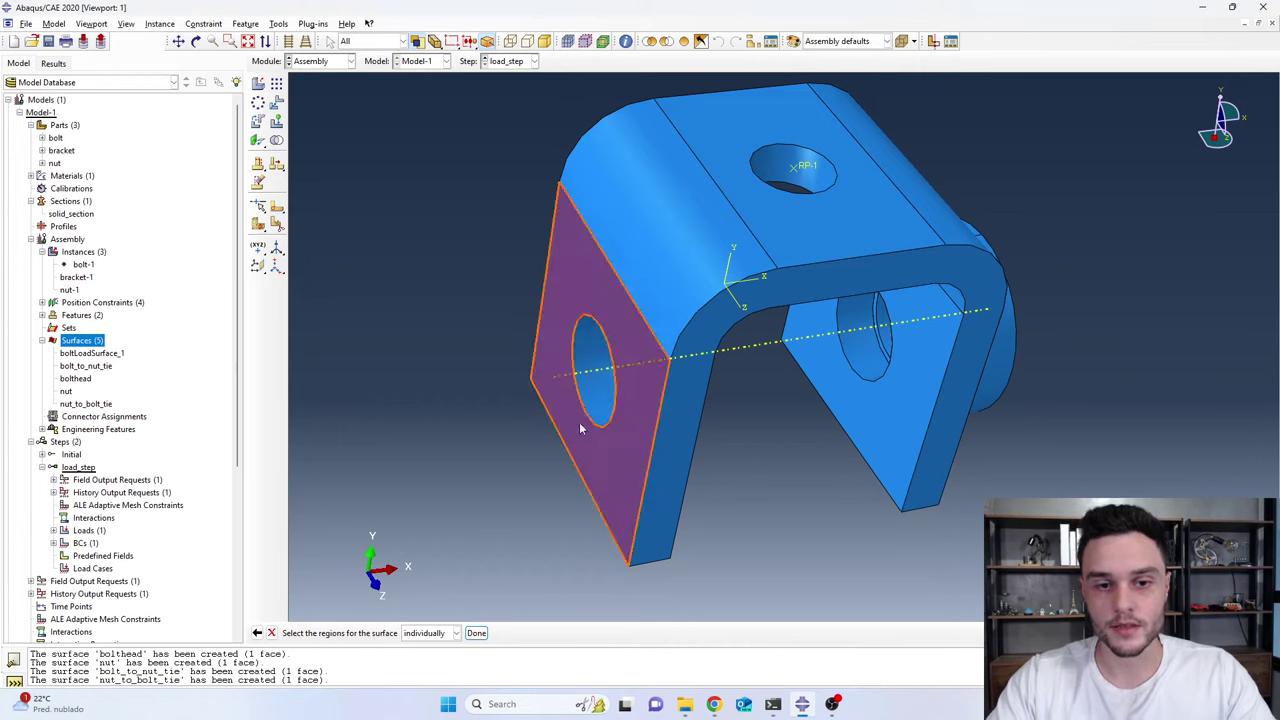
{"action": "left_click", "coordinate": [476, 633]}
Create a geometry surface named bracket_to_nut on the outer face of the bracket leg next to the nut
{"action": "left_click_drag", "start_coordinate": [994, 418], "coordinate": [754, 400], "text": "ctrl+alt"}
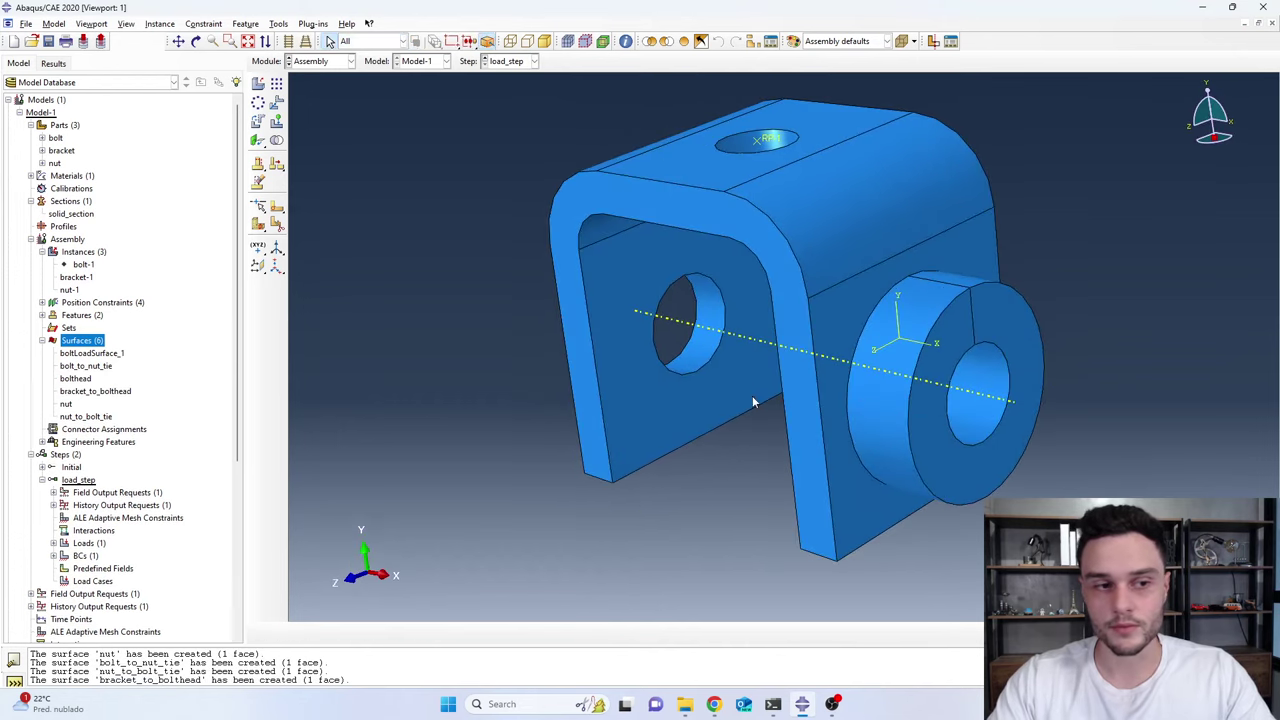
{"action": "double_click", "coordinate": [82, 341]}
{"action": "type", "text": "bracket_to_nut"}
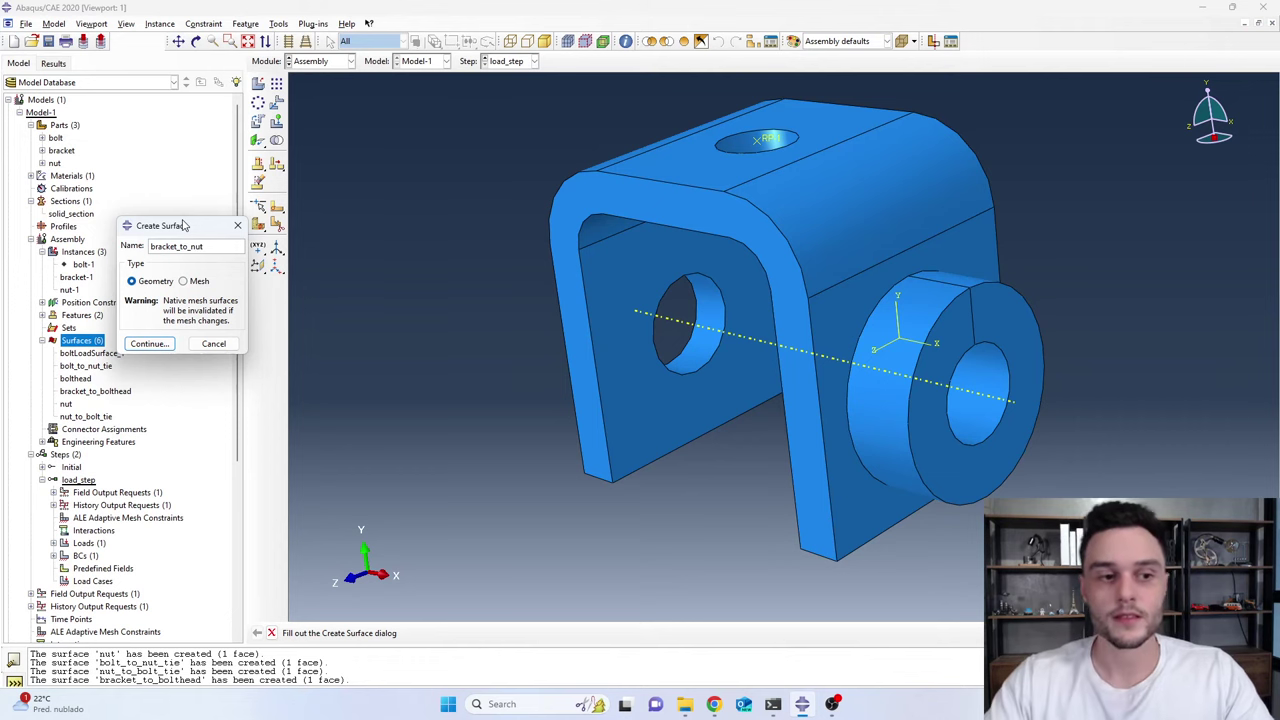
{"action": "left_click", "coordinate": [149, 343]}
{"action": "left_click", "coordinate": [836, 308]}
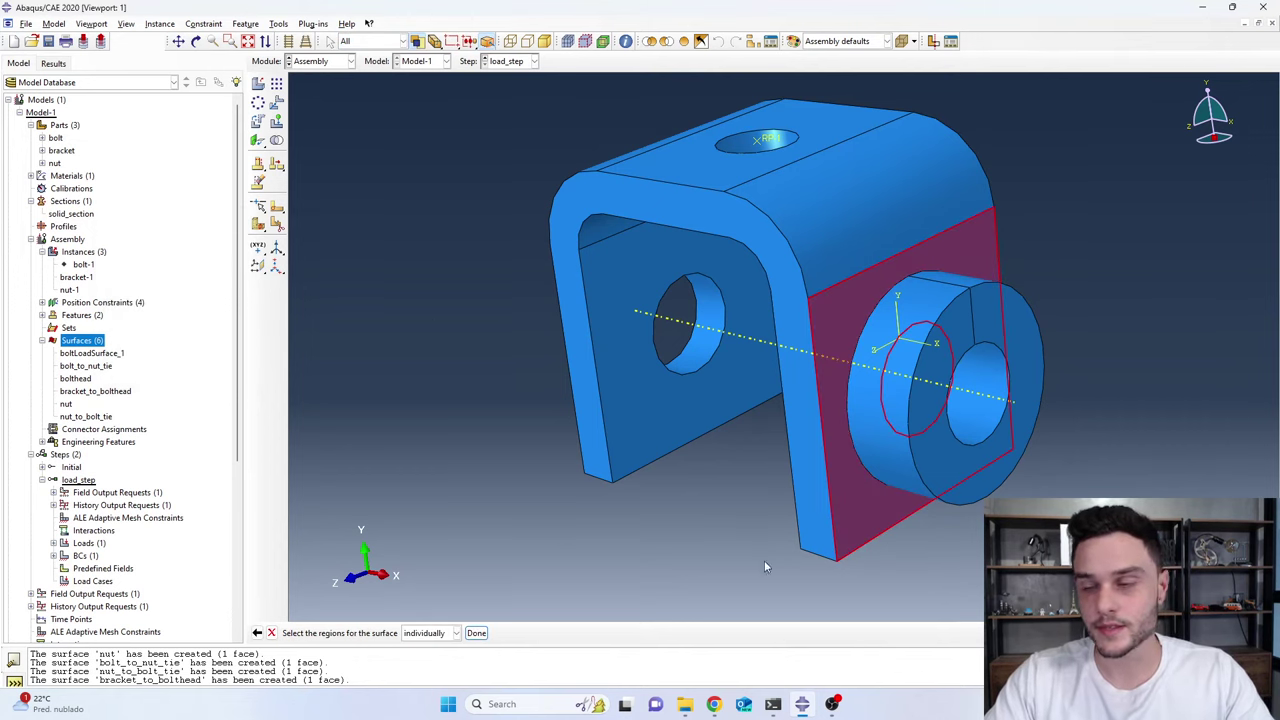
{"action": "middle_click", "coordinate": [576, 533]}
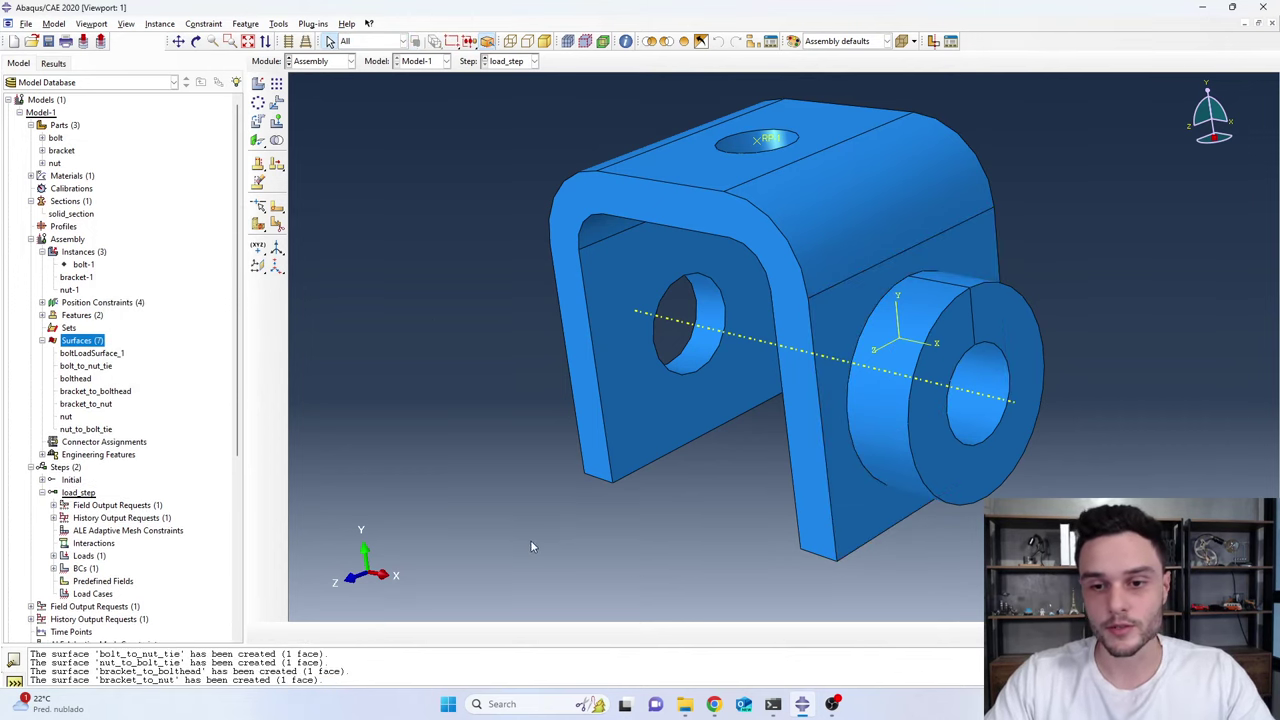
Show the hidden bolt-1 instance again in the assembly and clear the bracket selection
{"action": "left_click_drag", "start_coordinate": [890, 390], "coordinate": [958, 322], "text": "ctrl+alt"}
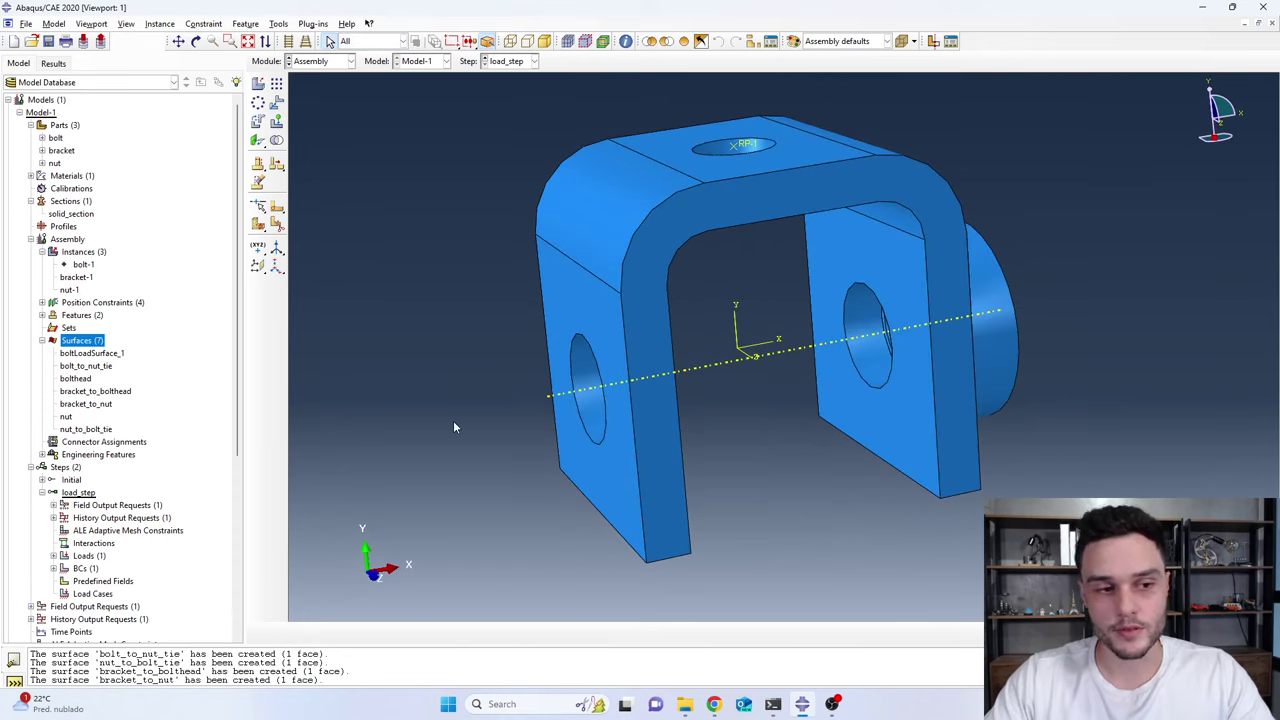
{"action": "left_click", "coordinate": [645, 425]}
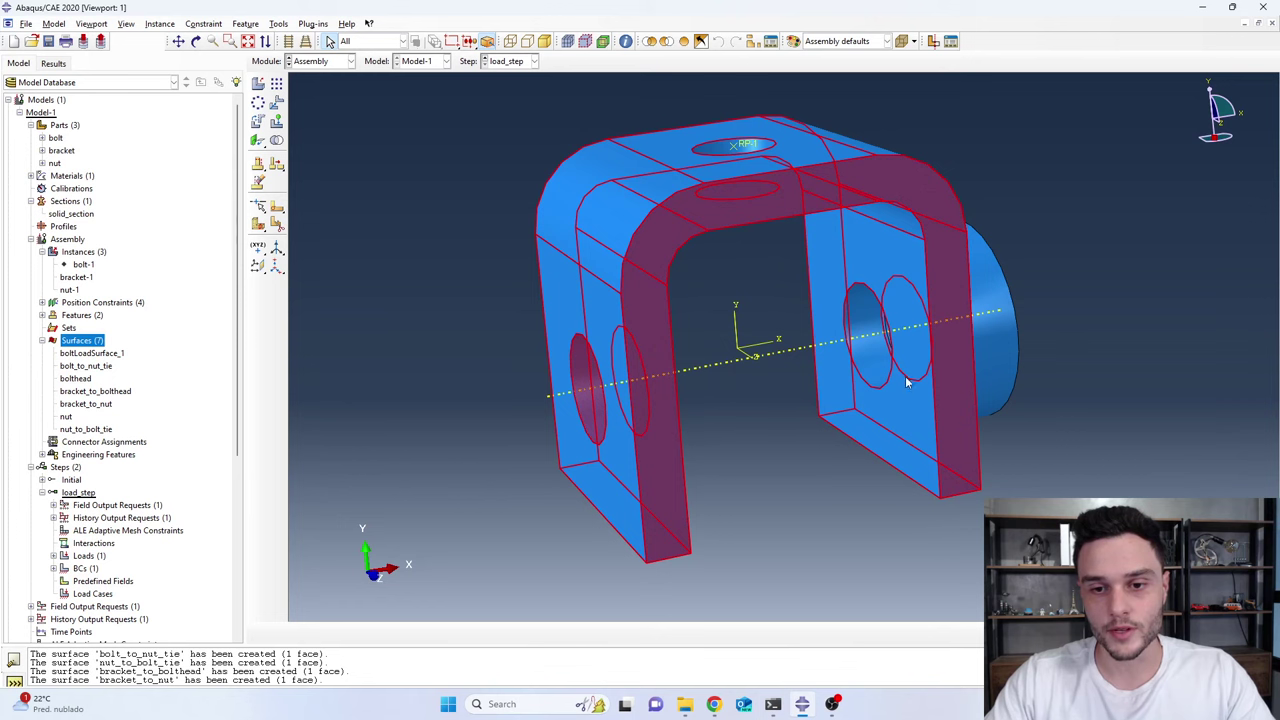
{"action": "left_click", "coordinate": [84, 266]}
{"action": "right_click", "coordinate": [86, 268]}
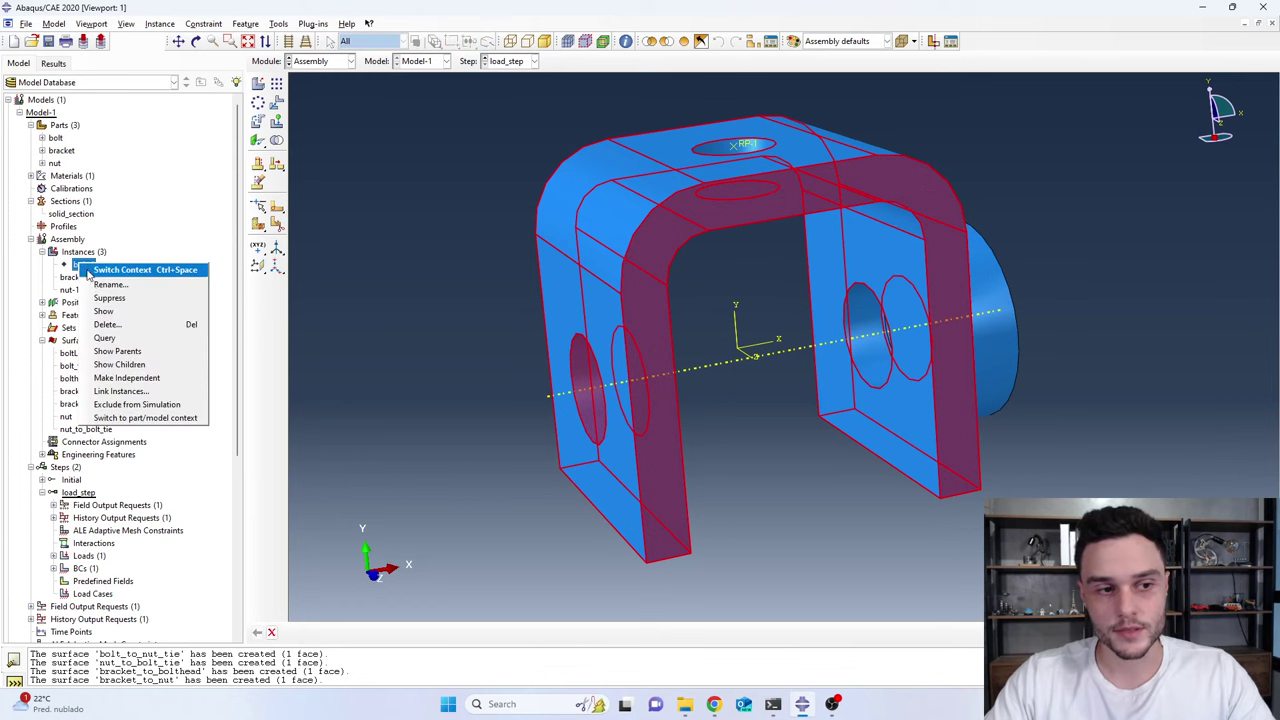
{"action": "left_click", "coordinate": [118, 316]}
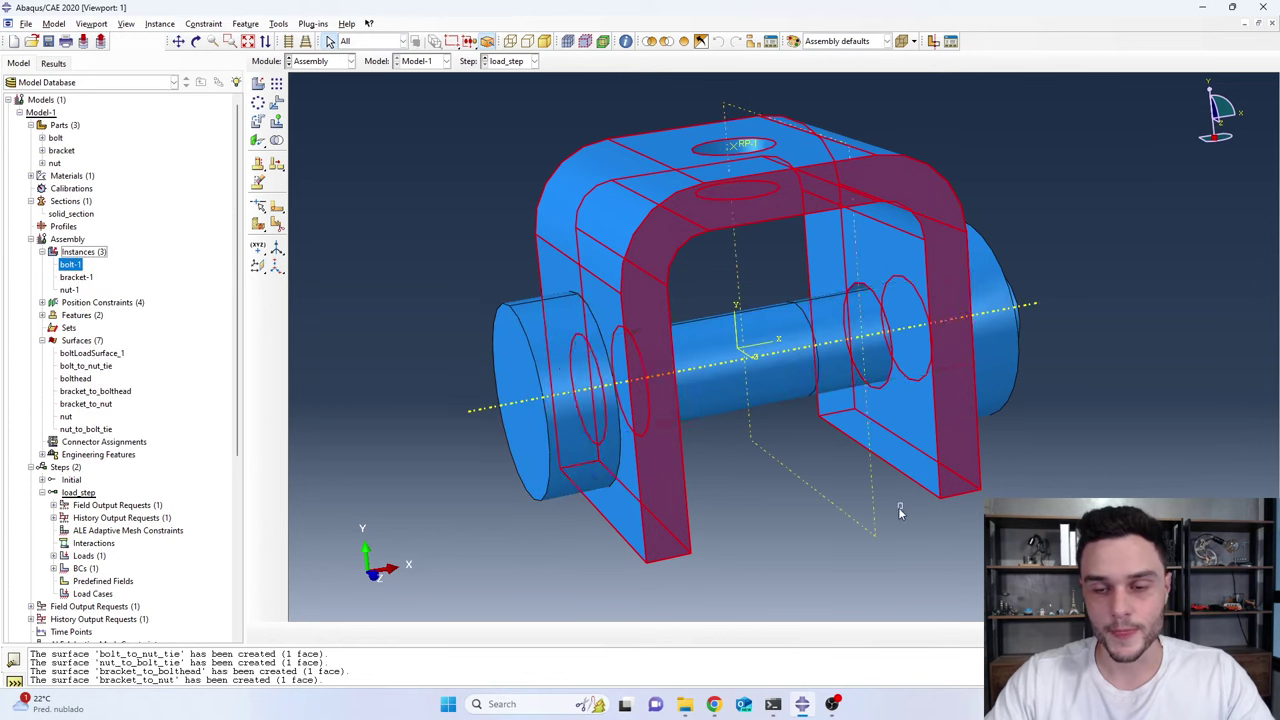
{"action": "left_click", "coordinate": [880, 524]}
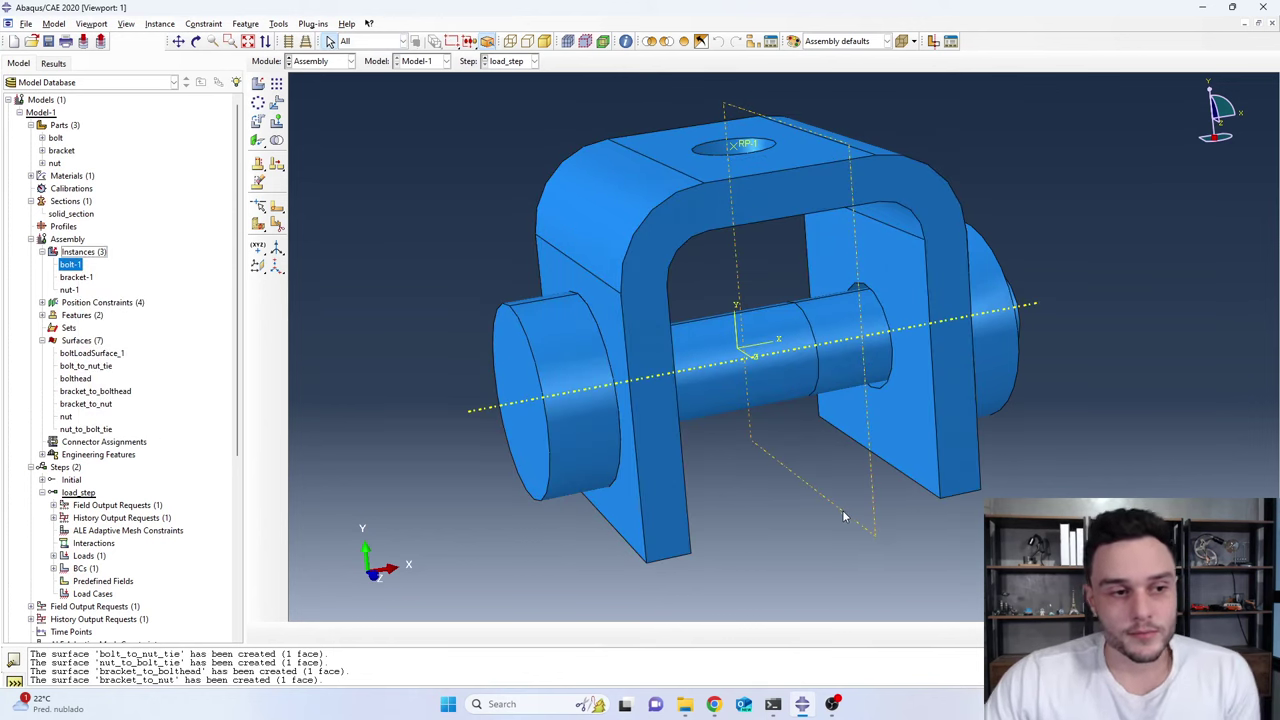
Switch to the Interaction module and start a standard surface-to-surface contact named bolthead_bracket in load_step
{"action": "left_click", "coordinate": [323, 61]}
{"action": "left_click", "coordinate": [325, 128]}
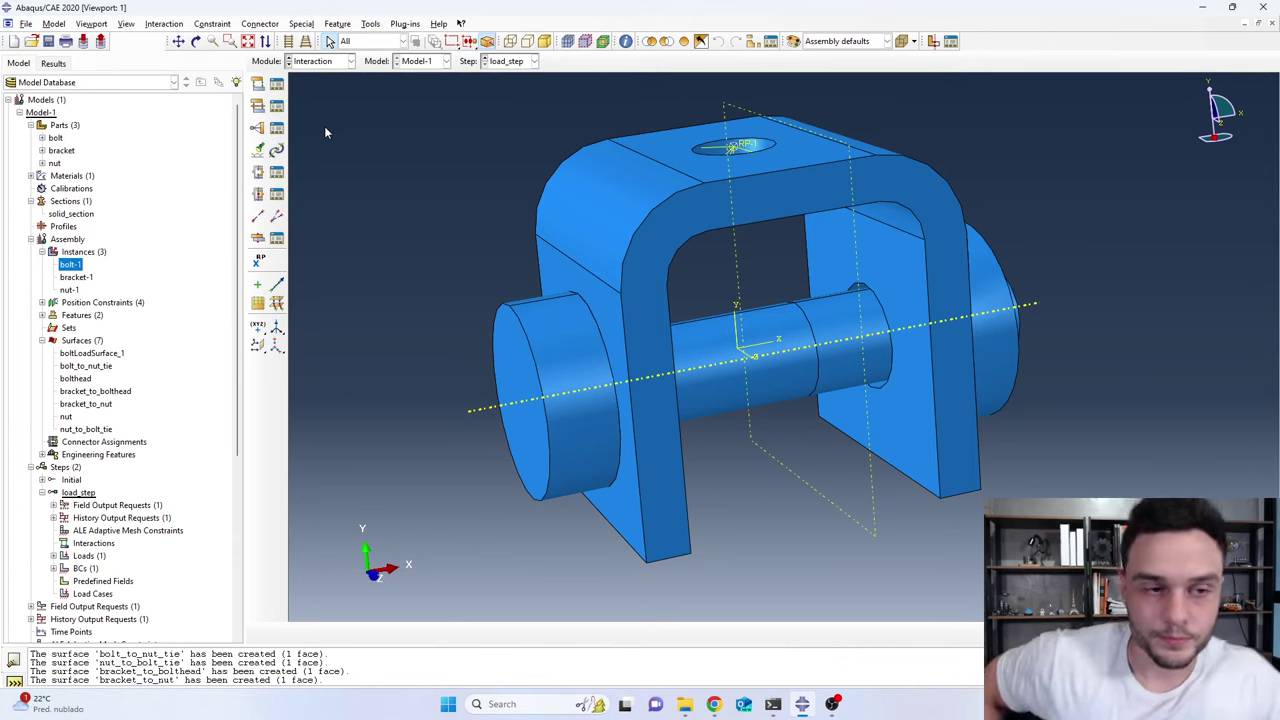
{"action": "left_click", "coordinate": [258, 87]}
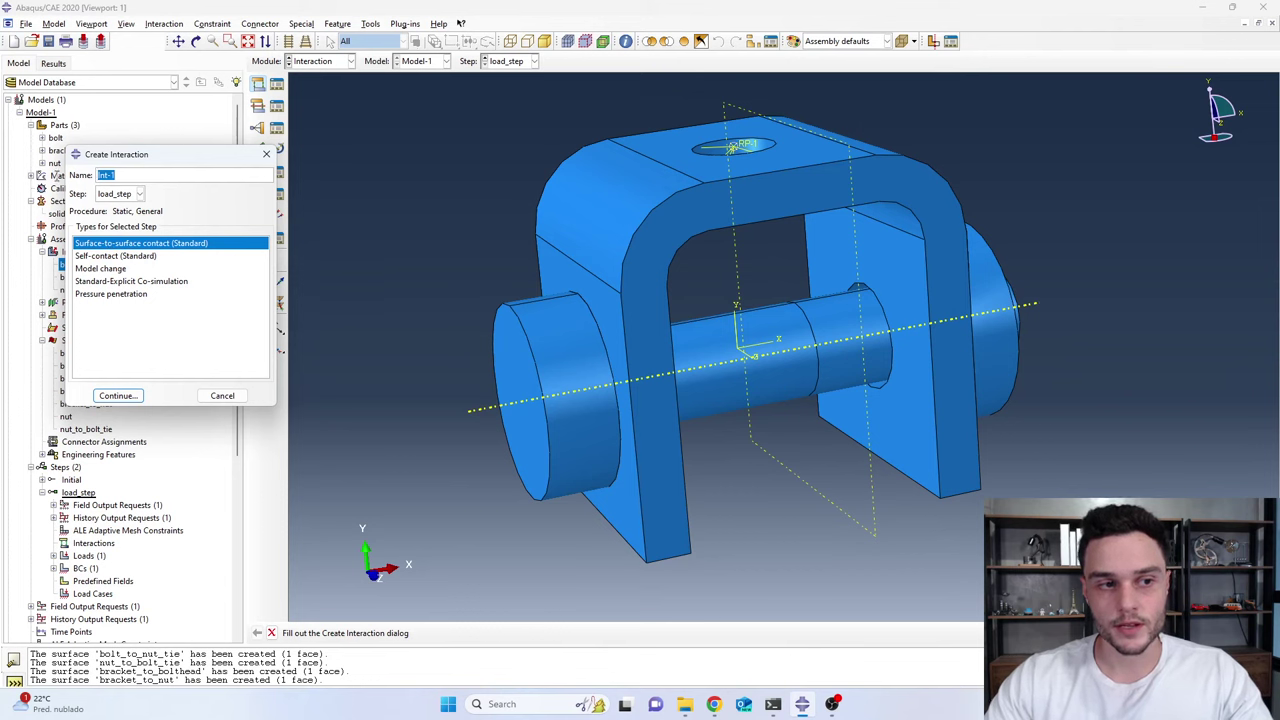
{"action": "type", "text": "bolthe"}
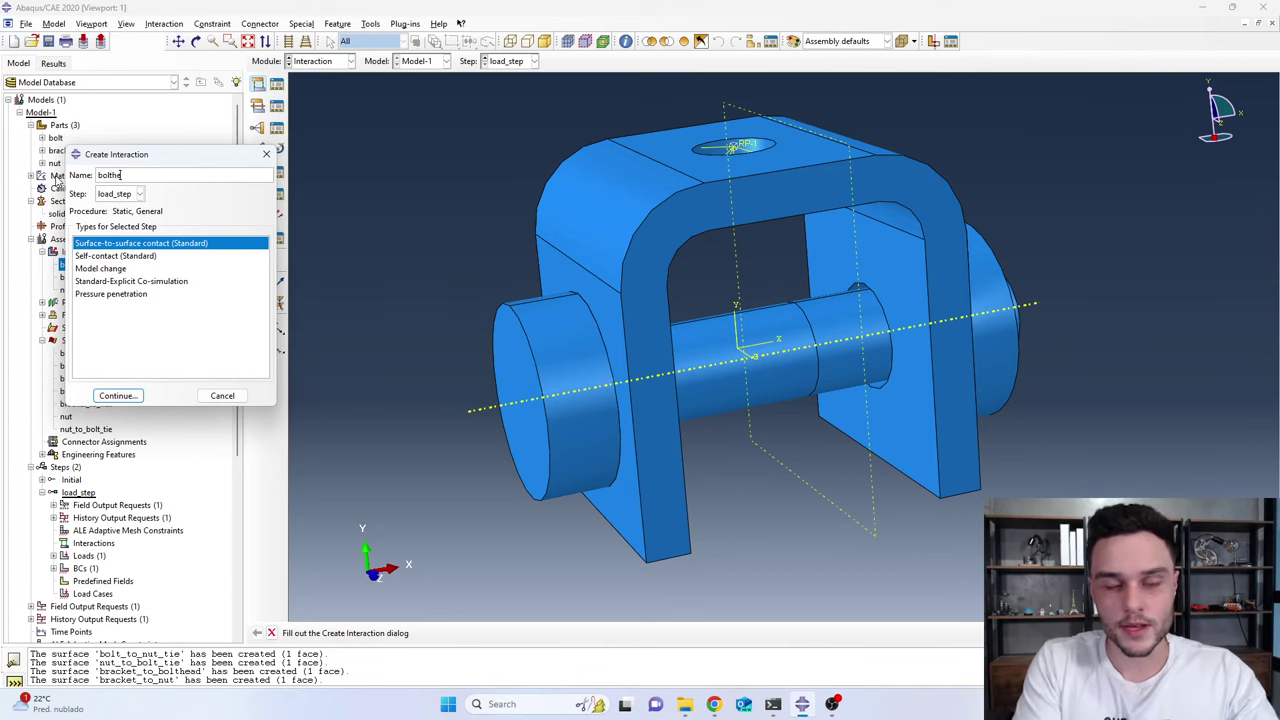
{"action": "type", "text": "ad_bracket"}
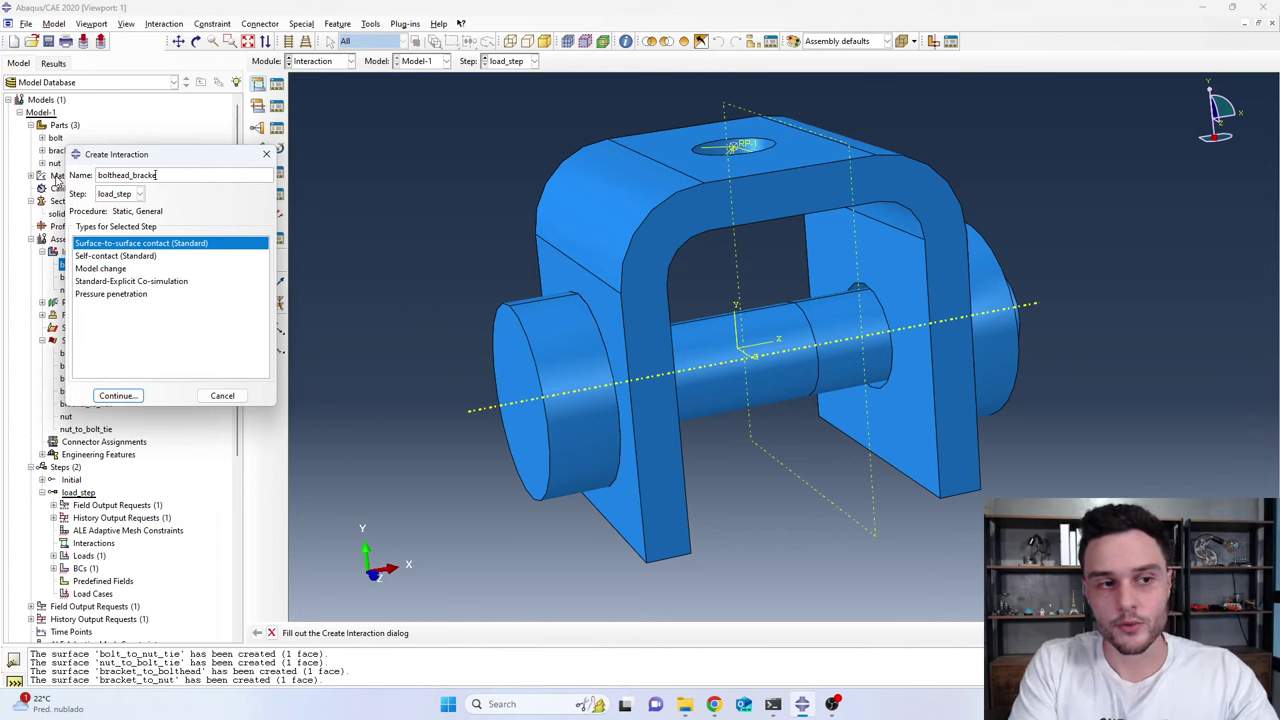
{"action": "left_click", "coordinate": [118, 396]}
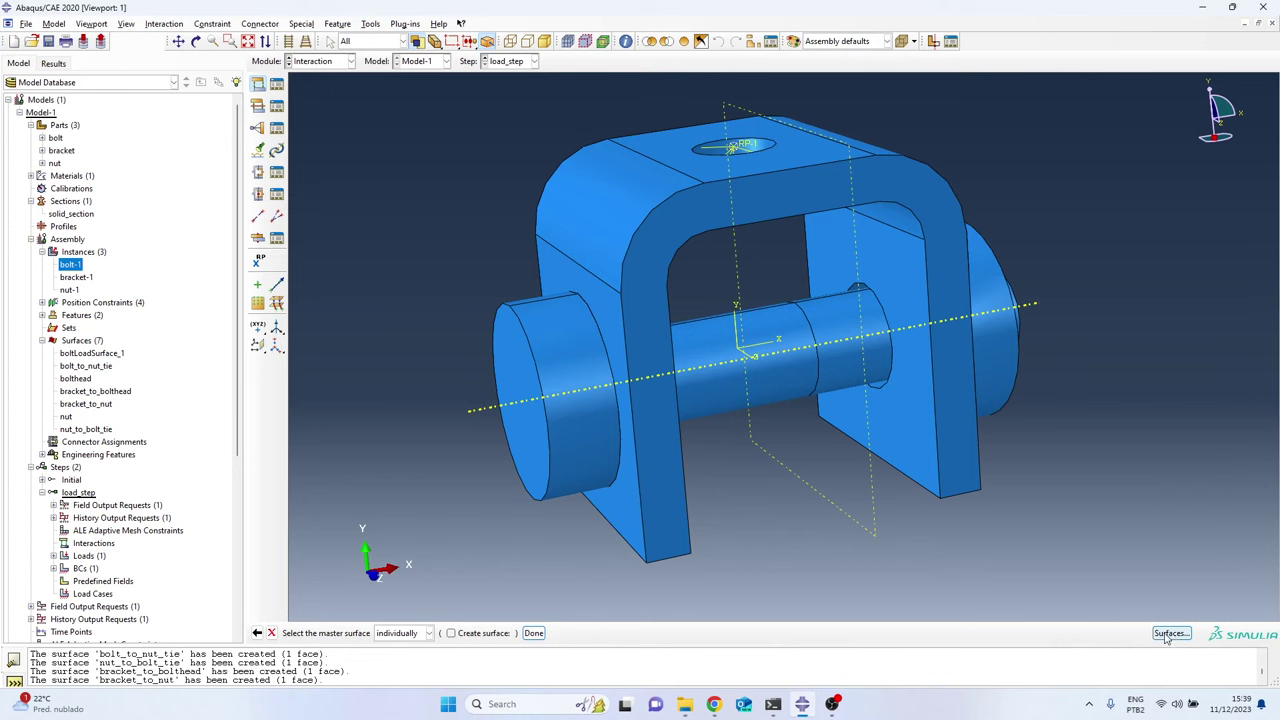
Assign the named surface bolthead as the contact's master surface and bracket_to_bolthead as its slave surface
{"action": "left_click", "coordinate": [1170, 634]}
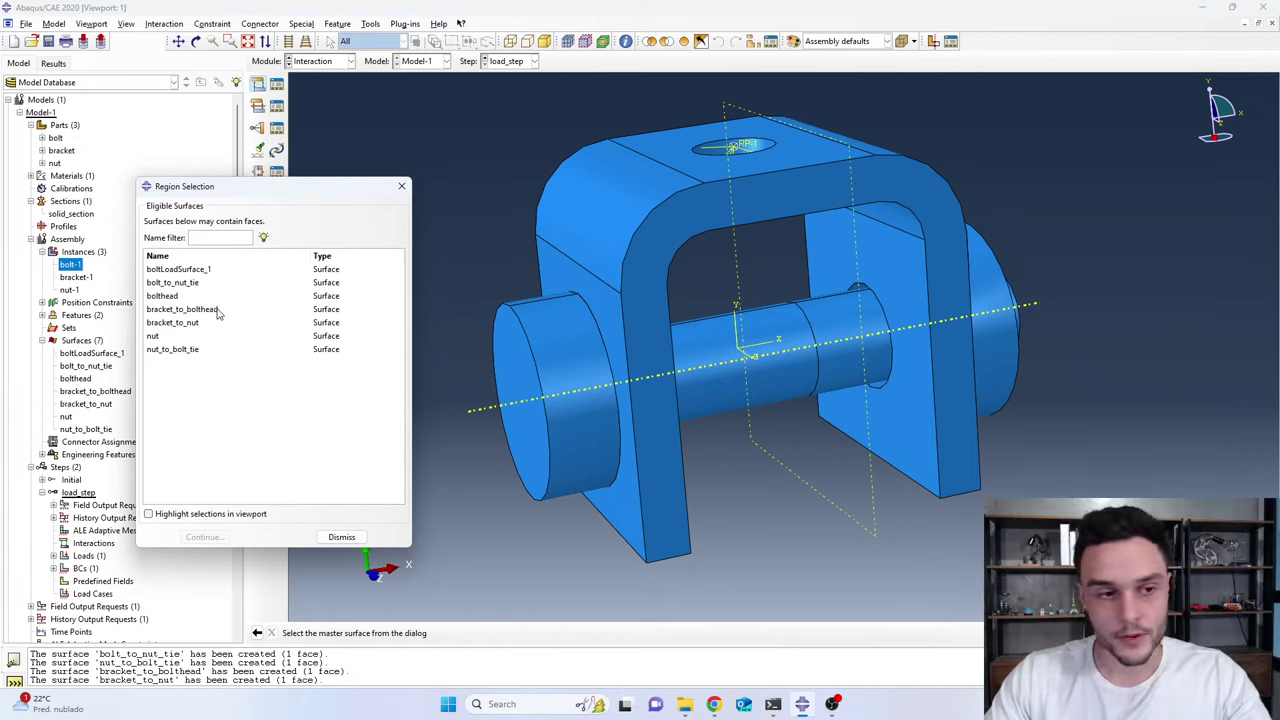
{"action": "left_click", "coordinate": [165, 296]}
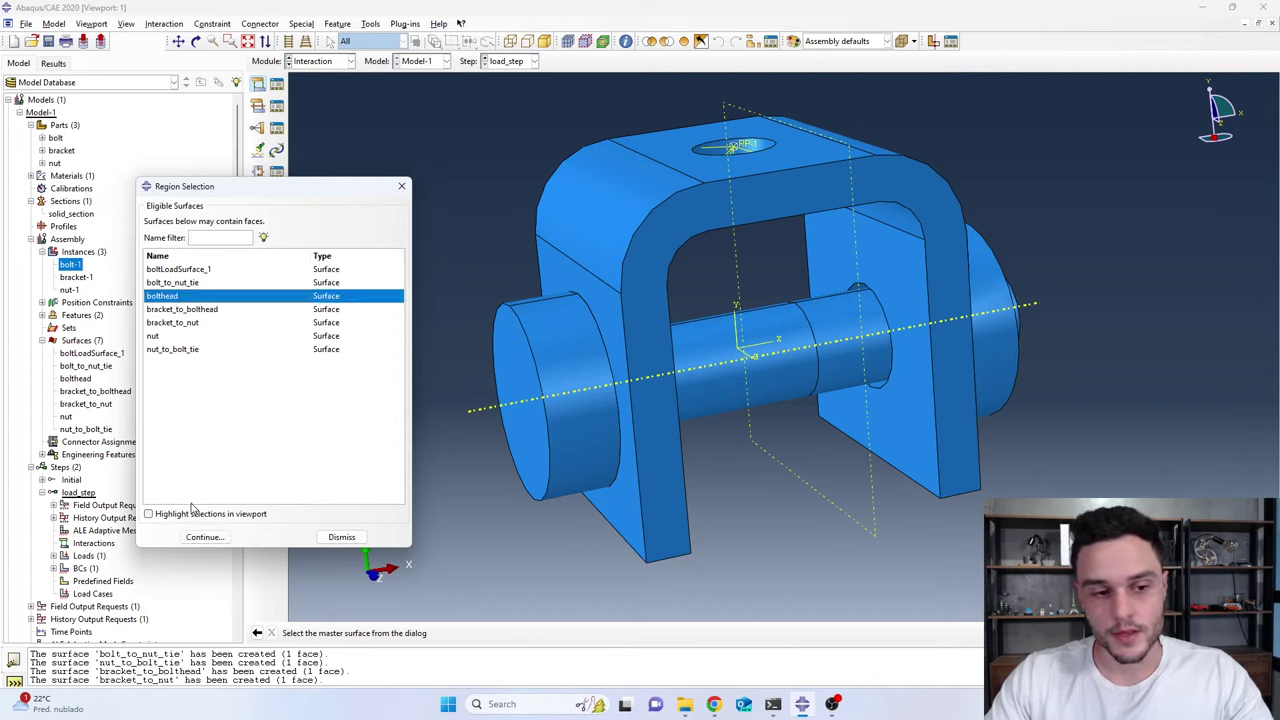
{"action": "left_click", "coordinate": [204, 537]}
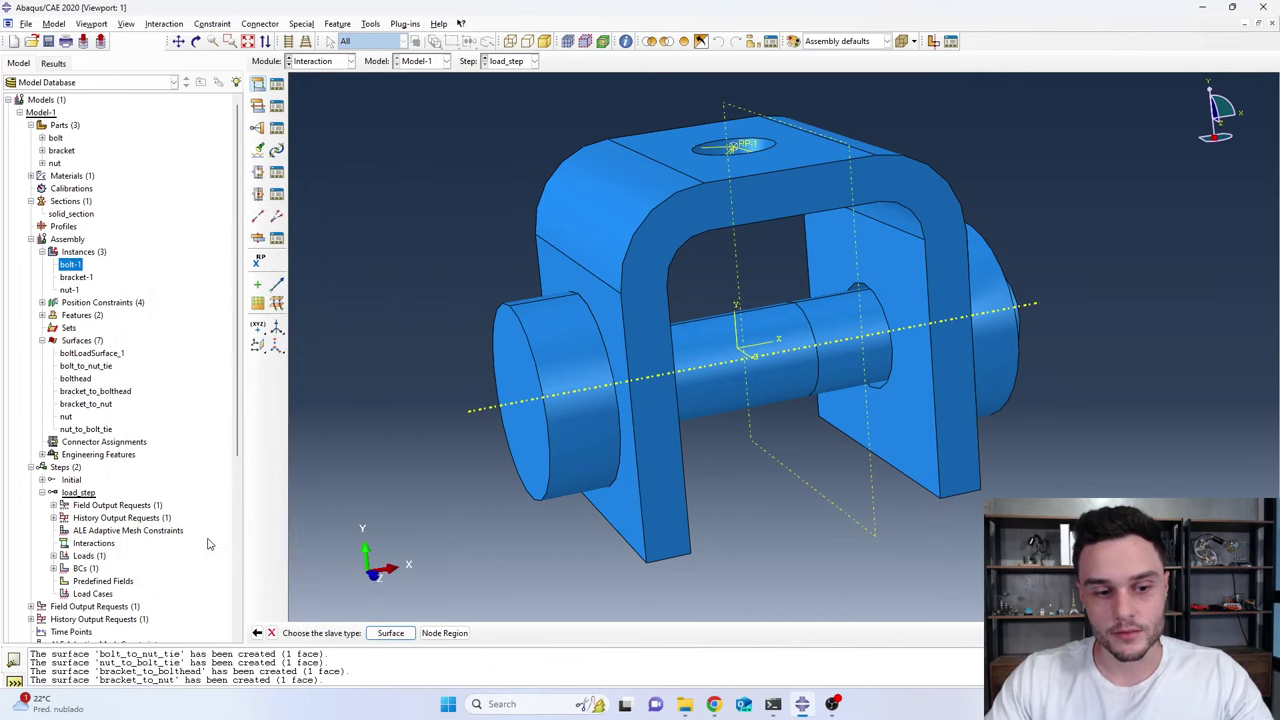
{"action": "left_click", "coordinate": [391, 634]}
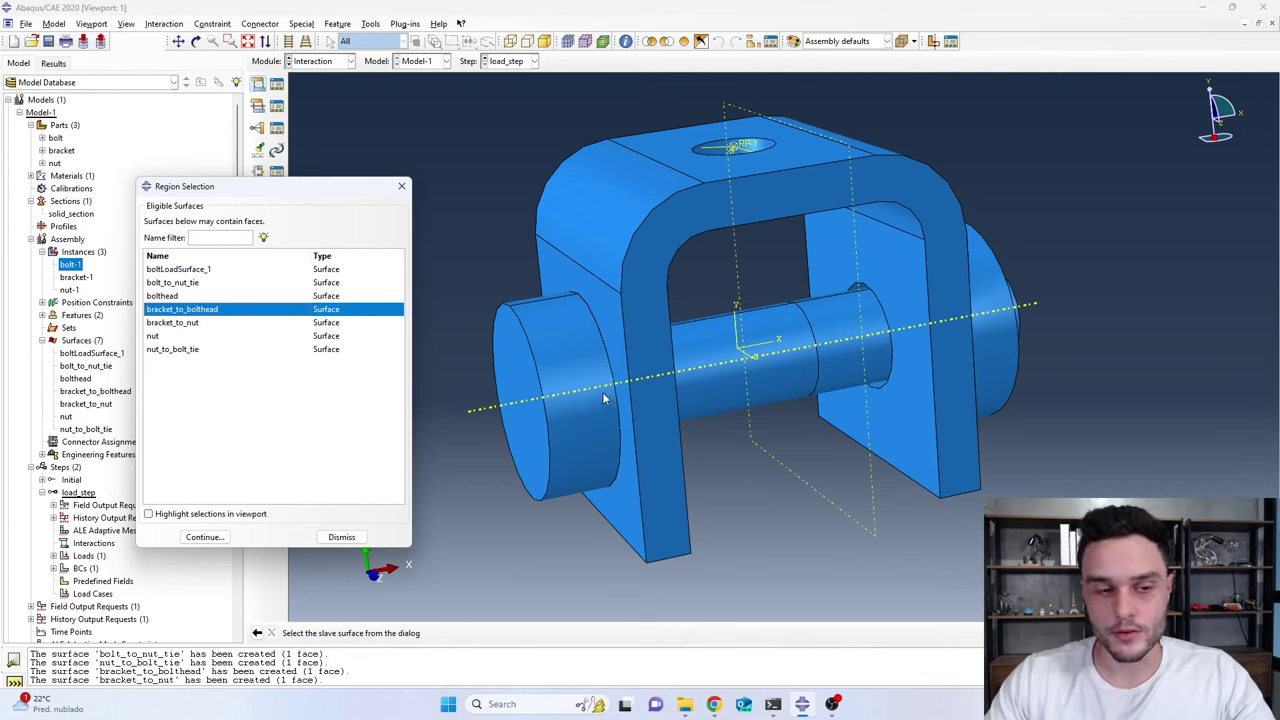
{"action": "left_click_drag", "start_coordinate": [295, 186], "coordinate": [338, 109]}
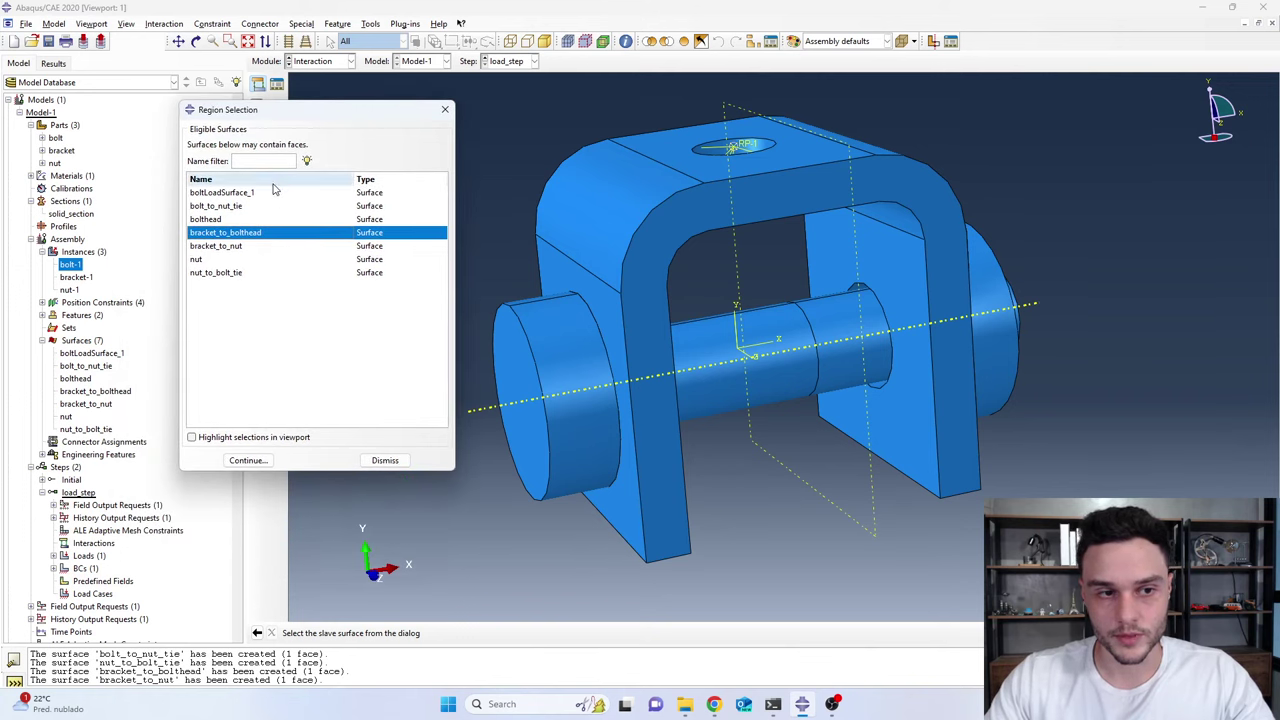
{"action": "left_click_drag", "start_coordinate": [345, 103], "coordinate": [330, 127]}
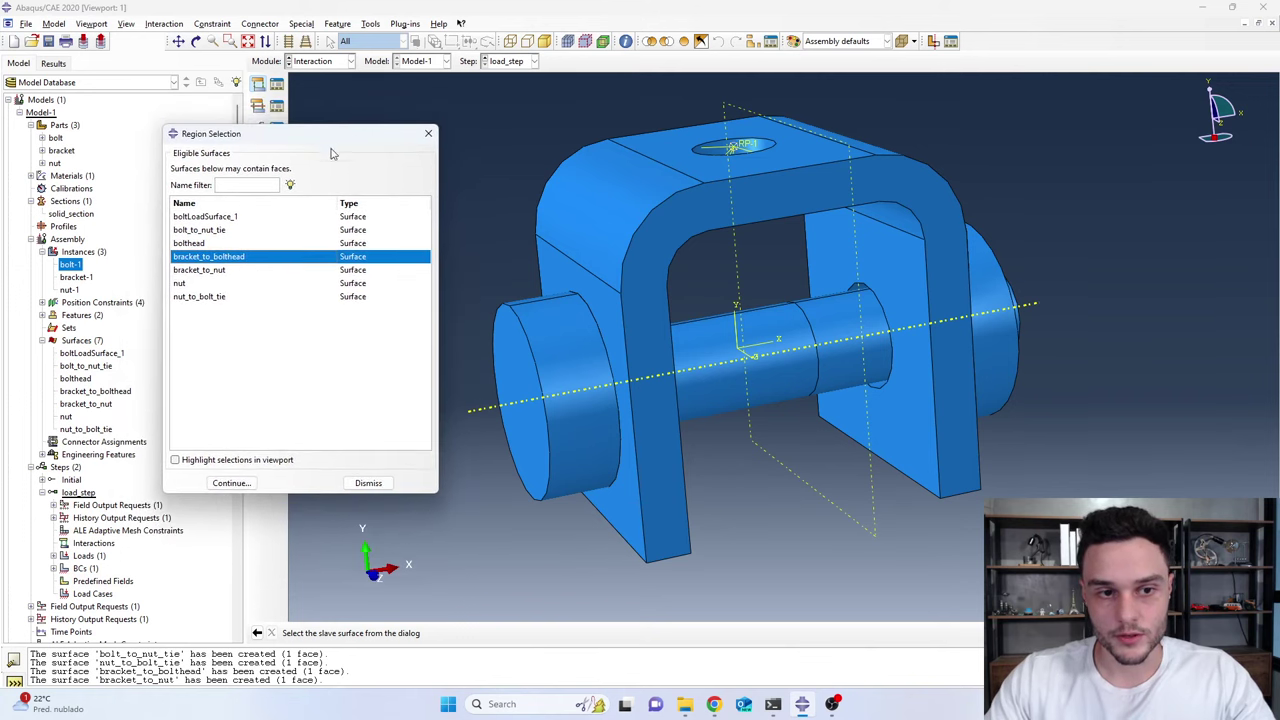
{"action": "left_click_drag", "start_coordinate": [438, 357], "coordinate": [513, 357]}
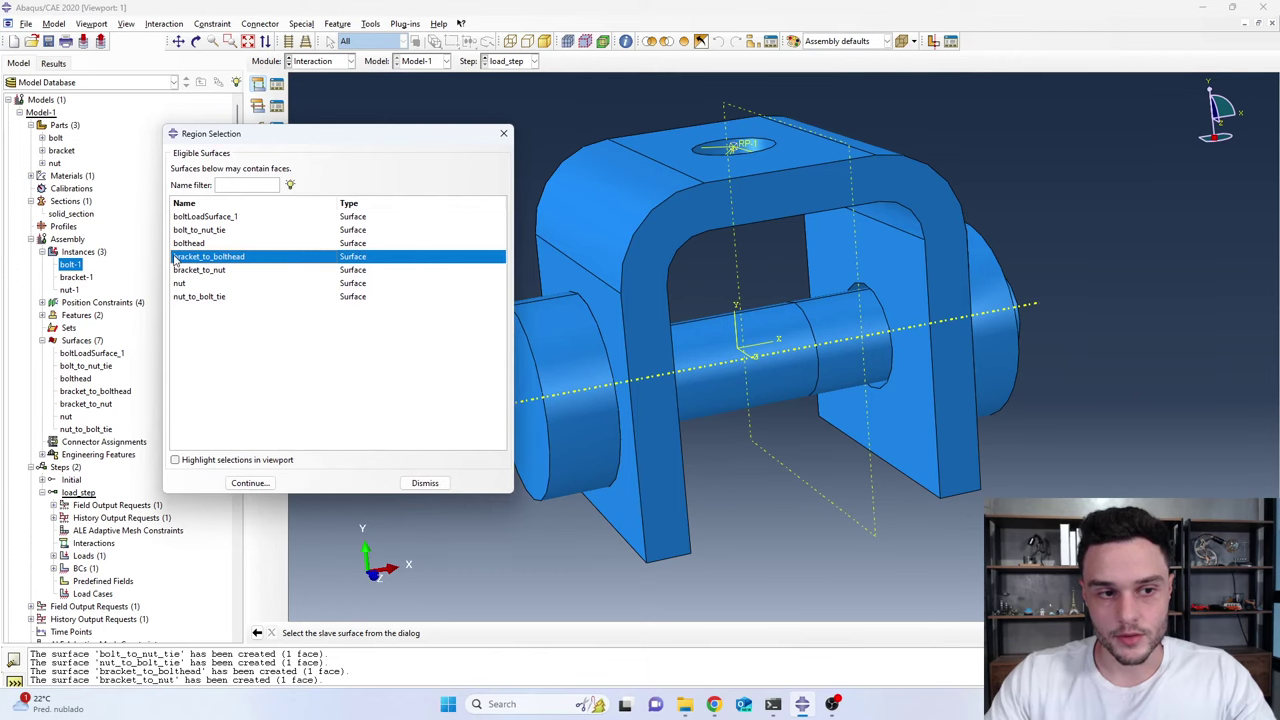
{"action": "left_click", "coordinate": [250, 483]}
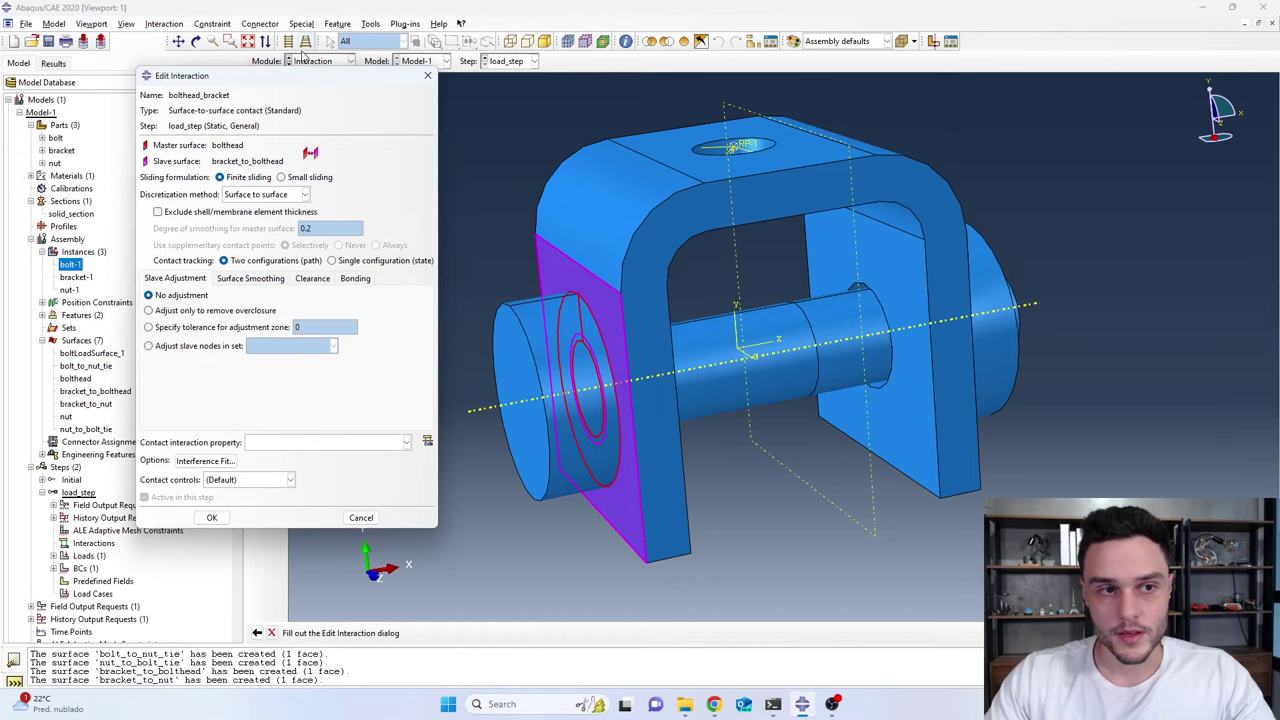
Start a new Contact-type interaction property for the bolthead_bracket interaction, keeping finite sliding and surface-to-surface discretization
{"action": "left_click_drag", "start_coordinate": [283, 83], "coordinate": [297, 63]}
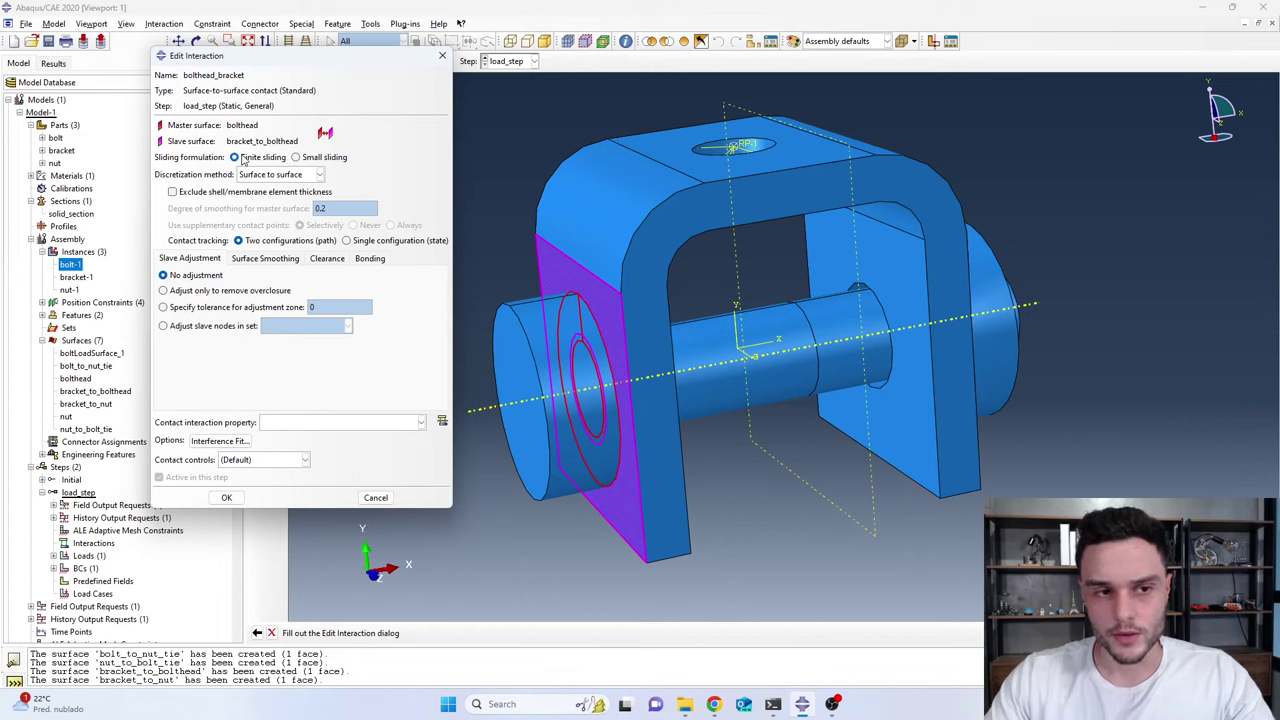
{"action": "left_click", "coordinate": [265, 176]}
{"action": "left_click", "coordinate": [263, 178]}
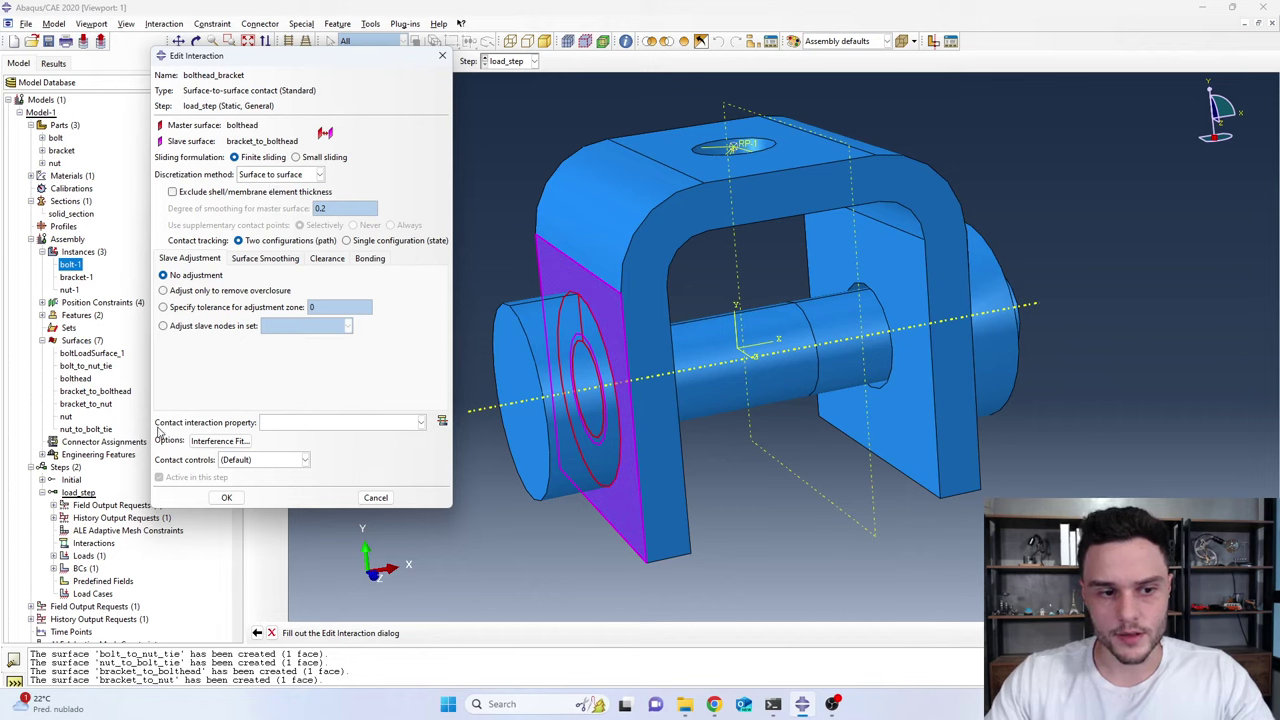
{"action": "left_click", "coordinate": [268, 424]}
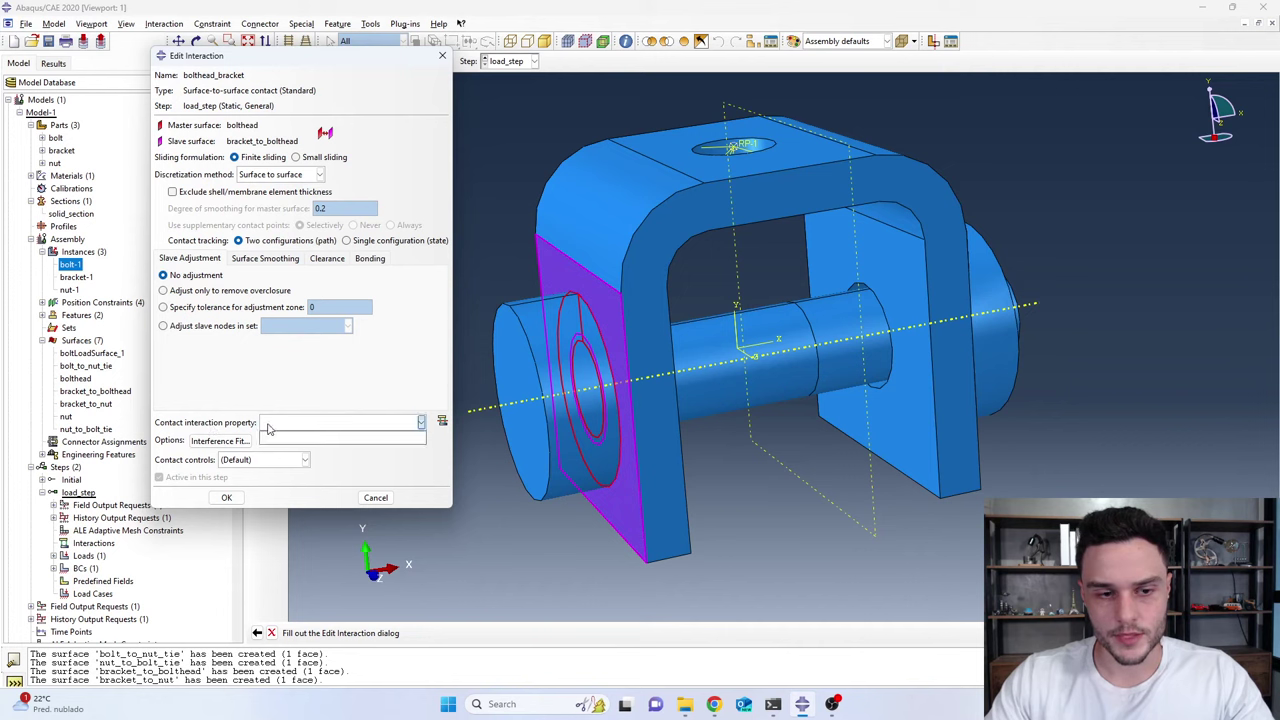
{"action": "left_click", "coordinate": [406, 424]}
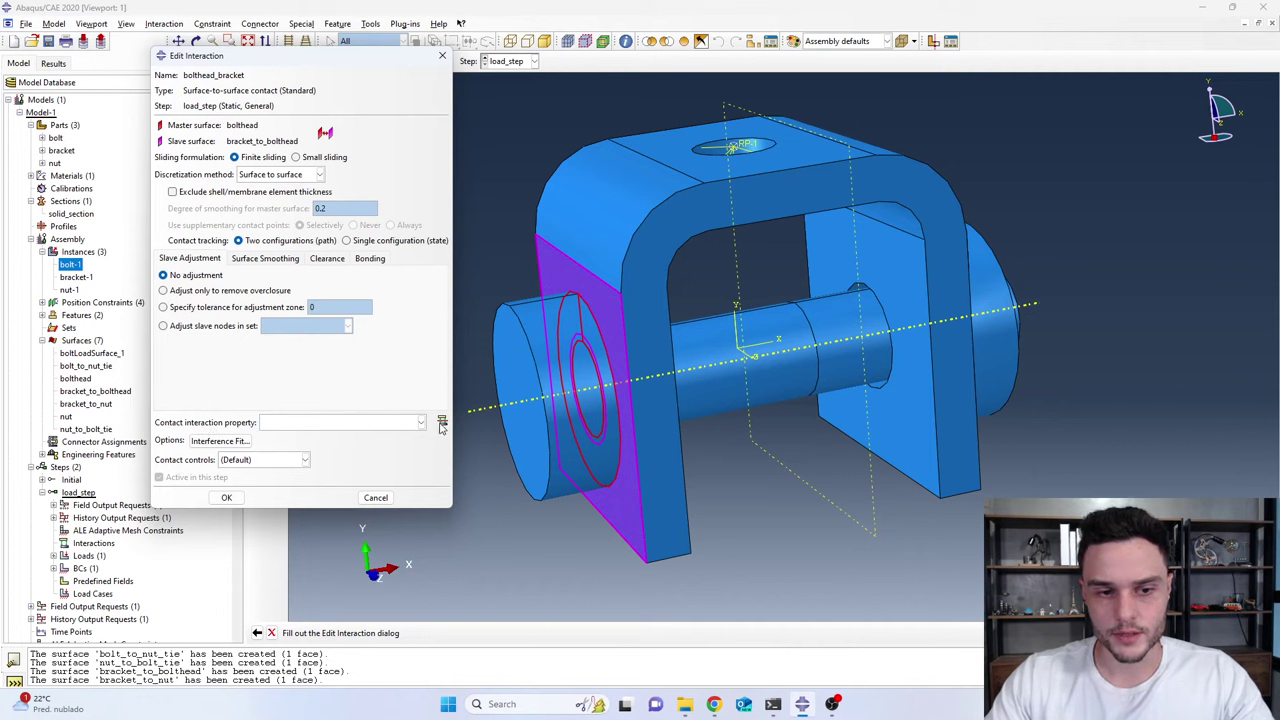
{"action": "left_click", "coordinate": [442, 424]}
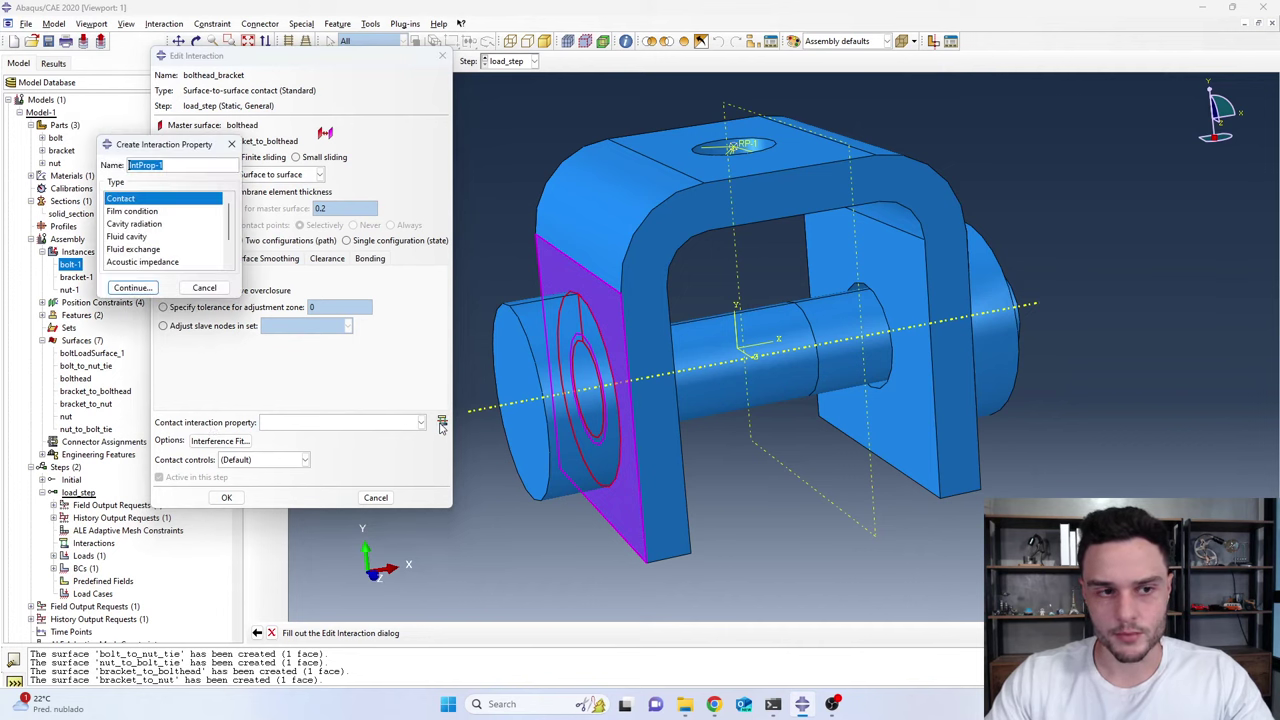
{"action": "left_click_drag", "start_coordinate": [178, 150], "coordinate": [575, 169]}
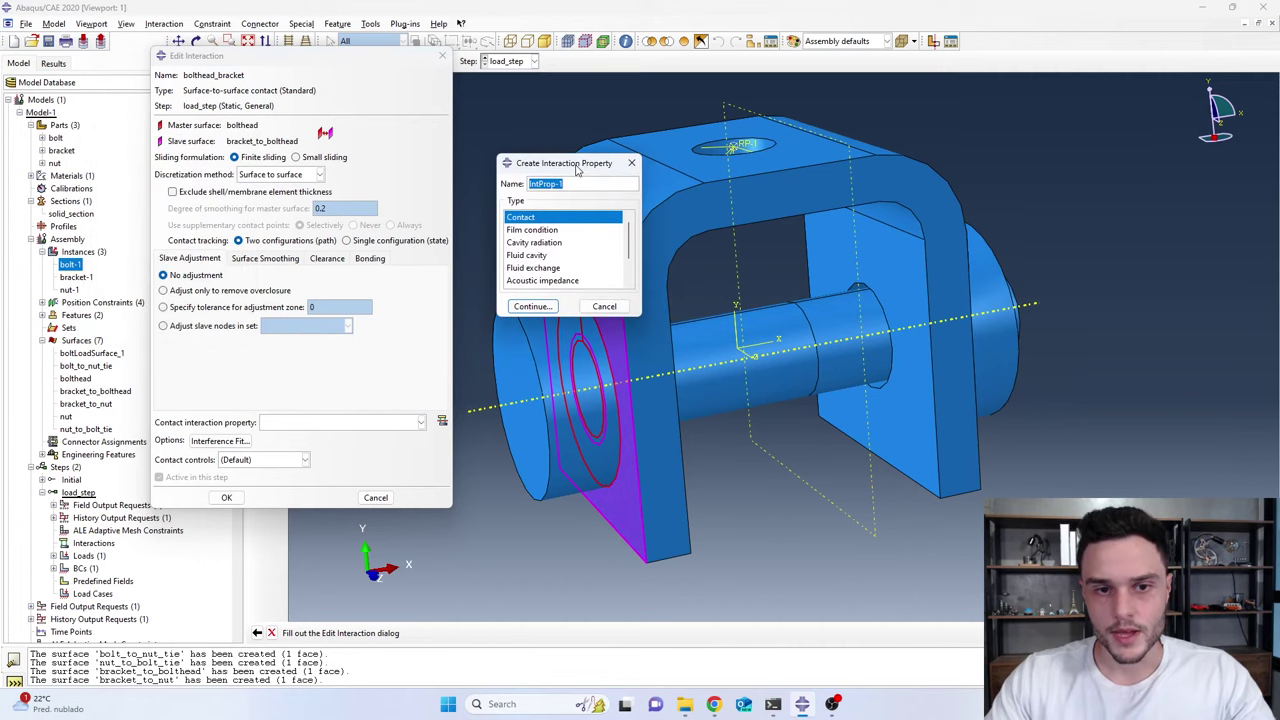
Try to create the contact property under the name 0p2_friction
{"action": "type", "text": "0"}
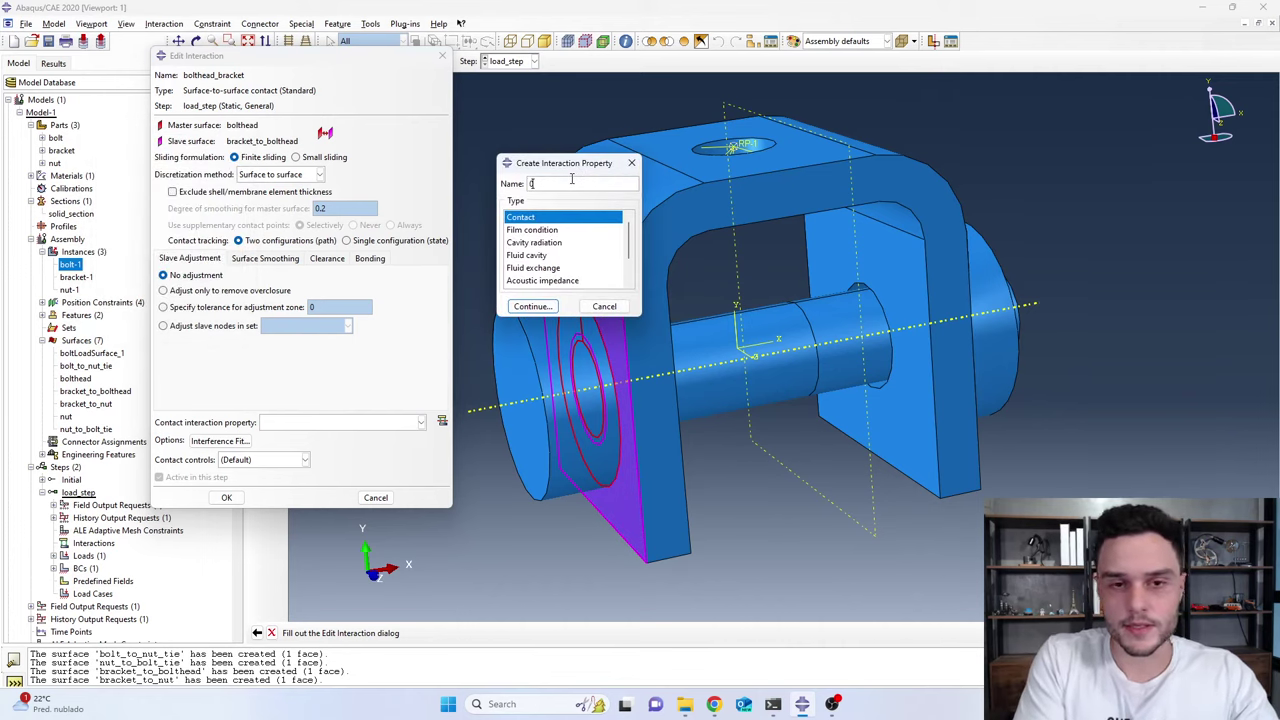
{"action": "type", "text": "p2_fric"}
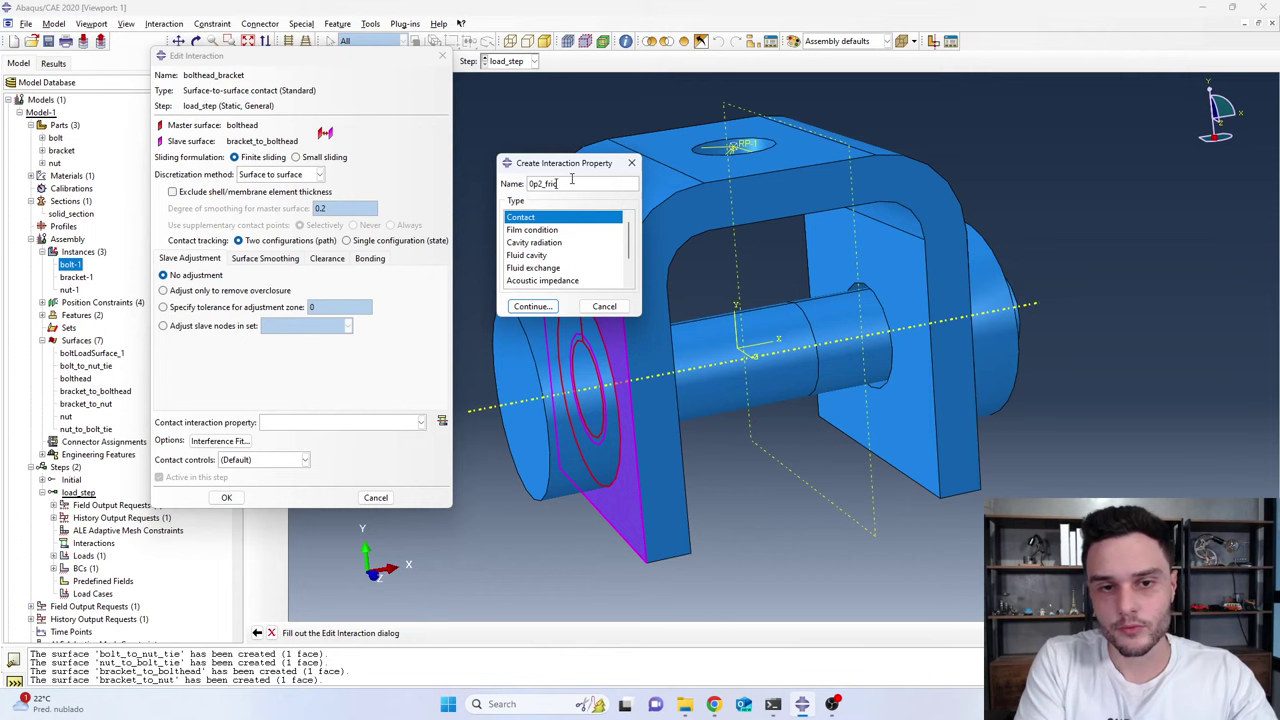
{"action": "type", "text": "tion"}
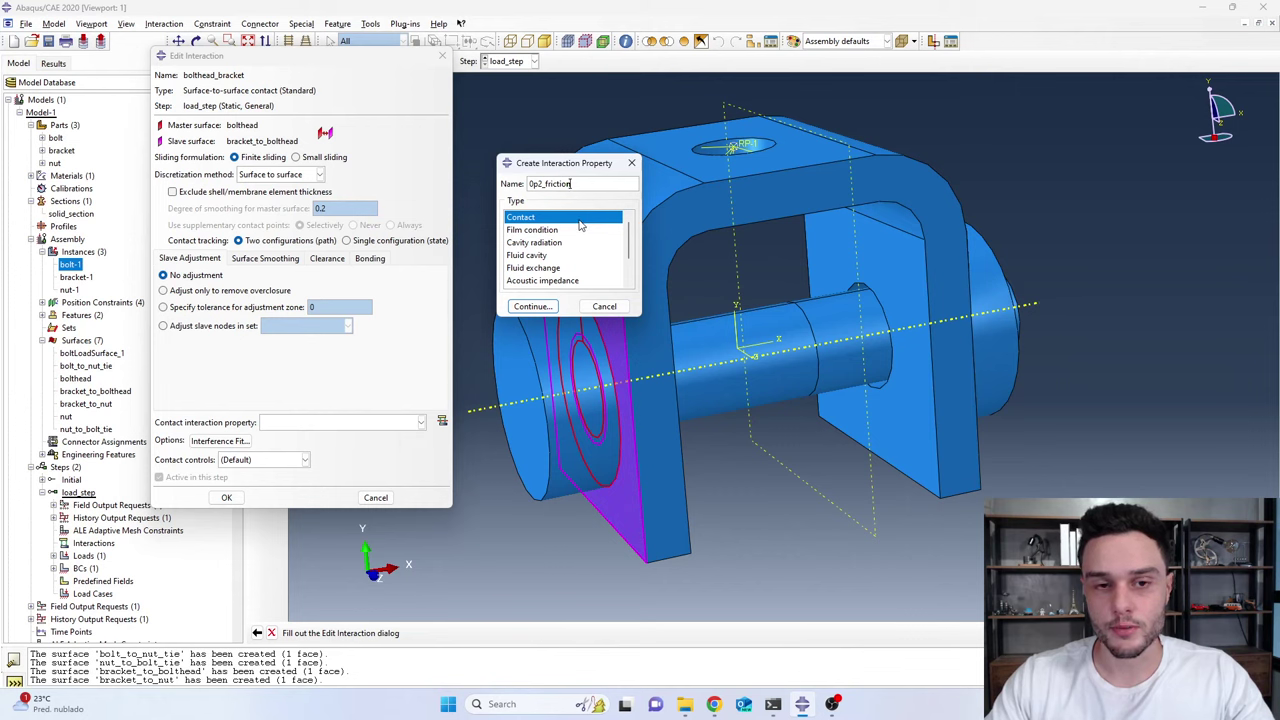
{"action": "left_click", "coordinate": [533, 307]}
{"action": "left_click", "coordinate": [569, 290]}
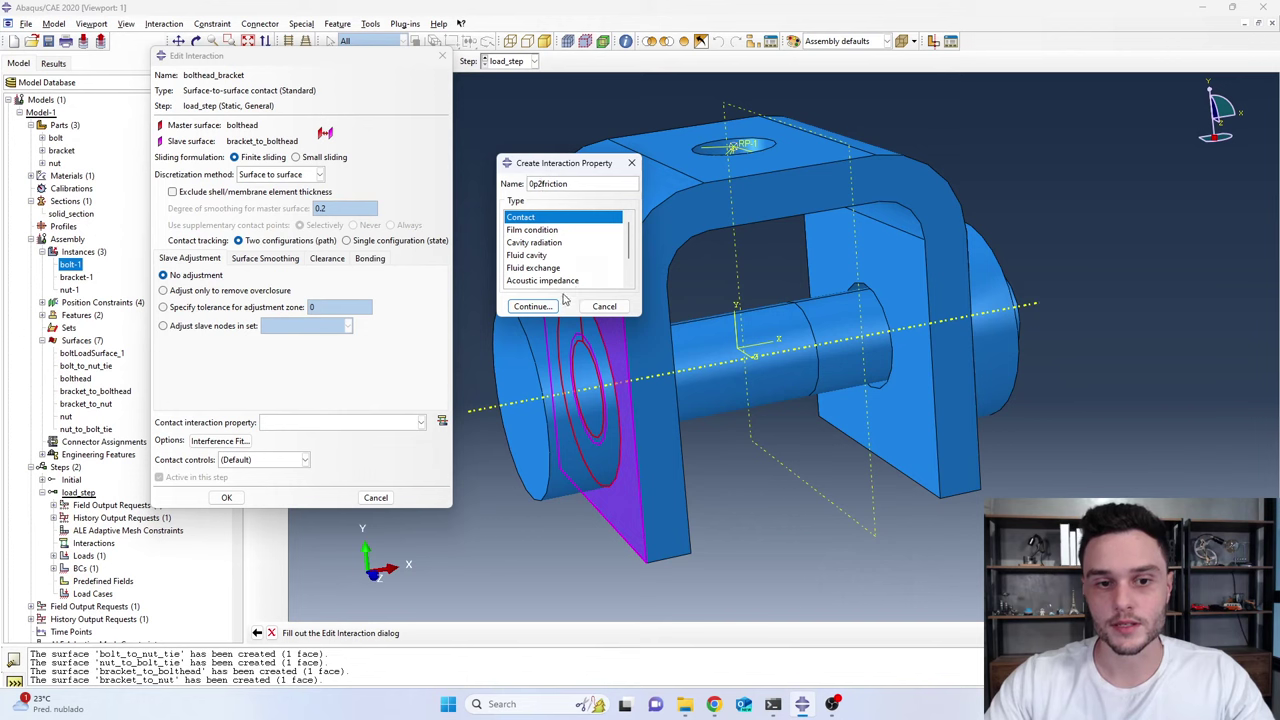
{"action": "left_click", "coordinate": [533, 307]}
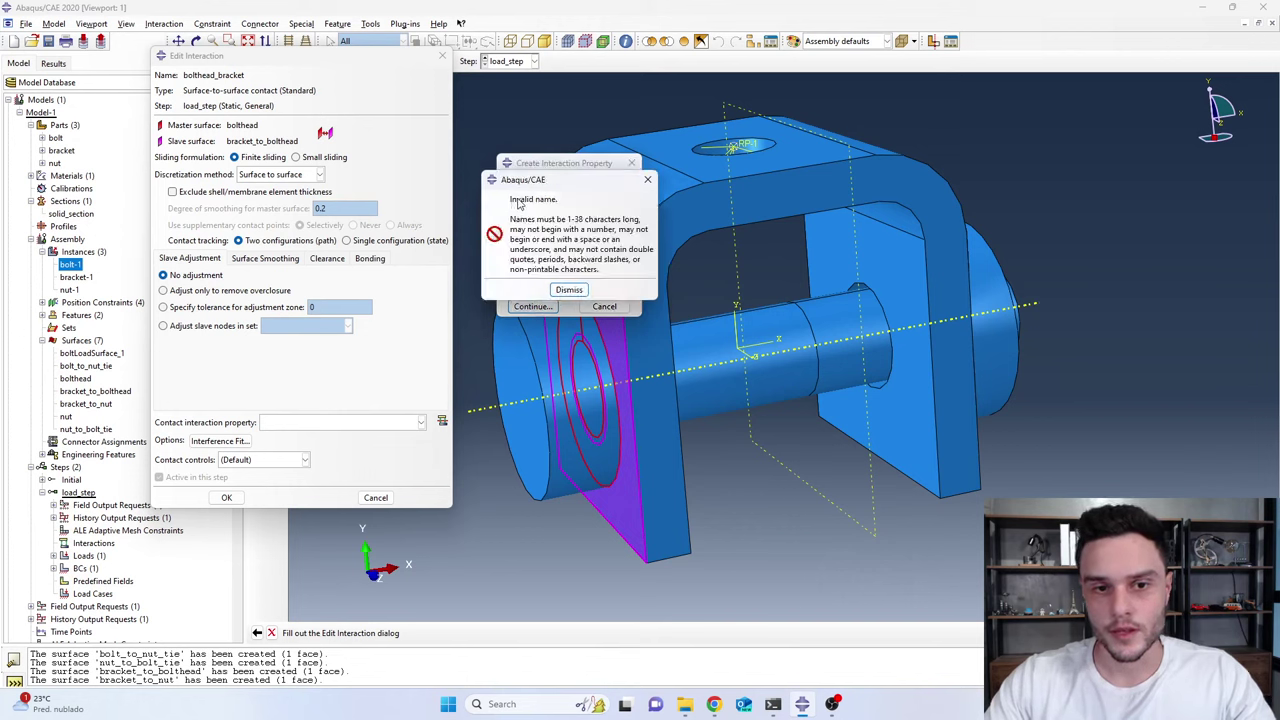
{"action": "left_click", "coordinate": [568, 289]}
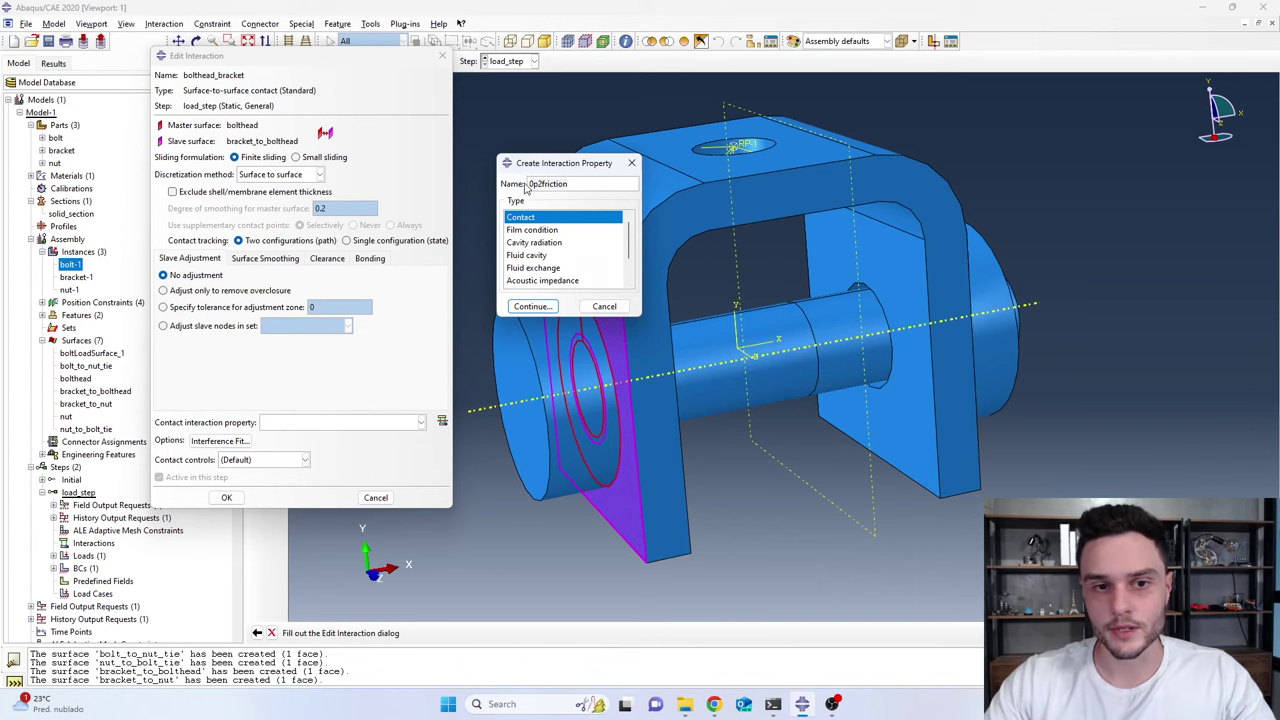
Rename the new contact property friction_0p2 and continue to its definition
{"action": "type", "text": "2_"}
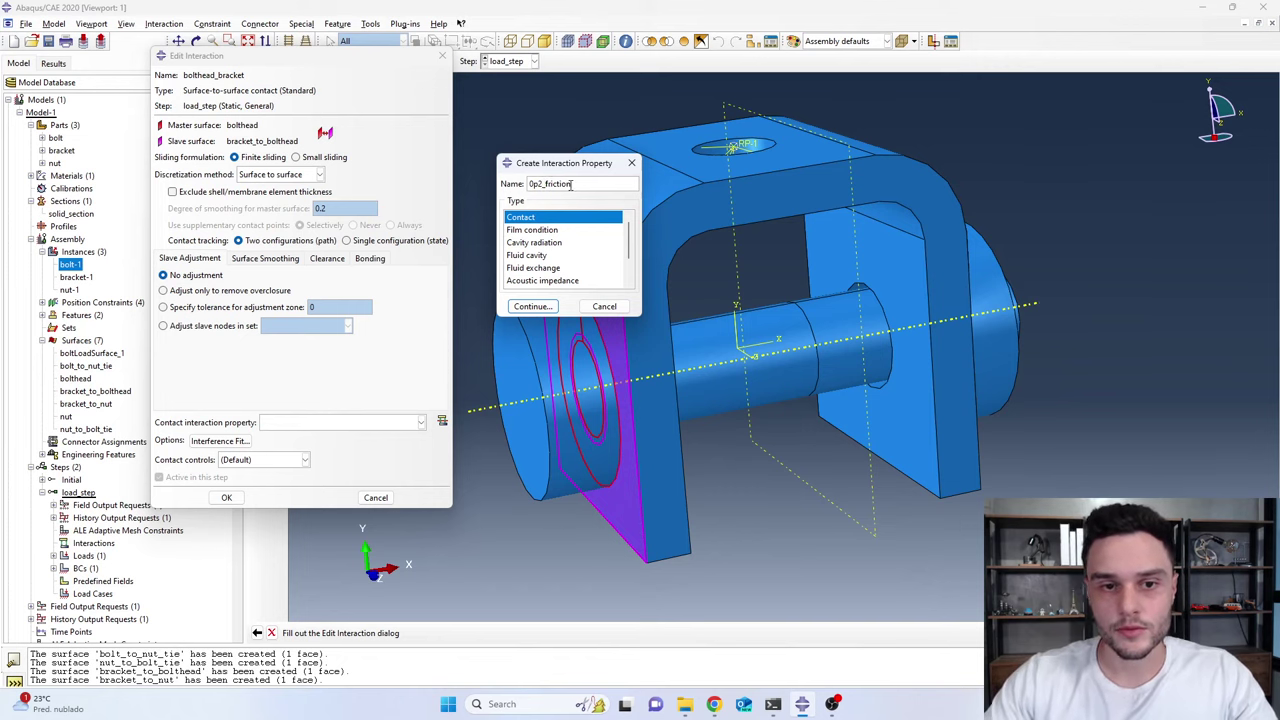
{"action": "left_click_drag", "start_coordinate": [571, 184], "coordinate": [542, 184]}
{"action": "key", "text": "BackSpace"}
{"action": "type", "text": "friction"}
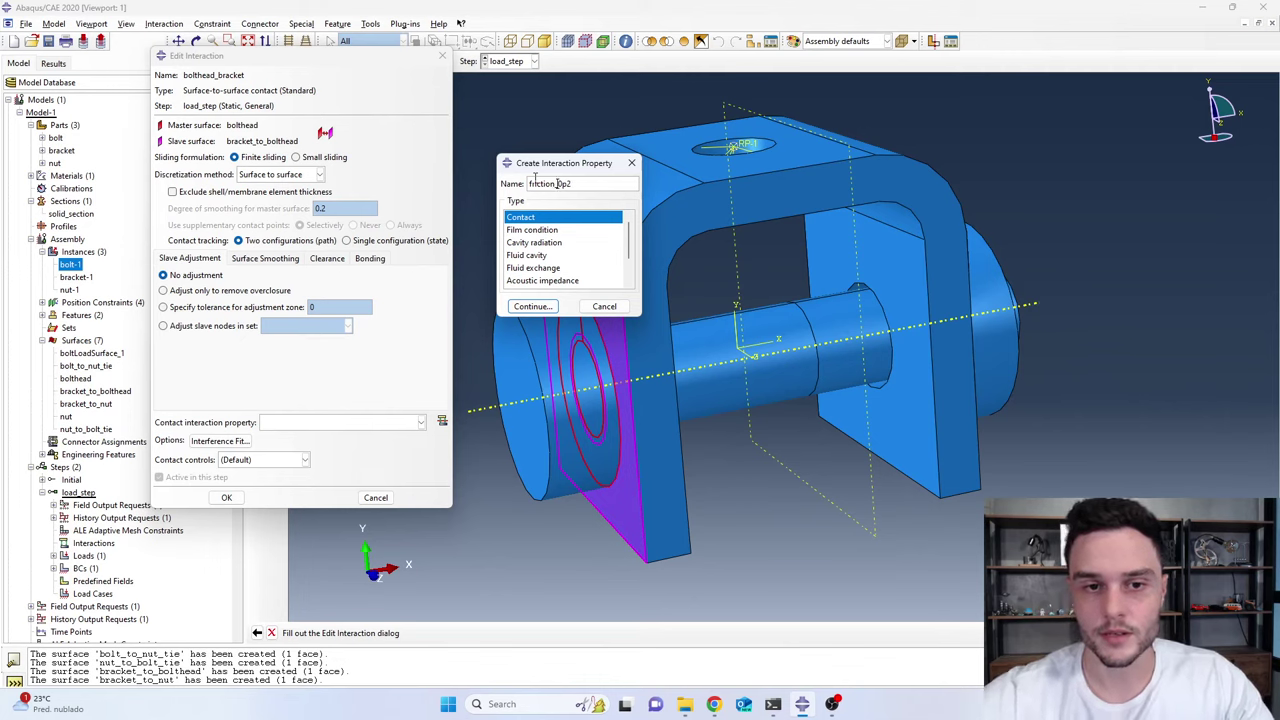
{"action": "left_click", "coordinate": [540, 308]}
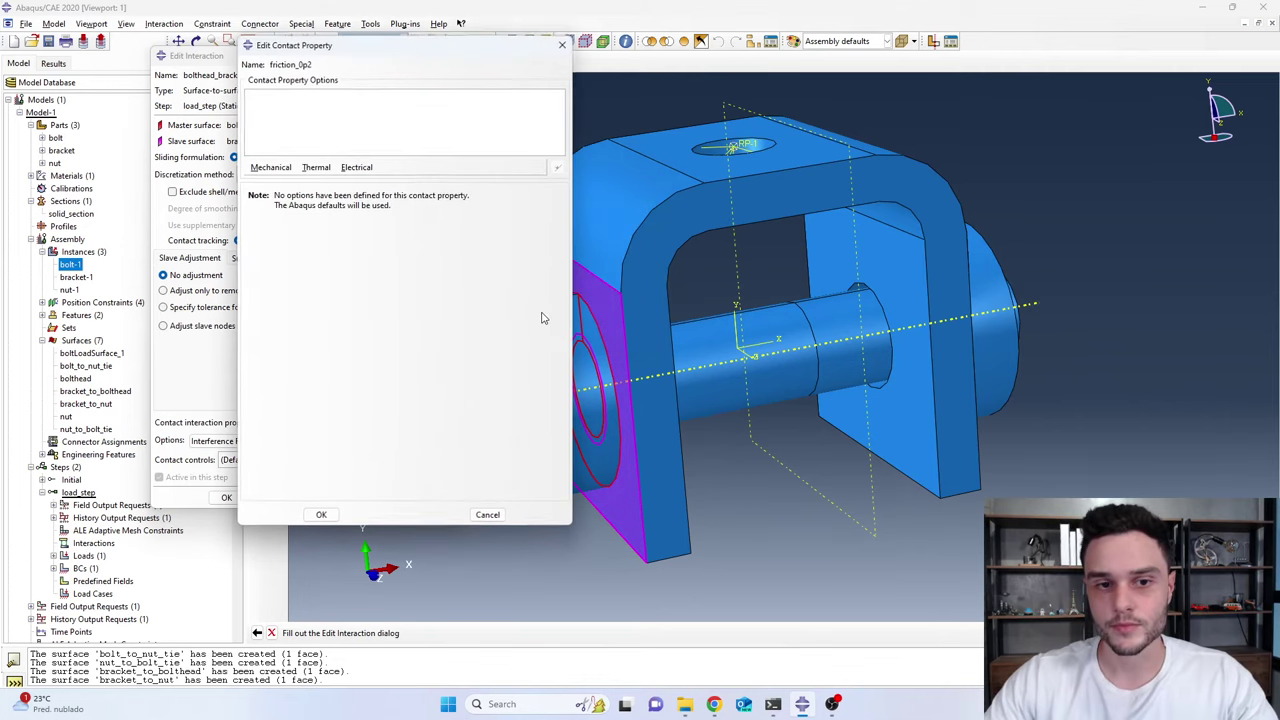
Define tangential behavior for friction_0p2 using the Penalty friction formulation with a friction coefficient of 0.2, and save the property
{"action": "left_click", "coordinate": [272, 168]}
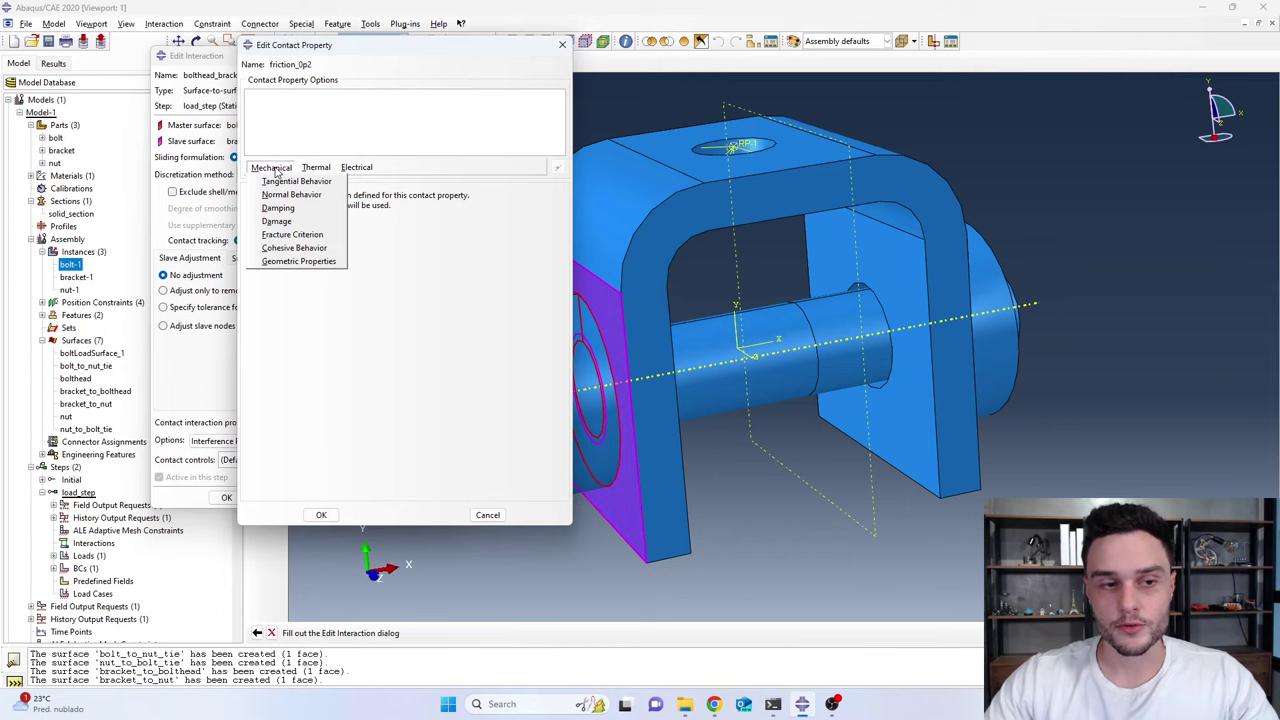
{"action": "left_click", "coordinate": [280, 183]}
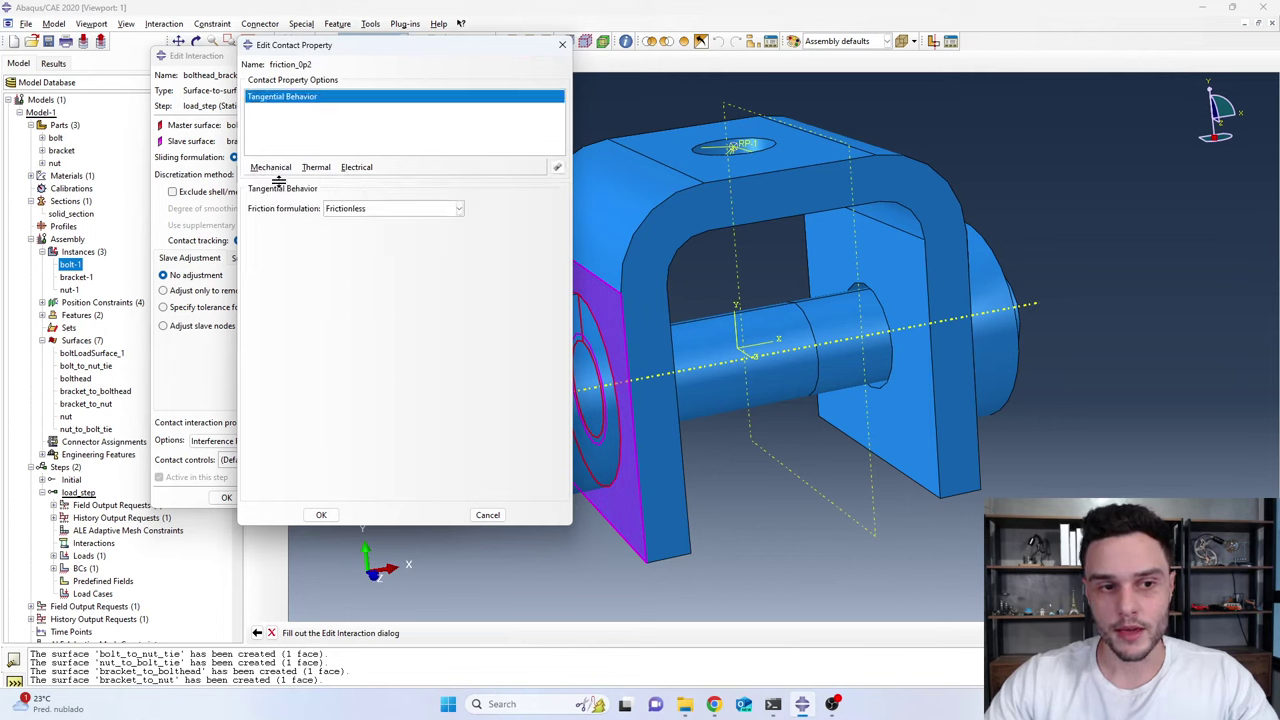
{"action": "left_click", "coordinate": [358, 208]}
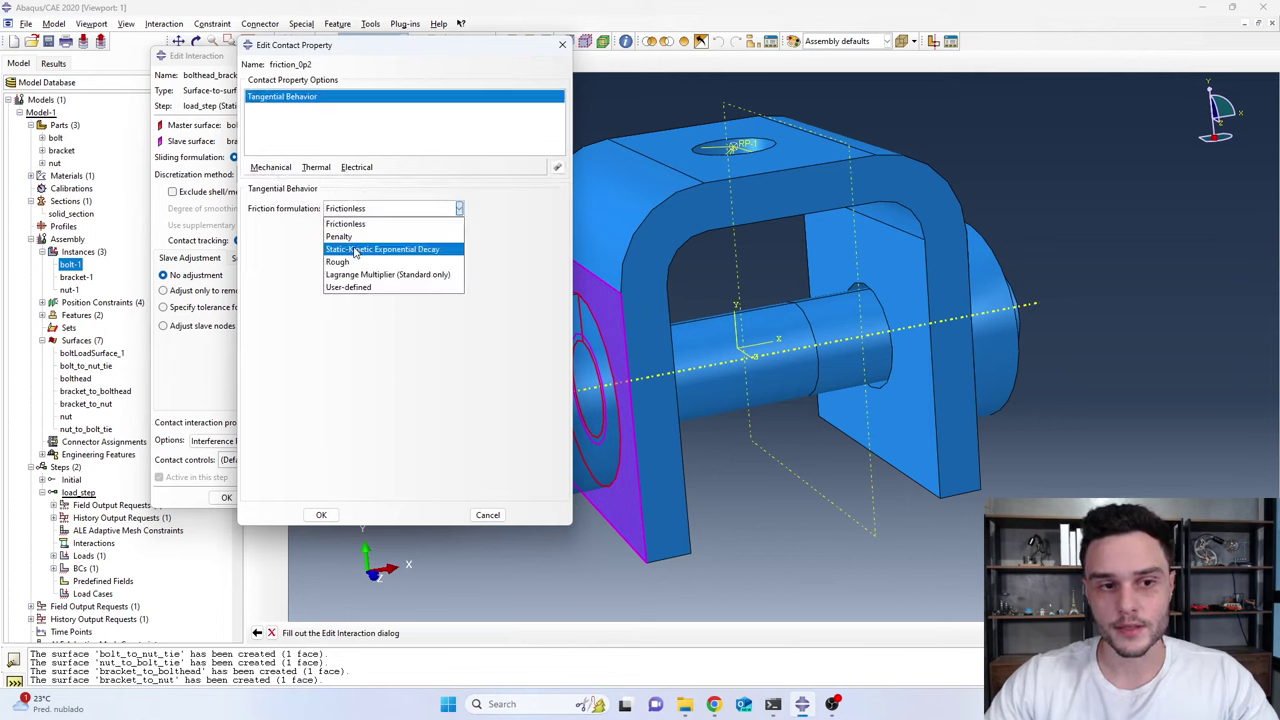
{"action": "left_click", "coordinate": [352, 240]}
{"action": "left_click", "coordinate": [279, 348]}
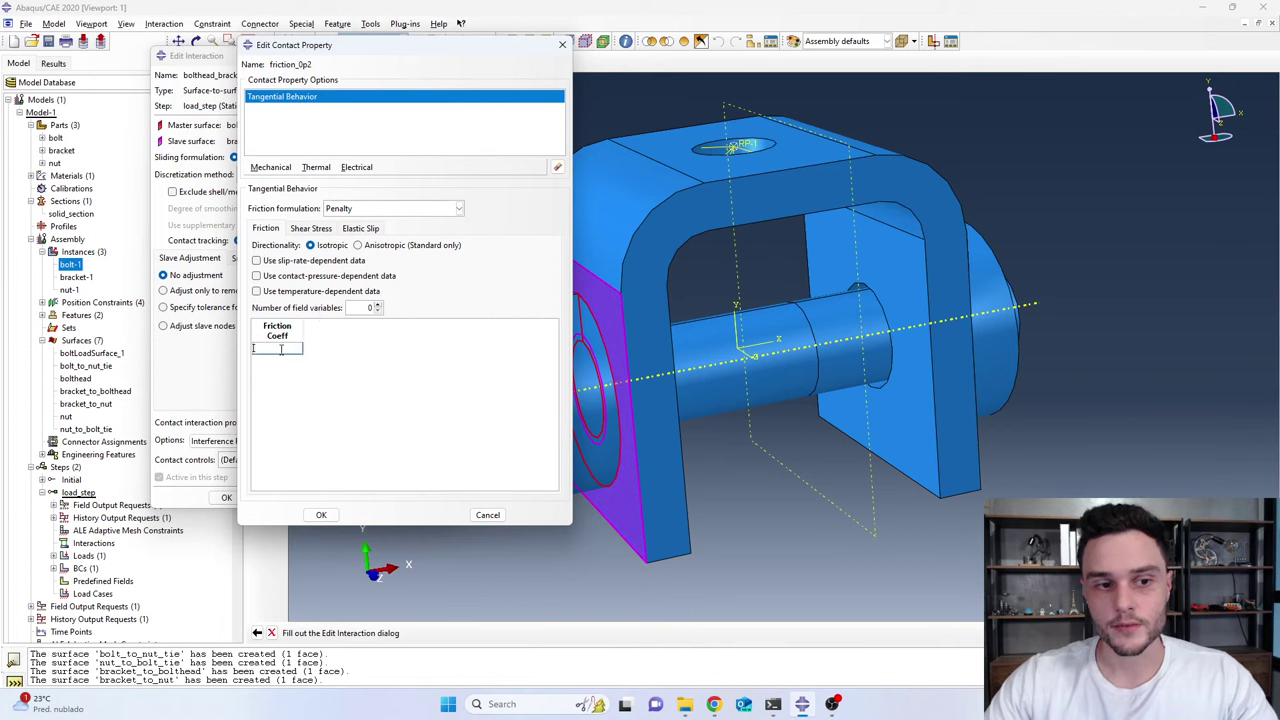
{"action": "type", "text": "0.2"}
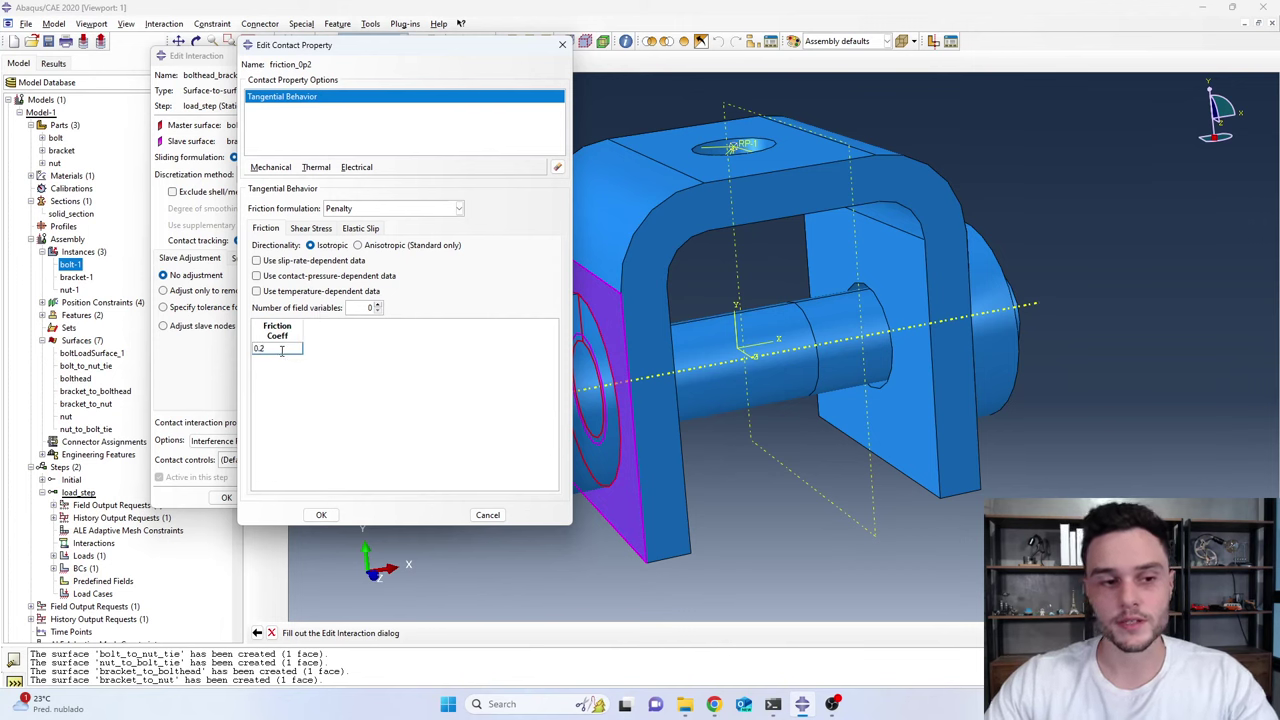
{"action": "key", "text": "Return"}
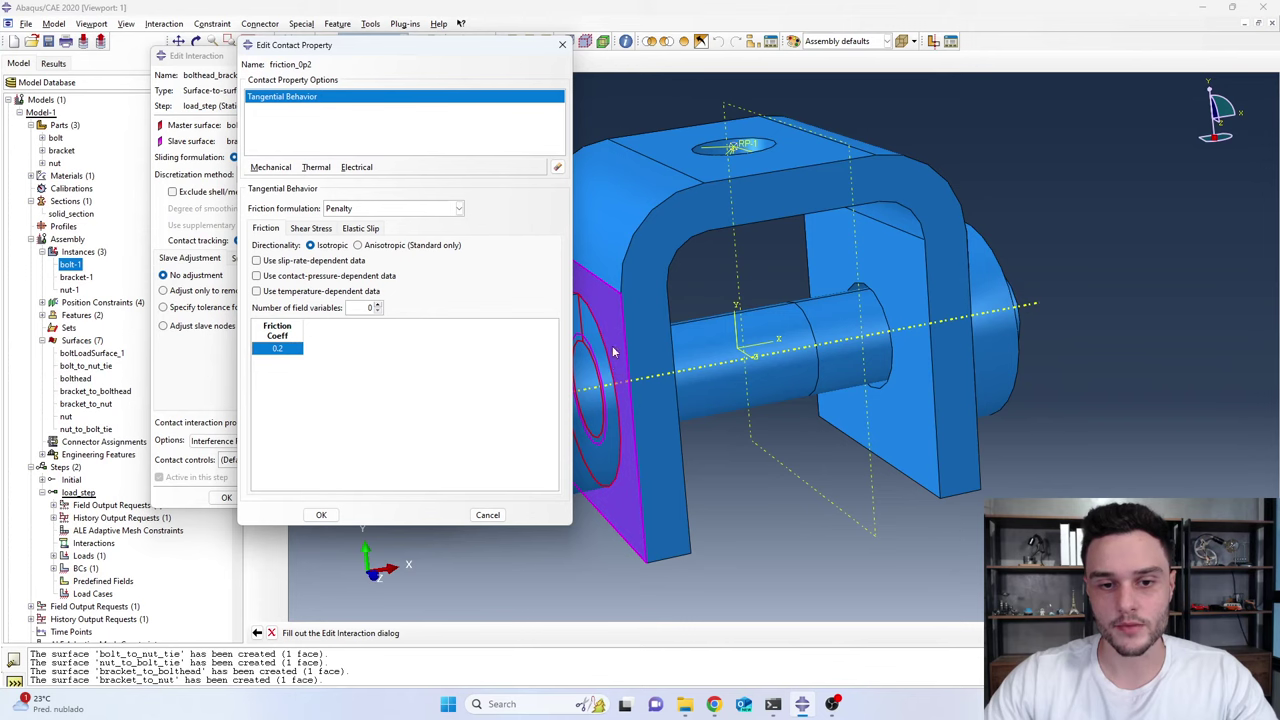
{"action": "left_click", "coordinate": [320, 516]}
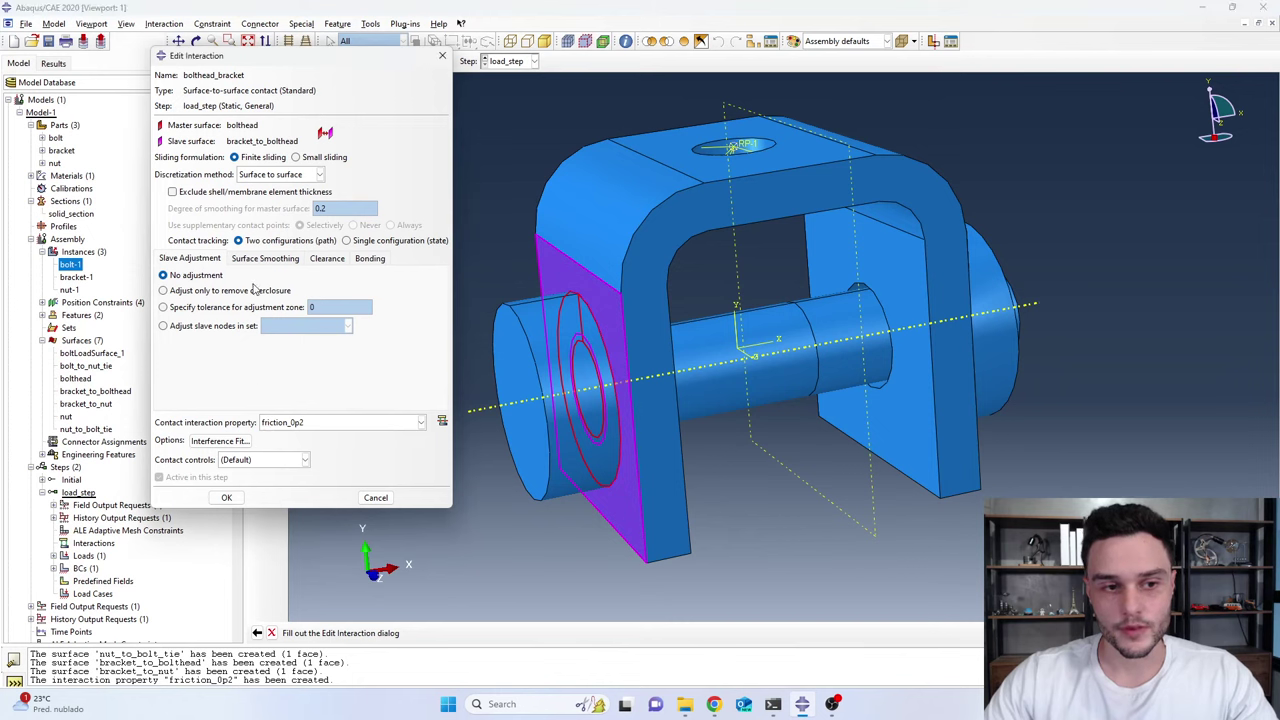
Review the smoothing, clearance, bonding and slave adjustment options, and finish the bolthead_bracket interaction with the friction_0p2 property
{"action": "left_click", "coordinate": [262, 259]}
{"action": "left_click", "coordinate": [327, 259]}
{"action": "left_click", "coordinate": [368, 259]}
{"action": "left_click", "coordinate": [176, 259]}
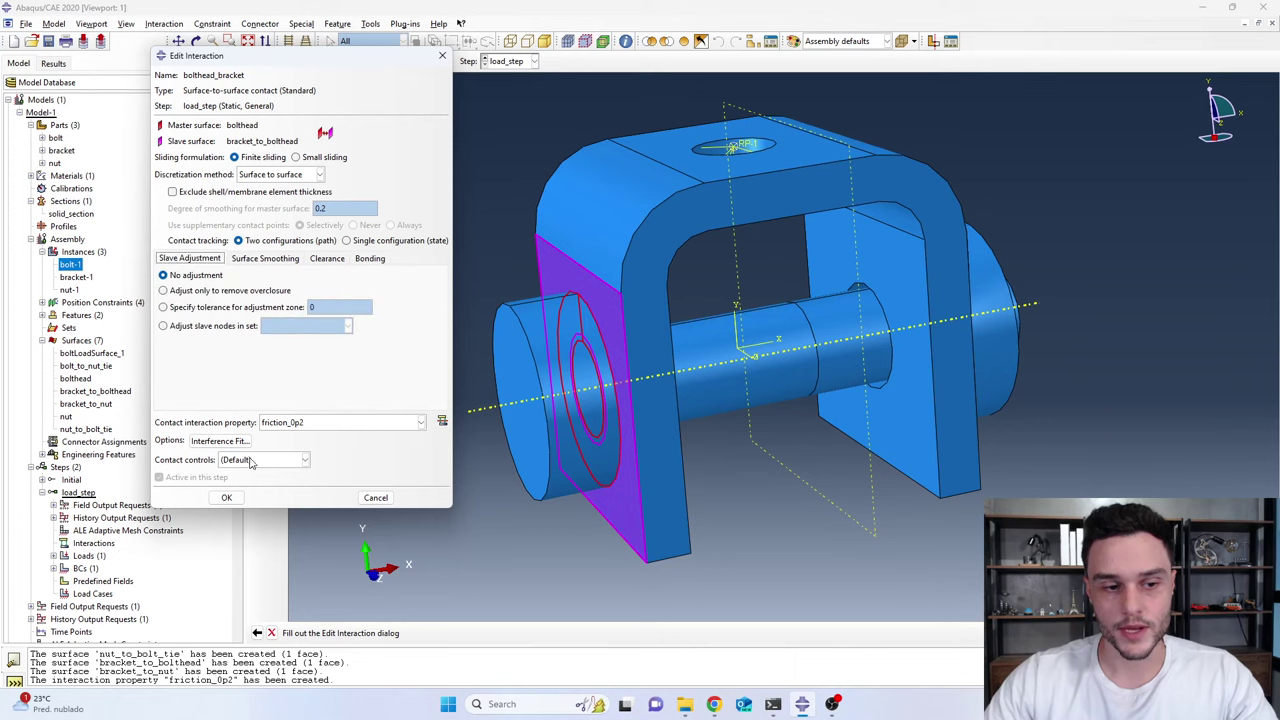
{"action": "left_click", "coordinate": [226, 497]}
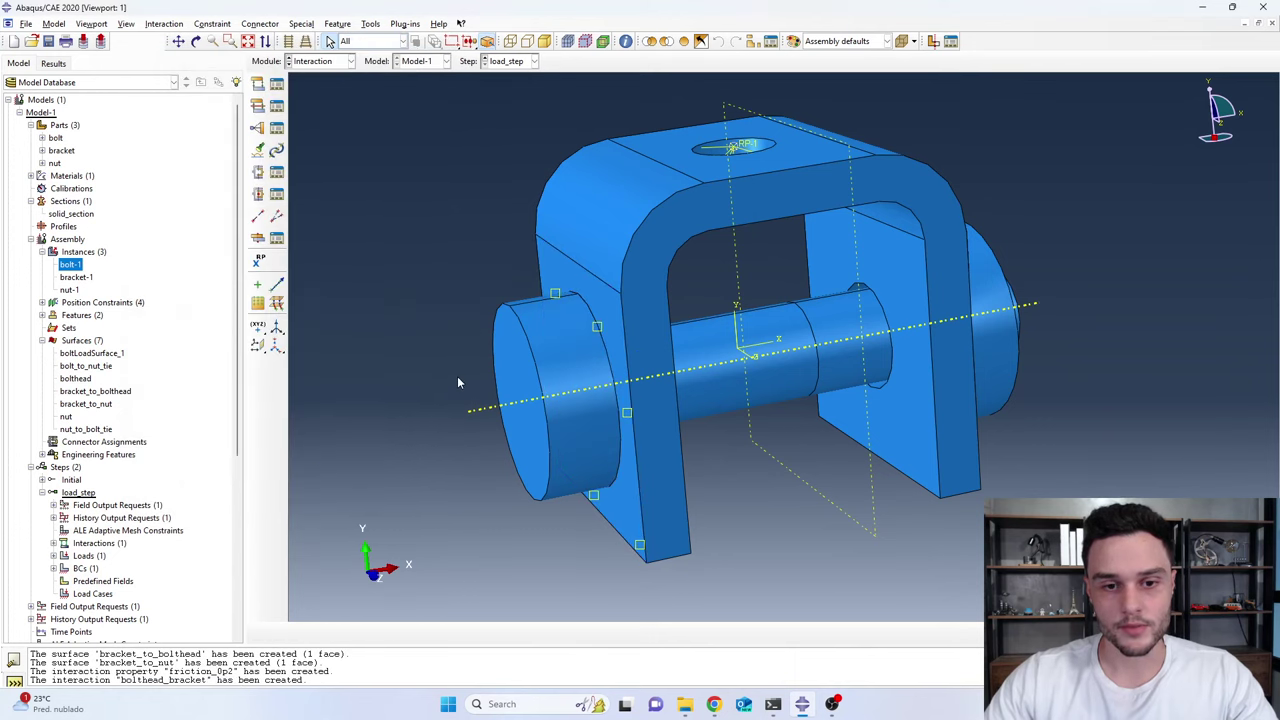
Start a new interaction for the contact between the nut and the bracket, and name it bracket_nut
{"action": "scroll", "coordinate": [520, 420], "scroll_direction": "down", "scroll_amount": 3}
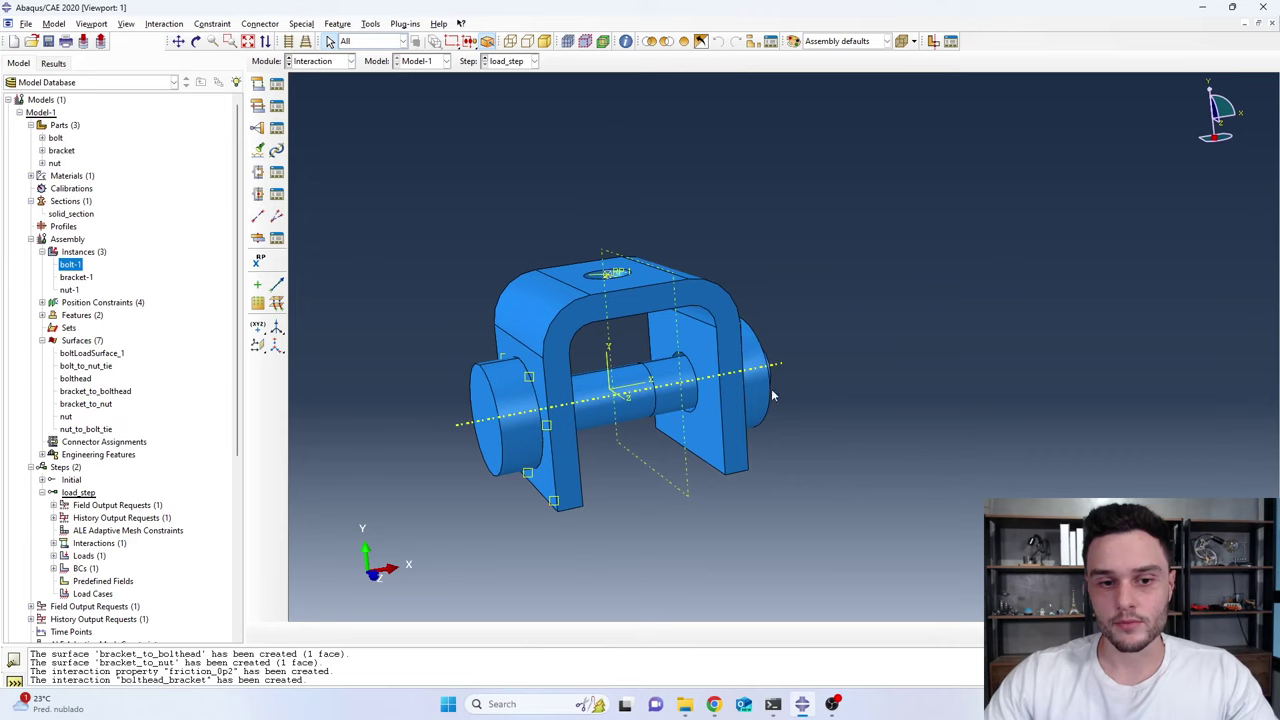
{"action": "scroll", "coordinate": [683, 391], "scroll_direction": "up", "scroll_amount": 8}
{"action": "left_click_drag", "start_coordinate": [683, 391], "coordinate": [623, 367], "text": "ctrl+alt"}
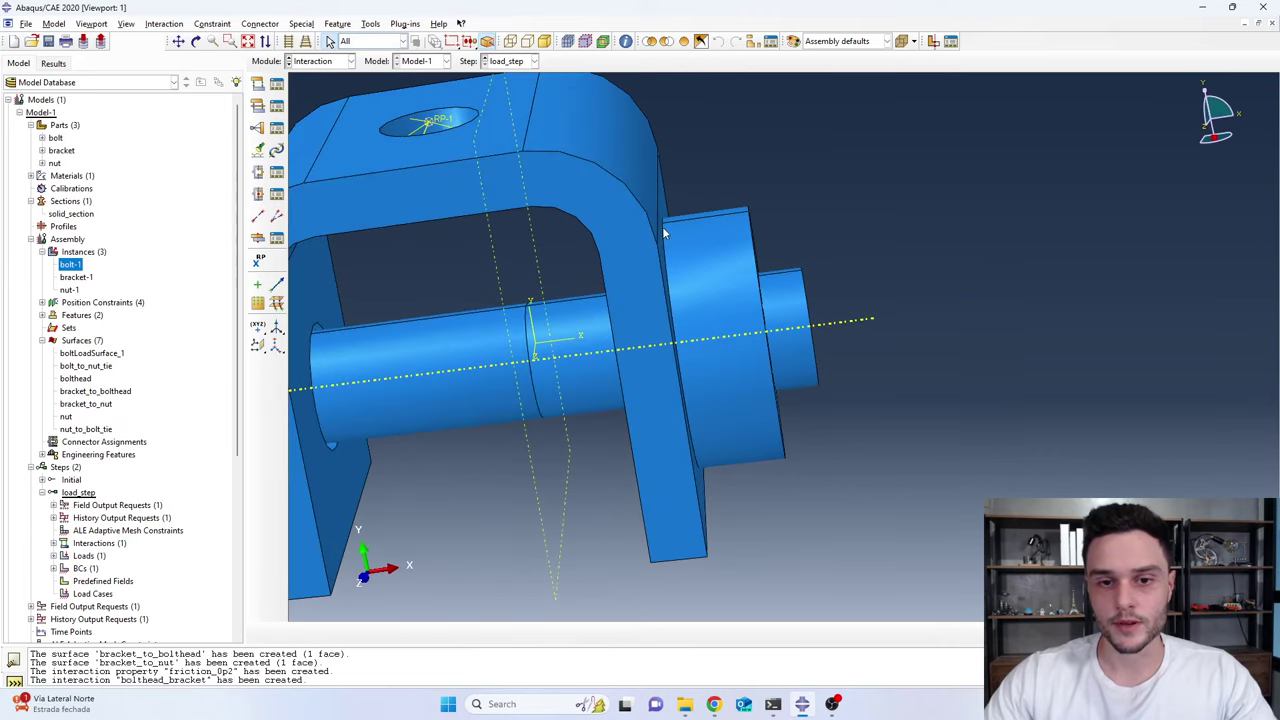
{"action": "left_click", "coordinate": [258, 84]}
{"action": "key", "text": "Escape"}
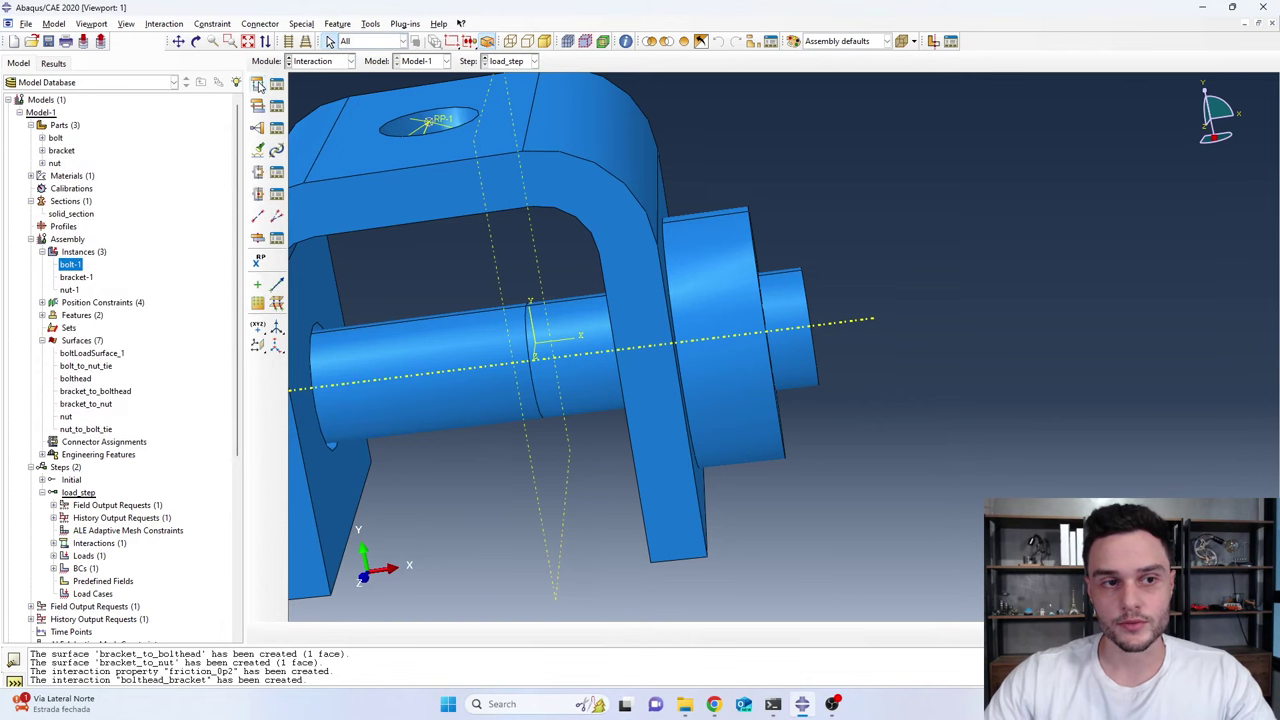
{"action": "left_click", "coordinate": [258, 84]}
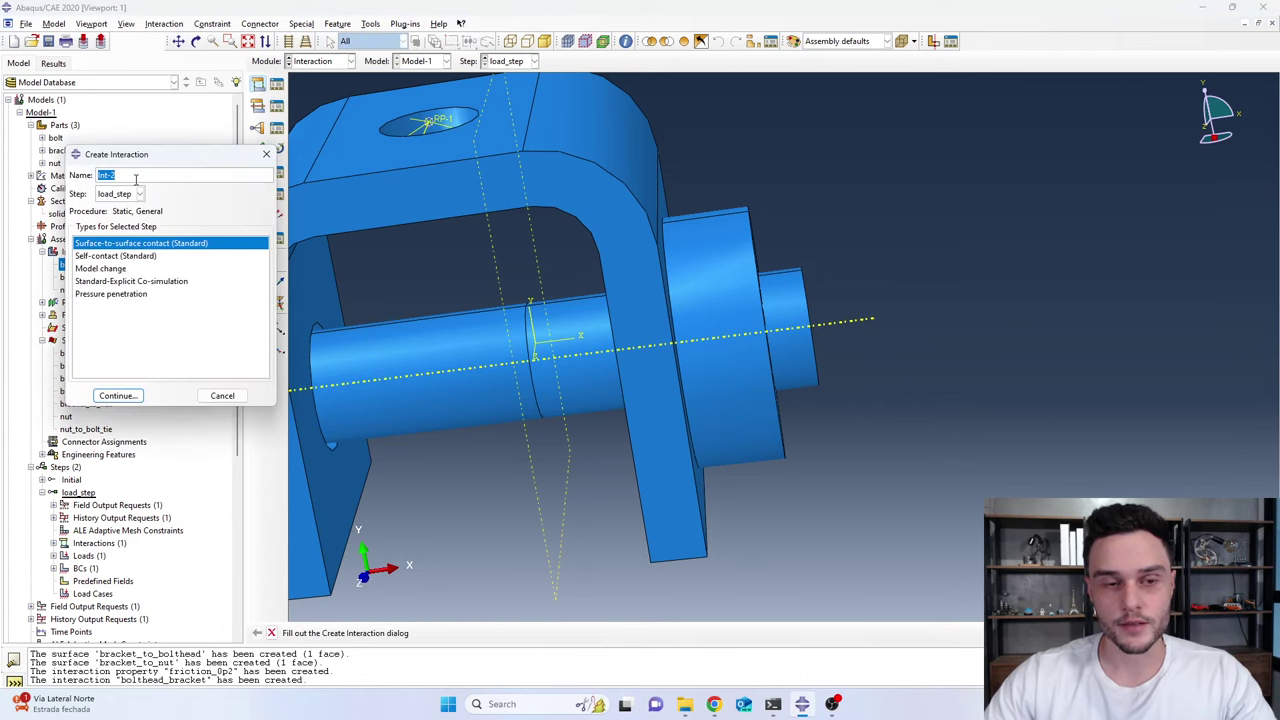
{"action": "type", "text": "bracket_to"}
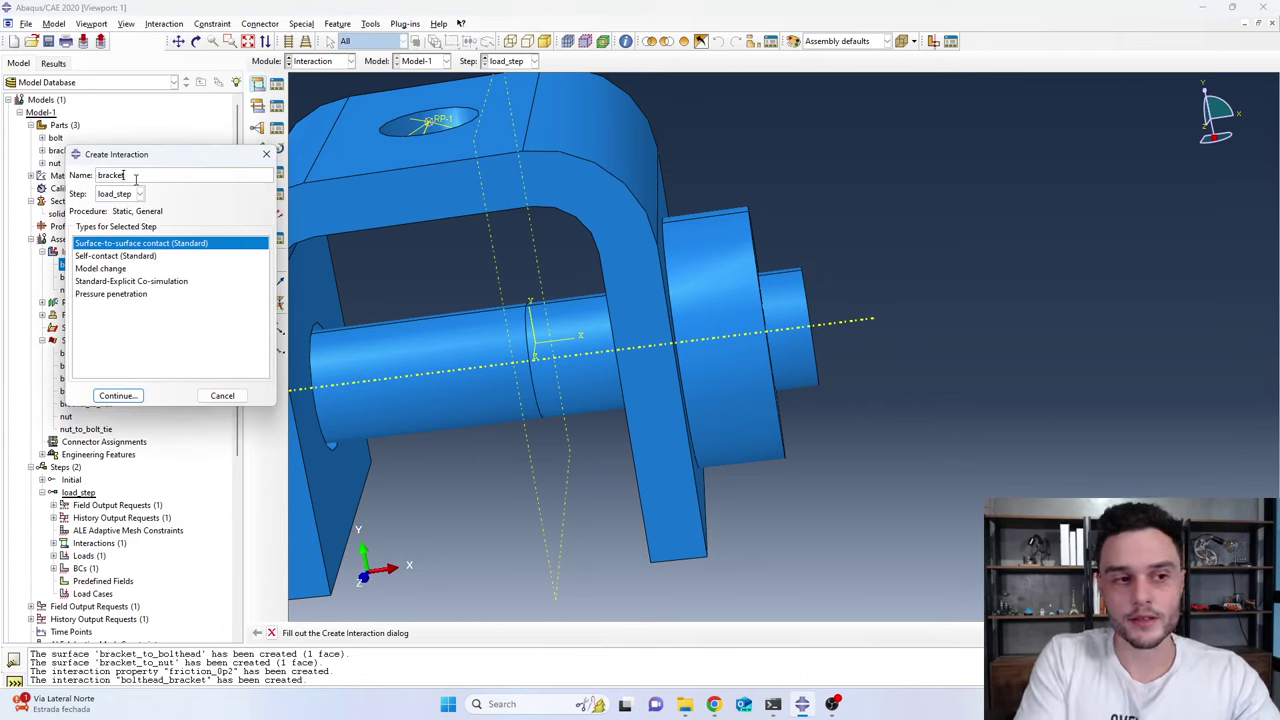
{"action": "key", "text": "BackSpace"}
{"action": "key", "text": "BackSpace"}
{"action": "type", "text": "nut"}
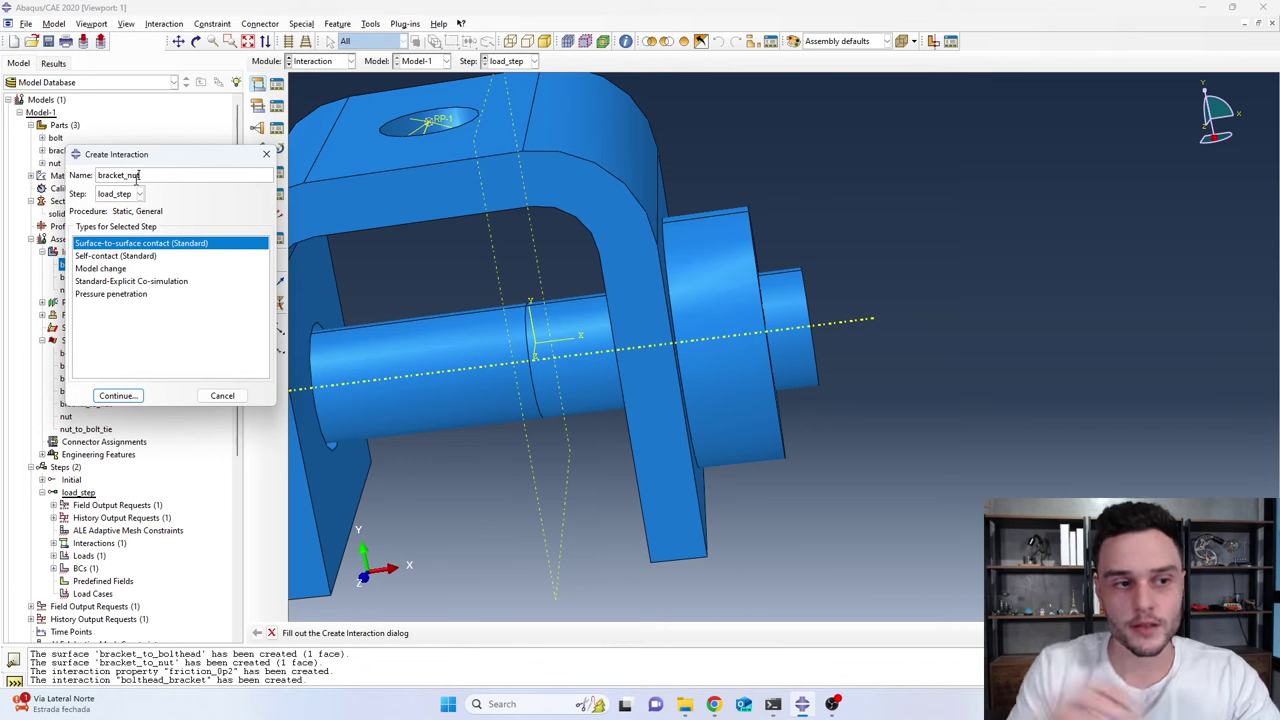
{"action": "double_click", "coordinate": [120, 175]}
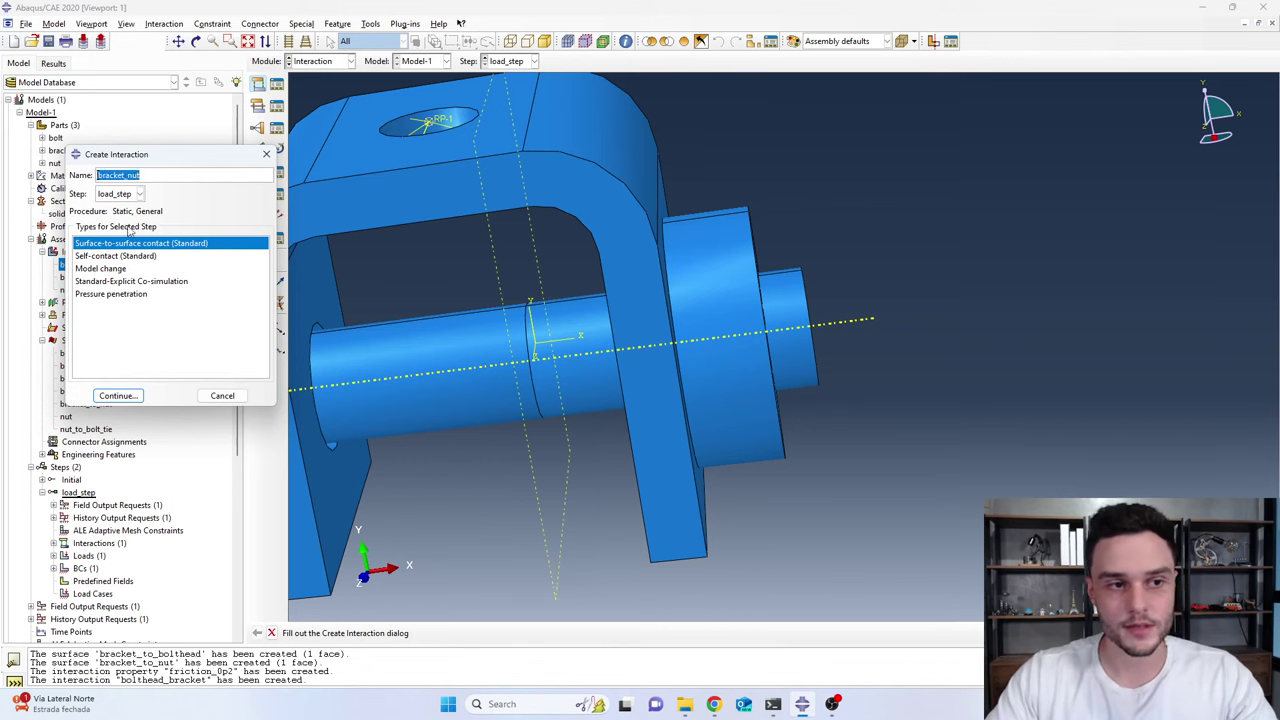
Set the bracket_nut interaction to the Initial step as surface-to-surface contact (Standard) and continue to its surface selection
{"action": "left_click", "coordinate": [130, 195]}
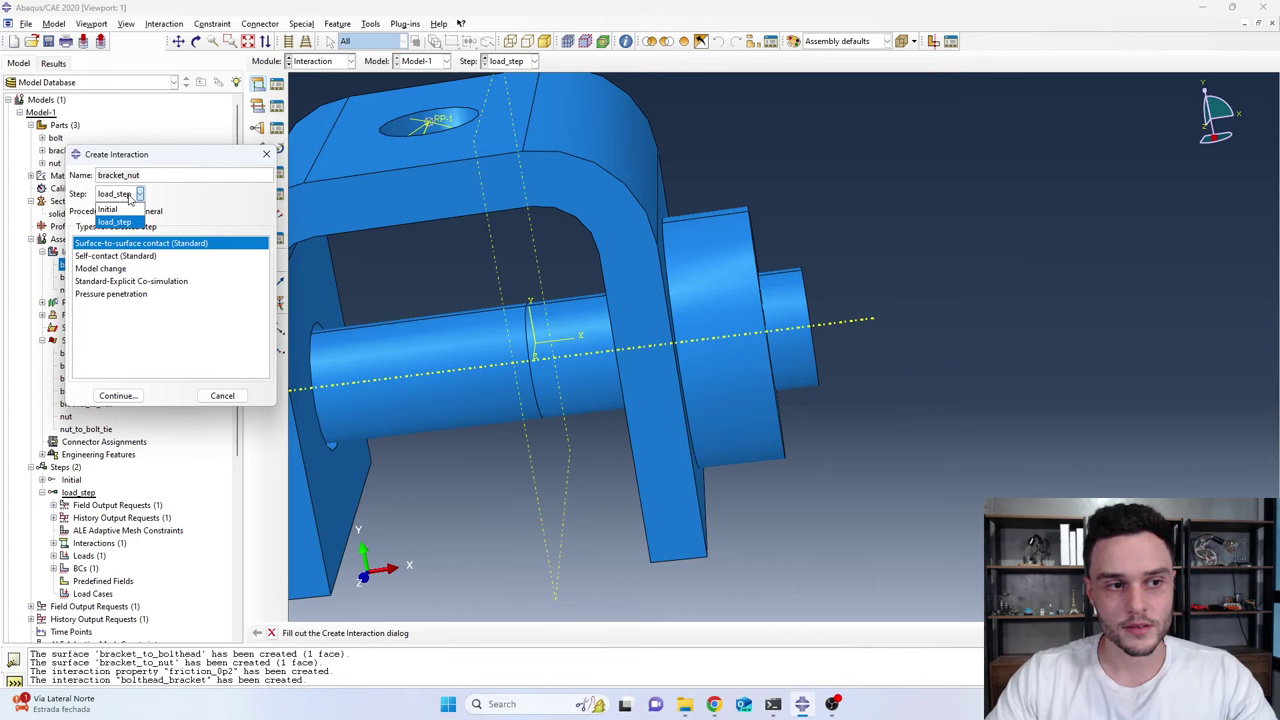
{"action": "left_click", "coordinate": [130, 196]}
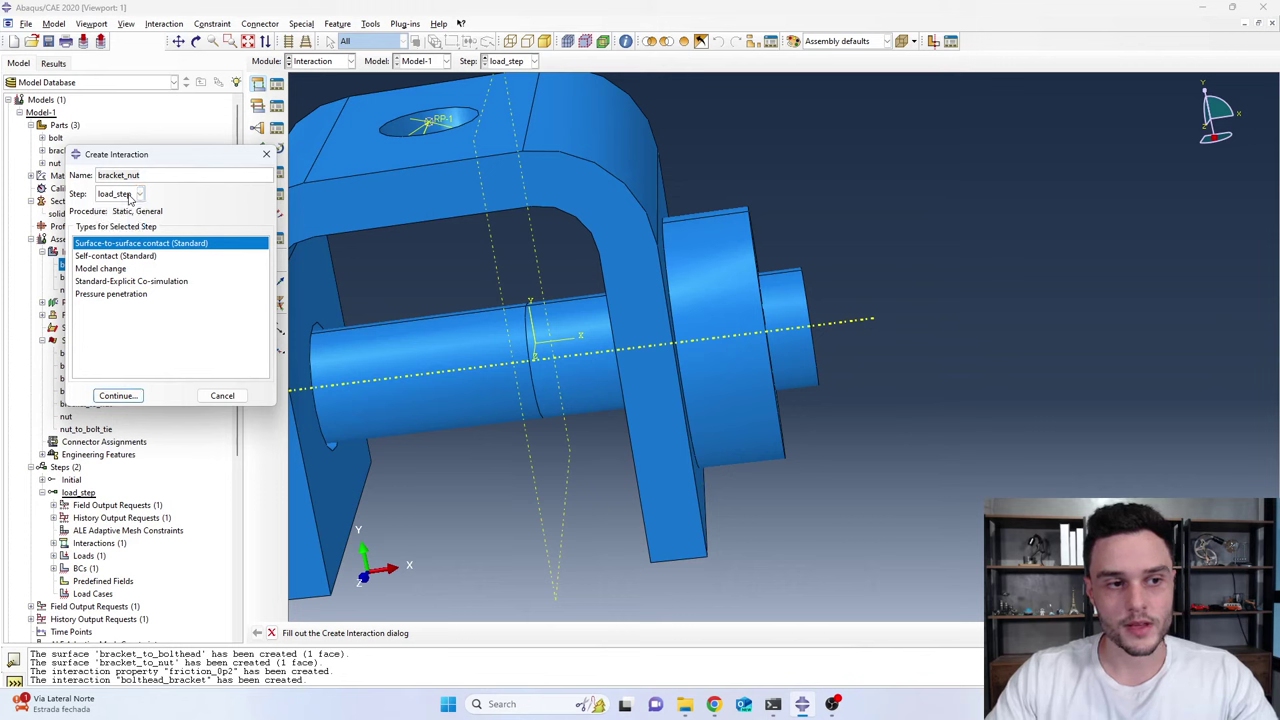
{"action": "left_click", "coordinate": [130, 195]}
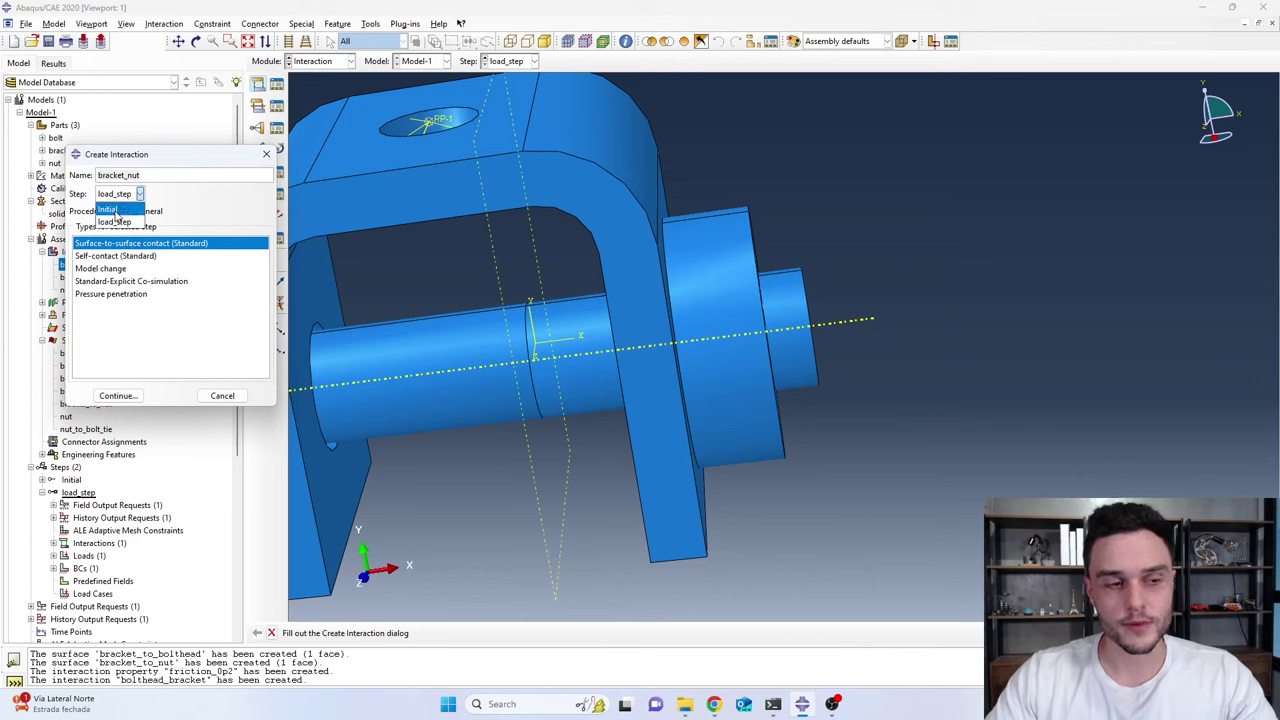
{"action": "left_click", "coordinate": [110, 210]}
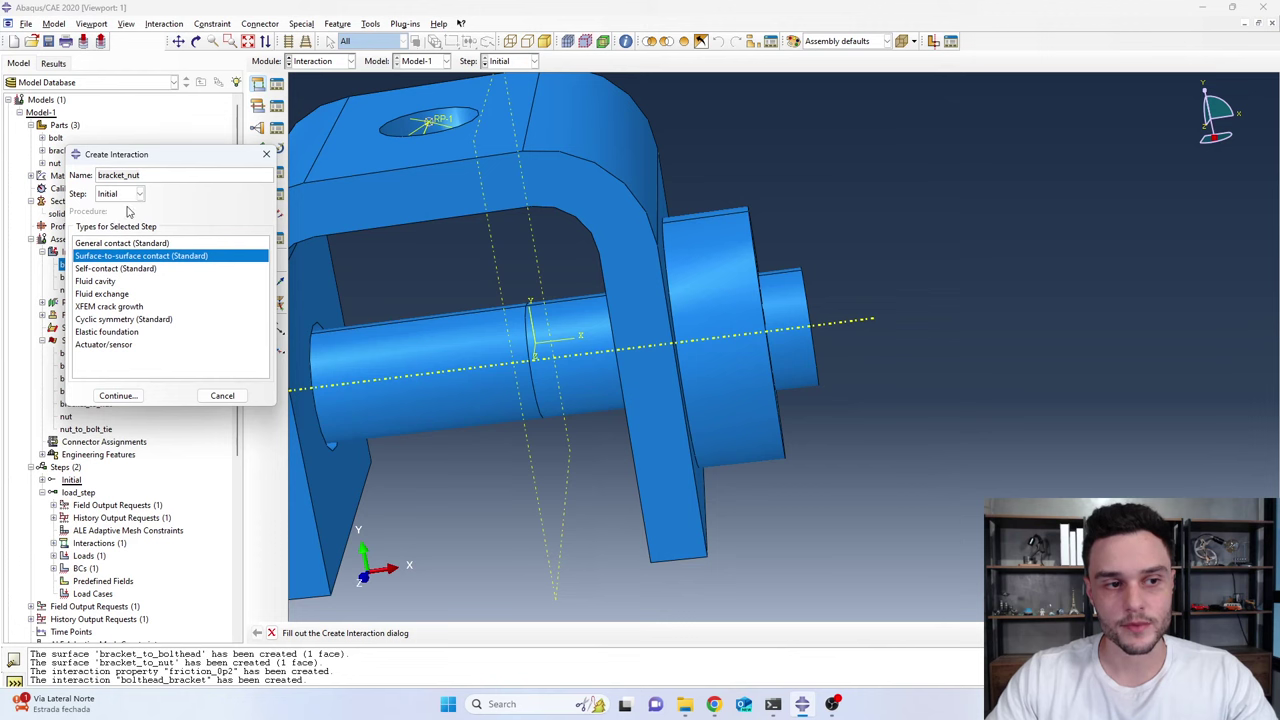
{"action": "left_click_drag", "start_coordinate": [173, 167], "coordinate": [691, 160]}
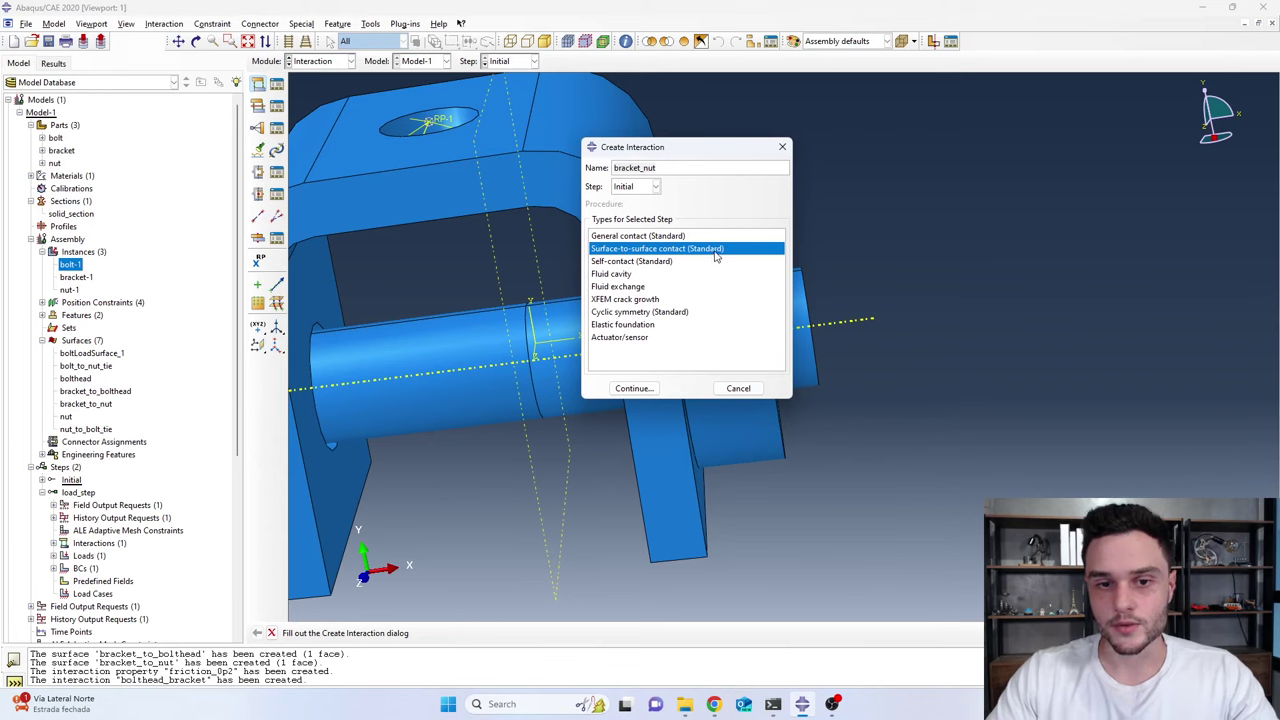
{"action": "left_click", "coordinate": [633, 388]}
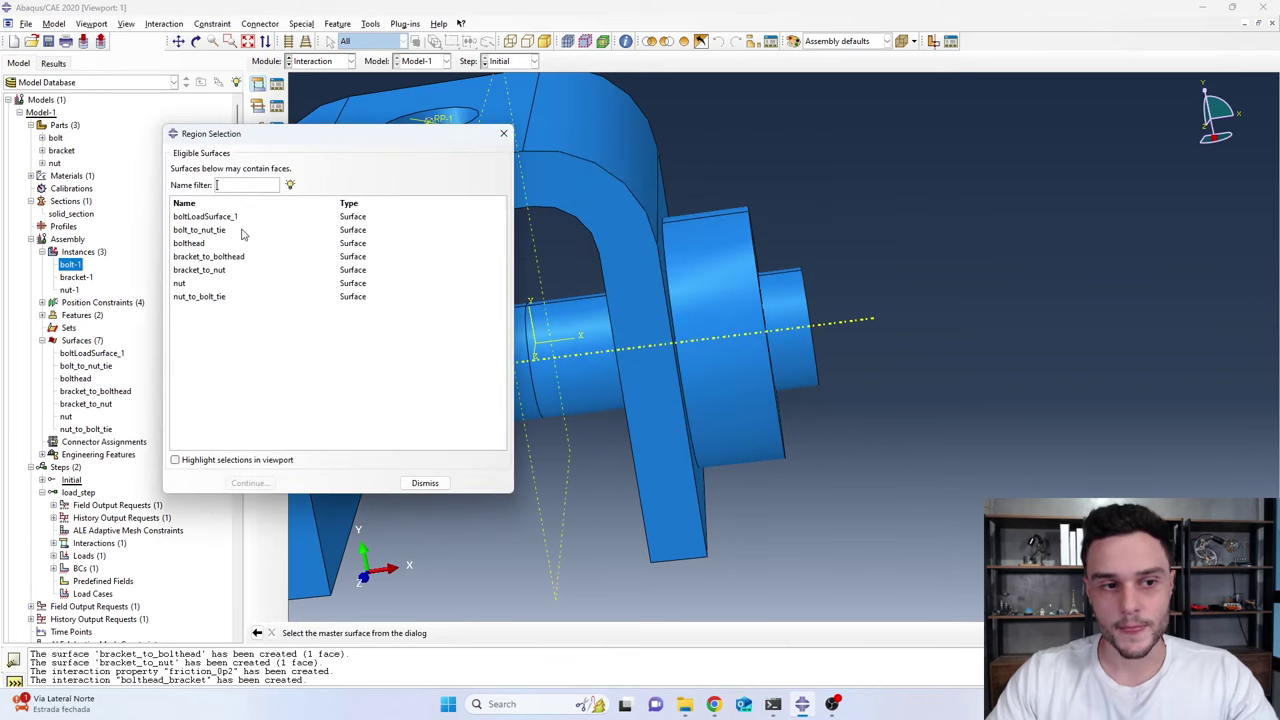
Assign bracket_to_nut as master and nut as slave surface, and finish the bracket_nut interaction with the friction_0p2 property
{"action": "left_click", "coordinate": [212, 270]}
{"action": "left_click", "coordinate": [248, 483]}
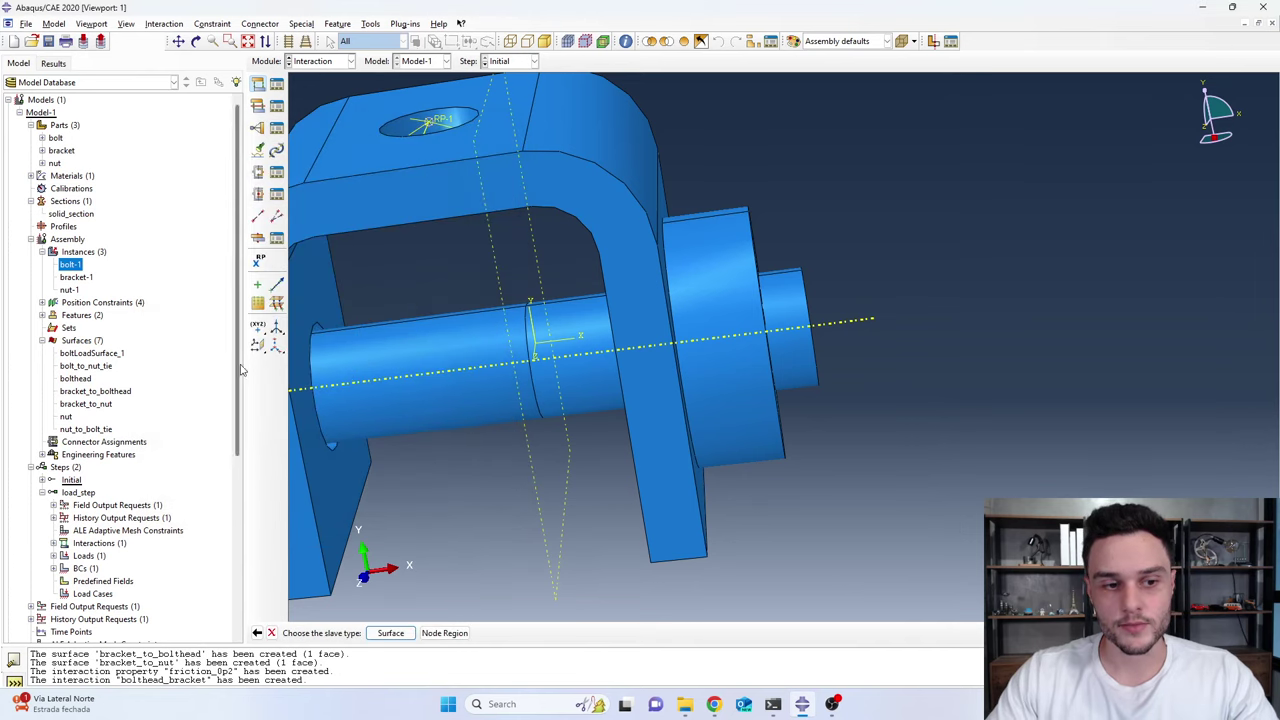
{"action": "left_click", "coordinate": [390, 633]}
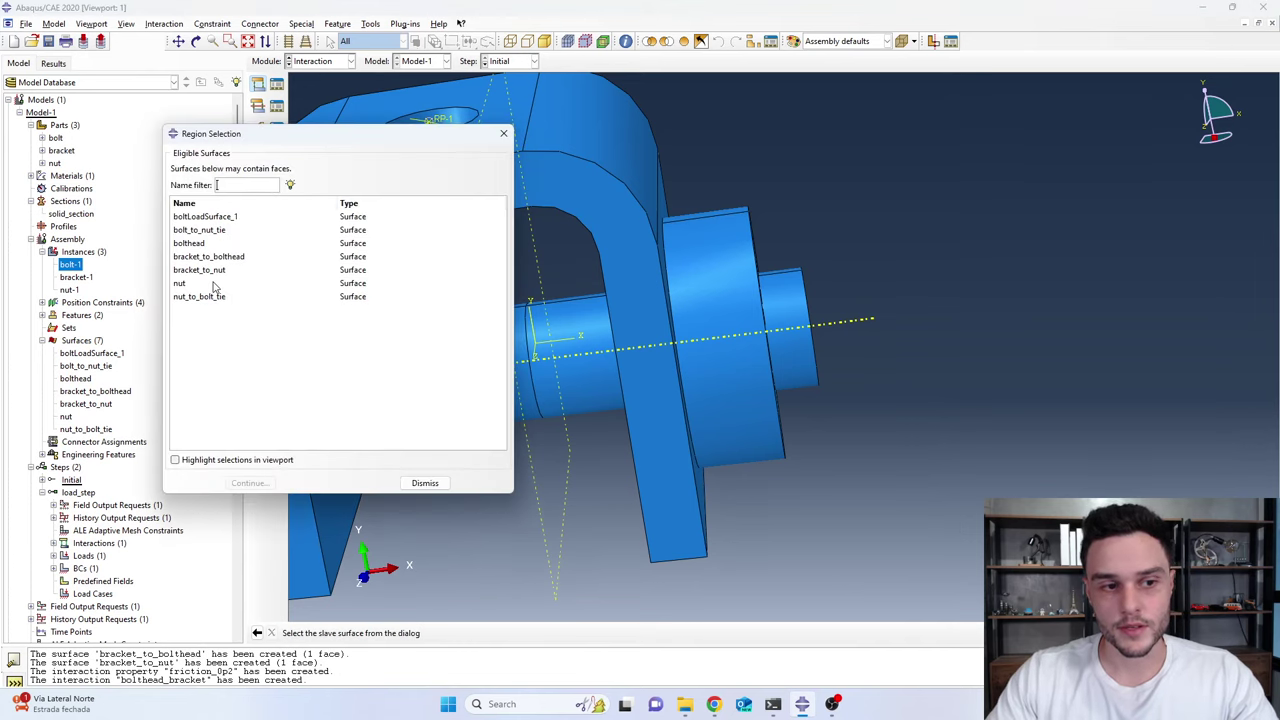
{"action": "left_click", "coordinate": [193, 286]}
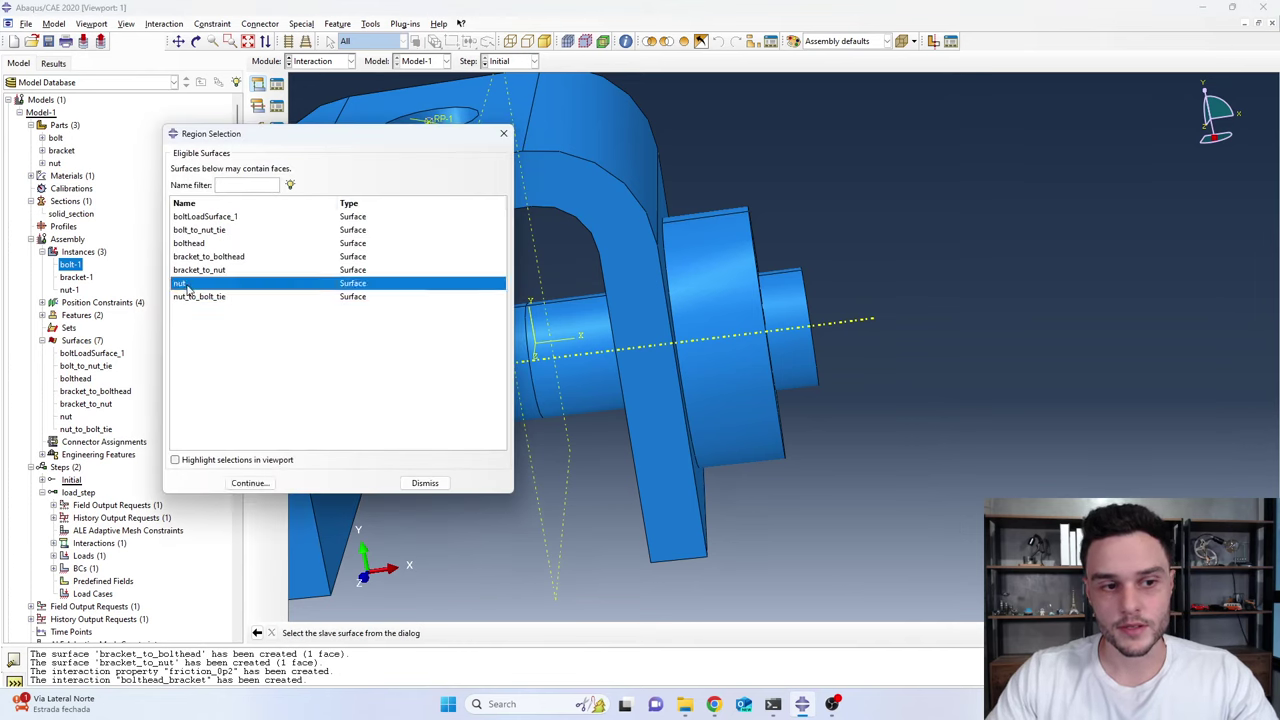
{"action": "left_click", "coordinate": [250, 483]}
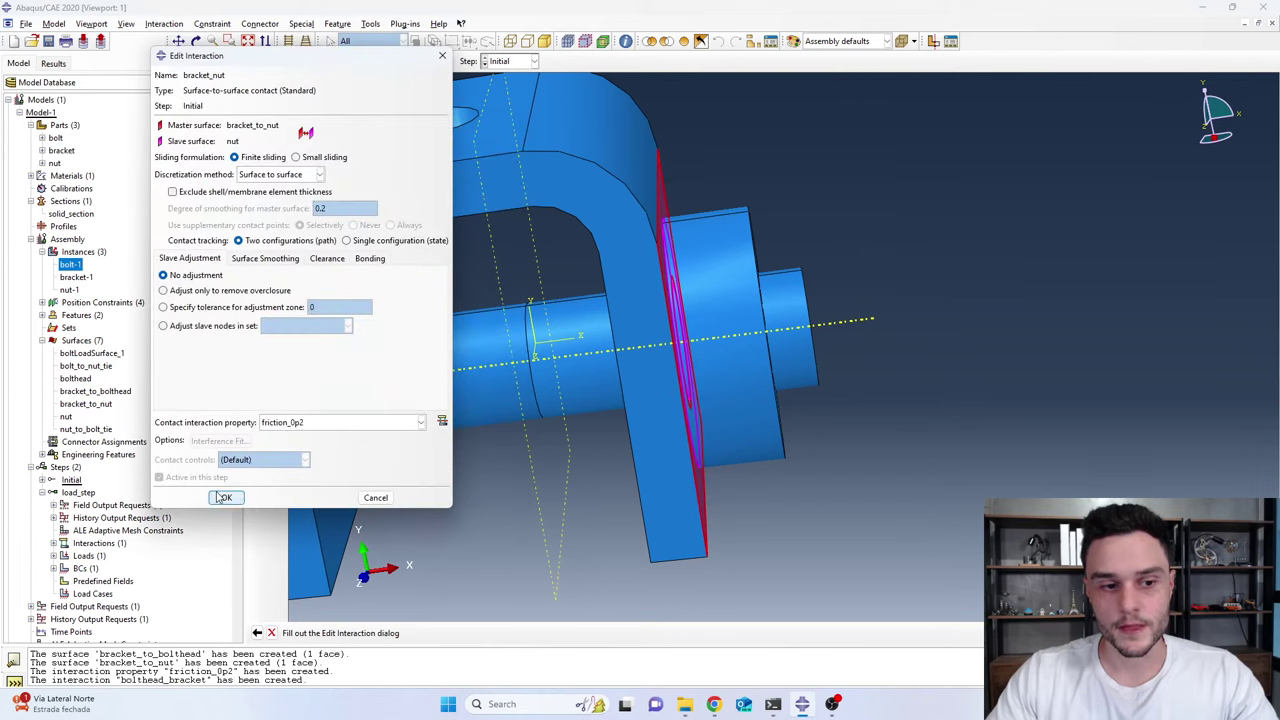
{"action": "left_click", "coordinate": [285, 424]}
{"action": "left_click", "coordinate": [283, 440]}
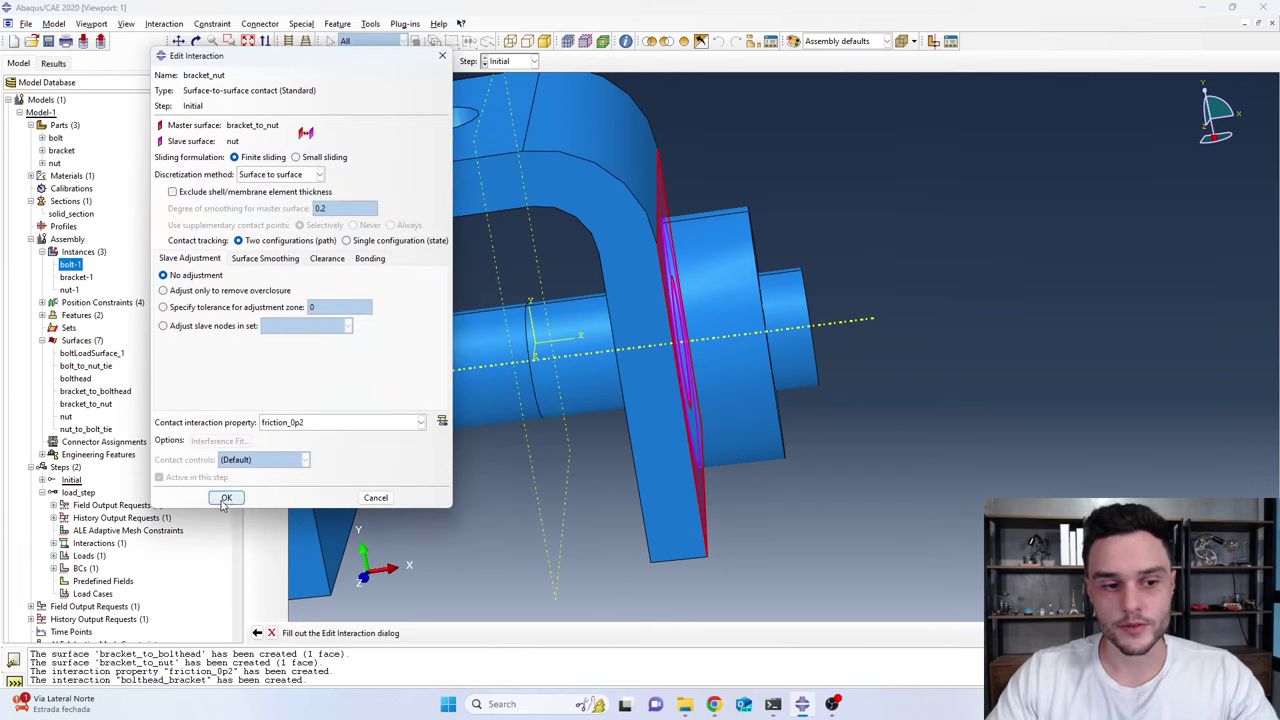
{"action": "left_click", "coordinate": [226, 497]}
Open the interaction manager and examine the bolthead_bracket interaction's definition in load_step without changing it
{"action": "left_click_drag", "start_coordinate": [721, 310], "coordinate": [791, 293], "text": "ctrl+alt"}
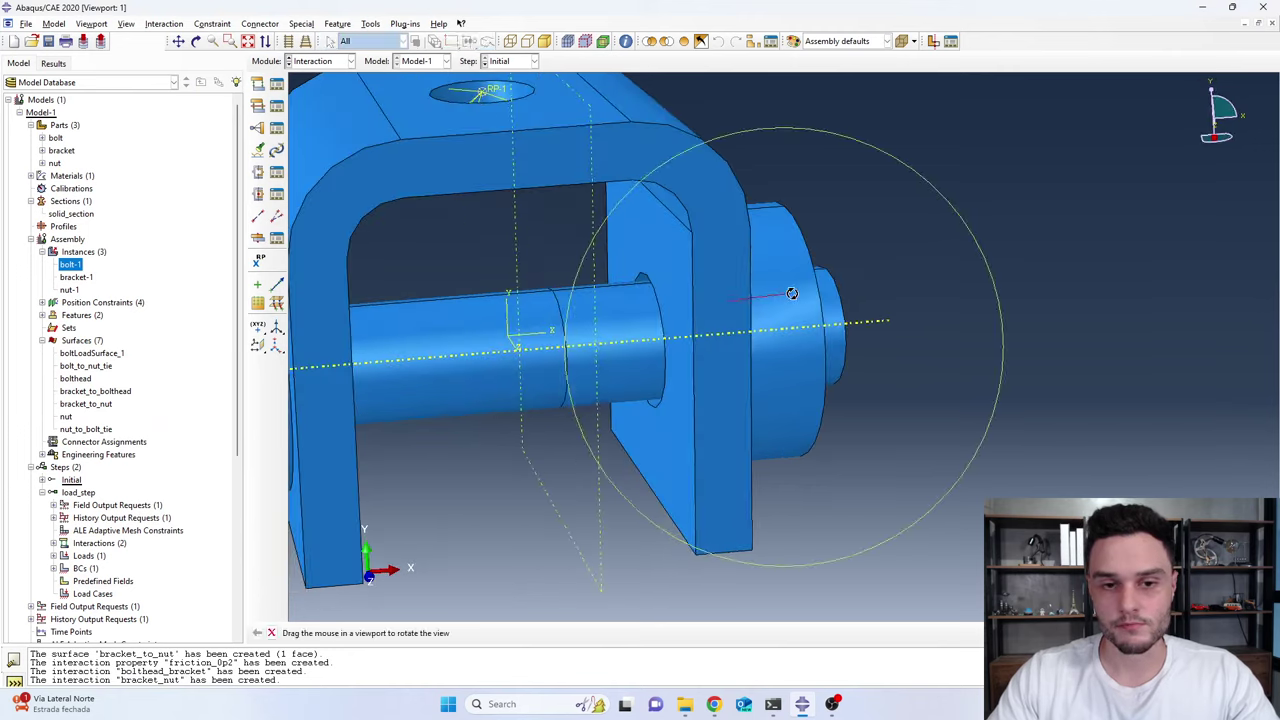
{"action": "left_click", "coordinate": [274, 86]}
{"action": "left_click", "coordinate": [47, 250]}
{"action": "left_click", "coordinate": [87, 248]}
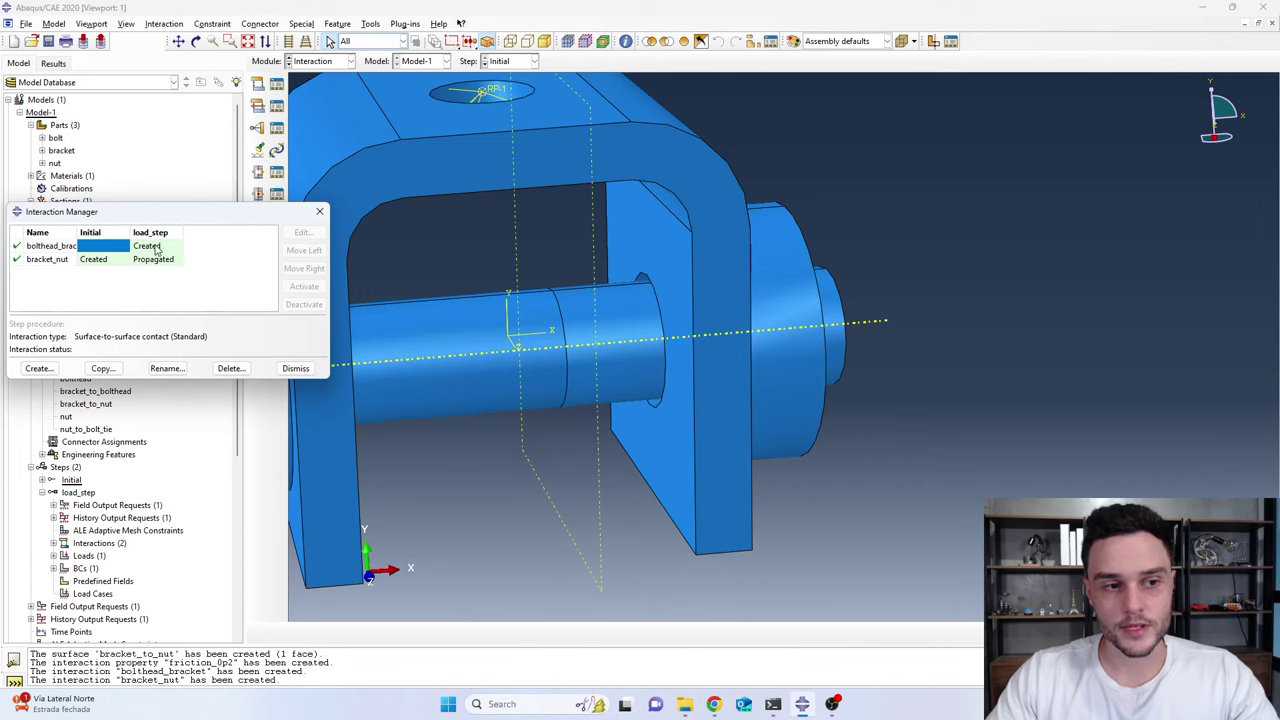
{"action": "left_click", "coordinate": [155, 247]}
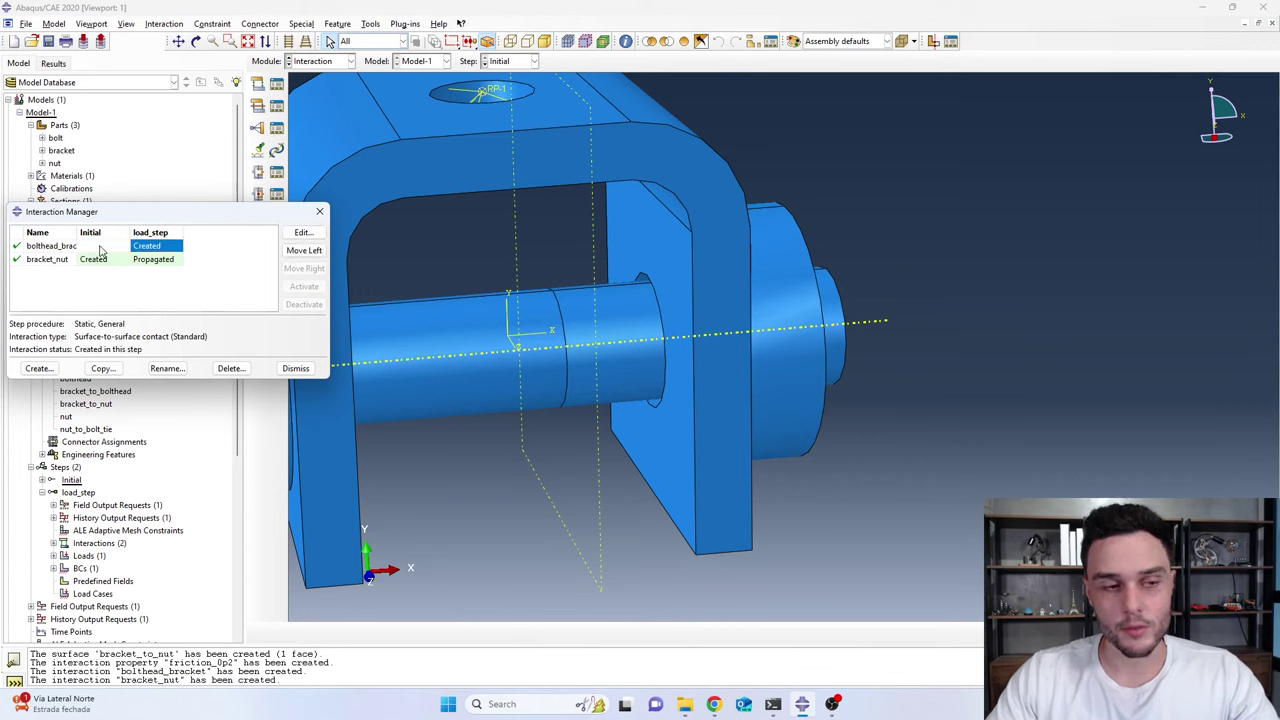
{"action": "left_click", "coordinate": [304, 232]}
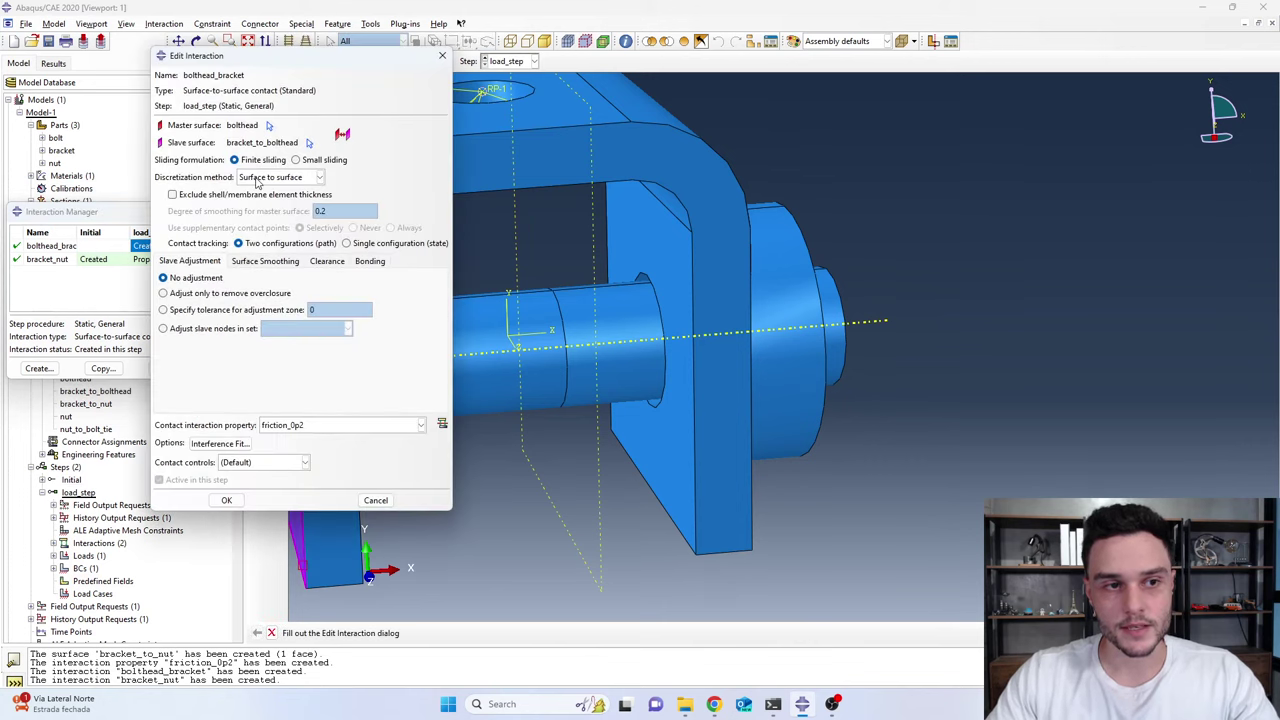
{"action": "key", "text": "Escape"}
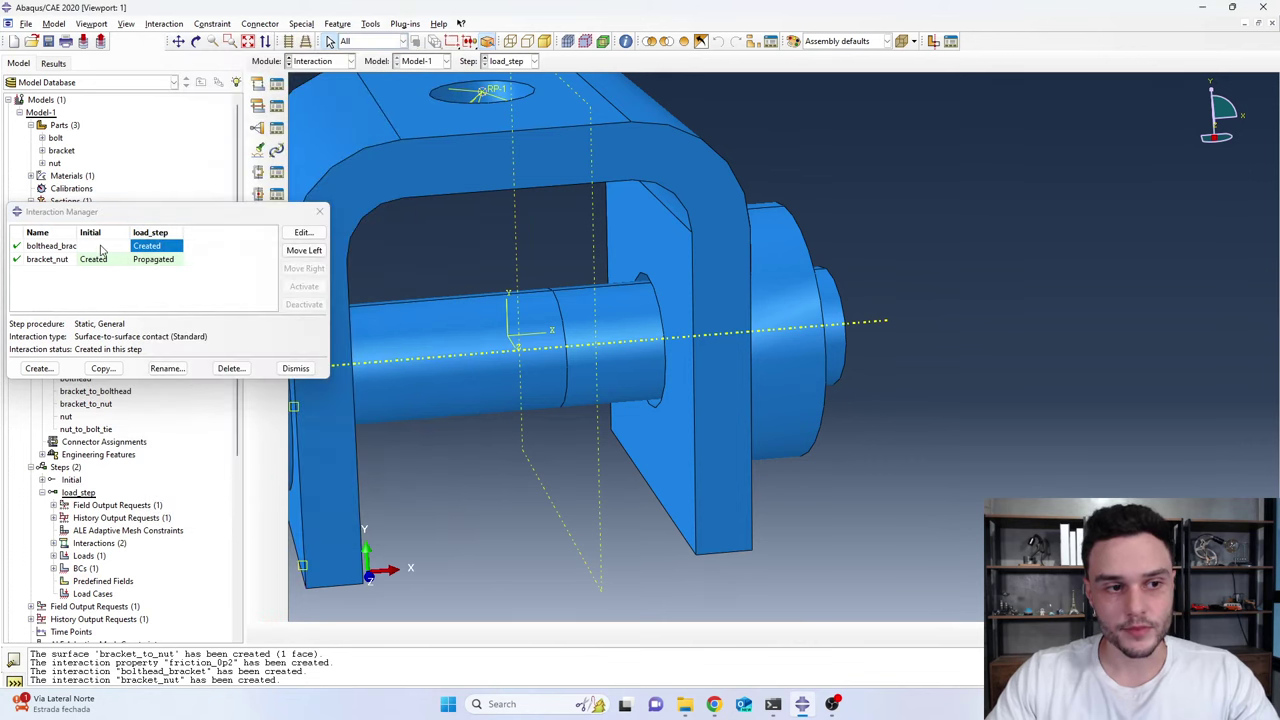
Move the creation of the bolthead_bracket interaction from load_step to the Initial step
{"action": "left_click", "coordinate": [102, 248]}
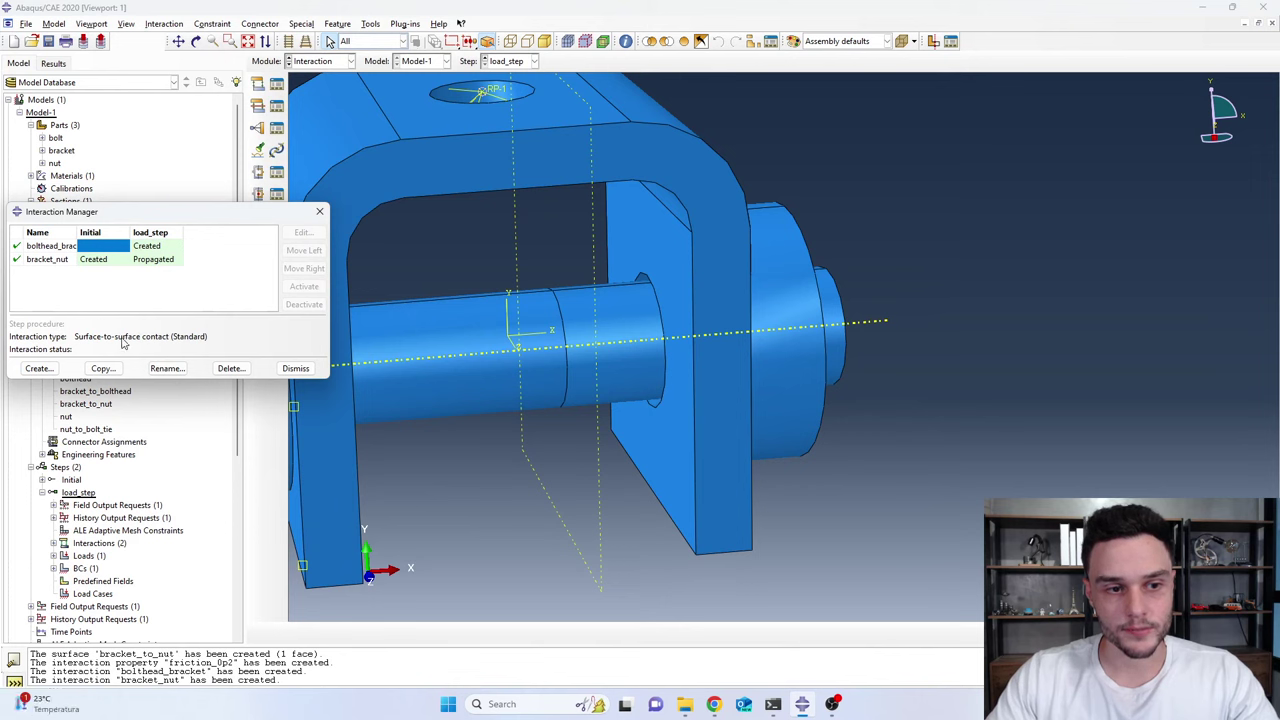
{"action": "left_click", "coordinate": [147, 246]}
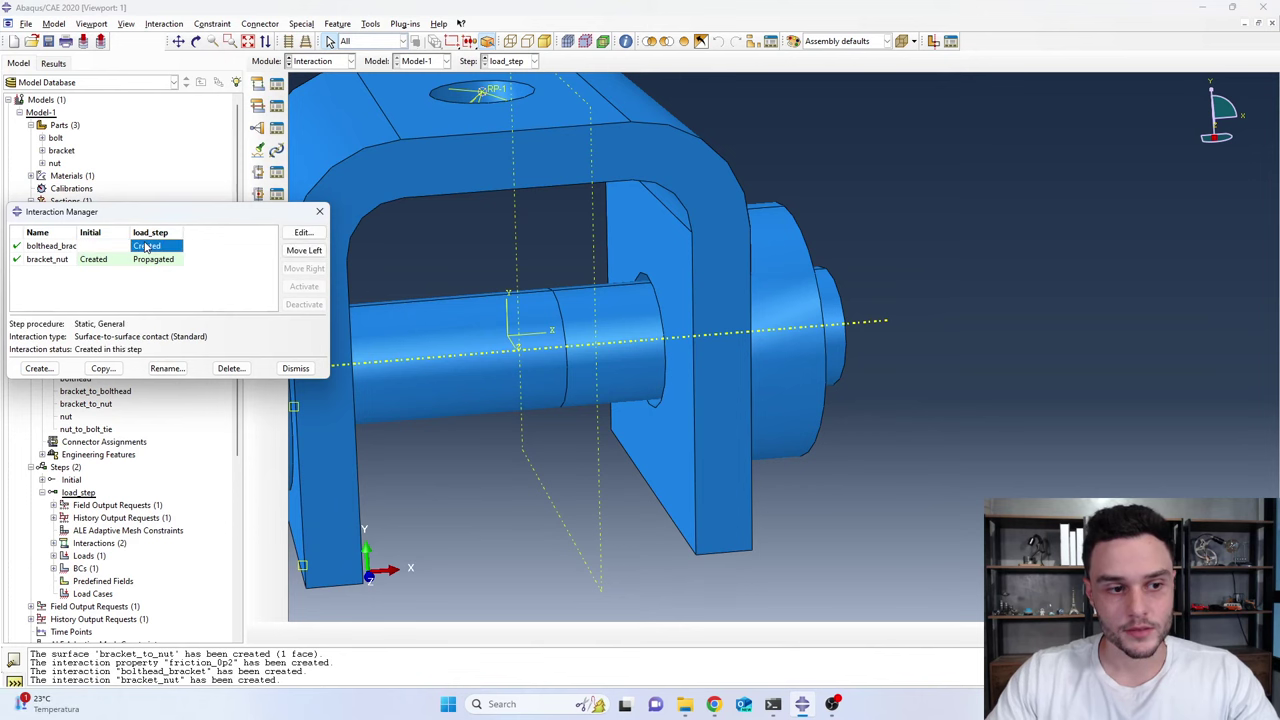
{"action": "left_click", "coordinate": [303, 251]}
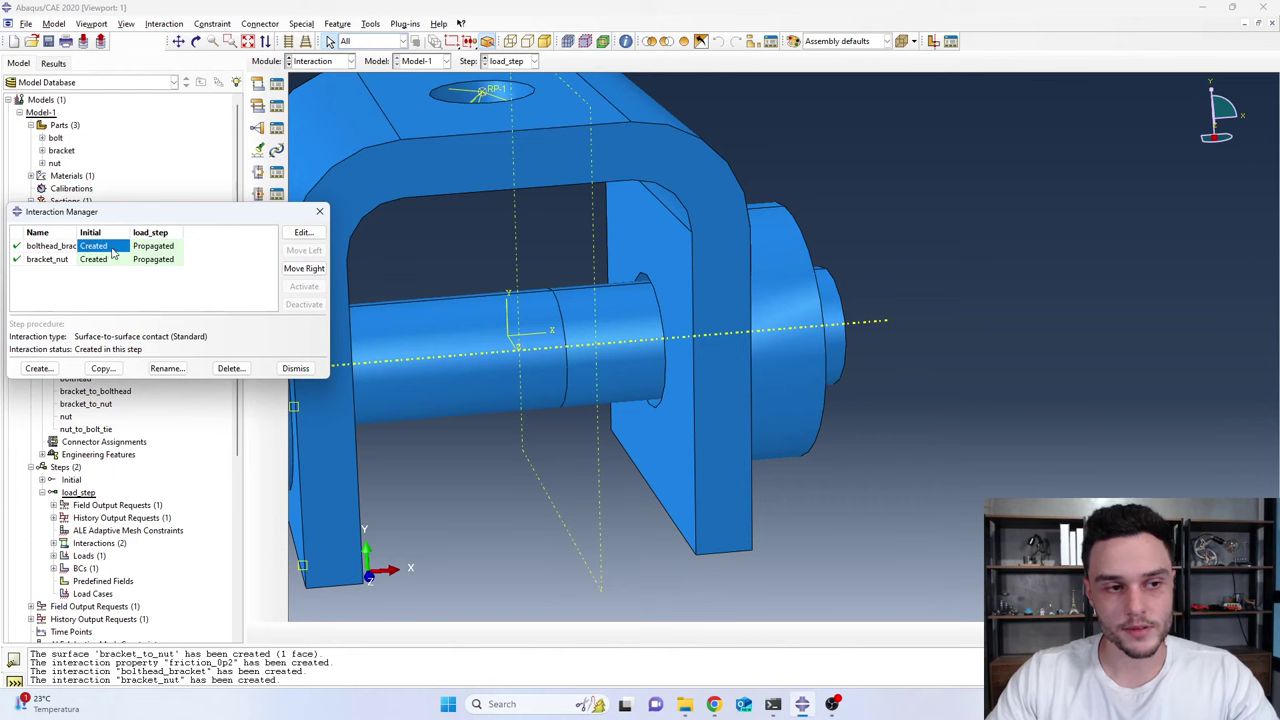
Check the bolthead_bracket interaction's surfaces and friction_0p2 property in the Initial step, keep the definition, and close the interaction manager
{"action": "left_click", "coordinate": [165, 250]}
{"action": "double_click", "coordinate": [110, 252]}
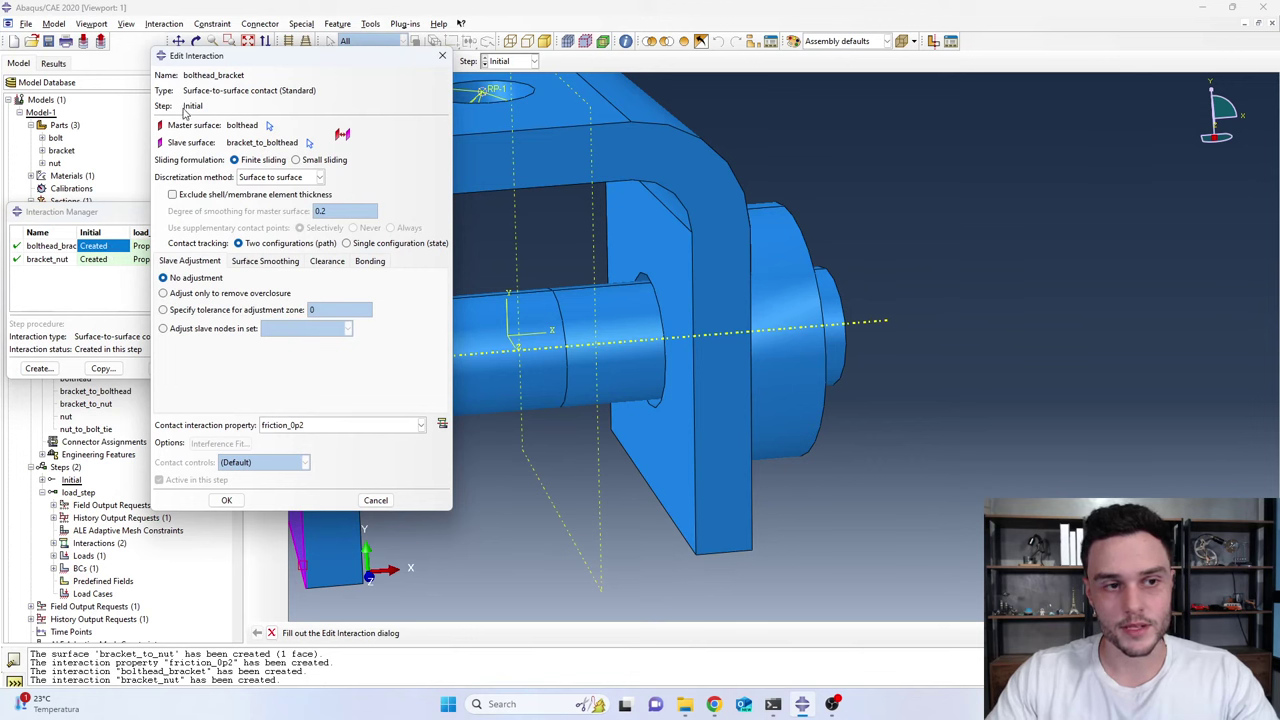
{"action": "left_click", "coordinate": [226, 500]}
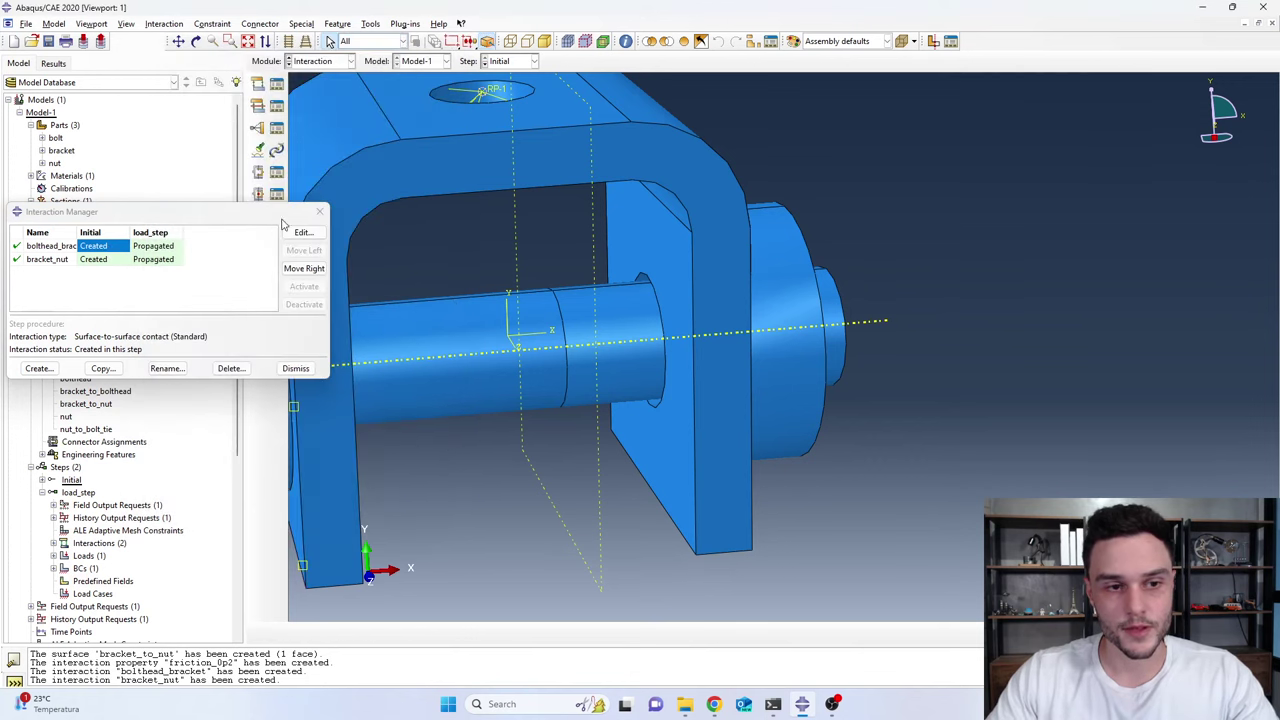
{"action": "left_click", "coordinate": [319, 211]}
Start a new tie constraint named bolt_to_nut and continue to its surface selection
{"action": "left_click_drag", "start_coordinate": [376, 219], "coordinate": [786, 264], "text": "ctrl+alt"}
{"action": "scroll", "coordinate": [786, 285], "scroll_direction": "down", "scroll_amount": 3}
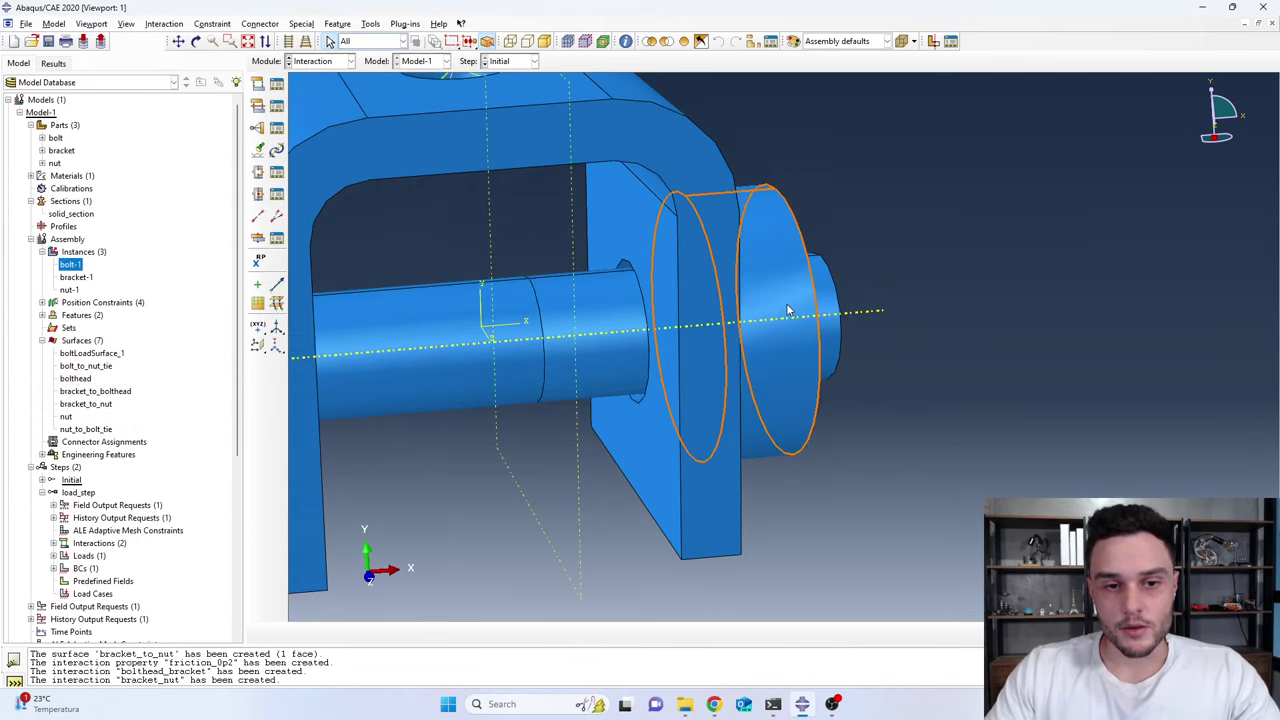
{"action": "scroll", "coordinate": [612, 326], "scroll_direction": "up", "scroll_amount": 5}
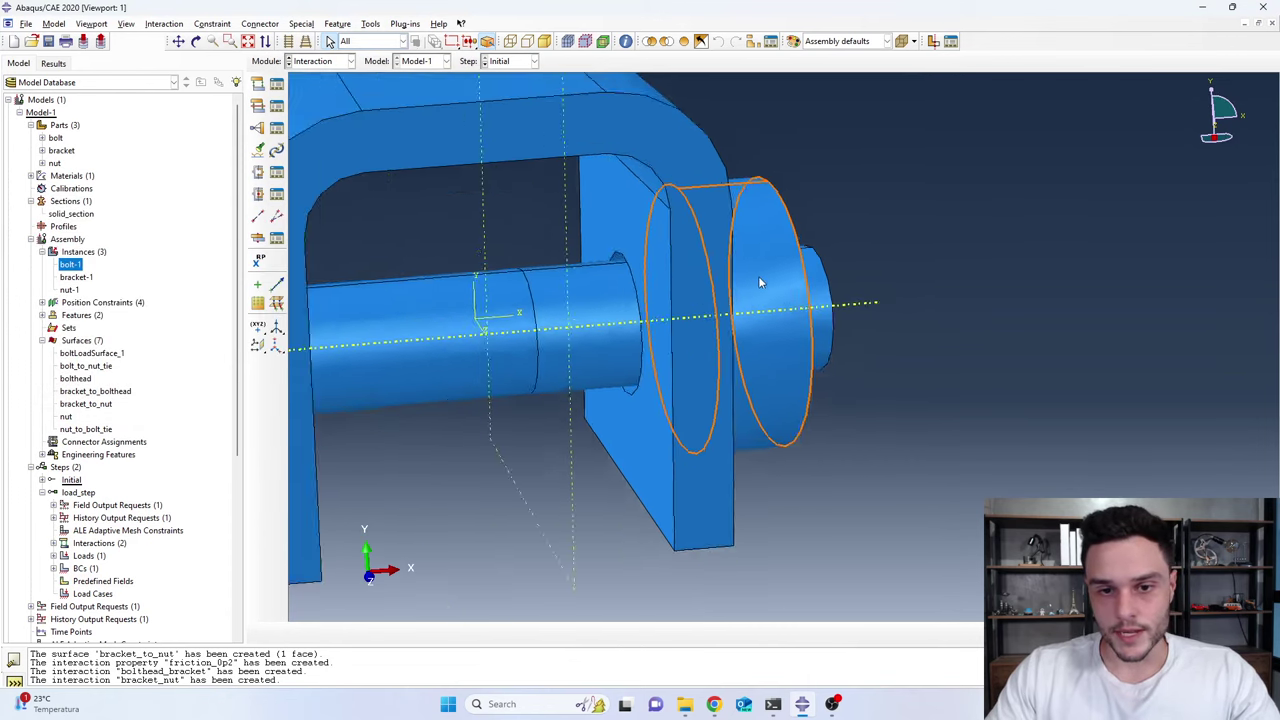
{"action": "left_click_drag", "start_coordinate": [766, 294], "coordinate": [737, 333], "text": "ctrl+alt"}
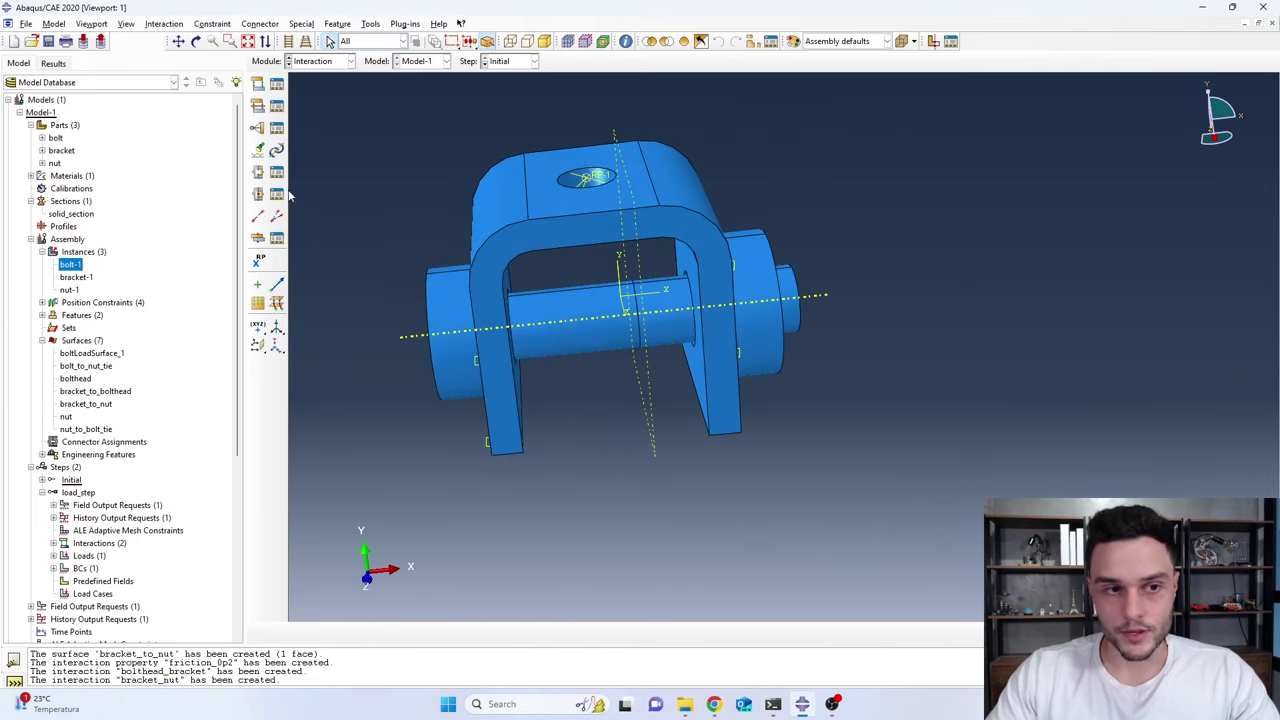
{"action": "left_click", "coordinate": [257, 130]}
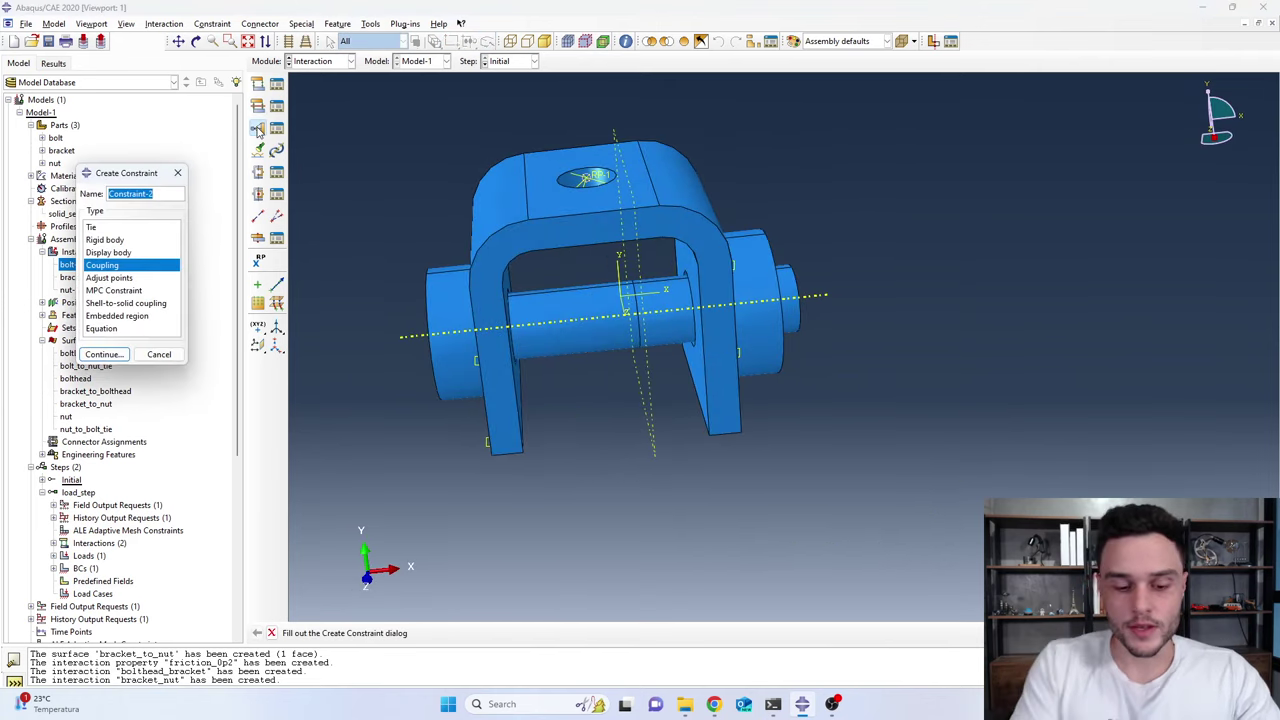
{"action": "type", "text": "bolt_to_nut"}
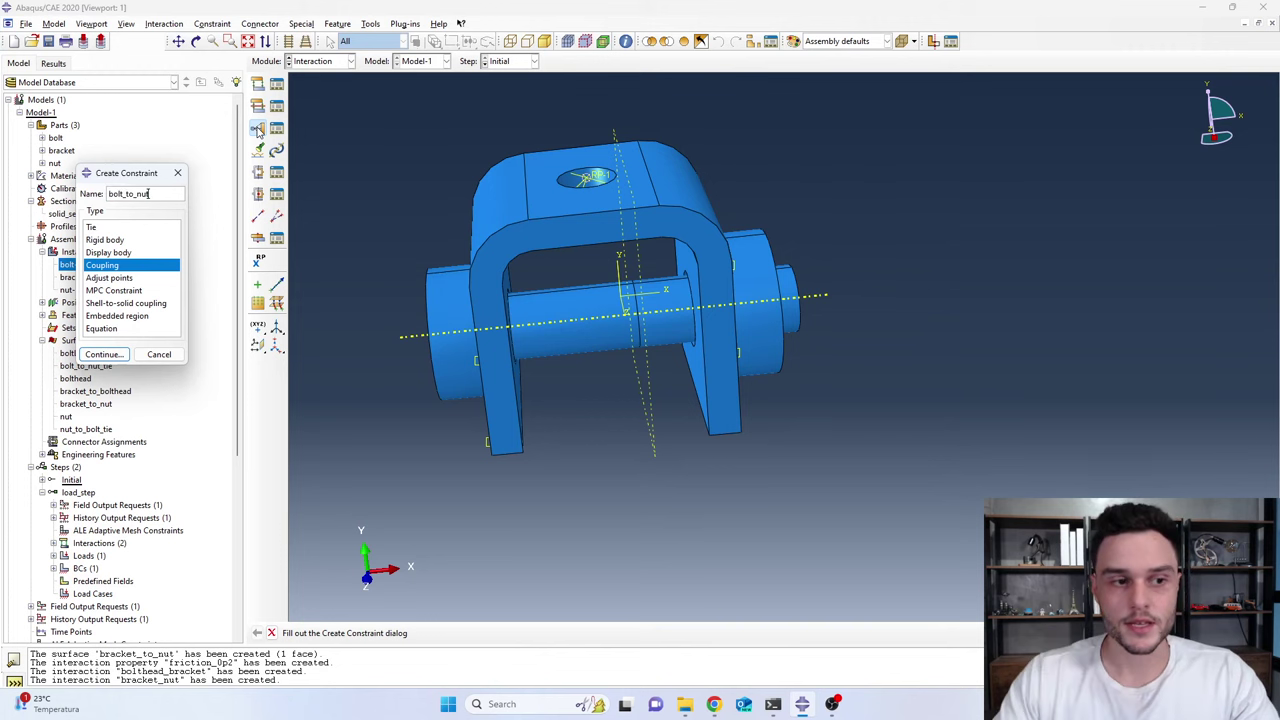
{"action": "left_click", "coordinate": [98, 228]}
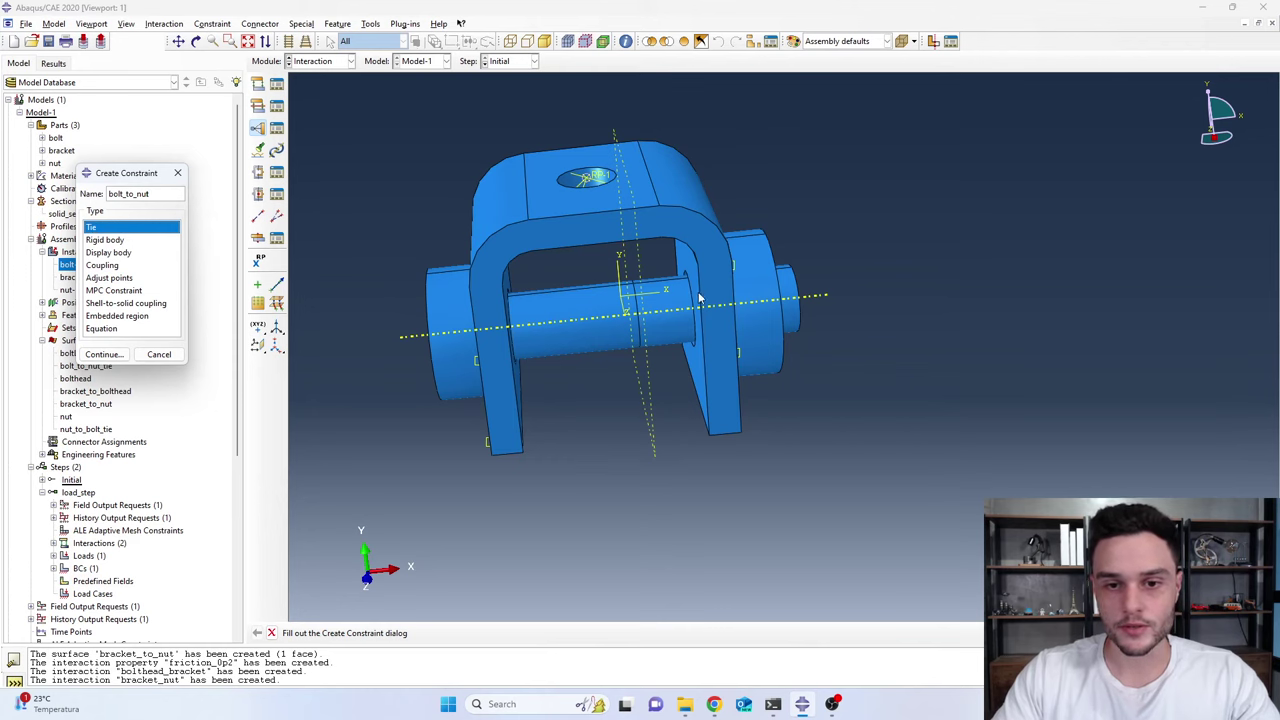
{"action": "scroll", "coordinate": [700, 298], "scroll_direction": "up", "scroll_amount": 2}
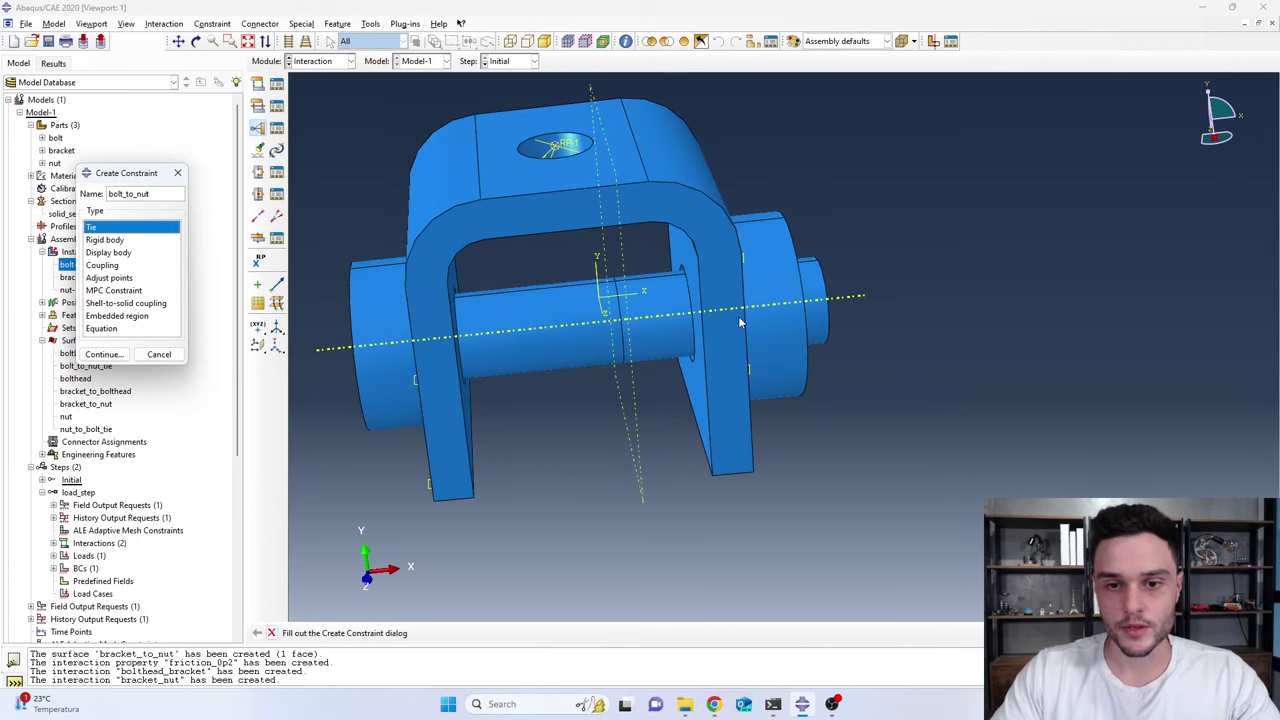
{"action": "left_click", "coordinate": [104, 355]}
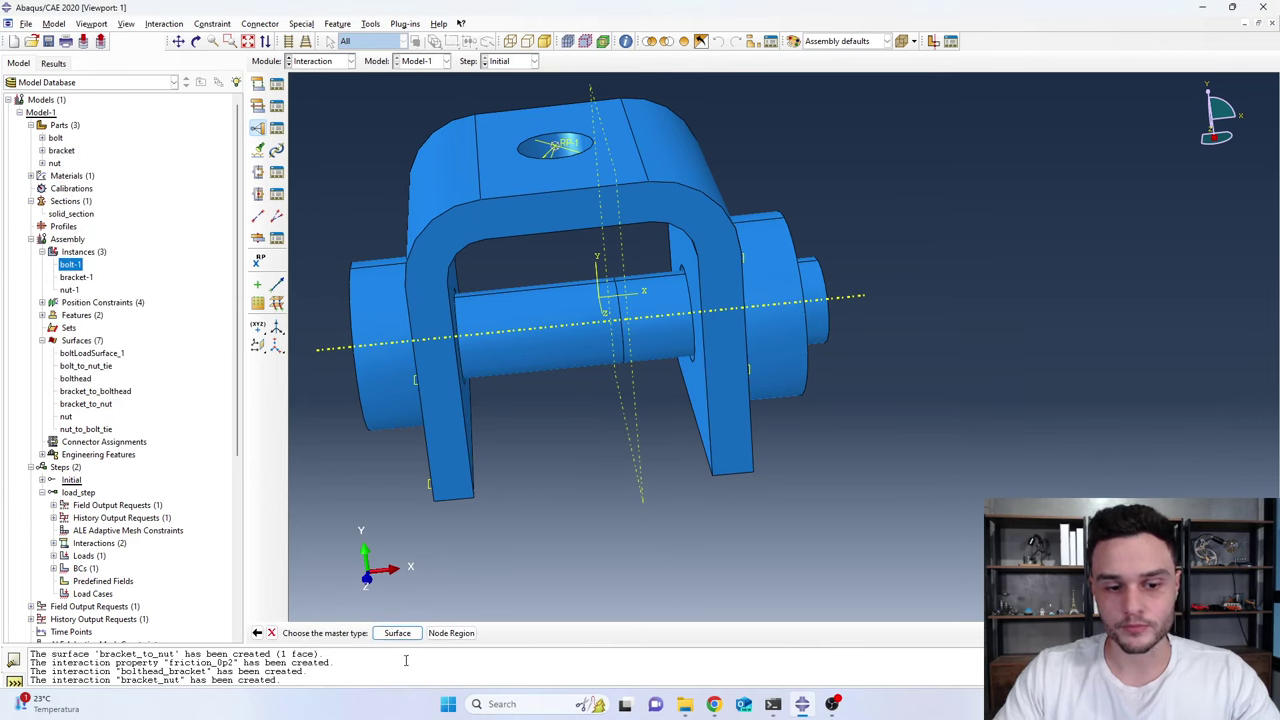
Assign nut_to_bolt_tie as master and bolt_to_nut_tie as slave surface, and finish the bolt_to_nut tie with its default settings
{"action": "left_click", "coordinate": [397, 633]}
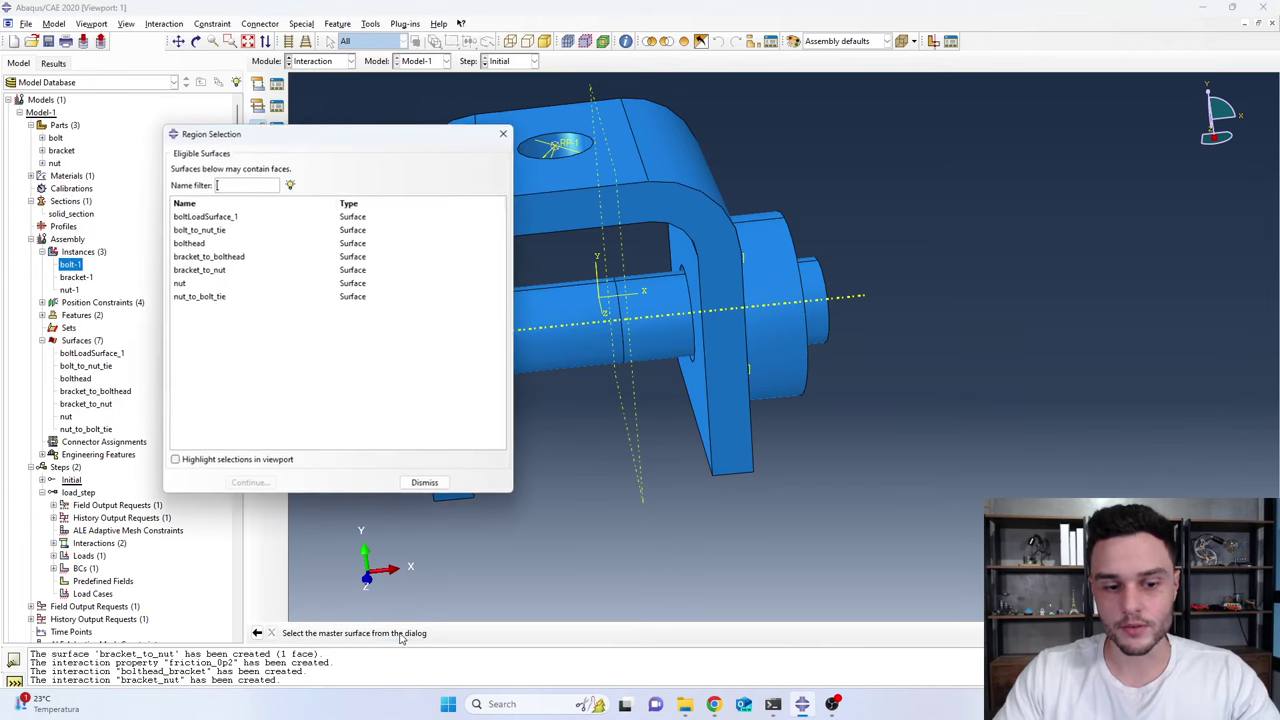
{"action": "left_click", "coordinate": [212, 297]}
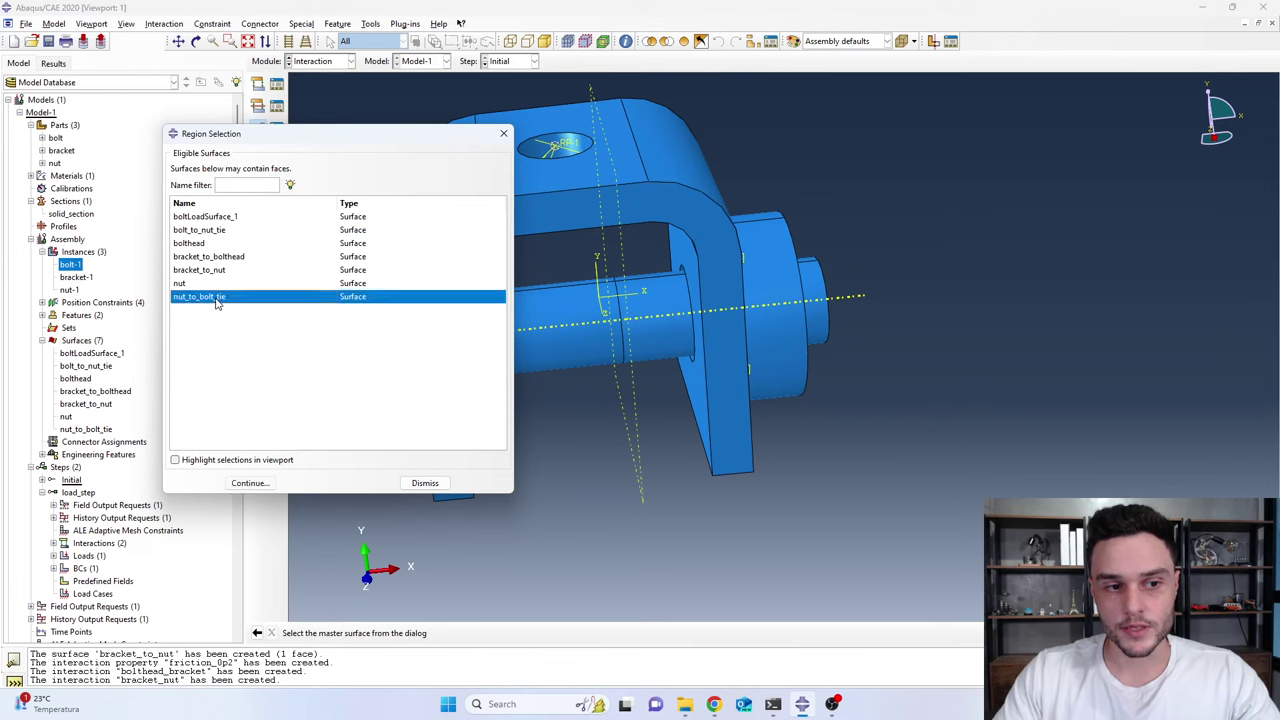
{"action": "left_click", "coordinate": [250, 483]}
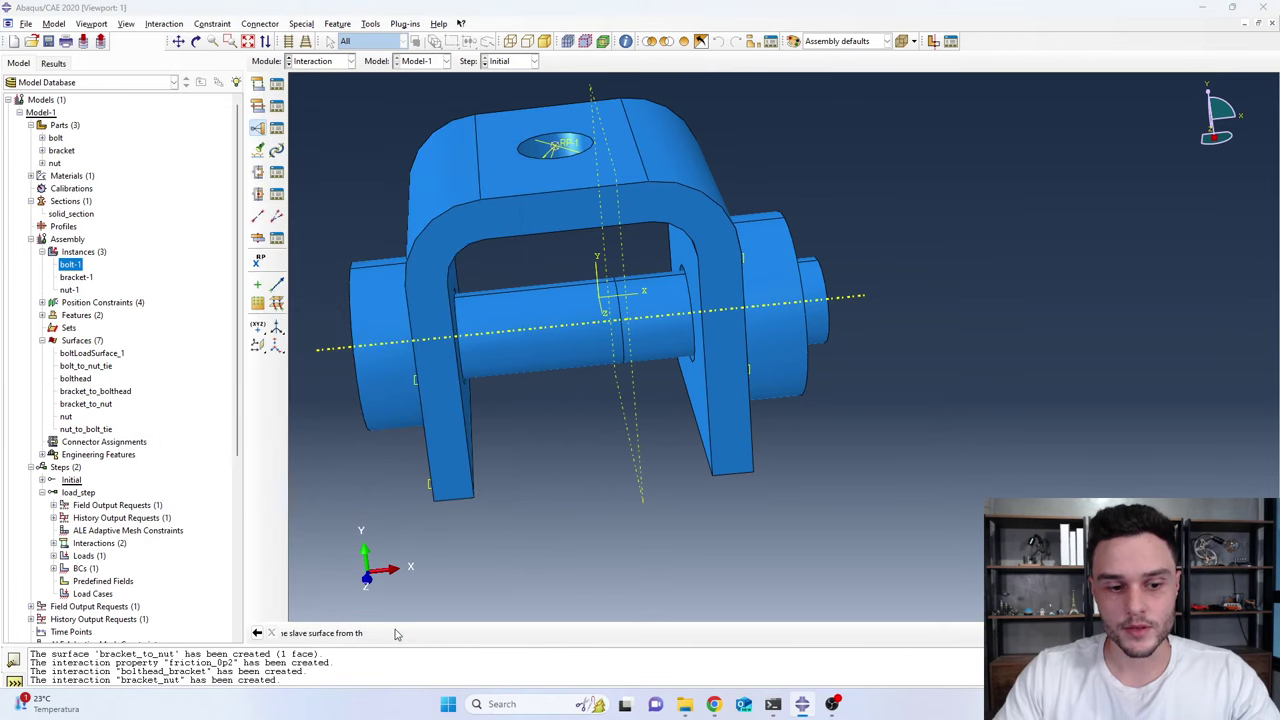
{"action": "left_click", "coordinate": [391, 633]}
{"action": "left_click", "coordinate": [200, 231]}
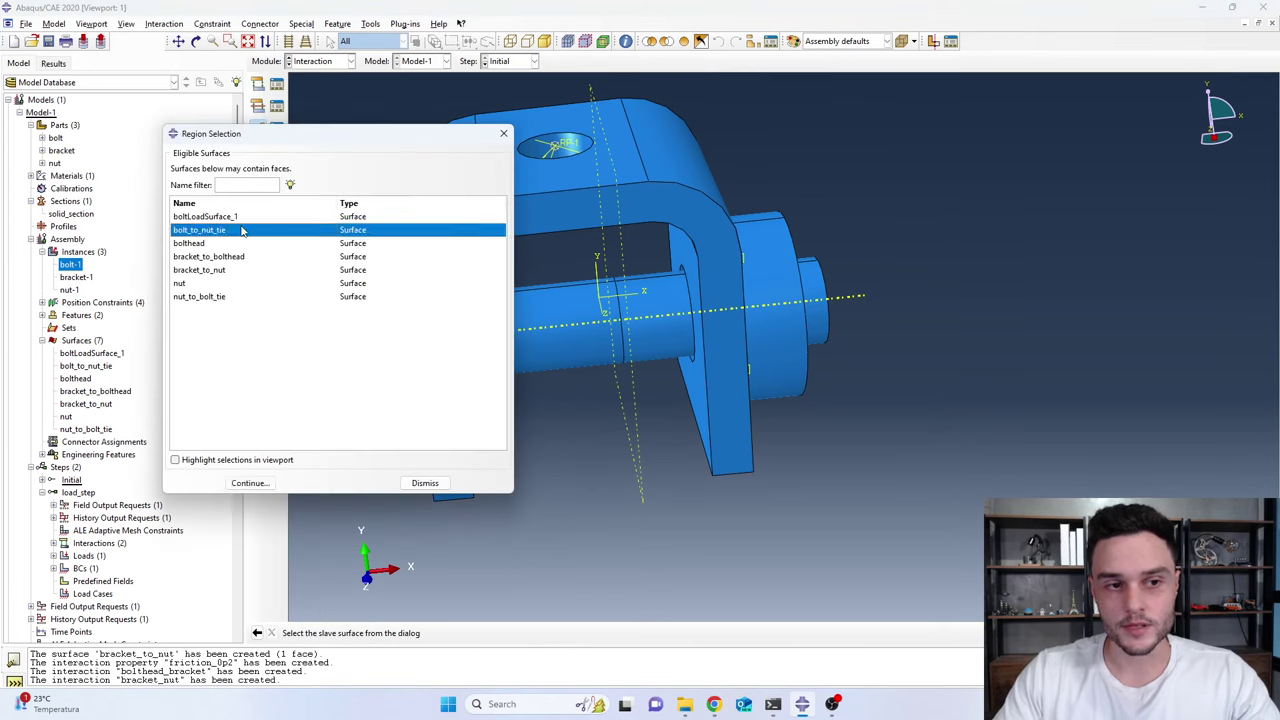
{"action": "left_click", "coordinate": [250, 483]}
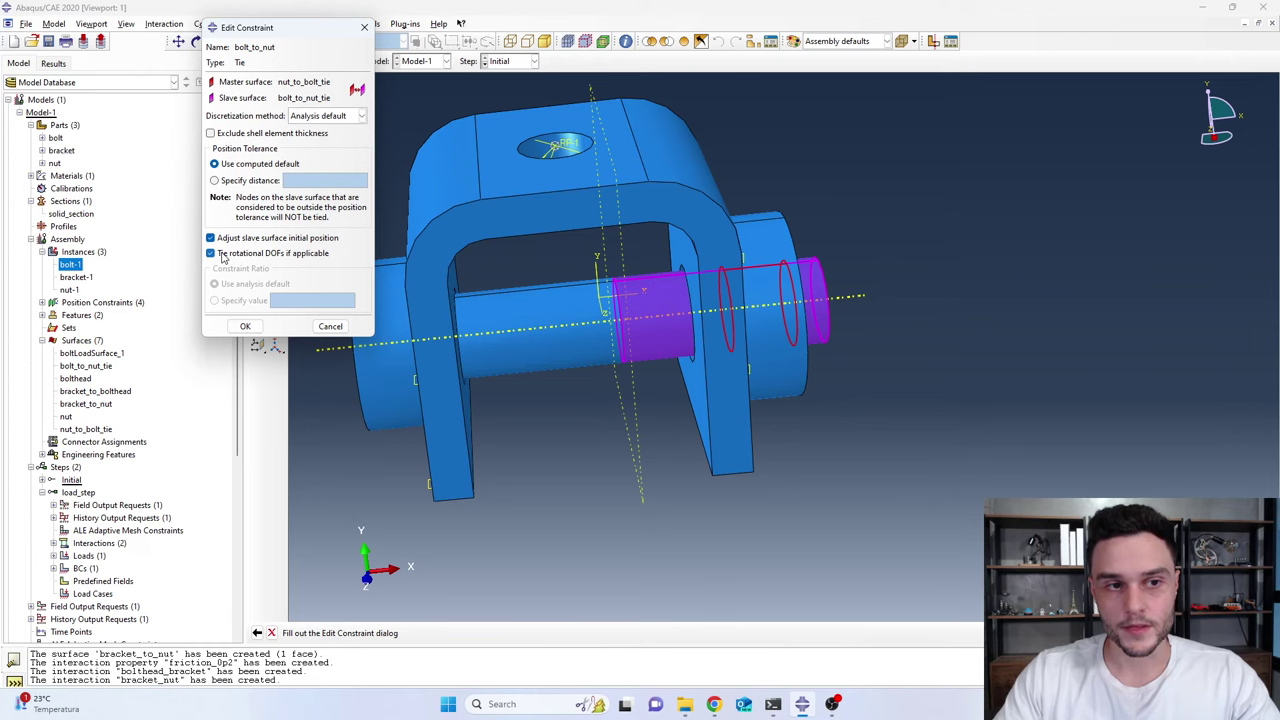
{"action": "left_click", "coordinate": [245, 326]}
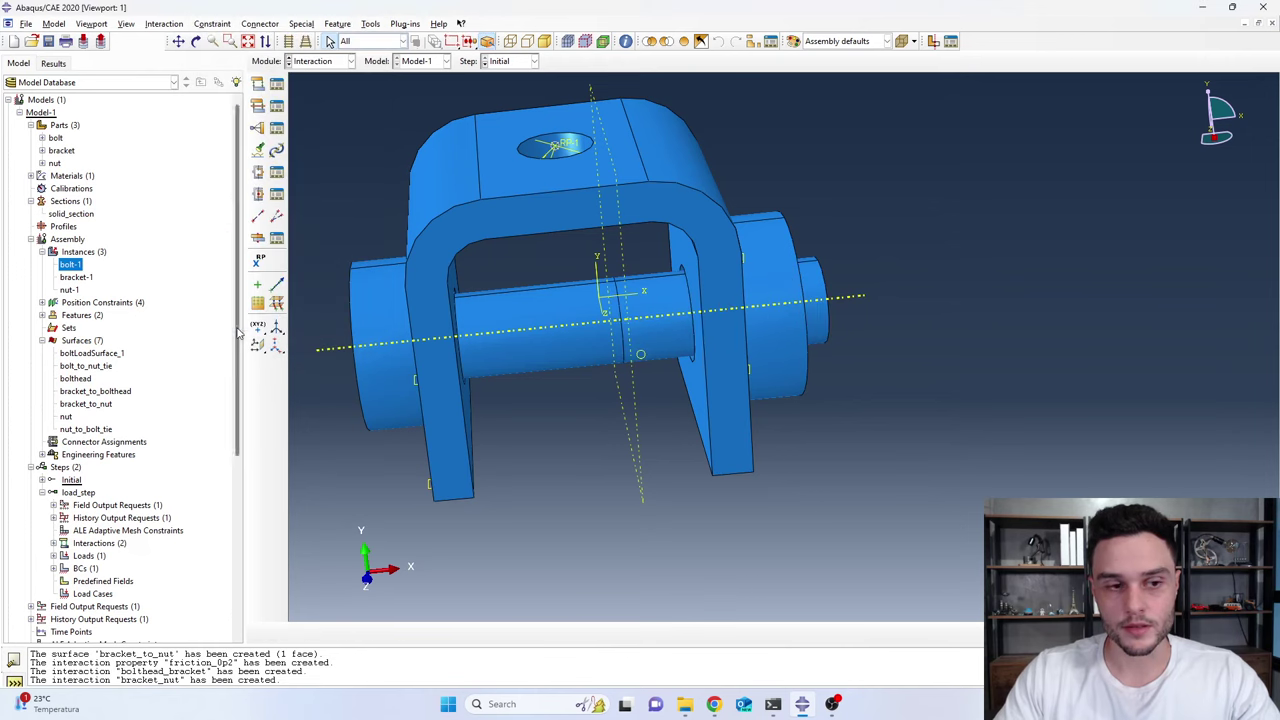
Examine the nut, the bolt's threaded end and the adjoining bracket leg from several angles
{"action": "left_click_drag", "start_coordinate": [701, 320], "coordinate": [767, 257], "text": "ctrl+alt"}
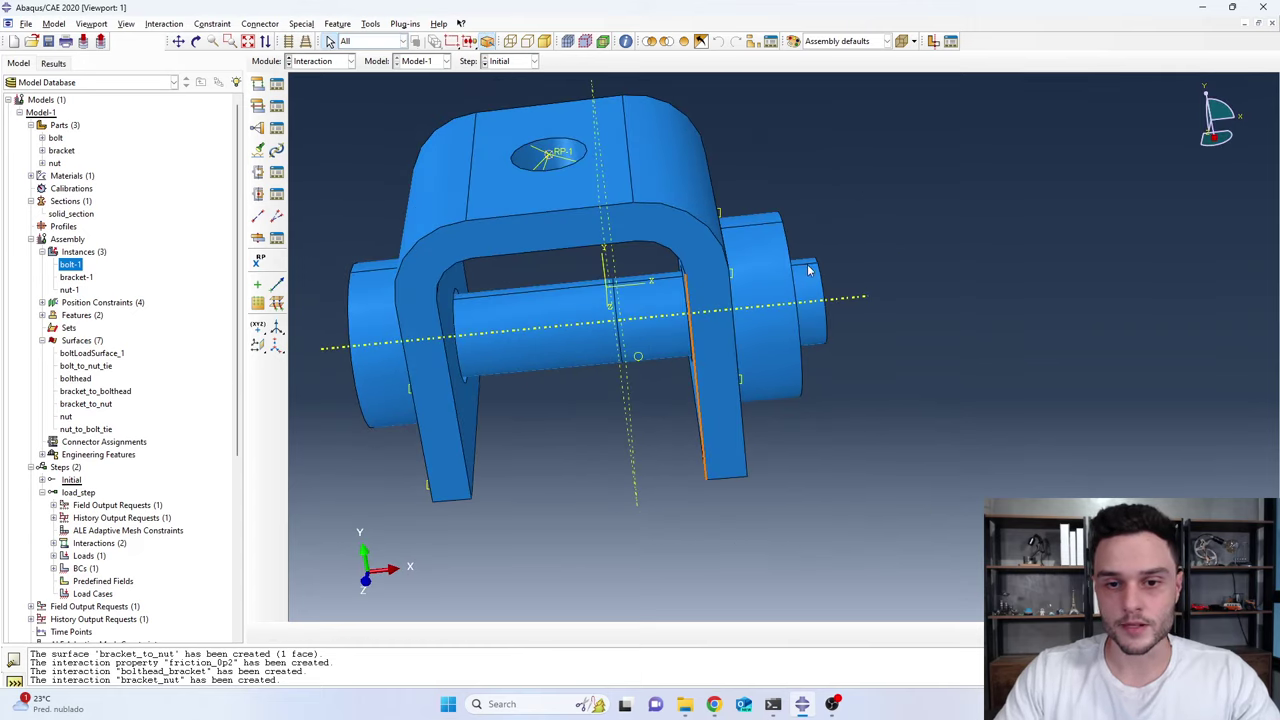
{"action": "left_click_drag", "start_coordinate": [830, 314], "coordinate": [851, 336], "text": "ctrl+alt"}
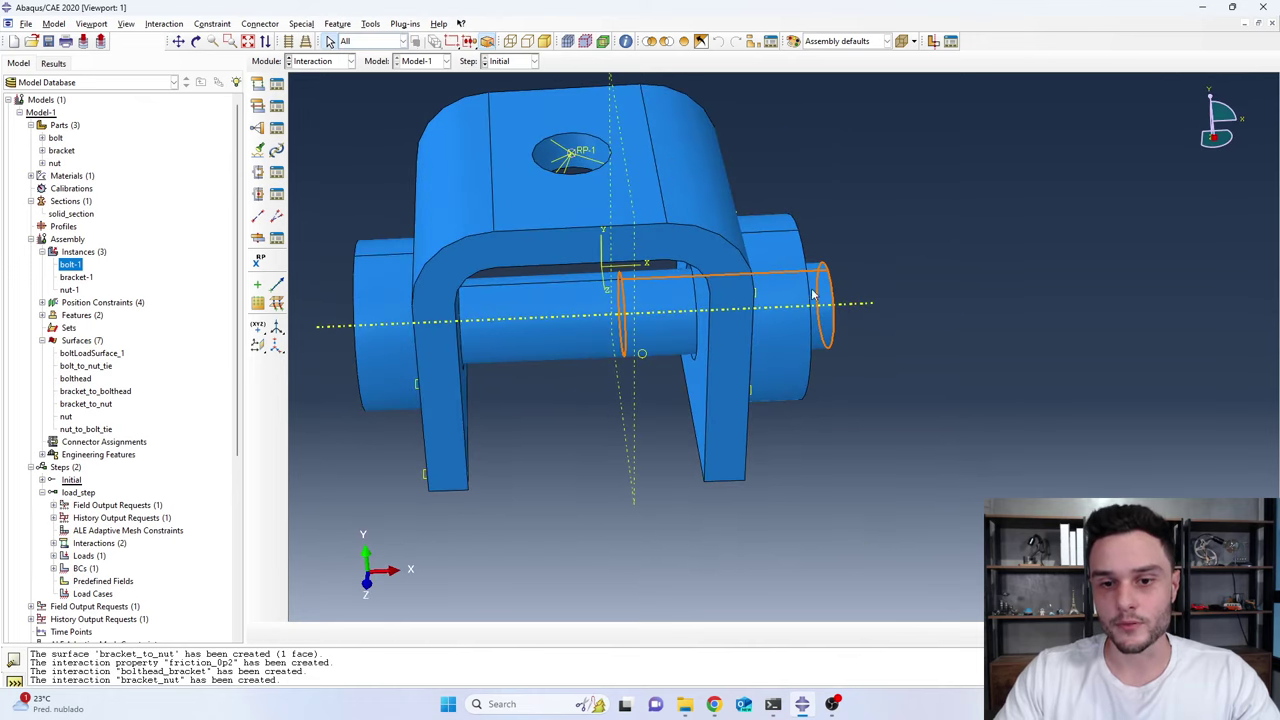
{"action": "left_click_drag", "start_coordinate": [836, 346], "coordinate": [789, 317], "text": "ctrl+alt"}
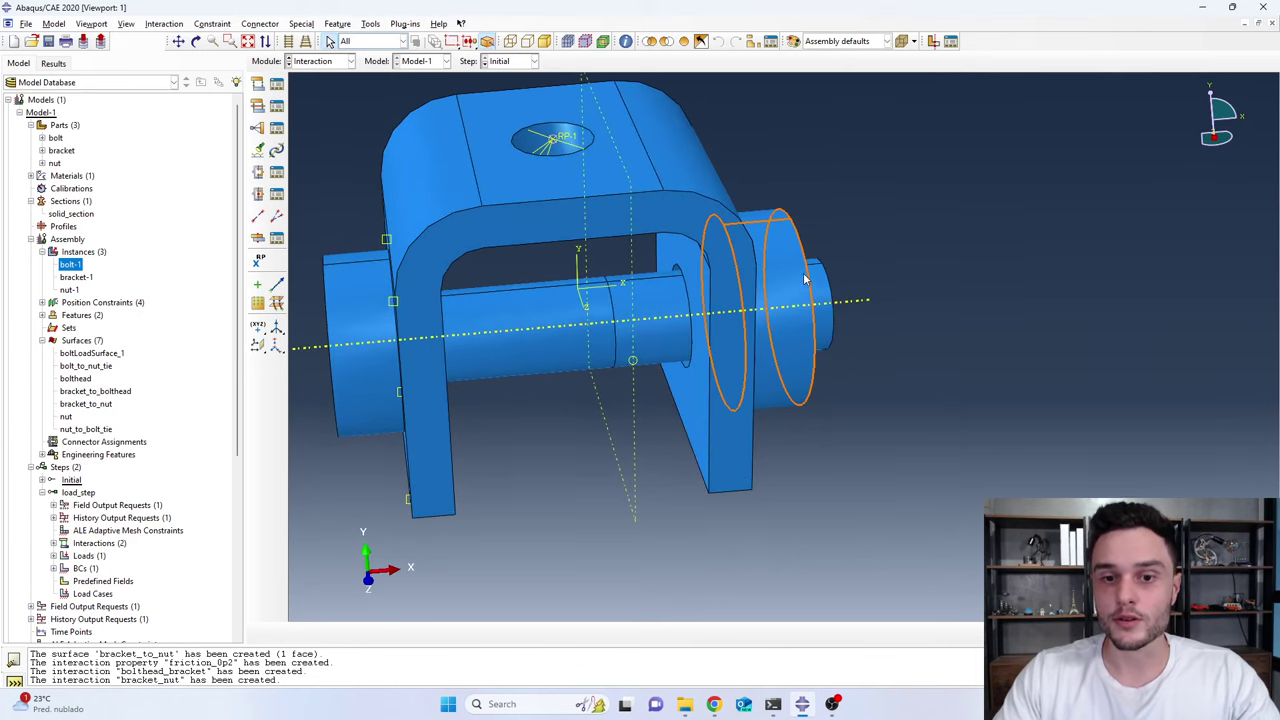
{"action": "scroll", "coordinate": [800, 316], "scroll_direction": "up", "scroll_amount": 3}
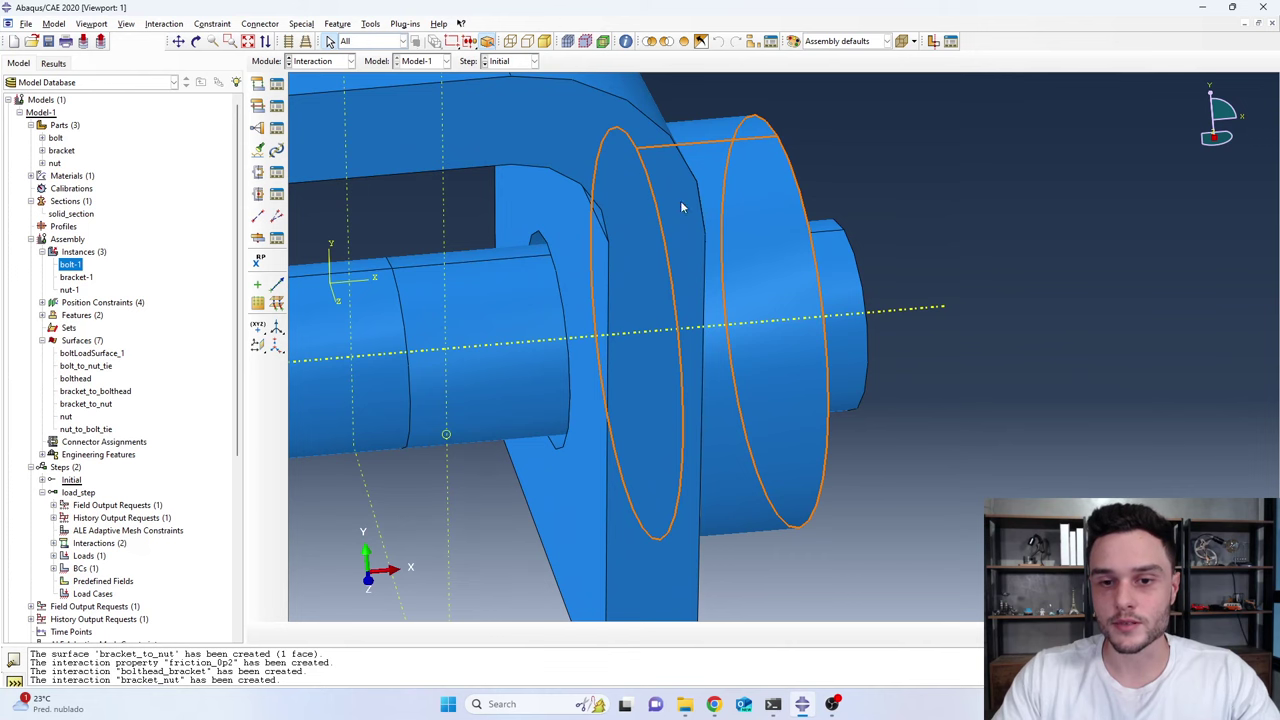
{"action": "scroll", "coordinate": [860, 310], "scroll_direction": "down", "scroll_amount": 5}
{"action": "left_click_drag", "start_coordinate": [862, 300], "coordinate": [862, 300], "text": "ctrl+alt"}
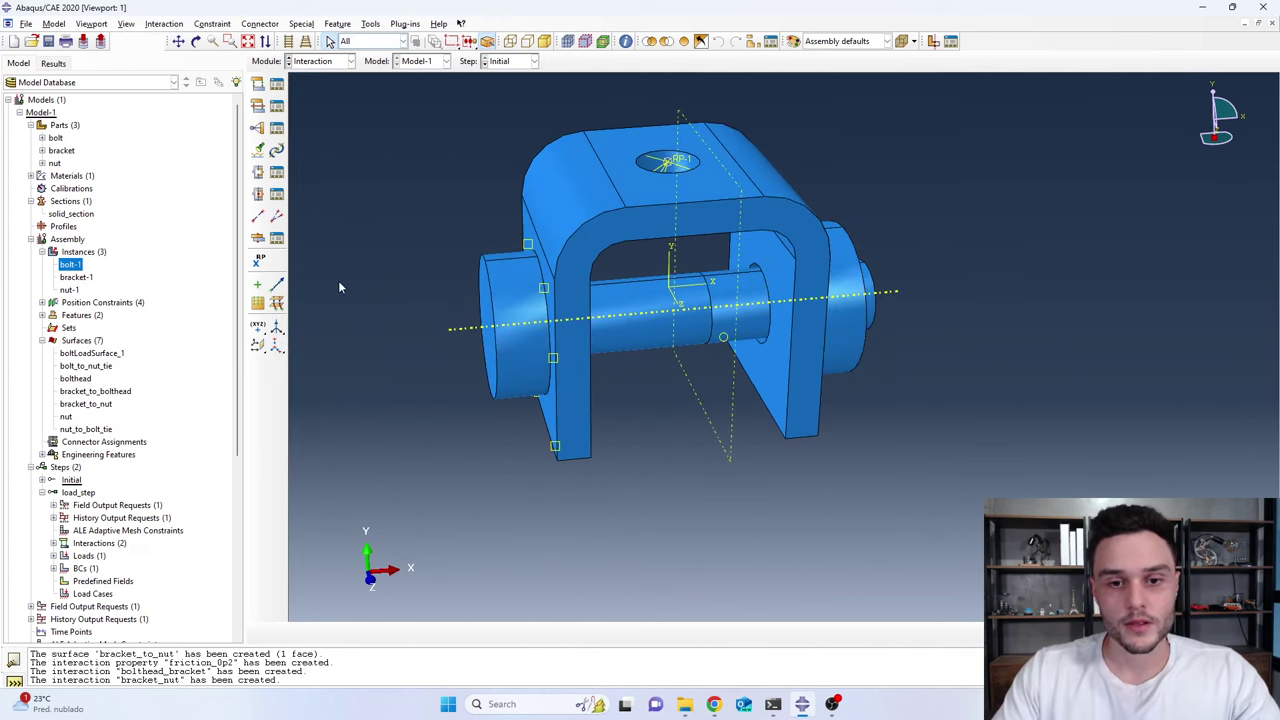
{"action": "mouse_move", "coordinate": [651, 316]}
{"action": "left_mouse_down", "text": "ctrl+alt"}
{"action": "mouse_move", "coordinate": [612, 300]}
{"action": "mouse_move", "coordinate": [640, 322]}
{"action": "left_mouse_up", "text": "ctrl+alt"}
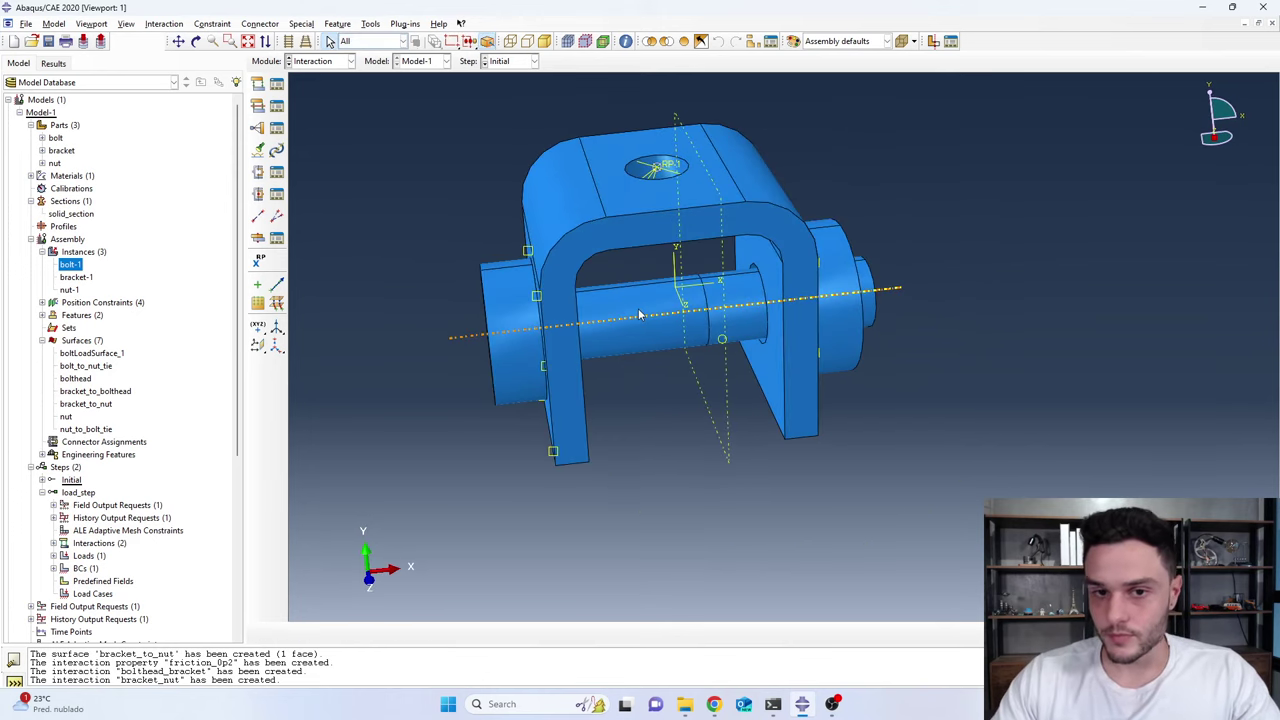
Switch to the Job module and resubmit the bolt_pretension_section job for analysis
{"action": "left_click", "coordinate": [320, 62]}
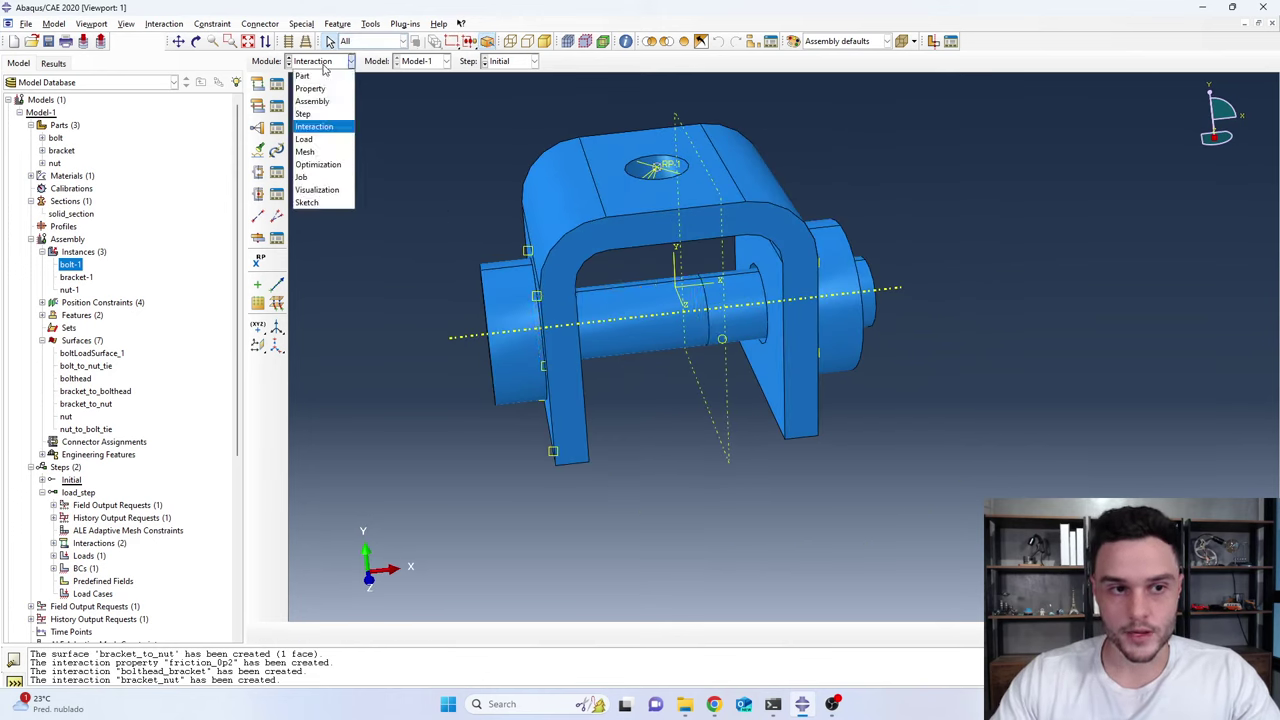
{"action": "left_click", "coordinate": [307, 179]}
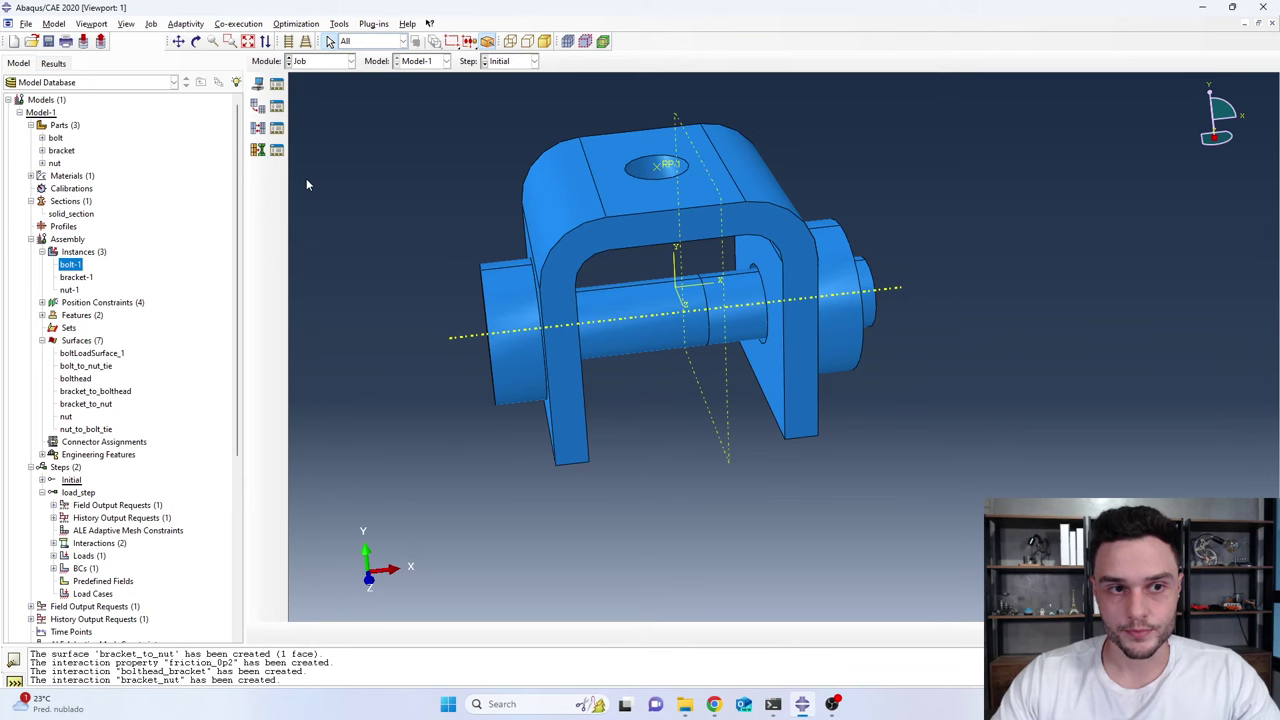
{"action": "left_click", "coordinate": [277, 86]}
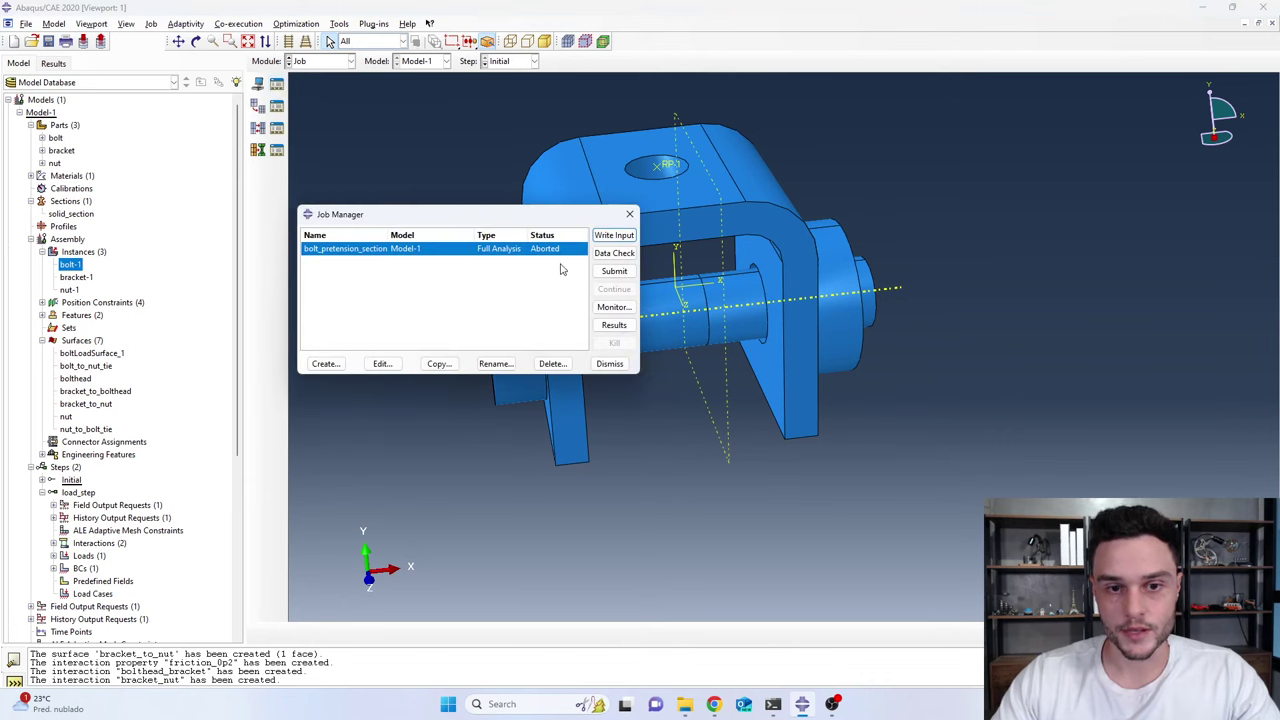
{"action": "left_click", "coordinate": [612, 271]}
{"action": "left_click", "coordinate": [57, 157]}
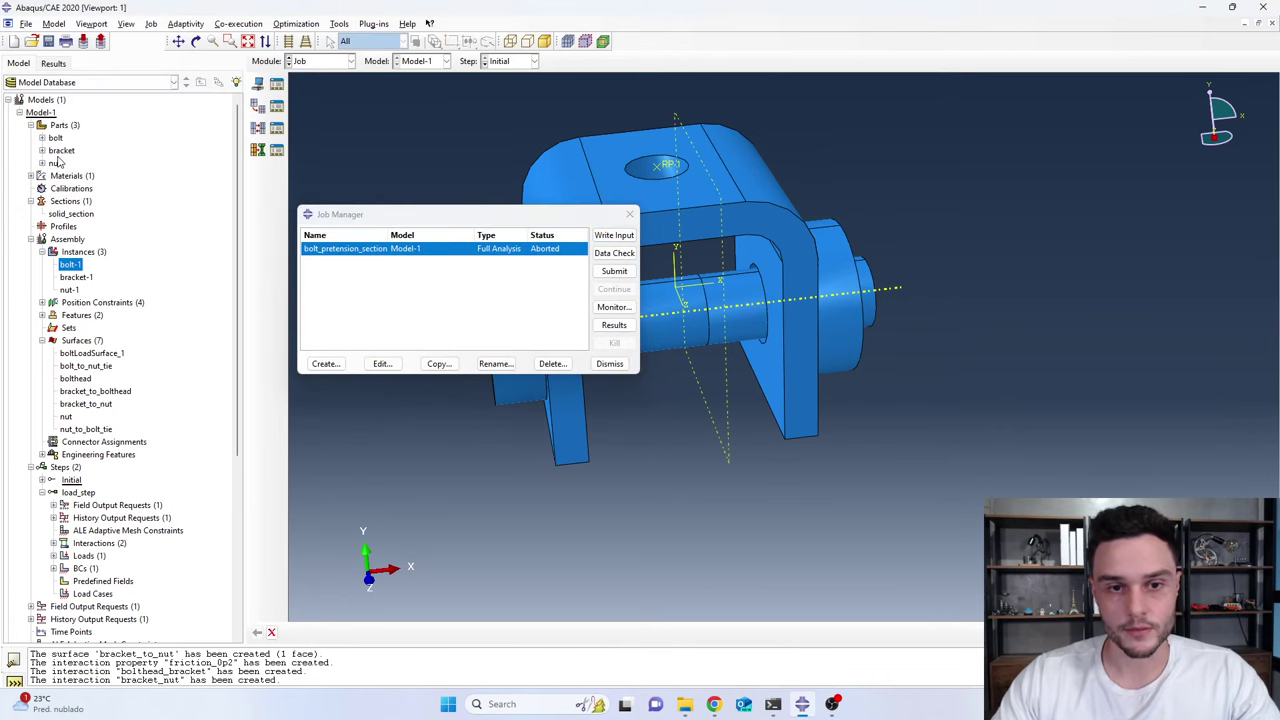
Monitor the bolt_pretension_section job, following its log and the increments and iterations of the running analysis
{"action": "left_click", "coordinate": [613, 307]}
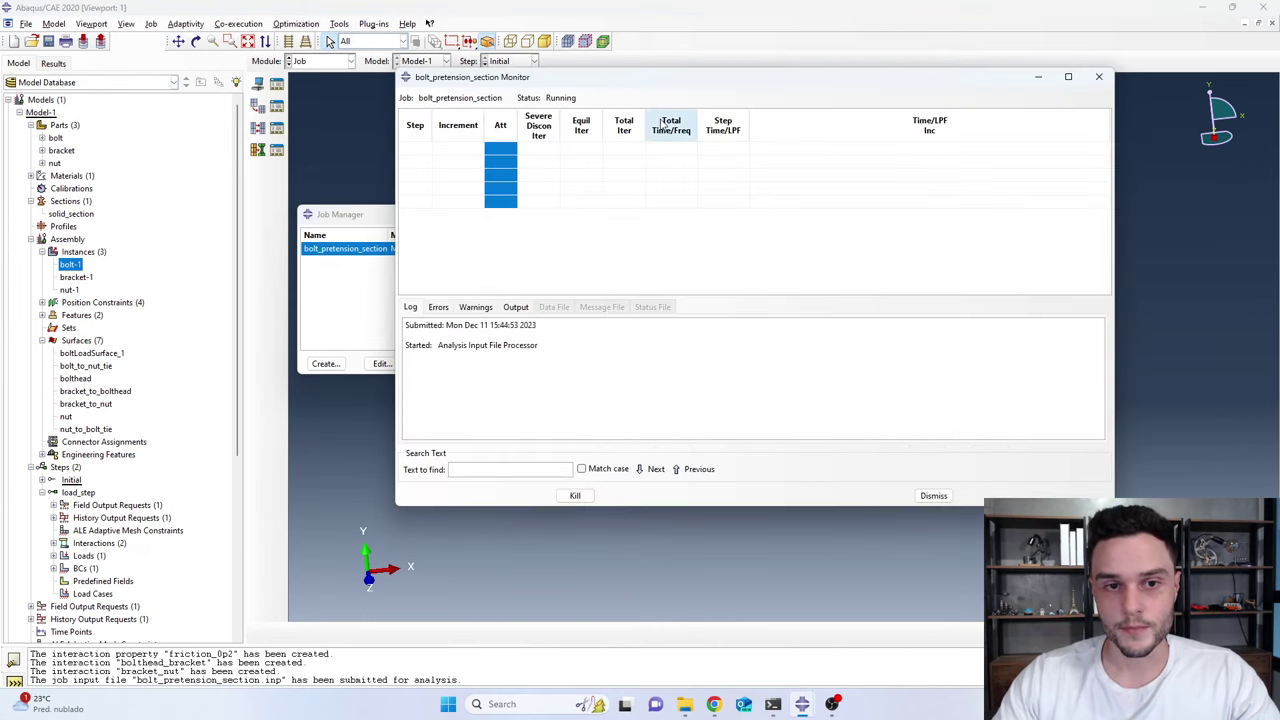
{"action": "left_click_drag", "start_coordinate": [670, 82], "coordinate": [363, 73]}
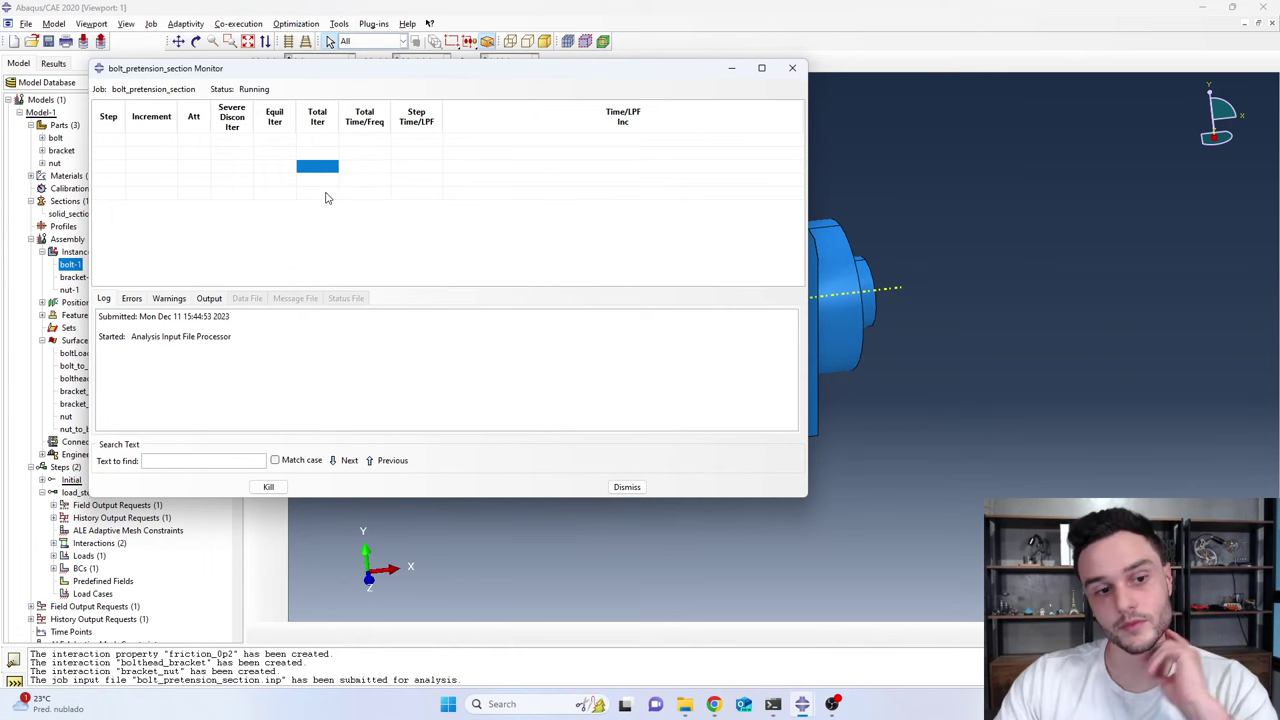
{"action": "left_click_drag", "start_coordinate": [476, 76], "coordinate": [606, 85]}
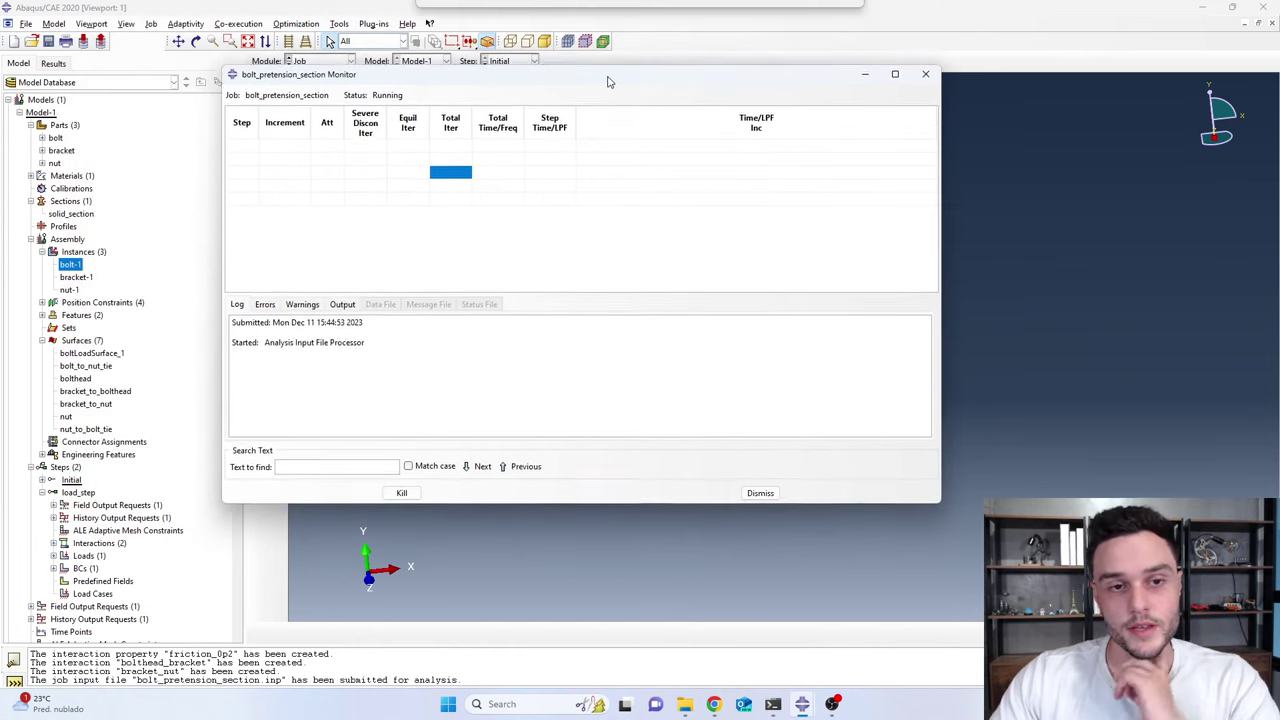
{"action": "left_click_drag", "start_coordinate": [709, 88], "coordinate": [628, 285]}
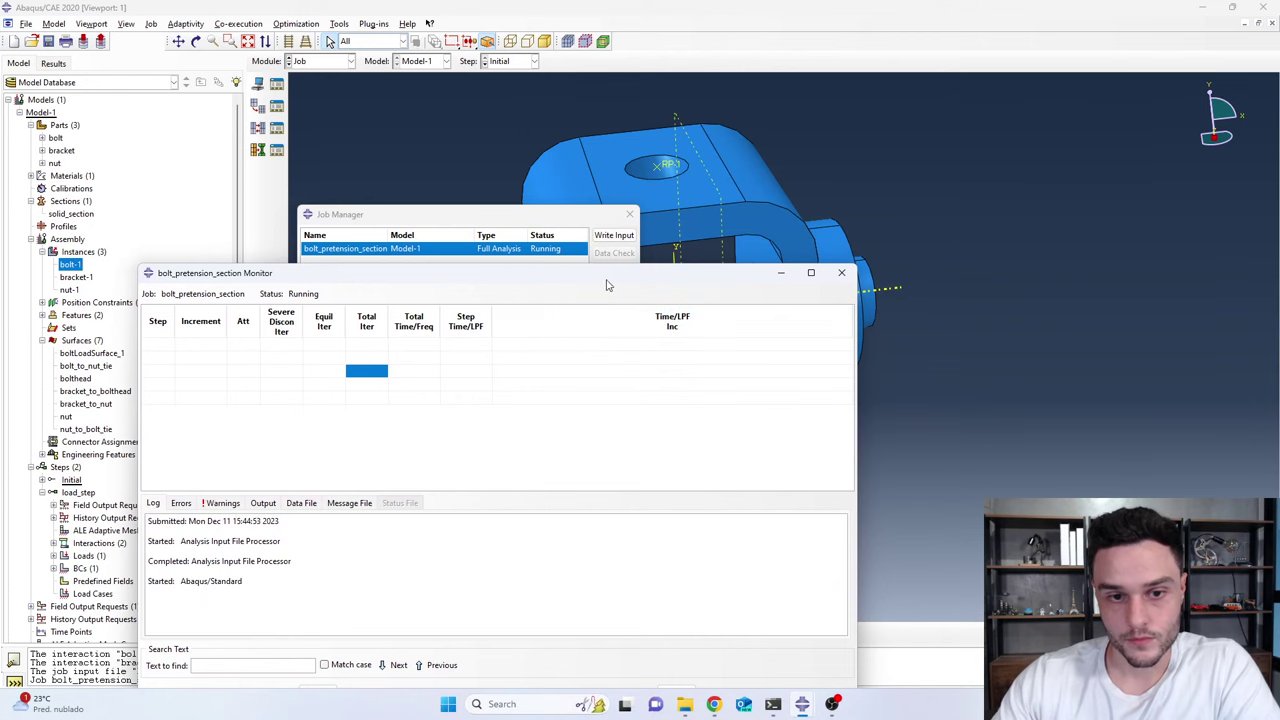
{"action": "mouse_move", "coordinate": [608, 285]}
{"action": "left_mouse_down"}
{"action": "mouse_move", "coordinate": [620, 268]}
{"action": "mouse_move", "coordinate": [630, 289]}
{"action": "left_mouse_up"}
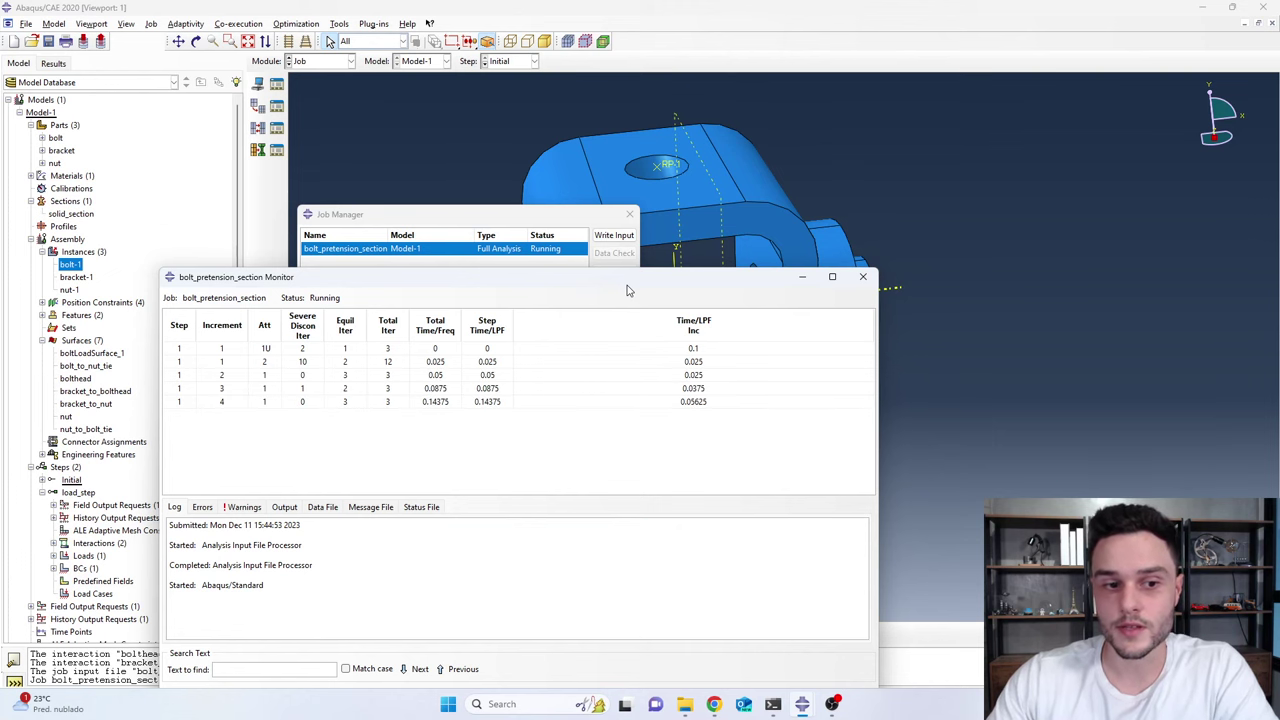
{"action": "left_click_drag", "start_coordinate": [651, 289], "coordinate": [735, 253]}
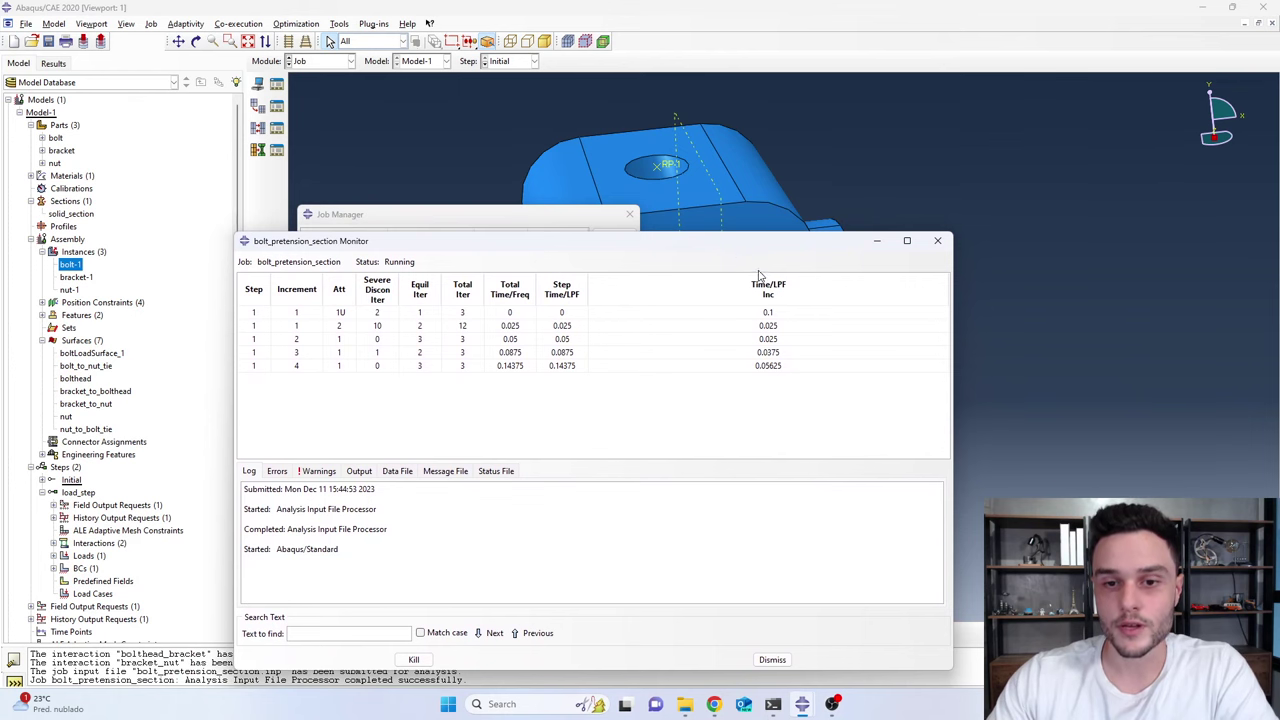
{"action": "left_click_drag", "start_coordinate": [769, 247], "coordinate": [679, 276]}
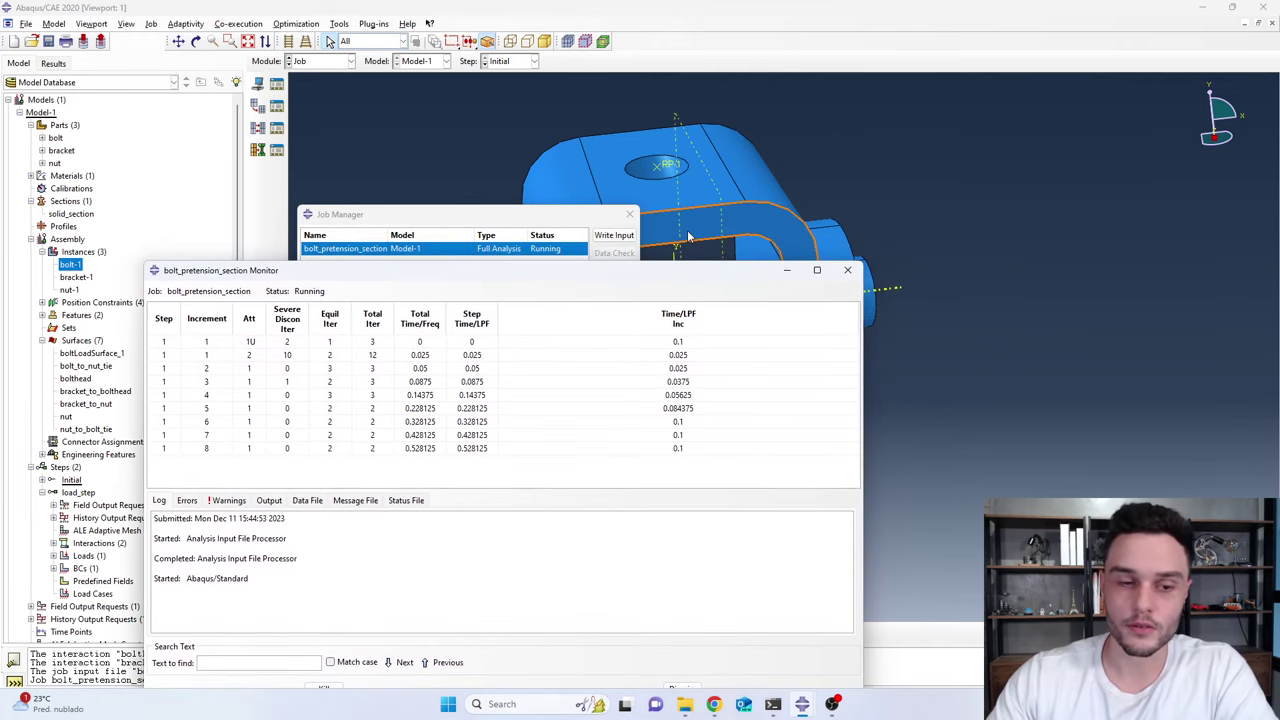
{"action": "left_click_drag", "start_coordinate": [680, 265], "coordinate": [669, 140]}
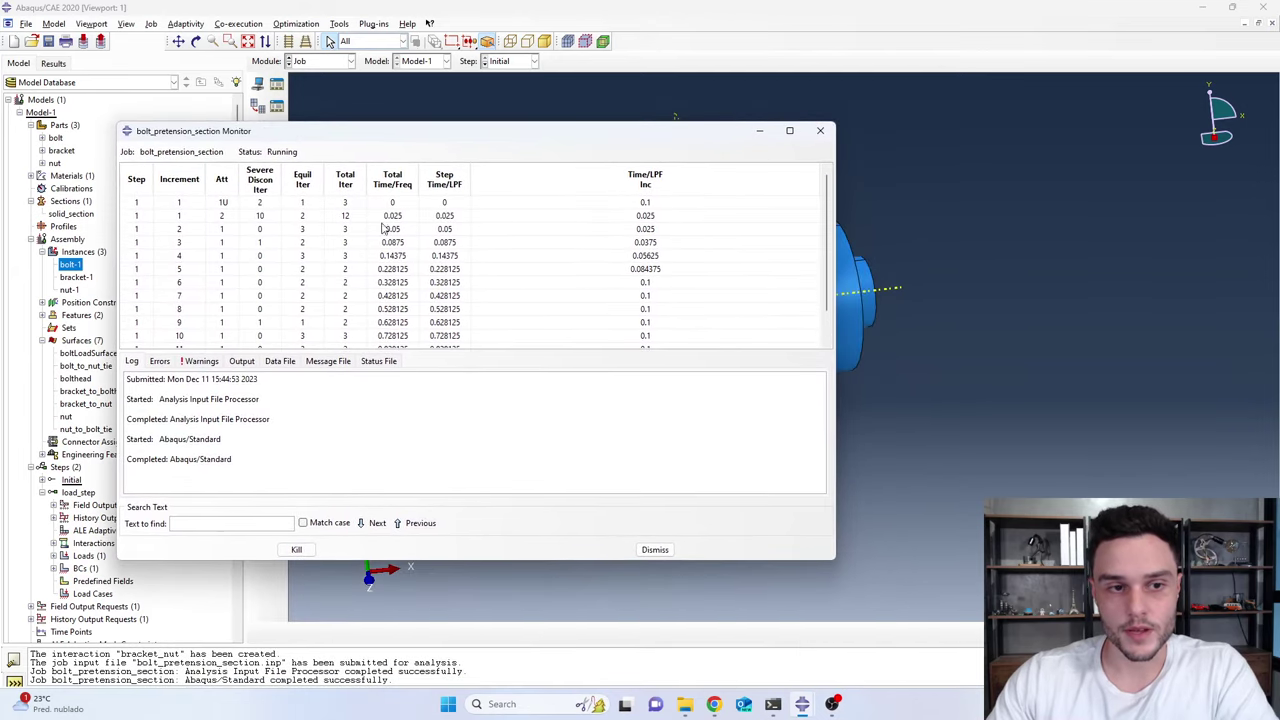
{"action": "left_click", "coordinate": [137, 204]}
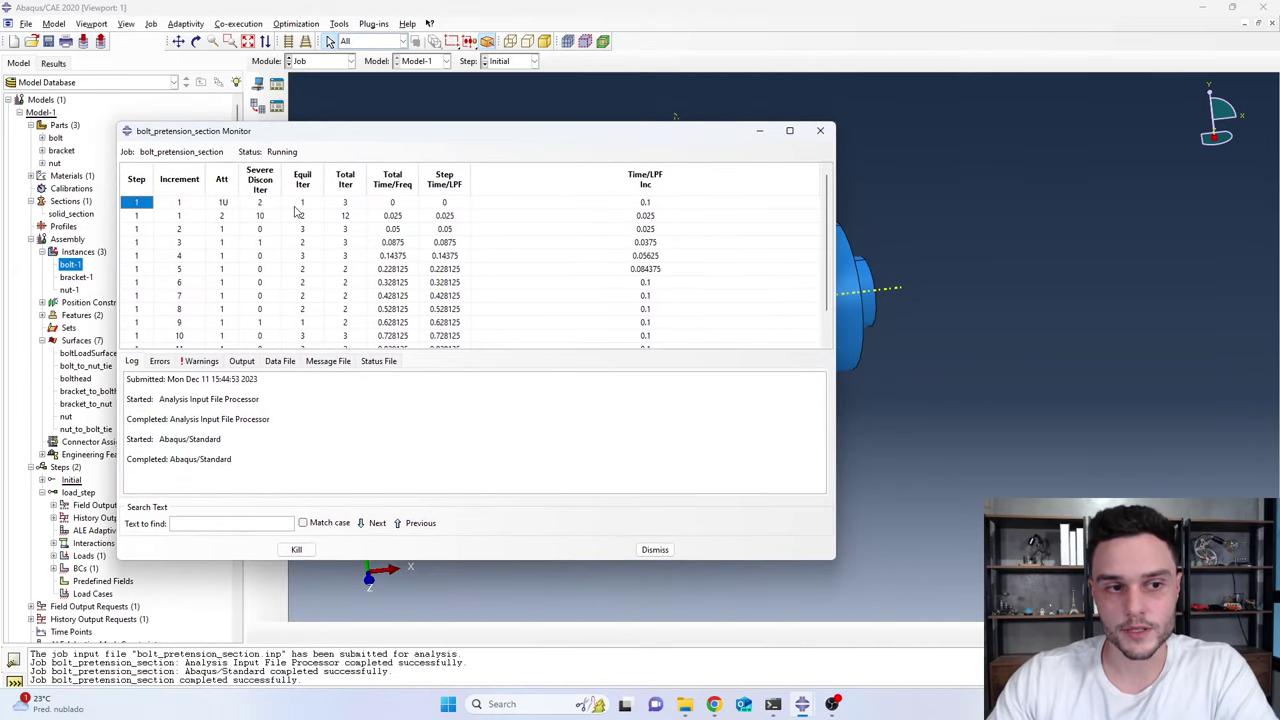
Review the attempts, iterations and time increments of the bolt_pretension_section job in its monitor, and close the monitor
{"action": "left_click", "coordinate": [256, 212]}
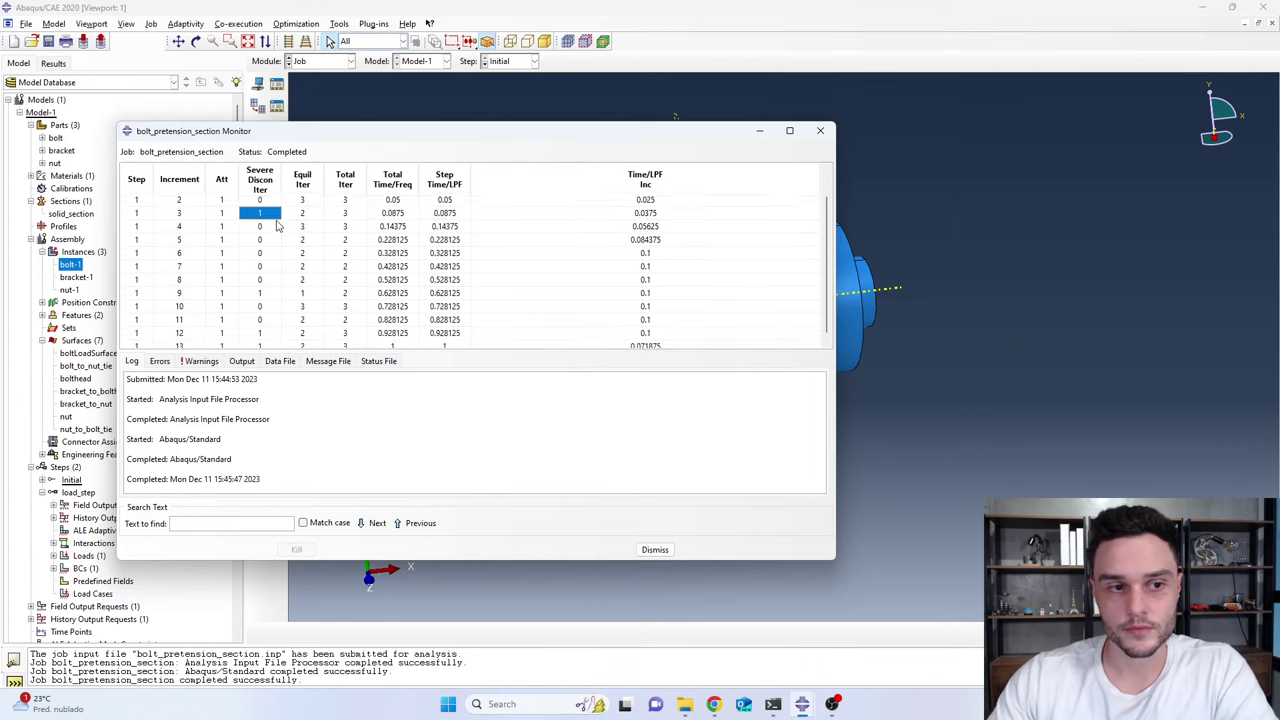
{"action": "left_click", "coordinate": [258, 204]}
{"action": "left_click", "coordinate": [226, 216]}
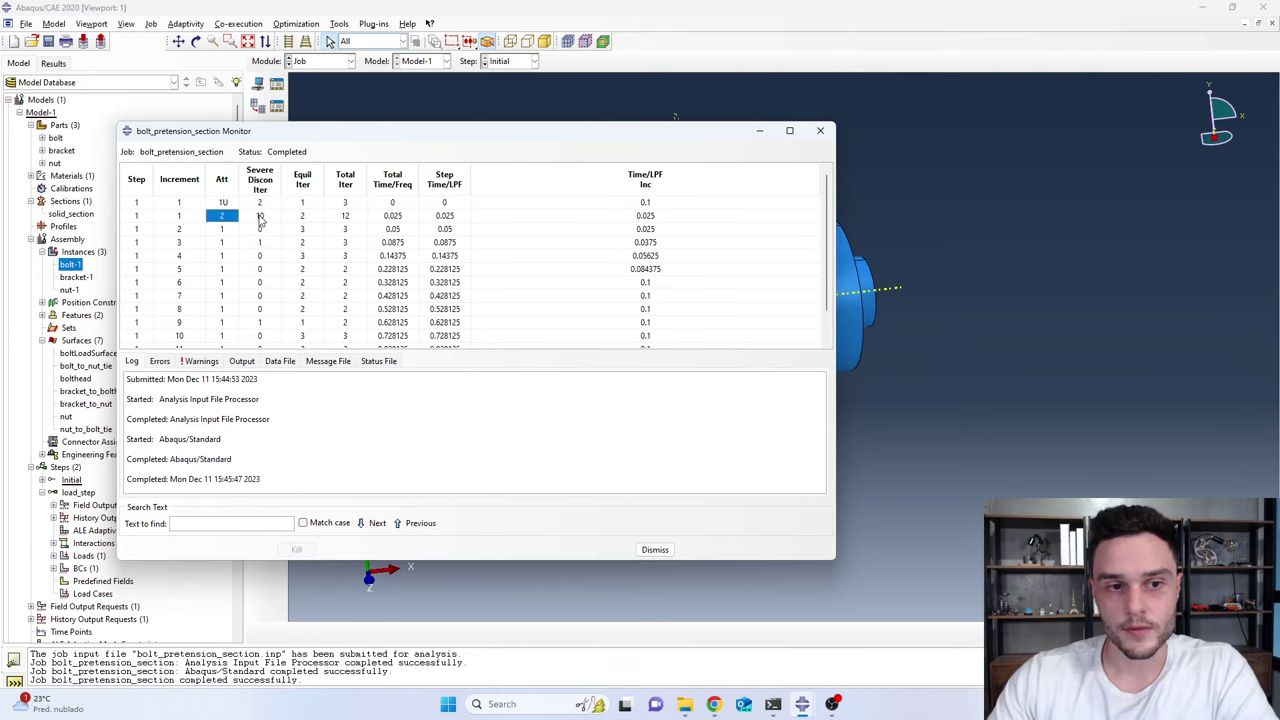
{"action": "left_click", "coordinate": [394, 217]}
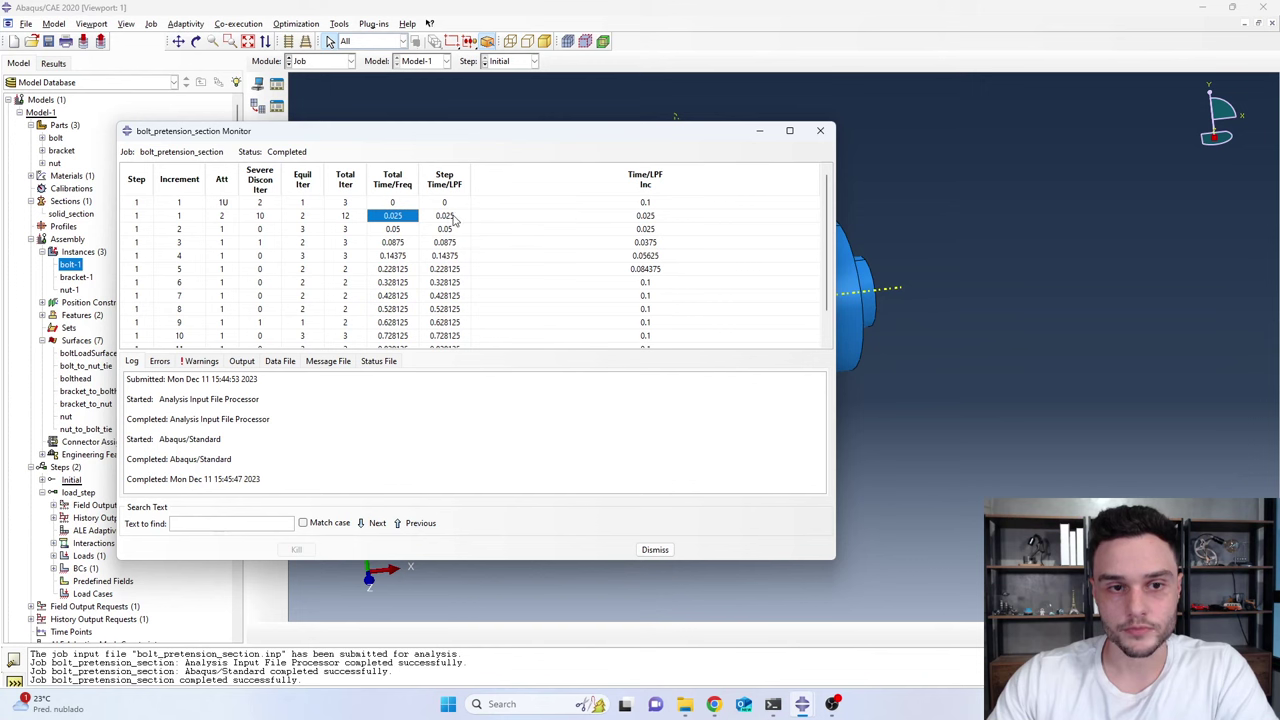
{"action": "left_click", "coordinate": [648, 217]}
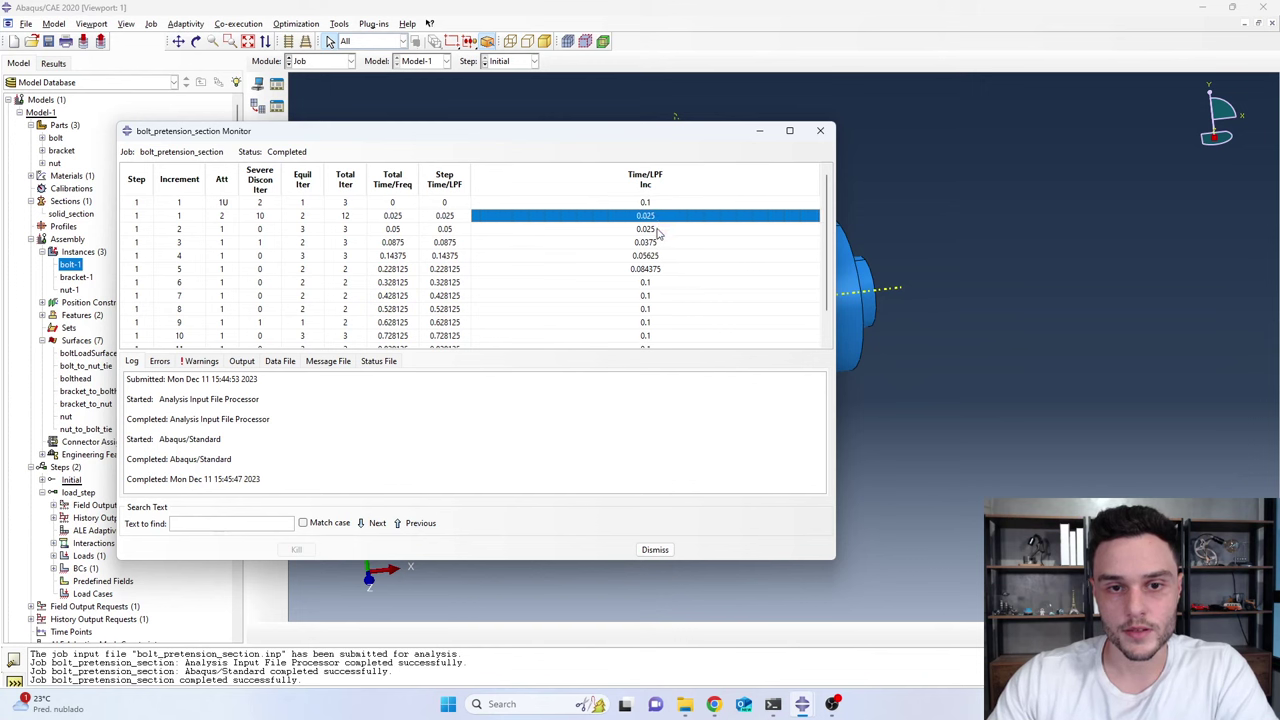
{"action": "left_click", "coordinate": [658, 230]}
{"action": "left_click", "coordinate": [659, 244]}
{"action": "left_click", "coordinate": [661, 256]}
{"action": "left_click", "coordinate": [661, 268]}
{"action": "scroll", "coordinate": [658, 262], "scroll_direction": "down", "scroll_amount": 1}
{"action": "left_click", "coordinate": [656, 254]}
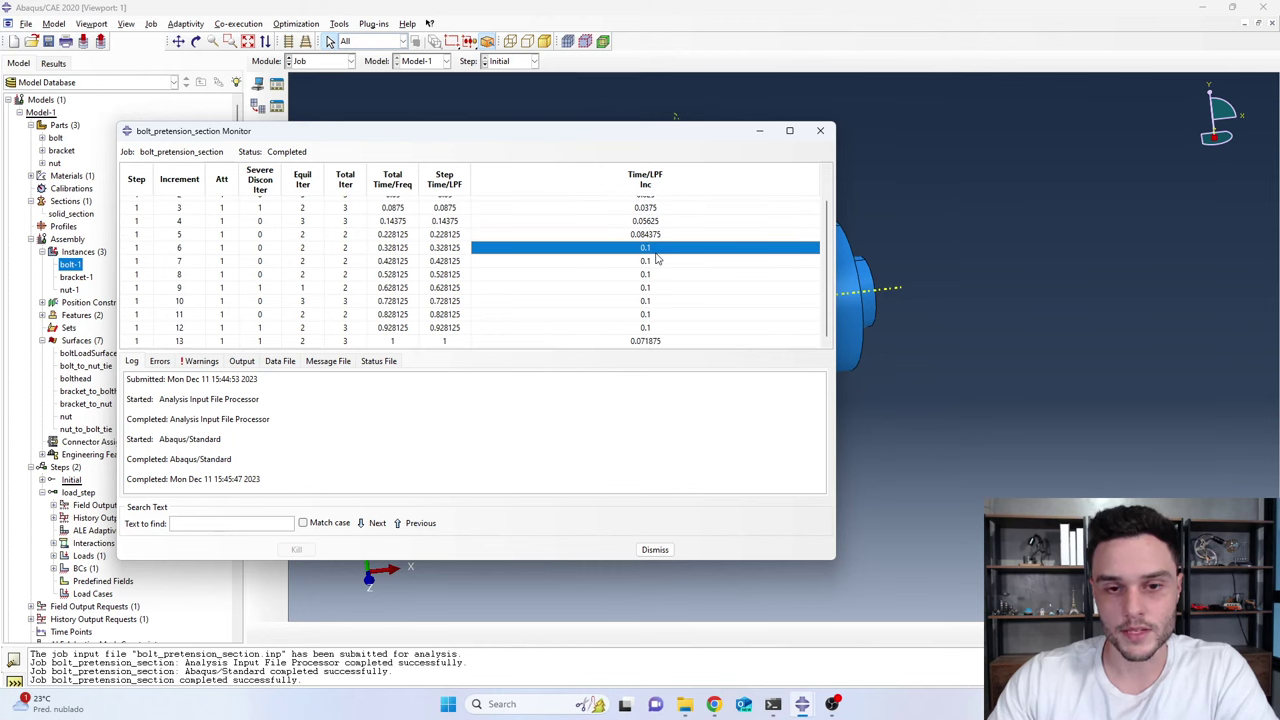
{"action": "left_click", "coordinate": [656, 261]}
{"action": "left_click", "coordinate": [661, 274]}
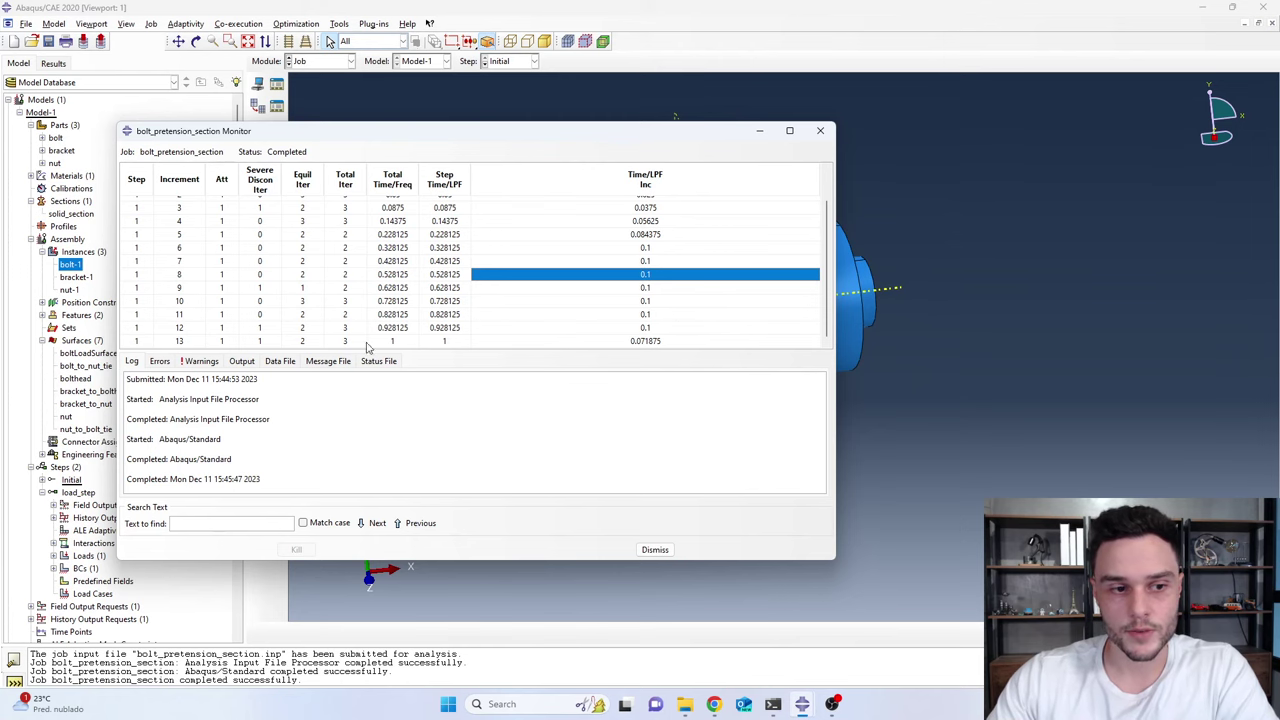
{"action": "left_click", "coordinate": [655, 549]}
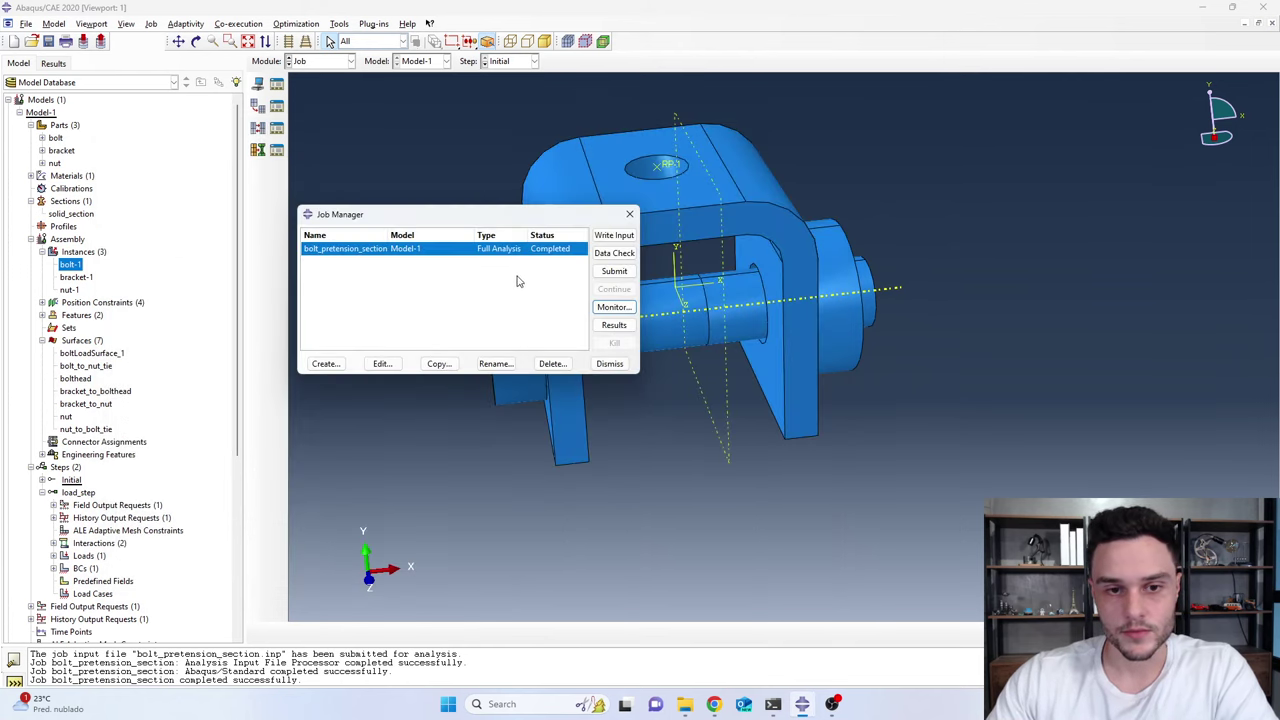
Open the bolt_pretension_section job's results in the Visualization module and inspect the undeformed mesh from several angles
{"action": "left_click", "coordinate": [616, 328]}
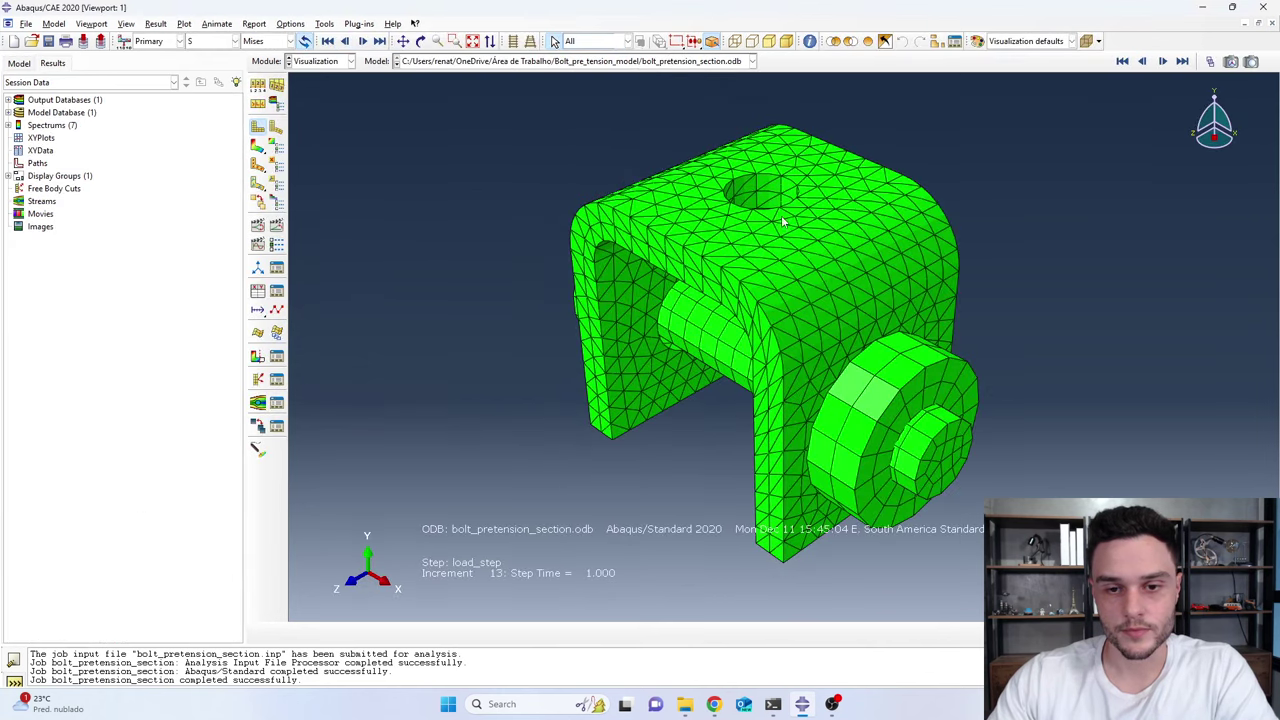
{"action": "scroll", "coordinate": [541, 245], "scroll_direction": "down", "scroll_amount": 5}
{"action": "left_click_drag", "start_coordinate": [744, 303], "coordinate": [580, 334], "text": "ctrl+alt"}
{"action": "scroll", "coordinate": [580, 334], "scroll_direction": "up", "scroll_amount": 8}
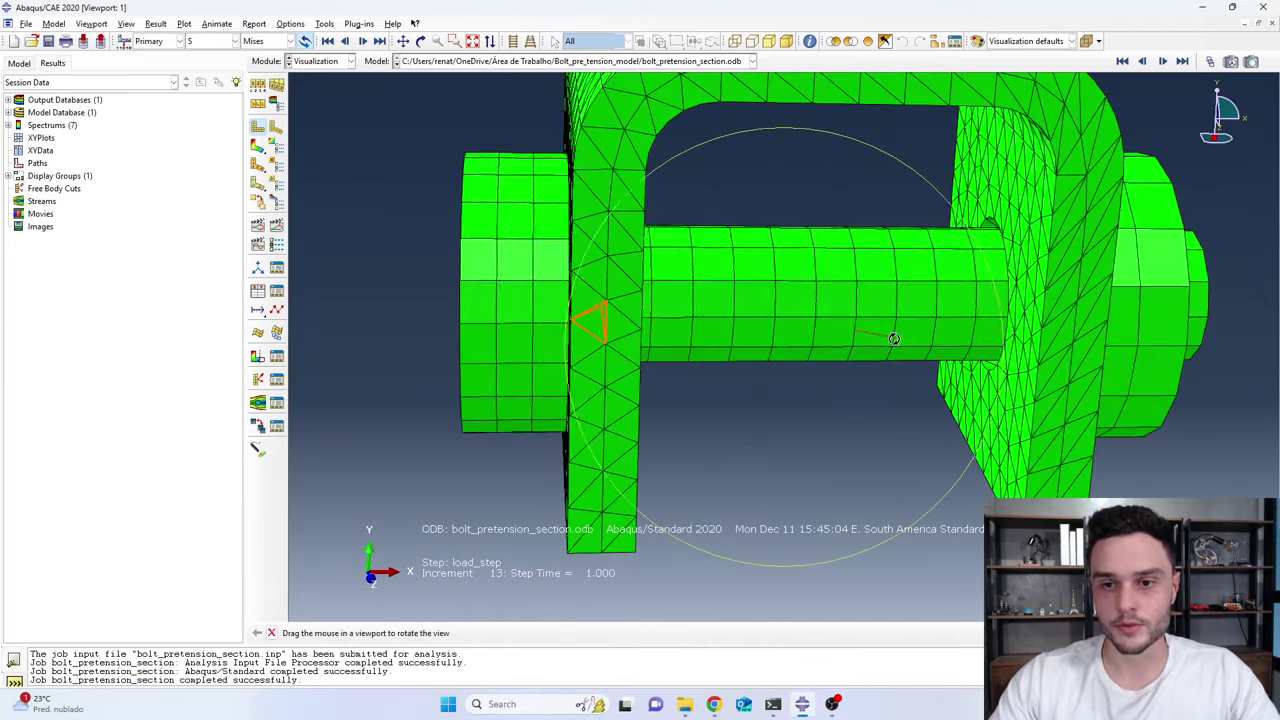
{"action": "scroll", "coordinate": [894, 338], "scroll_direction": "down", "scroll_amount": 4}
{"action": "left_click_drag", "start_coordinate": [894, 338], "coordinate": [686, 377], "text": "ctrl+alt"}
{"action": "scroll", "coordinate": [694, 353], "scroll_direction": "down", "scroll_amount": 2}
{"action": "scroll", "coordinate": [686, 377], "scroll_direction": "up", "scroll_amount": 2}
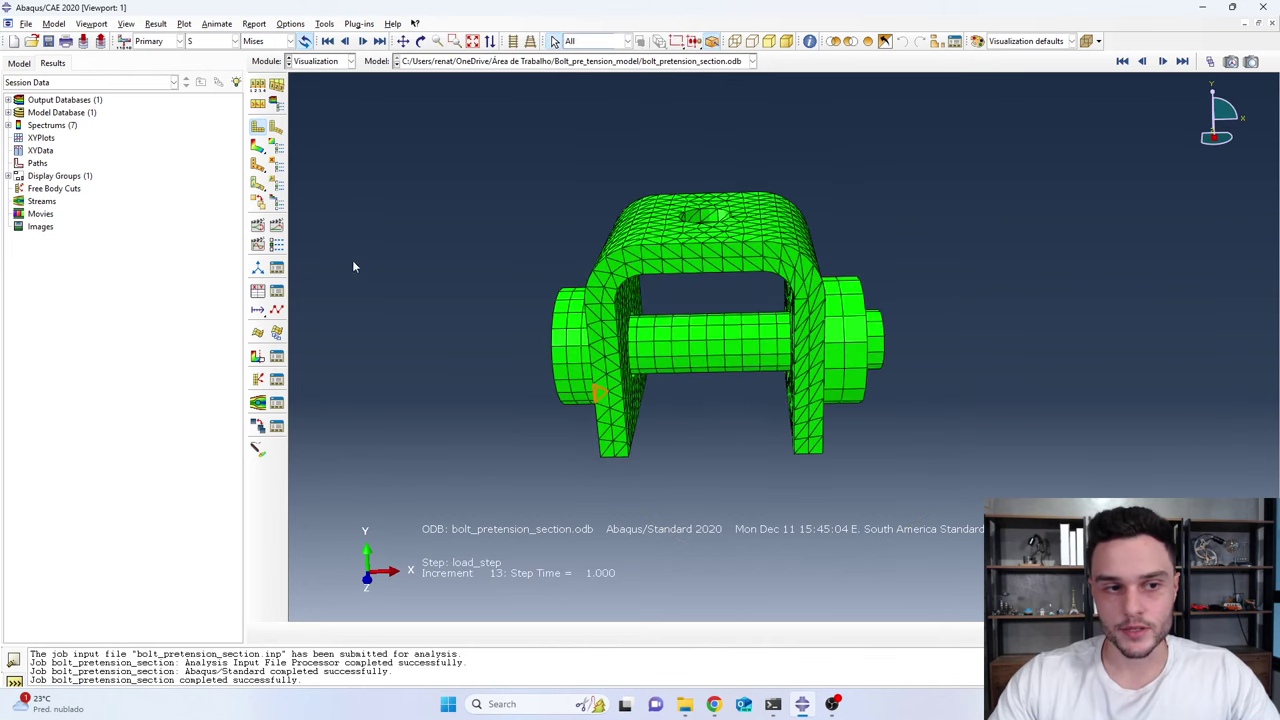
Plot the deformed shape and inspect the bolt shank near the pre-tension section and the bracket legs
{"action": "left_click", "coordinate": [277, 127]}
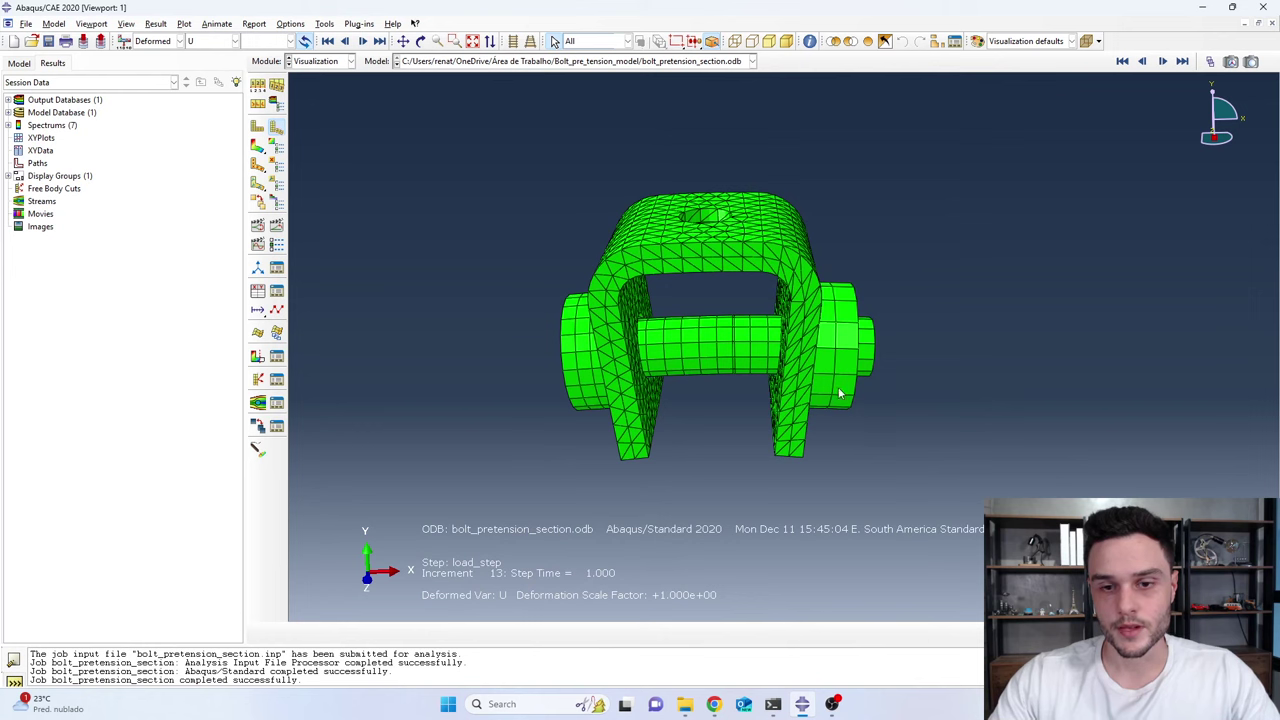
{"action": "left_click_drag", "start_coordinate": [766, 329], "coordinate": [821, 311], "text": "ctrl+alt"}
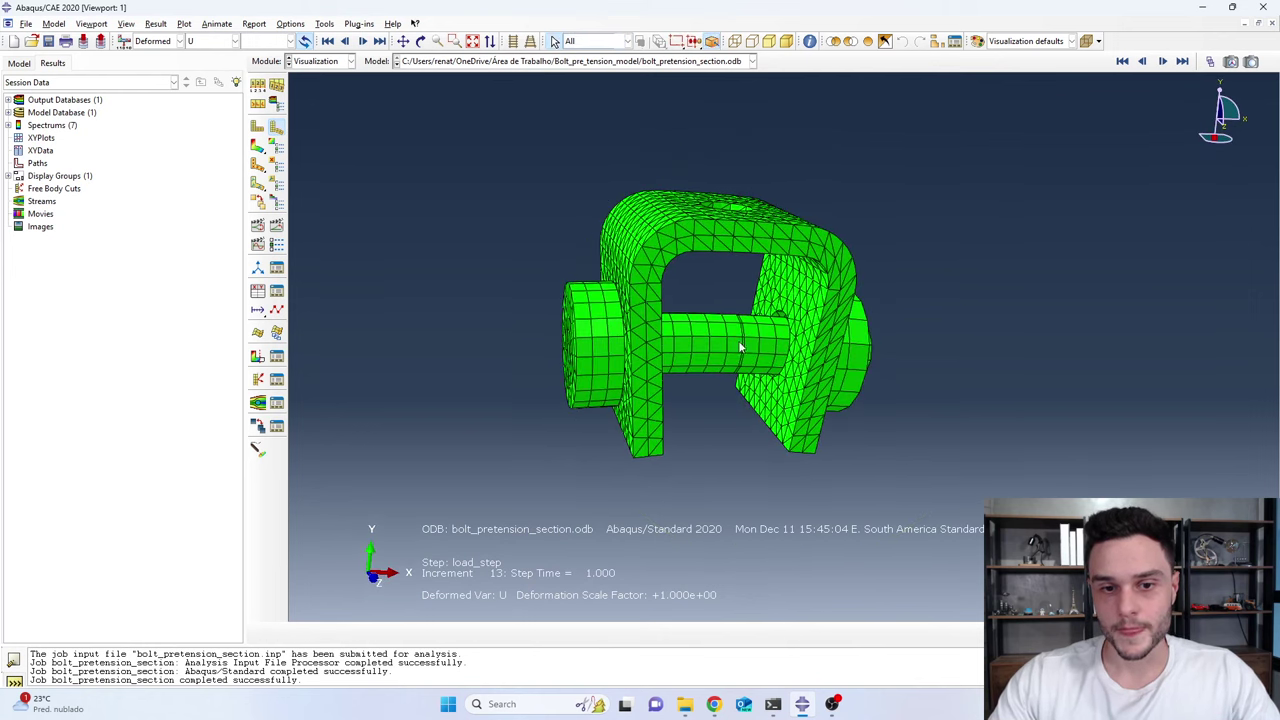
{"action": "left_click_drag", "start_coordinate": [872, 393], "coordinate": [758, 348], "text": "ctrl+alt"}
{"action": "scroll", "coordinate": [709, 334], "scroll_direction": "up", "scroll_amount": 5}
{"action": "mouse_move", "coordinate": [700, 269]}
{"action": "left_mouse_down", "text": "ctrl+alt"}
{"action": "mouse_move", "coordinate": [680, 263]}
{"action": "mouse_move", "coordinate": [697, 247]}
{"action": "left_mouse_up", "text": "ctrl+alt"}
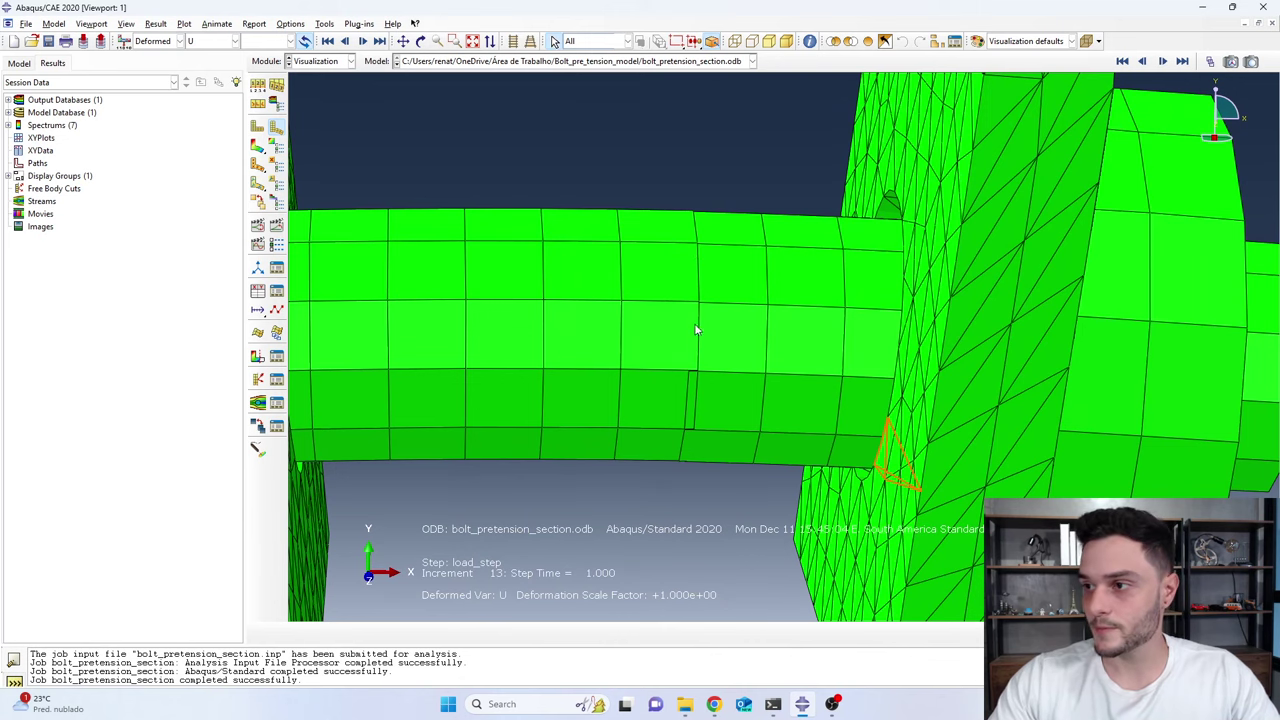
{"action": "scroll", "coordinate": [700, 325], "scroll_direction": "down", "scroll_amount": 6}
{"action": "left_click_drag", "start_coordinate": [714, 317], "coordinate": [707, 333], "text": "ctrl+alt"}
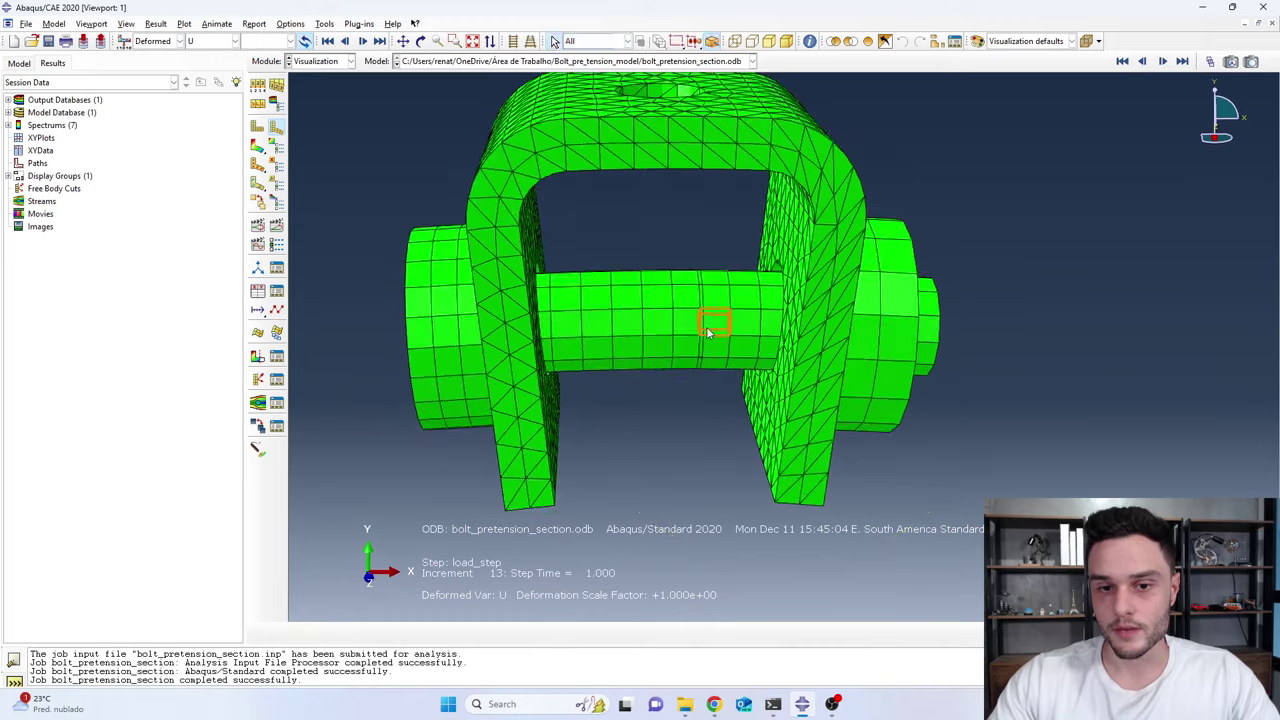
{"action": "scroll", "coordinate": [707, 333], "scroll_direction": "up", "scroll_amount": 3}
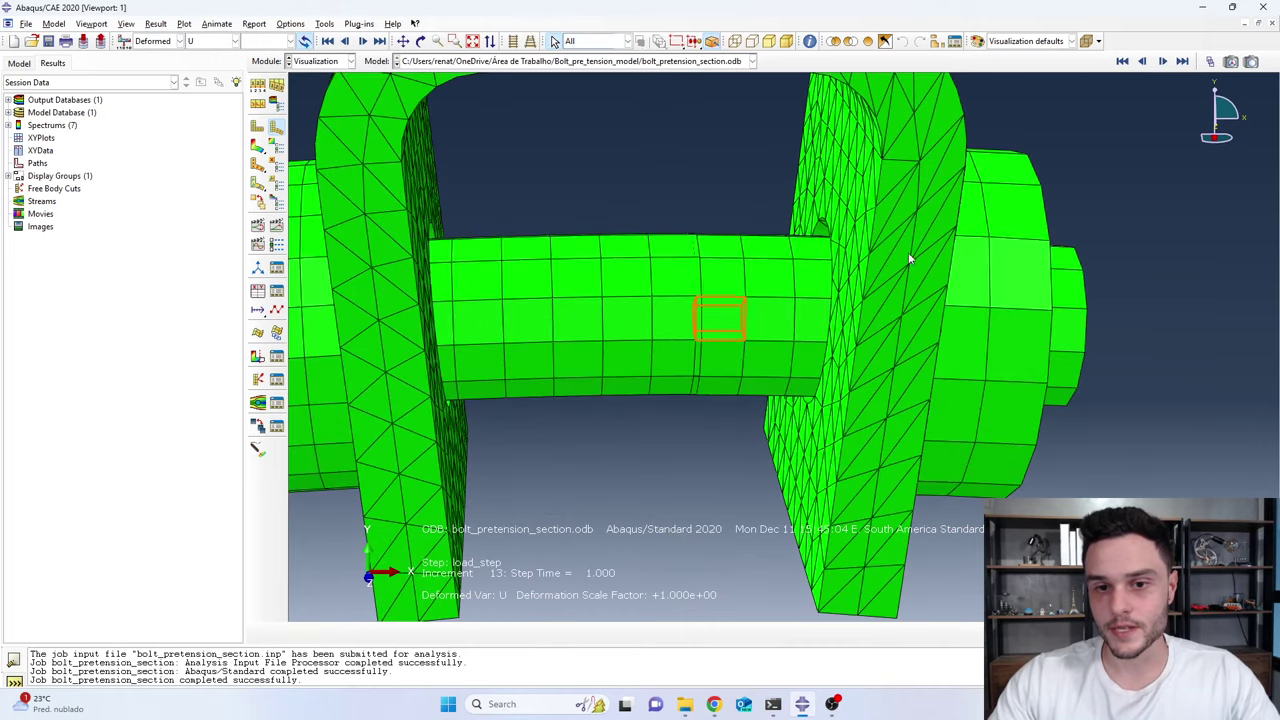
{"action": "scroll", "coordinate": [709, 296], "scroll_direction": "down", "scroll_amount": 5}
{"action": "scroll", "coordinate": [670, 292], "scroll_direction": "up", "scroll_amount": 1}
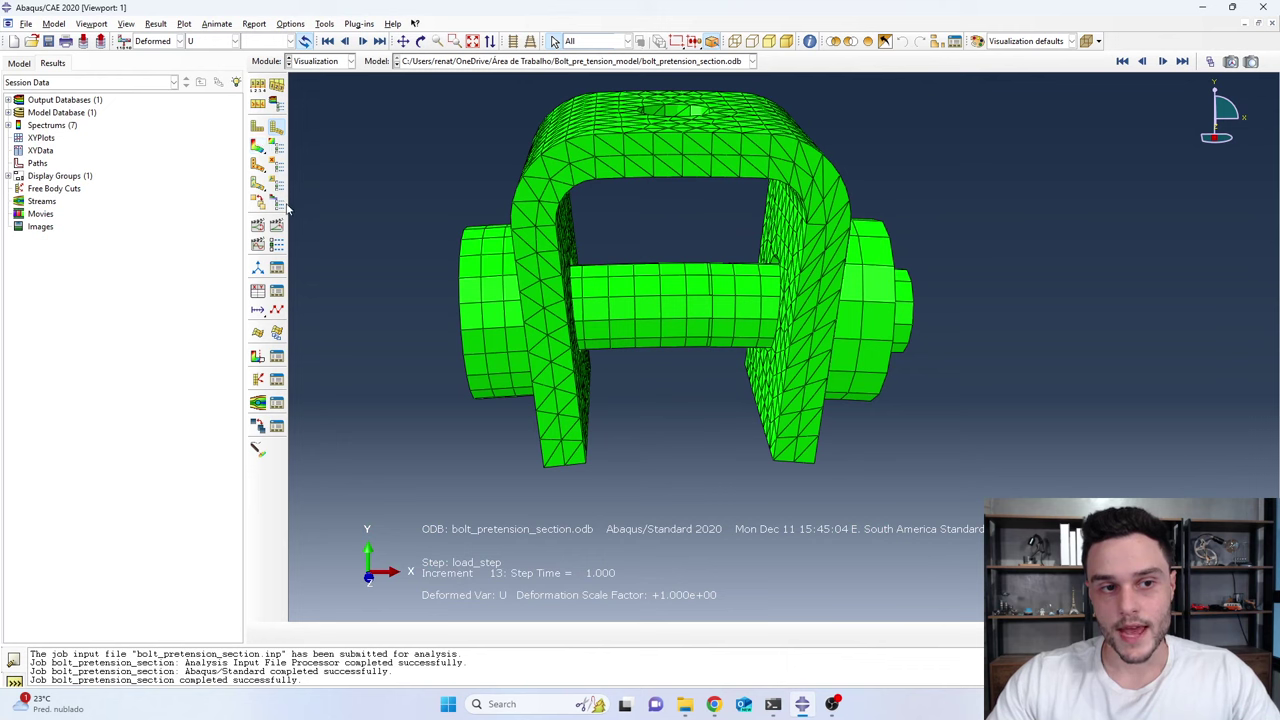
{"action": "scroll", "coordinate": [658, 333], "scroll_direction": "down", "scroll_amount": 2}
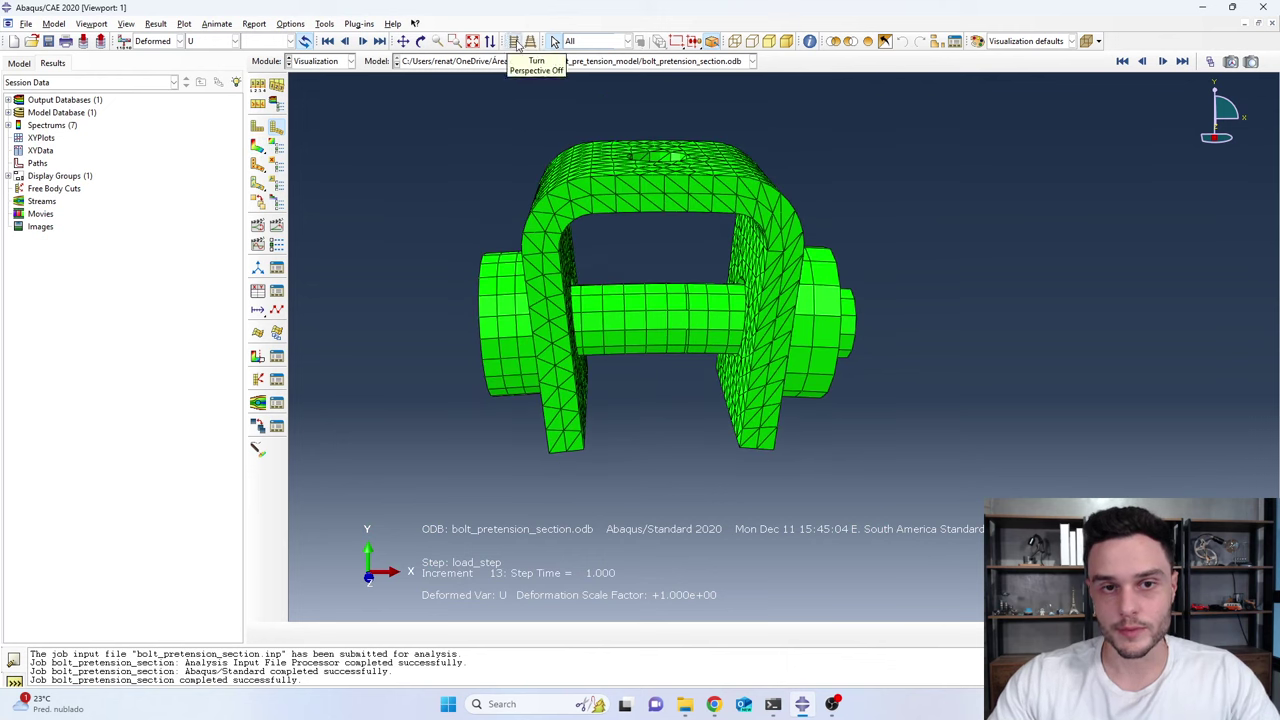
Turn perspective off and view the deformed assembly straight on in the XY plane
{"action": "left_click", "coordinate": [514, 41]}
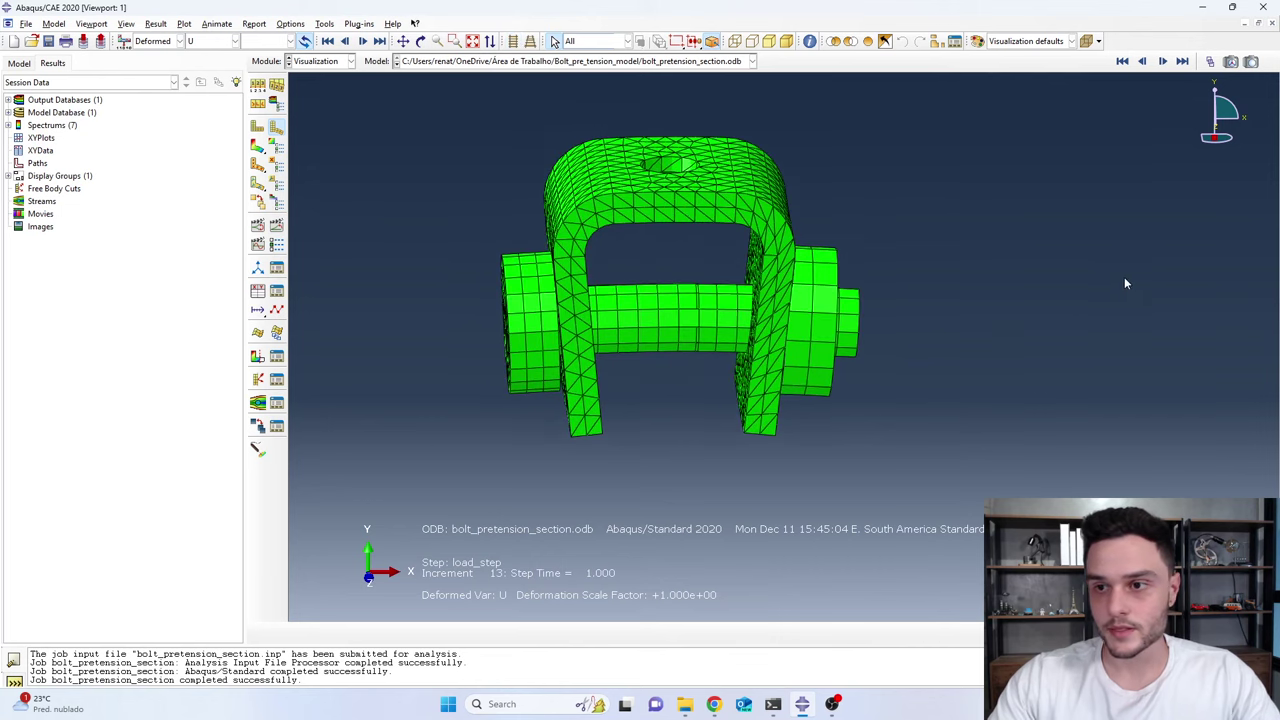
{"action": "left_click_drag", "start_coordinate": [1066, 332], "coordinate": [790, 400], "text": "ctrl+alt"}
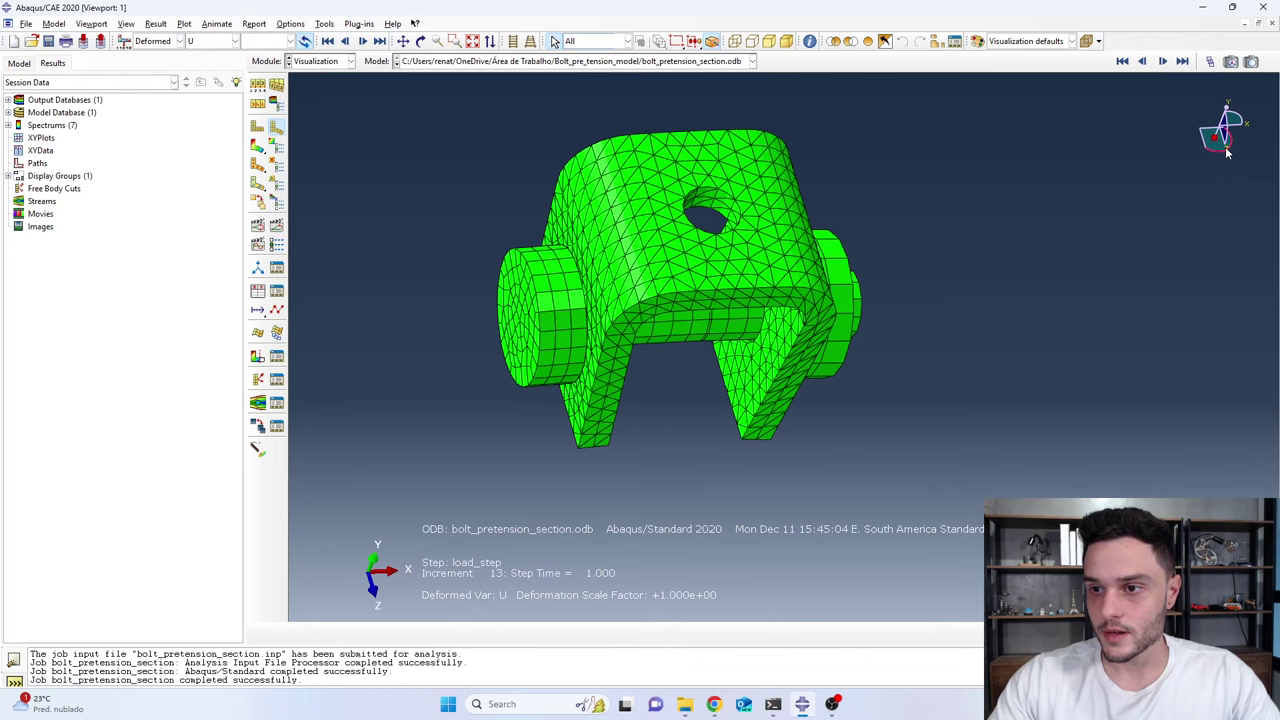
{"action": "scroll", "coordinate": [1228, 150], "scroll_direction": "up", "scroll_amount": 3}
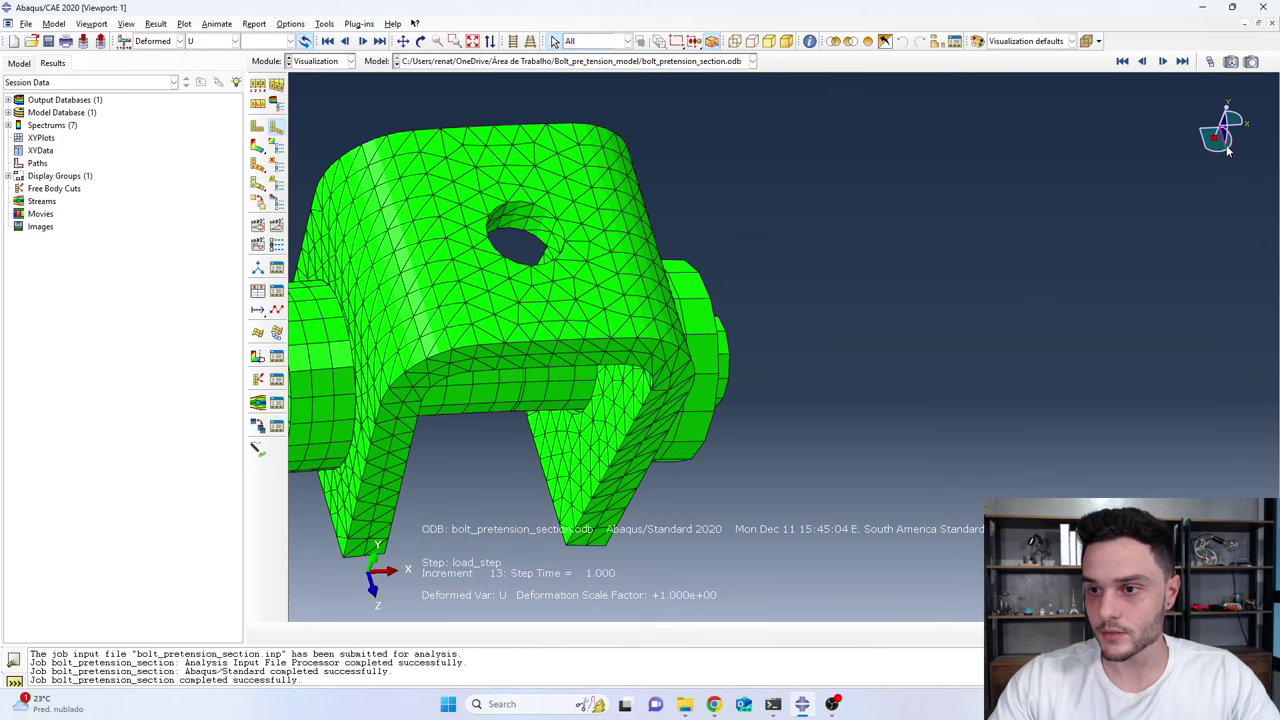
{"action": "left_click_drag", "start_coordinate": [1118, 270], "coordinate": [706, 414], "text": "ctrl+alt"}
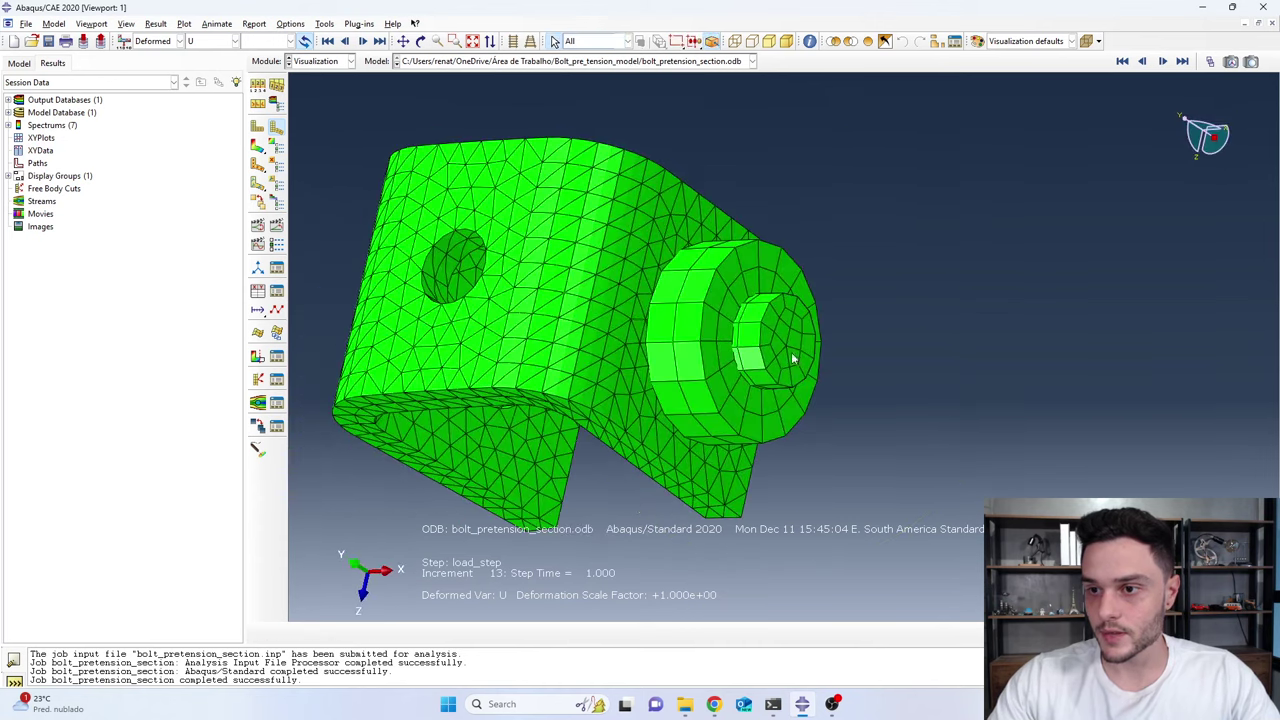
{"action": "left_click", "coordinate": [1197, 157]}
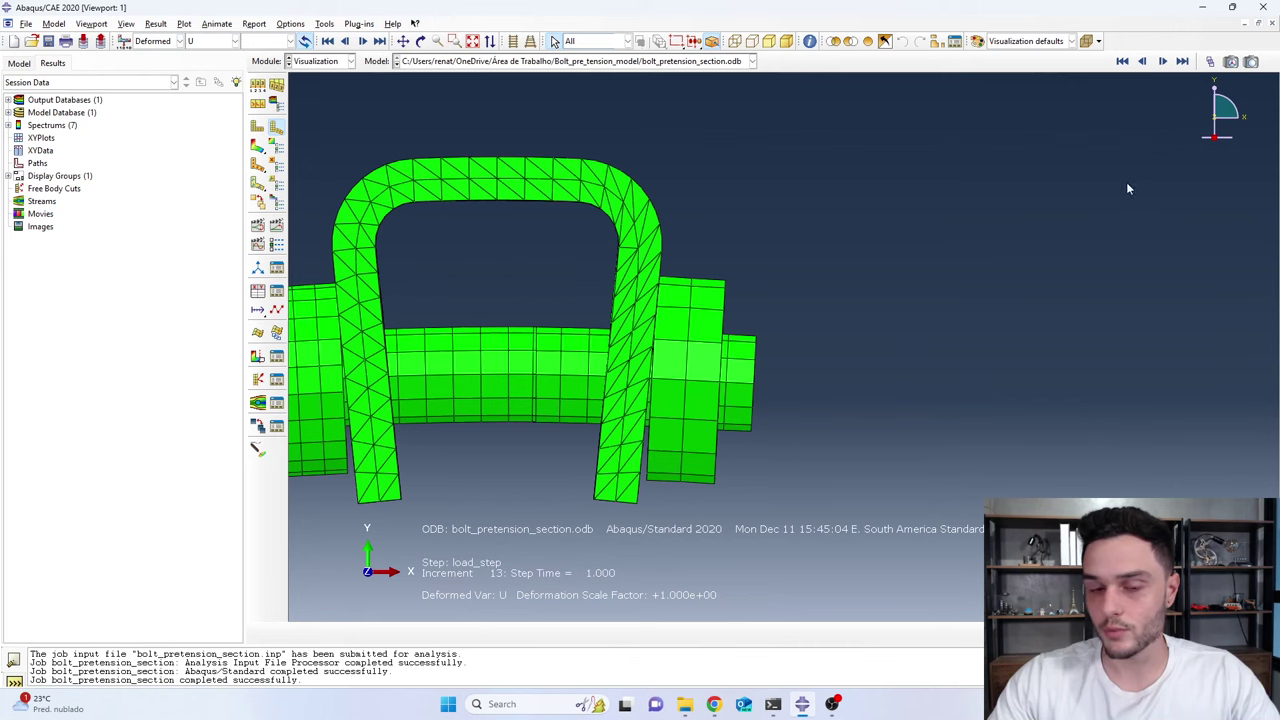
{"action": "scroll", "coordinate": [1042, 234], "scroll_direction": "down", "scroll_amount": 2}
{"action": "scroll", "coordinate": [527, 320], "scroll_direction": "up", "scroll_amount": 1}
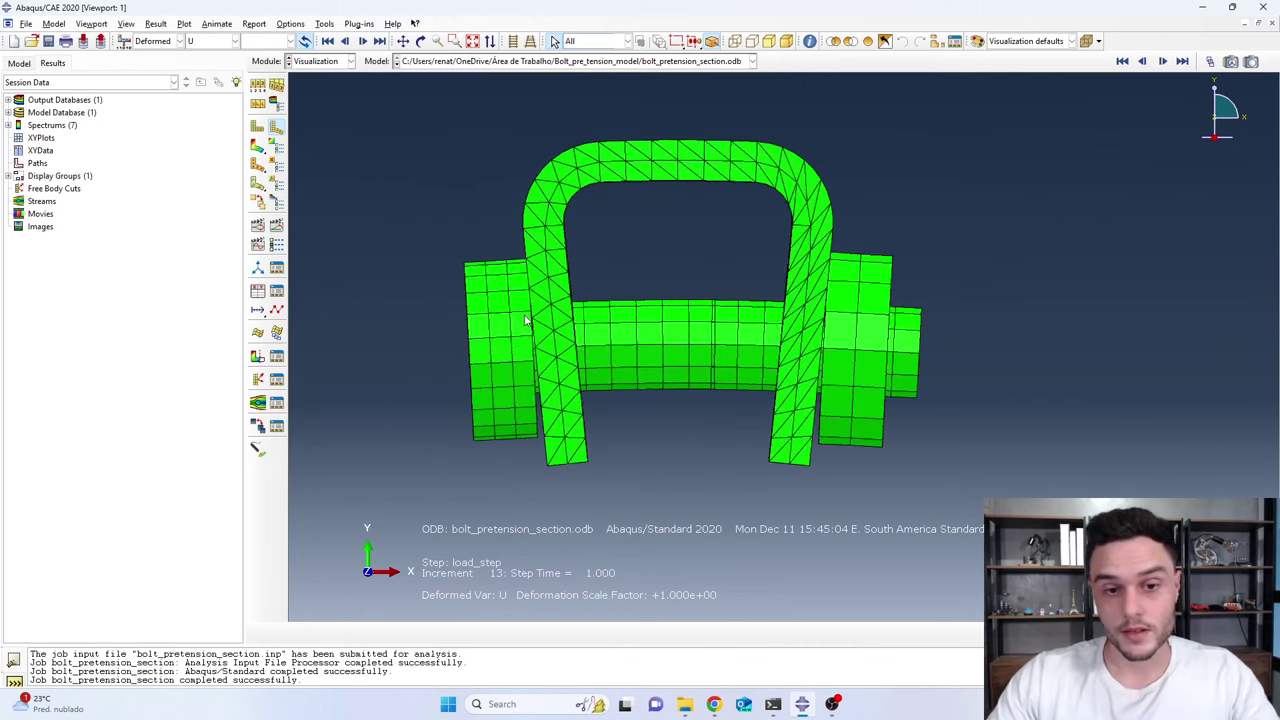
{"action": "scroll", "coordinate": [531, 327], "scroll_direction": "up", "scroll_amount": 1}
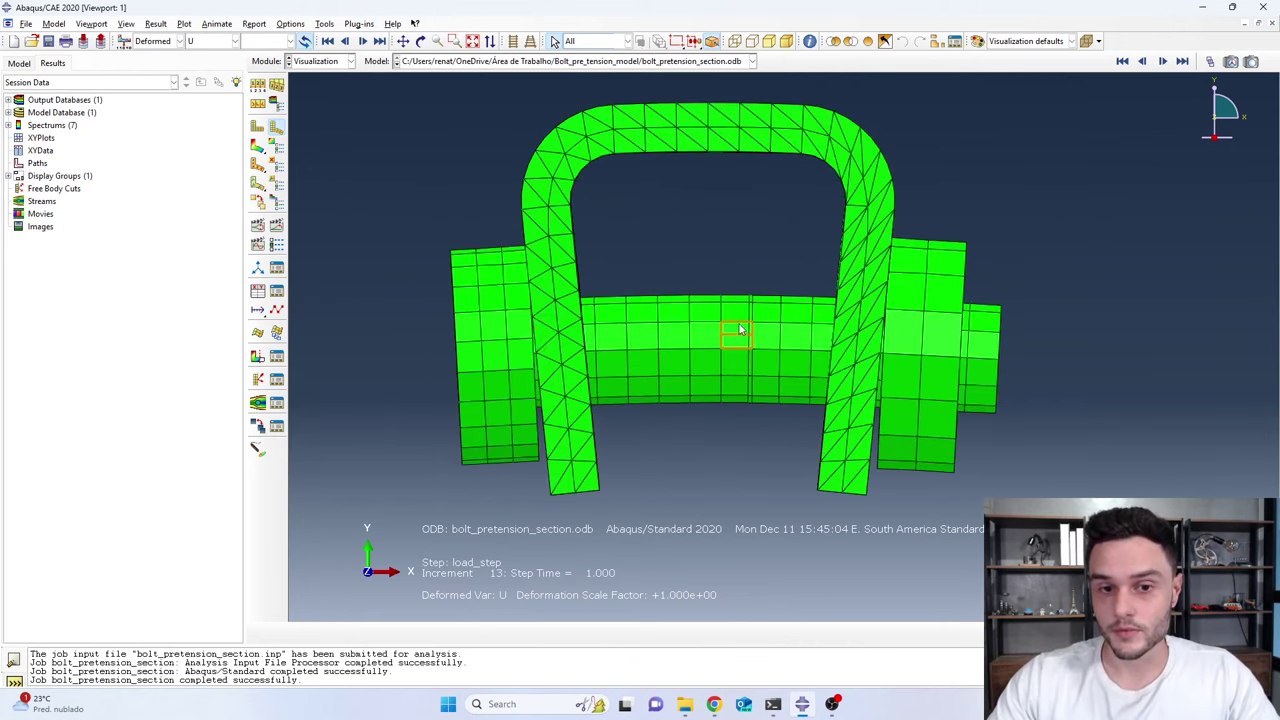
{"action": "scroll", "coordinate": [740, 330], "scroll_direction": "down", "scroll_amount": 2}
{"action": "scroll", "coordinate": [663, 300], "scroll_direction": "up", "scroll_amount": 1}
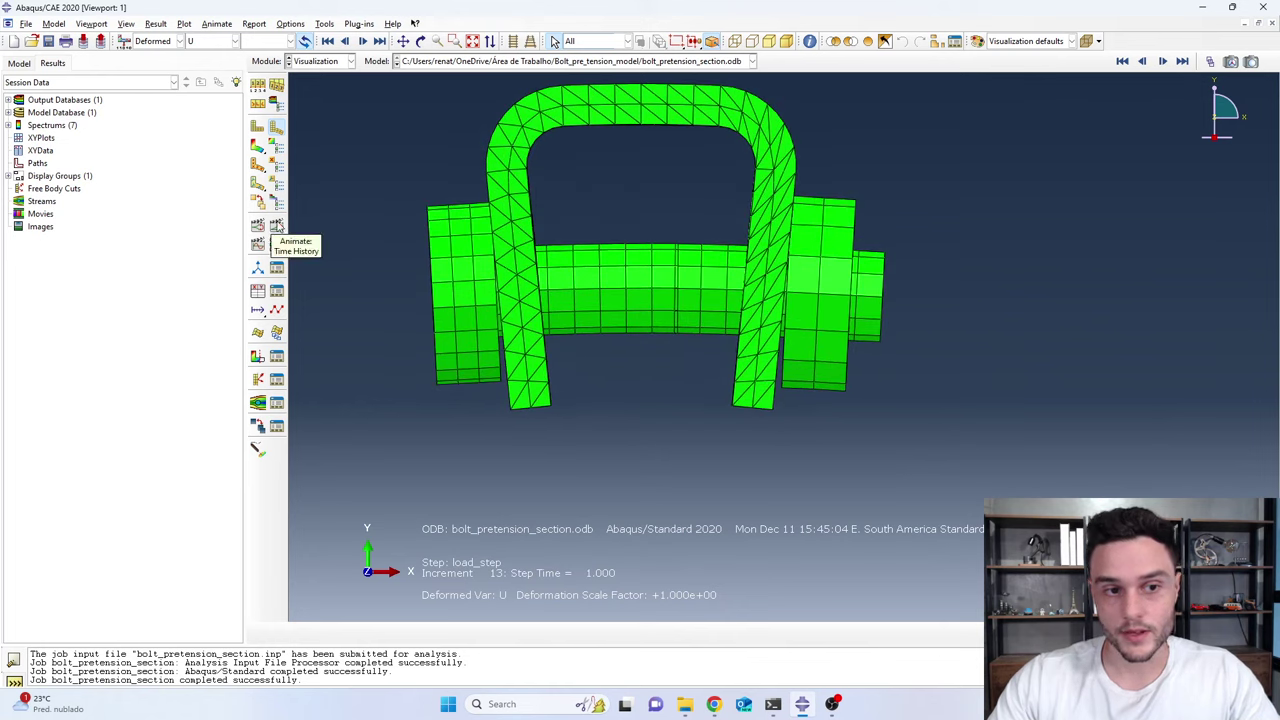
Animate the deformed shape over the time history and watch how the bolt and bracket legs move
{"action": "left_click", "coordinate": [277, 226]}
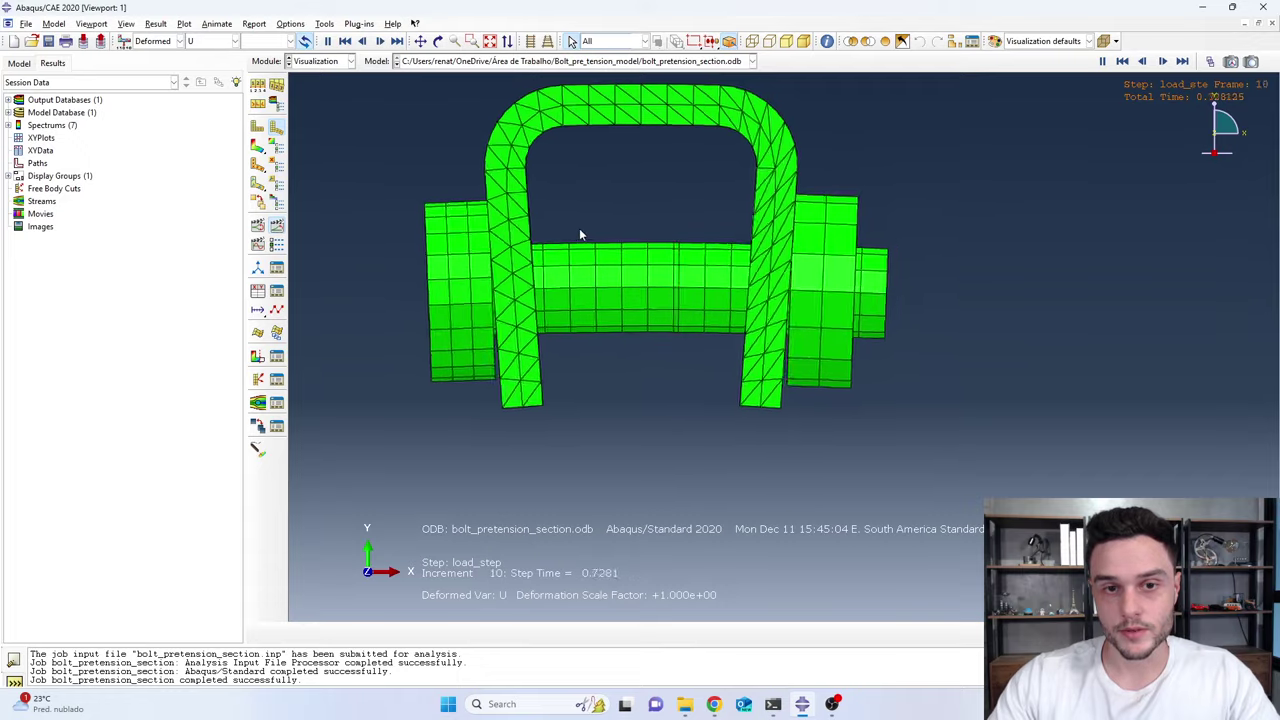
{"action": "scroll", "coordinate": [651, 300], "scroll_direction": "up", "scroll_amount": 5}
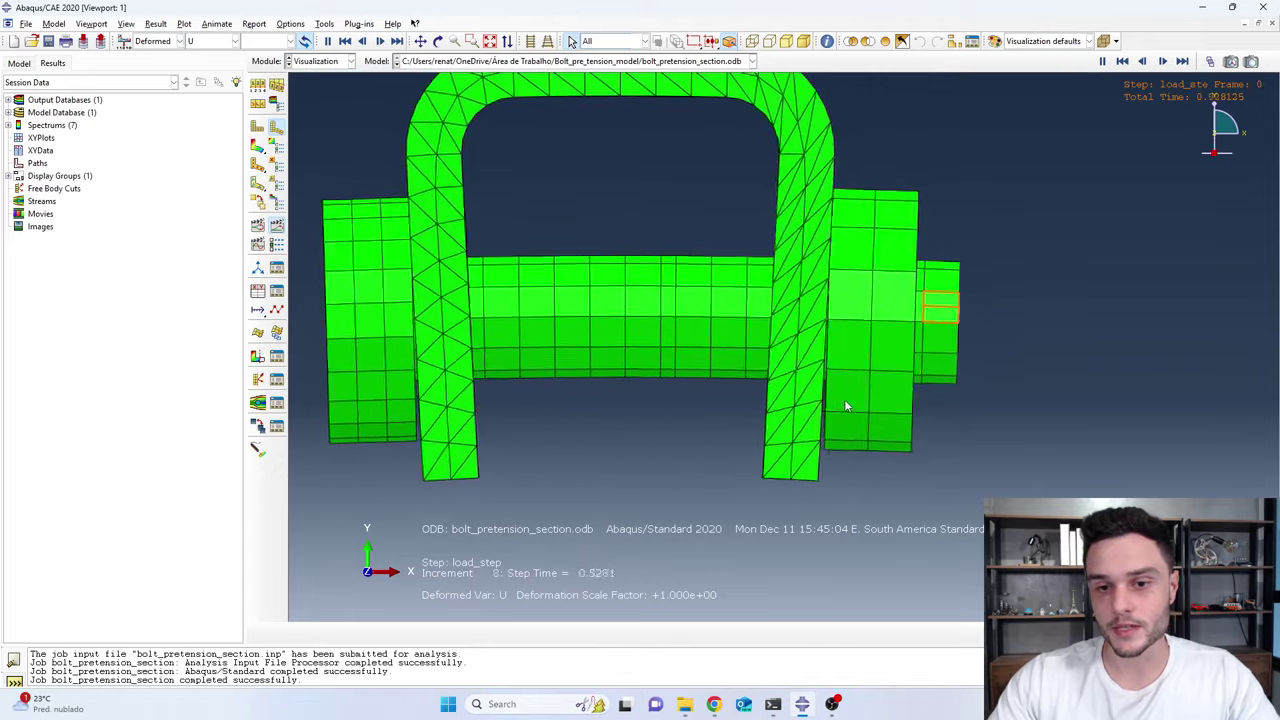
{"action": "scroll", "coordinate": [702, 258], "scroll_direction": "down", "scroll_amount": 3}
{"action": "scroll", "coordinate": [702, 258], "scroll_direction": "down", "scroll_amount": 2}
{"action": "scroll", "coordinate": [702, 258], "scroll_direction": "up", "scroll_amount": 3}
{"action": "left_click_drag", "start_coordinate": [705, 262], "coordinate": [728, 339], "text": "ctrl+alt"}
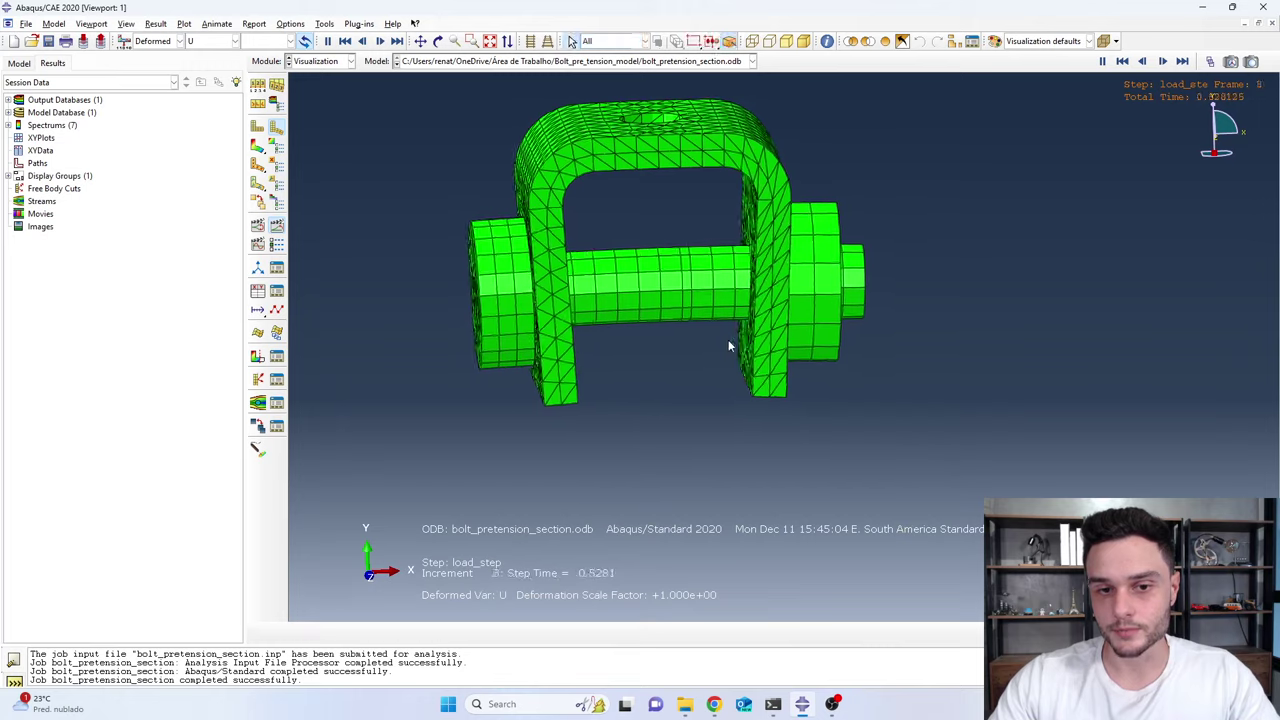
Switch to the browser, look over the first-technique part of the bolt pre-tension article, and return to Abaqus/CAE
{"action": "mouse_move", "coordinate": [713, 708]}
{"action": "left_click", "coordinate": [713, 706]}
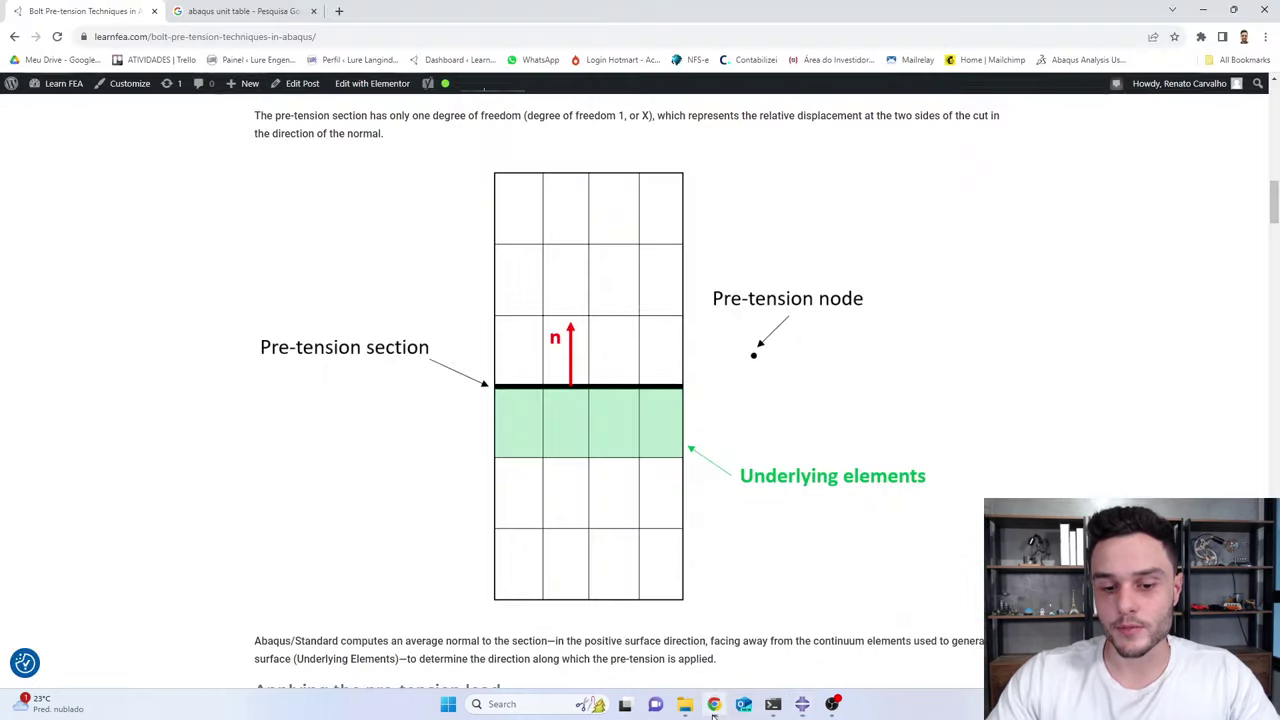
{"action": "scroll", "coordinate": [449, 409], "scroll_direction": "up", "scroll_amount": 15}
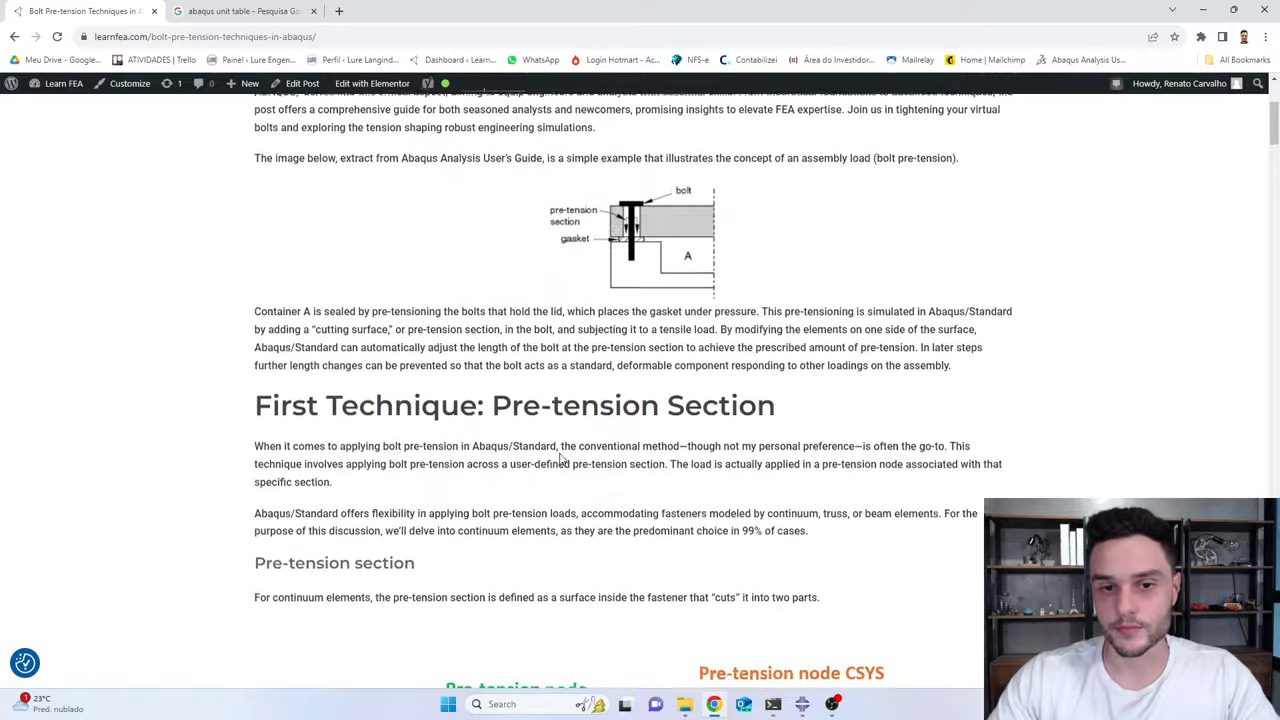
{"action": "key", "text": "alt+Tab"}
Plot the von Mises stress (S, Mises) contours on the deformed shape while the time-history animation runs
{"action": "left_click_drag", "start_coordinate": [702, 266], "coordinate": [708, 335], "text": "ctrl+alt"}
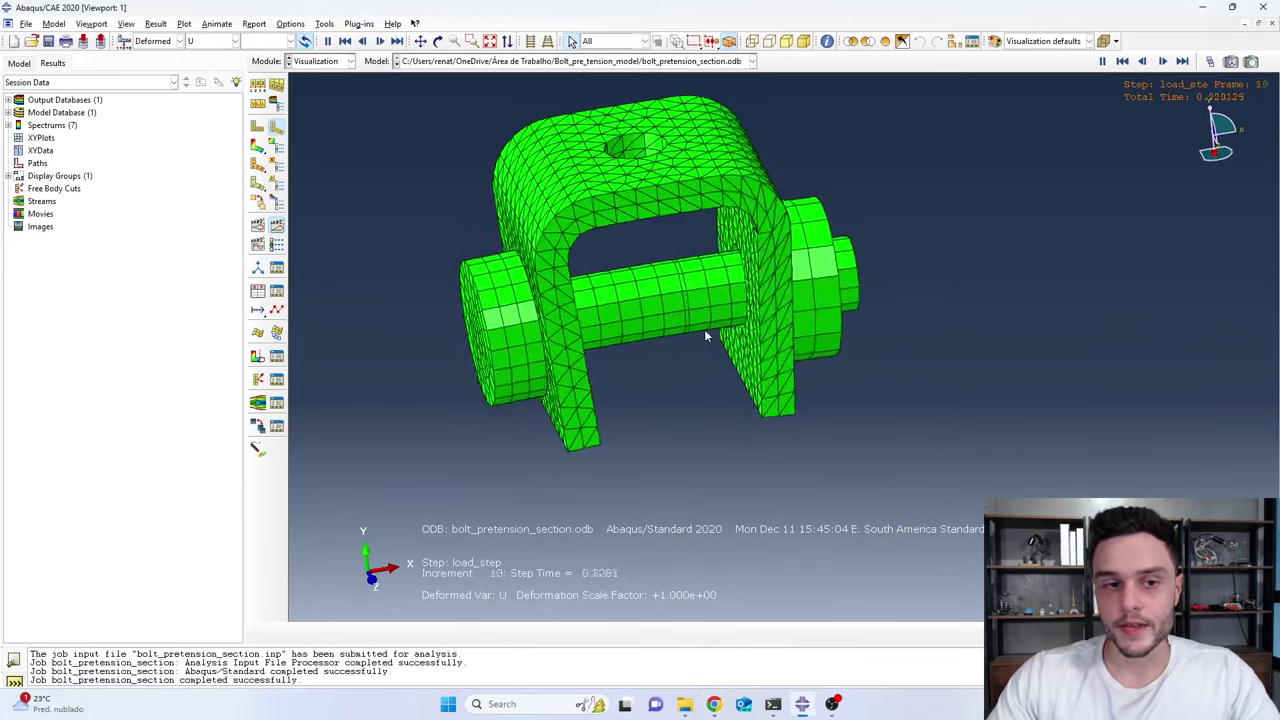
{"action": "left_click", "coordinate": [258, 146]}
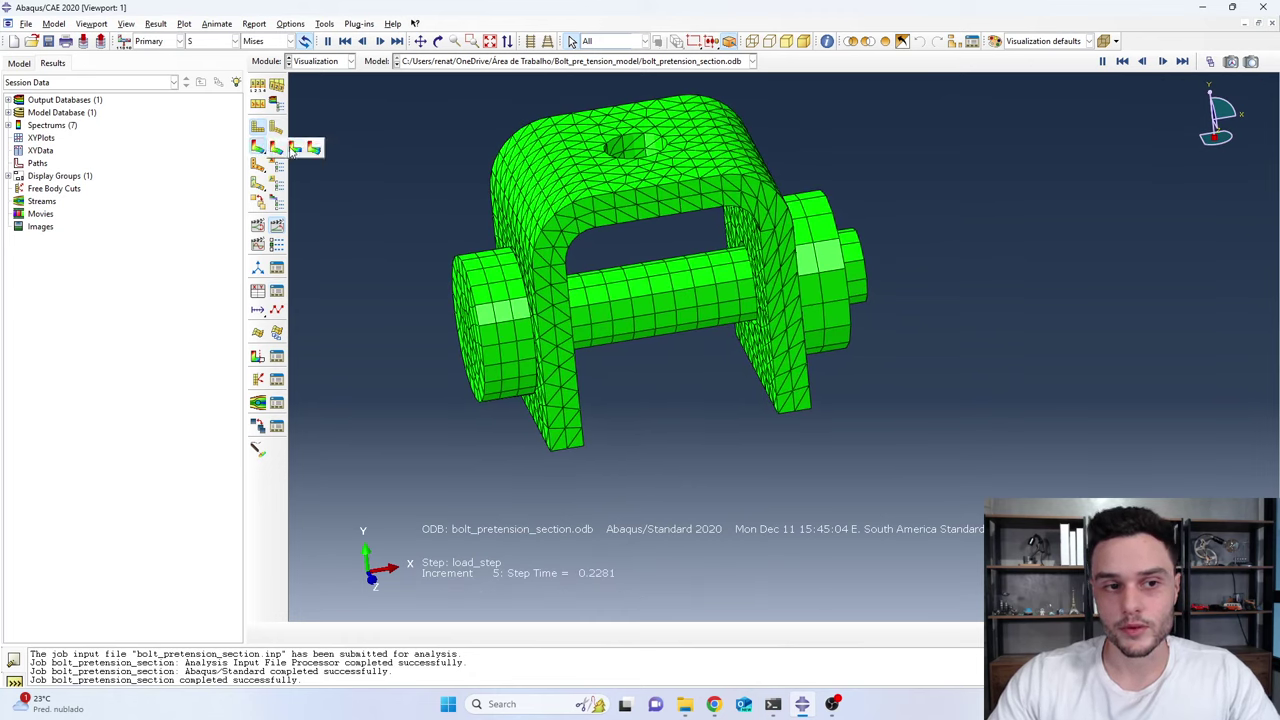
{"action": "left_click", "coordinate": [277, 148]}
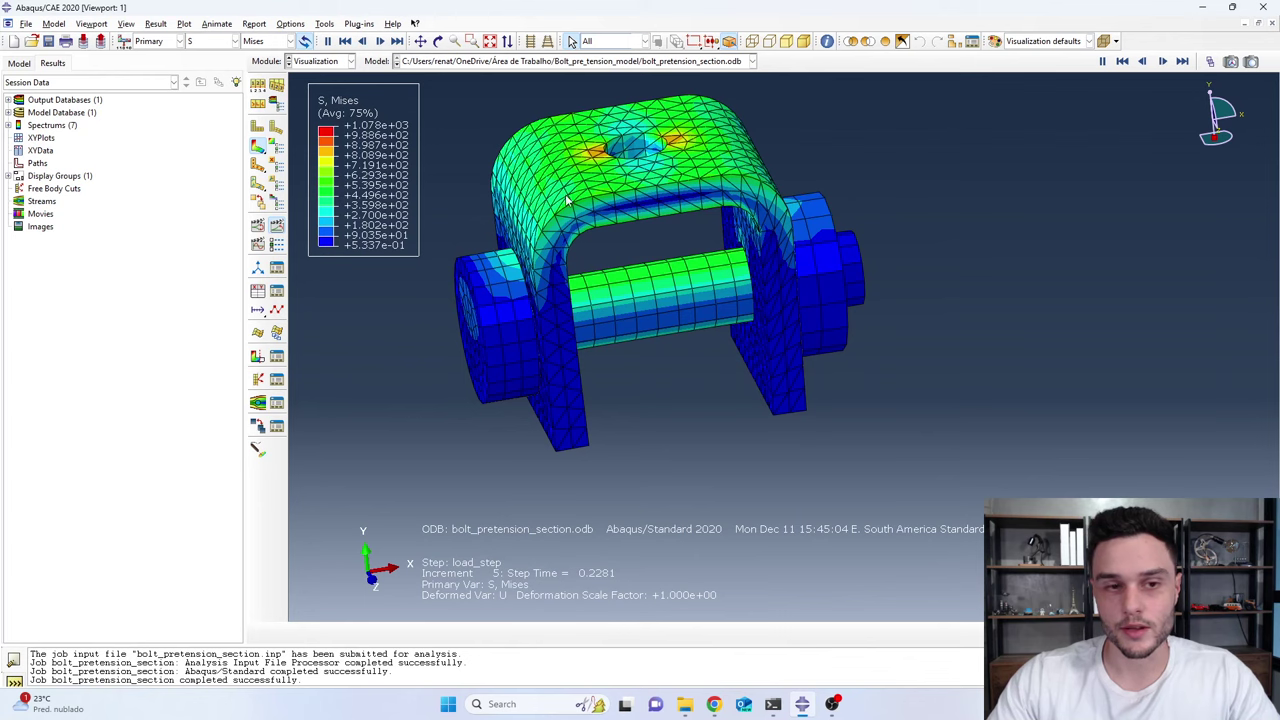
{"action": "left_click_drag", "start_coordinate": [610, 182], "coordinate": [632, 192], "text": "ctrl+alt"}
{"action": "left_click", "coordinate": [198, 42]}
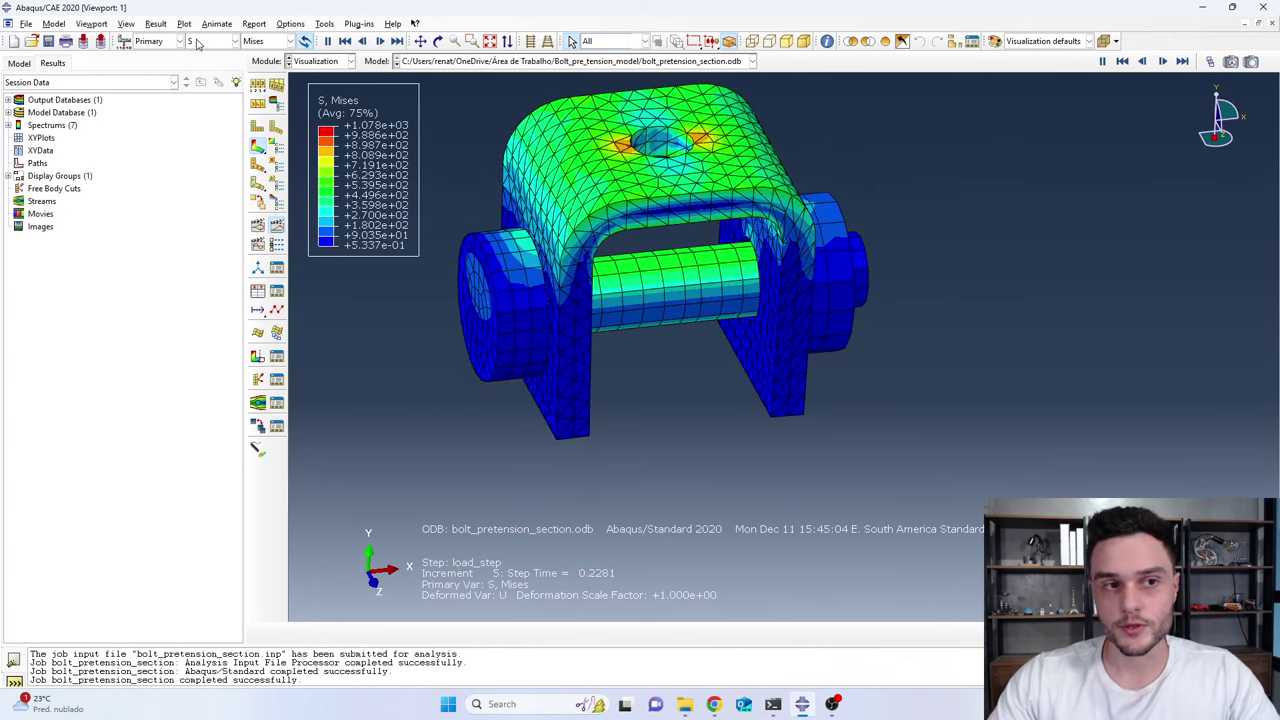
{"action": "left_click", "coordinate": [255, 50]}
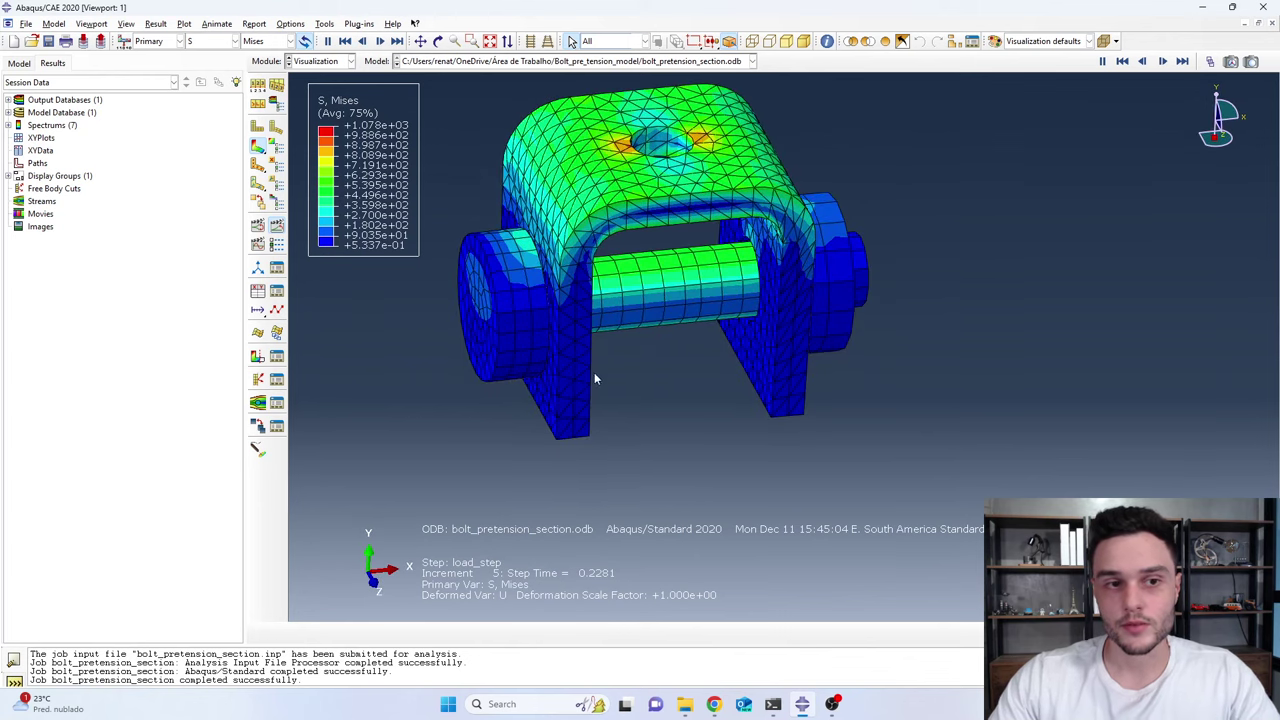
Examine the von Mises stress contours around the bracket's hole from above and from the underside
{"action": "scroll", "coordinate": [595, 375], "scroll_direction": "down", "scroll_amount": 2}
{"action": "scroll", "coordinate": [595, 375], "scroll_direction": "up", "scroll_amount": 2}
{"action": "left_click_drag", "start_coordinate": [595, 375], "coordinate": [672, 397], "text": "ctrl+alt"}
{"action": "right_click_drag", "start_coordinate": [672, 397], "coordinate": [673, 254], "text": "ctrl+alt"}
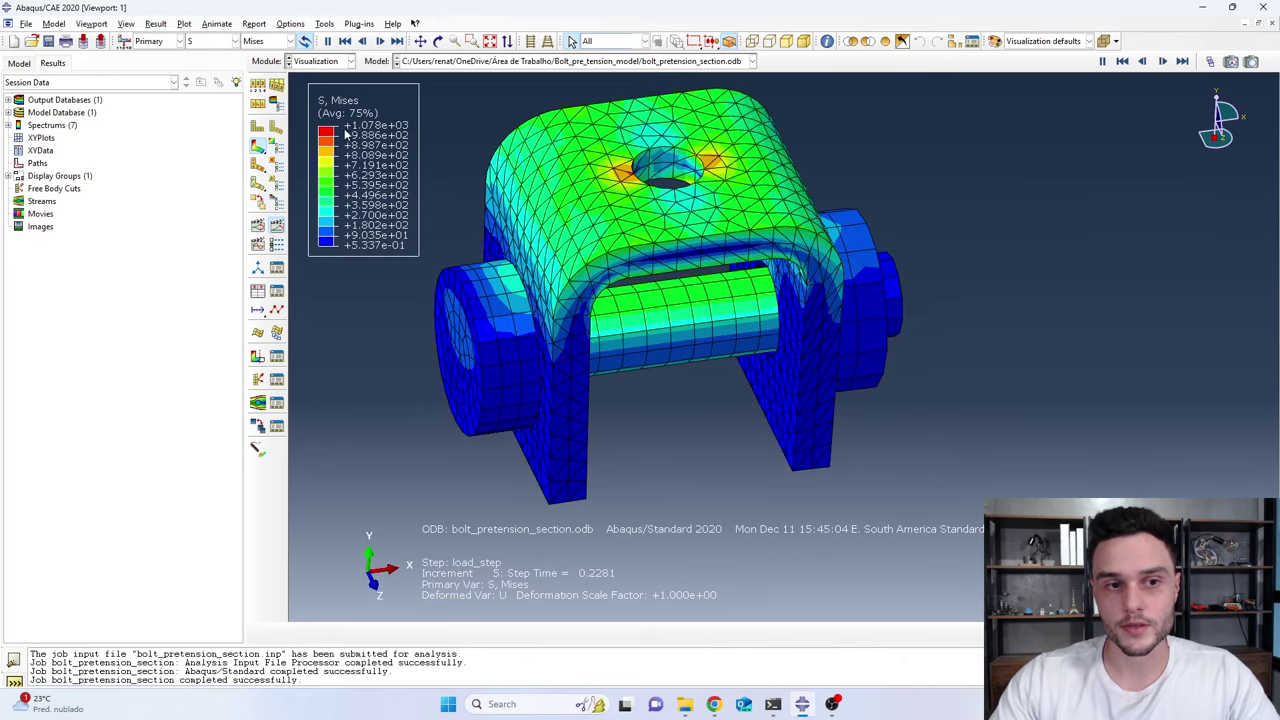
{"action": "scroll", "coordinate": [630, 180], "scroll_direction": "up", "scroll_amount": 3}
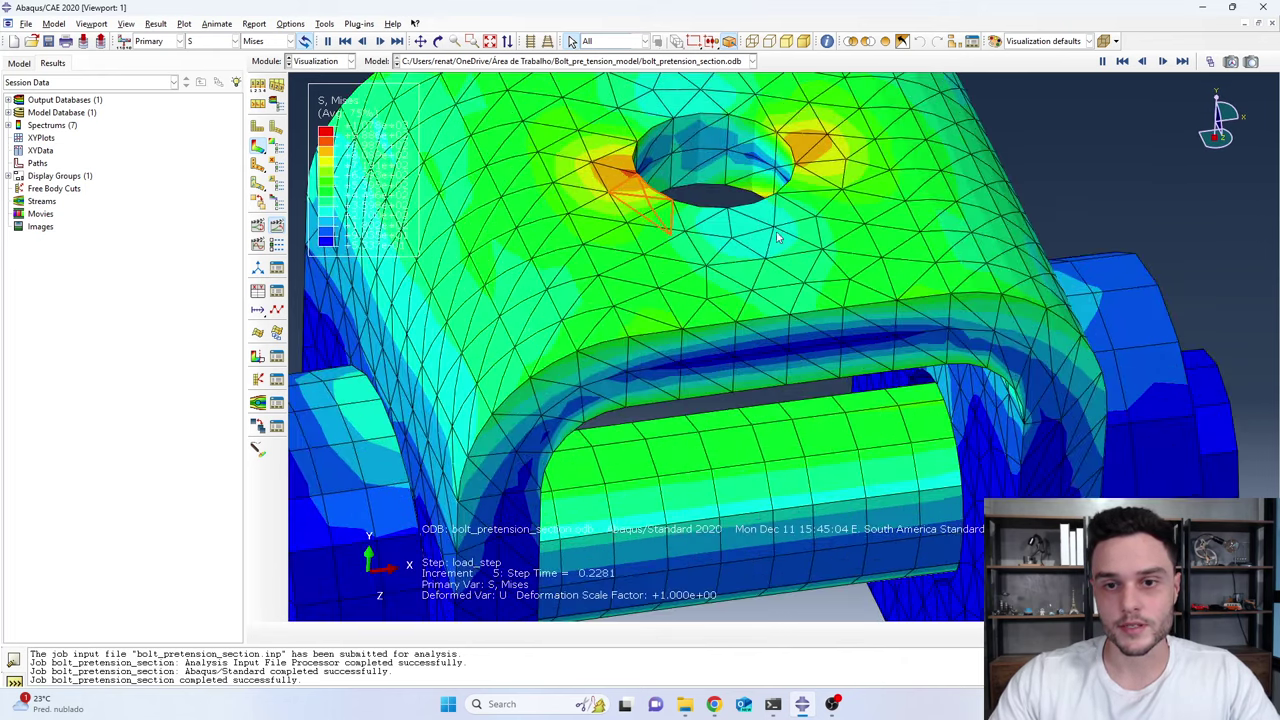
{"action": "scroll", "coordinate": [676, 155], "scroll_direction": "down", "scroll_amount": 3}
{"action": "scroll", "coordinate": [700, 100], "scroll_direction": "up", "scroll_amount": 4}
{"action": "scroll", "coordinate": [645, 210], "scroll_direction": "down", "scroll_amount": 2}
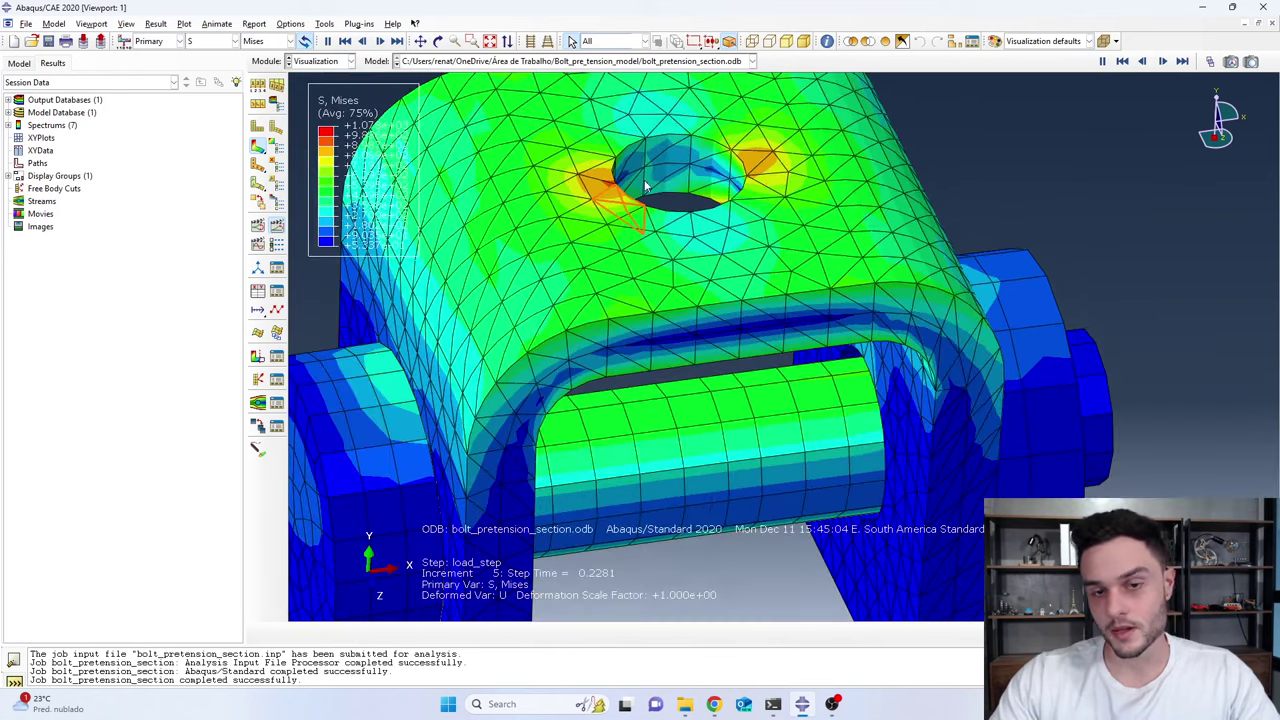
{"action": "scroll", "coordinate": [697, 163], "scroll_direction": "down", "scroll_amount": 4}
{"action": "left_click_drag", "start_coordinate": [690, 165], "coordinate": [660, 160], "text": "ctrl+alt"}
{"action": "scroll", "coordinate": [690, 160], "scroll_direction": "up", "scroll_amount": 5}
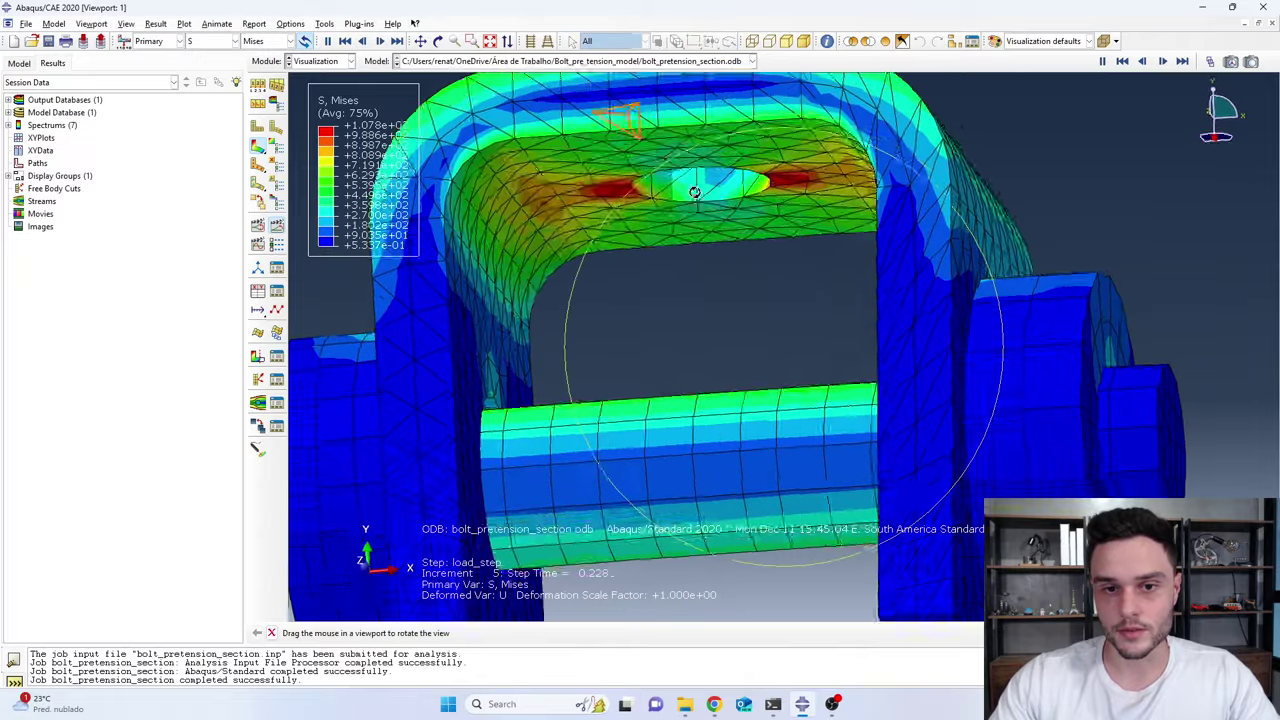
{"action": "scroll", "coordinate": [703, 157], "scroll_direction": "down", "scroll_amount": 5}
{"action": "left_click_drag", "start_coordinate": [715, 240], "coordinate": [600, 220], "text": "ctrl+alt"}
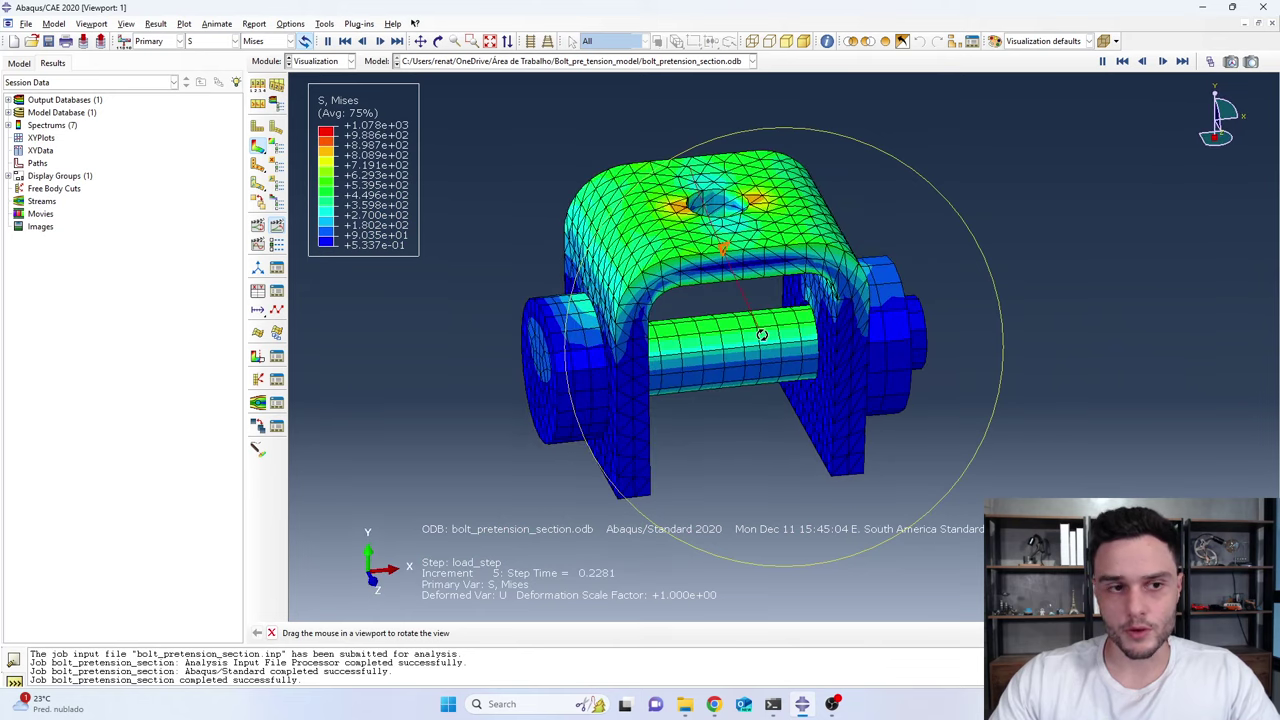
Inspect the von Mises stress distribution along the bolt shank and bracket legs from the front and at oblique angles
{"action": "scroll", "coordinate": [683, 300], "scroll_direction": "up", "scroll_amount": 3}
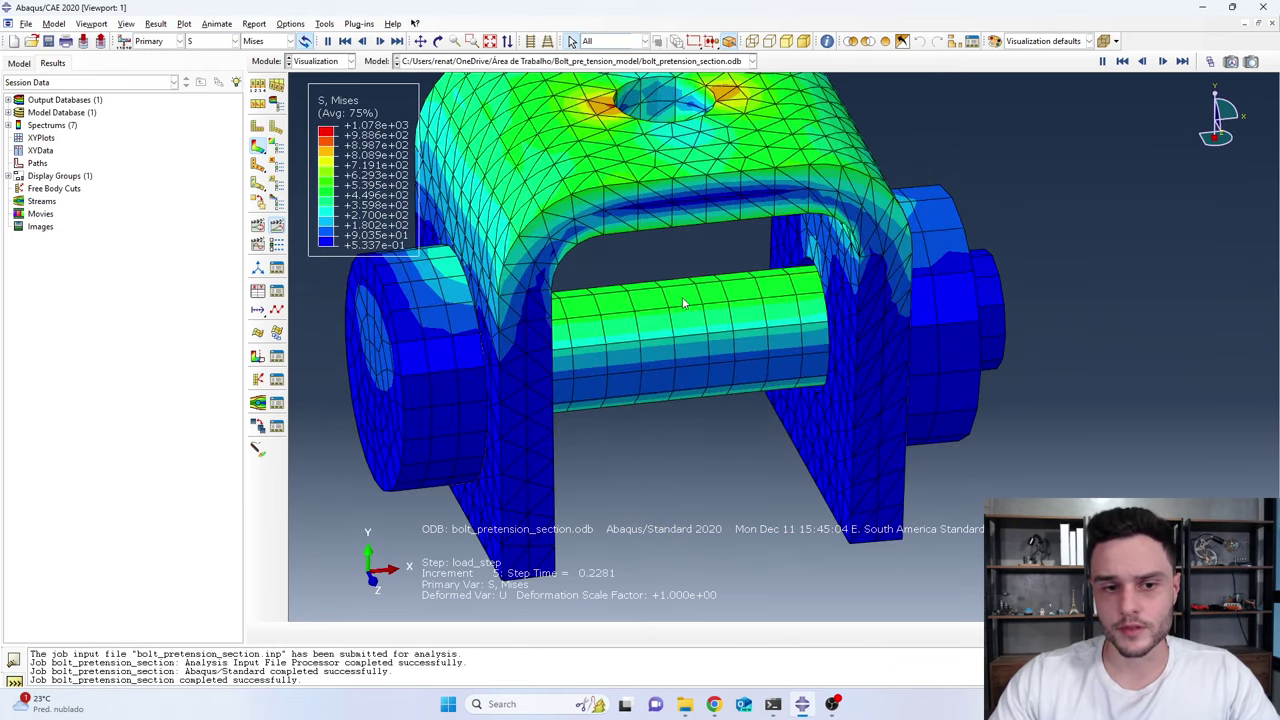
{"action": "scroll", "coordinate": [567, 252], "scroll_direction": "down", "scroll_amount": 3}
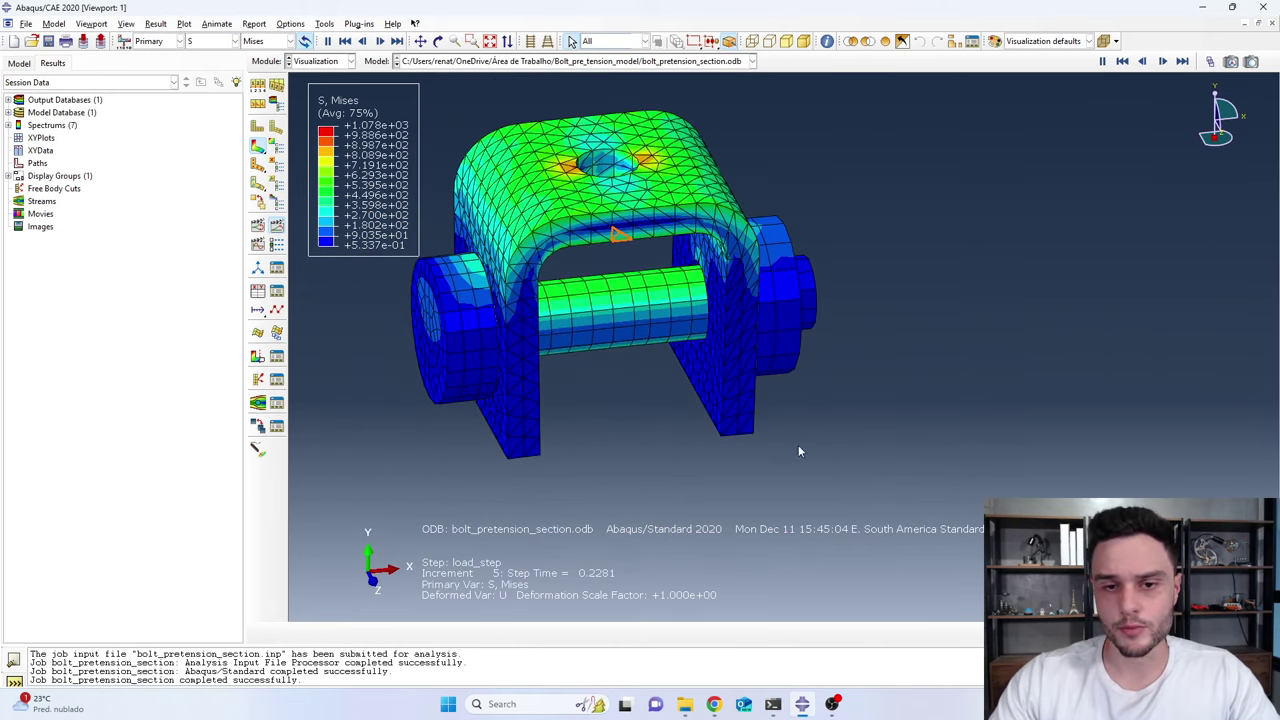
{"action": "left_click_drag", "start_coordinate": [596, 333], "coordinate": [636, 315], "text": "ctrl+alt"}
{"action": "scroll", "coordinate": [646, 388], "scroll_direction": "down", "scroll_amount": 2}
{"action": "scroll", "coordinate": [660, 360], "scroll_direction": "up", "scroll_amount": 2}
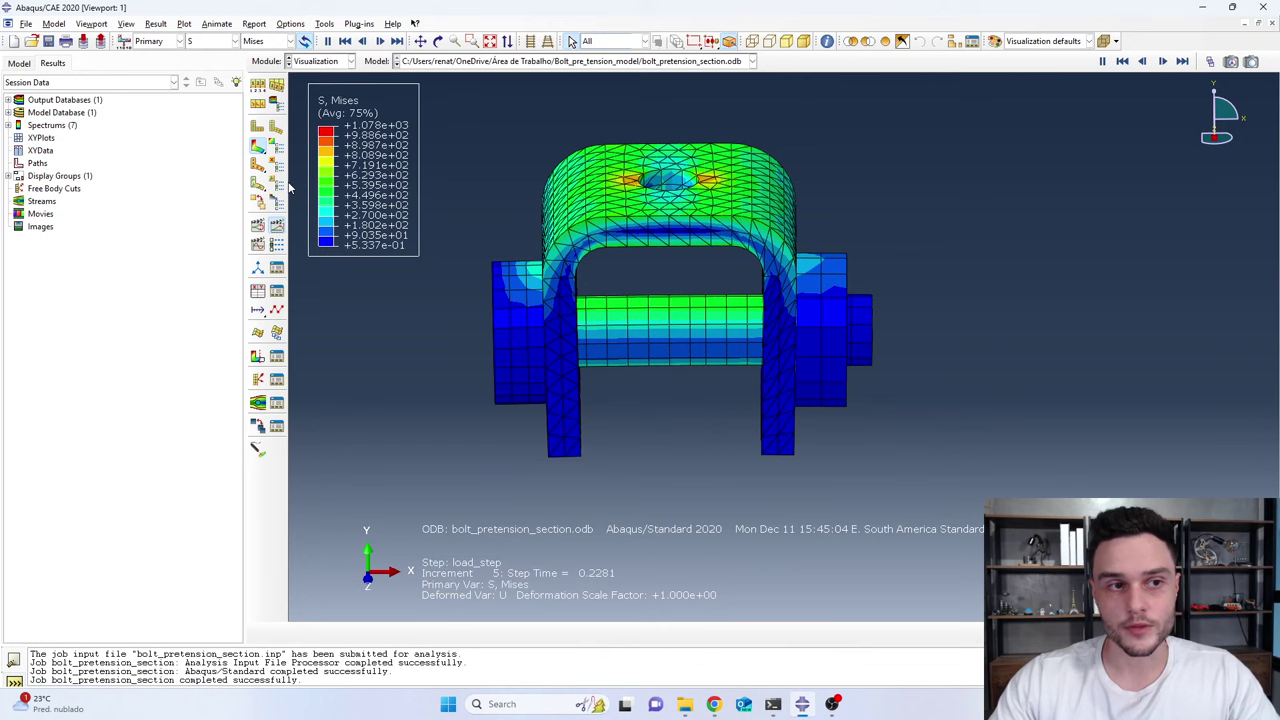
{"action": "left_click_drag", "start_coordinate": [716, 360], "coordinate": [743, 414], "text": "ctrl+alt"}
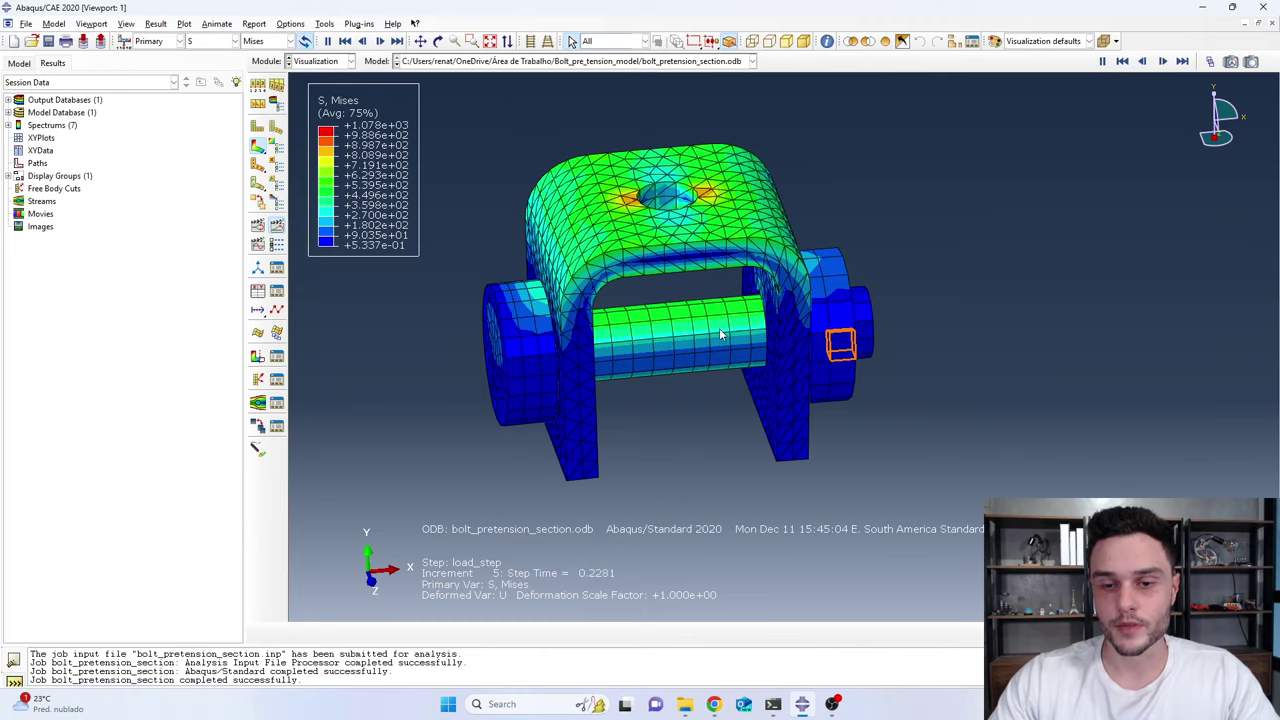
{"action": "scroll", "coordinate": [860, 345], "scroll_direction": "down", "scroll_amount": 4}
{"action": "left_click_drag", "start_coordinate": [866, 323], "coordinate": [735, 440], "text": "ctrl+alt"}
{"action": "left_click_drag", "start_coordinate": [812, 350], "coordinate": [966, 289], "text": "ctrl+alt"}
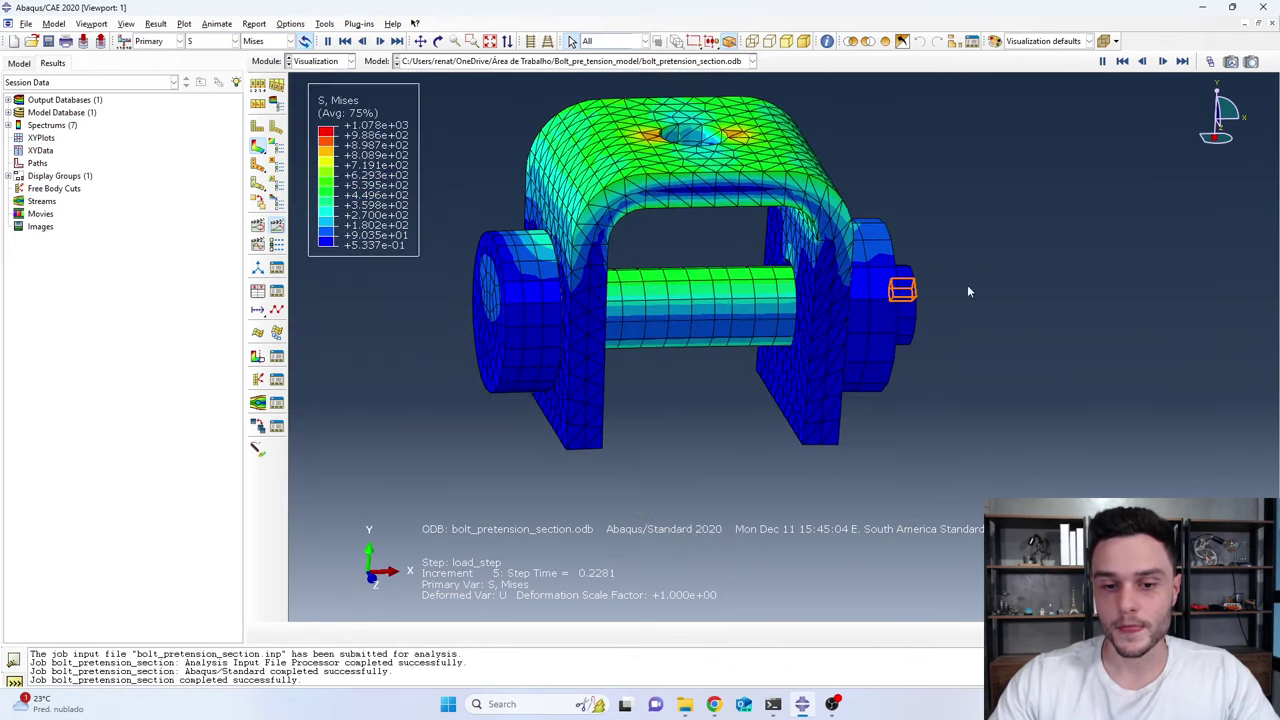
{"action": "left_click_drag", "start_coordinate": [666, 286], "coordinate": [669, 313], "text": "ctrl+alt"}
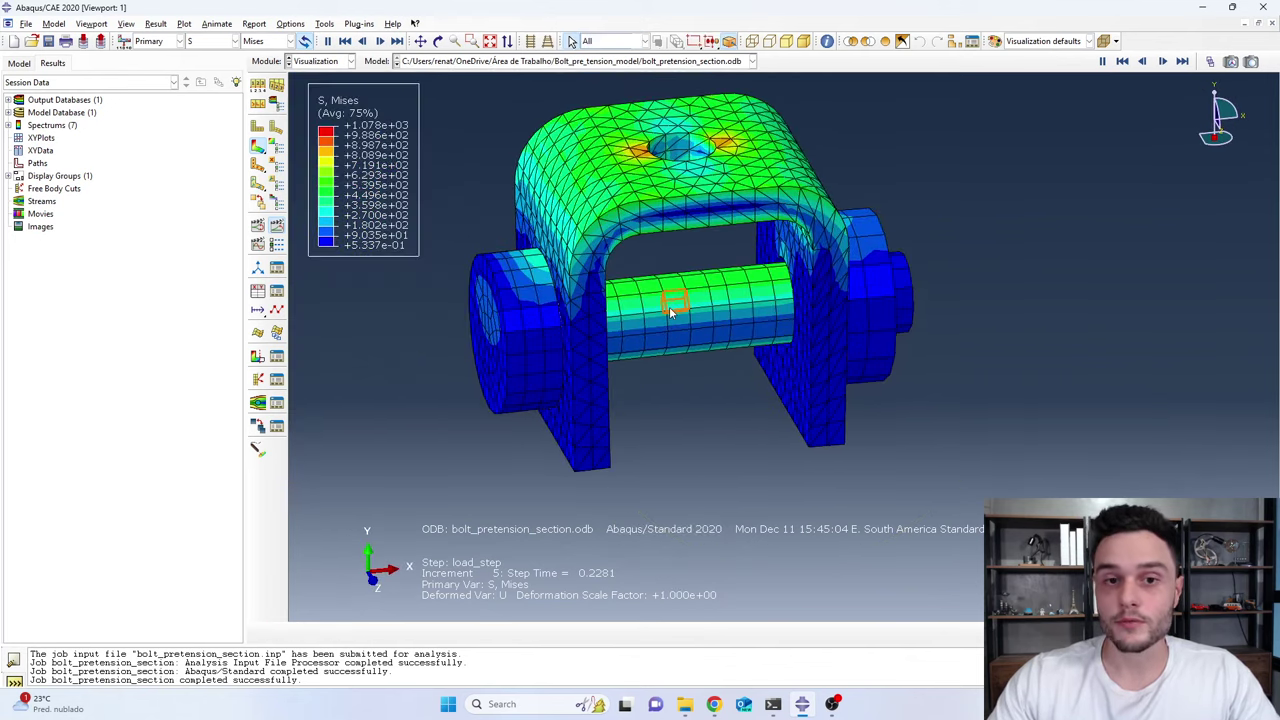